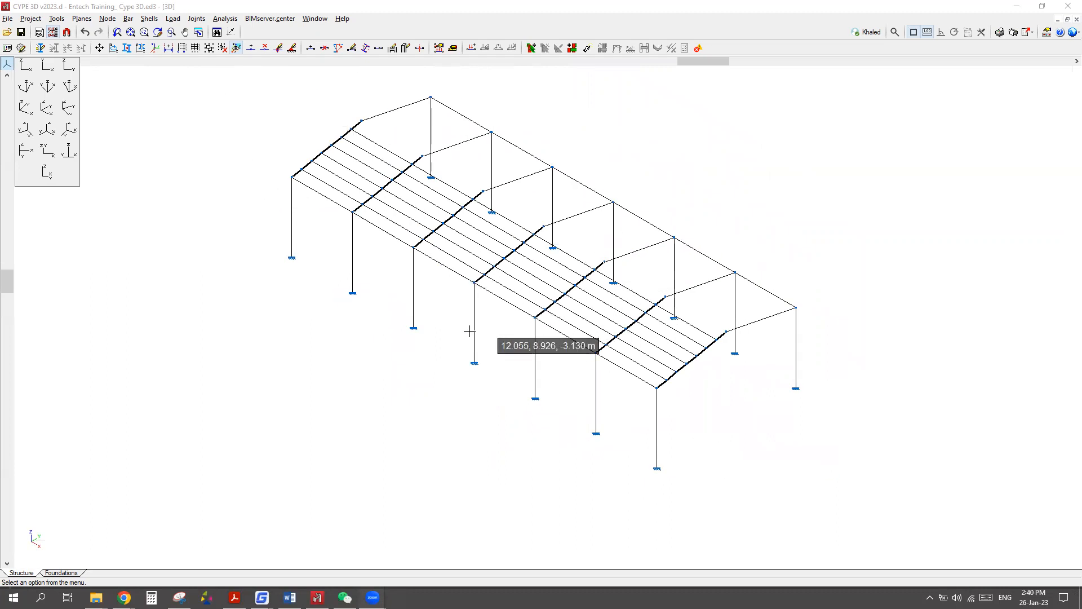
Start describing bars and select the end-frame and intermediate column groups of the portal frame structure.
{"action": "scroll", "coordinate": [471, 315], "scroll_direction": "up", "scroll_amount": 2}
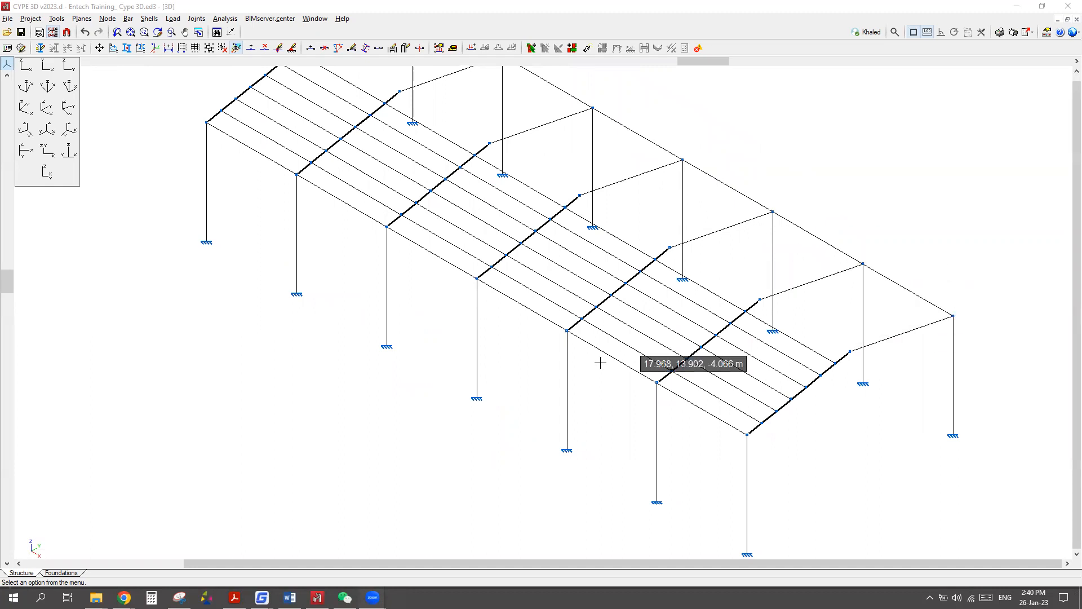
{"action": "scroll", "coordinate": [674, 345], "scroll_direction": "down", "scroll_amount": 1}
{"action": "scroll", "coordinate": [703, 347], "scroll_direction": "up", "scroll_amount": 1}
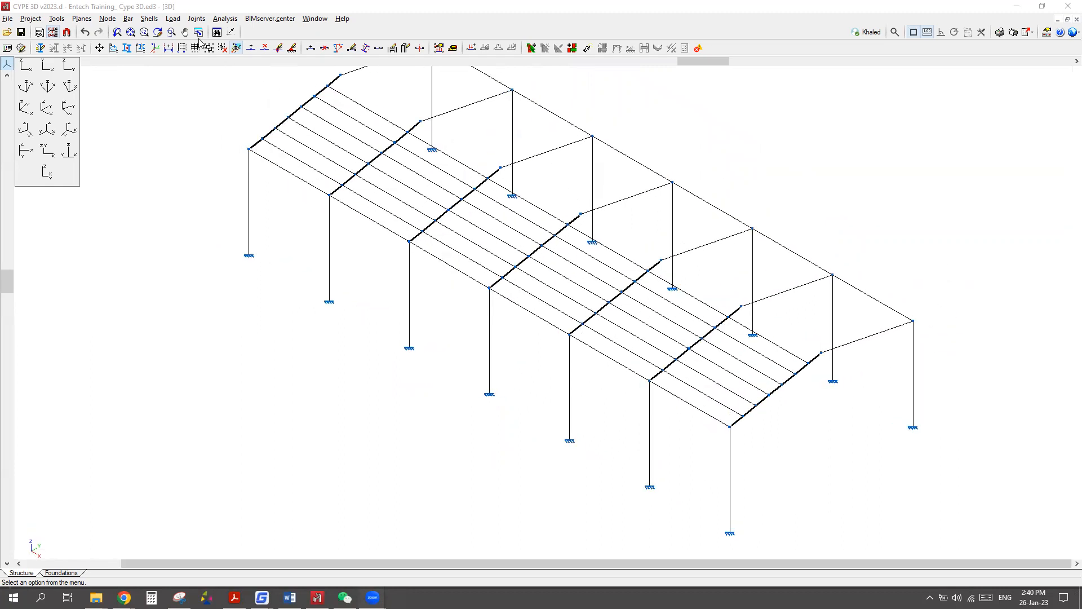
{"action": "left_click", "coordinate": [128, 18]}
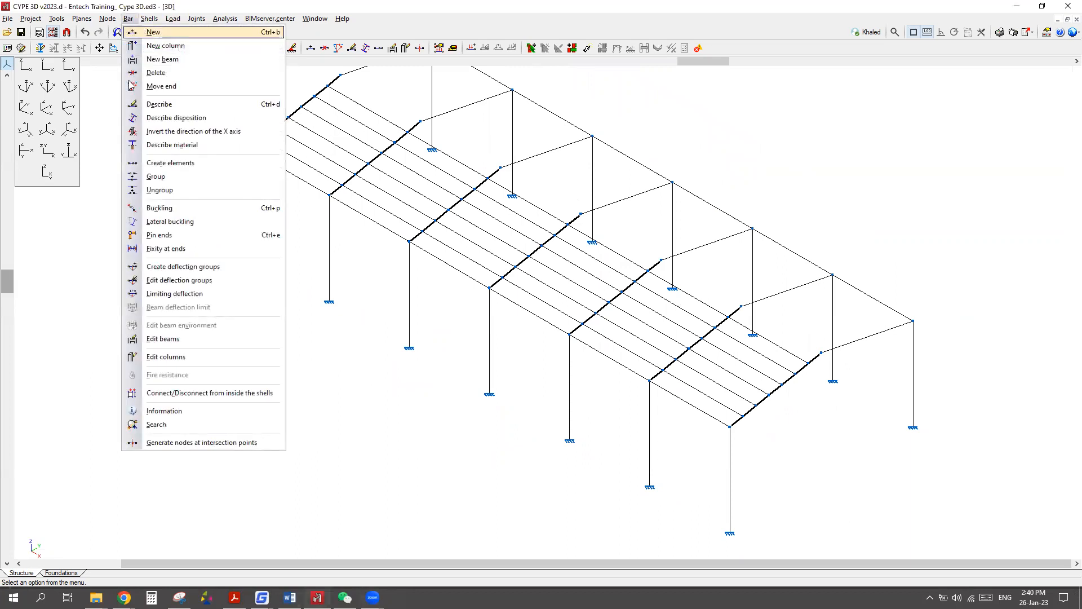
{"action": "left_click", "coordinate": [160, 105]}
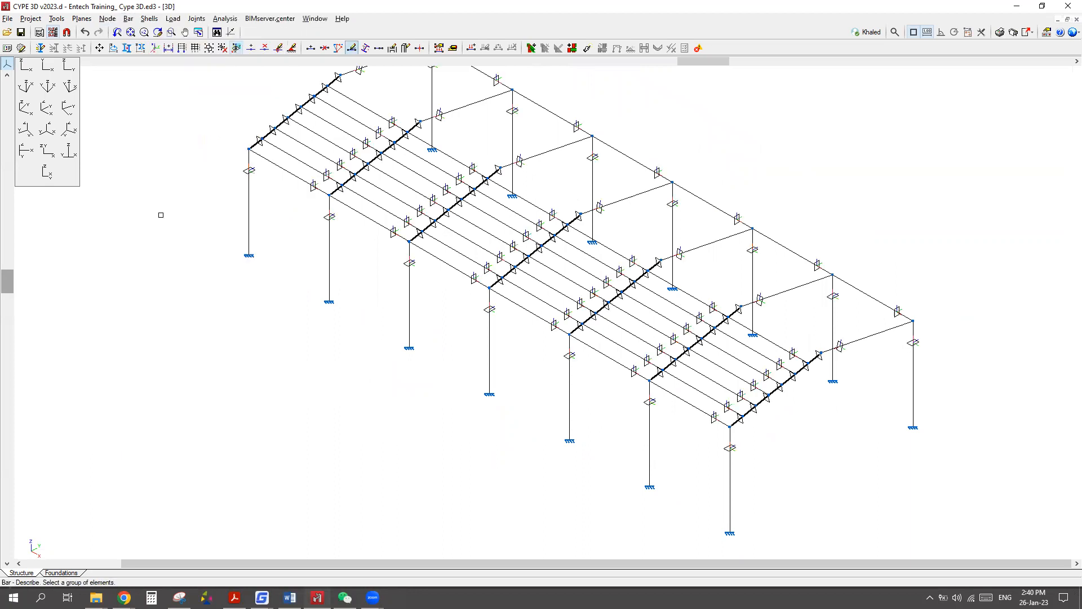
{"action": "scroll", "coordinate": [213, 231], "scroll_direction": "down", "scroll_amount": 4}
{"action": "scroll", "coordinate": [254, 265], "scroll_direction": "up", "scroll_amount": 3}
{"action": "scroll", "coordinate": [502, 413], "scroll_direction": "down", "scroll_amount": 3}
{"action": "scroll", "coordinate": [487, 217], "scroll_direction": "up", "scroll_amount": 3}
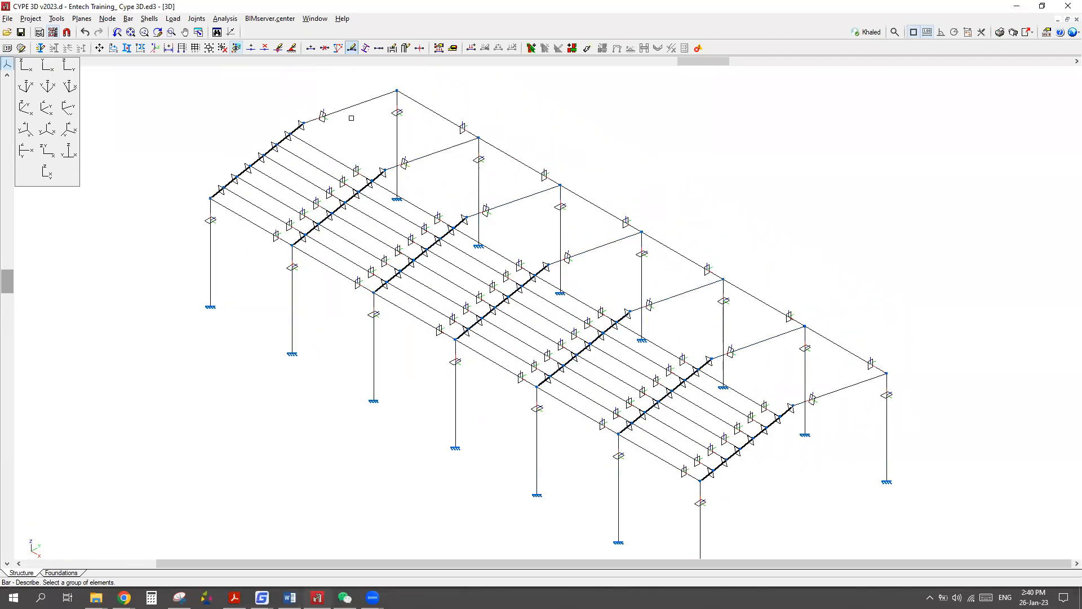
{"action": "left_click", "coordinate": [210, 269]}
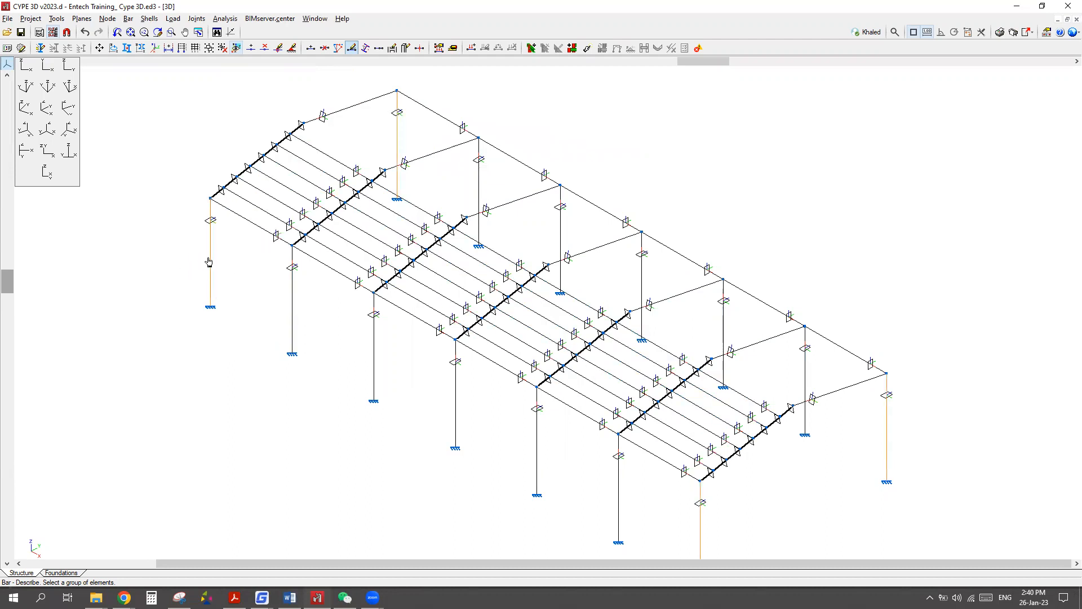
{"action": "left_click", "coordinate": [292, 325]}
{"action": "scroll", "coordinate": [551, 177], "scroll_direction": "down", "scroll_amount": 1}
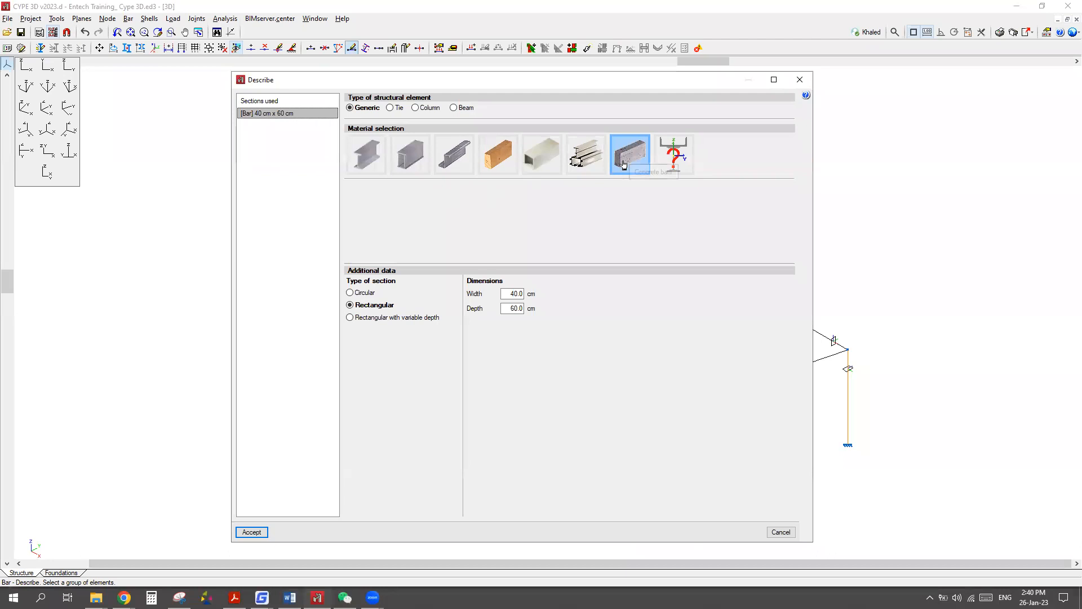
Change the selected columns' material from concrete to rolled steel with a simple I-section.
{"action": "left_click", "coordinate": [370, 160]}
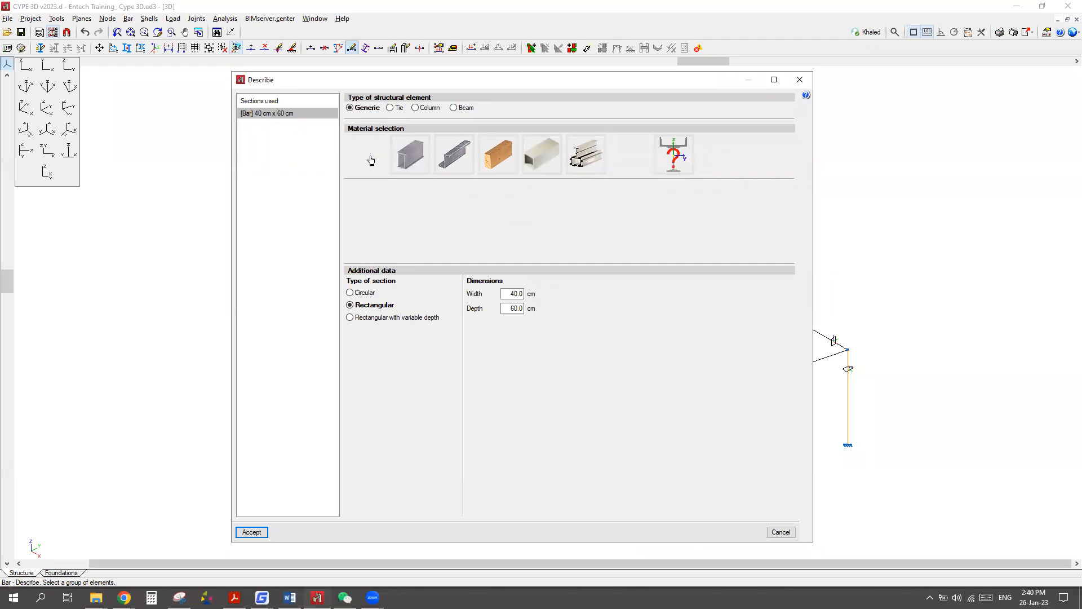
{"action": "left_click", "coordinate": [367, 218]}
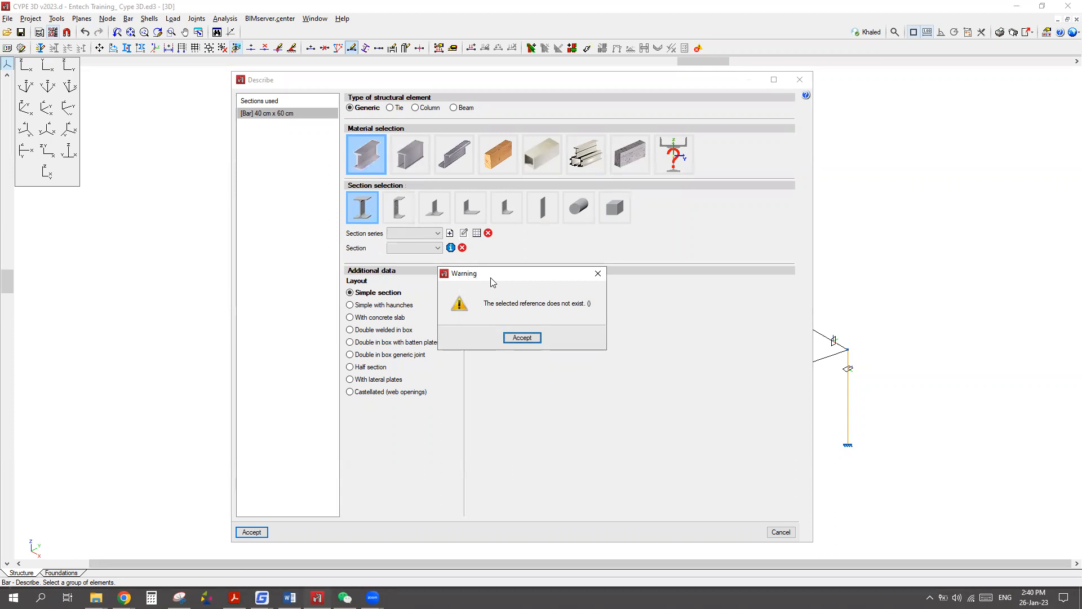
{"action": "left_click_drag", "start_coordinate": [490, 280], "coordinate": [548, 249]}
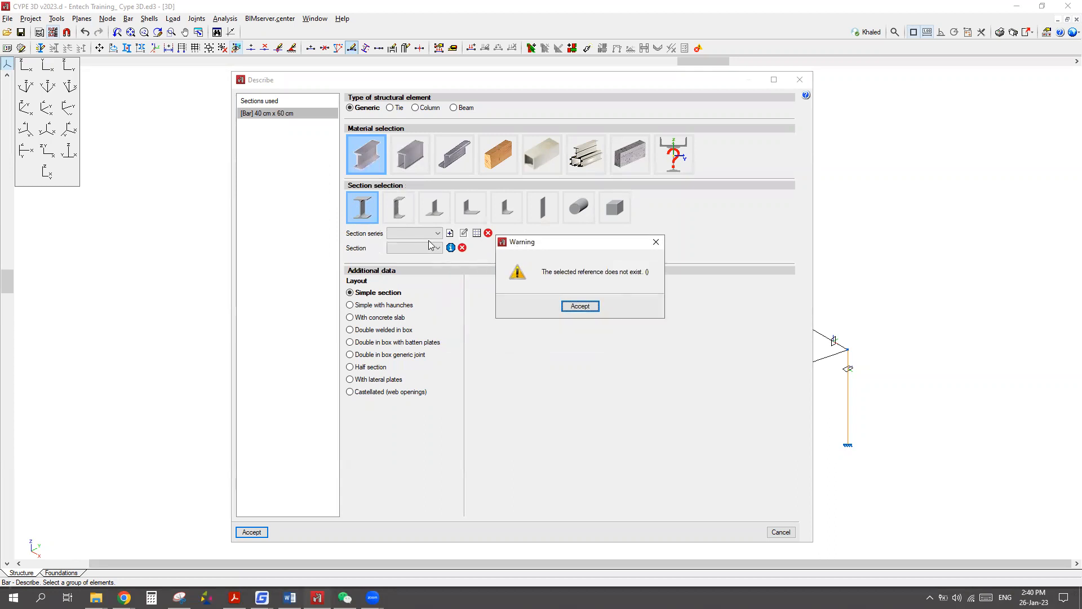
{"action": "left_click", "coordinate": [580, 306]}
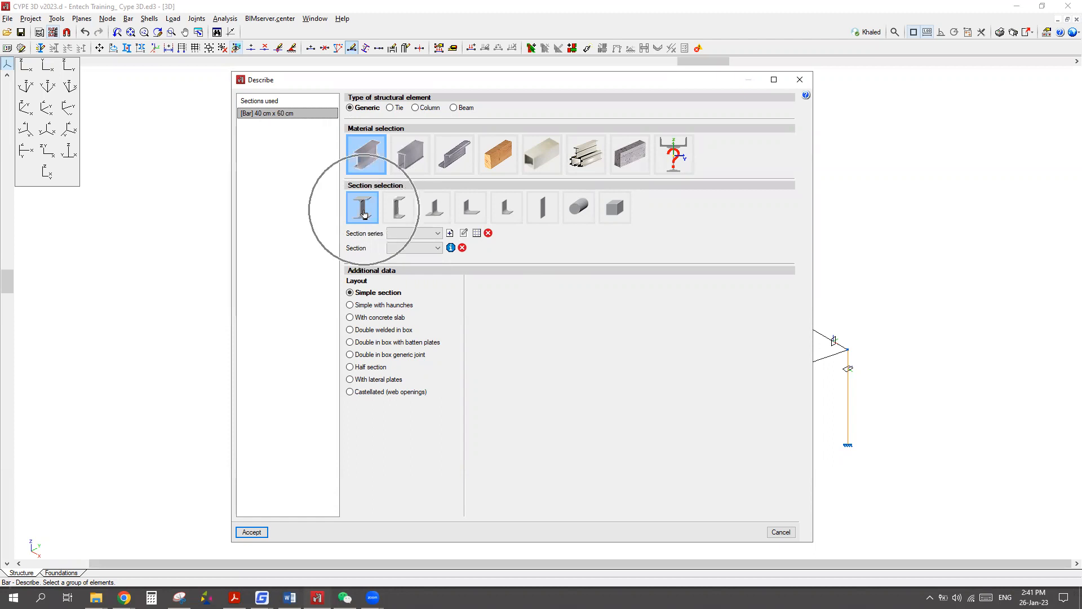
Import the predefined UB series from the European section ranges and choose it as the section series.
{"action": "left_click", "coordinate": [436, 234]}
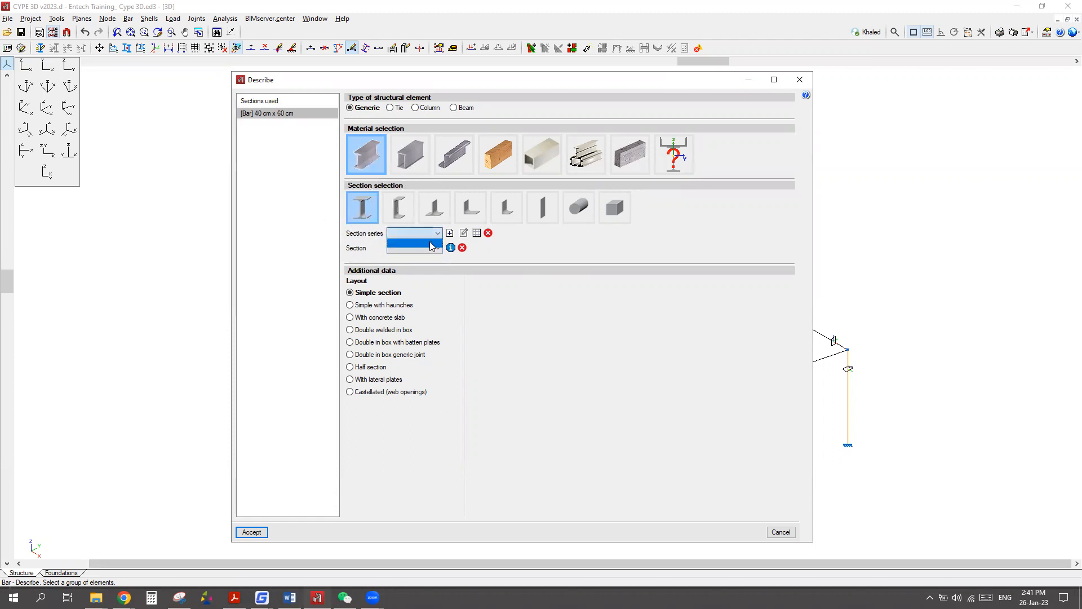
{"action": "left_click", "coordinate": [489, 285]}
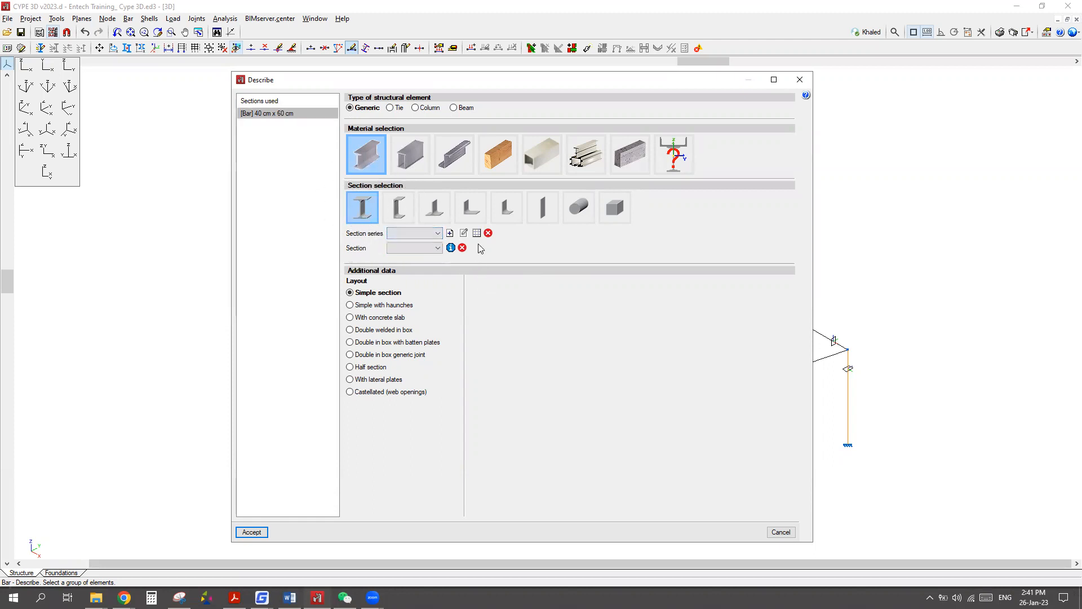
{"action": "left_click", "coordinate": [437, 235]}
{"action": "left_click", "coordinate": [455, 257]}
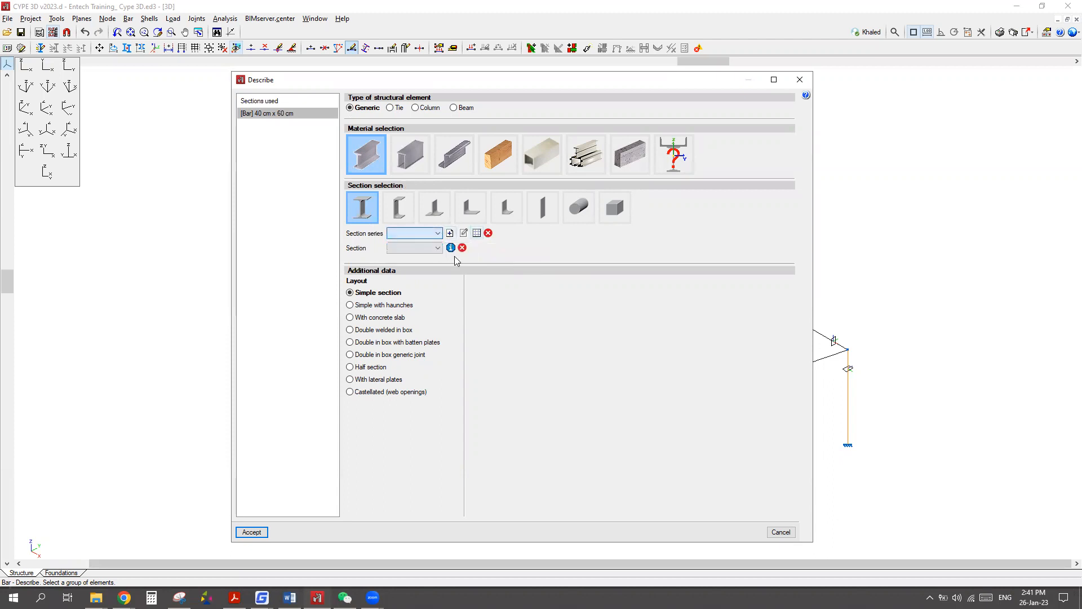
{"action": "left_click", "coordinate": [476, 234]}
{"action": "left_click", "coordinate": [419, 100]}
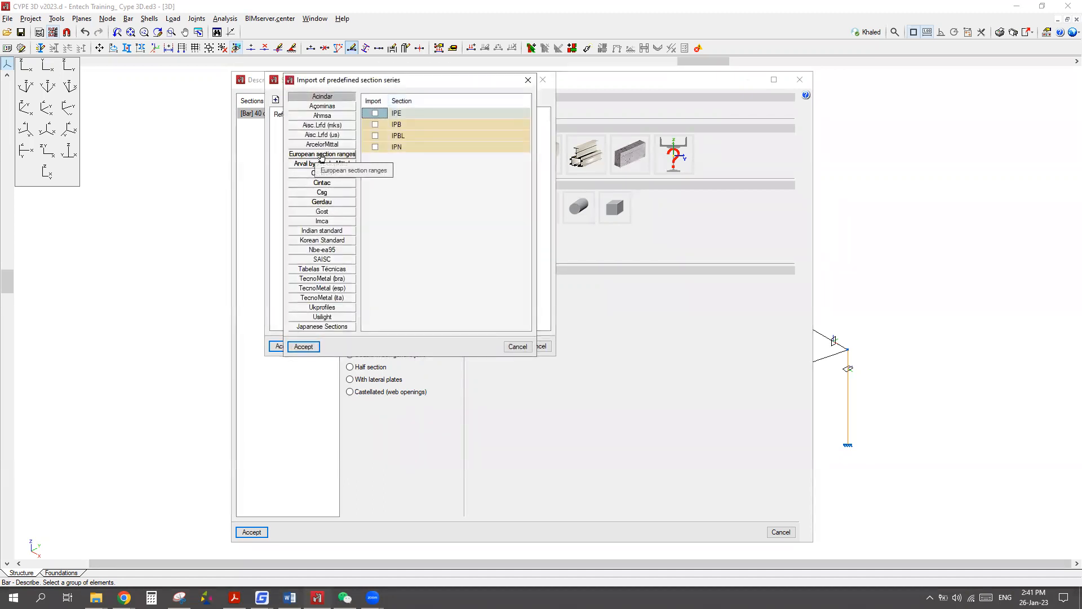
{"action": "left_click", "coordinate": [322, 155]}
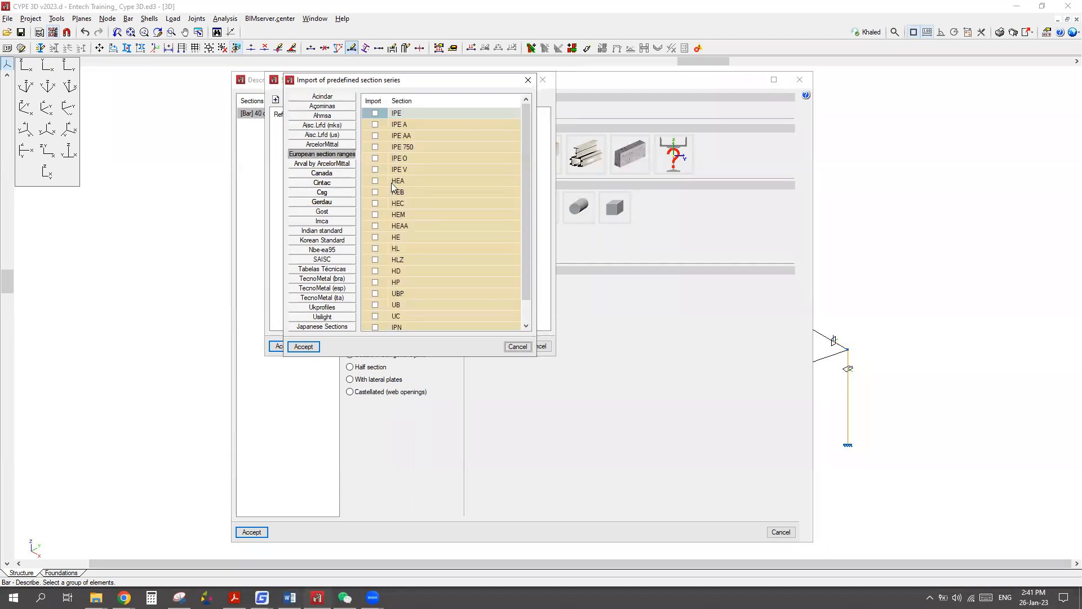
{"action": "scroll", "coordinate": [397, 215], "scroll_direction": "down", "scroll_amount": 1}
{"action": "left_click", "coordinate": [376, 282]}
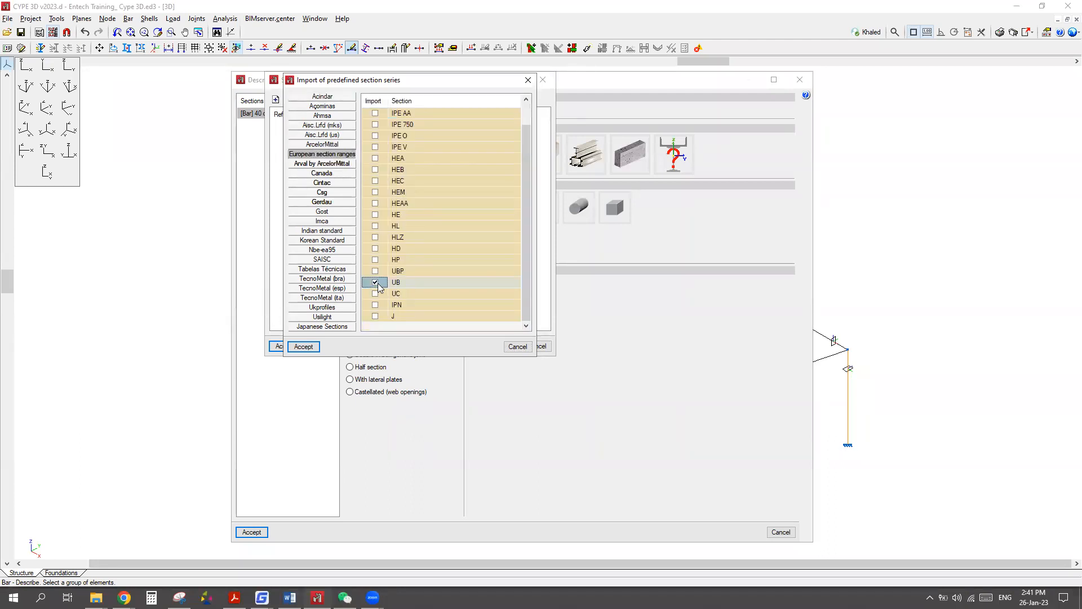
{"action": "left_click", "coordinate": [306, 349]}
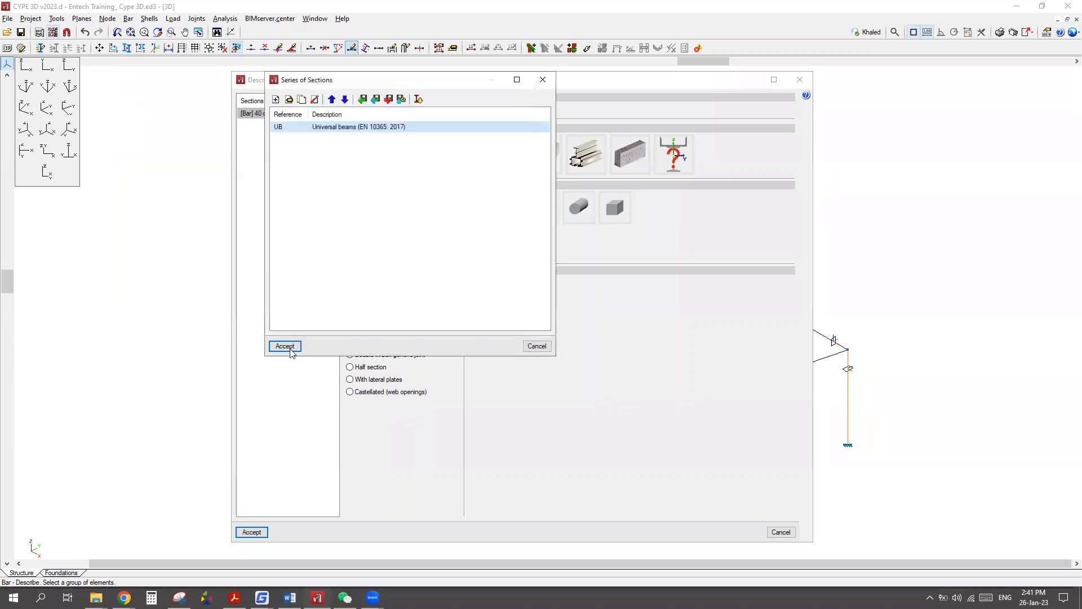
{"action": "left_click", "coordinate": [287, 346]}
{"action": "left_click", "coordinate": [435, 233]}
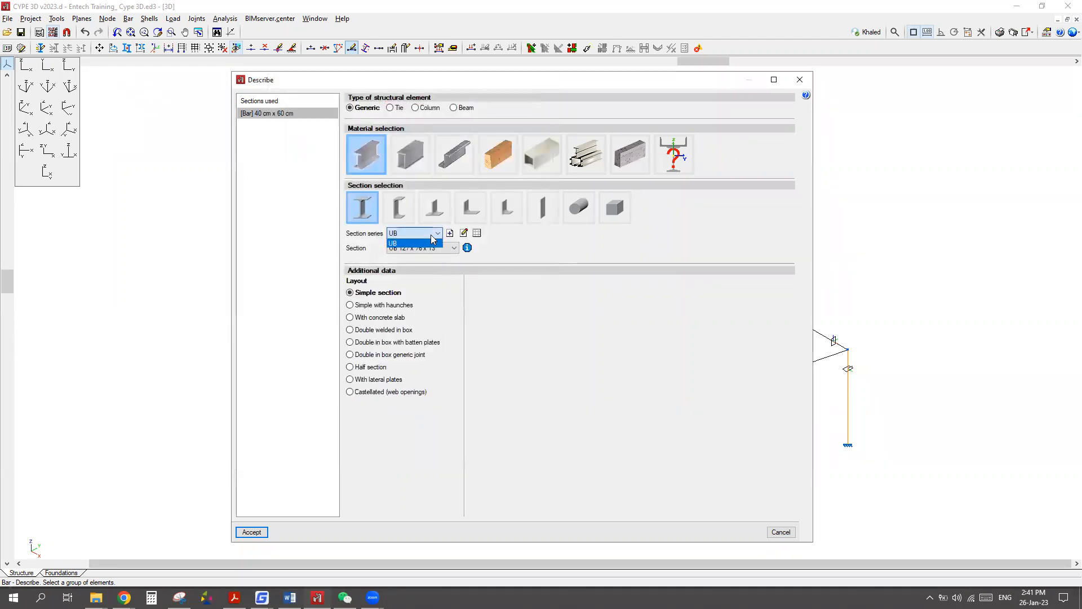
{"action": "left_click", "coordinate": [432, 243]}
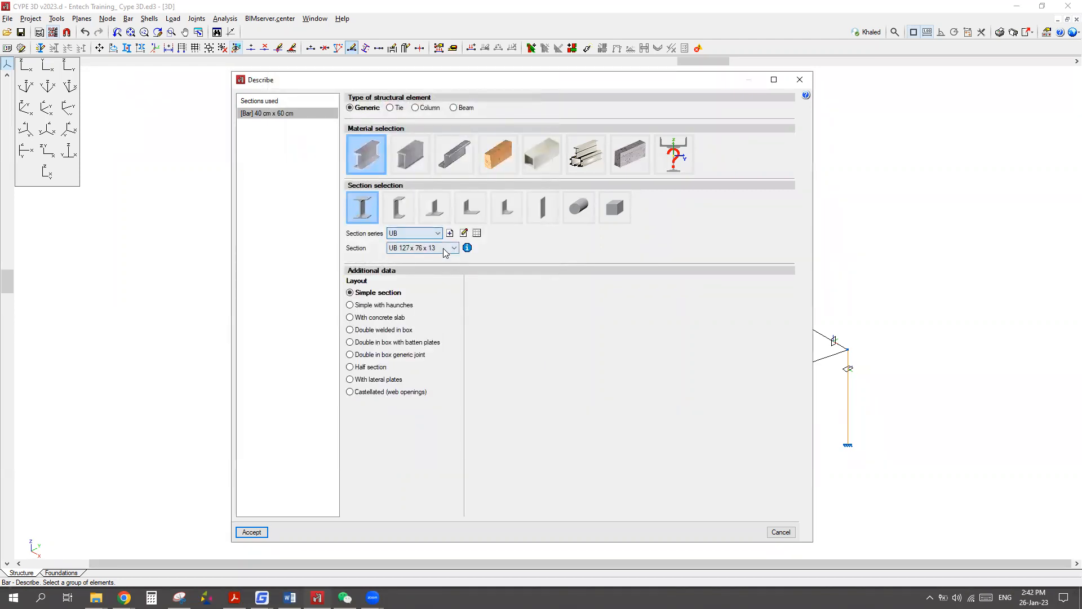
Edit the UB section series and duplicate its last section, UB 1100 x 400 x 607.
{"action": "left_click", "coordinate": [446, 252]}
{"action": "left_click_drag", "start_coordinate": [449, 279], "coordinate": [489, 303]}
{"action": "left_click", "coordinate": [489, 303]}
{"action": "left_click", "coordinate": [464, 234]}
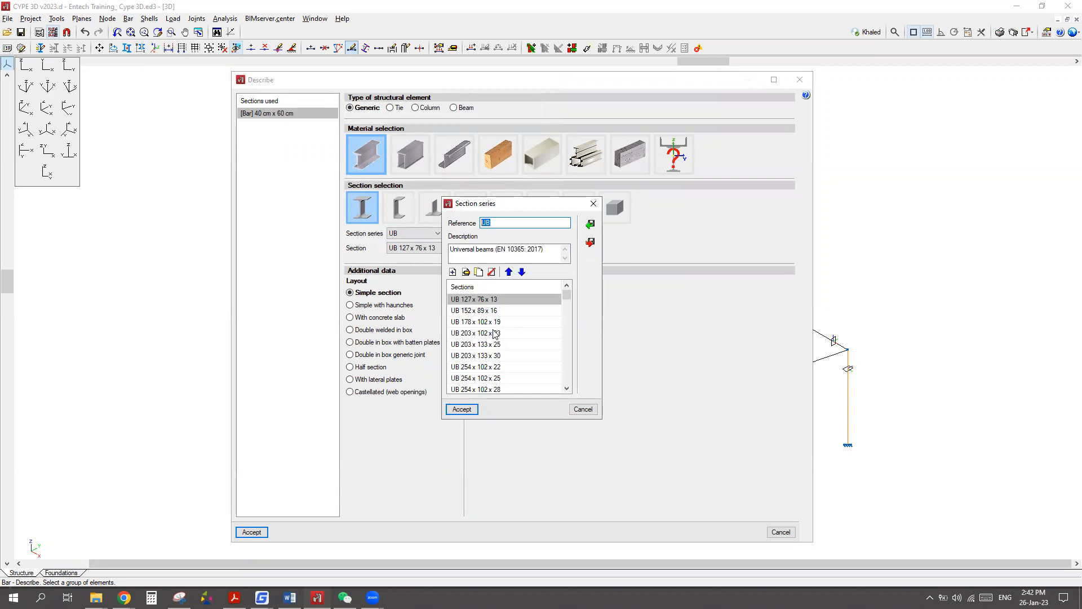
{"action": "scroll", "coordinate": [569, 323], "scroll_direction": "down", "scroll_amount": 4}
{"action": "scroll", "coordinate": [568, 324], "scroll_direction": "down", "scroll_amount": 10}
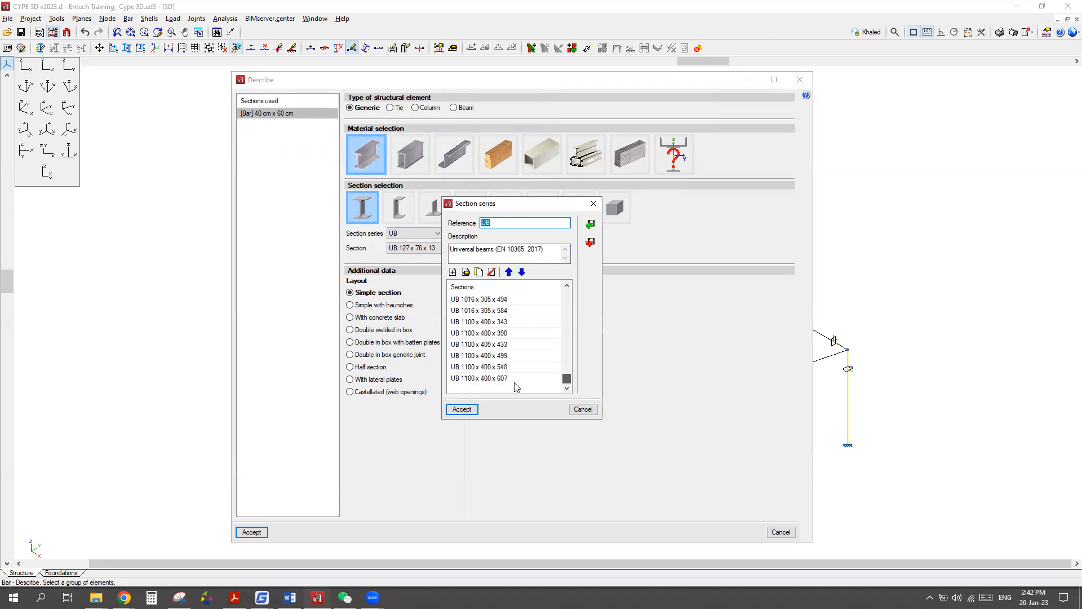
{"action": "left_click", "coordinate": [506, 378]}
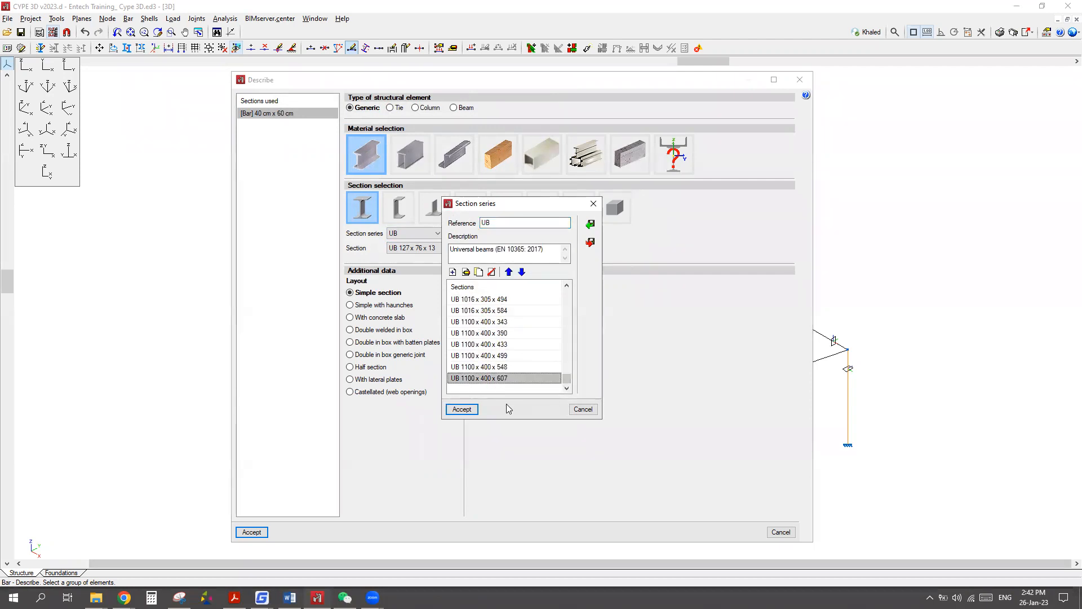
{"action": "left_click", "coordinate": [479, 273]}
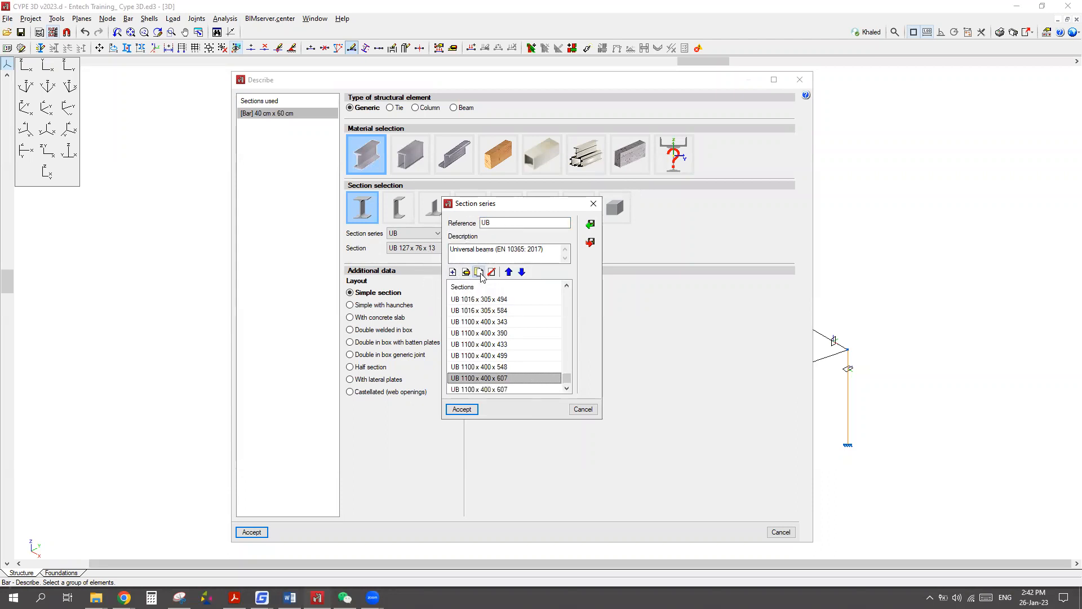
{"action": "left_click", "coordinate": [504, 390]}
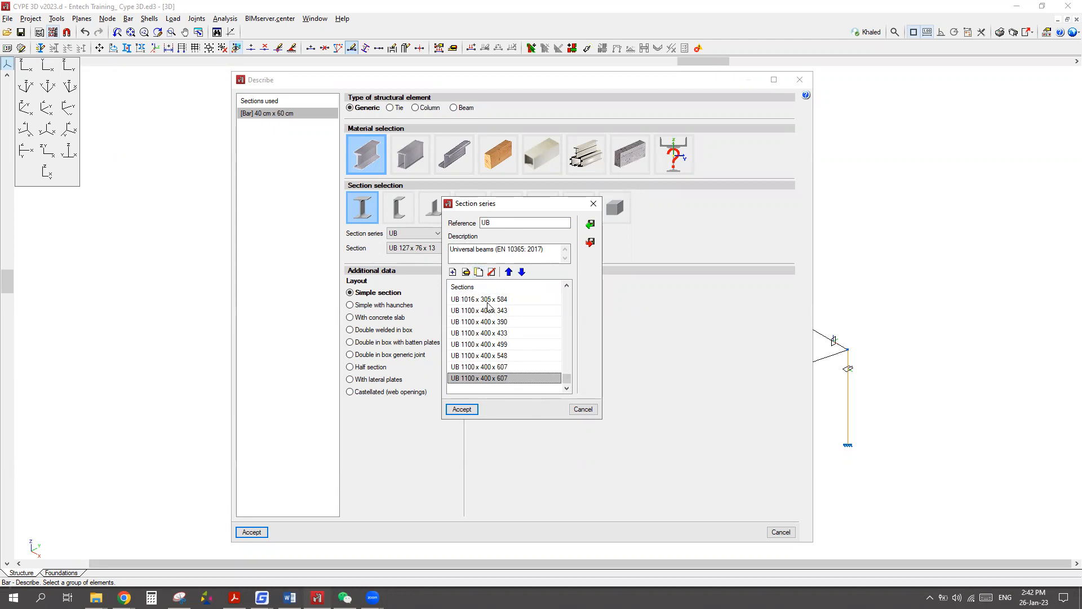
Examine the depth, flange width, thickness and chord radius fields of the duplicated UB section.
{"action": "left_click", "coordinate": [466, 272]}
{"action": "left_click", "coordinate": [561, 254]}
{"action": "left_click_drag", "start_coordinate": [561, 255], "coordinate": [581, 281]}
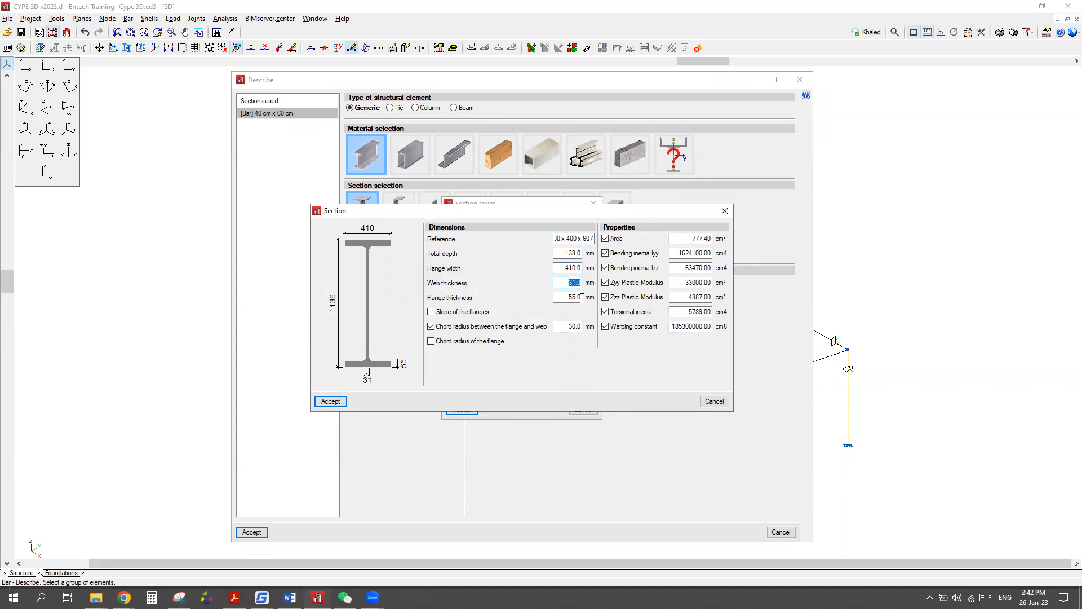
{"action": "left_click", "coordinate": [572, 328]}
{"action": "left_click", "coordinate": [714, 400]}
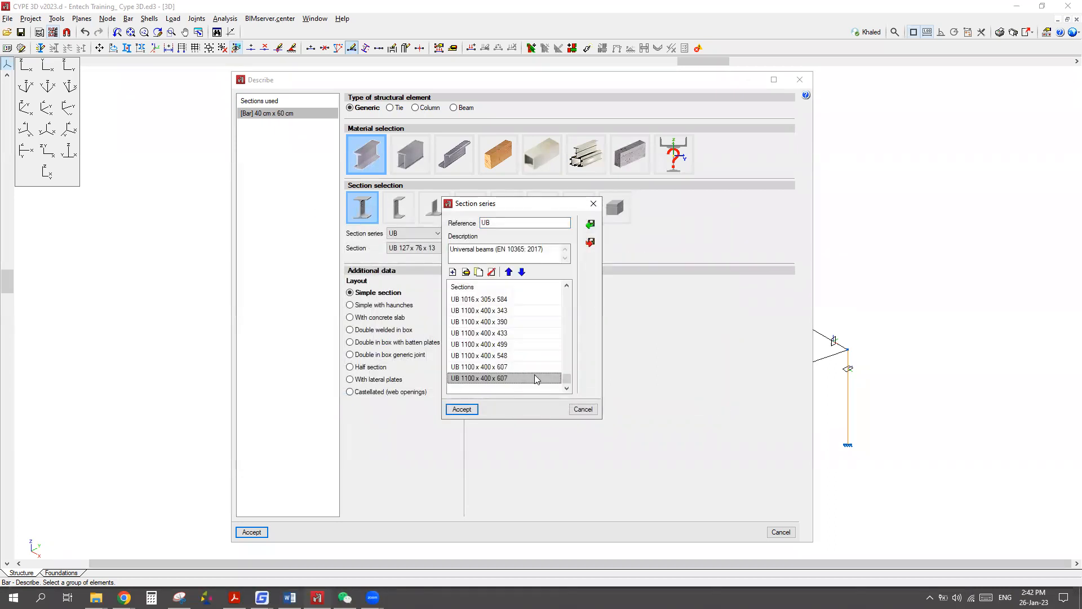
Delete the duplicated UB 1100 x 400 x 607 section from the UB series.
{"action": "left_click", "coordinate": [492, 272]}
{"action": "left_click", "coordinate": [554, 336]}
Look through the sections in the UB series, select UB 533 x 165 x 66 and close the series editor.
{"action": "scroll", "coordinate": [524, 317], "scroll_direction": "up", "scroll_amount": 10}
{"action": "scroll", "coordinate": [524, 318], "scroll_direction": "up", "scroll_amount": 10}
{"action": "scroll", "coordinate": [524, 323], "scroll_direction": "down", "scroll_amount": 2}
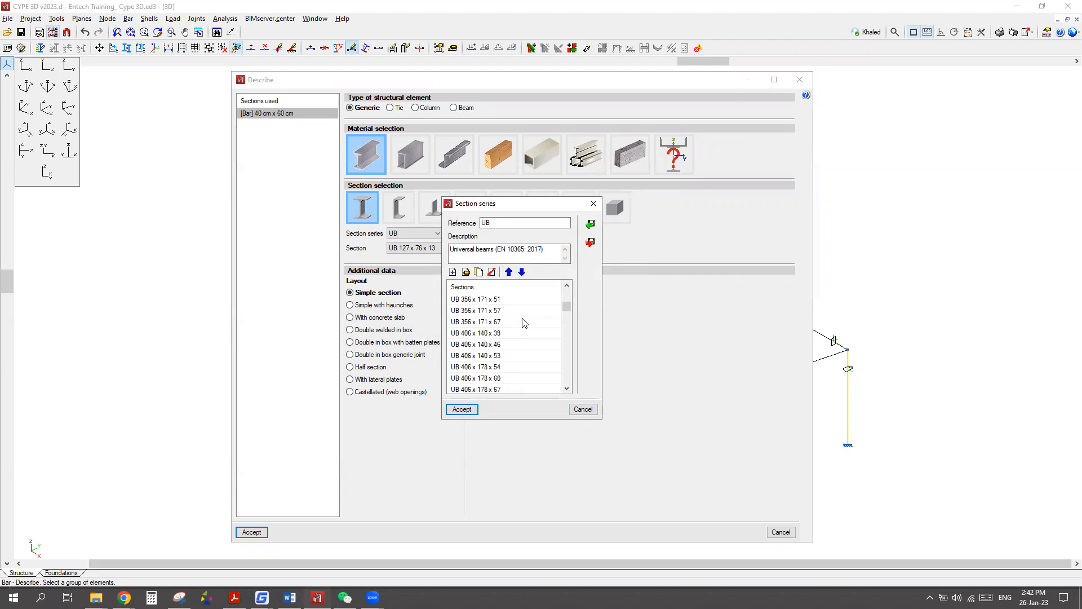
{"action": "left_click_drag", "start_coordinate": [506, 210], "coordinate": [638, 204]}
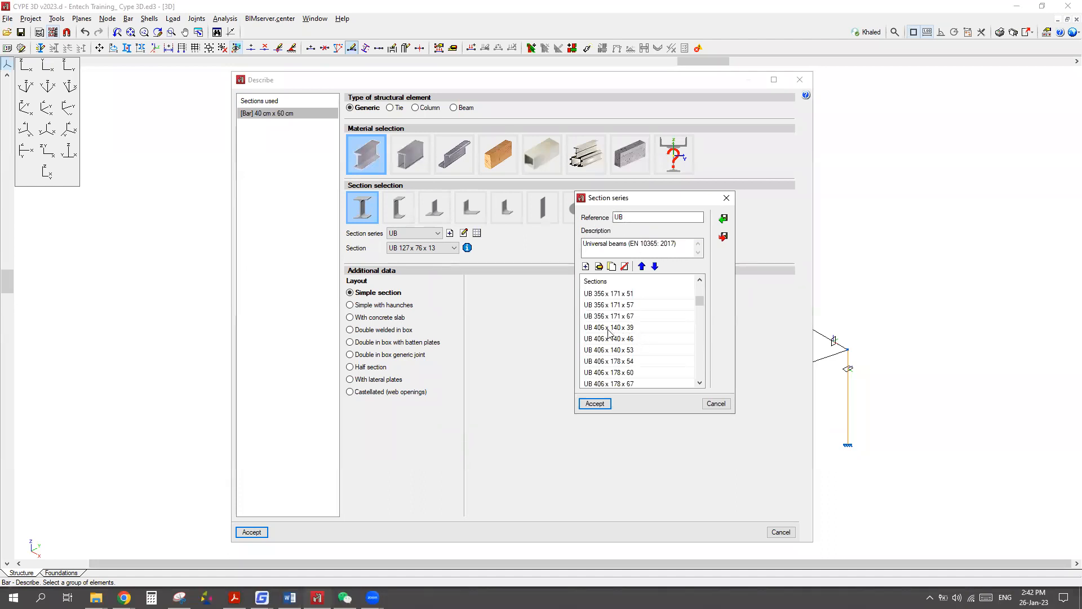
{"action": "scroll", "coordinate": [645, 347], "scroll_direction": "down", "scroll_amount": 2}
{"action": "scroll", "coordinate": [646, 347], "scroll_direction": "down", "scroll_amount": 4}
{"action": "scroll", "coordinate": [645, 346], "scroll_direction": "down", "scroll_amount": 2}
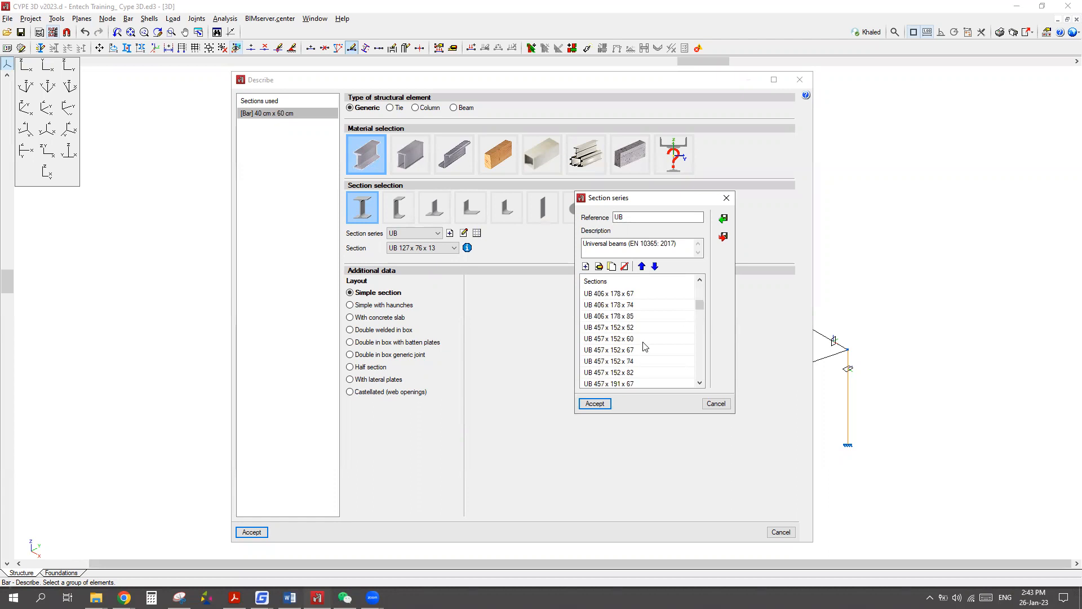
{"action": "scroll", "coordinate": [638, 345], "scroll_direction": "down", "scroll_amount": 2}
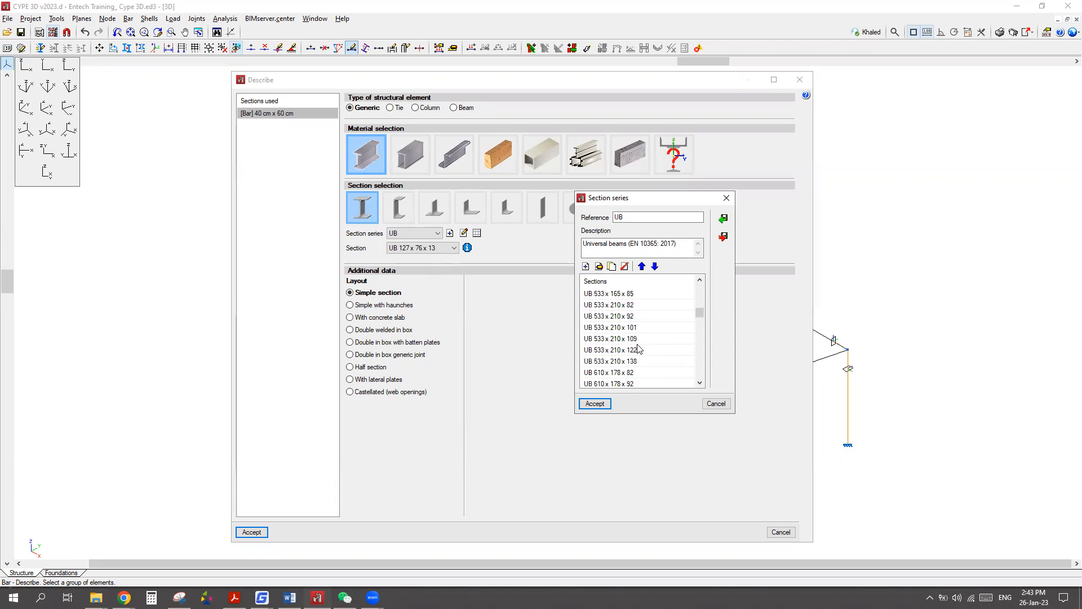
{"action": "left_click", "coordinate": [605, 318]}
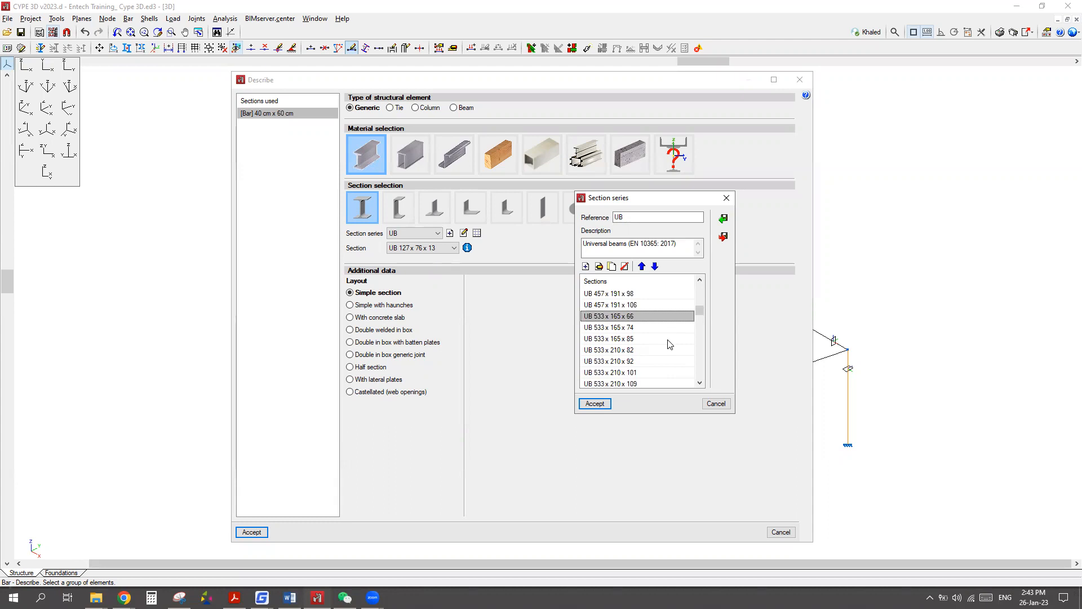
{"action": "left_click", "coordinate": [602, 406]}
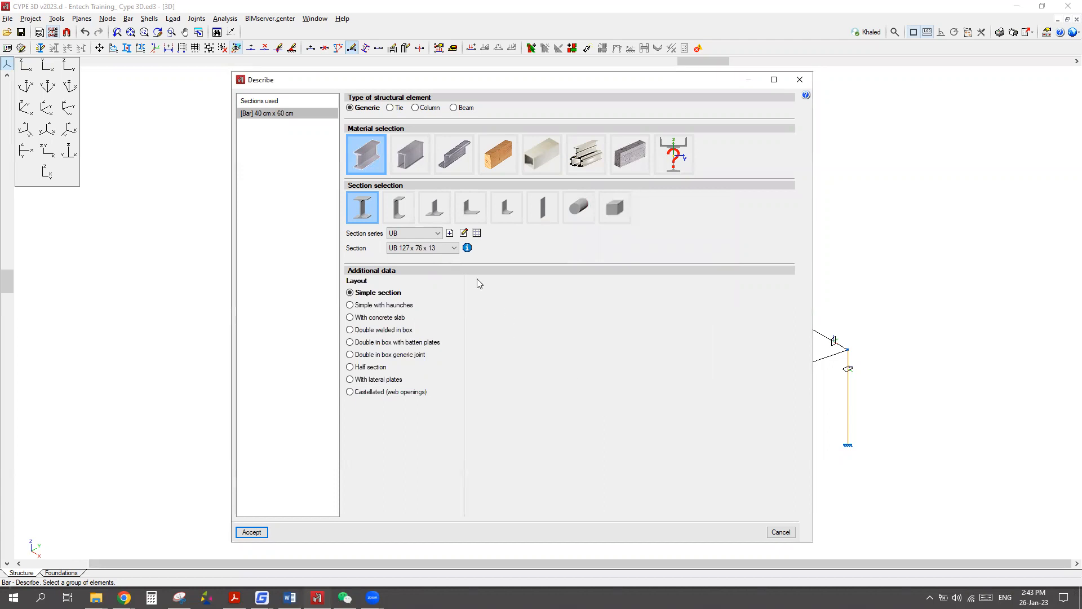
Assign the UB 533 x 165 x 74 simple section to the selected columns without considering the fire situation.
{"action": "left_click", "coordinate": [453, 248]}
{"action": "scroll", "coordinate": [437, 397], "scroll_direction": "down", "scroll_amount": 4}
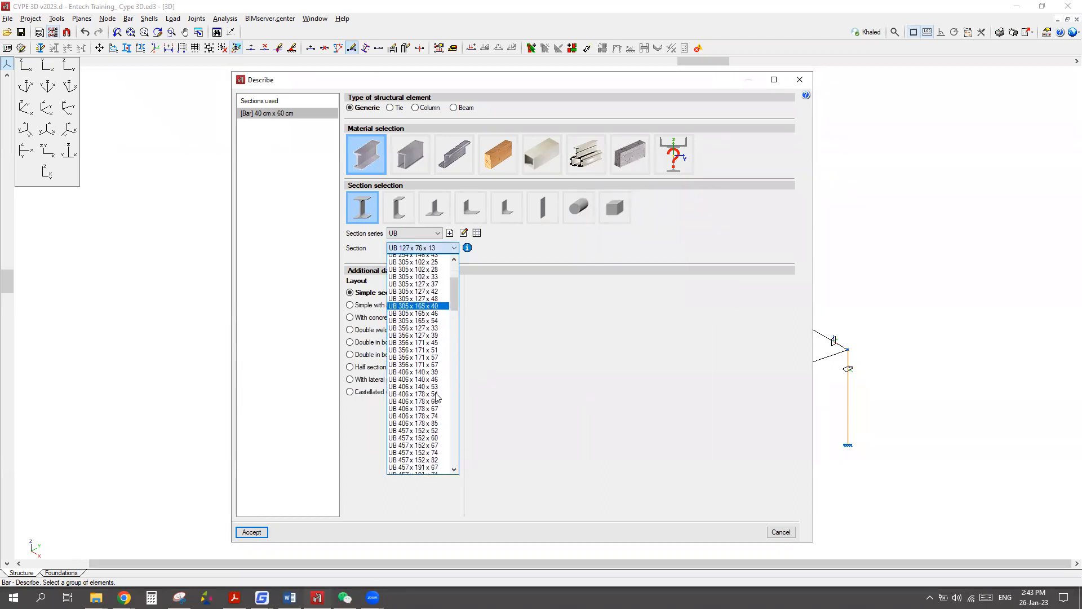
{"action": "scroll", "coordinate": [437, 397], "scroll_direction": "down", "scroll_amount": 4}
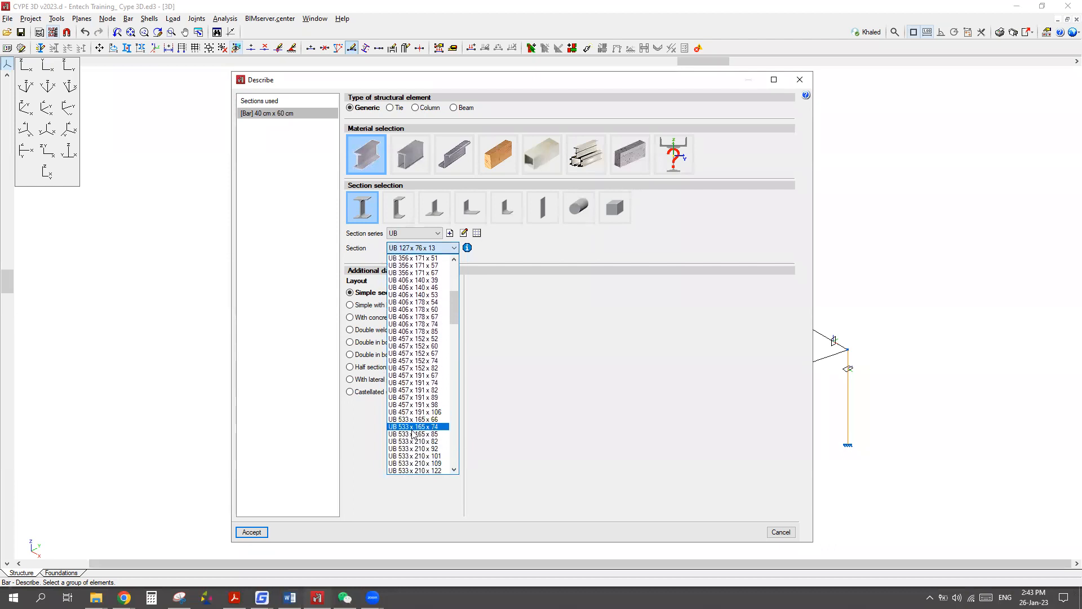
{"action": "left_click", "coordinate": [418, 428]}
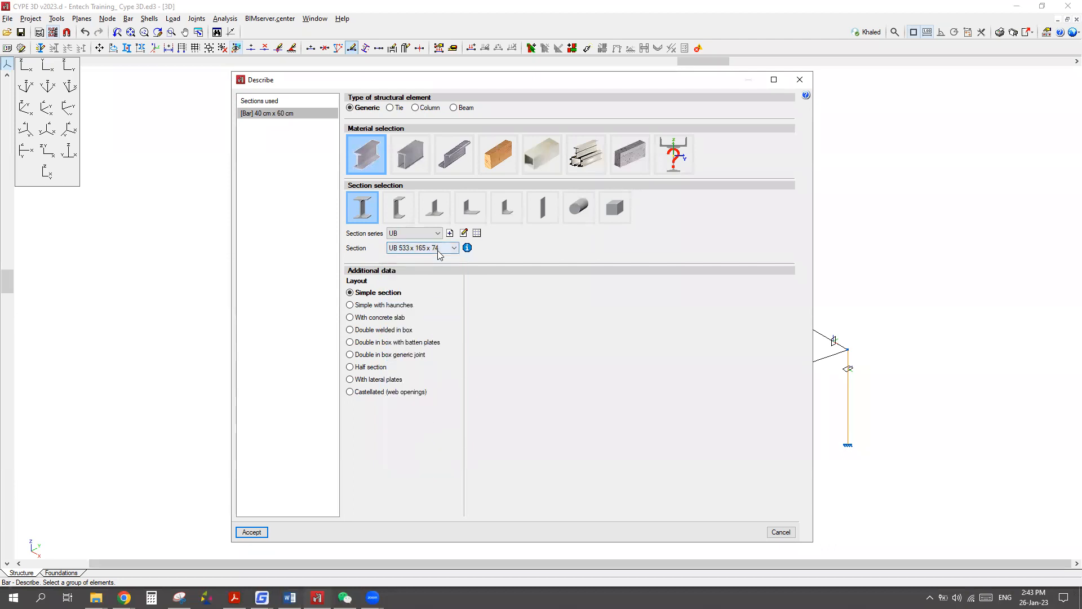
{"action": "left_click", "coordinate": [266, 532]}
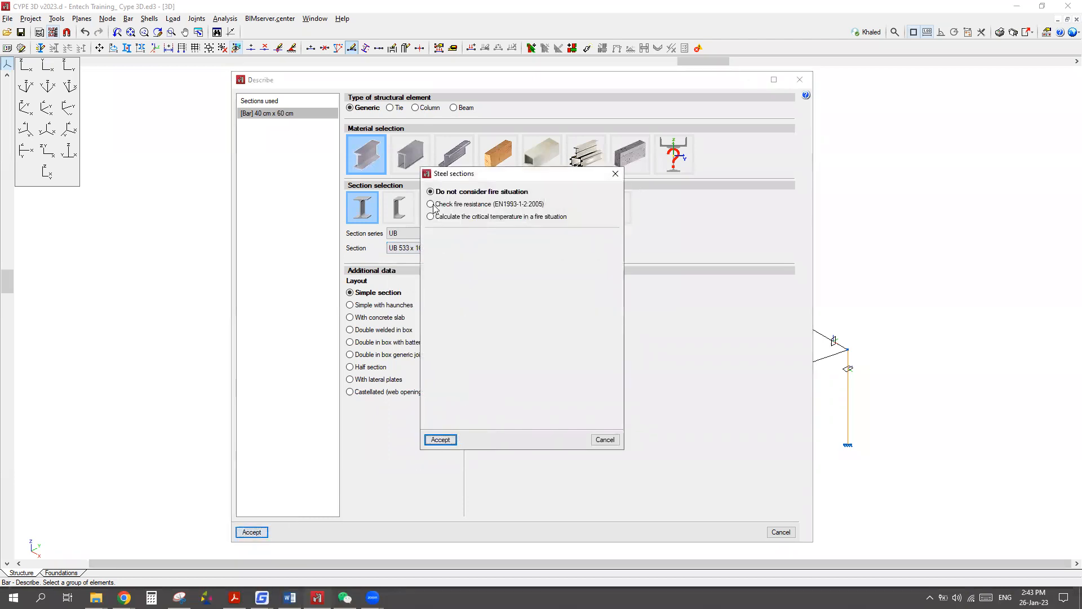
{"action": "left_click", "coordinate": [437, 438]}
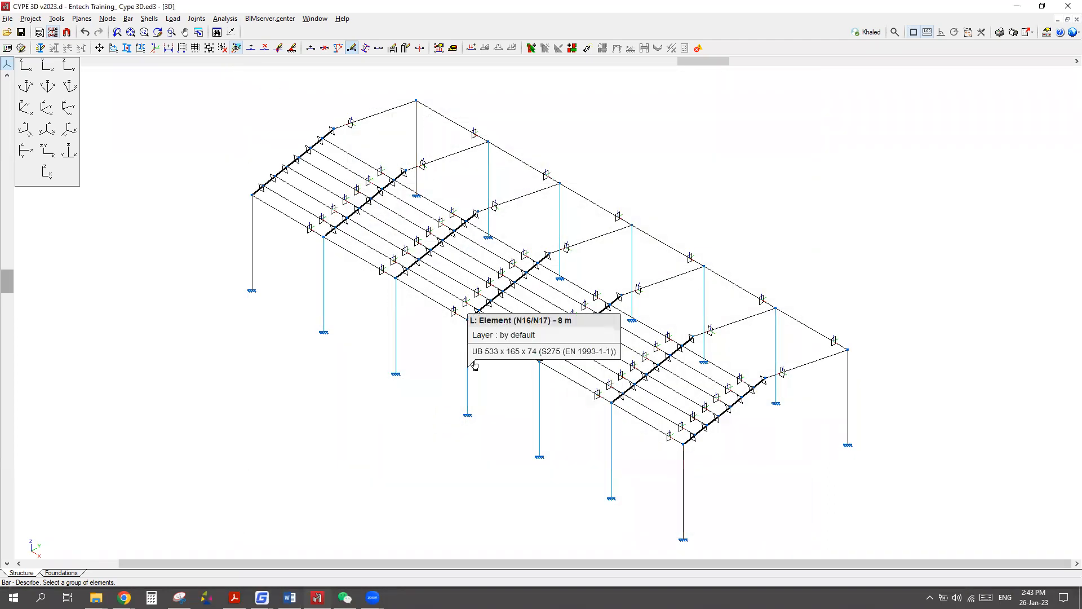
Describe all rafters of the end and inner frames as steel I-section UB 610 x 178 x 82 with a simple layout.
{"action": "scroll", "coordinate": [482, 341], "scroll_direction": "up", "scroll_amount": 2}
{"action": "scroll", "coordinate": [482, 341], "scroll_direction": "up", "scroll_amount": 5}
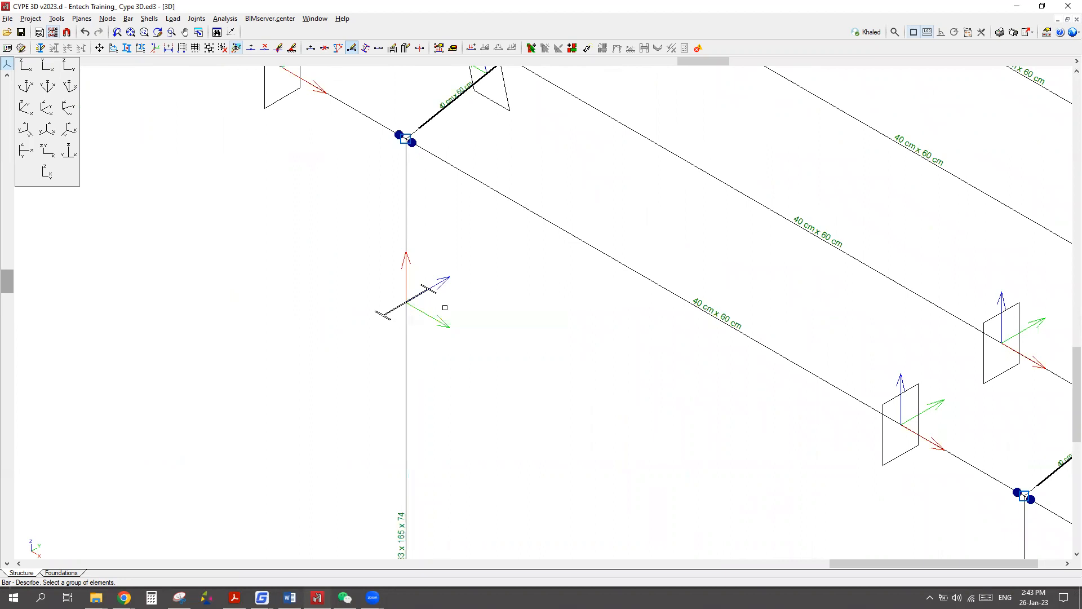
{"action": "scroll", "coordinate": [388, 315], "scroll_direction": "down", "scroll_amount": 5}
{"action": "scroll", "coordinate": [464, 369], "scroll_direction": "down", "scroll_amount": 4}
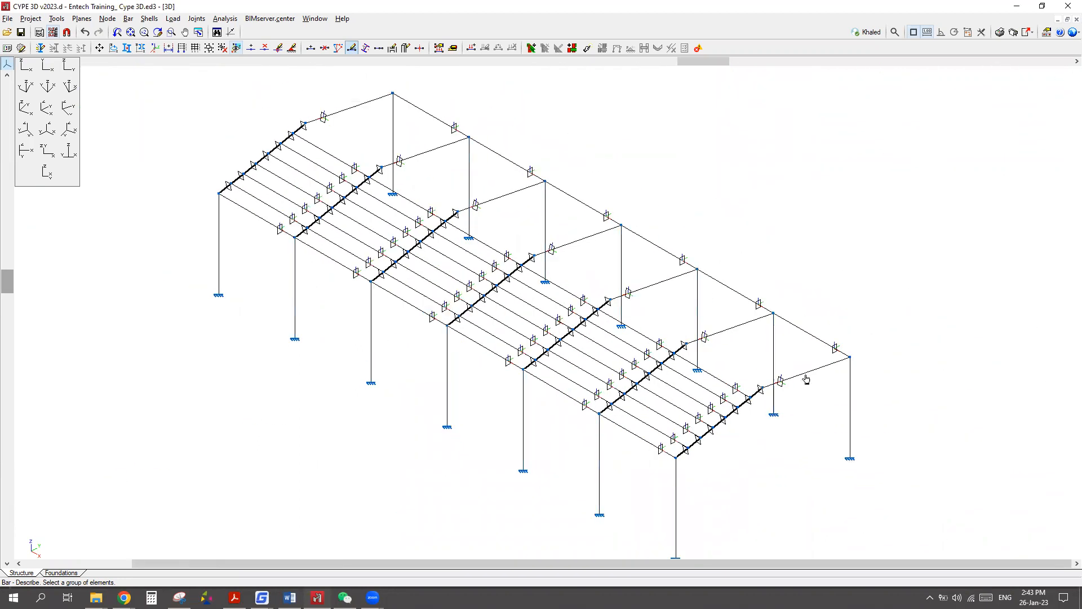
{"action": "left_click", "coordinate": [810, 374]}
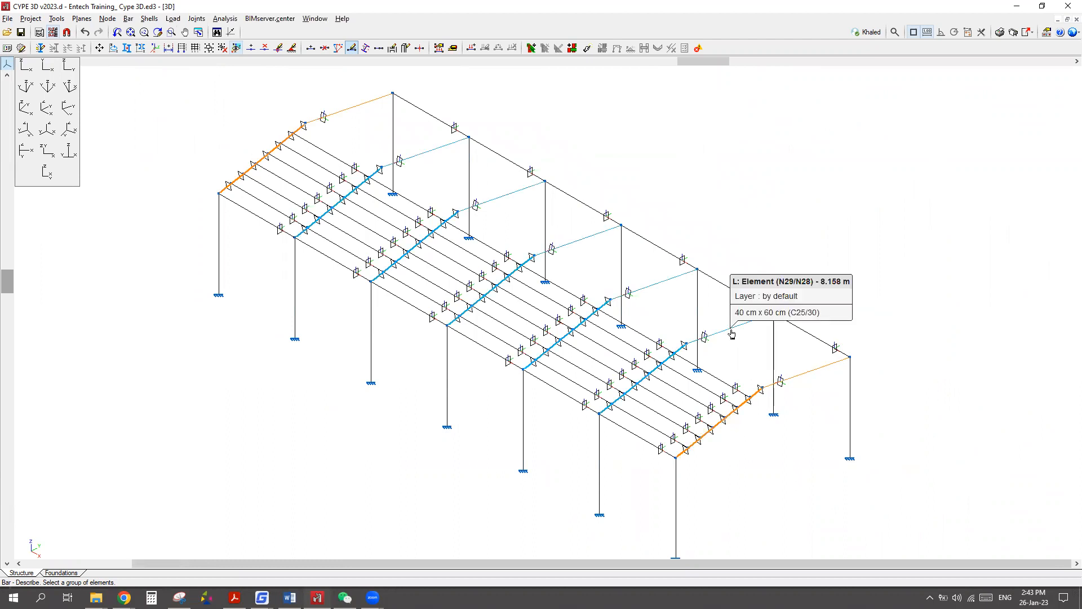
{"action": "left_click", "coordinate": [733, 333]}
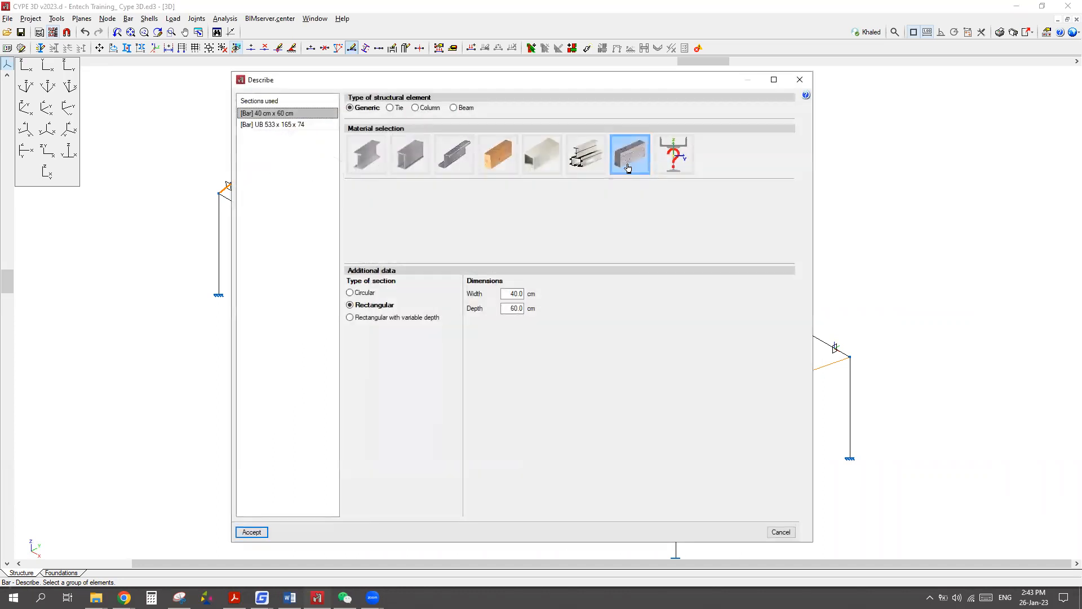
{"action": "left_click", "coordinate": [367, 165]}
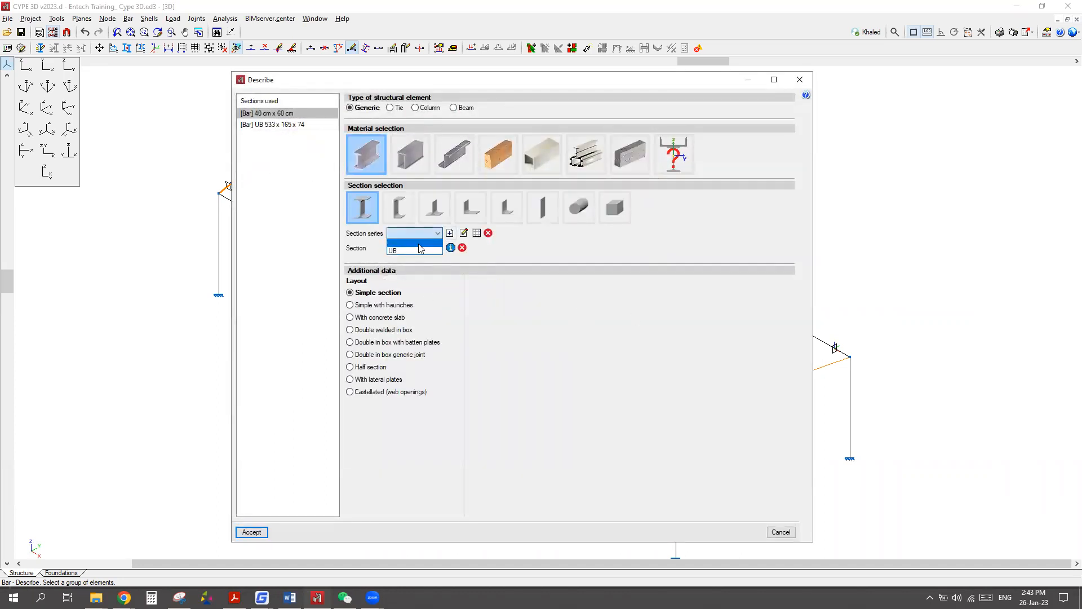
{"action": "left_click", "coordinate": [454, 248]}
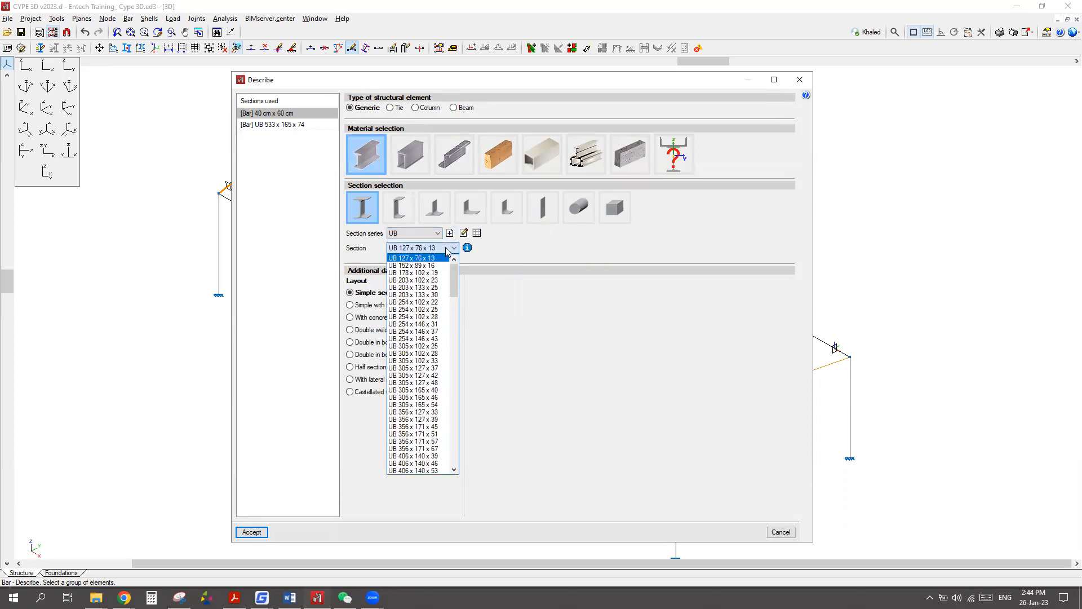
{"action": "left_click_drag", "start_coordinate": [454, 282], "coordinate": [457, 357]}
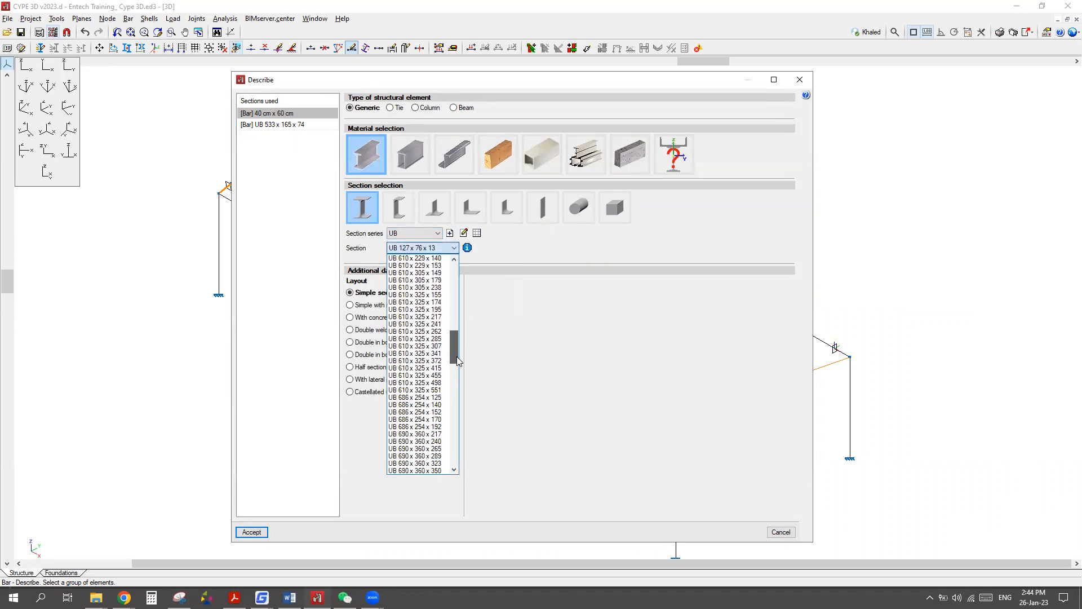
{"action": "scroll", "coordinate": [433, 369], "scroll_direction": "up", "scroll_amount": 5}
{"action": "scroll", "coordinate": [436, 372], "scroll_direction": "up", "scroll_amount": 4}
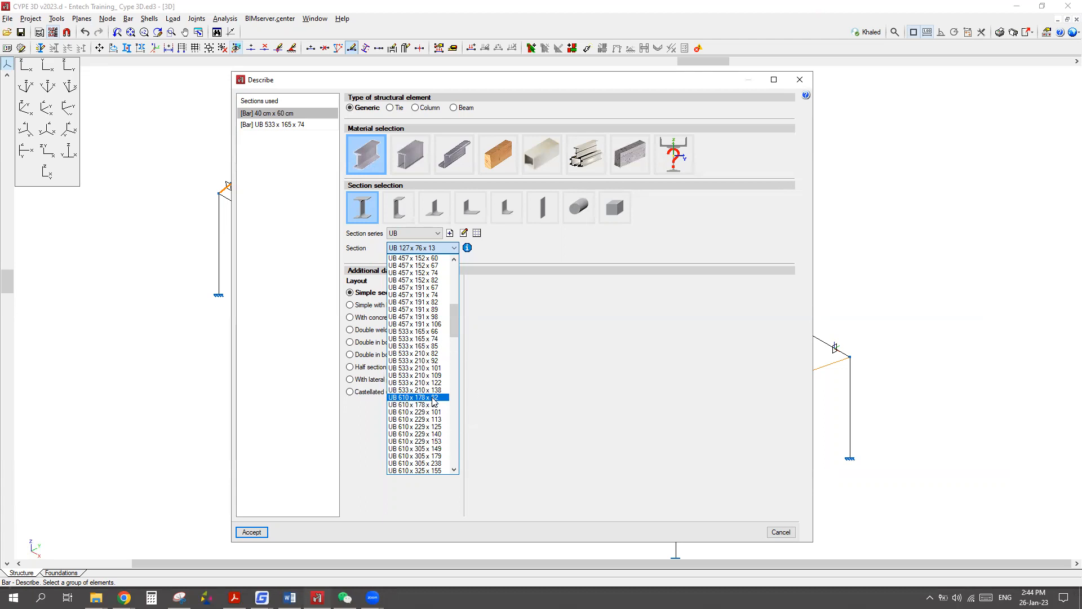
{"action": "left_click", "coordinate": [433, 398]}
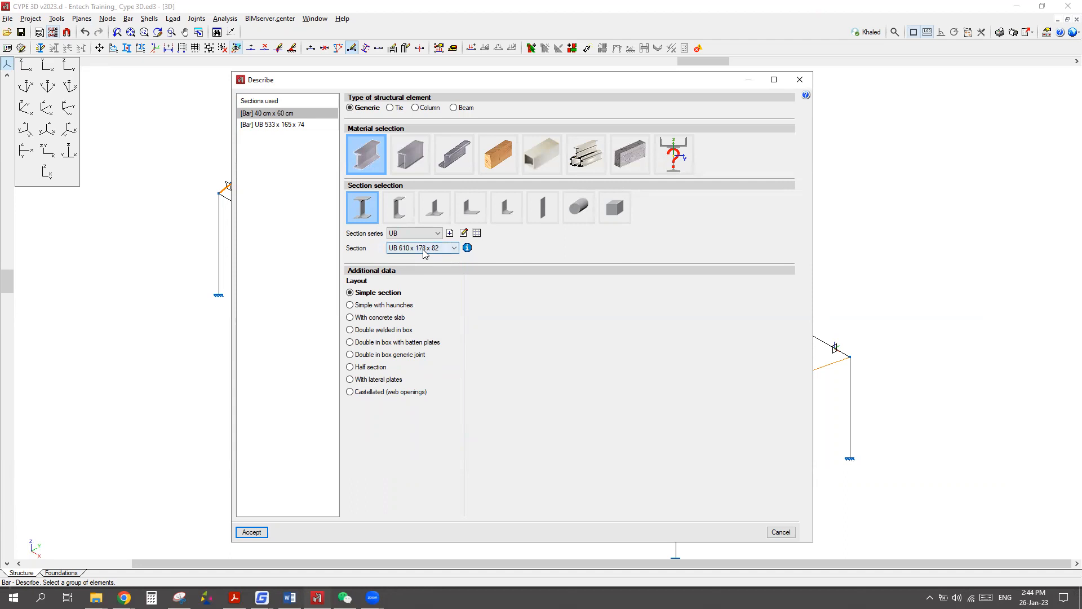
{"action": "left_click", "coordinate": [252, 532]}
Describe the longitudinal eaves beams along both sides of the structure as steel I-section UB 178 x 102 x 19.
{"action": "scroll", "coordinate": [296, 232], "scroll_direction": "up", "scroll_amount": 5}
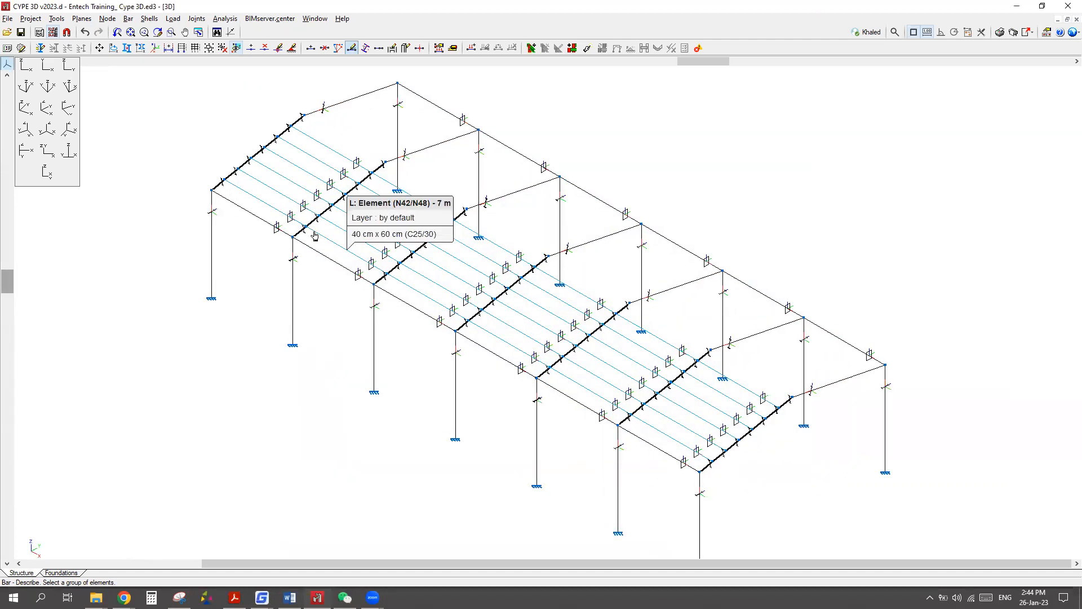
{"action": "scroll", "coordinate": [294, 228], "scroll_direction": "up", "scroll_amount": 5}
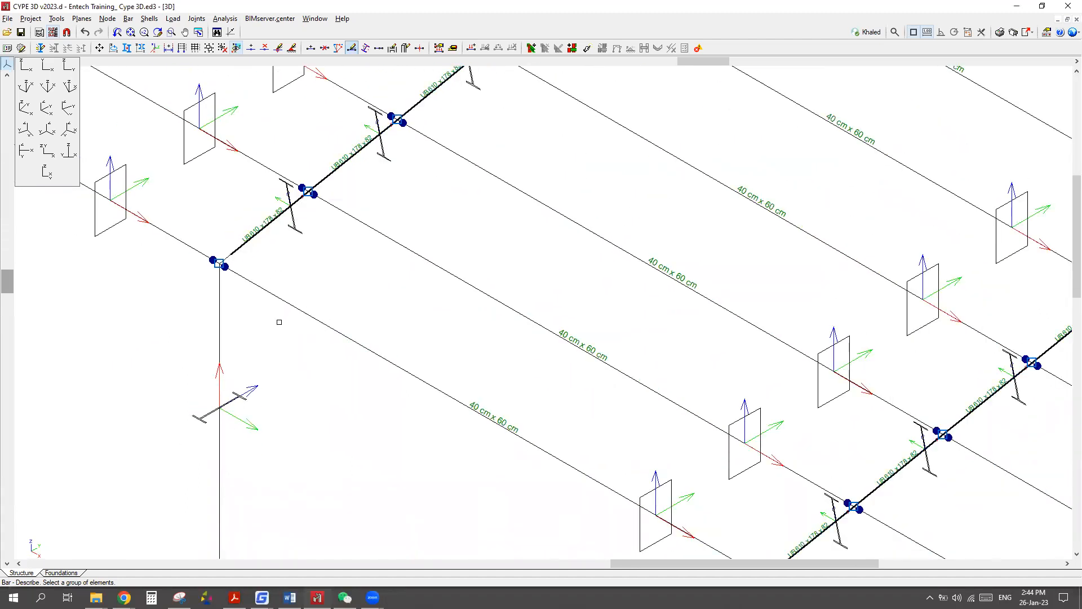
{"action": "scroll", "coordinate": [277, 322], "scroll_direction": "down", "scroll_amount": 3}
{"action": "scroll", "coordinate": [301, 352], "scroll_direction": "down", "scroll_amount": 5}
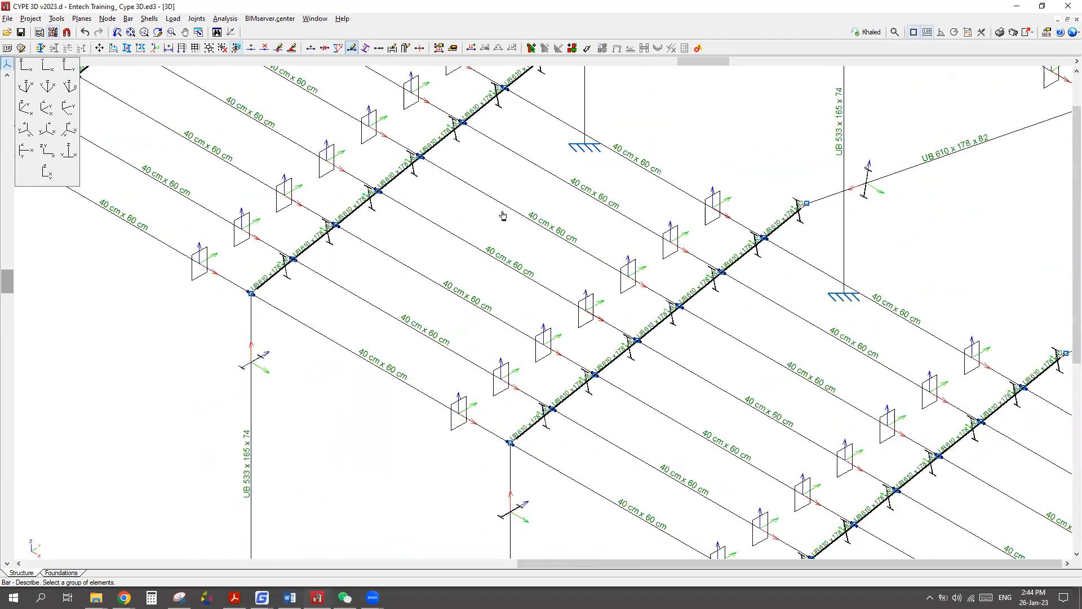
{"action": "scroll", "coordinate": [351, 334], "scroll_direction": "down", "scroll_amount": 3}
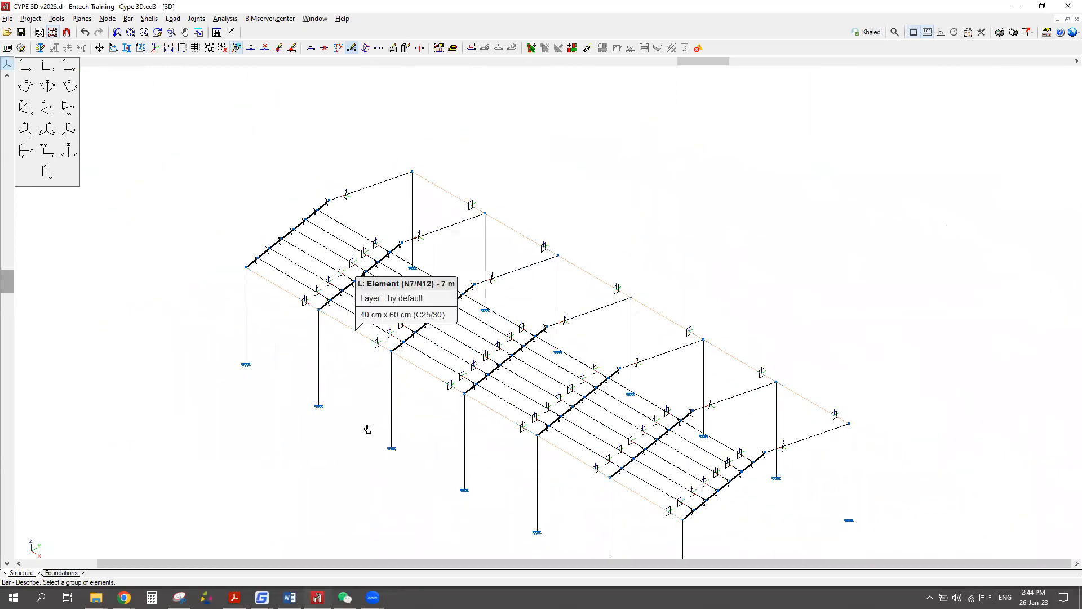
{"action": "scroll", "coordinate": [668, 234], "scroll_direction": "down", "scroll_amount": 1}
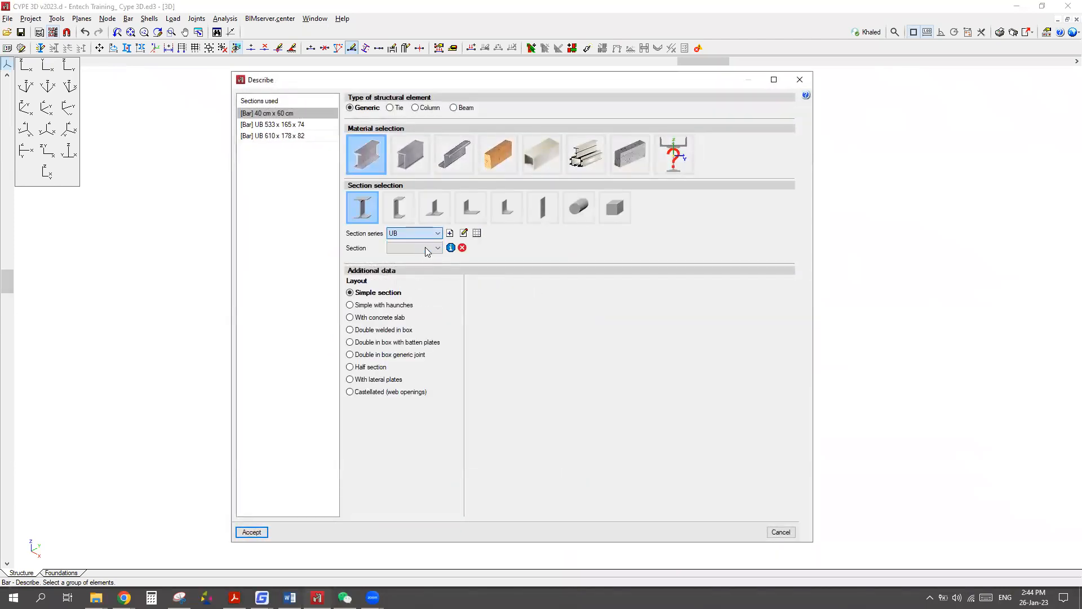
{"action": "left_click", "coordinate": [426, 250]}
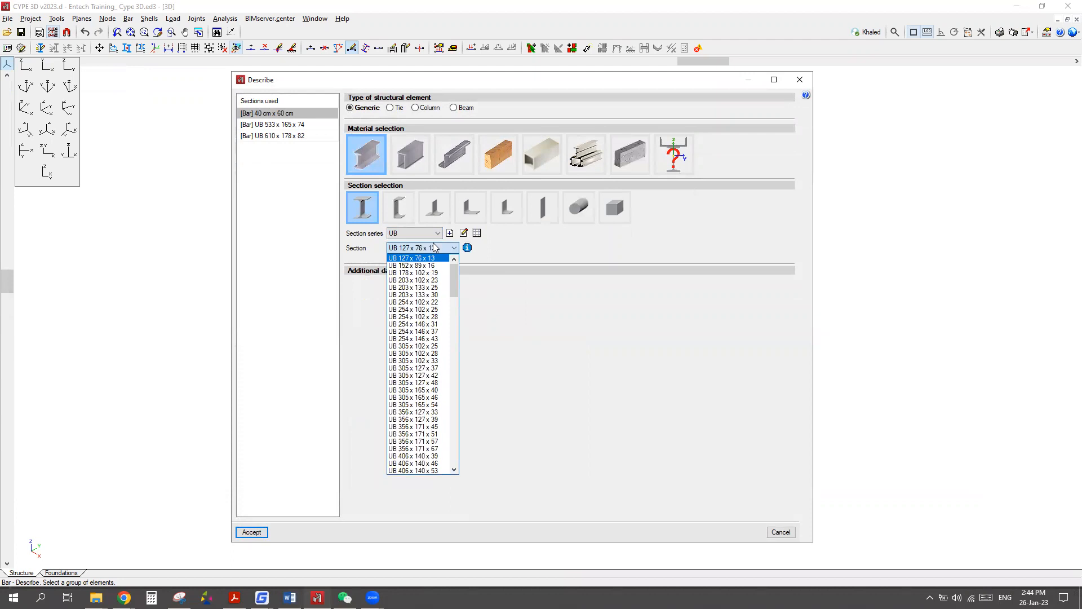
{"action": "left_click", "coordinate": [420, 273]}
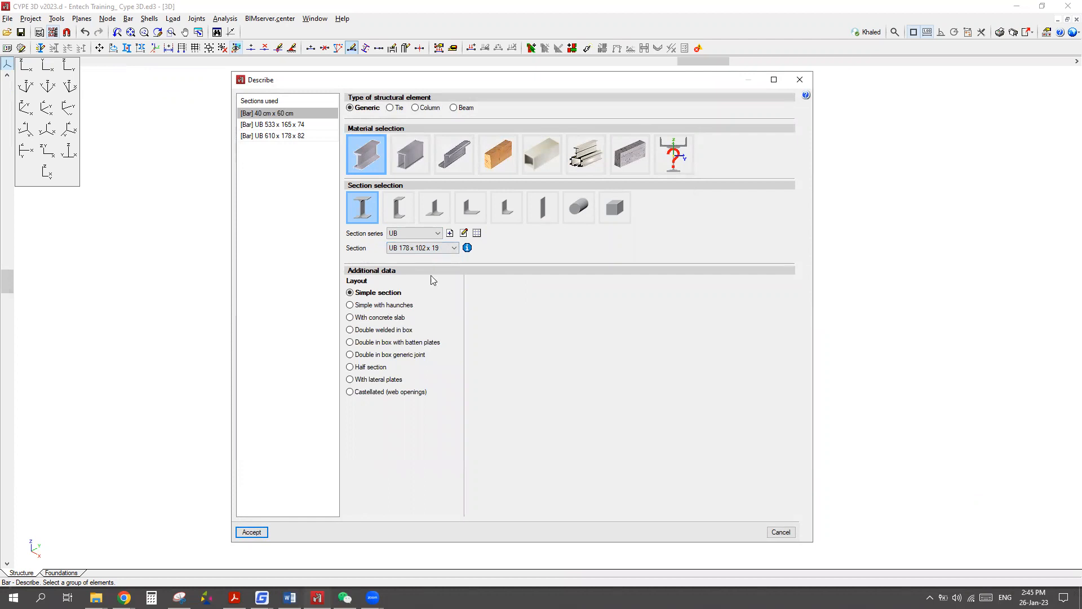
{"action": "left_click", "coordinate": [248, 534]}
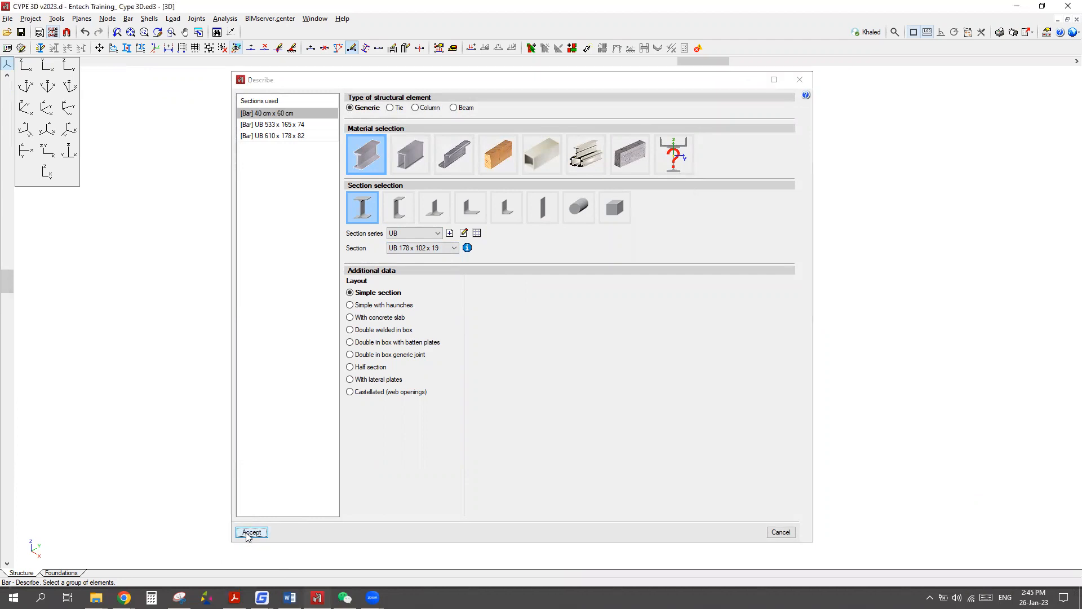
Set the roof purlins between the frames to cold-formed steel with the lipped C section type.
{"action": "scroll", "coordinate": [358, 306], "scroll_direction": "up", "scroll_amount": 4}
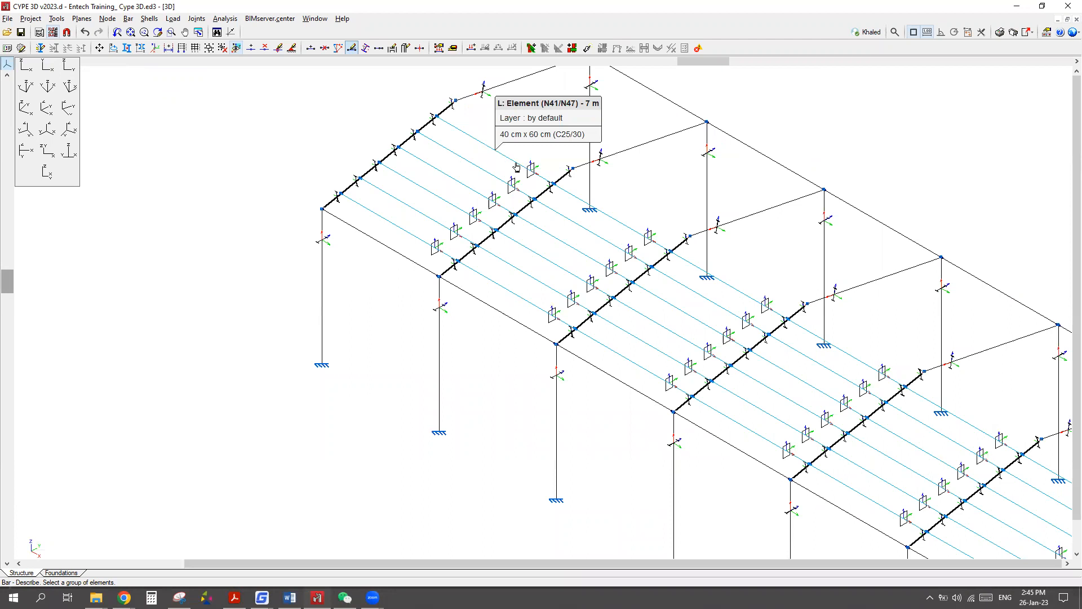
{"action": "scroll", "coordinate": [395, 281], "scroll_direction": "down", "scroll_amount": 2}
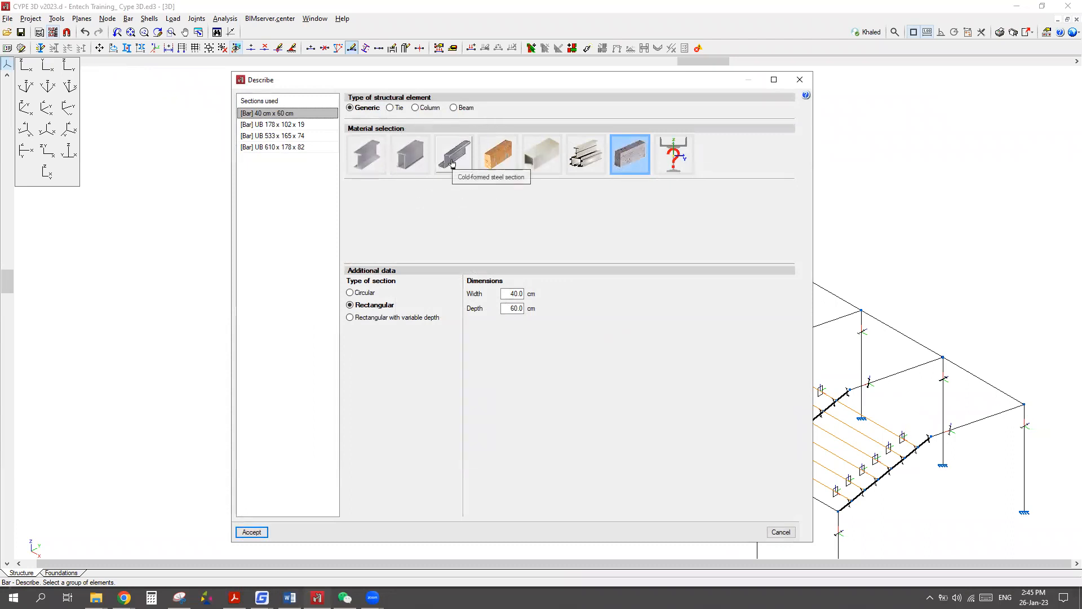
{"action": "left_click", "coordinate": [452, 163]}
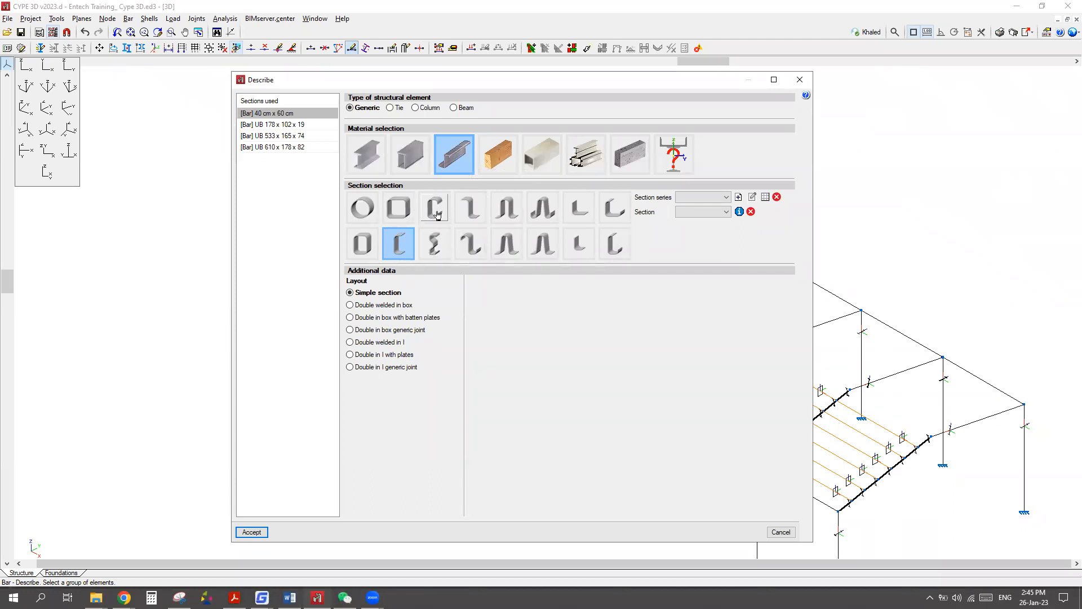
{"action": "left_click", "coordinate": [435, 210]}
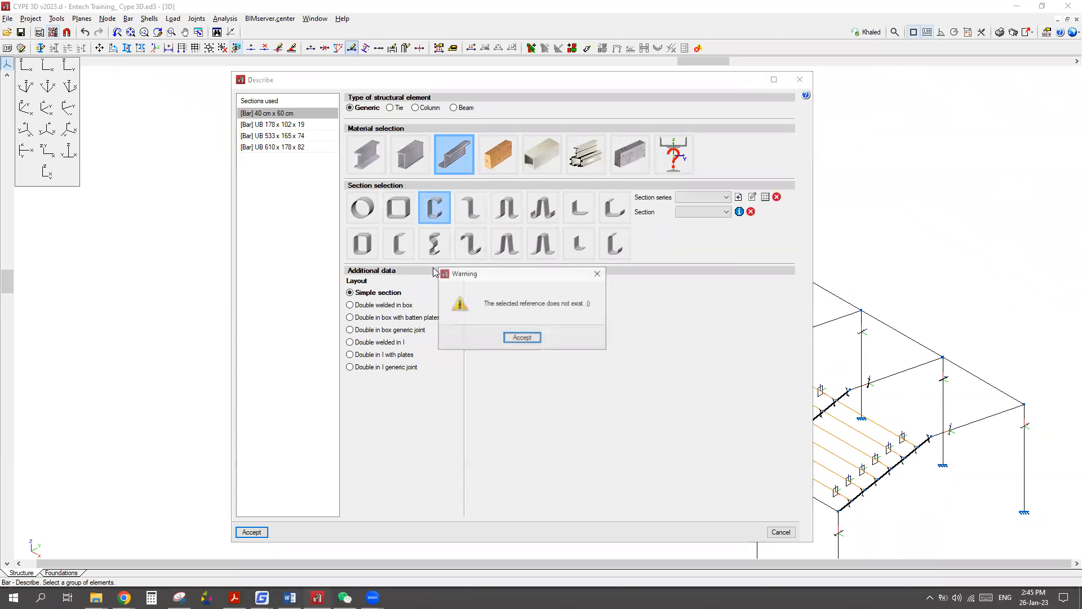
{"action": "left_click", "coordinate": [522, 339]}
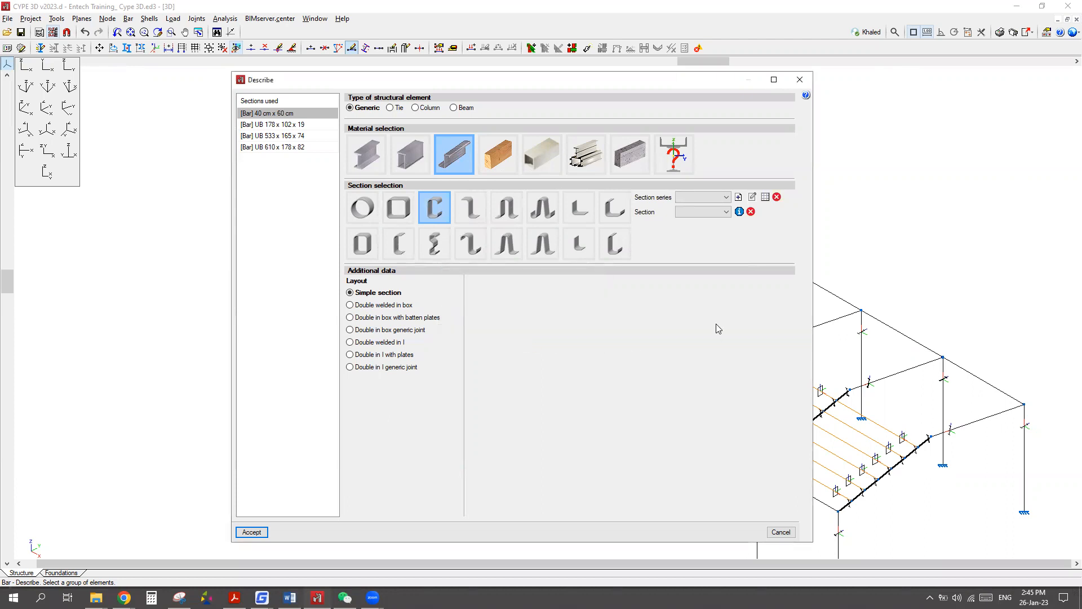
Import the predefined C section series from Instituto argentino de Siderurgia for the cold-formed purlins.
{"action": "left_click", "coordinate": [765, 197]}
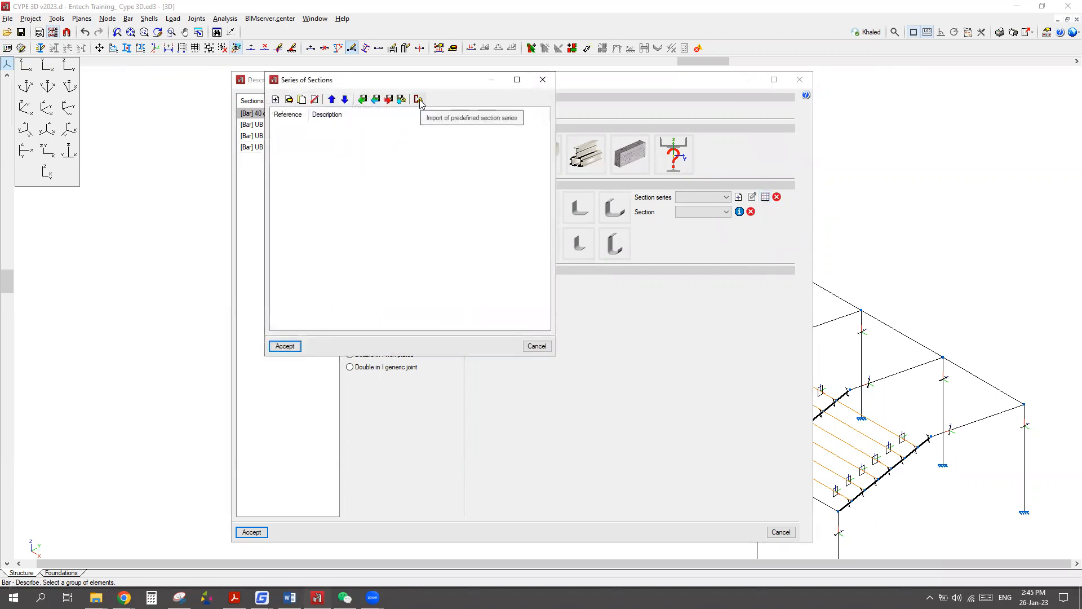
{"action": "left_click", "coordinate": [418, 99]}
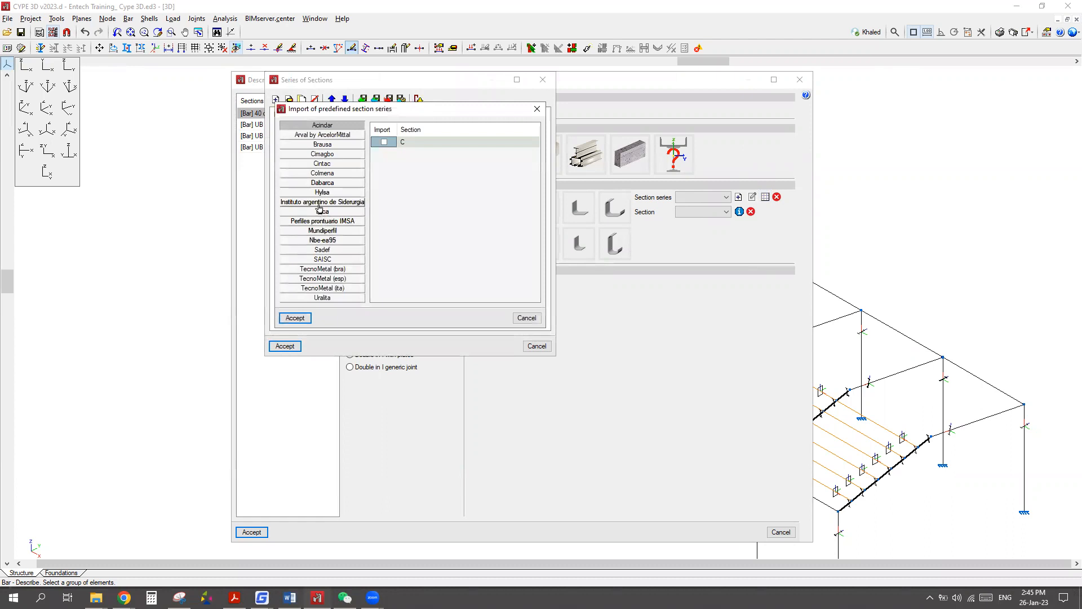
{"action": "left_click", "coordinate": [324, 259]}
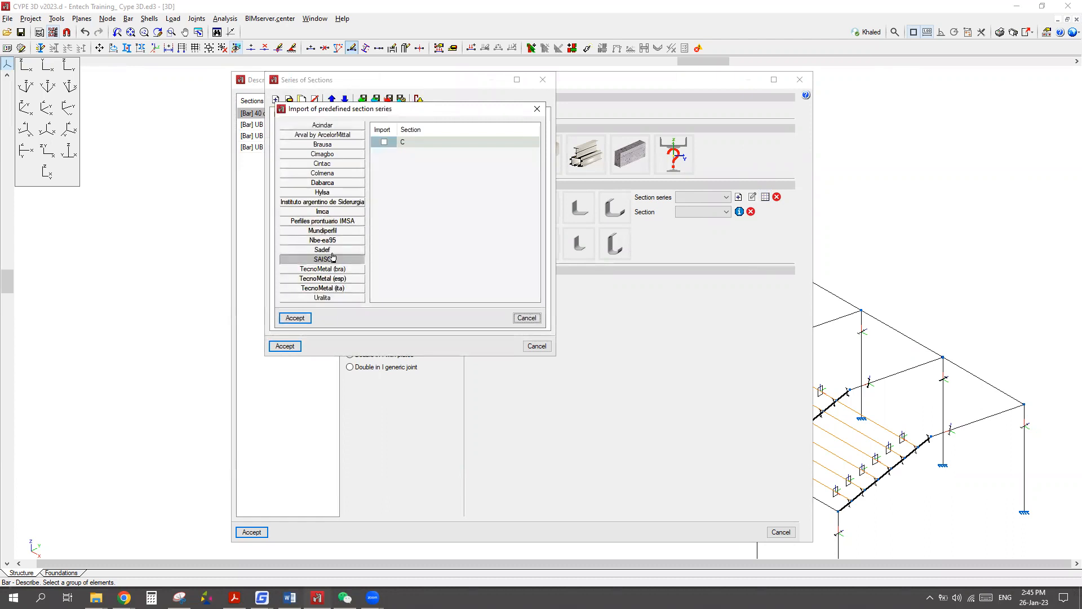
{"action": "left_click", "coordinate": [327, 204]}
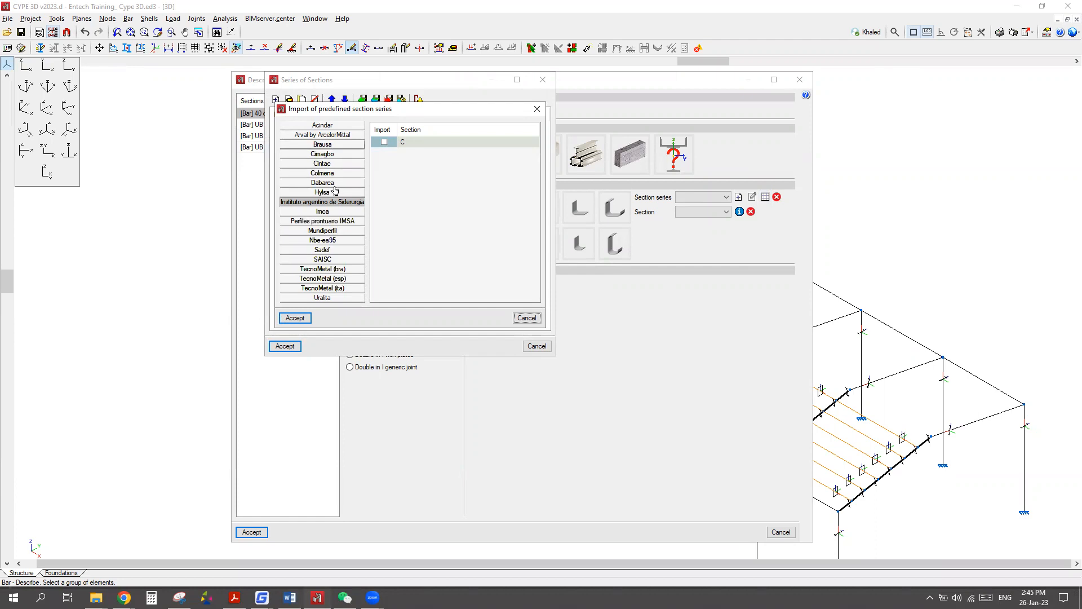
{"action": "left_click", "coordinate": [295, 319]}
{"action": "left_click", "coordinate": [291, 349]}
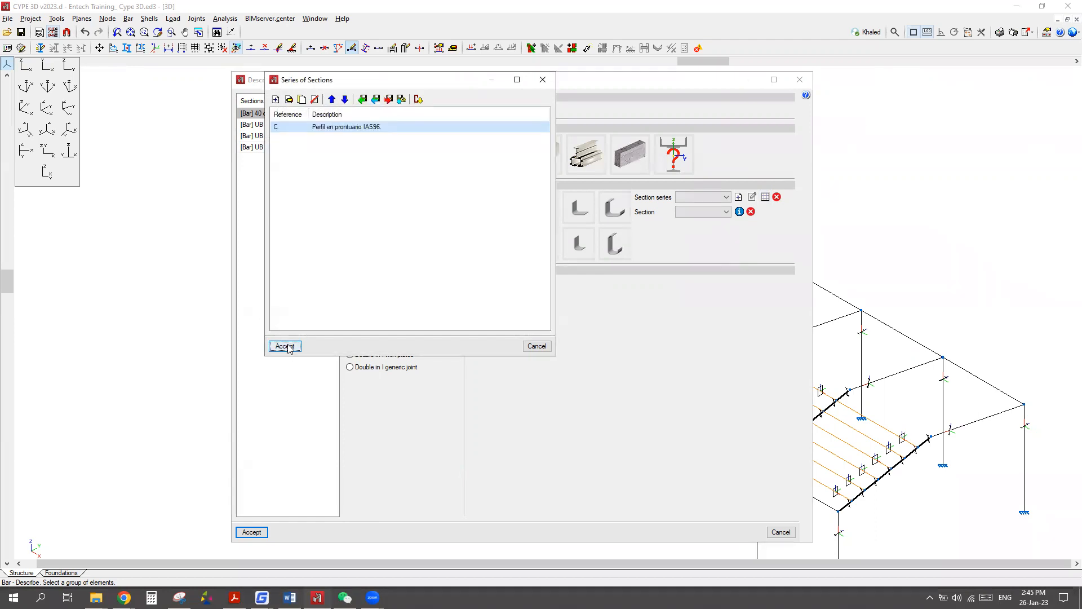
Choose the C 80x50x20x2 section from the imported C series for the roof purlins.
{"action": "left_click", "coordinate": [719, 213]}
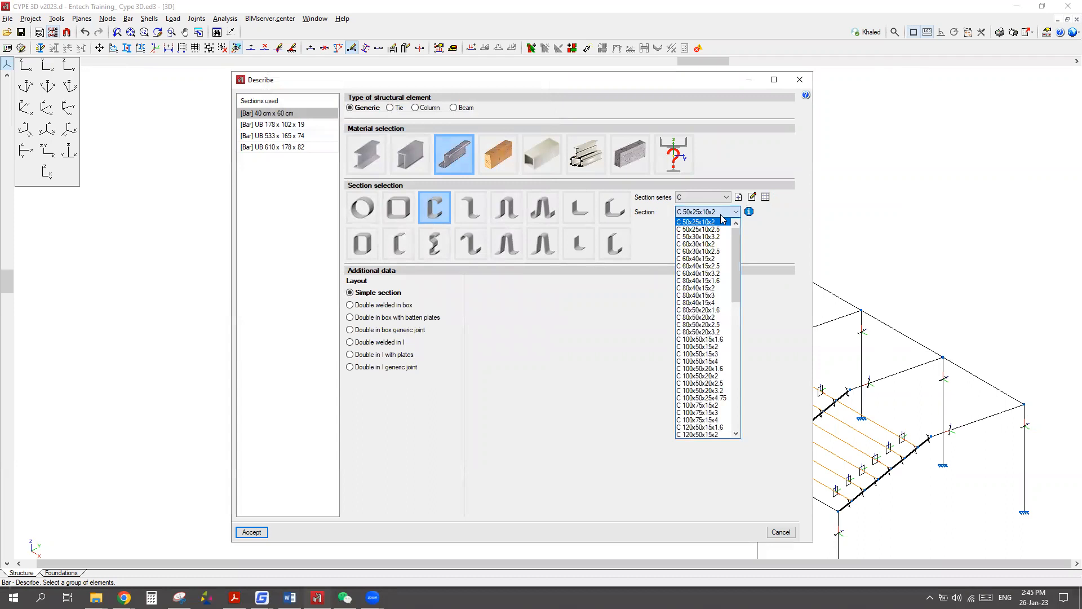
{"action": "left_click", "coordinate": [695, 319]}
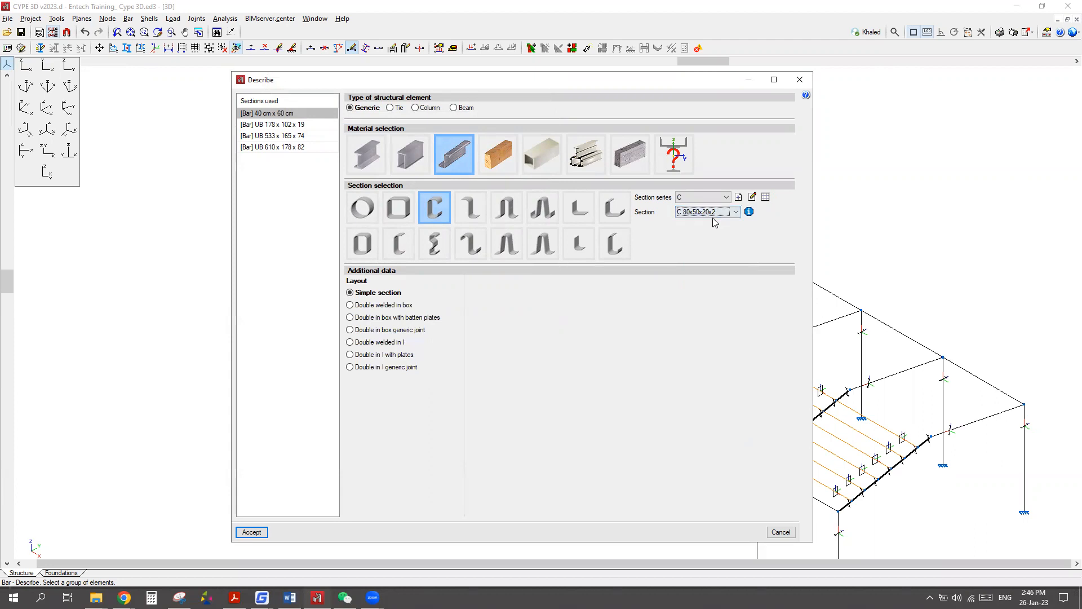
Review the dimensions of the C 80x50x20x2 section without editing them, and apply the section description to the roof purlins.
{"action": "left_click", "coordinate": [752, 197]}
{"action": "left_click_drag", "start_coordinate": [567, 293], "coordinate": [571, 302]}
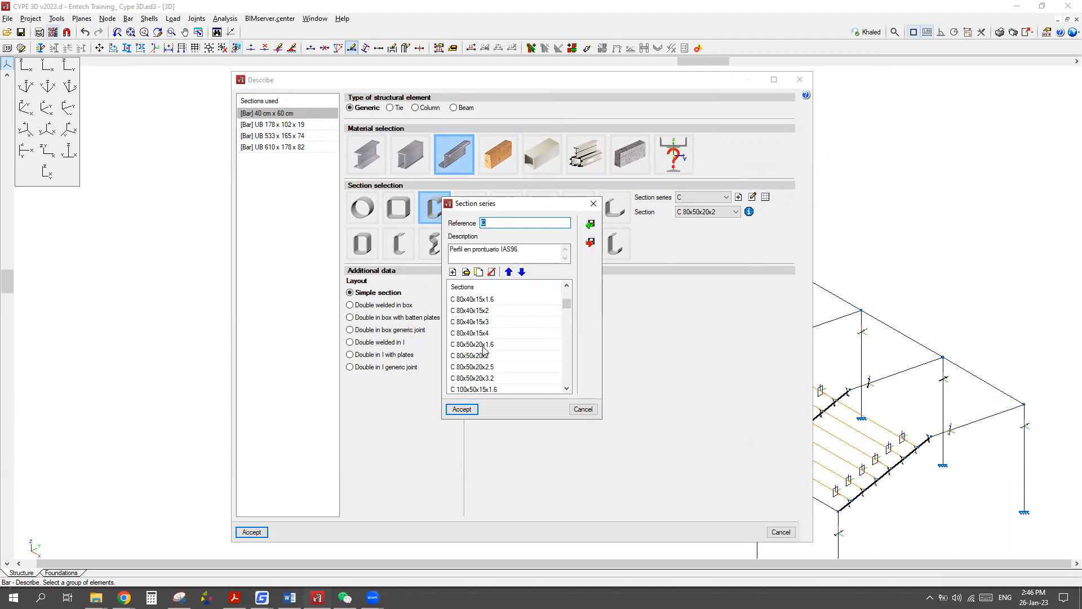
{"action": "left_click", "coordinate": [483, 358]}
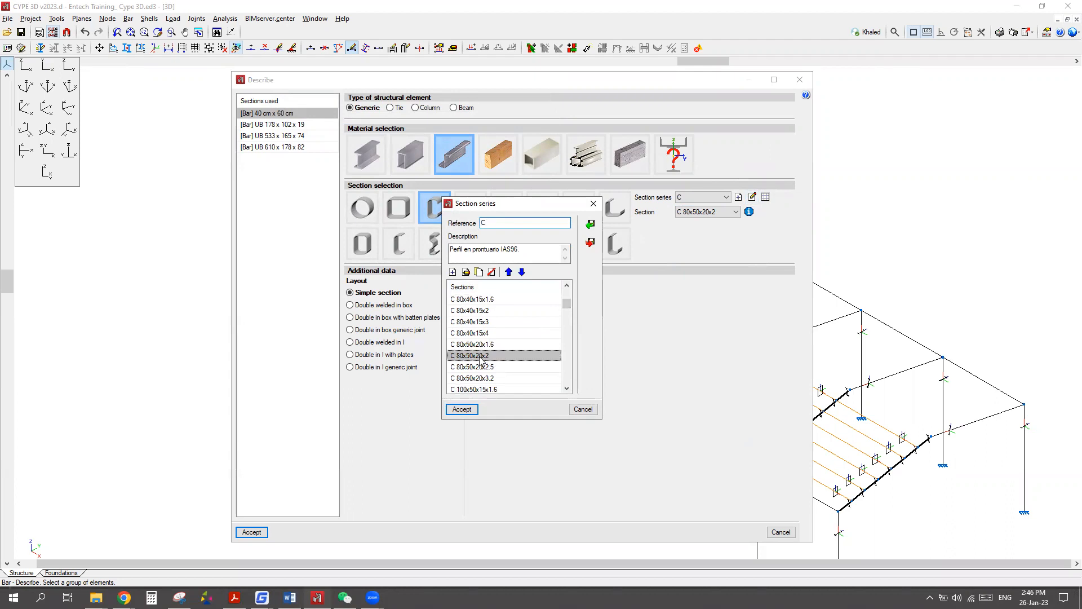
{"action": "left_click", "coordinate": [467, 273]}
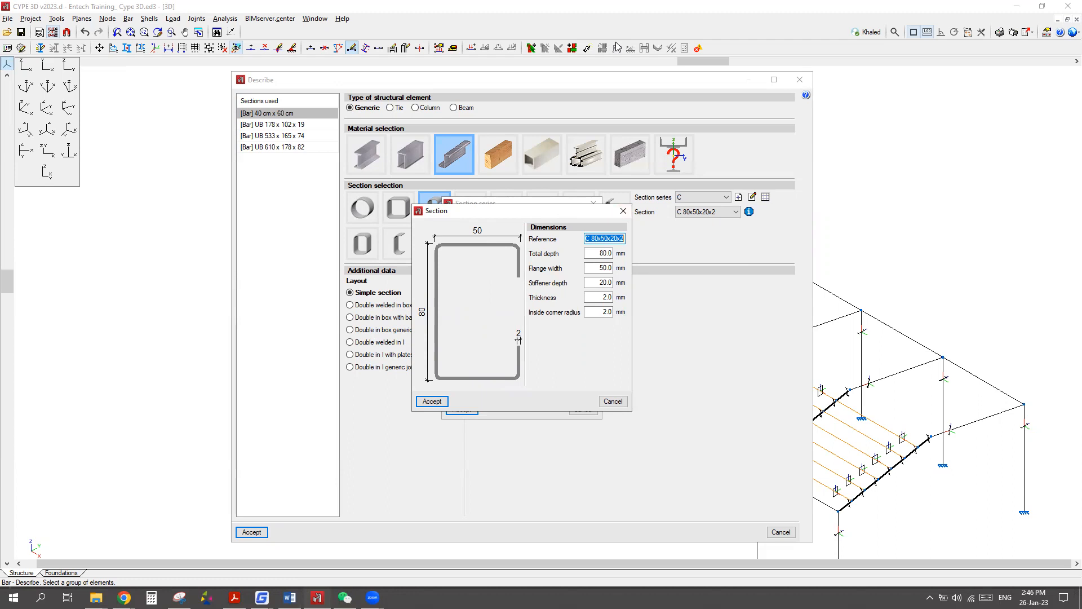
{"action": "mouse_move", "coordinate": [507, 276]}
{"action": "left_mouse_down"}
{"action": "mouse_move", "coordinate": [503, 244]}
{"action": "mouse_move", "coordinate": [487, 268]}
{"action": "mouse_move", "coordinate": [493, 255]}
{"action": "left_mouse_up"}
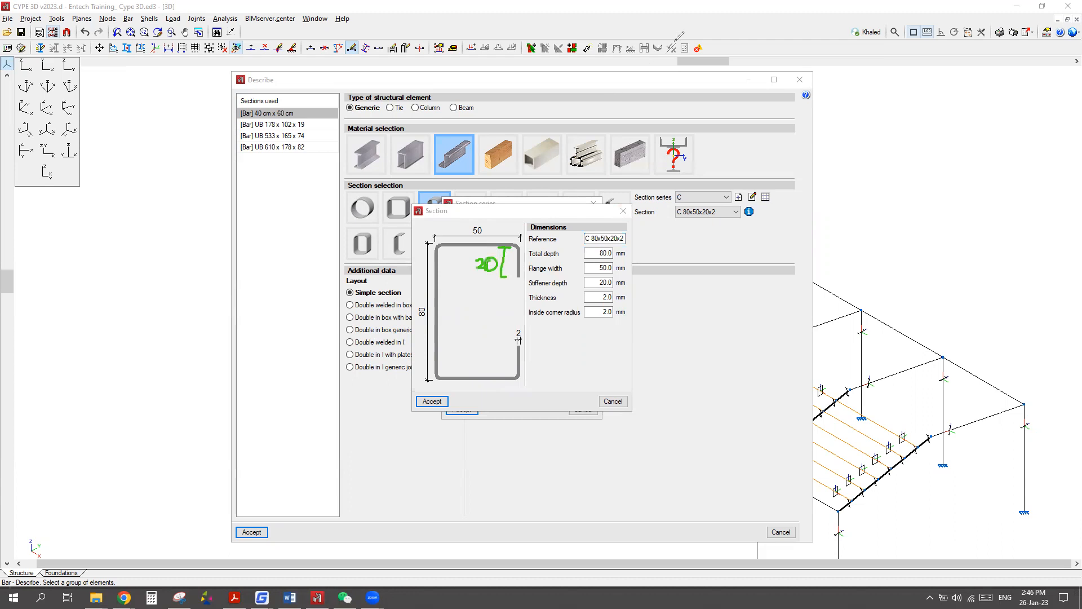
{"action": "left_click", "coordinate": [452, 43]}
{"action": "left_click", "coordinate": [614, 400]}
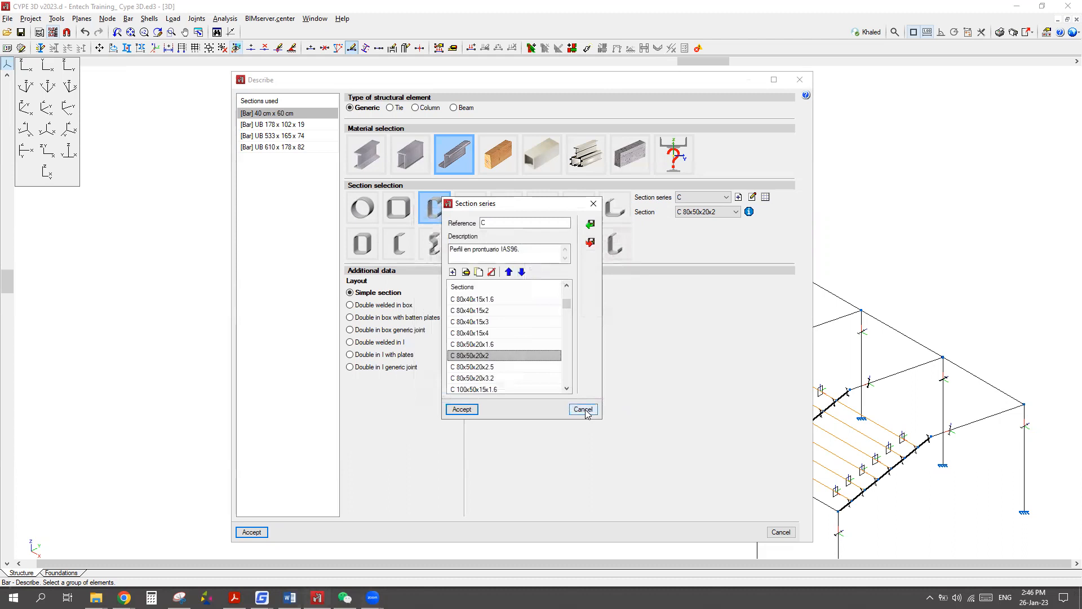
{"action": "left_click", "coordinate": [583, 409]}
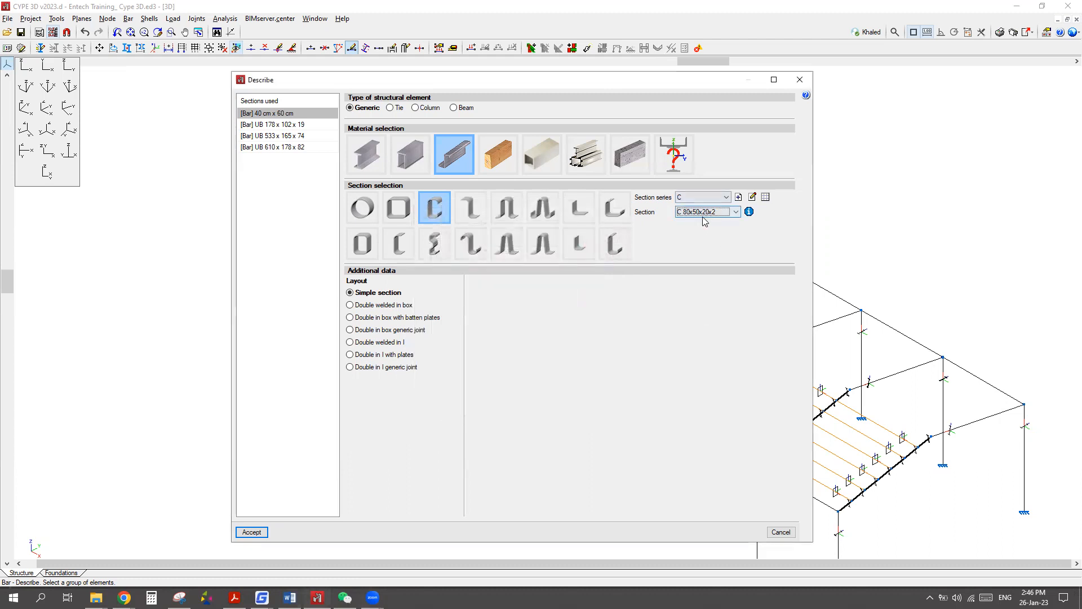
{"action": "left_click", "coordinate": [256, 532]}
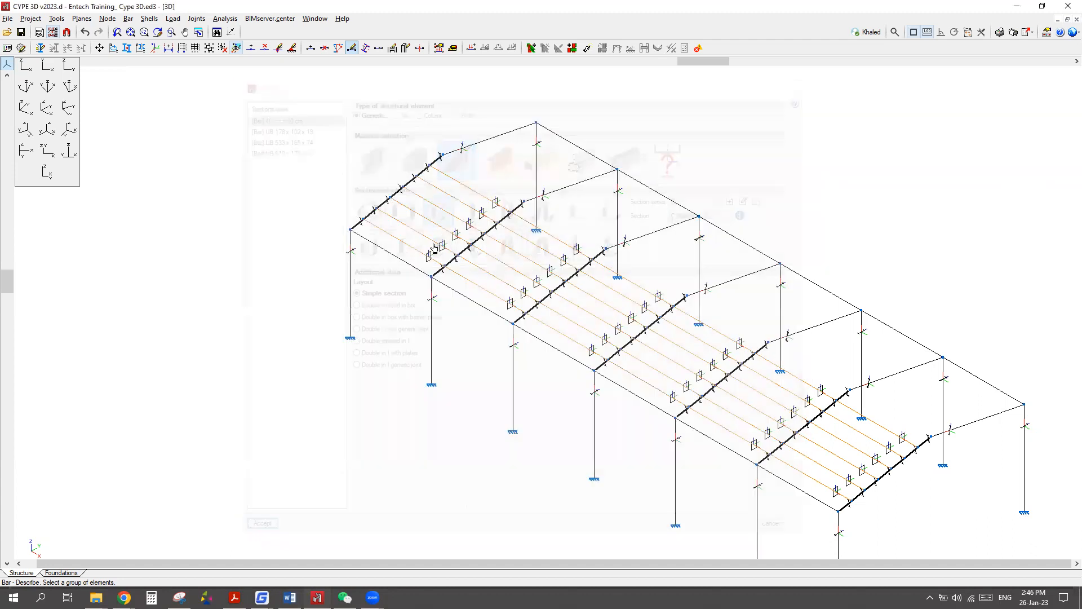
Examine the section labels and local axis orientations of the purlins, rafters and eaves beams across the structure.
{"action": "scroll", "coordinate": [440, 232], "scroll_direction": "up", "scroll_amount": 3}
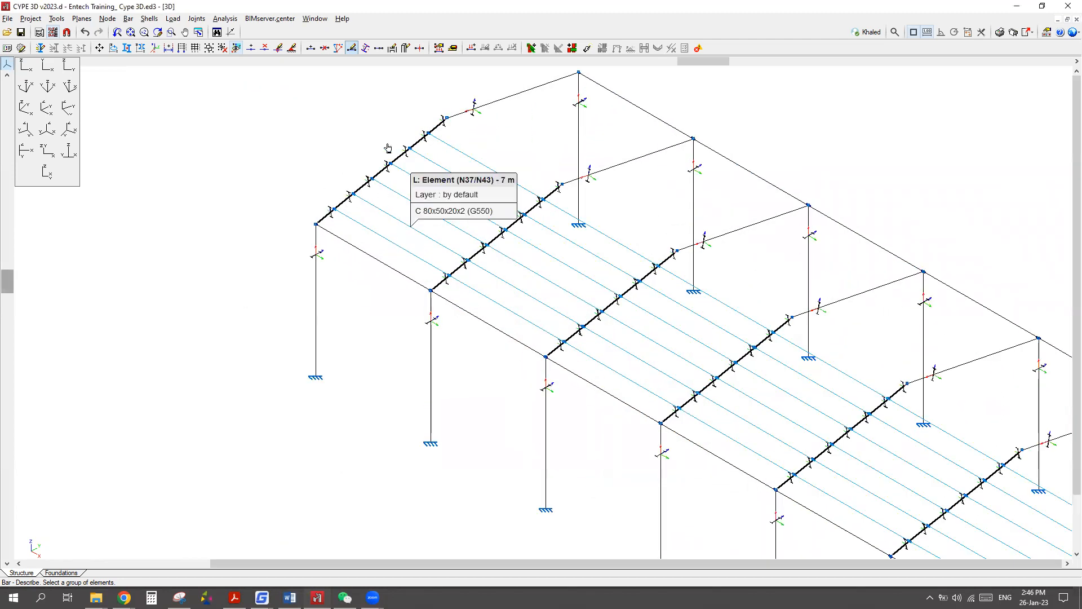
{"action": "scroll", "coordinate": [575, 284], "scroll_direction": "up", "scroll_amount": 2}
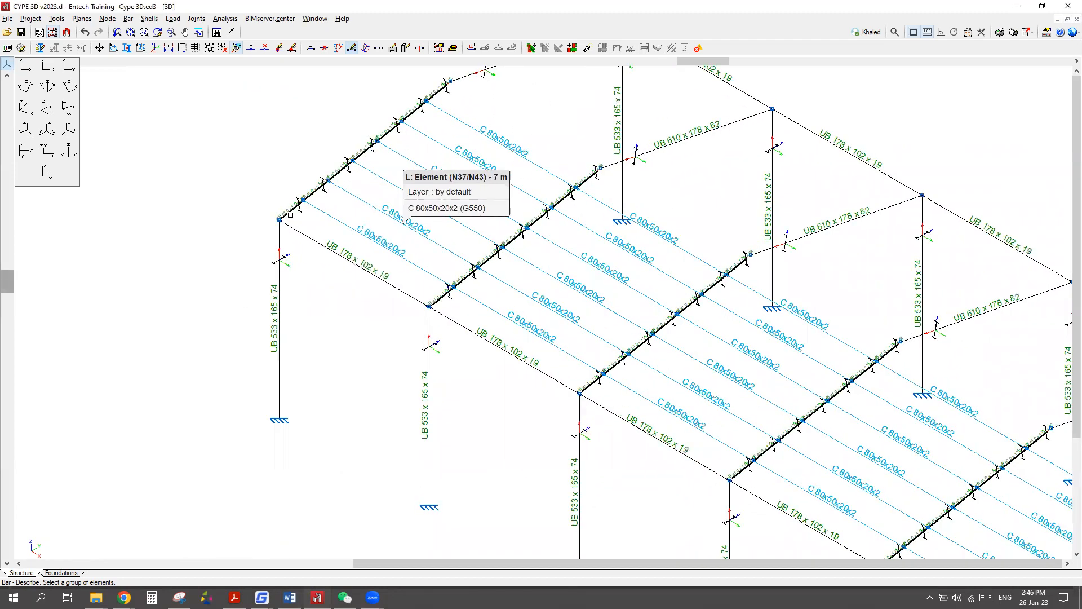
{"action": "scroll", "coordinate": [299, 139], "scroll_direction": "up", "scroll_amount": 3}
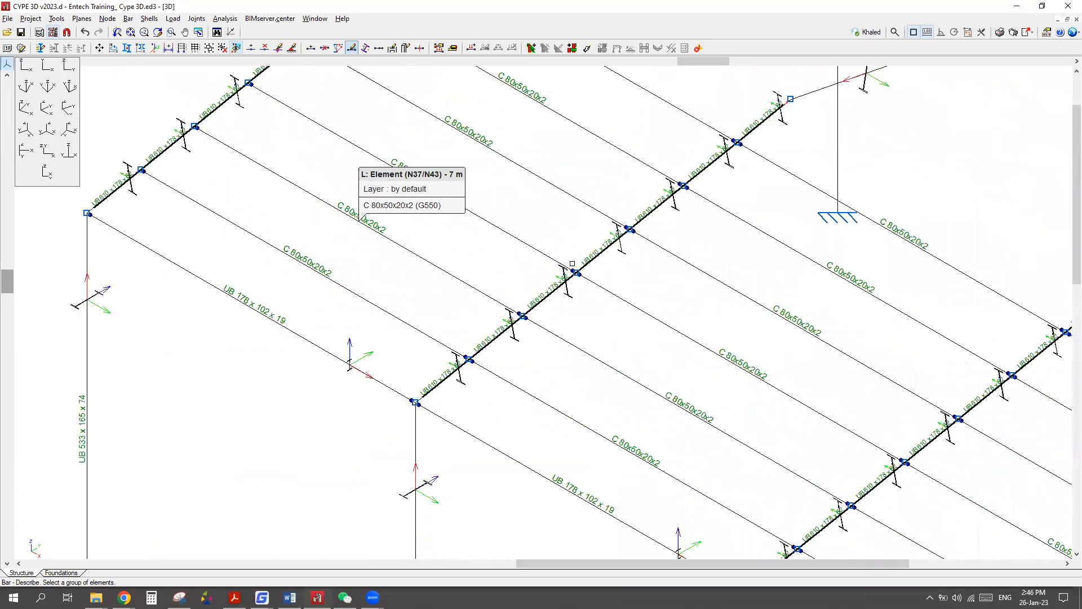
{"action": "scroll", "coordinate": [444, 387], "scroll_direction": "up", "scroll_amount": 5}
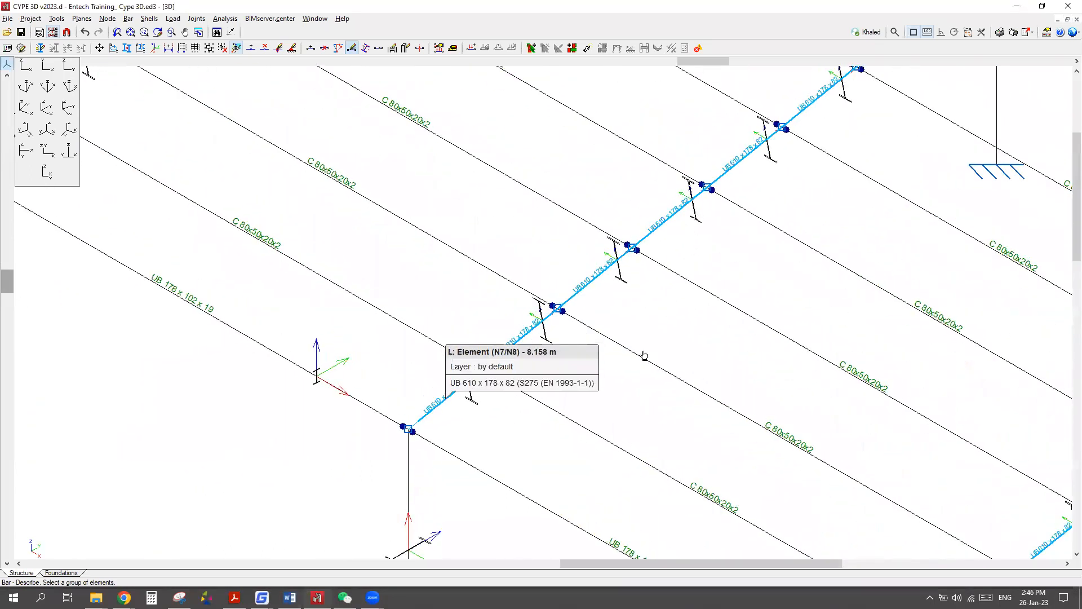
{"action": "scroll", "coordinate": [644, 355], "scroll_direction": "down", "scroll_amount": 2}
{"action": "scroll", "coordinate": [644, 355], "scroll_direction": "down", "scroll_amount": 3}
{"action": "scroll", "coordinate": [645, 355], "scroll_direction": "up", "scroll_amount": 4}
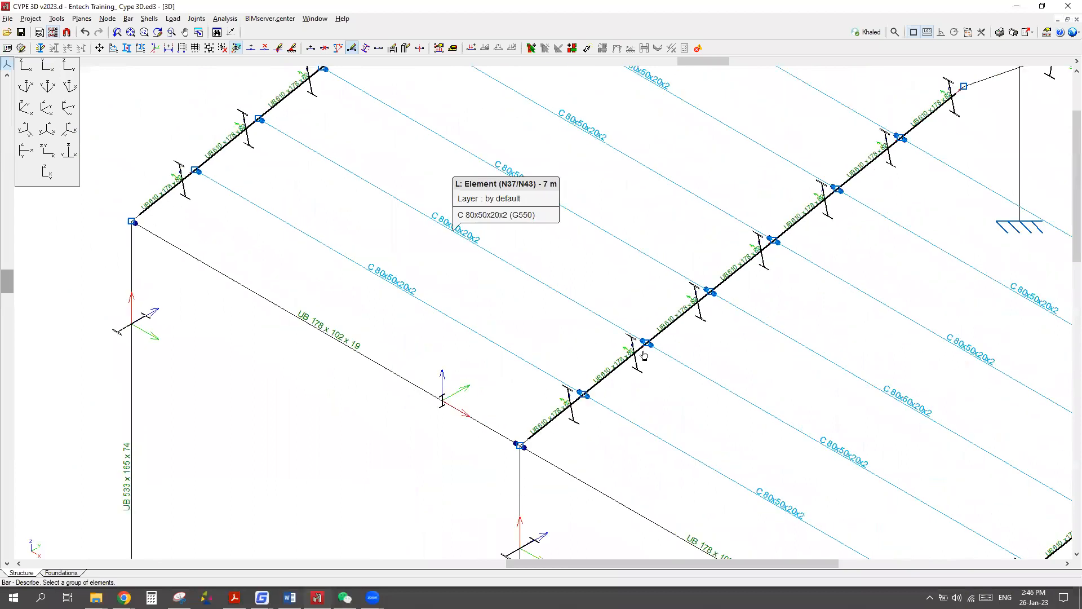
{"action": "scroll", "coordinate": [572, 280], "scroll_direction": "up", "scroll_amount": 5}
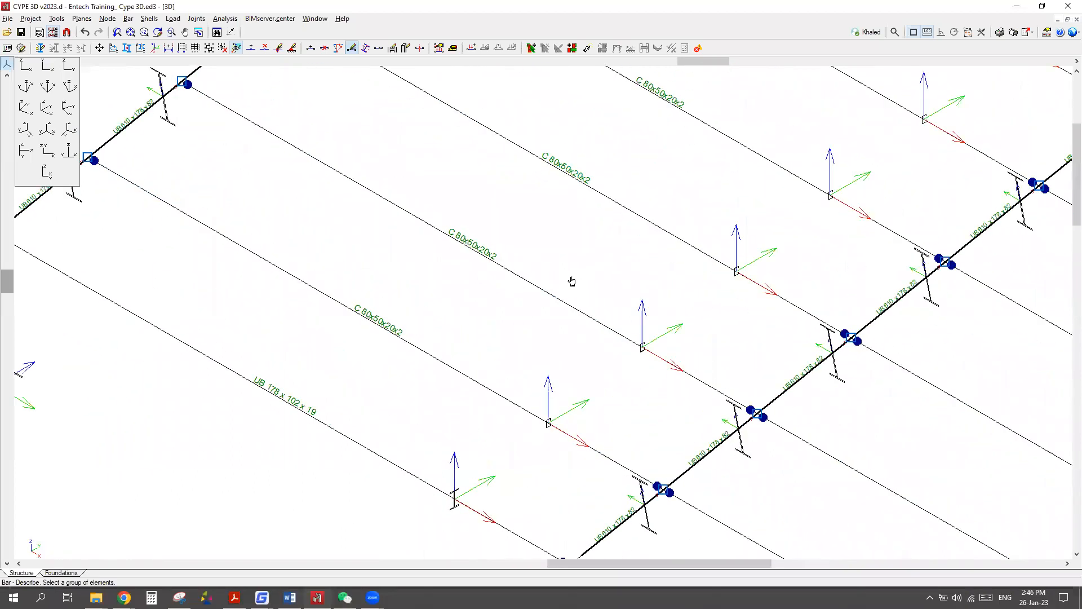
{"action": "scroll", "coordinate": [572, 281], "scroll_direction": "down", "scroll_amount": 2}
{"action": "scroll", "coordinate": [573, 281], "scroll_direction": "up", "scroll_amount": 7}
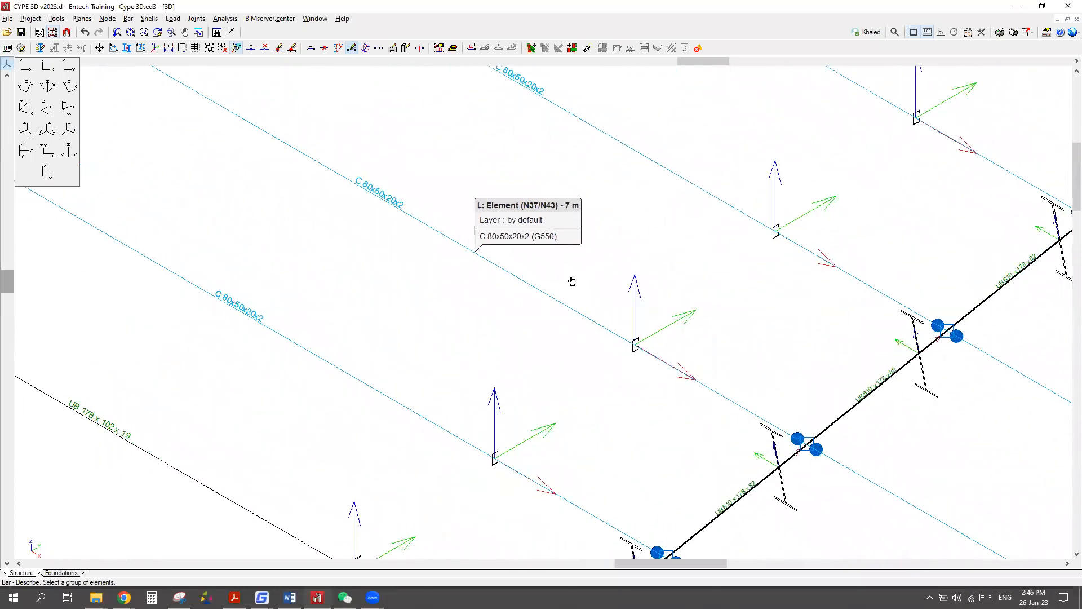
{"action": "scroll", "coordinate": [566, 286], "scroll_direction": "down", "scroll_amount": 8}
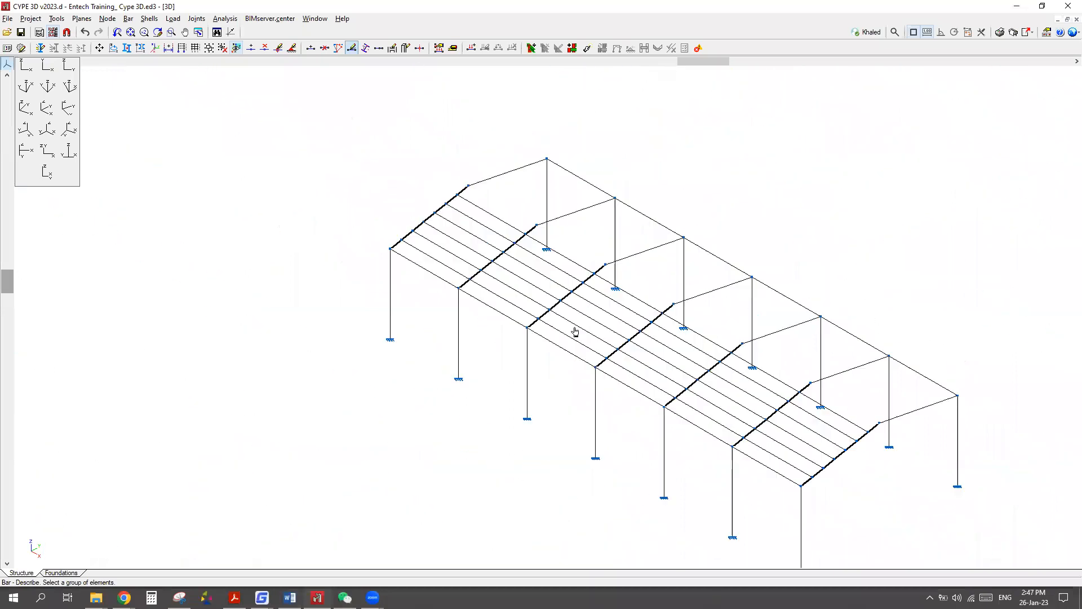
{"action": "scroll", "coordinate": [810, 296], "scroll_direction": "up", "scroll_amount": 1}
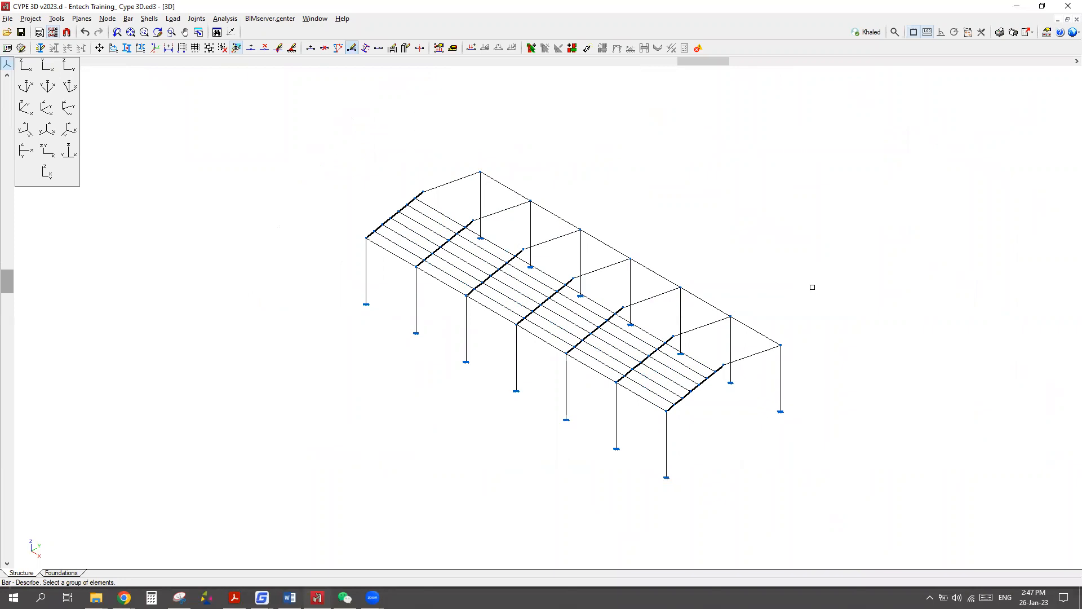
{"action": "left_click", "coordinate": [58, 19]}
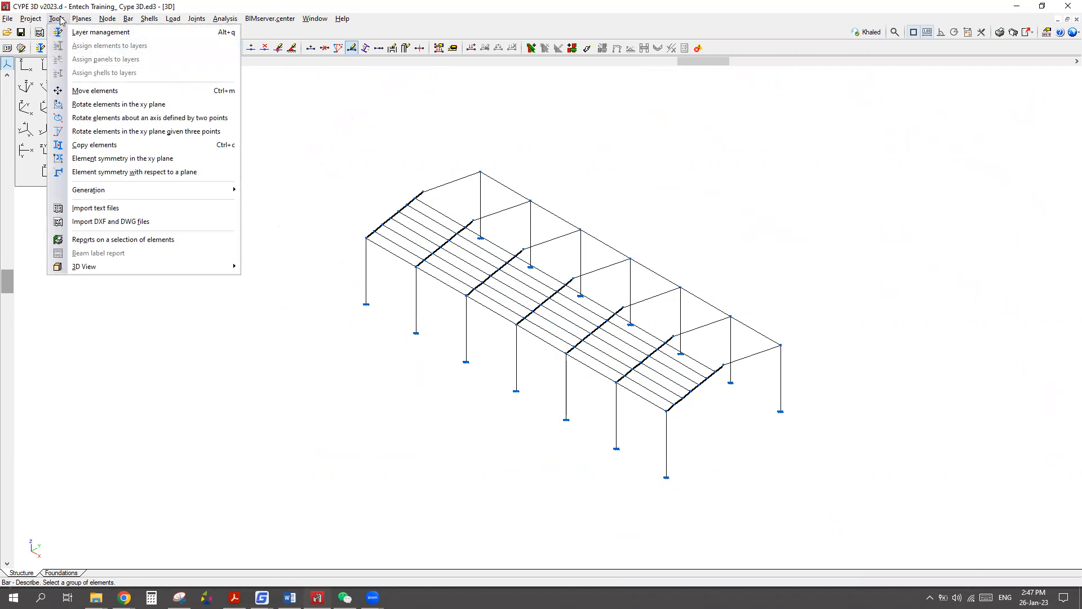
{"action": "mouse_move", "coordinate": [88, 271]}
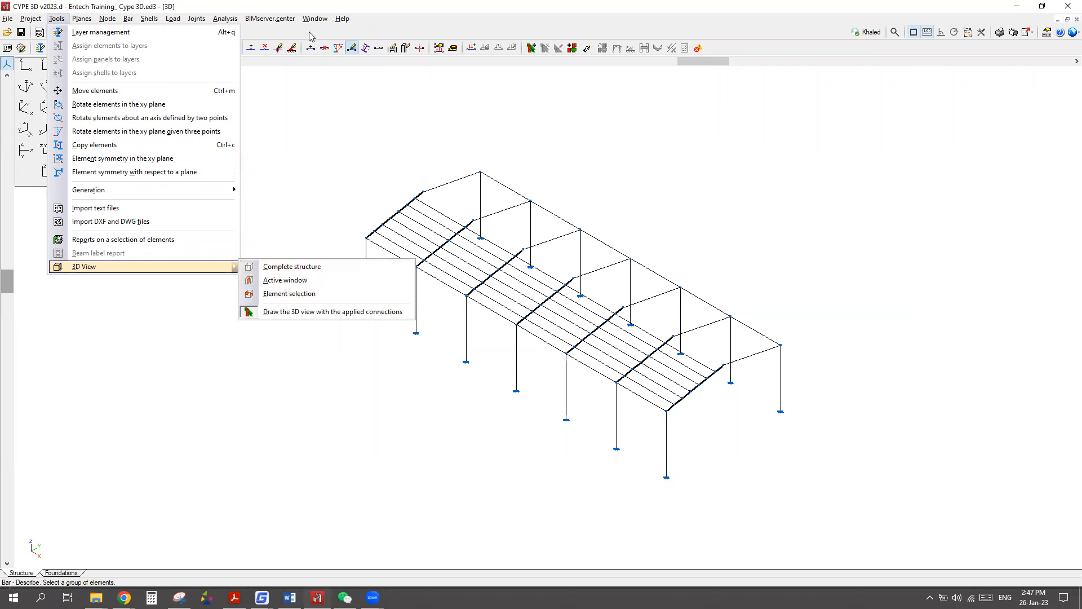
{"action": "left_click", "coordinate": [326, 36]}
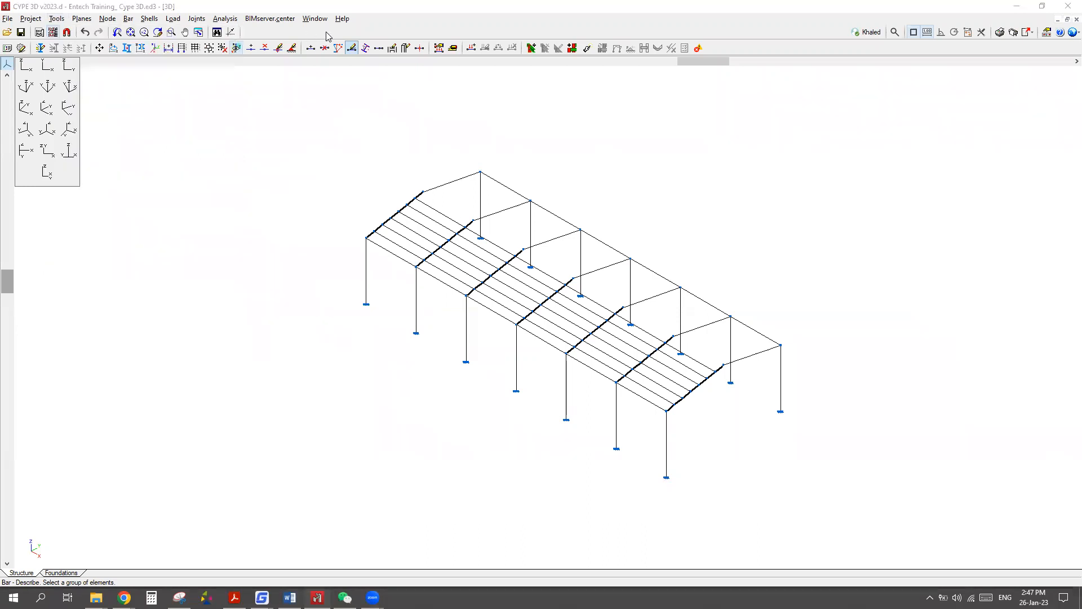
{"action": "left_click", "coordinate": [317, 19]}
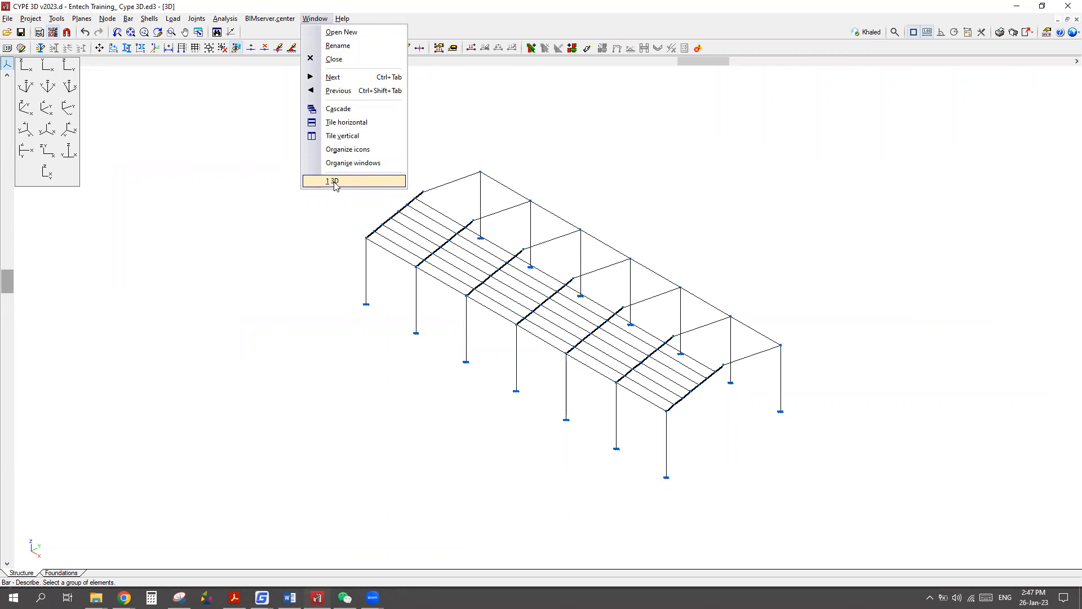
{"action": "left_click", "coordinate": [223, 113]}
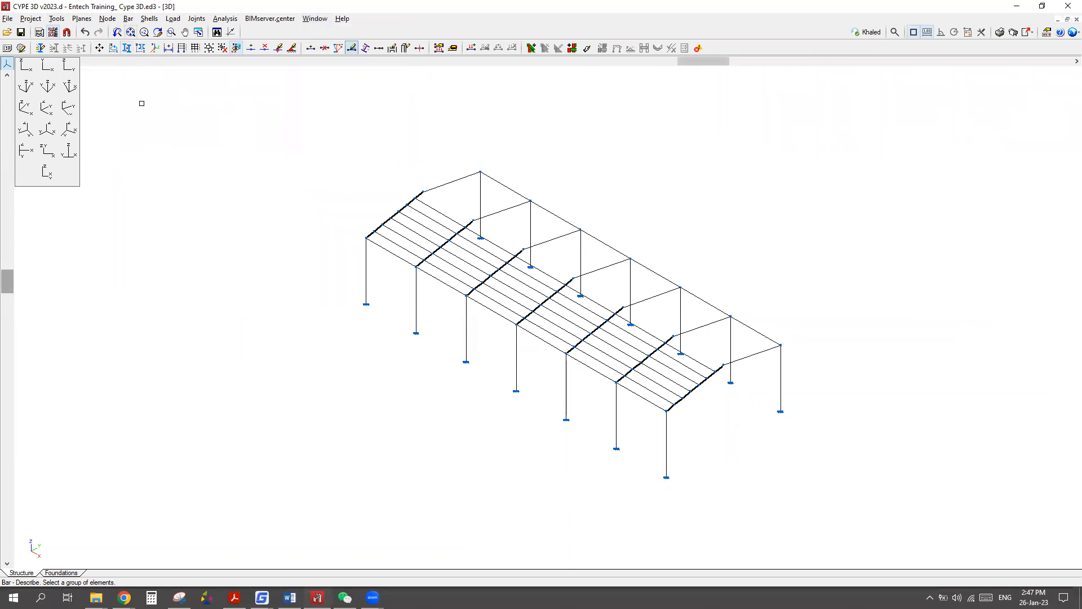
Reopen the section description of the roof purlins, keeping cold-formed steel with the lipped C section type.
{"action": "left_click", "coordinate": [128, 19]}
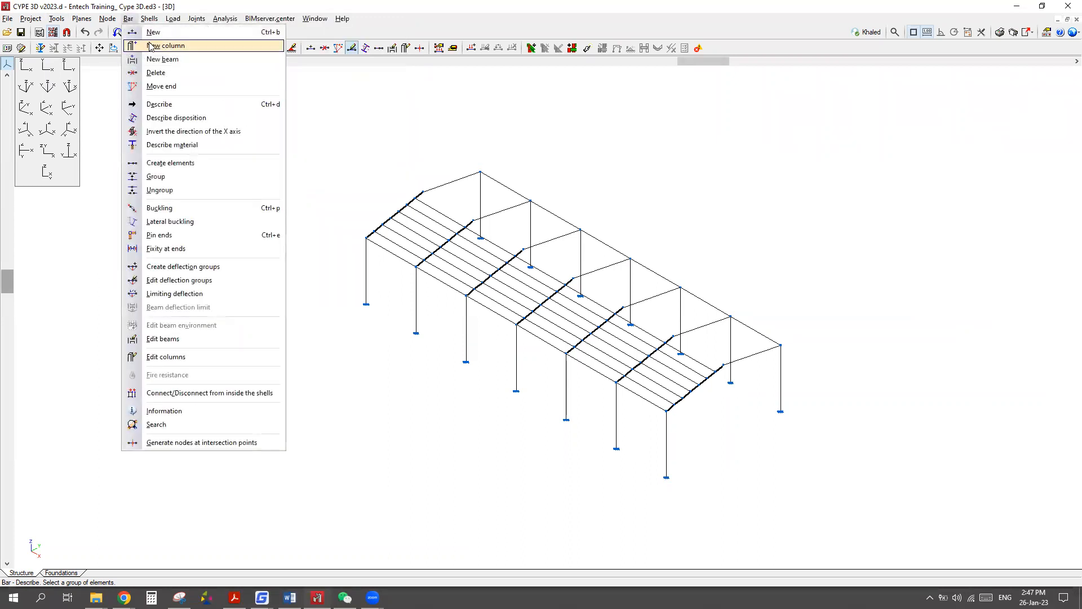
{"action": "left_click", "coordinate": [159, 104]}
{"action": "left_click", "coordinate": [412, 250]}
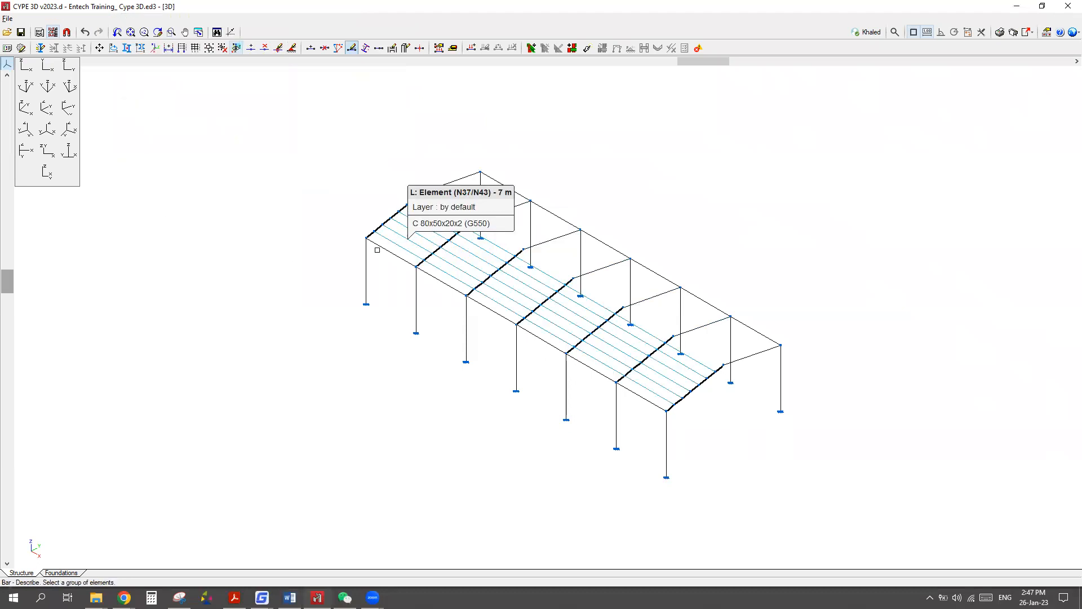
{"action": "right_click", "coordinate": [217, 214]}
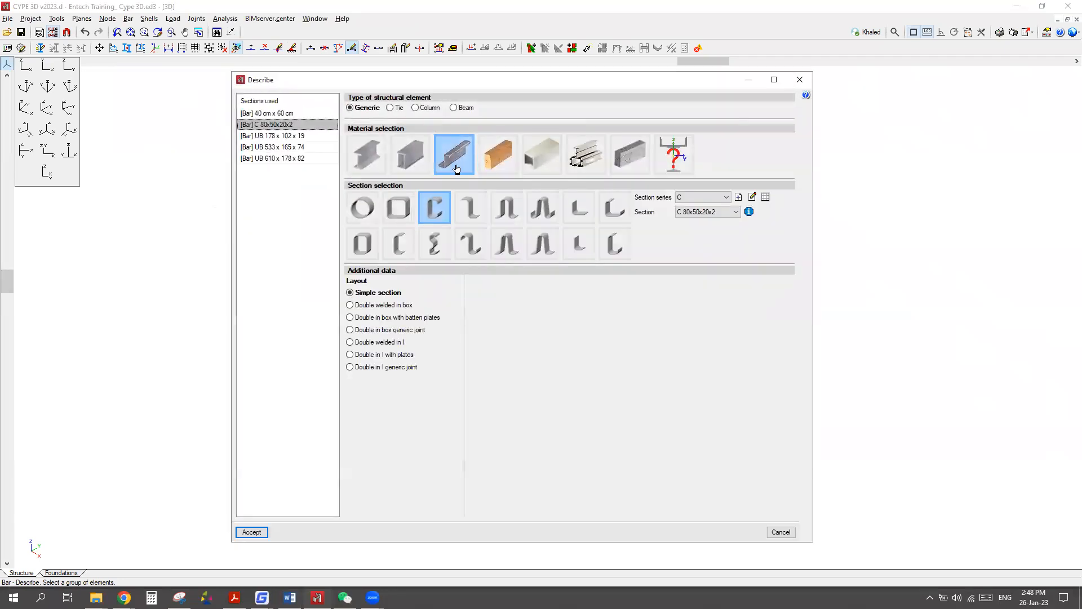
{"action": "left_click", "coordinate": [438, 214]}
{"action": "left_click", "coordinate": [766, 198]}
{"action": "left_click", "coordinate": [765, 198]}
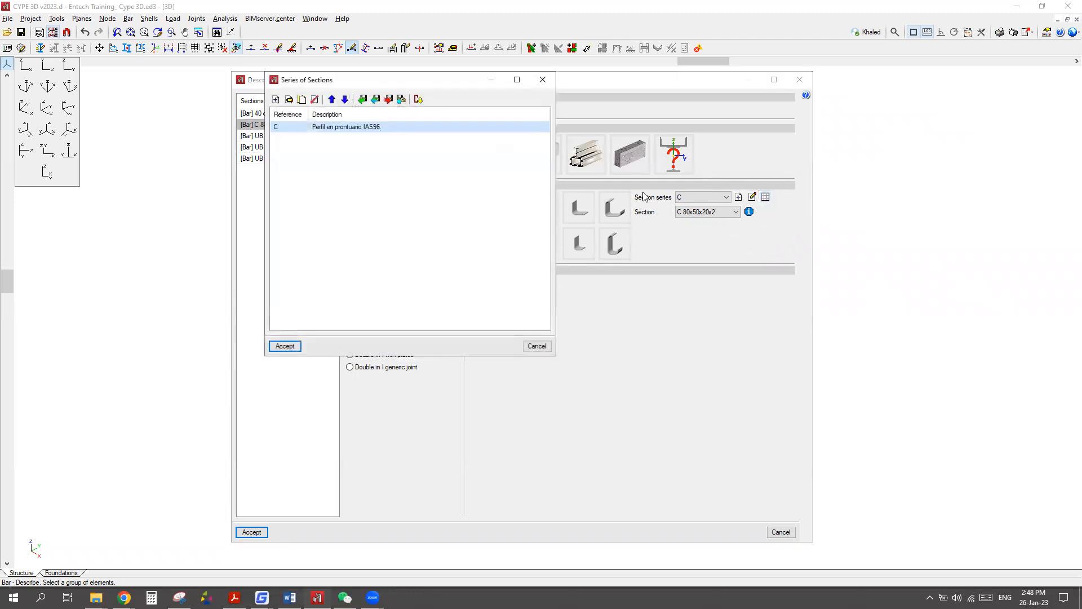
{"action": "left_click", "coordinate": [418, 101]}
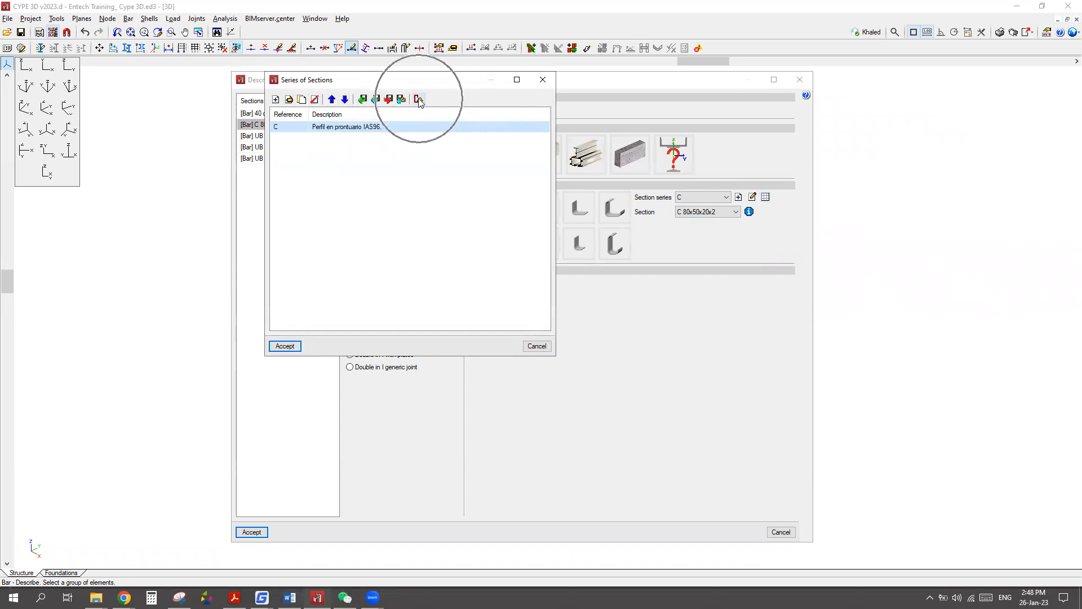
{"action": "left_click", "coordinate": [419, 100]}
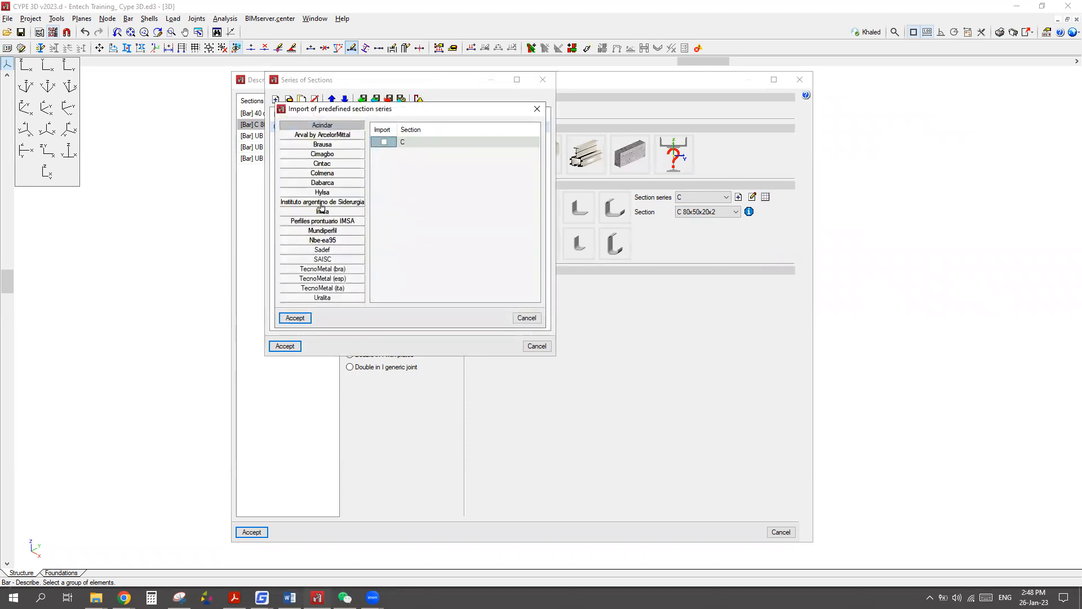
{"action": "left_click", "coordinate": [317, 203]}
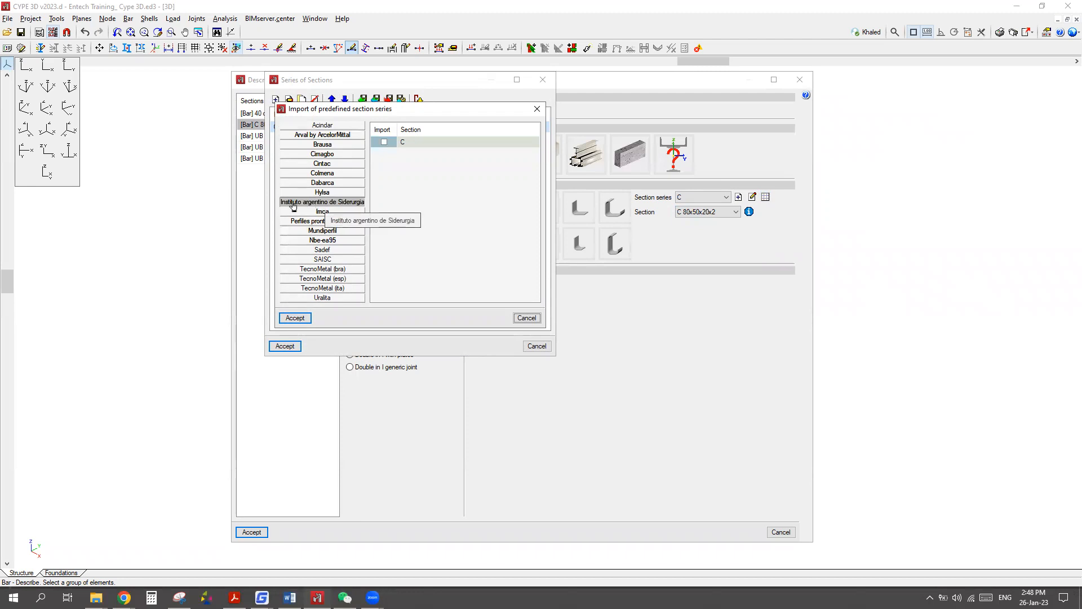
{"action": "left_click", "coordinate": [312, 205]}
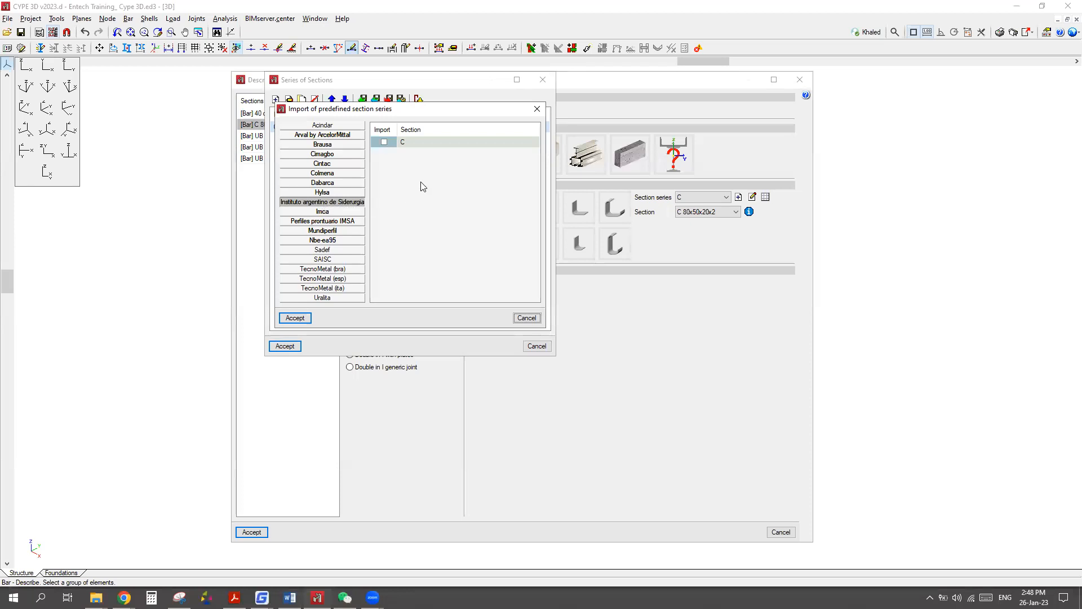
{"action": "left_click", "coordinate": [384, 142]}
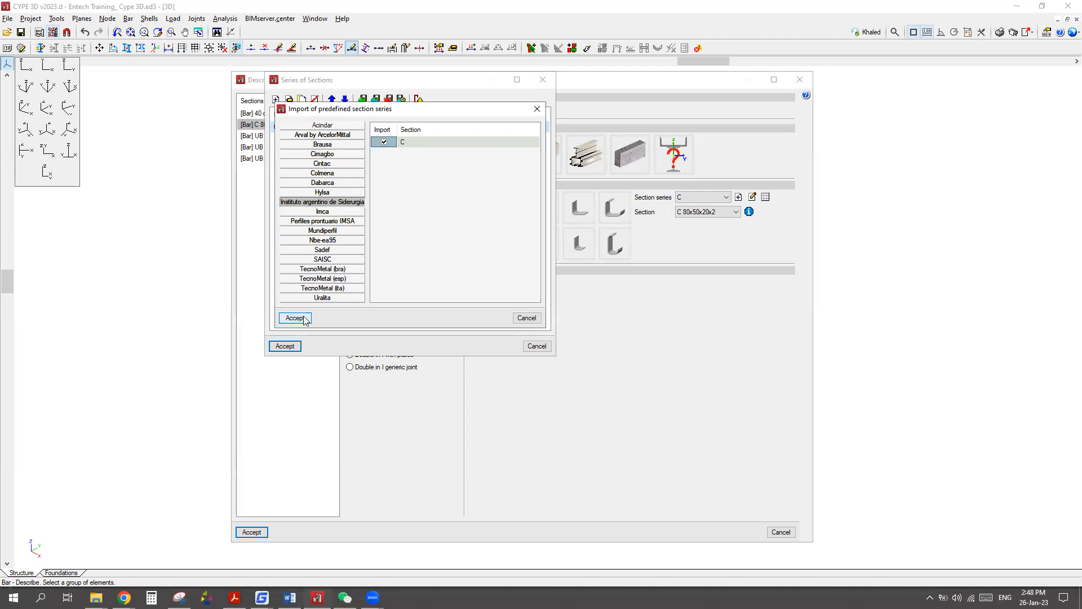
{"action": "left_click", "coordinate": [536, 111]}
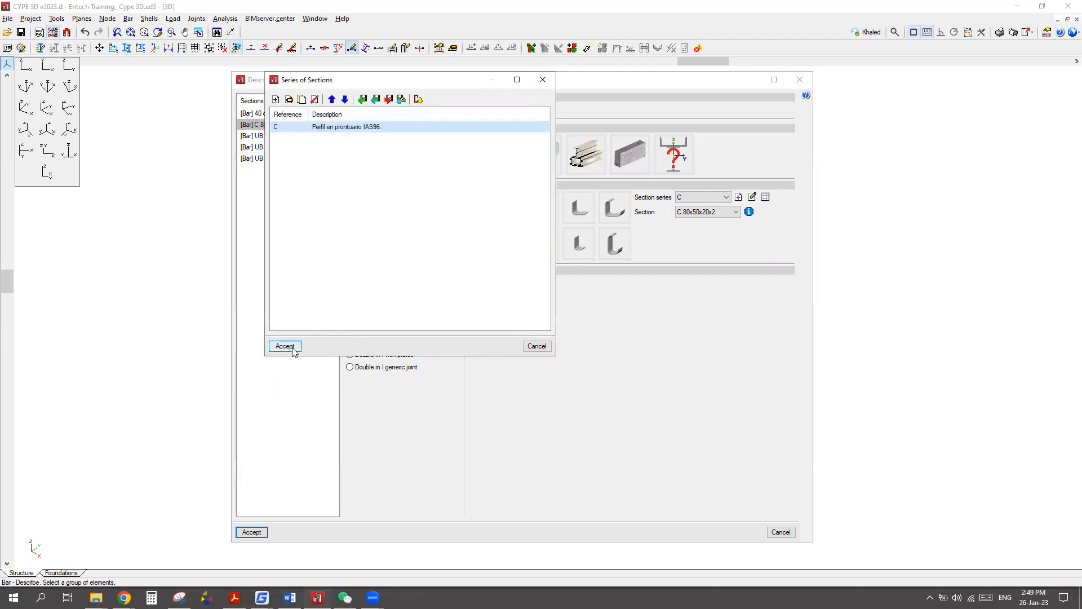
{"action": "left_click", "coordinate": [536, 346]}
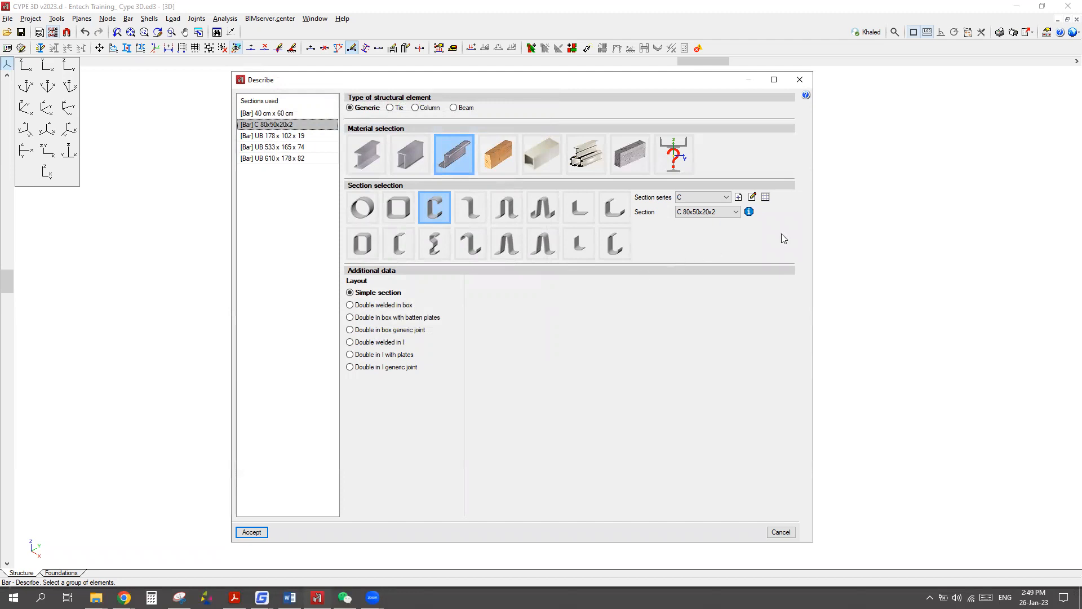
Review the section series and section sizes available for the roof purlins, and close the description without changing it.
{"action": "left_click", "coordinate": [735, 213]}
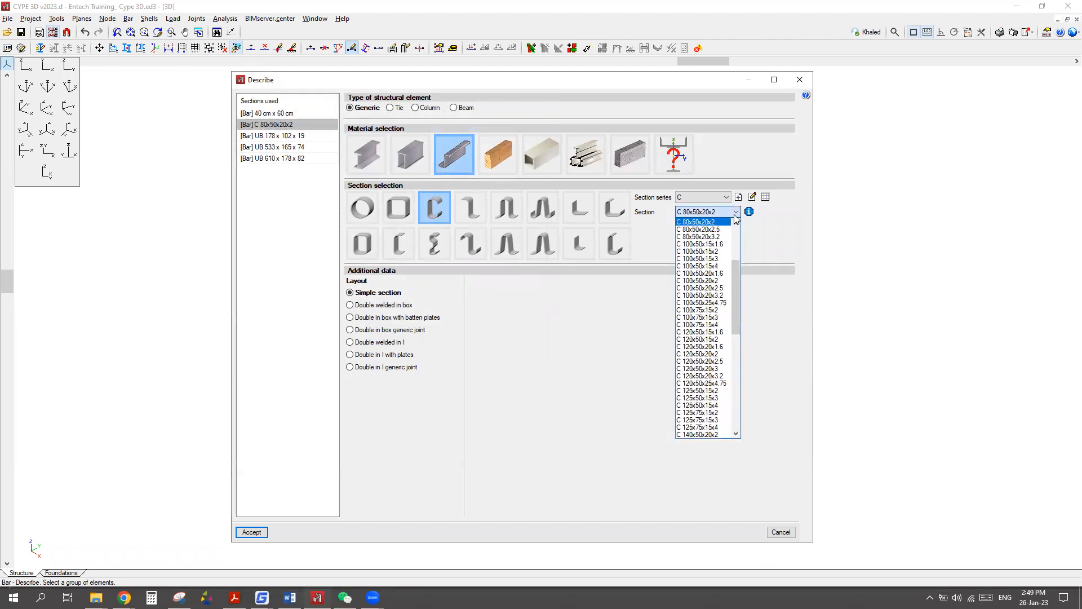
{"action": "left_click", "coordinate": [735, 214]}
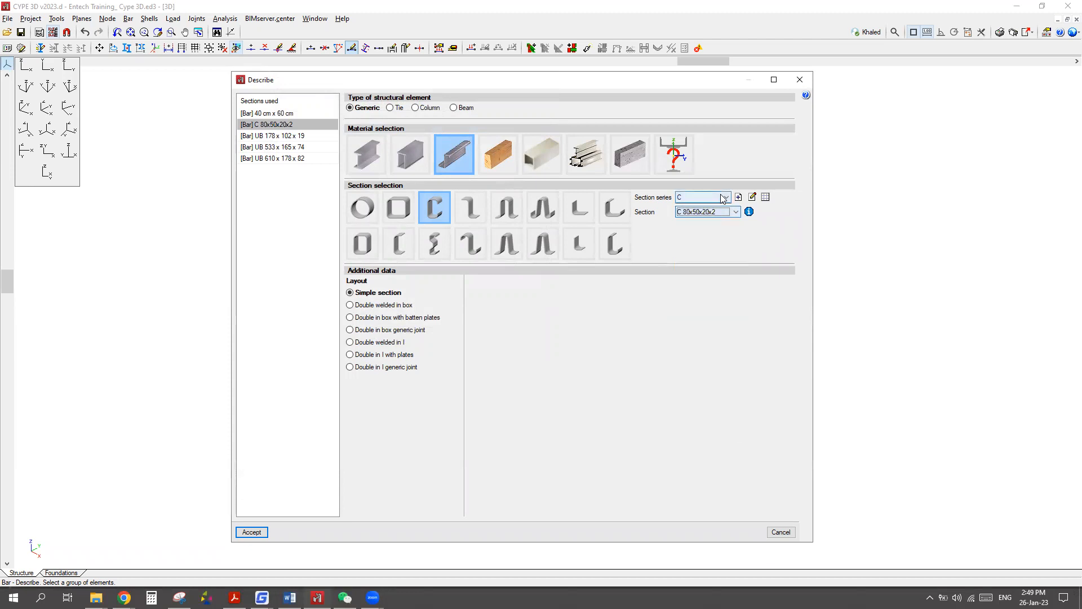
{"action": "left_click", "coordinate": [725, 197]}
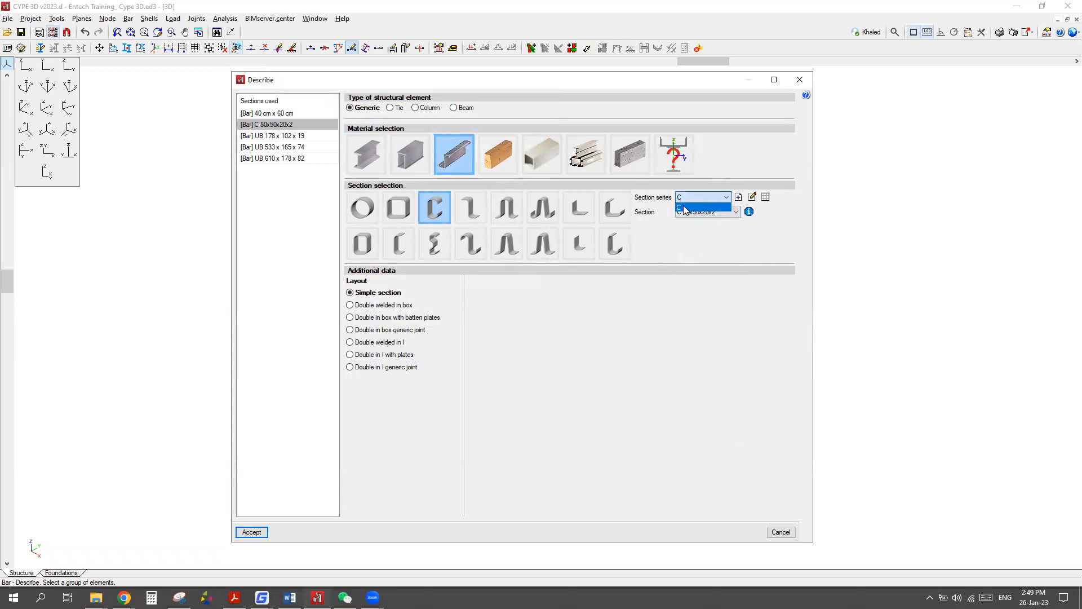
{"action": "left_click", "coordinate": [704, 202]}
{"action": "left_click", "coordinate": [736, 213]}
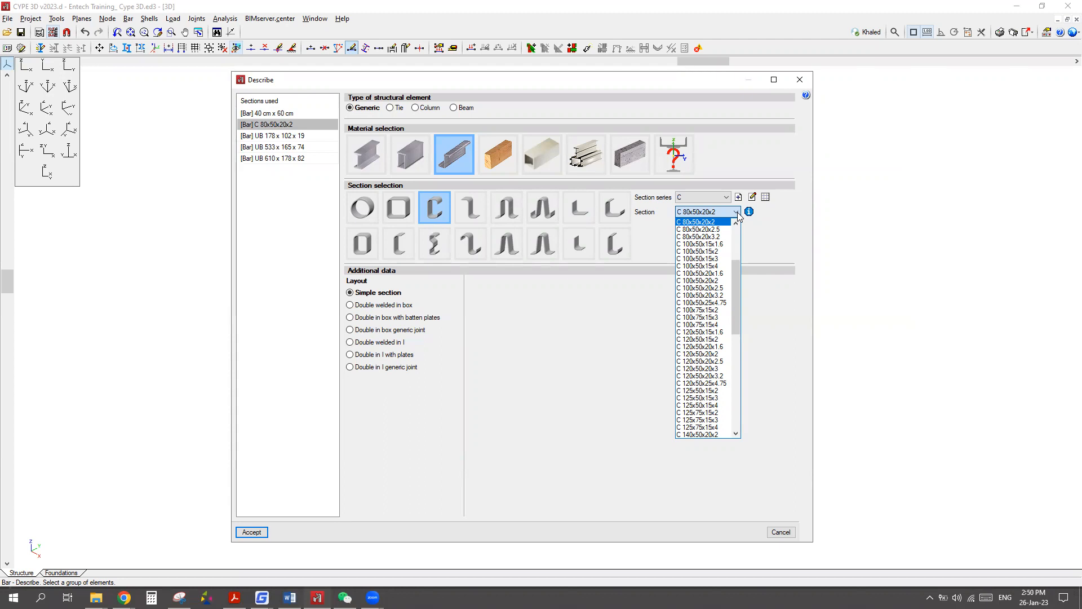
{"action": "left_click", "coordinate": [787, 251]}
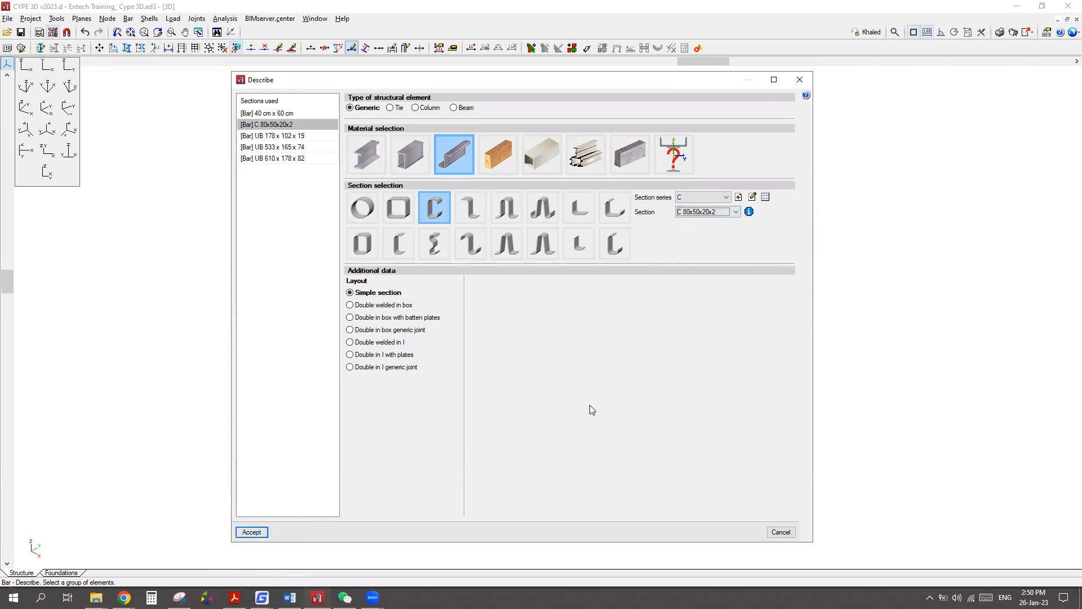
{"action": "left_click", "coordinate": [792, 86]}
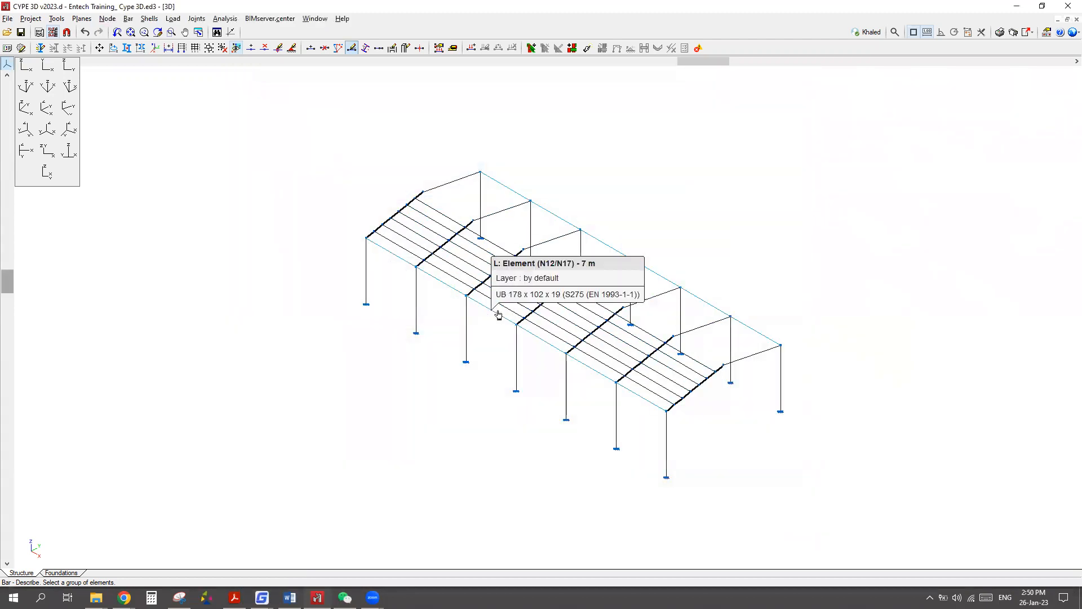
Examine the orientation of the purlin C sections relative to the rafters and eaves beams, and the section labels across the frame.
{"action": "scroll", "coordinate": [498, 314], "scroll_direction": "up", "scroll_amount": 6}
{"action": "scroll", "coordinate": [558, 277], "scroll_direction": "up", "scroll_amount": 8}
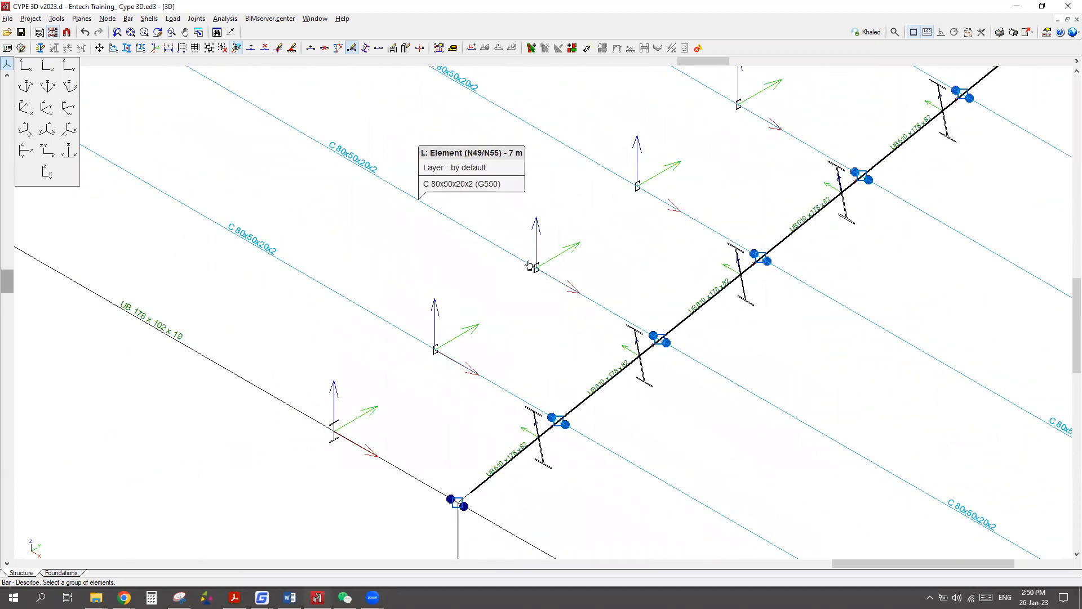
{"action": "scroll", "coordinate": [530, 265], "scroll_direction": "up", "scroll_amount": 6}
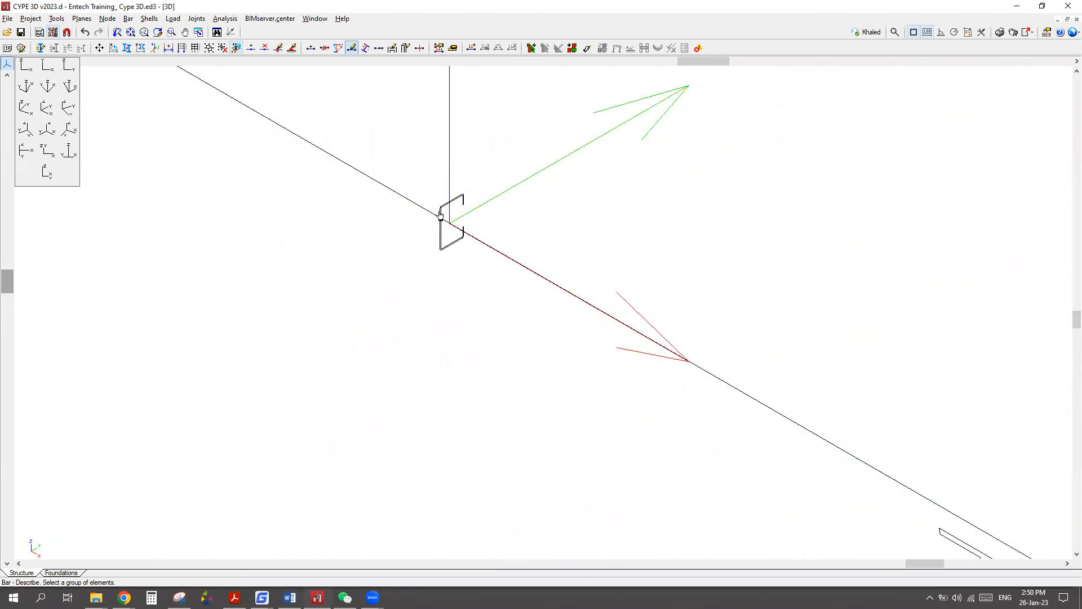
{"action": "scroll", "coordinate": [659, 273], "scroll_direction": "down", "scroll_amount": 6}
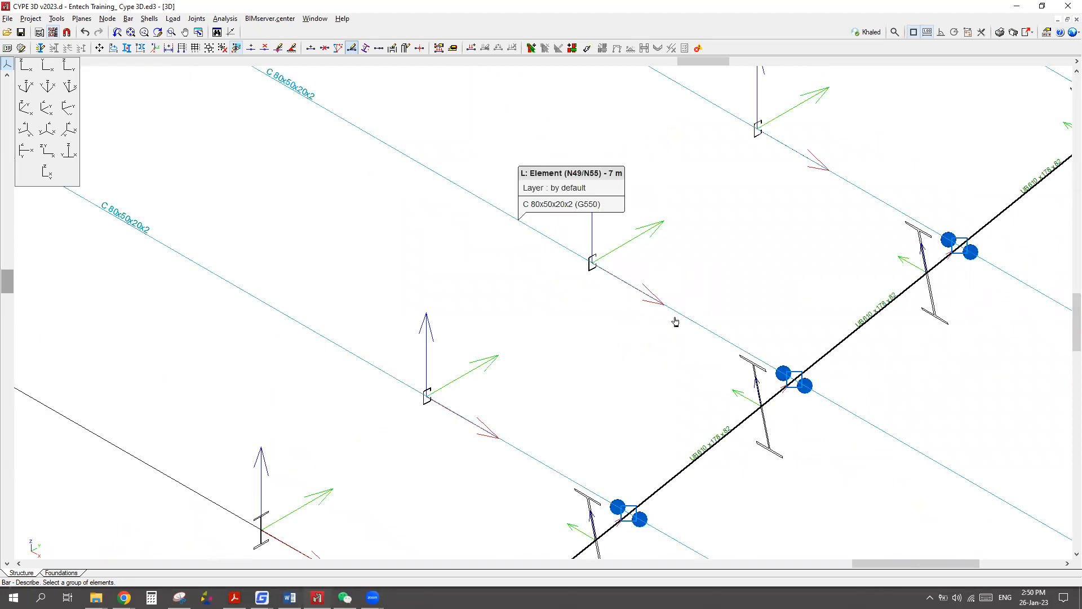
{"action": "scroll", "coordinate": [694, 299], "scroll_direction": "down", "scroll_amount": 4}
{"action": "scroll", "coordinate": [751, 344], "scroll_direction": "down", "scroll_amount": 9}
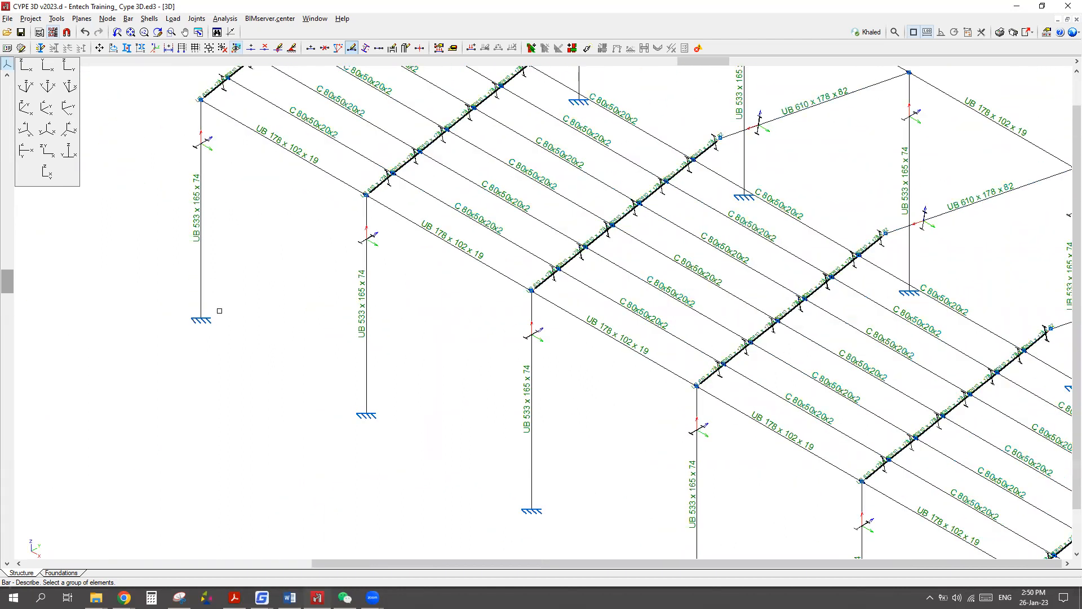
{"action": "scroll", "coordinate": [220, 309], "scroll_direction": "down", "scroll_amount": 3}
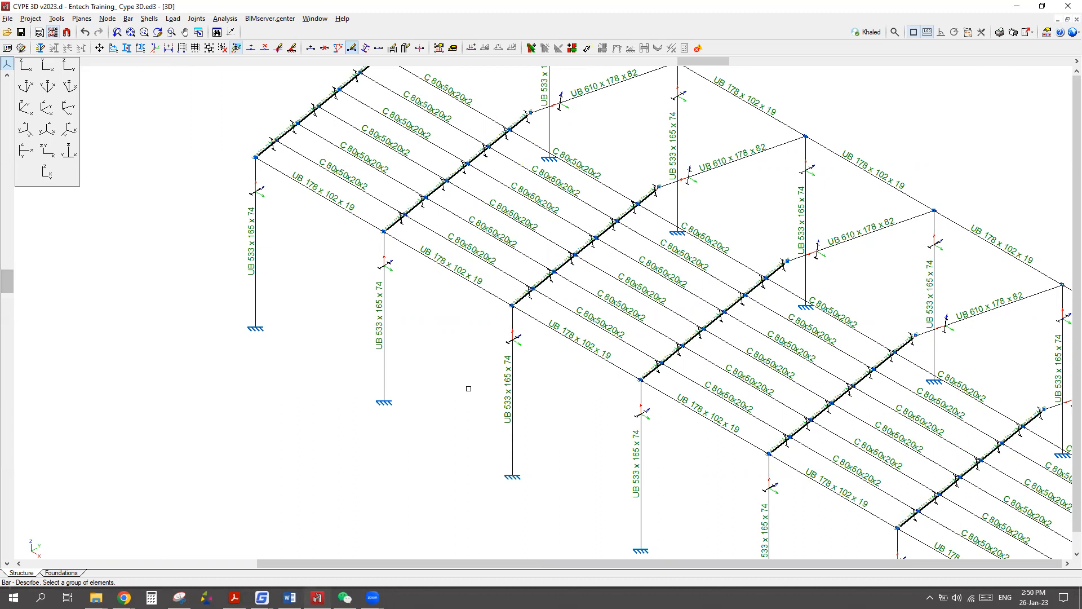
{"action": "scroll", "coordinate": [531, 155], "scroll_direction": "down", "scroll_amount": 3}
{"action": "scroll", "coordinate": [531, 155], "scroll_direction": "up", "scroll_amount": 3}
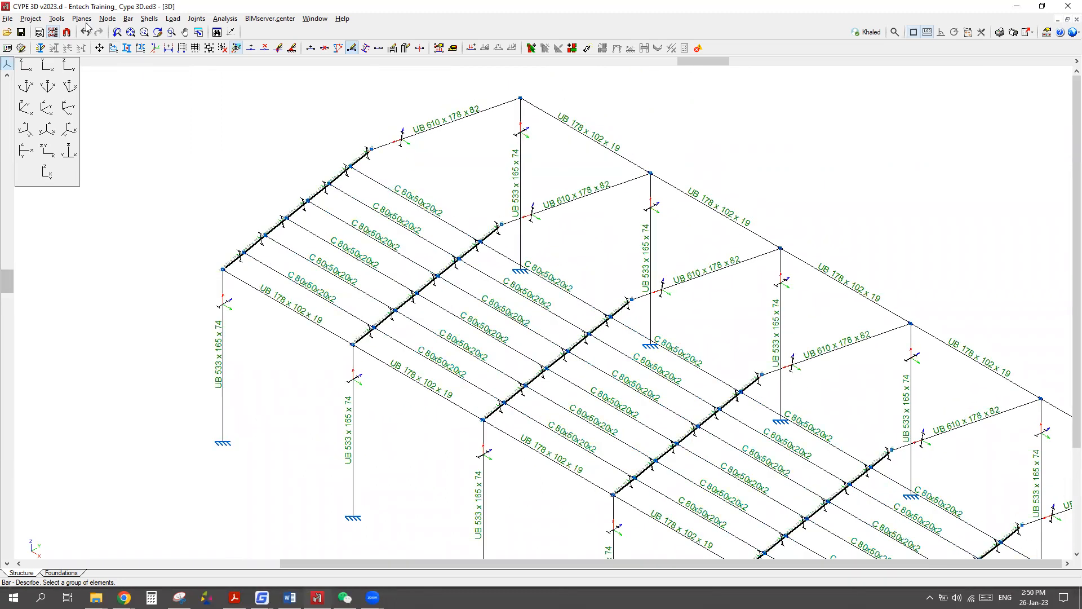
Inspect the complete structure in a rendered 3D view, and close the view.
{"action": "left_click", "coordinate": [57, 19]}
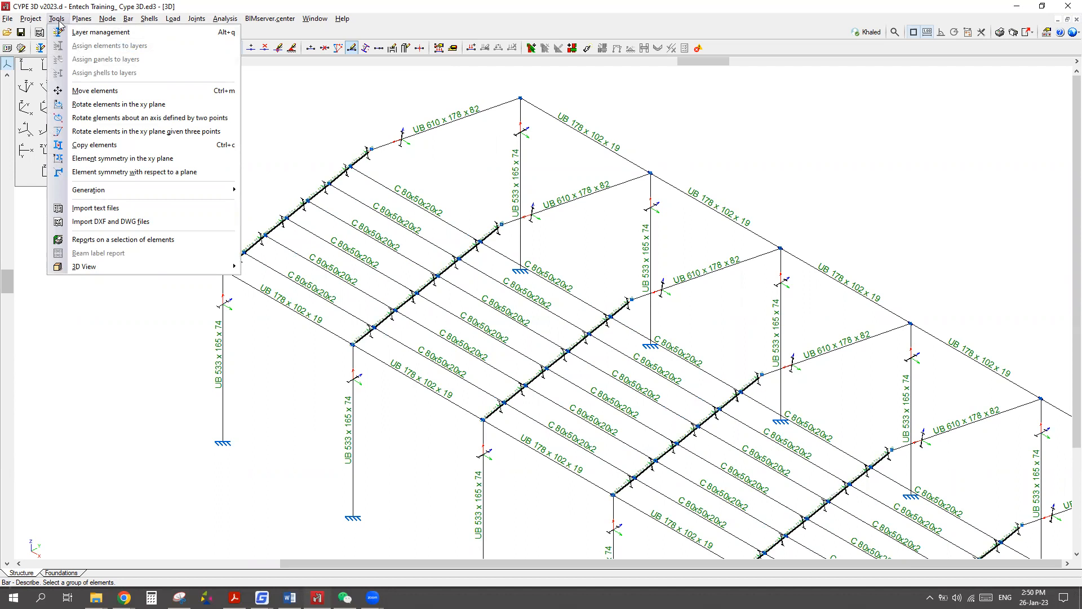
{"action": "mouse_move", "coordinate": [104, 272]}
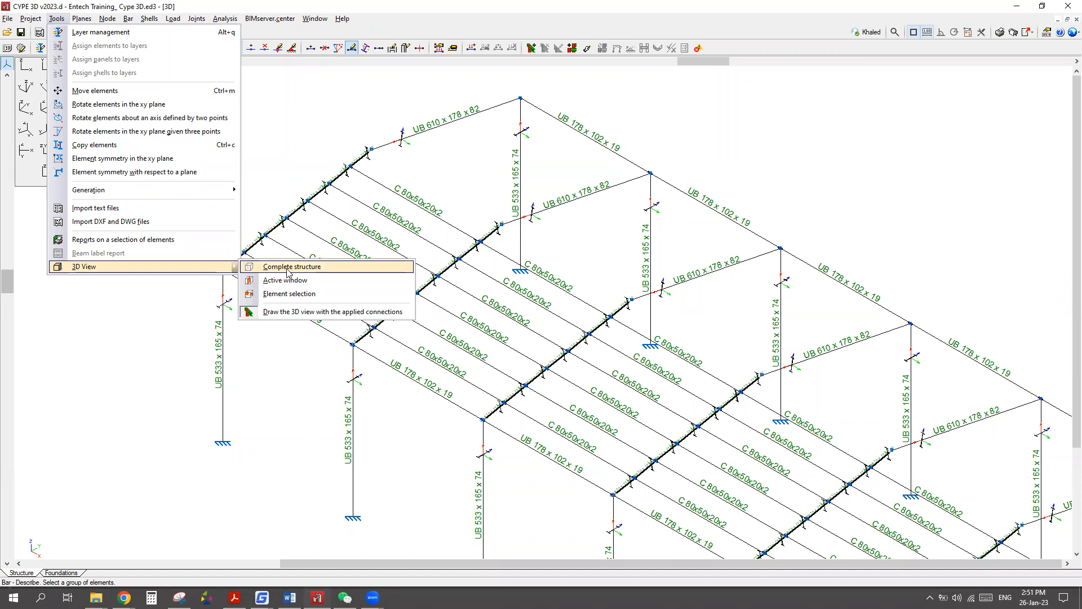
{"action": "left_click", "coordinate": [288, 273]}
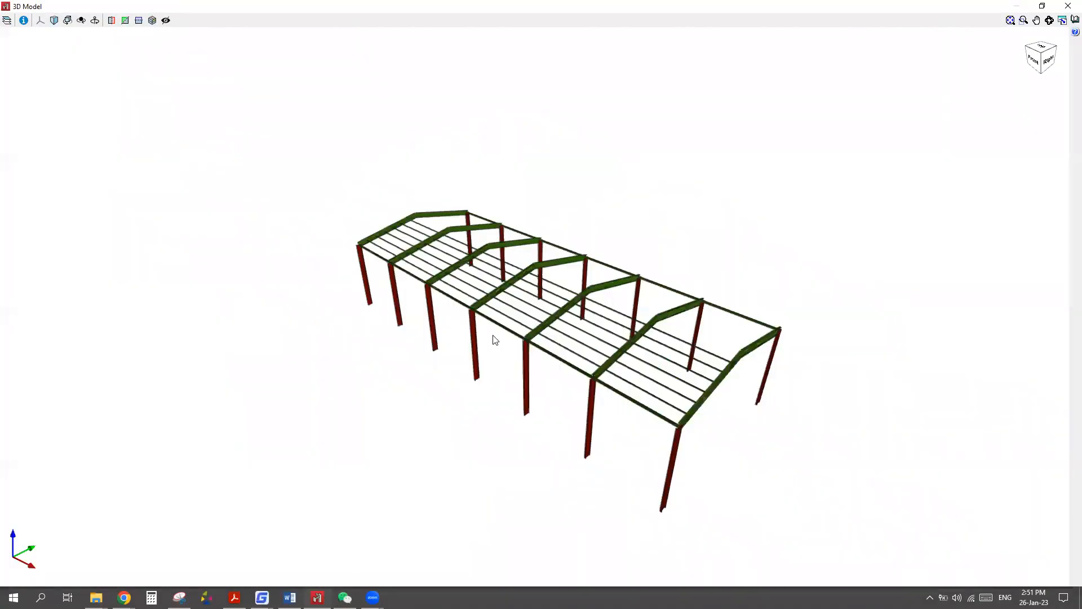
{"action": "scroll", "coordinate": [495, 339], "scroll_direction": "up", "scroll_amount": 2}
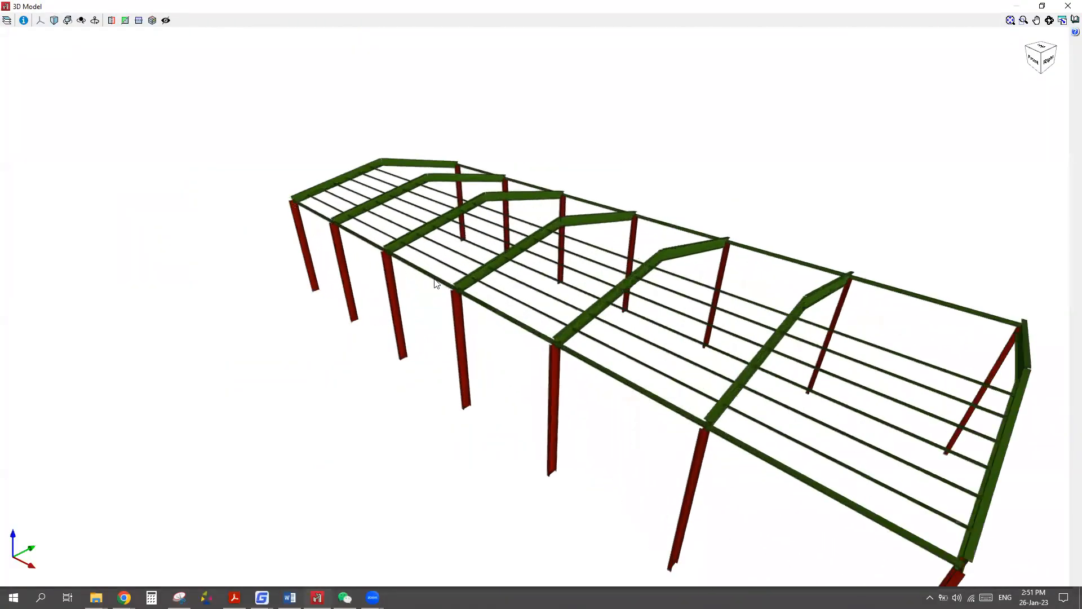
{"action": "scroll", "coordinate": [431, 301], "scroll_direction": "up", "scroll_amount": 2}
{"action": "scroll", "coordinate": [489, 259], "scroll_direction": "up", "scroll_amount": 1}
{"action": "scroll", "coordinate": [532, 270], "scroll_direction": "up", "scroll_amount": 1}
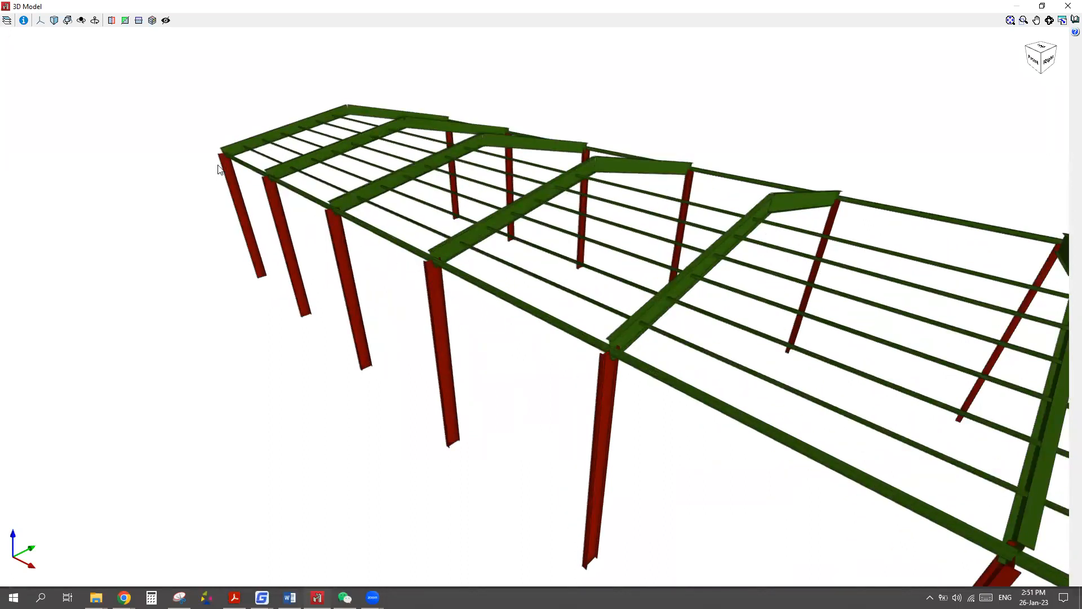
{"action": "left_click", "coordinate": [1067, 8]}
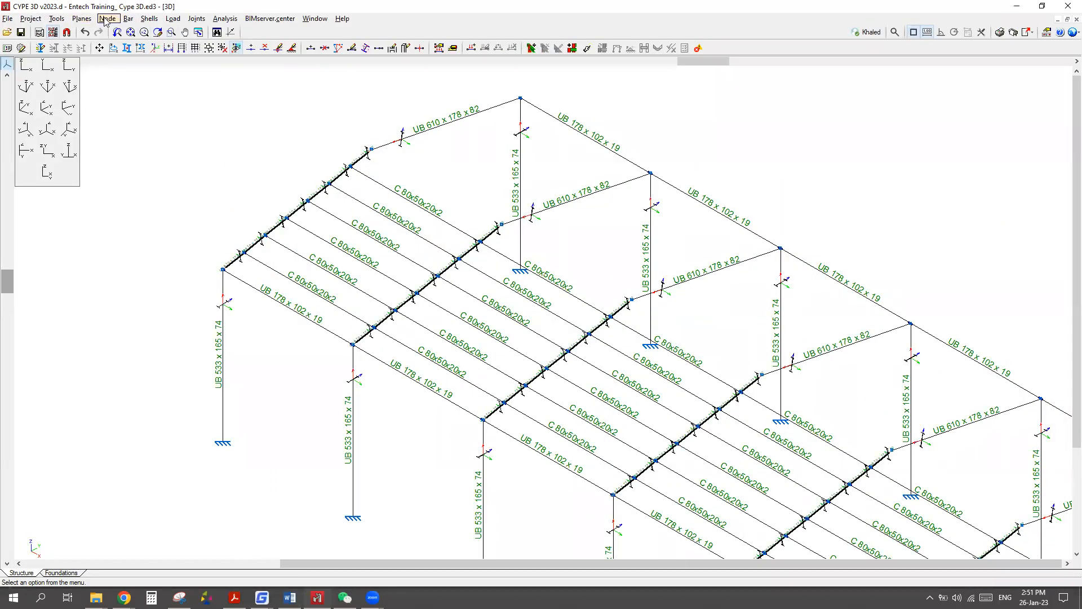
Inspect a 3D view of only the end frame's corner column, rafter, eaves beam and first purlin, and close it.
{"action": "left_click", "coordinate": [56, 19]}
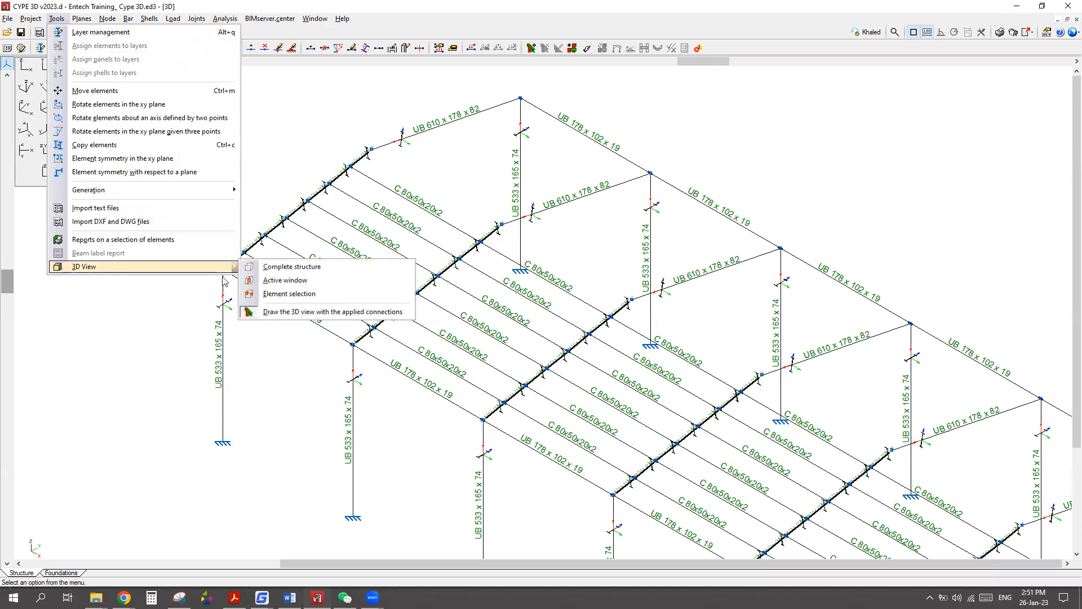
{"action": "left_click", "coordinate": [290, 294]}
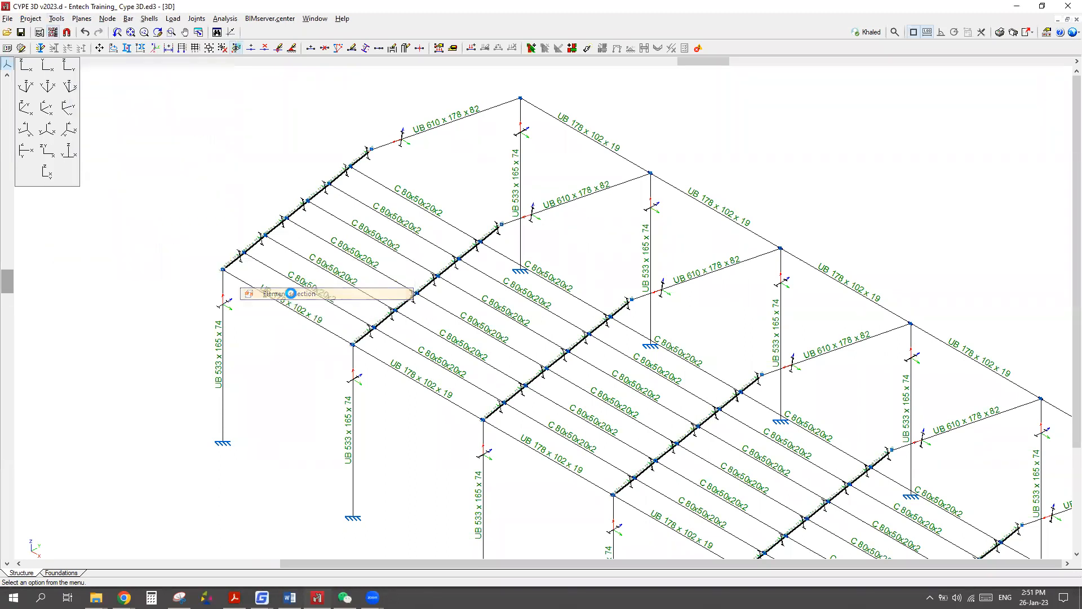
{"action": "left_click", "coordinate": [227, 291]}
{"action": "left_click", "coordinate": [232, 264]}
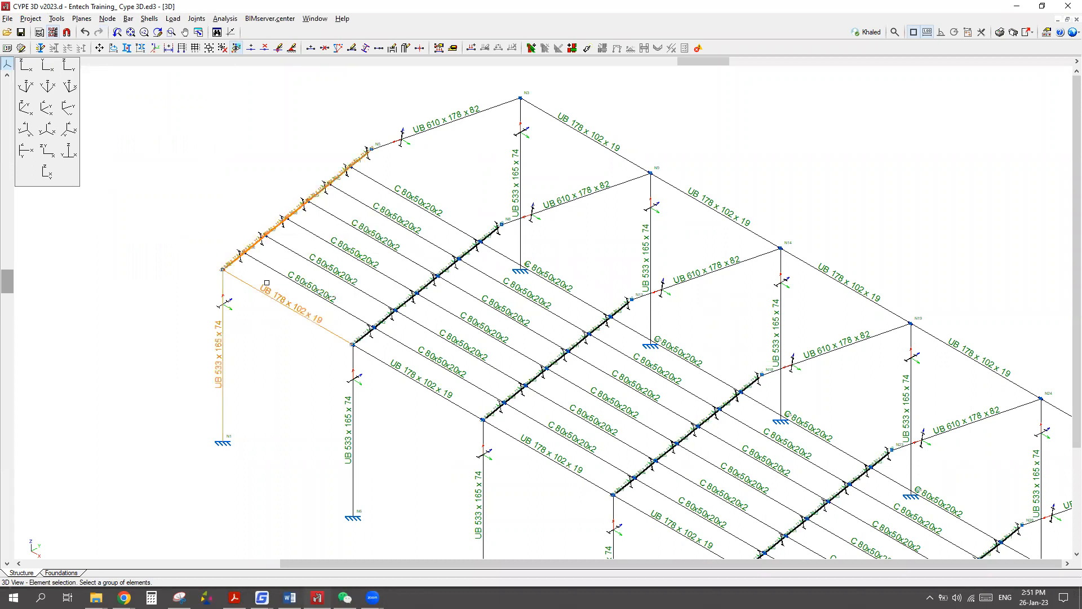
{"action": "left_click", "coordinate": [271, 268]}
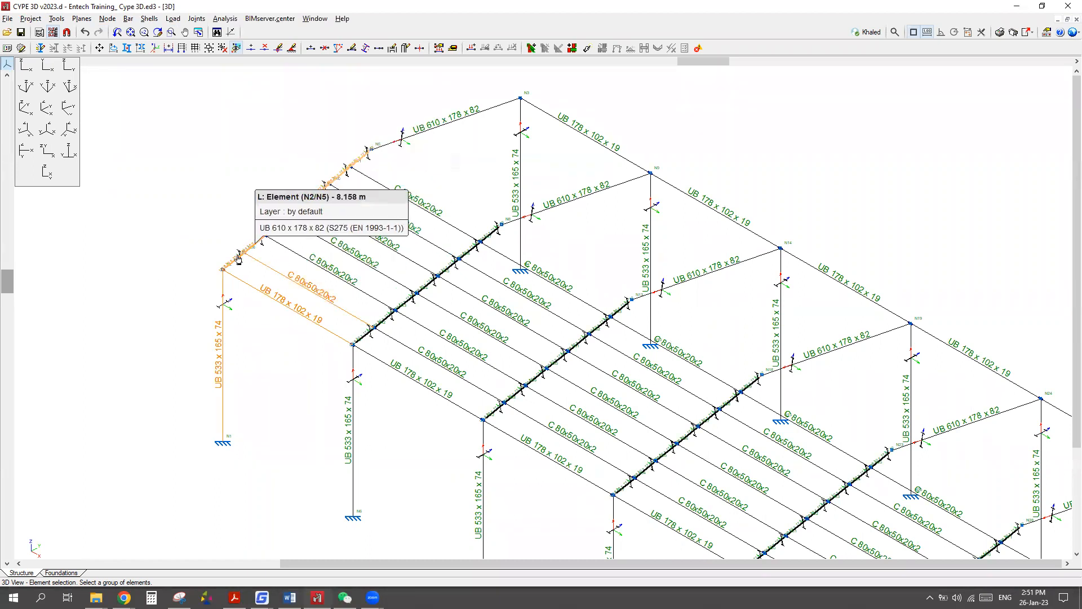
{"action": "left_click", "coordinate": [304, 217]}
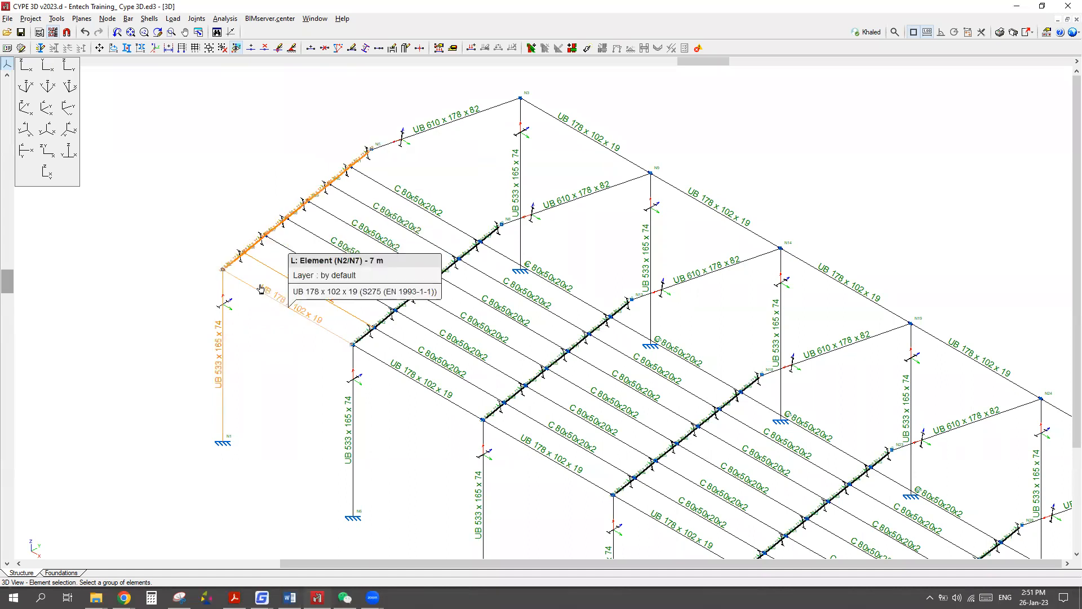
{"action": "right_click", "coordinate": [213, 230]}
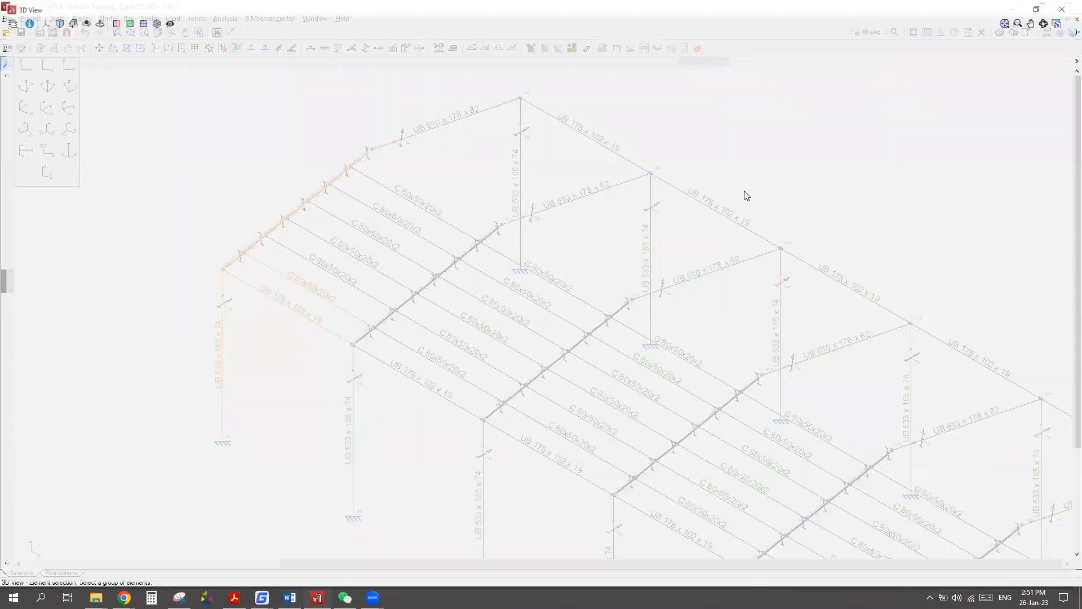
{"action": "scroll", "coordinate": [363, 211], "scroll_direction": "up", "scroll_amount": 5}
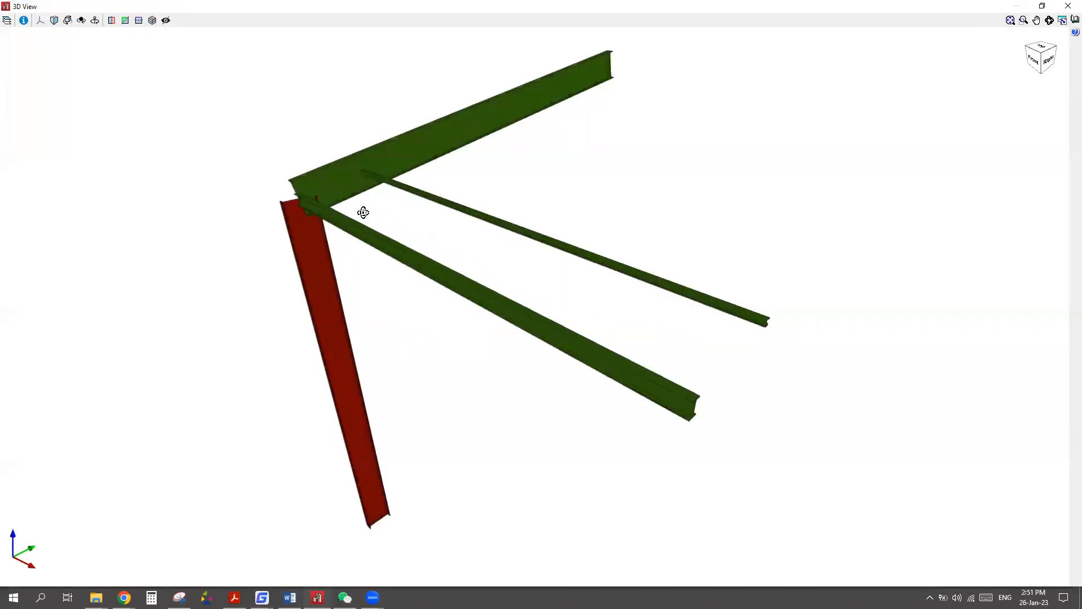
{"action": "middle_click_drag", "start_coordinate": [297, 227], "coordinate": [398, 212]}
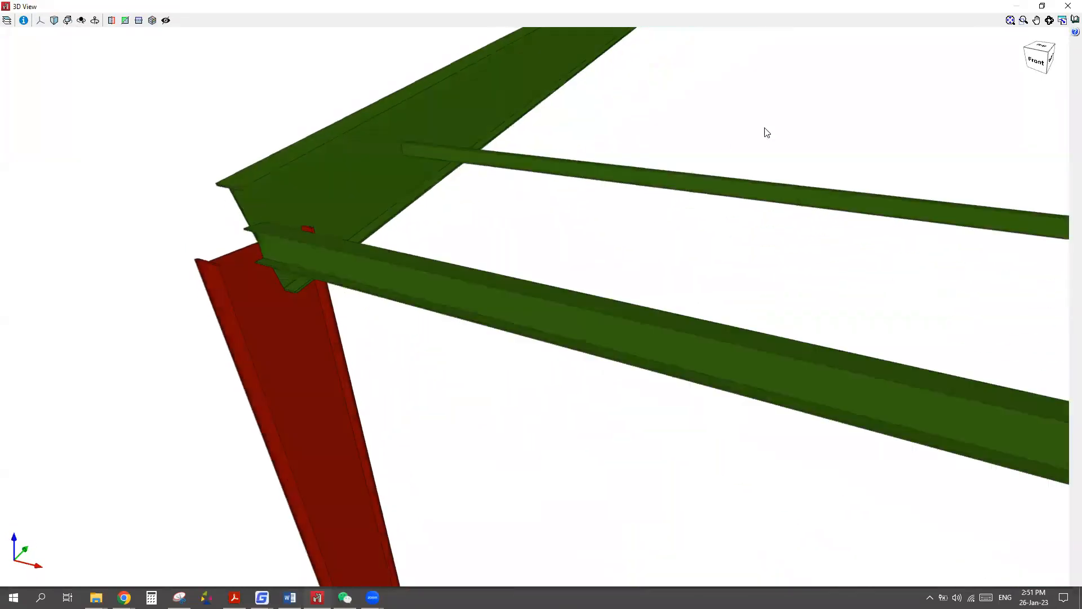
{"action": "left_click", "coordinate": [1068, 7]}
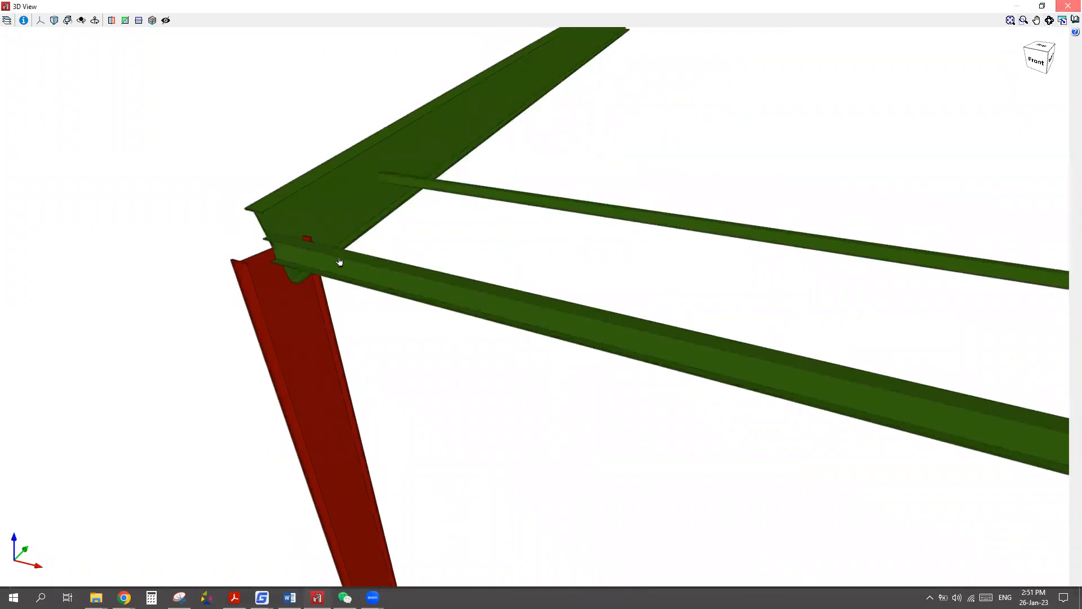
{"action": "left_click", "coordinate": [59, 19]}
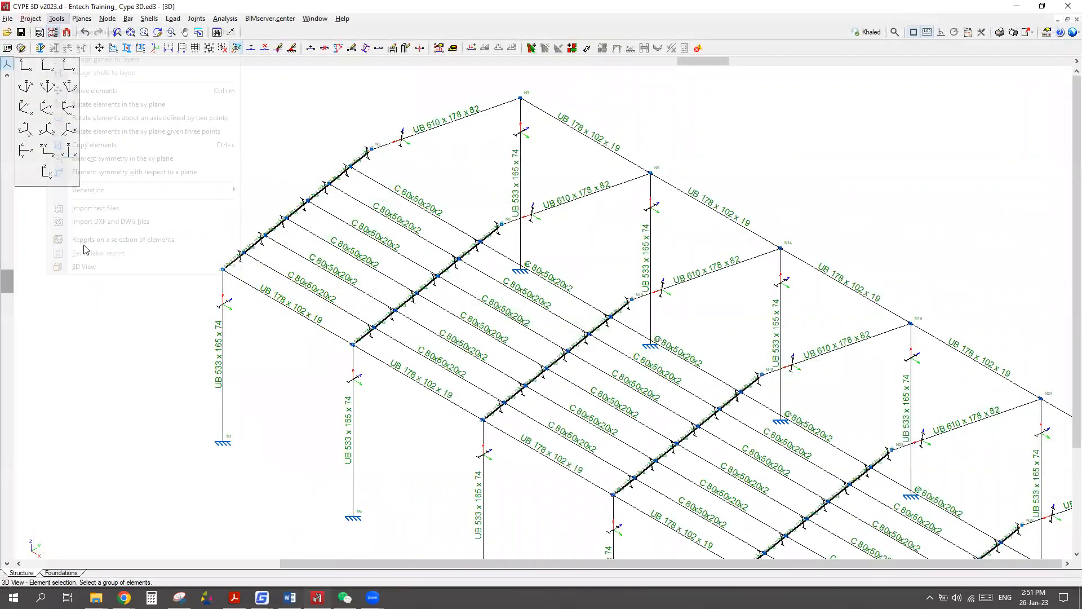
{"action": "mouse_move", "coordinate": [224, 270]}
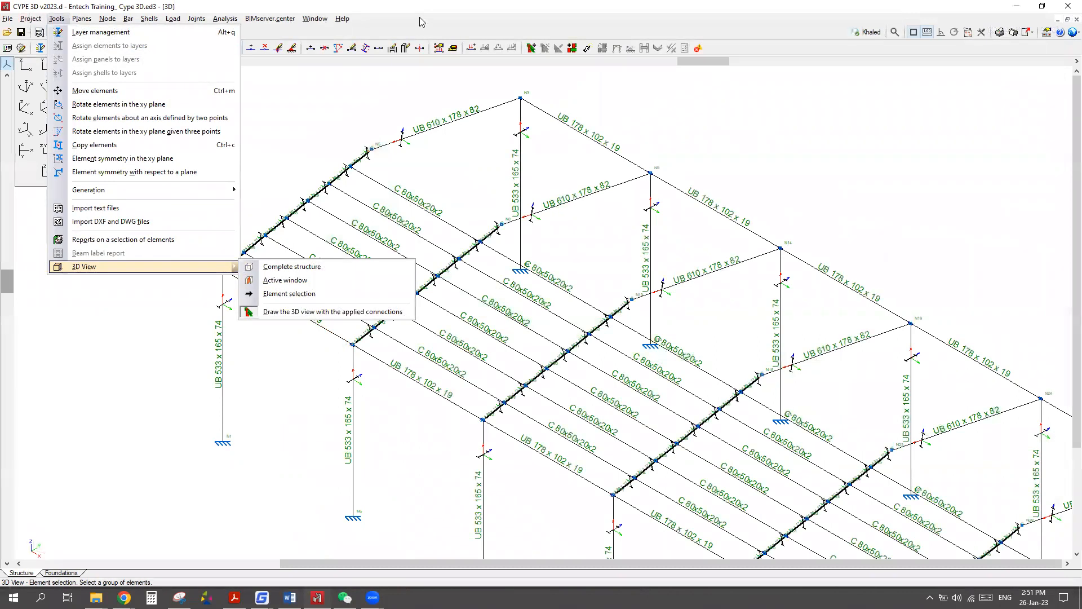
{"action": "left_click", "coordinate": [279, 280]}
{"action": "scroll", "coordinate": [338, 262], "scroll_direction": "down", "scroll_amount": 8}
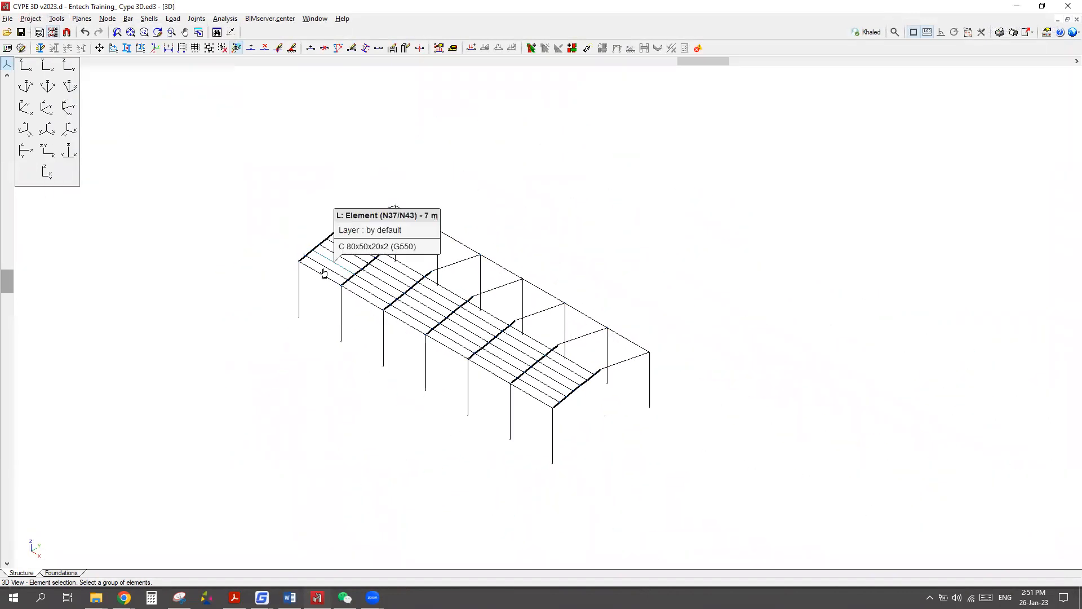
{"action": "scroll", "coordinate": [324, 270], "scroll_direction": "up", "scroll_amount": 2}
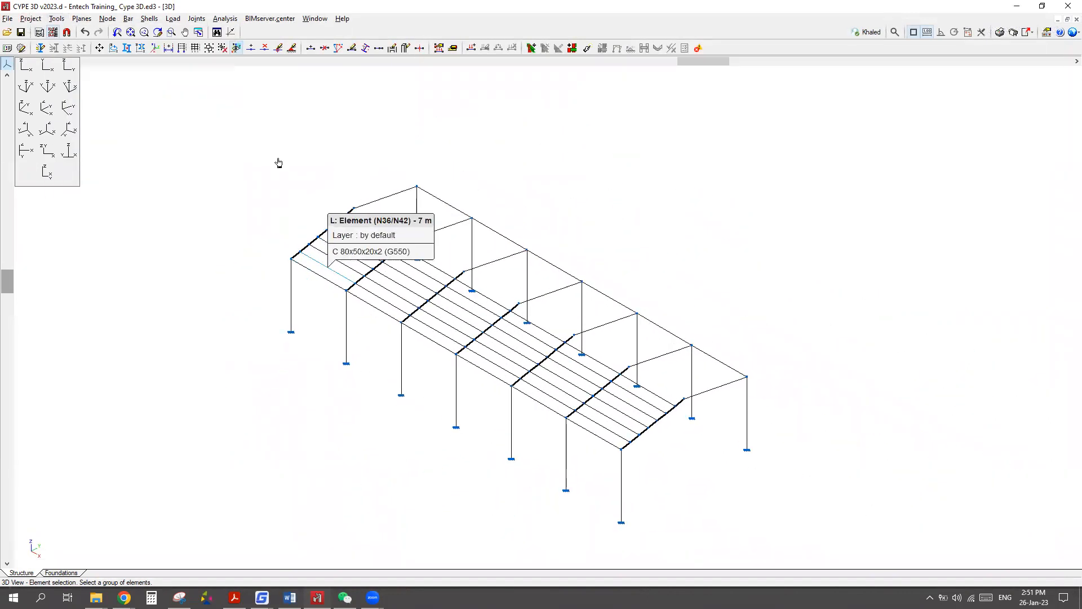
Start a new view of the structure using the 2D view of a plane option.
{"action": "left_click", "coordinate": [314, 20]}
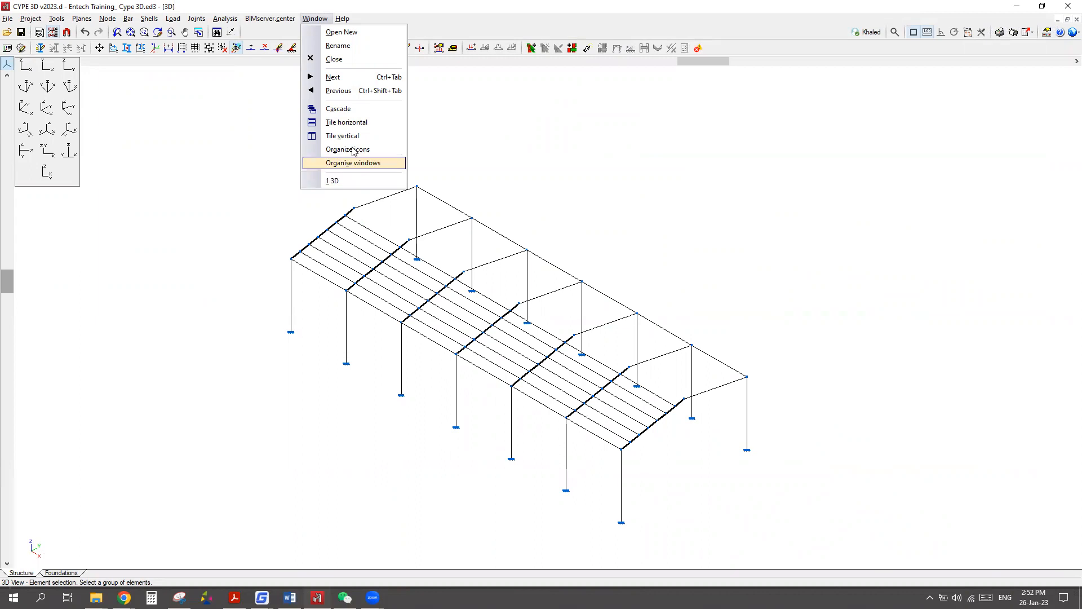
{"action": "left_click", "coordinate": [338, 34]}
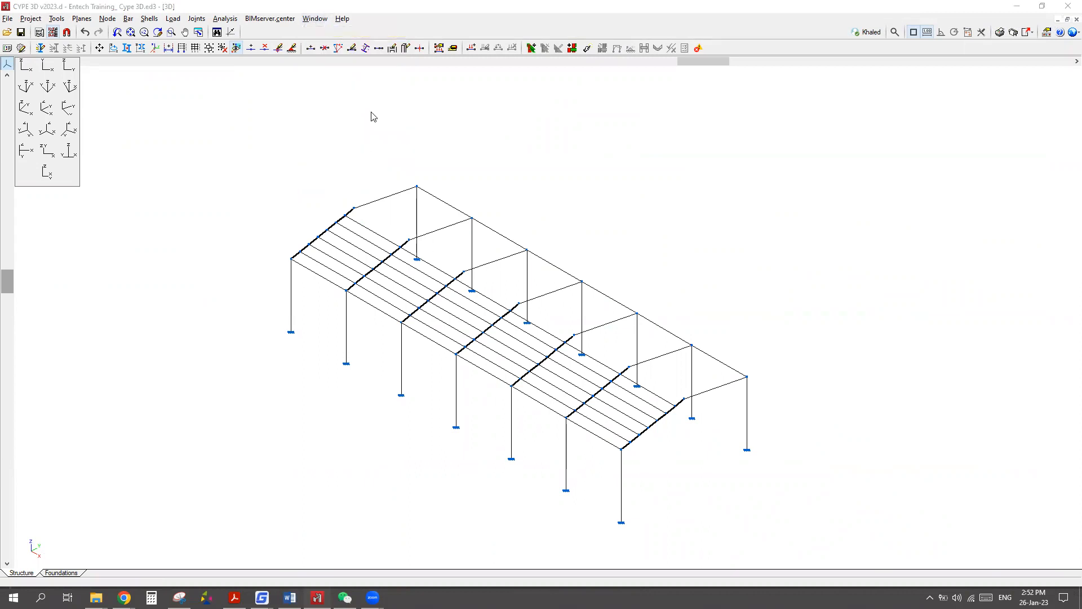
{"action": "left_click_drag", "start_coordinate": [535, 232], "coordinate": [665, 136]}
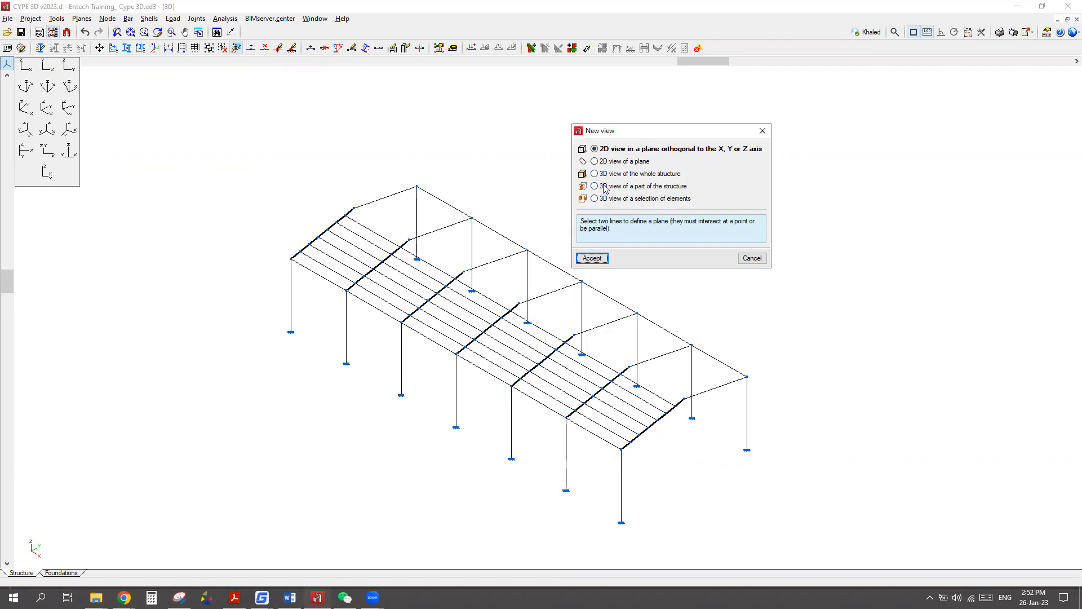
{"action": "left_click", "coordinate": [748, 165]}
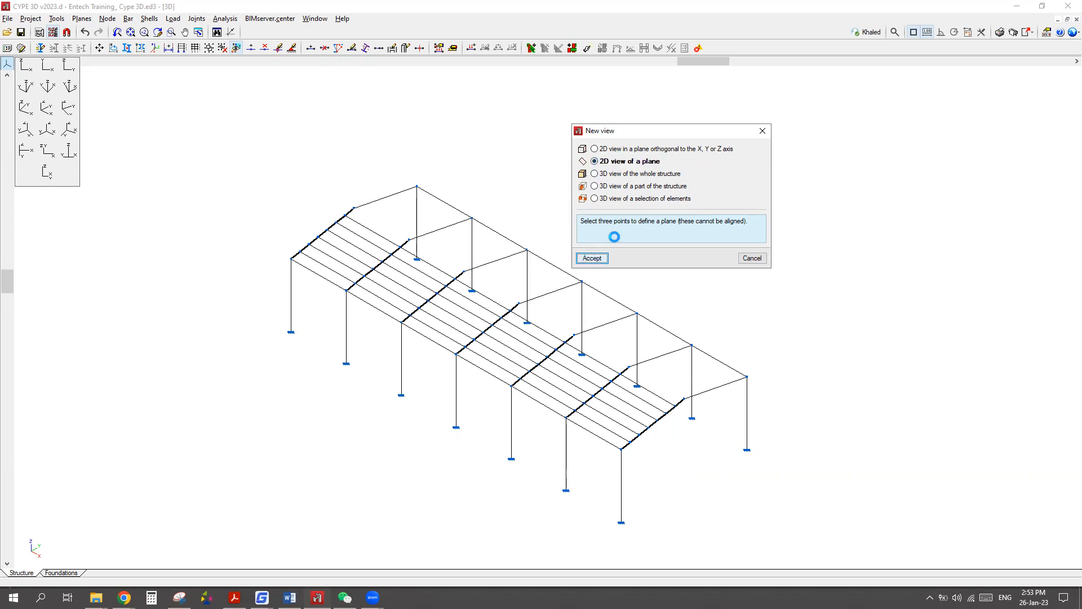
{"action": "left_click", "coordinate": [592, 258]}
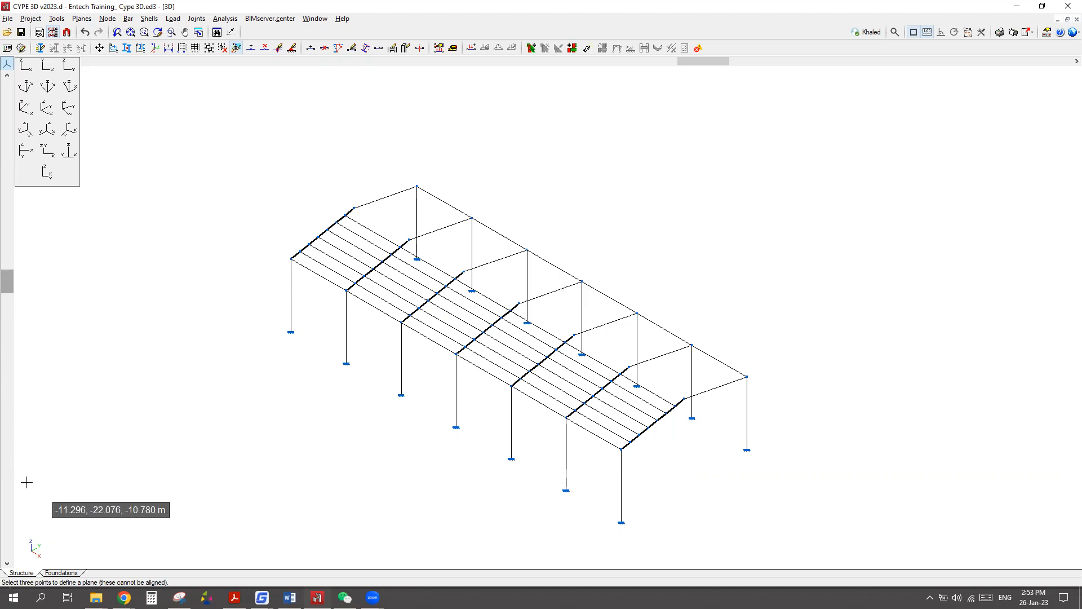
{"action": "mouse_move", "coordinate": [197, 440]}
{"action": "left_mouse_down"}
{"action": "mouse_move", "coordinate": [120, 570]}
{"action": "mouse_move", "coordinate": [149, 543]}
{"action": "left_mouse_up"}
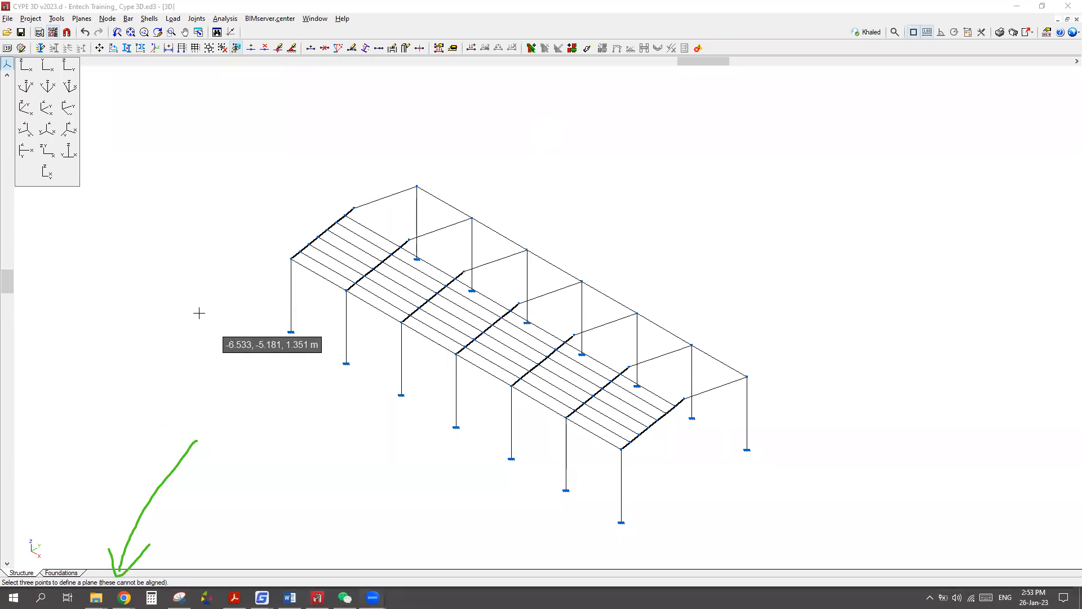
Define the roof slope plane through the first frame's ridge and eaves nodes and the last frame's eaves node, naming the view Purlins.
{"action": "scroll", "coordinate": [248, 241], "scroll_direction": "up", "scroll_amount": 1}
{"action": "scroll", "coordinate": [249, 241], "scroll_direction": "up", "scroll_amount": 3}
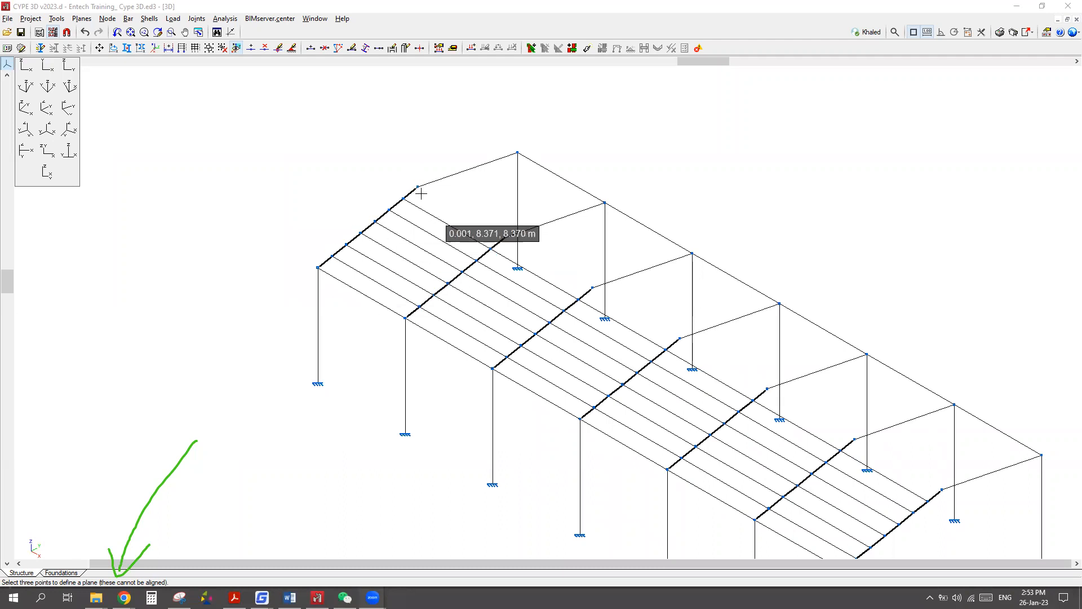
{"action": "left_click", "coordinate": [417, 186]}
{"action": "left_click", "coordinate": [318, 268]}
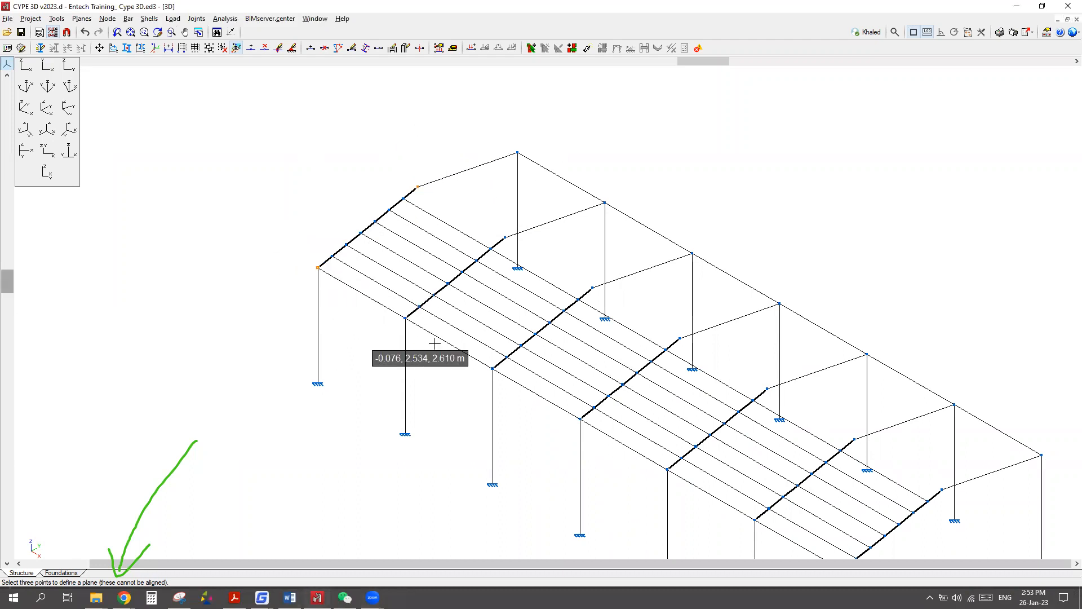
{"action": "scroll", "coordinate": [526, 338], "scroll_direction": "down", "scroll_amount": 2}
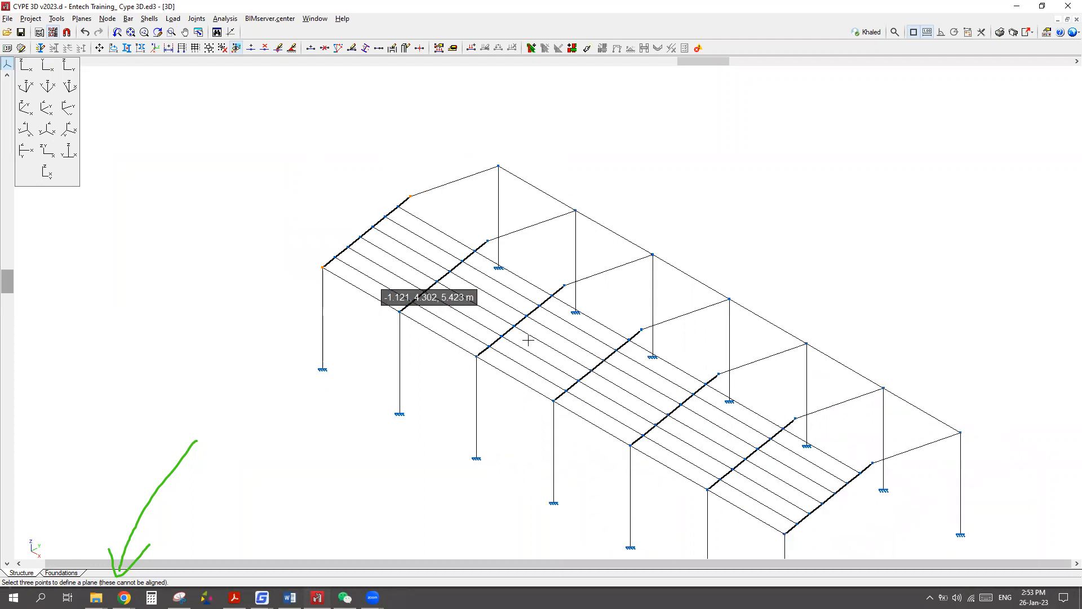
{"action": "scroll", "coordinate": [680, 466], "scroll_direction": "up", "scroll_amount": 1}
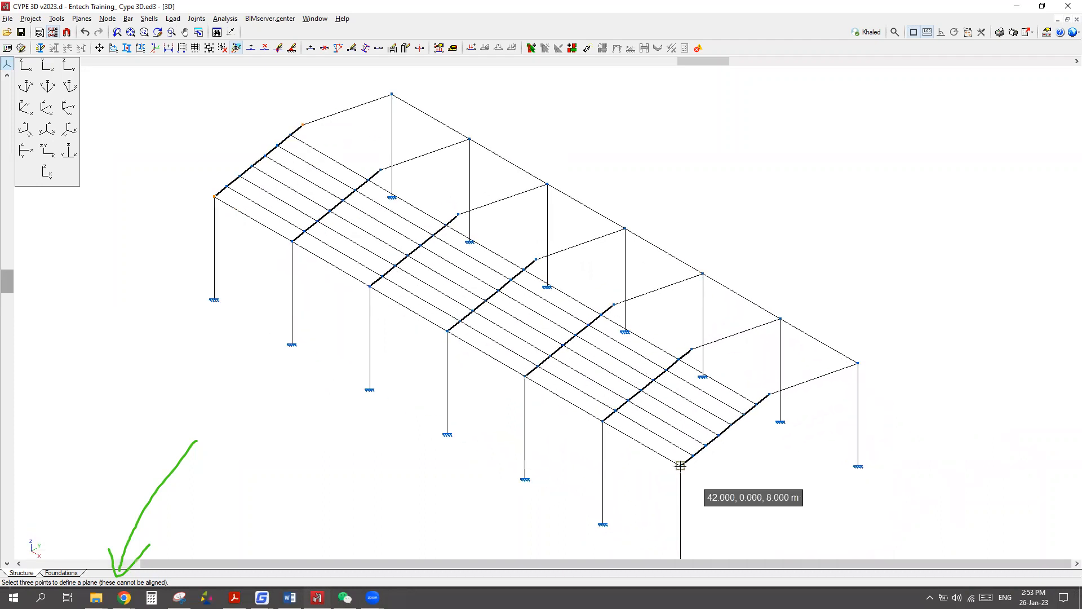
{"action": "left_click", "coordinate": [680, 465]}
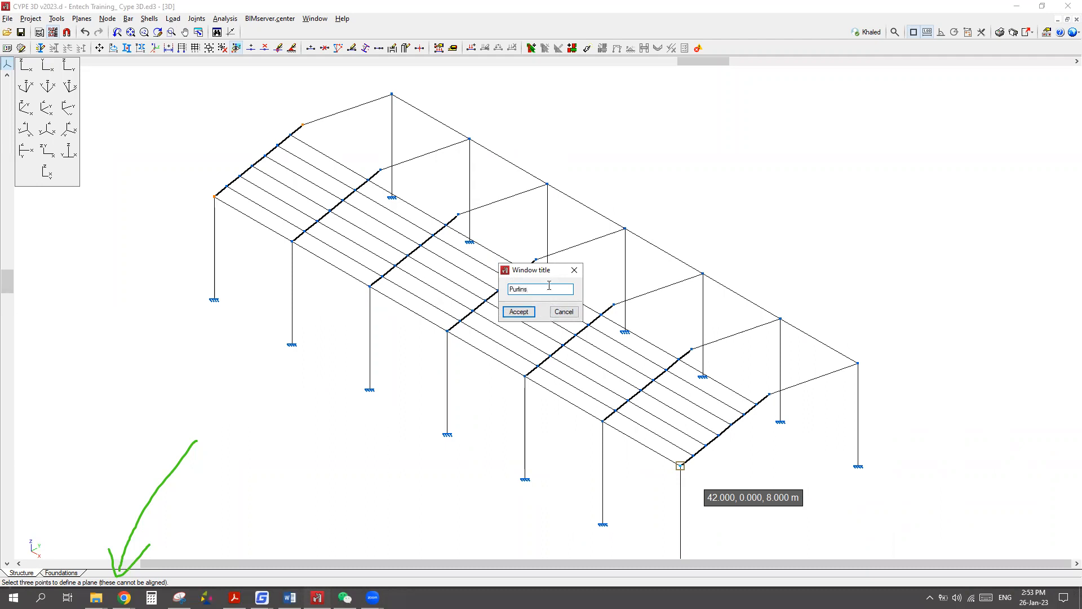
{"action": "left_click", "coordinate": [519, 311]}
{"action": "scroll", "coordinate": [661, 320], "scroll_direction": "down", "scroll_amount": 5}
{"action": "scroll", "coordinate": [744, 313], "scroll_direction": "up", "scroll_amount": 3}
{"action": "scroll", "coordinate": [822, 307], "scroll_direction": "up", "scroll_amount": 1}
{"action": "scroll", "coordinate": [380, 302], "scroll_direction": "down", "scroll_amount": 2}
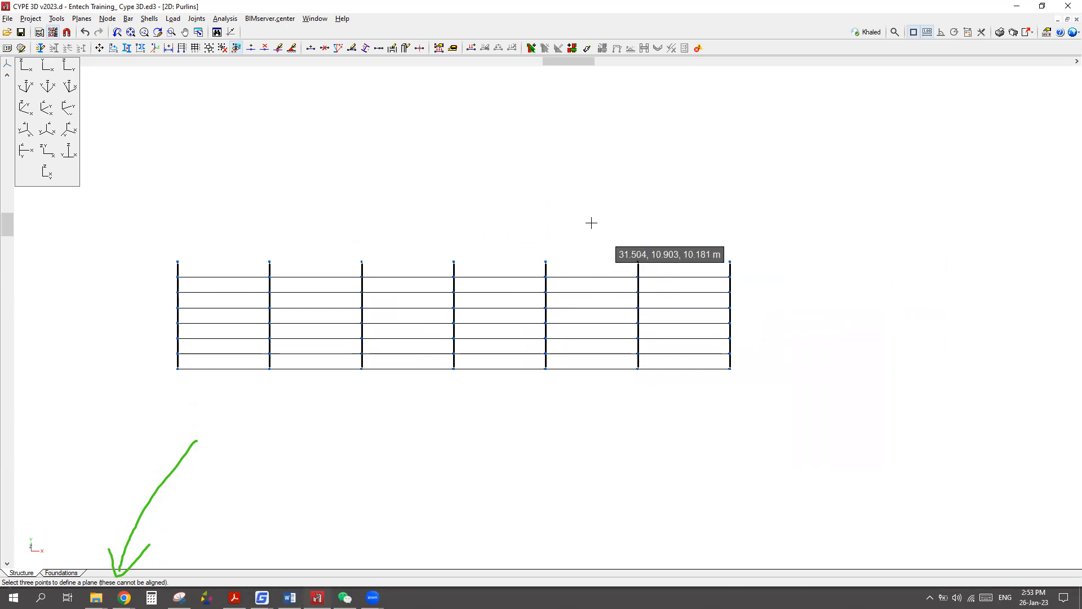
Tile the Purlins and 3D views vertically side by side.
{"action": "left_click", "coordinate": [311, 19]}
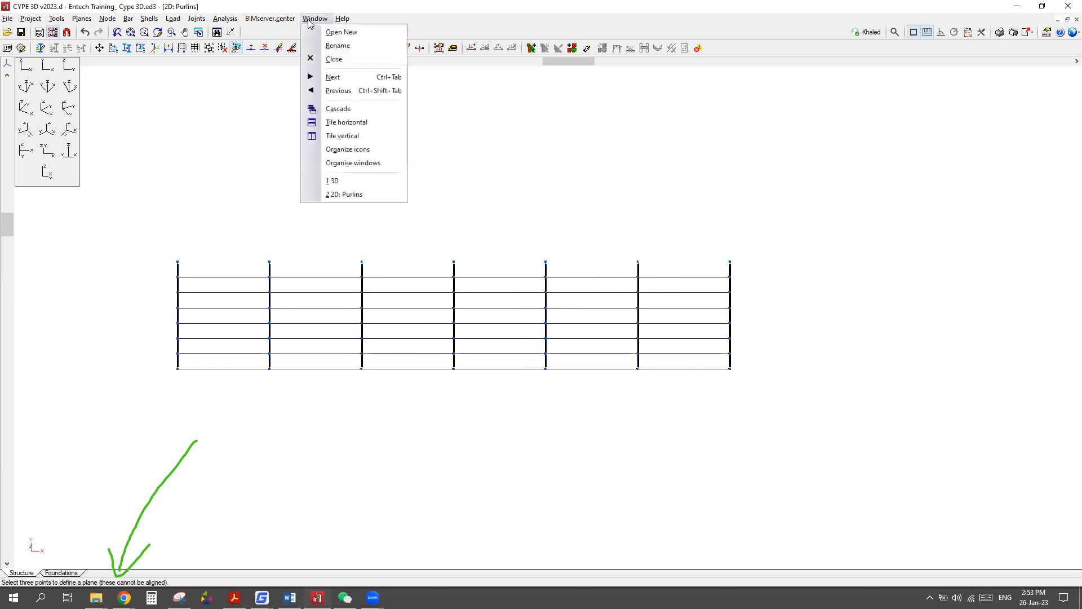
{"action": "left_click", "coordinate": [351, 137]}
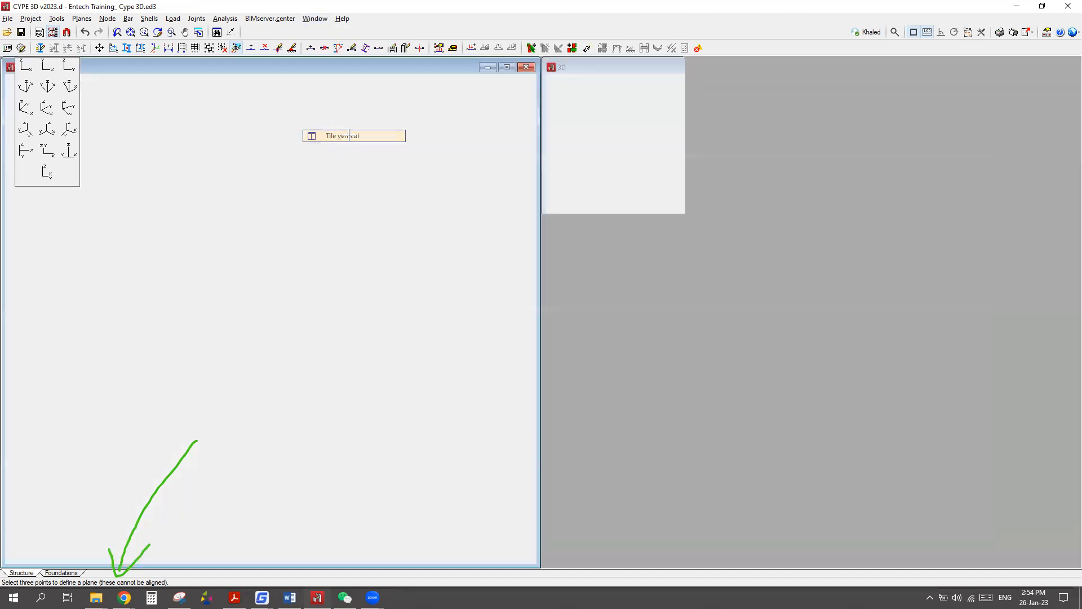
{"action": "scroll", "coordinate": [381, 350], "scroll_direction": "up", "scroll_amount": 3}
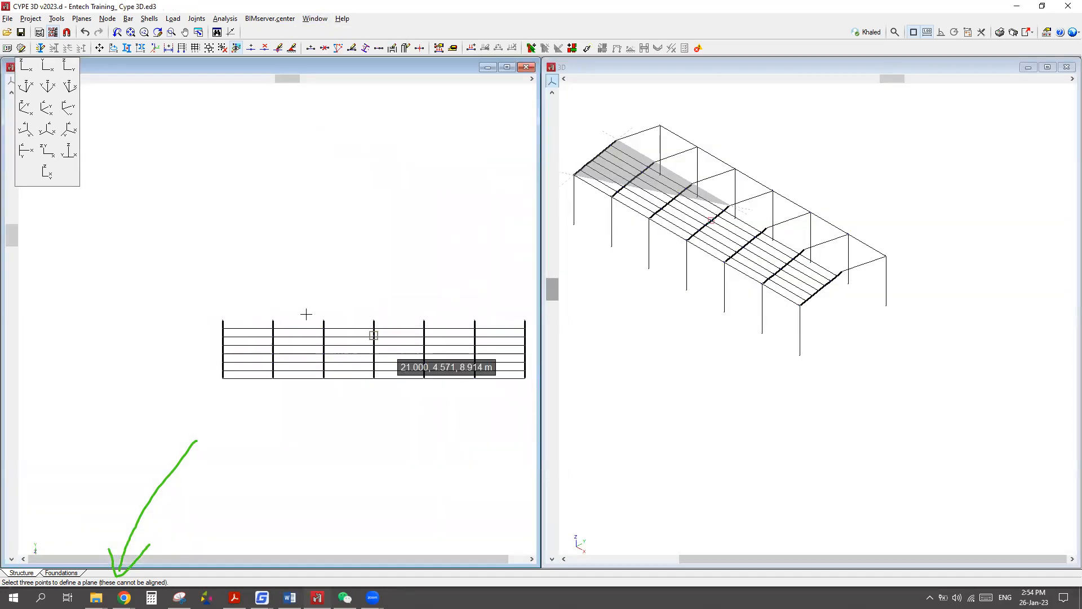
Compare the rafters and purlins in the Purlins view with the shaded roof plane in the 3D view.
{"action": "scroll", "coordinate": [281, 284], "scroll_direction": "down", "scroll_amount": 2}
{"action": "scroll", "coordinate": [770, 241], "scroll_direction": "down", "scroll_amount": 2}
{"action": "scroll", "coordinate": [771, 240], "scroll_direction": "up", "scroll_amount": 3}
{"action": "scroll", "coordinate": [773, 240], "scroll_direction": "up", "scroll_amount": 2}
{"action": "scroll", "coordinate": [418, 386], "scroll_direction": "down", "scroll_amount": 2}
{"action": "scroll", "coordinate": [431, 374], "scroll_direction": "up", "scroll_amount": 5}
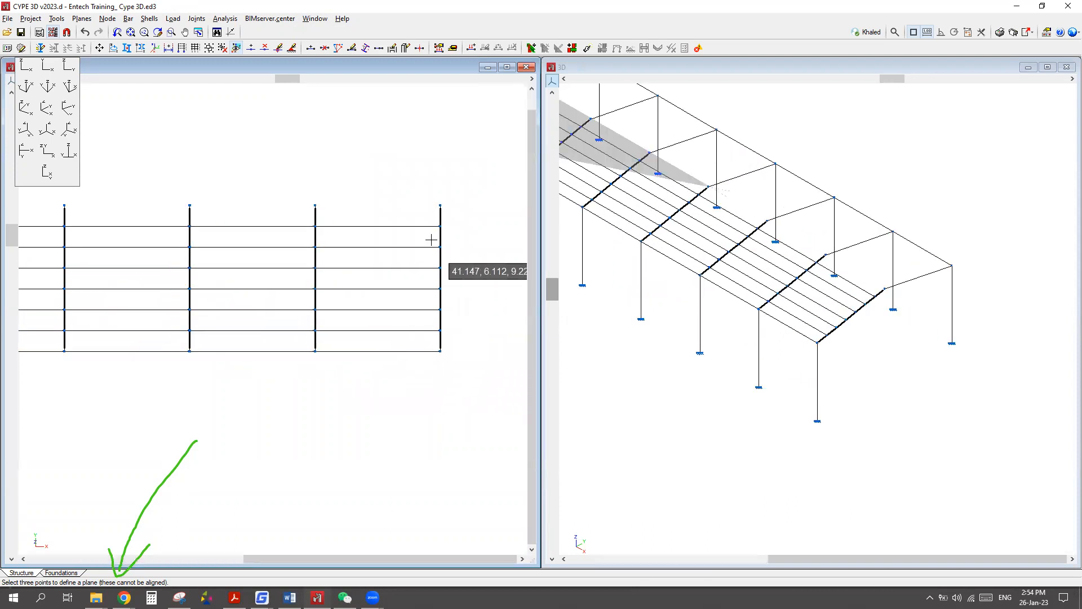
{"action": "scroll", "coordinate": [891, 305], "scroll_direction": "down", "scroll_amount": 3}
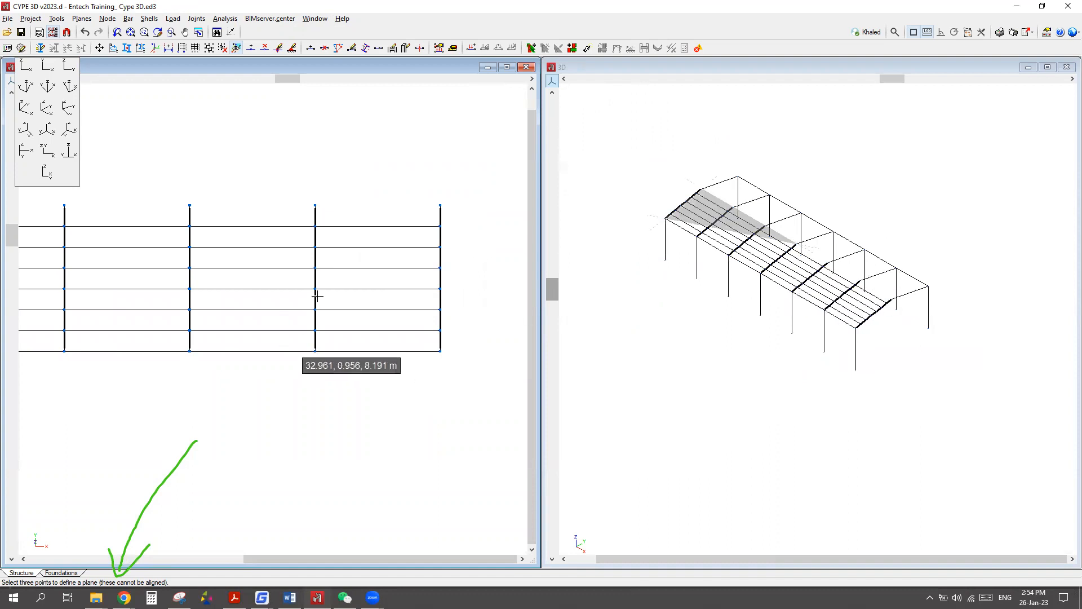
{"action": "scroll", "coordinate": [382, 300], "scroll_direction": "down", "scroll_amount": 4}
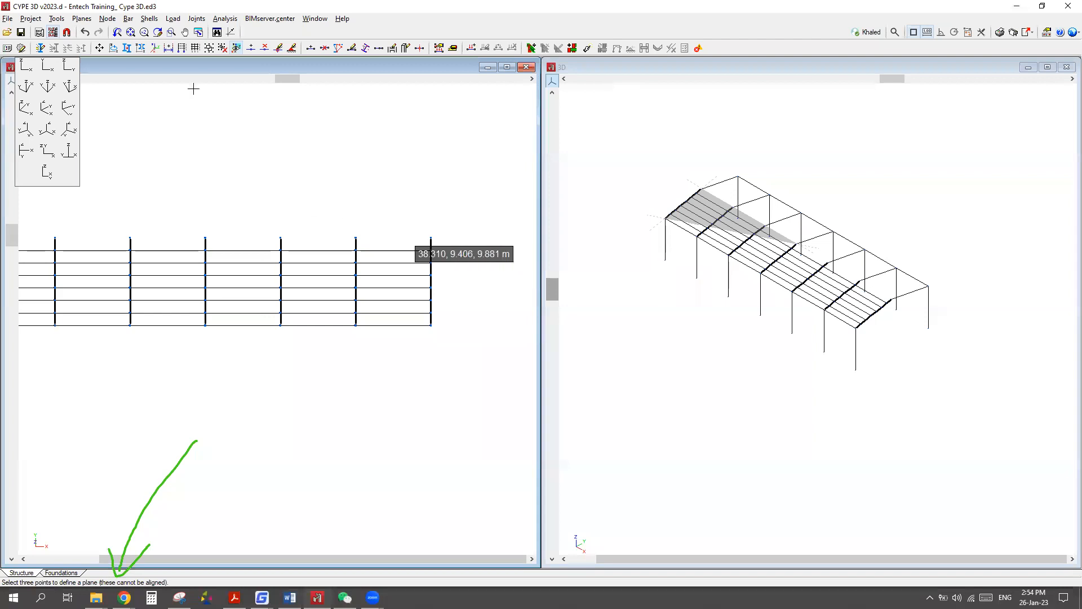
{"action": "scroll", "coordinate": [468, 186], "scroll_direction": "down", "scroll_amount": 2}
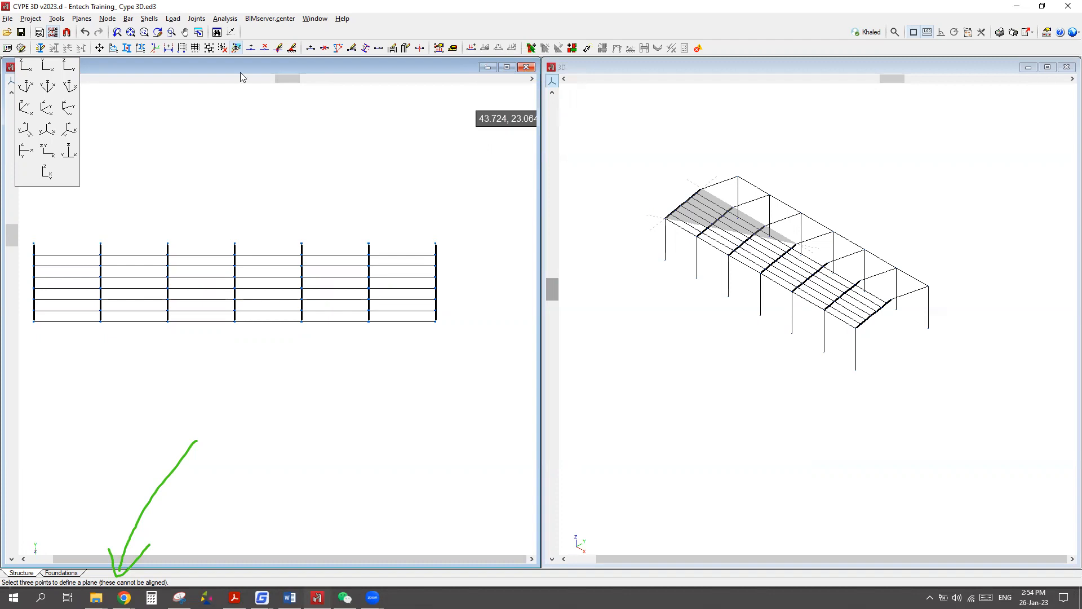
{"action": "left_click", "coordinate": [315, 18]}
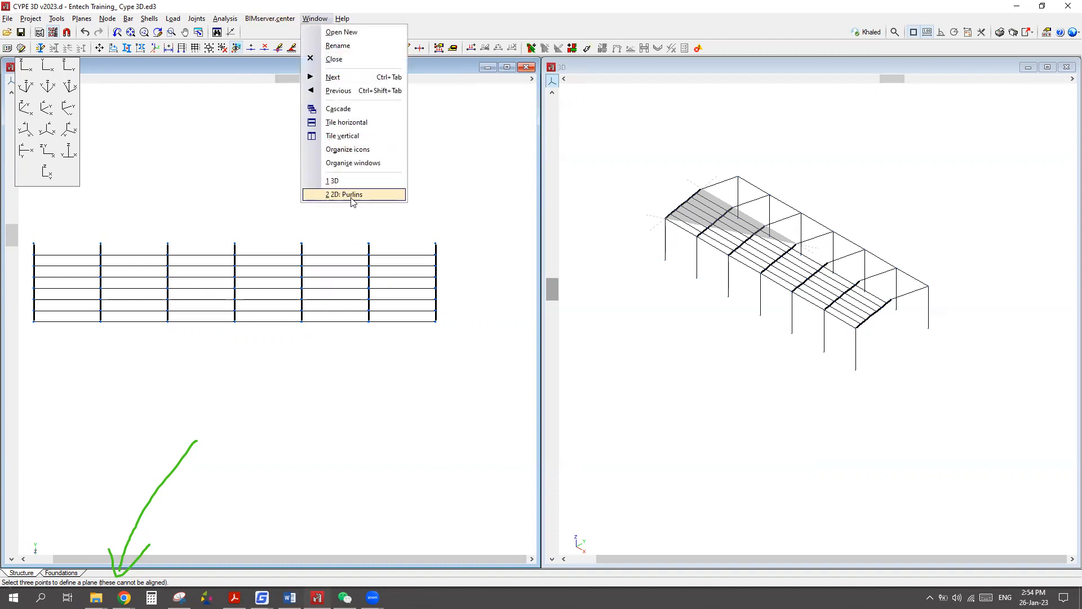
{"action": "left_click", "coordinate": [436, 71]}
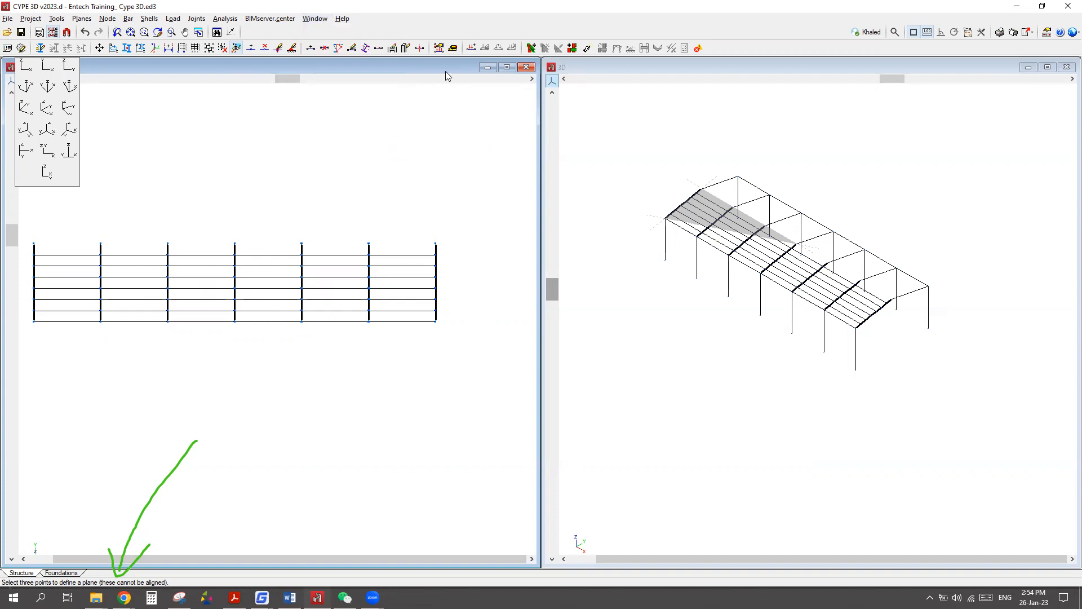
{"action": "key", "text": "ctrl"}
{"action": "key", "text": "ctrl"}
{"action": "key", "text": "ctrl"}
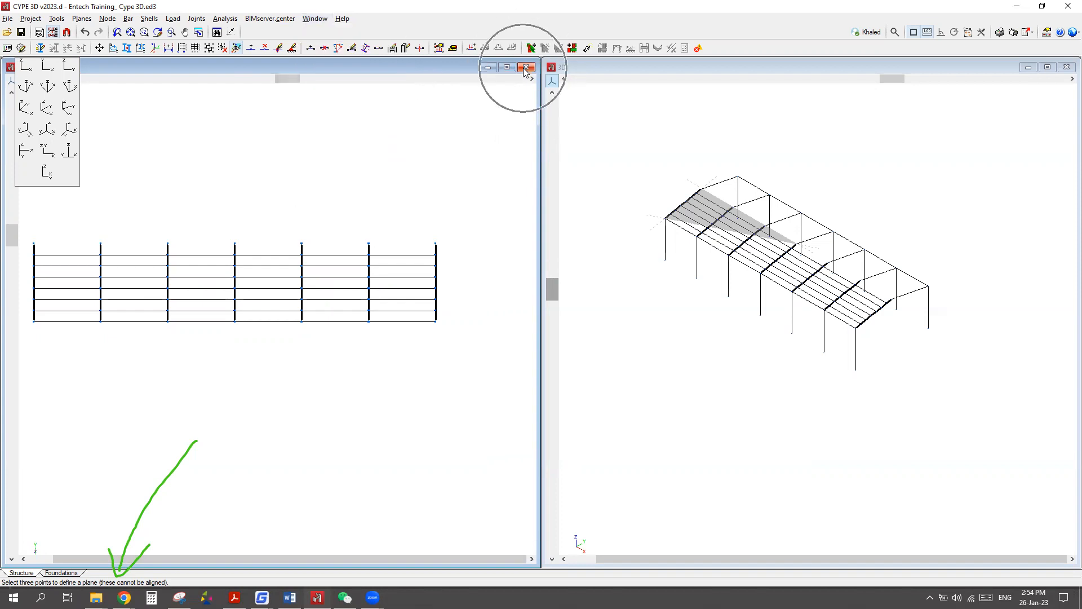
{"action": "left_click", "coordinate": [315, 19]}
{"action": "key", "text": "ctrl"}
{"action": "key", "text": "ctrl"}
{"action": "key", "text": "ctrl"}
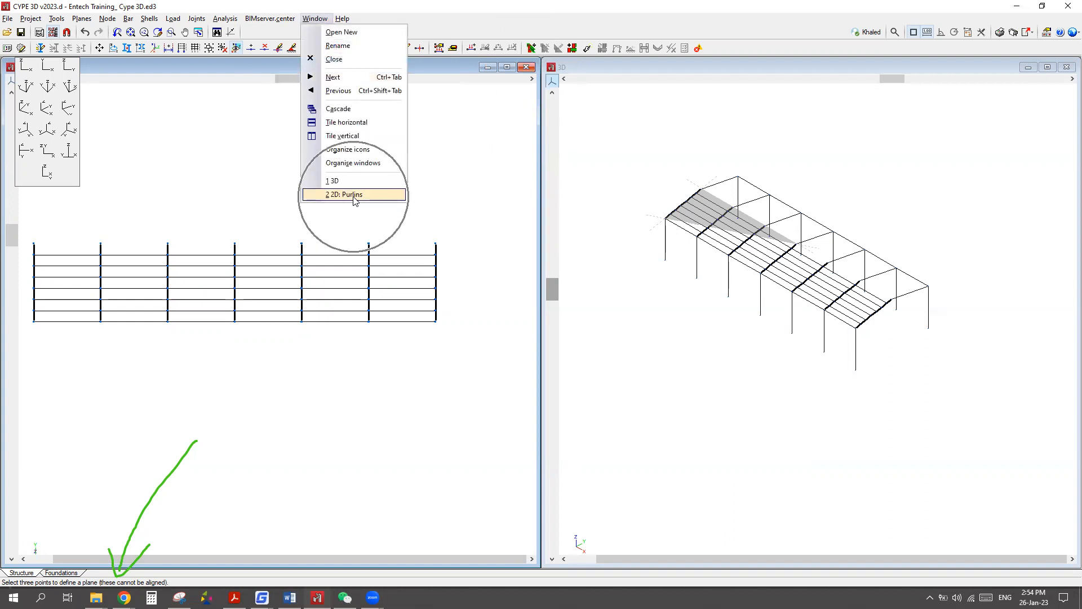
{"action": "left_click", "coordinate": [449, 75]}
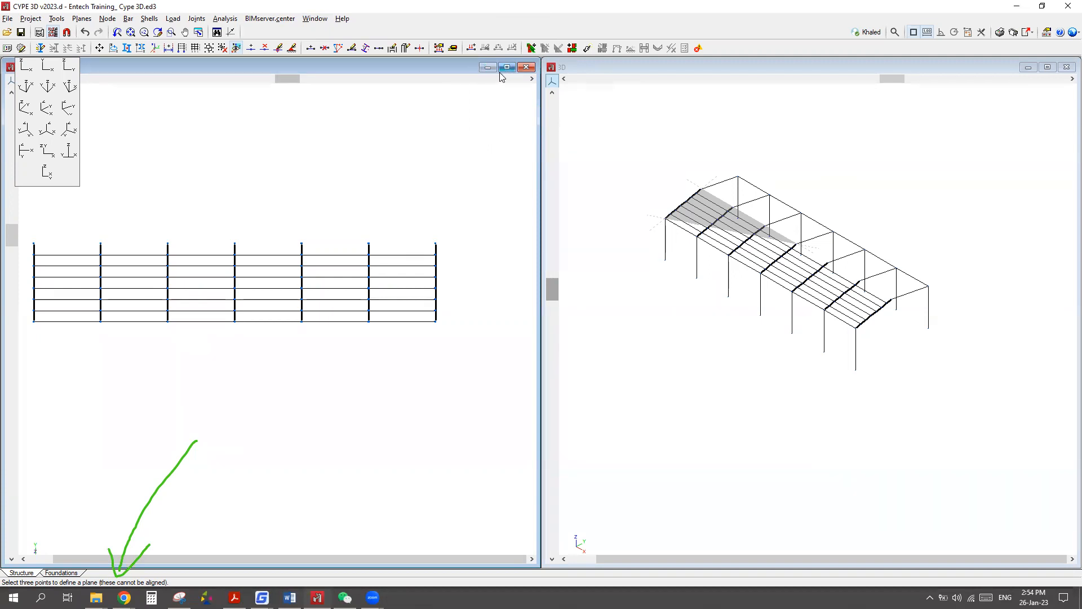
{"action": "key", "text": "ctrl"}
Activate the Purlins view and maximize it to fill the workspace.
{"action": "left_click", "coordinate": [320, 19]}
{"action": "left_click", "coordinate": [345, 195]}
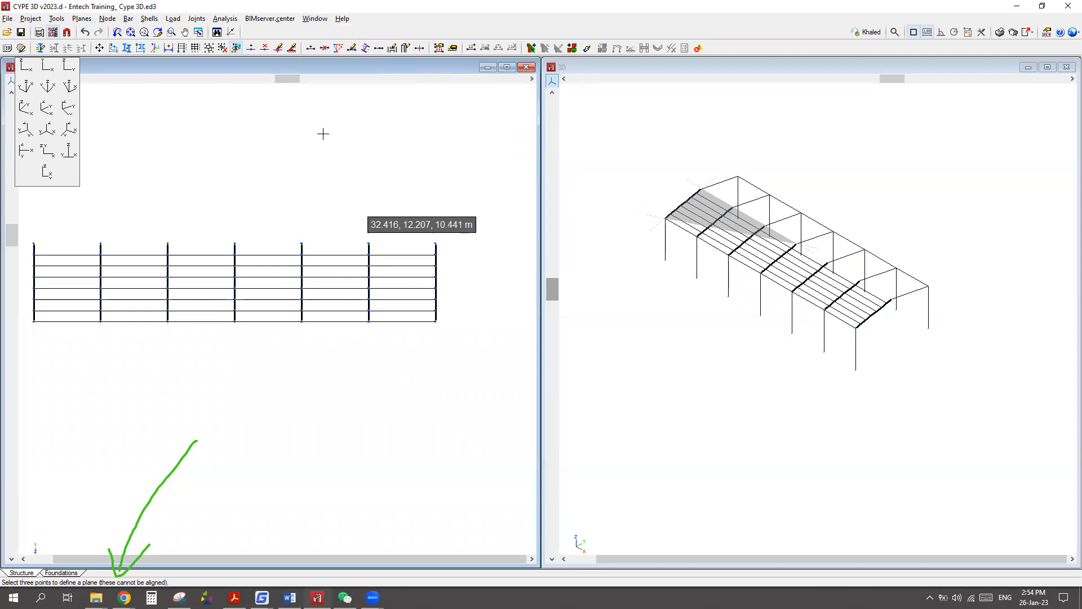
{"action": "left_click", "coordinate": [506, 68]}
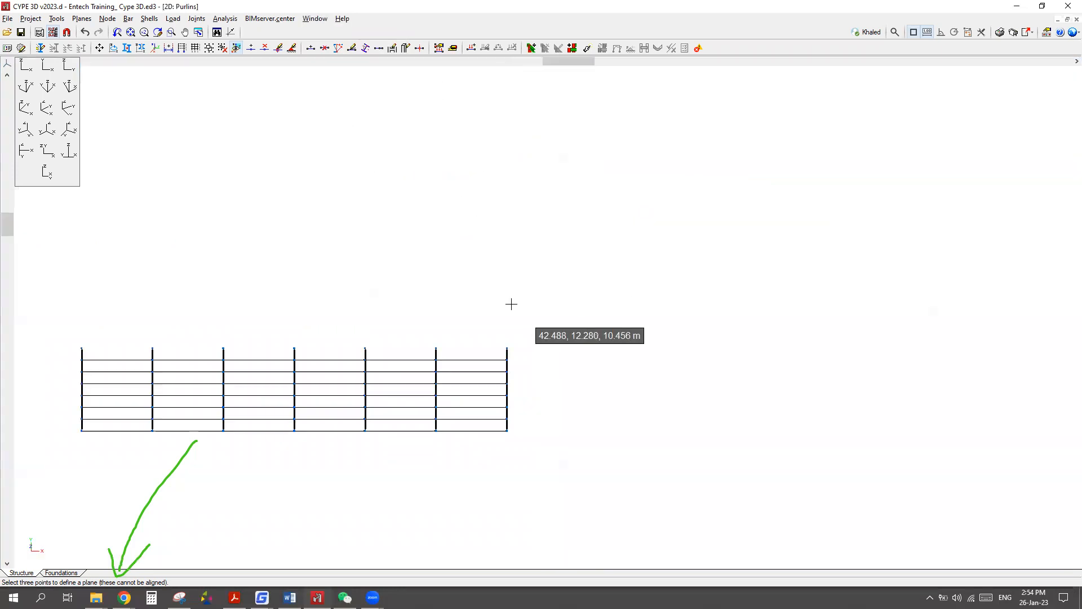
{"action": "scroll", "coordinate": [570, 244], "scroll_direction": "down", "scroll_amount": 3}
{"action": "scroll", "coordinate": [577, 252], "scroll_direction": "up", "scroll_amount": 1}
{"action": "scroll", "coordinate": [577, 251], "scroll_direction": "down", "scroll_amount": 1}
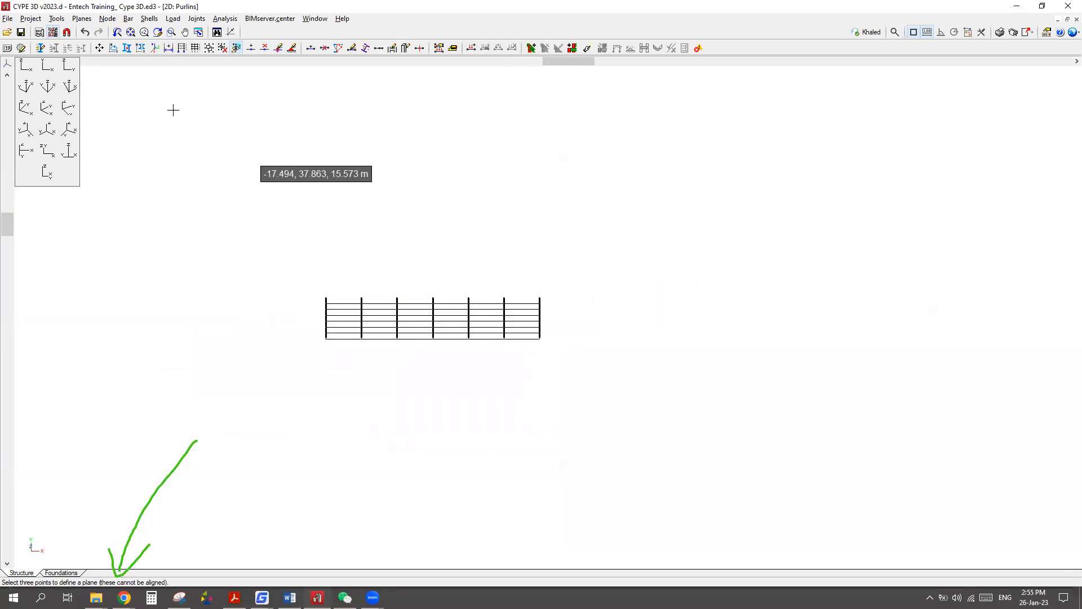
Inspect a rendered 3D view of only the active Purlins window, and close it.
{"action": "left_click", "coordinate": [56, 18]}
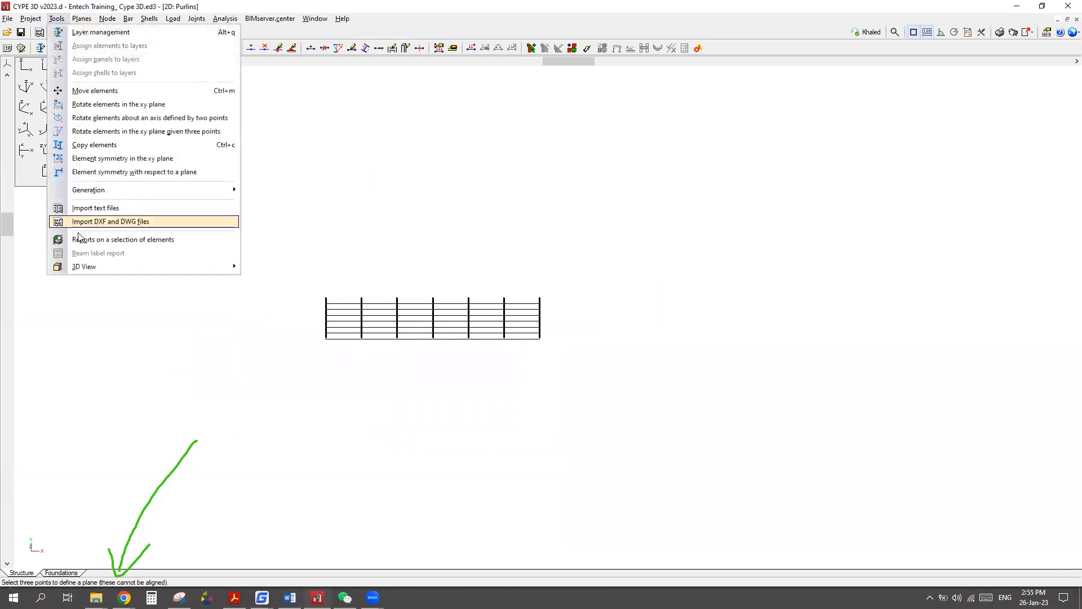
{"action": "mouse_move", "coordinate": [90, 267]}
{"action": "left_click", "coordinate": [289, 286]}
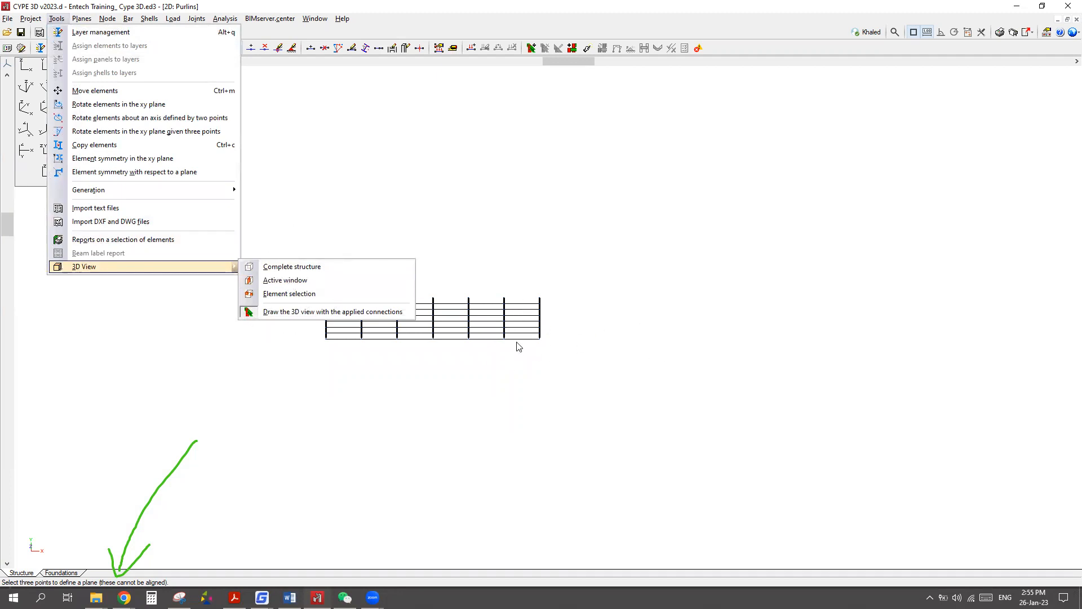
{"action": "left_click", "coordinate": [286, 281]}
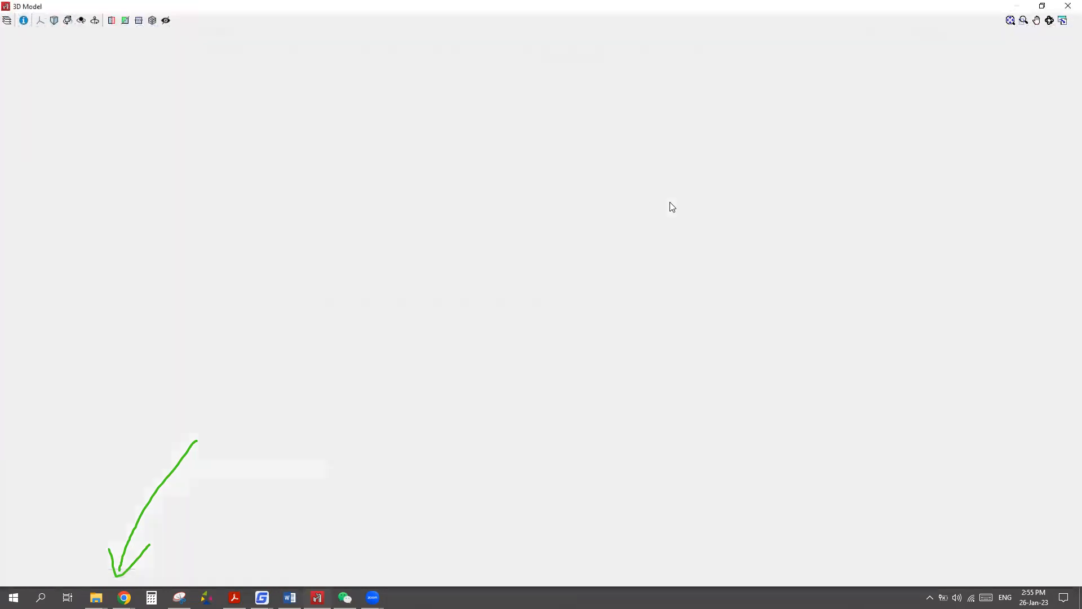
{"action": "scroll", "coordinate": [498, 303], "scroll_direction": "up", "scroll_amount": 5}
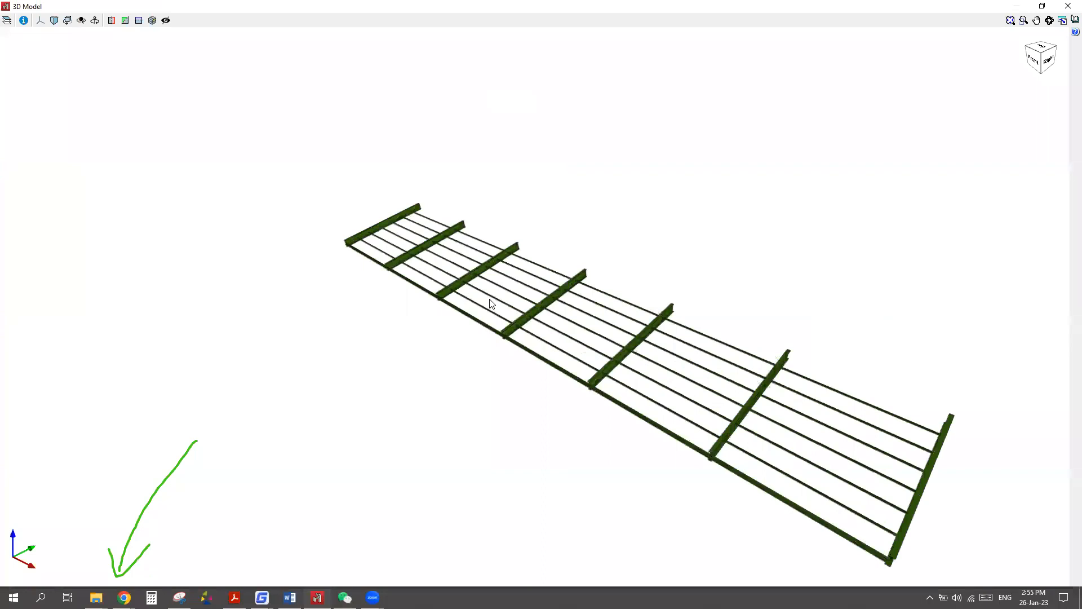
{"action": "middle_click_drag", "start_coordinate": [508, 241], "coordinate": [337, 240]}
{"action": "scroll", "coordinate": [363, 254], "scroll_direction": "down", "scroll_amount": 5}
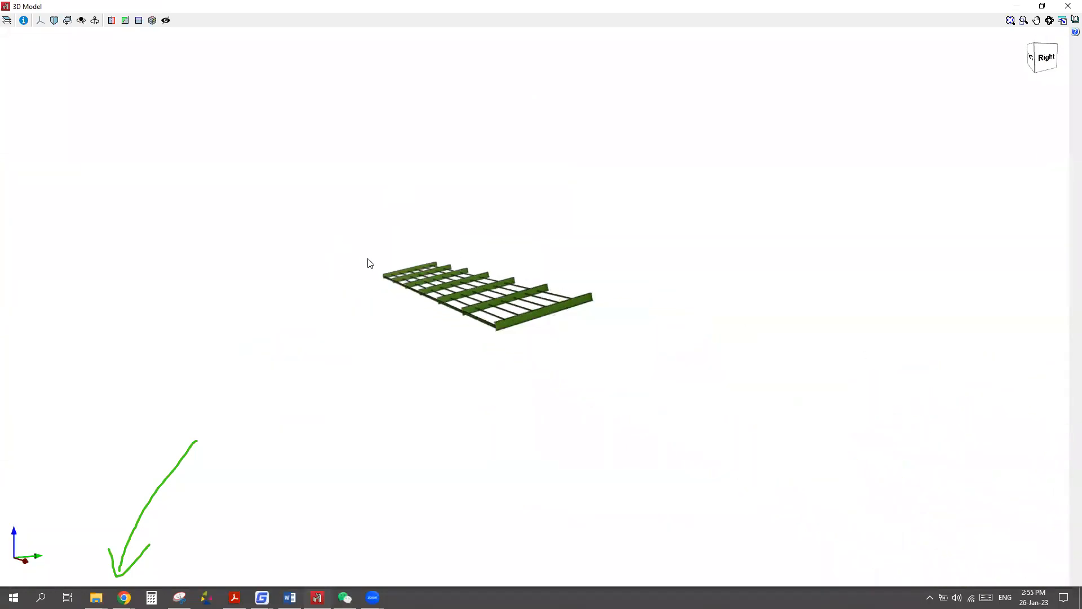
{"action": "left_click", "coordinate": [1067, 8]}
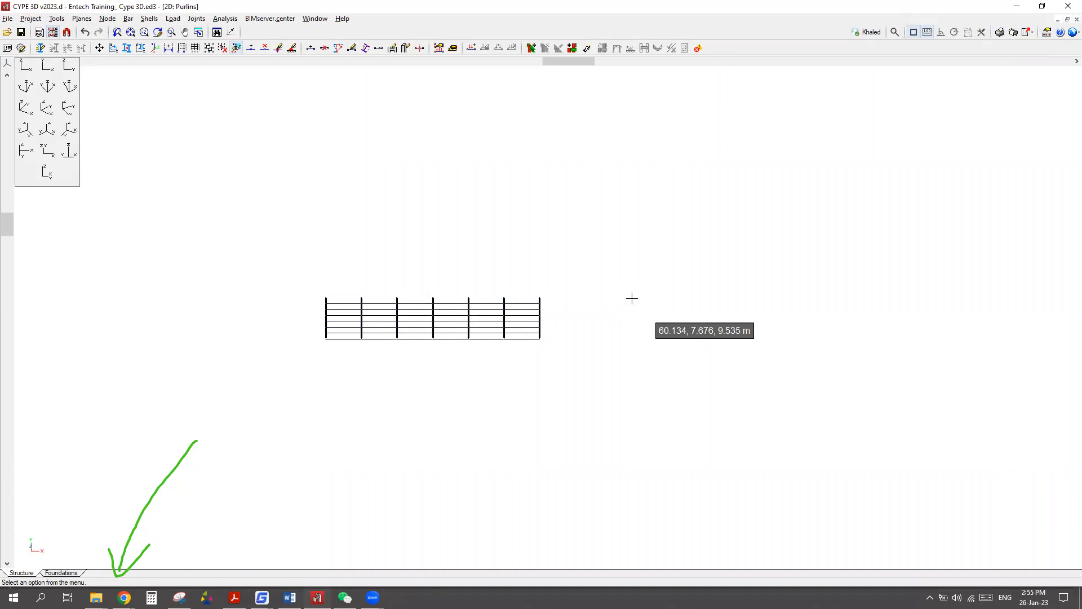
Switch back to the 3D view of the whole structure.
{"action": "left_click", "coordinate": [313, 19]}
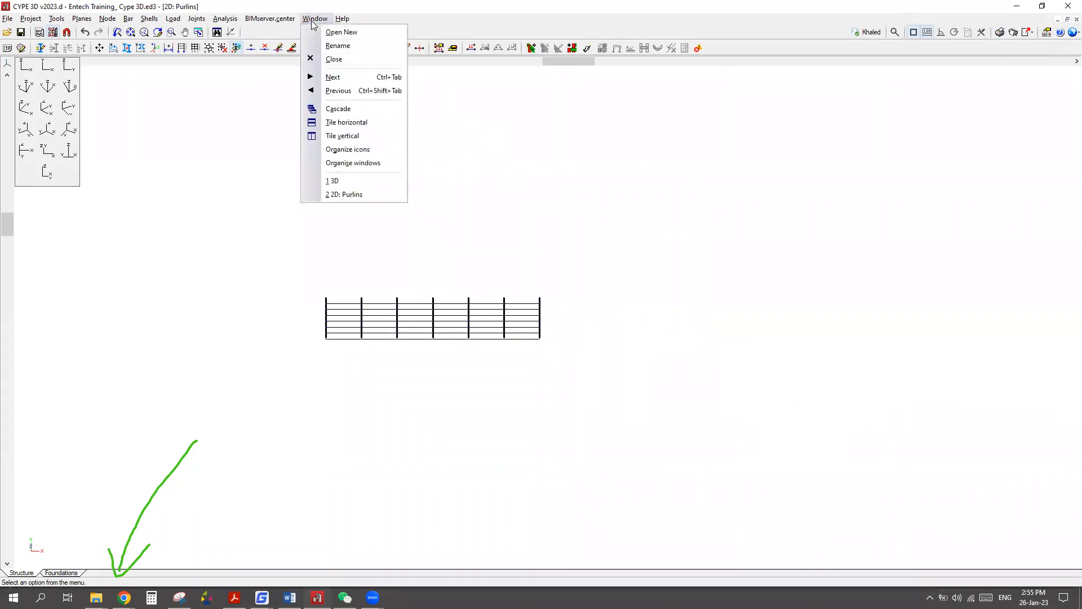
{"action": "left_click", "coordinate": [338, 181]}
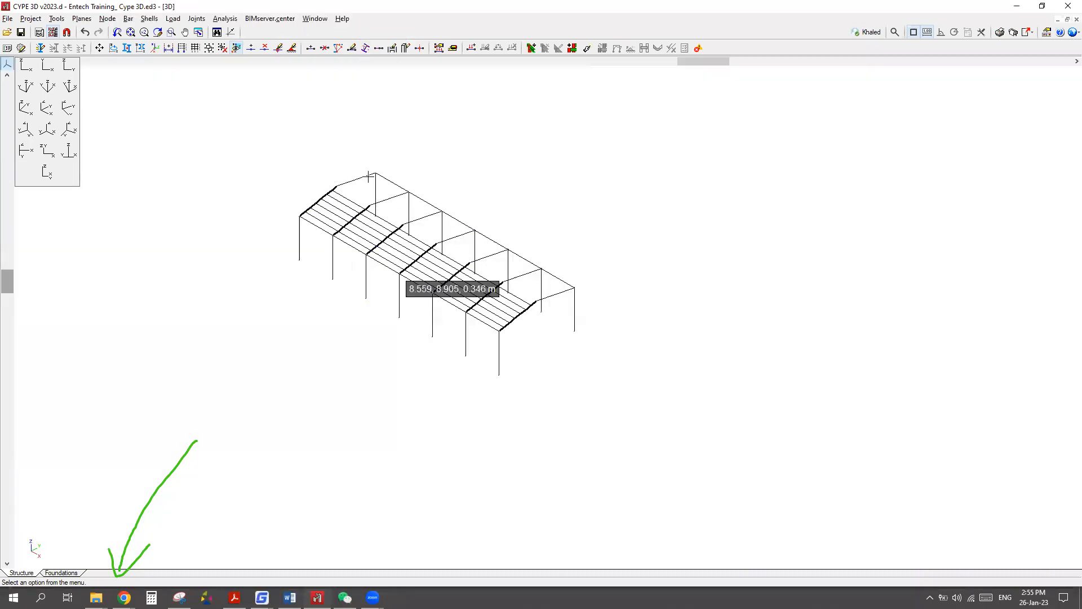
Switch to the 2D Purlins view and examine its rafters and purlins.
{"action": "scroll", "coordinate": [684, 362], "scroll_direction": "down", "scroll_amount": 2}
{"action": "scroll", "coordinate": [554, 284], "scroll_direction": "up", "scroll_amount": 1}
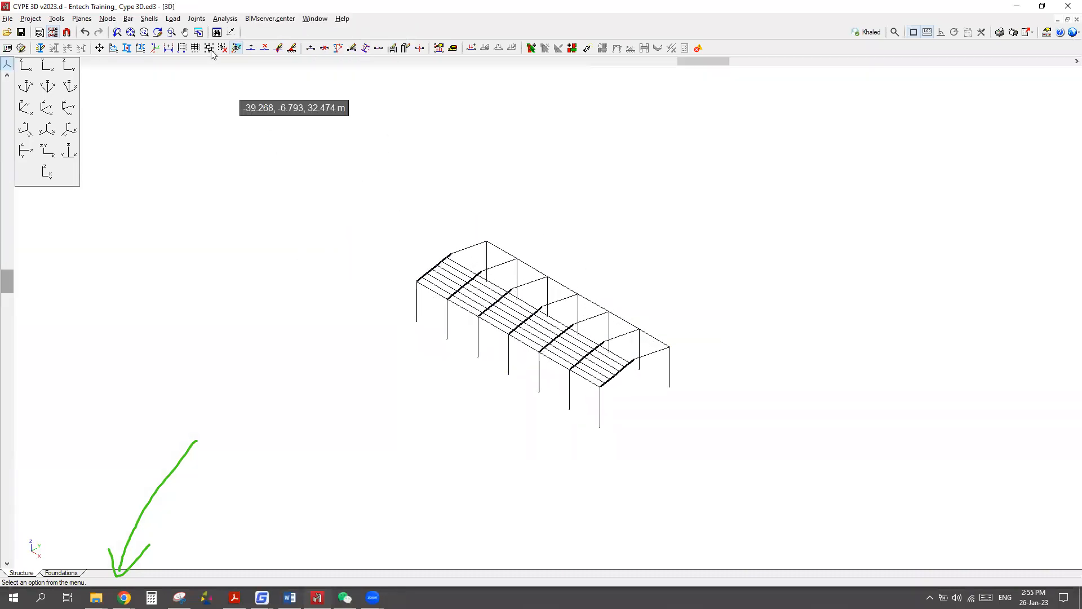
{"action": "left_click", "coordinate": [315, 18]}
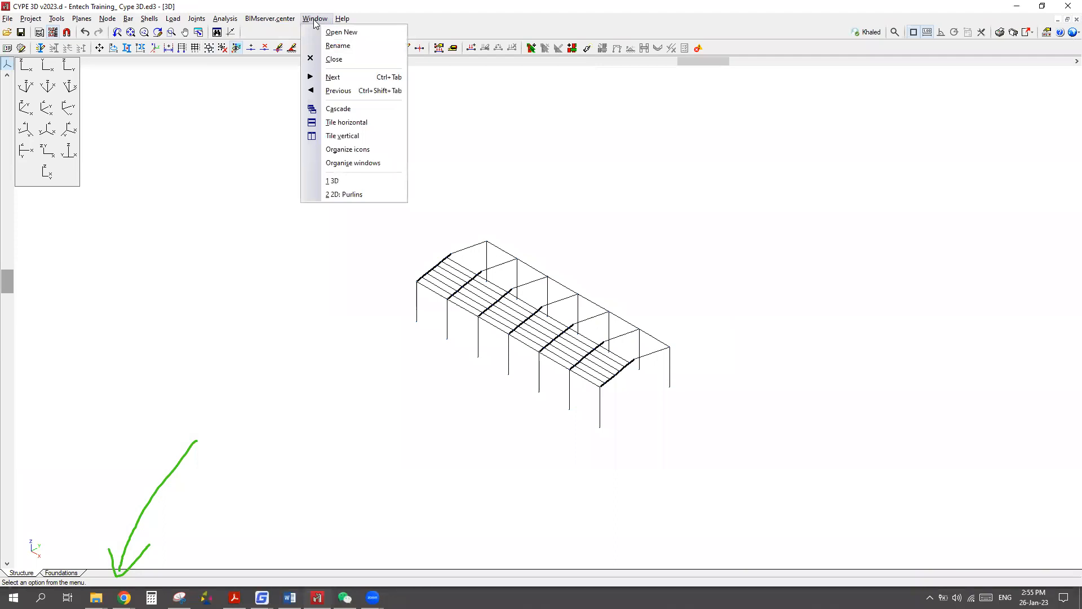
{"action": "left_click", "coordinate": [349, 195]}
{"action": "scroll", "coordinate": [334, 390], "scroll_direction": "up", "scroll_amount": 1}
{"action": "scroll", "coordinate": [327, 395], "scroll_direction": "down", "scroll_amount": 1}
{"action": "scroll", "coordinate": [468, 247], "scroll_direction": "down", "scroll_amount": 1}
{"action": "scroll", "coordinate": [418, 324], "scroll_direction": "up", "scroll_amount": 3}
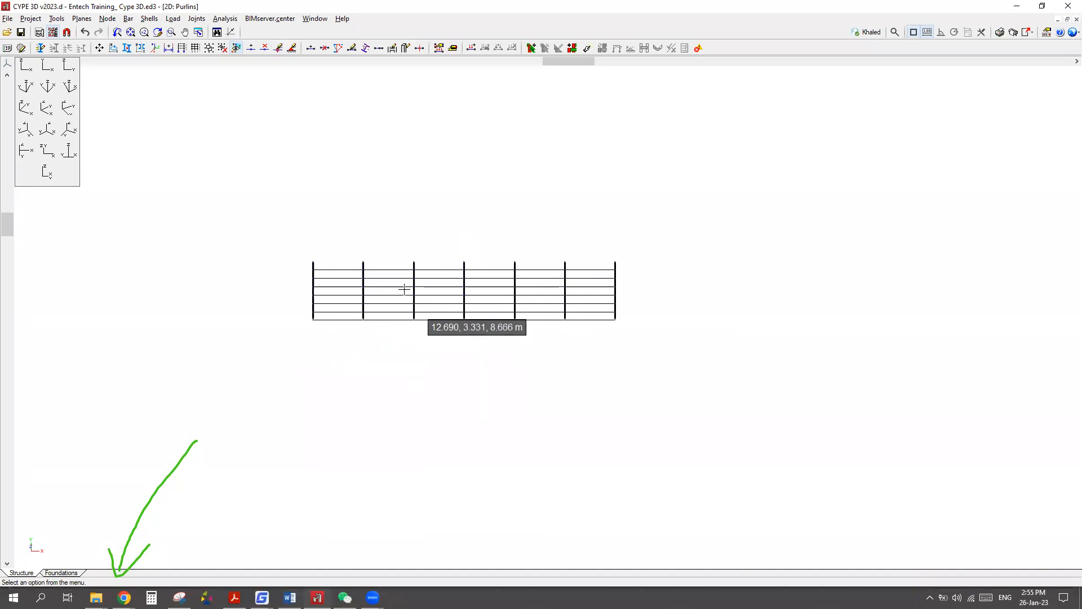
Return to the 3D window and open the rendered 3D view of the complete structure.
{"action": "left_click", "coordinate": [315, 19]}
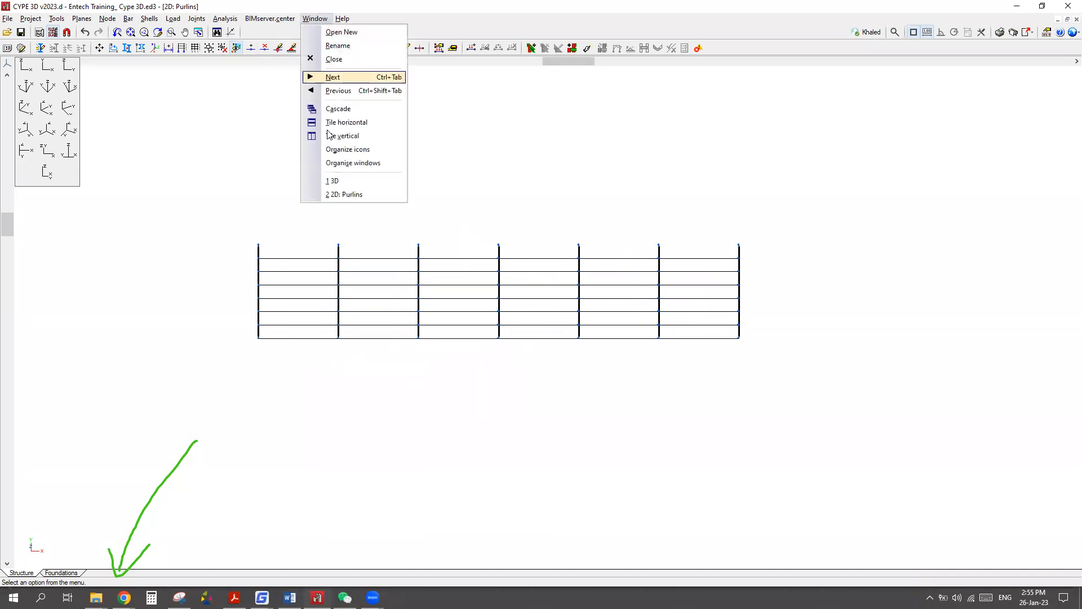
{"action": "left_click", "coordinate": [338, 183]}
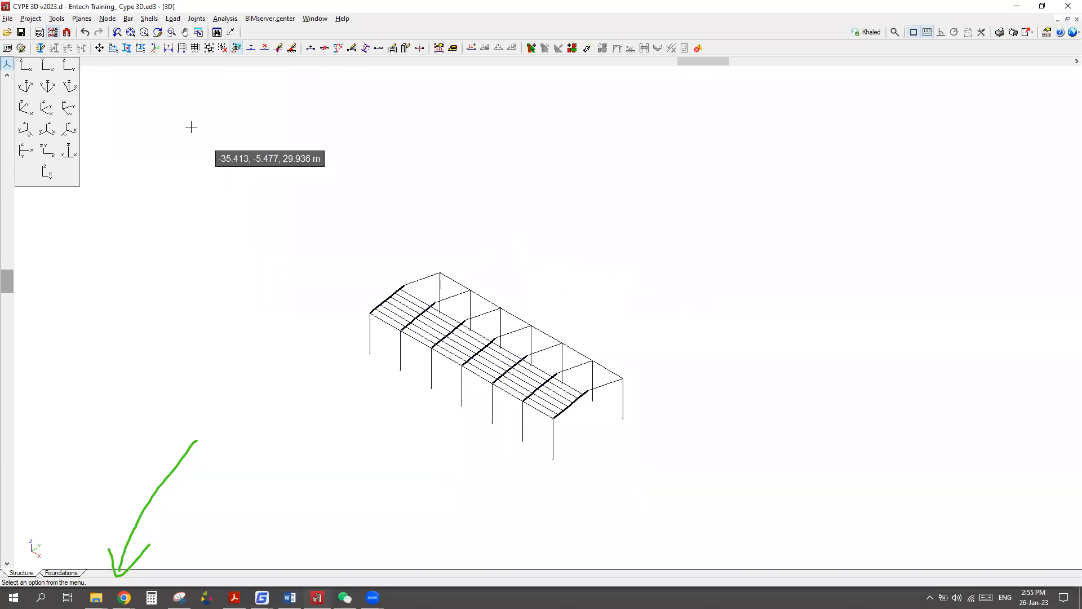
{"action": "scroll", "coordinate": [363, 372], "scroll_direction": "up", "scroll_amount": 1}
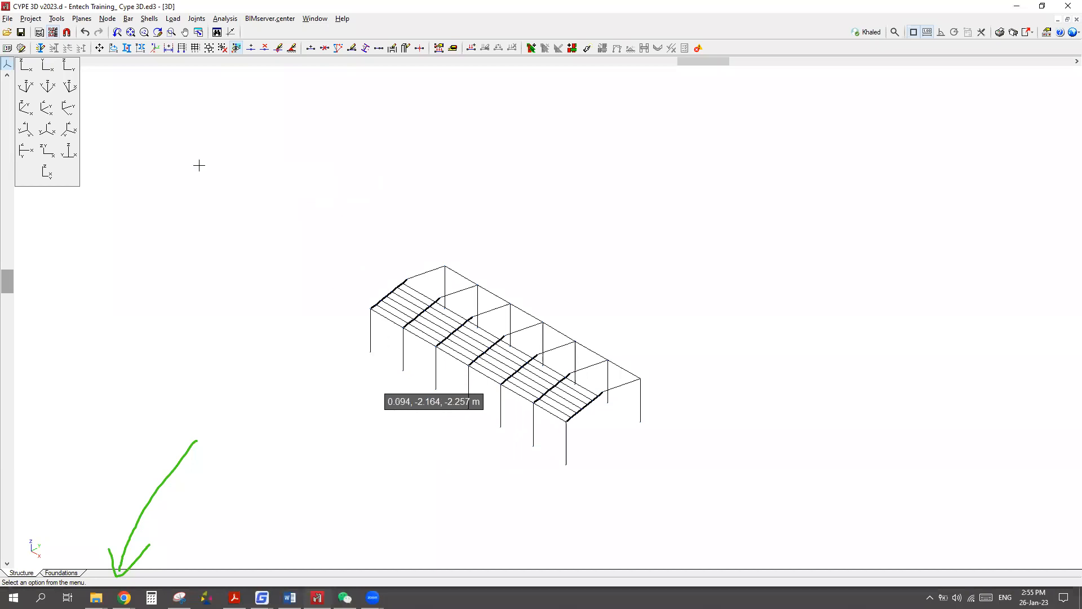
{"action": "left_click", "coordinate": [57, 19]}
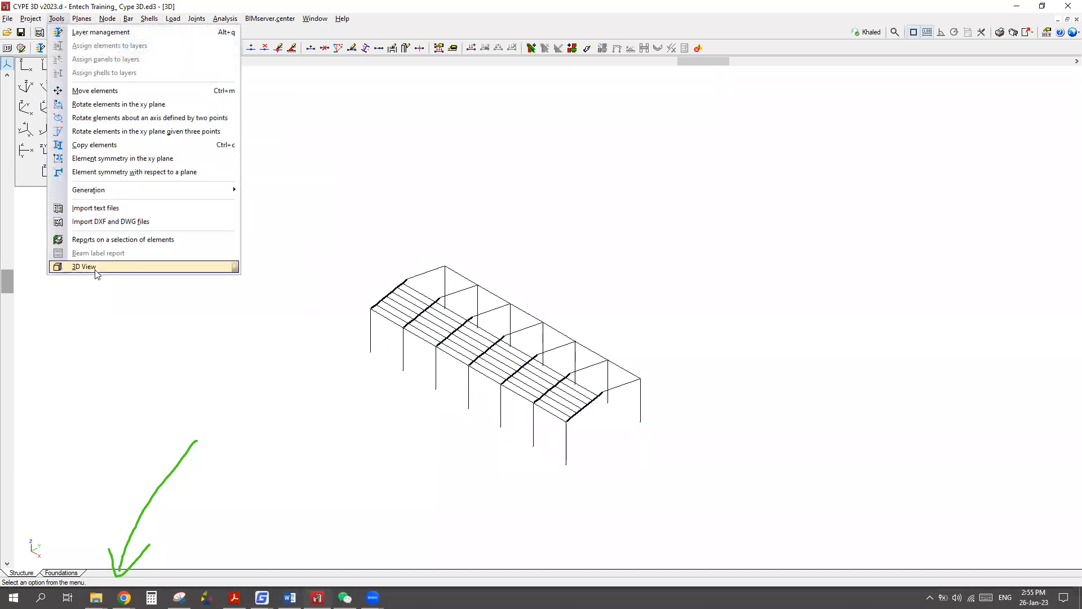
{"action": "mouse_move", "coordinate": [97, 268]}
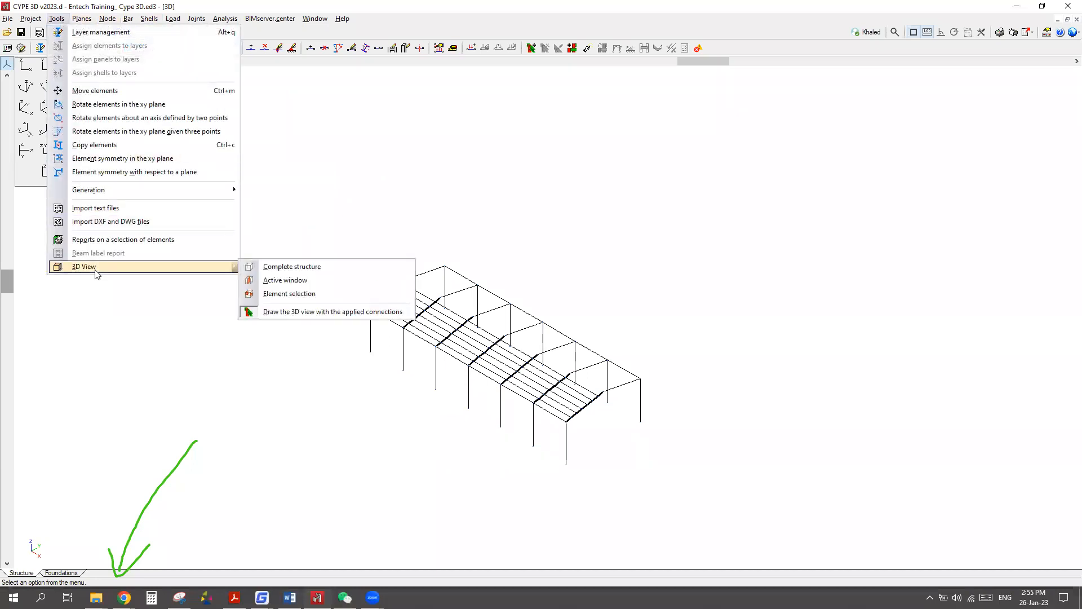
{"action": "left_click", "coordinate": [286, 268]}
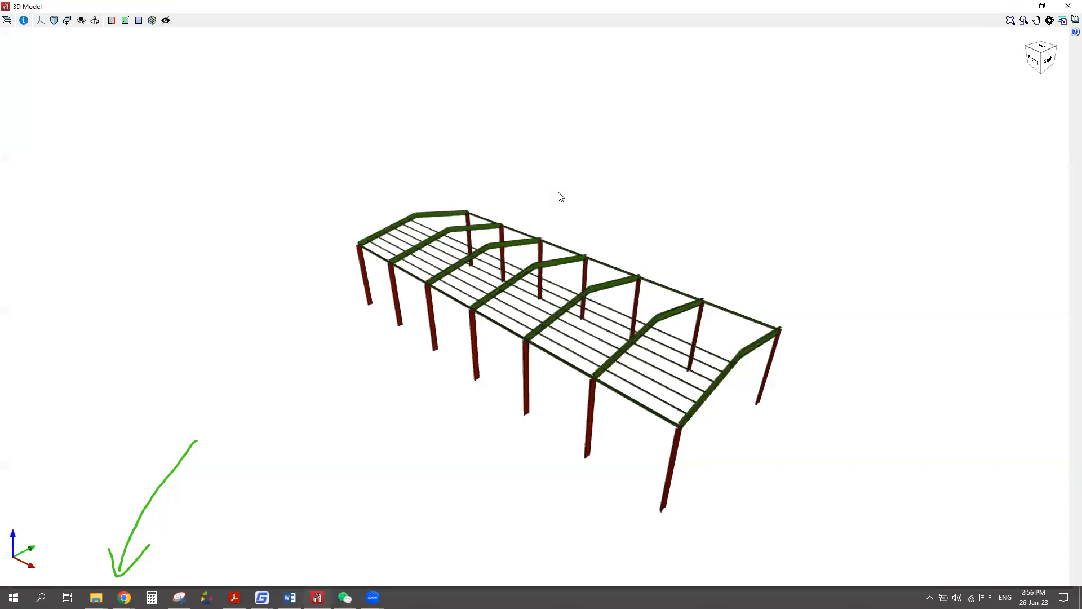
{"action": "scroll", "coordinate": [359, 243], "scroll_direction": "up", "scroll_amount": 5}
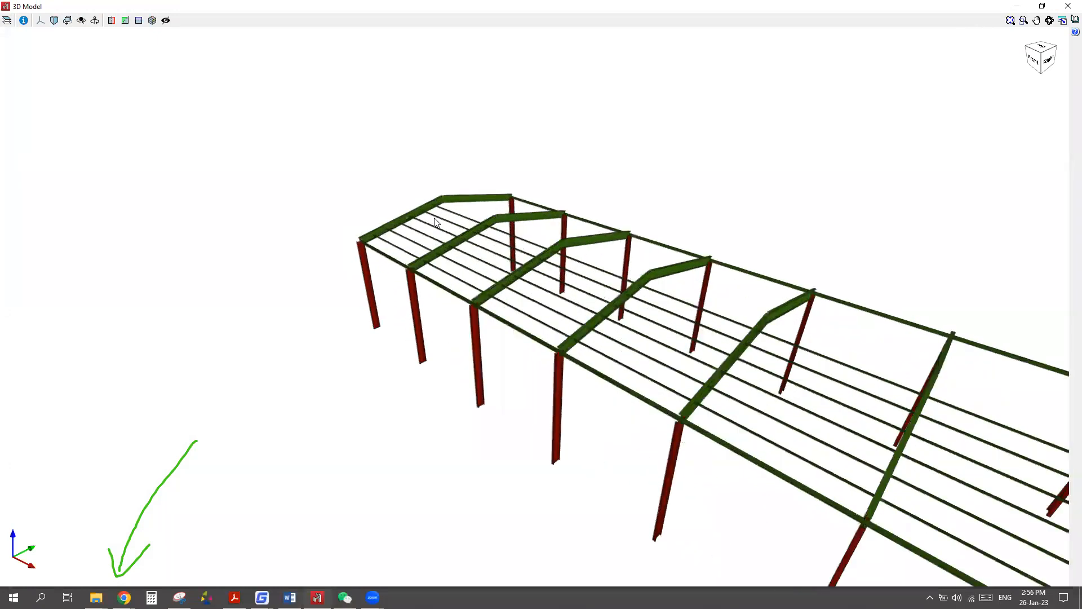
Show the rendered model's element and view options and set the background colour to the grey gradient.
{"action": "left_click", "coordinate": [6, 21]}
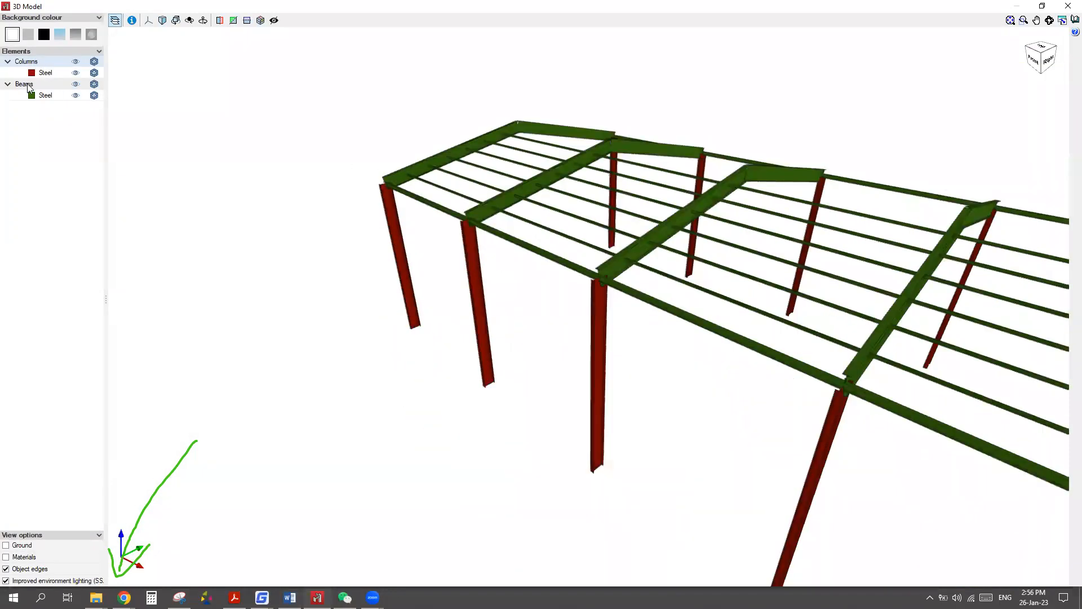
{"action": "left_click", "coordinate": [44, 35]}
{"action": "key", "text": "ctrl"}
{"action": "scroll", "coordinate": [497, 229], "scroll_direction": "down", "scroll_amount": 2}
{"action": "scroll", "coordinate": [234, 136], "scroll_direction": "up", "scroll_amount": 1}
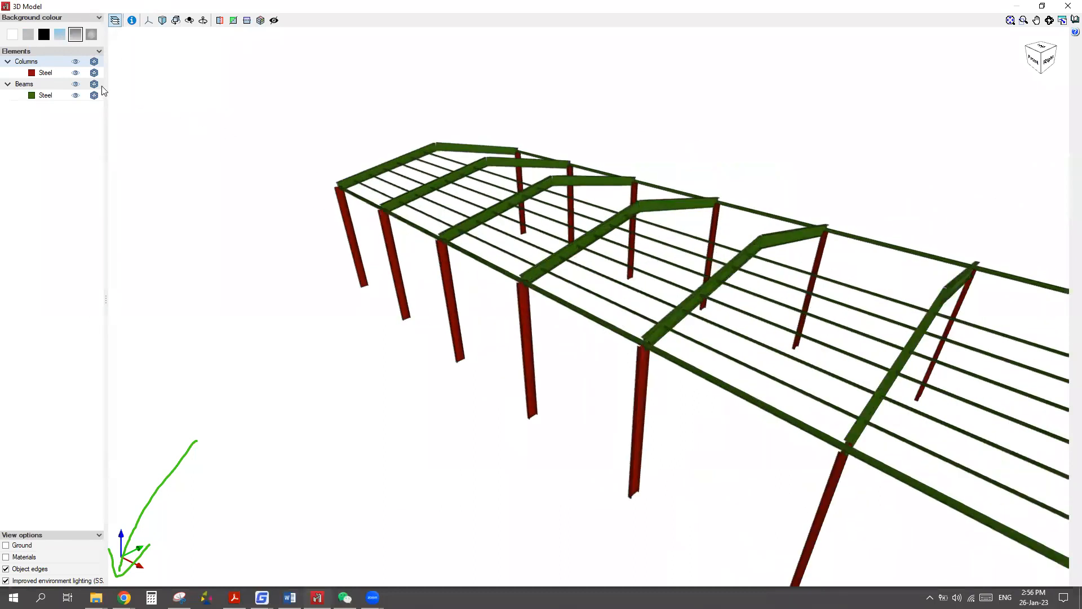
Toggle the visibility of the columns and of the beams off and on in the rendered model.
{"action": "left_click", "coordinate": [75, 62]}
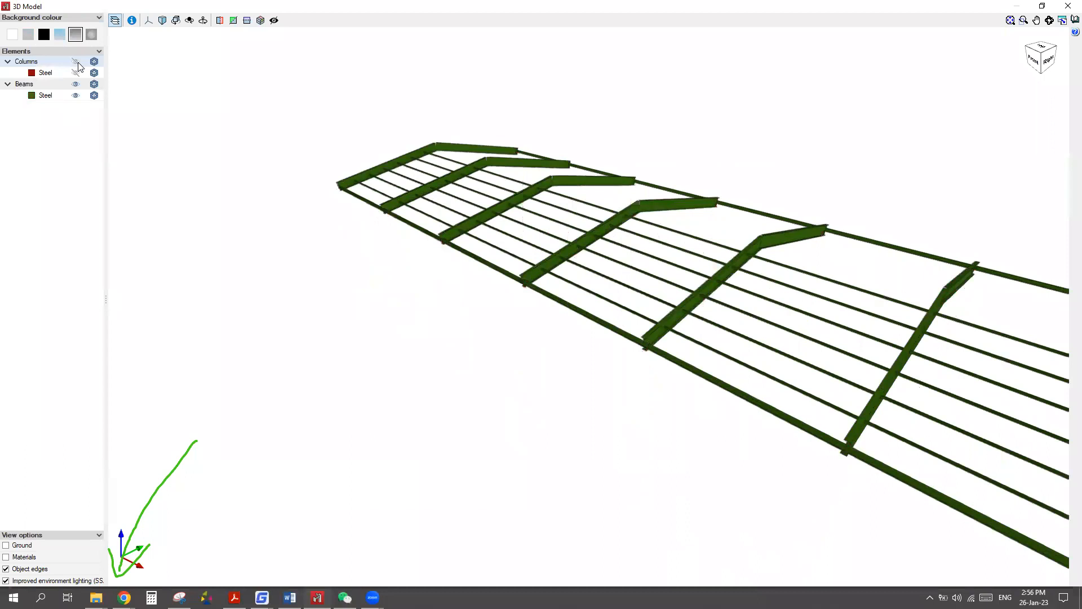
{"action": "left_click", "coordinate": [76, 61]}
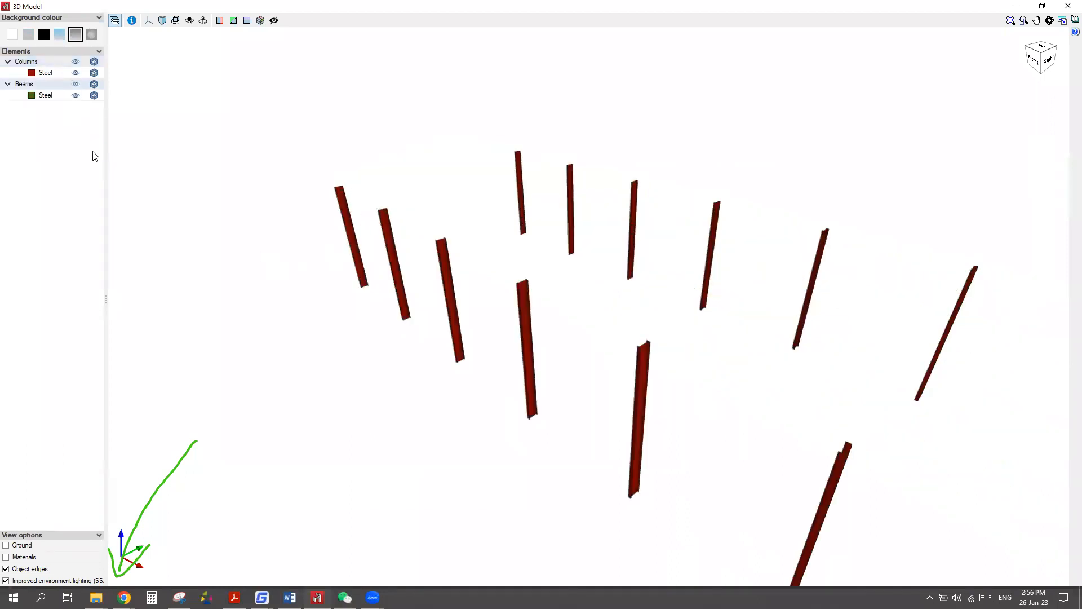
{"action": "scroll", "coordinate": [420, 176], "scroll_direction": "up", "scroll_amount": 7}
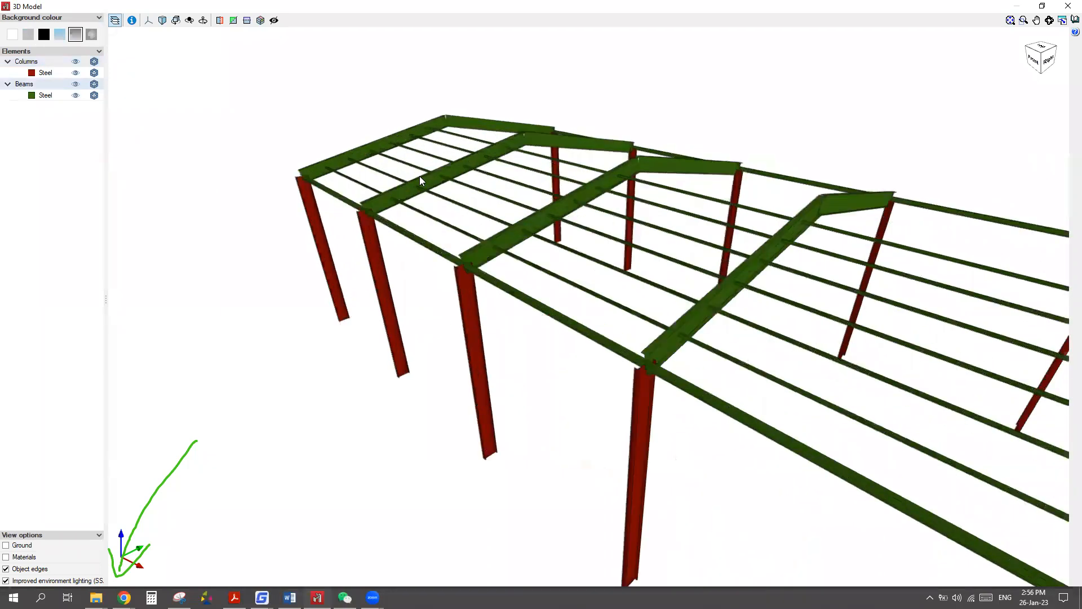
Examine the eaves joint with columns and beams displayed as transparent and as wireframe, and restore the solid display.
{"action": "left_click", "coordinate": [94, 61]}
{"action": "left_click", "coordinate": [94, 84]}
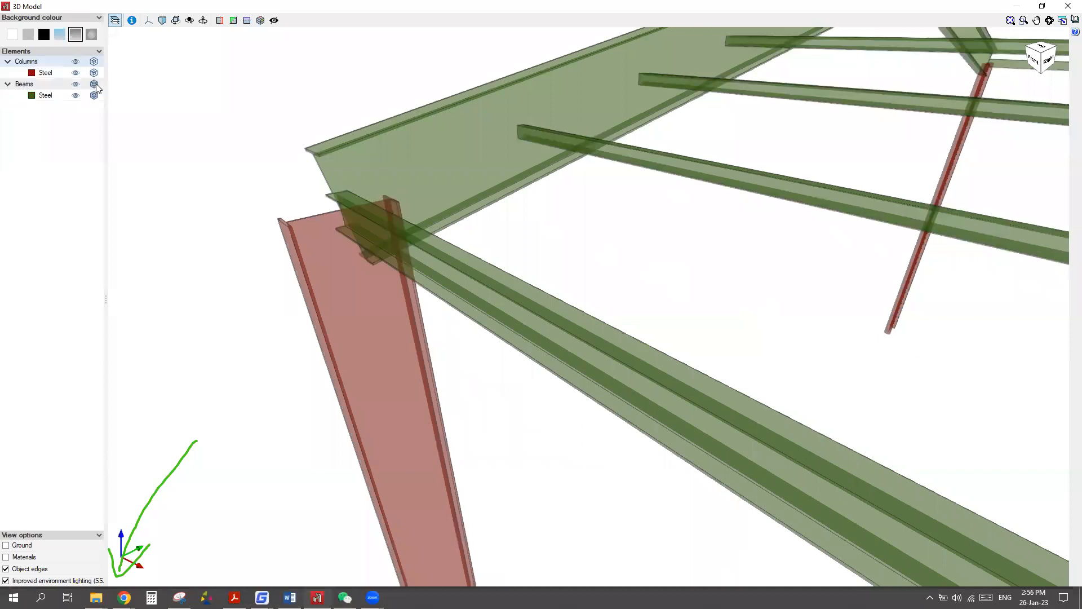
{"action": "left_click", "coordinate": [94, 61]}
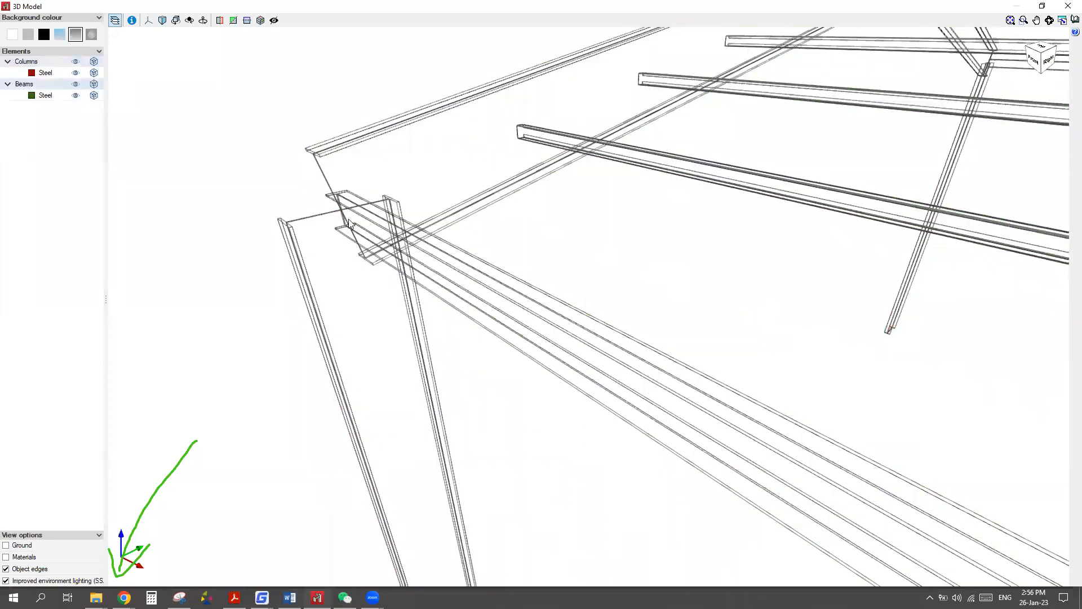
{"action": "scroll", "coordinate": [347, 219], "scroll_direction": "up", "scroll_amount": 2}
{"action": "scroll", "coordinate": [530, 228], "scroll_direction": "down", "scroll_amount": 1}
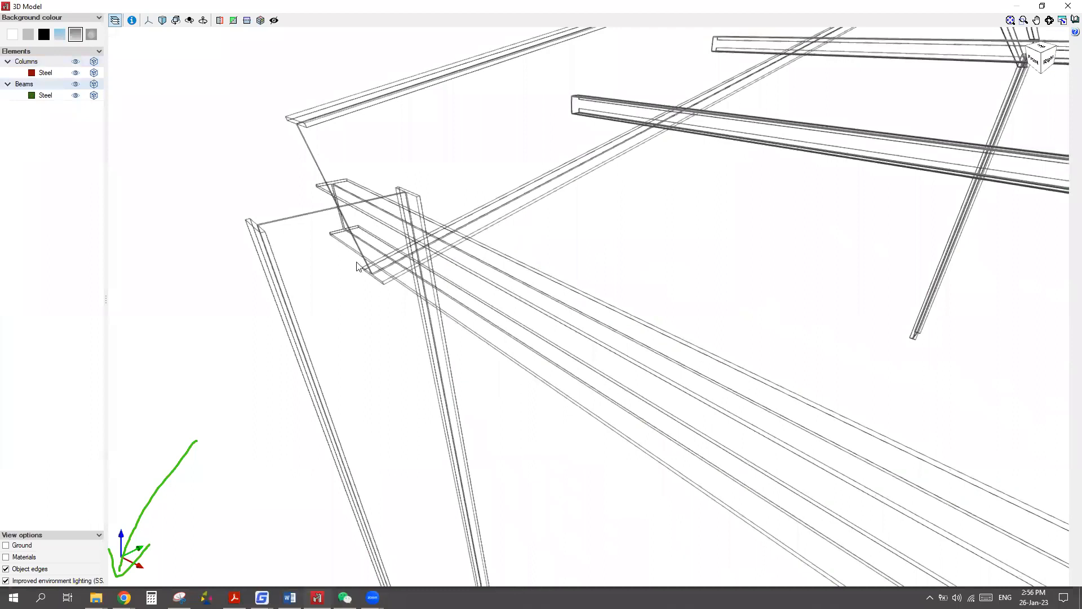
{"action": "scroll", "coordinate": [356, 265], "scroll_direction": "down", "scroll_amount": 4}
{"action": "scroll", "coordinate": [345, 236], "scroll_direction": "up", "scroll_amount": 1}
{"action": "scroll", "coordinate": [403, 260], "scroll_direction": "up", "scroll_amount": 1}
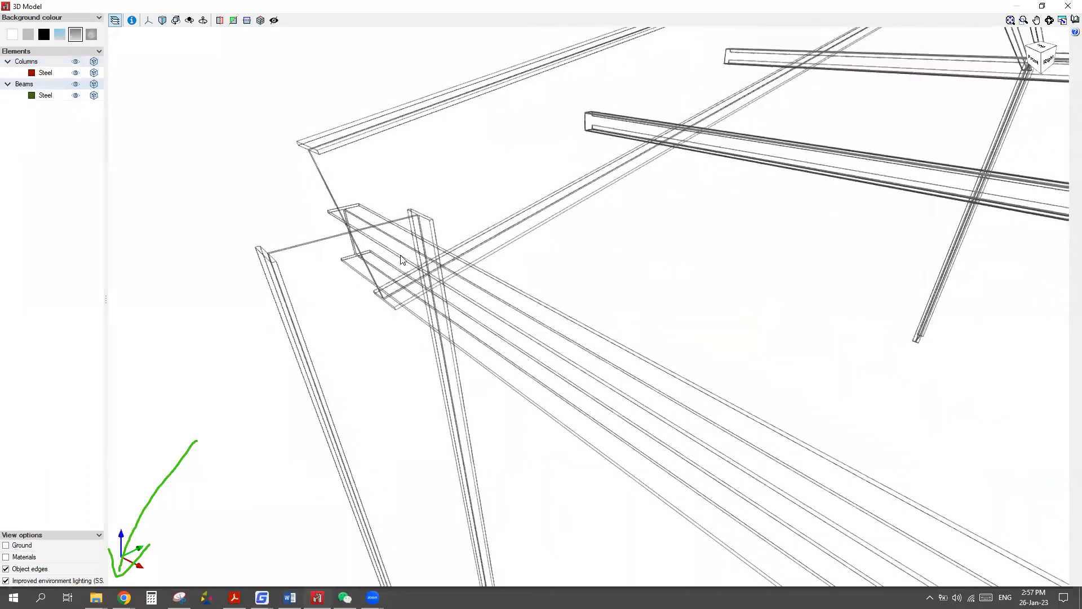
{"action": "left_click", "coordinate": [94, 62]}
{"action": "left_click", "coordinate": [94, 84]}
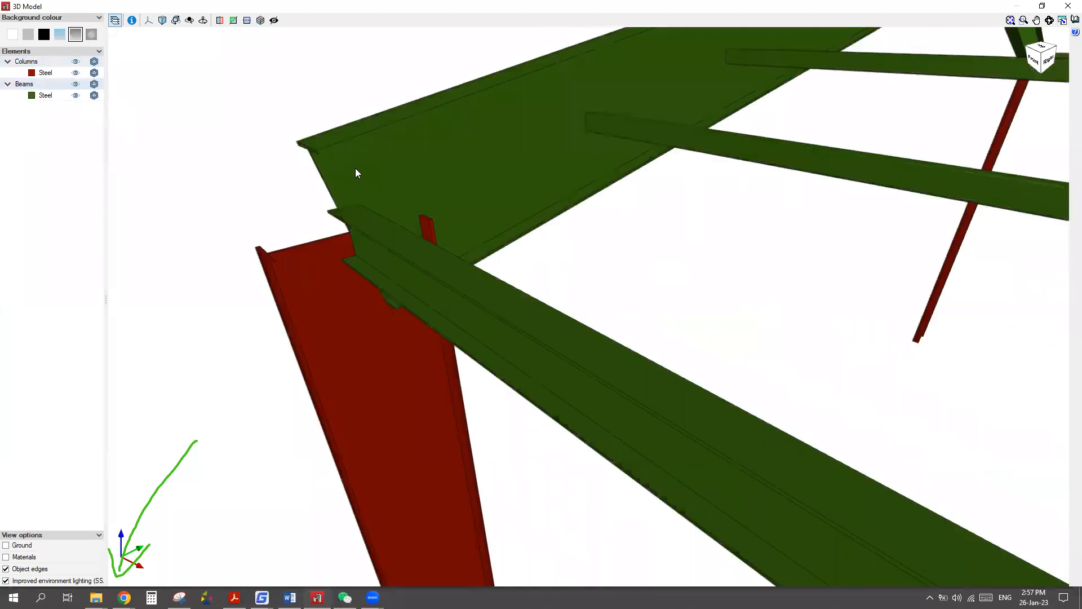
Inspect the properties of the front column of the end frame in the rendered model.
{"action": "left_click", "coordinate": [133, 21]}
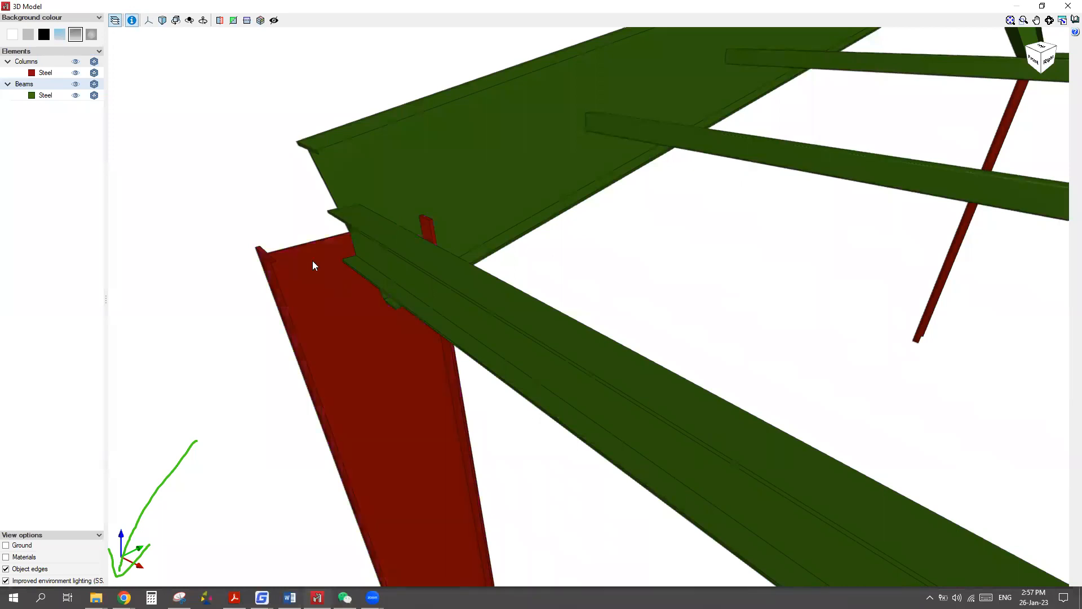
{"action": "scroll", "coordinate": [313, 260], "scroll_direction": "down", "scroll_amount": 3}
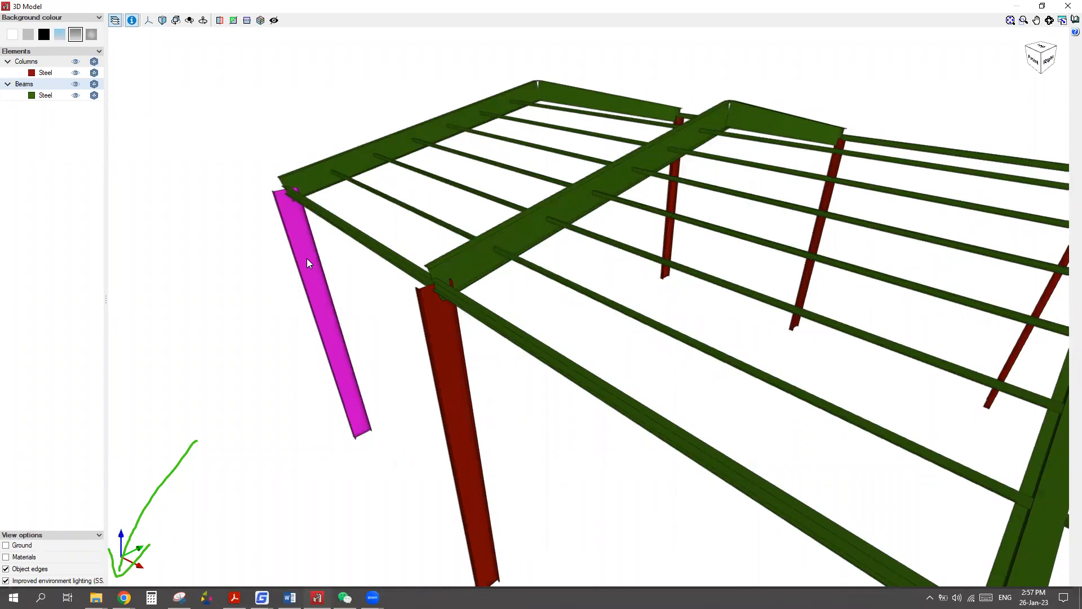
{"action": "left_click", "coordinate": [308, 260]}
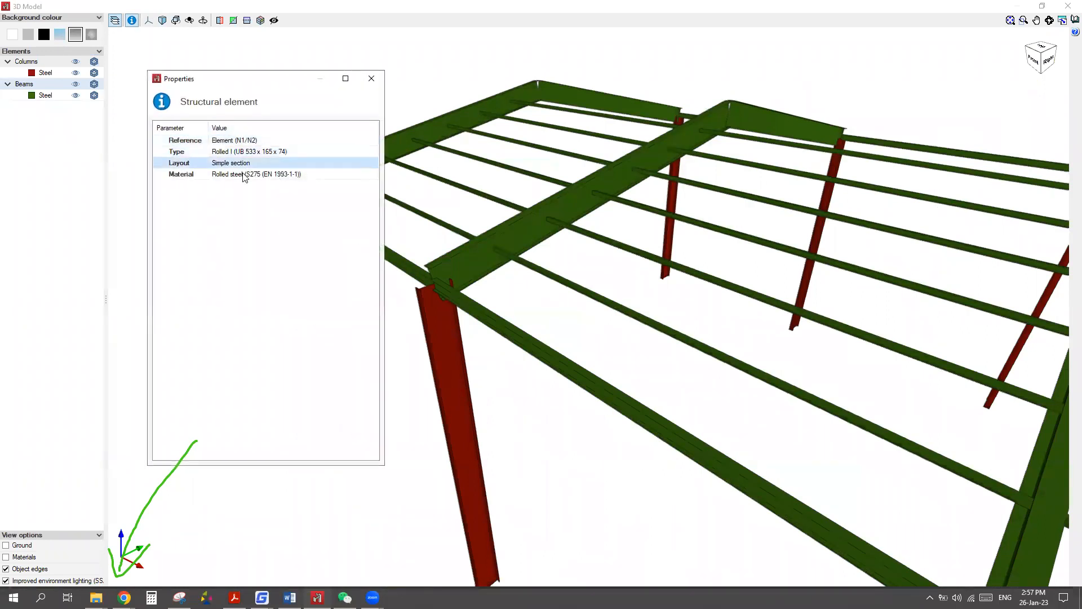
{"action": "left_click", "coordinate": [372, 80]}
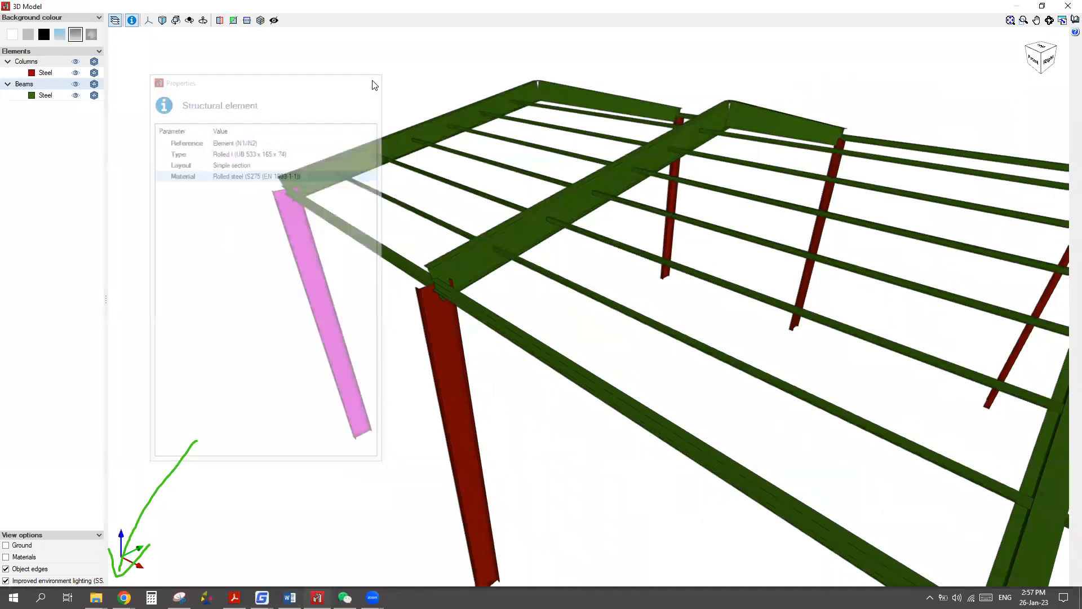
Inspect the section type and material of a purlin in the end bay, and leave the information query.
{"action": "left_click", "coordinate": [444, 181]}
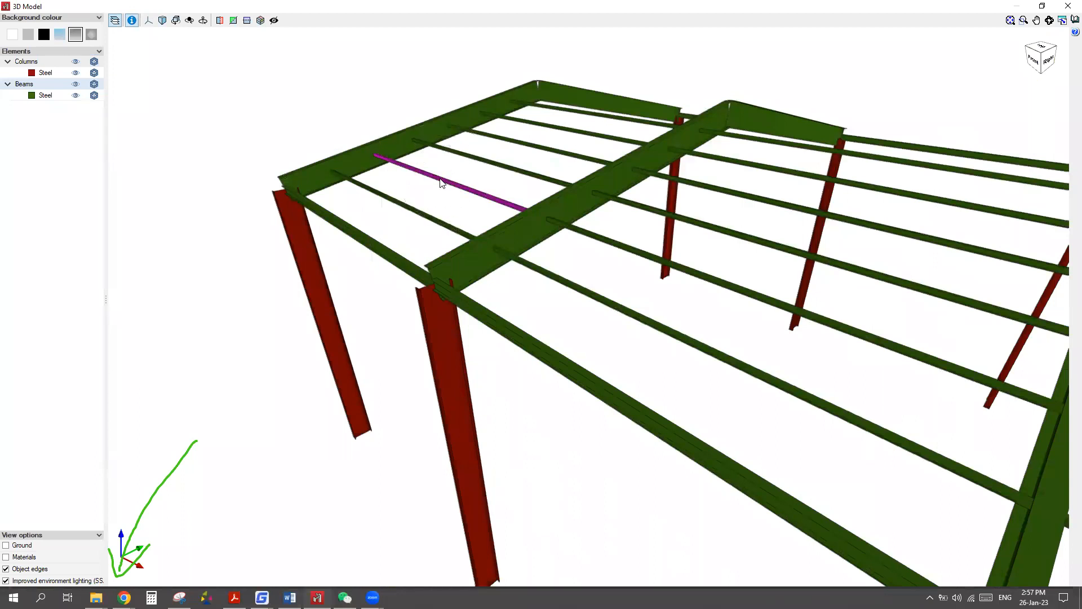
{"action": "left_click", "coordinate": [440, 182]}
{"action": "left_click", "coordinate": [242, 163]}
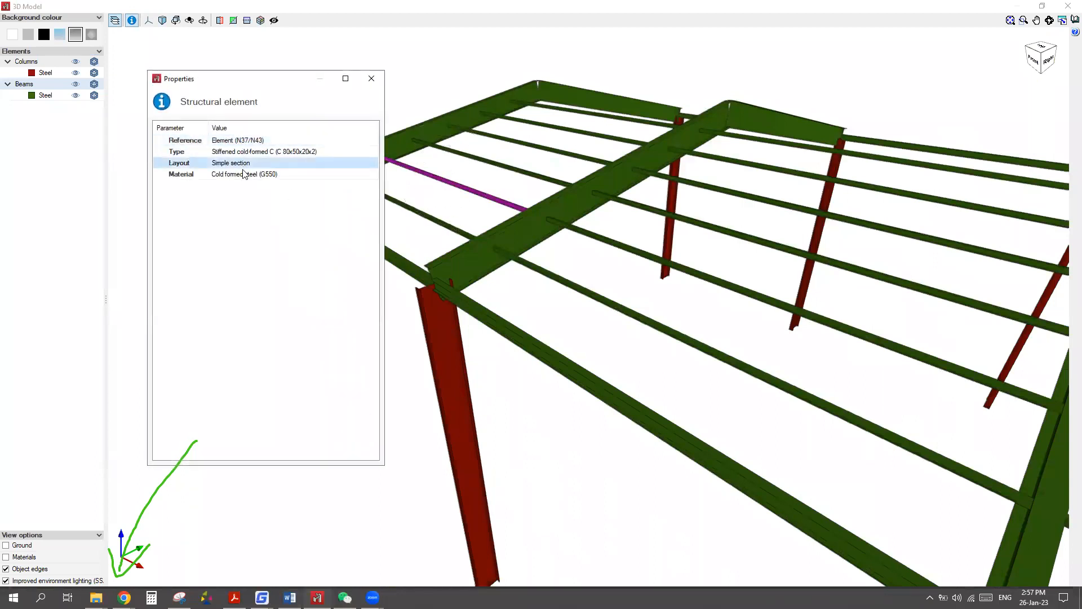
{"action": "left_click", "coordinate": [247, 174]}
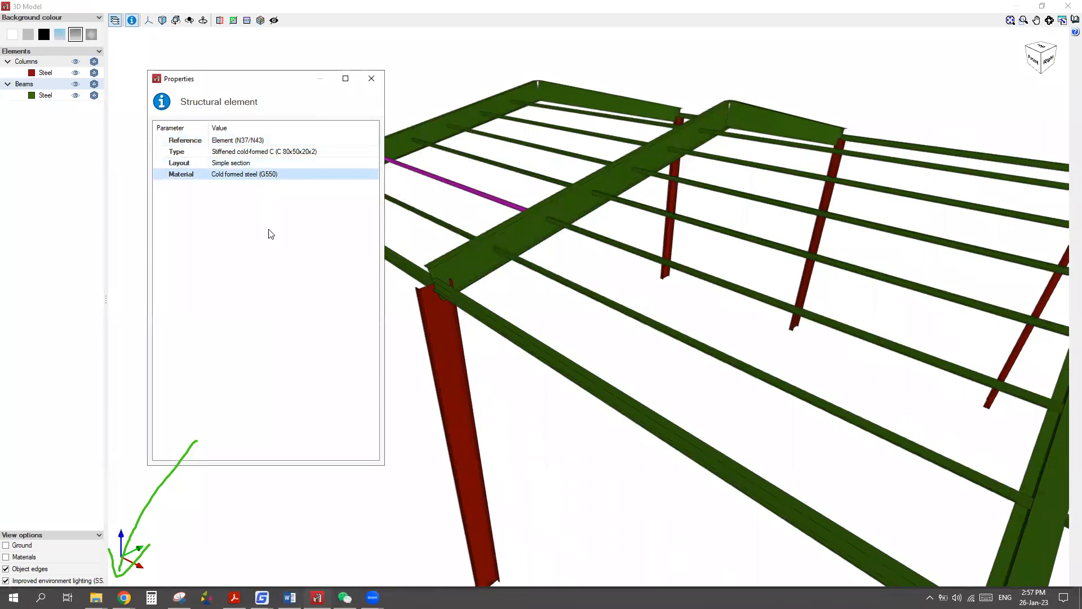
{"action": "left_click", "coordinate": [372, 78]}
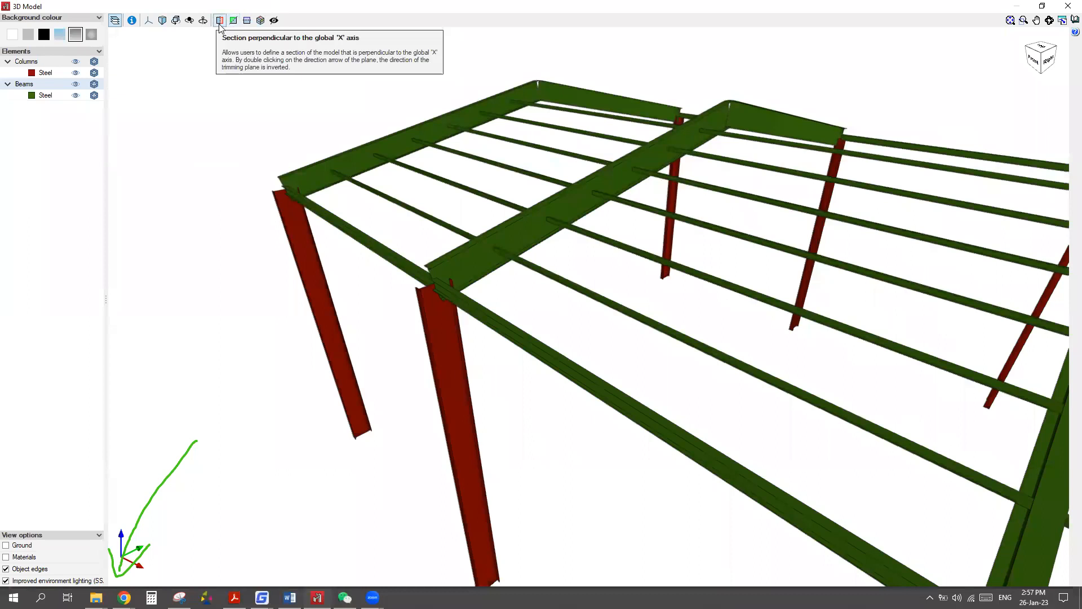
Cut the model with a section perpendicular to the global X axis and move the plane along the building.
{"action": "scroll", "coordinate": [265, 189], "scroll_direction": "down", "scroll_amount": 3}
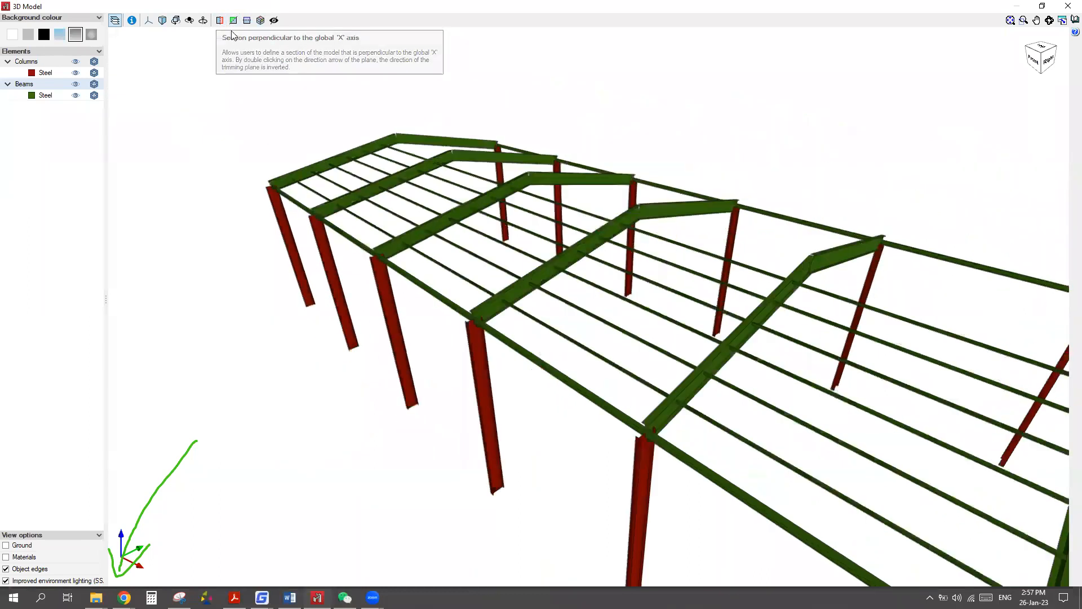
{"action": "left_click", "coordinate": [219, 22]}
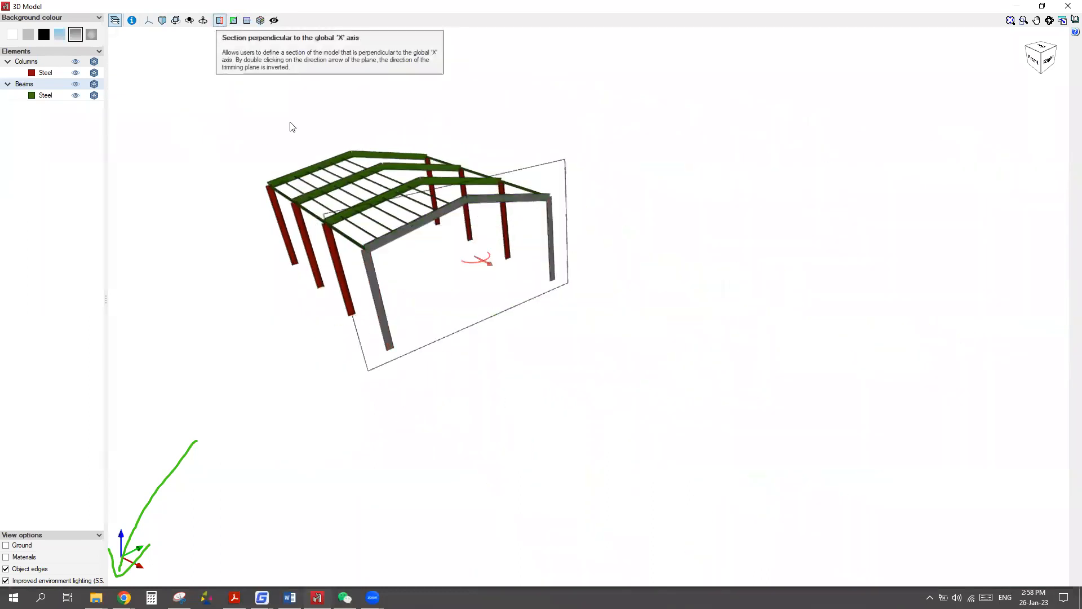
{"action": "left_click_drag", "start_coordinate": [490, 269], "coordinate": [718, 396]}
{"action": "left_click_drag", "start_coordinate": [453, 241], "coordinate": [974, 487]}
Cut the model perpendicular to the global Y axis, invert the trimming direction, and move the plane across the building.
{"action": "left_click", "coordinate": [234, 20]}
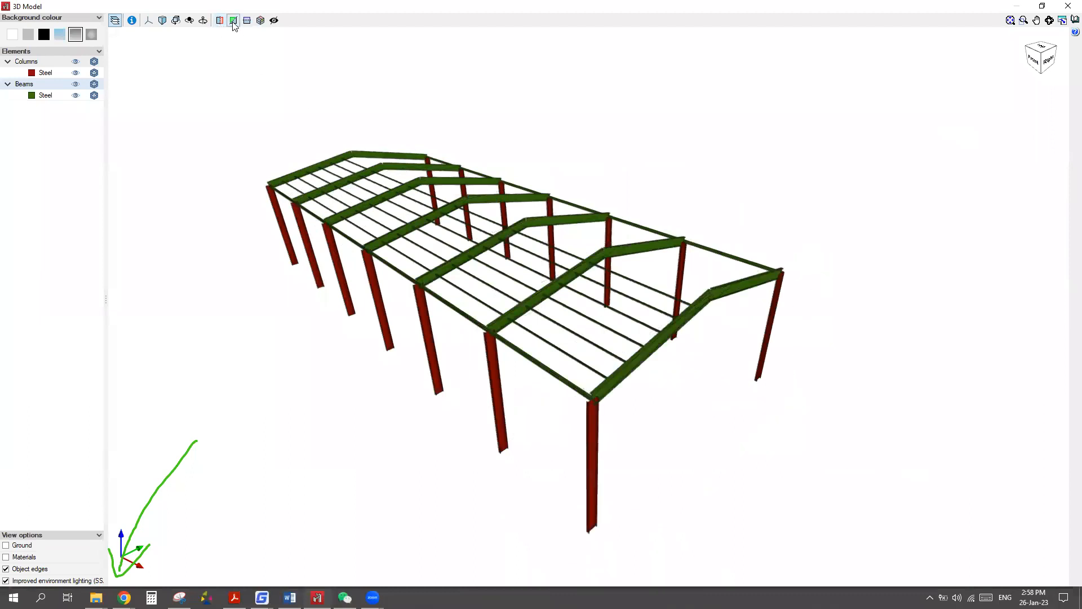
{"action": "left_click_drag", "start_coordinate": [525, 246], "coordinate": [642, 204]}
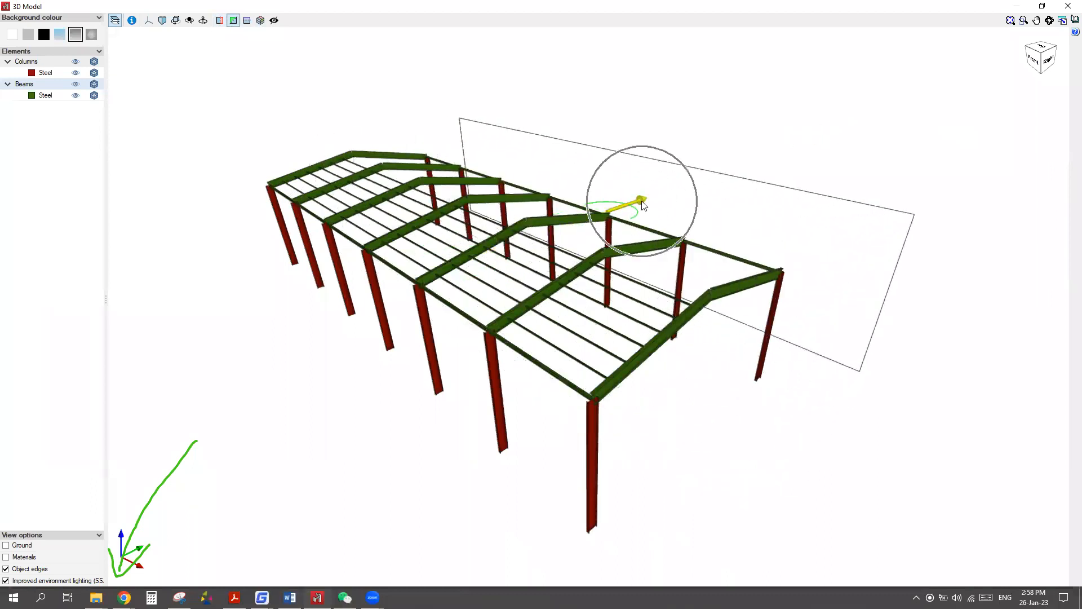
{"action": "key", "text": "ctrl"}
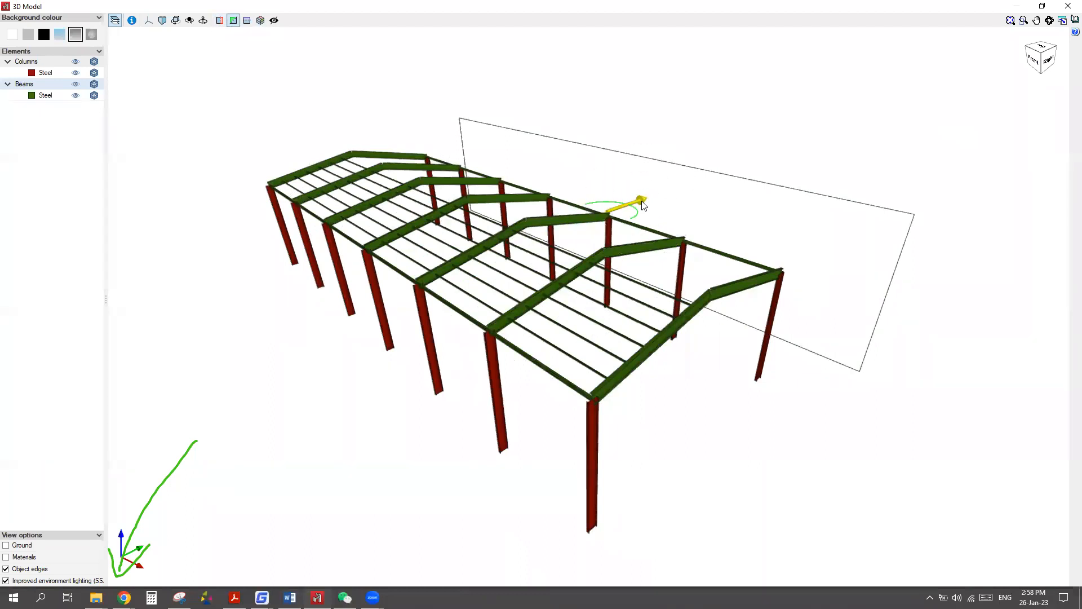
{"action": "left_click", "coordinate": [642, 203]}
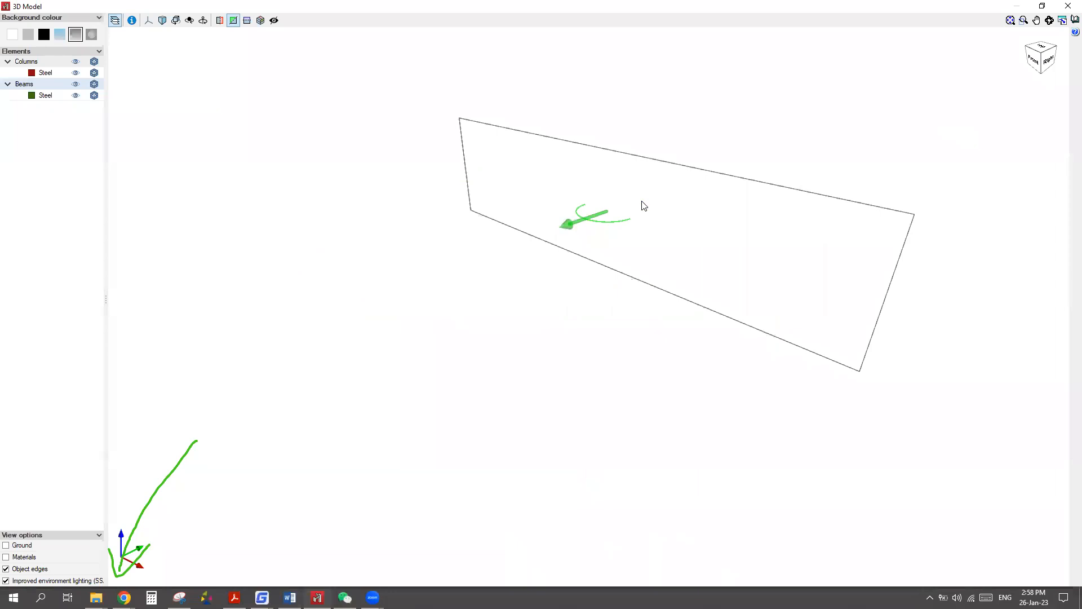
{"action": "left_click_drag", "start_coordinate": [568, 224], "coordinate": [41, 451]}
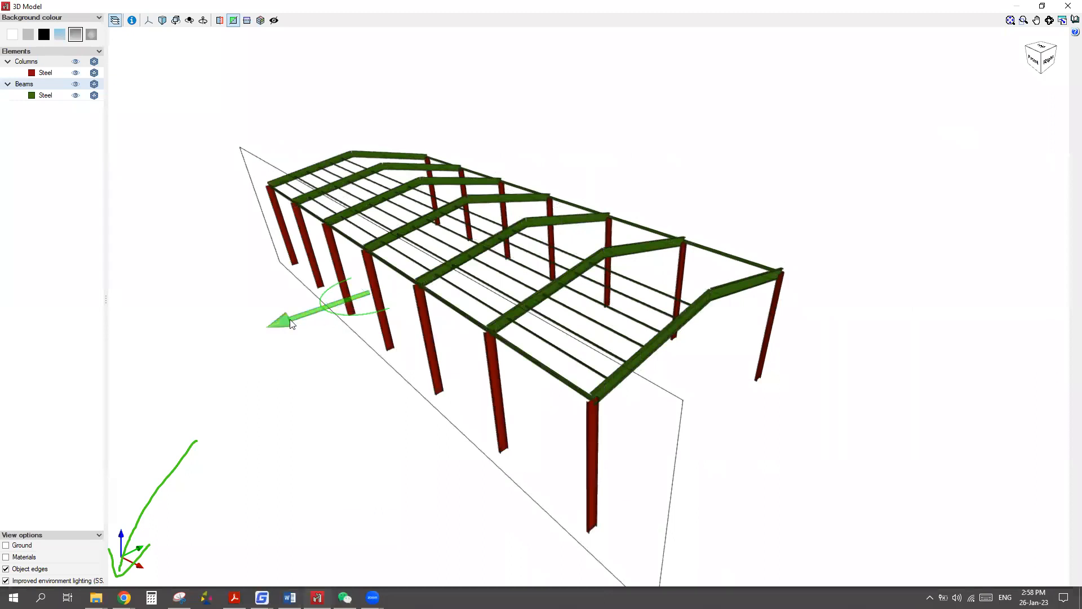
Move the section plane perpendicular to the global Y axis outward past the building's side, and remove the section.
{"action": "left_click_drag", "start_coordinate": [322, 308], "coordinate": [272, 355]}
{"action": "left_click", "coordinate": [233, 21]}
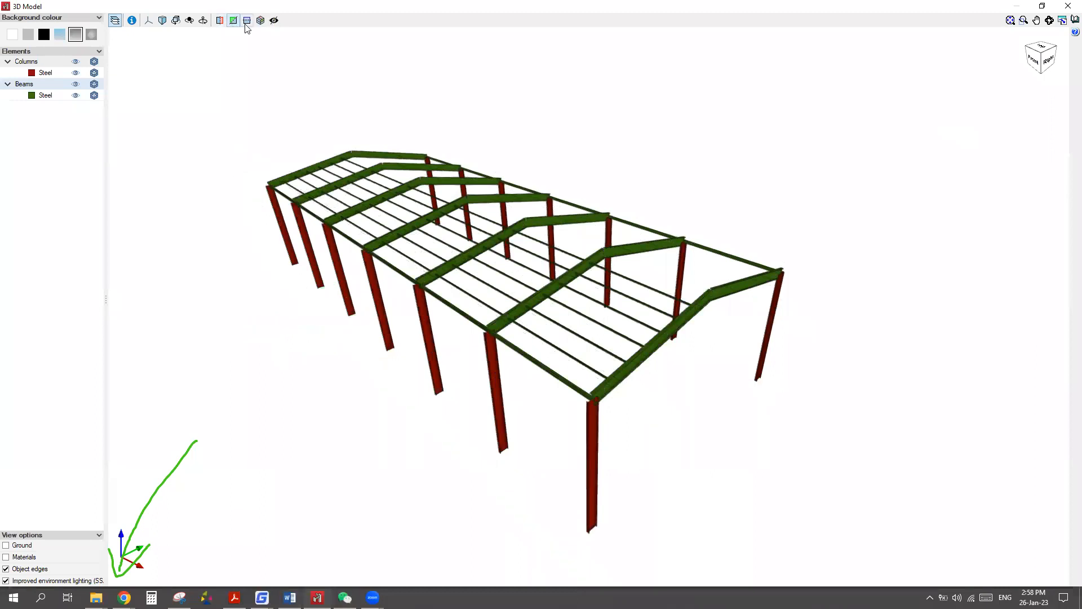
Cut the model perpendicular to the global Z axis, raise the plane above the roof, and remove the section.
{"action": "left_click", "coordinate": [247, 21]}
{"action": "mouse_move", "coordinate": [471, 197]}
{"action": "middle_mouse_down"}
{"action": "mouse_move", "coordinate": [457, 78]}
{"action": "mouse_move", "coordinate": [476, 225]}
{"action": "mouse_move", "coordinate": [454, 184]}
{"action": "middle_mouse_up"}
{"action": "left_click_drag", "start_coordinate": [454, 184], "coordinate": [423, 51]}
{"action": "left_click", "coordinate": [246, 20]}
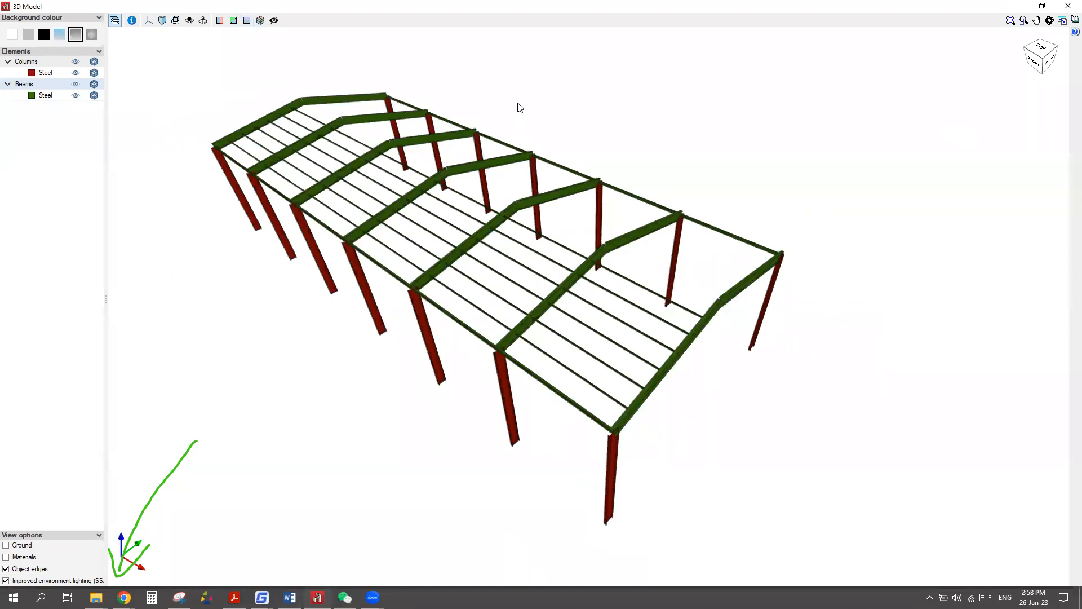
{"action": "mouse_move", "coordinate": [13, 510]}
{"action": "left_mouse_down"}
{"action": "mouse_move", "coordinate": [23, 580]}
{"action": "mouse_move", "coordinate": [8, 495]}
{"action": "left_mouse_up"}
{"action": "mouse_move", "coordinate": [71, 540]}
{"action": "left_mouse_down"}
{"action": "mouse_move", "coordinate": [12, 485]}
{"action": "mouse_move", "coordinate": [12, 598]}
{"action": "mouse_move", "coordinate": [62, 573]}
{"action": "left_mouse_up"}
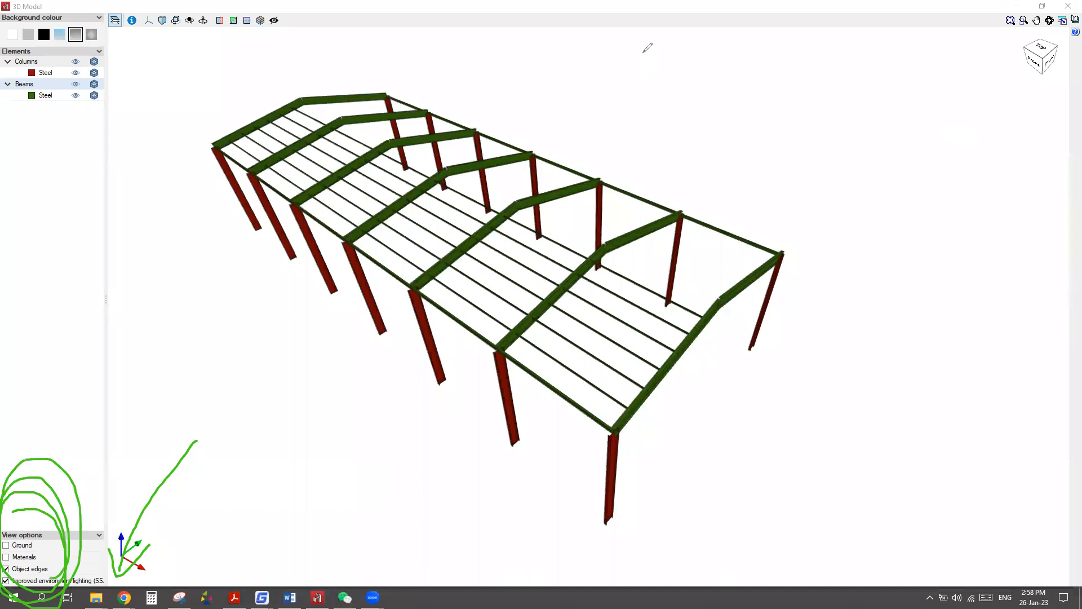
{"action": "key", "text": "Escape"}
Show the ground in the rendered model and view the building from a lower angle.
{"action": "left_click", "coordinate": [6, 545]}
{"action": "scroll", "coordinate": [553, 399], "scroll_direction": "down", "scroll_amount": 5}
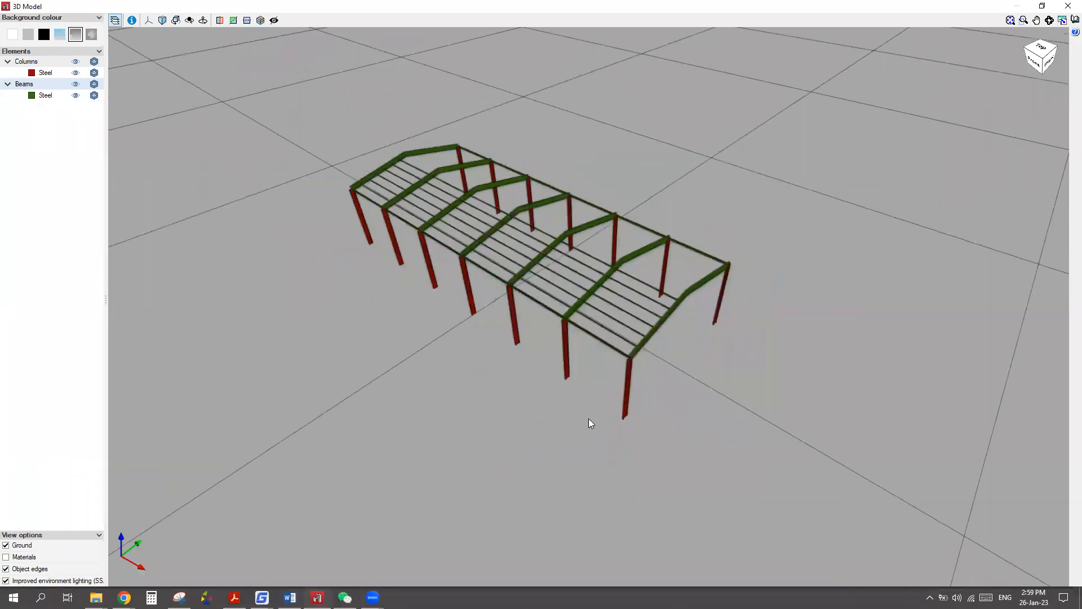
{"action": "mouse_move", "coordinate": [550, 398]}
{"action": "left_mouse_down"}
{"action": "mouse_move", "coordinate": [534, 353]}
{"action": "mouse_move", "coordinate": [611, 380]}
{"action": "mouse_move", "coordinate": [575, 394]}
{"action": "left_mouse_up"}
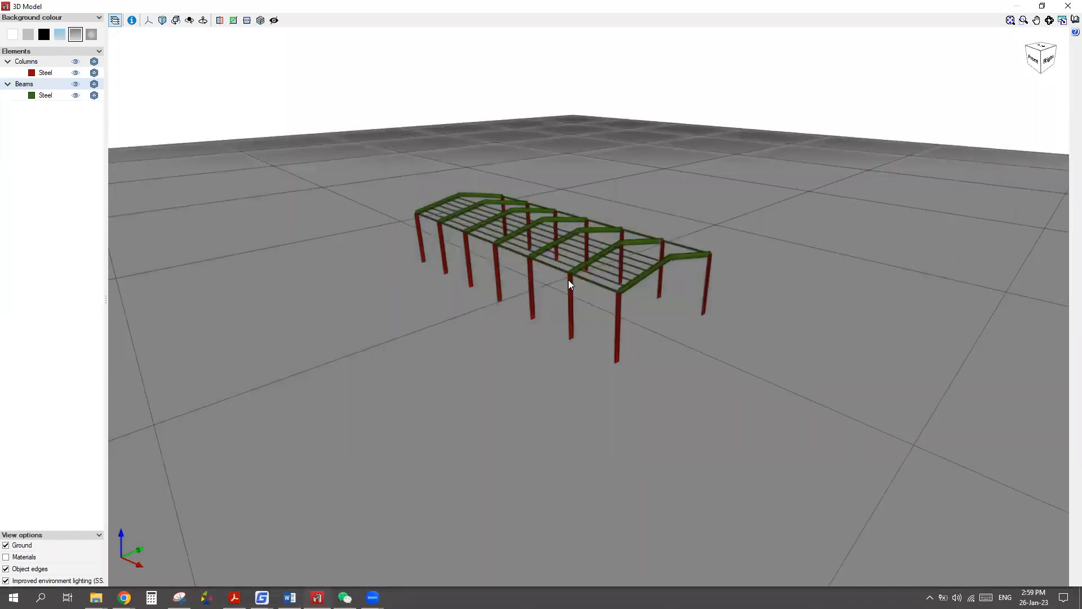
Examine the frames with material rendering on, and switch back to the element colours.
{"action": "scroll", "coordinate": [568, 279], "scroll_direction": "up", "scroll_amount": 5}
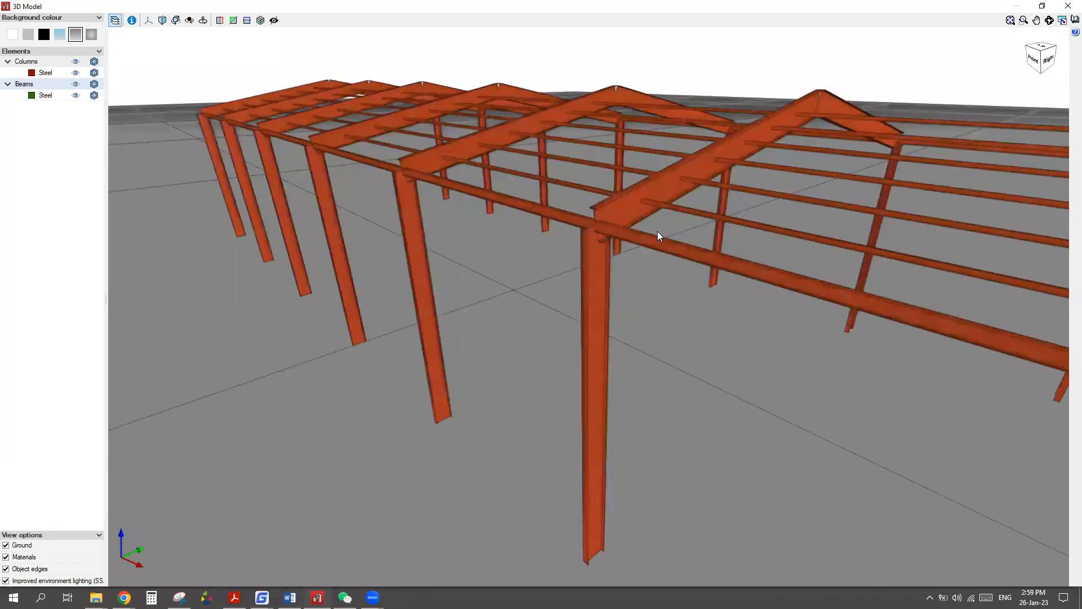
{"action": "scroll", "coordinate": [595, 233], "scroll_direction": "up", "scroll_amount": 2}
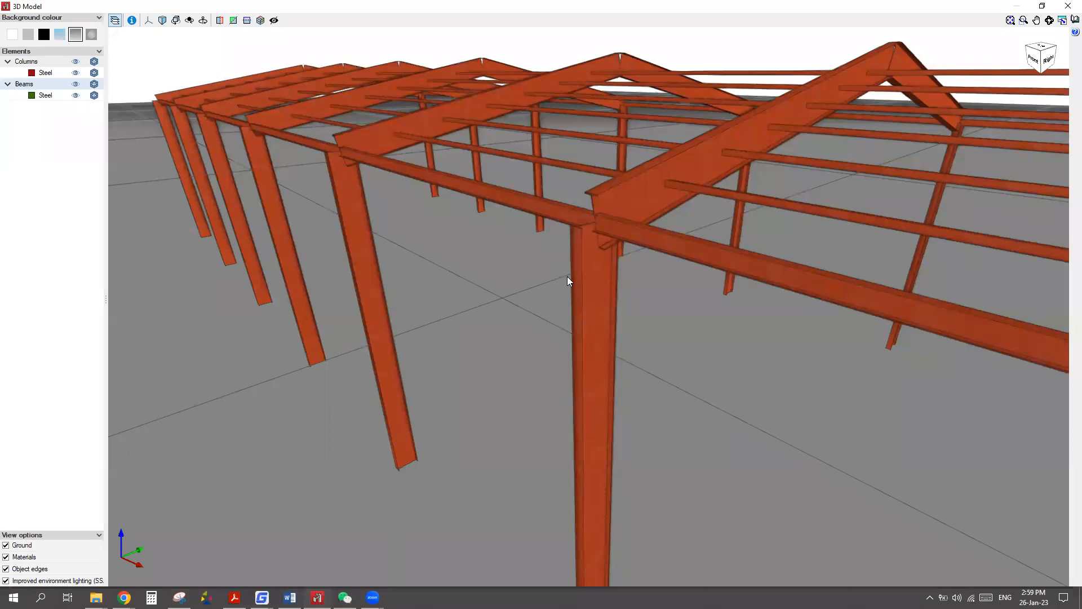
{"action": "left_click", "coordinate": [6, 556]}
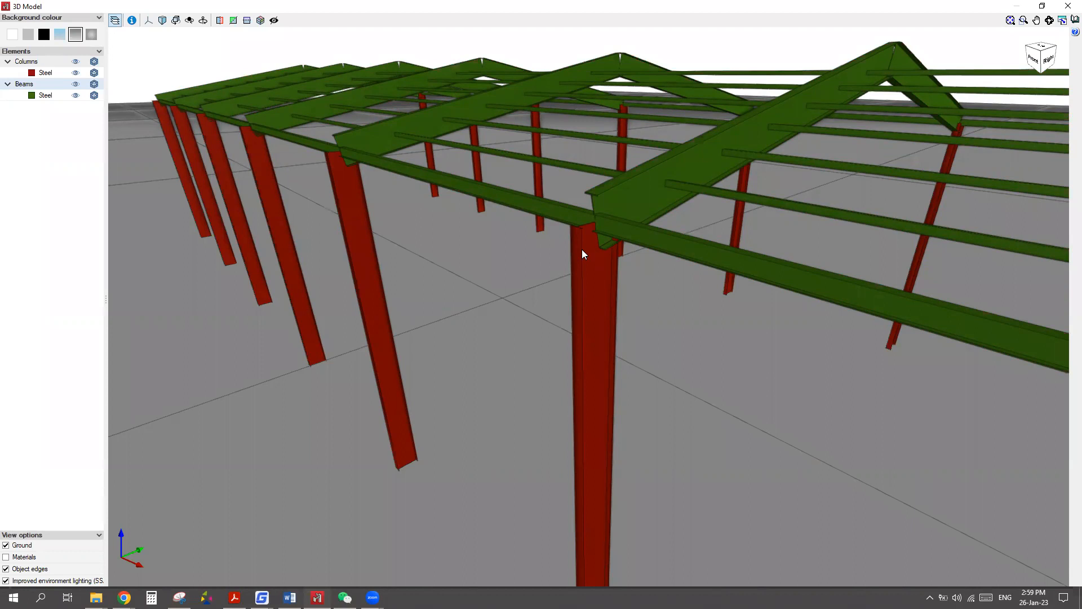
Hide the ground and examine the eave connection between column, rafter and eave beam at the far end frame.
{"action": "scroll", "coordinate": [530, 202], "scroll_direction": "down", "scroll_amount": 1}
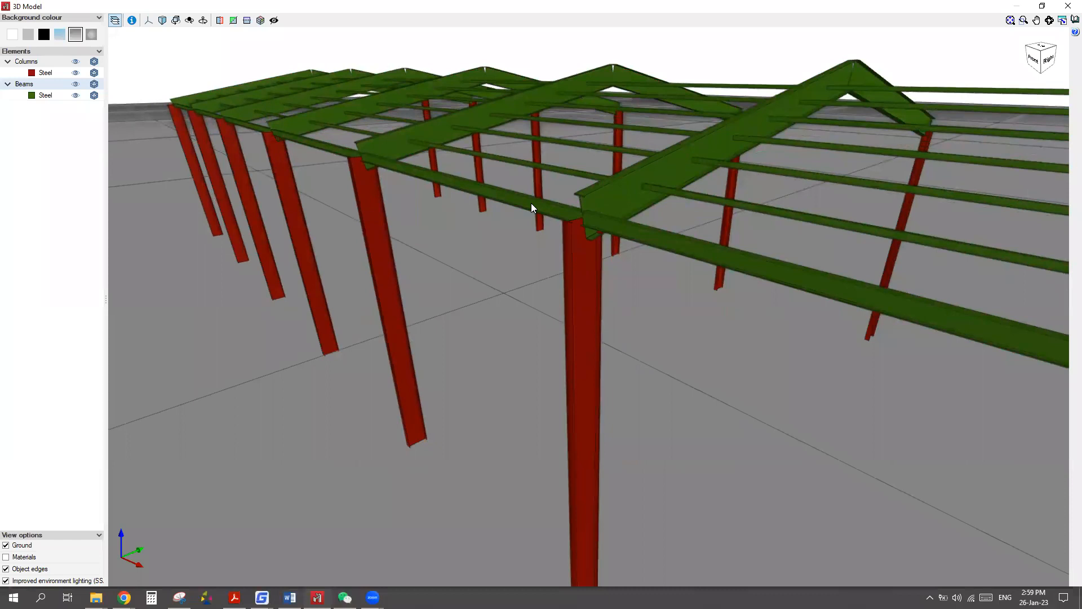
{"action": "scroll", "coordinate": [531, 203], "scroll_direction": "down", "scroll_amount": 4}
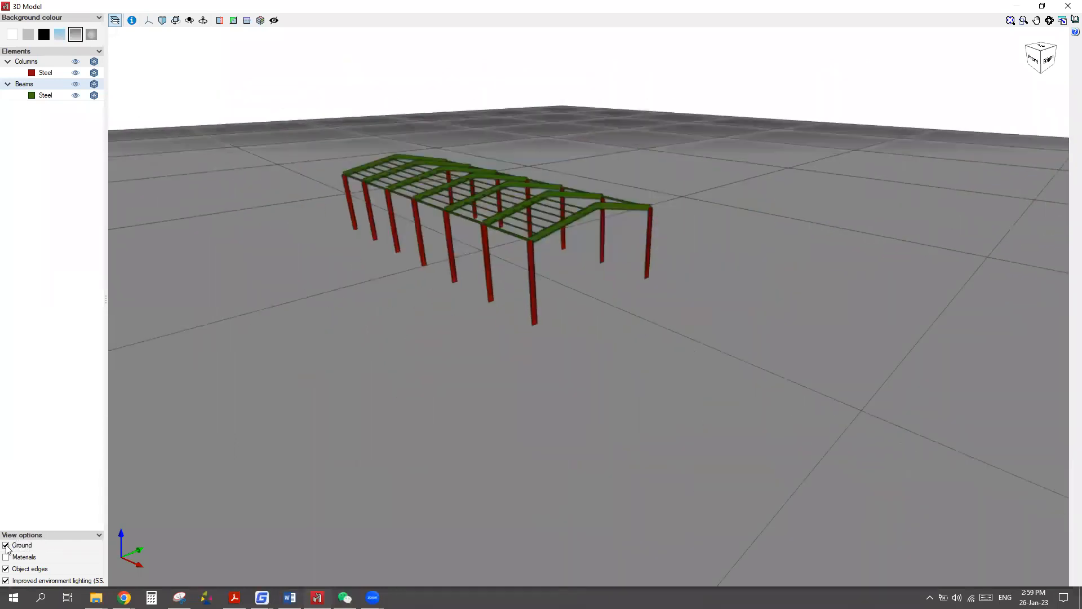
{"action": "scroll", "coordinate": [402, 296], "scroll_direction": "up", "scroll_amount": 3}
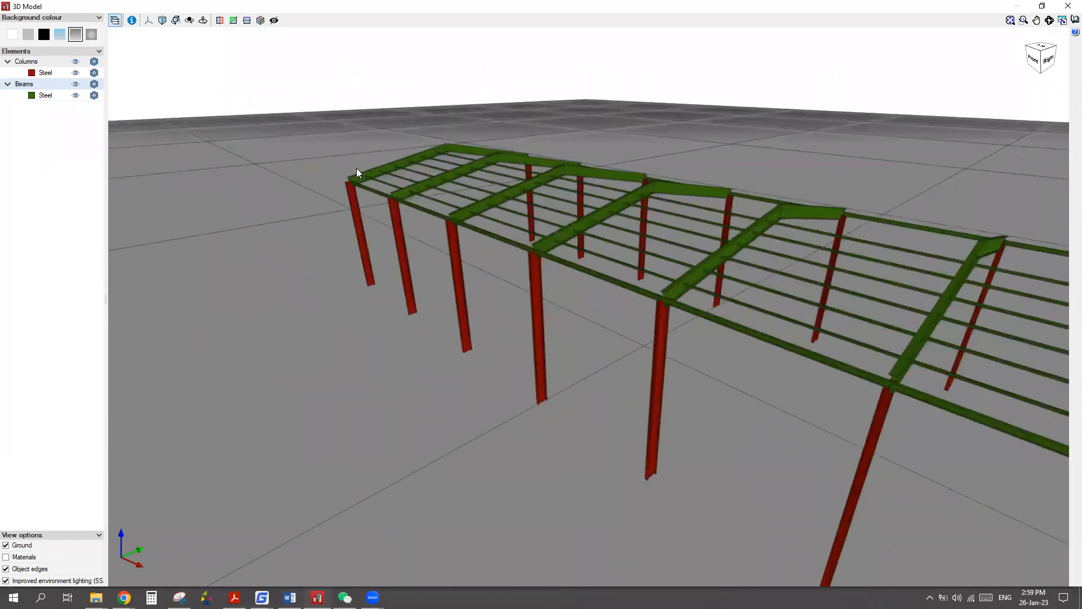
{"action": "scroll", "coordinate": [373, 200], "scroll_direction": "up", "scroll_amount": 6}
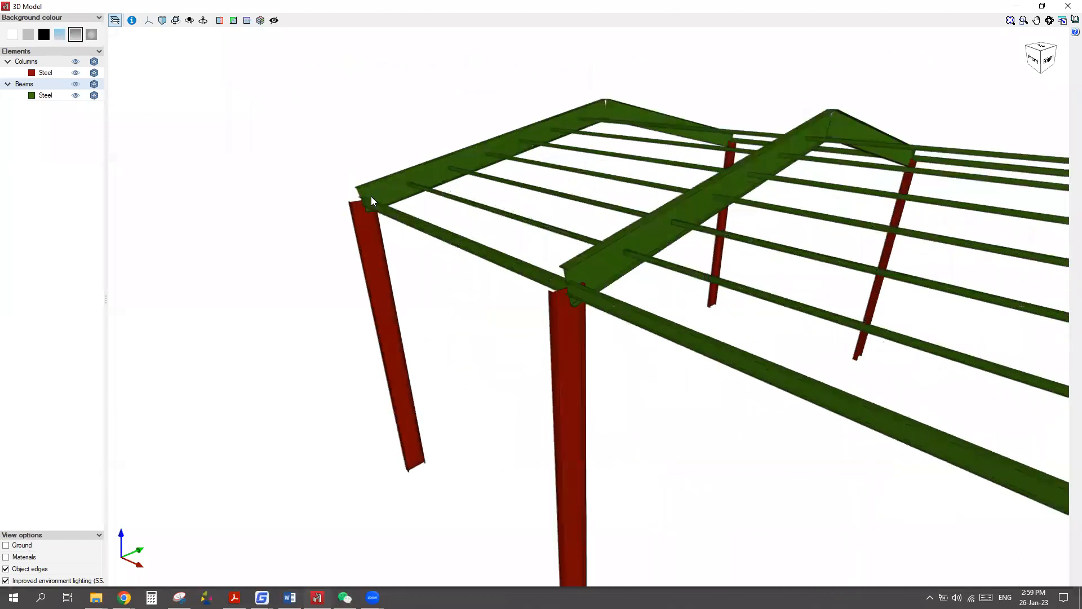
{"action": "scroll", "coordinate": [685, 51], "scroll_direction": "up", "scroll_amount": 2}
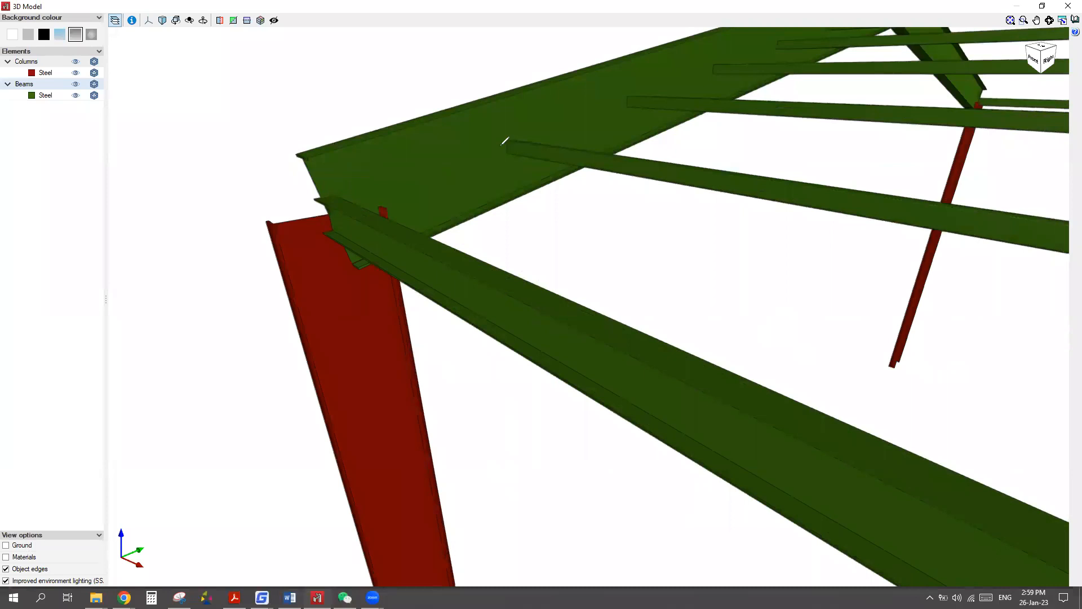
{"action": "left_click", "coordinate": [333, 209]}
{"action": "left_click_drag", "start_coordinate": [333, 215], "coordinate": [403, 544]}
{"action": "left_click_drag", "start_coordinate": [339, 217], "coordinate": [403, 260]}
{"action": "left_click_drag", "start_coordinate": [470, 293], "coordinate": [702, 404]}
{"action": "mouse_move", "coordinate": [334, 211]}
{"action": "left_mouse_down"}
{"action": "mouse_move", "coordinate": [477, 148]}
{"action": "mouse_move", "coordinate": [513, 149]}
{"action": "left_mouse_up"}
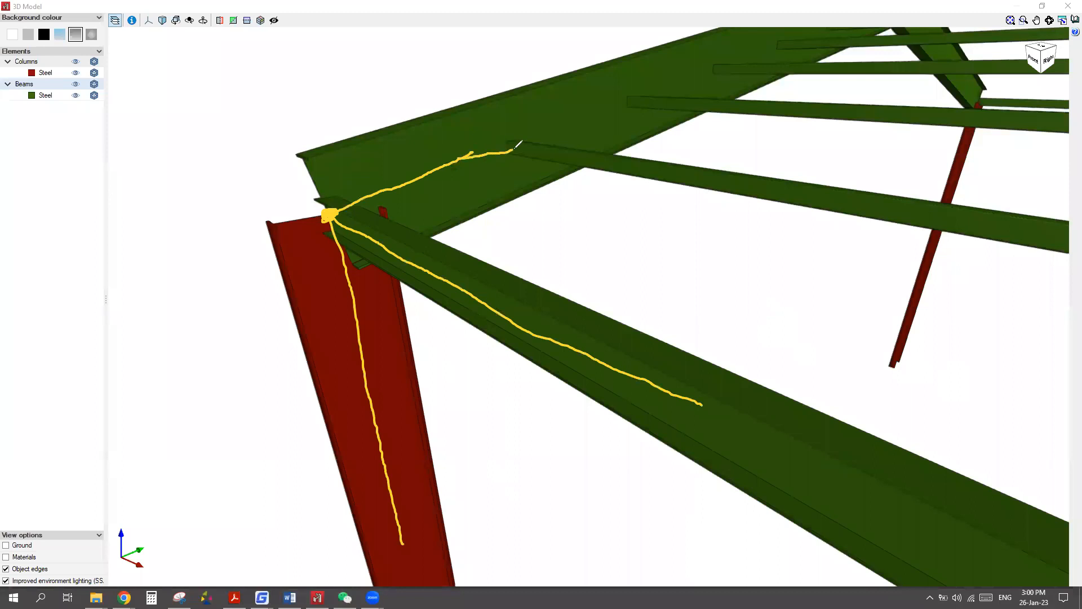
{"action": "left_click", "coordinate": [646, 68]}
{"action": "left_click", "coordinate": [646, 69]}
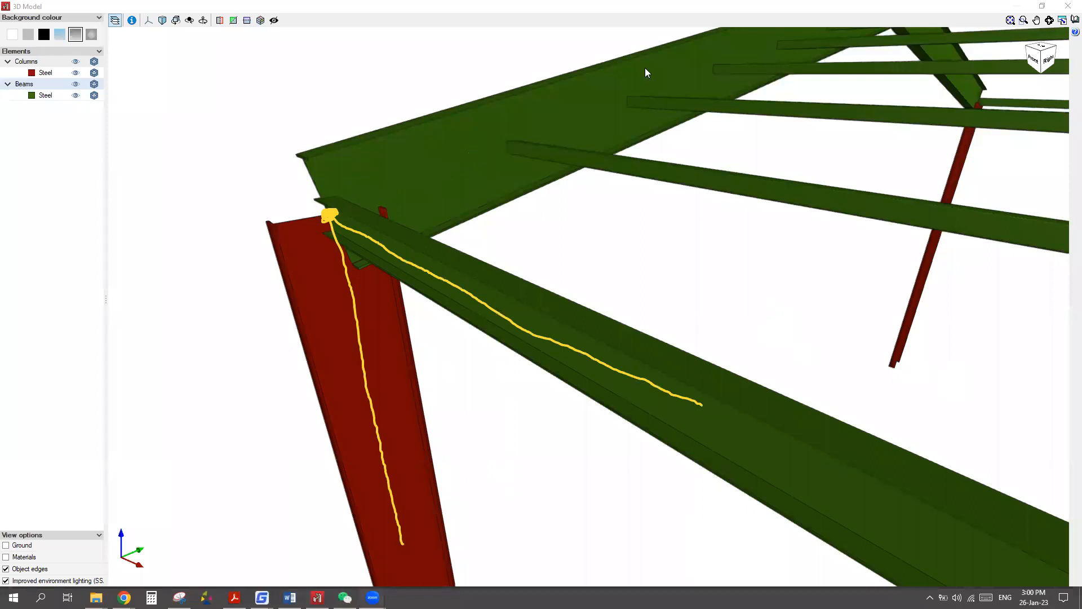
{"action": "left_click_drag", "start_coordinate": [333, 215], "coordinate": [602, 112]}
{"action": "left_click_drag", "start_coordinate": [508, 144], "coordinate": [654, 168]}
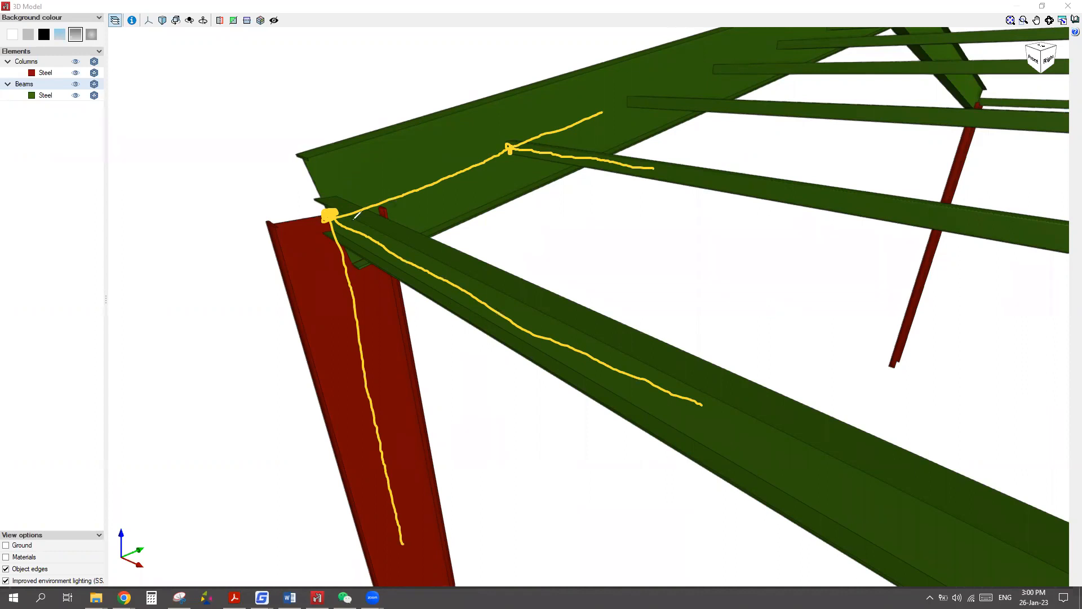
{"action": "left_click_drag", "start_coordinate": [382, 130], "coordinate": [401, 116]}
{"action": "left_click_drag", "start_coordinate": [382, 210], "coordinate": [610, 116]}
{"action": "left_click_drag", "start_coordinate": [415, 380], "coordinate": [667, 174]}
{"action": "mouse_move", "coordinate": [407, 191]}
{"action": "left_mouse_down"}
{"action": "mouse_move", "coordinate": [447, 367]}
{"action": "mouse_move", "coordinate": [455, 465]}
{"action": "mouse_move", "coordinate": [437, 469]}
{"action": "mouse_move", "coordinate": [463, 410]}
{"action": "left_mouse_up"}
{"action": "left_click_drag", "start_coordinate": [415, 412], "coordinate": [450, 377]}
{"action": "left_click_drag", "start_coordinate": [403, 224], "coordinate": [440, 202]}
{"action": "left_click_drag", "start_coordinate": [386, 275], "coordinate": [440, 241]}
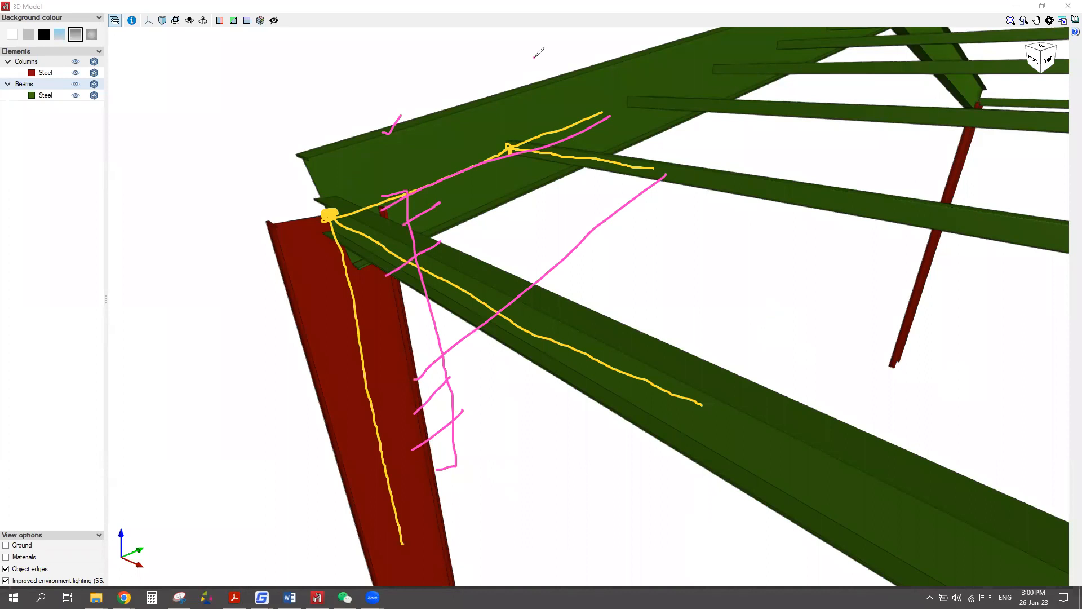
{"action": "mouse_move", "coordinate": [527, 56]}
{"action": "left_mouse_down"}
{"action": "mouse_move", "coordinate": [541, 78]}
{"action": "mouse_move", "coordinate": [554, 74]}
{"action": "left_mouse_up"}
{"action": "mouse_move", "coordinate": [640, 118]}
{"action": "left_mouse_down"}
{"action": "mouse_move", "coordinate": [602, 101]}
{"action": "mouse_move", "coordinate": [620, 92]}
{"action": "left_mouse_up"}
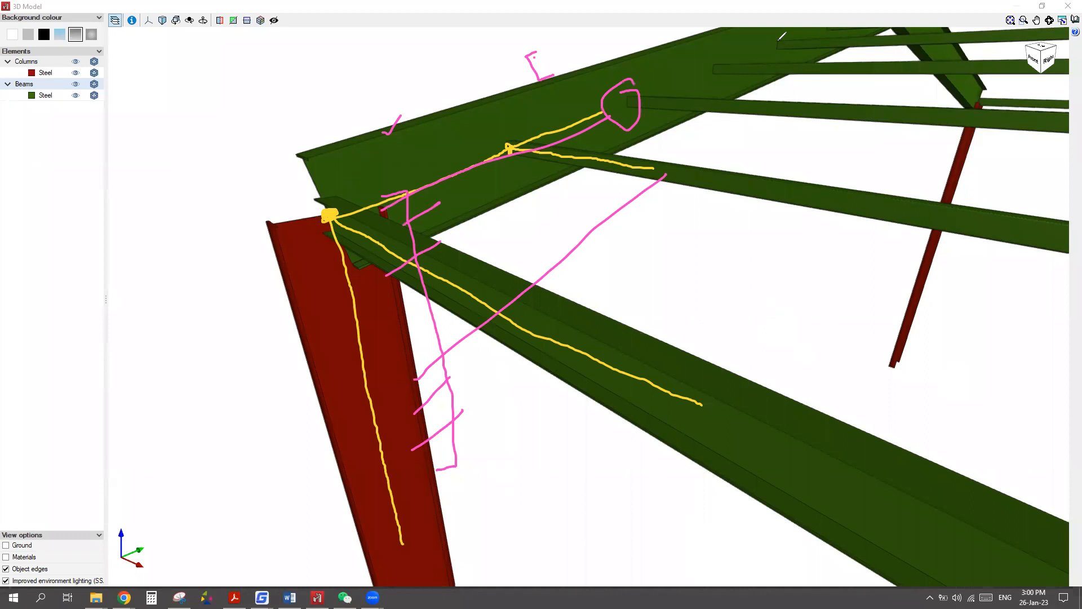
{"action": "key", "text": "Escape"}
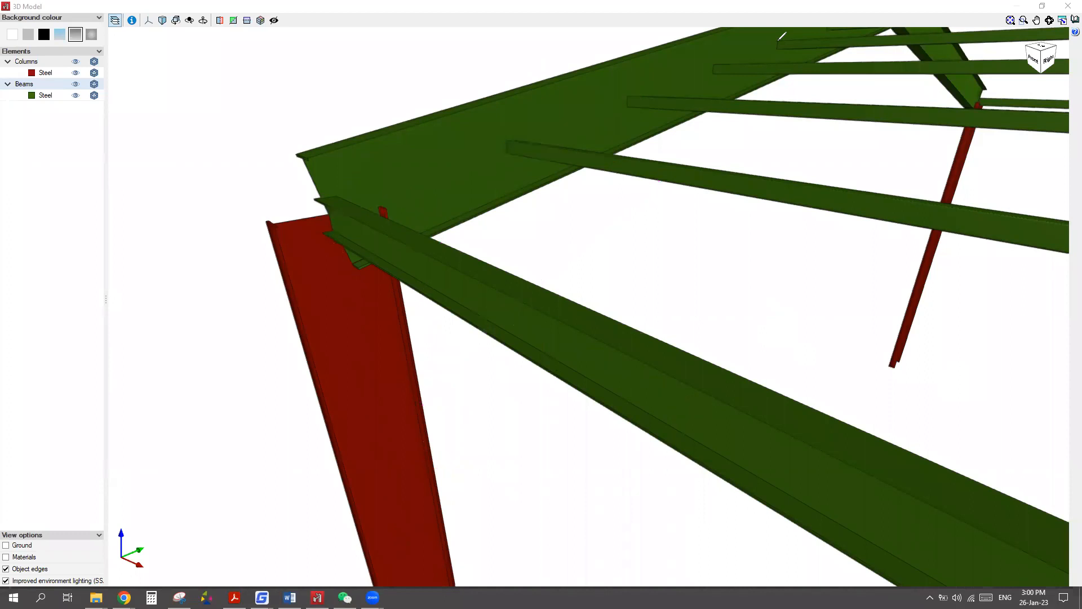
Close the rendered 3D model and return to the wireframe view of the whole structure.
{"action": "left_click", "coordinate": [1069, 6]}
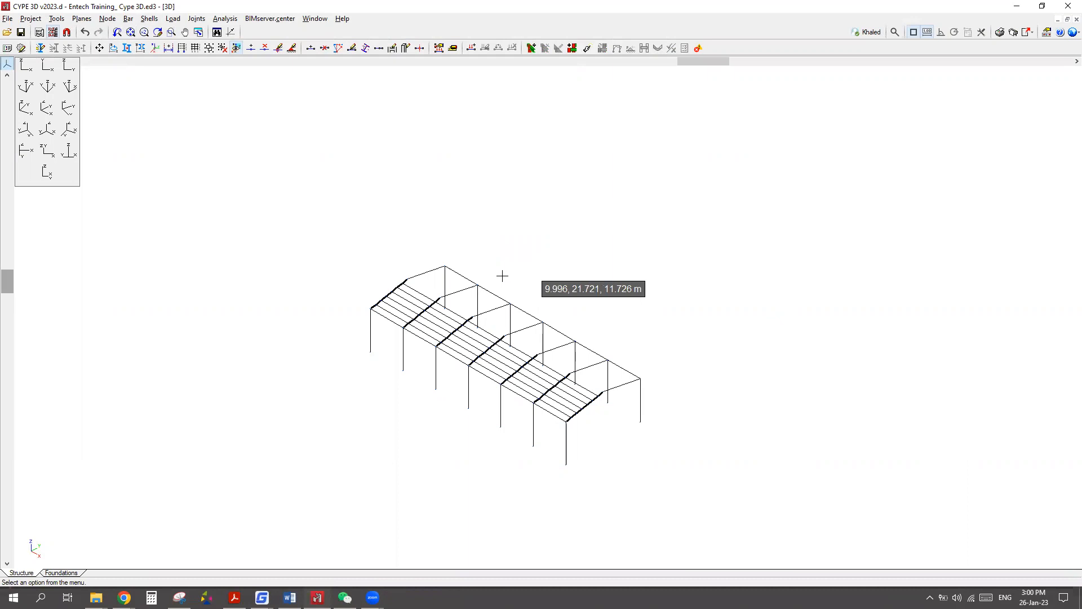
{"action": "scroll", "coordinate": [414, 330], "scroll_direction": "up", "scroll_amount": 3}
{"action": "scroll", "coordinate": [248, 321], "scroll_direction": "down", "scroll_amount": 2}
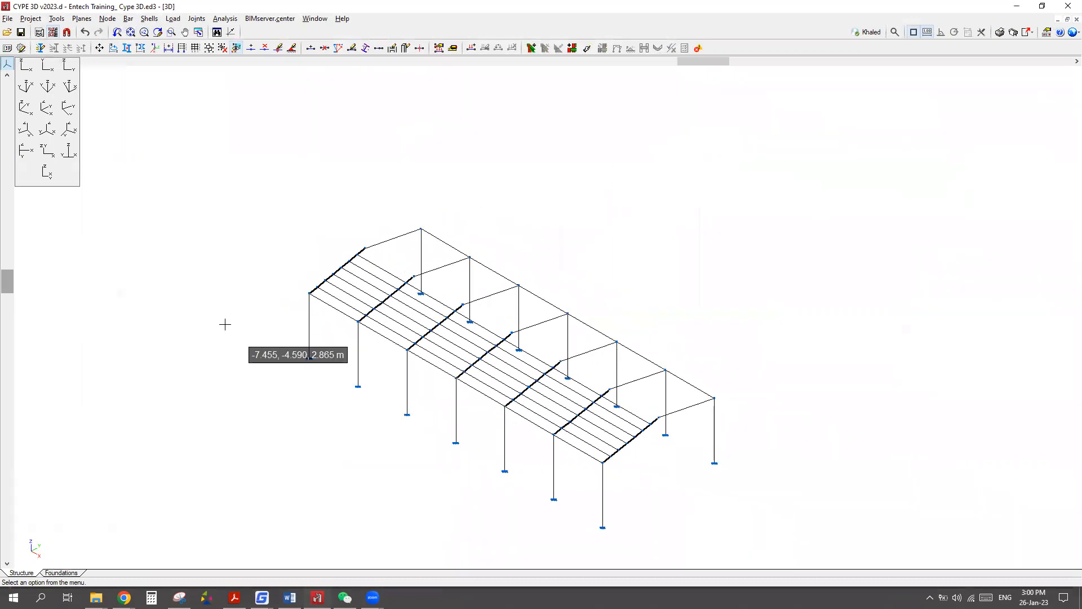
{"action": "scroll", "coordinate": [510, 301], "scroll_direction": "up", "scroll_amount": 3}
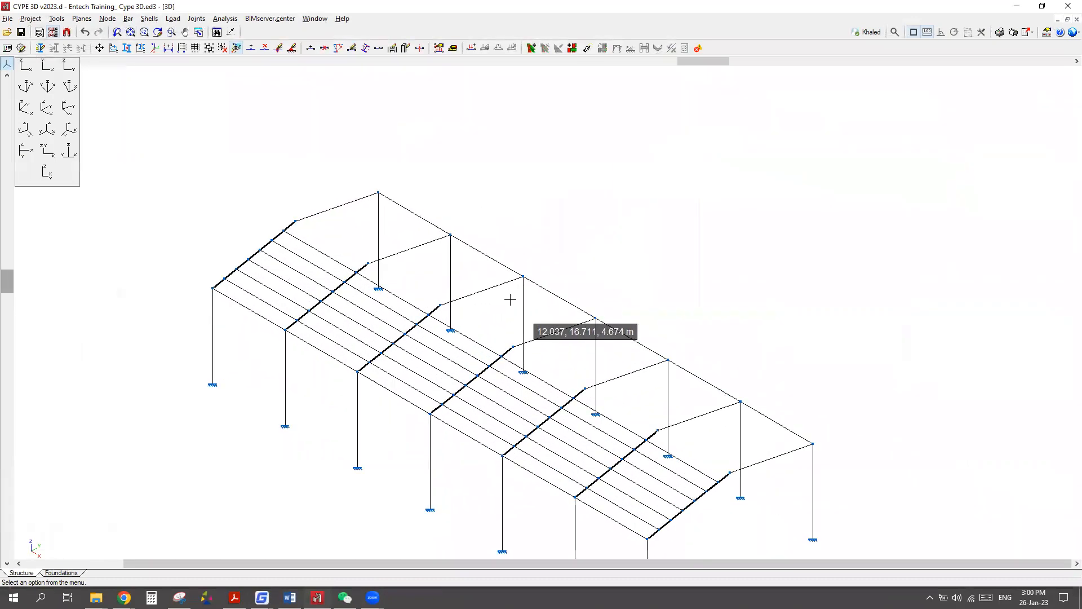
{"action": "scroll", "coordinate": [428, 165], "scroll_direction": "down", "scroll_amount": 2}
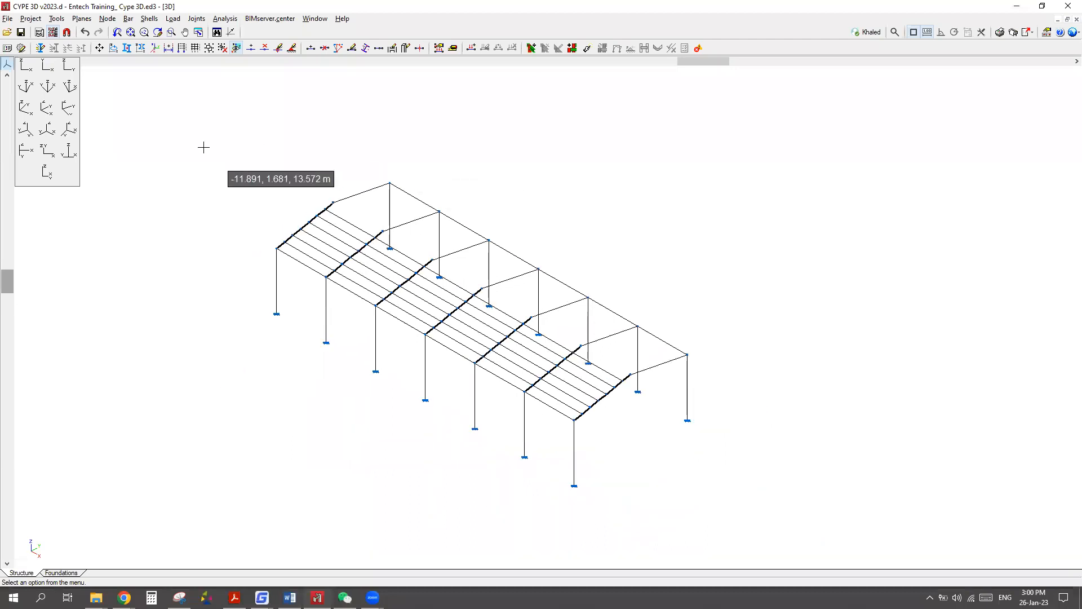
Start Describe disposition for bars and select all roof-level bars in the YZ elevation view.
{"action": "left_click", "coordinate": [128, 19]}
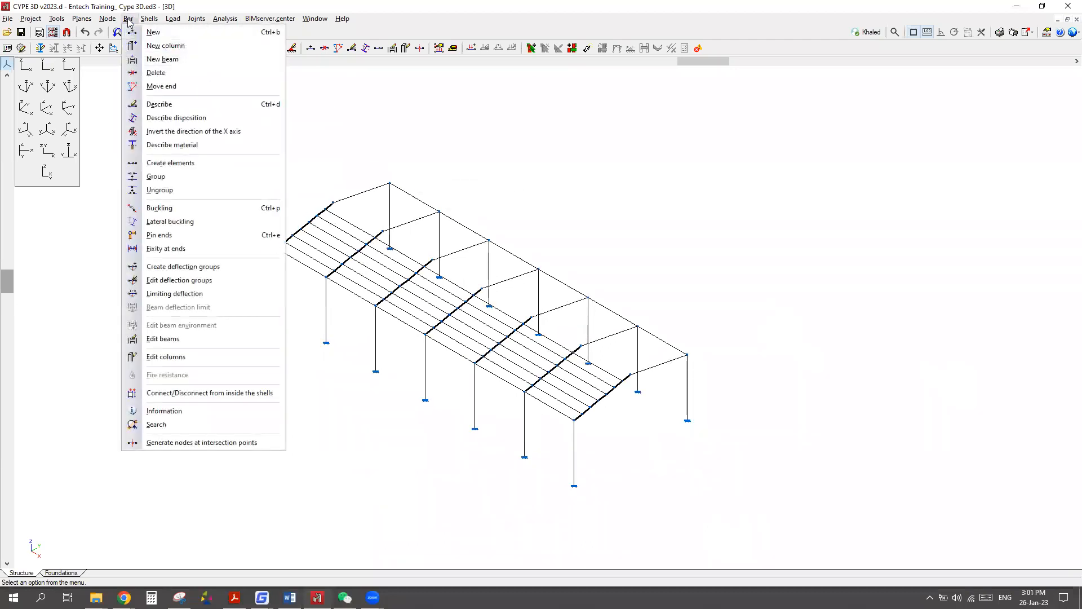
{"action": "left_click", "coordinate": [167, 120]}
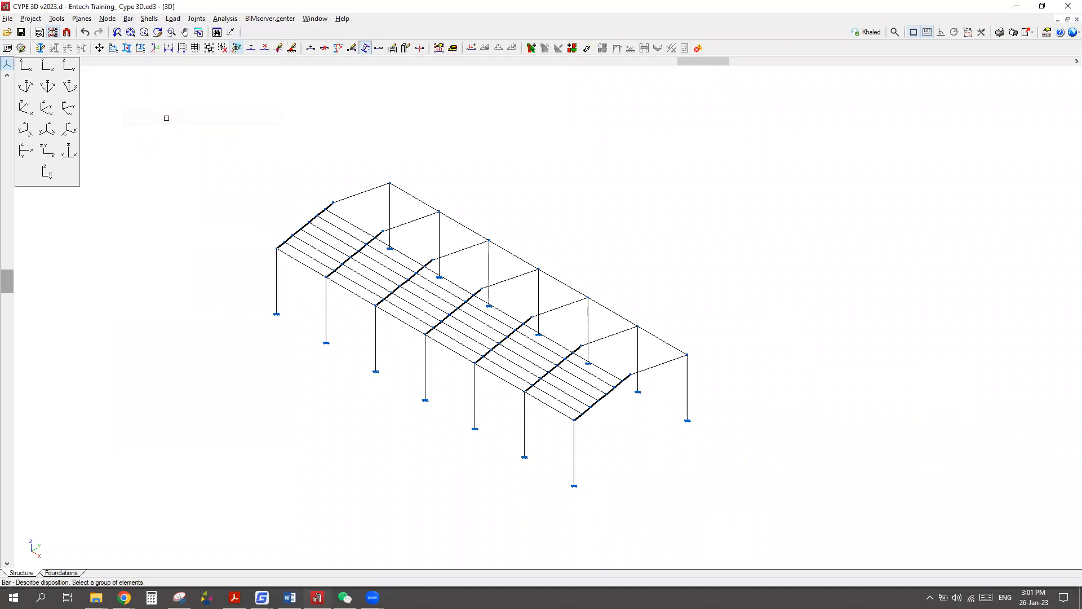
{"action": "scroll", "coordinate": [461, 305], "scroll_direction": "up", "scroll_amount": 3}
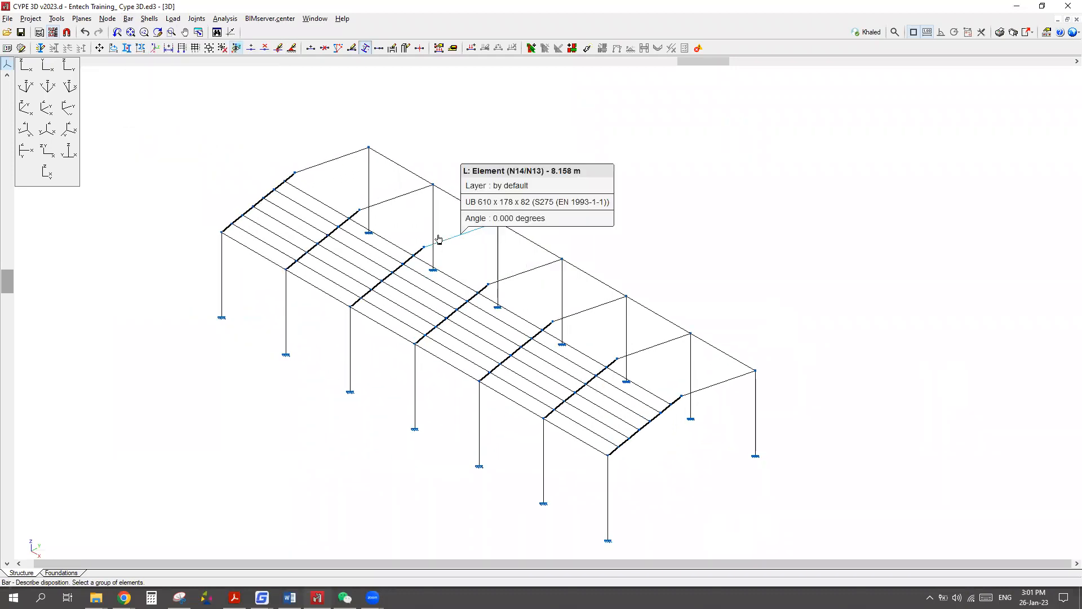
{"action": "scroll", "coordinate": [439, 217], "scroll_direction": "down", "scroll_amount": 3}
{"action": "left_click", "coordinate": [67, 67]}
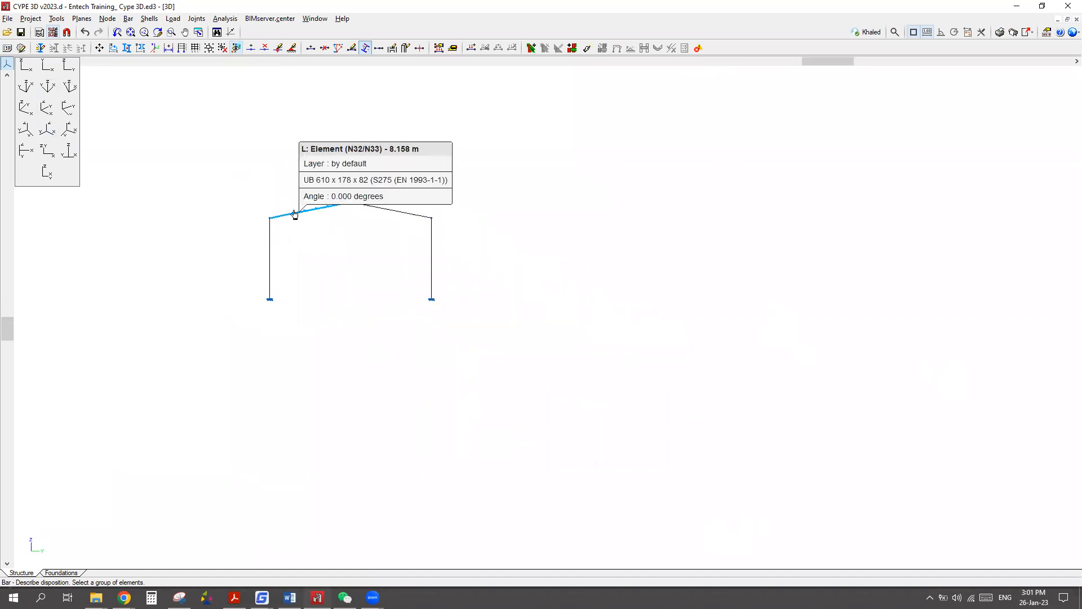
{"action": "scroll", "coordinate": [294, 213], "scroll_direction": "up", "scroll_amount": 2}
{"action": "left_click_drag", "start_coordinate": [195, 151], "coordinate": [569, 231]}
{"action": "scroll", "coordinate": [427, 212], "scroll_direction": "up", "scroll_amount": 3}
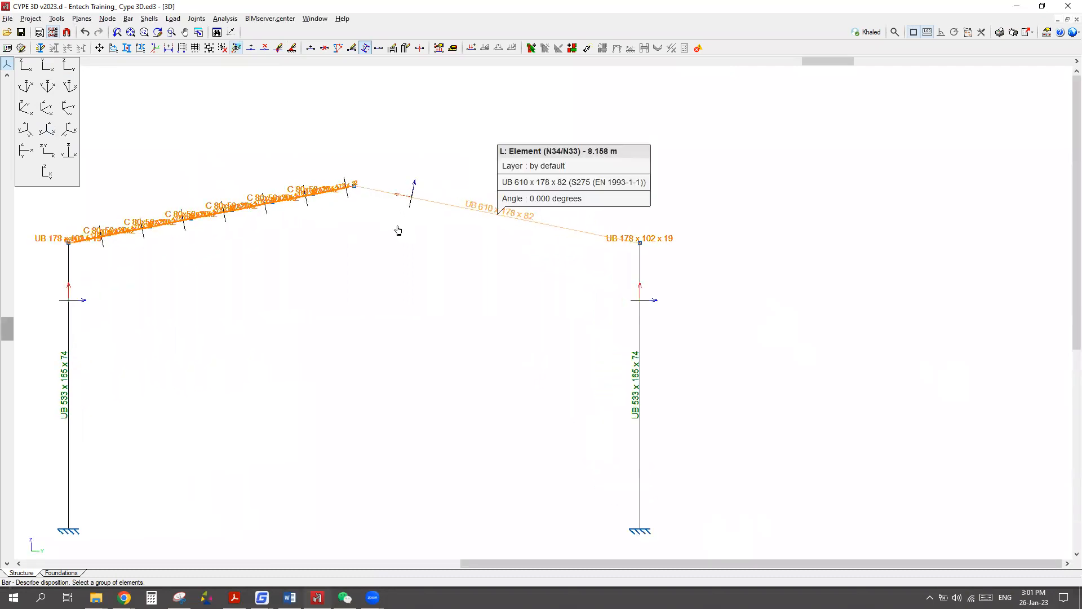
Return to the isometric 3D view of the structure, keeping the roof bars selected.
{"action": "scroll", "coordinate": [472, 209], "scroll_direction": "up", "scroll_amount": 1}
{"action": "left_click", "coordinate": [48, 108]}
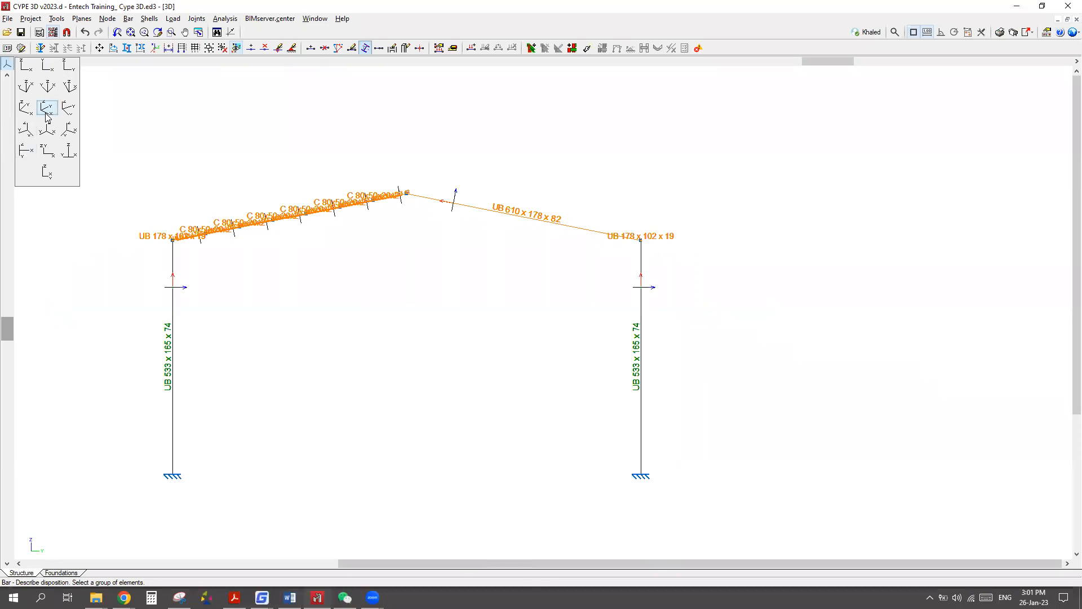
{"action": "left_click", "coordinate": [47, 108]}
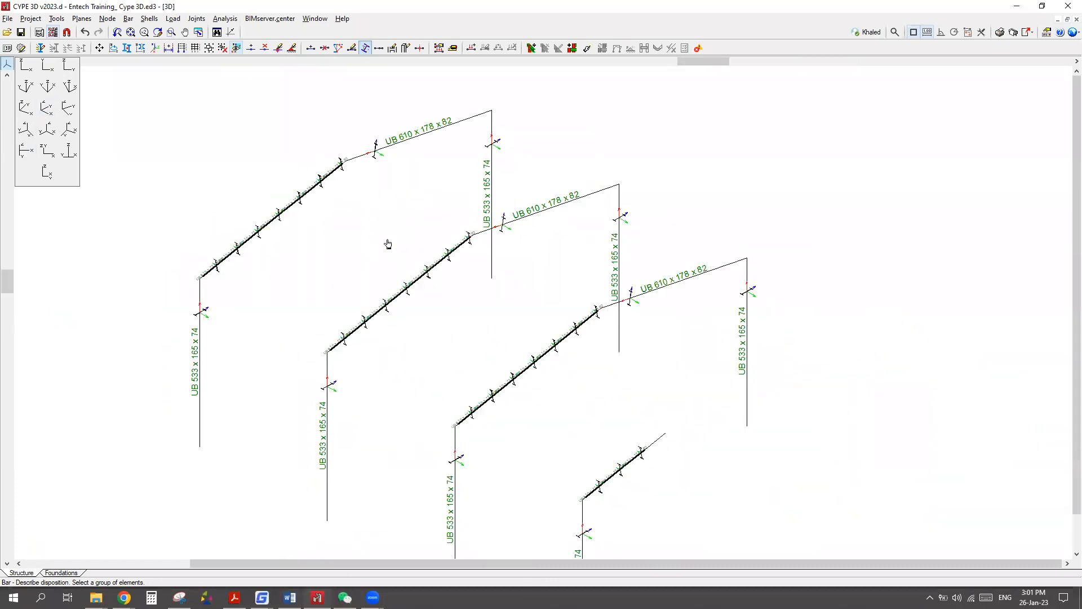
{"action": "scroll", "coordinate": [495, 121], "scroll_direction": "up", "scroll_amount": 3}
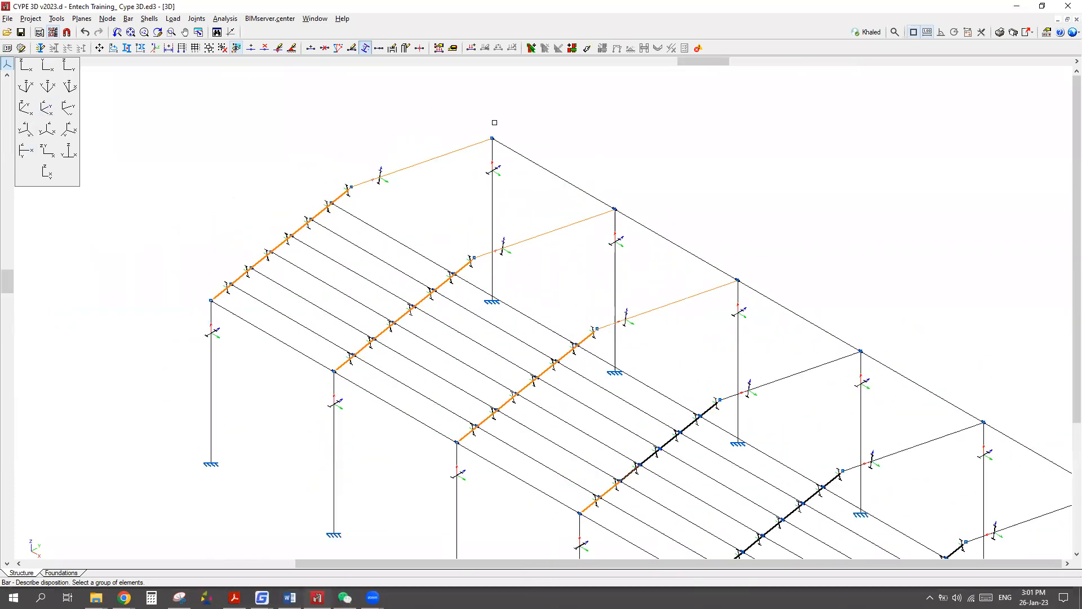
Examine how the UB 610 x 178 x 82 rafter sections and their local axes sit on the bar lines at the purlin nodes.
{"action": "scroll", "coordinate": [559, 128], "scroll_direction": "up", "scroll_amount": 4}
{"action": "scroll", "coordinate": [147, 374], "scroll_direction": "down", "scroll_amount": 3}
{"action": "scroll", "coordinate": [194, 343], "scroll_direction": "up", "scroll_amount": 1}
{"action": "scroll", "coordinate": [193, 344], "scroll_direction": "up", "scroll_amount": 5}
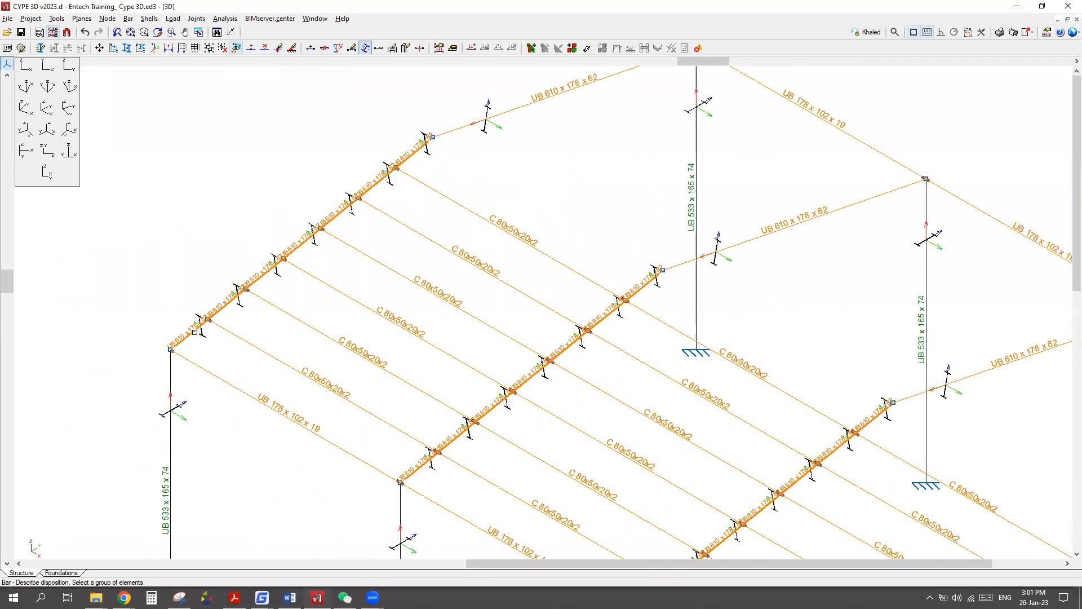
{"action": "scroll", "coordinate": [258, 322], "scroll_direction": "up", "scroll_amount": 4}
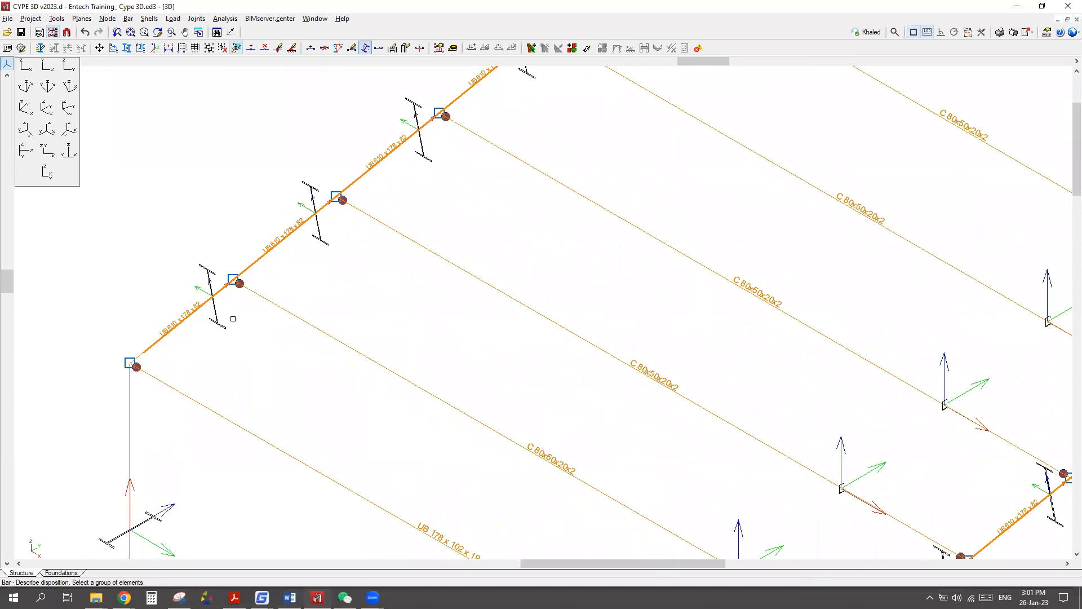
{"action": "scroll", "coordinate": [217, 311], "scroll_direction": "up", "scroll_amount": 1}
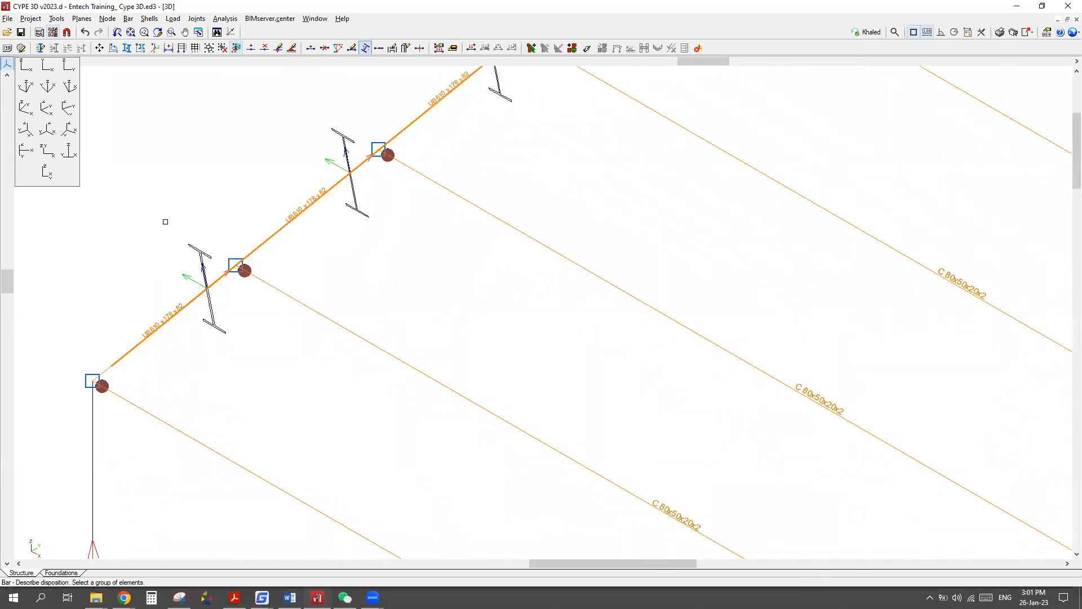
{"action": "scroll", "coordinate": [164, 220], "scroll_direction": "down", "scroll_amount": 7}
{"action": "scroll", "coordinate": [587, 417], "scroll_direction": "up", "scroll_amount": 5}
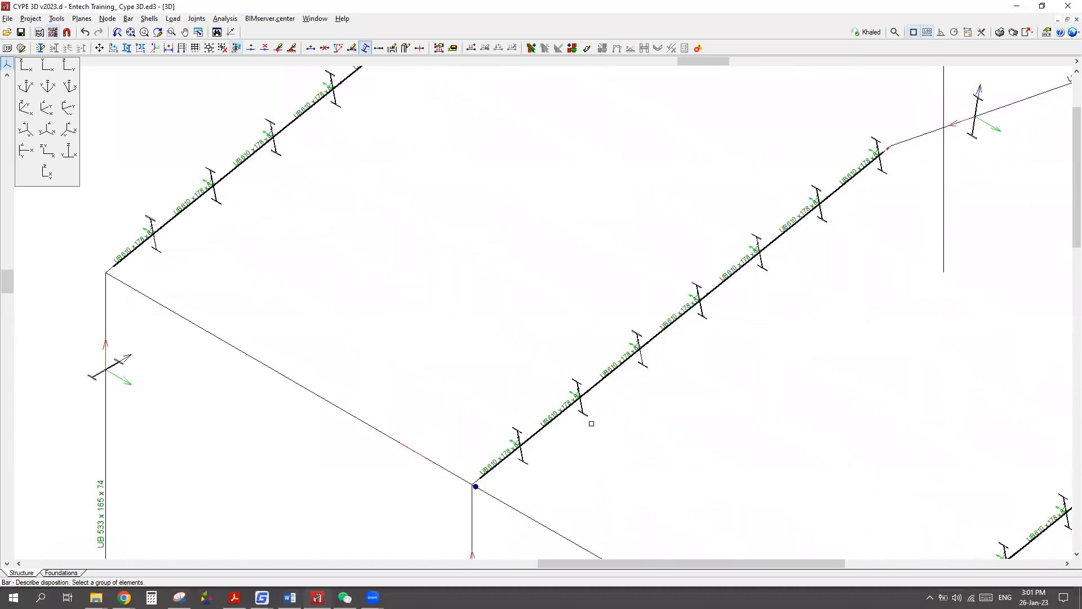
{"action": "scroll", "coordinate": [578, 412], "scroll_direction": "up", "scroll_amount": 3}
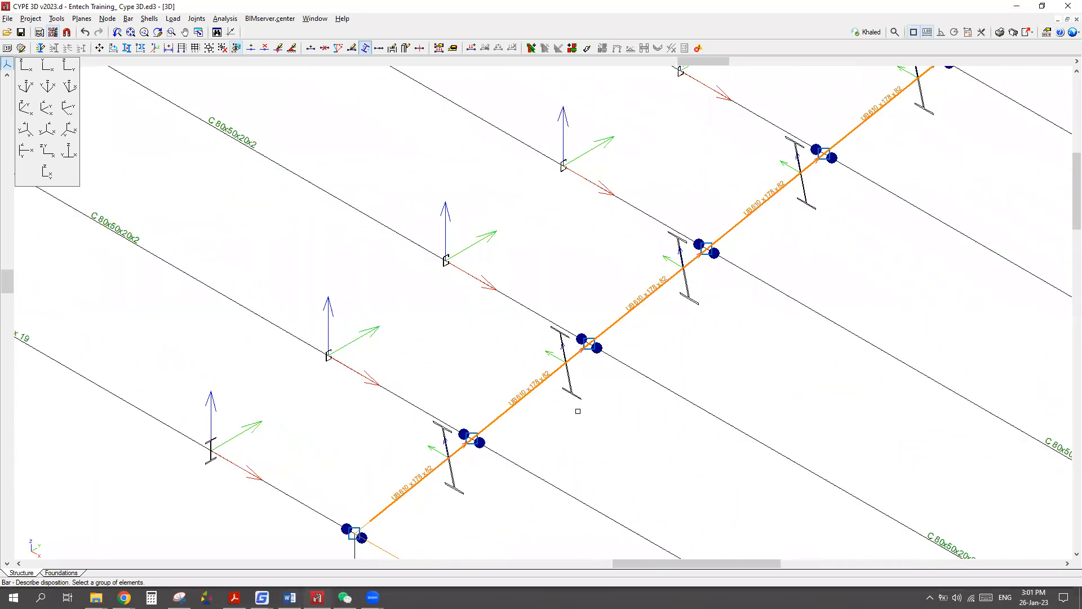
{"action": "scroll", "coordinate": [577, 399], "scroll_direction": "up", "scroll_amount": 2}
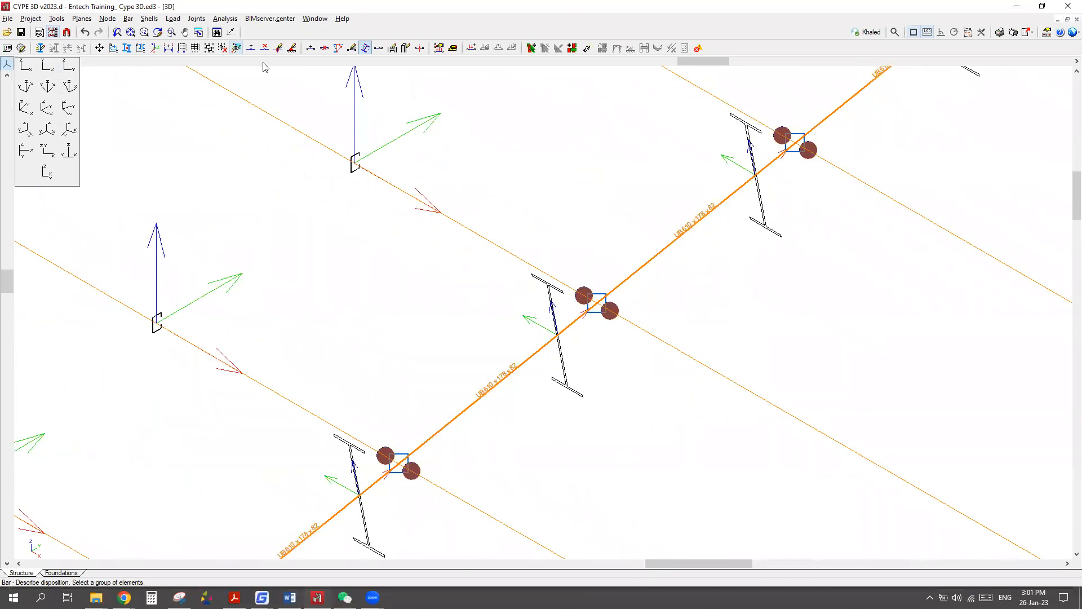
{"action": "left_click", "coordinate": [596, 42]}
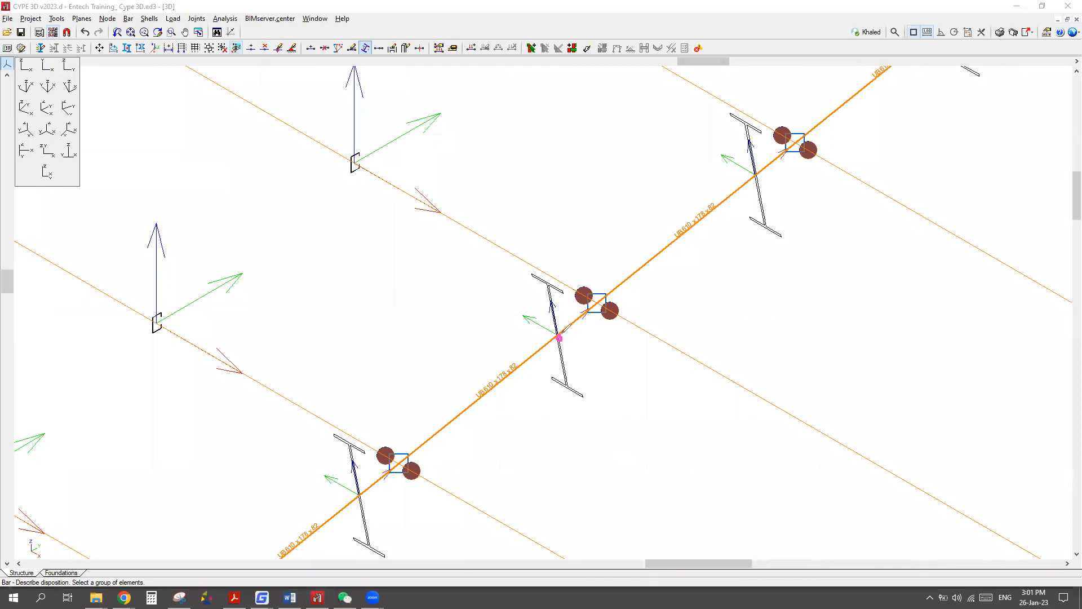
{"action": "mouse_move", "coordinate": [561, 336]}
{"action": "left_mouse_down"}
{"action": "mouse_move", "coordinate": [592, 317]}
{"action": "mouse_move", "coordinate": [590, 328]}
{"action": "mouse_move", "coordinate": [553, 302]}
{"action": "mouse_move", "coordinate": [561, 309]}
{"action": "mouse_move", "coordinate": [525, 322]}
{"action": "mouse_move", "coordinate": [525, 331]}
{"action": "left_mouse_up"}
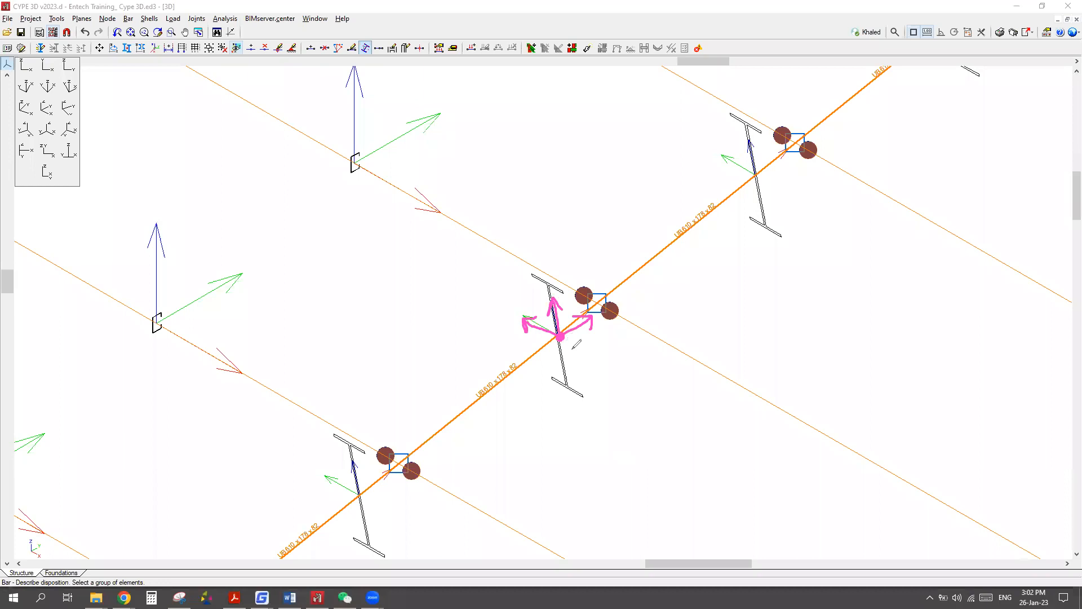
{"action": "left_click_drag", "start_coordinate": [532, 276], "coordinate": [687, 108]}
{"action": "left_click_drag", "start_coordinate": [562, 285], "coordinate": [777, 114]}
{"action": "mouse_move", "coordinate": [583, 391]}
{"action": "left_mouse_down"}
{"action": "mouse_move", "coordinate": [758, 254]}
{"action": "mouse_move", "coordinate": [770, 229]}
{"action": "left_mouse_up"}
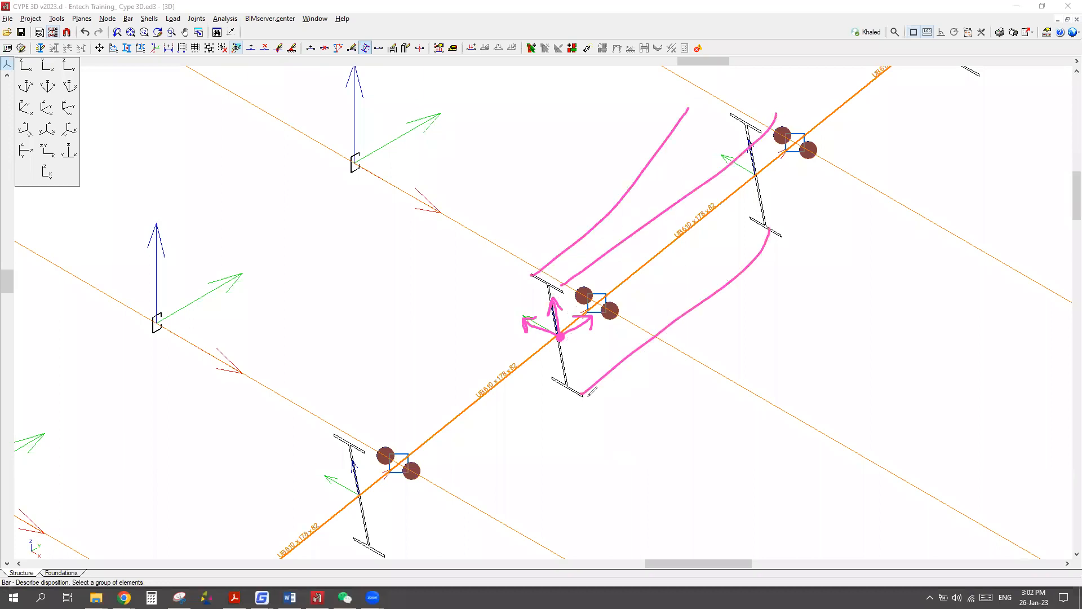
{"action": "left_click_drag", "start_coordinate": [552, 379], "coordinate": [558, 377]}
{"action": "left_click", "coordinate": [558, 337]}
{"action": "left_click_drag", "start_coordinate": [559, 359], "coordinate": [559, 411]}
{"action": "left_click_drag", "start_coordinate": [568, 402], "coordinate": [553, 405]}
{"action": "mouse_move", "coordinate": [564, 295]}
{"action": "left_mouse_down"}
{"action": "mouse_move", "coordinate": [600, 327]}
{"action": "mouse_move", "coordinate": [538, 289]}
{"action": "mouse_move", "coordinate": [579, 253]}
{"action": "mouse_move", "coordinate": [578, 266]}
{"action": "mouse_move", "coordinate": [539, 236]}
{"action": "mouse_move", "coordinate": [547, 246]}
{"action": "mouse_move", "coordinate": [510, 257]}
{"action": "mouse_move", "coordinate": [514, 267]}
{"action": "left_mouse_up"}
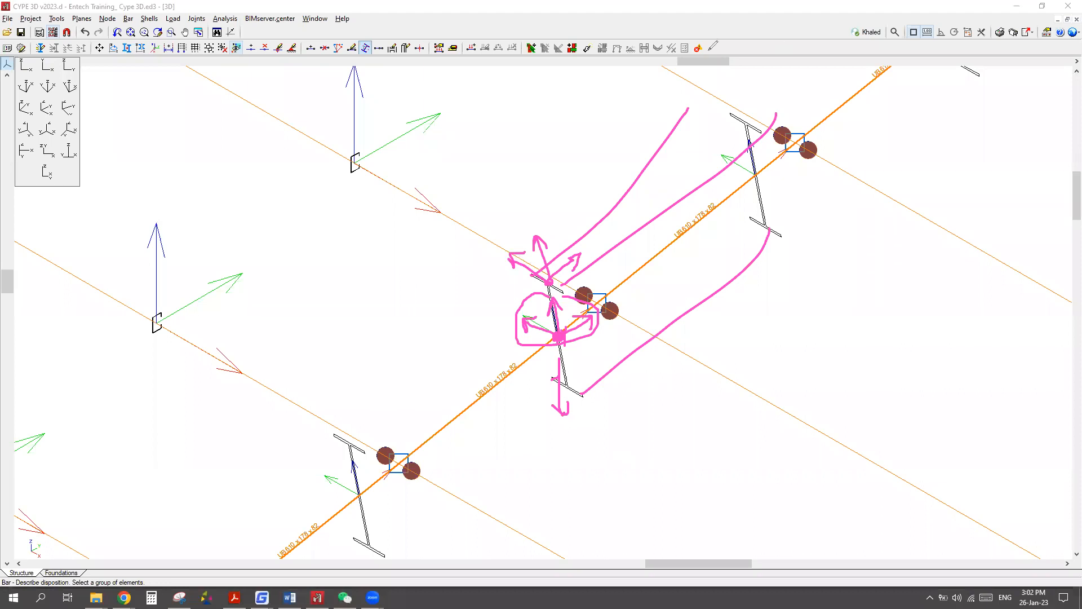
{"action": "left_click", "coordinate": [708, 51]}
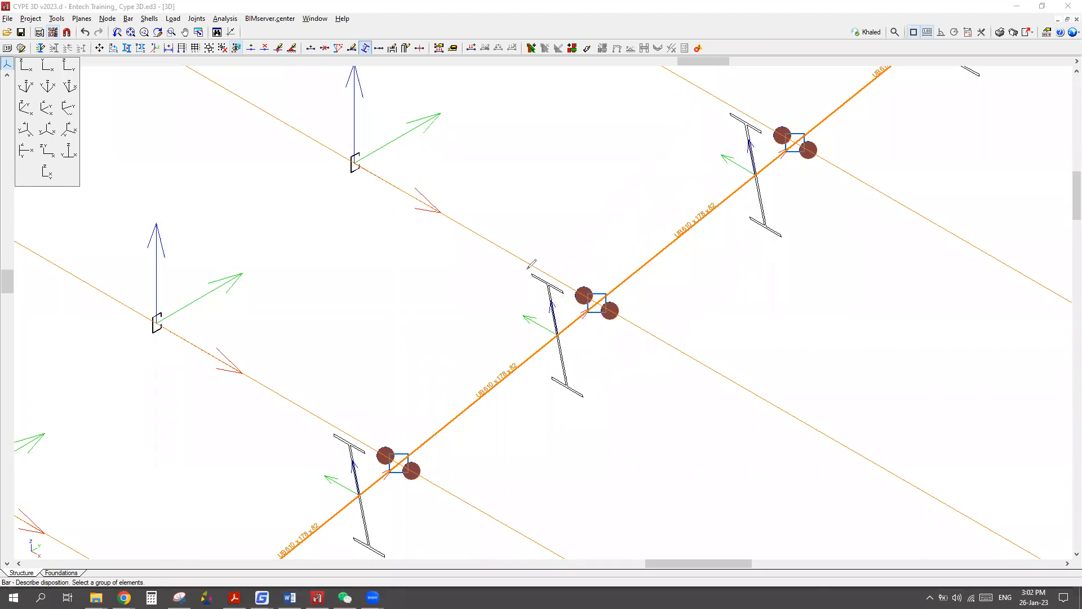
{"action": "mouse_move", "coordinate": [533, 266]}
{"action": "left_mouse_down"}
{"action": "mouse_move", "coordinate": [564, 276]}
{"action": "mouse_move", "coordinate": [587, 399]}
{"action": "mouse_move", "coordinate": [523, 298]}
{"action": "mouse_move", "coordinate": [530, 269]}
{"action": "left_mouse_up"}
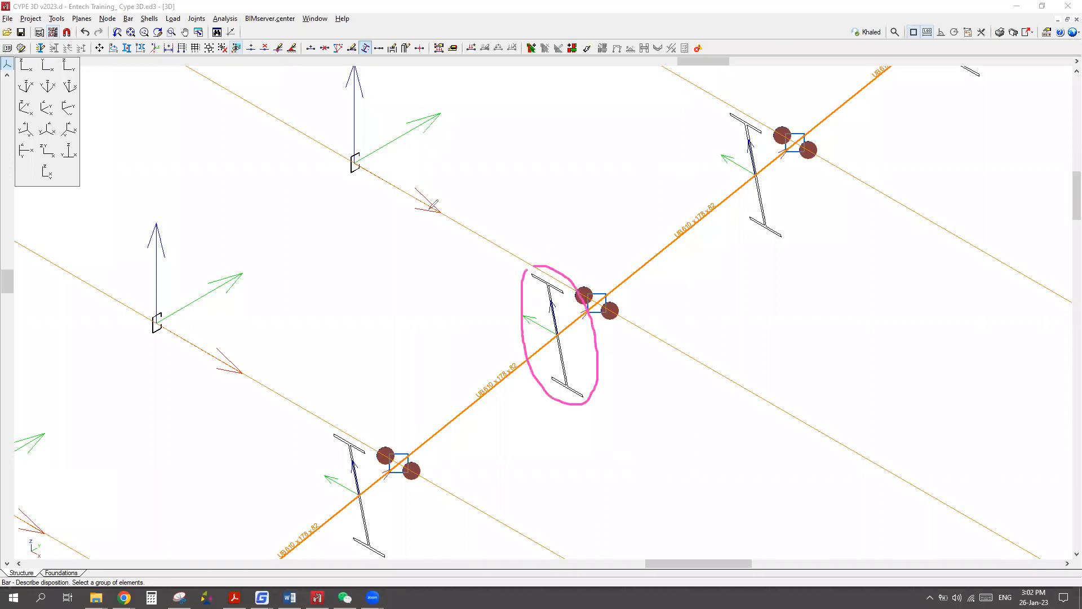
{"action": "mouse_move", "coordinate": [360, 141]}
{"action": "left_mouse_down"}
{"action": "mouse_move", "coordinate": [367, 182]}
{"action": "mouse_move", "coordinate": [354, 139]}
{"action": "left_mouse_up"}
{"action": "left_click_drag", "start_coordinate": [118, 173], "coordinate": [206, 171]}
{"action": "mouse_move", "coordinate": [162, 172]}
{"action": "left_mouse_down"}
{"action": "mouse_move", "coordinate": [175, 293]}
{"action": "mouse_move", "coordinate": [212, 300]}
{"action": "left_mouse_up"}
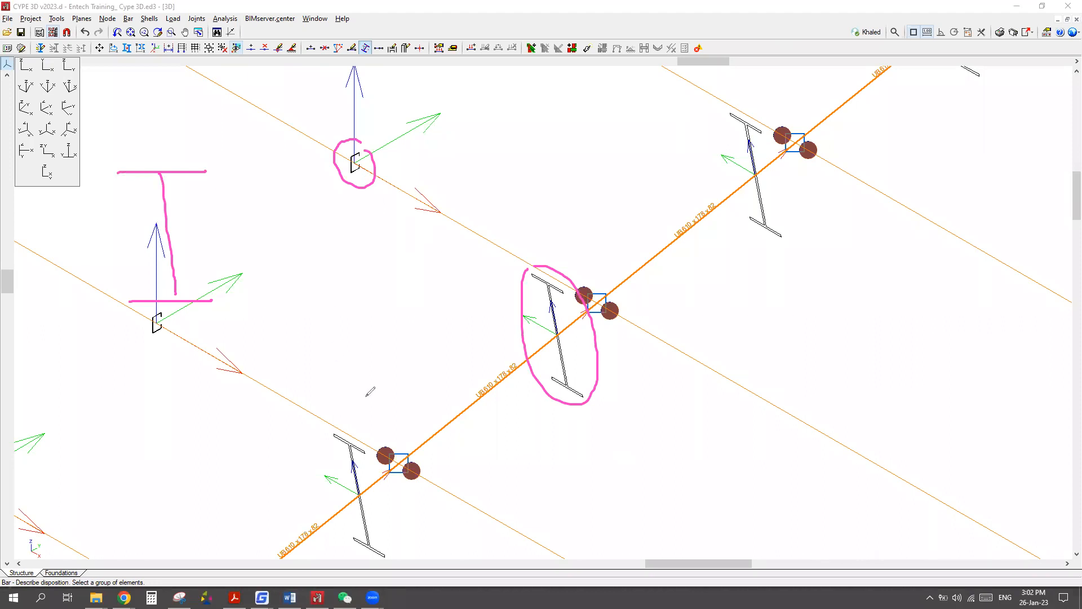
{"action": "mouse_move", "coordinate": [337, 390]}
{"action": "left_mouse_down"}
{"action": "mouse_move", "coordinate": [379, 265]}
{"action": "mouse_move", "coordinate": [413, 376]}
{"action": "mouse_move", "coordinate": [407, 357]}
{"action": "left_mouse_up"}
{"action": "mouse_move", "coordinate": [382, 265]}
{"action": "left_mouse_down"}
{"action": "mouse_move", "coordinate": [398, 263]}
{"action": "mouse_move", "coordinate": [398, 296]}
{"action": "left_mouse_up"}
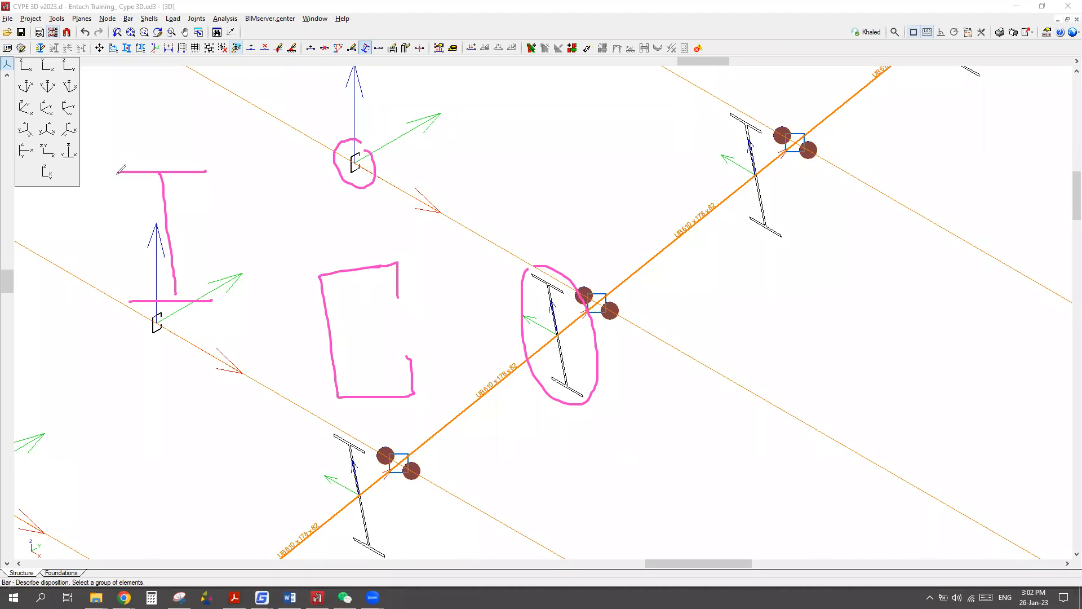
{"action": "left_click_drag", "start_coordinate": [117, 169], "coordinate": [116, 178]}
{"action": "left_click_drag", "start_coordinate": [206, 169], "coordinate": [206, 176]}
{"action": "left_click_drag", "start_coordinate": [124, 232], "coordinate": [202, 231]}
{"action": "left_click_drag", "start_coordinate": [133, 299], "coordinate": [210, 303]}
{"action": "left_click_drag", "start_coordinate": [323, 274], "coordinate": [400, 263]}
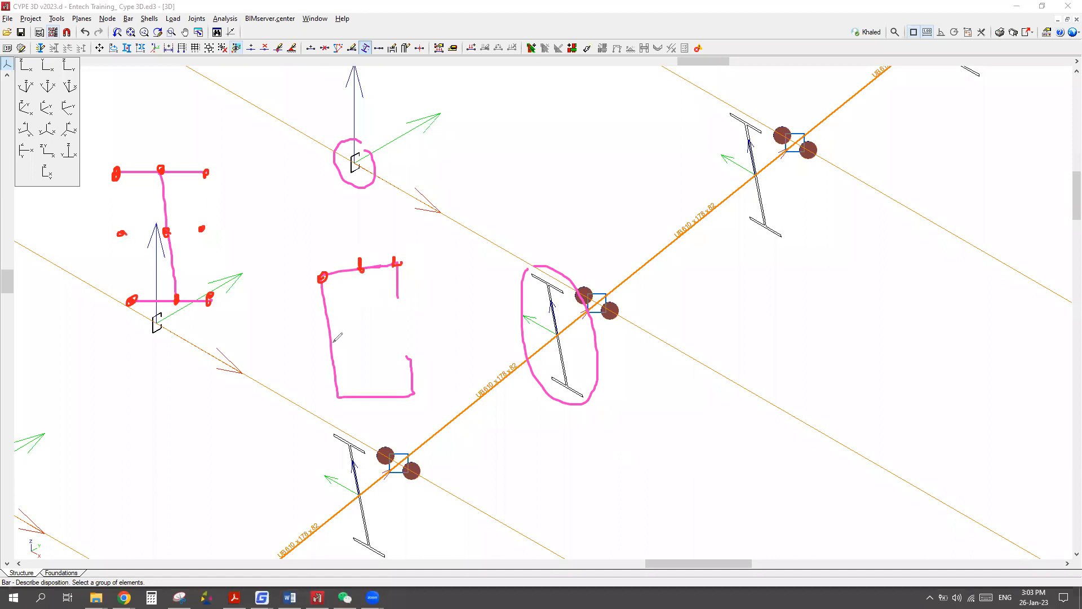
{"action": "left_click_drag", "start_coordinate": [332, 343], "coordinate": [403, 331]}
{"action": "left_click_drag", "start_coordinate": [340, 395], "coordinate": [415, 400]}
{"action": "left_click_drag", "start_coordinate": [88, 150], "coordinate": [112, 149]}
{"action": "mouse_move", "coordinate": [105, 151]}
{"action": "left_mouse_down"}
{"action": "mouse_move", "coordinate": [105, 165]}
{"action": "mouse_move", "coordinate": [133, 158]}
{"action": "left_mouse_up"}
{"action": "mouse_move", "coordinate": [142, 146]}
{"action": "left_mouse_down"}
{"action": "mouse_move", "coordinate": [169, 144]}
{"action": "mouse_move", "coordinate": [162, 162]}
{"action": "left_mouse_up"}
{"action": "mouse_move", "coordinate": [178, 146]}
{"action": "left_mouse_down"}
{"action": "mouse_move", "coordinate": [177, 158]}
{"action": "mouse_move", "coordinate": [218, 146]}
{"action": "left_mouse_up"}
{"action": "mouse_move", "coordinate": [209, 148]}
{"action": "left_mouse_down"}
{"action": "mouse_move", "coordinate": [209, 165]}
{"action": "mouse_move", "coordinate": [233, 159]}
{"action": "left_mouse_up"}
{"action": "mouse_move", "coordinate": [111, 223]}
{"action": "left_mouse_down"}
{"action": "mouse_move", "coordinate": [114, 243]}
{"action": "mouse_move", "coordinate": [170, 258]}
{"action": "mouse_move", "coordinate": [229, 246]}
{"action": "mouse_move", "coordinate": [247, 229]}
{"action": "left_mouse_up"}
{"action": "mouse_move", "coordinate": [111, 338]}
{"action": "left_mouse_down"}
{"action": "mouse_move", "coordinate": [122, 336]}
{"action": "mouse_move", "coordinate": [108, 359]}
{"action": "mouse_move", "coordinate": [118, 350]}
{"action": "left_mouse_up"}
{"action": "left_click_drag", "start_coordinate": [135, 330], "coordinate": [142, 347]}
{"action": "mouse_move", "coordinate": [169, 315]}
{"action": "left_mouse_down"}
{"action": "mouse_move", "coordinate": [168, 336]}
{"action": "mouse_move", "coordinate": [219, 330]}
{"action": "mouse_move", "coordinate": [220, 319]}
{"action": "mouse_move", "coordinate": [220, 329]}
{"action": "left_mouse_up"}
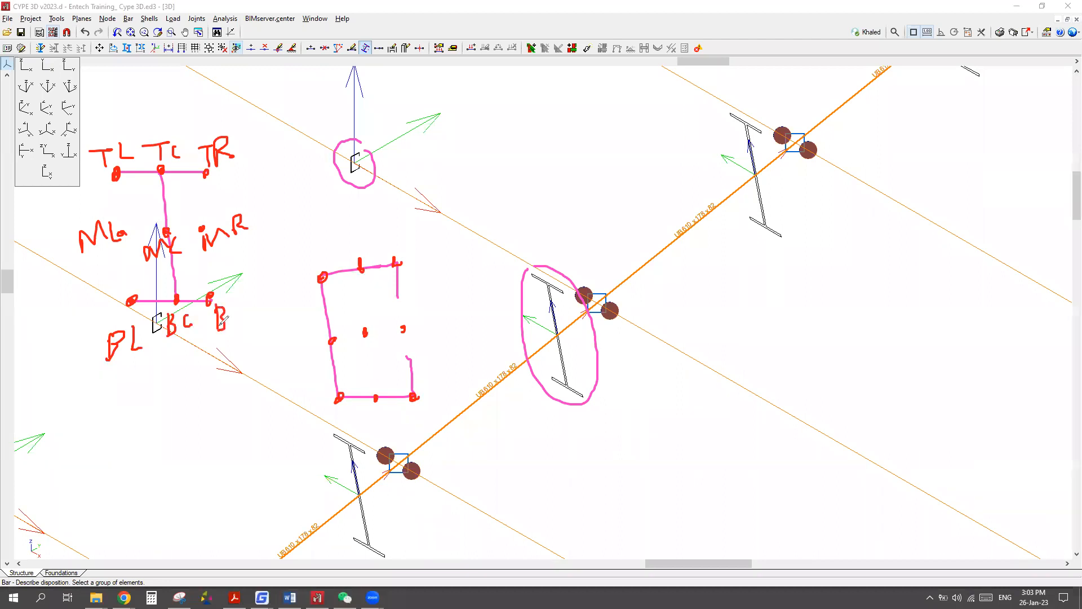
{"action": "left_click_drag", "start_coordinate": [228, 305], "coordinate": [242, 326]}
{"action": "left_click_drag", "start_coordinate": [258, 307], "coordinate": [299, 309]}
{"action": "left_click_drag", "start_coordinate": [286, 304], "coordinate": [292, 323]}
{"action": "left_click", "coordinate": [556, 338]}
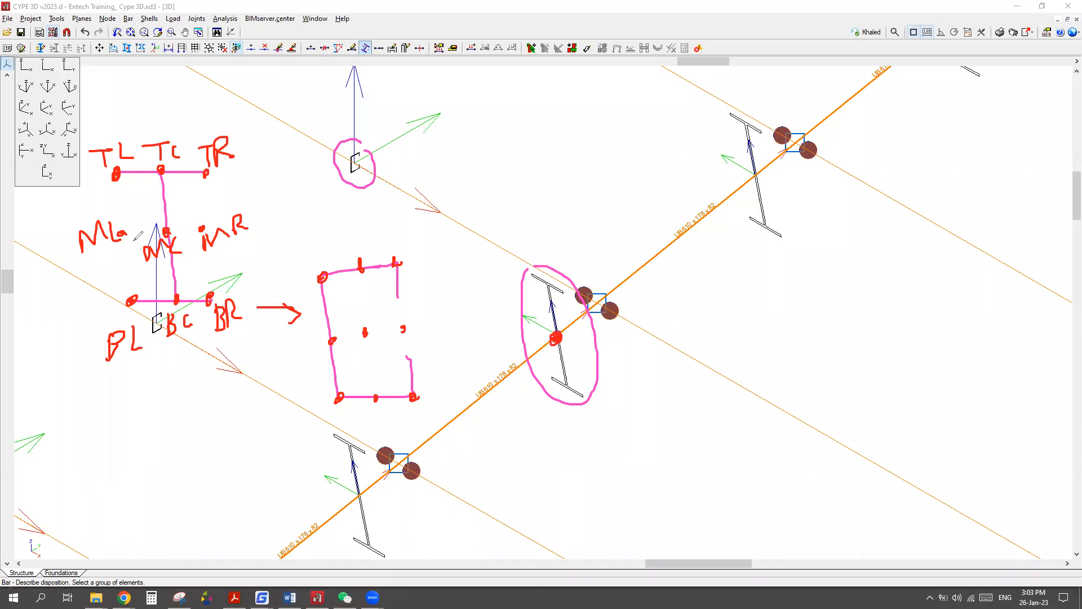
{"action": "mouse_move", "coordinate": [172, 223]}
{"action": "left_mouse_down"}
{"action": "mouse_move", "coordinate": [188, 243]}
{"action": "mouse_move", "coordinate": [131, 255]}
{"action": "mouse_move", "coordinate": [164, 222]}
{"action": "left_mouse_up"}
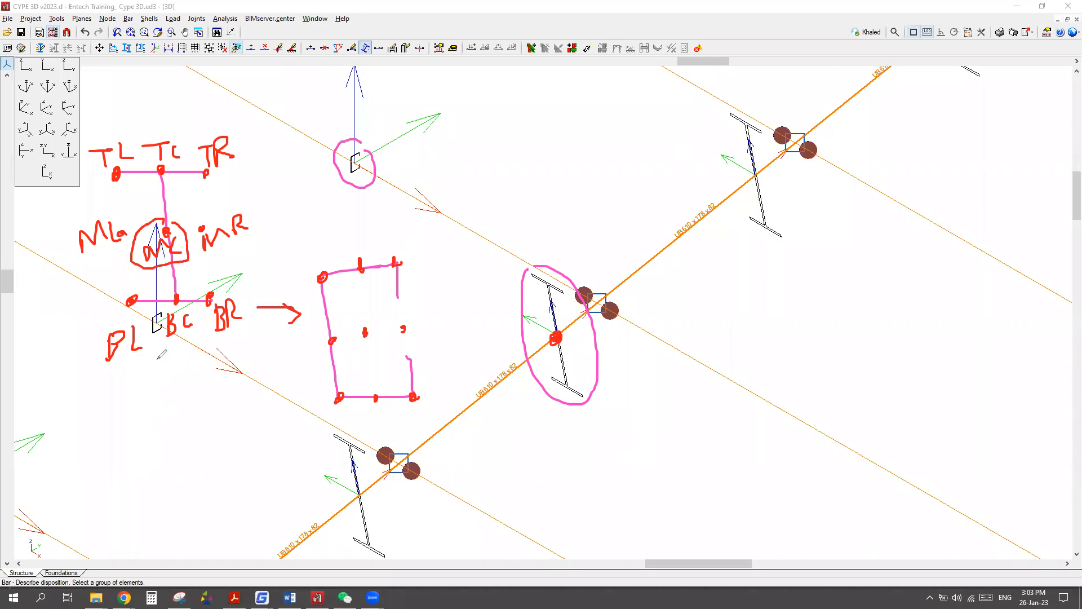
{"action": "left_click_drag", "start_coordinate": [163, 443], "coordinate": [157, 337]}
{"action": "left_click_drag", "start_coordinate": [149, 356], "coordinate": [165, 353]}
{"action": "mouse_move", "coordinate": [370, 319]}
{"action": "left_mouse_down"}
{"action": "mouse_move", "coordinate": [360, 345]}
{"action": "mouse_move", "coordinate": [366, 319]}
{"action": "left_mouse_up"}
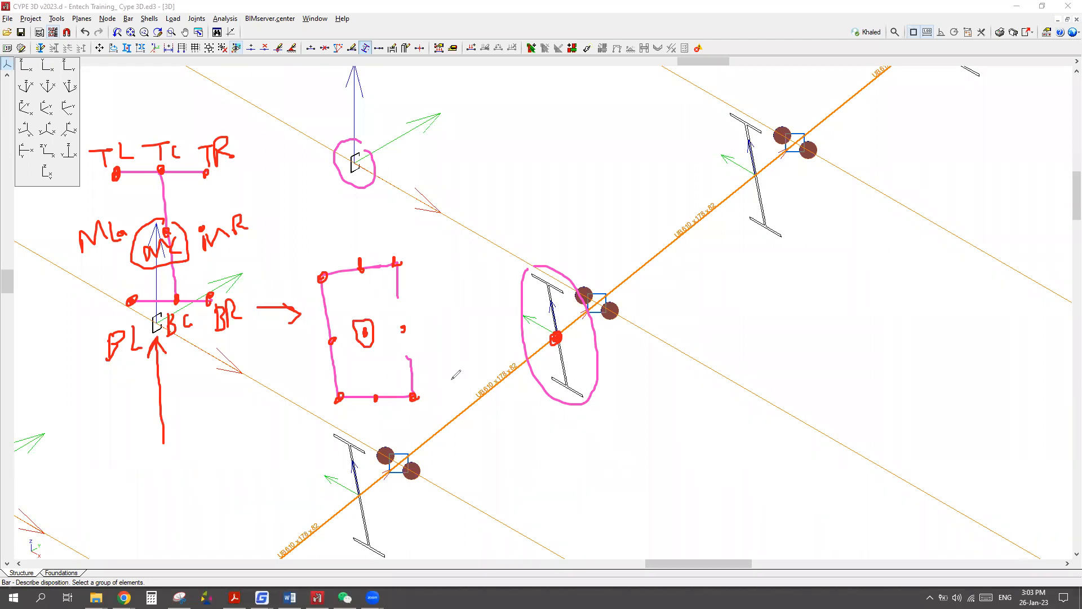
{"action": "left_click_drag", "start_coordinate": [159, 167], "coordinate": [161, 172]}
{"action": "mouse_move", "coordinate": [127, 239]}
{"action": "left_mouse_down"}
{"action": "mouse_move", "coordinate": [191, 230]}
{"action": "mouse_move", "coordinate": [177, 247]}
{"action": "mouse_move", "coordinate": [183, 385]}
{"action": "mouse_move", "coordinate": [226, 372]}
{"action": "left_mouse_up"}
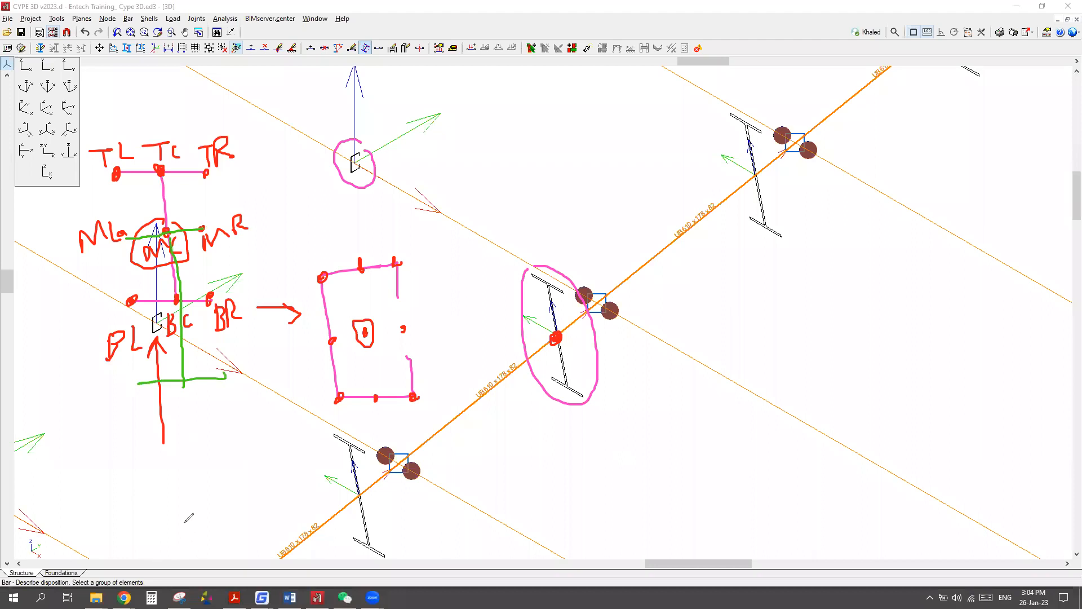
{"action": "mouse_move", "coordinate": [167, 233]}
{"action": "left_mouse_down"}
{"action": "mouse_move", "coordinate": [222, 198]}
{"action": "mouse_move", "coordinate": [166, 231]}
{"action": "mouse_move", "coordinate": [127, 223]}
{"action": "left_mouse_up"}
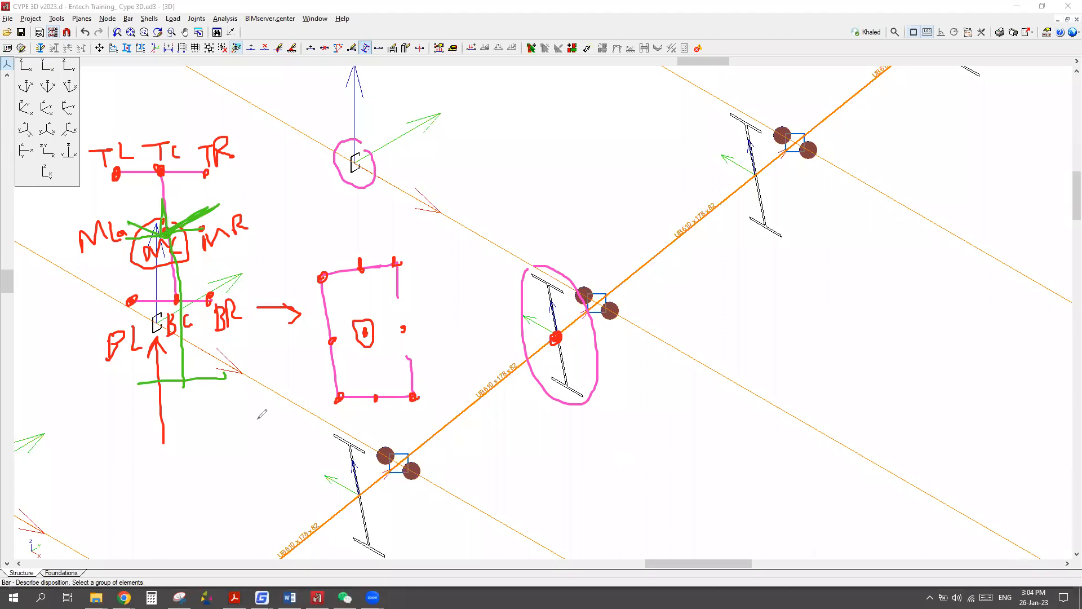
{"action": "left_click", "coordinate": [767, 43]}
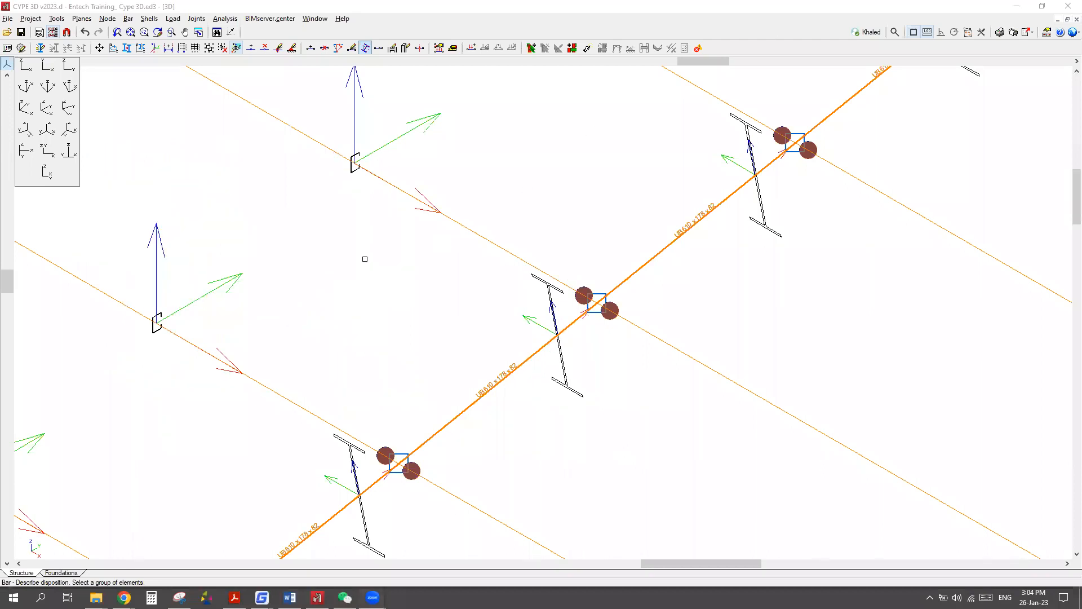
Set the section position of the selected roof bars to the top centre point and apply the disposition.
{"action": "scroll", "coordinate": [366, 262], "scroll_direction": "down", "scroll_amount": 4}
{"action": "scroll", "coordinate": [372, 256], "scroll_direction": "down", "scroll_amount": 8}
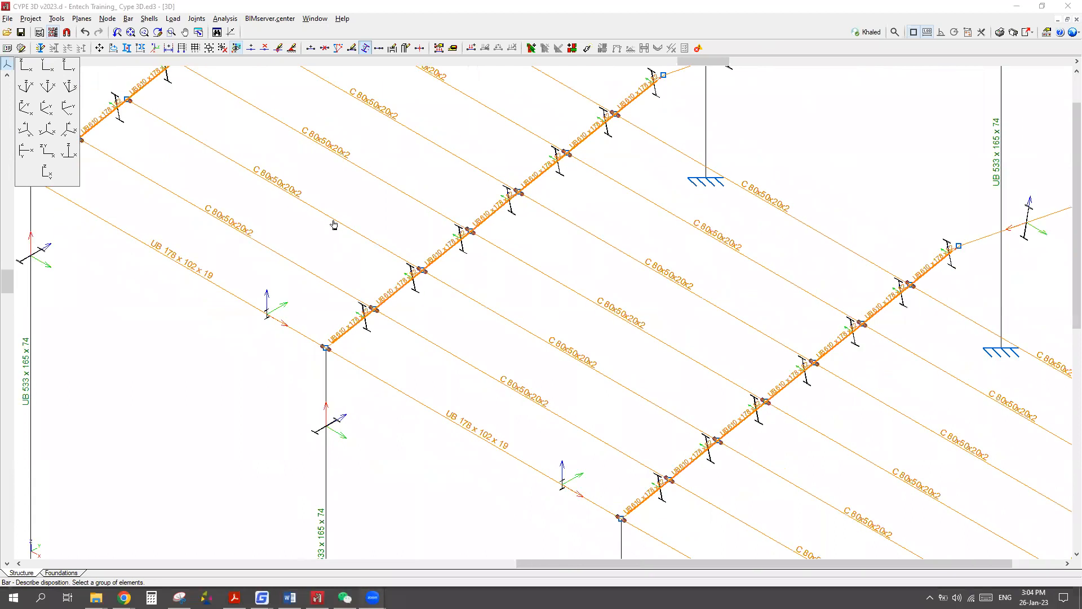
{"action": "scroll", "coordinate": [632, 389], "scroll_direction": "down", "scroll_amount": 4}
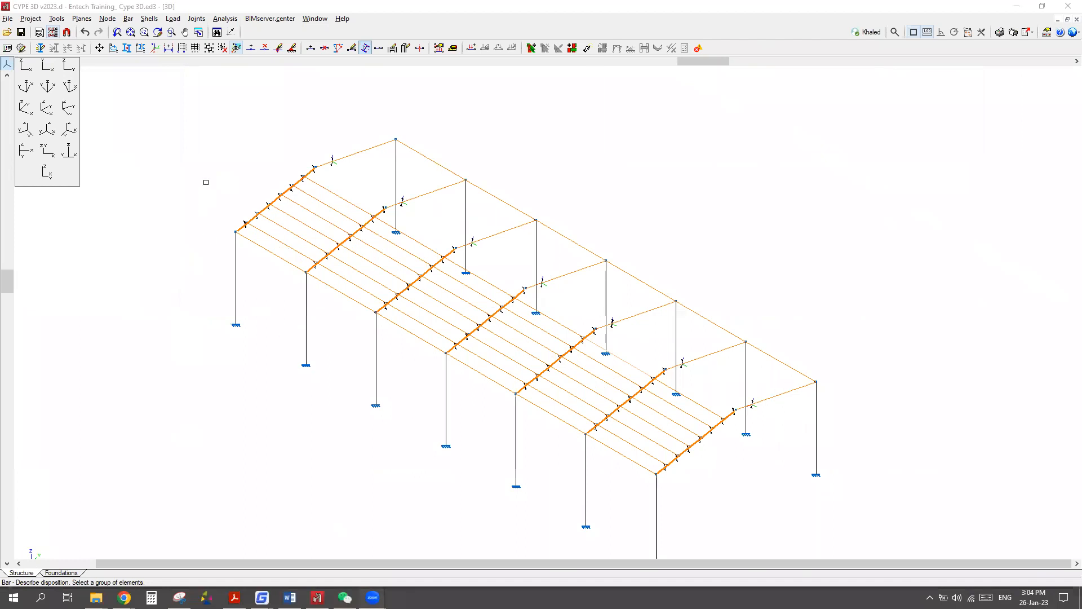
{"action": "right_click", "coordinate": [215, 168]}
{"action": "left_click_drag", "start_coordinate": [557, 176], "coordinate": [402, 161]}
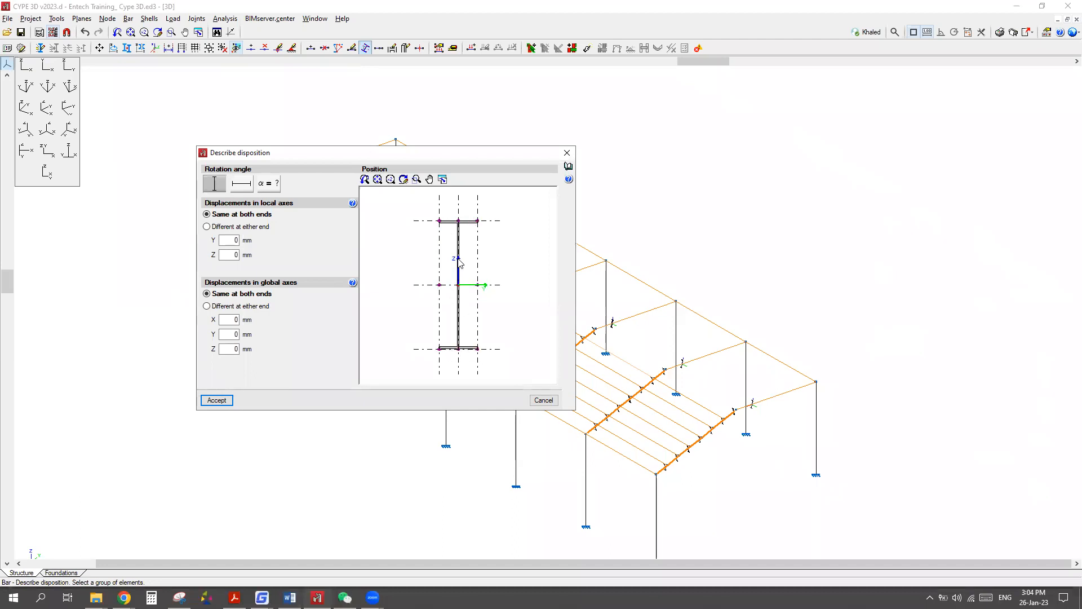
{"action": "left_click", "coordinate": [459, 222]}
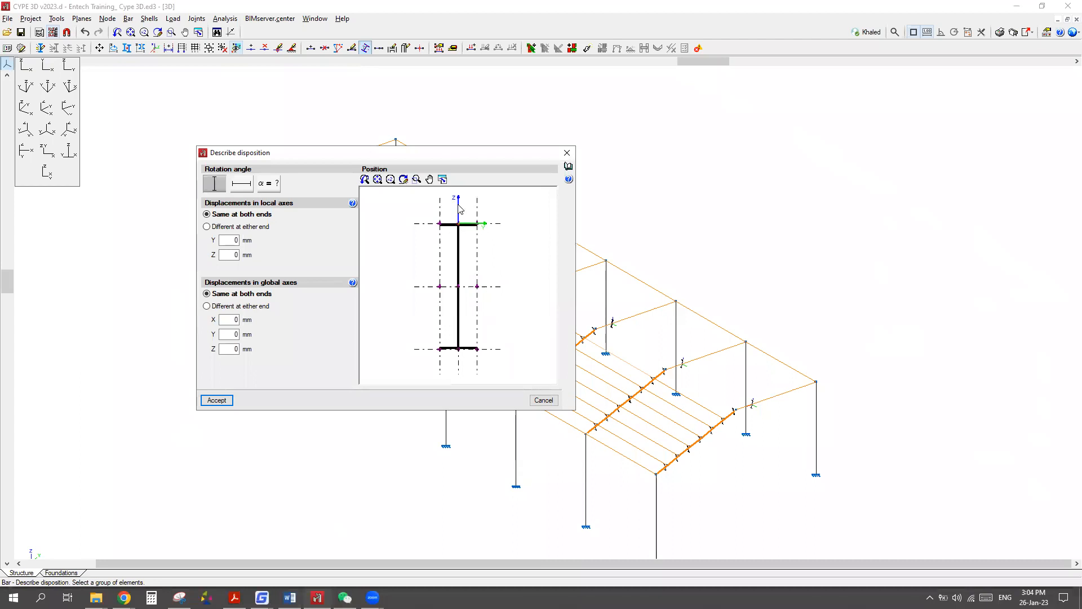
{"action": "left_click", "coordinate": [458, 350]}
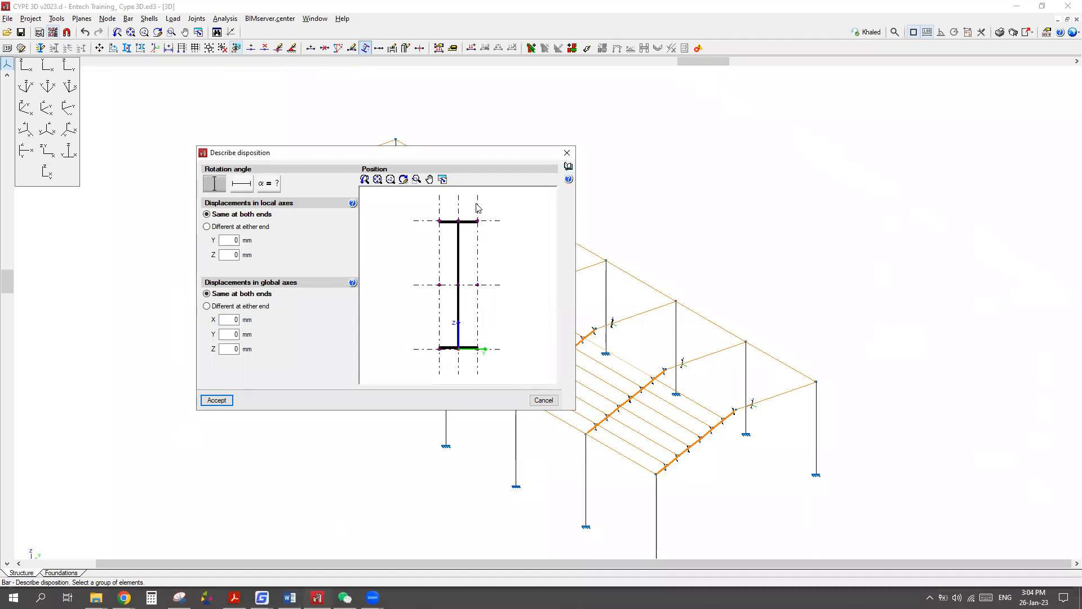
{"action": "left_click", "coordinate": [459, 223]}
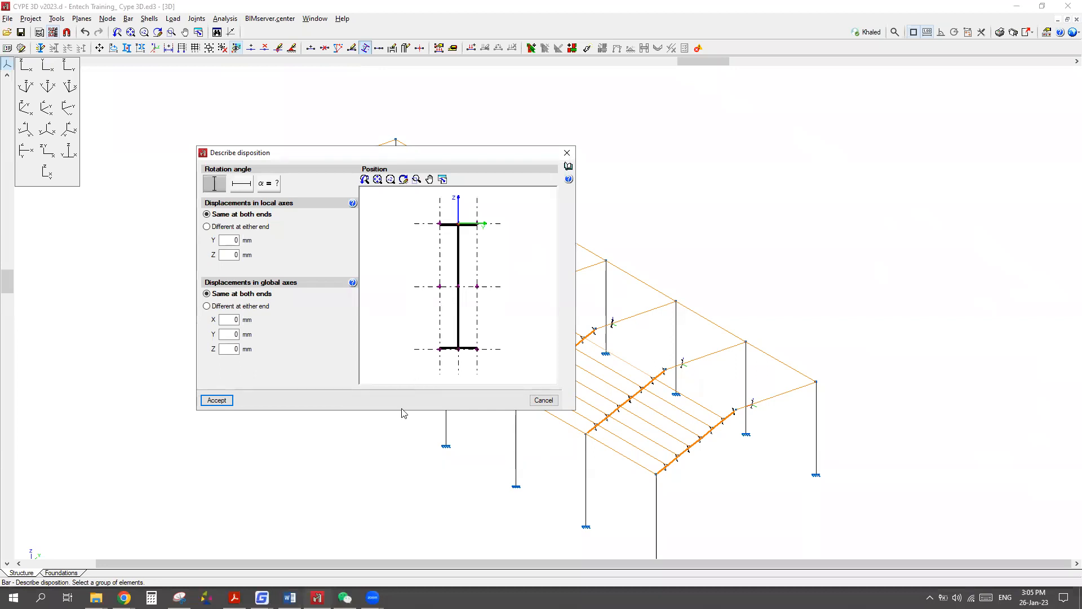
{"action": "left_click", "coordinate": [459, 349]}
{"action": "left_click", "coordinate": [217, 400]}
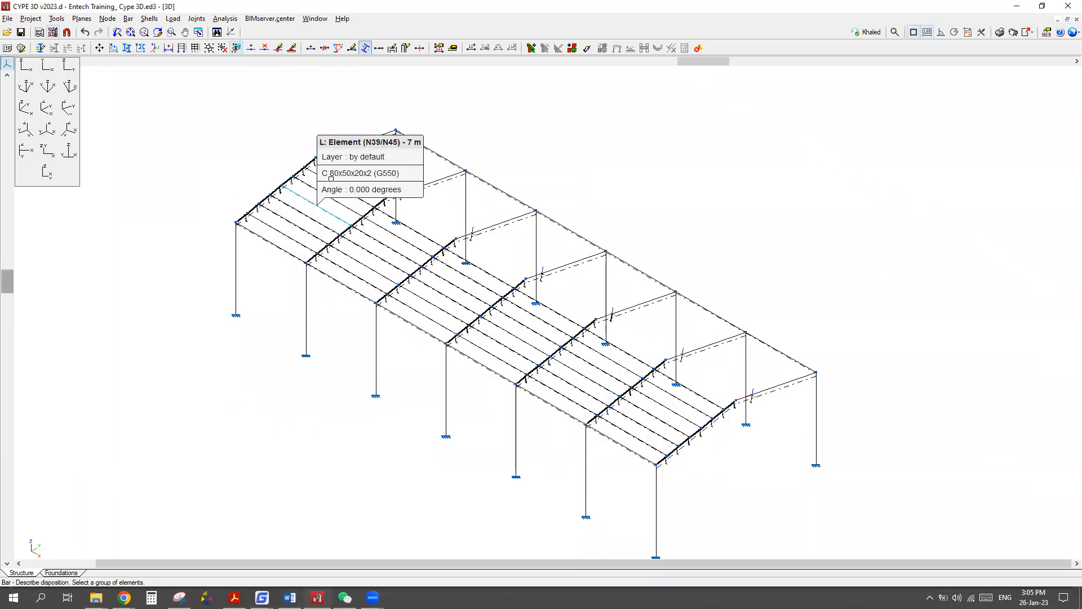
Check the roof bars in the wireframe and open the rendered 3D view of the complete structure.
{"action": "scroll", "coordinate": [349, 168], "scroll_direction": "up", "scroll_amount": 5}
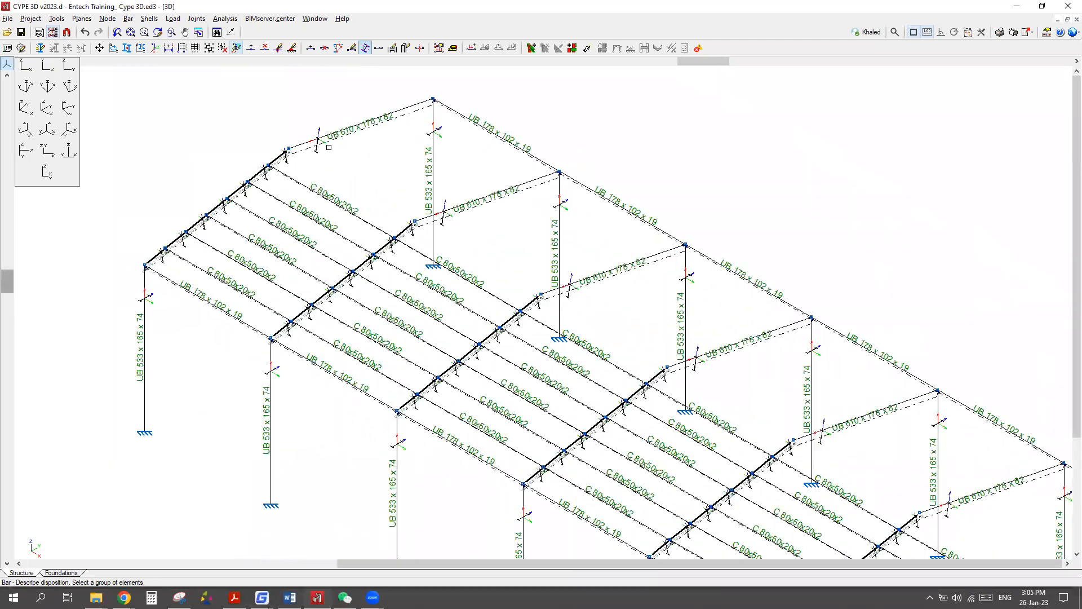
{"action": "scroll", "coordinate": [293, 186], "scroll_direction": "up", "scroll_amount": 1}
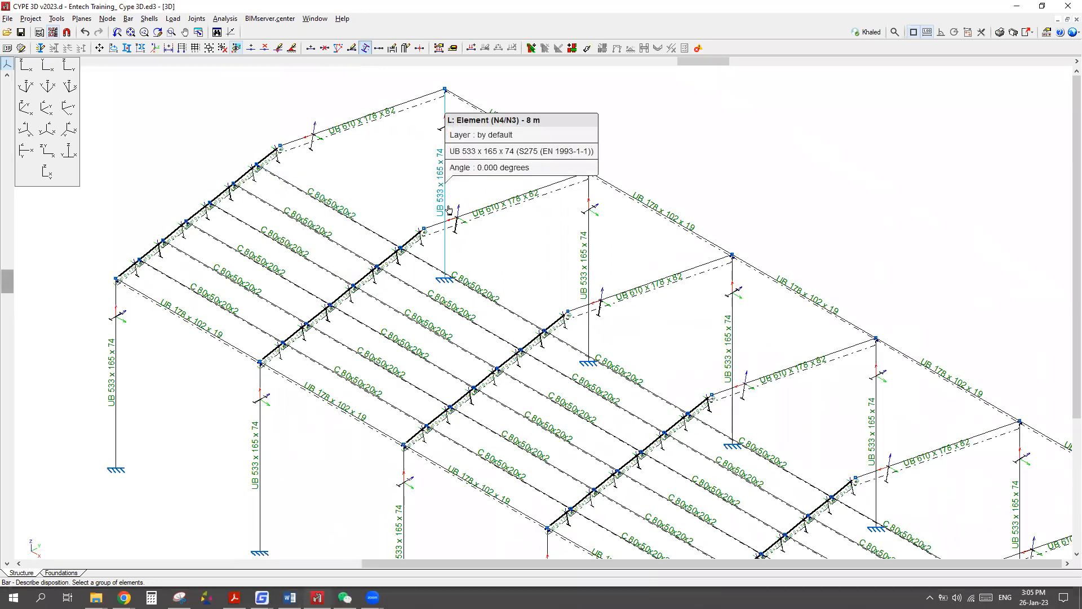
{"action": "scroll", "coordinate": [450, 208], "scroll_direction": "down", "scroll_amount": 3}
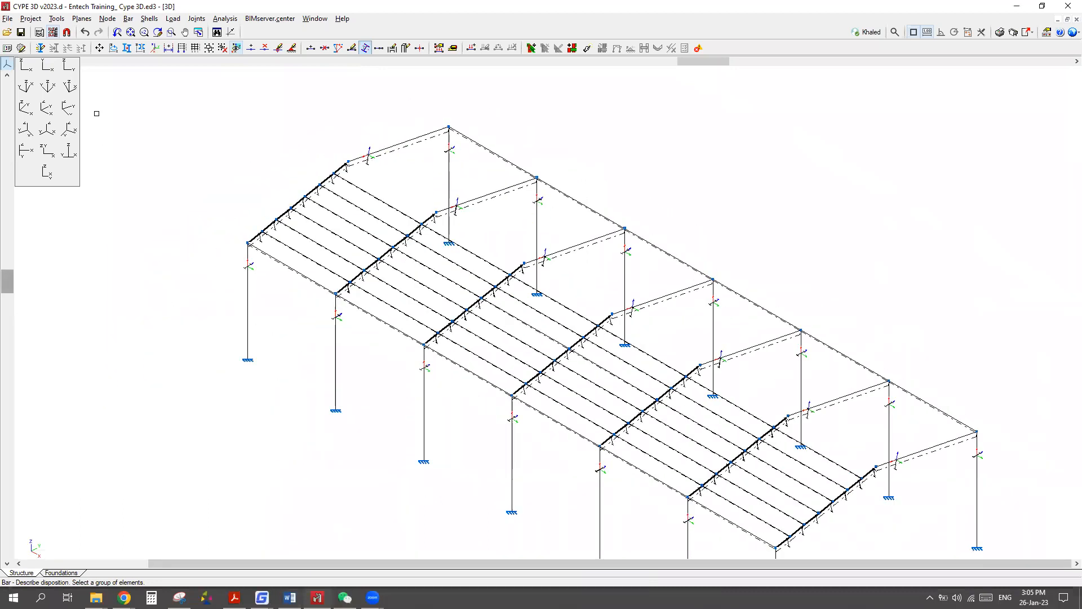
{"action": "left_click", "coordinate": [56, 18]}
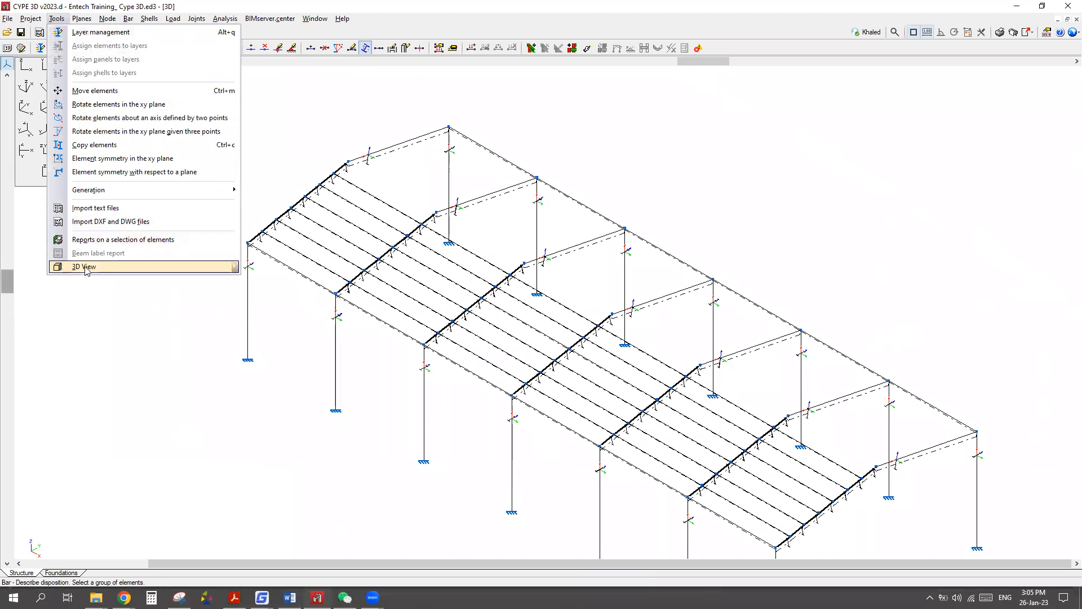
{"action": "mouse_move", "coordinate": [93, 269]}
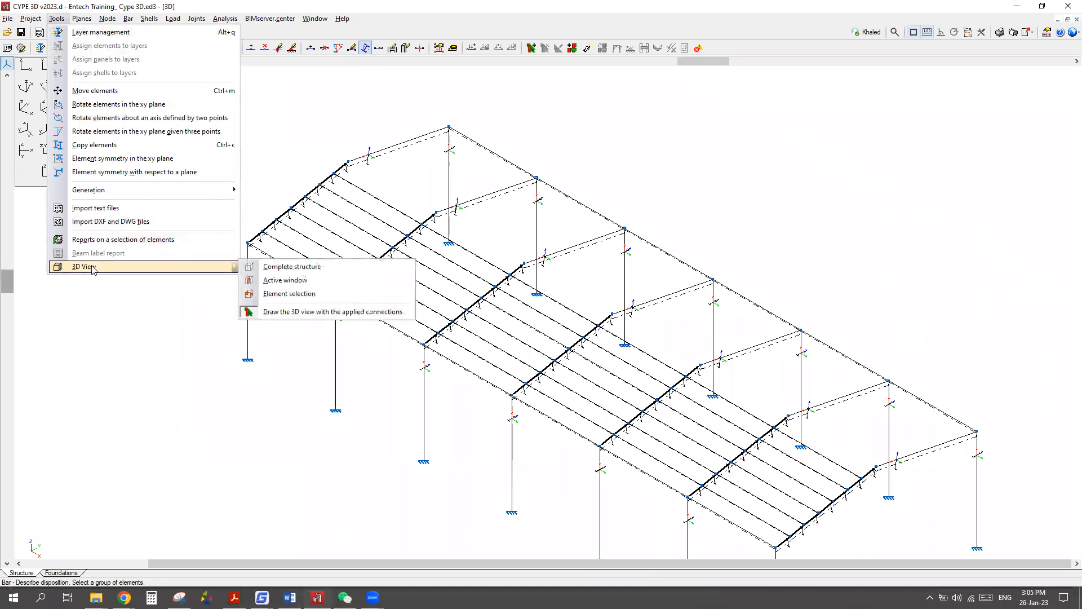
{"action": "left_click", "coordinate": [269, 268]}
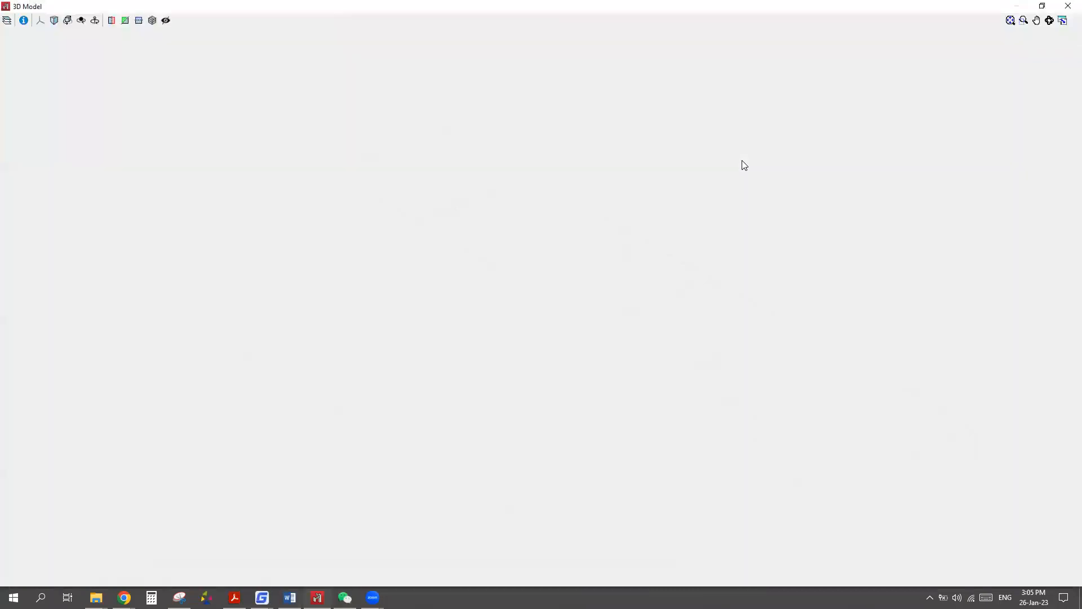
Examine how the rafter, purlins and column meet at the end frame's eaves corner in the rendered view, and close it.
{"action": "scroll", "coordinate": [361, 240], "scroll_direction": "up", "scroll_amount": 3}
{"action": "scroll", "coordinate": [372, 246], "scroll_direction": "up", "scroll_amount": 5}
{"action": "scroll", "coordinate": [359, 248], "scroll_direction": "up", "scroll_amount": 5}
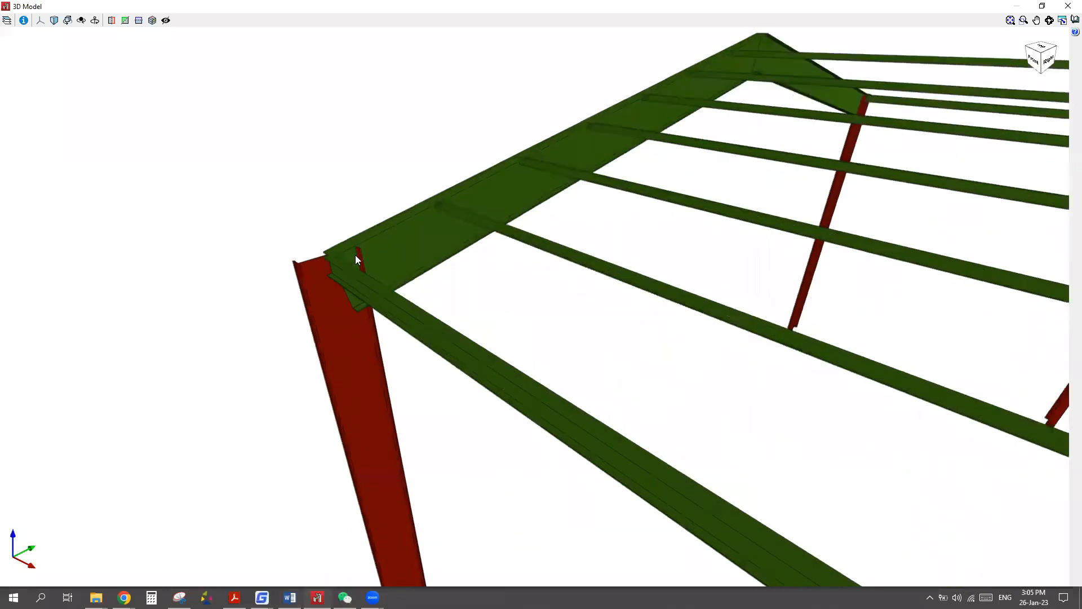
{"action": "scroll", "coordinate": [357, 260], "scroll_direction": "up", "scroll_amount": 3}
{"action": "scroll", "coordinate": [374, 266], "scroll_direction": "up", "scroll_amount": 3}
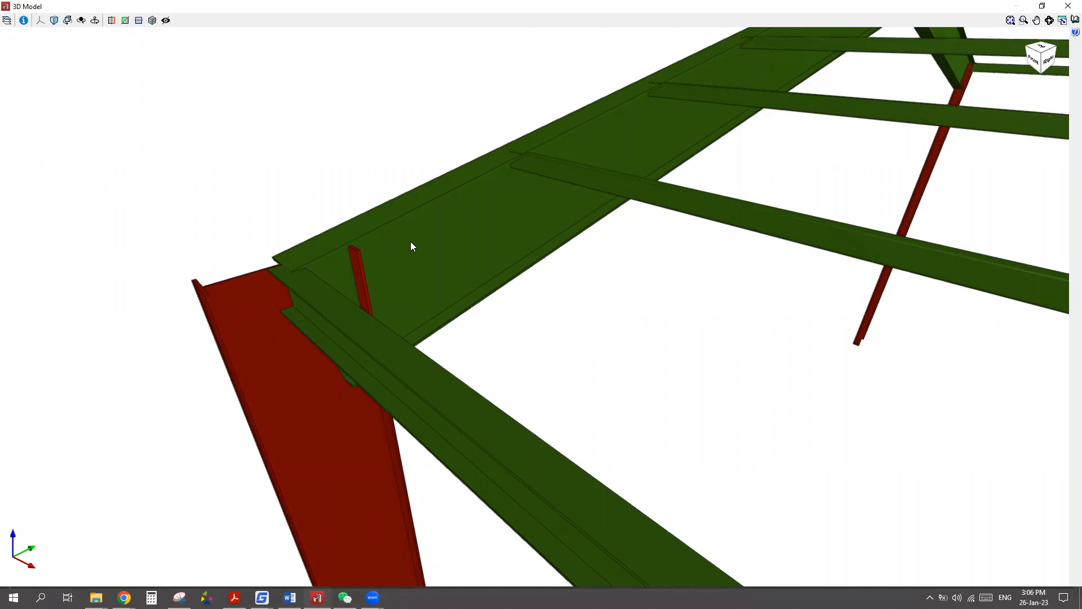
{"action": "left_click", "coordinate": [1067, 6]}
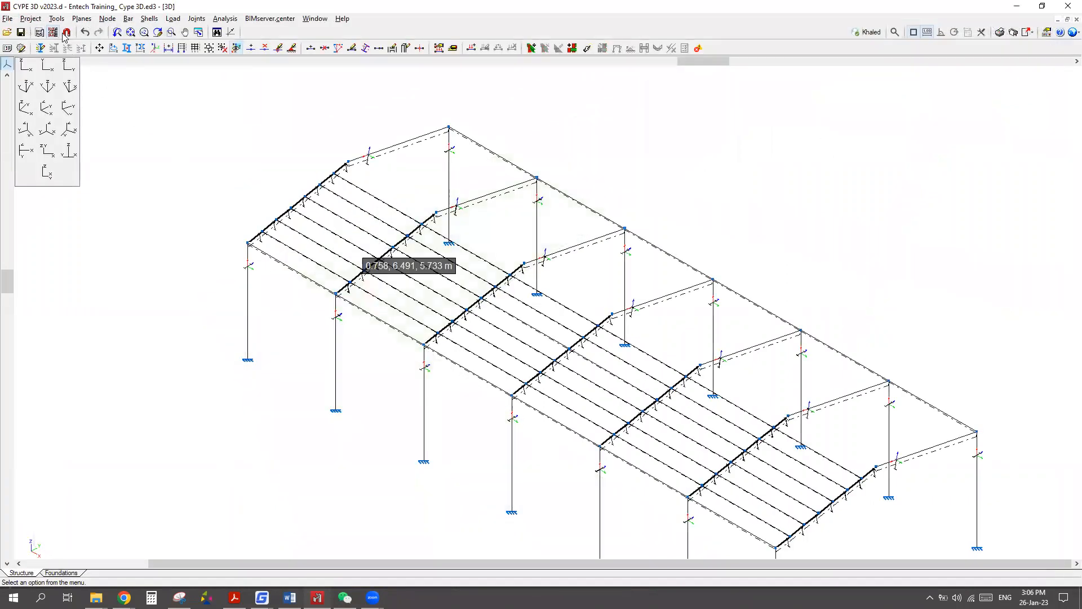
Reopen the rendered 3D view of the complete structure and inspect the end frame's eaves corner up close.
{"action": "left_click", "coordinate": [57, 19]}
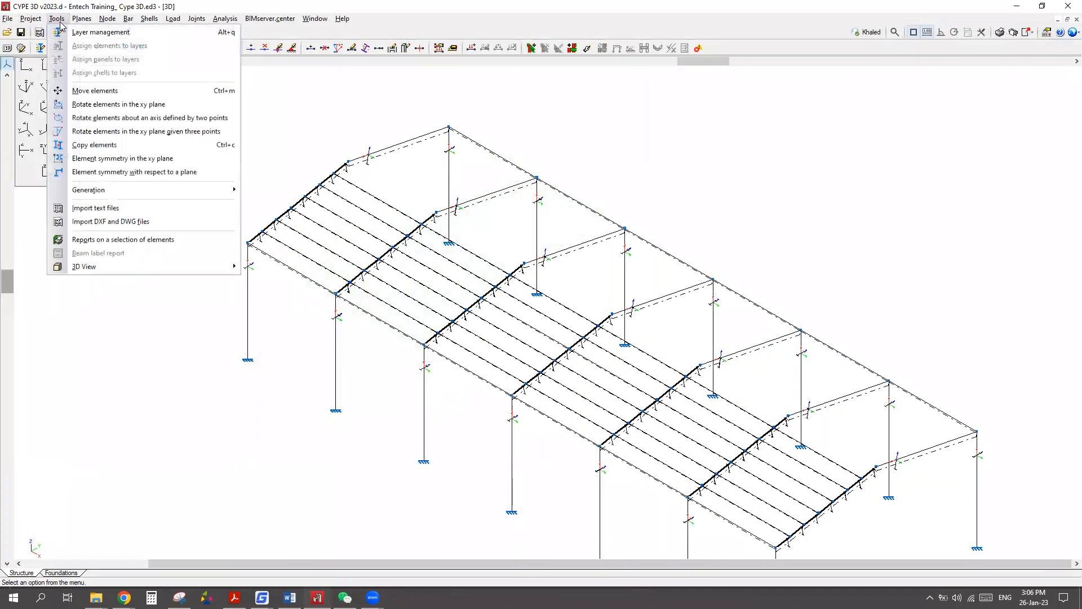
{"action": "mouse_move", "coordinate": [100, 269]}
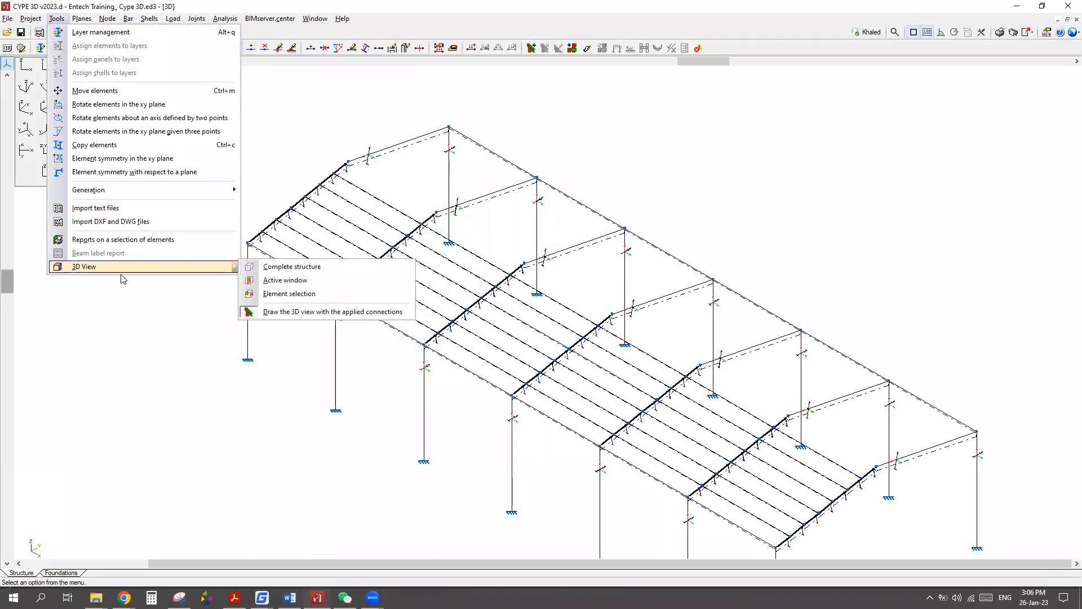
{"action": "left_click", "coordinate": [290, 267]}
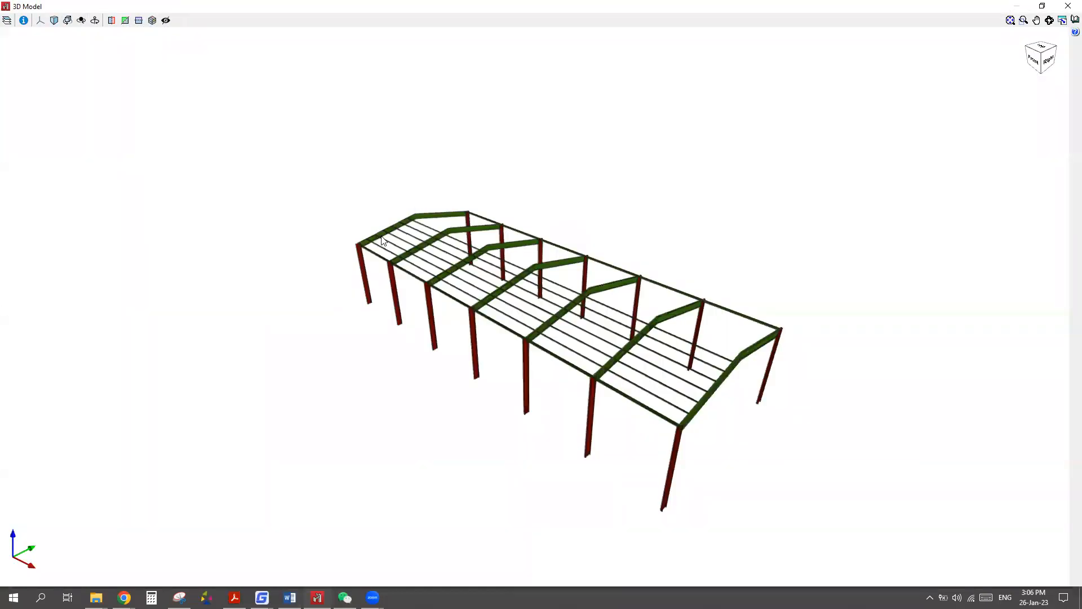
{"action": "scroll", "coordinate": [382, 241], "scroll_direction": "up", "scroll_amount": 6}
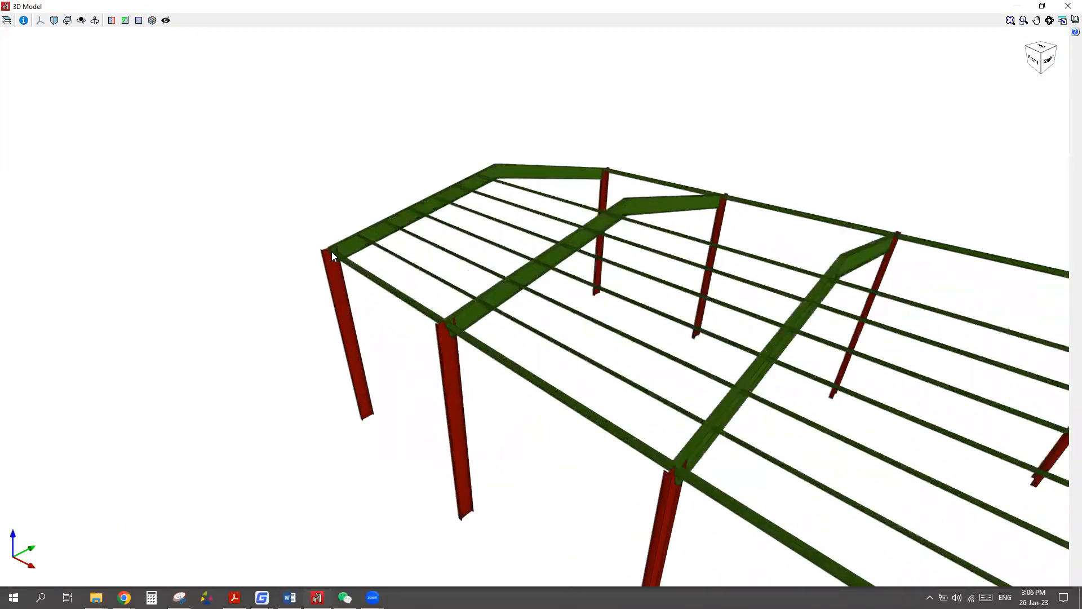
{"action": "scroll", "coordinate": [331, 251], "scroll_direction": "up", "scroll_amount": 8}
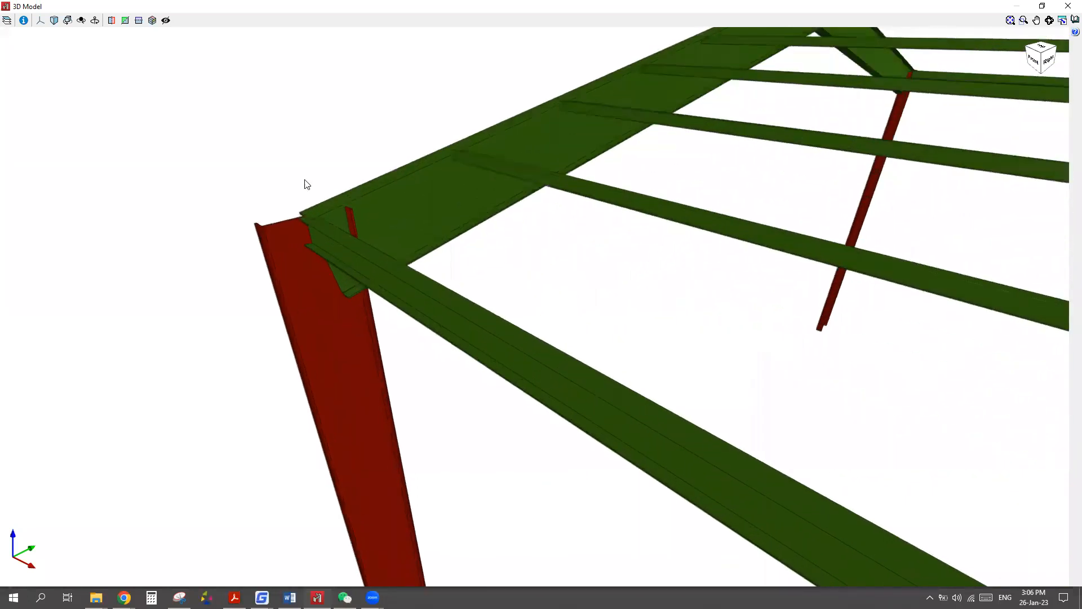
{"action": "scroll", "coordinate": [293, 230], "scroll_direction": "up", "scroll_amount": 4}
{"action": "scroll", "coordinate": [332, 226], "scroll_direction": "down", "scroll_amount": 1}
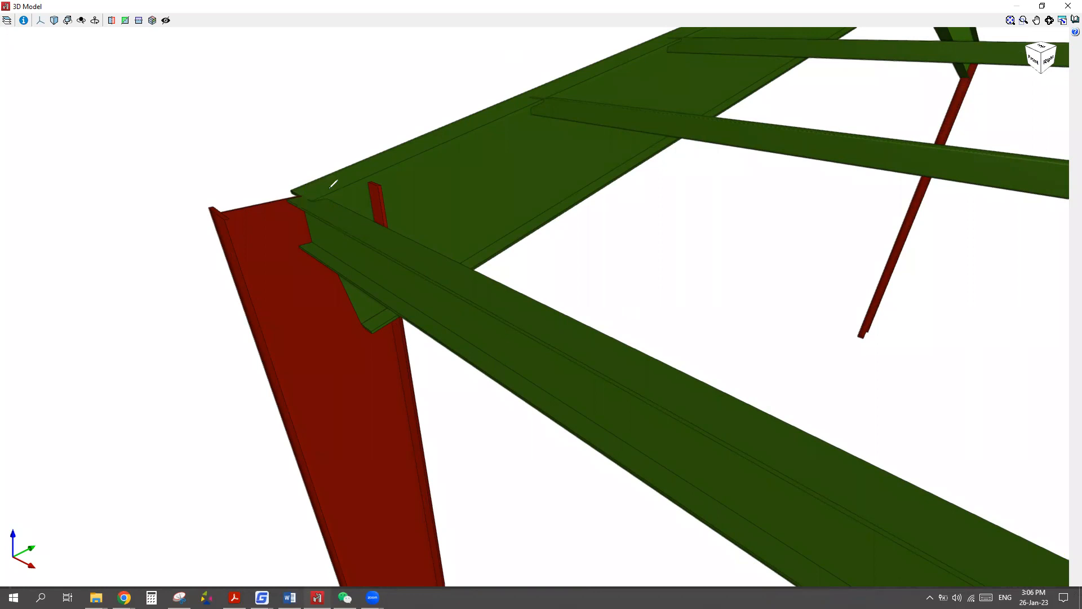
Mark the three bar lines meeting at the eaves node, sketch the purlin raised to its BC position, and close the rendered view.
{"action": "mouse_move", "coordinate": [291, 197]}
{"action": "left_mouse_down"}
{"action": "mouse_move", "coordinate": [293, 205]}
{"action": "mouse_move", "coordinate": [606, 59]}
{"action": "mouse_move", "coordinate": [301, 197]}
{"action": "mouse_move", "coordinate": [351, 210]}
{"action": "mouse_move", "coordinate": [624, 365]}
{"action": "left_mouse_up"}
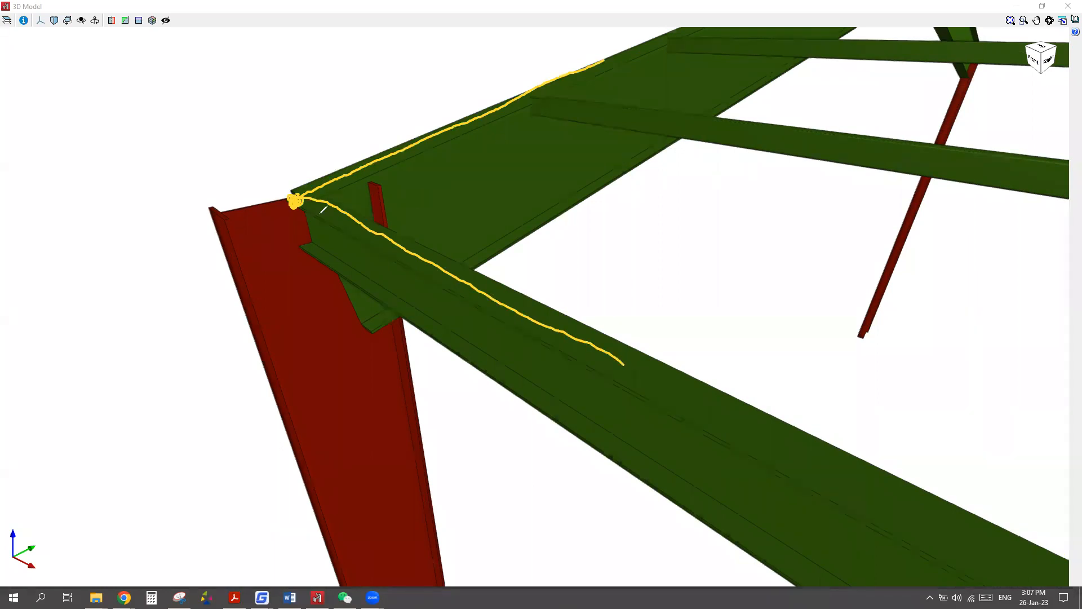
{"action": "left_click_drag", "start_coordinate": [296, 201], "coordinate": [380, 520]}
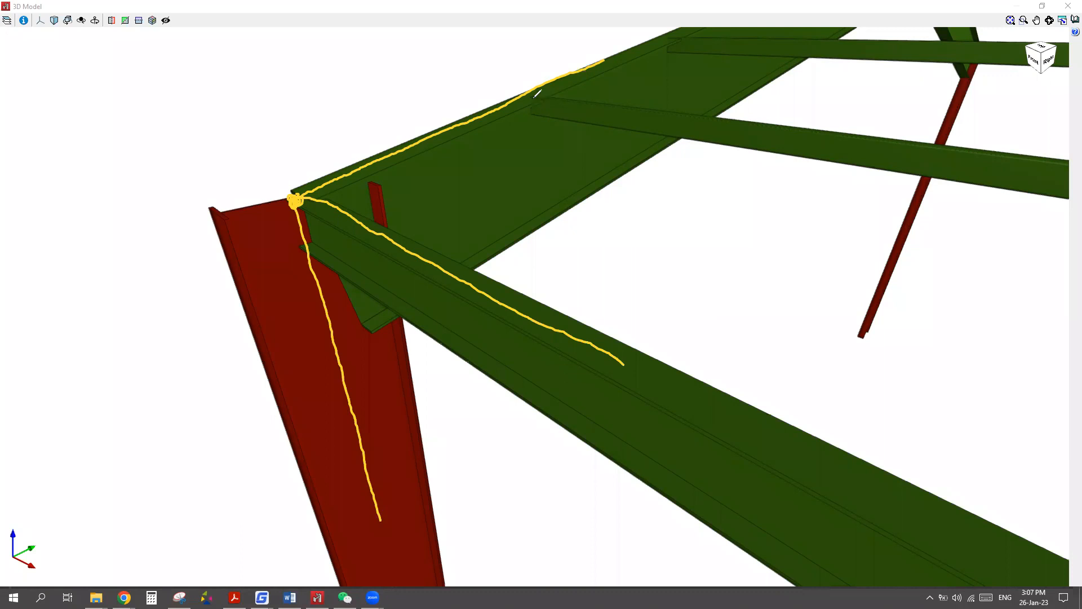
{"action": "mouse_move", "coordinate": [530, 67]}
{"action": "left_mouse_down"}
{"action": "mouse_move", "coordinate": [529, 87]}
{"action": "mouse_move", "coordinate": [544, 86]}
{"action": "left_mouse_up"}
{"action": "mouse_move", "coordinate": [576, 97]}
{"action": "left_mouse_down"}
{"action": "mouse_move", "coordinate": [555, 101]}
{"action": "mouse_move", "coordinate": [562, 127]}
{"action": "mouse_move", "coordinate": [578, 122]}
{"action": "left_mouse_up"}
{"action": "left_click", "coordinate": [574, 126]}
{"action": "mouse_move", "coordinate": [575, 142]}
{"action": "left_mouse_down"}
{"action": "mouse_move", "coordinate": [587, 148]}
{"action": "mouse_move", "coordinate": [578, 163]}
{"action": "mouse_move", "coordinate": [612, 153]}
{"action": "left_mouse_up"}
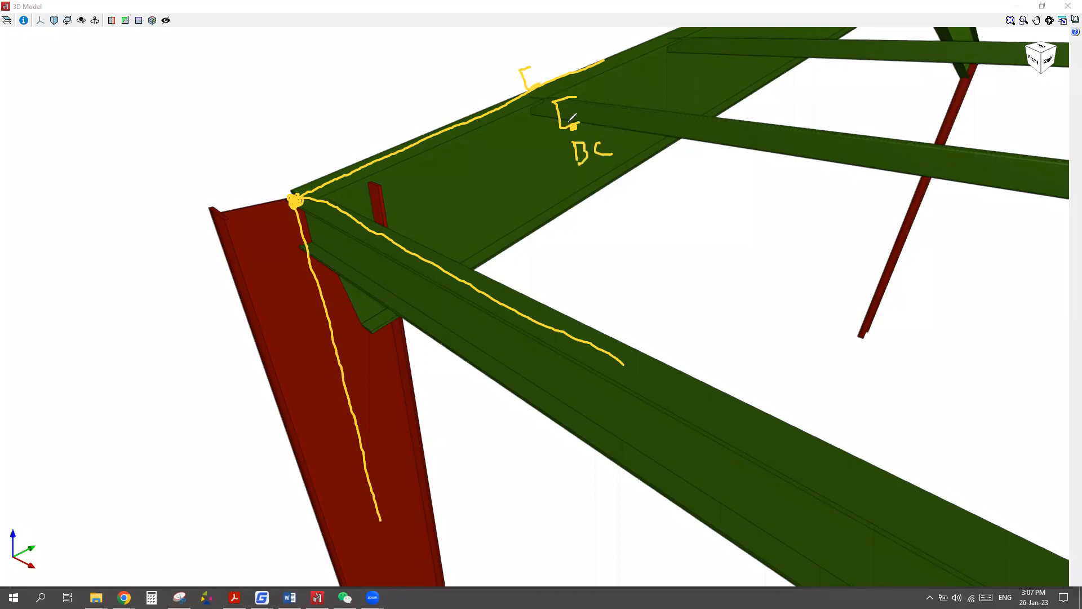
{"action": "mouse_move", "coordinate": [565, 99]}
{"action": "left_mouse_down"}
{"action": "mouse_move", "coordinate": [558, 69]}
{"action": "mouse_move", "coordinate": [565, 74]}
{"action": "mouse_move", "coordinate": [512, 71]}
{"action": "mouse_move", "coordinate": [529, 102]}
{"action": "left_mouse_up"}
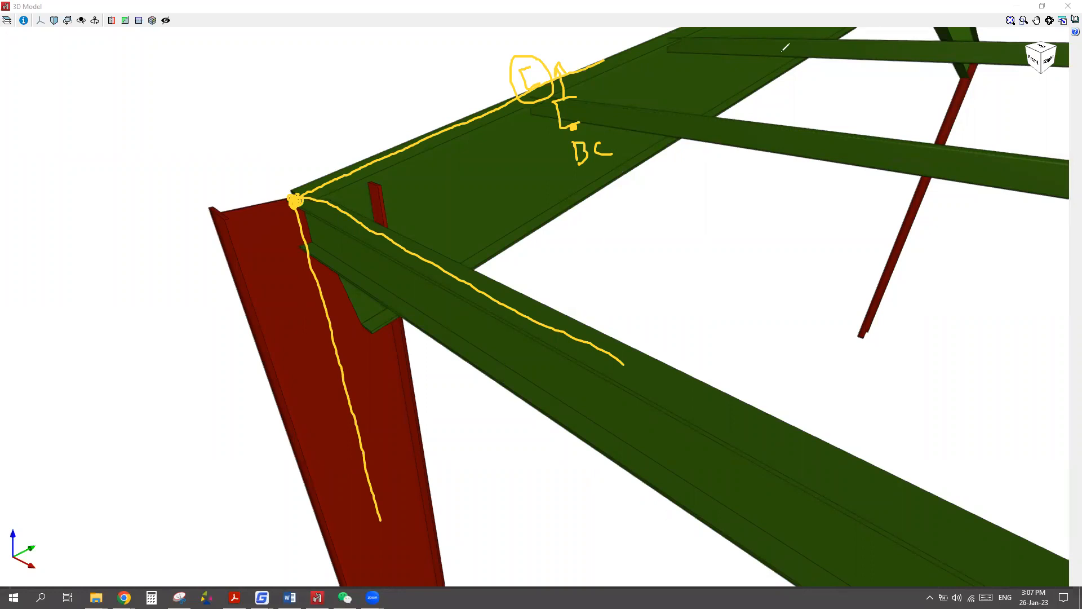
{"action": "left_click", "coordinate": [786, 47]}
{"action": "left_click", "coordinate": [1068, 6]}
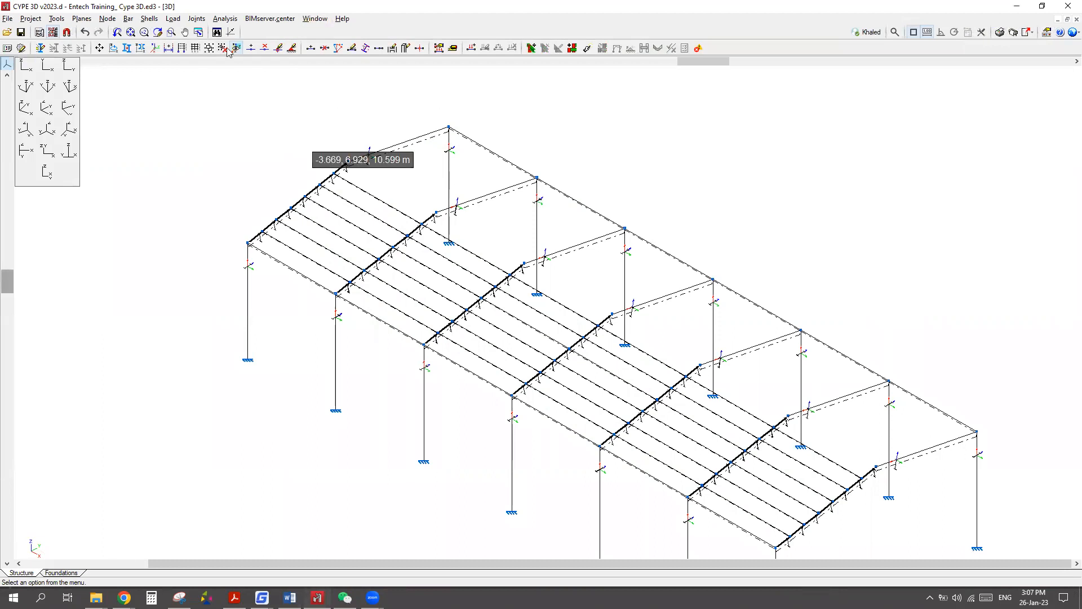
Start describing bar disposition and switch to the 2D Purlins window.
{"action": "left_click", "coordinate": [128, 19]}
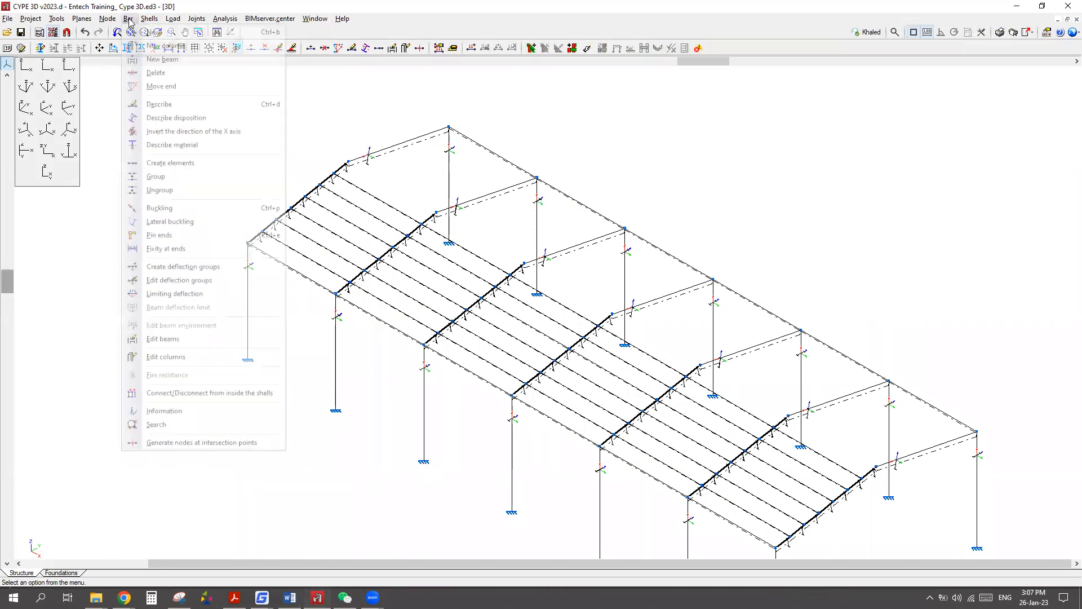
{"action": "left_click", "coordinate": [163, 118]}
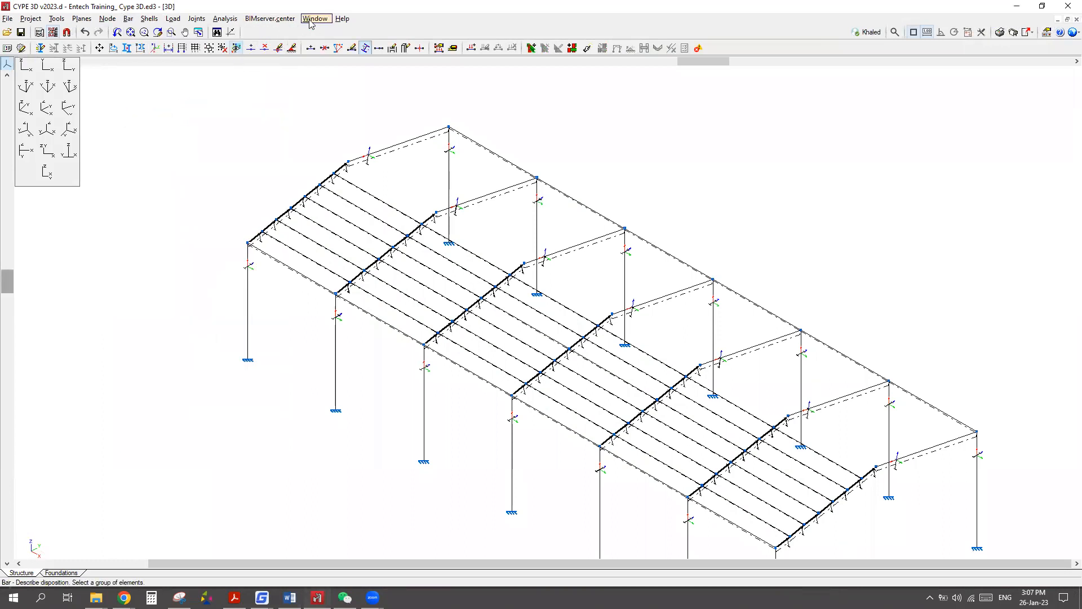
{"action": "left_click", "coordinate": [128, 18]}
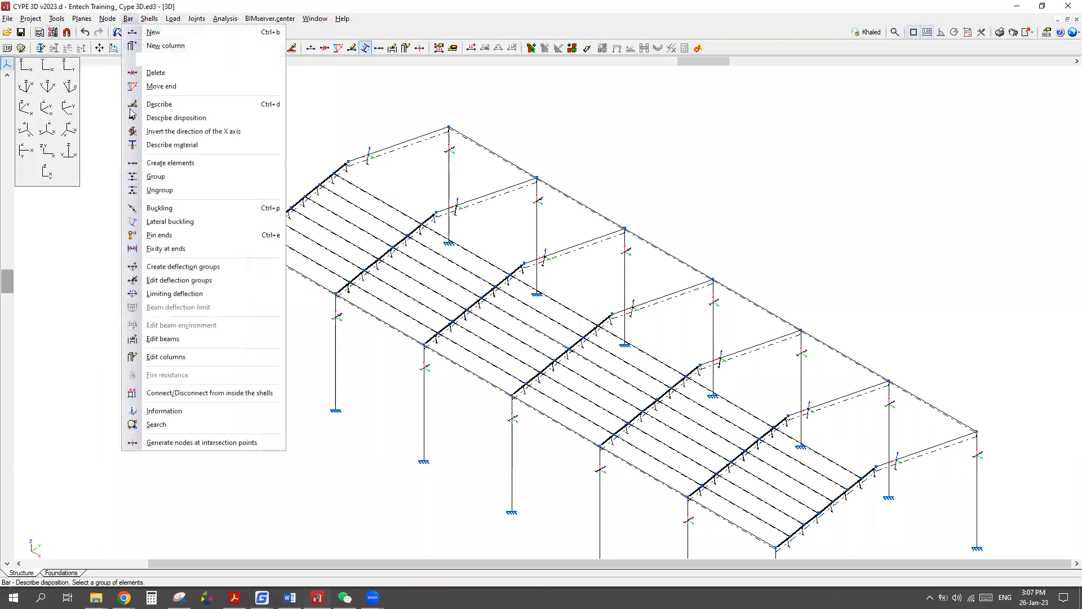
{"action": "left_click", "coordinate": [165, 118]}
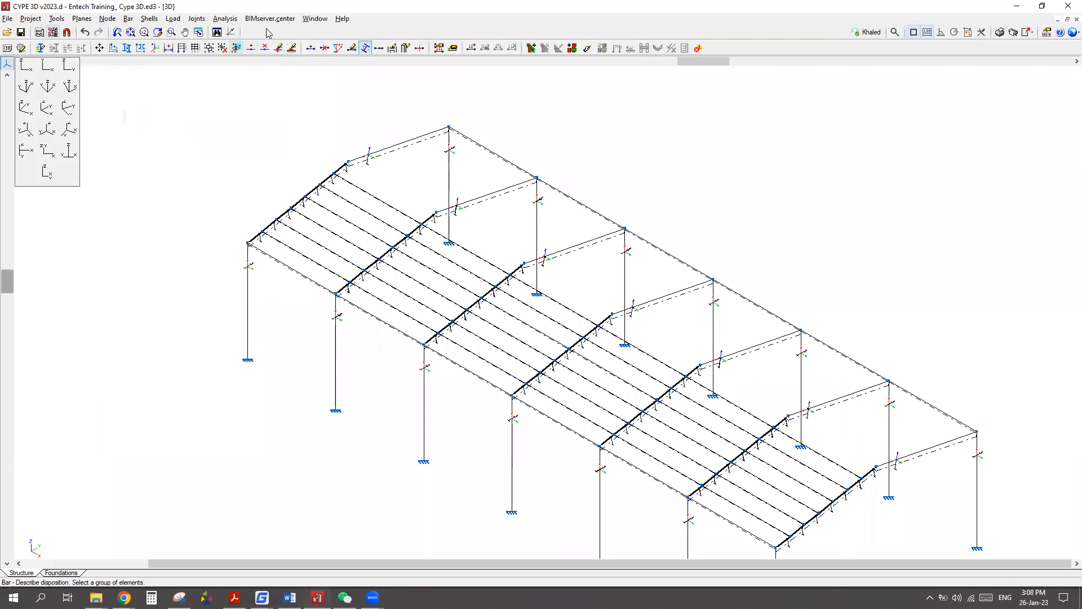
{"action": "left_click", "coordinate": [315, 19]}
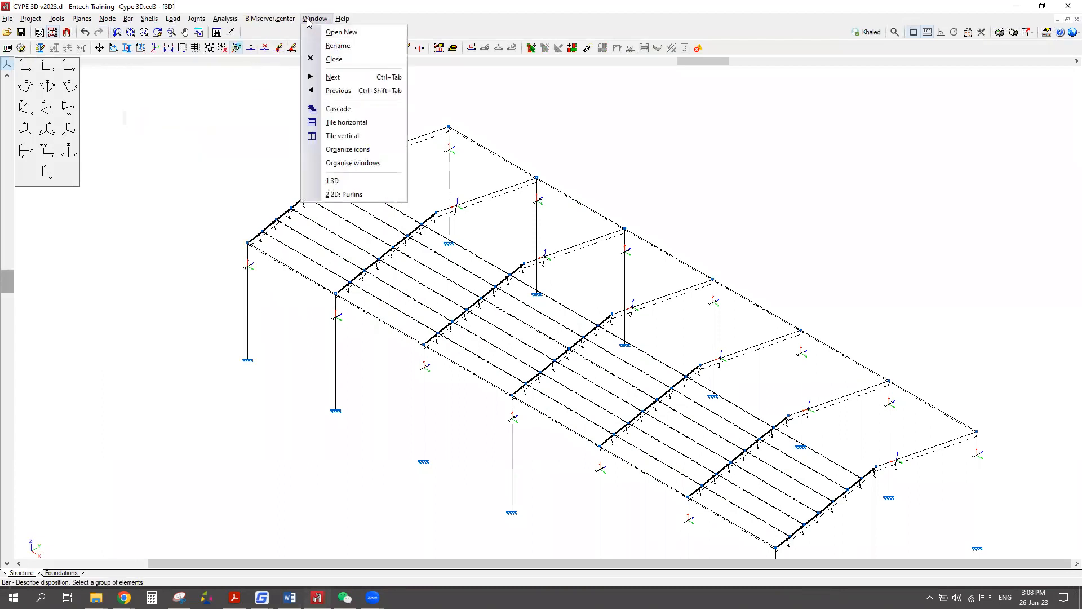
{"action": "left_click", "coordinate": [355, 195]}
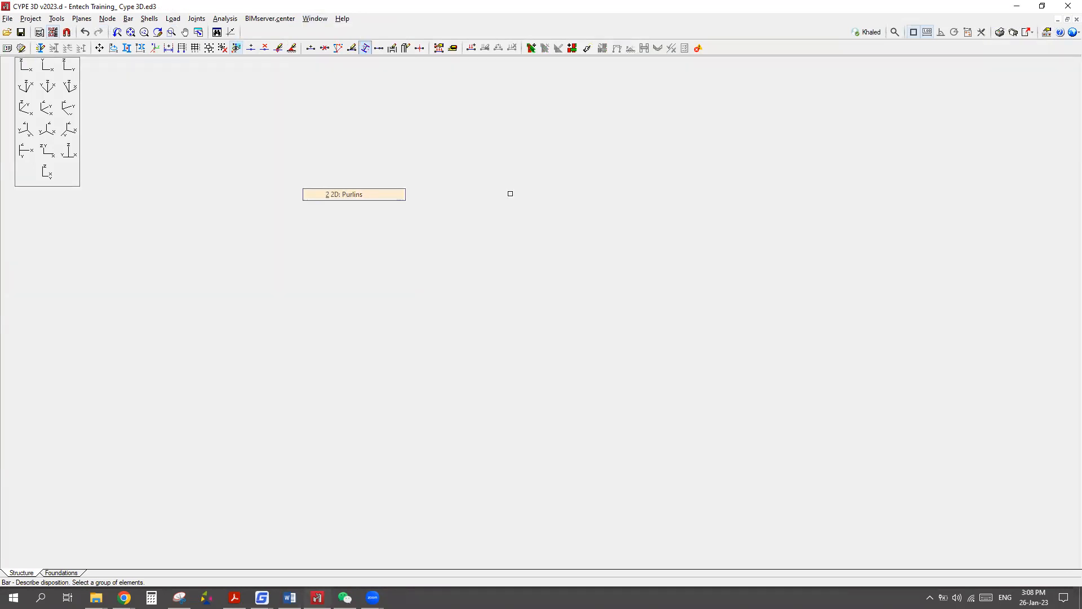
{"action": "scroll", "coordinate": [315, 209], "scroll_direction": "down", "scroll_amount": 3}
{"action": "scroll", "coordinate": [753, 309], "scroll_direction": "up", "scroll_amount": 5}
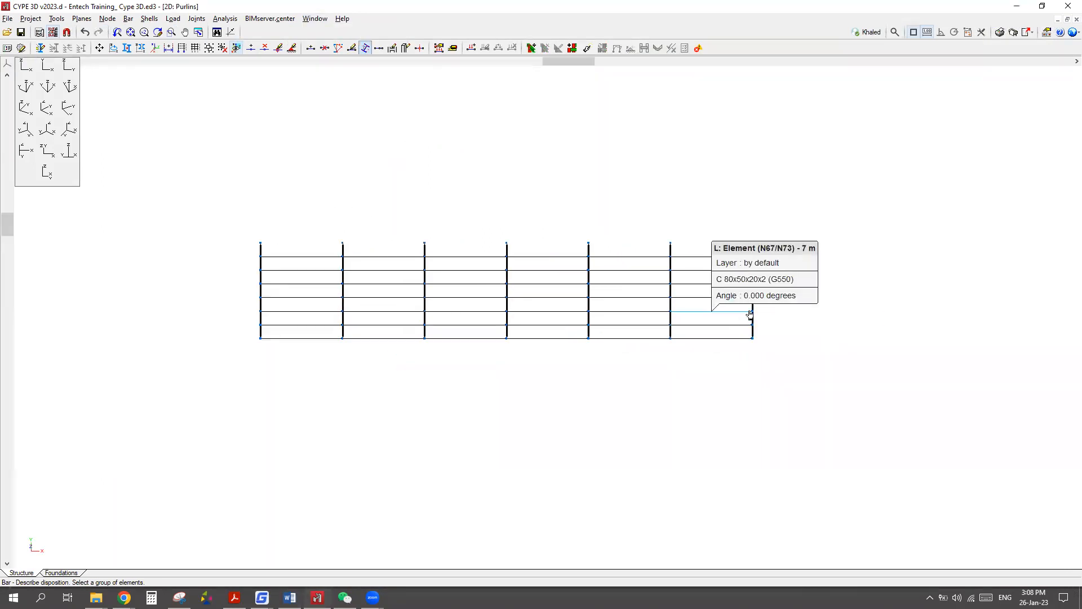
Select the six intermediate purlin rows in every bay, set their section position to the bottom centre point, and apply the disposition.
{"action": "left_click_drag", "start_coordinate": [713, 219], "coordinate": [684, 334]}
{"action": "left_click_drag", "start_coordinate": [630, 215], "coordinate": [595, 339]}
{"action": "left_click_drag", "start_coordinate": [521, 212], "coordinate": [481, 339]}
{"action": "left_click_drag", "start_coordinate": [418, 217], "coordinate": [386, 333]}
{"action": "left_click_drag", "start_coordinate": [320, 218], "coordinate": [288, 332]}
{"action": "left_click_drag", "start_coordinate": [211, 225], "coordinate": [181, 335]}
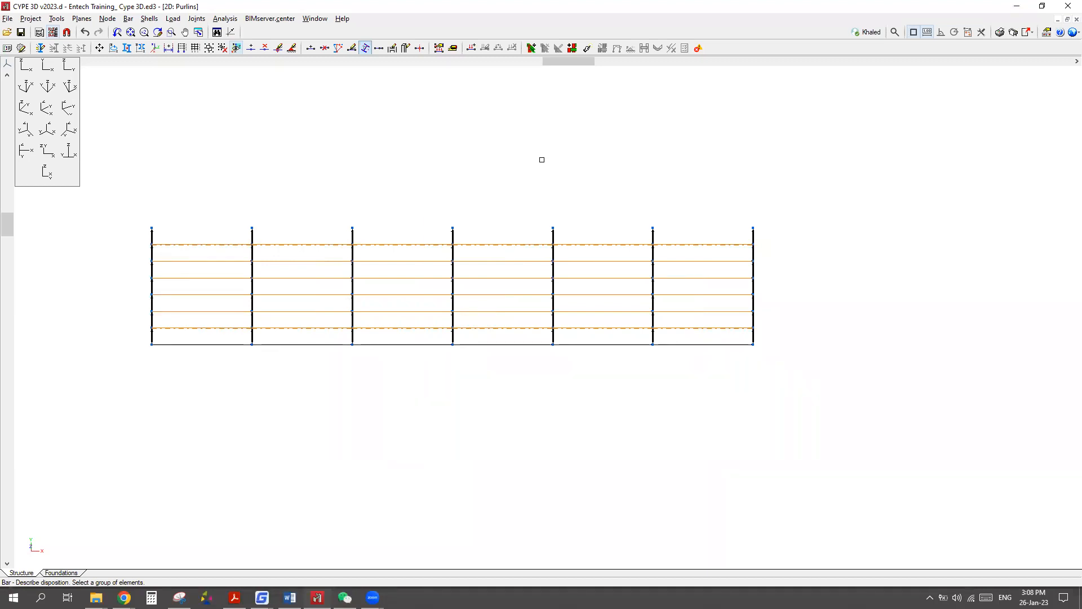
{"action": "right_click", "coordinate": [542, 159]}
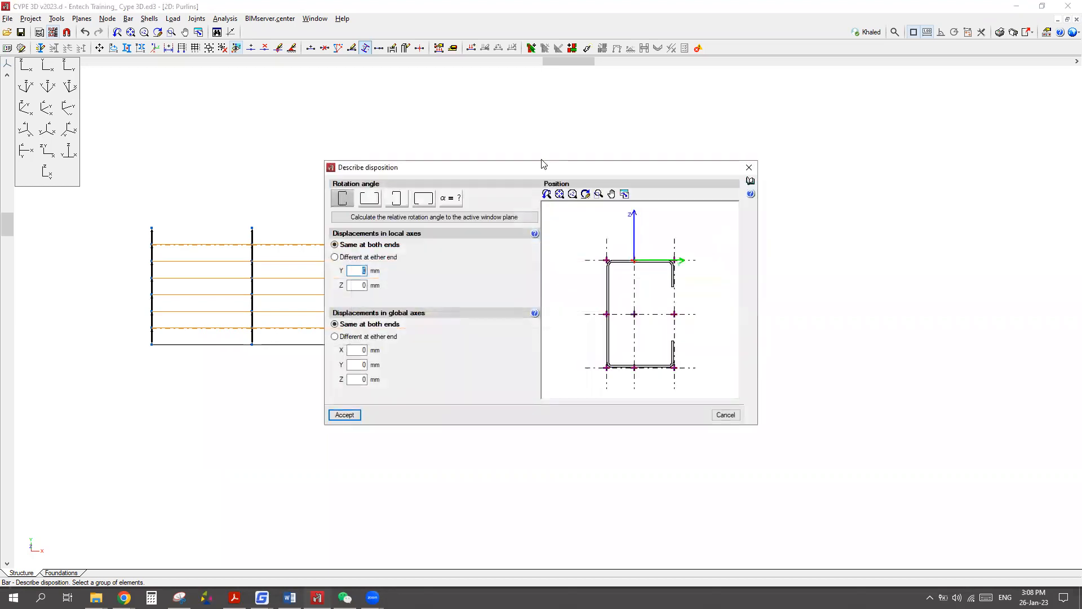
{"action": "left_click_drag", "start_coordinate": [574, 169], "coordinate": [467, 144]}
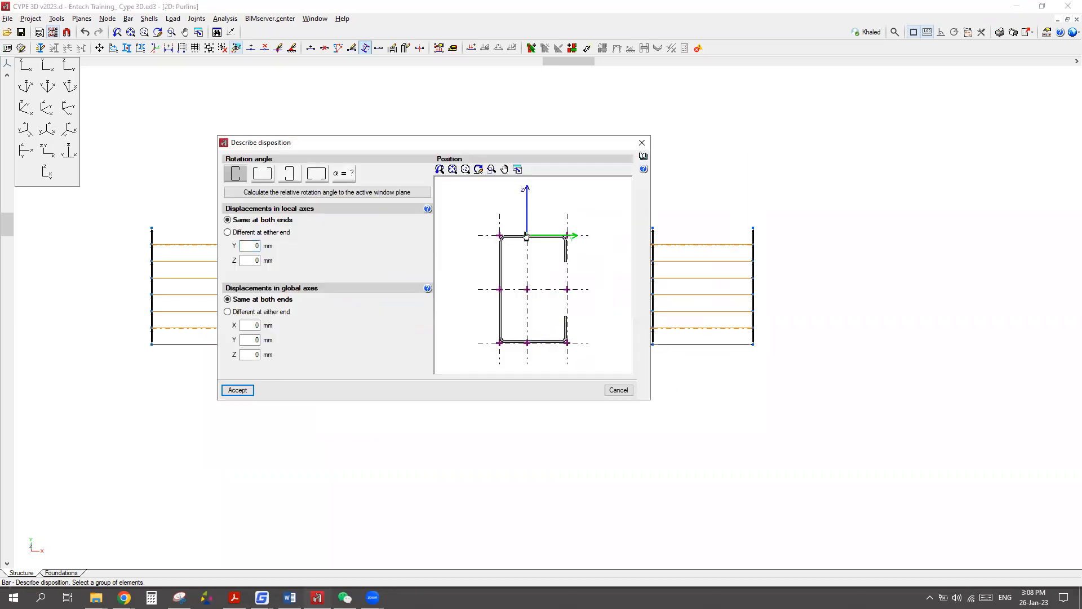
{"action": "left_click", "coordinate": [527, 347]}
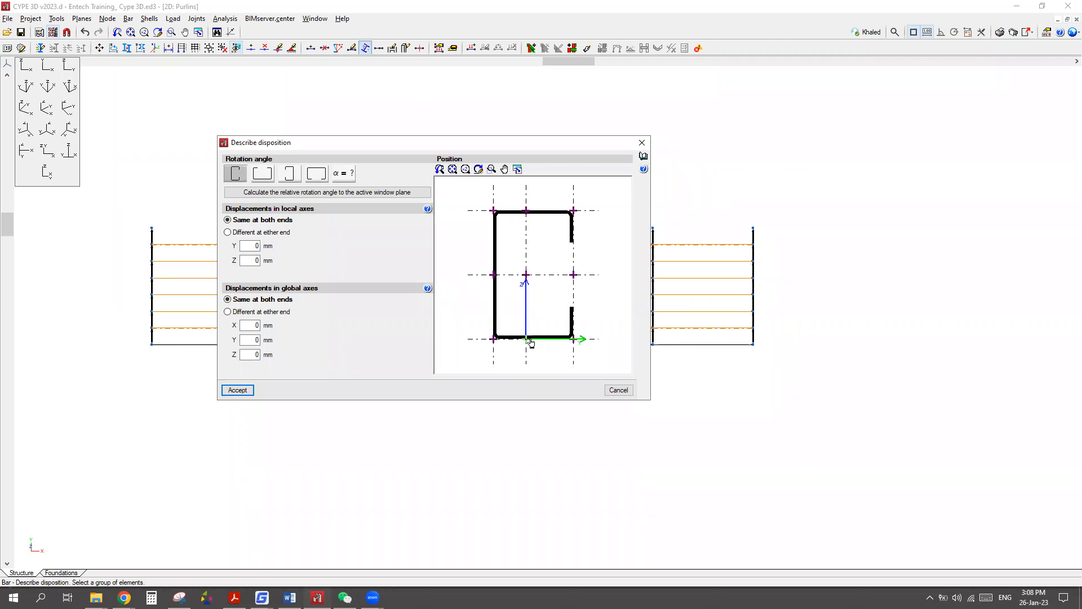
{"action": "left_click", "coordinate": [243, 390]}
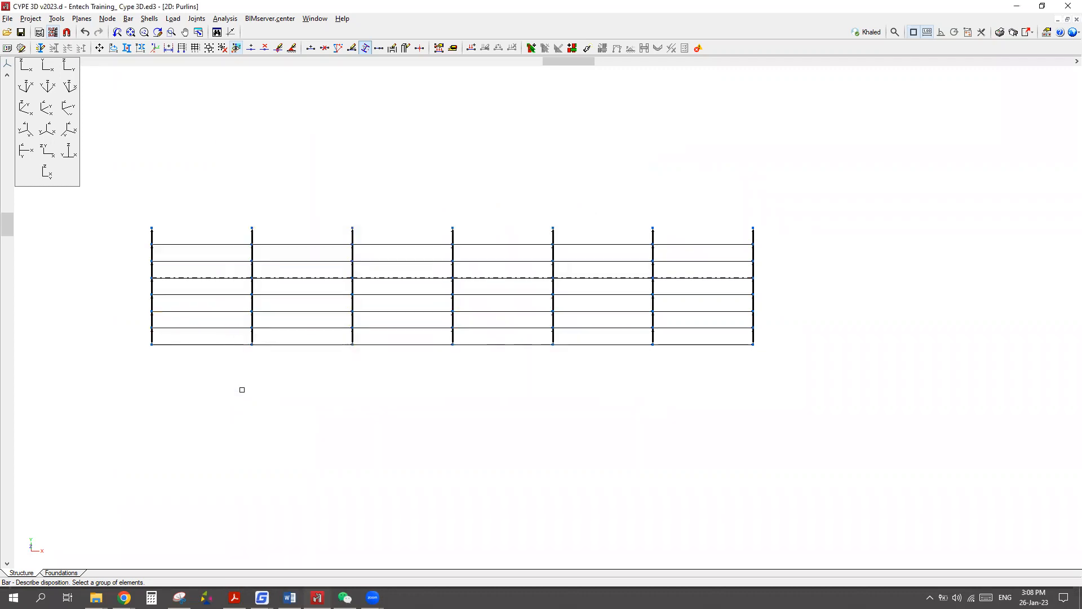
Open the rendered 3D view of the complete structure, focused on the end frame's eaves corner.
{"action": "left_click", "coordinate": [57, 19]}
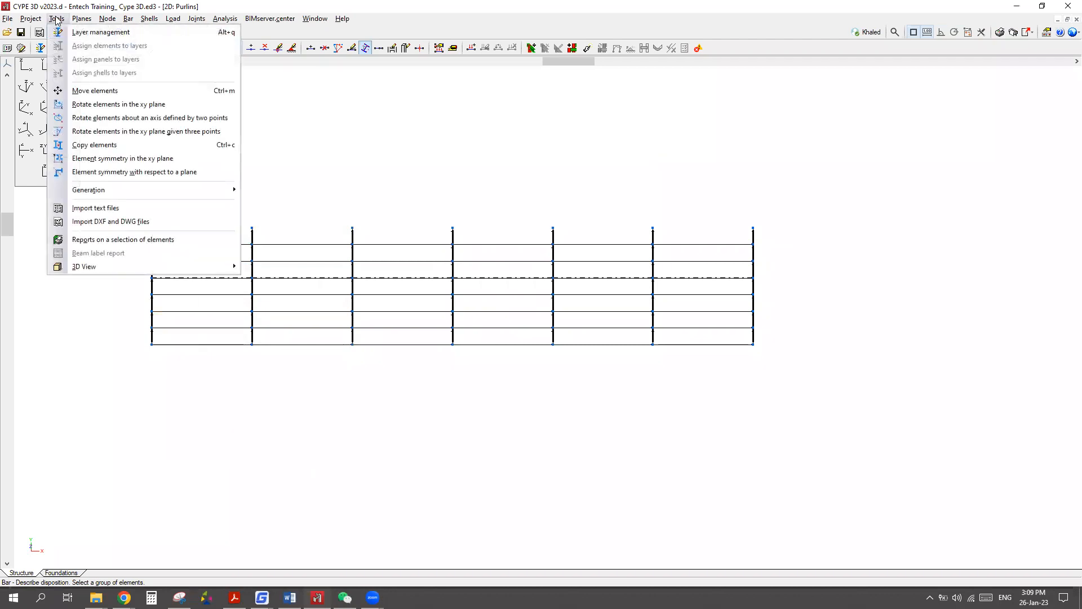
{"action": "mouse_move", "coordinate": [81, 268]}
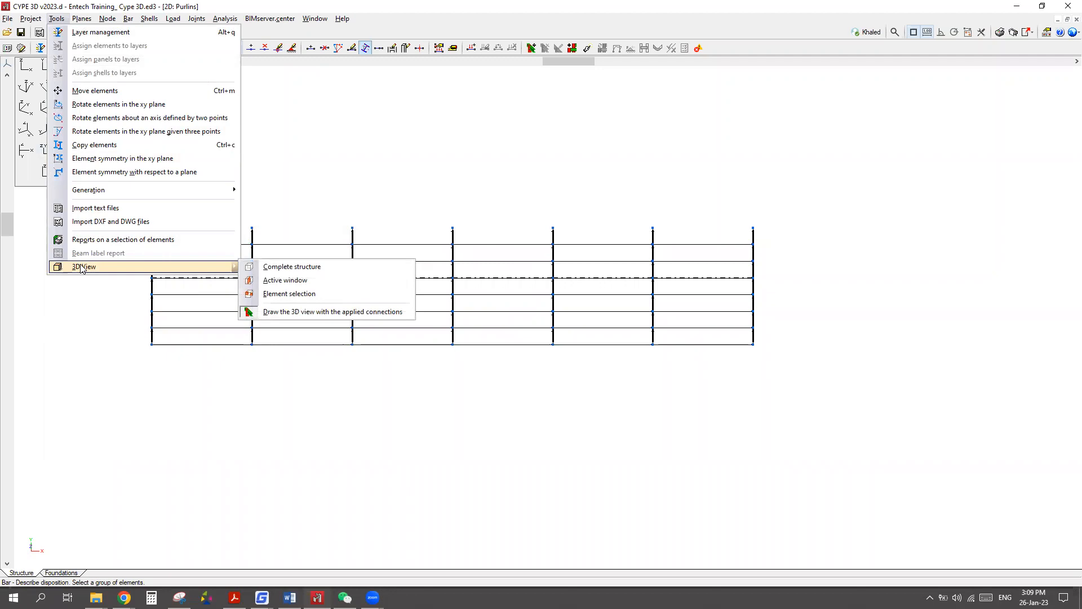
{"action": "left_click", "coordinate": [289, 268]}
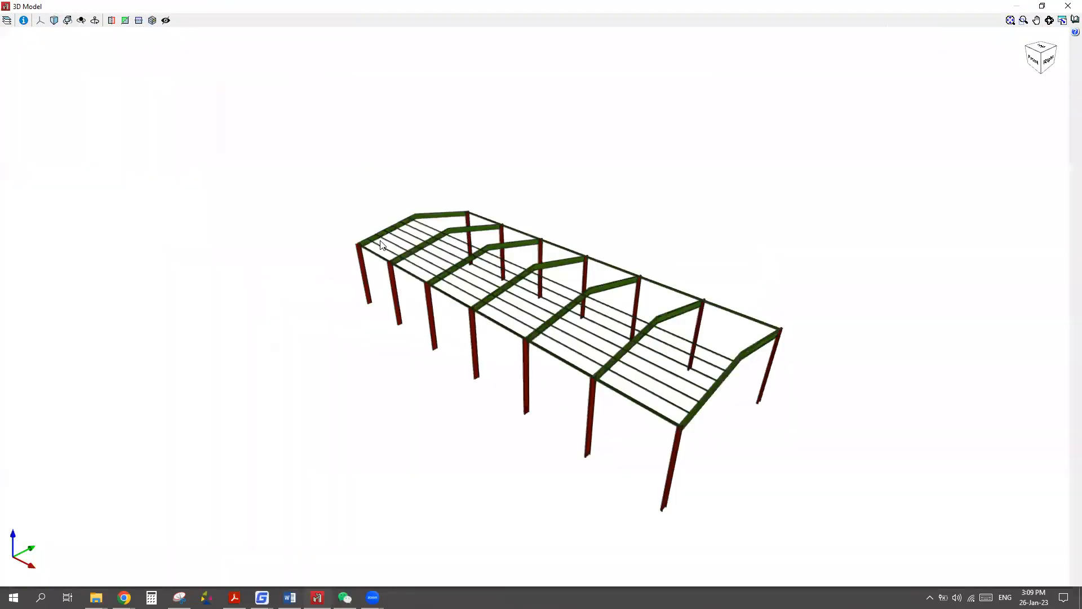
{"action": "scroll", "coordinate": [377, 244], "scroll_direction": "up", "scroll_amount": 5}
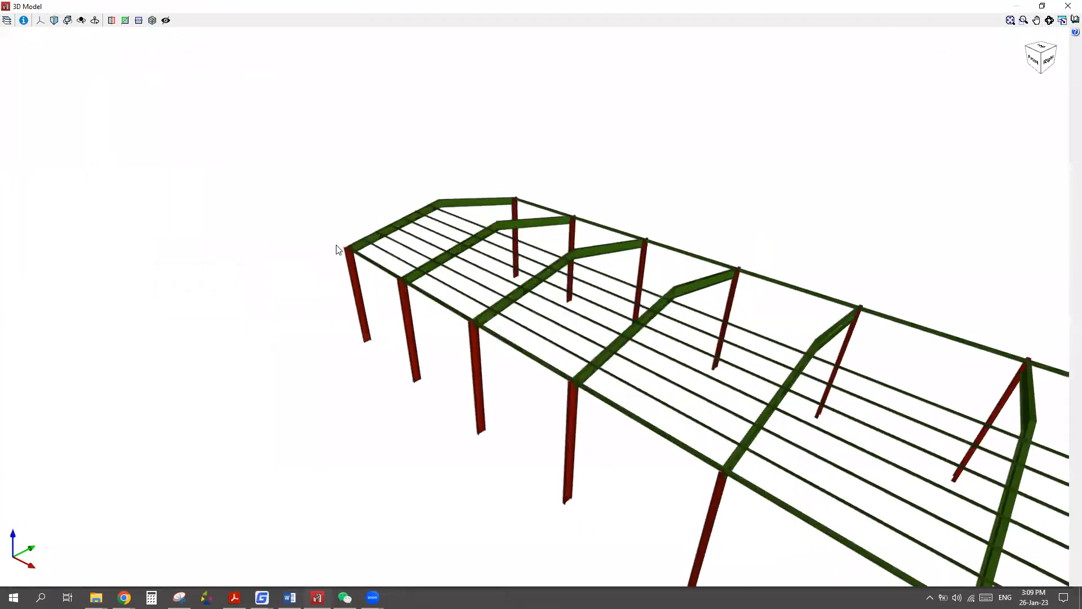
{"action": "scroll", "coordinate": [337, 248], "scroll_direction": "up", "scroll_amount": 6}
Examine from the side how the C-section purlins sit on the rafter's top flange.
{"action": "middle_click_drag", "start_coordinate": [383, 271], "coordinate": [555, 242]}
{"action": "scroll", "coordinate": [331, 262], "scroll_direction": "up", "scroll_amount": 8}
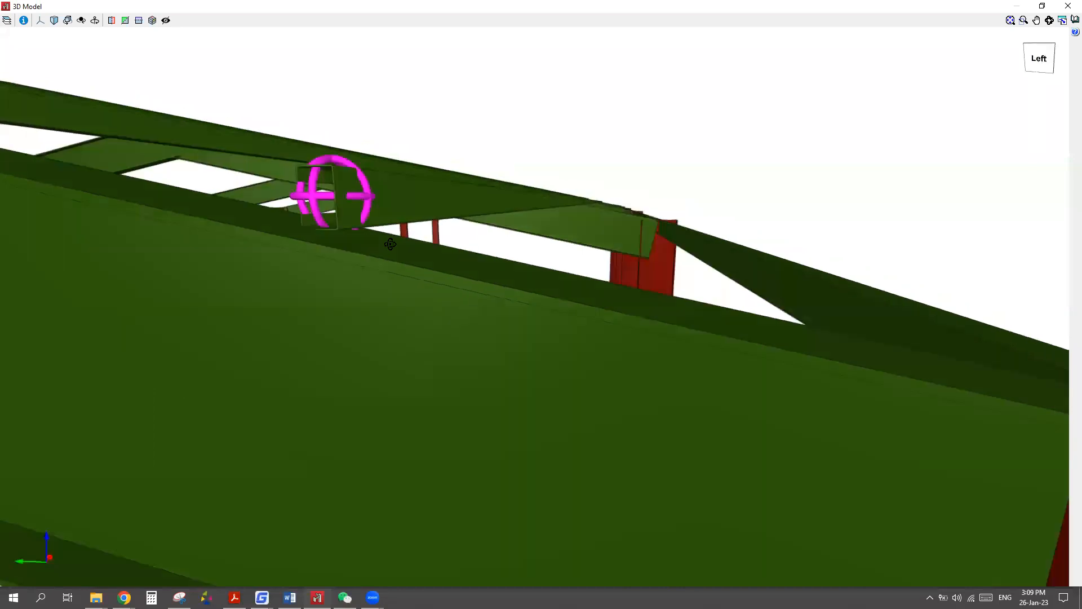
{"action": "middle_click_drag", "start_coordinate": [390, 244], "coordinate": [355, 244]}
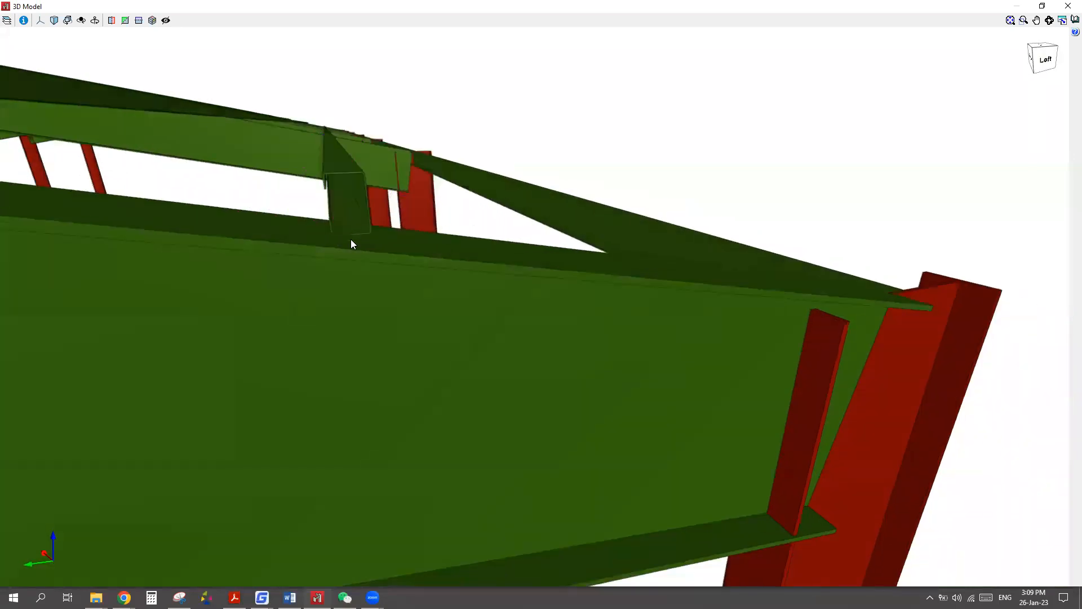
{"action": "scroll", "coordinate": [351, 239], "scroll_direction": "up", "scroll_amount": 1}
{"action": "scroll", "coordinate": [350, 239], "scroll_direction": "down", "scroll_amount": 1}
{"action": "mouse_move", "coordinate": [416, 221]}
{"action": "middle_mouse_down"}
{"action": "mouse_move", "coordinate": [388, 214]}
{"action": "mouse_move", "coordinate": [338, 231]}
{"action": "middle_mouse_up"}
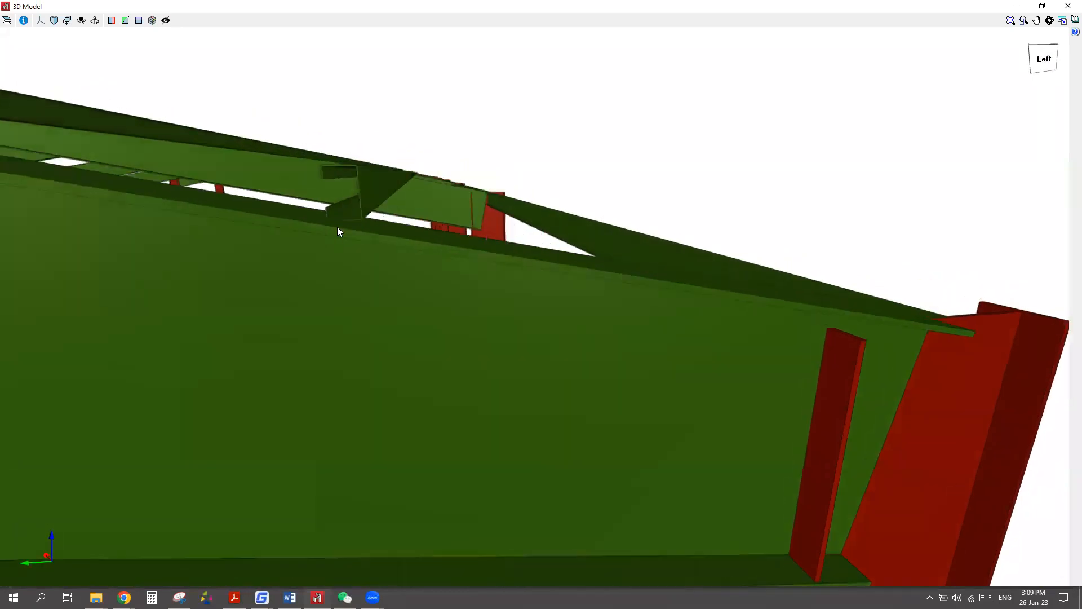
{"action": "scroll", "coordinate": [348, 225], "scroll_direction": "up", "scroll_amount": 5}
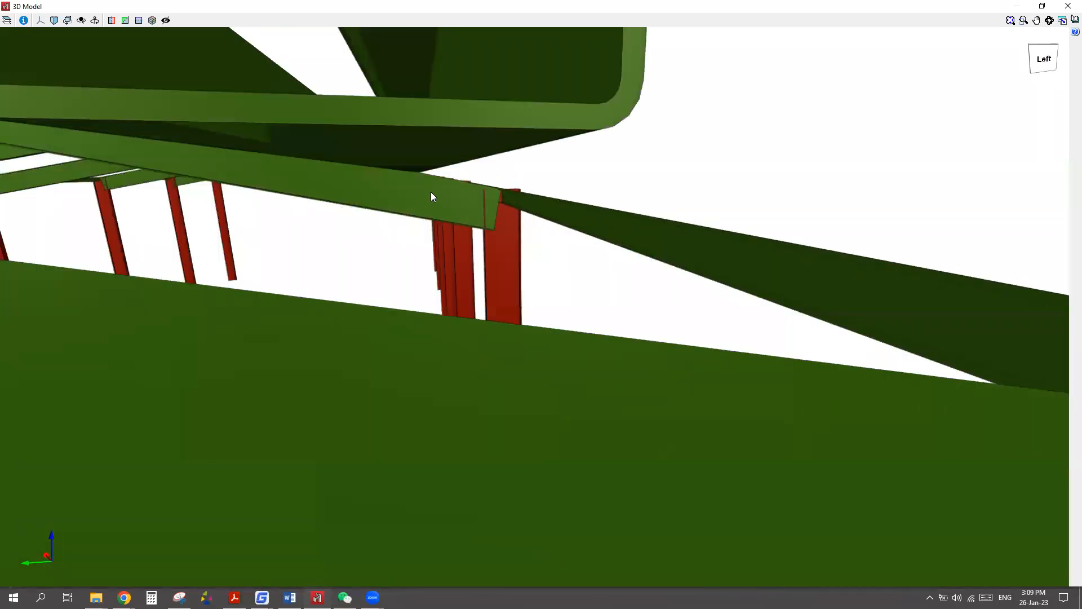
{"action": "scroll", "coordinate": [430, 194], "scroll_direction": "up", "scroll_amount": 2}
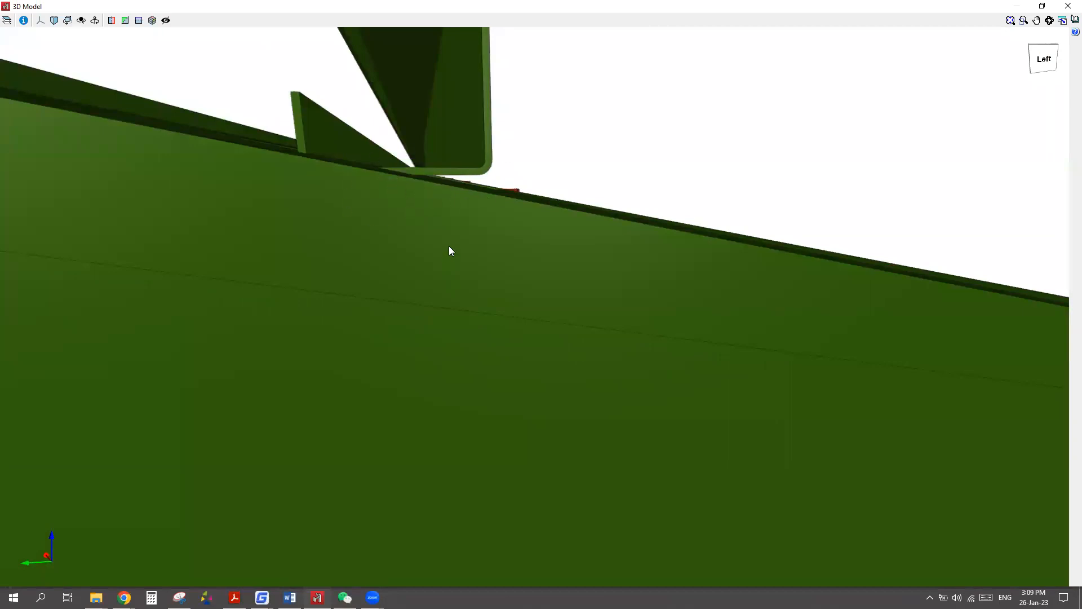
Close the rendered 3D model and switch to the 3D window to view the end frame's roof.
{"action": "scroll", "coordinate": [449, 246], "scroll_direction": "down", "scroll_amount": 4}
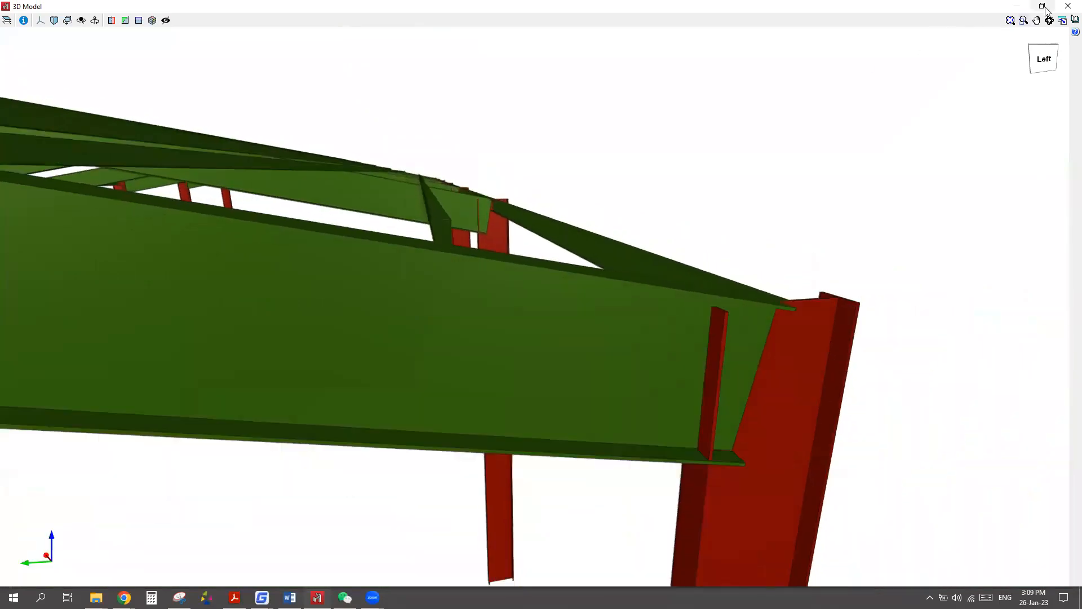
{"action": "left_click", "coordinate": [1067, 6]}
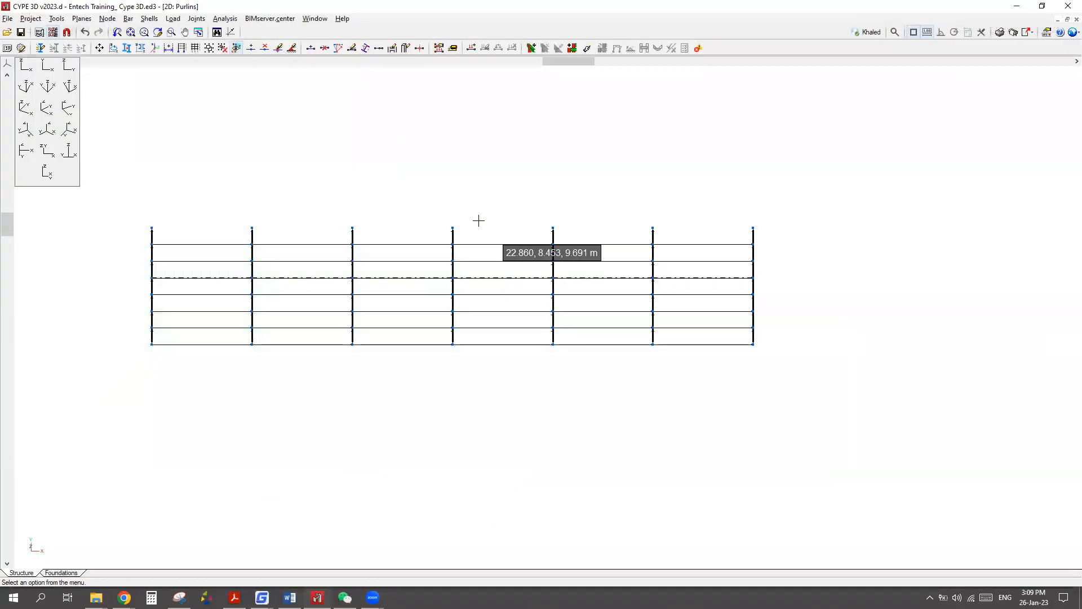
{"action": "left_click", "coordinate": [315, 18]}
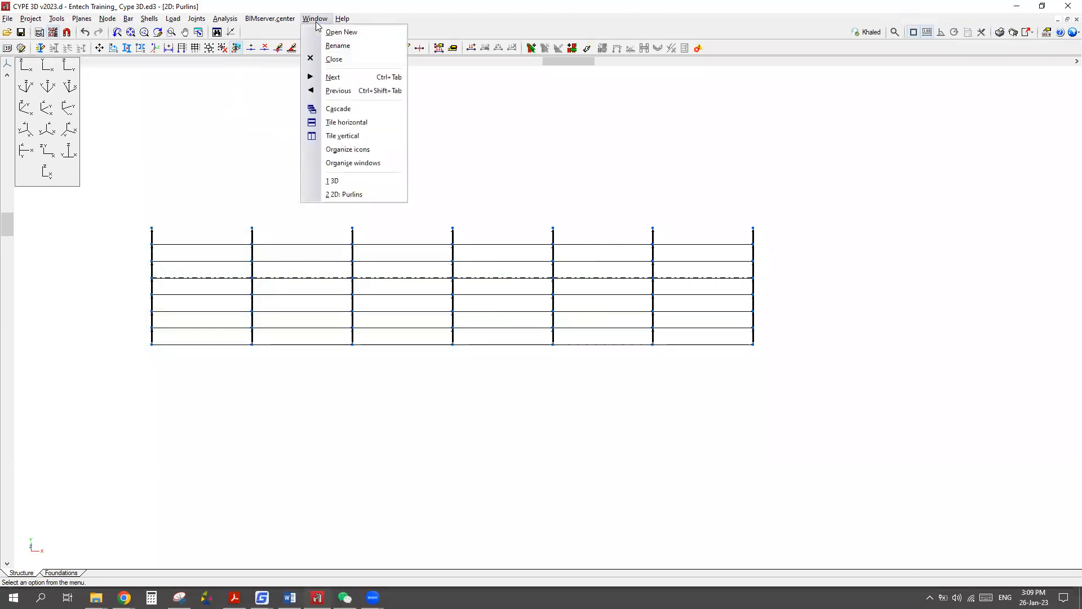
{"action": "left_click", "coordinate": [343, 182]}
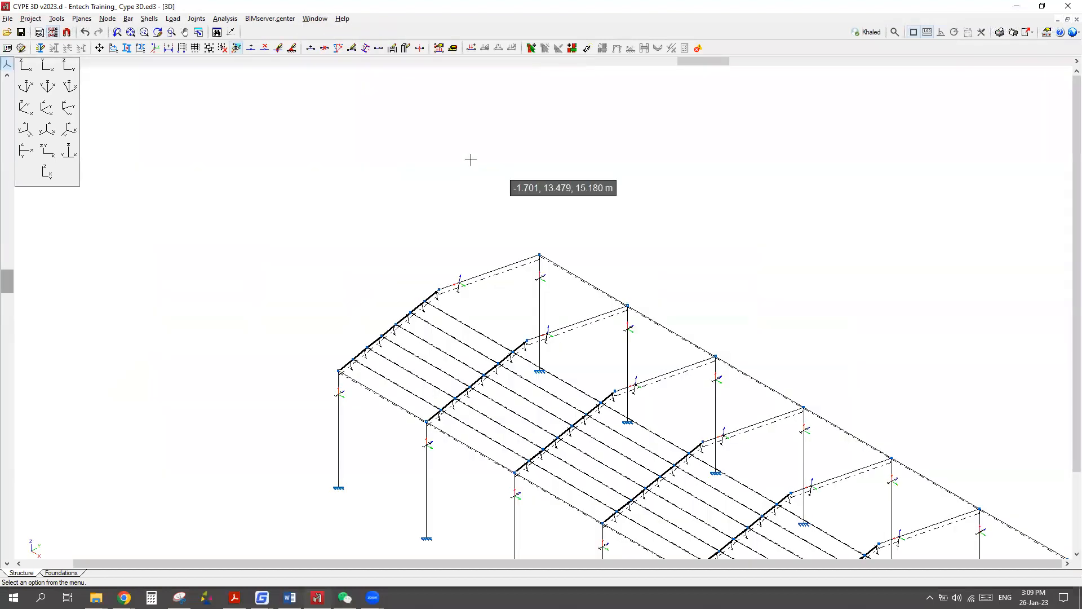
{"action": "scroll", "coordinate": [703, 477], "scroll_direction": "up", "scroll_amount": 5}
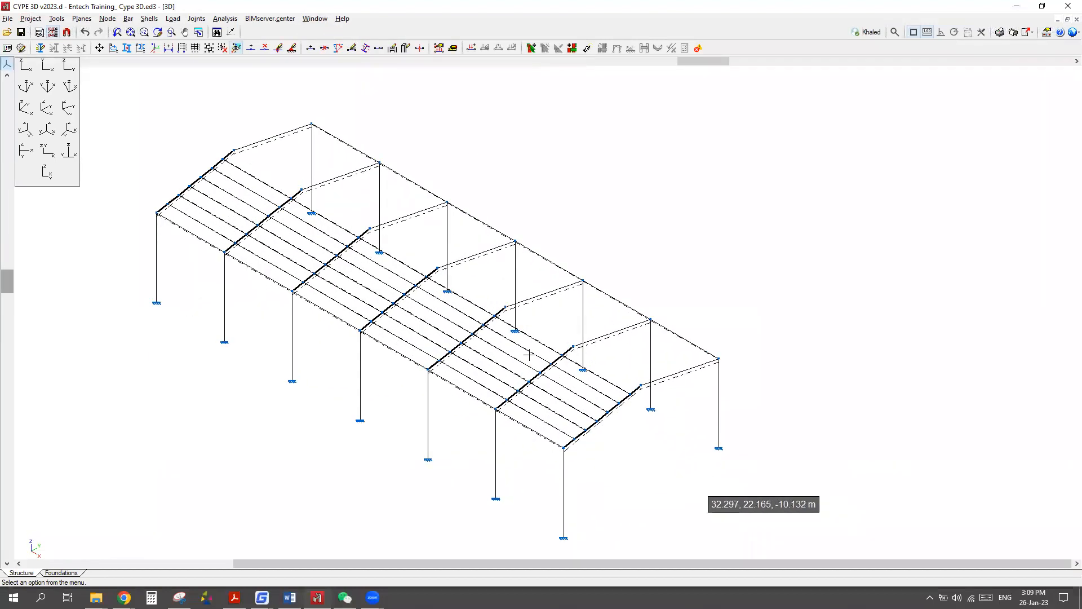
{"action": "scroll", "coordinate": [486, 293], "scroll_direction": "down", "scroll_amount": 4}
{"action": "scroll", "coordinate": [579, 390], "scroll_direction": "up", "scroll_amount": 3}
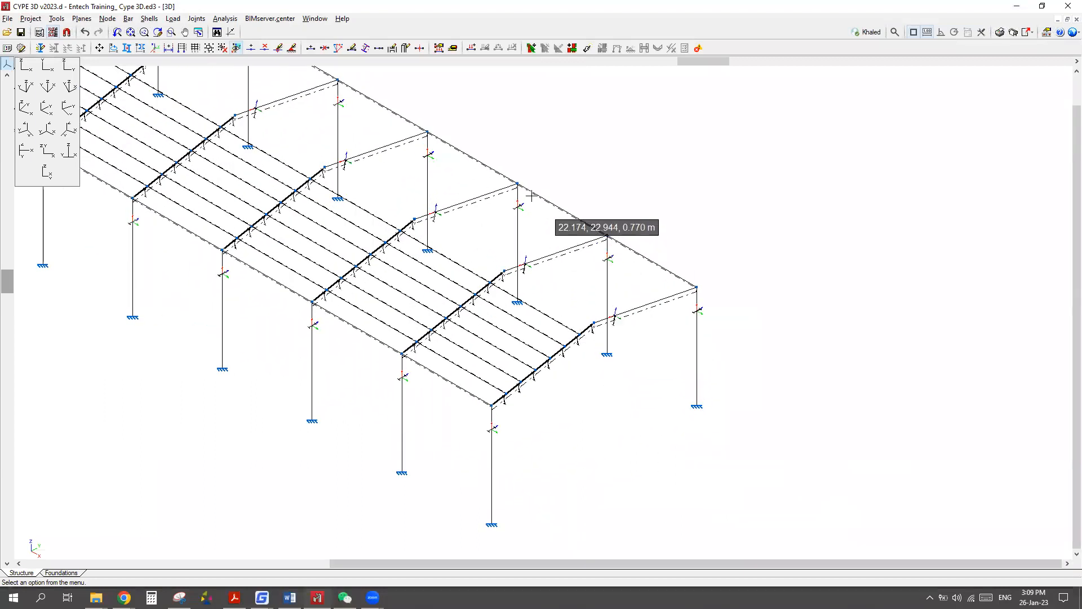
Annotate a slope triangle under the end frame's rafter, labelled with a 1.6 m rise and an 8 m run.
{"action": "left_click", "coordinate": [591, 43]}
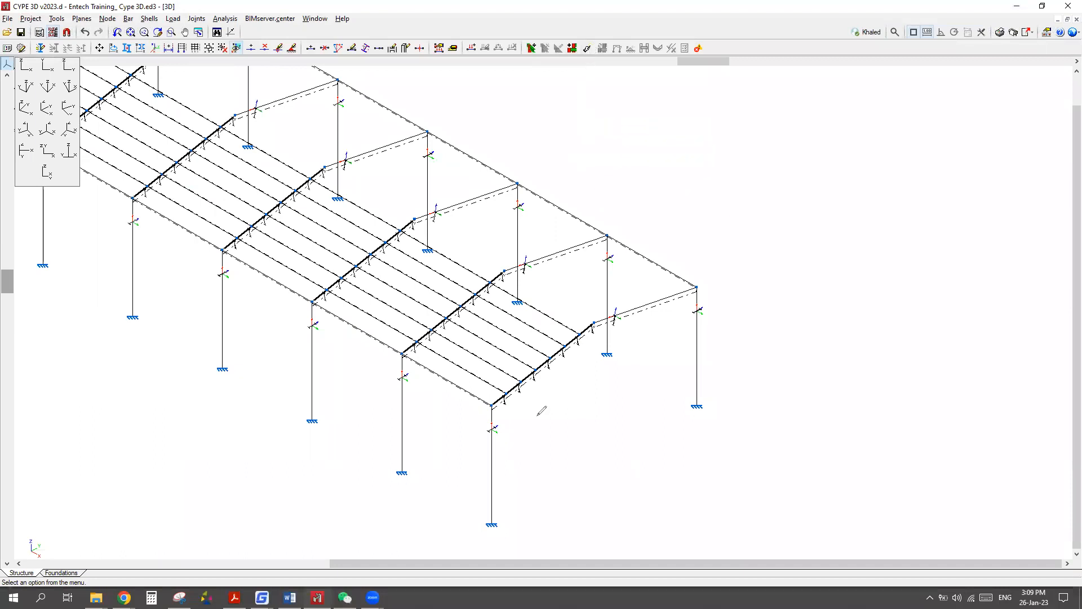
{"action": "mouse_move", "coordinate": [492, 406]}
{"action": "left_mouse_down"}
{"action": "mouse_move", "coordinate": [603, 373]}
{"action": "mouse_move", "coordinate": [592, 326]}
{"action": "left_mouse_up"}
{"action": "left_click_drag", "start_coordinate": [581, 404], "coordinate": [587, 420]}
{"action": "left_click_drag", "start_coordinate": [607, 342], "coordinate": [609, 360]}
{"action": "left_click_drag", "start_coordinate": [613, 354], "coordinate": [621, 365]}
{"action": "left_click", "coordinate": [630, 337]}
{"action": "mouse_move", "coordinate": [654, 357]}
{"action": "left_mouse_down"}
{"action": "mouse_move", "coordinate": [661, 343]}
{"action": "mouse_move", "coordinate": [668, 355]}
{"action": "left_mouse_up"}
{"action": "left_click_drag", "start_coordinate": [608, 424], "coordinate": [629, 403]}
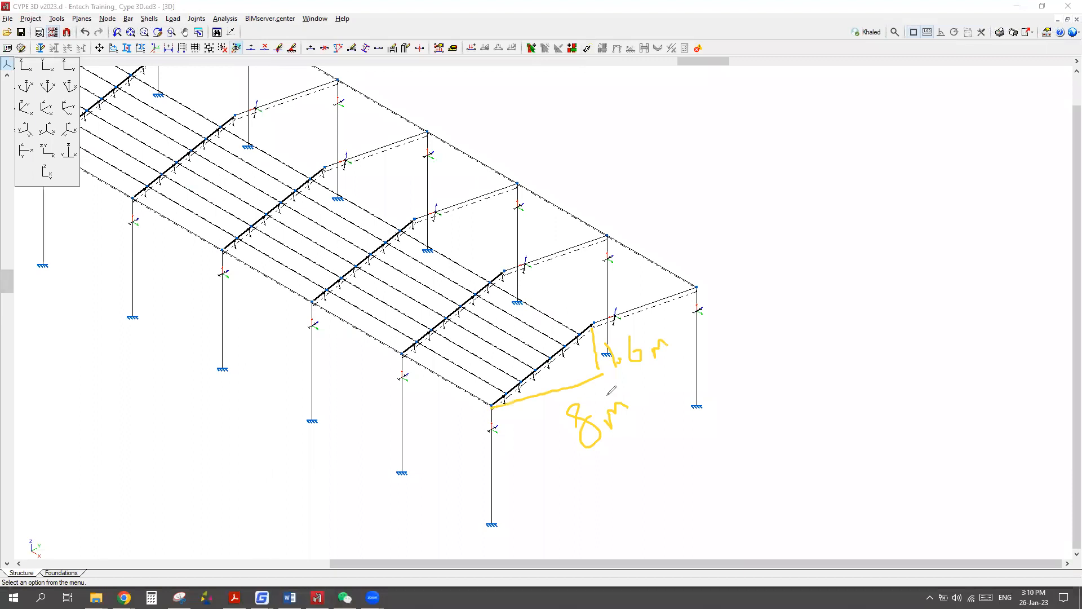
Mark the slope angle at the eaves and write its inverse tangent formula, 1.6 over 8, above the frame.
{"action": "mouse_move", "coordinate": [526, 374]}
{"action": "left_mouse_down"}
{"action": "mouse_move", "coordinate": [540, 391]}
{"action": "mouse_move", "coordinate": [554, 367]}
{"action": "mouse_move", "coordinate": [557, 377]}
{"action": "left_mouse_up"}
{"action": "mouse_move", "coordinate": [644, 126]}
{"action": "left_mouse_down"}
{"action": "mouse_move", "coordinate": [645, 172]}
{"action": "mouse_move", "coordinate": [644, 149]}
{"action": "left_mouse_up"}
{"action": "left_click_drag", "start_coordinate": [648, 129], "coordinate": [664, 125]}
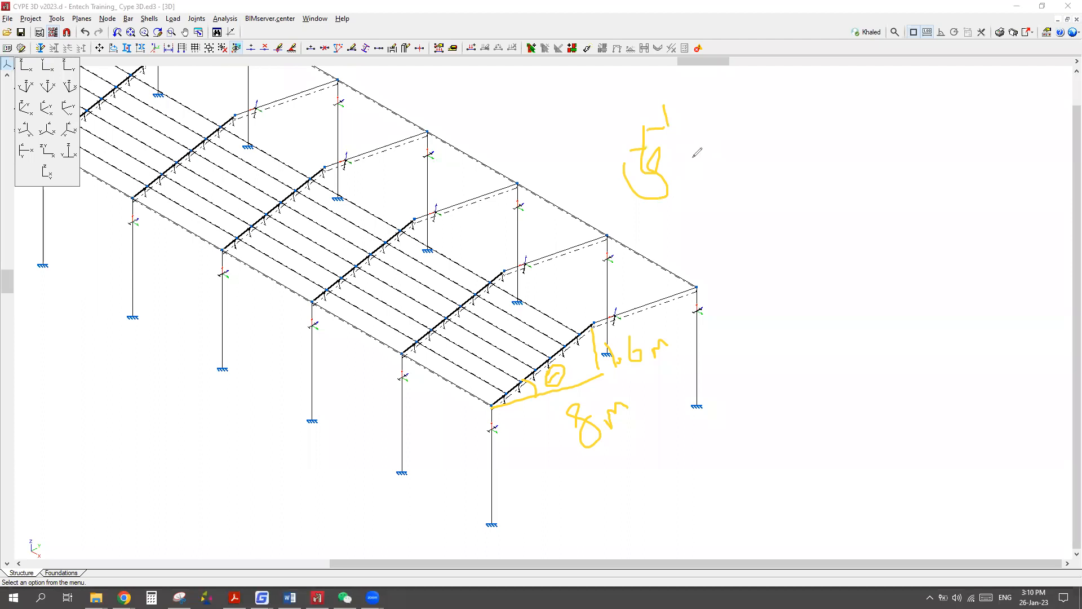
{"action": "left_click_drag", "start_coordinate": [679, 164], "coordinate": [693, 162]}
{"action": "left_click_drag", "start_coordinate": [679, 168], "coordinate": [693, 167]}
{"action": "mouse_move", "coordinate": [724, 135]}
{"action": "left_mouse_down"}
{"action": "mouse_move", "coordinate": [726, 151]}
{"action": "mouse_move", "coordinate": [779, 147]}
{"action": "mouse_move", "coordinate": [761, 191]}
{"action": "mouse_move", "coordinate": [721, 184]}
{"action": "left_mouse_up"}
{"action": "left_click", "coordinate": [734, 150]}
{"action": "mouse_move", "coordinate": [783, 125]}
{"action": "left_mouse_down"}
{"action": "mouse_move", "coordinate": [802, 167]}
{"action": "mouse_move", "coordinate": [840, 145]}
{"action": "left_mouse_up"}
{"action": "left_click_drag", "start_coordinate": [813, 153], "coordinate": [840, 151]}
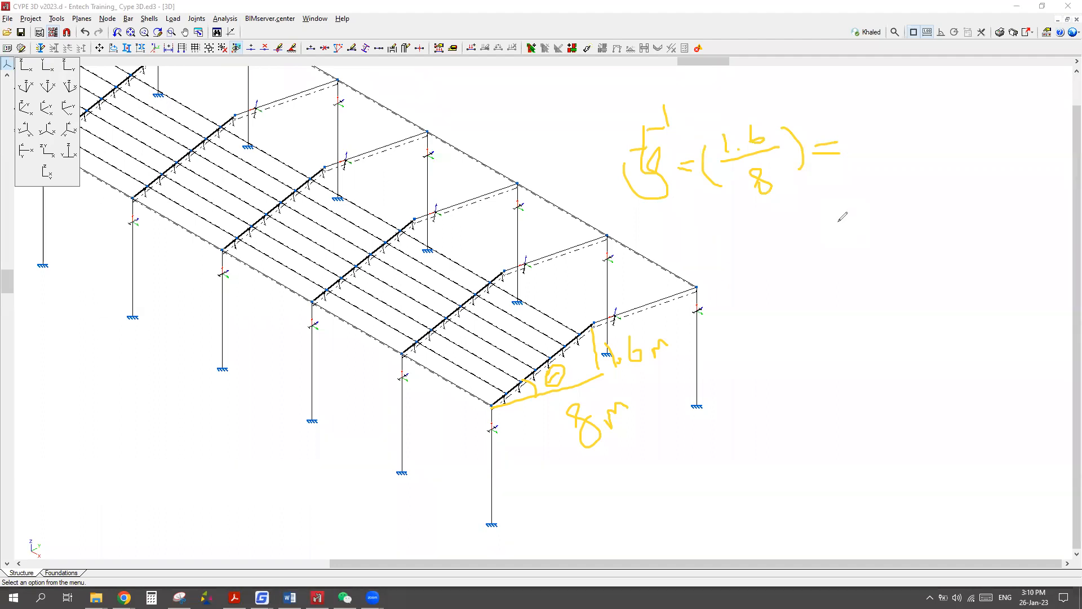
Write 11.3° as the slope angle result, and clear all the annotations.
{"action": "mouse_move", "coordinate": [856, 119]}
{"action": "left_mouse_down"}
{"action": "mouse_move", "coordinate": [861, 152]}
{"action": "mouse_move", "coordinate": [874, 154]}
{"action": "left_mouse_up"}
{"action": "left_click_drag", "start_coordinate": [889, 141], "coordinate": [885, 150]}
{"action": "mouse_move", "coordinate": [897, 113]}
{"action": "left_mouse_down"}
{"action": "mouse_move", "coordinate": [916, 123]}
{"action": "mouse_move", "coordinate": [900, 141]}
{"action": "left_mouse_up"}
{"action": "left_click_drag", "start_coordinate": [920, 82], "coordinate": [919, 89]}
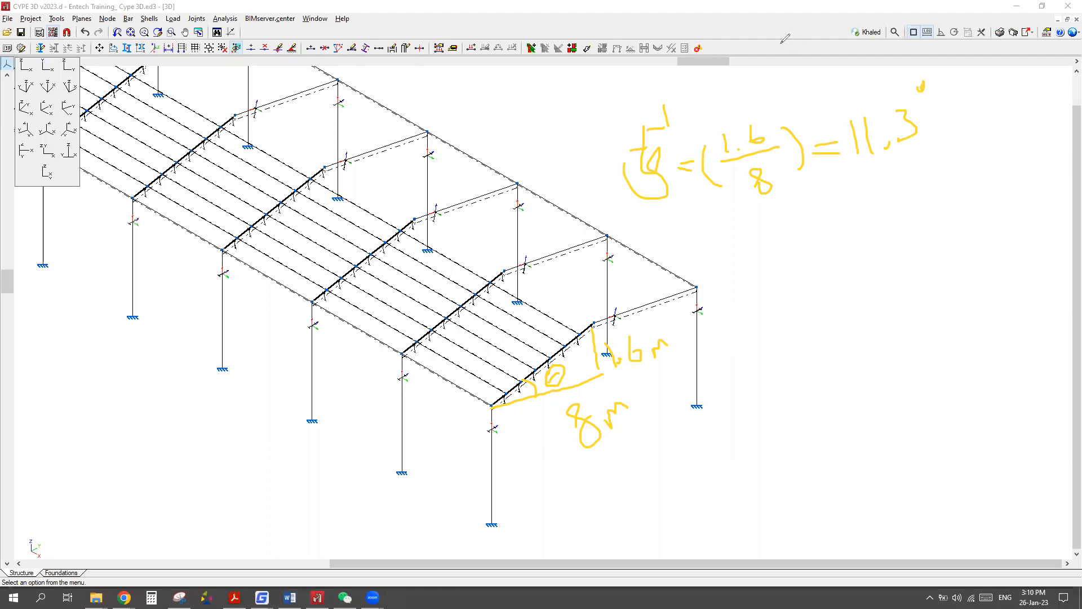
{"action": "left_click", "coordinate": [469, 20]}
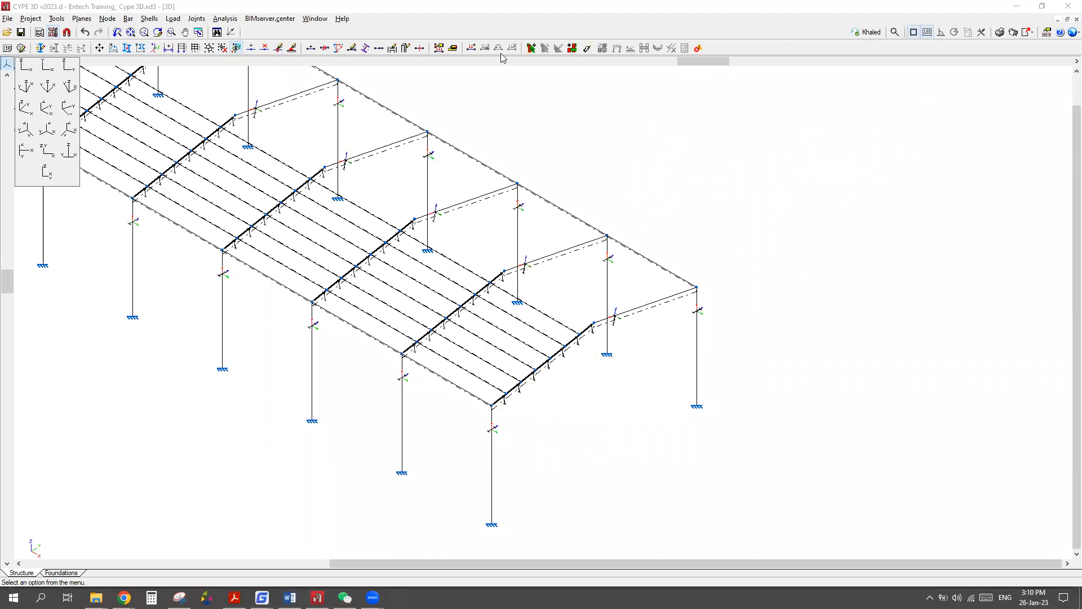
Switch to the 2D Purlins window and start describing the bar disposition.
{"action": "scroll", "coordinate": [679, 240], "scroll_direction": "down", "scroll_amount": 2}
{"action": "left_click", "coordinate": [314, 18]}
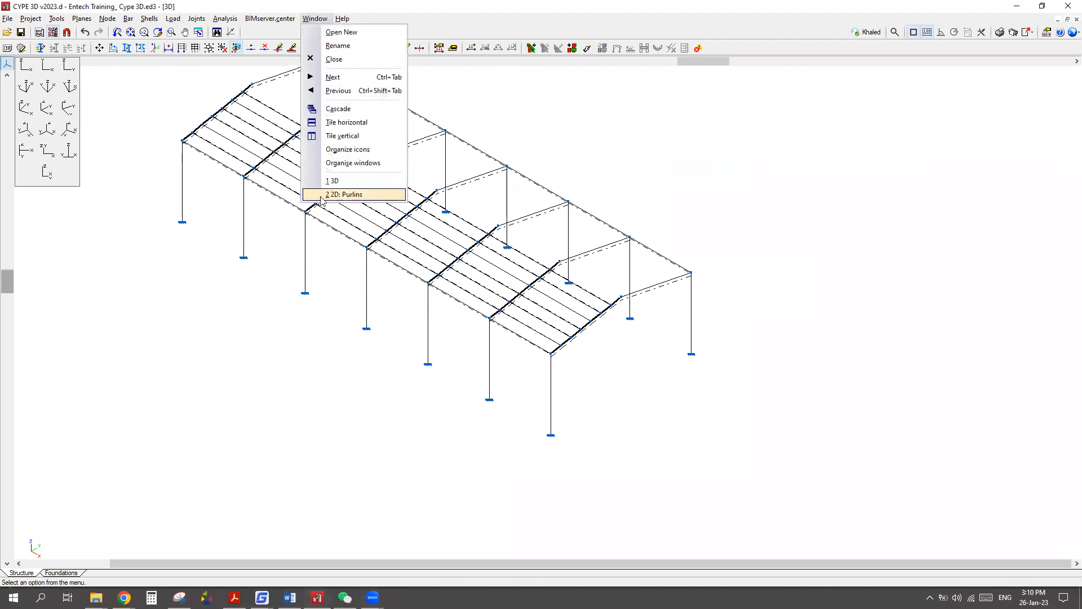
{"action": "left_click", "coordinate": [332, 202]}
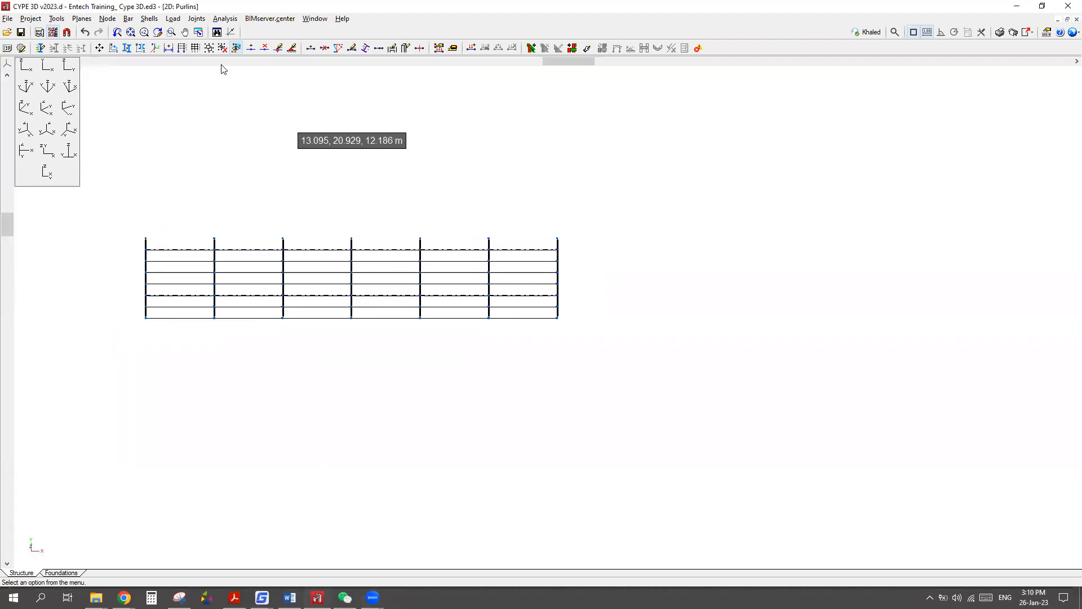
{"action": "left_click", "coordinate": [128, 18]}
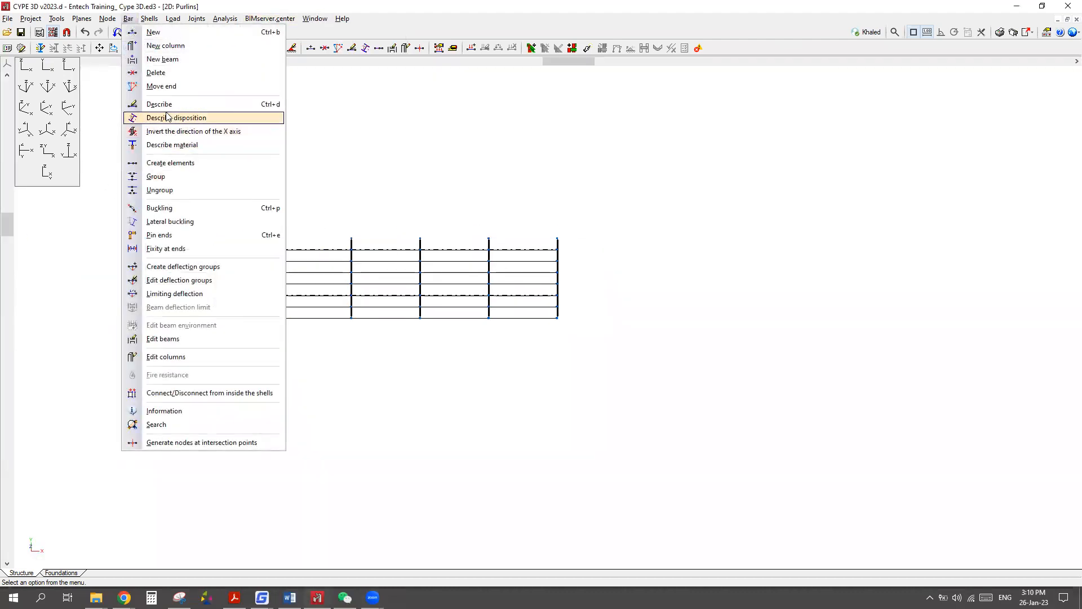
{"action": "left_click", "coordinate": [160, 117]}
Select the six intermediate purlin rows in every bay and open their disposition settings.
{"action": "left_click", "coordinate": [518, 222]}
{"action": "left_click", "coordinate": [498, 312]}
{"action": "left_click", "coordinate": [472, 226]}
{"action": "left_click", "coordinate": [432, 310]}
{"action": "left_click", "coordinate": [393, 232]}
{"action": "left_click", "coordinate": [365, 311]}
{"action": "left_click", "coordinate": [330, 230]}
{"action": "left_click", "coordinate": [303, 310]}
{"action": "left_click", "coordinate": [265, 226]}
{"action": "left_click", "coordinate": [230, 311]}
{"action": "left_click", "coordinate": [188, 230]}
{"action": "left_click", "coordinate": [165, 312]}
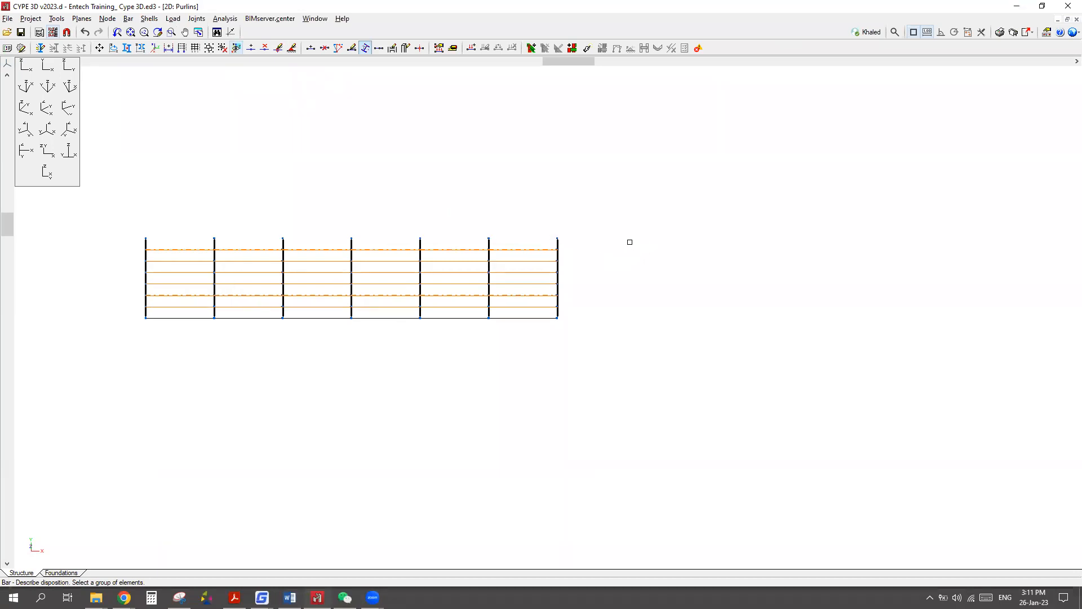
{"action": "right_click", "coordinate": [664, 307]}
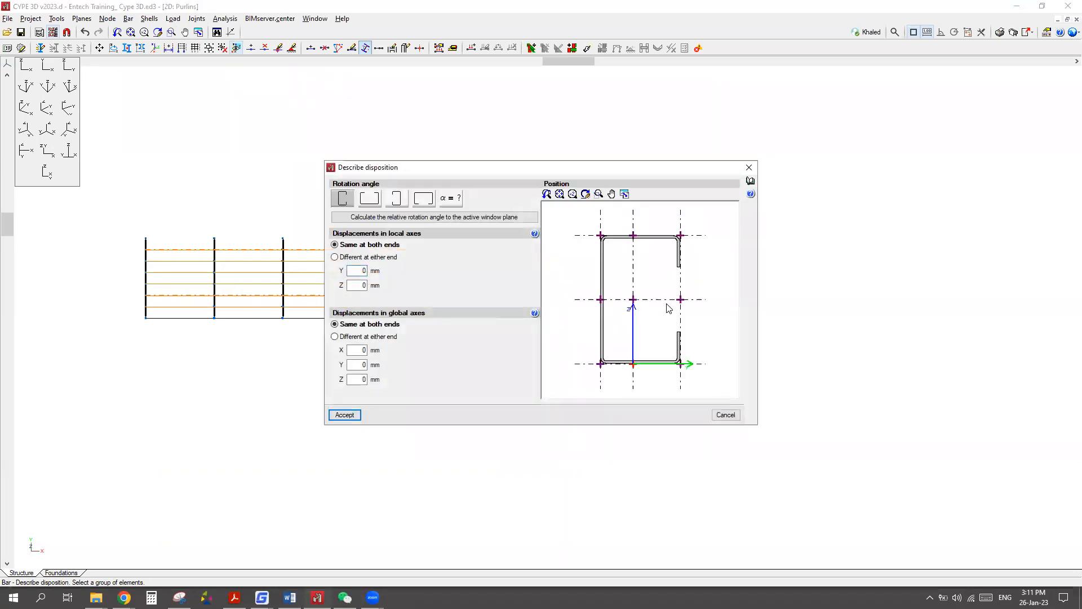
Try the preset rotation angles on the selected purlins' C-section, ending with the 180 degree rotation.
{"action": "left_click", "coordinate": [370, 203]}
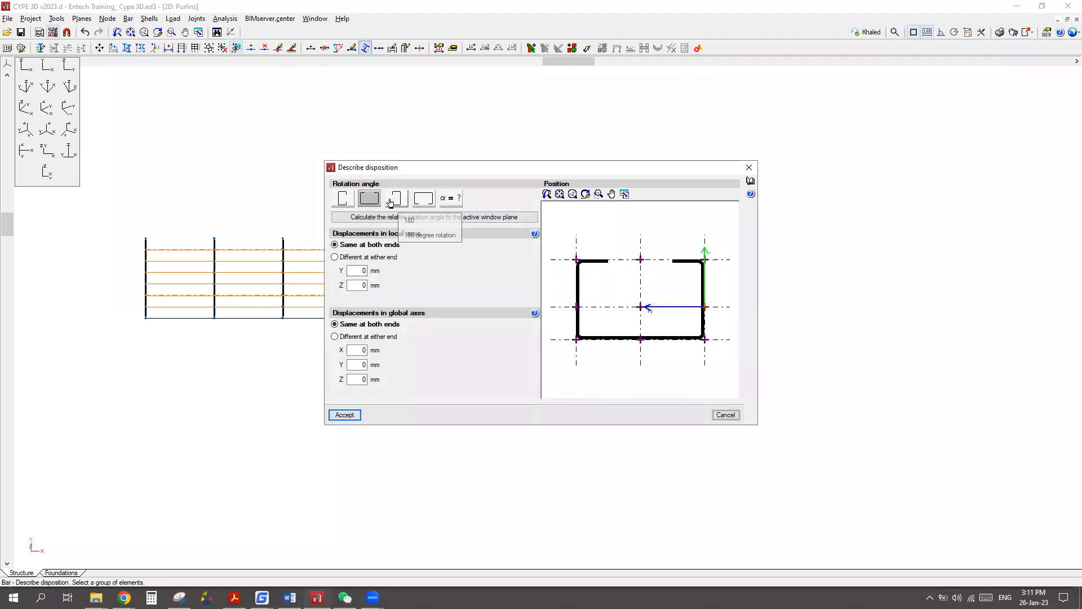
{"action": "left_click", "coordinate": [370, 197]}
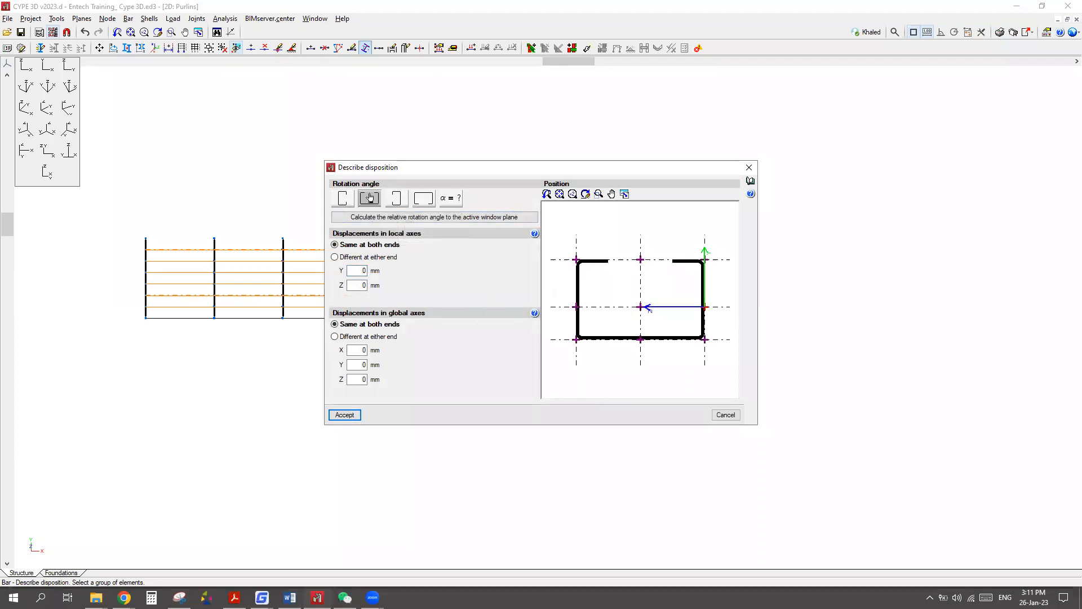
{"action": "left_click", "coordinate": [397, 203]}
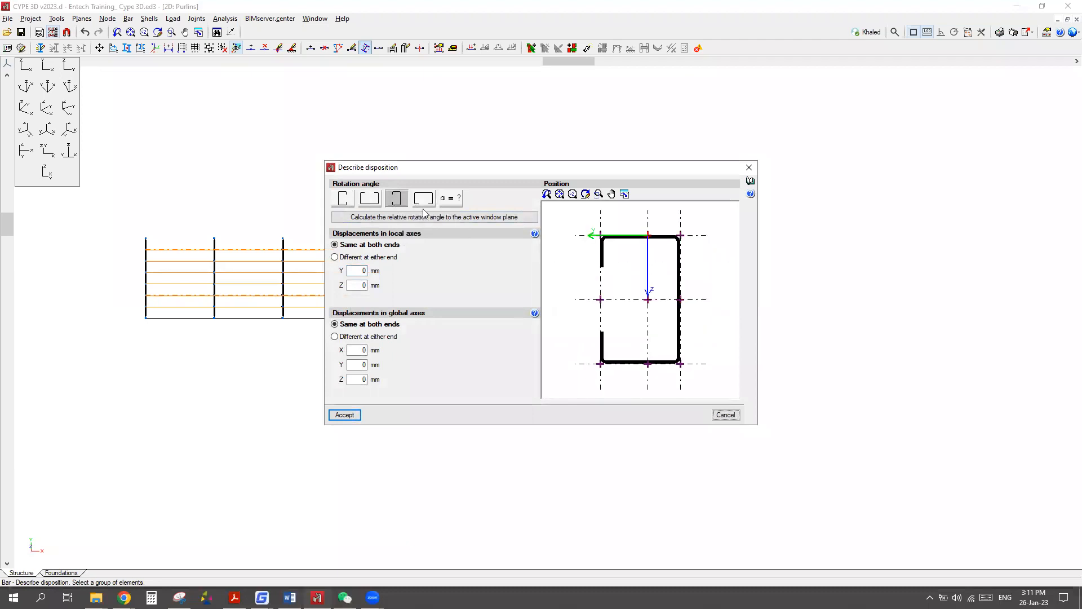
Set the selected purlins' disposition to a user-defined rotation angle of 11.3 degrees.
{"action": "left_click", "coordinate": [422, 203]}
{"action": "left_click", "coordinate": [451, 202]}
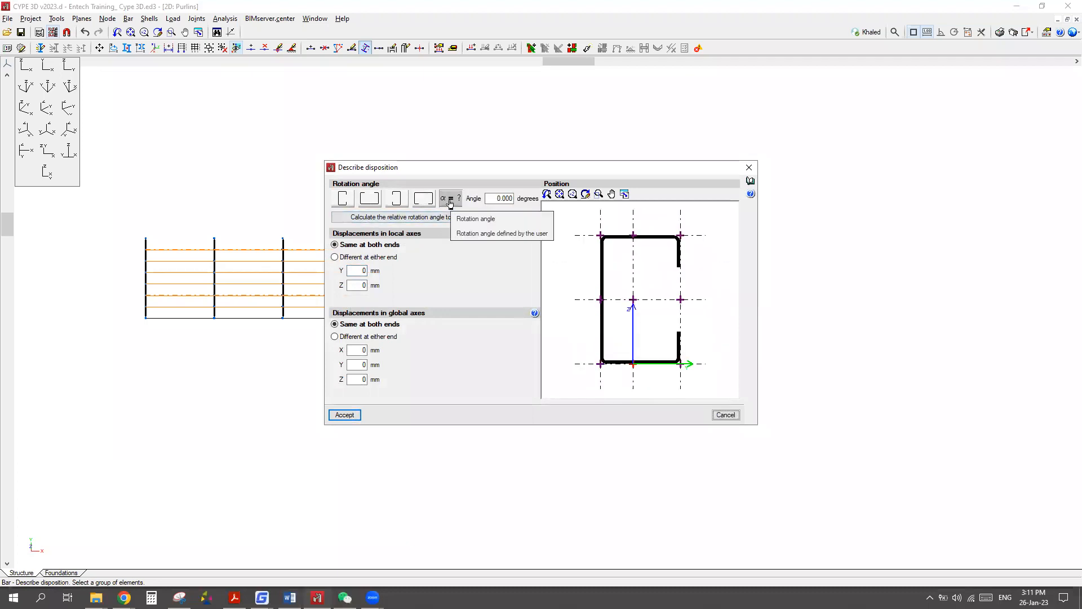
{"action": "left_click_drag", "start_coordinate": [487, 198], "coordinate": [523, 200]}
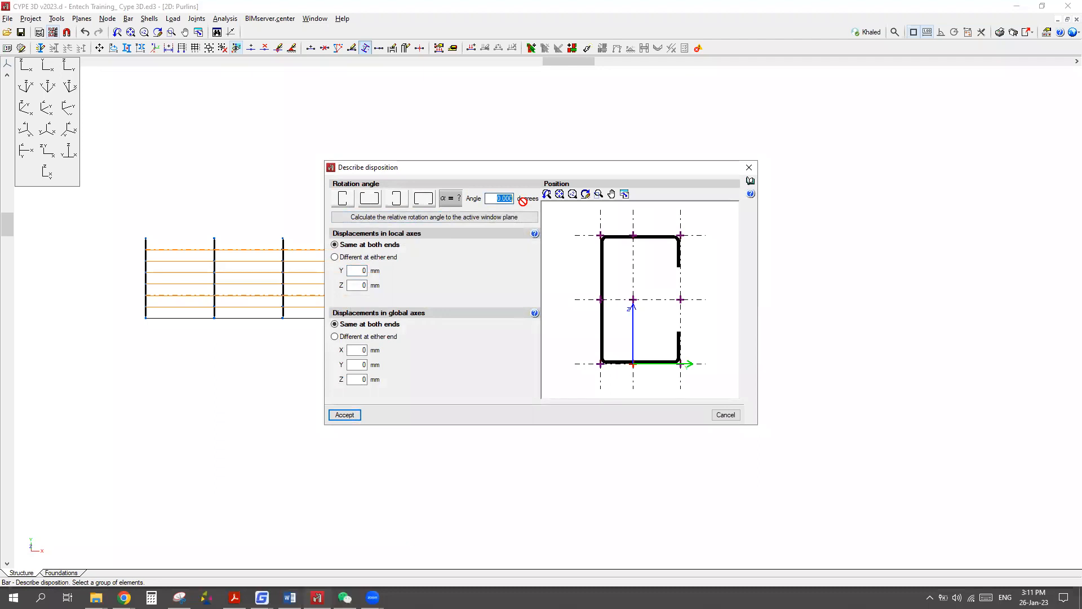
{"action": "type", "text": "11.3"}
{"action": "left_click", "coordinate": [352, 283]}
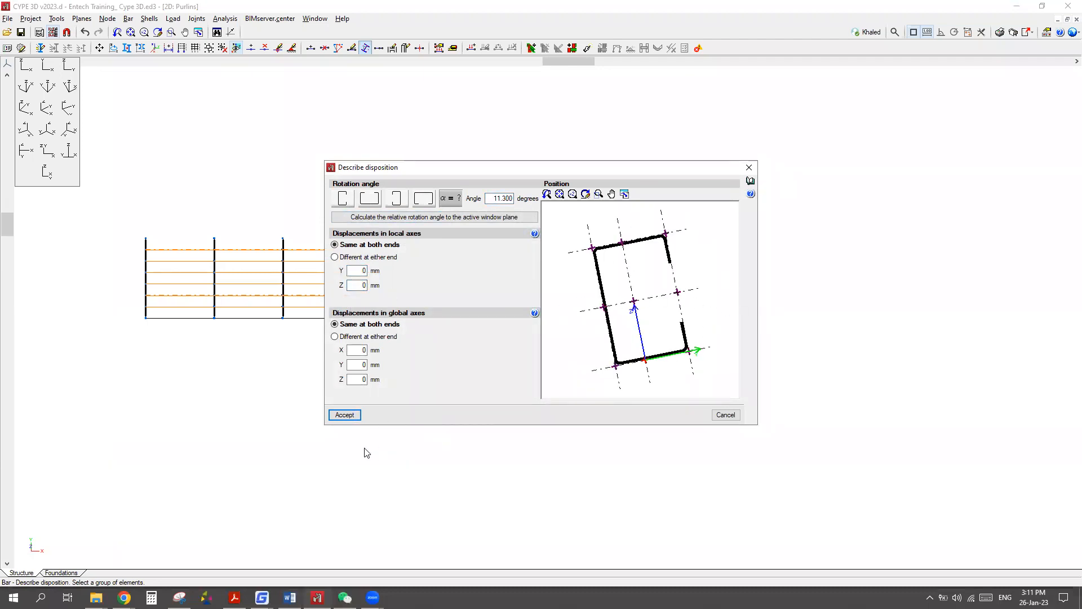
{"action": "left_click", "coordinate": [345, 415]}
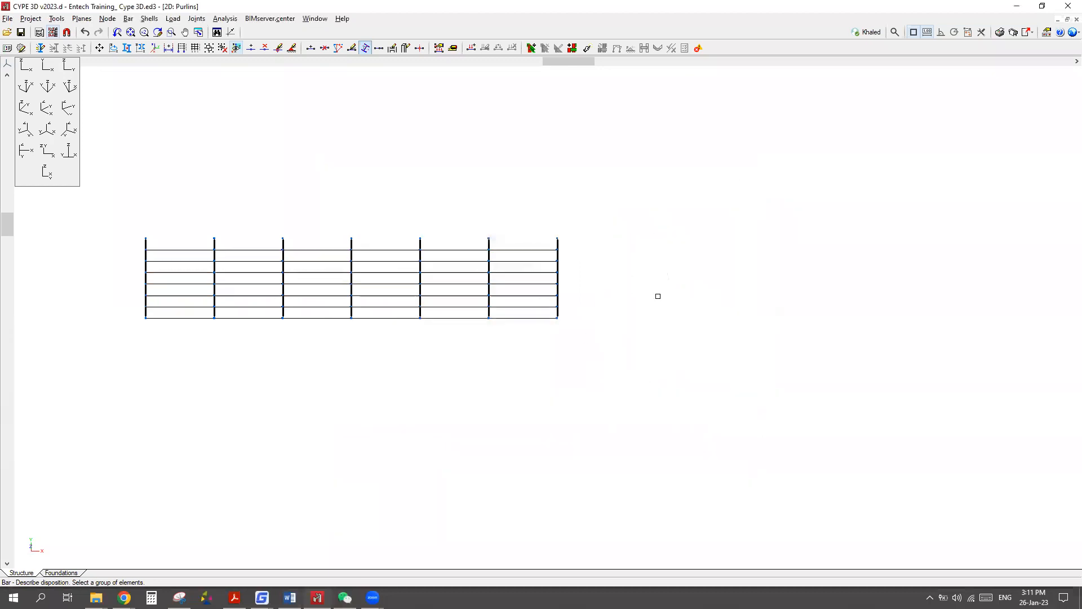
Open a 3D view of the complete structure and look at the purlins near the end frame's eaves corner.
{"action": "left_click", "coordinate": [56, 19]}
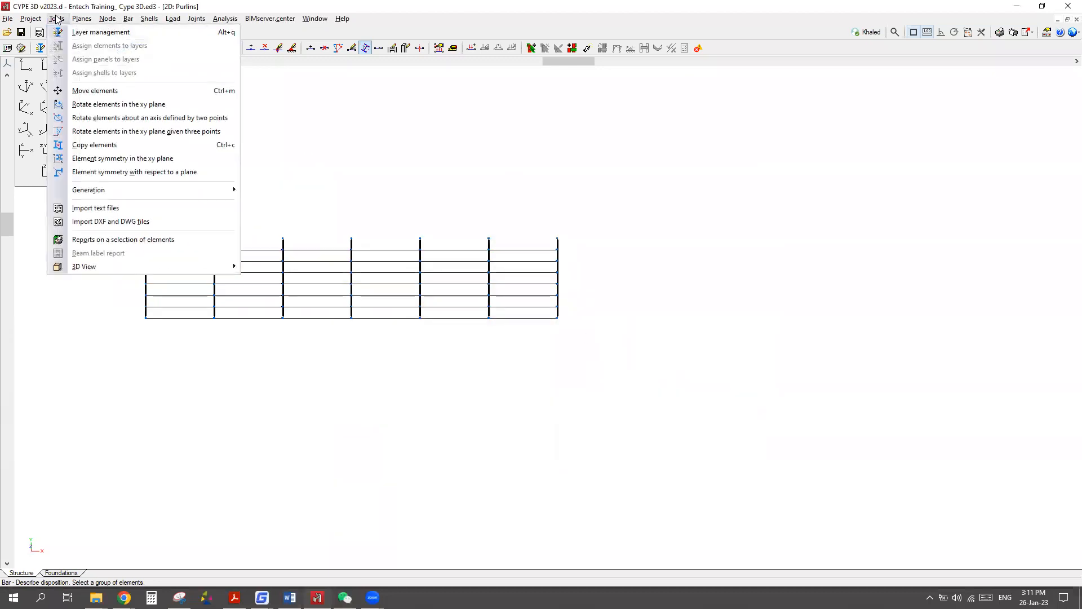
{"action": "mouse_move", "coordinate": [107, 268]}
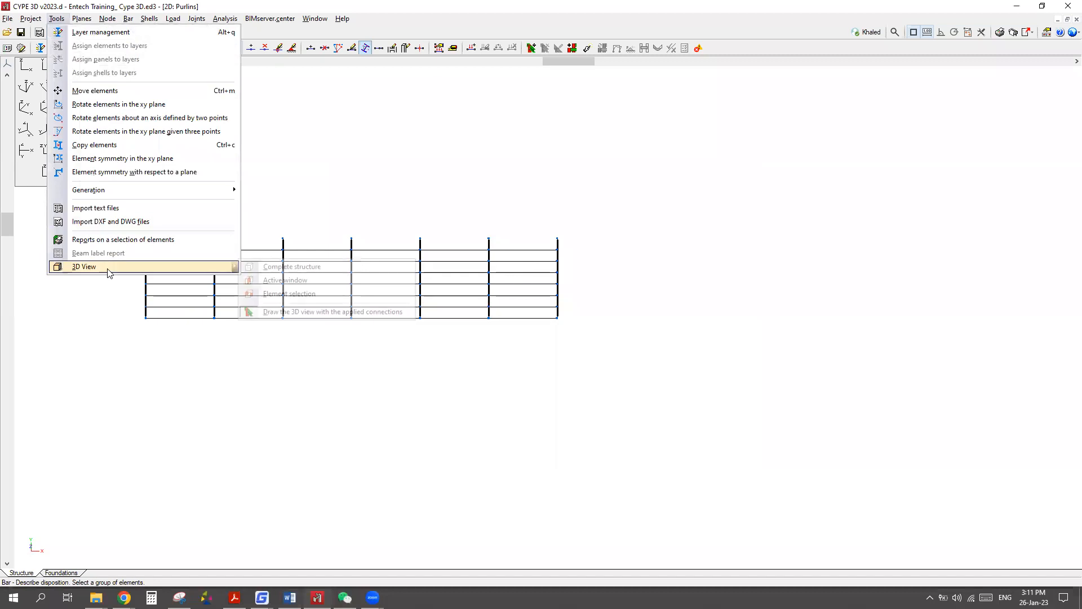
{"action": "left_click", "coordinate": [311, 267]}
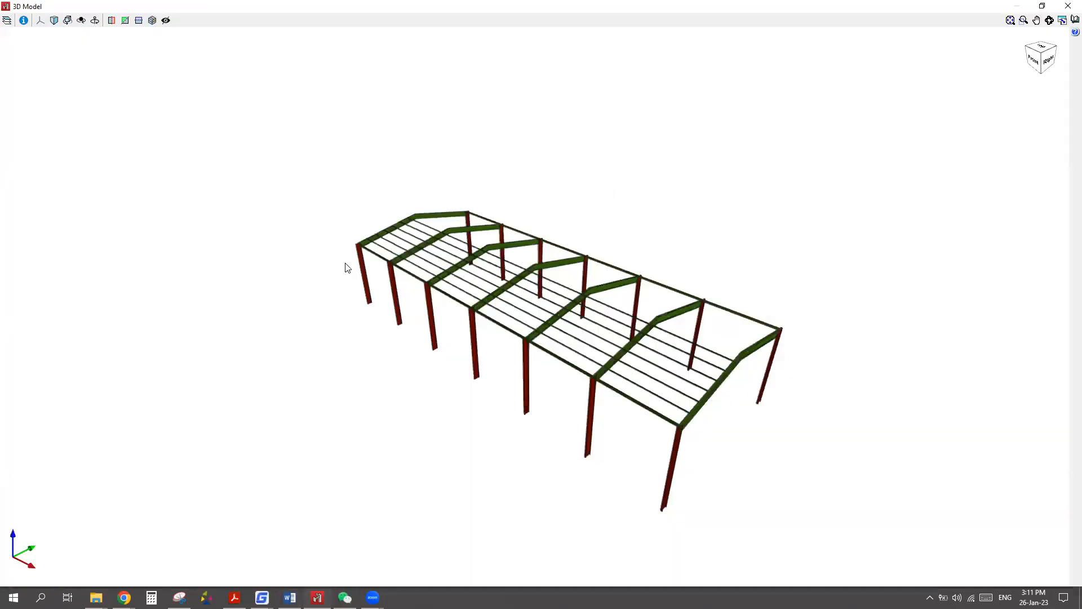
{"action": "scroll", "coordinate": [376, 241], "scroll_direction": "up", "scroll_amount": 3}
{"action": "scroll", "coordinate": [376, 241], "scroll_direction": "up", "scroll_amount": 10}
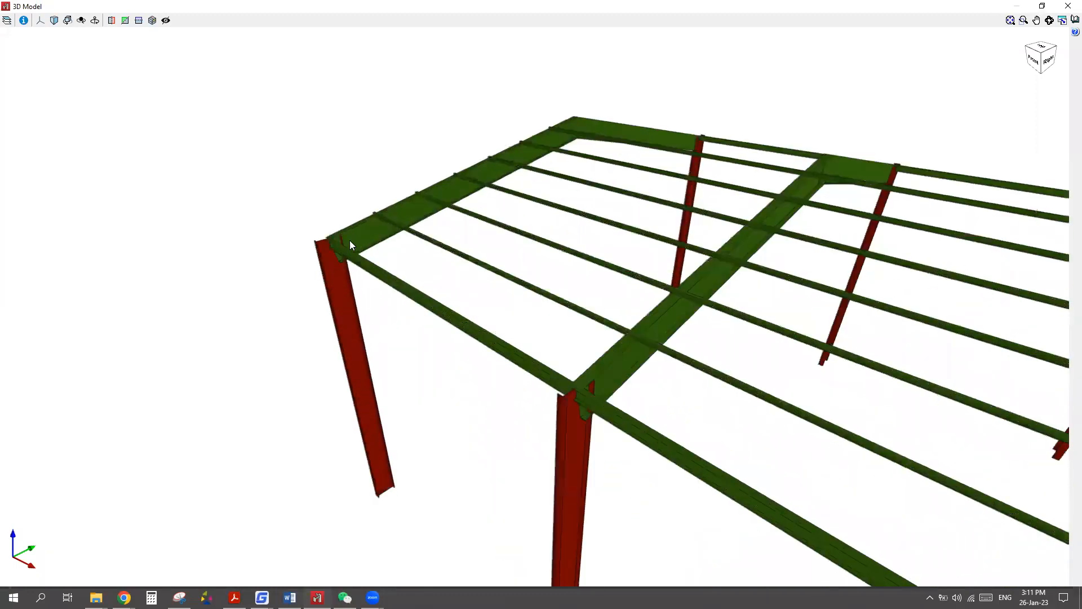
{"action": "middle_click_drag", "start_coordinate": [471, 250], "coordinate": [612, 223]}
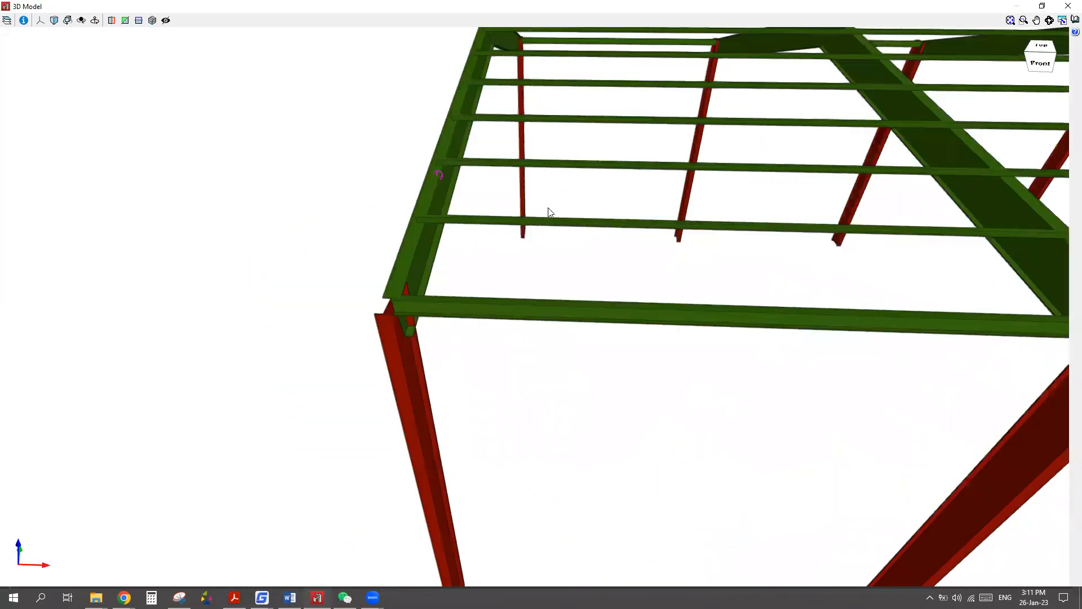
{"action": "middle_click_drag", "start_coordinate": [481, 195], "coordinate": [648, 196]}
Examine up close how the C-section purlins sit on the sloping rafter, and close the 3D model view.
{"action": "scroll", "coordinate": [499, 194], "scroll_direction": "up", "scroll_amount": 4}
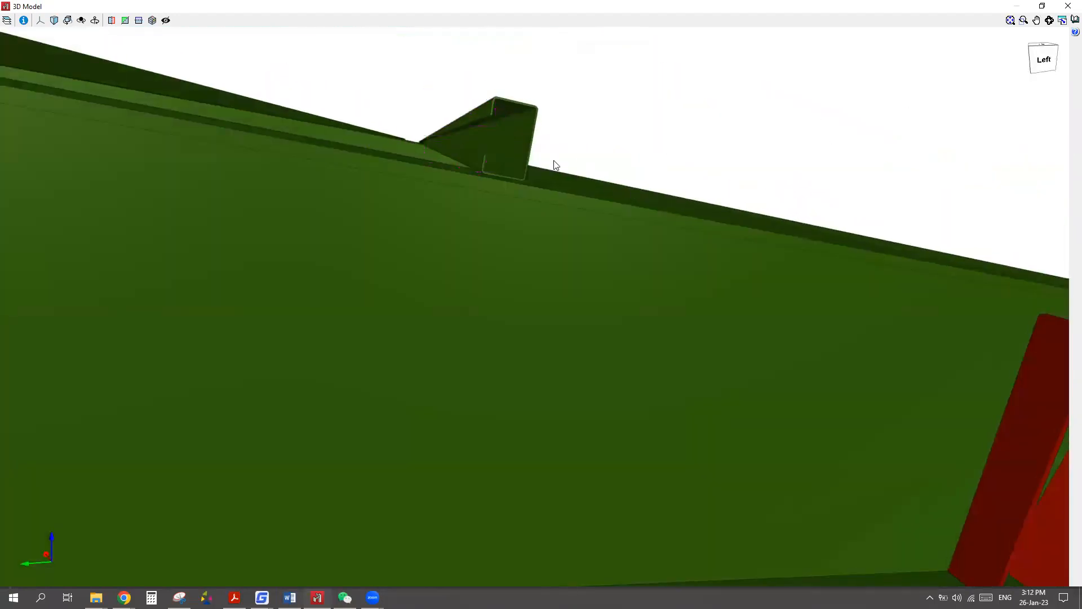
{"action": "scroll", "coordinate": [545, 168], "scroll_direction": "down", "scroll_amount": 3}
{"action": "scroll", "coordinate": [536, 174], "scroll_direction": "up", "scroll_amount": 3}
{"action": "scroll", "coordinate": [534, 172], "scroll_direction": "down", "scroll_amount": 3}
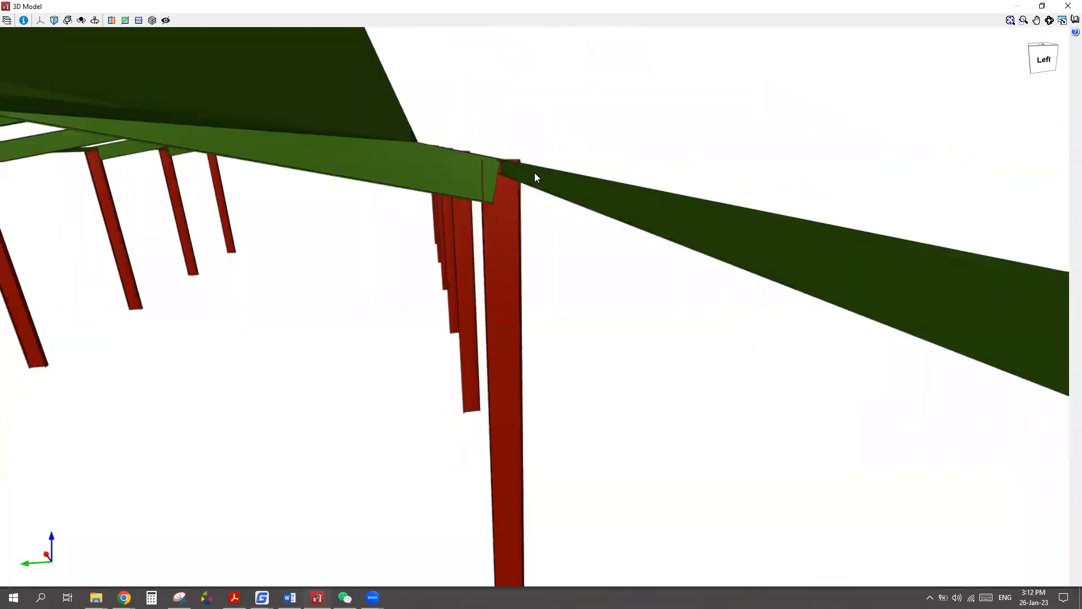
{"action": "scroll", "coordinate": [534, 172], "scroll_direction": "up", "scroll_amount": 3}
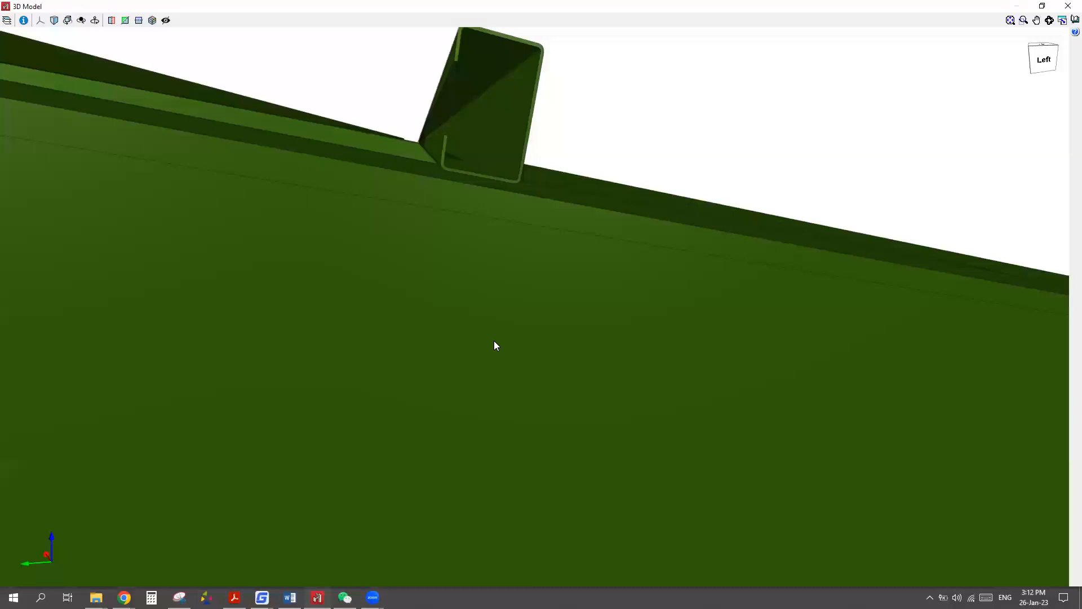
{"action": "scroll", "coordinate": [438, 280], "scroll_direction": "down", "scroll_amount": 5}
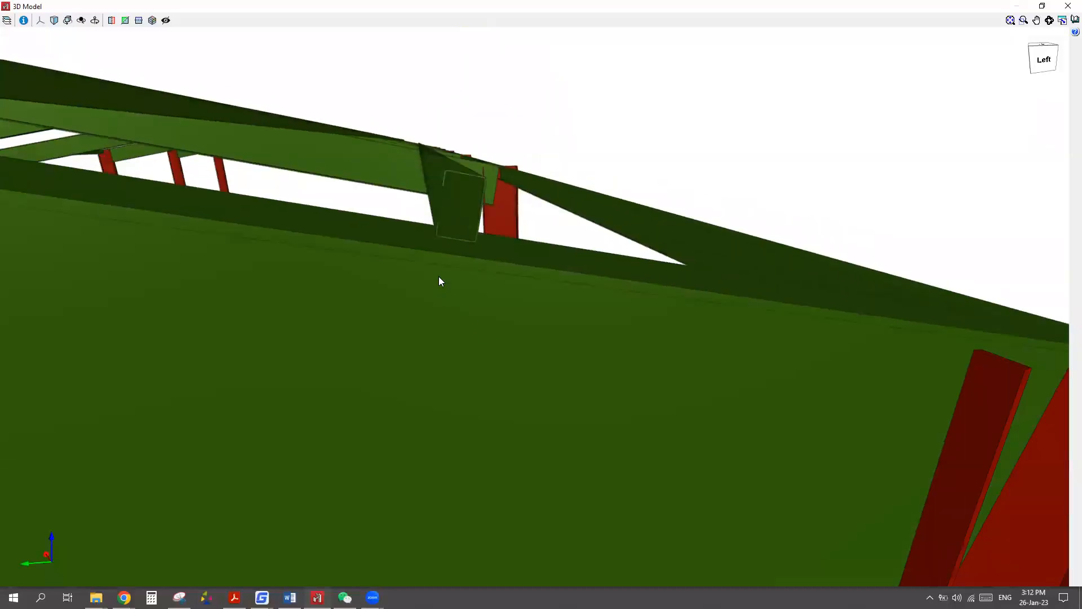
{"action": "scroll", "coordinate": [461, 252], "scroll_direction": "down", "scroll_amount": 5}
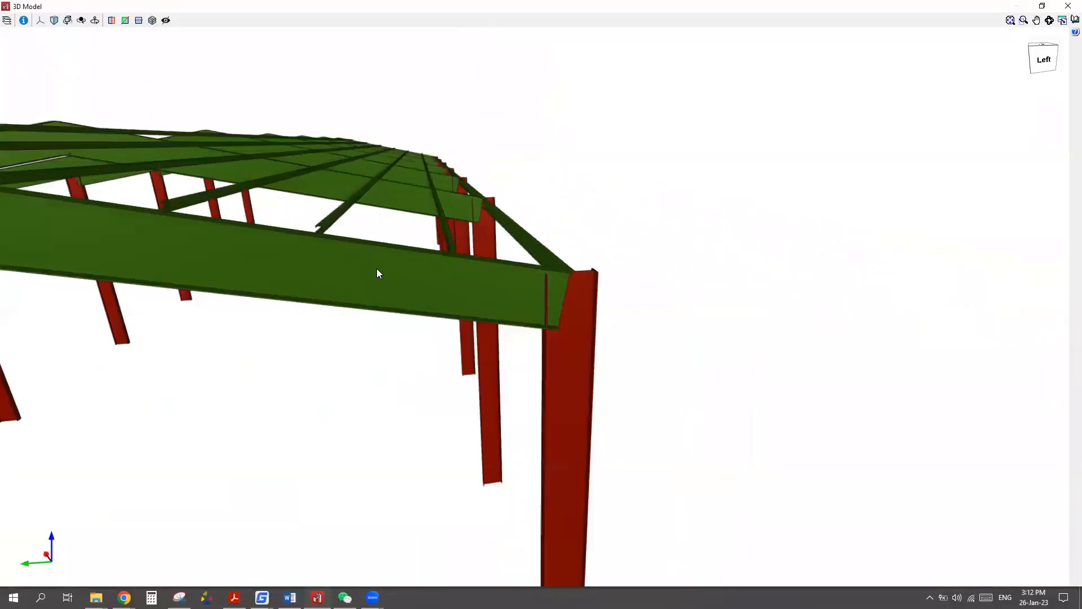
{"action": "left_click", "coordinate": [1067, 6]}
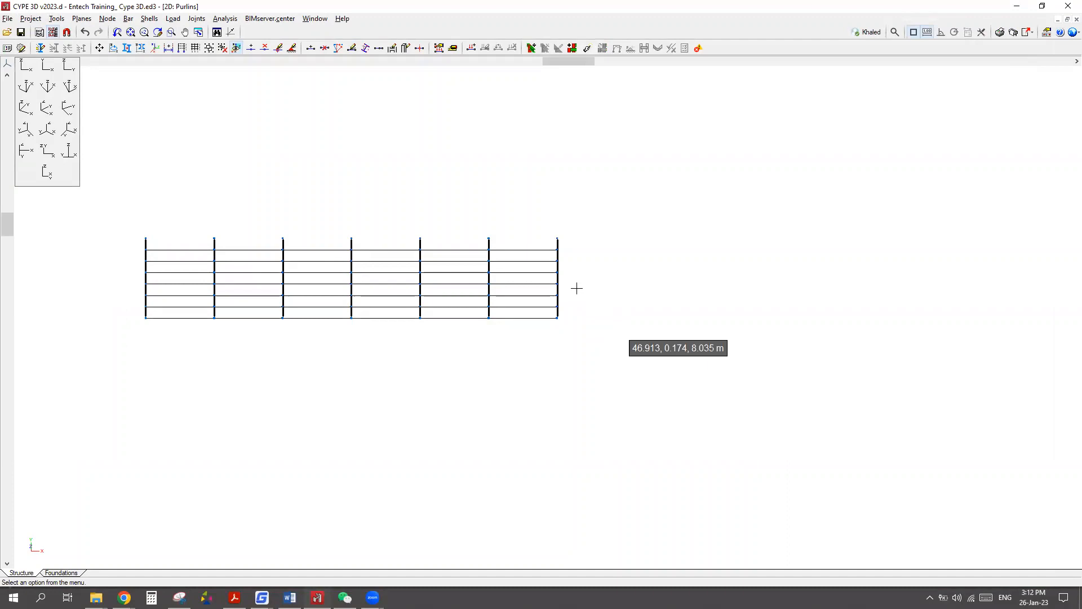
Switch from the 2D Purlins window to the 3D window and view the whole frame.
{"action": "left_click", "coordinate": [314, 18]}
{"action": "left_click", "coordinate": [331, 181]}
{"action": "scroll", "coordinate": [617, 225], "scroll_direction": "down", "scroll_amount": 5}
{"action": "scroll", "coordinate": [357, 185], "scroll_direction": "up", "scroll_amount": 4}
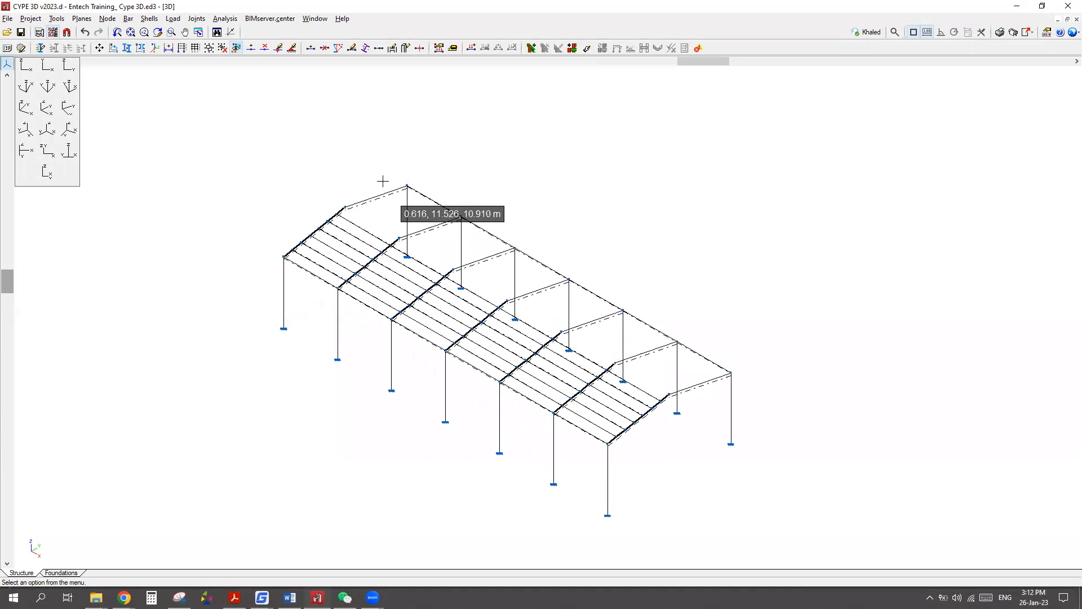
{"action": "scroll", "coordinate": [403, 154], "scroll_direction": "down", "scroll_amount": 1}
{"action": "scroll", "coordinate": [457, 255], "scroll_direction": "up", "scroll_amount": 2}
{"action": "scroll", "coordinate": [461, 268], "scroll_direction": "down", "scroll_amount": 2}
{"action": "scroll", "coordinate": [472, 266], "scroll_direction": "up", "scroll_amount": 3}
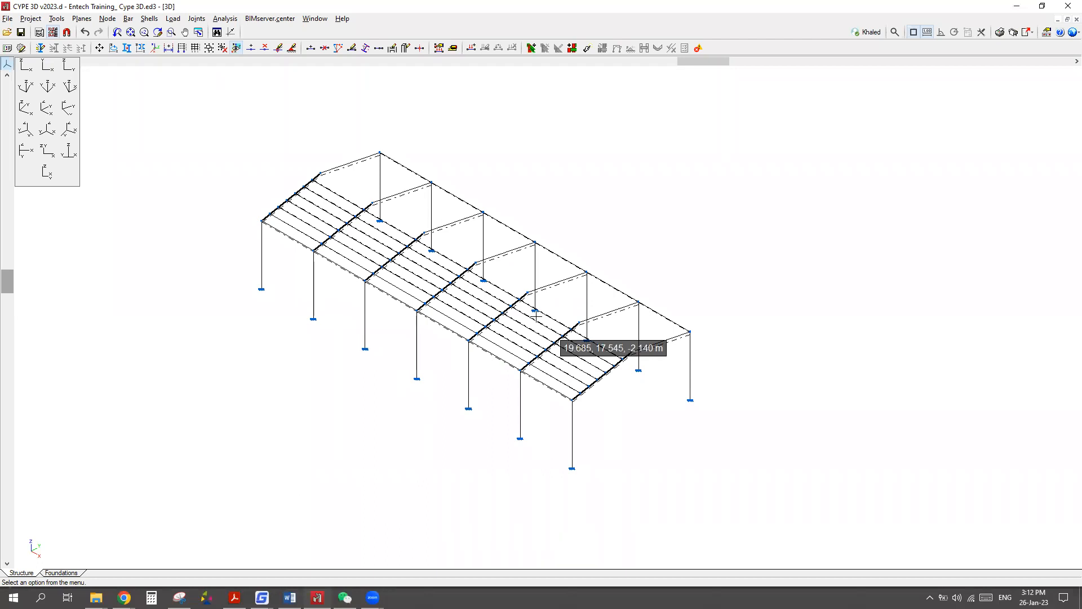
{"action": "left_click", "coordinate": [154, 20]}
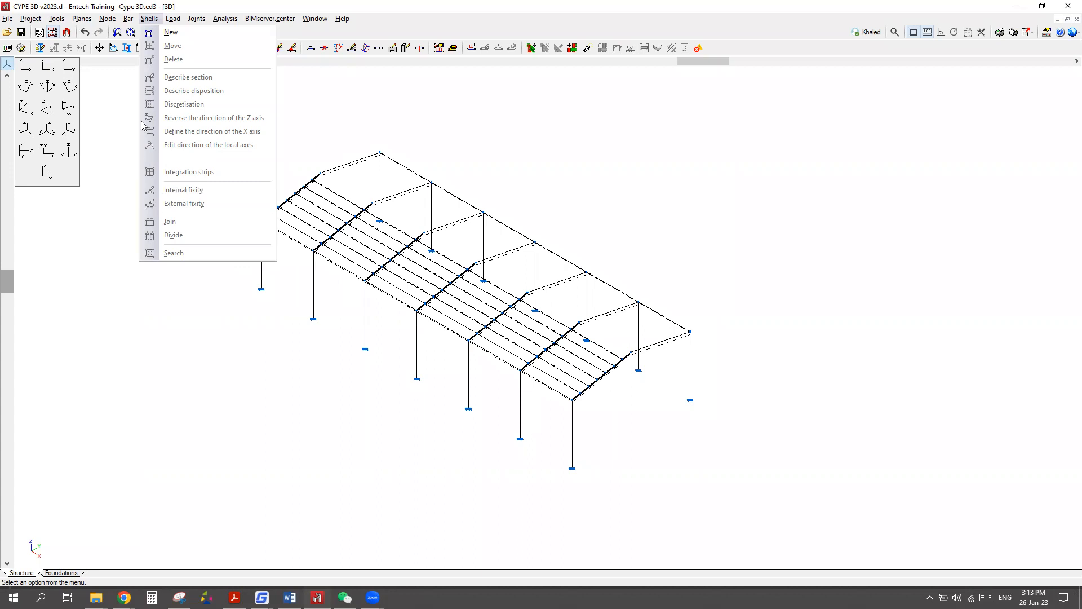
{"action": "mouse_move", "coordinate": [125, 23]}
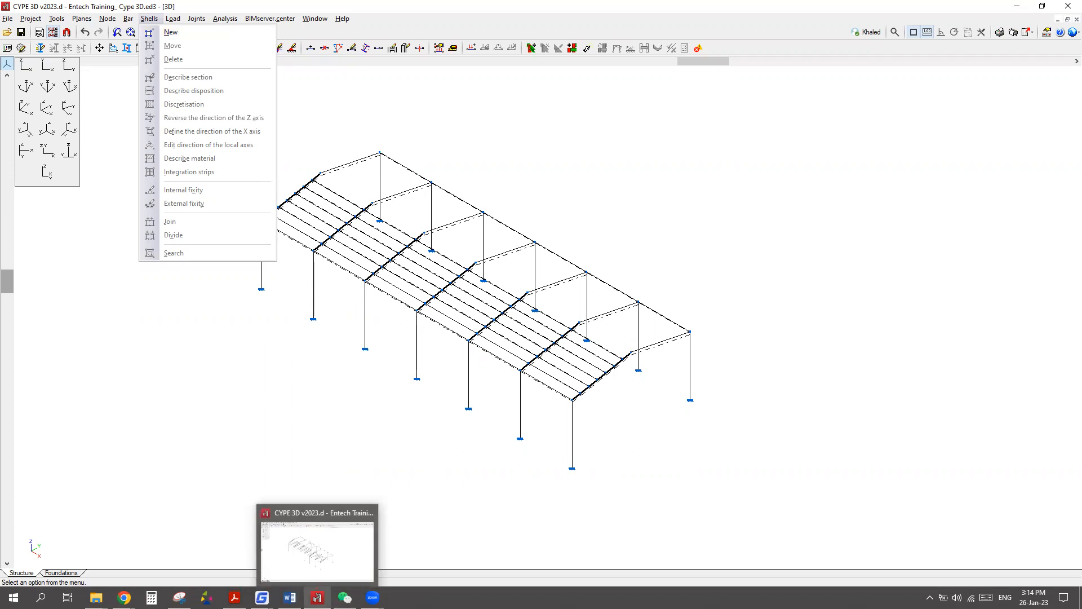
Open the CYPE 2023 program launcher and look through its structural programs.
{"action": "left_click", "coordinate": [931, 597]}
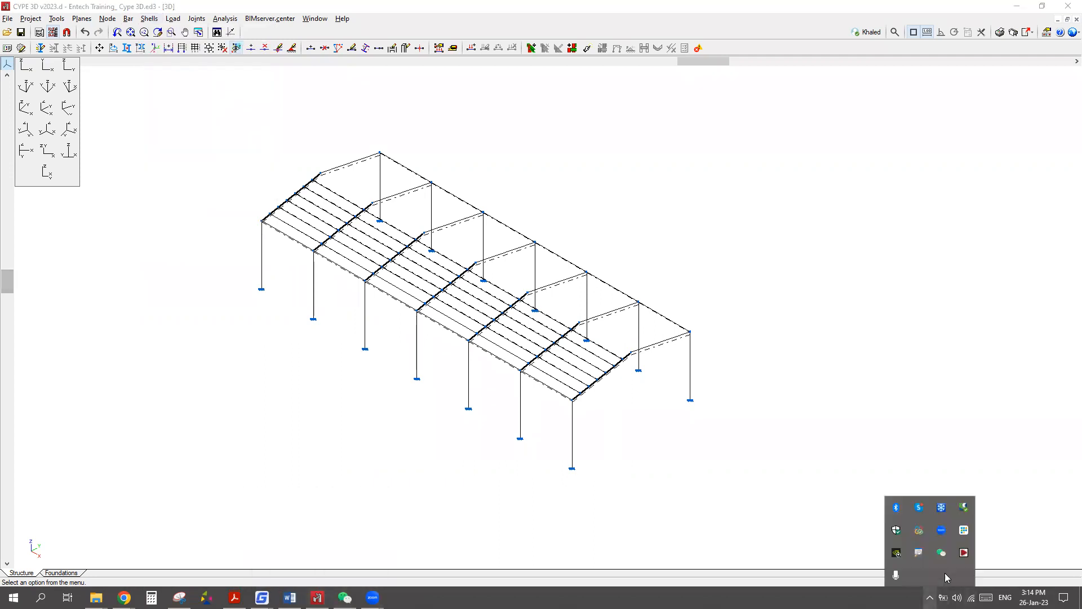
{"action": "left_click", "coordinate": [965, 555]}
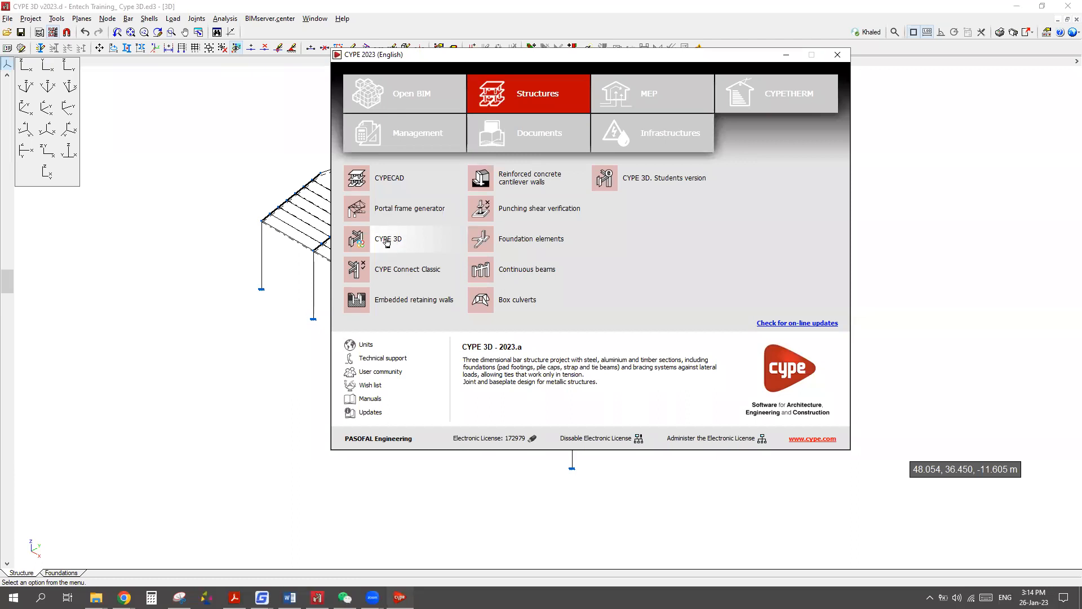
Switch to Chrome and open the PASOFAL Engineering YouTube channel in a new tab.
{"action": "left_click", "coordinate": [124, 597]}
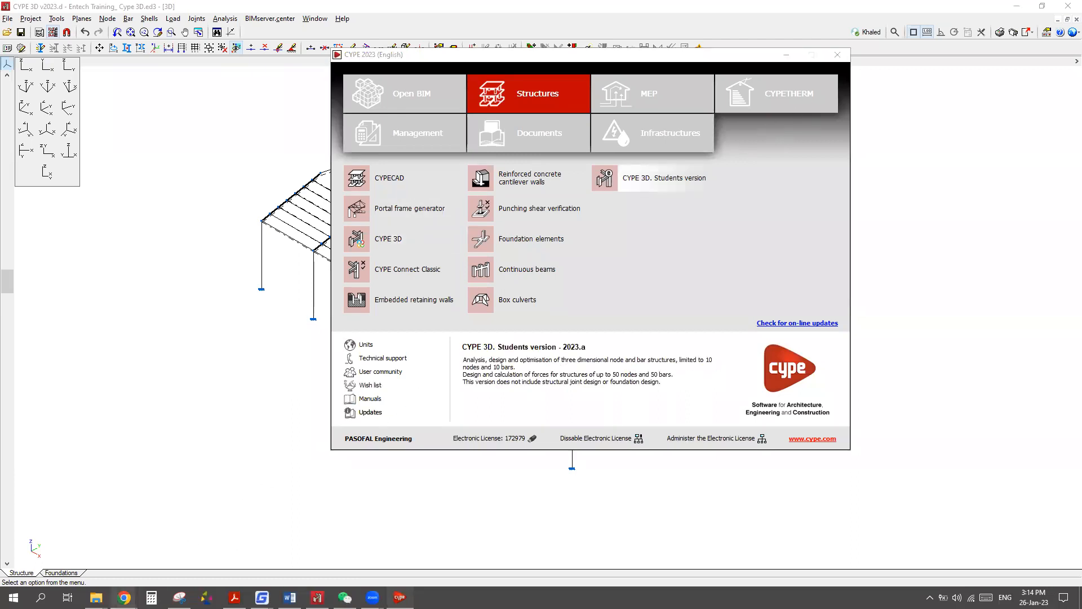
{"action": "left_click", "coordinate": [81, 565]}
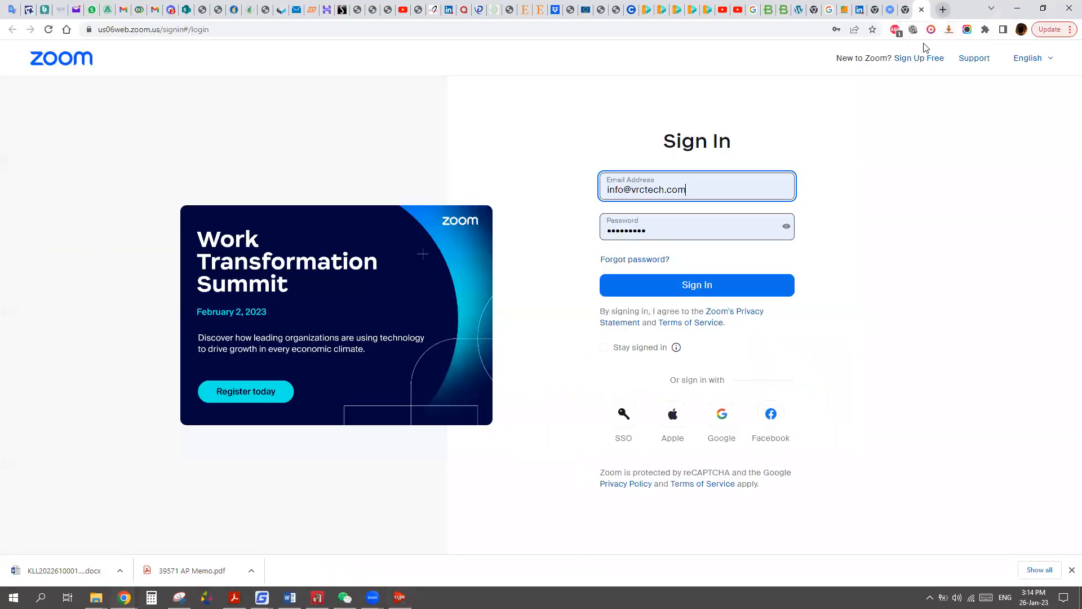
{"action": "left_click", "coordinate": [942, 10]}
{"action": "left_click", "coordinate": [611, 295]}
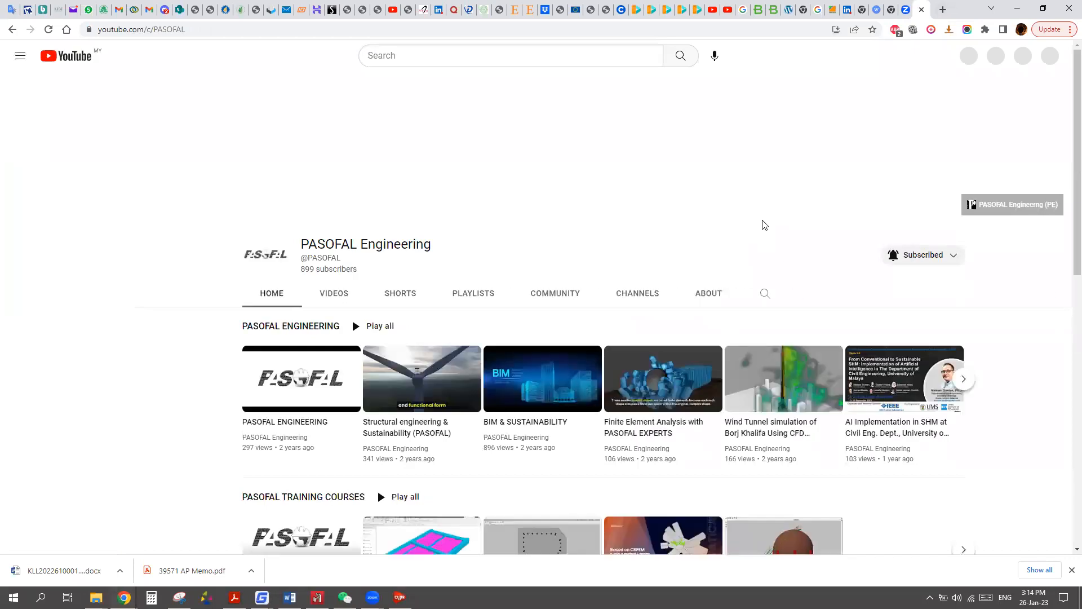
{"action": "left_click_drag", "start_coordinate": [304, 241], "coordinate": [442, 256]}
{"action": "left_click", "coordinate": [492, 259]}
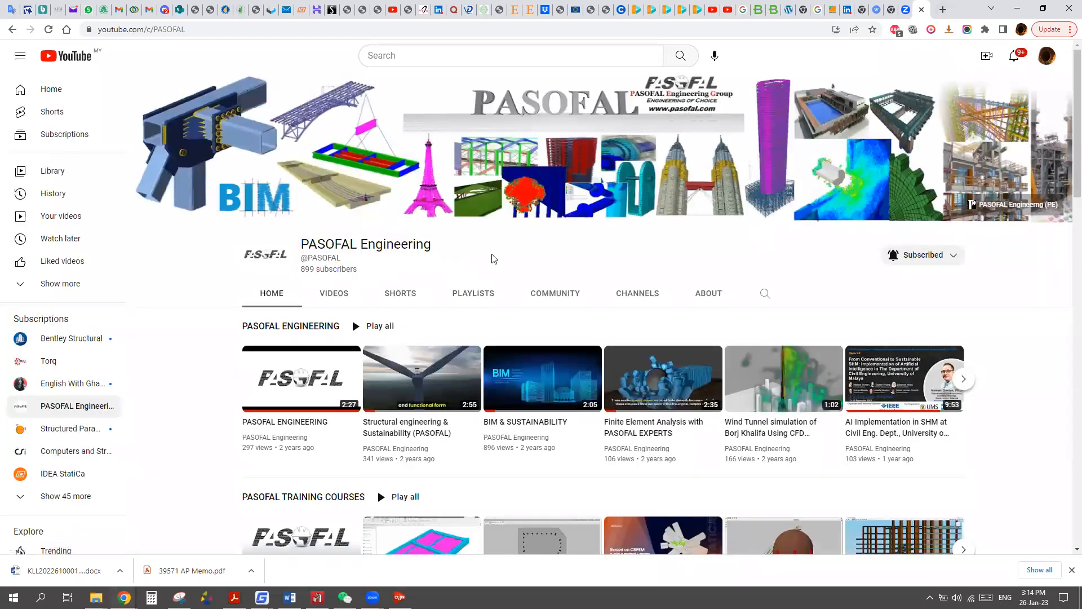
Open the channel's playlists and look through the training topics on offer.
{"action": "scroll", "coordinate": [592, 281], "scroll_direction": "down", "scroll_amount": 3}
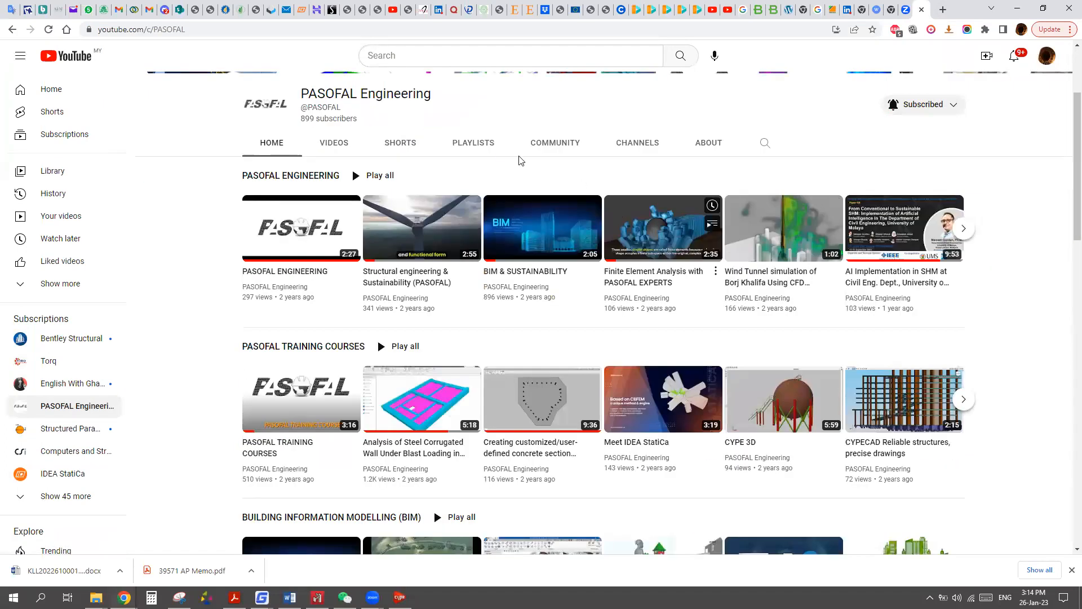
{"action": "left_click", "coordinate": [475, 143]}
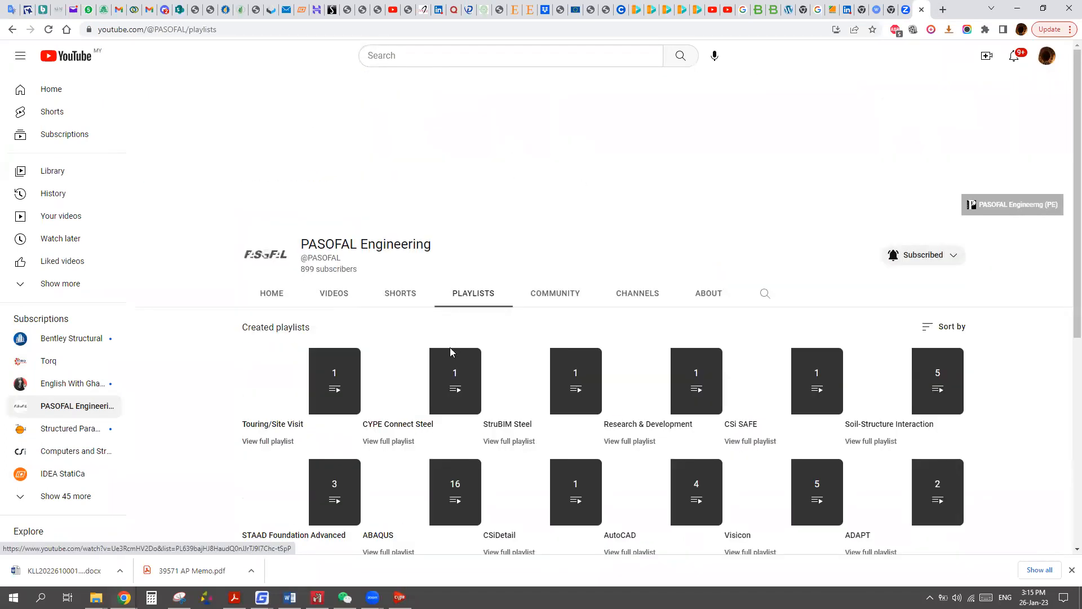
{"action": "scroll", "coordinate": [450, 349], "scroll_direction": "down", "scroll_amount": 5}
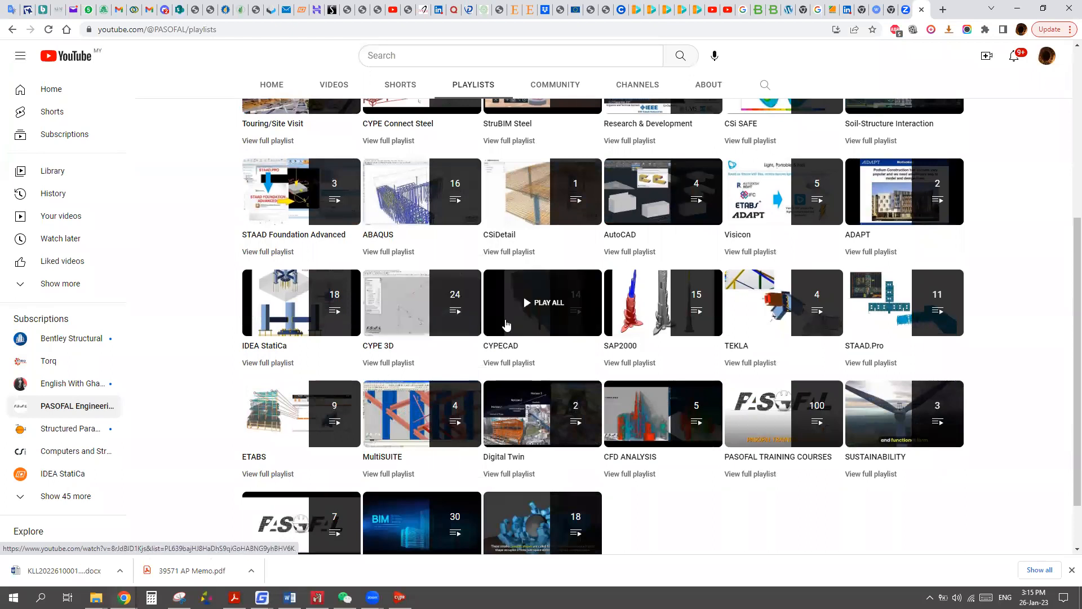
{"action": "scroll", "coordinate": [506, 326], "scroll_direction": "up", "scroll_amount": 3}
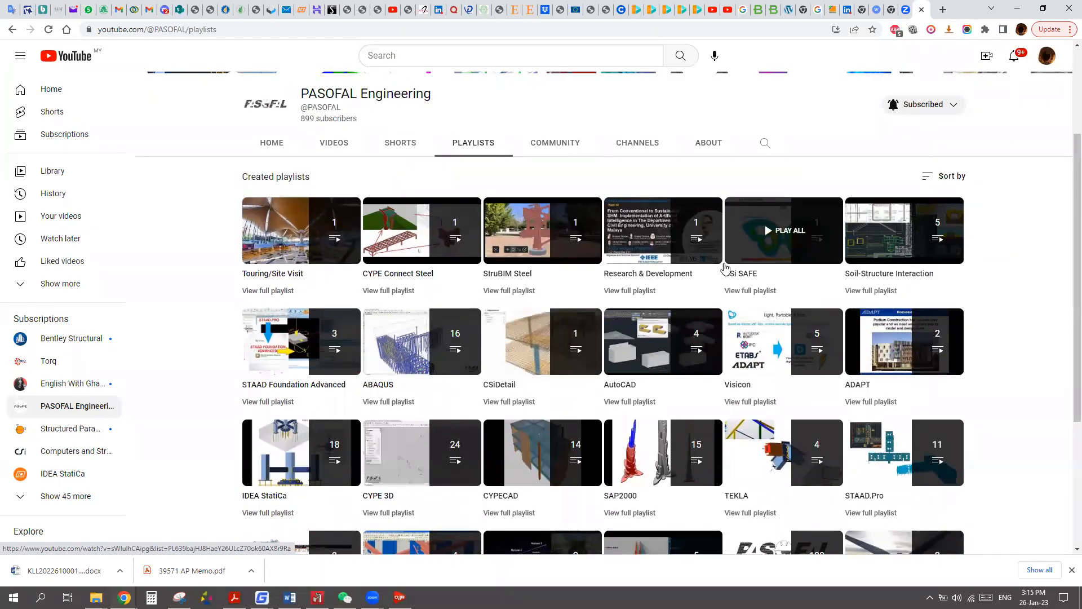
{"action": "scroll", "coordinate": [725, 266], "scroll_direction": "down", "scroll_amount": 1}
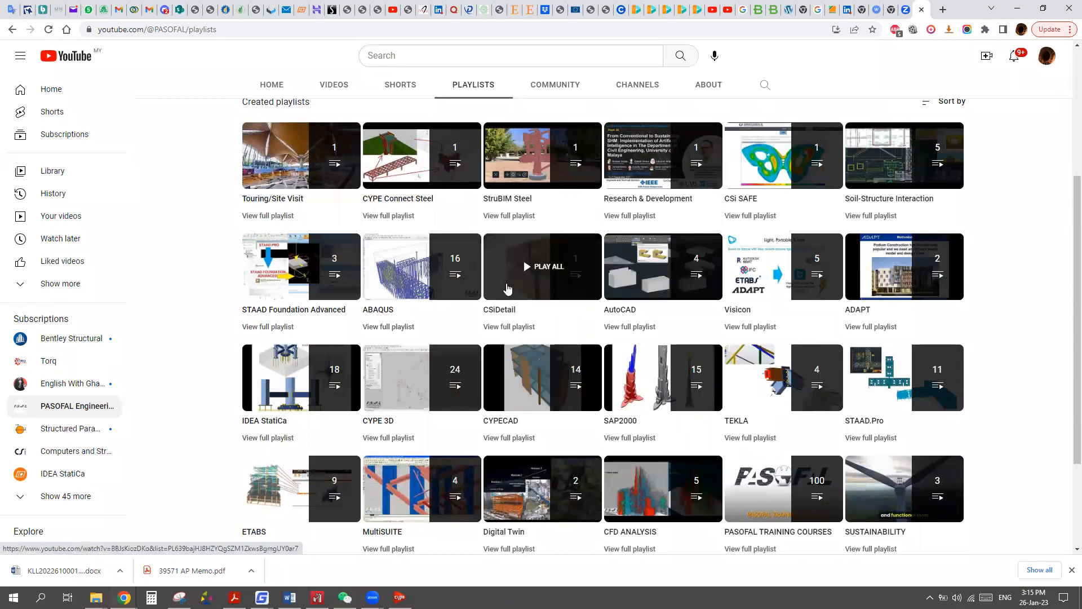
{"action": "scroll", "coordinate": [693, 391], "scroll_direction": "down", "scroll_amount": 3}
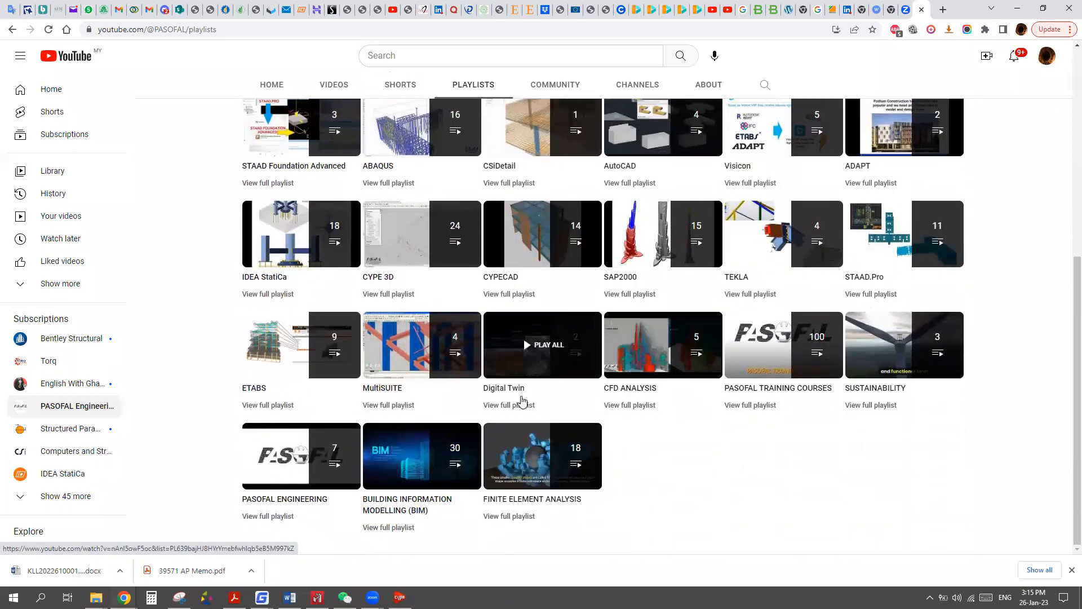
{"action": "scroll", "coordinate": [524, 405], "scroll_direction": "up", "scroll_amount": 3}
{"action": "scroll", "coordinate": [597, 327], "scroll_direction": "up", "scroll_amount": 3}
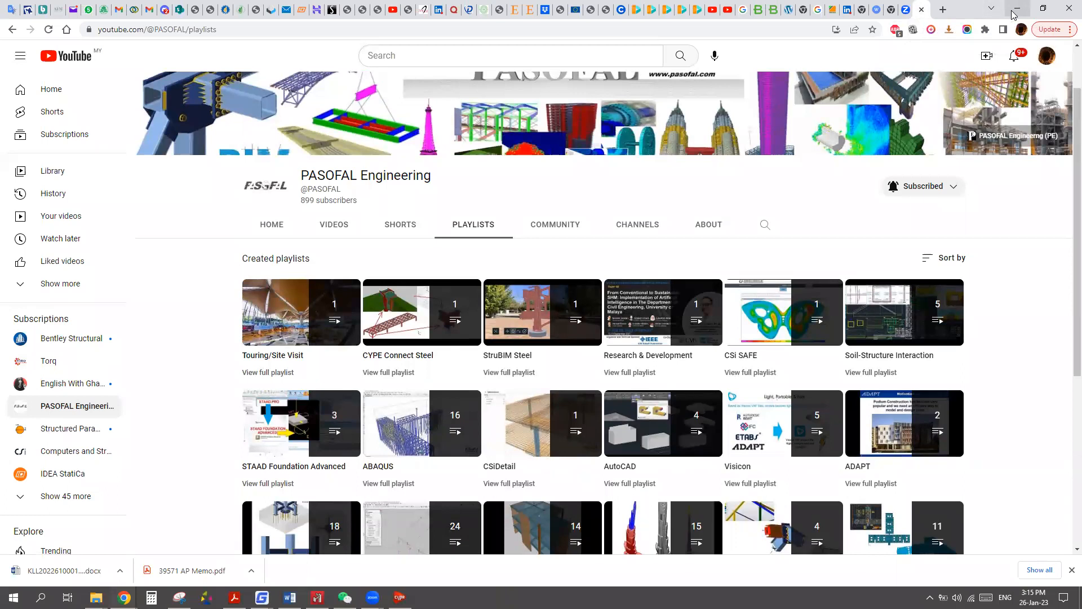
Open the CYPECAD playlist and pause its first video.
{"action": "mouse_move", "coordinate": [448, 302]}
{"action": "scroll", "coordinate": [448, 301], "scroll_direction": "down", "scroll_amount": 3}
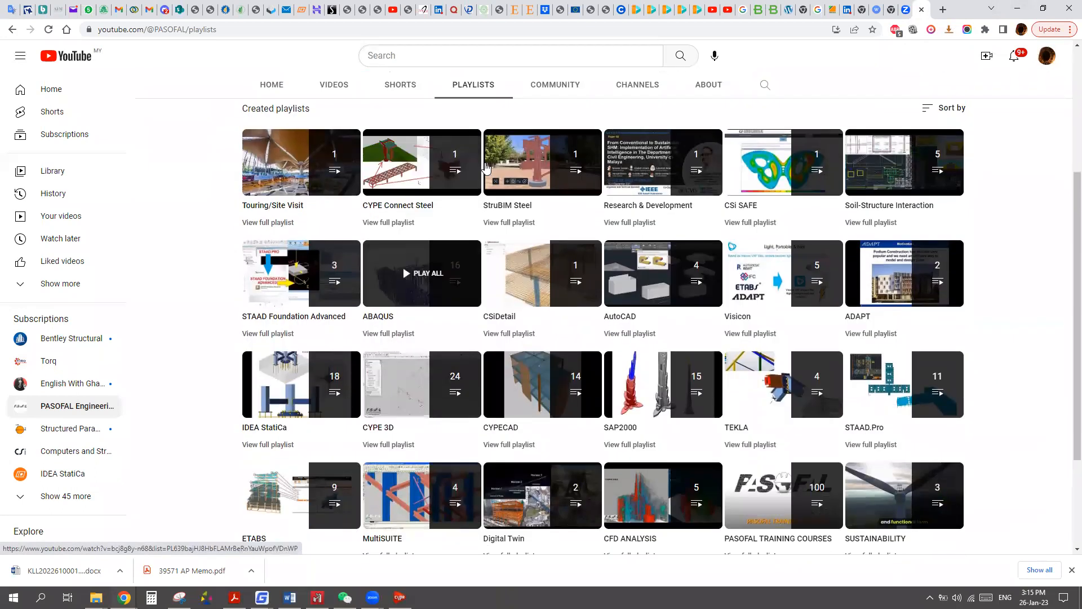
{"action": "left_click", "coordinate": [529, 385]}
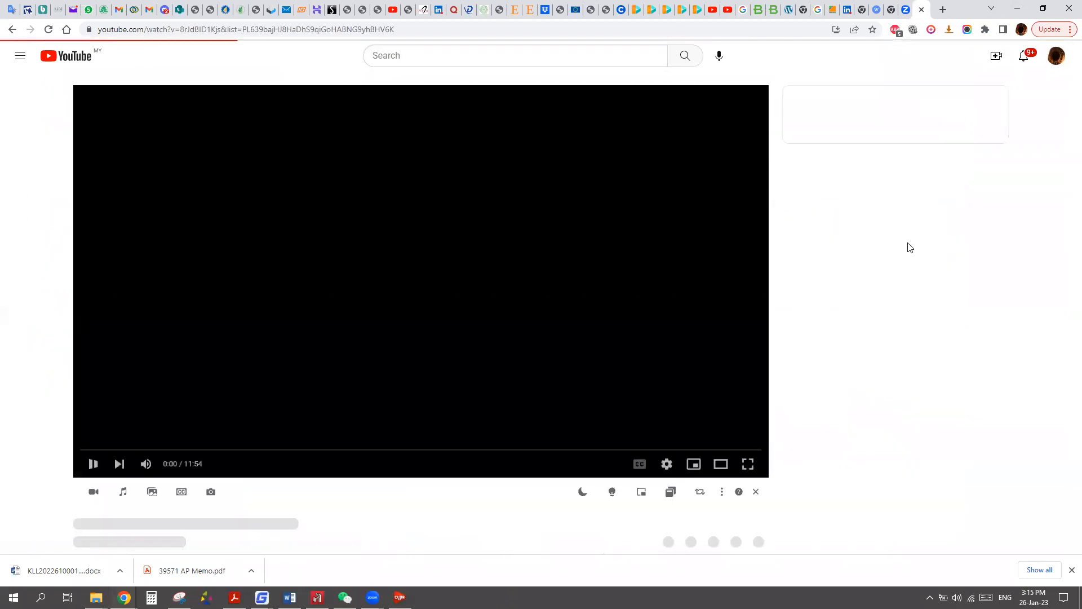
{"action": "left_click", "coordinate": [450, 272]}
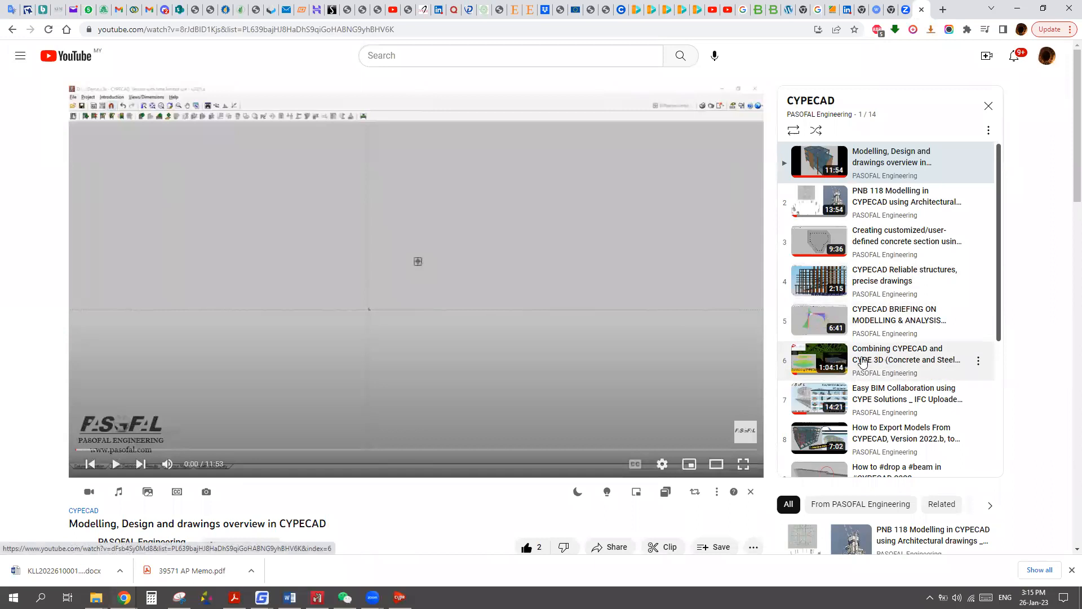
Open the playlist video on combining CYPECAD and CYPE 3D, and outline the concrete building in its paused frame.
{"action": "left_click", "coordinate": [839, 358]}
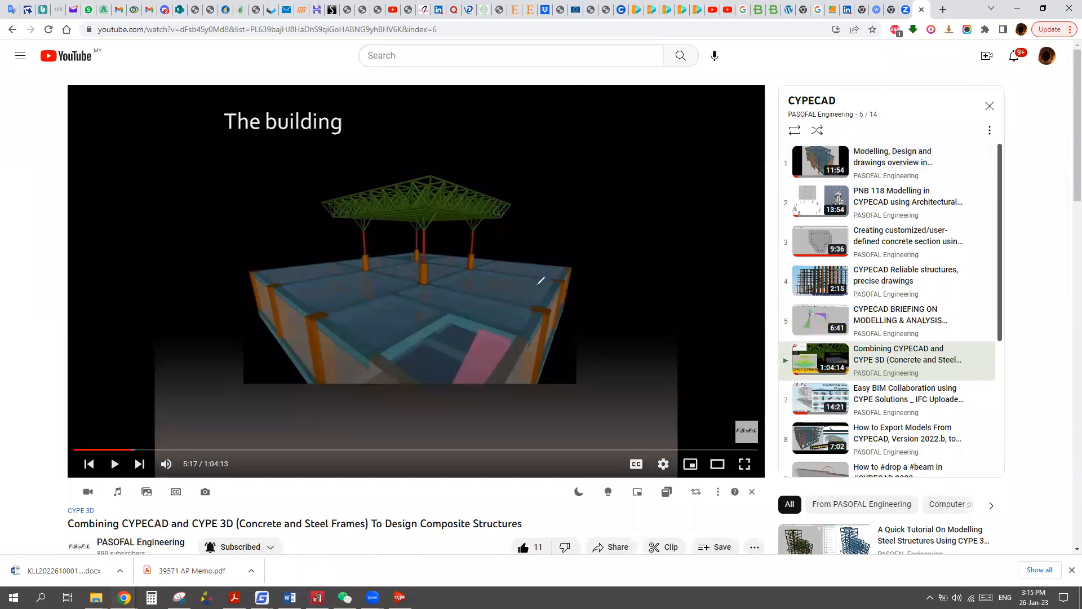
{"action": "mouse_move", "coordinate": [555, 270]}
{"action": "left_mouse_down"}
{"action": "mouse_move", "coordinate": [499, 371]}
{"action": "mouse_move", "coordinate": [327, 329]}
{"action": "mouse_move", "coordinate": [324, 260]}
{"action": "left_mouse_up"}
{"action": "mouse_move", "coordinate": [264, 315]}
{"action": "left_mouse_down"}
{"action": "mouse_move", "coordinate": [322, 399]}
{"action": "mouse_move", "coordinate": [437, 419]}
{"action": "mouse_move", "coordinate": [572, 336]}
{"action": "left_mouse_up"}
{"action": "left_click_drag", "start_coordinate": [581, 294], "coordinate": [562, 286]}
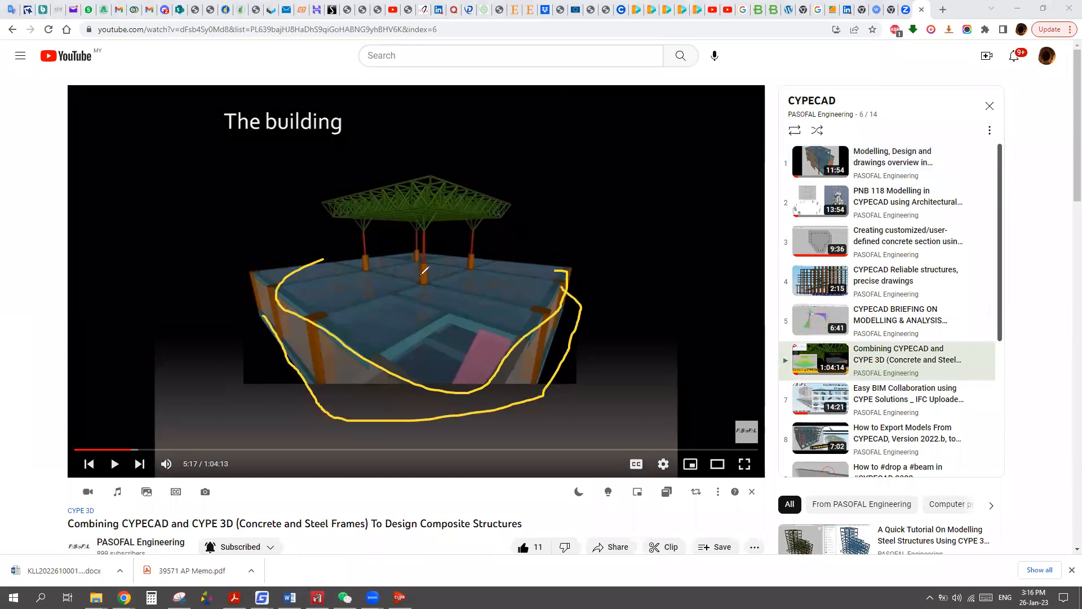
Circle the steel roof, mark its column supports on the video frame, and label the roof "Cype 3D".
{"action": "mouse_move", "coordinate": [422, 263]}
{"action": "left_mouse_down"}
{"action": "mouse_move", "coordinate": [434, 279]}
{"action": "mouse_move", "coordinate": [420, 265]}
{"action": "mouse_move", "coordinate": [478, 266]}
{"action": "mouse_move", "coordinate": [471, 257]}
{"action": "left_mouse_up"}
{"action": "mouse_move", "coordinate": [466, 176]}
{"action": "left_mouse_down"}
{"action": "mouse_move", "coordinate": [511, 183]}
{"action": "mouse_move", "coordinate": [507, 222]}
{"action": "mouse_move", "coordinate": [341, 250]}
{"action": "mouse_move", "coordinate": [455, 153]}
{"action": "mouse_move", "coordinate": [470, 169]}
{"action": "left_mouse_up"}
{"action": "mouse_move", "coordinate": [534, 159]}
{"action": "left_mouse_down"}
{"action": "mouse_move", "coordinate": [528, 170]}
{"action": "mouse_move", "coordinate": [548, 148]}
{"action": "mouse_move", "coordinate": [558, 199]}
{"action": "left_mouse_up"}
{"action": "mouse_move", "coordinate": [554, 154]}
{"action": "left_mouse_down"}
{"action": "mouse_move", "coordinate": [566, 180]}
{"action": "mouse_move", "coordinate": [556, 162]}
{"action": "left_mouse_up"}
{"action": "left_click_drag", "start_coordinate": [573, 158], "coordinate": [598, 161]}
{"action": "mouse_move", "coordinate": [603, 139]}
{"action": "left_mouse_down"}
{"action": "mouse_move", "coordinate": [646, 155]}
{"action": "mouse_move", "coordinate": [625, 164]}
{"action": "left_mouse_up"}
{"action": "left_click_drag", "start_coordinate": [633, 137], "coordinate": [669, 159]}
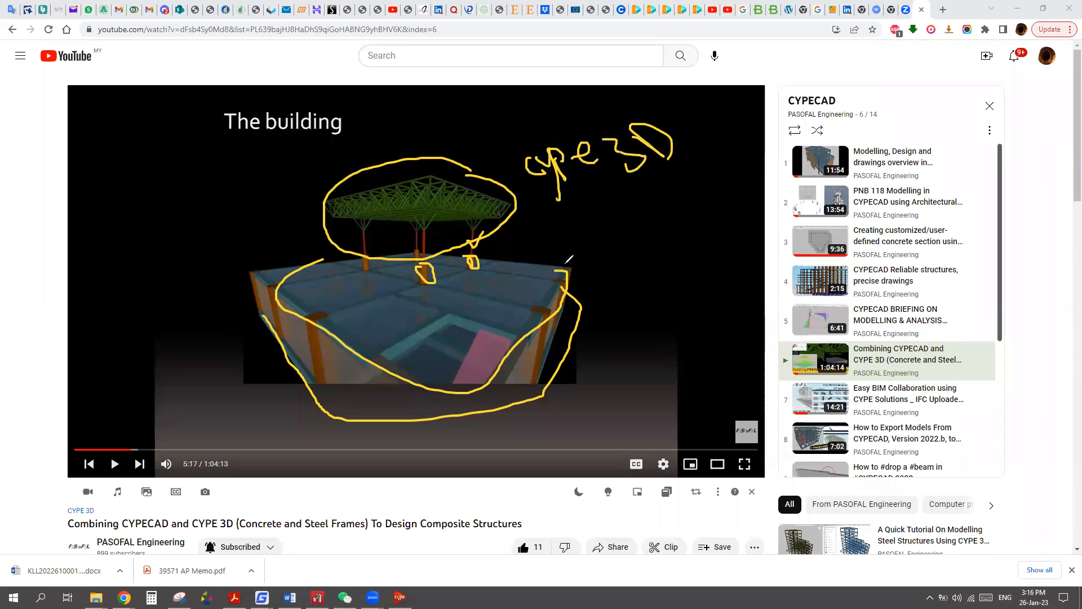
Label the concrete part of the building with the name of the CYPECAD program, and clear all annotations from the screen.
{"action": "left_click_drag", "start_coordinate": [602, 285], "coordinate": [610, 307]}
{"action": "mouse_move", "coordinate": [602, 286]}
{"action": "left_mouse_down"}
{"action": "mouse_move", "coordinate": [632, 331]}
{"action": "mouse_move", "coordinate": [642, 322]}
{"action": "left_mouse_up"}
{"action": "left_click", "coordinate": [654, 285]}
{"action": "left_click_drag", "start_coordinate": [664, 286], "coordinate": [650, 306]}
{"action": "mouse_move", "coordinate": [655, 304]}
{"action": "left_mouse_down"}
{"action": "mouse_move", "coordinate": [676, 289]}
{"action": "mouse_move", "coordinate": [703, 291]}
{"action": "left_mouse_up"}
{"action": "mouse_move", "coordinate": [639, 307]}
{"action": "left_mouse_down"}
{"action": "mouse_move", "coordinate": [656, 290]}
{"action": "mouse_move", "coordinate": [654, 317]}
{"action": "left_mouse_up"}
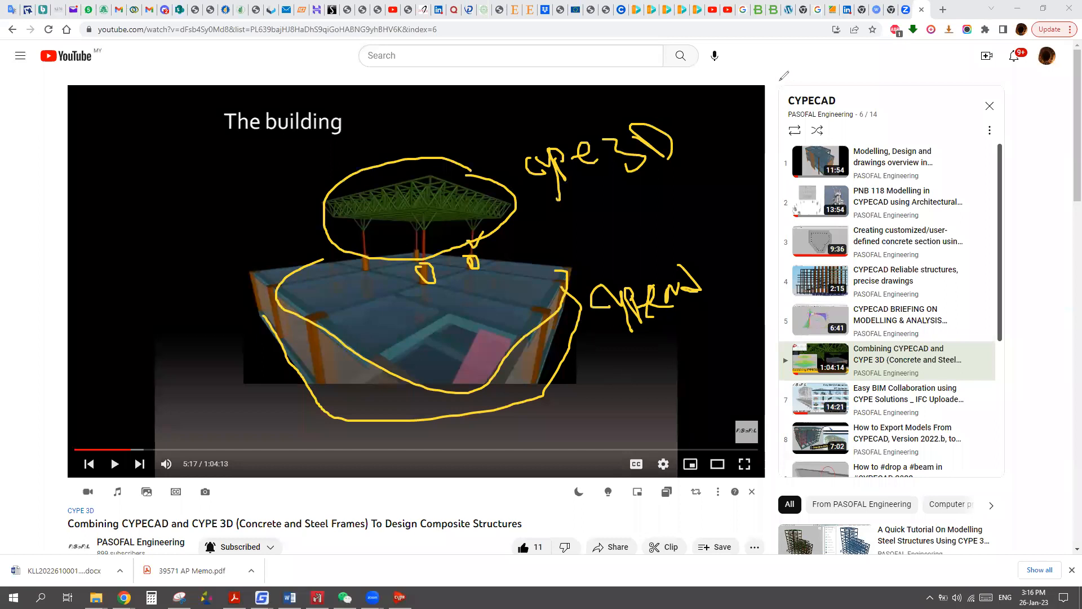
{"action": "key", "text": "Escape"}
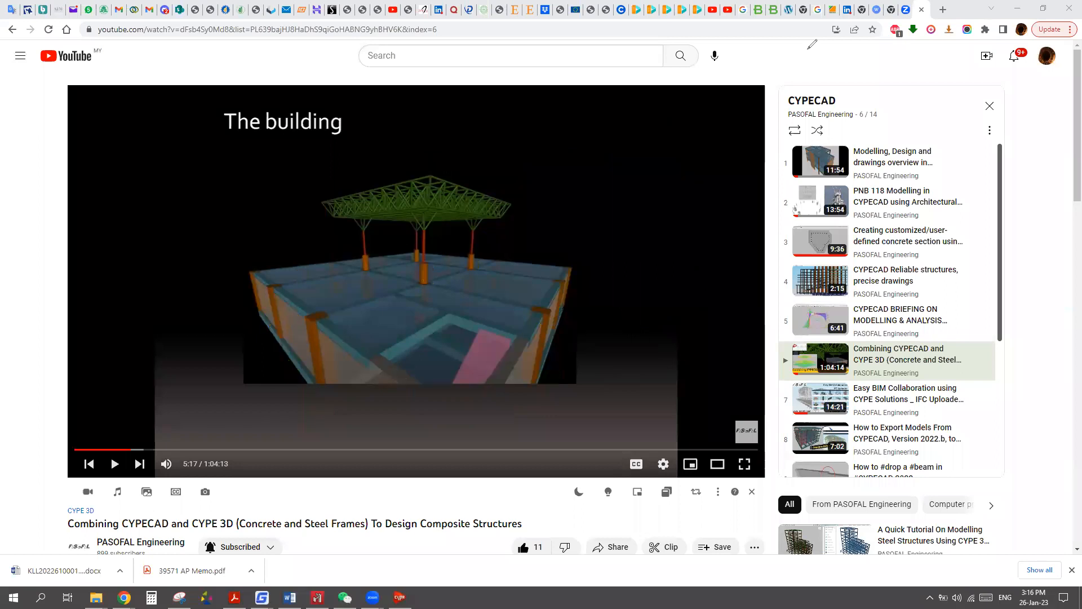
Return to CYPE 3D and start a new shell with a thickness of 200 mm.
{"action": "left_click", "coordinate": [1021, 12]}
{"action": "left_click", "coordinate": [673, 211]}
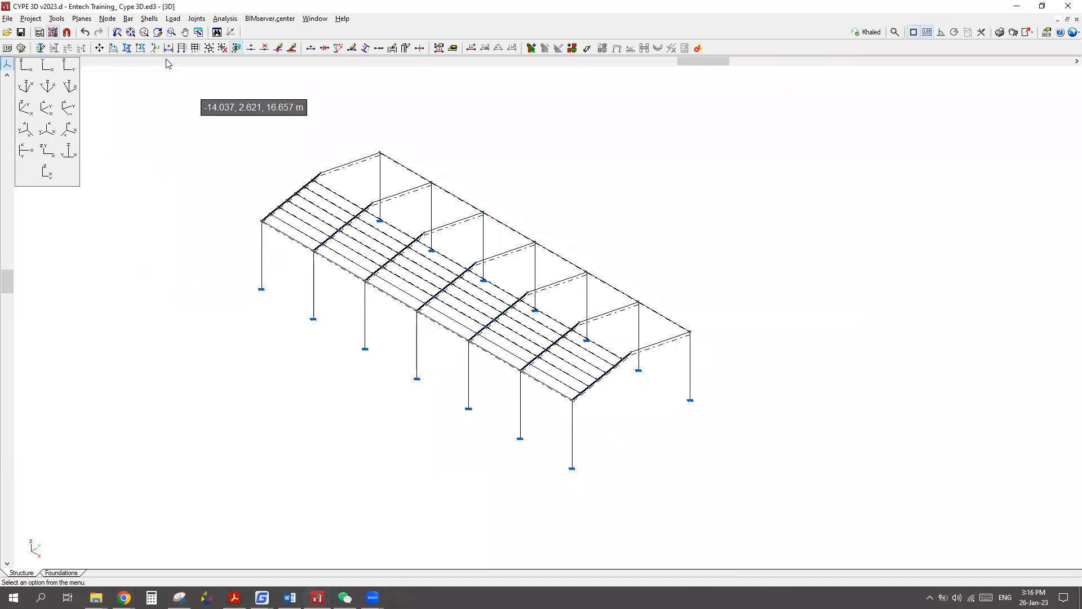
{"action": "left_click", "coordinate": [148, 18]}
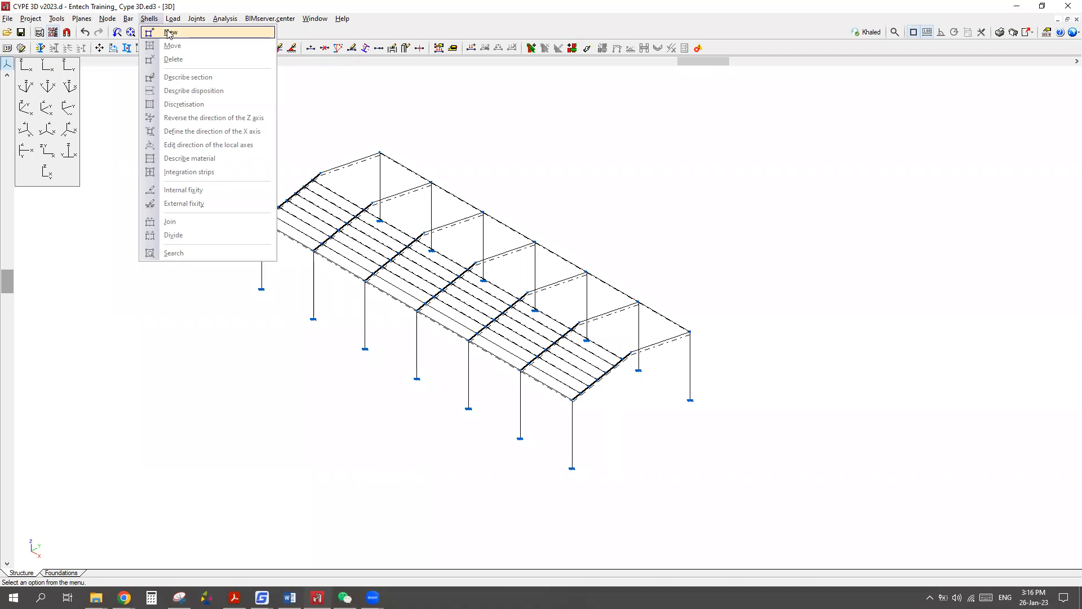
{"action": "left_click", "coordinate": [168, 34]}
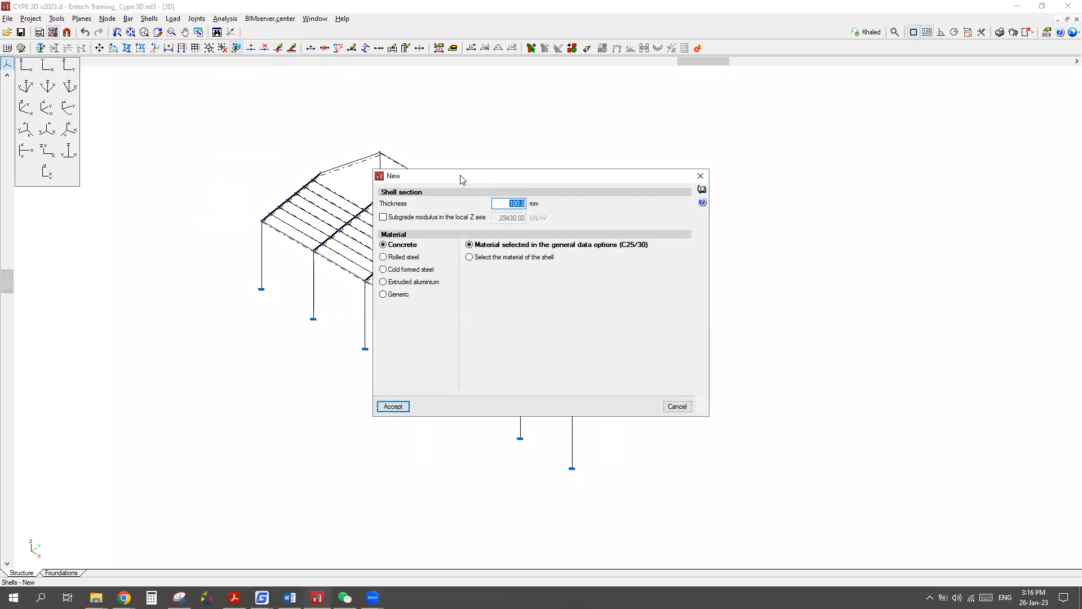
{"action": "left_click_drag", "start_coordinate": [463, 179], "coordinate": [389, 117]}
{"action": "left_click", "coordinate": [432, 141]}
{"action": "double_click", "coordinate": [432, 142]}
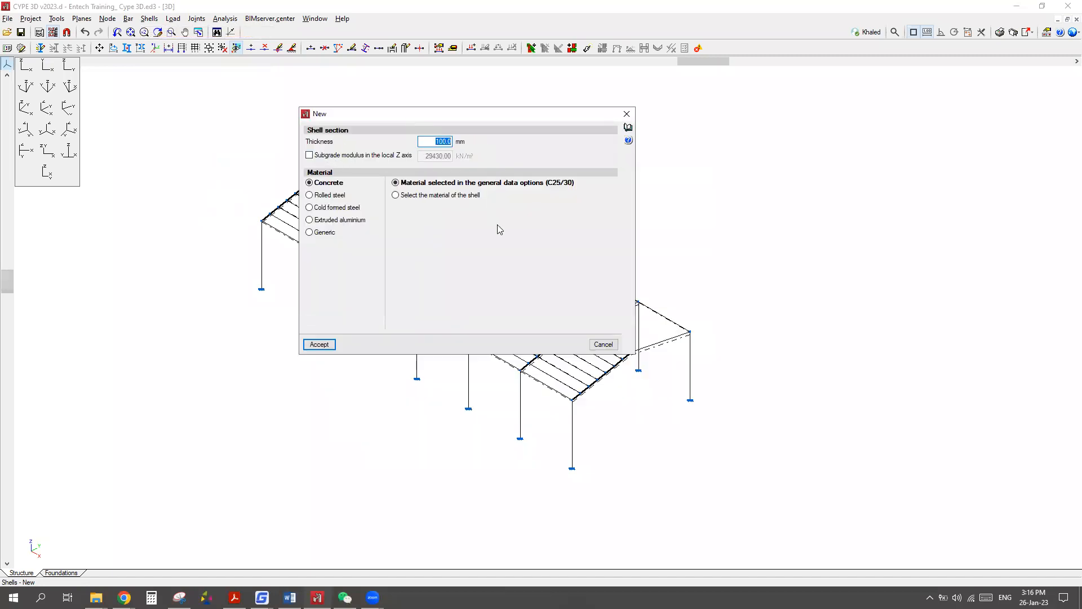
{"action": "type", "text": "200"}
{"action": "left_click_drag", "start_coordinate": [385, 116], "coordinate": [635, 106]}
Turn the shell's subgrade modulus in the local Z axis on to inspect its value field, and turn it off again.
{"action": "left_click", "coordinate": [559, 146]}
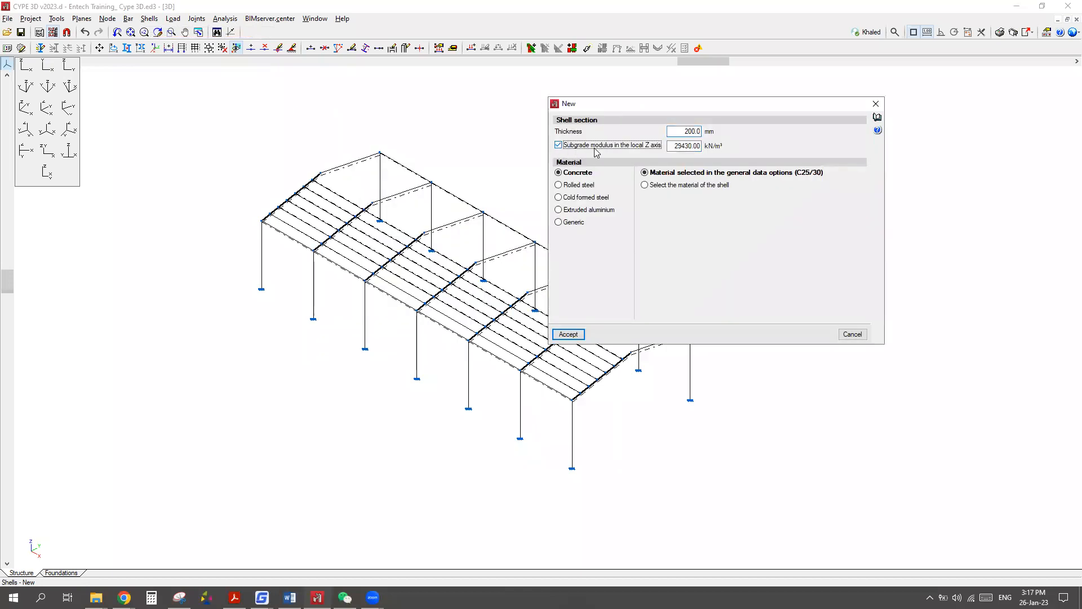
{"action": "double_click", "coordinate": [669, 146]}
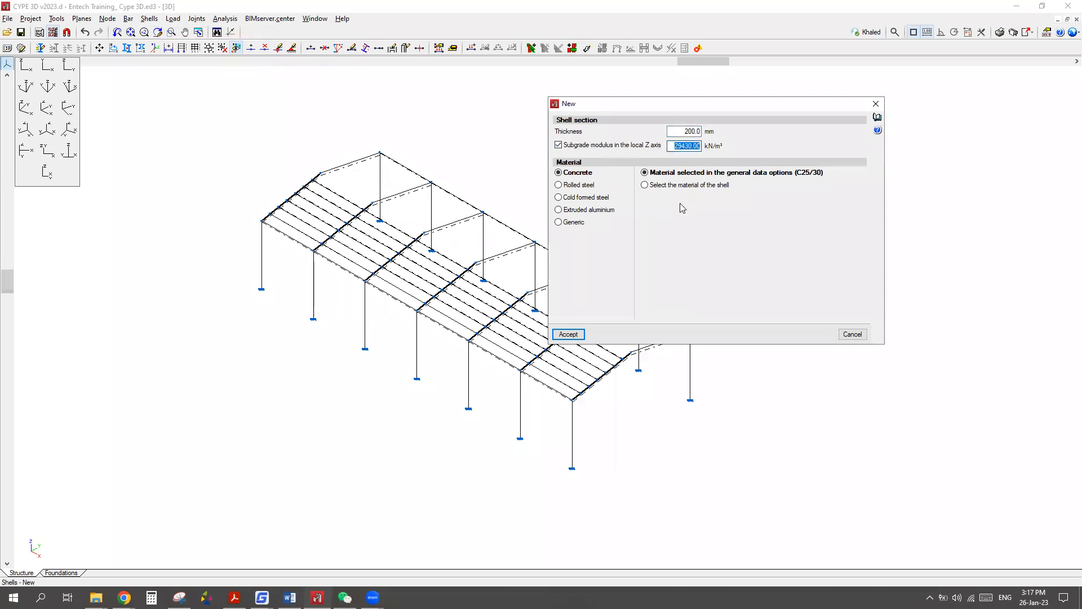
{"action": "left_click", "coordinate": [558, 146]}
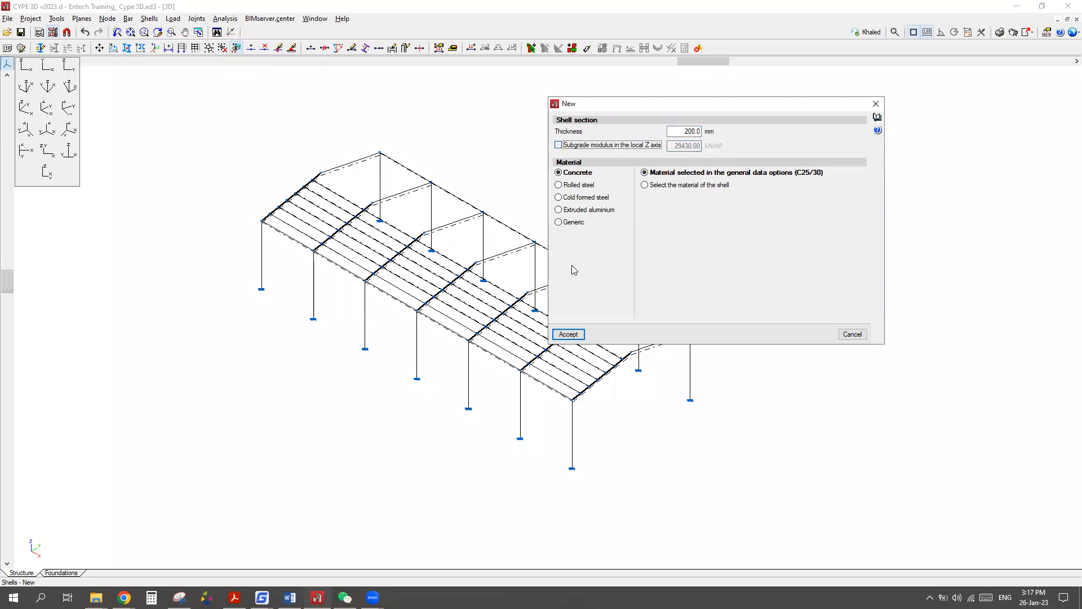
{"action": "left_click_drag", "start_coordinate": [628, 104], "coordinate": [583, 101]}
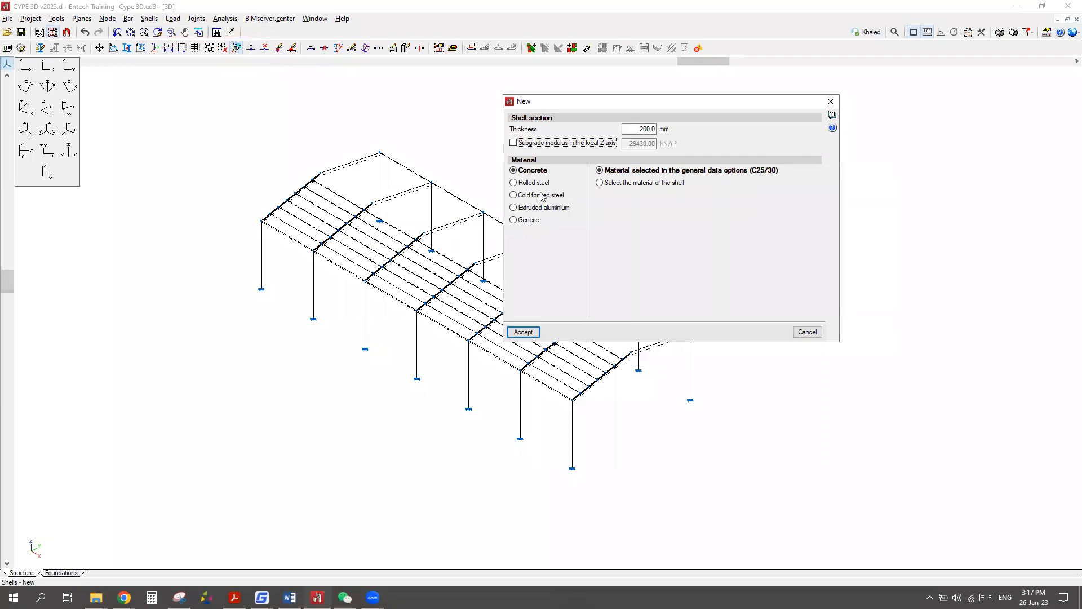
Look through the rolled steel, cold formed steel, extruded aluminium and generic shell material options, and return to Concrete.
{"action": "left_click", "coordinate": [528, 183]}
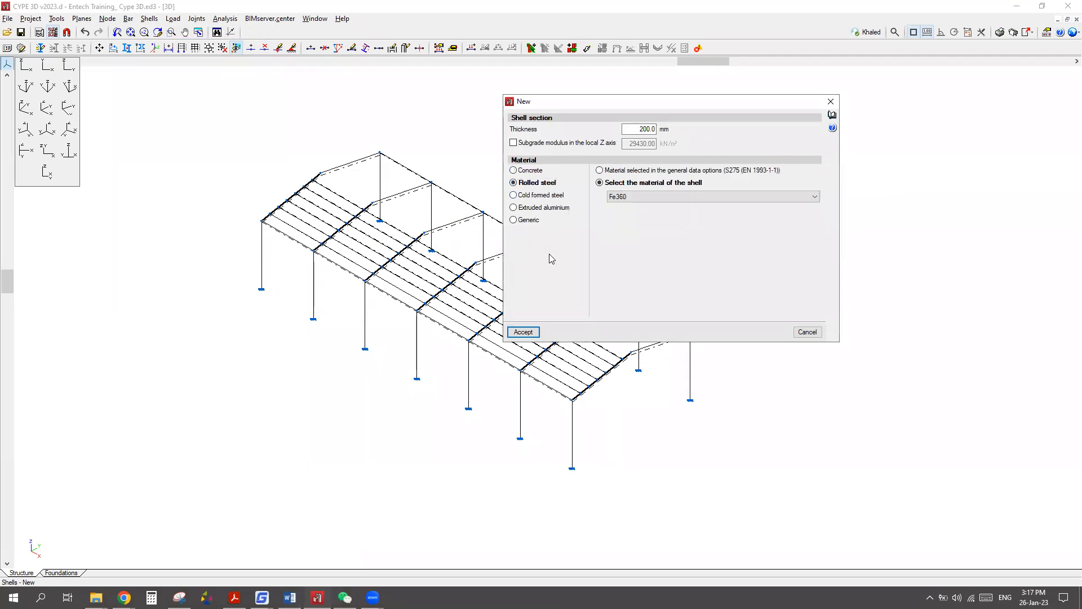
{"action": "left_click", "coordinate": [537, 195]}
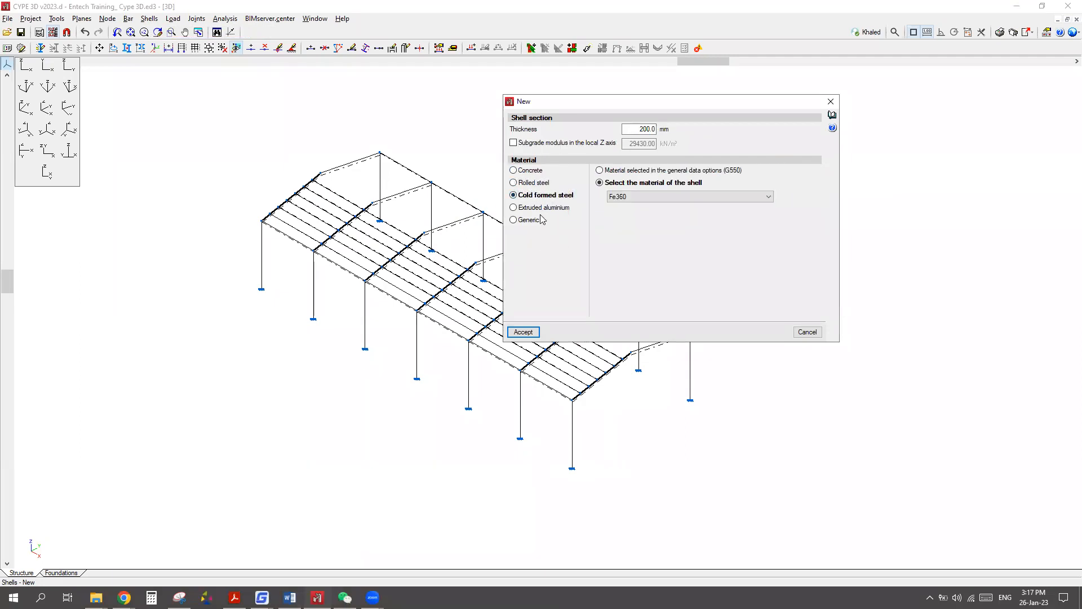
{"action": "left_click", "coordinate": [544, 208]}
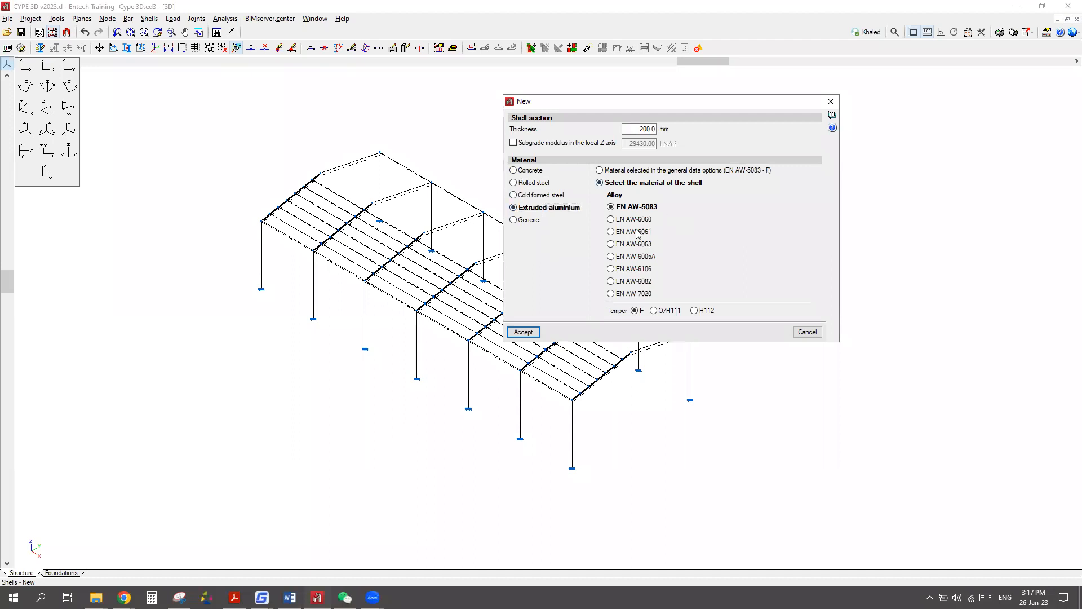
{"action": "left_click", "coordinate": [532, 224]}
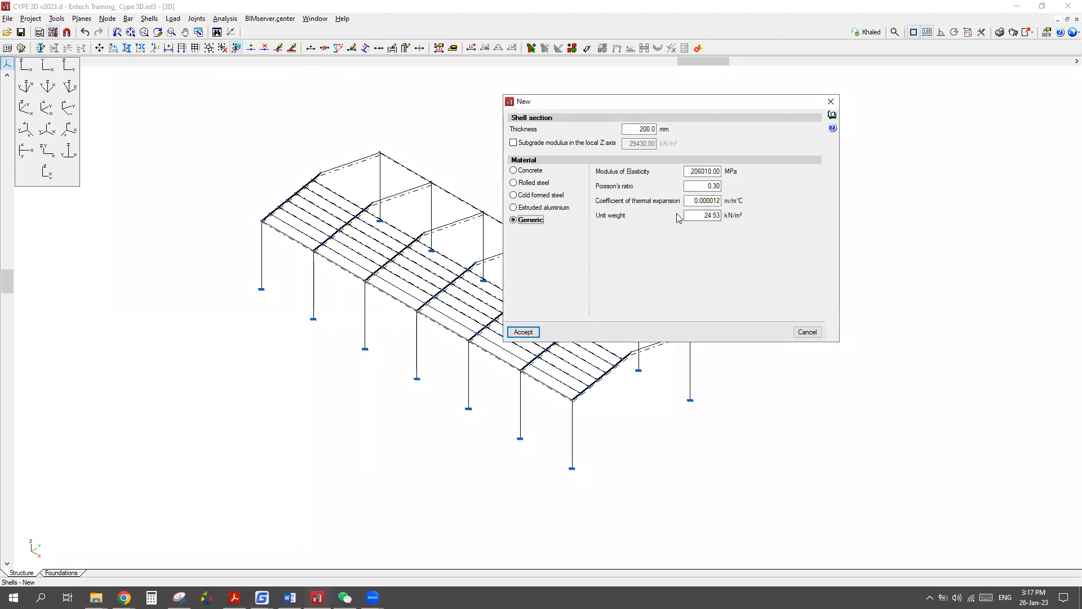
{"action": "key", "text": "Tab"}
{"action": "key", "text": "Tab"}
{"action": "key", "text": "Tab"}
{"action": "key", "text": "Tab"}
{"action": "left_click", "coordinate": [520, 170]}
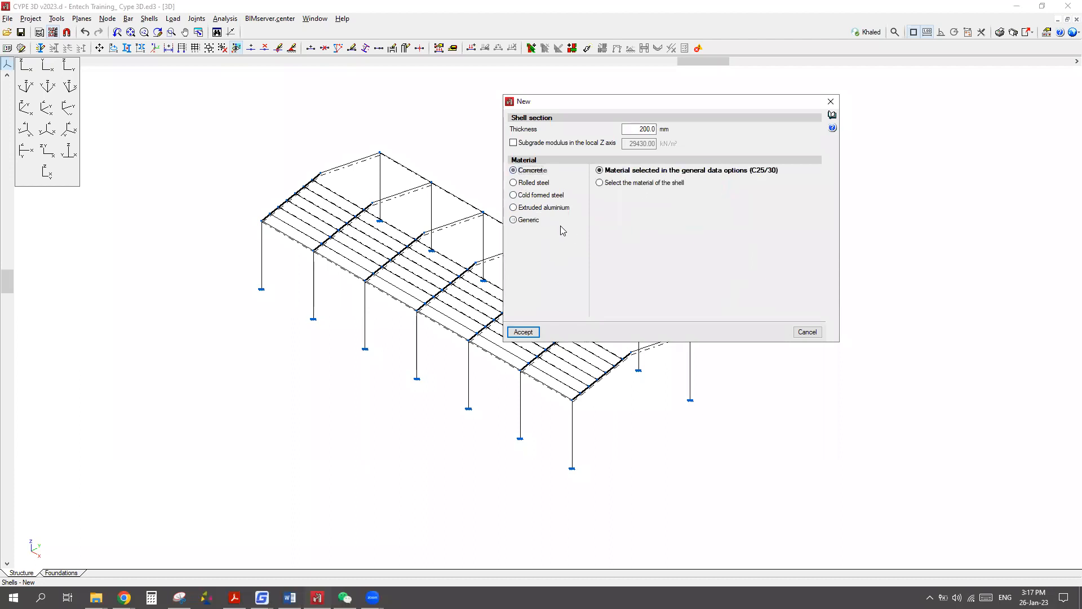
Review the selectable concrete grades, and accept the shell with the general data material C25/30.
{"action": "double_click", "coordinate": [649, 129]}
{"action": "left_click", "coordinate": [600, 183]}
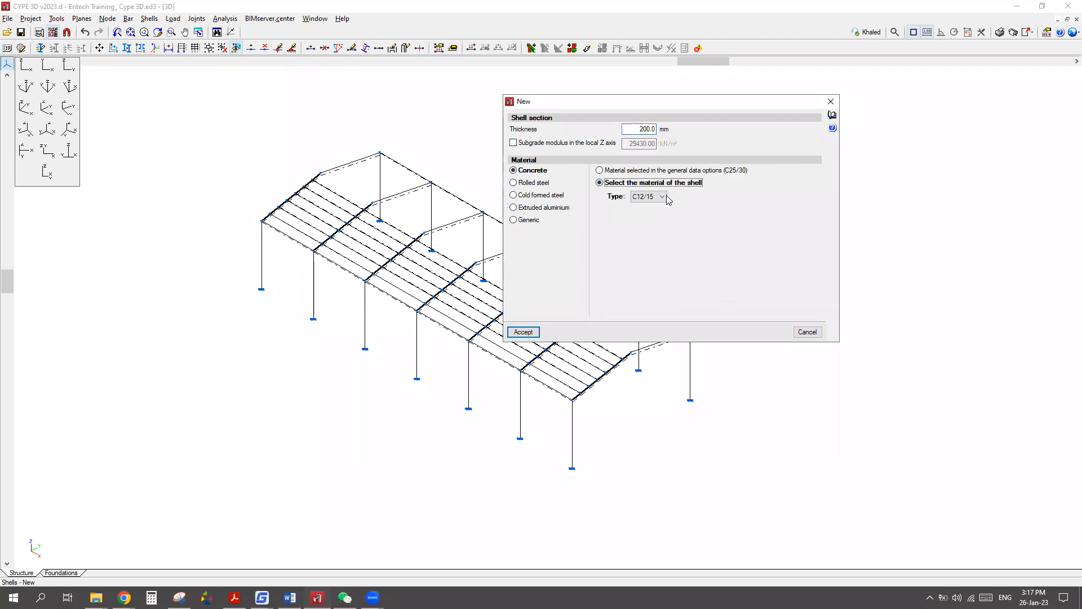
{"action": "left_click", "coordinate": [663, 197]}
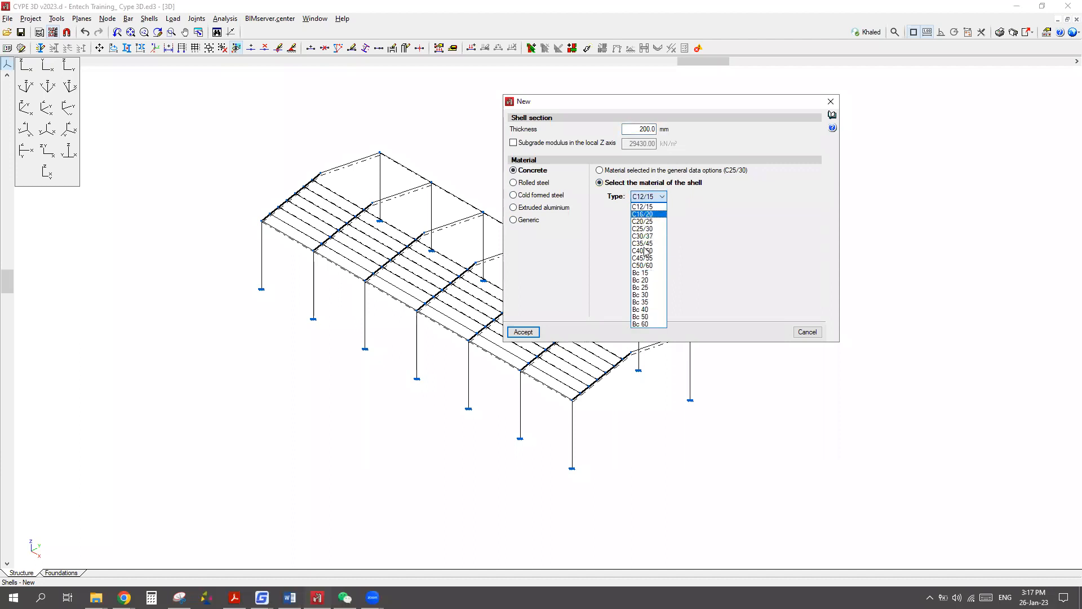
{"action": "left_click", "coordinate": [689, 241]}
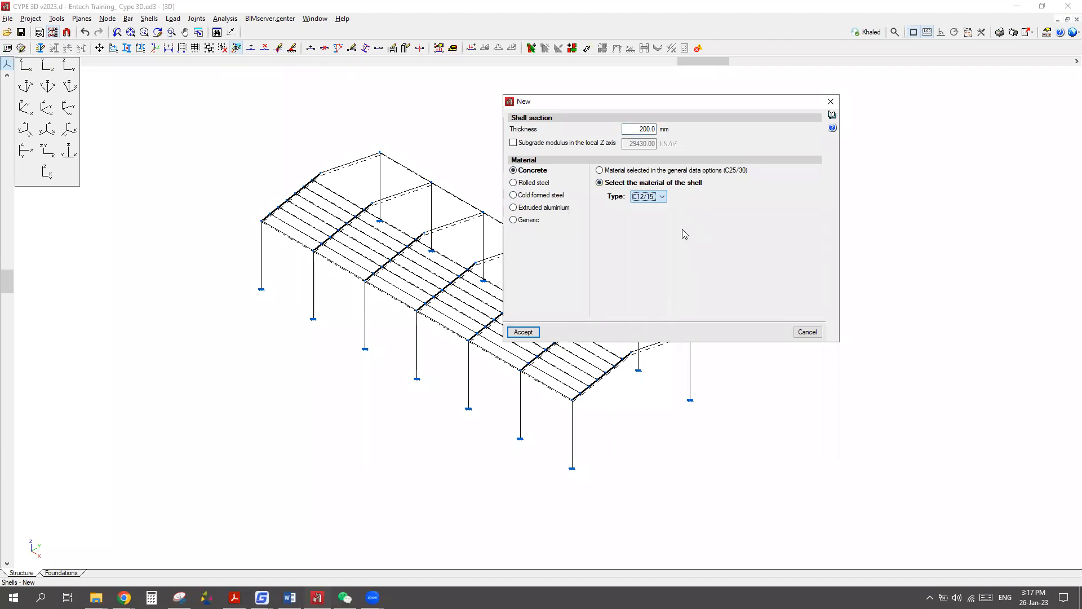
{"action": "left_click", "coordinate": [600, 170]}
{"action": "left_click", "coordinate": [523, 332]}
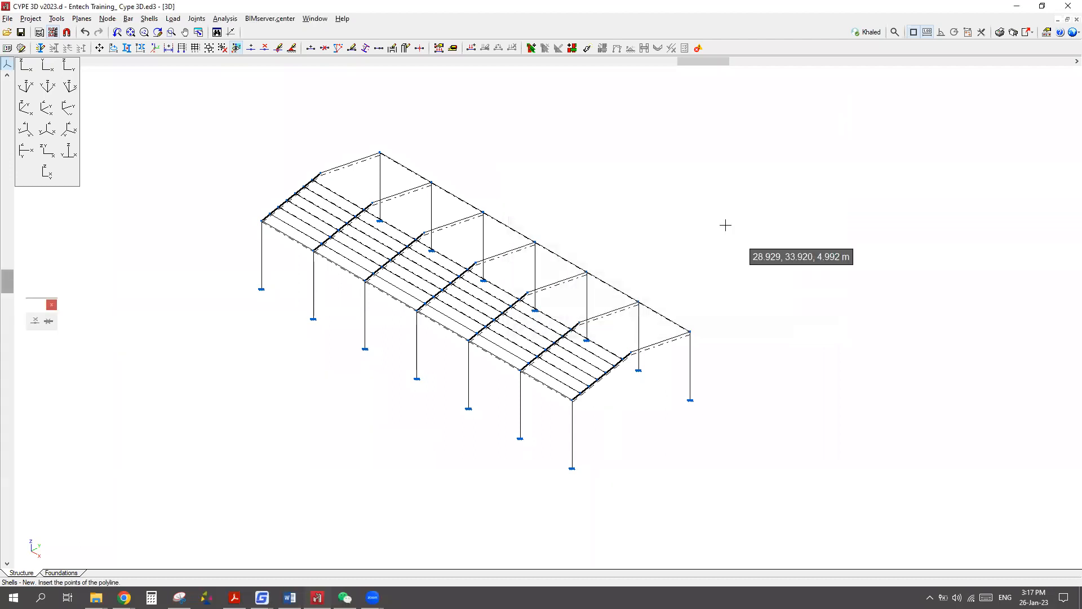
Draw a shell panel between the second and third front columns, starting at the third column's base, over the eaves, to the second's base.
{"action": "scroll", "coordinate": [280, 282], "scroll_direction": "up", "scroll_amount": 4}
{"action": "scroll", "coordinate": [307, 289], "scroll_direction": "up", "scroll_amount": 3}
{"action": "scroll", "coordinate": [336, 278], "scroll_direction": "down", "scroll_amount": 3}
{"action": "scroll", "coordinate": [406, 314], "scroll_direction": "up", "scroll_amount": 3}
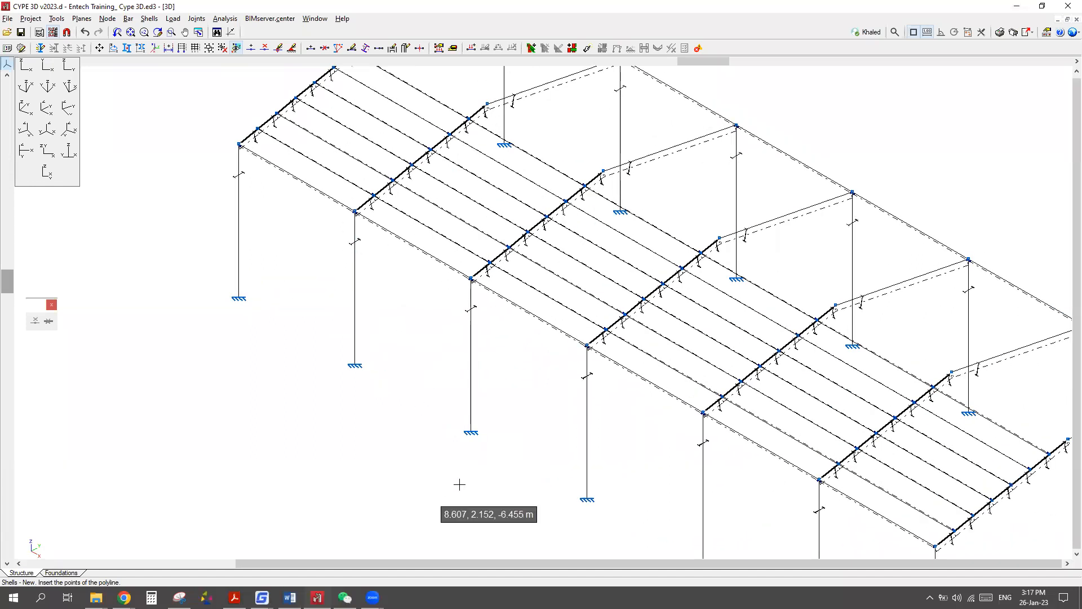
{"action": "left_click", "coordinate": [469, 432]}
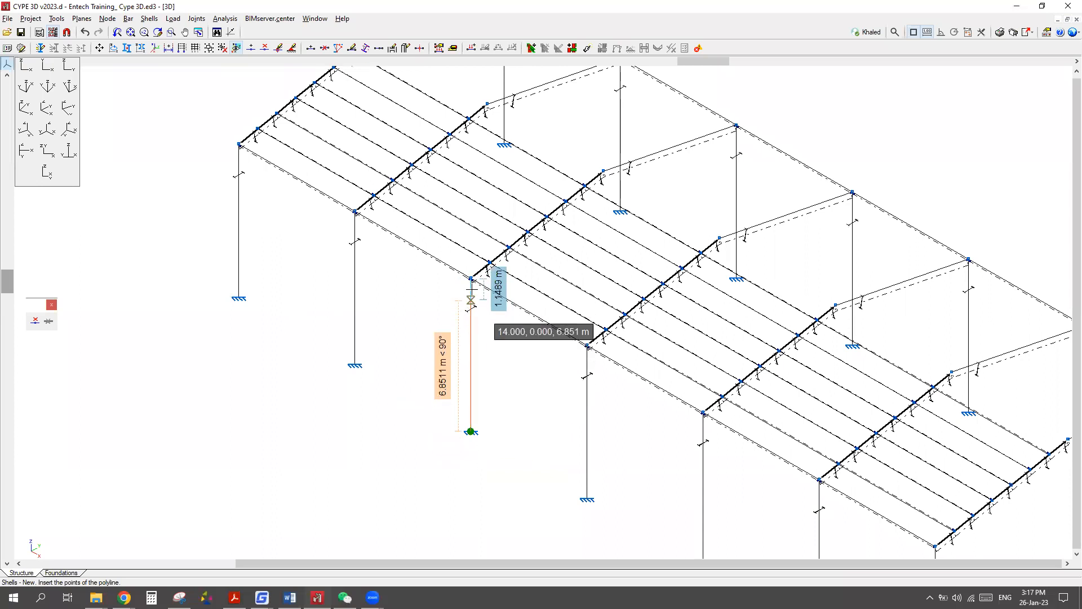
{"action": "left_click", "coordinate": [471, 278]}
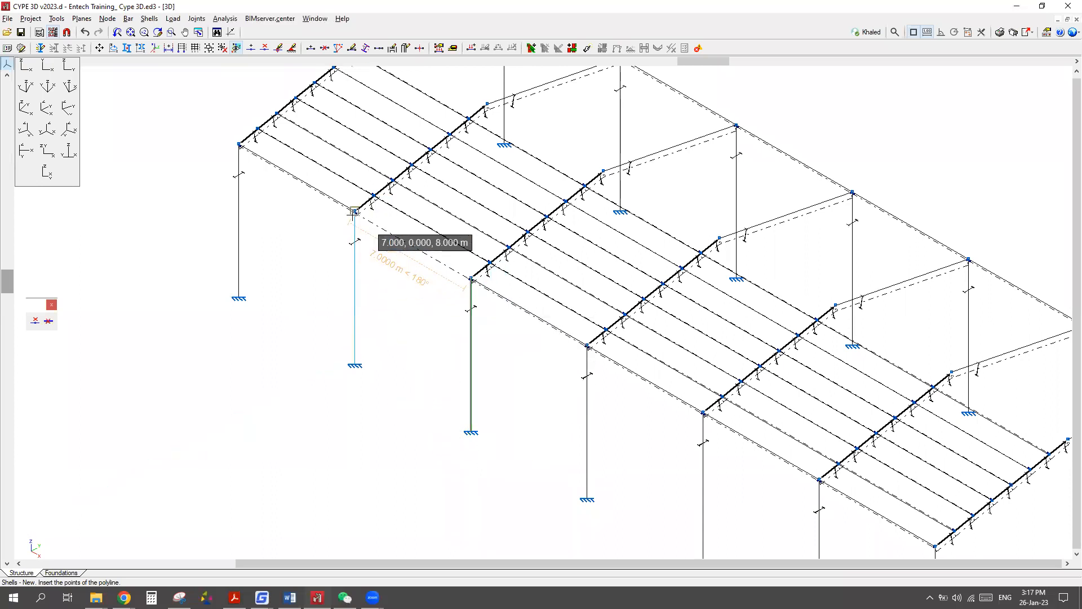
{"action": "left_click", "coordinate": [355, 212]}
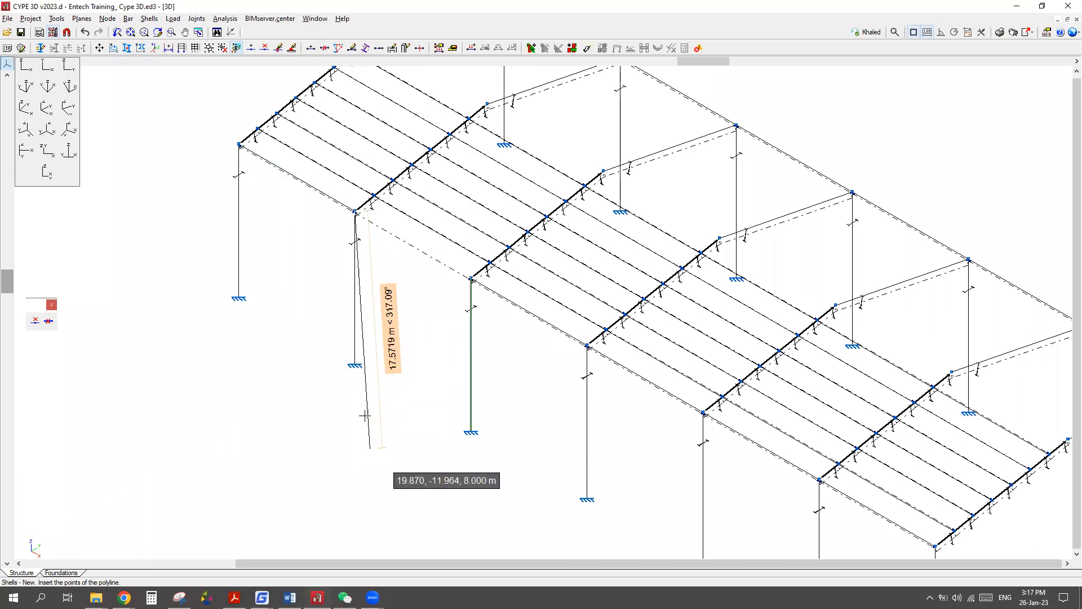
{"action": "left_click", "coordinate": [354, 366]}
{"action": "scroll", "coordinate": [476, 445], "scroll_direction": "up", "scroll_amount": 3}
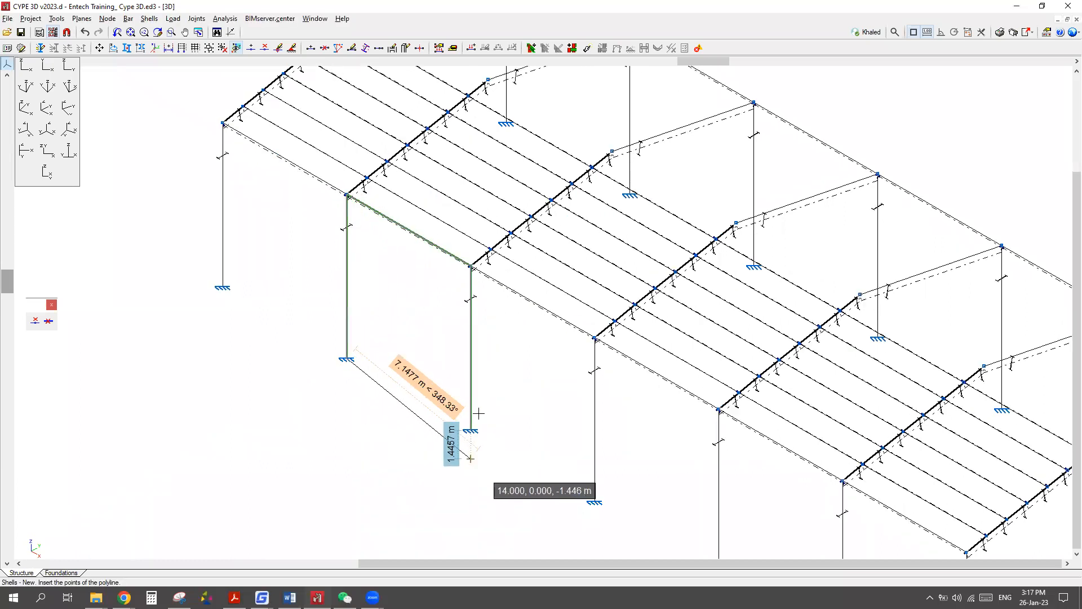
{"action": "right_click", "coordinate": [382, 443]}
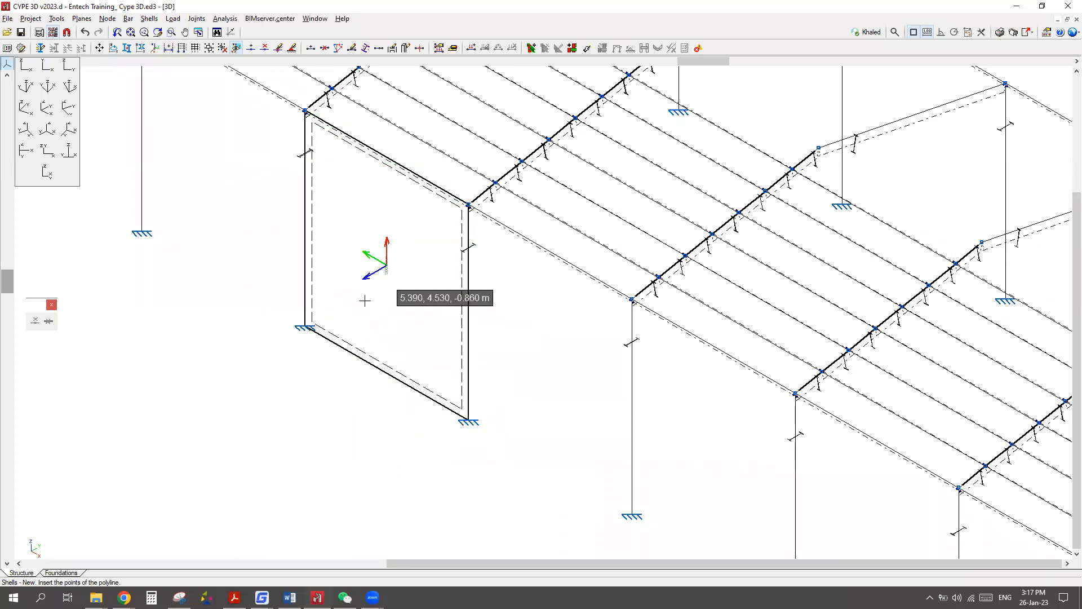
Draw a second shell panel between the third and fourth front columns, going clockwise from the third column's eaves node to its base.
{"action": "scroll", "coordinate": [392, 307], "scroll_direction": "down", "scroll_amount": 3}
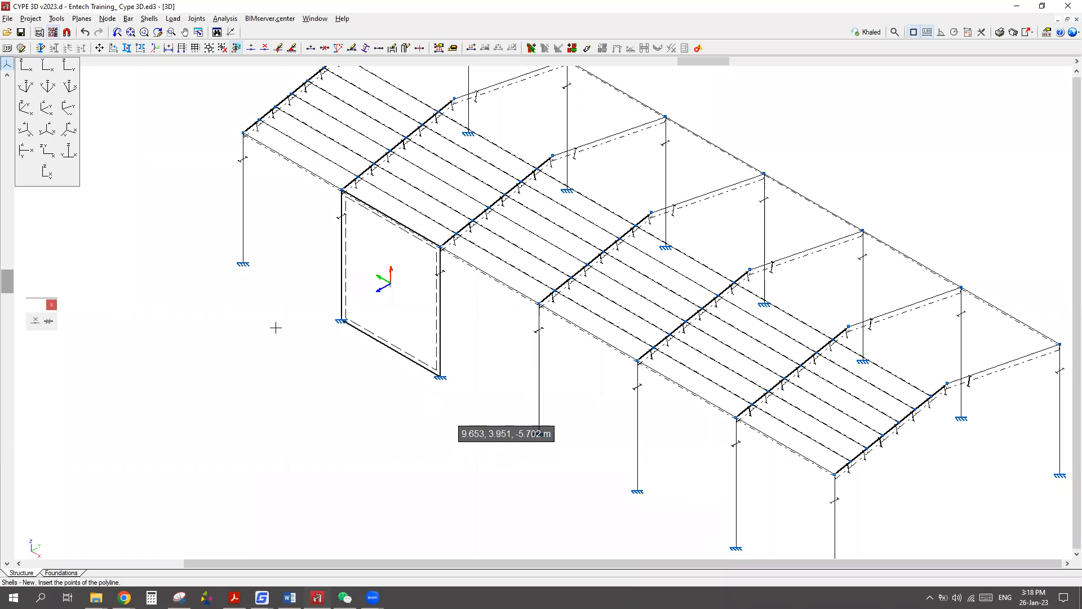
{"action": "scroll", "coordinate": [395, 301], "scroll_direction": "up", "scroll_amount": 3}
{"action": "scroll", "coordinate": [407, 299], "scroll_direction": "up", "scroll_amount": 3}
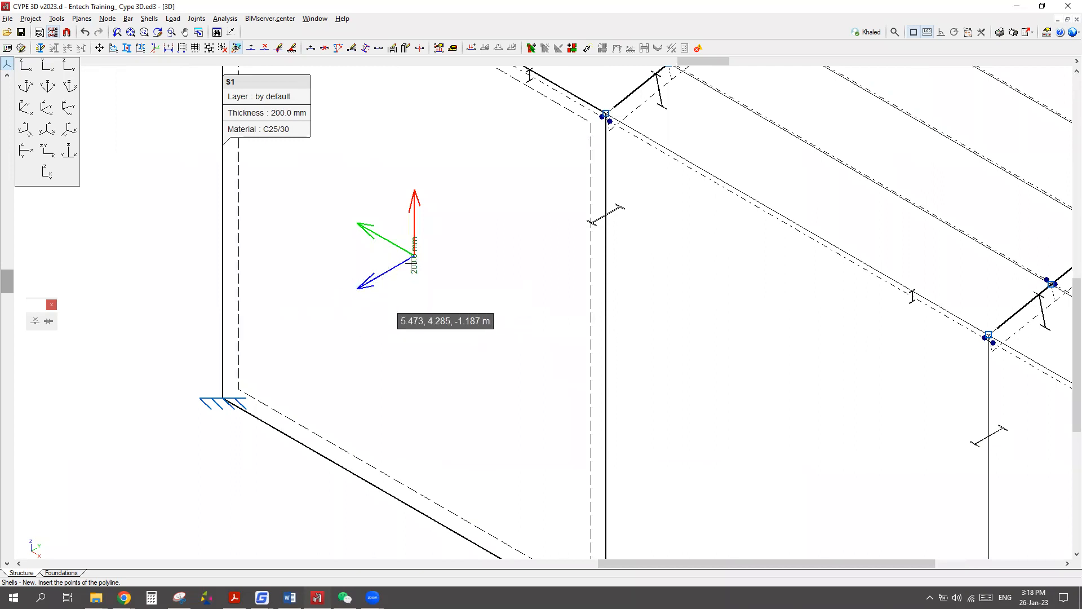
{"action": "scroll", "coordinate": [350, 290], "scroll_direction": "down", "scroll_amount": 2}
{"action": "scroll", "coordinate": [351, 290], "scroll_direction": "down", "scroll_amount": 1}
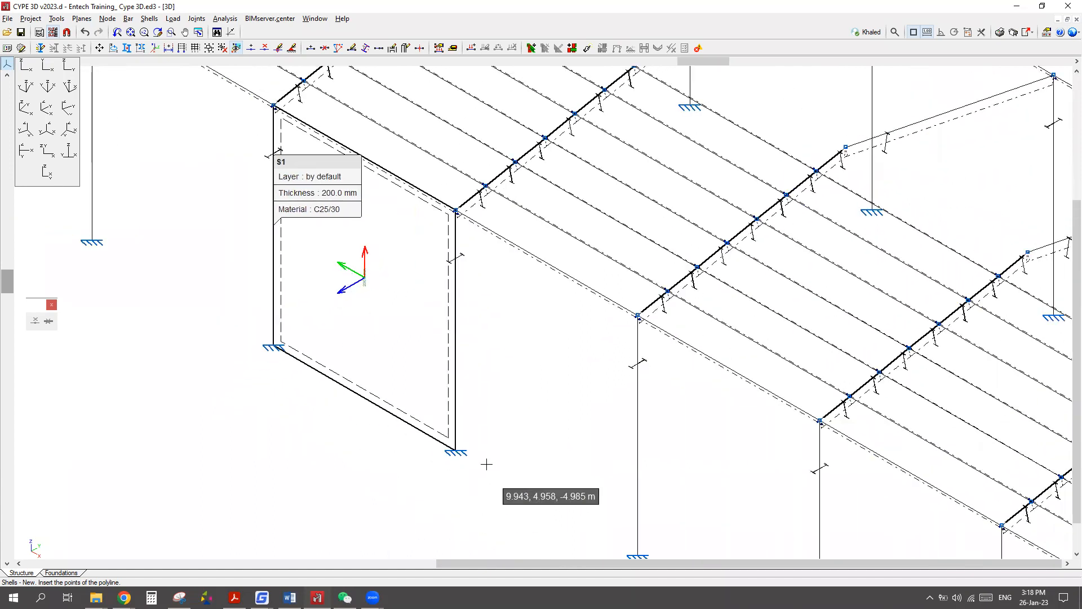
{"action": "scroll", "coordinate": [479, 387], "scroll_direction": "down", "scroll_amount": 2}
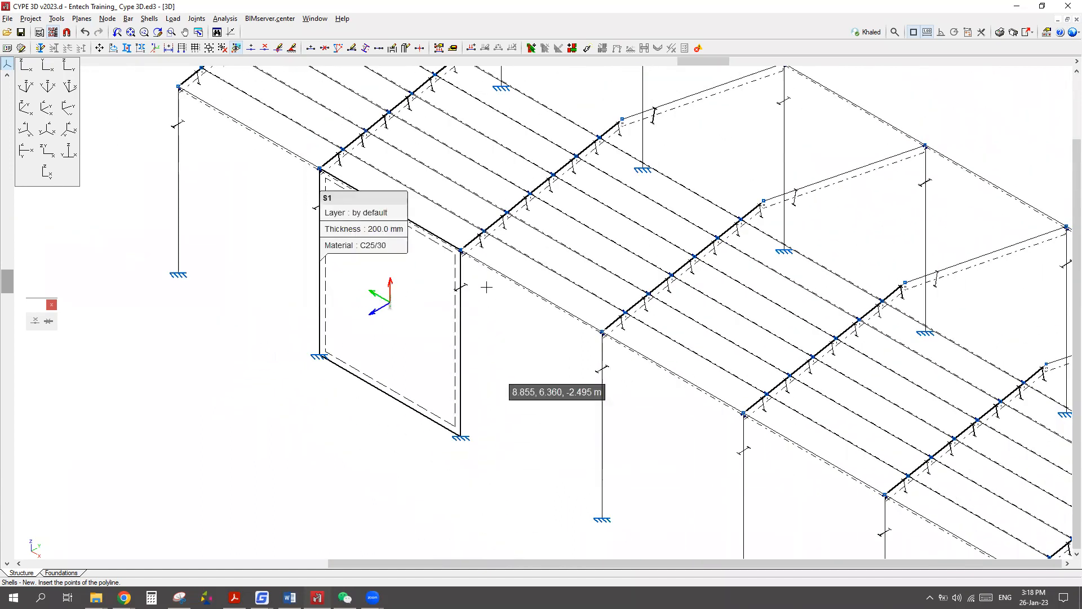
{"action": "left_click", "coordinate": [462, 250]}
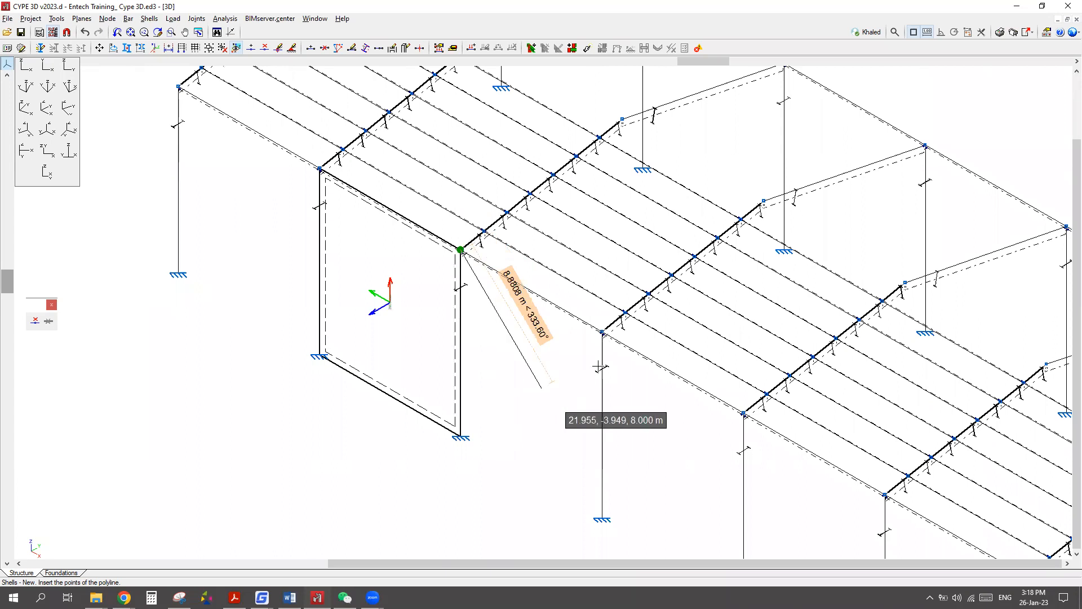
{"action": "left_click", "coordinate": [602, 332]}
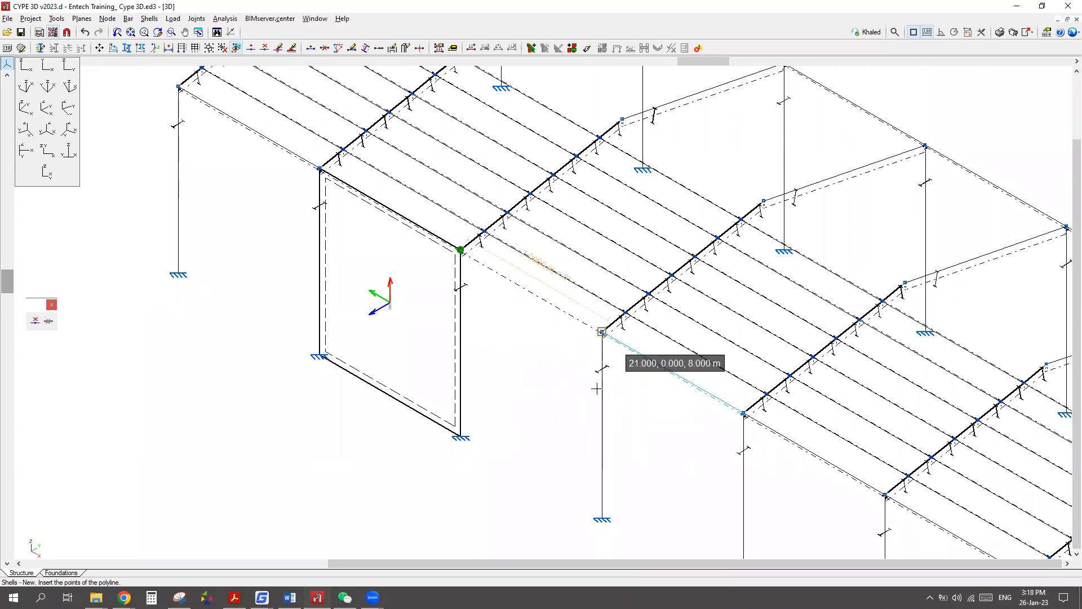
{"action": "left_click", "coordinate": [602, 519]}
{"action": "left_click", "coordinate": [461, 437]}
{"action": "right_click", "coordinate": [404, 480]}
{"action": "scroll", "coordinate": [558, 383], "scroll_direction": "up", "scroll_amount": 3}
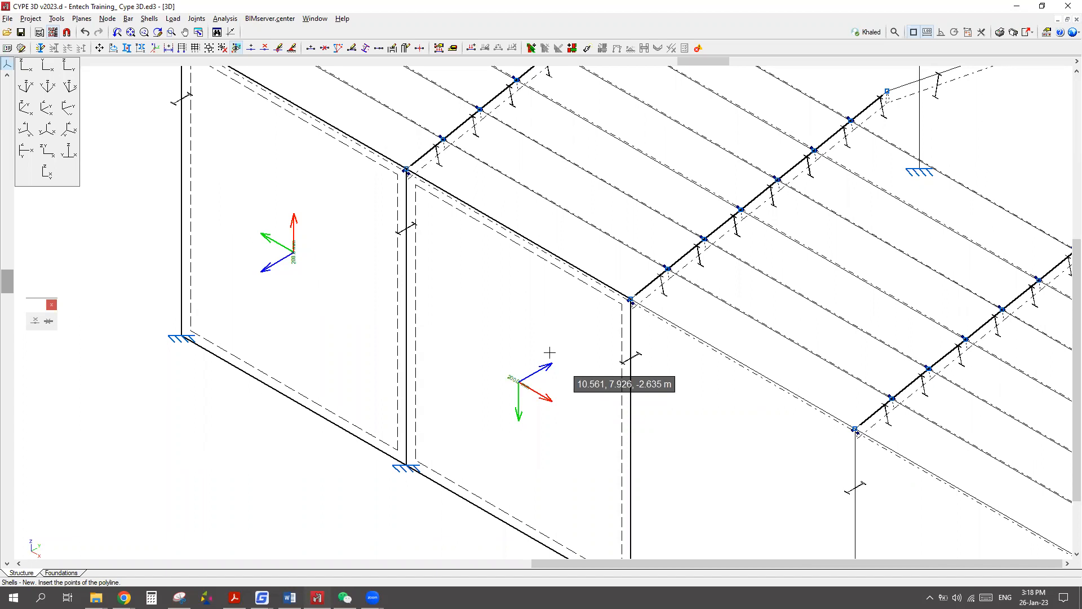
Start introducing loads on the shell panels and set the visible loadcase to LL.
{"action": "scroll", "coordinate": [502, 352], "scroll_direction": "down", "scroll_amount": 2}
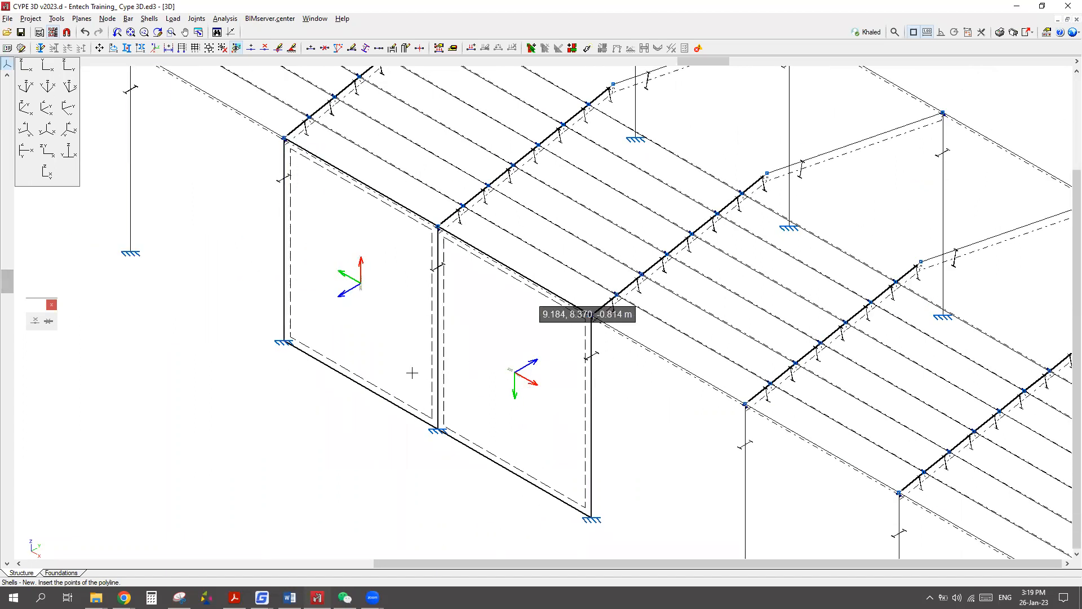
{"action": "left_click", "coordinate": [173, 19]}
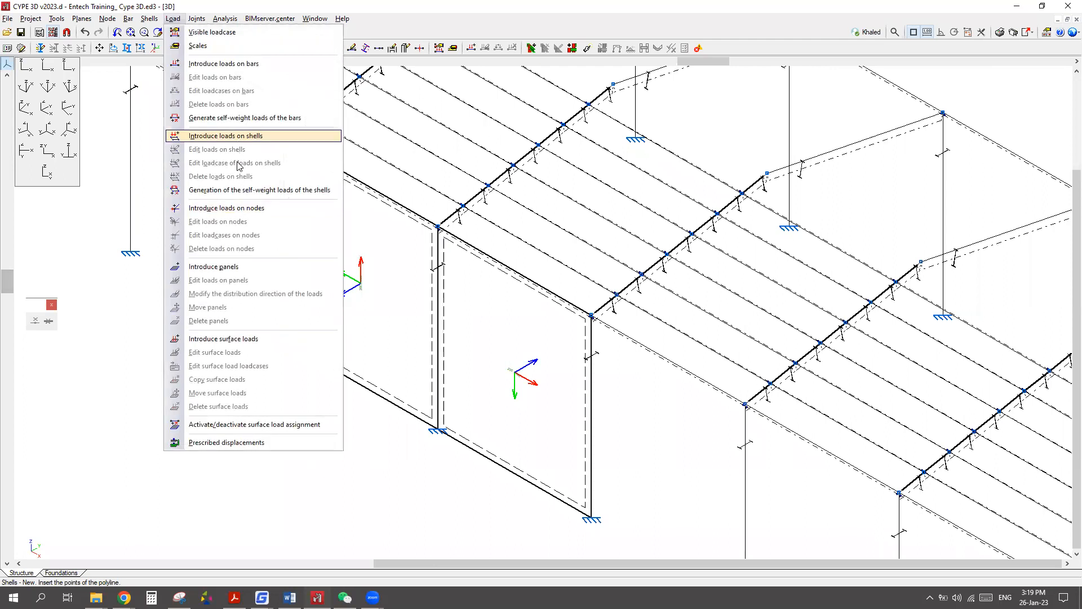
{"action": "left_click", "coordinate": [240, 137]}
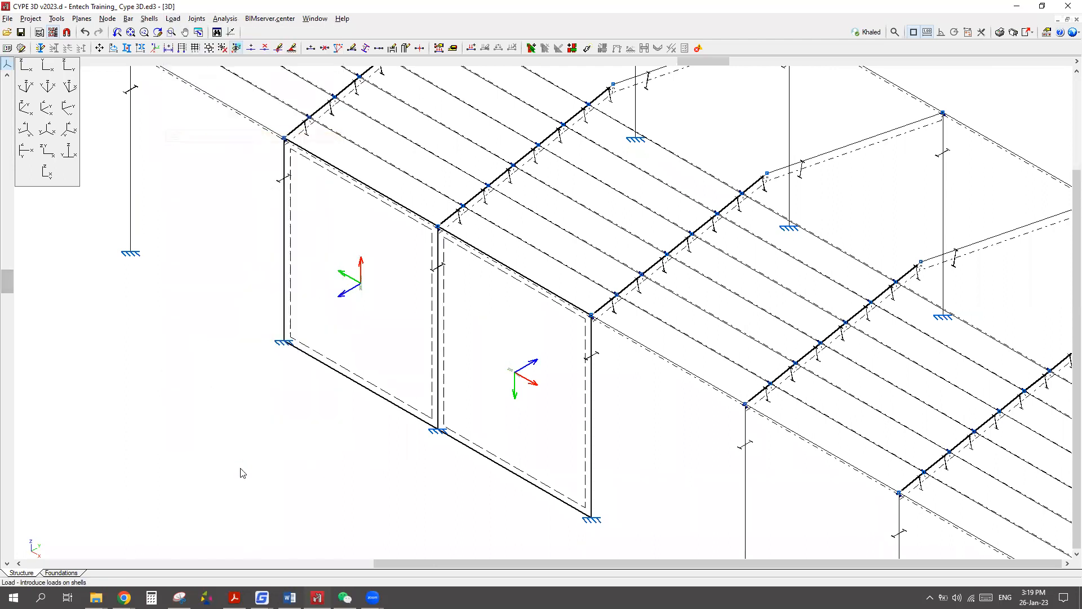
{"action": "left_click", "coordinate": [411, 354]}
{"action": "left_click", "coordinate": [477, 379]}
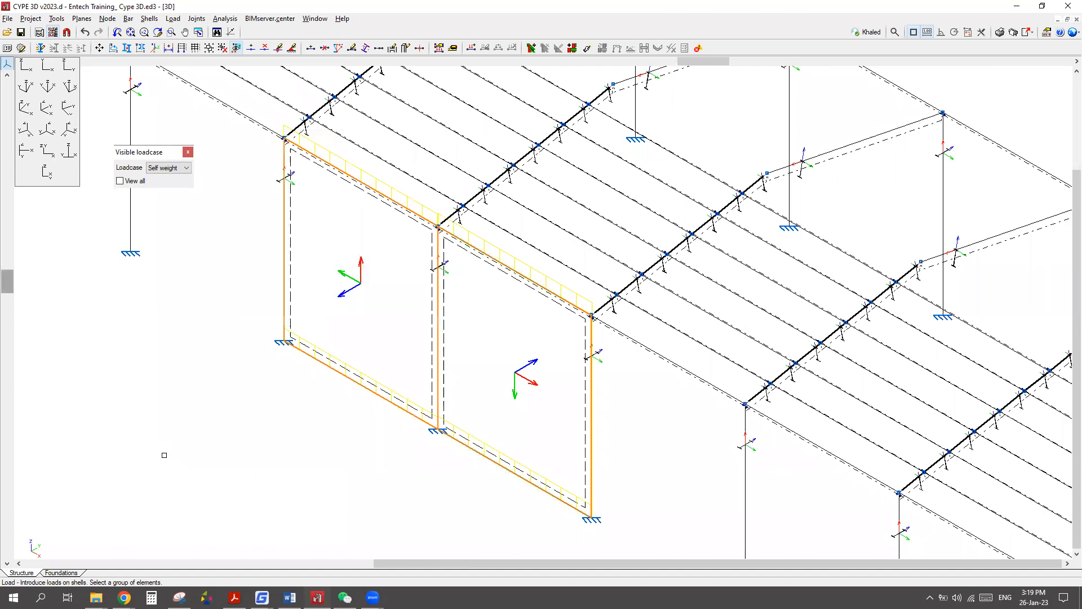
{"action": "left_click", "coordinate": [179, 168]}
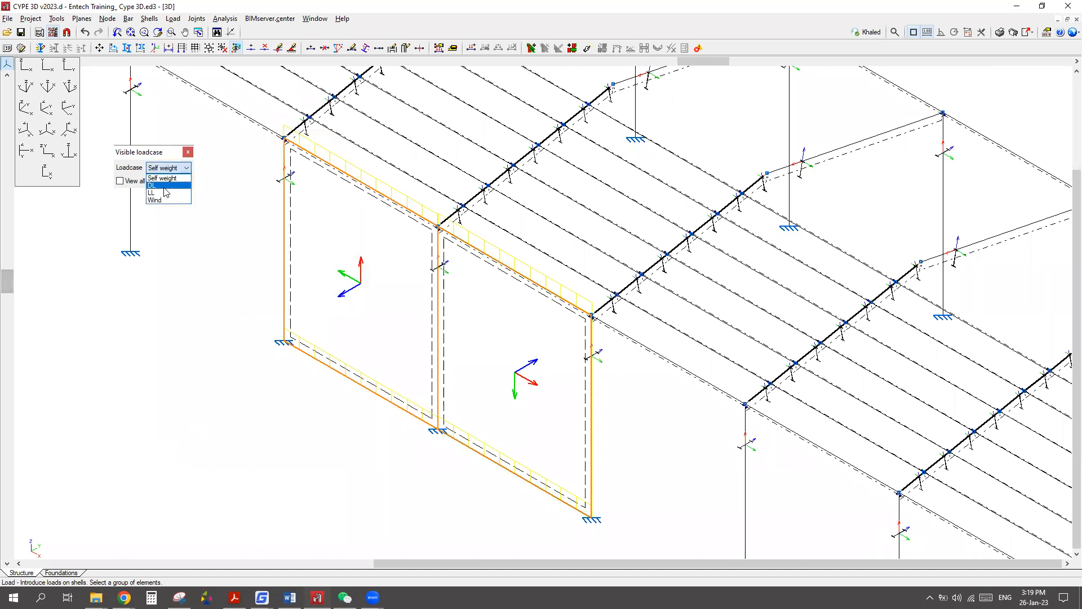
{"action": "left_click", "coordinate": [161, 193]}
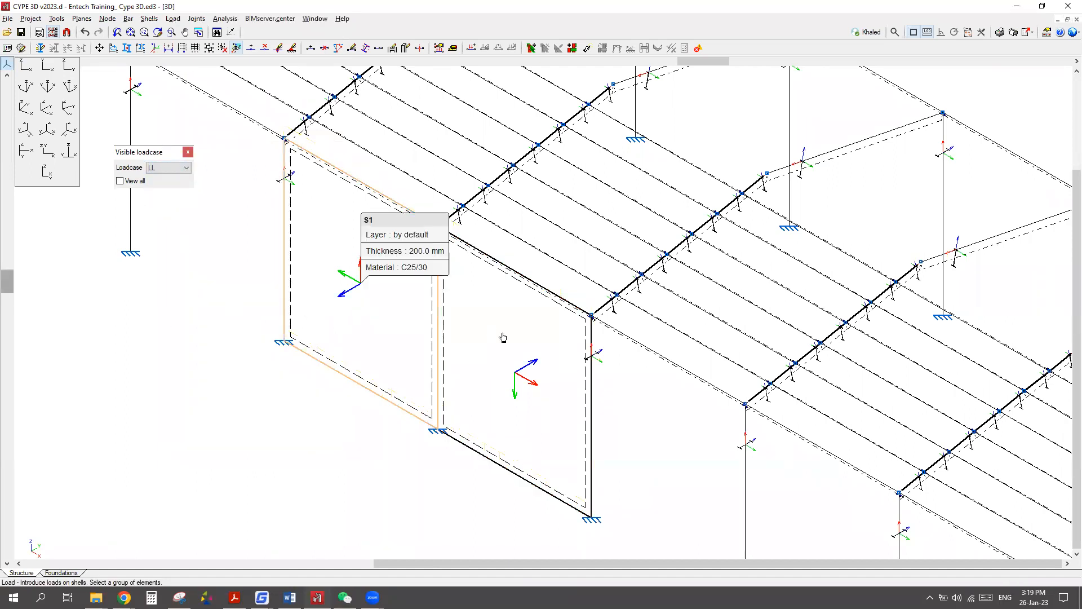
Apply a uniform LL load of 9.810 kN/m² to both wall panels, using the shells' local axes for the direction.
{"action": "right_click", "coordinate": [230, 387]}
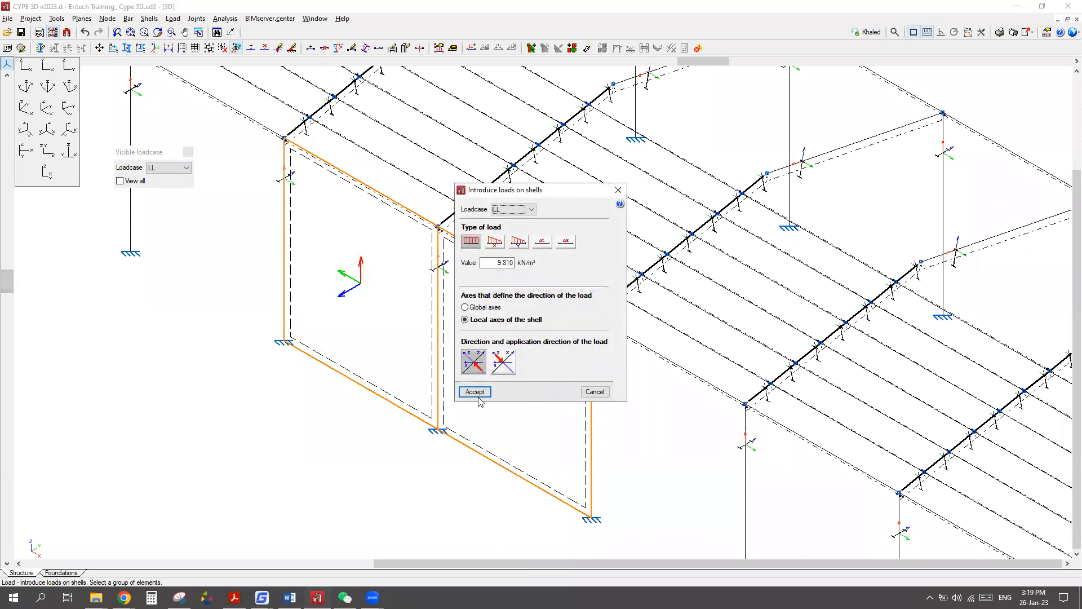
{"action": "left_click", "coordinate": [473, 309]}
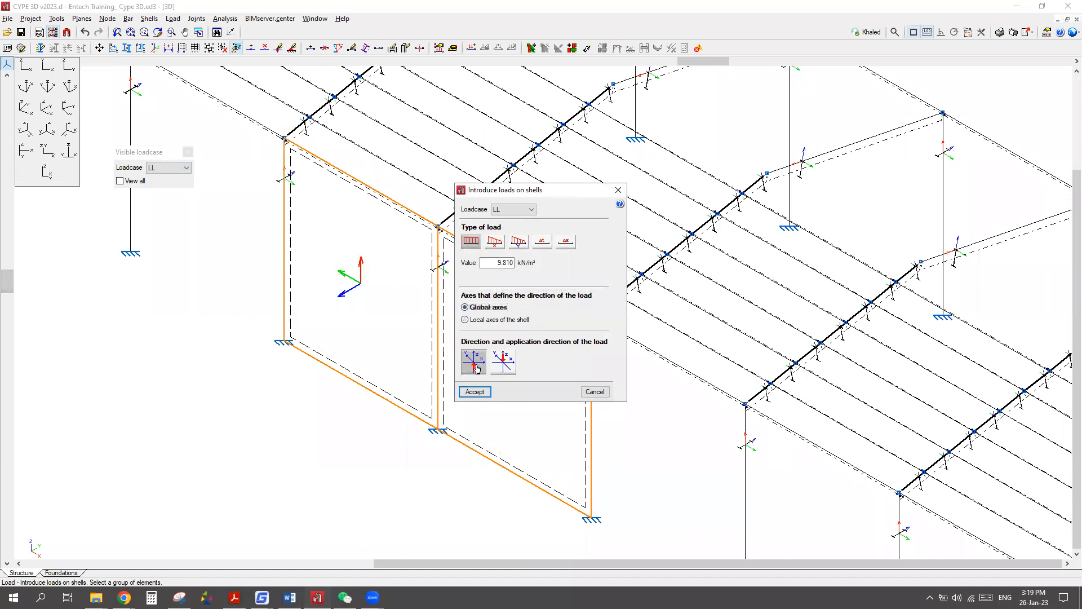
{"action": "left_click", "coordinate": [466, 320]}
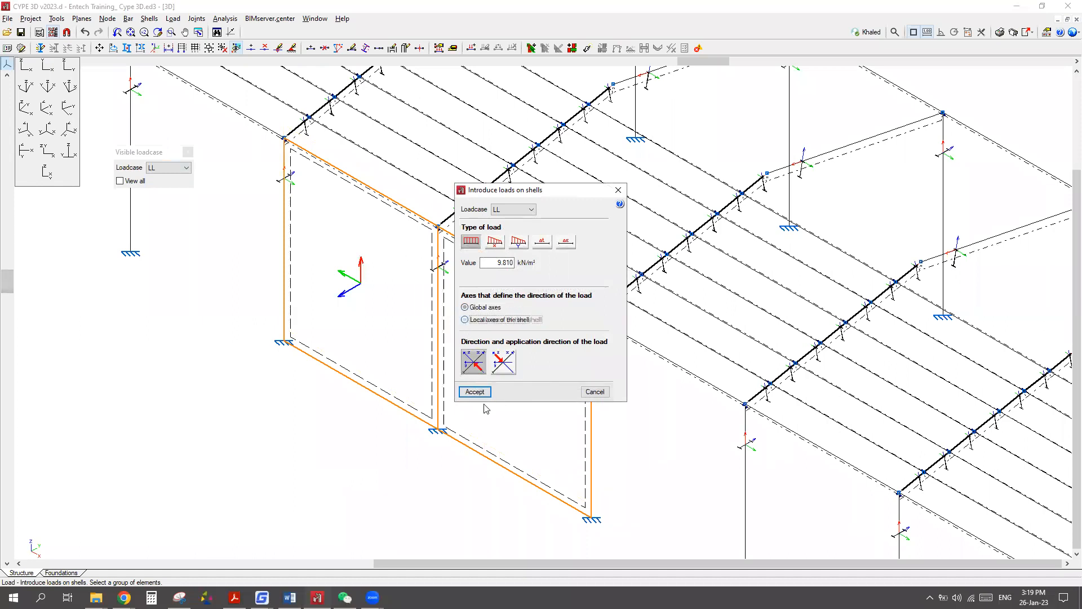
{"action": "left_click", "coordinate": [474, 391]}
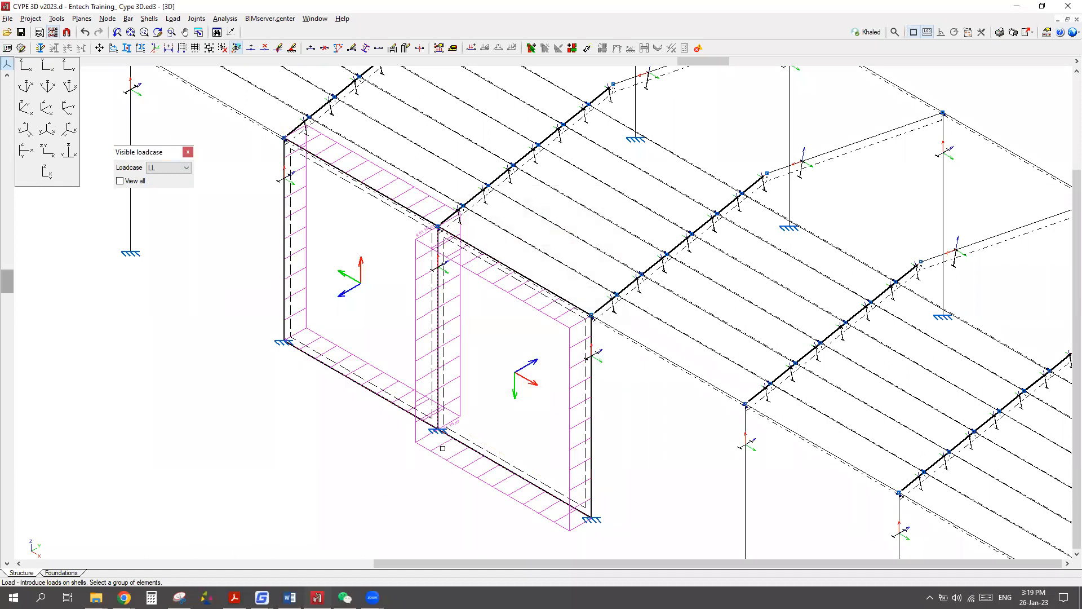
Compare the load directions on the two panels, and reverse the local Z axis direction of the second shell panel.
{"action": "scroll", "coordinate": [346, 165], "scroll_direction": "up", "scroll_amount": 2}
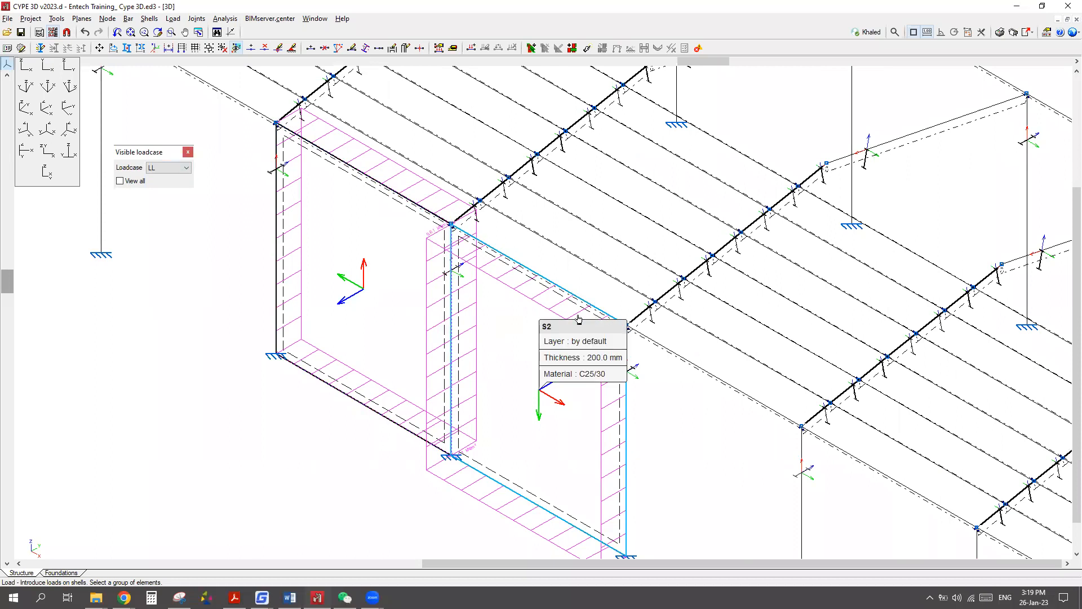
{"action": "scroll", "coordinate": [569, 413], "scroll_direction": "up", "scroll_amount": 3}
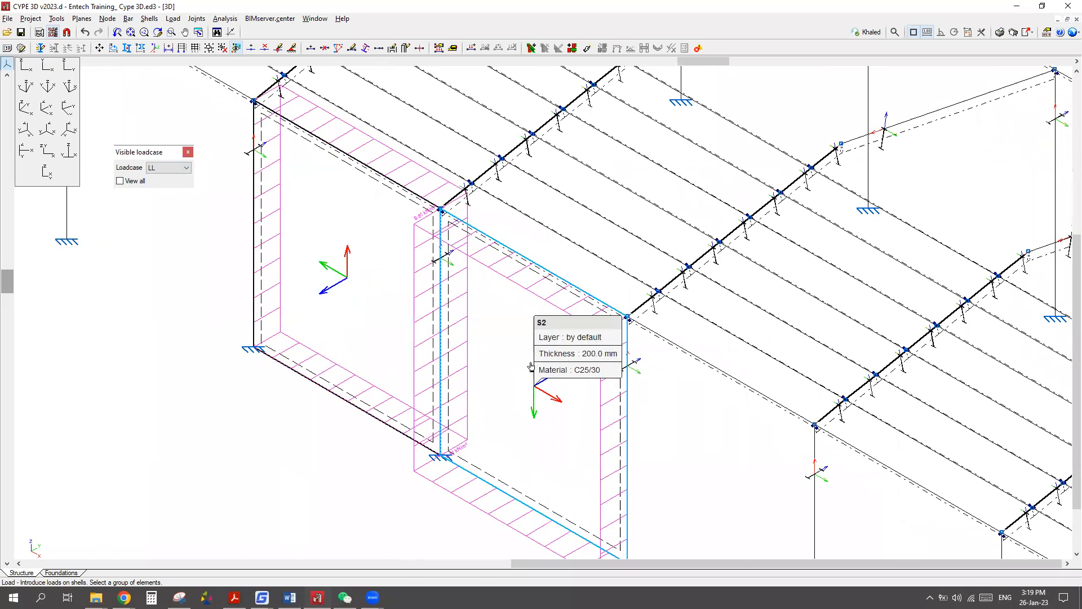
{"action": "scroll", "coordinate": [289, 254], "scroll_direction": "up", "scroll_amount": 1}
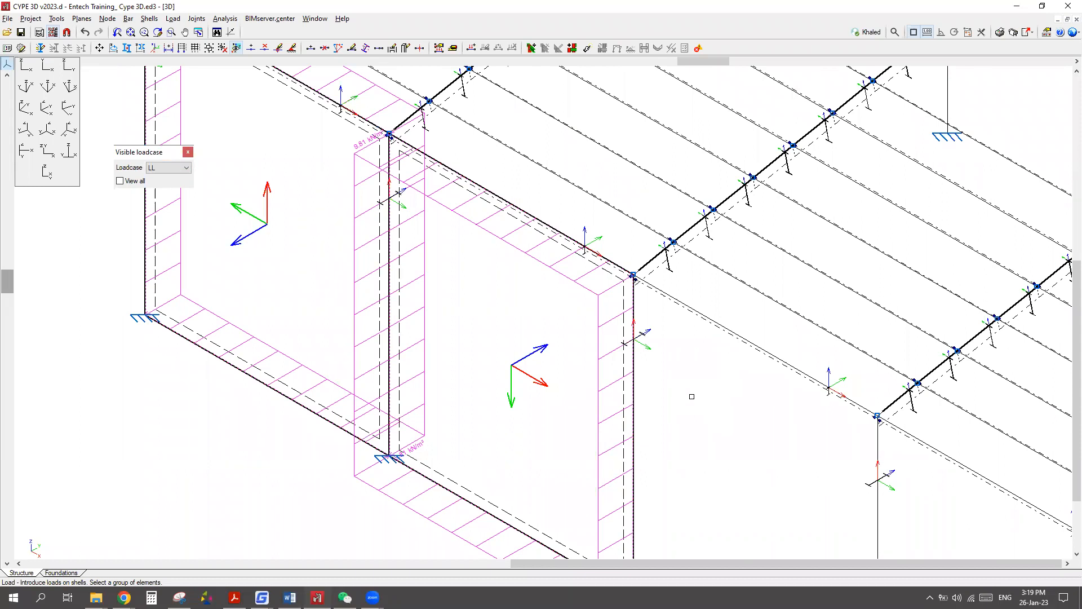
{"action": "scroll", "coordinate": [542, 375], "scroll_direction": "down", "scroll_amount": 3}
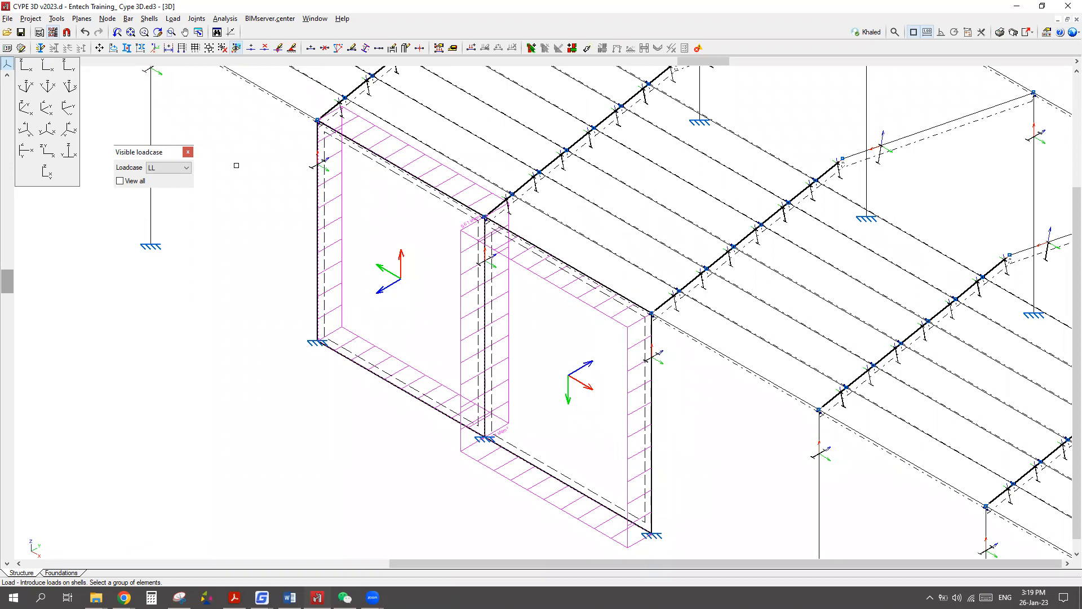
{"action": "scroll", "coordinate": [580, 363], "scroll_direction": "up", "scroll_amount": 4}
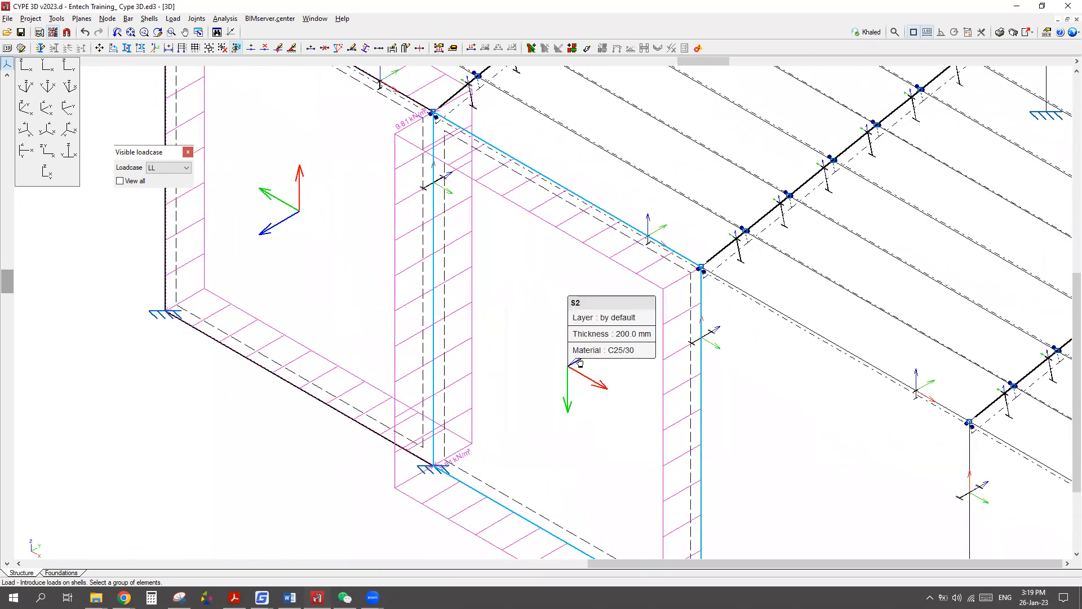
{"action": "scroll", "coordinate": [579, 362], "scroll_direction": "down", "scroll_amount": 3}
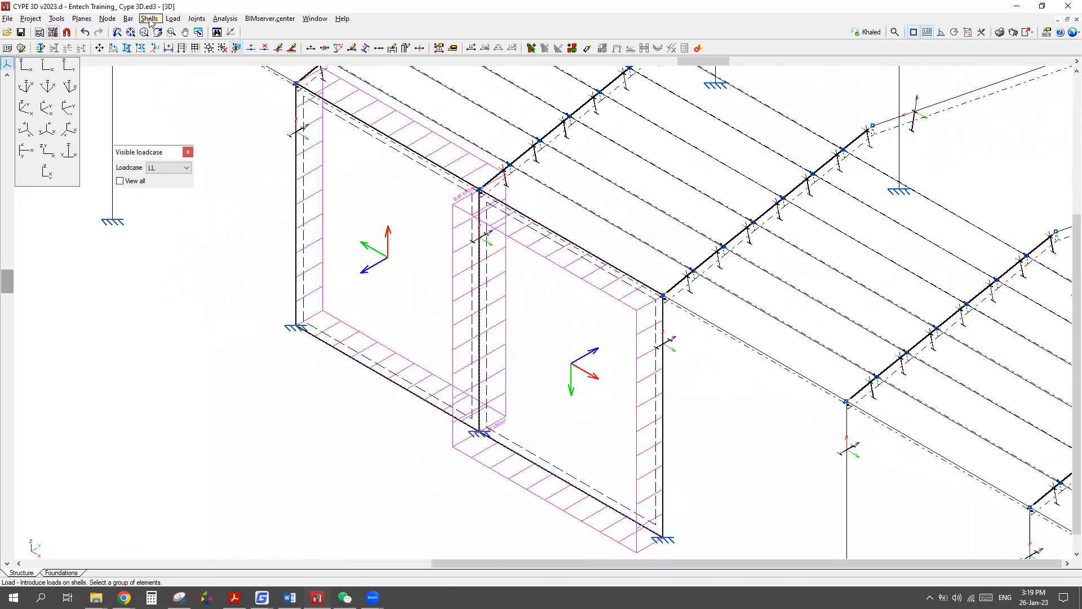
{"action": "left_click", "coordinate": [150, 19]}
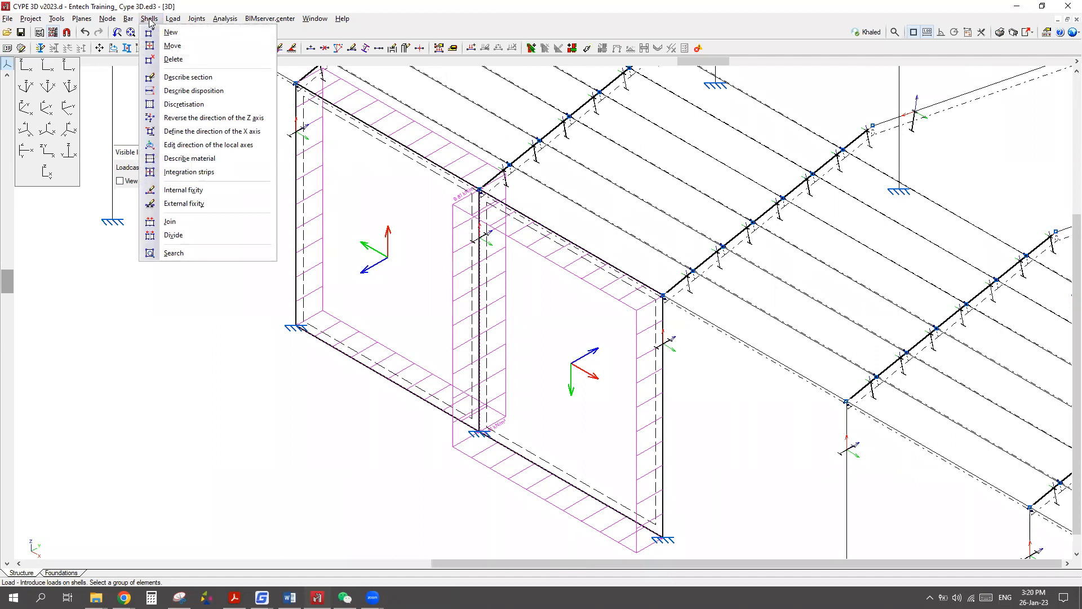
{"action": "left_click", "coordinate": [181, 119]}
{"action": "left_click", "coordinate": [601, 406]}
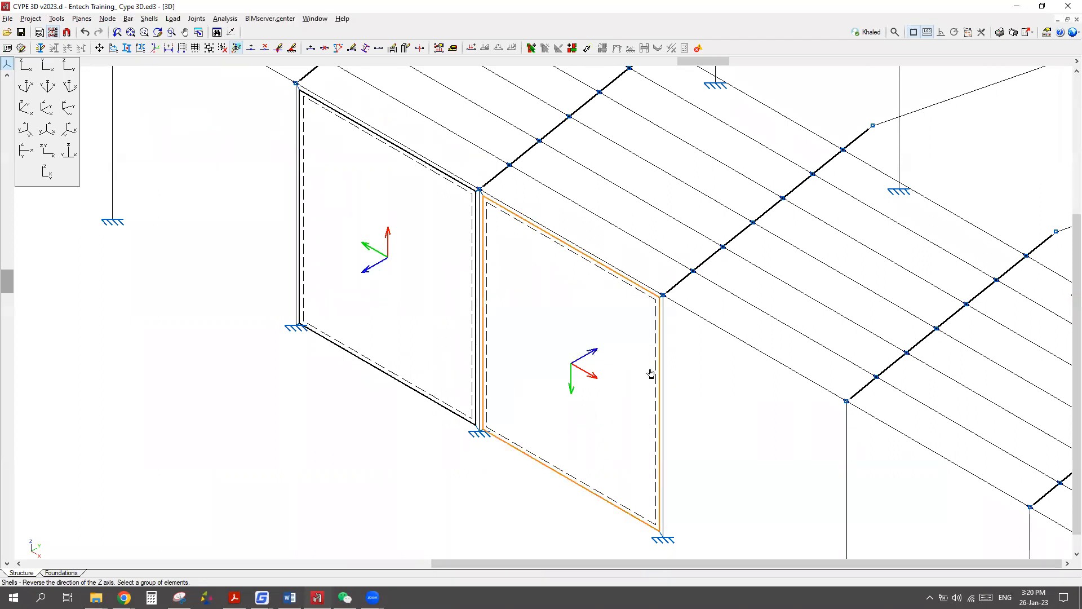
{"action": "right_click", "coordinate": [392, 479]}
Display the shell loads again and compare their direction on both panels with the local axes.
{"action": "scroll", "coordinate": [573, 377], "scroll_direction": "up", "scroll_amount": 1}
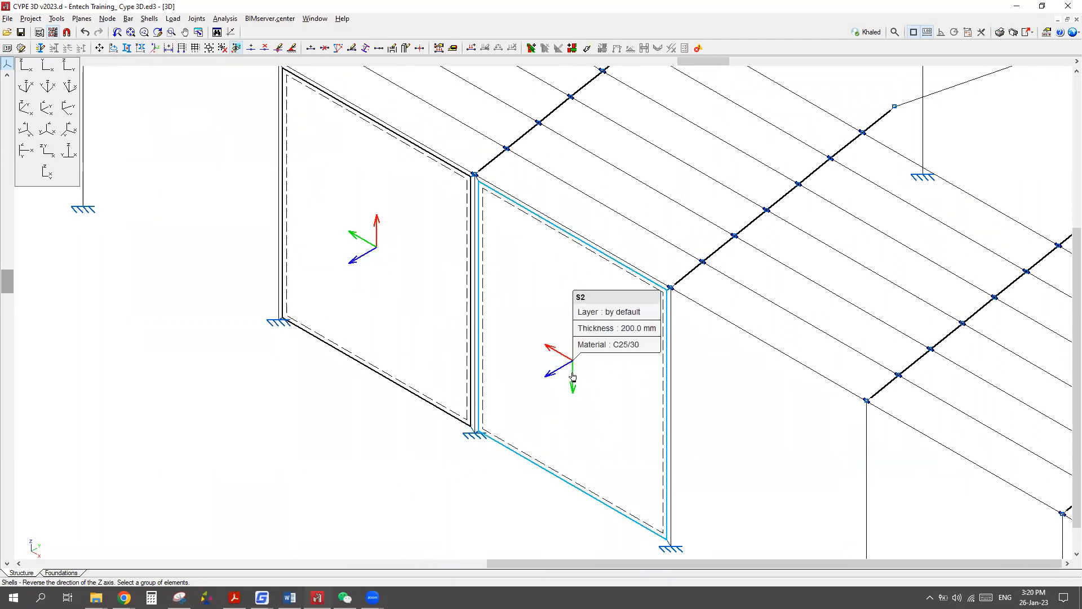
{"action": "scroll", "coordinate": [573, 376], "scroll_direction": "up", "scroll_amount": 1}
{"action": "scroll", "coordinate": [555, 379], "scroll_direction": "down", "scroll_amount": 2}
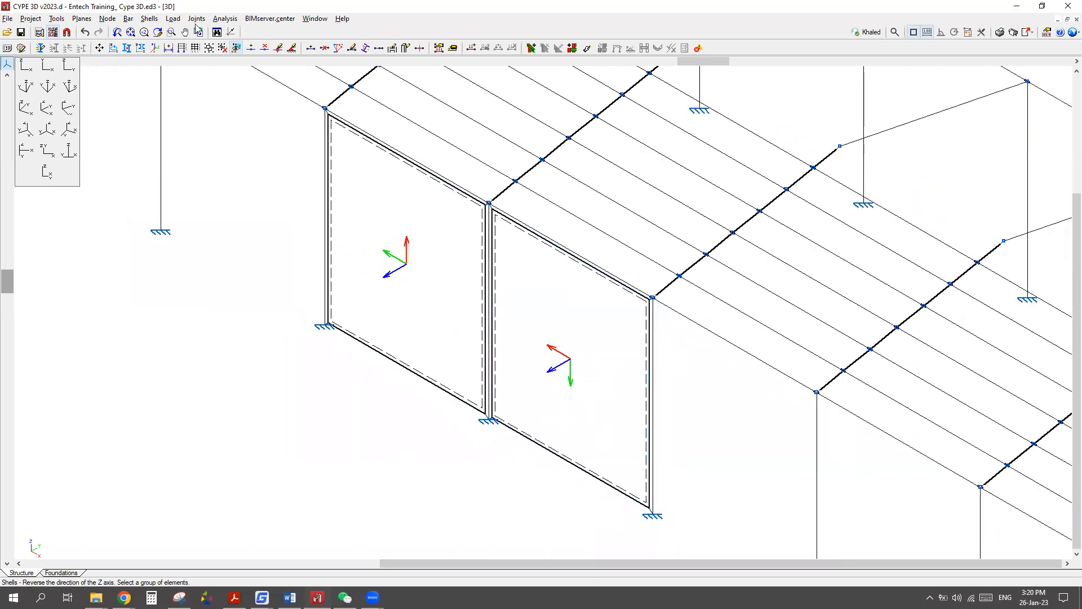
{"action": "left_click", "coordinate": [173, 18]}
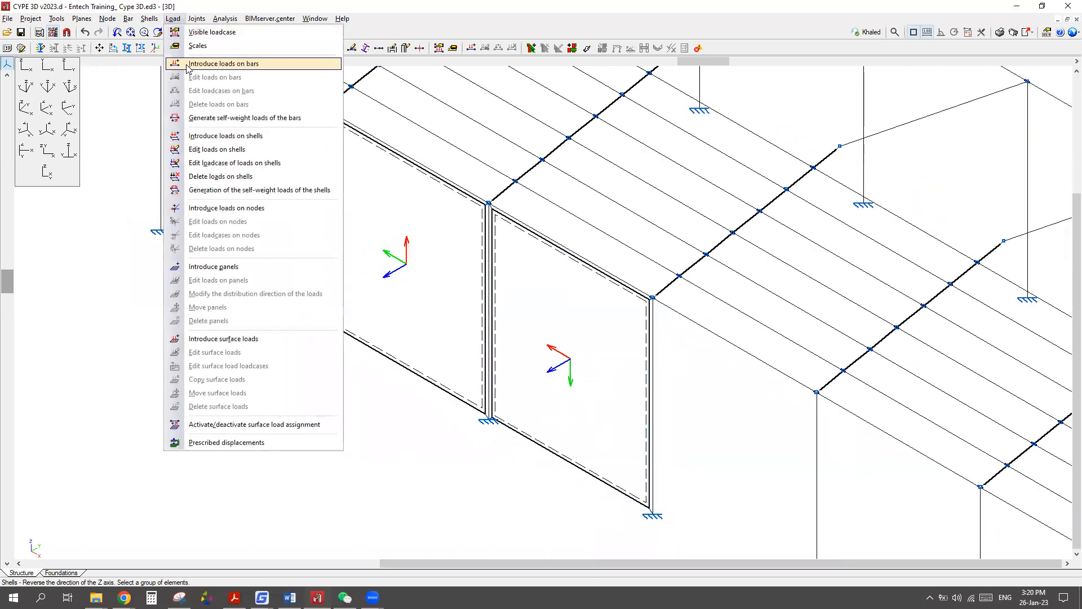
{"action": "left_click", "coordinate": [204, 33]}
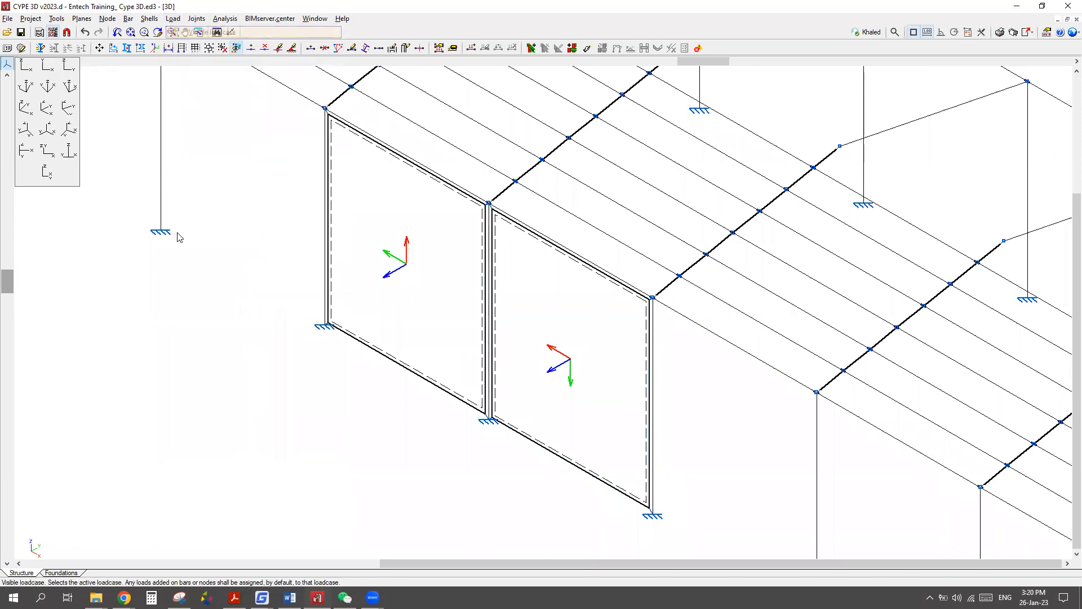
{"action": "left_click", "coordinate": [515, 318]}
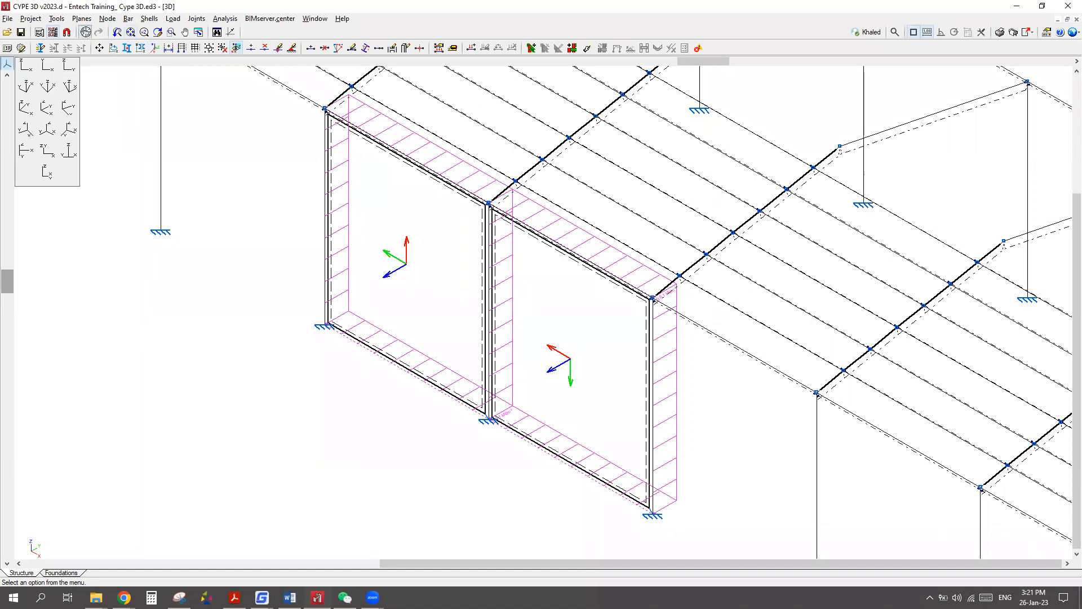
Undo the Z axis reversal, the shell loads and the second shell panel, leaving only the panel between the second and third front columns.
{"action": "left_click", "coordinate": [85, 33]}
{"action": "left_click", "coordinate": [85, 32]}
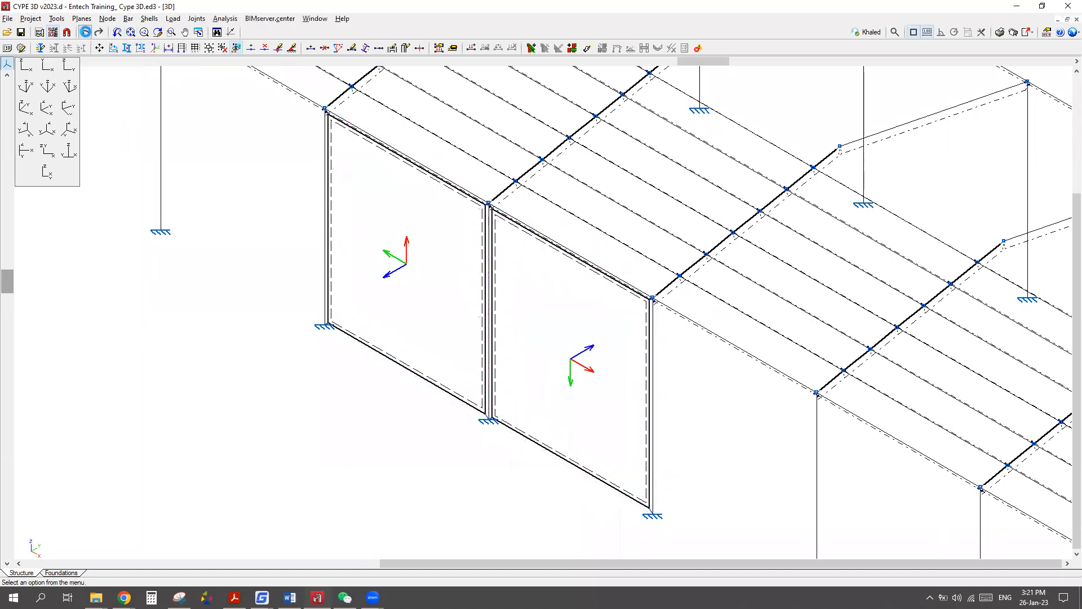
{"action": "left_click", "coordinate": [86, 32]}
{"action": "scroll", "coordinate": [456, 373], "scroll_direction": "down", "scroll_amount": 2}
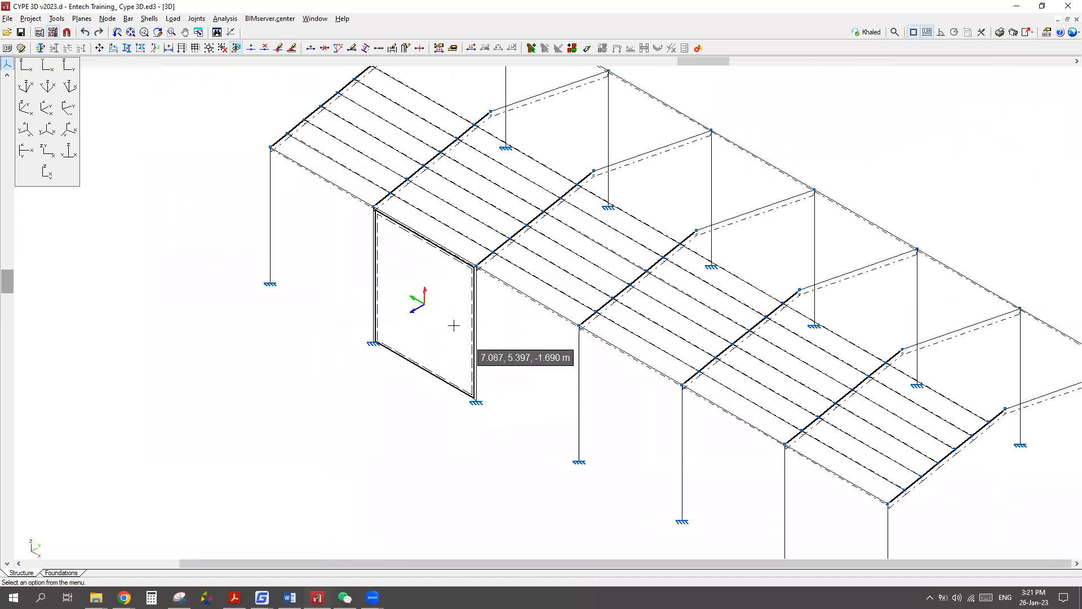
{"action": "scroll", "coordinate": [451, 321], "scroll_direction": "up", "scroll_amount": 2}
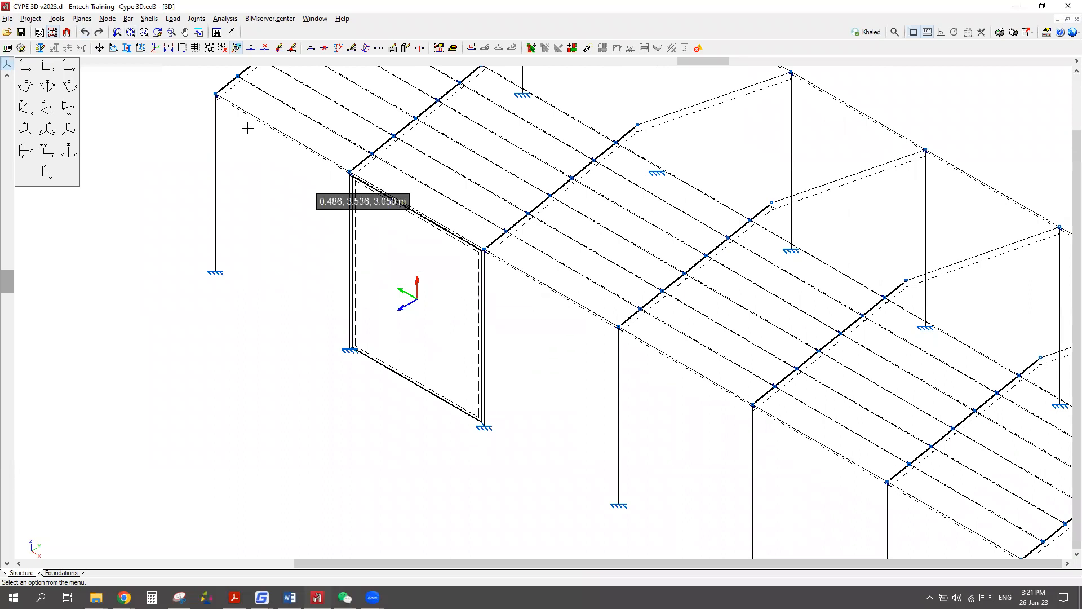
Review the maximum triangle side size in the remaining wall panel's discretisation settings and close them without accepting.
{"action": "left_click", "coordinate": [149, 18]}
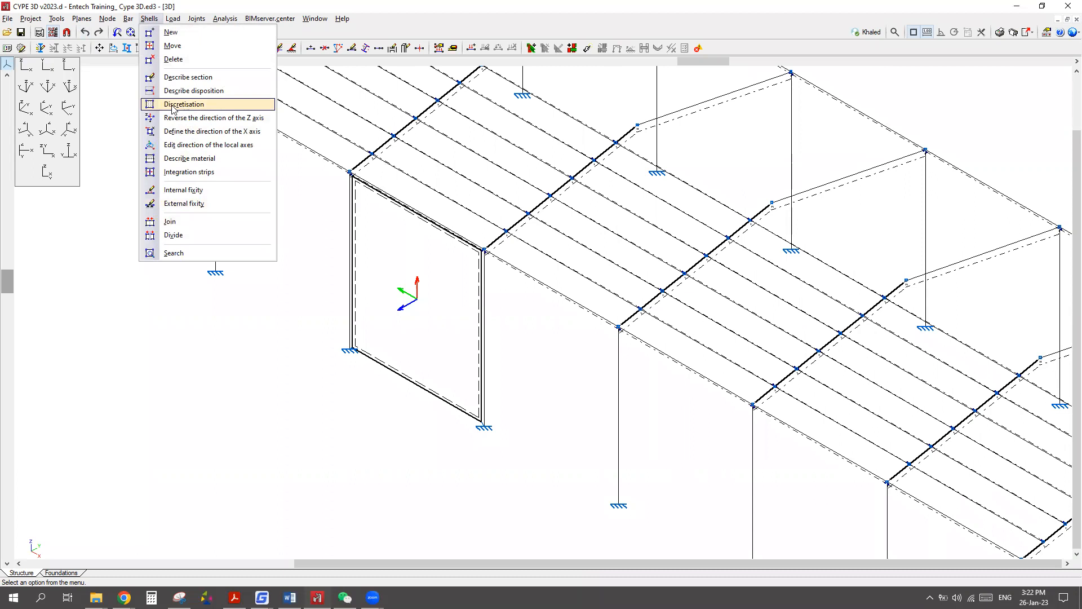
{"action": "key", "text": "ctrl"}
{"action": "left_click", "coordinate": [176, 105]}
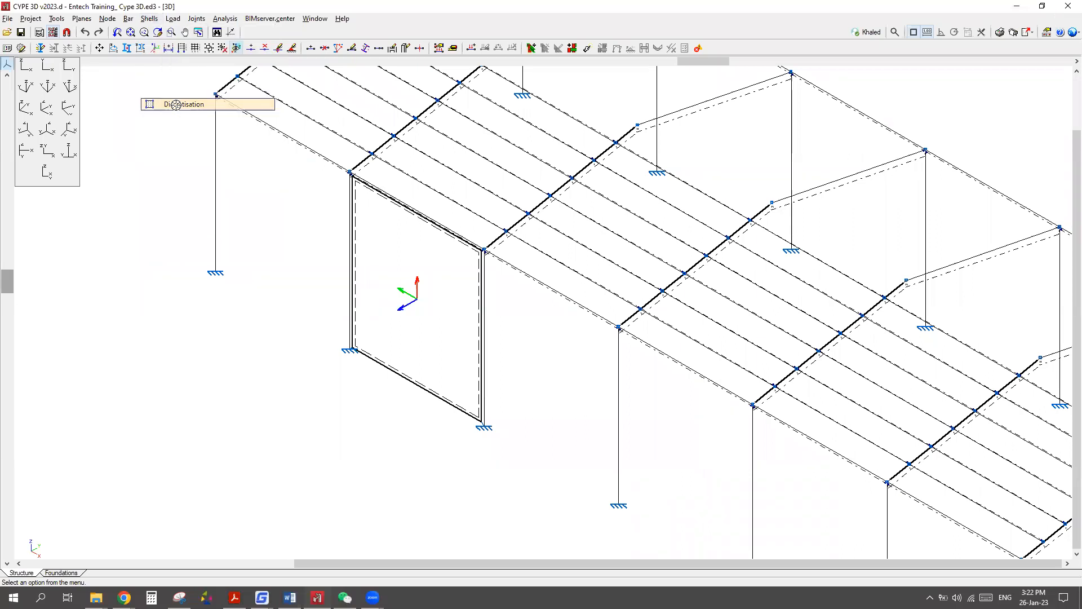
{"action": "left_click", "coordinate": [392, 258]}
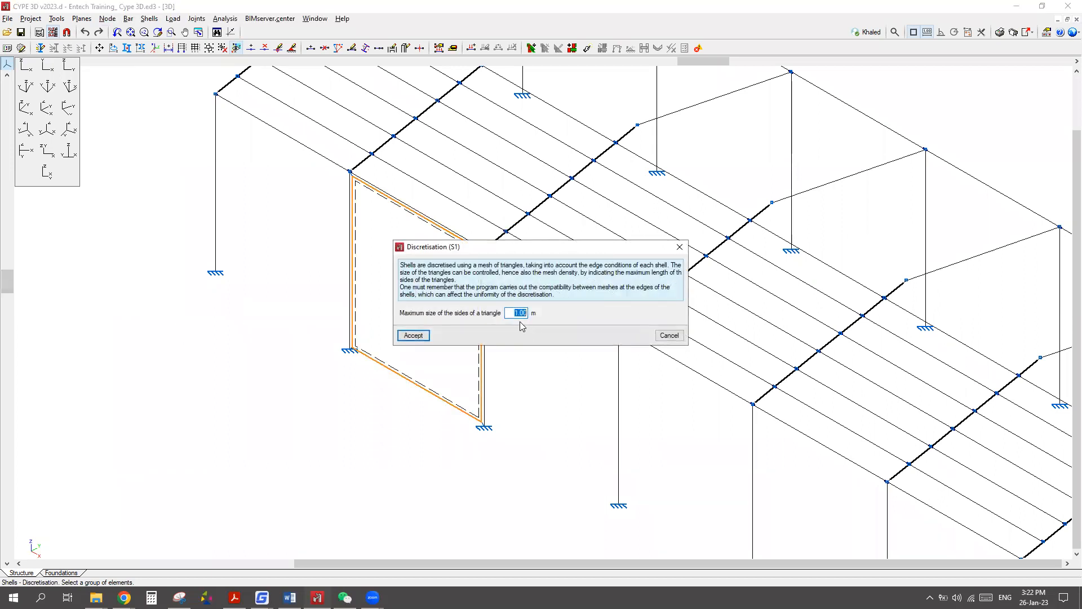
{"action": "double_click", "coordinate": [514, 312]}
{"action": "left_click", "coordinate": [680, 248]}
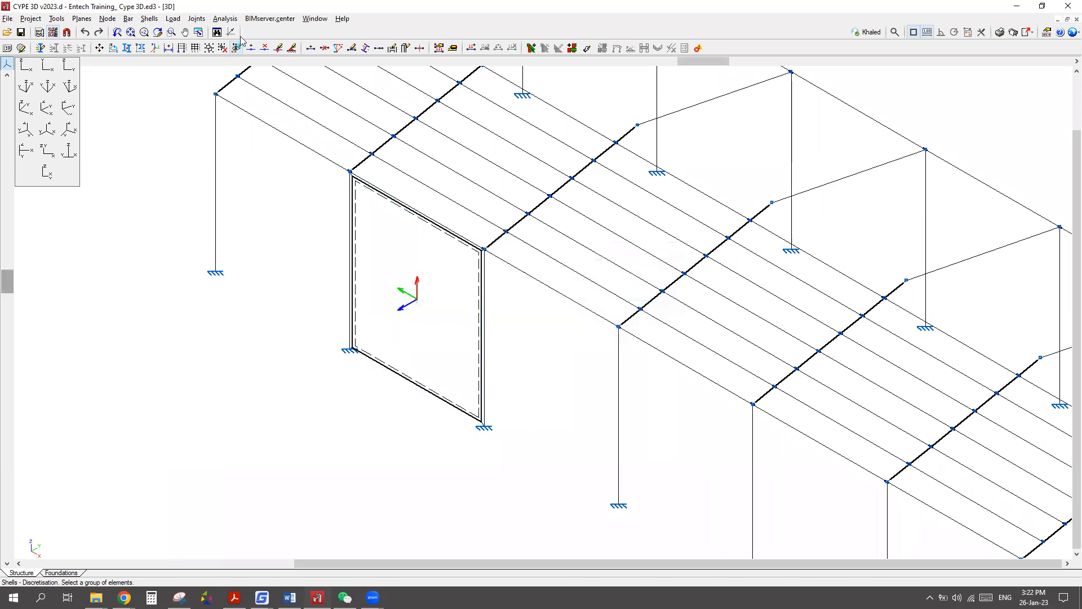
Reopen the wall panel's discretisation and accept it with a maximum triangle side of 1.00 m.
{"action": "left_click", "coordinate": [151, 19]}
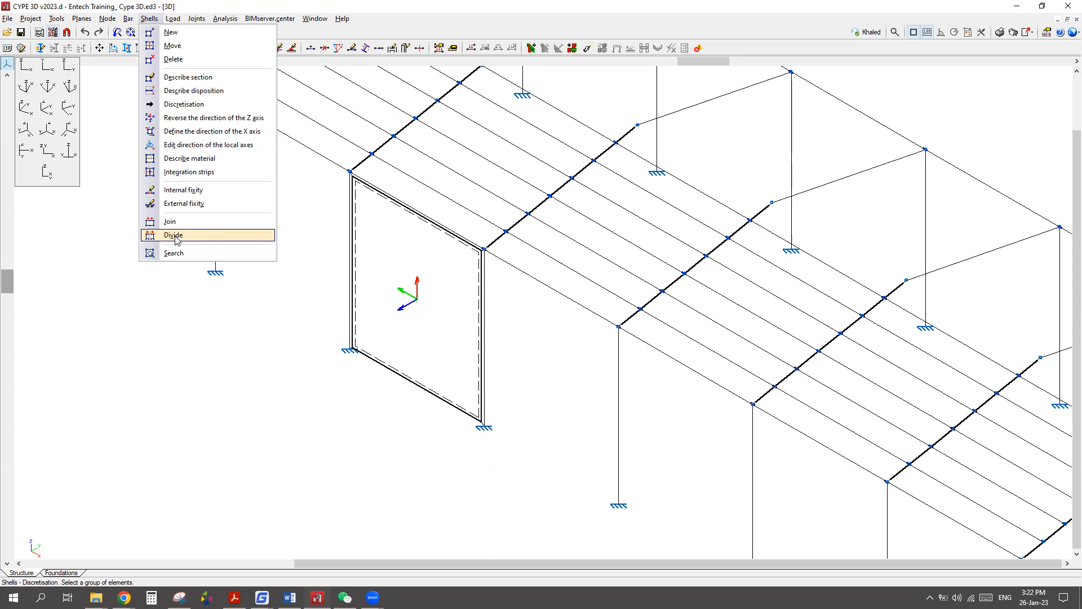
{"action": "left_click", "coordinate": [184, 104]}
{"action": "left_click", "coordinate": [385, 273]}
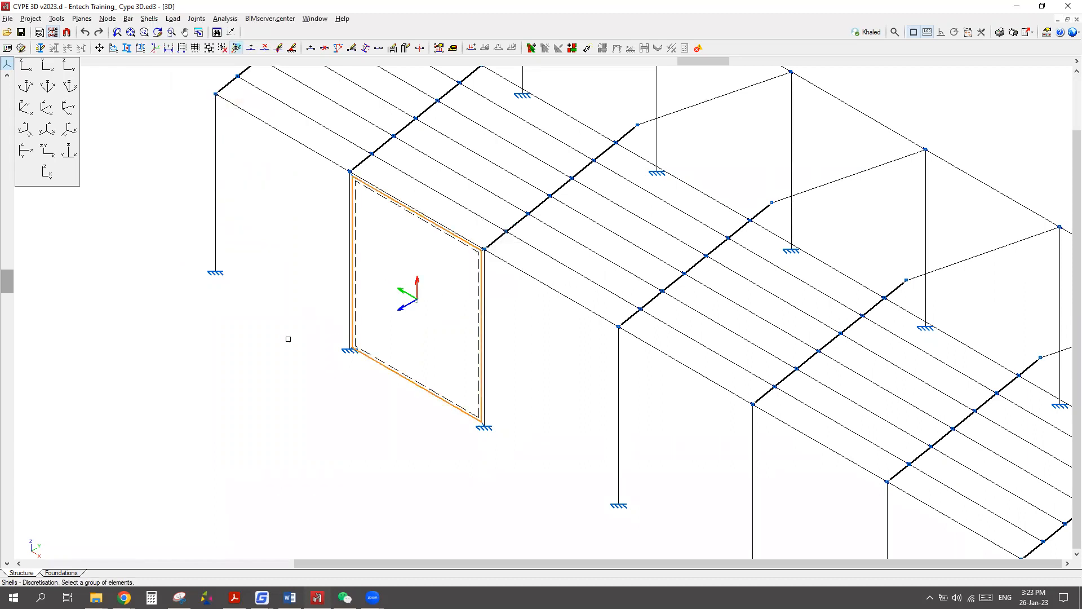
{"action": "right_click", "coordinate": [277, 335]}
{"action": "left_click", "coordinate": [521, 313]}
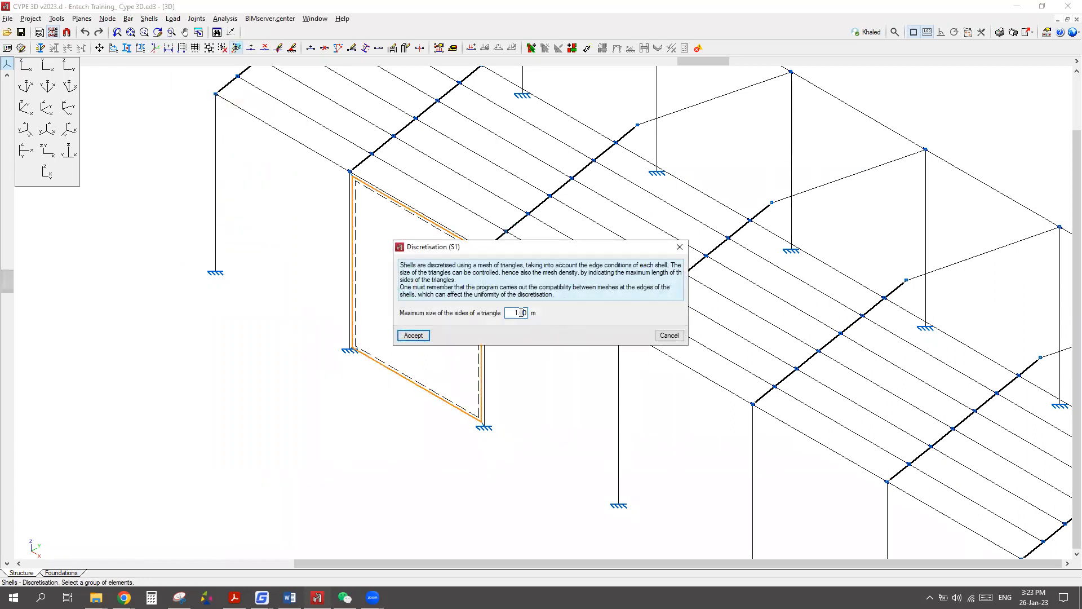
{"action": "double_click", "coordinate": [521, 313]}
{"action": "left_click", "coordinate": [413, 335]}
Divide the wall panel diagonally from a point 2.186 m along its base edge to a point on the adjoining front column.
{"action": "left_click", "coordinate": [149, 19]}
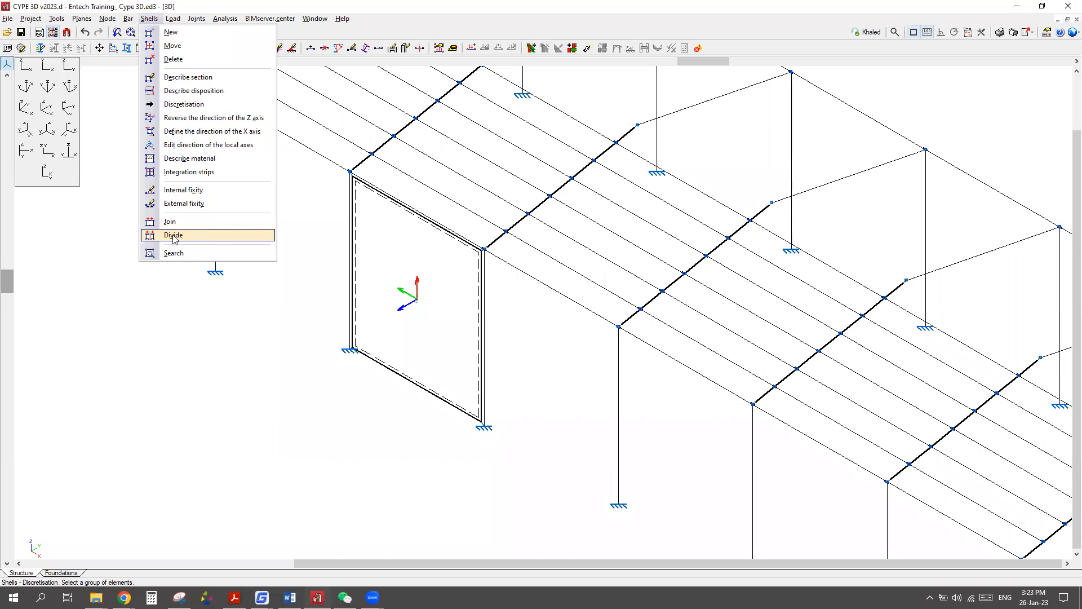
{"action": "left_click", "coordinate": [173, 235]}
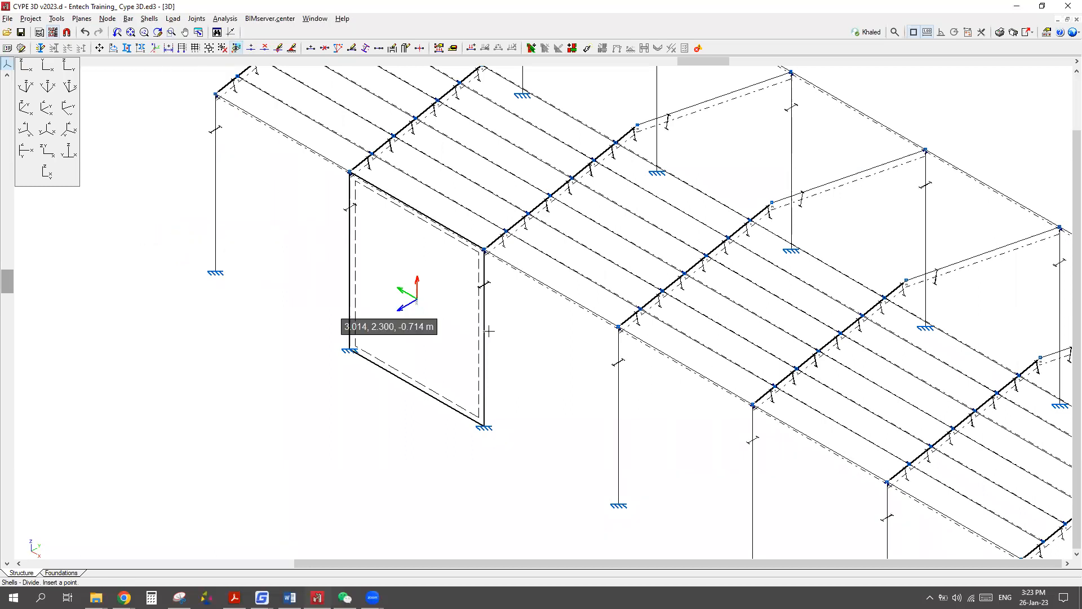
{"action": "scroll", "coordinate": [455, 408], "scroll_direction": "up", "scroll_amount": 2}
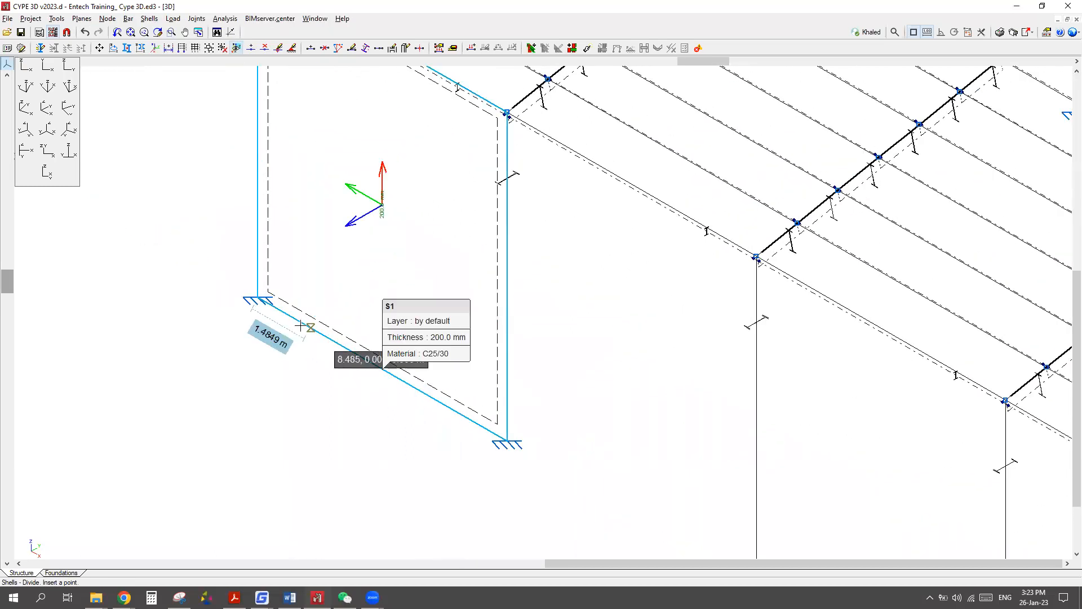
{"action": "left_click", "coordinate": [336, 342]}
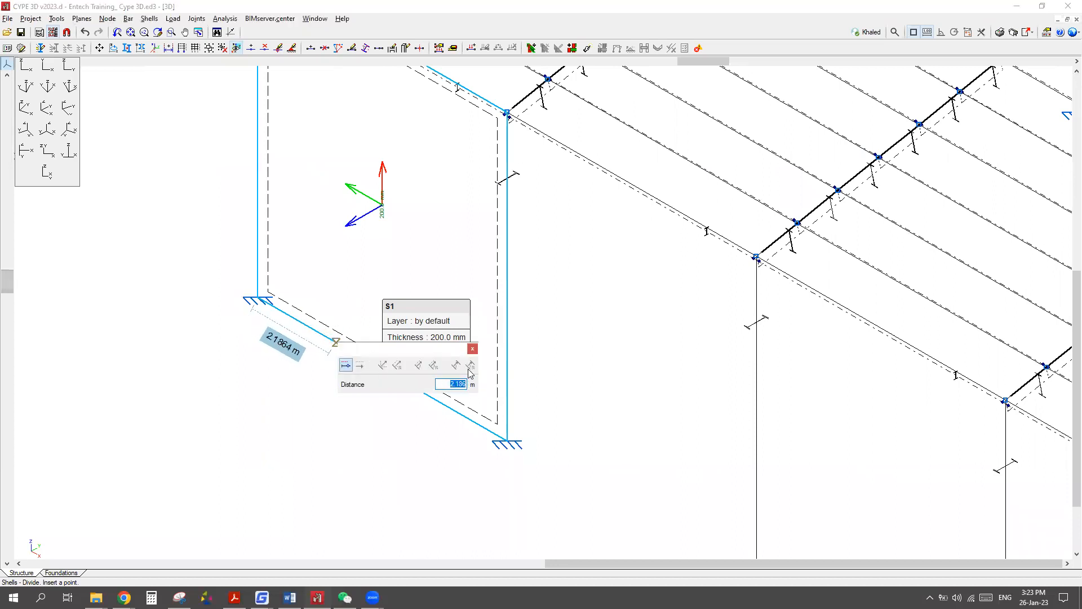
{"action": "key", "text": "Return"}
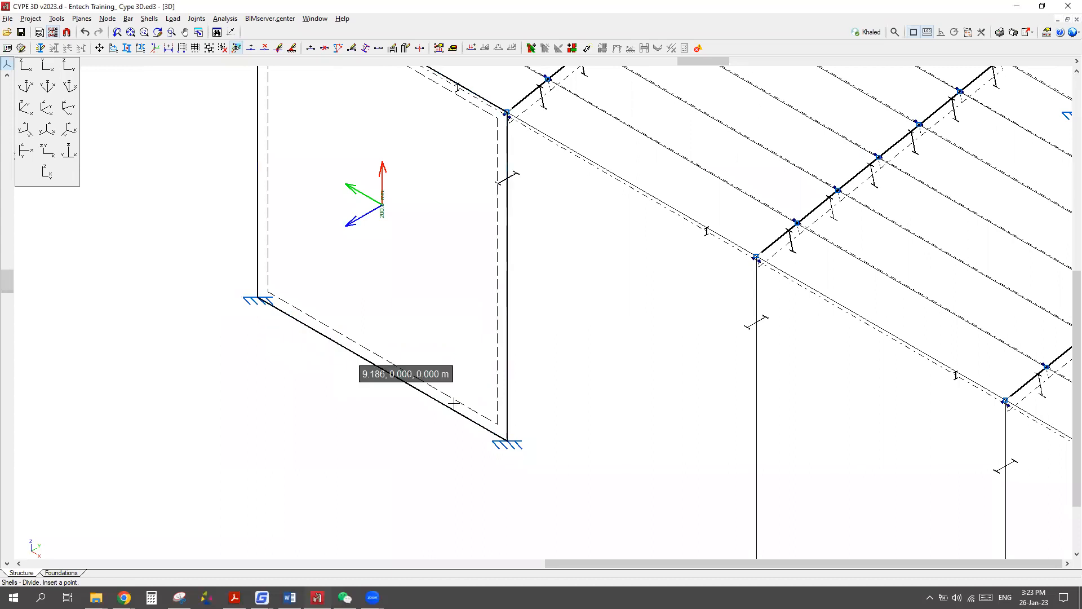
{"action": "scroll", "coordinate": [364, 312], "scroll_direction": "down", "scroll_amount": 5}
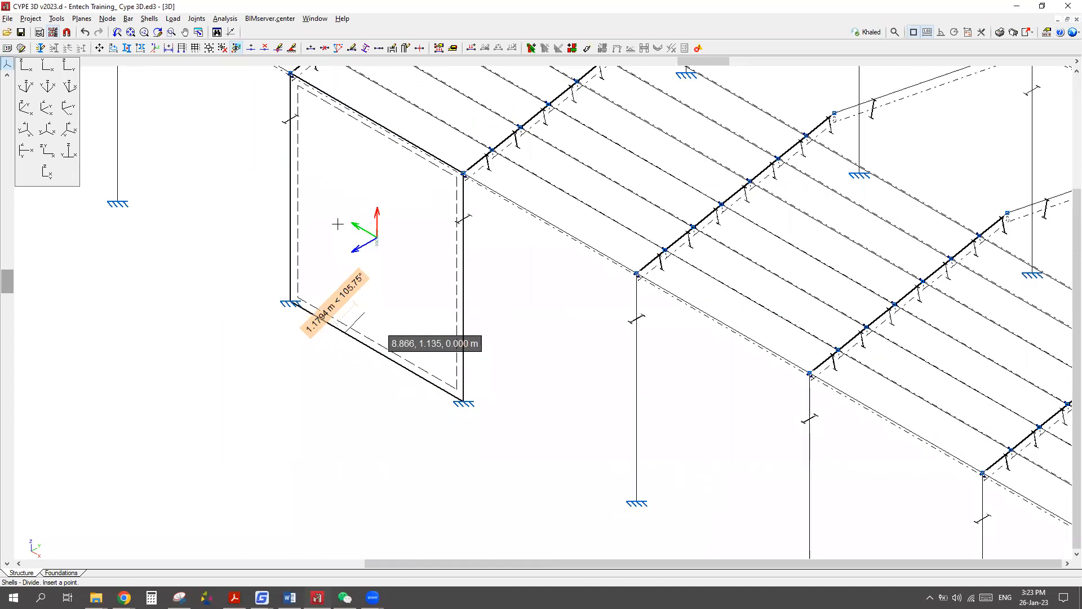
{"action": "left_click", "coordinate": [298, 166]}
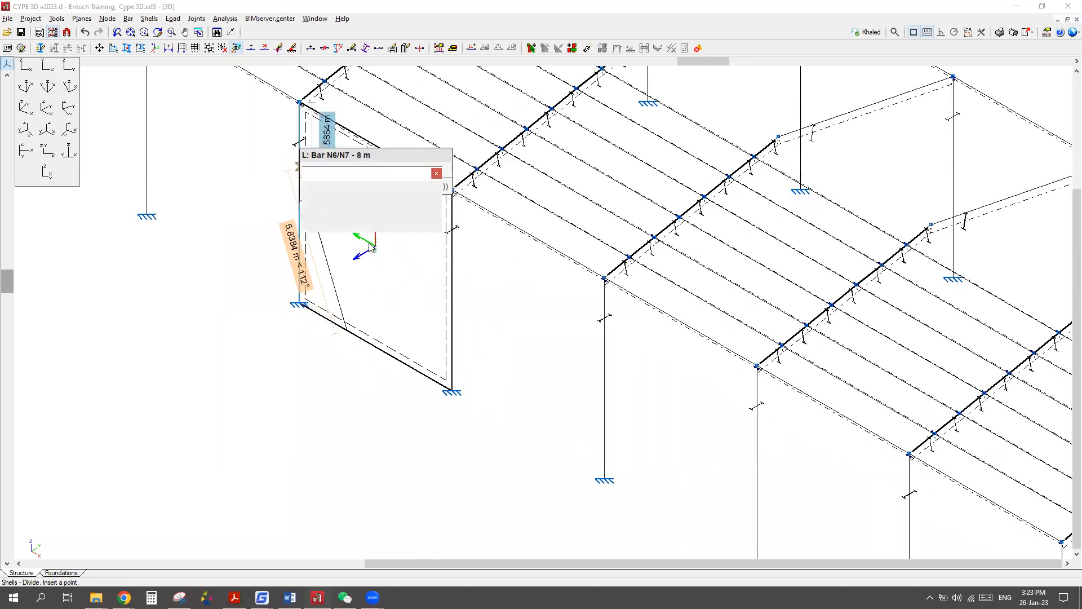
{"action": "key", "text": "Return"}
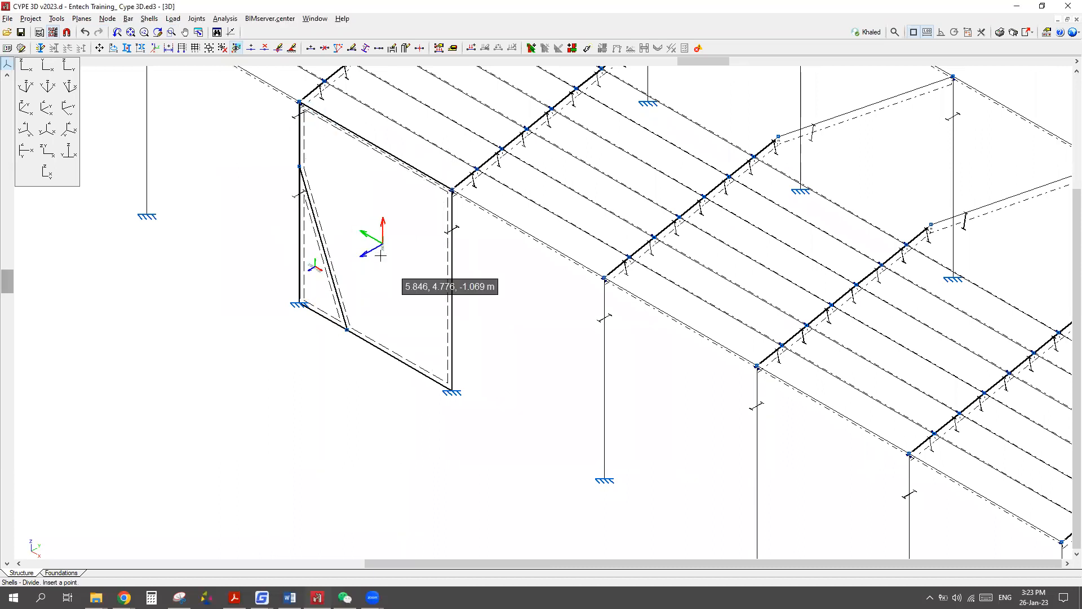
Try to divide the panel again from a point 2.802 m along the diagonal edge to the head of the third front column.
{"action": "scroll", "coordinate": [304, 307], "scroll_direction": "up", "scroll_amount": 2}
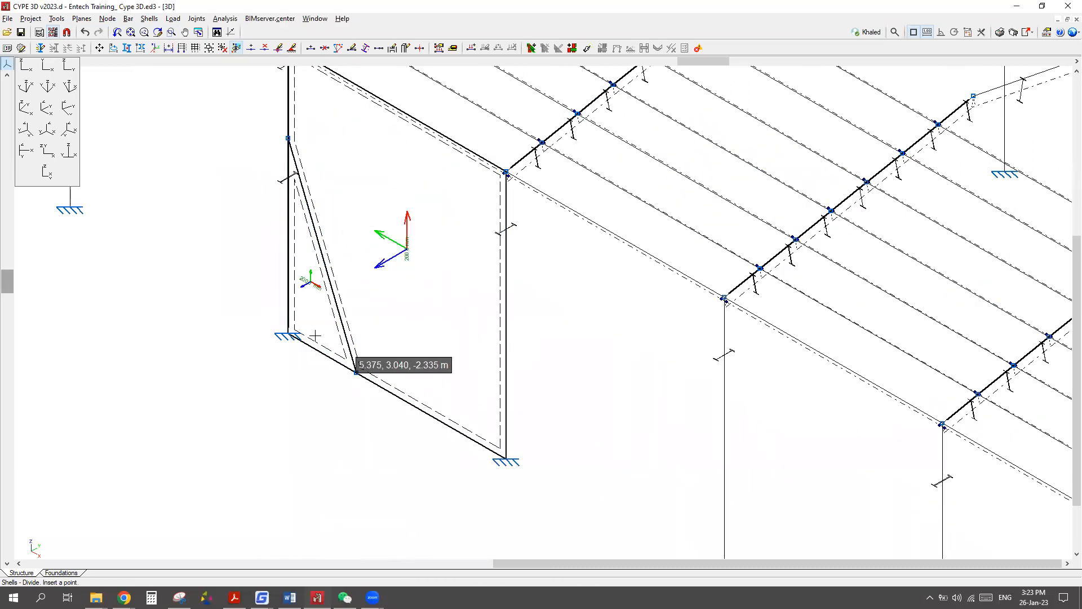
{"action": "scroll", "coordinate": [368, 315], "scroll_direction": "down", "scroll_amount": 2}
{"action": "scroll", "coordinate": [312, 281], "scroll_direction": "up", "scroll_amount": 1}
{"action": "left_click", "coordinate": [311, 275]}
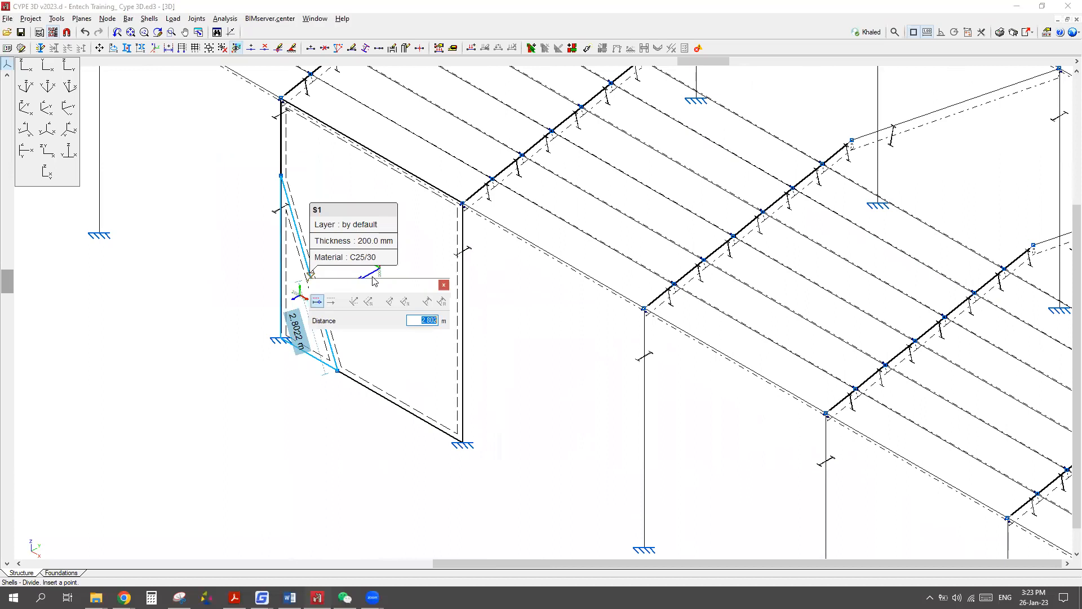
{"action": "key", "text": "Return"}
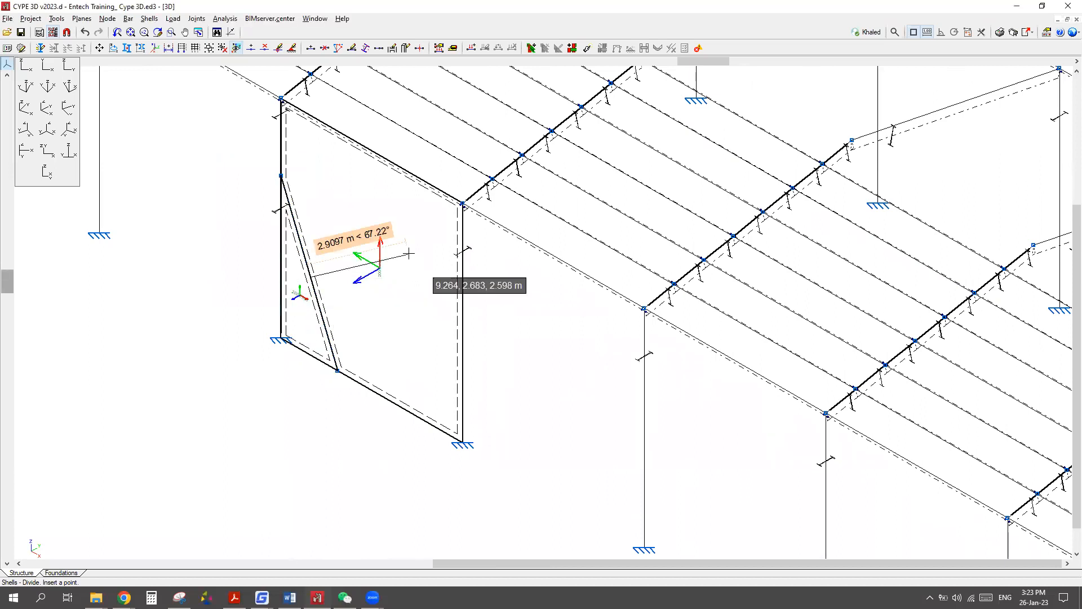
{"action": "left_click", "coordinate": [462, 202]}
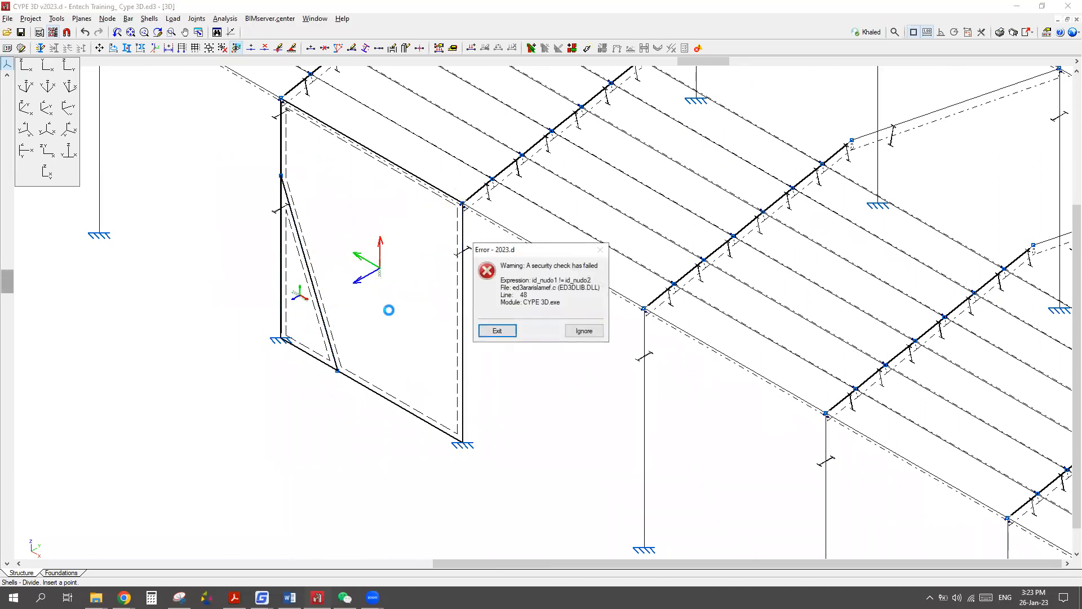
Ignore the failed safety checks and choose to continue running the program.
{"action": "left_click", "coordinate": [592, 332]}
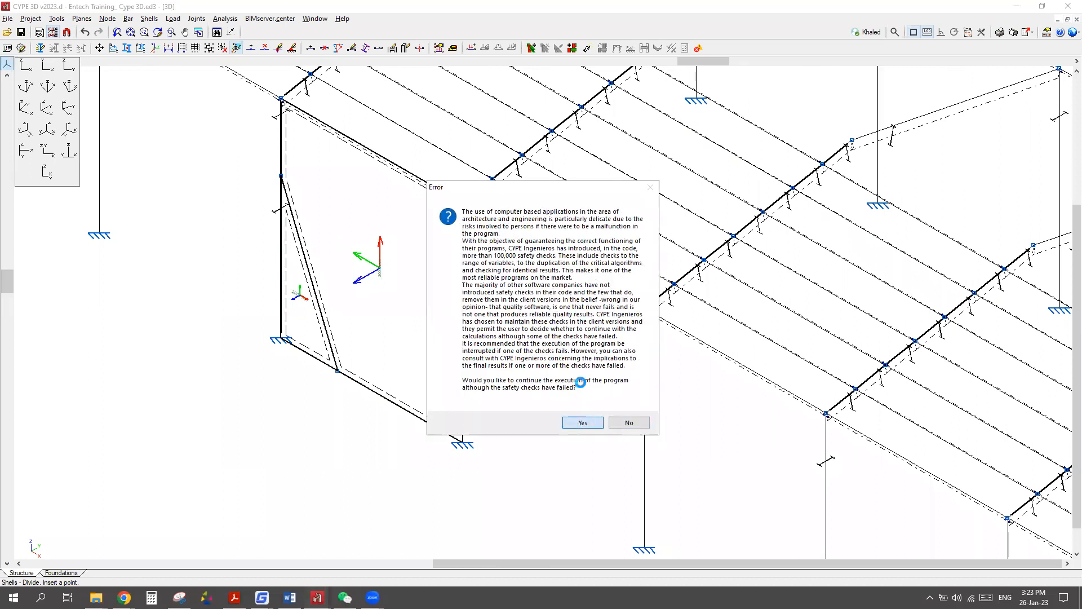
{"action": "left_click", "coordinate": [582, 424]}
{"action": "left_click", "coordinate": [592, 333]}
{"action": "left_click", "coordinate": [582, 423]}
{"action": "left_click", "coordinate": [608, 340]}
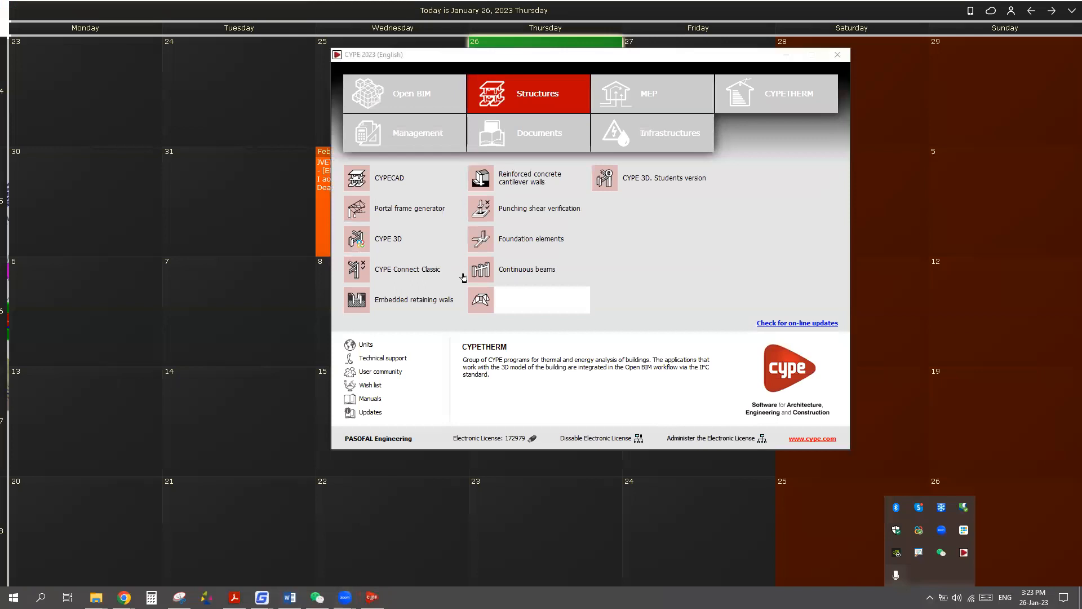
Start CYPE 3D v2023.a, try to open Entech Training_ Cype 3D.ed3 in it, and close that version.
{"action": "left_click", "coordinate": [389, 238]}
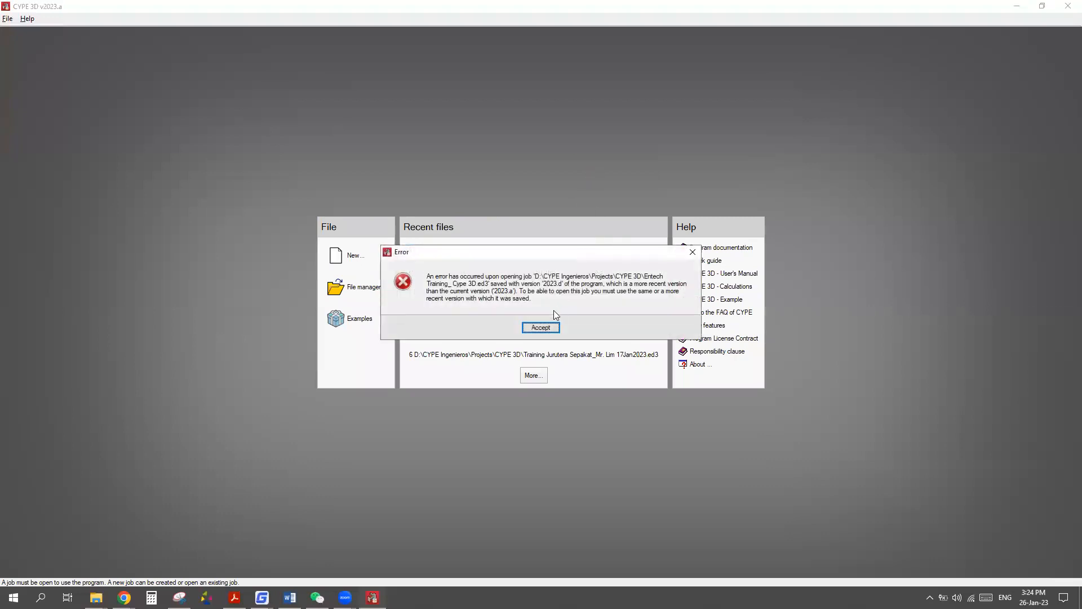
{"action": "key", "text": "Return"}
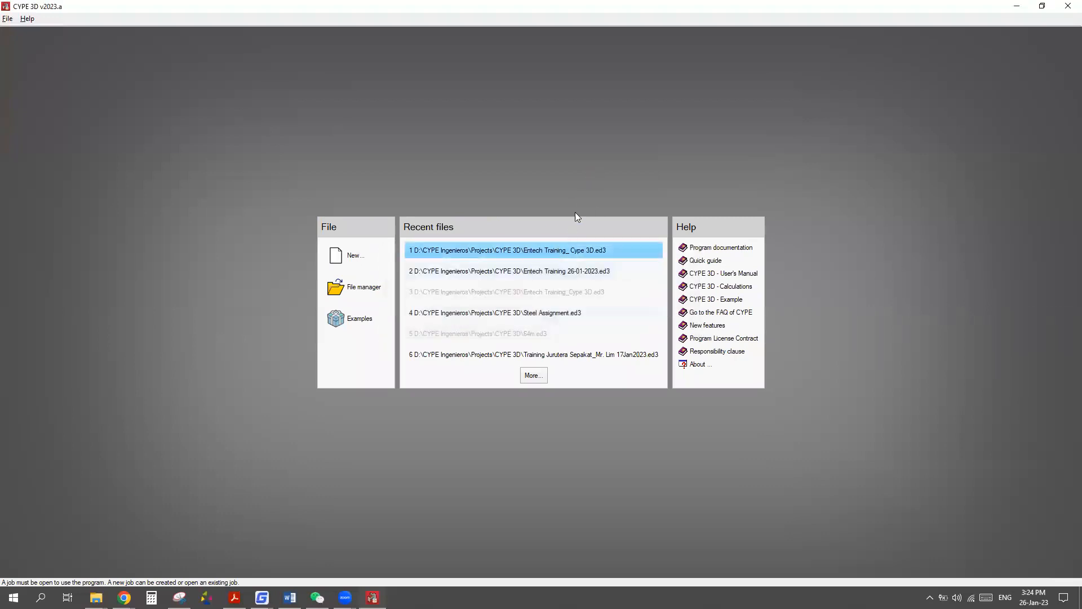
{"action": "left_click", "coordinate": [565, 252]}
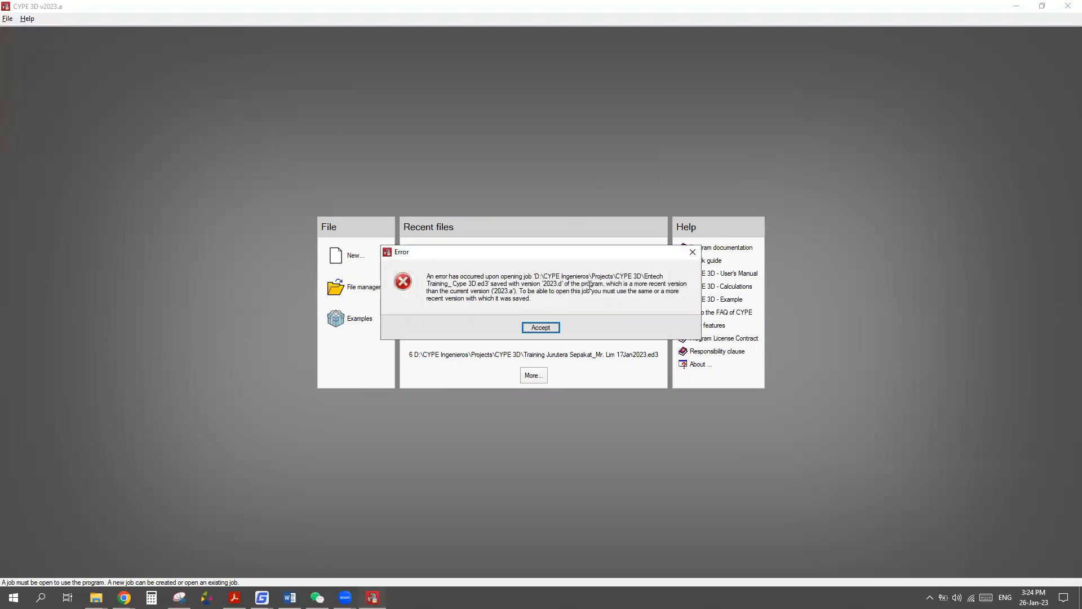
{"action": "left_click", "coordinate": [554, 329]}
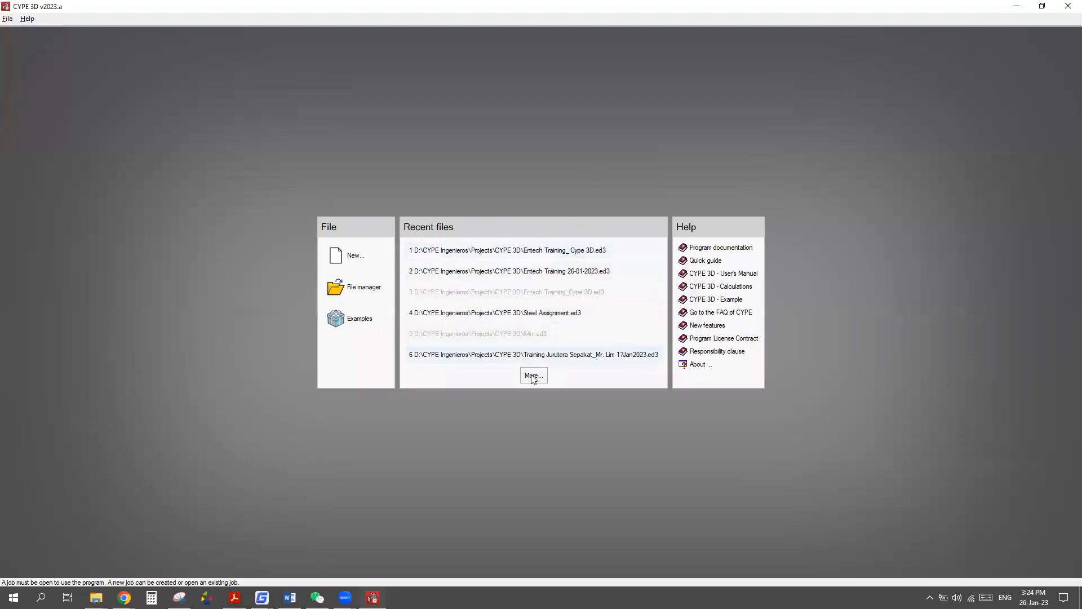
{"action": "left_click", "coordinate": [1068, 10]}
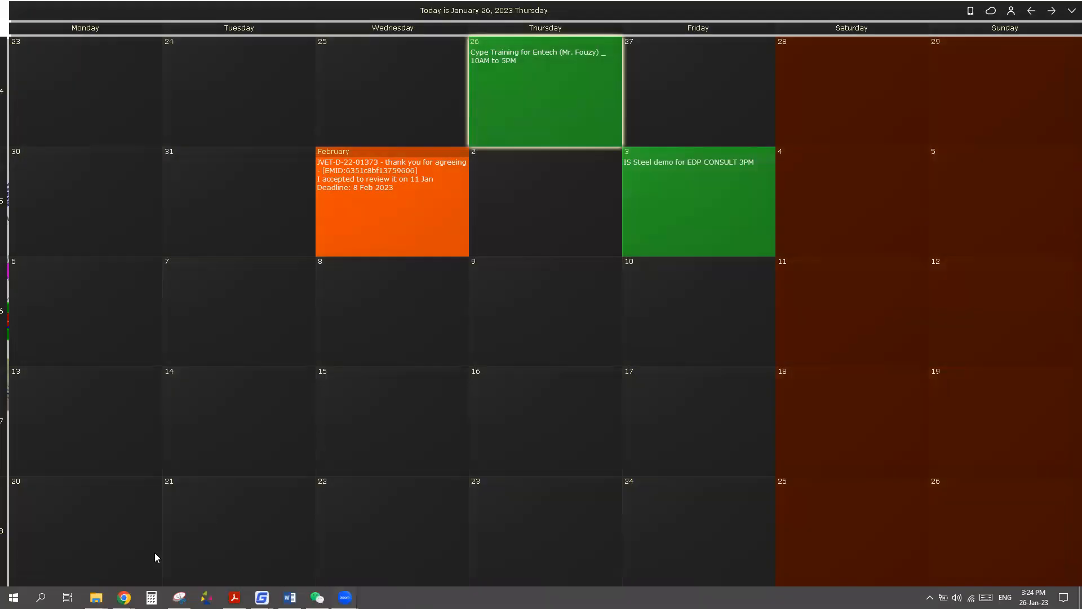
Search Windows for CYPE 3D v2023.d, start it and reopen the Entech Training_ Cype 3D.ed3 job.
{"action": "left_click", "coordinate": [40, 597]}
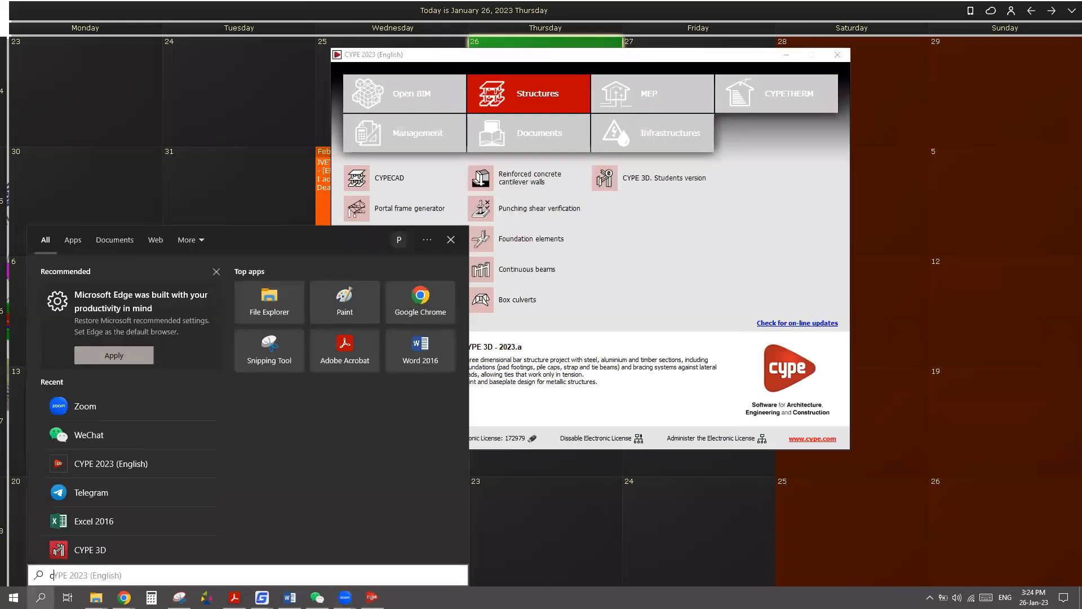
{"action": "type", "text": "cy"}
{"action": "left_click", "coordinate": [74, 338]}
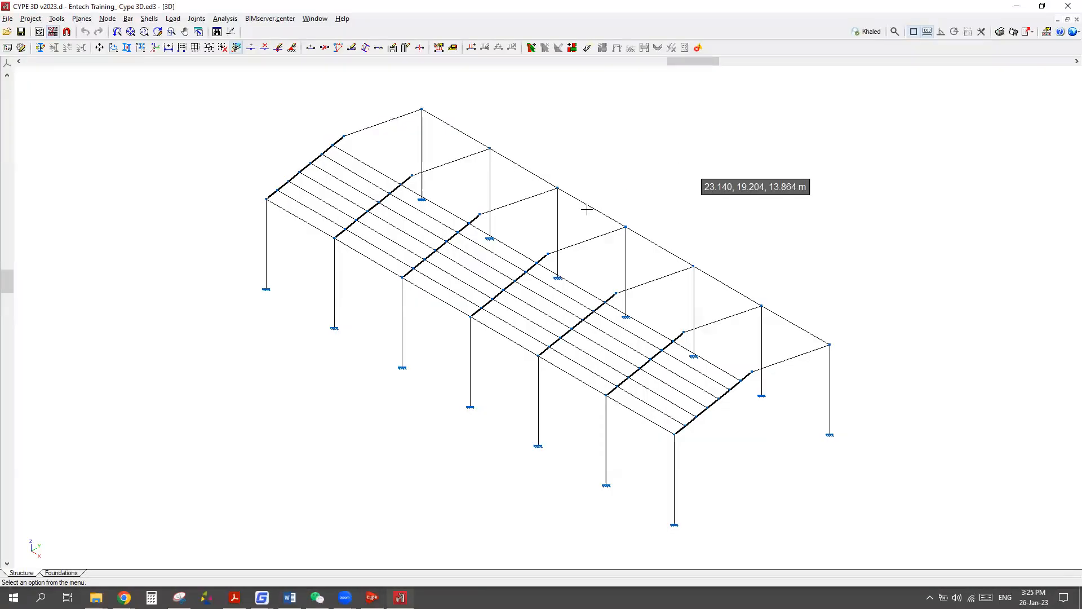
Display the complete structure in the 3D view, examine the columns and roof members at the end bay, and close the view.
{"action": "left_click", "coordinate": [149, 19]}
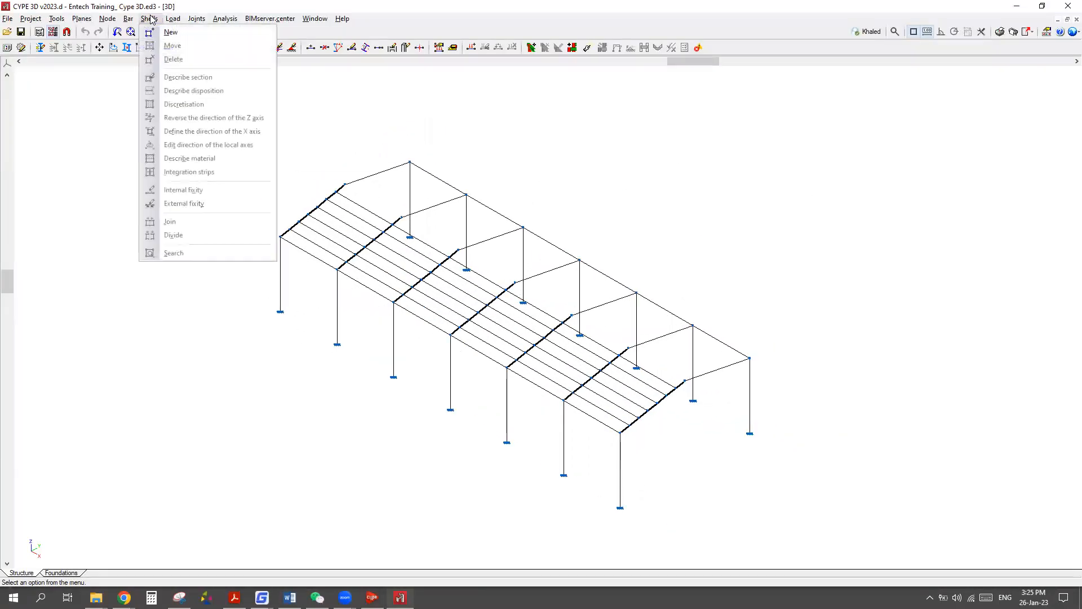
{"action": "left_click", "coordinate": [158, 19]}
{"action": "left_click", "coordinate": [56, 18]}
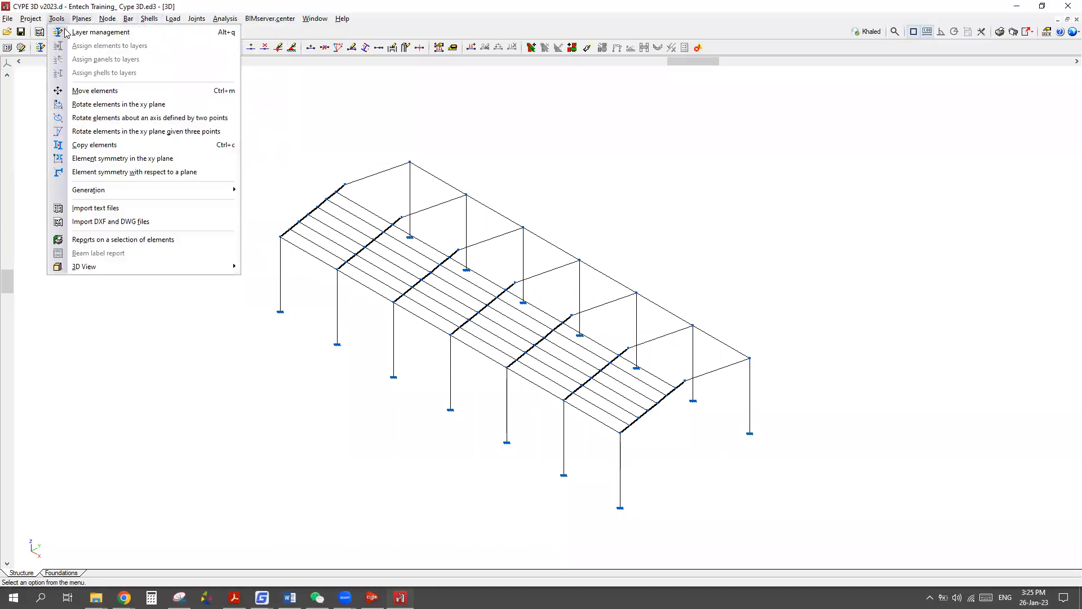
{"action": "mouse_move", "coordinate": [91, 273]}
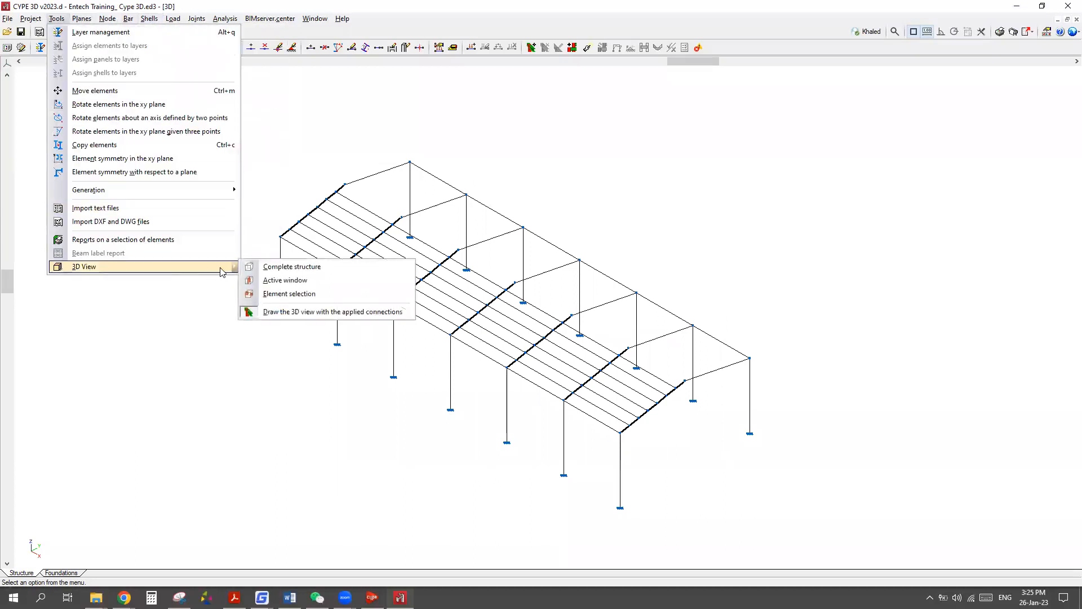
{"action": "left_click", "coordinate": [273, 270]}
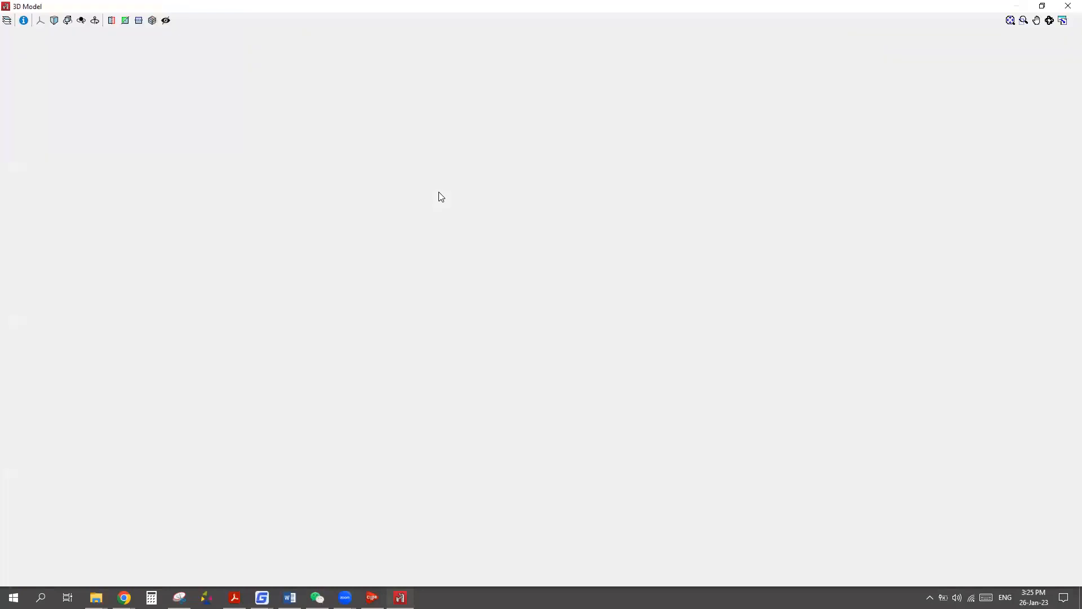
{"action": "scroll", "coordinate": [364, 240], "scroll_direction": "up", "scroll_amount": 5}
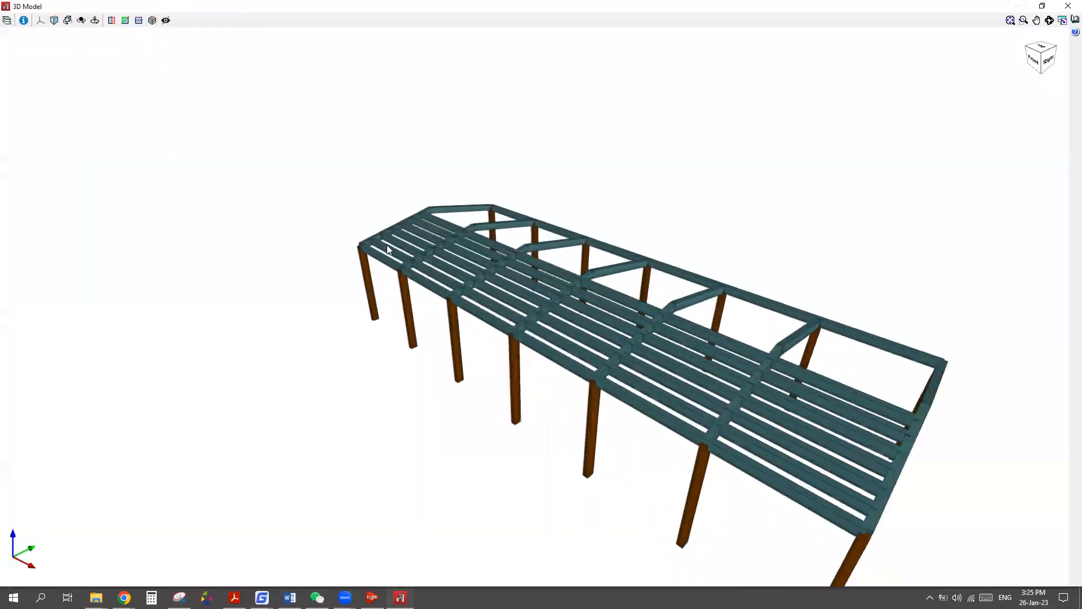
{"action": "scroll", "coordinate": [356, 265], "scroll_direction": "up", "scroll_amount": 5}
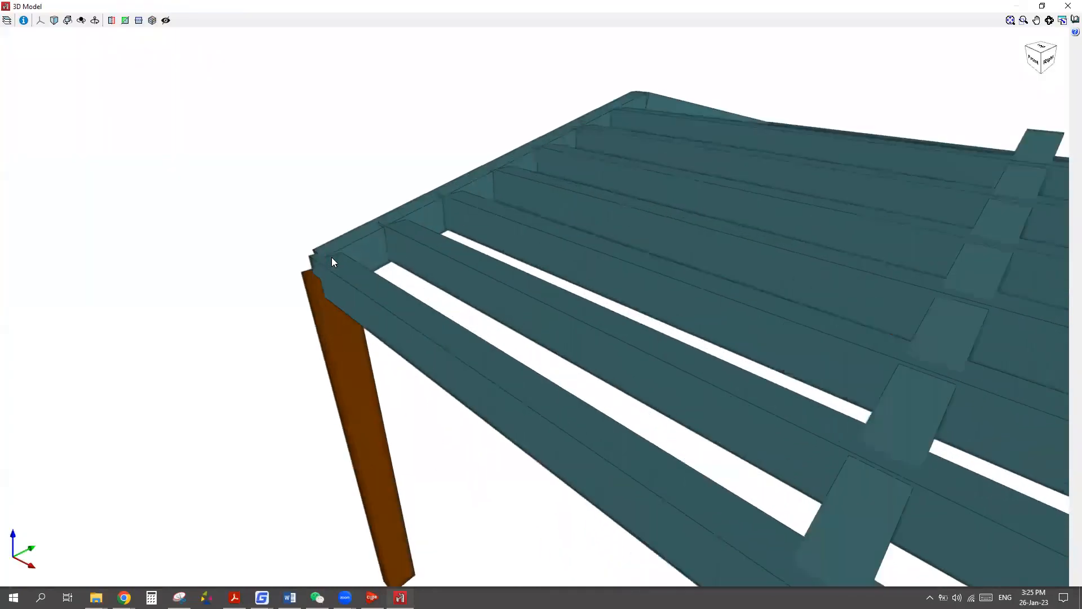
{"action": "scroll", "coordinate": [358, 266], "scroll_direction": "down", "scroll_amount": 5}
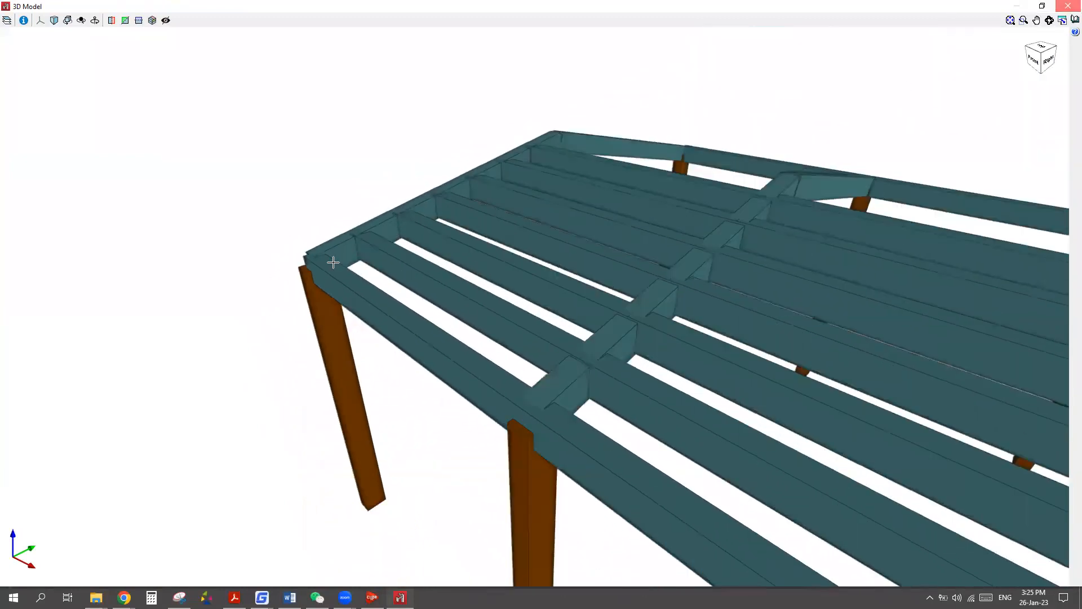
{"action": "left_click", "coordinate": [1067, 5]}
Open the section description of the corner columns and choose a rolled steel I-section instead of the concrete rectangle.
{"action": "left_click", "coordinate": [128, 19]}
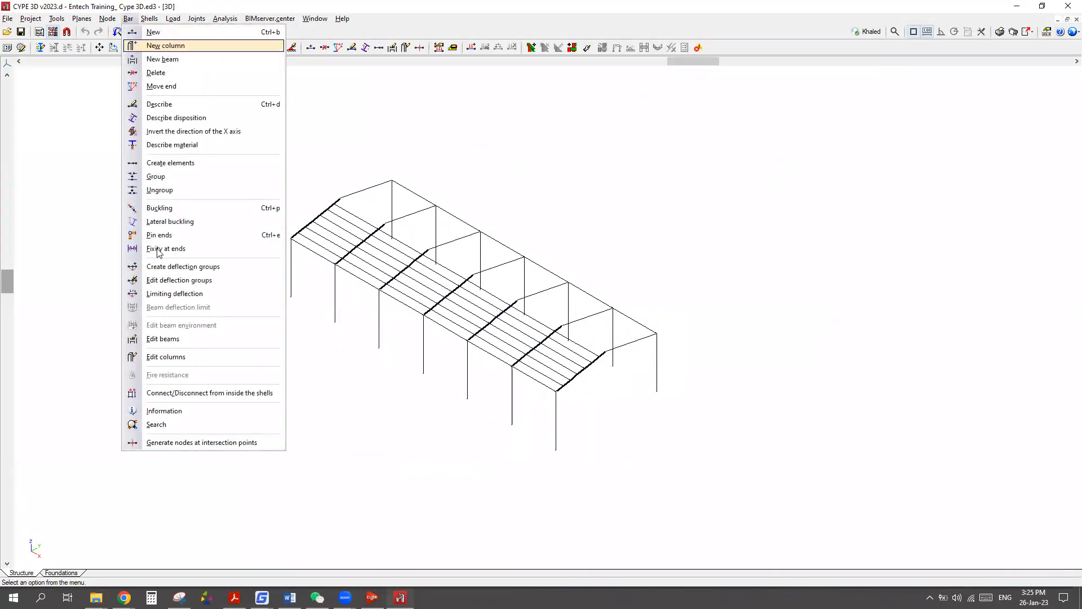
{"action": "left_click", "coordinate": [159, 104]}
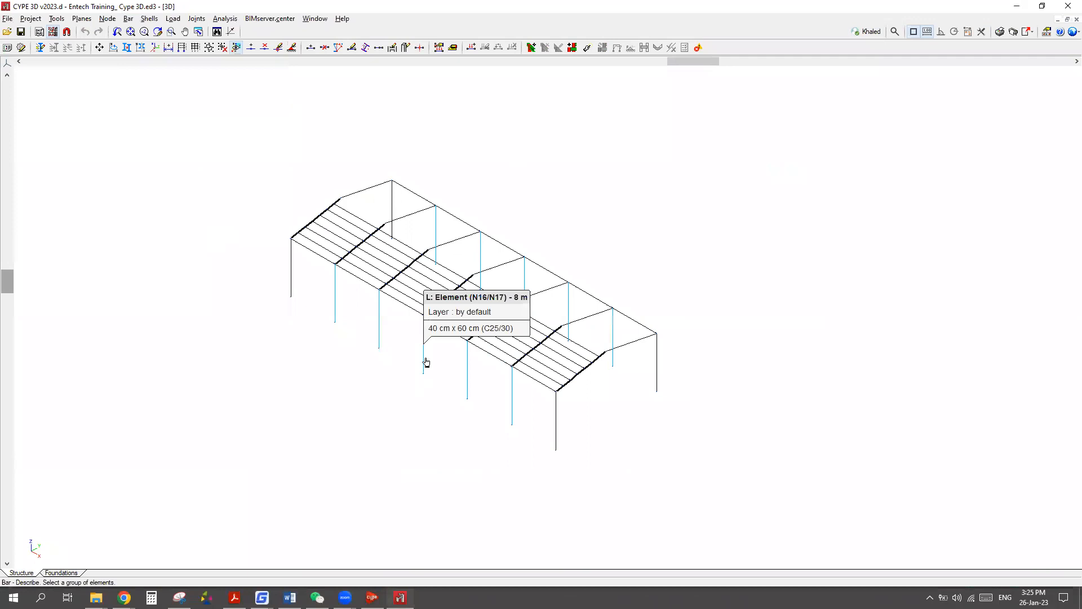
{"action": "left_click", "coordinate": [558, 422]}
{"action": "right_click", "coordinate": [765, 308]}
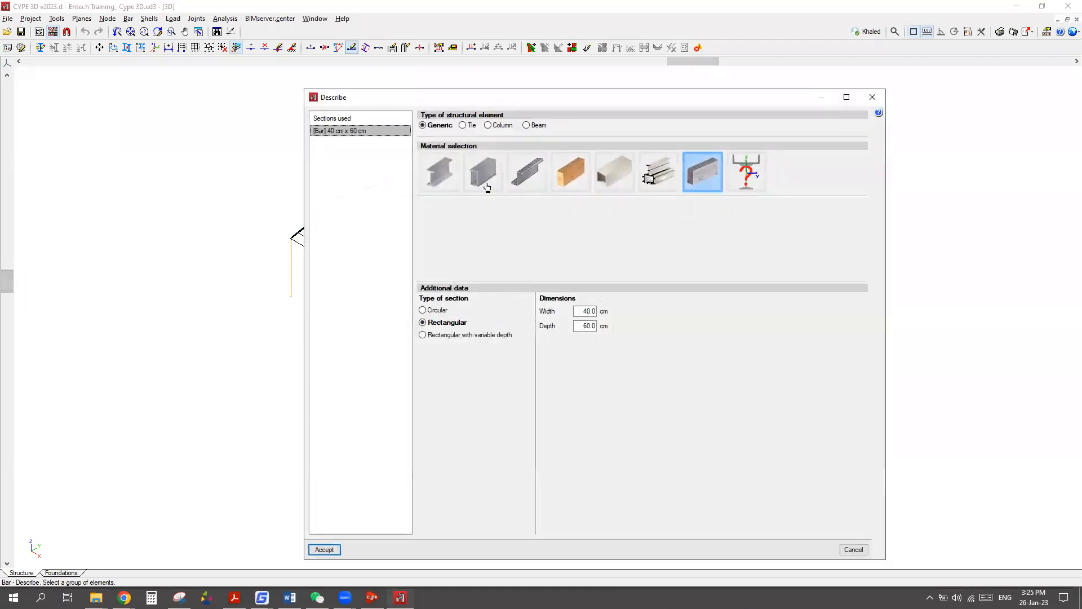
{"action": "left_click", "coordinate": [490, 253]}
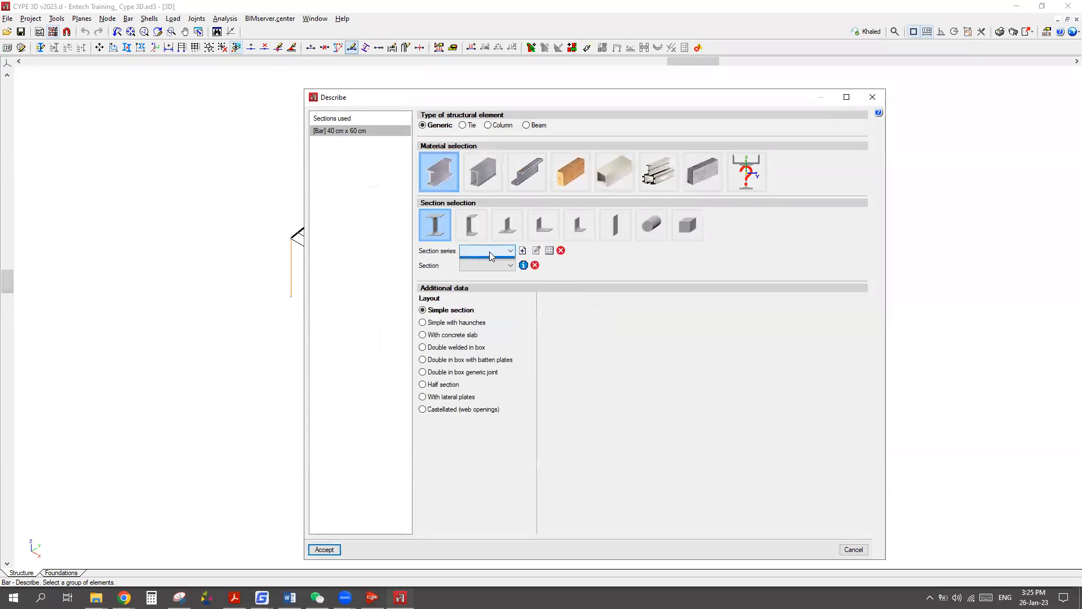
Import the predefined UB section series from the European section ranges for the steel I-section description.
{"action": "left_click", "coordinate": [539, 252]}
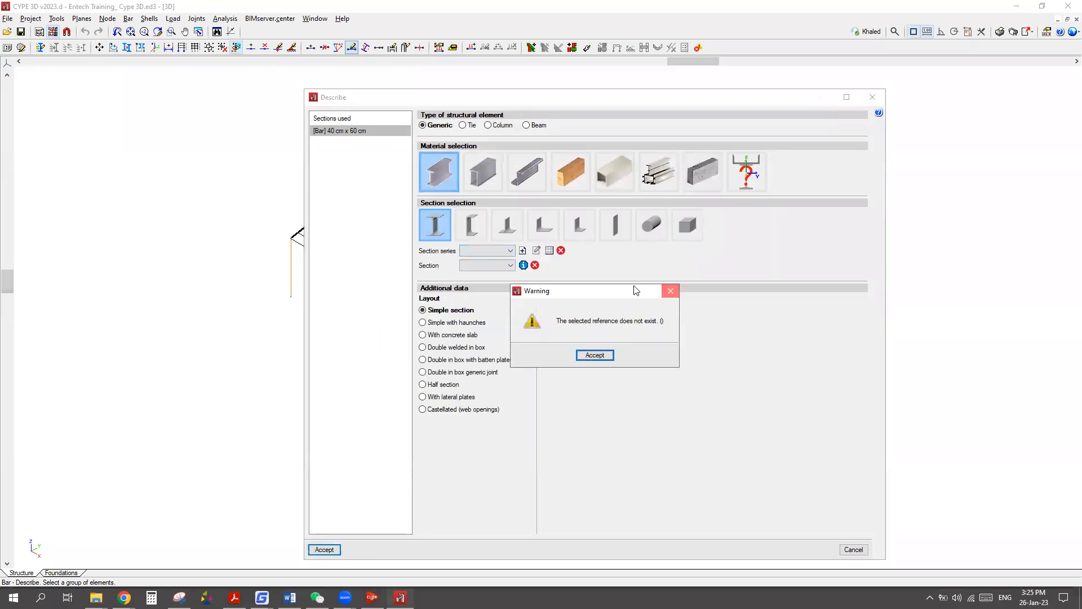
{"action": "left_click", "coordinate": [676, 291]}
{"action": "left_click", "coordinate": [549, 251]}
{"action": "left_click", "coordinate": [490, 117]}
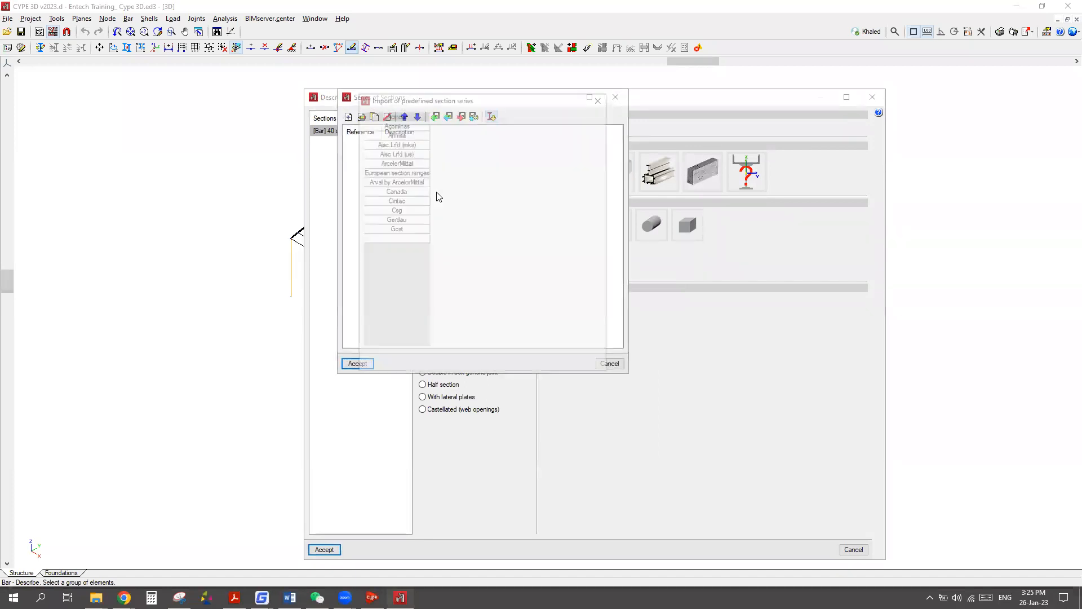
{"action": "left_click", "coordinate": [394, 171]}
{"action": "scroll", "coordinate": [477, 306], "scroll_direction": "down", "scroll_amount": 1}
{"action": "left_click", "coordinate": [448, 299]}
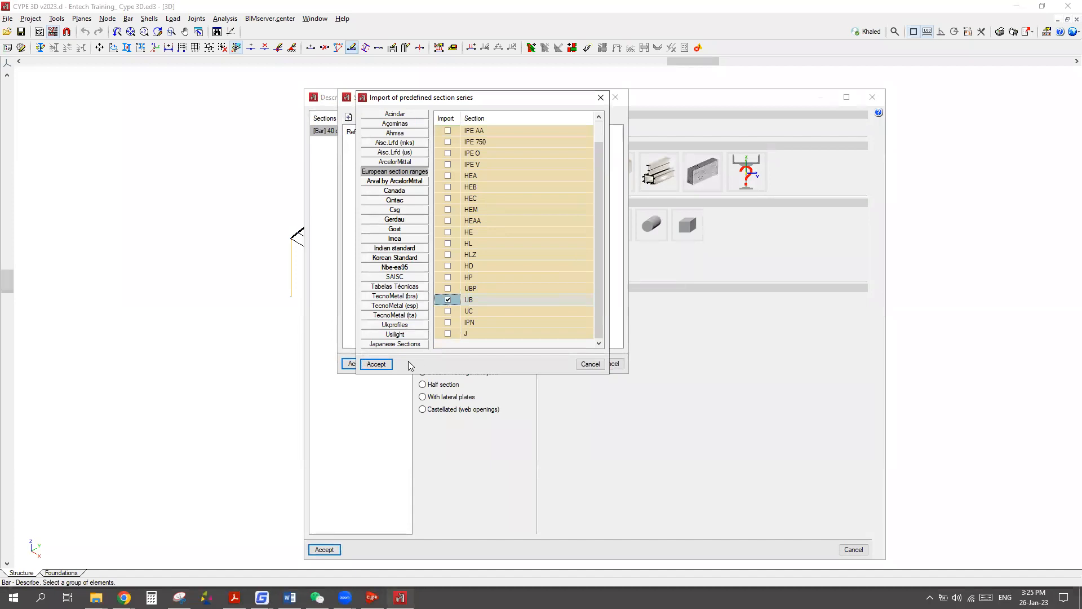
{"action": "left_click", "coordinate": [376, 364]}
{"action": "key", "text": "Return"}
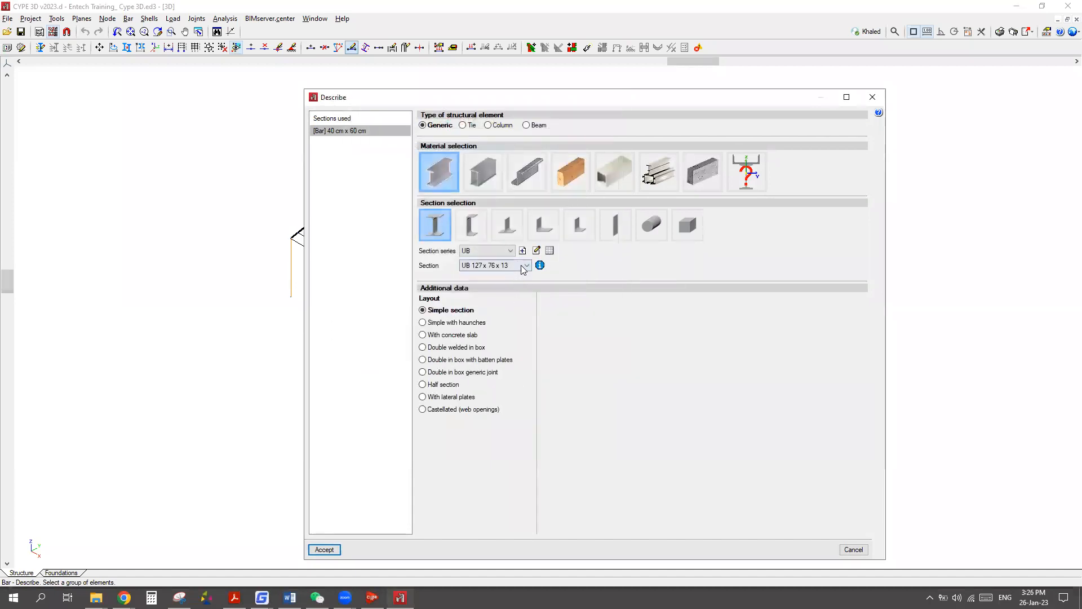
Assign the UB 533 x 165 x 66 section to the columns.
{"action": "left_click", "coordinate": [526, 265]}
{"action": "left_click_drag", "start_coordinate": [526, 303], "coordinate": [531, 347]}
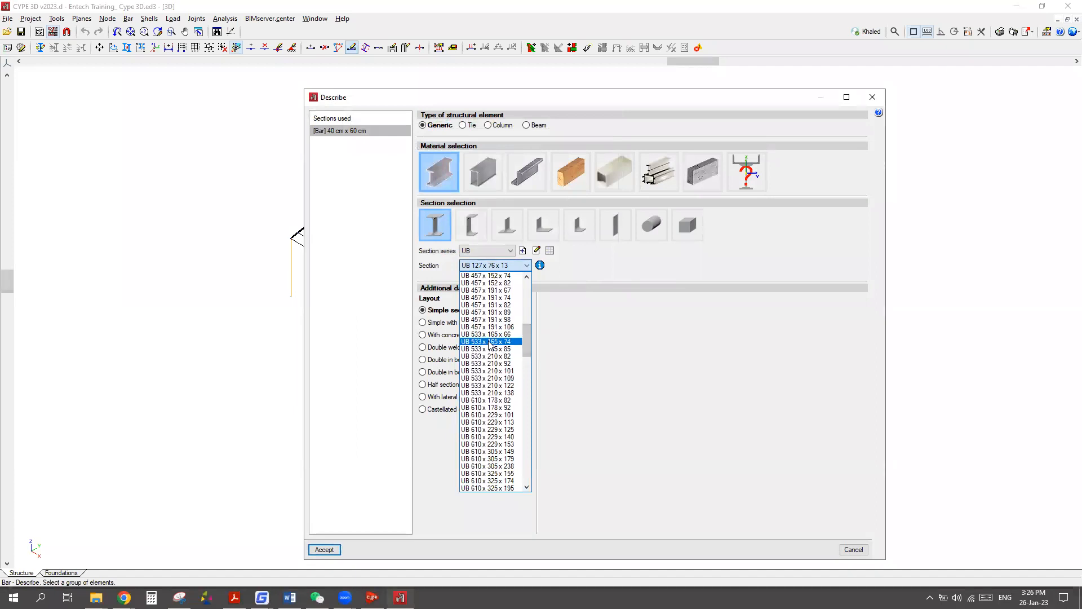
{"action": "left_click", "coordinate": [488, 334]}
{"action": "left_click", "coordinate": [337, 548]}
{"action": "left_click", "coordinate": [514, 458]}
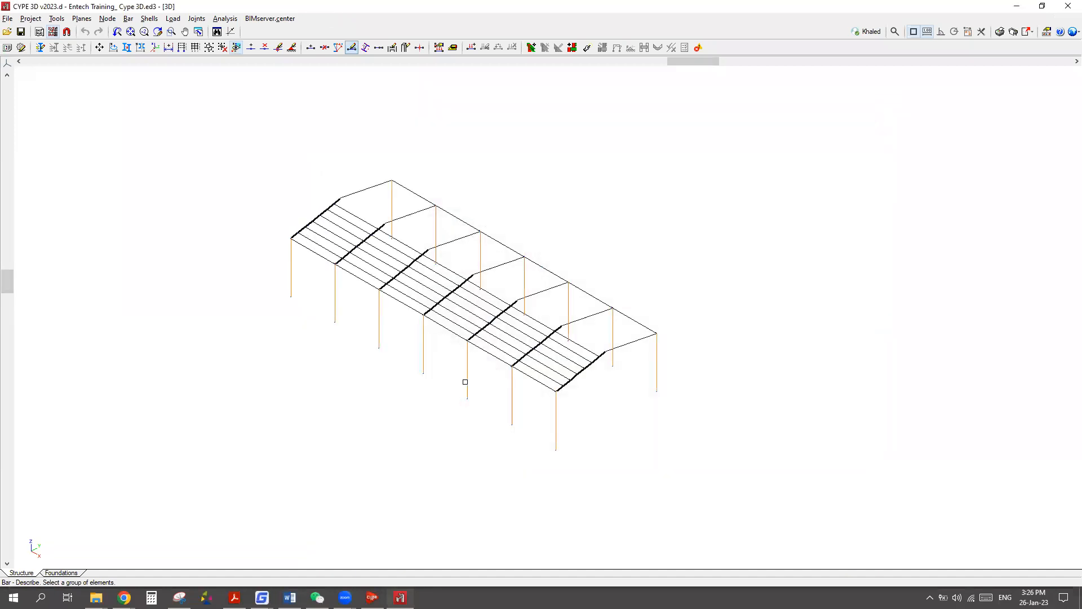
Select the rafters in the YZ side view and describe them as UB 610 x 178 x 82 steel sections.
{"action": "left_click", "coordinate": [6, 63]}
{"action": "left_click", "coordinate": [67, 73]}
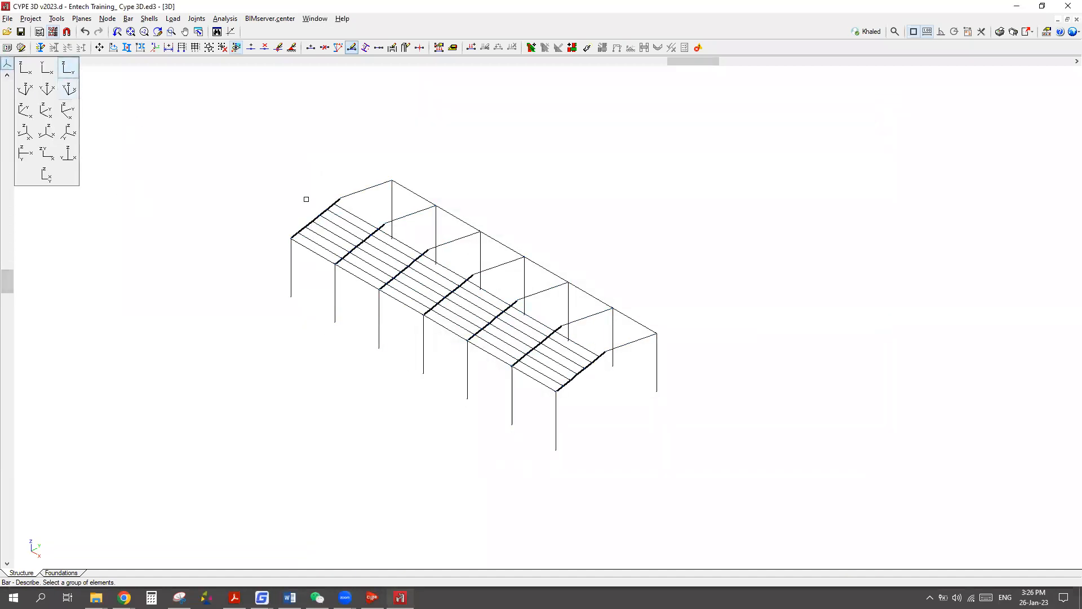
{"action": "scroll", "coordinate": [461, 278], "scroll_direction": "up", "scroll_amount": 5}
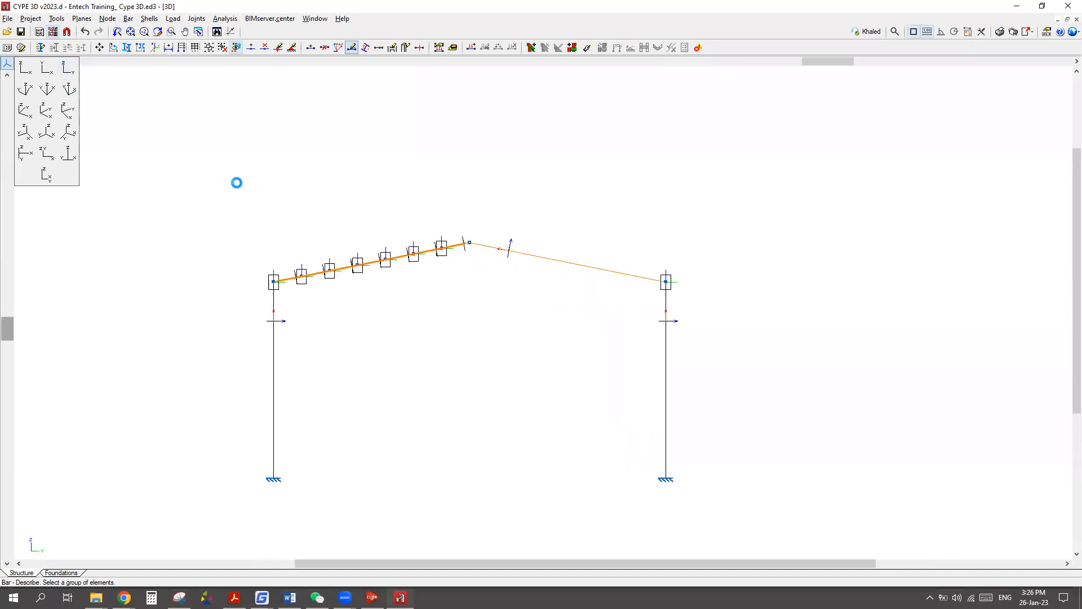
{"action": "right_click", "coordinate": [323, 247]}
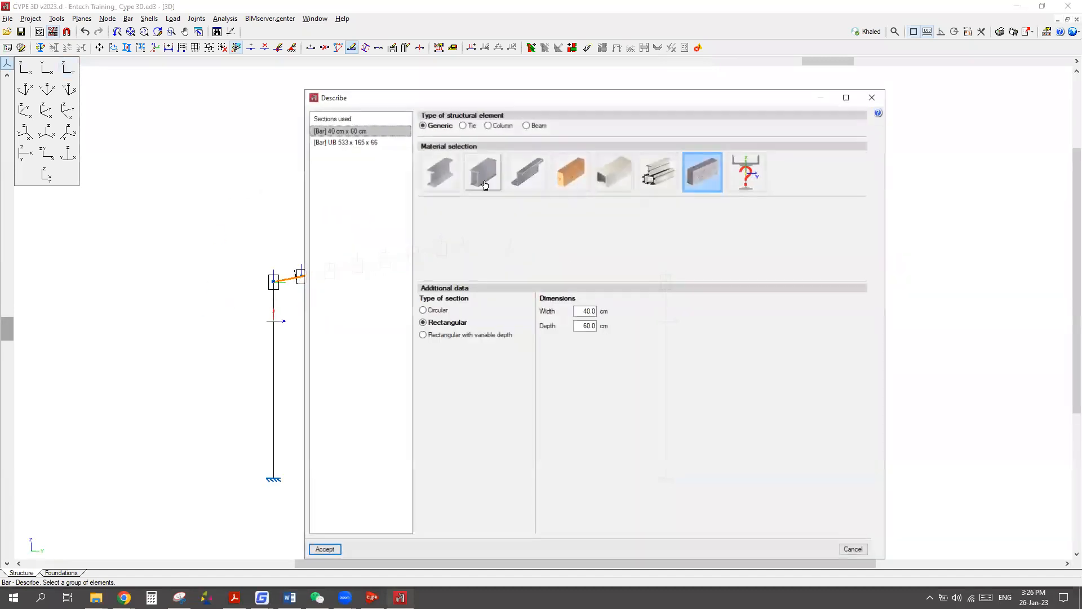
{"action": "left_click", "coordinate": [440, 183]}
{"action": "left_click", "coordinate": [479, 252]}
{"action": "left_click", "coordinate": [488, 268]}
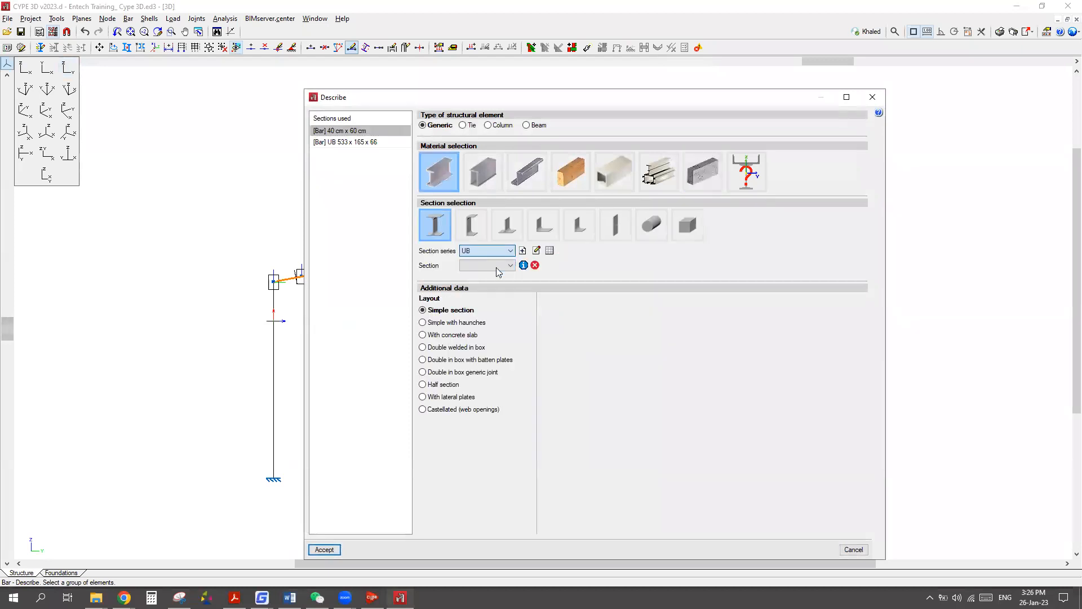
{"action": "left_click", "coordinate": [526, 265]}
{"action": "scroll", "coordinate": [490, 349], "scroll_direction": "down", "scroll_amount": 16}
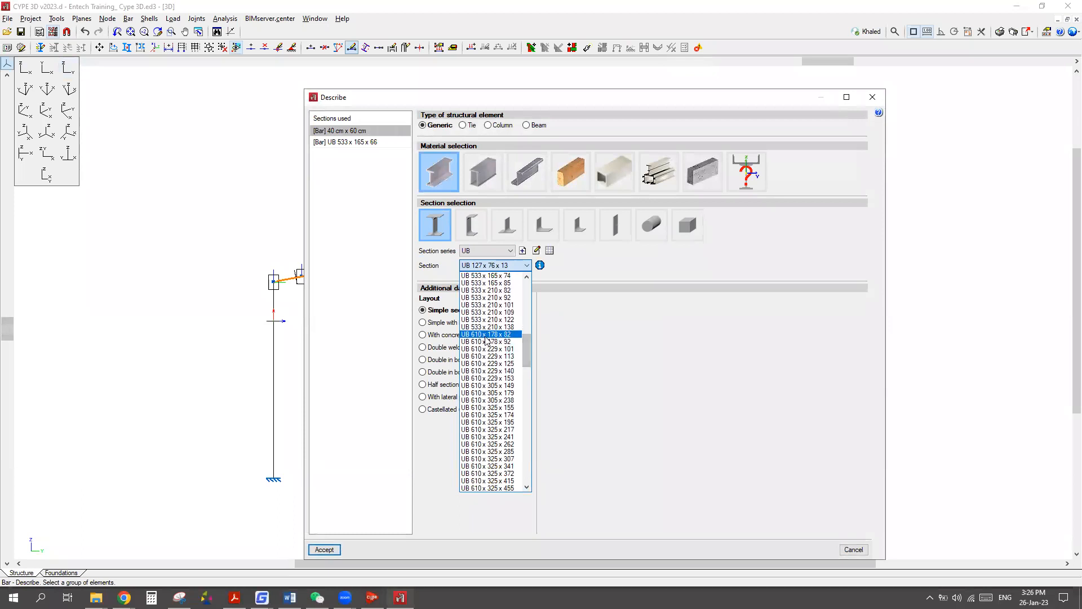
{"action": "left_click", "coordinate": [490, 349]}
{"action": "left_click", "coordinate": [330, 549]}
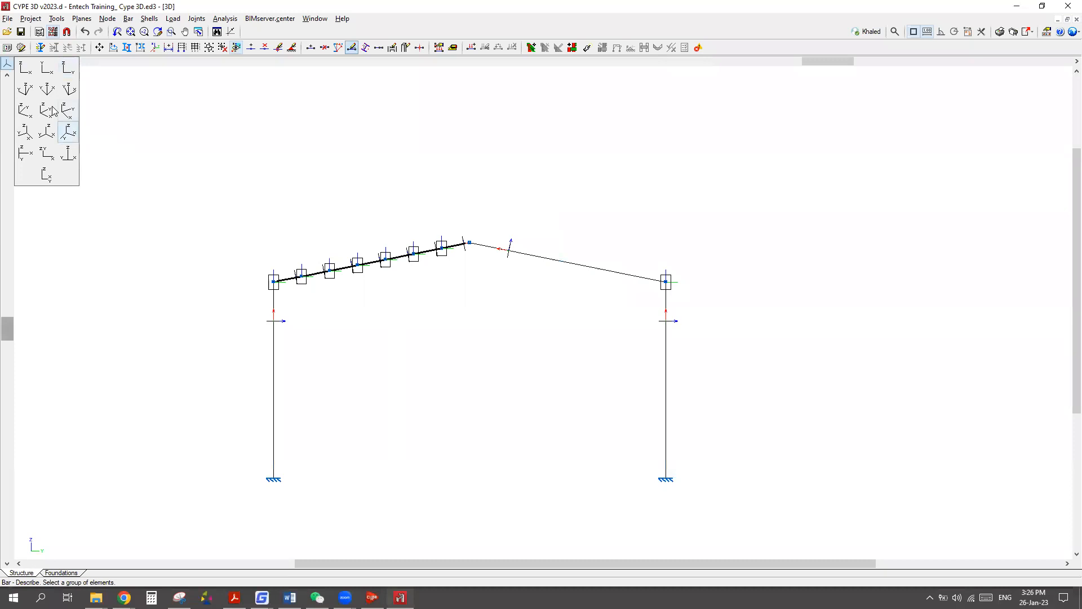
Select the longitudinal eaves beams at both column heads and describe them as UB 178 x 102 x 19 steel sections.
{"action": "scroll", "coordinate": [291, 265], "scroll_direction": "up", "scroll_amount": 1}
{"action": "scroll", "coordinate": [270, 276], "scroll_direction": "up", "scroll_amount": 1}
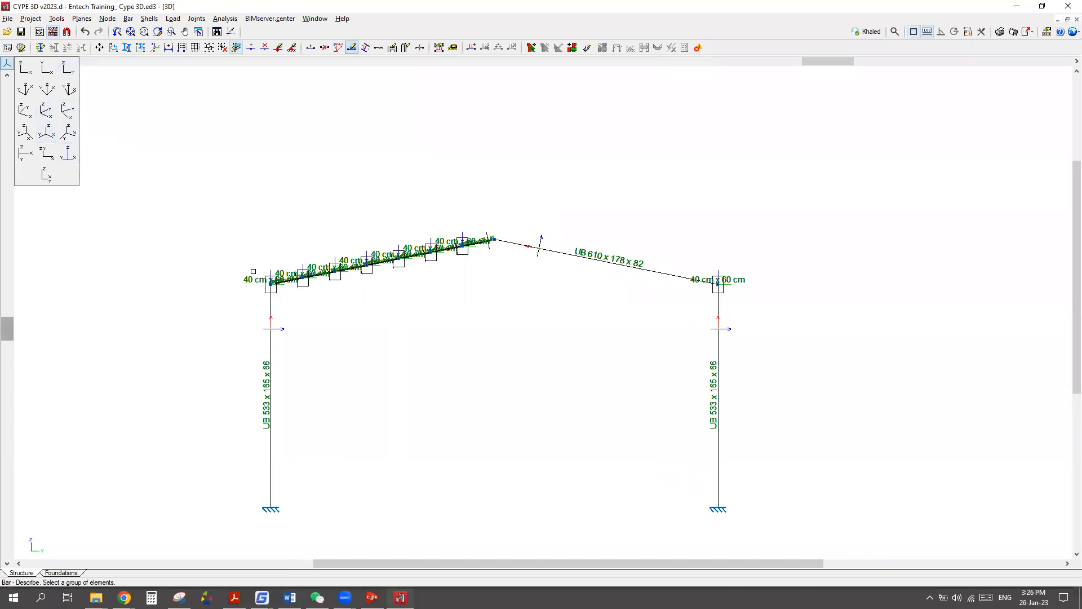
{"action": "left_click", "coordinate": [271, 282]}
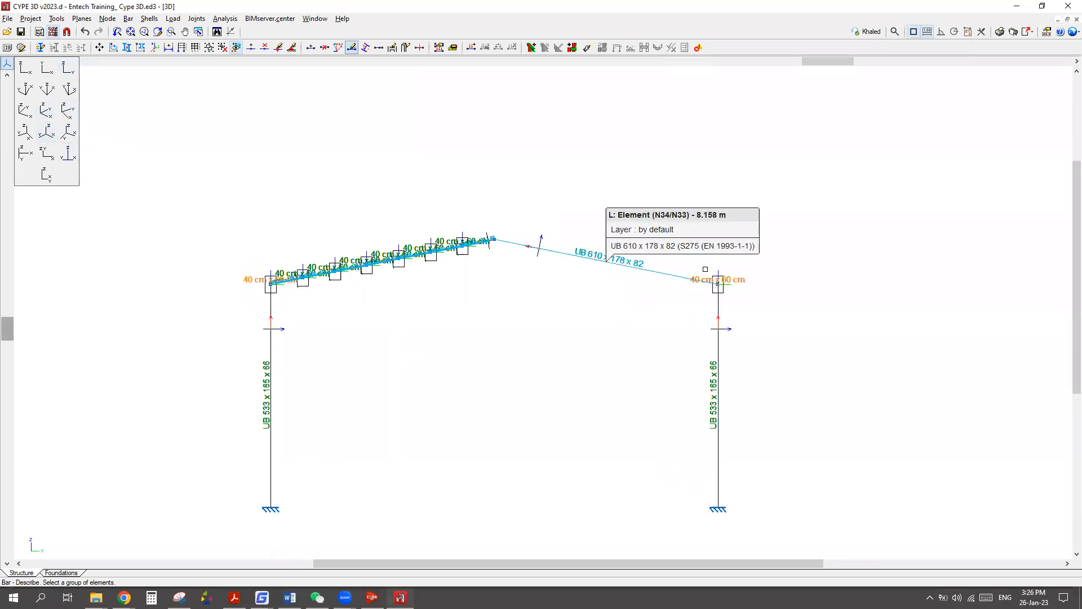
{"action": "left_click_drag", "start_coordinate": [713, 266], "coordinate": [736, 305]}
{"action": "right_click", "coordinate": [802, 260]}
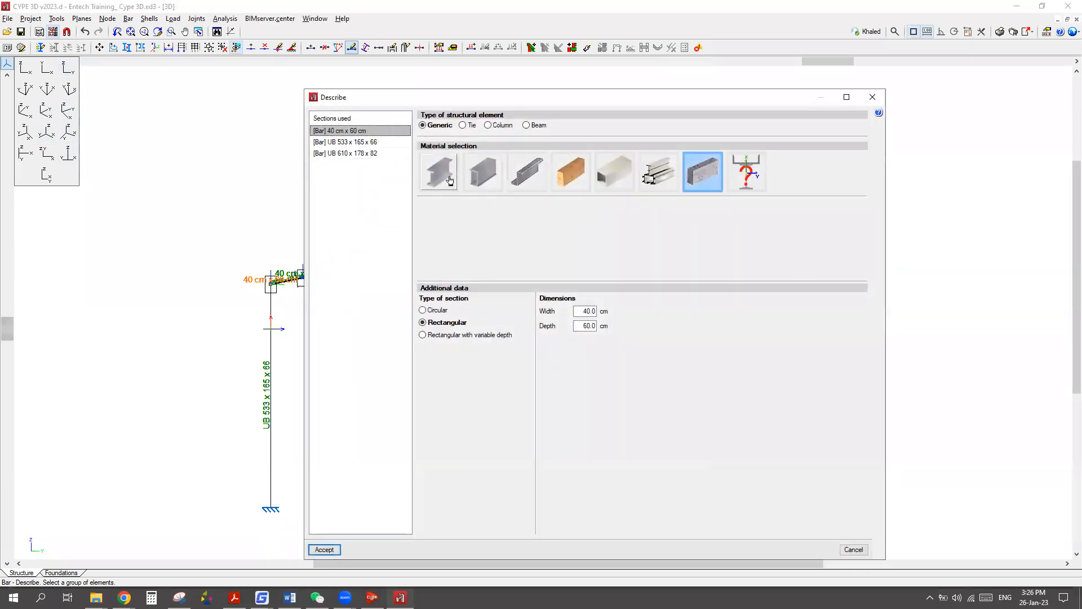
{"action": "left_click", "coordinate": [450, 179]}
{"action": "left_click", "coordinate": [509, 254]}
{"action": "left_click", "coordinate": [670, 291]}
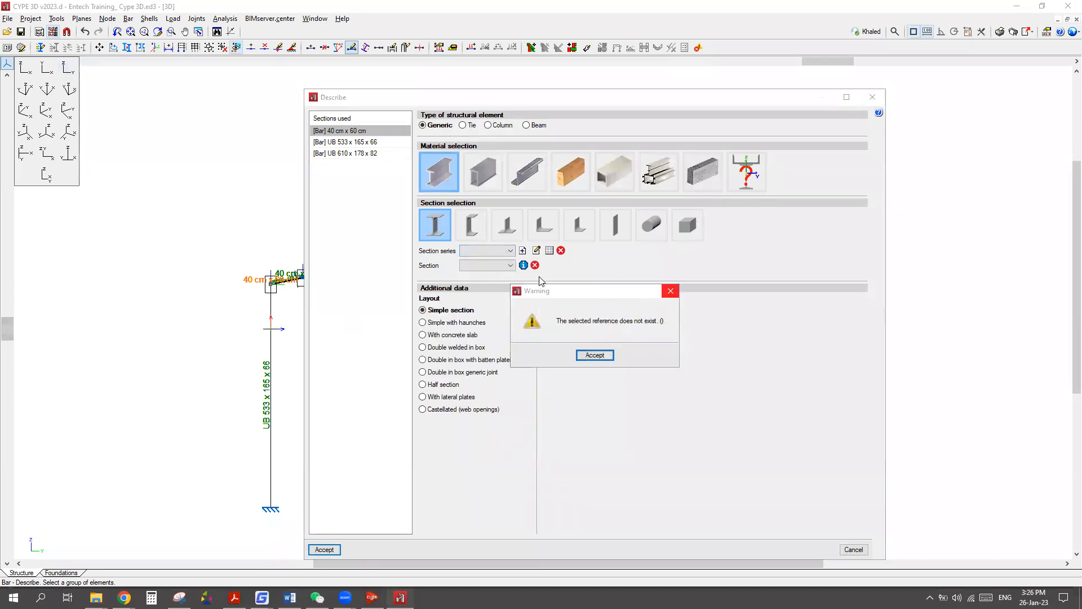
{"action": "key", "text": "Return"}
{"action": "left_click", "coordinate": [509, 265]}
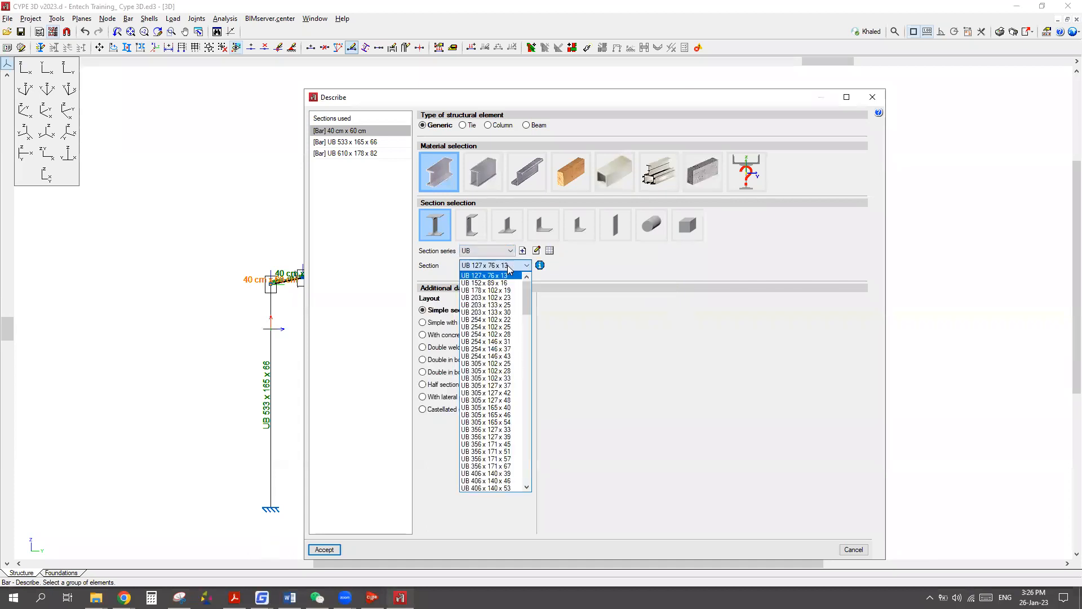
{"action": "left_click", "coordinate": [485, 290]}
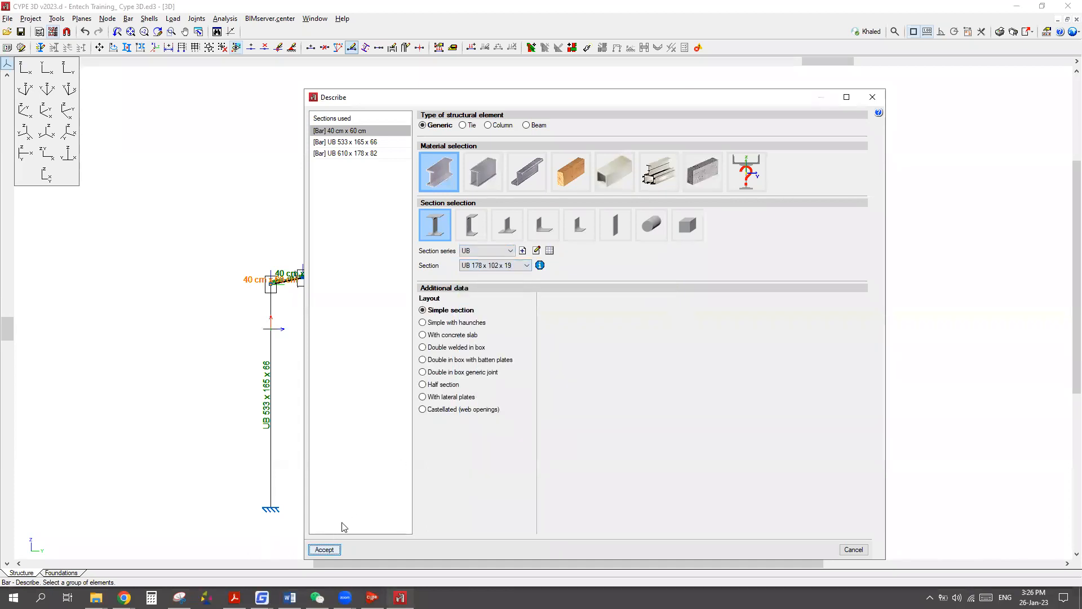
{"action": "left_click", "coordinate": [325, 549]}
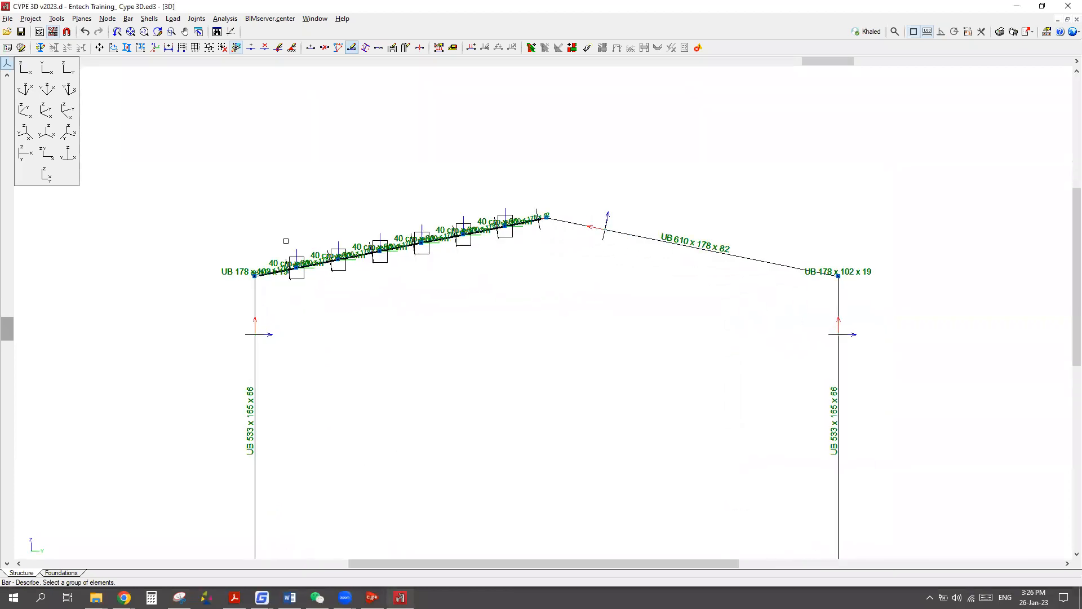
Select all intermediate roof purlins and change their type from concrete to a cold-formed steel lipped C-section.
{"action": "left_click", "coordinate": [330, 261]}
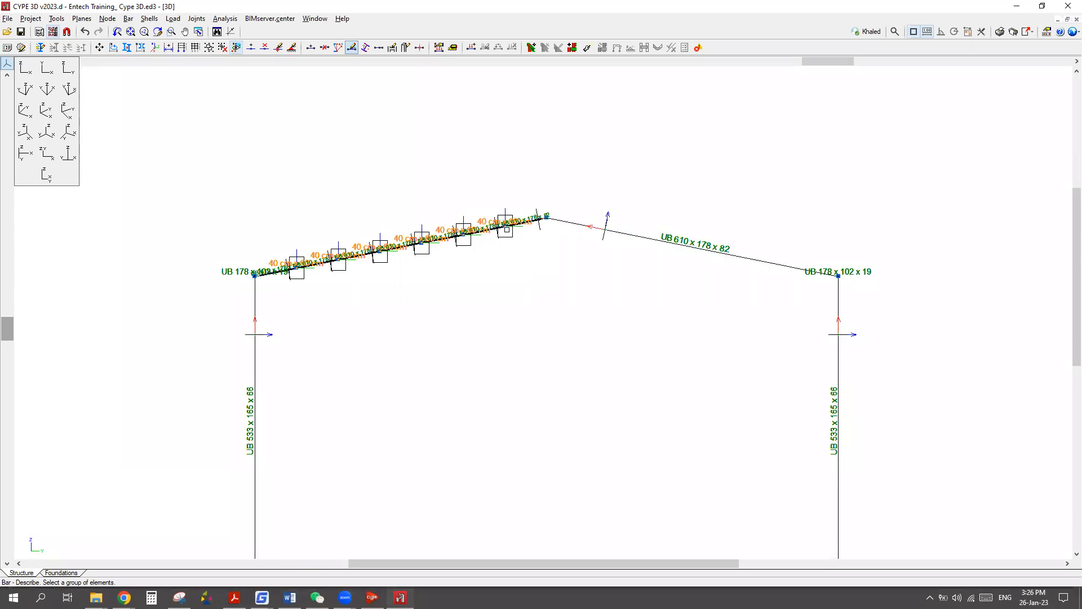
{"action": "left_click", "coordinate": [46, 117]}
{"action": "scroll", "coordinate": [187, 394], "scroll_direction": "up", "scroll_amount": 2}
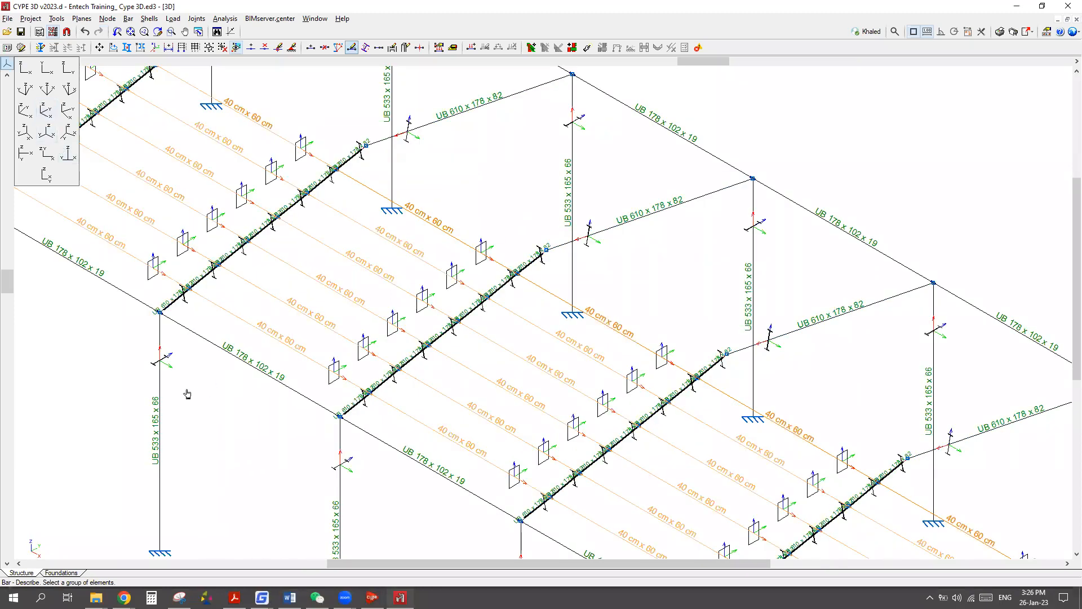
{"action": "scroll", "coordinate": [188, 393], "scroll_direction": "down", "scroll_amount": 5}
{"action": "left_click", "coordinate": [489, 176]}
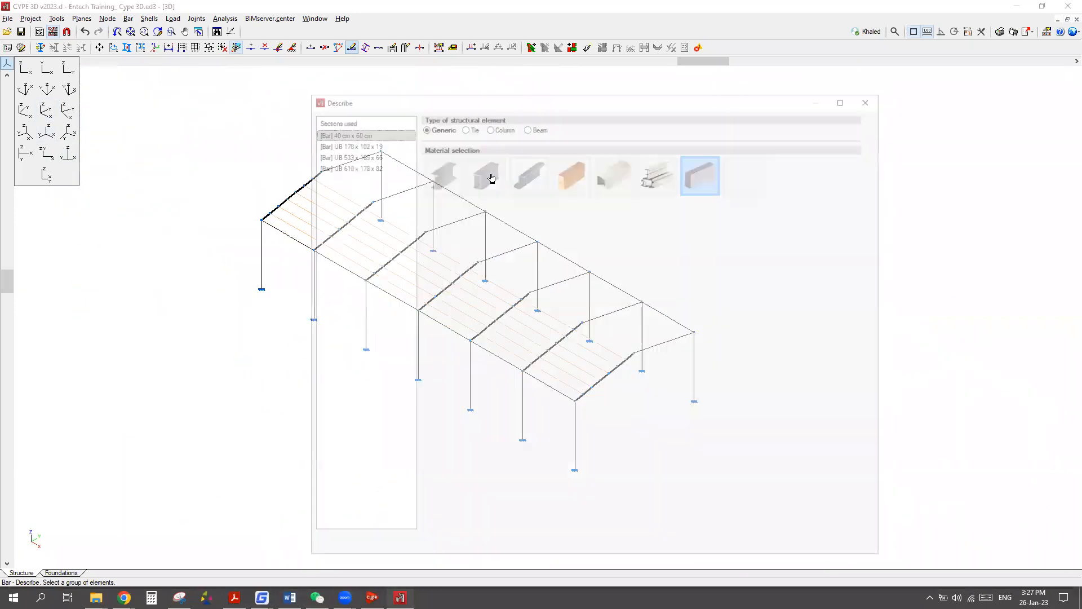
{"action": "left_click", "coordinate": [527, 172]}
{"action": "left_click", "coordinate": [511, 233]}
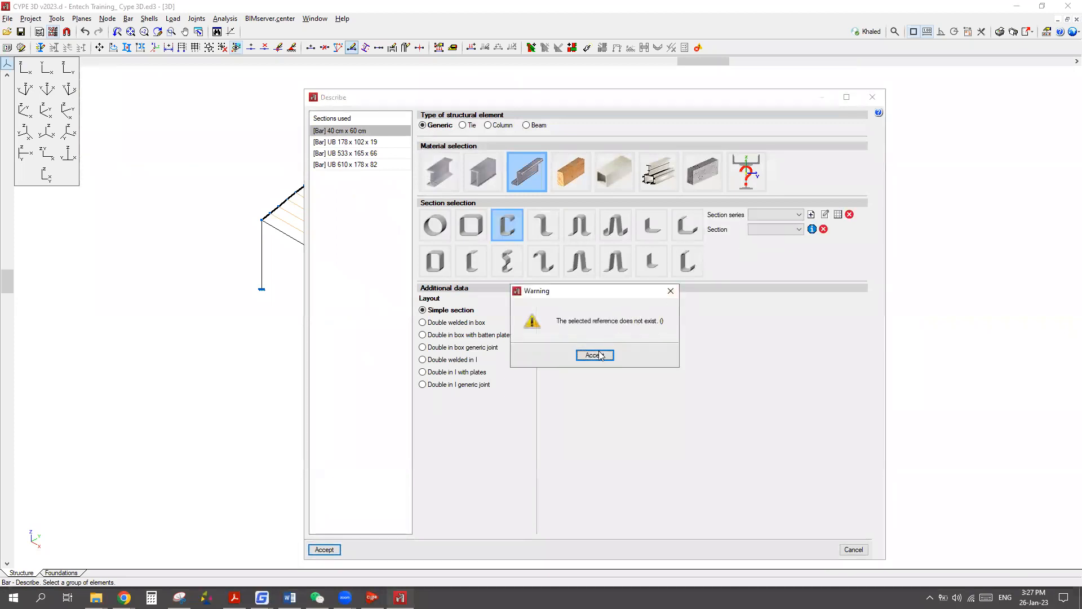
Import the C series from Instituto argentino de Siderurgia and assign the C 80x50x20x2 section to the purlins.
{"action": "left_click", "coordinate": [595, 355]}
{"action": "left_click", "coordinate": [838, 215]}
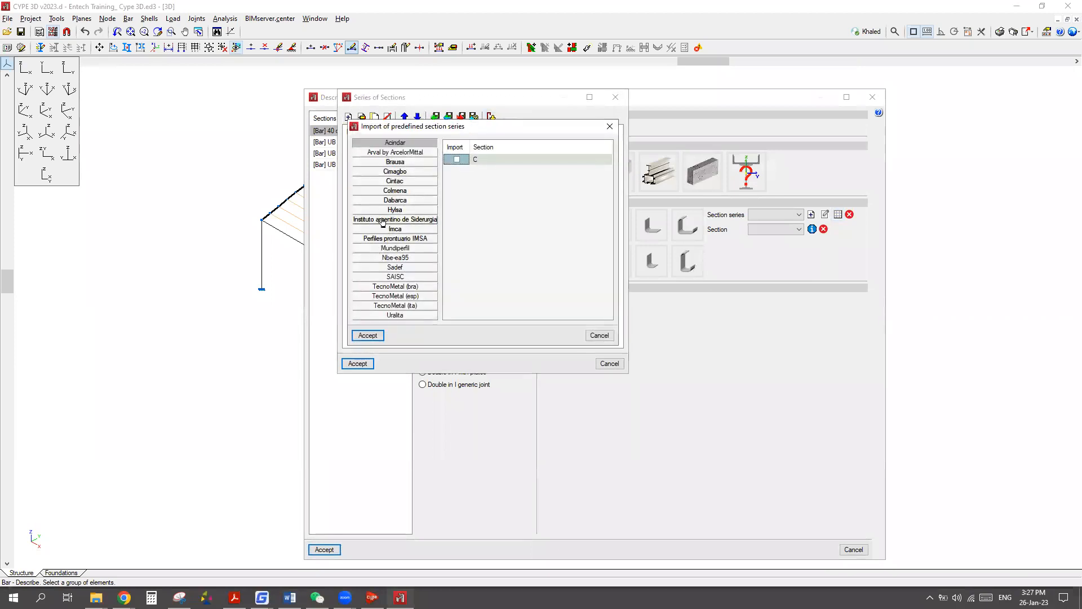
{"action": "left_click", "coordinate": [385, 220]}
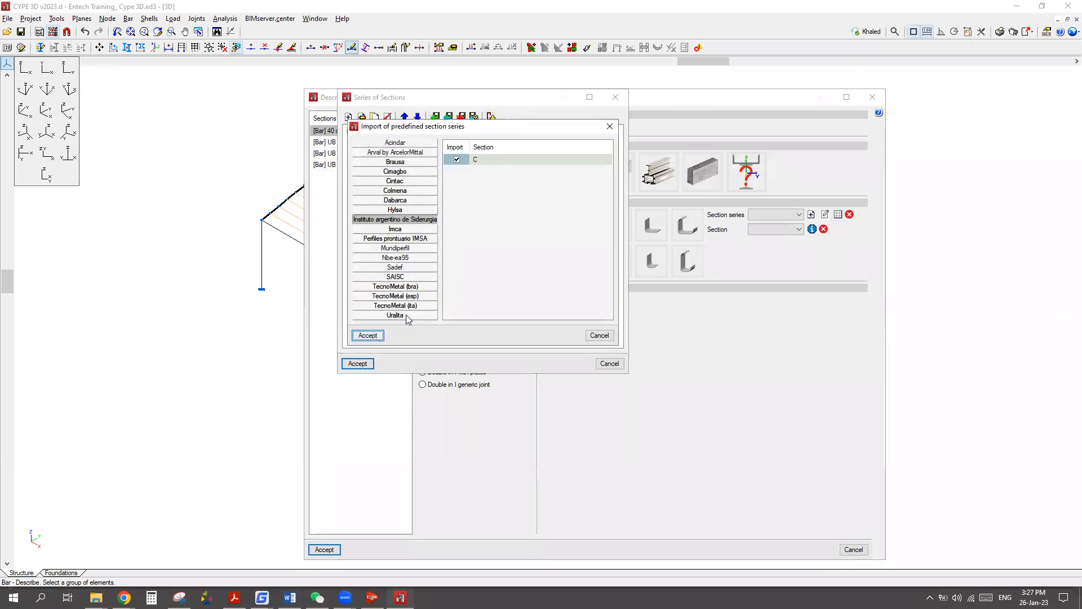
{"action": "left_click", "coordinate": [368, 335]}
{"action": "left_click", "coordinate": [357, 363]}
{"action": "left_click", "coordinate": [781, 229]}
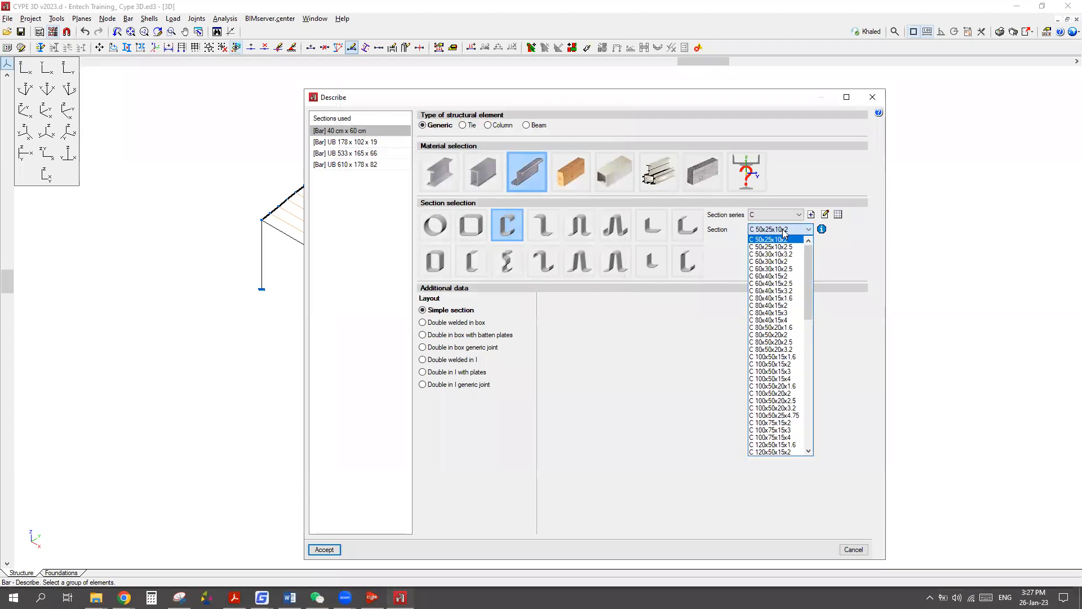
{"action": "left_click", "coordinate": [775, 335]}
{"action": "left_click", "coordinate": [330, 549]}
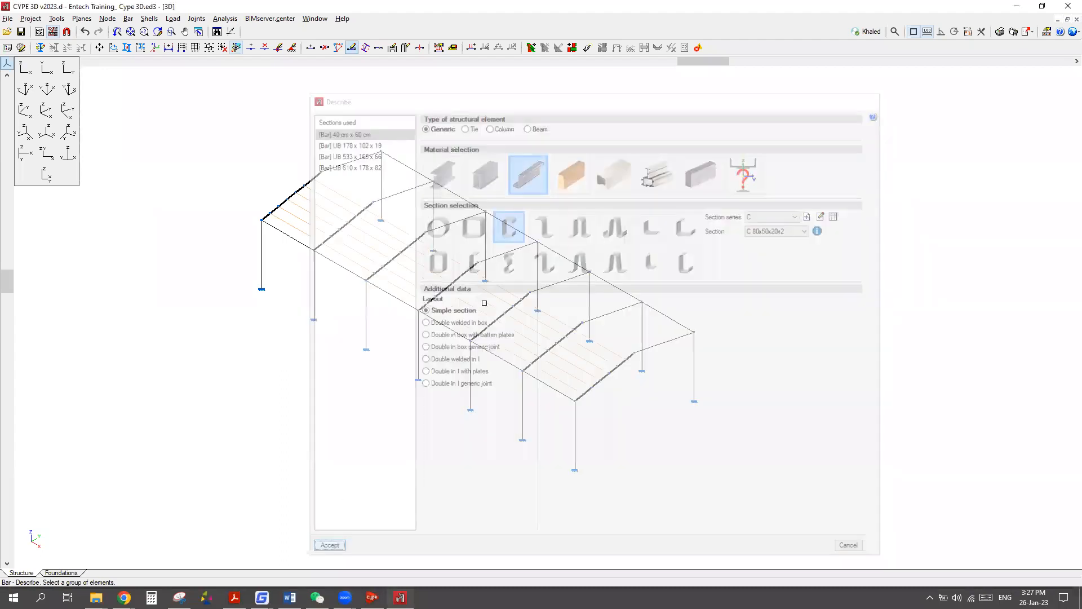
Describe the disposition of all rafters so the bar axis passes through the centre of their top flange.
{"action": "scroll", "coordinate": [678, 267], "scroll_direction": "up", "scroll_amount": 1}
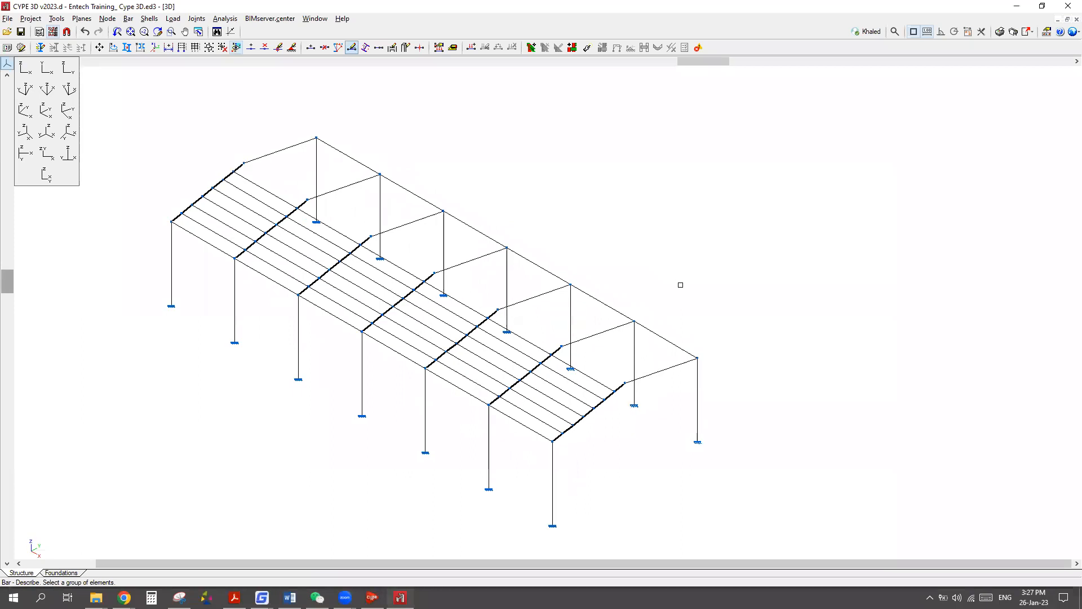
{"action": "left_click", "coordinate": [67, 68]}
{"action": "left_click", "coordinate": [304, 198]}
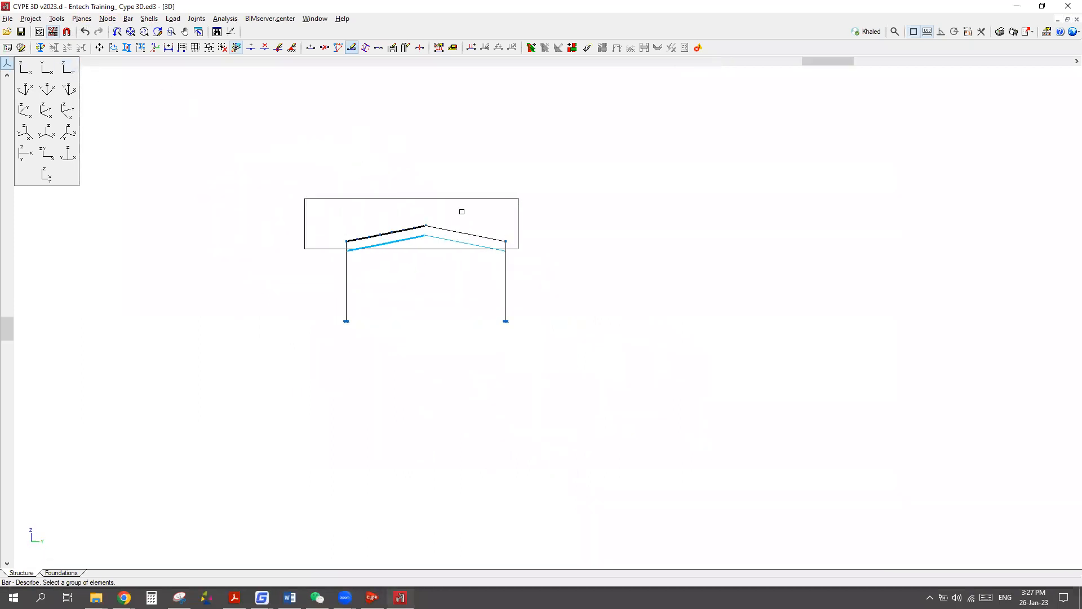
{"action": "left_click", "coordinate": [128, 19]}
{"action": "left_click", "coordinate": [169, 113]}
{"action": "left_click", "coordinate": [297, 168]}
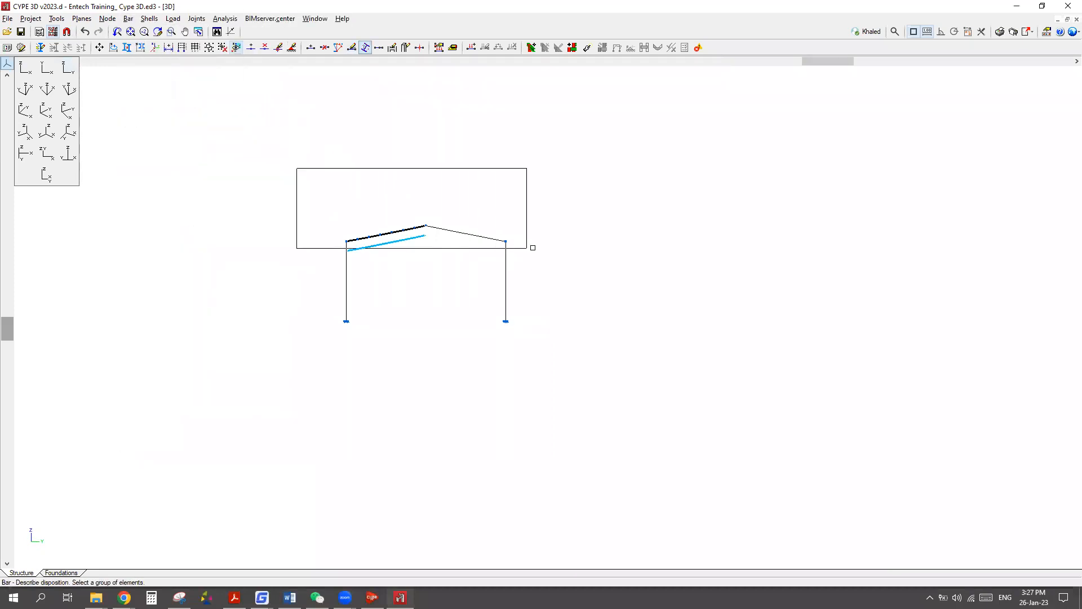
{"action": "scroll", "coordinate": [535, 277], "scroll_direction": "up", "scroll_amount": 1}
{"action": "left_click", "coordinate": [573, 247]}
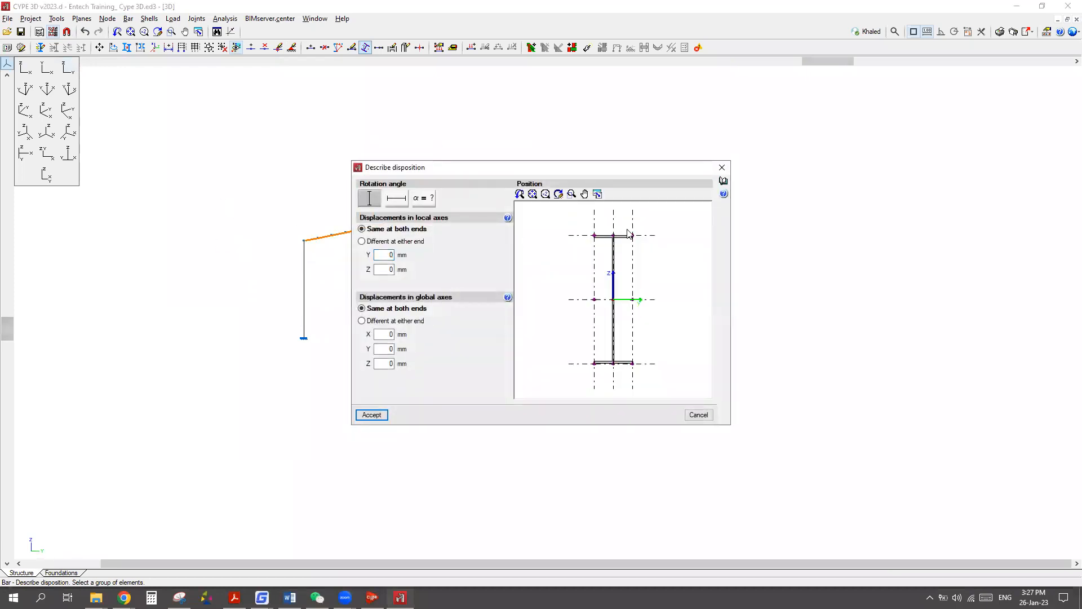
{"action": "left_click", "coordinate": [613, 236]}
{"action": "key", "text": "Return"}
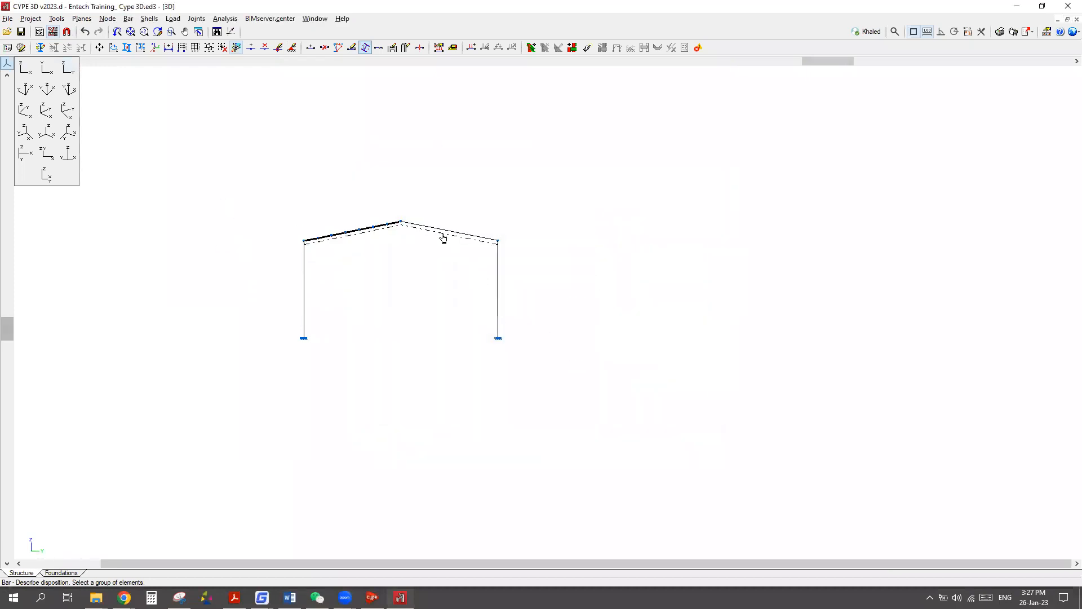
Select all six rows of C 80x50x20x2 purlins along the roof slope in the YZ view for describing their disposition.
{"action": "left_click", "coordinate": [48, 116]}
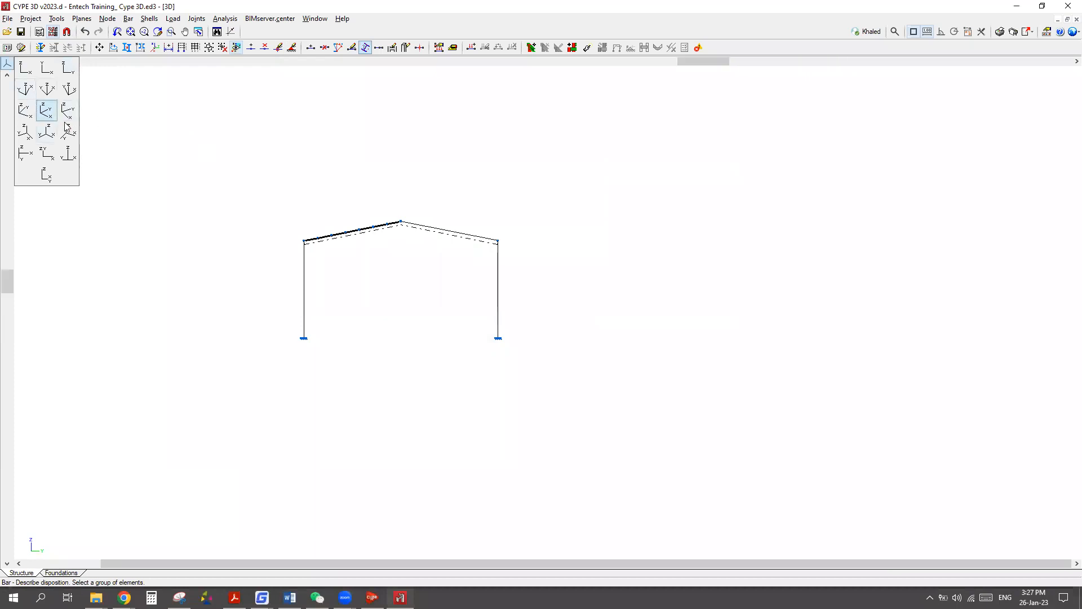
{"action": "left_click", "coordinate": [68, 69]}
{"action": "scroll", "coordinate": [395, 202], "scroll_direction": "up", "scroll_amount": 2}
{"action": "scroll", "coordinate": [403, 246], "scroll_direction": "up", "scroll_amount": 5}
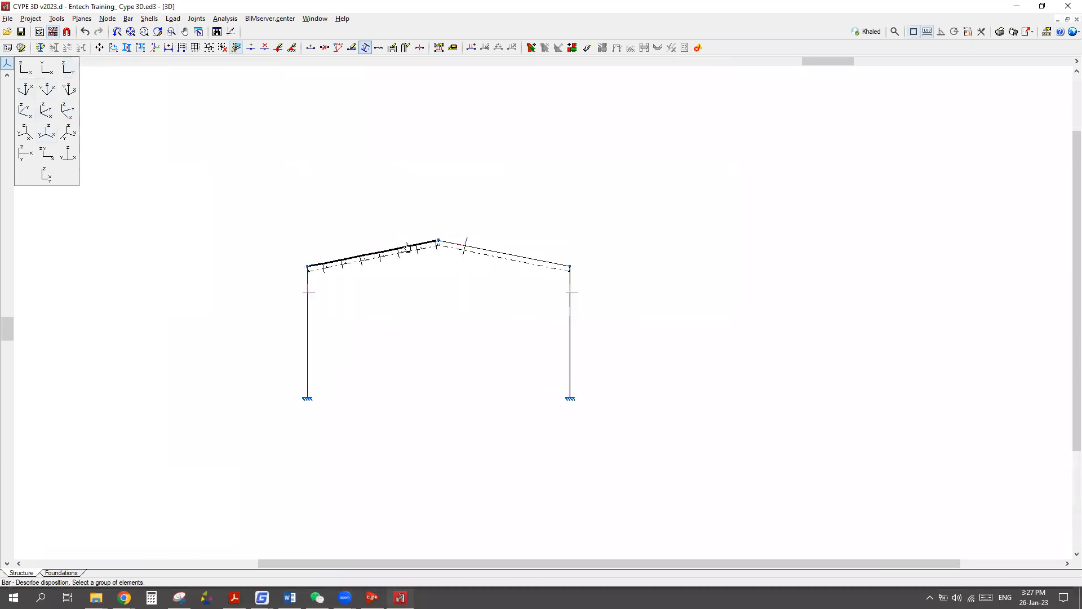
{"action": "scroll", "coordinate": [196, 279], "scroll_direction": "up", "scroll_amount": 1}
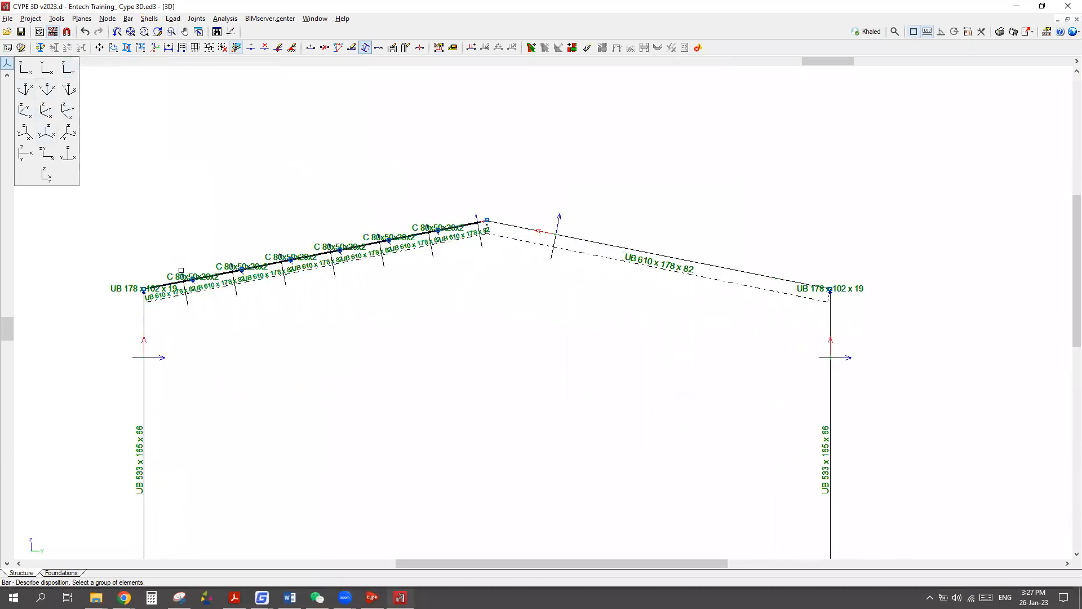
{"action": "left_click", "coordinate": [193, 290]}
{"action": "left_click", "coordinate": [236, 282]}
{"action": "left_click_drag", "start_coordinate": [280, 231], "coordinate": [307, 282]}
{"action": "left_click_drag", "start_coordinate": [329, 238], "coordinate": [355, 277]}
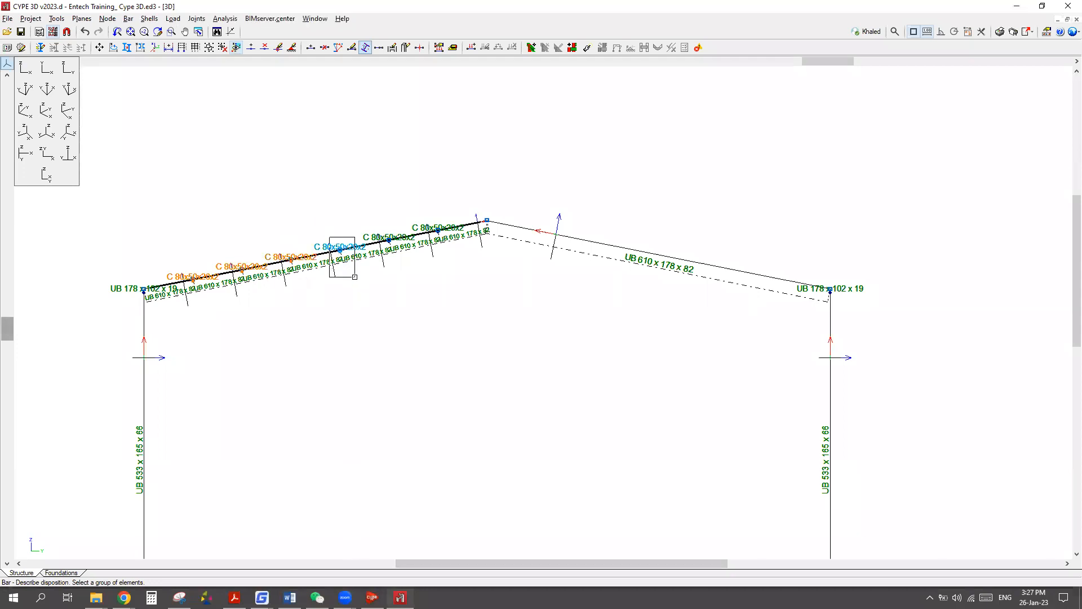
{"action": "left_click_drag", "start_coordinate": [369, 225], "coordinate": [409, 260]}
{"action": "left_click_drag", "start_coordinate": [416, 215], "coordinate": [448, 255]}
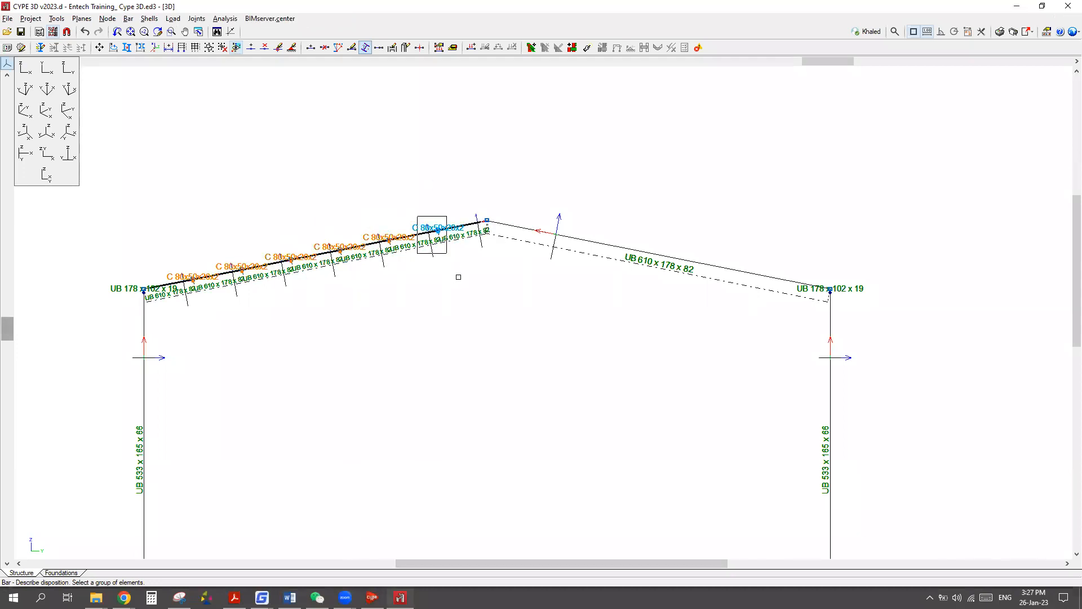
Describe the selected purlins' disposition with the bar axis at the centre of the bottom flange and a rotation angle of 11 degrees.
{"action": "right_click", "coordinate": [427, 172]}
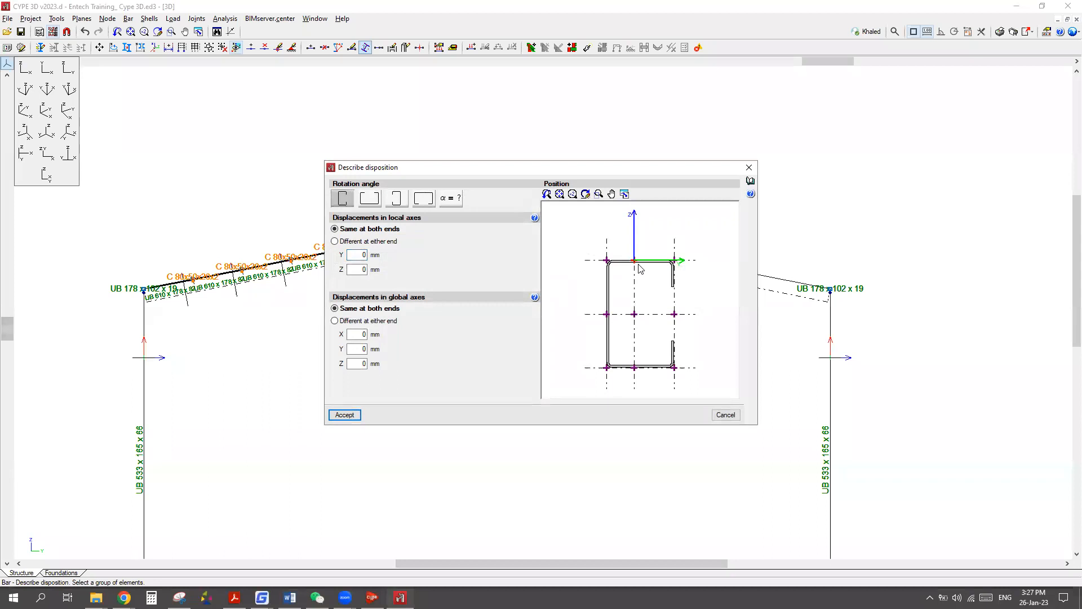
{"action": "left_click", "coordinate": [635, 368]}
{"action": "left_click", "coordinate": [453, 206]}
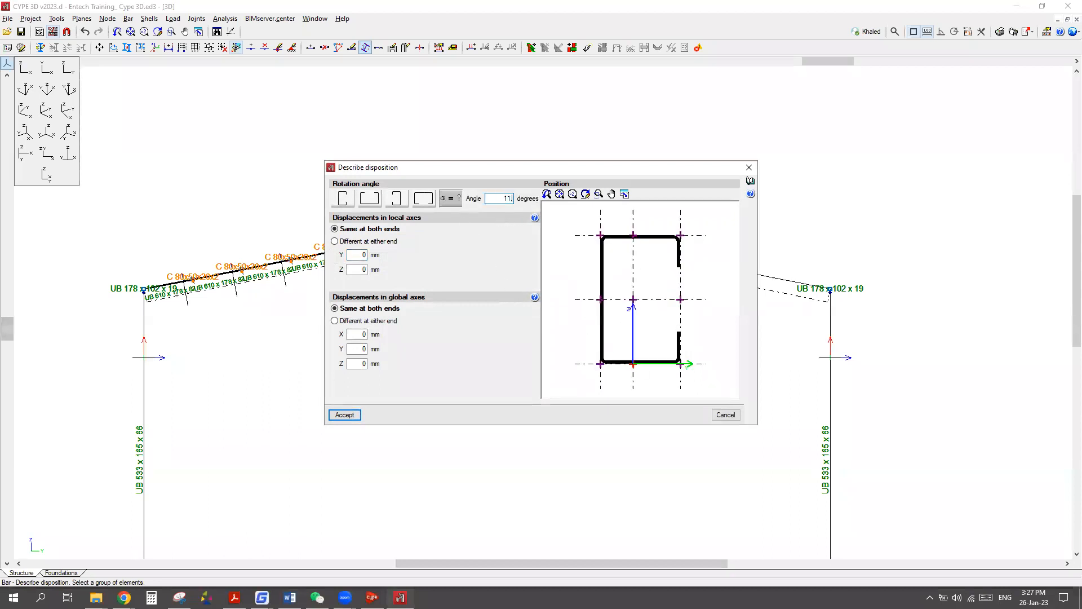
{"action": "left_click", "coordinate": [345, 415]}
{"action": "scroll", "coordinate": [411, 176], "scroll_direction": "down", "scroll_amount": 3}
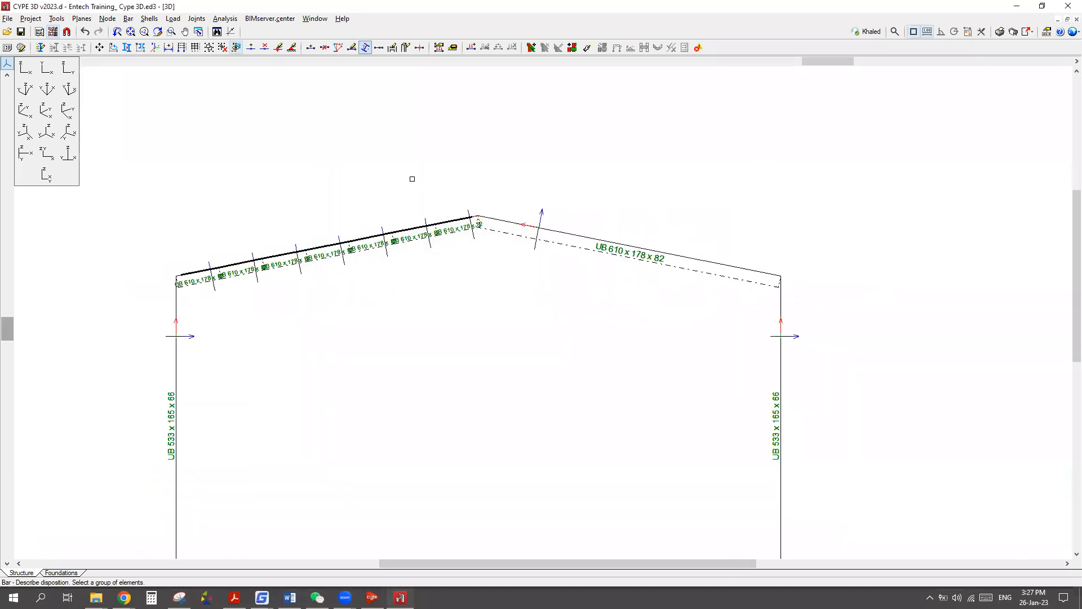
Generate the 3D view of the complete structure and examine how the purlins sit on the rafters.
{"action": "left_click", "coordinate": [46, 111]}
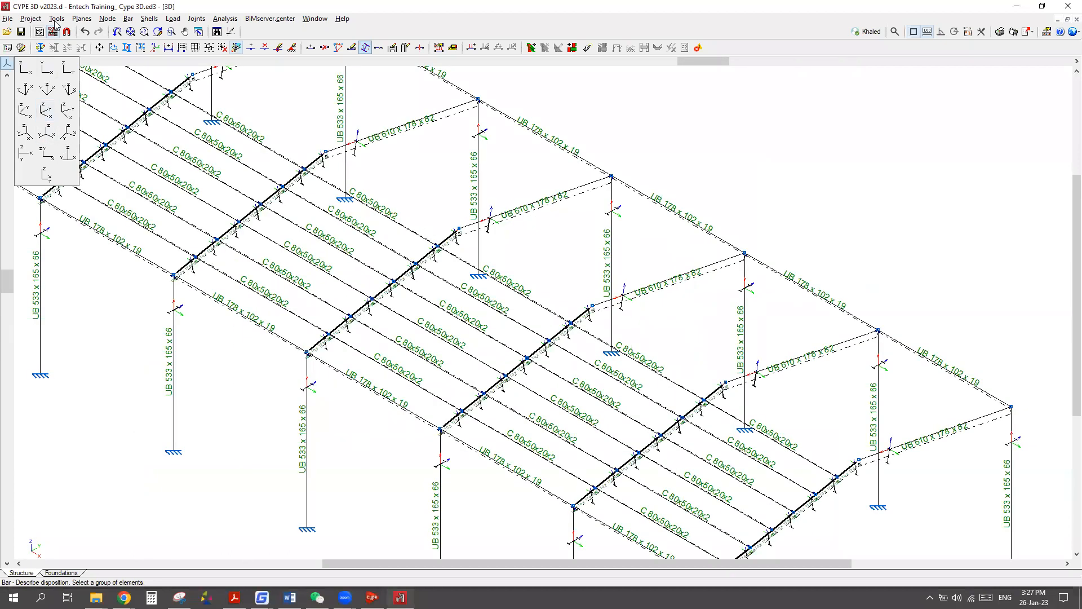
{"action": "left_click", "coordinate": [57, 19]}
{"action": "mouse_move", "coordinate": [84, 268]}
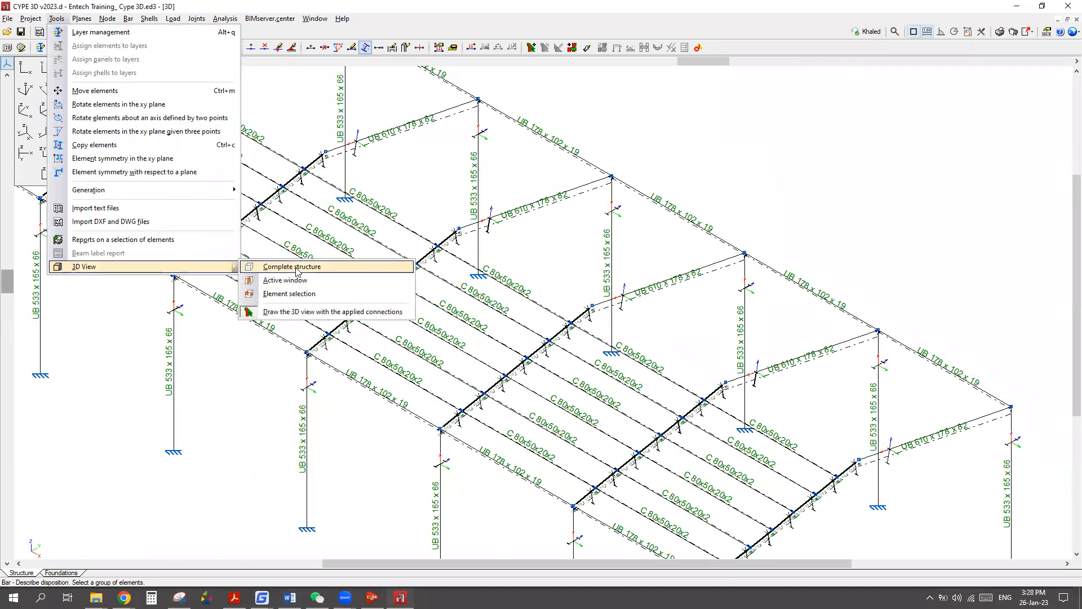
{"action": "left_click", "coordinate": [394, 266]}
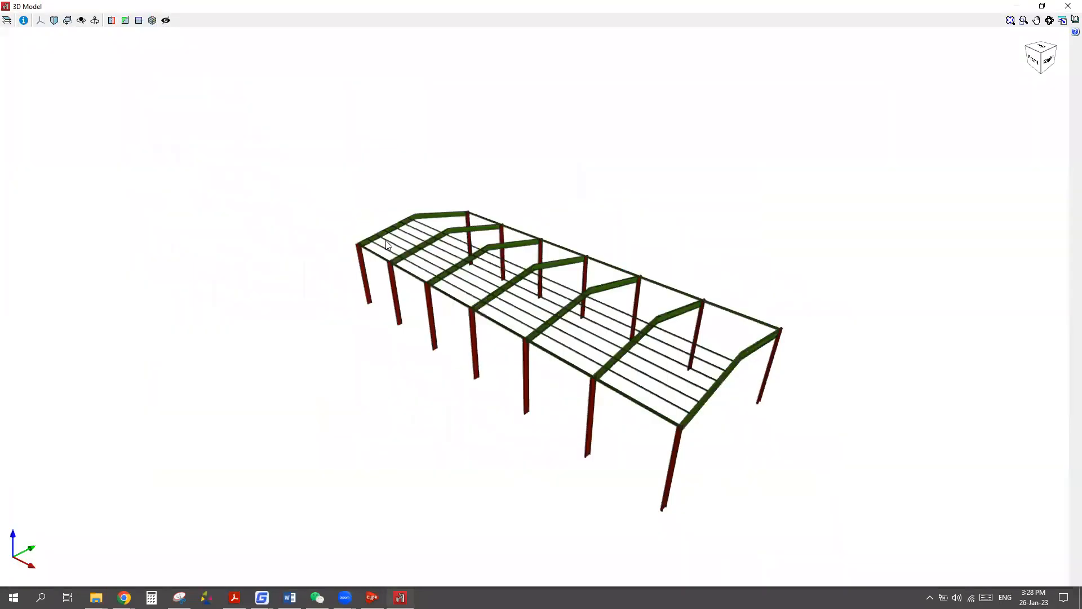
{"action": "scroll", "coordinate": [331, 248], "scroll_direction": "up", "scroll_amount": 6}
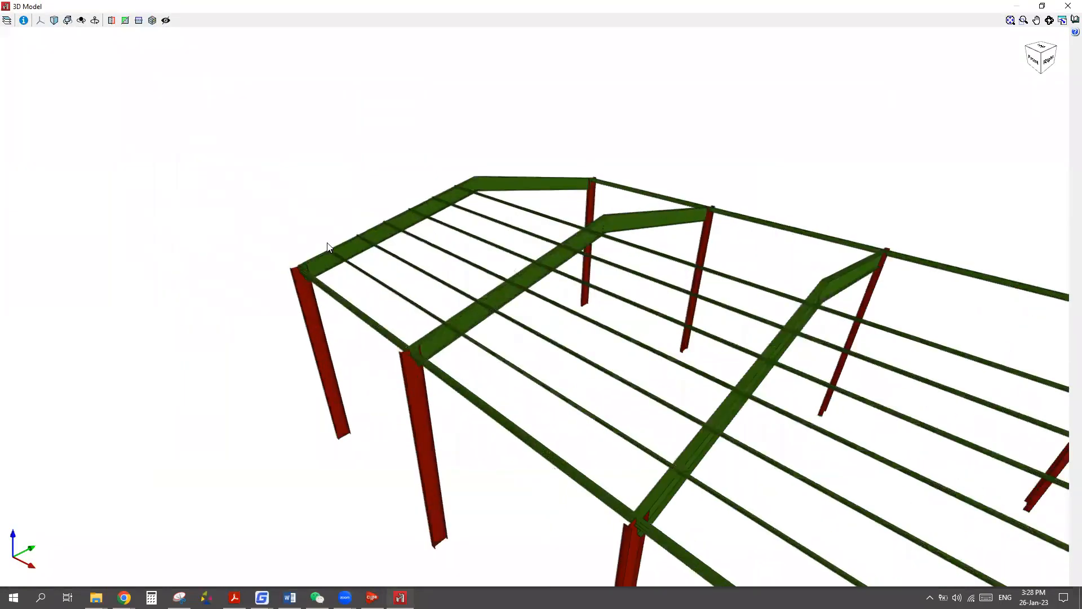
{"action": "mouse_move", "coordinate": [416, 262]}
{"action": "middle_mouse_down"}
{"action": "mouse_move", "coordinate": [585, 222]}
{"action": "mouse_move", "coordinate": [362, 274]}
{"action": "mouse_move", "coordinate": [314, 266]}
{"action": "mouse_move", "coordinate": [416, 269]}
{"action": "middle_mouse_up"}
{"action": "left_click", "coordinate": [1068, 5]}
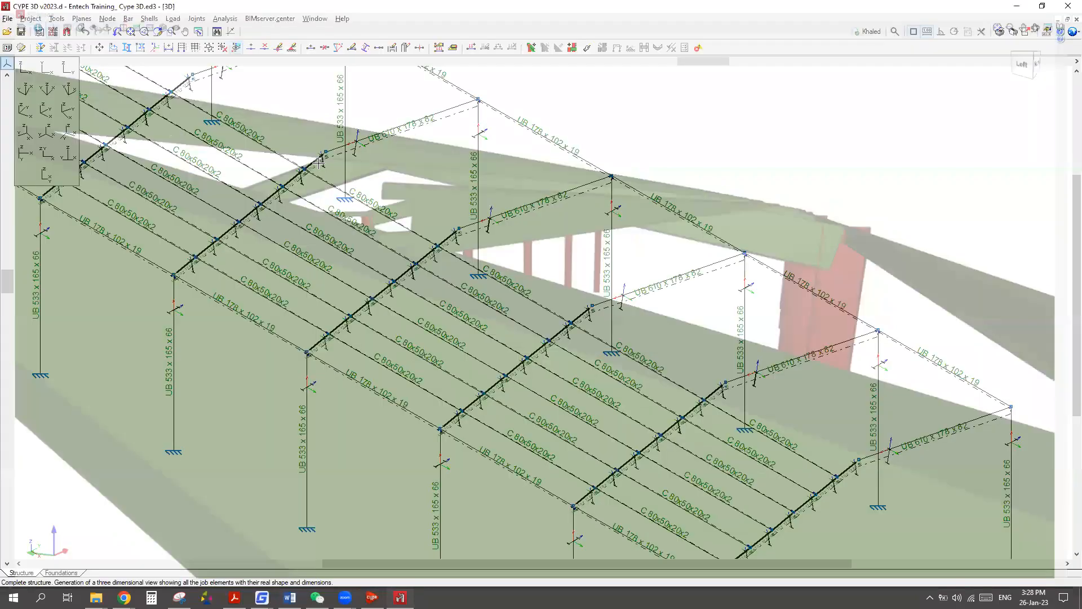
Create a 200 mm thick C25/30 concrete shell from base to eaves between the second and third columns of the near side.
{"action": "scroll", "coordinate": [609, 230], "scroll_direction": "down", "scroll_amount": 5}
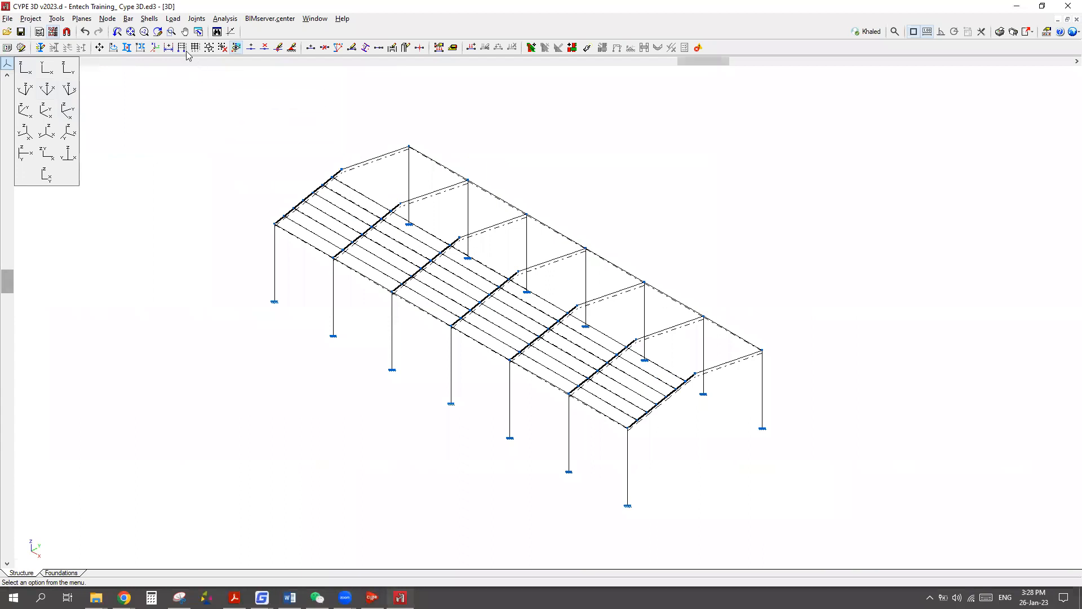
{"action": "left_click", "coordinate": [148, 19]}
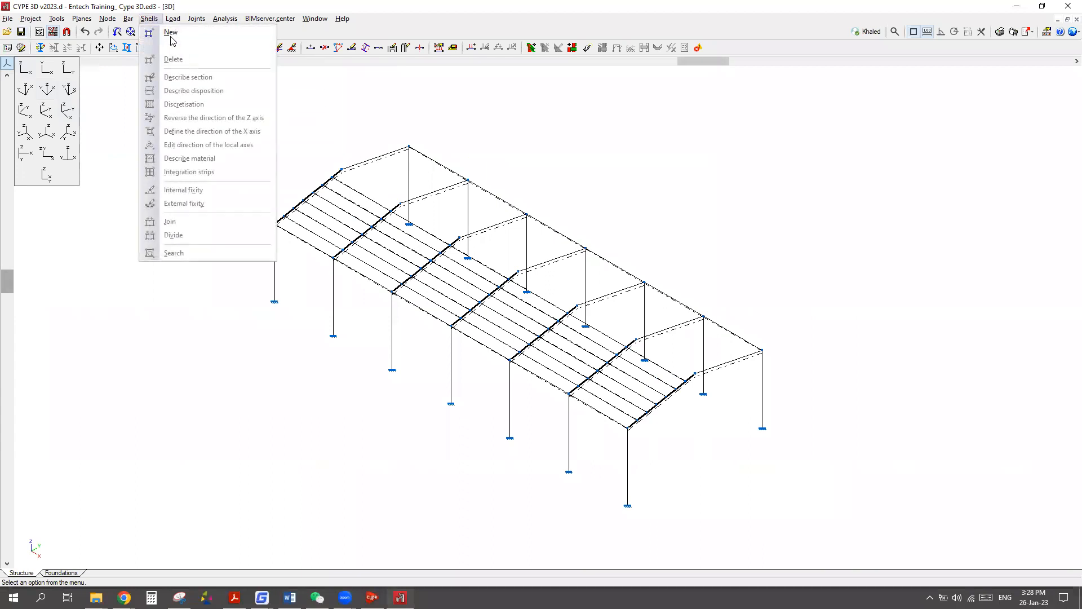
{"action": "left_click", "coordinate": [171, 38]}
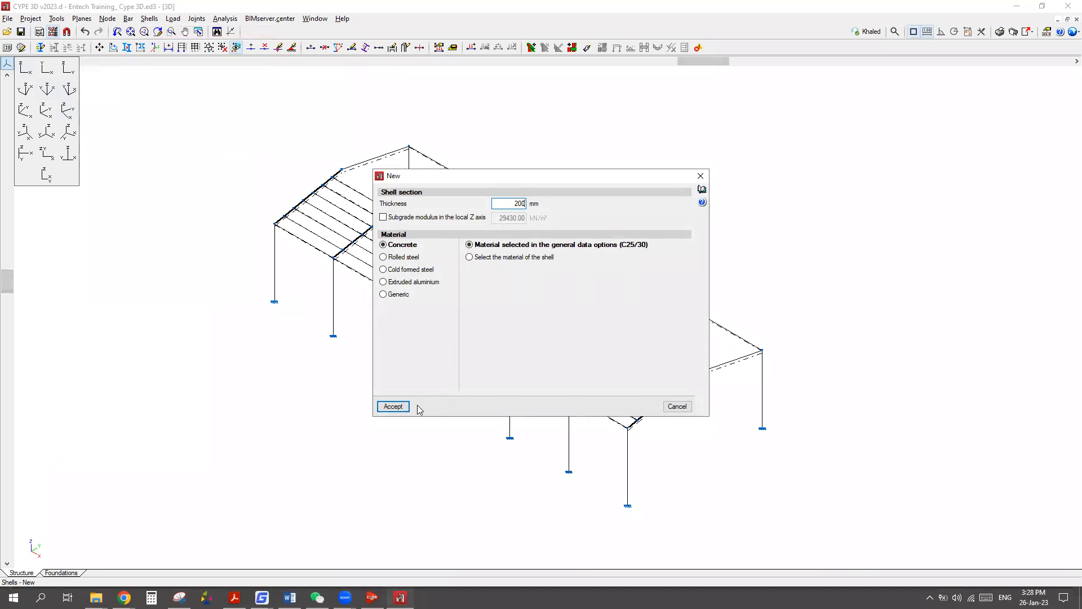
{"action": "left_click", "coordinate": [394, 406]}
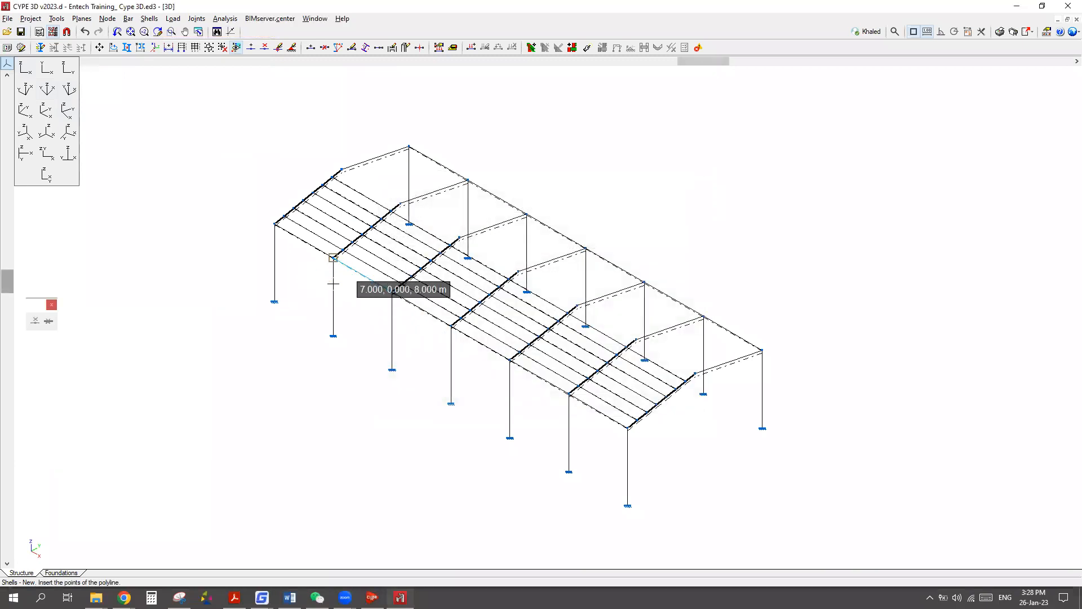
{"action": "left_click", "coordinate": [334, 283]}
{"action": "left_click", "coordinate": [367, 351]}
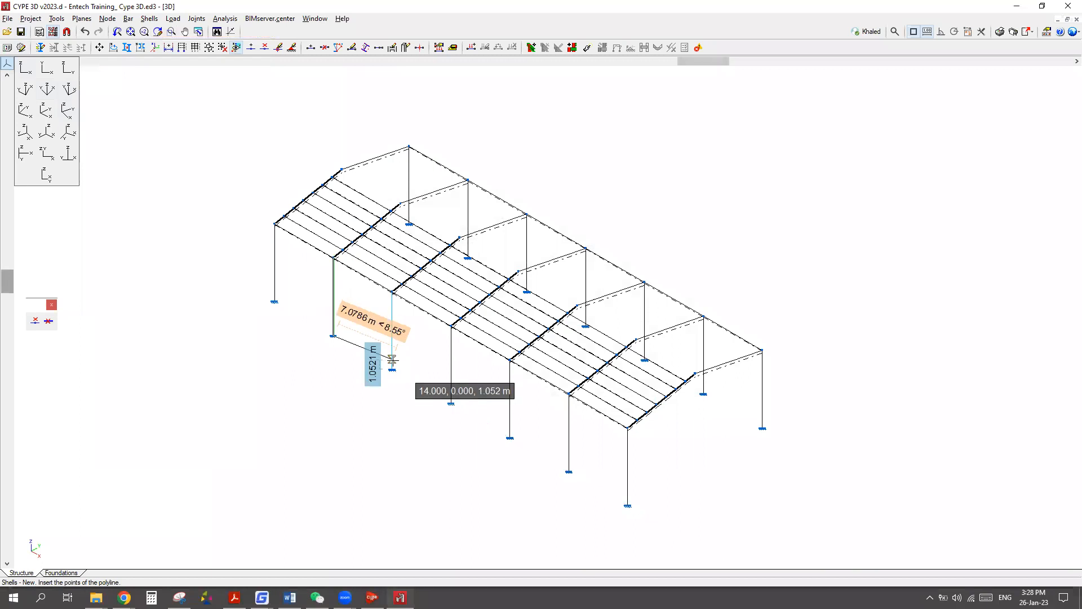
{"action": "left_click", "coordinate": [393, 367]}
{"action": "left_click", "coordinate": [393, 290]}
{"action": "right_click", "coordinate": [285, 374]}
{"action": "scroll", "coordinate": [363, 316], "scroll_direction": "up", "scroll_amount": 5}
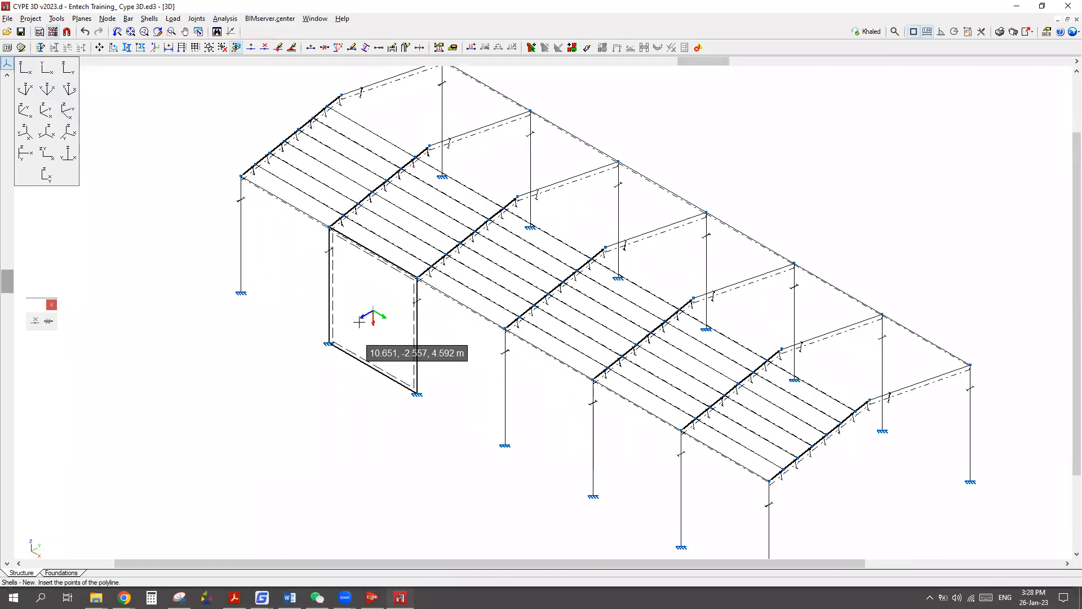
Divide the shell diagonally from its base edge, about 2.16 m from the second column, to that column at about 4.35 m height.
{"action": "scroll", "coordinate": [408, 346], "scroll_direction": "down", "scroll_amount": 2}
{"action": "left_click", "coordinate": [173, 18]}
{"action": "mouse_move", "coordinate": [149, 18]}
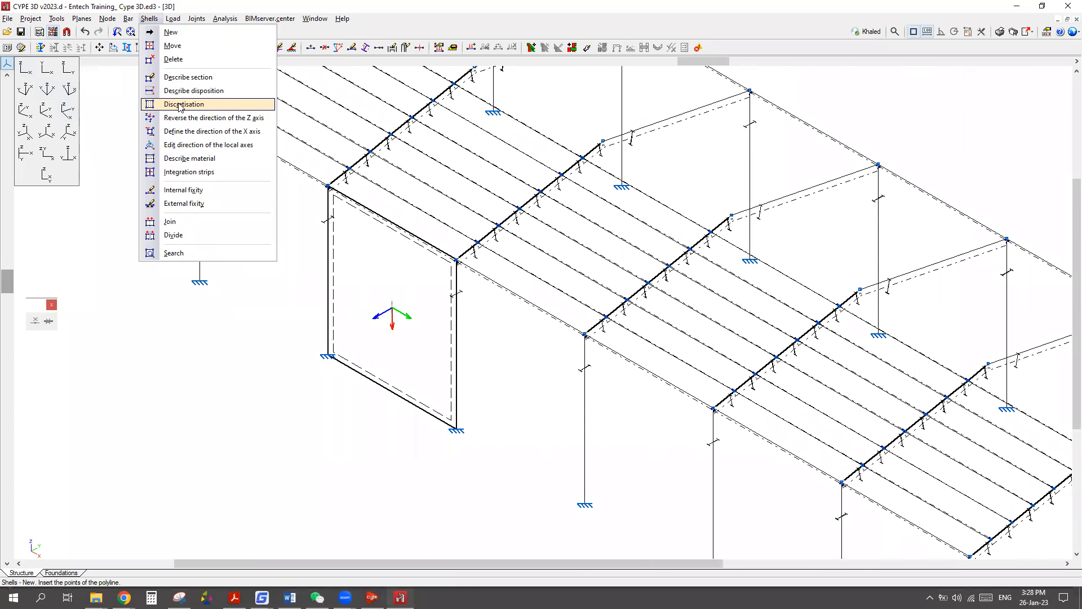
{"action": "left_click", "coordinate": [174, 235]}
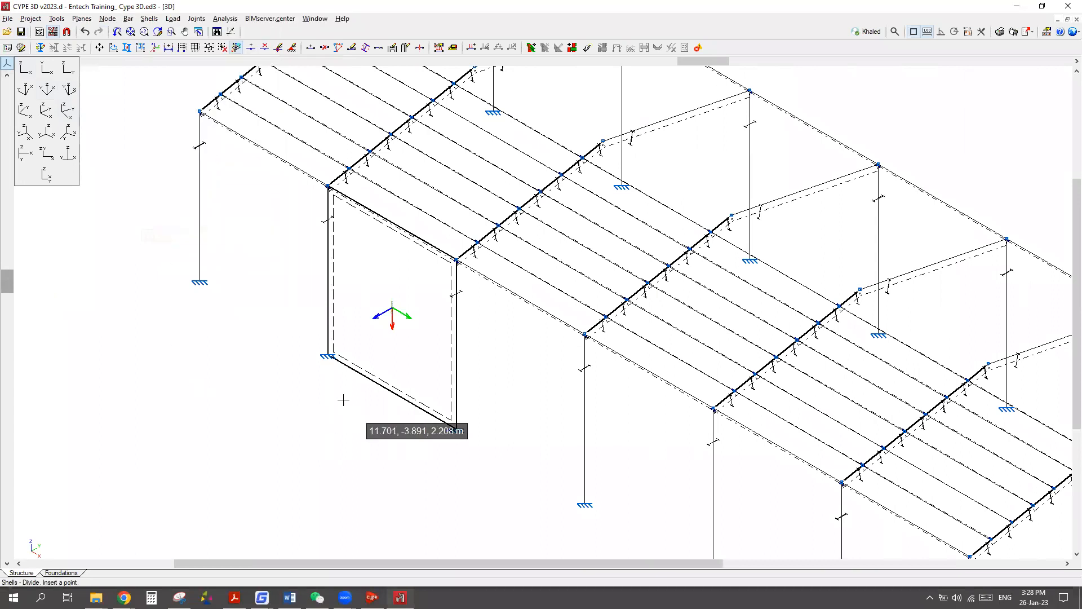
{"action": "scroll", "coordinate": [372, 428], "scroll_direction": "up", "scroll_amount": 3}
{"action": "left_click", "coordinate": [380, 385]}
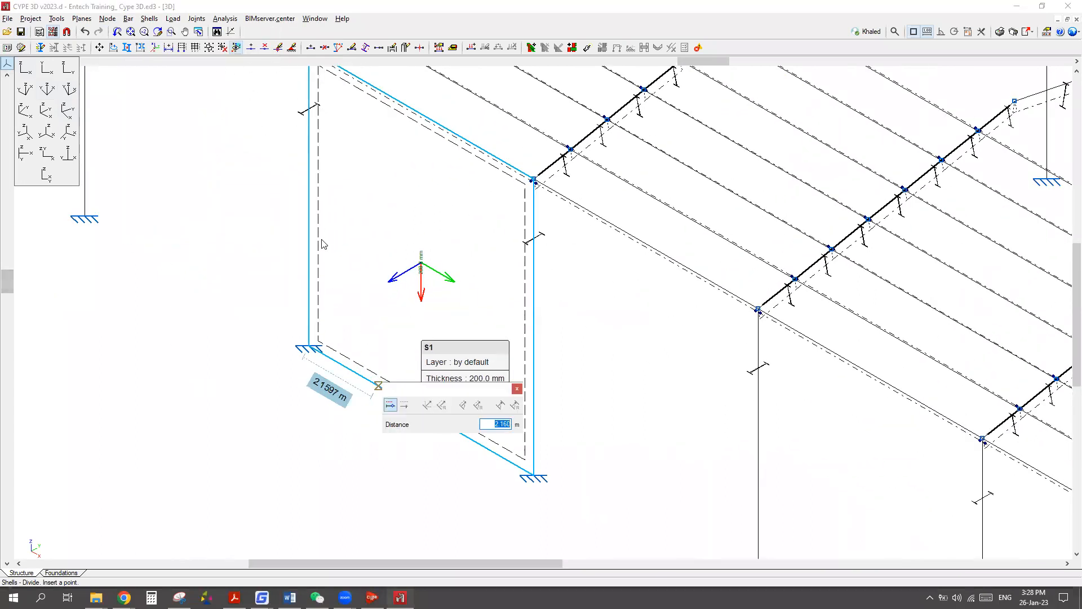
{"action": "key", "text": "Return"}
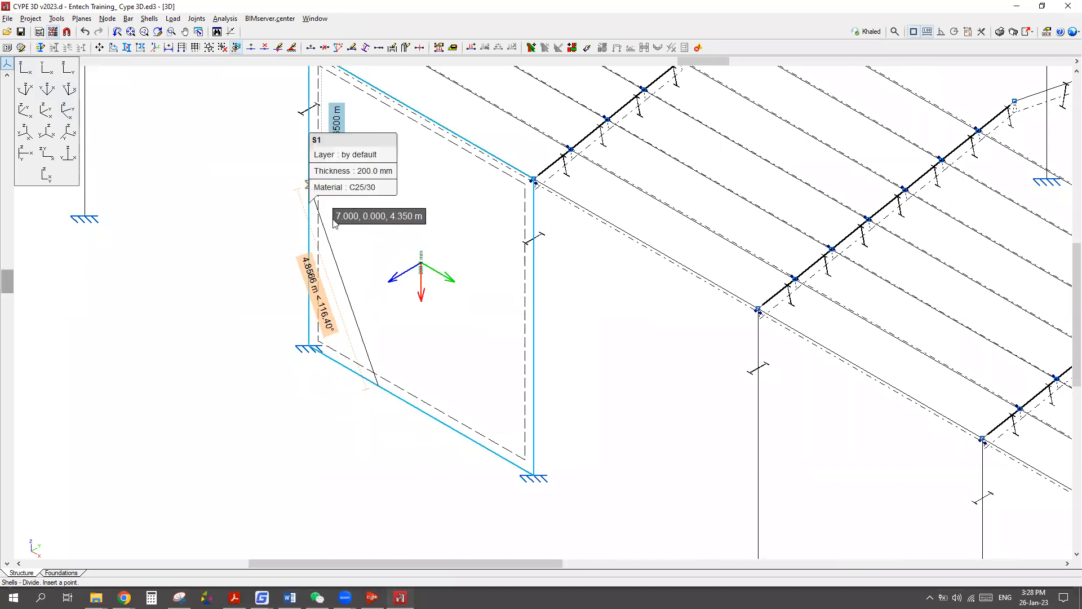
{"action": "left_click", "coordinate": [309, 185]}
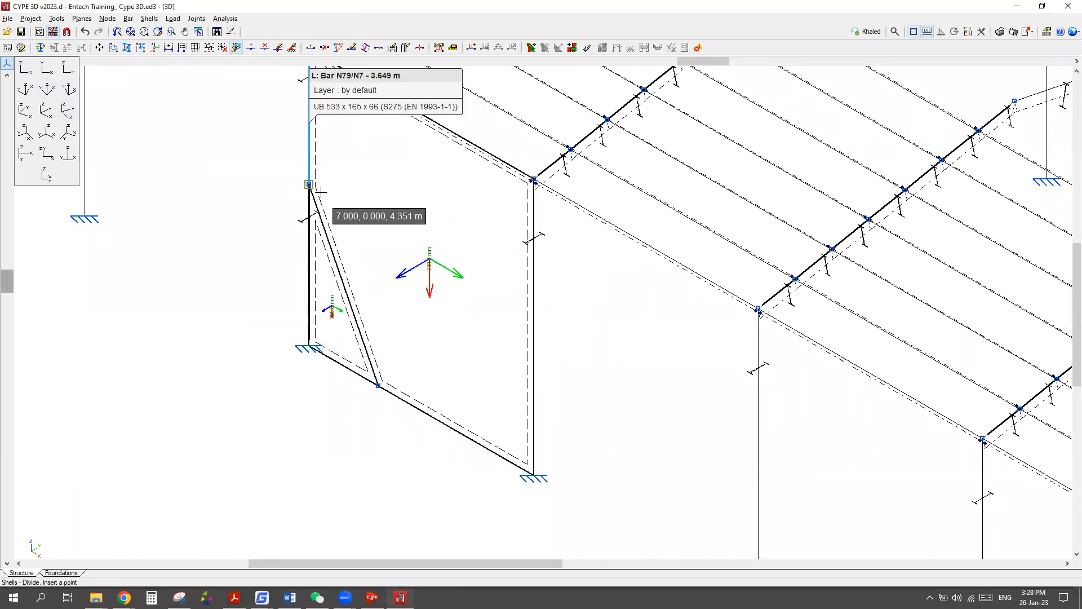
Divide the remaining shell with a line about 7.08 m long from the division point on the second column to the third column.
{"action": "left_click", "coordinate": [534, 275]}
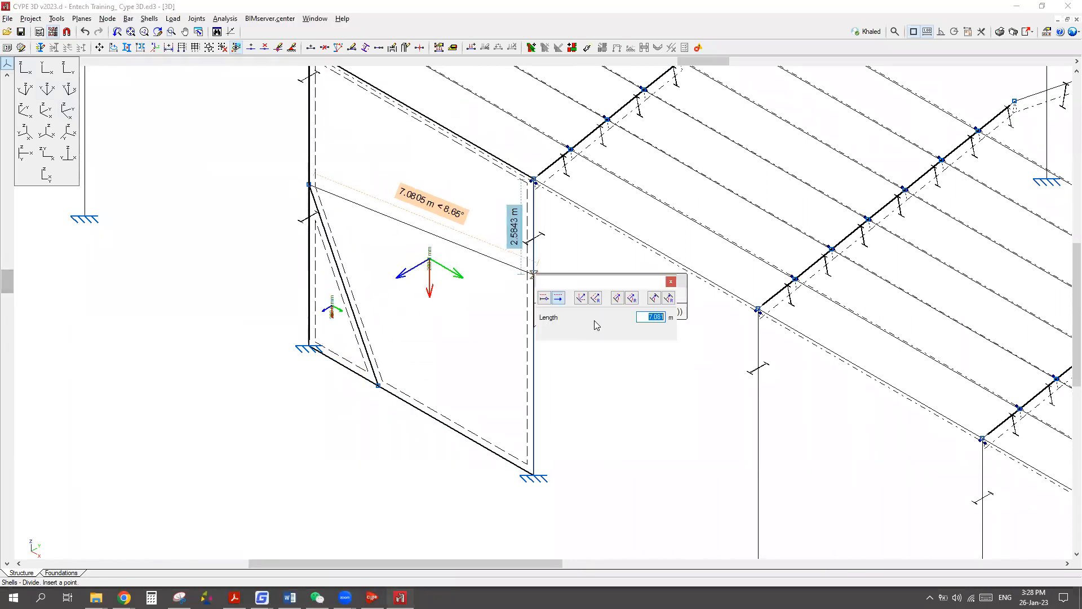
{"action": "key", "text": "Return"}
{"action": "scroll", "coordinate": [428, 283], "scroll_direction": "down", "scroll_amount": 3}
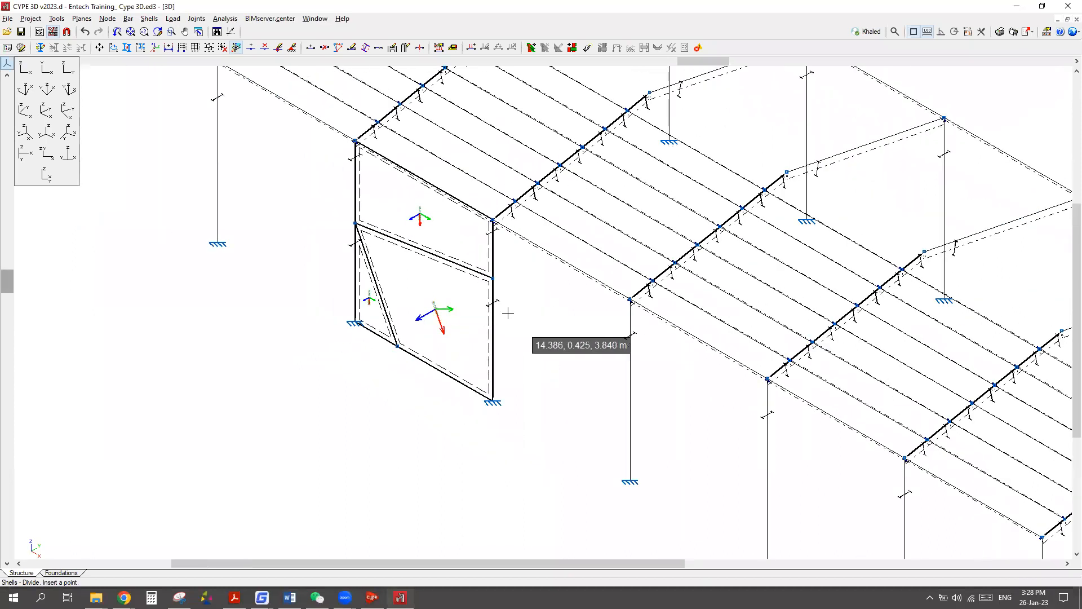
Set the discretisation of the small triangular shell to a maximum triangle side size of 0.4 m.
{"action": "scroll", "coordinate": [391, 300], "scroll_direction": "up", "scroll_amount": 3}
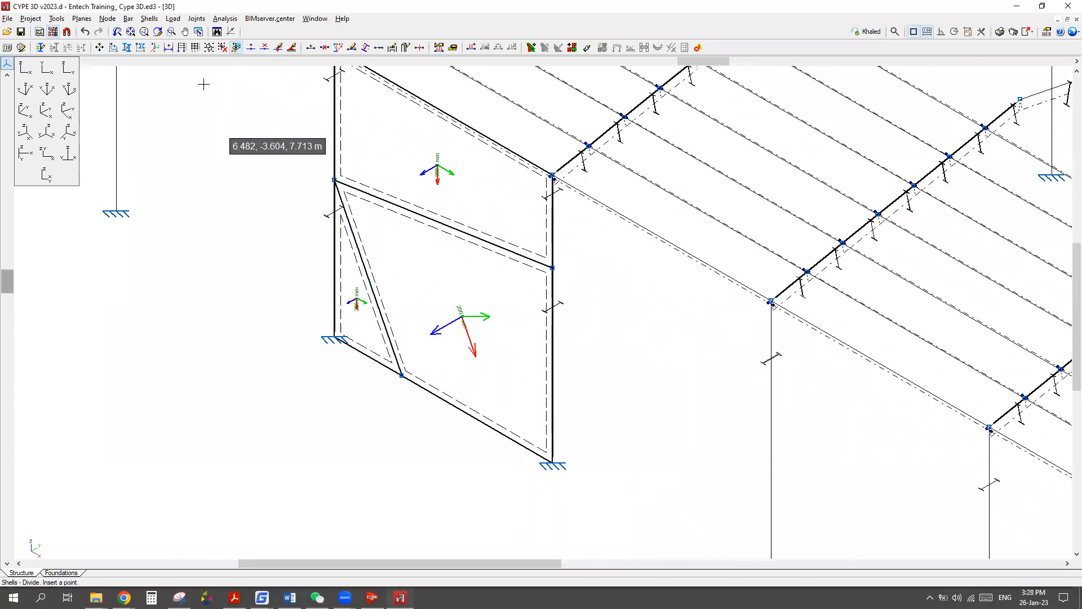
{"action": "left_click", "coordinate": [160, 20]}
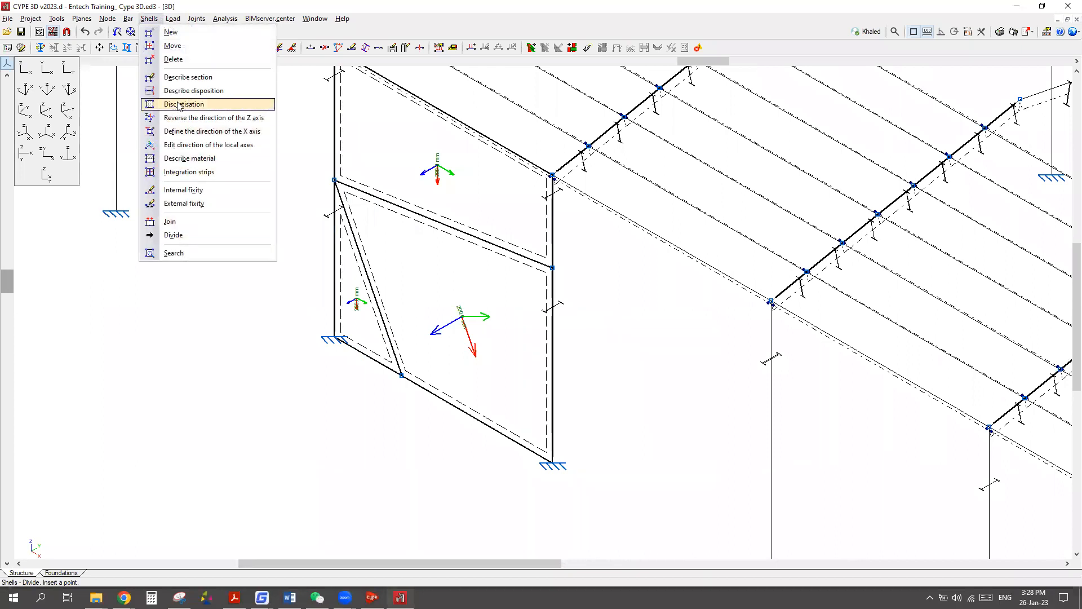
{"action": "left_click", "coordinate": [184, 105]}
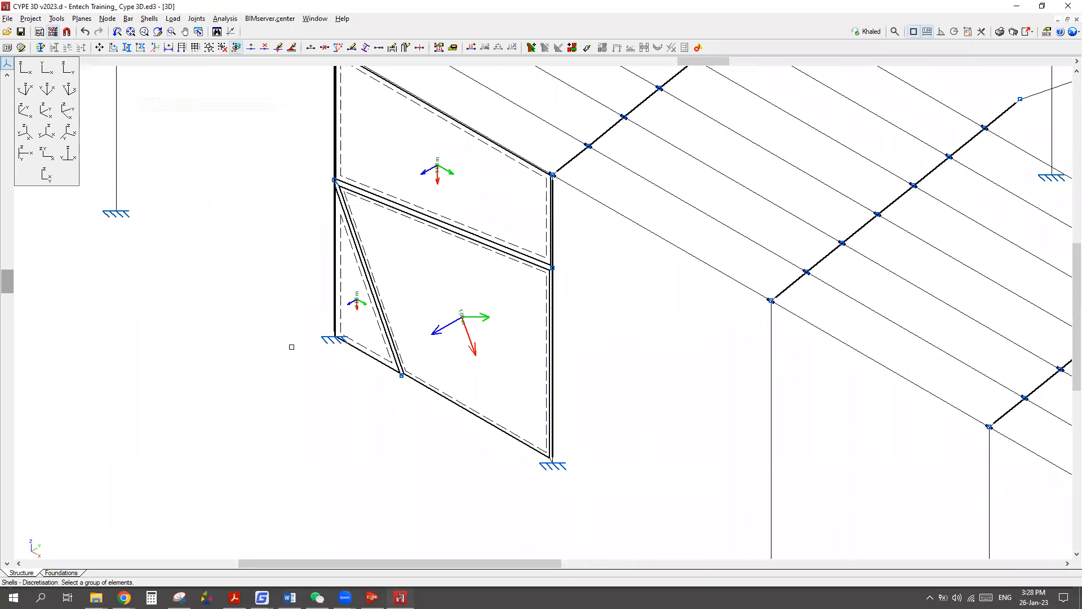
{"action": "left_click", "coordinate": [359, 320]}
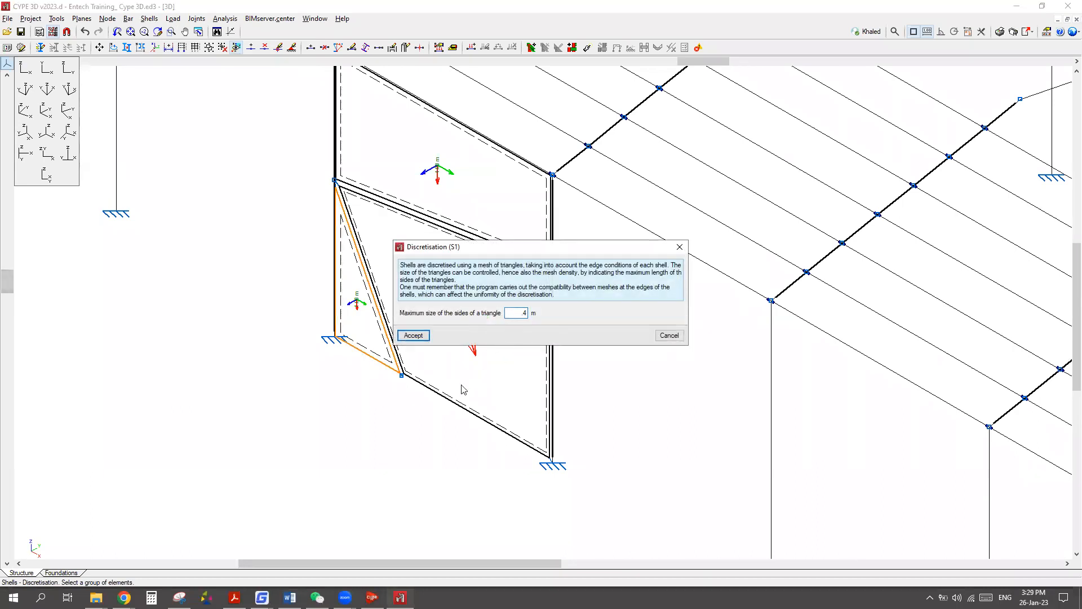
{"action": "left_click", "coordinate": [415, 337]}
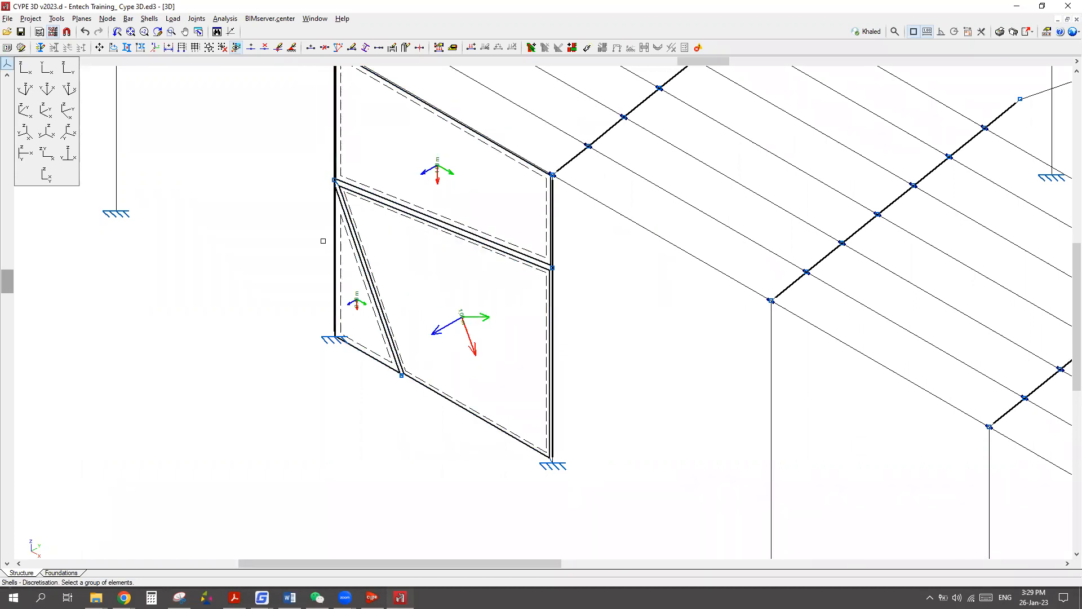
Set the discretisation of the upper shell to a maximum triangle side size of 6 m.
{"action": "left_click", "coordinate": [457, 193]}
{"action": "right_click", "coordinate": [609, 287]}
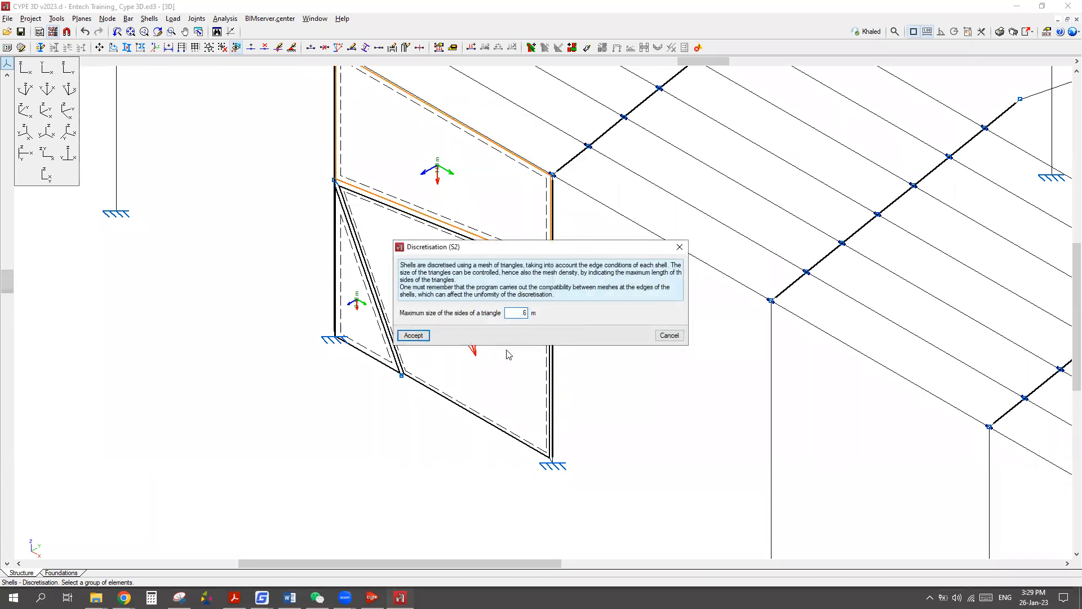
{"action": "left_click", "coordinate": [413, 335]}
Analyse the structure with the default buckling parameters assumed and close the final design report.
{"action": "scroll", "coordinate": [435, 370], "scroll_direction": "down", "scroll_amount": 4}
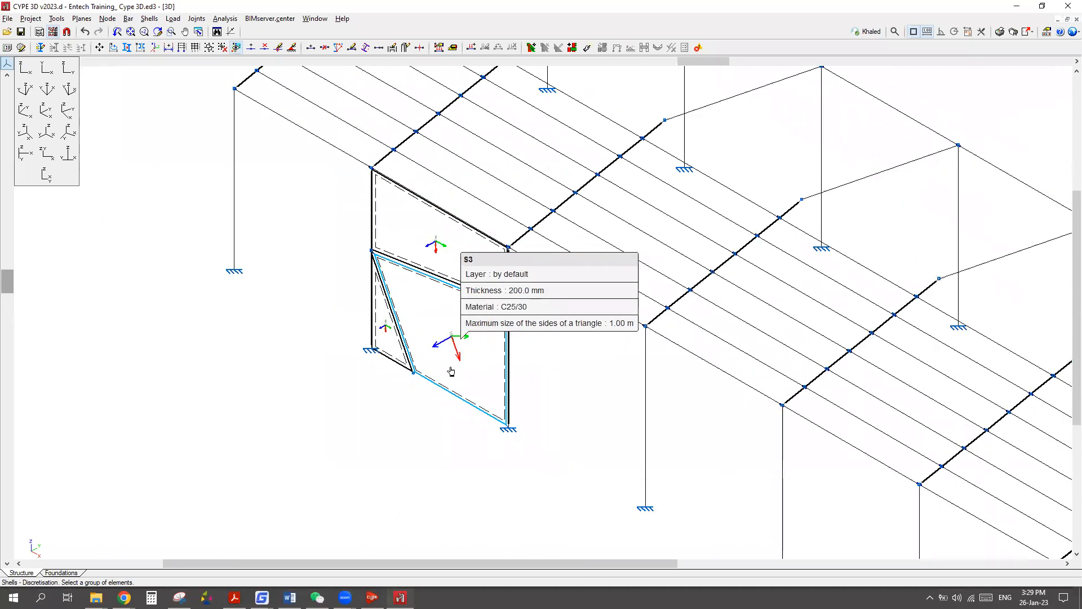
{"action": "scroll", "coordinate": [369, 356], "scroll_direction": "down", "scroll_amount": 2}
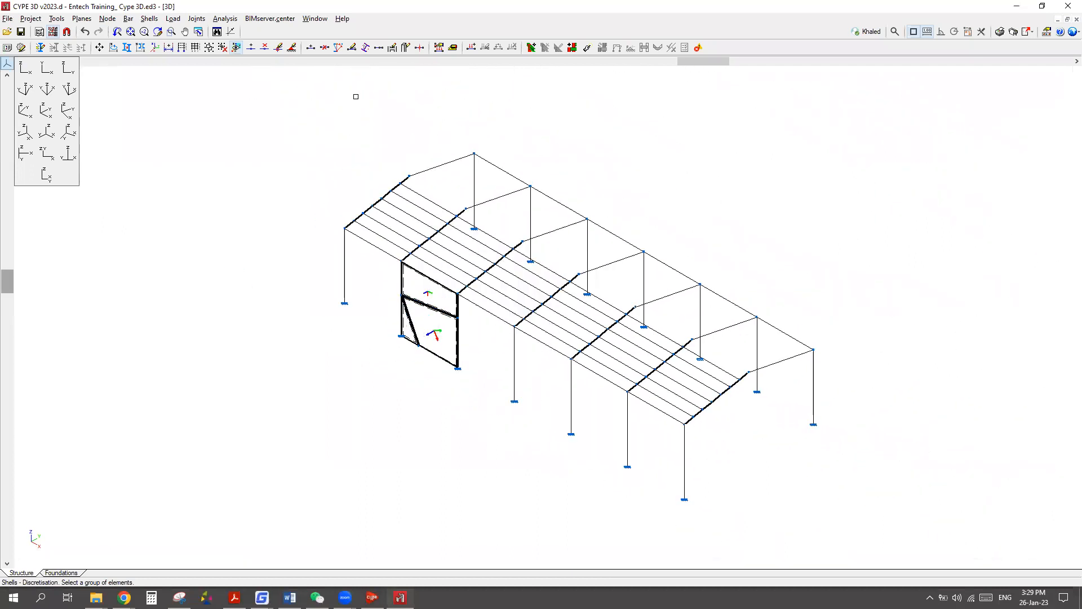
{"action": "left_click", "coordinate": [225, 19]}
{"action": "left_click", "coordinate": [239, 33]}
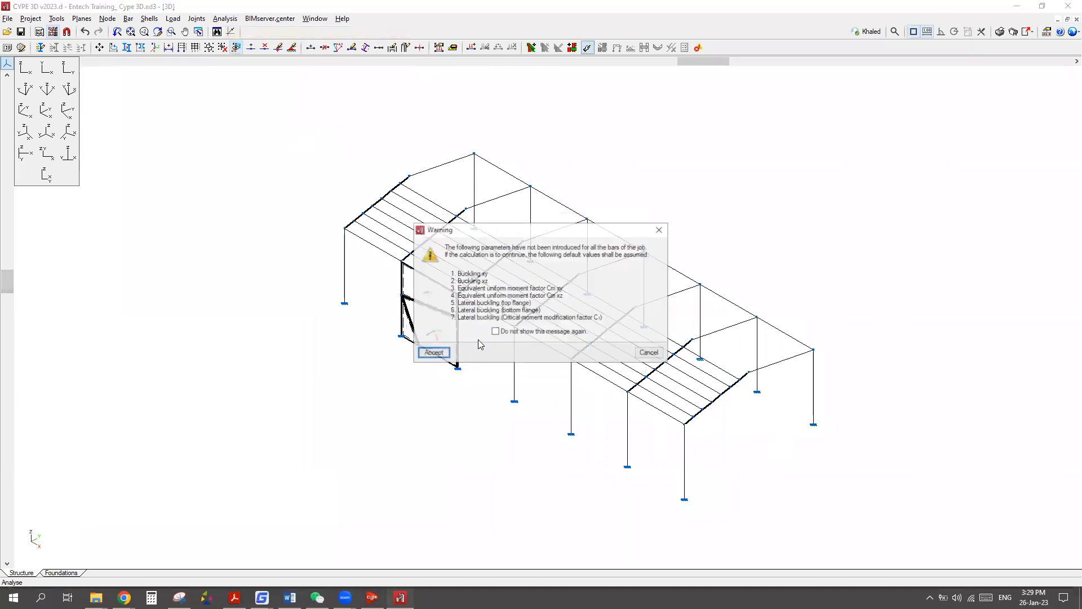
{"action": "left_click", "coordinate": [435, 355]}
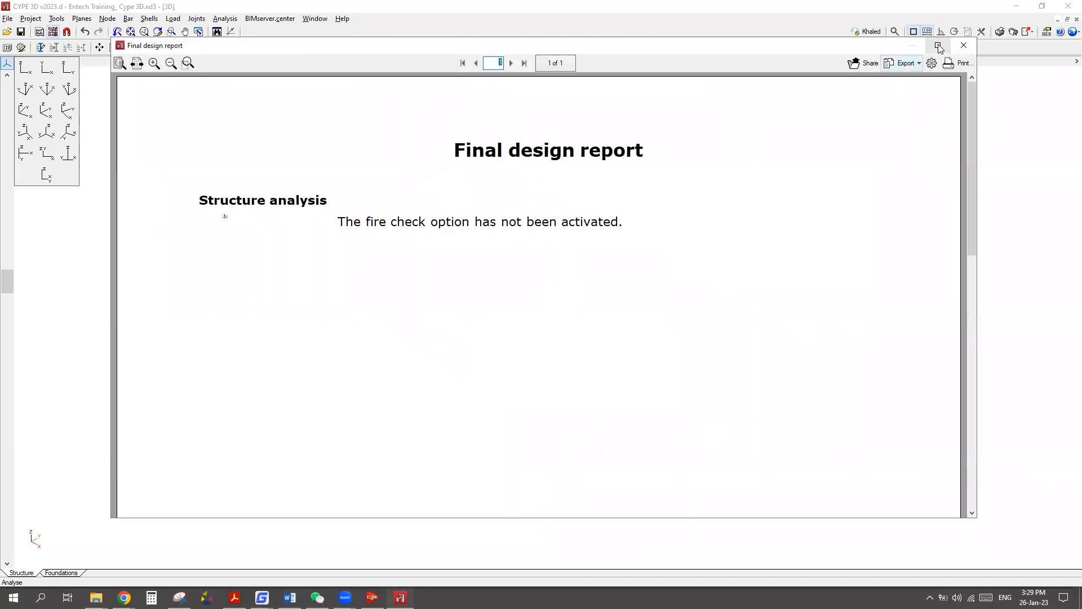
{"action": "left_click", "coordinate": [962, 41]}
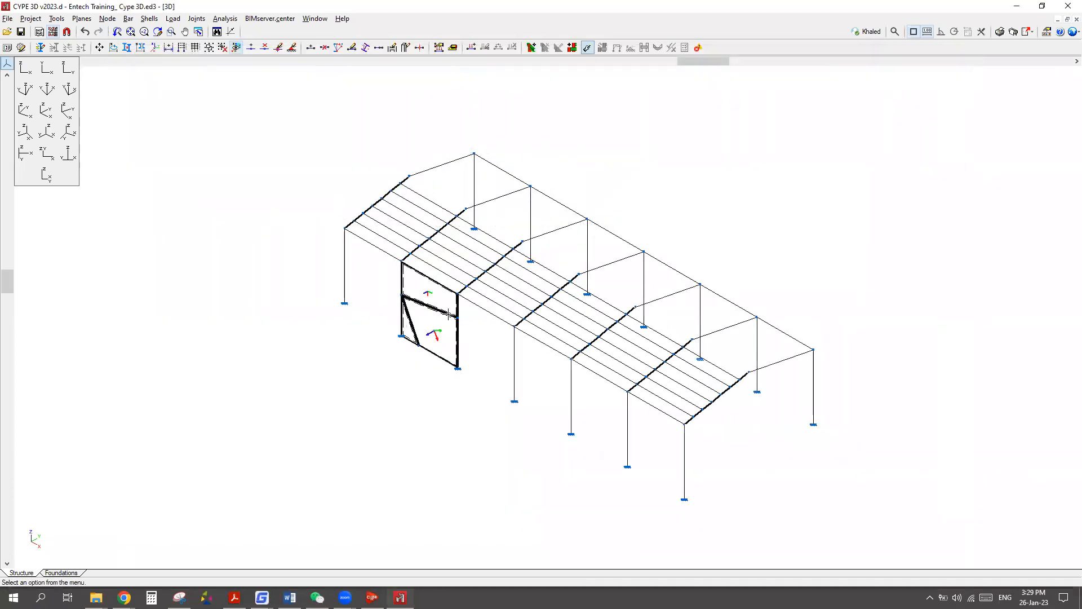
Examine the meshed wall in the self-weight deformed shape of the active window, and close the results view.
{"action": "left_click", "coordinate": [225, 19]}
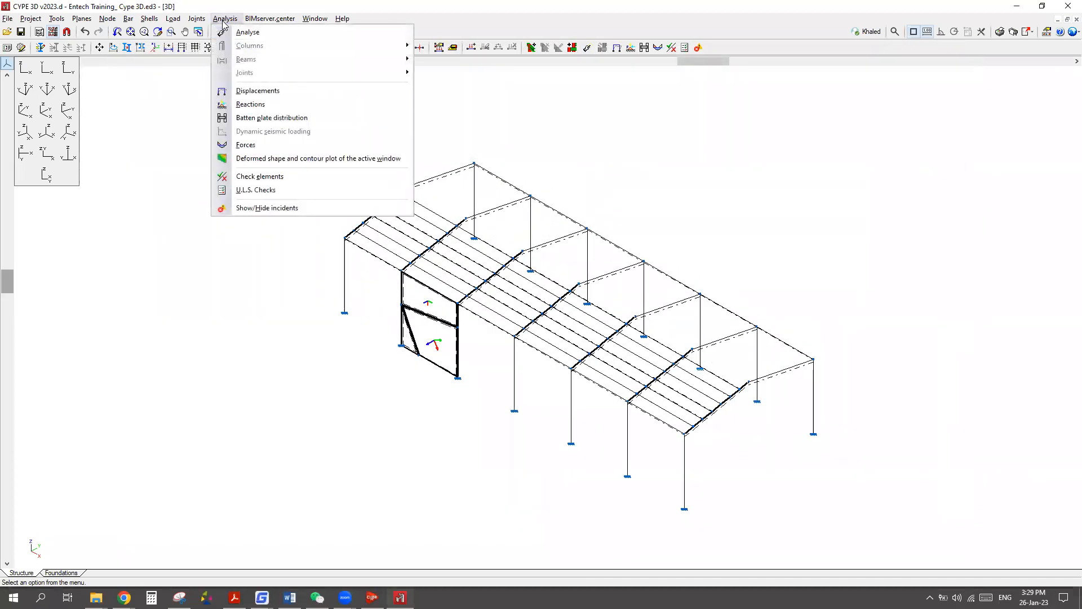
{"action": "left_click", "coordinate": [244, 158]}
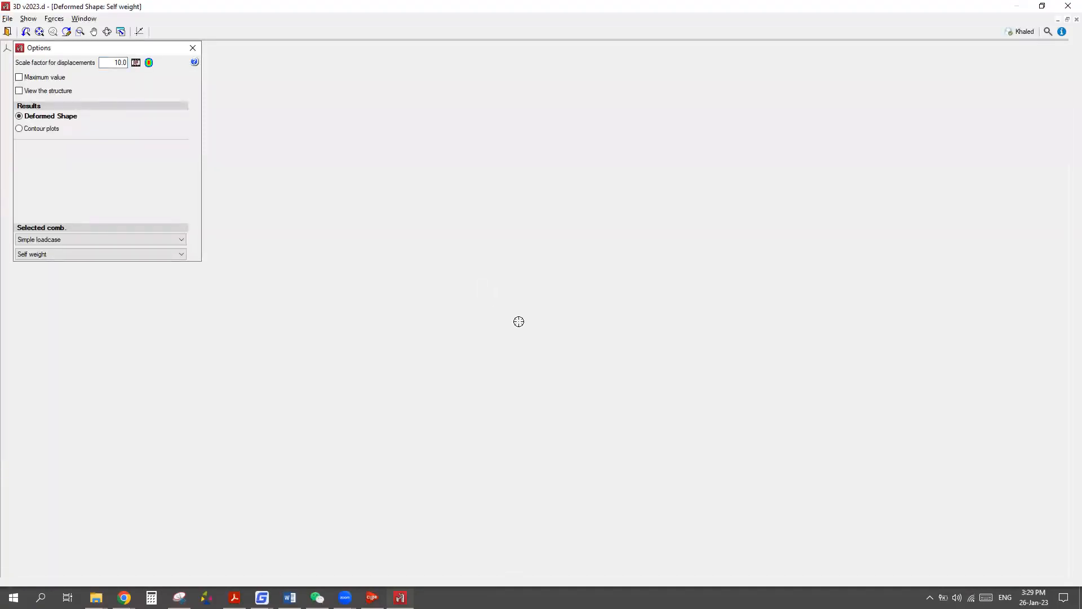
{"action": "scroll", "coordinate": [271, 309], "scroll_direction": "up", "scroll_amount": 5}
{"action": "scroll", "coordinate": [293, 307], "scroll_direction": "up", "scroll_amount": 4}
{"action": "scroll", "coordinate": [318, 368], "scroll_direction": "up", "scroll_amount": 2}
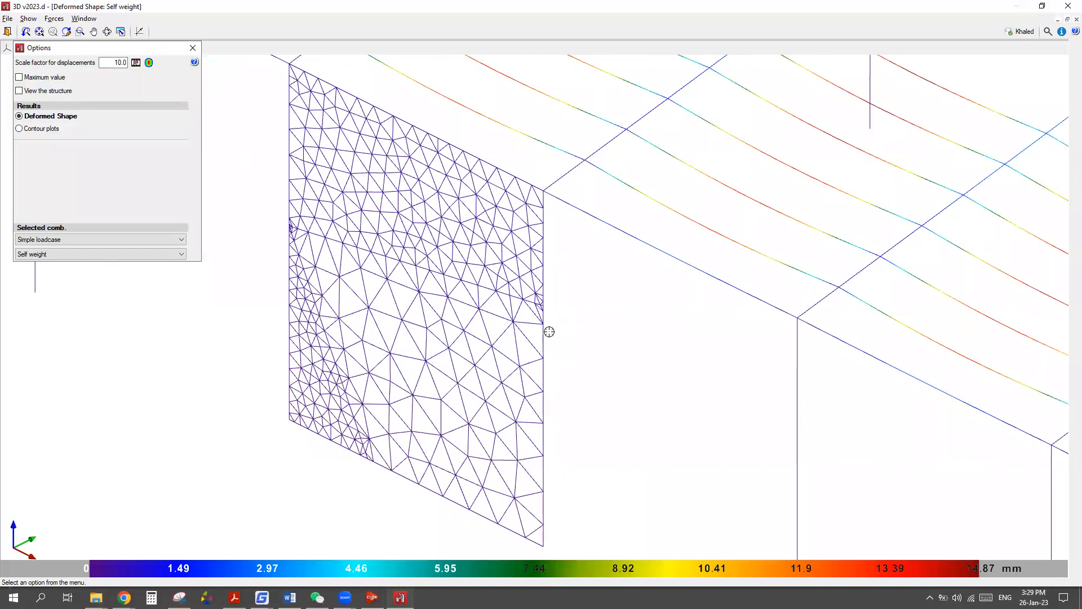
{"action": "scroll", "coordinate": [549, 332], "scroll_direction": "down", "scroll_amount": 2}
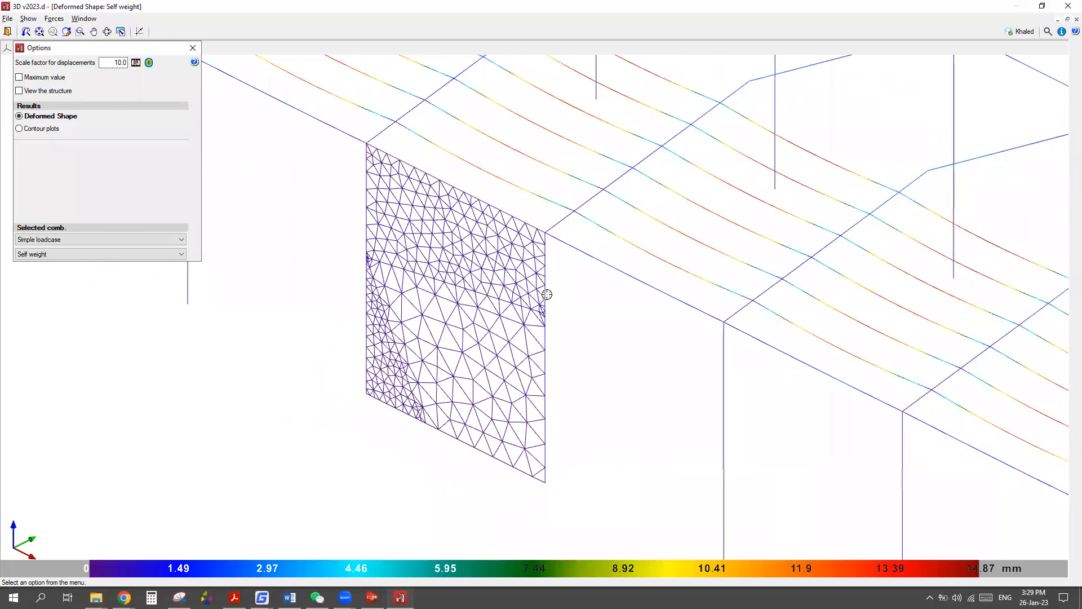
{"action": "scroll", "coordinate": [547, 294], "scroll_direction": "down", "scroll_amount": 2}
{"action": "scroll", "coordinate": [550, 282], "scroll_direction": "up", "scroll_amount": 3}
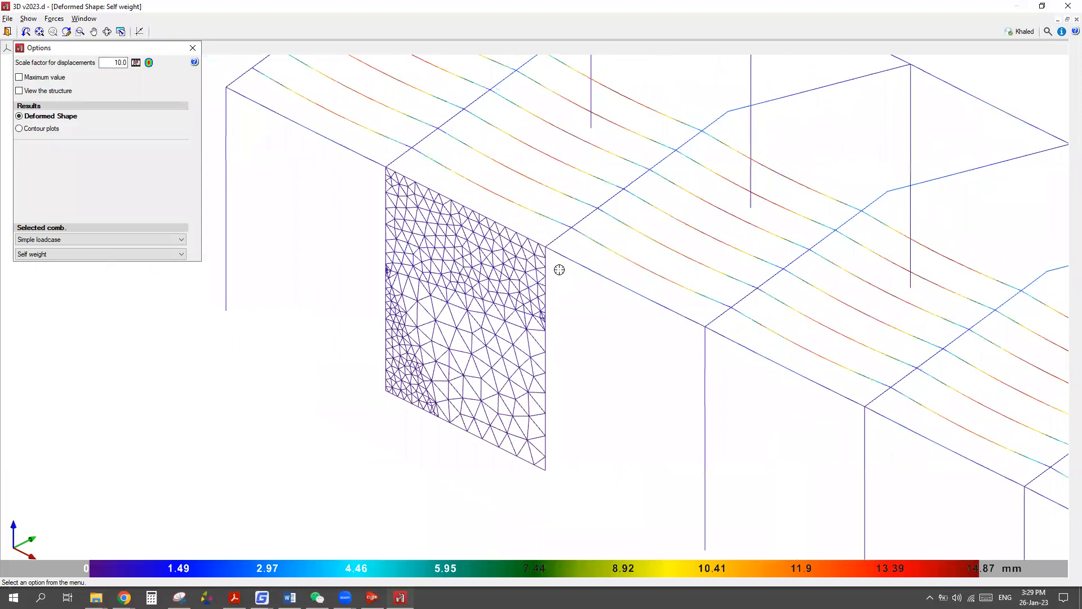
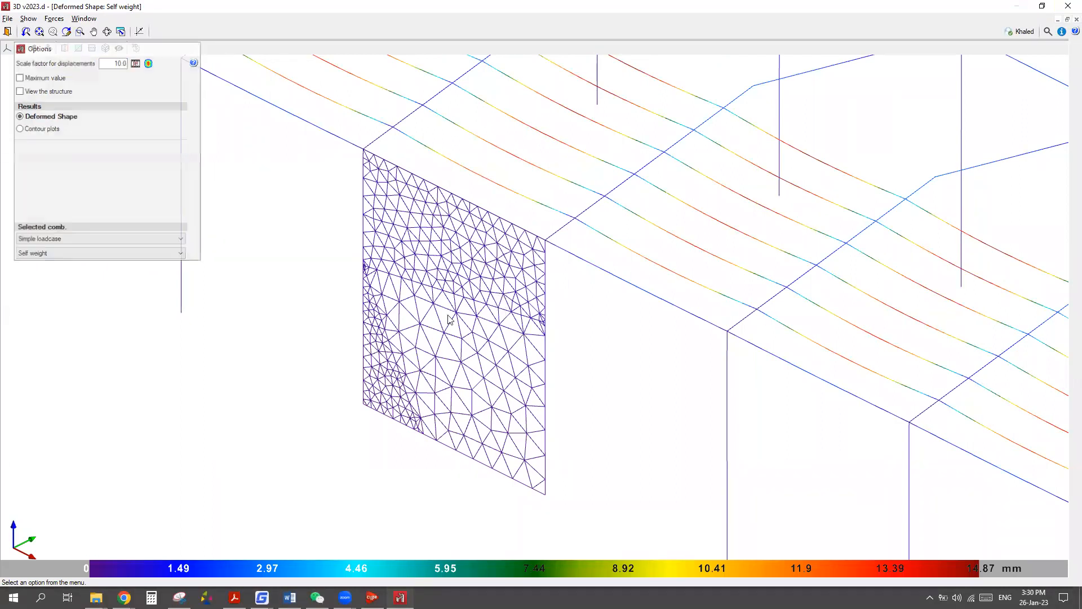
{"action": "key", "text": "Escape"}
Join the triangular, lower and upper shells between the second and third columns into a single wall shell.
{"action": "scroll", "coordinate": [420, 331], "scroll_direction": "up", "scroll_amount": 4}
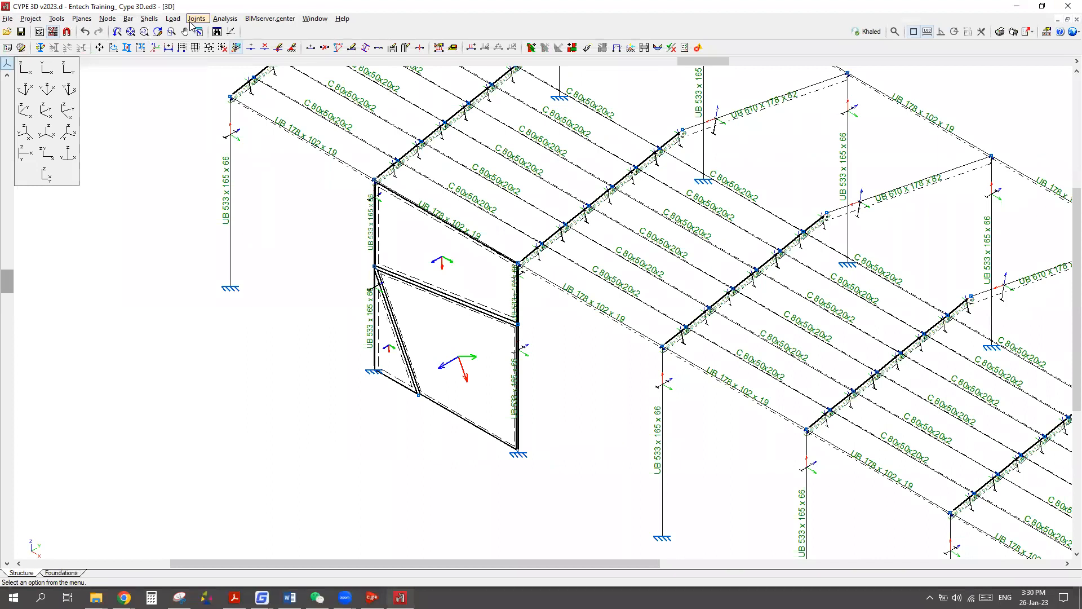
{"action": "left_click", "coordinate": [149, 19]}
{"action": "left_click", "coordinate": [170, 221]}
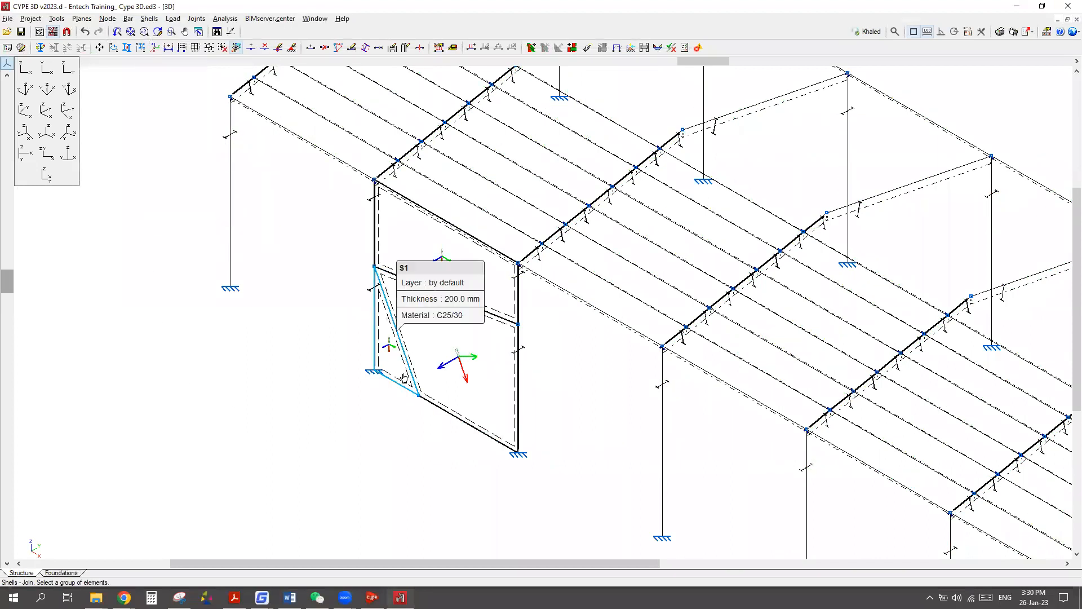
{"action": "left_click", "coordinate": [382, 375]}
{"action": "left_click", "coordinate": [411, 348]}
{"action": "right_click", "coordinate": [403, 268]}
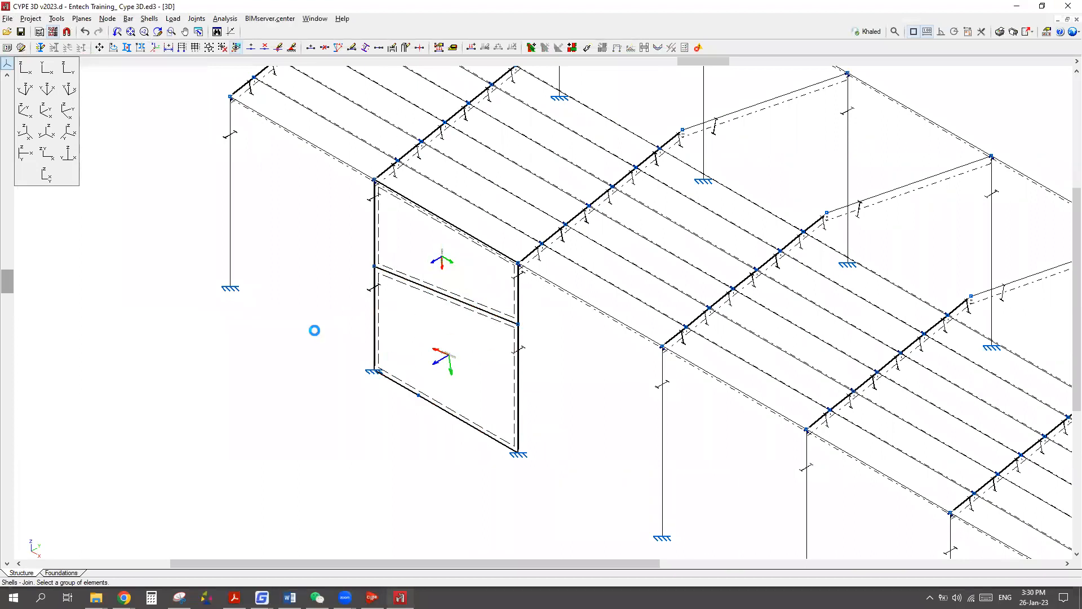
{"action": "right_click", "coordinate": [261, 344]}
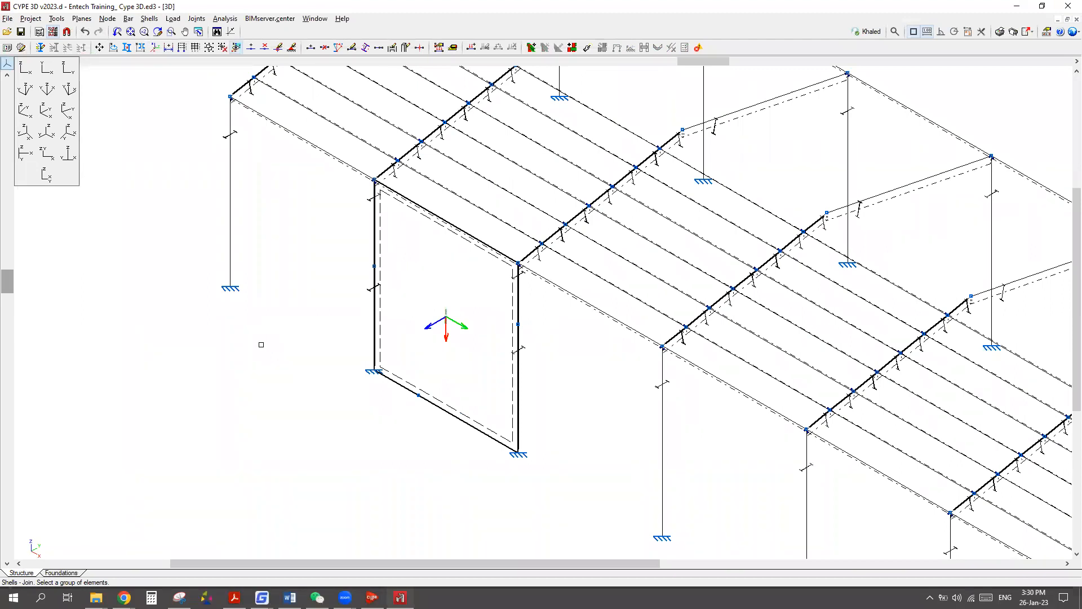
{"action": "scroll", "coordinate": [320, 345], "scroll_direction": "down", "scroll_amount": 1}
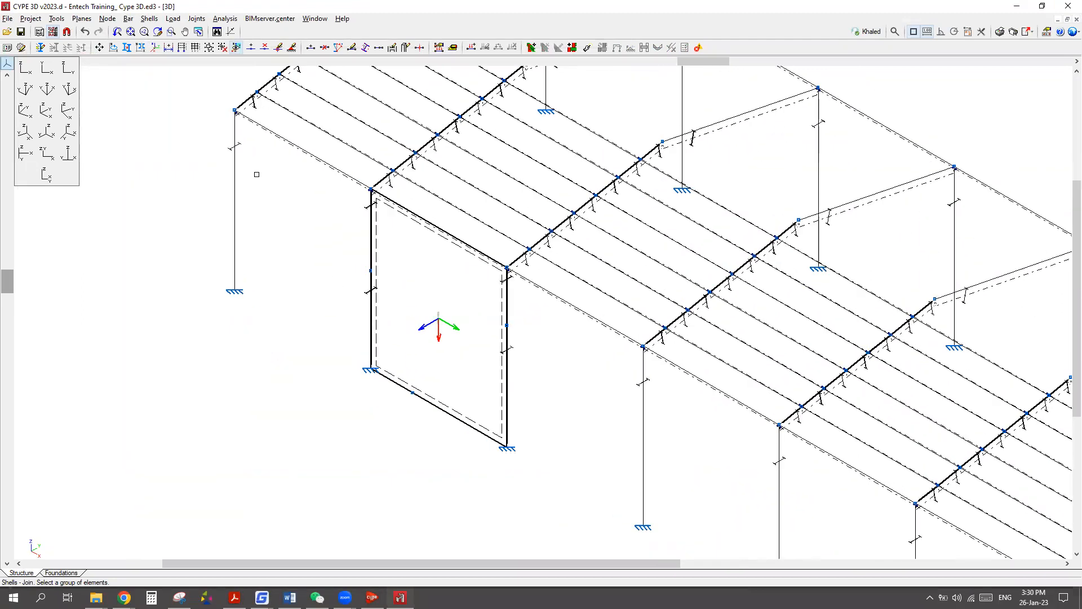
Delete the wall shell between the second and third columns.
{"action": "left_click", "coordinate": [149, 19]}
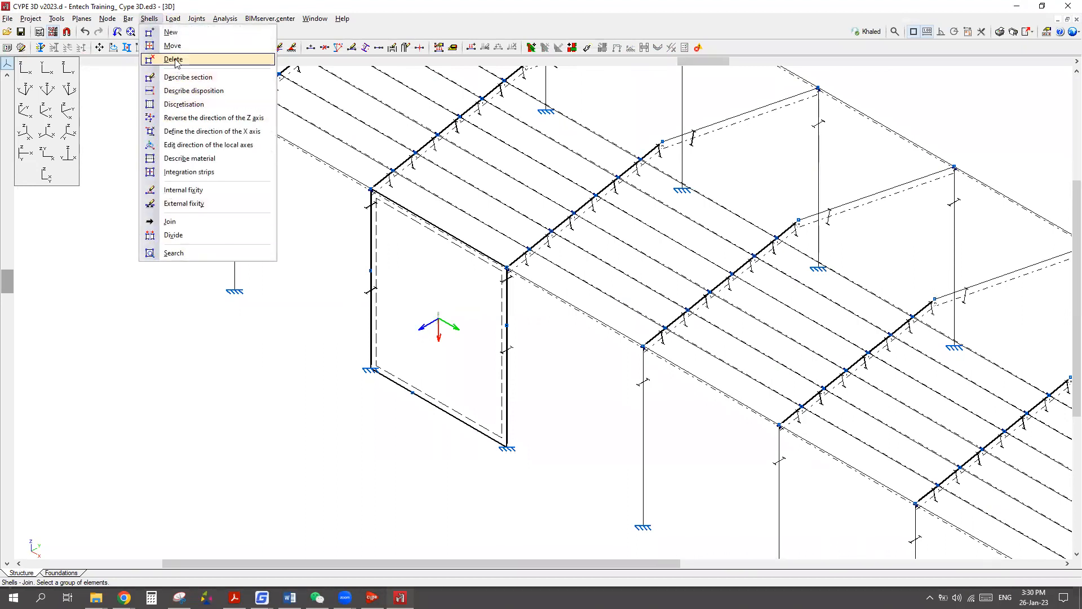
{"action": "left_click", "coordinate": [174, 59]}
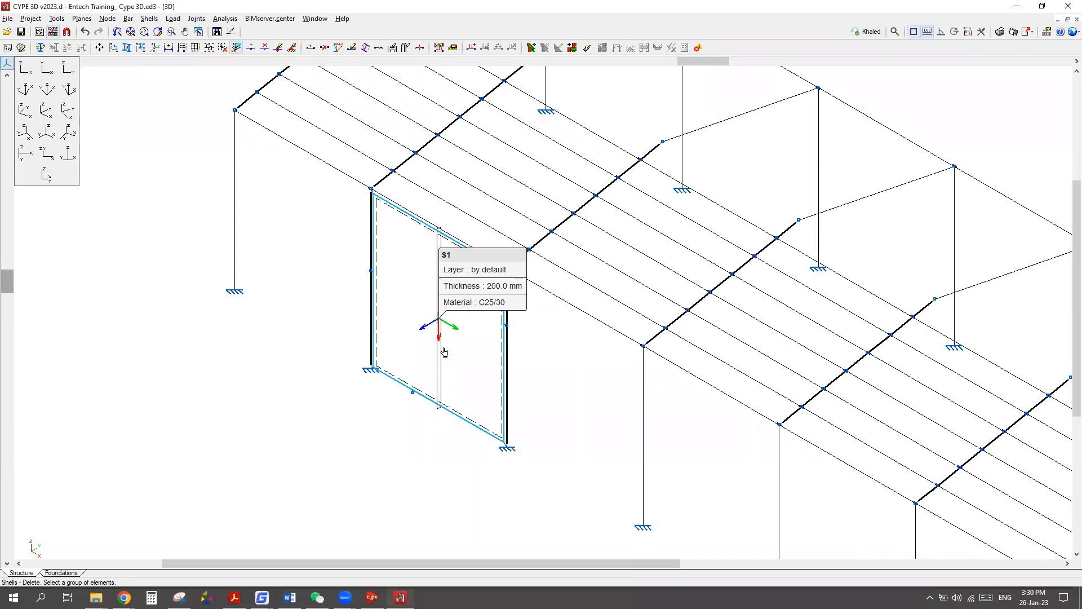
{"action": "right_click", "coordinate": [362, 430]}
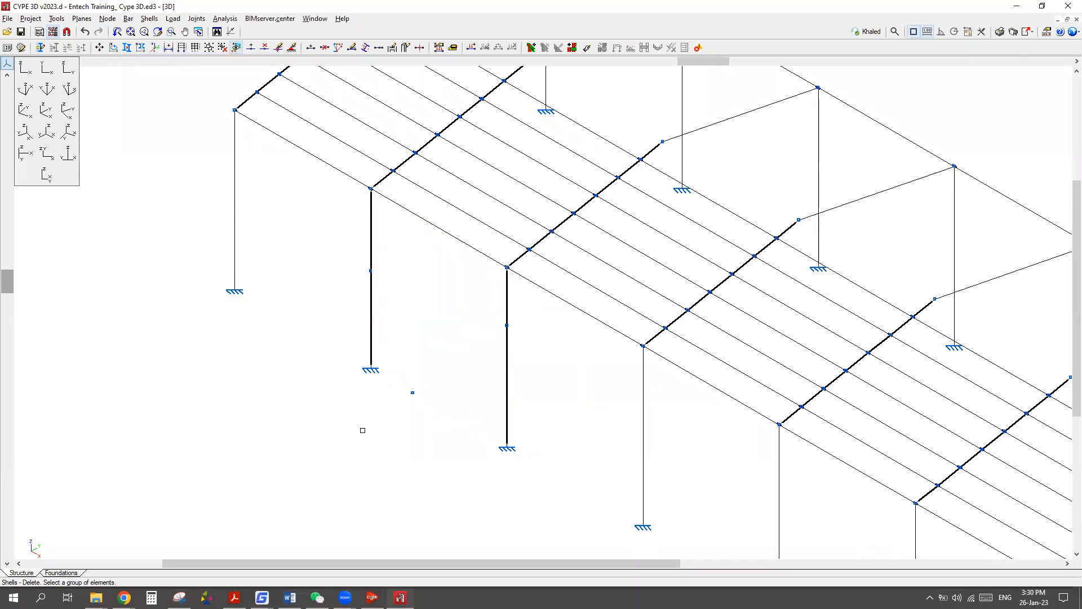
Delete the leftover shell-division nodes on the second and third columns and at the former wall base.
{"action": "scroll", "coordinate": [511, 337], "scroll_direction": "up", "scroll_amount": 4}
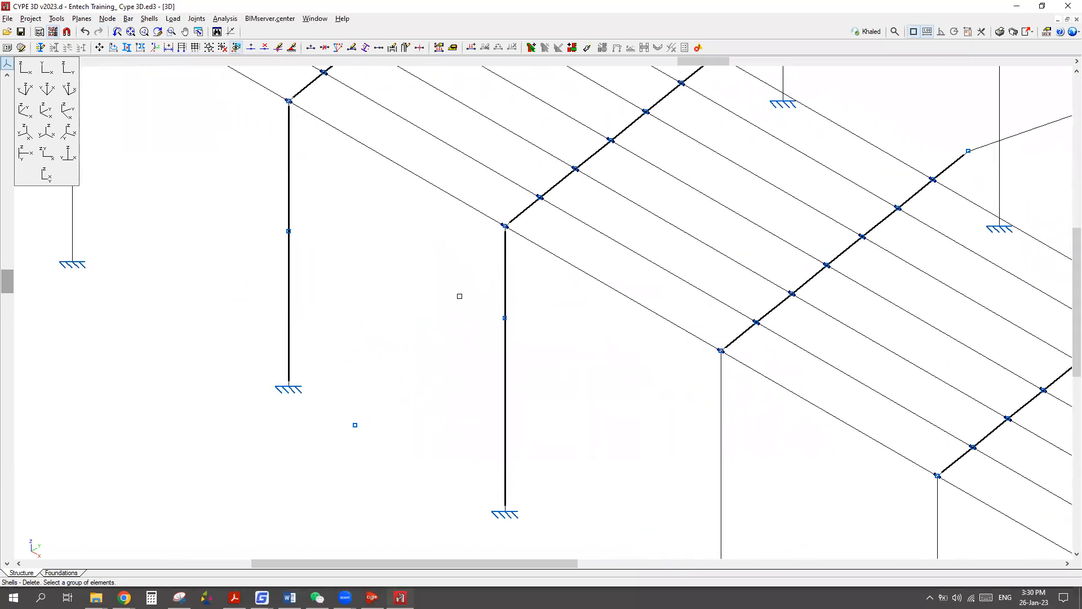
{"action": "left_click", "coordinate": [107, 19]}
{"action": "left_click", "coordinate": [132, 59]}
{"action": "left_click_drag", "start_coordinate": [247, 196], "coordinate": [330, 262]}
{"action": "left_click_drag", "start_coordinate": [347, 401], "coordinate": [383, 456]}
{"action": "left_click_drag", "start_coordinate": [476, 281], "coordinate": [565, 352]}
{"action": "right_click", "coordinate": [411, 322]}
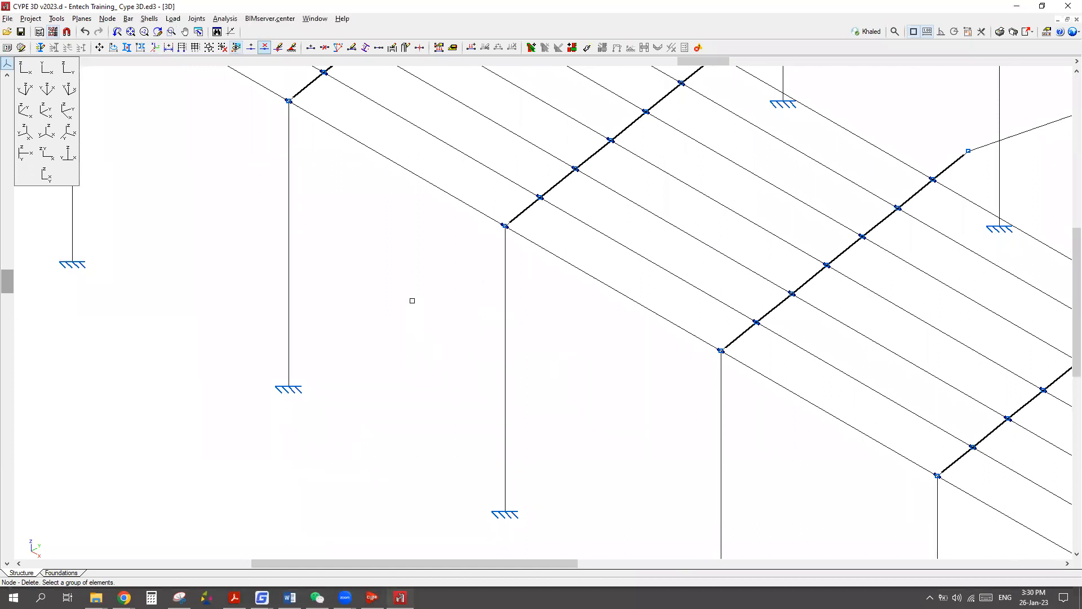
Make Self weight the visible loadcase and examine its loads on the frame bars.
{"action": "scroll", "coordinate": [405, 335], "scroll_direction": "down", "scroll_amount": 5}
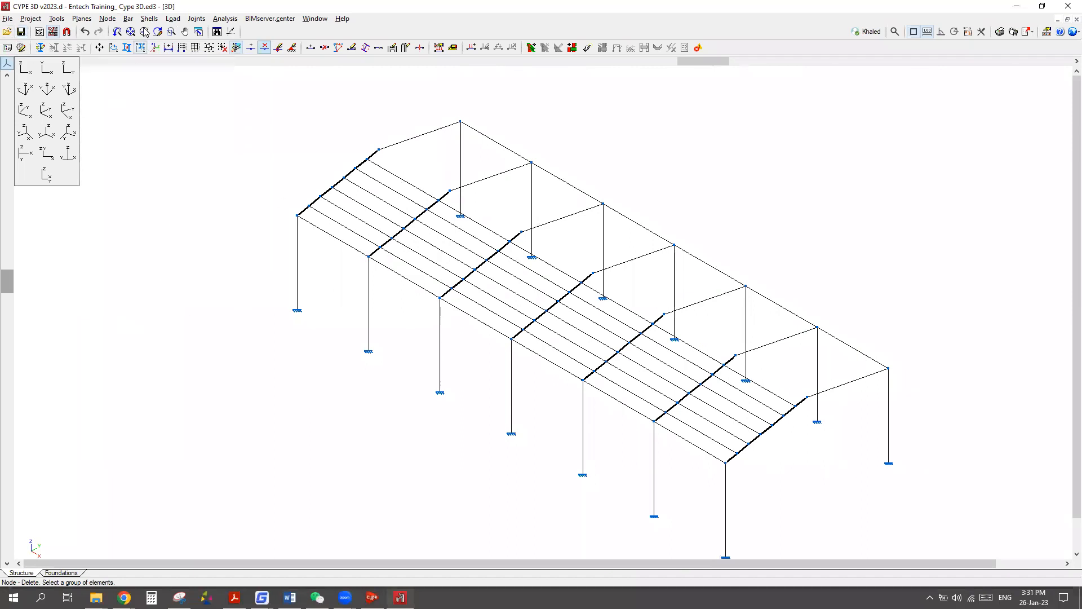
{"action": "left_click", "coordinate": [173, 18]}
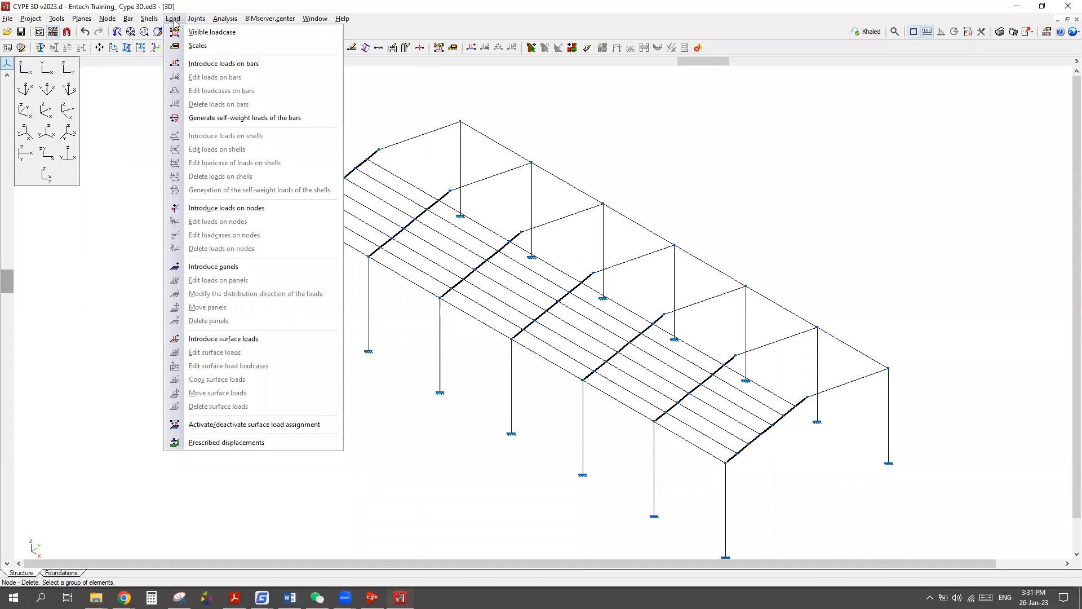
{"action": "left_click", "coordinate": [205, 34]}
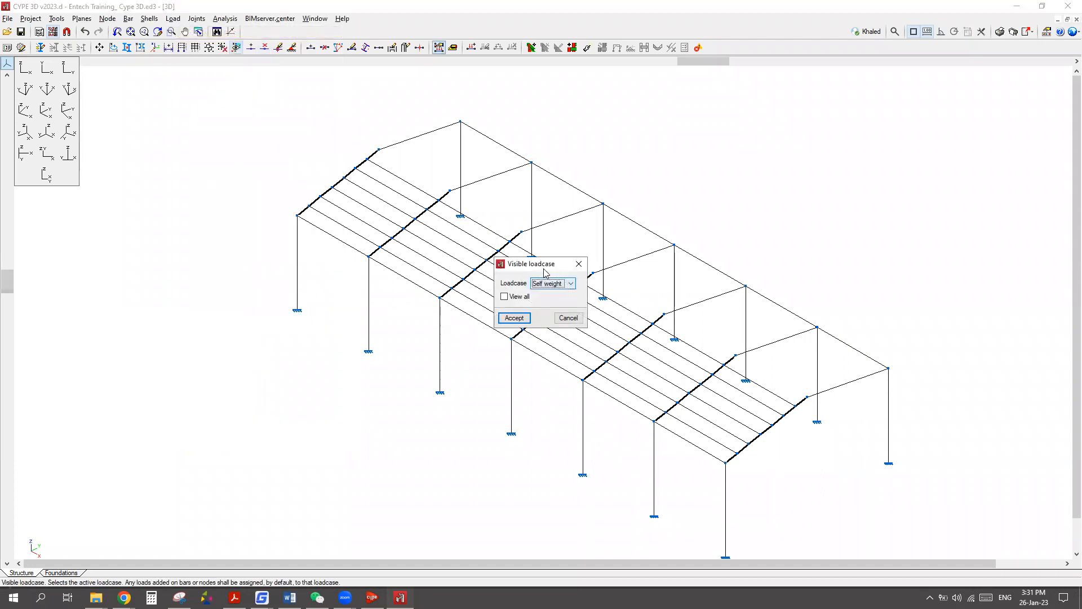
{"action": "left_click_drag", "start_coordinate": [546, 272], "coordinate": [205, 187]}
{"action": "left_click", "coordinate": [230, 197]}
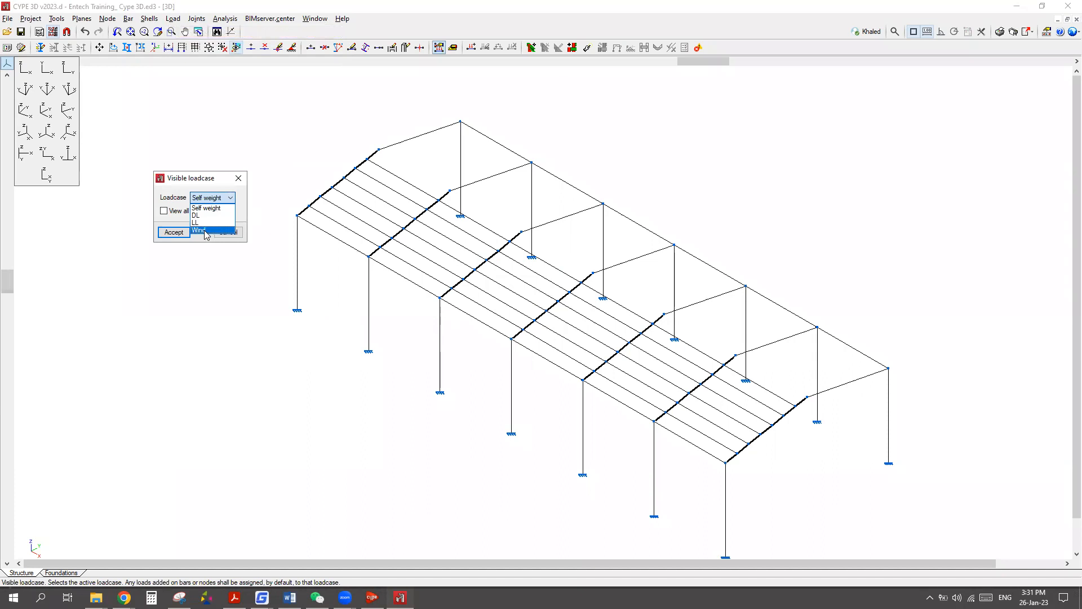
{"action": "left_click", "coordinate": [206, 209]}
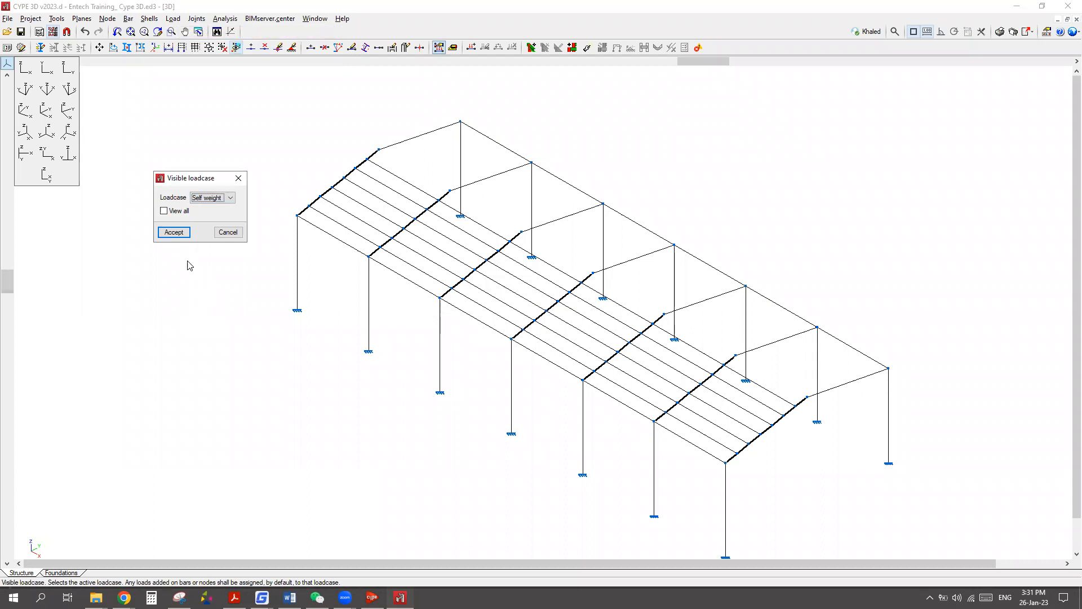
{"action": "left_click", "coordinate": [176, 236]}
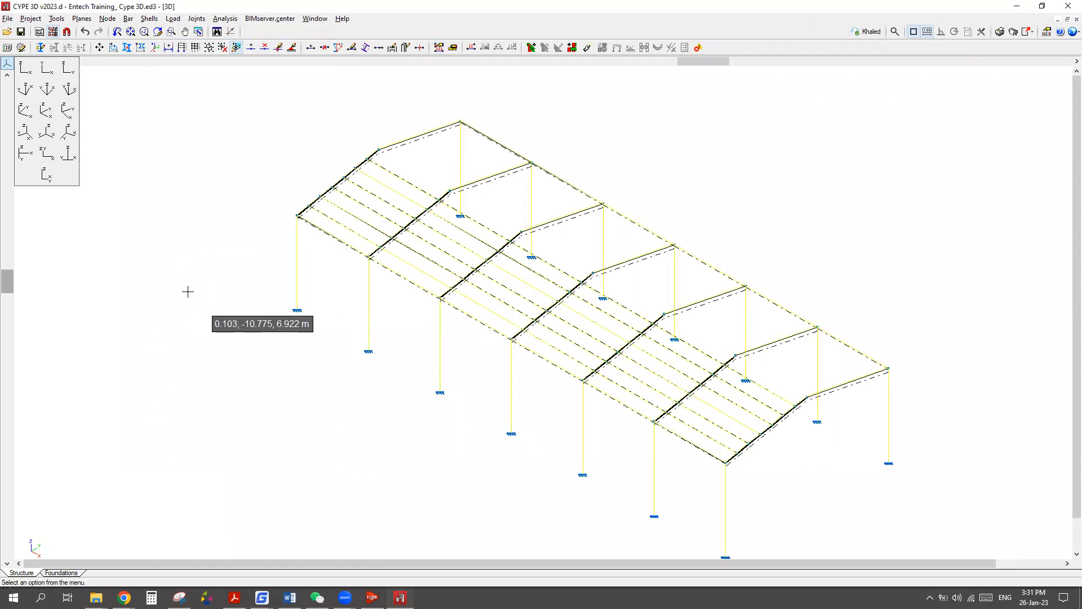
{"action": "scroll", "coordinate": [312, 183], "scroll_direction": "up", "scroll_amount": 1}
{"action": "scroll", "coordinate": [311, 183], "scroll_direction": "up", "scroll_amount": 2}
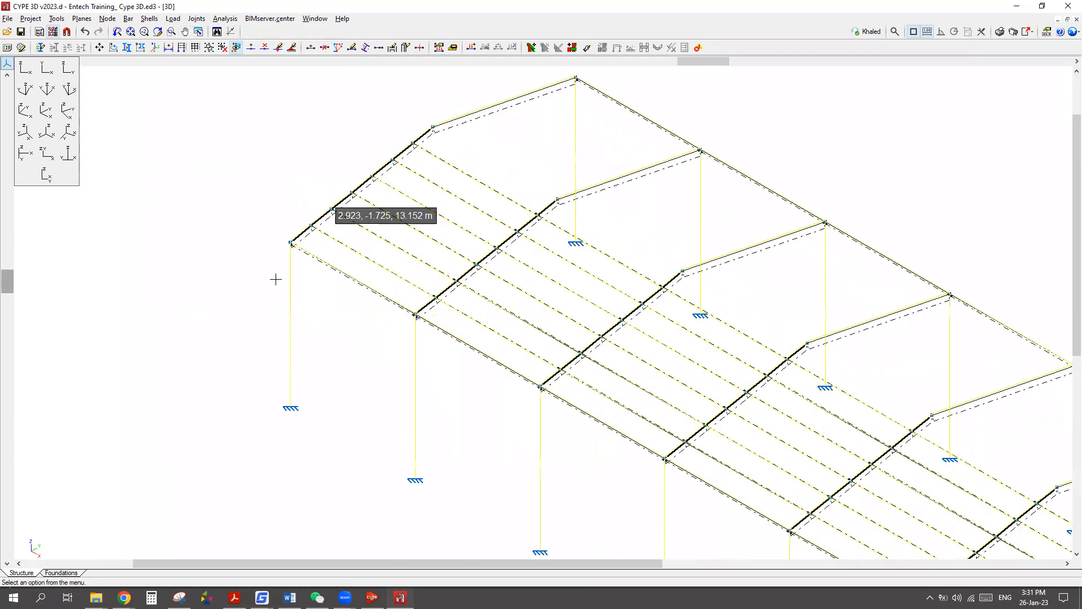
{"action": "scroll", "coordinate": [276, 278], "scroll_direction": "up", "scroll_amount": 3}
{"action": "scroll", "coordinate": [316, 246], "scroll_direction": "up", "scroll_amount": 4}
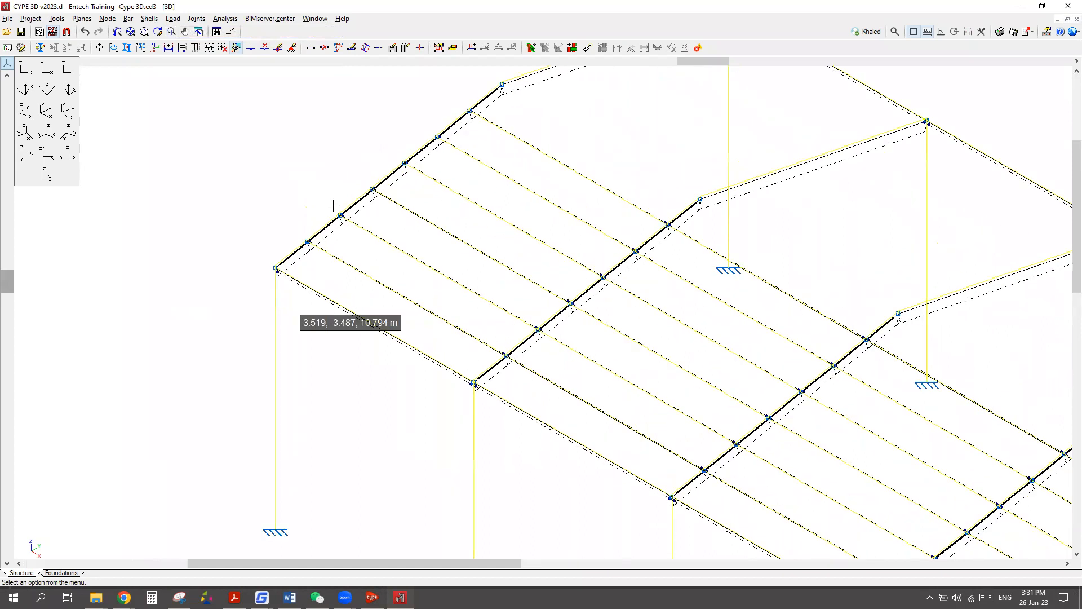
{"action": "scroll", "coordinate": [277, 259], "scroll_direction": "down", "scroll_amount": 5}
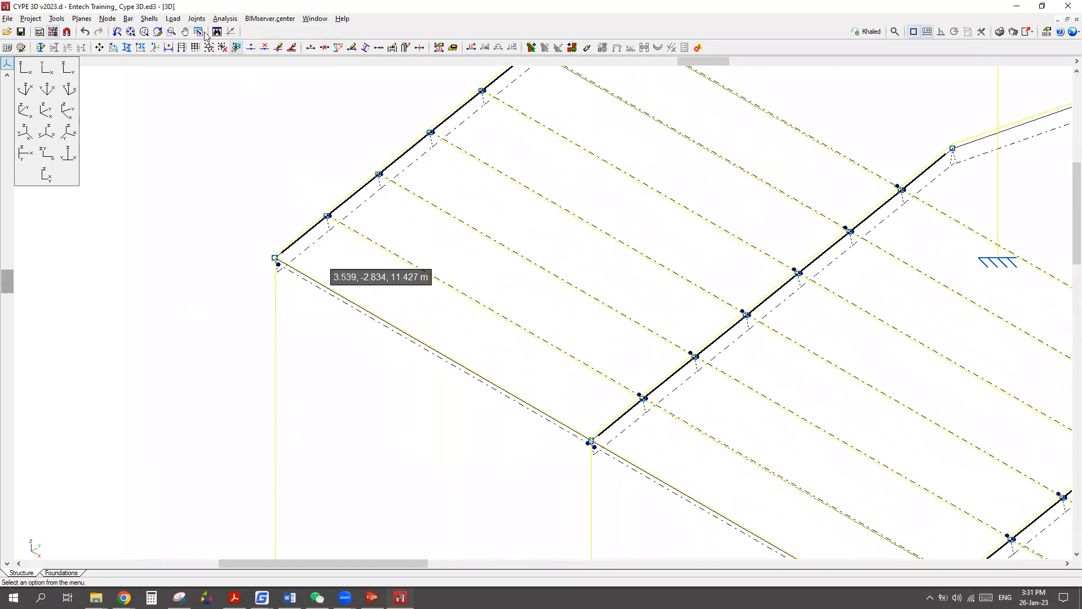
Set the load drawing scale to 10 for the Self weight, DL, LL and Wind loadcases.
{"action": "left_click", "coordinate": [173, 18]}
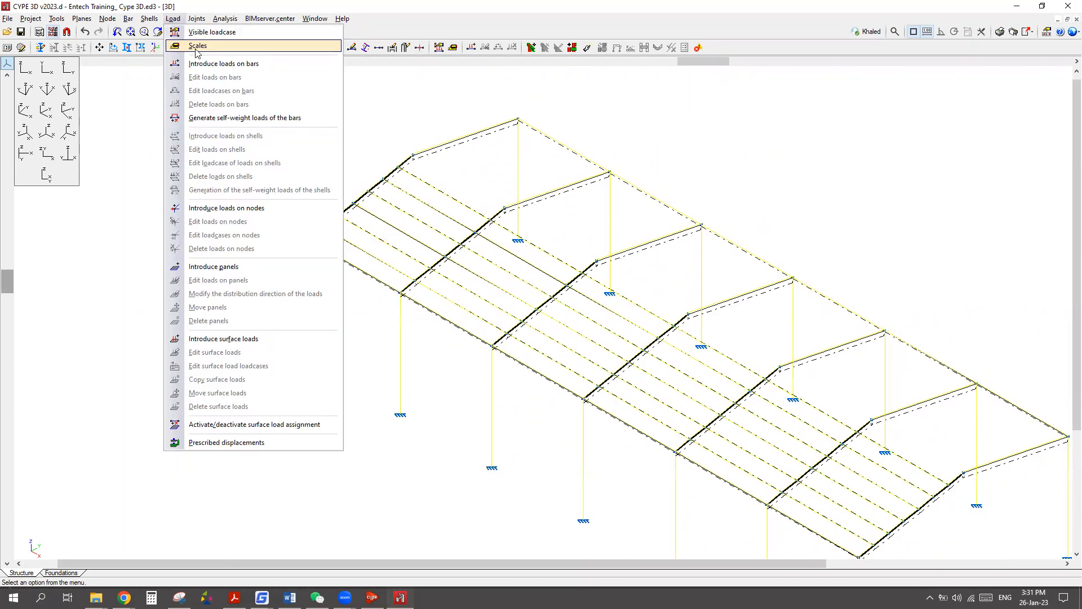
{"action": "left_click", "coordinate": [196, 49]}
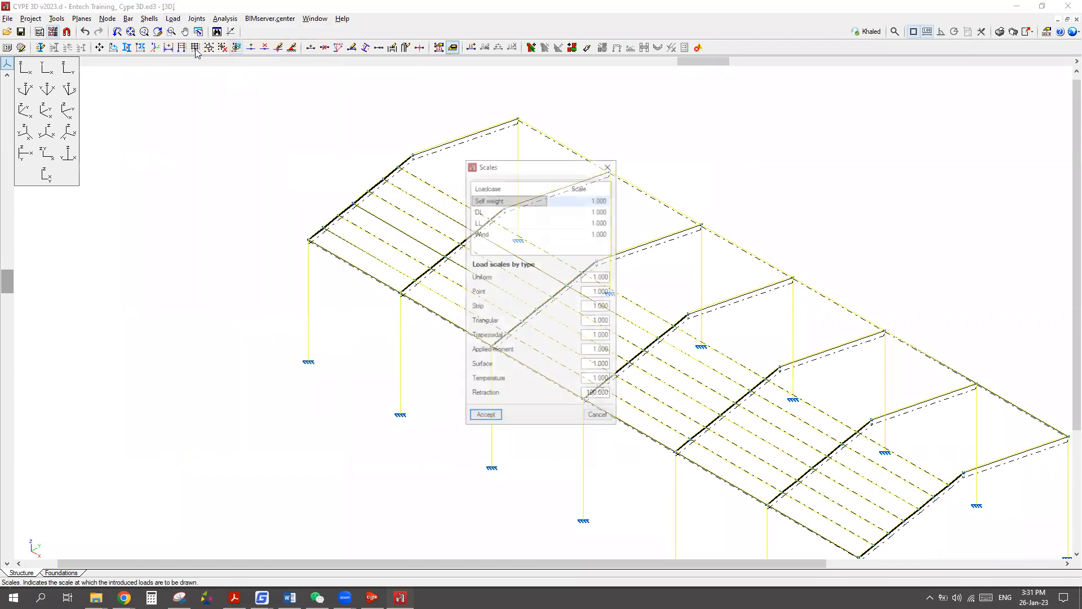
{"action": "left_click", "coordinate": [271, 199]}
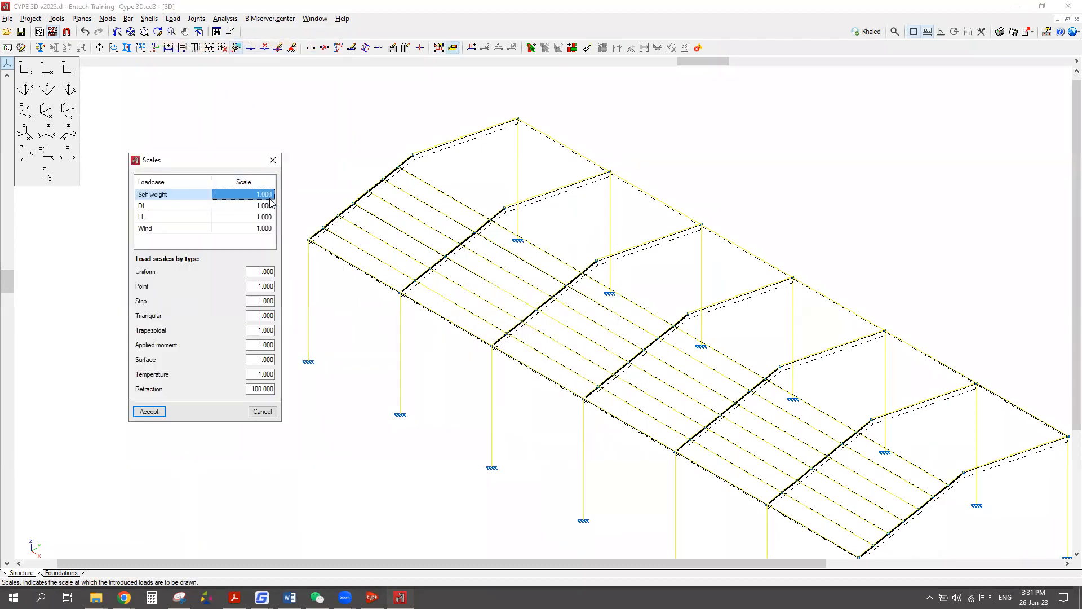
{"action": "type", "text": "10"}
{"action": "left_click", "coordinate": [267, 207]}
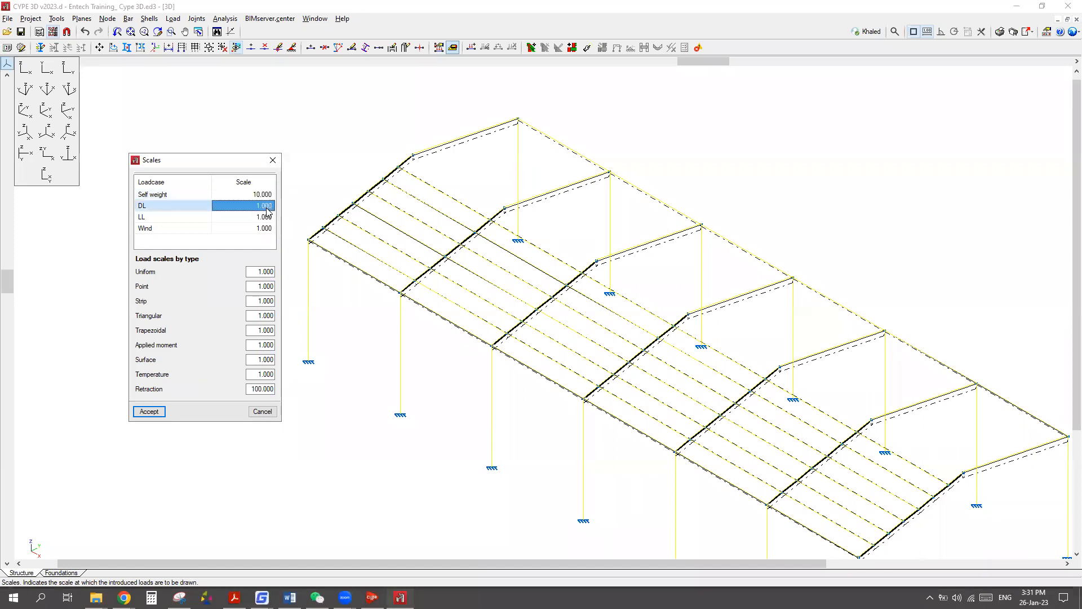
{"action": "type", "text": "10"}
{"action": "left_click", "coordinate": [274, 218]}
{"action": "type", "text": "10"}
{"action": "left_click", "coordinate": [266, 231]}
{"action": "type", "text": "1"}
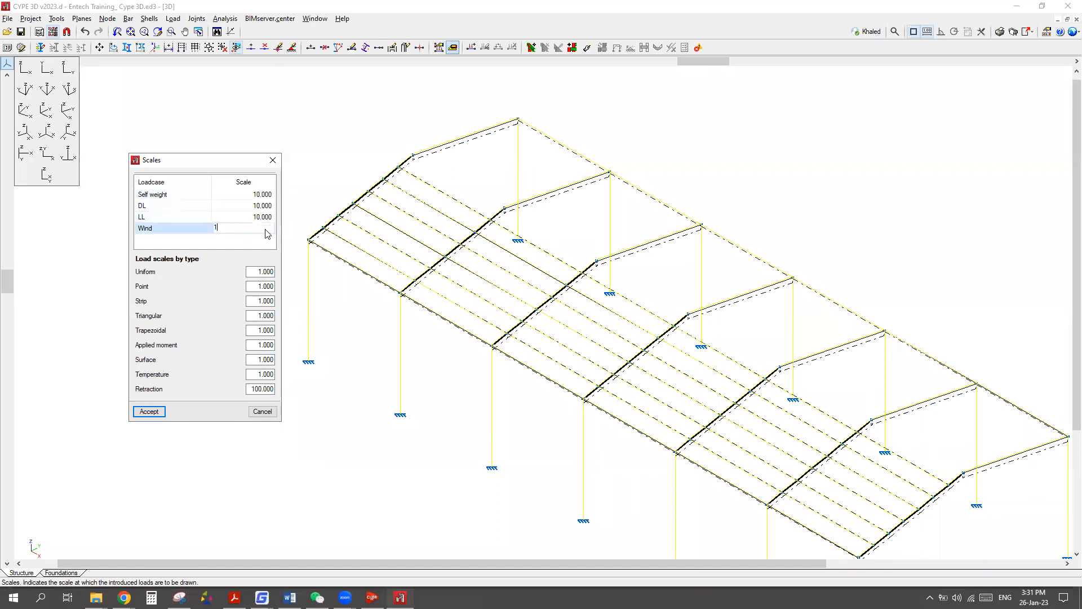
{"action": "left_click", "coordinate": [271, 245]}
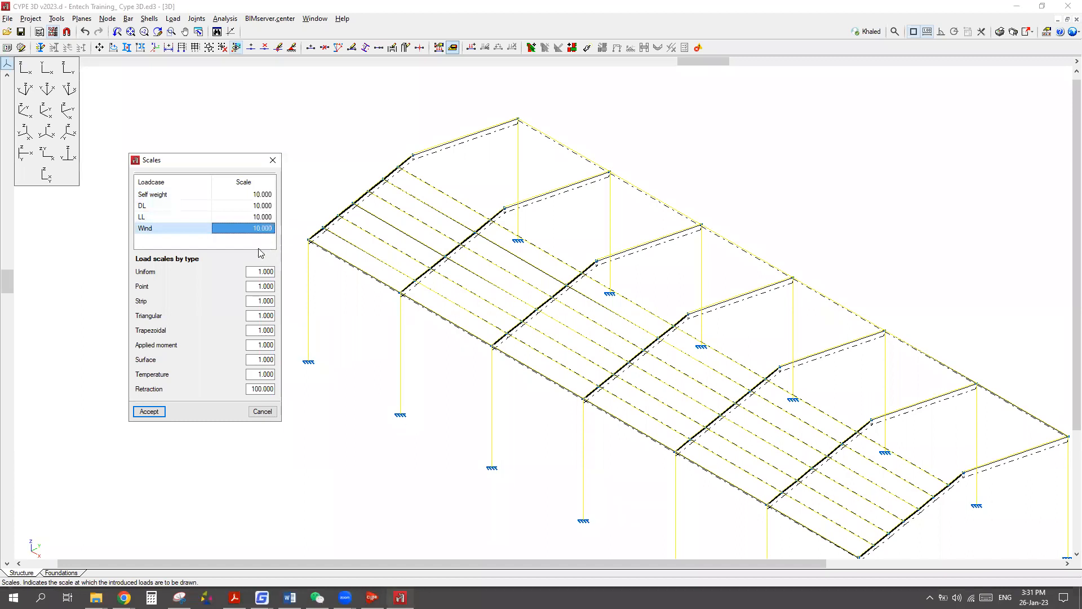
{"action": "left_click", "coordinate": [155, 412]}
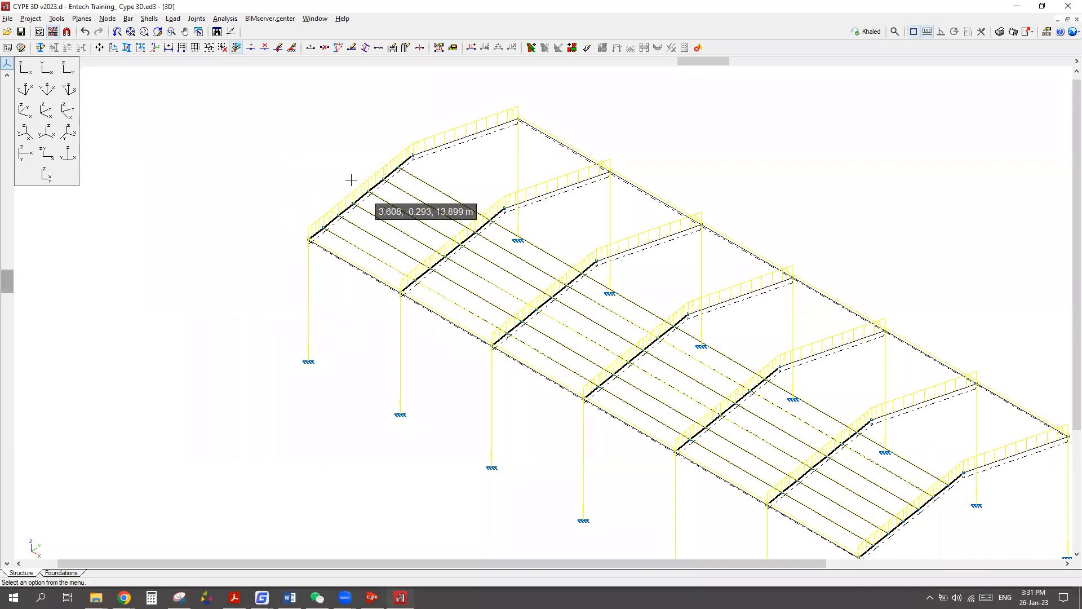
Examine the Self weight load values drawn on the rafters and columns of the first frames.
{"action": "scroll", "coordinate": [353, 179], "scroll_direction": "up", "scroll_amount": 1}
{"action": "scroll", "coordinate": [270, 297], "scroll_direction": "up", "scroll_amount": 5}
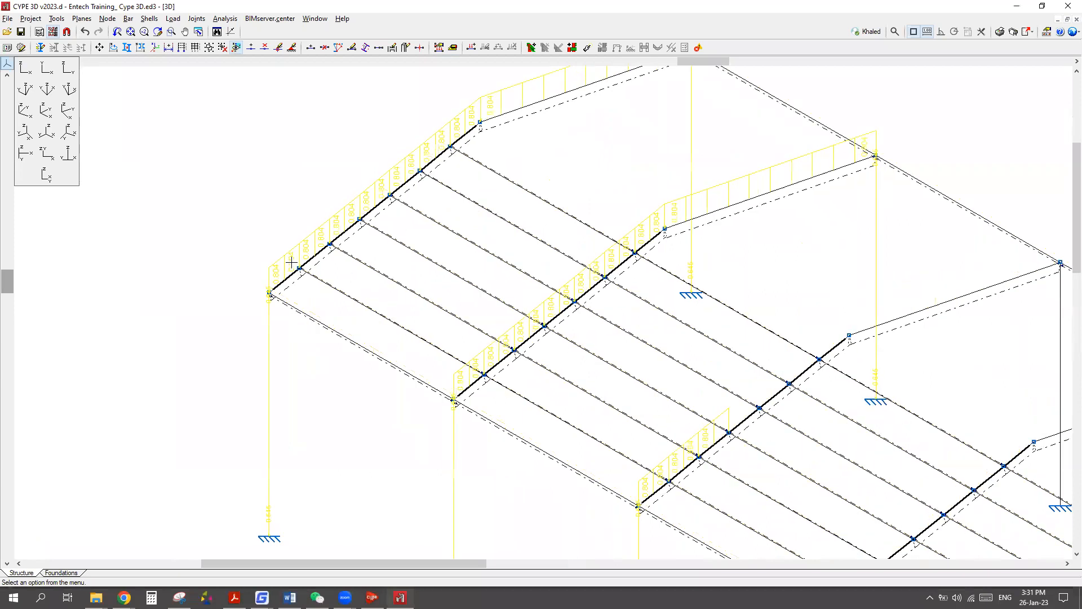
{"action": "scroll", "coordinate": [261, 243], "scroll_direction": "up", "scroll_amount": 4}
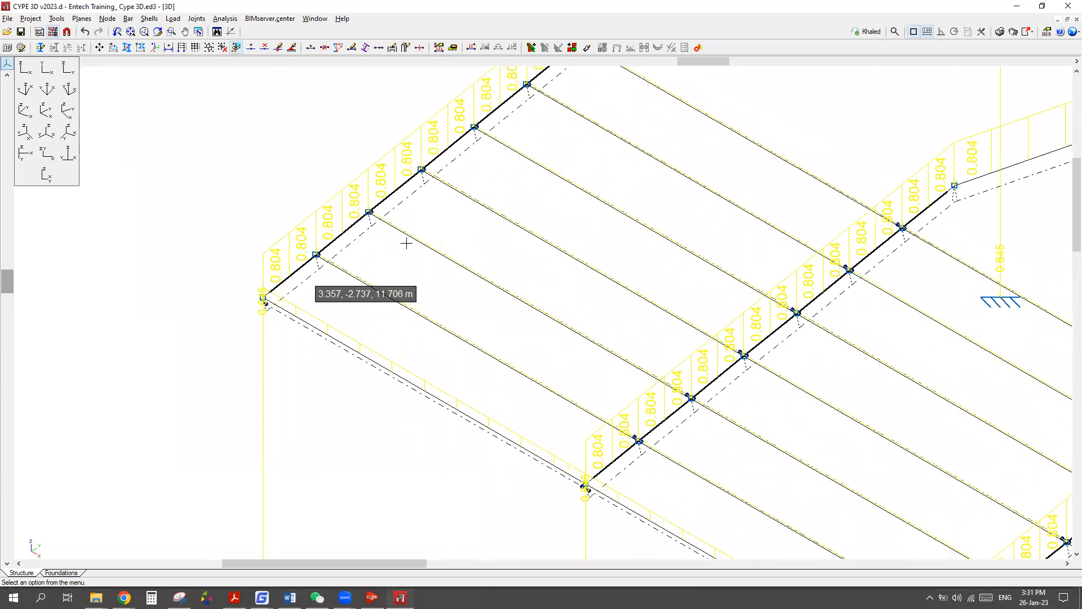
{"action": "scroll", "coordinate": [400, 236], "scroll_direction": "up", "scroll_amount": 4}
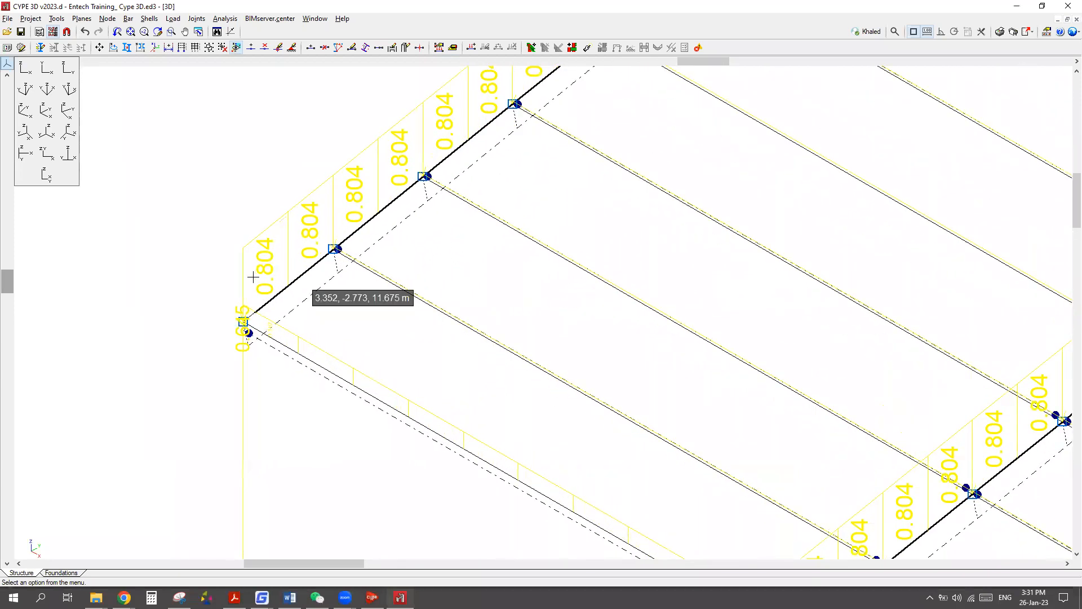
{"action": "scroll", "coordinate": [239, 272], "scroll_direction": "down", "scroll_amount": 4}
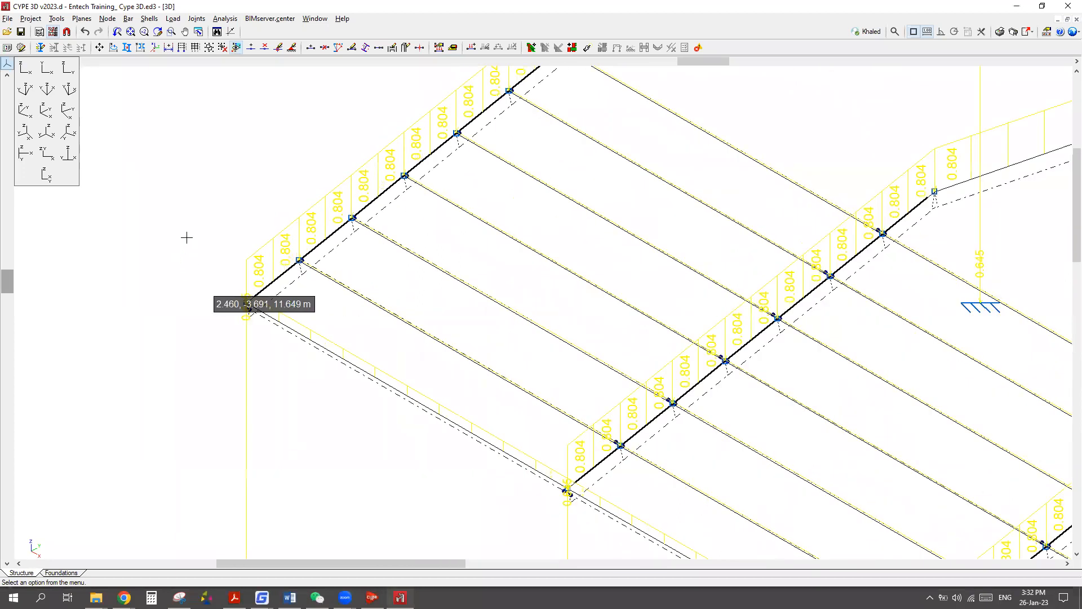
{"action": "scroll", "coordinate": [190, 228], "scroll_direction": "down", "scroll_amount": 3}
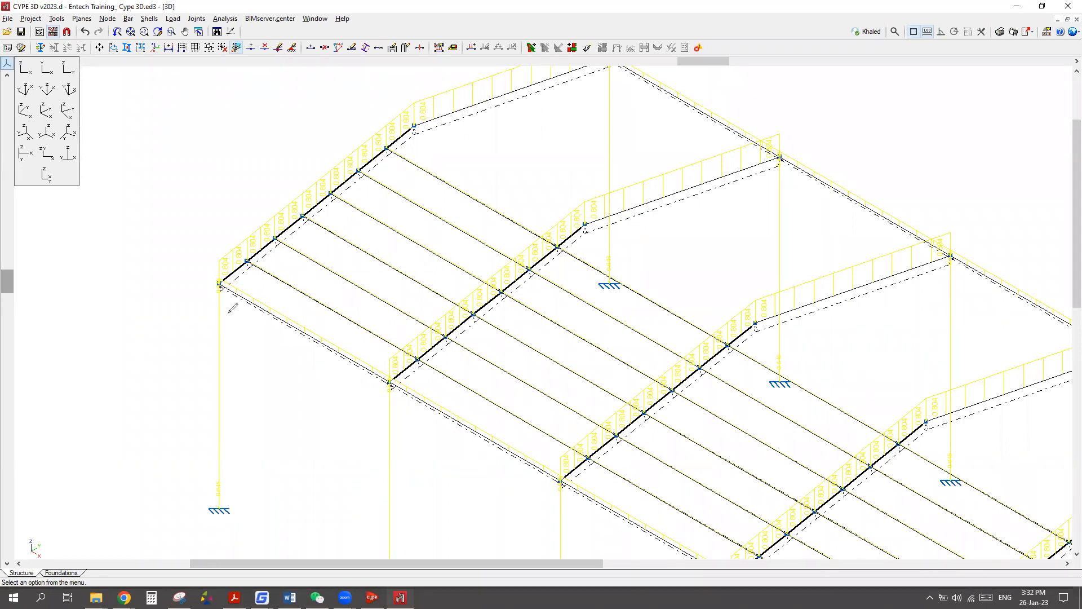
{"action": "left_click_drag", "start_coordinate": [225, 314], "coordinate": [283, 240]}
{"action": "left_click_drag", "start_coordinate": [563, 81], "coordinate": [635, 74]}
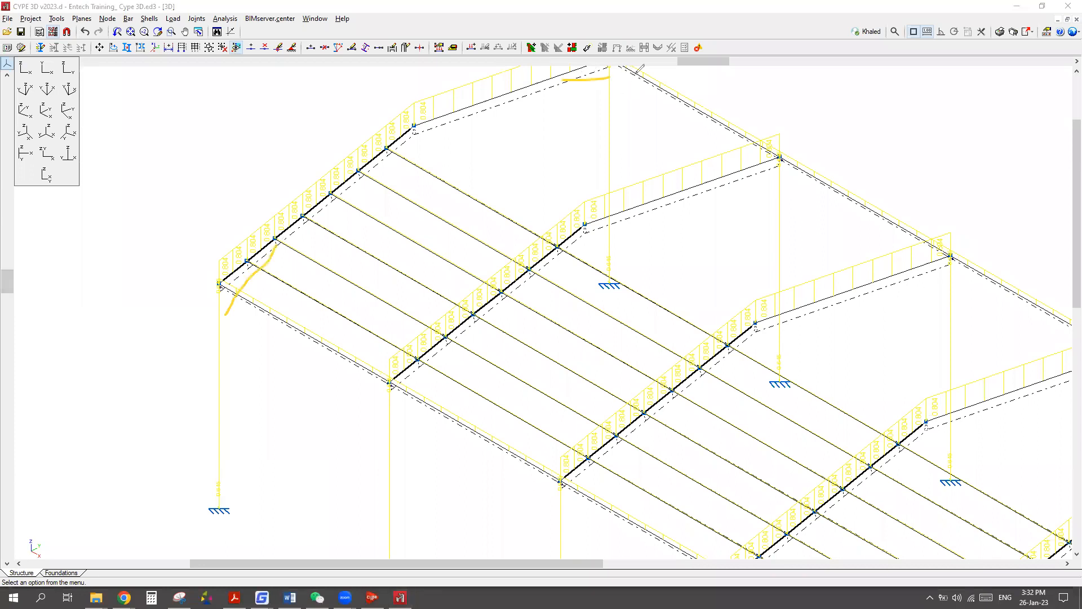
{"action": "left_click_drag", "start_coordinate": [724, 179], "coordinate": [780, 176]}
{"action": "left_click_drag", "start_coordinate": [454, 336], "coordinate": [351, 414]}
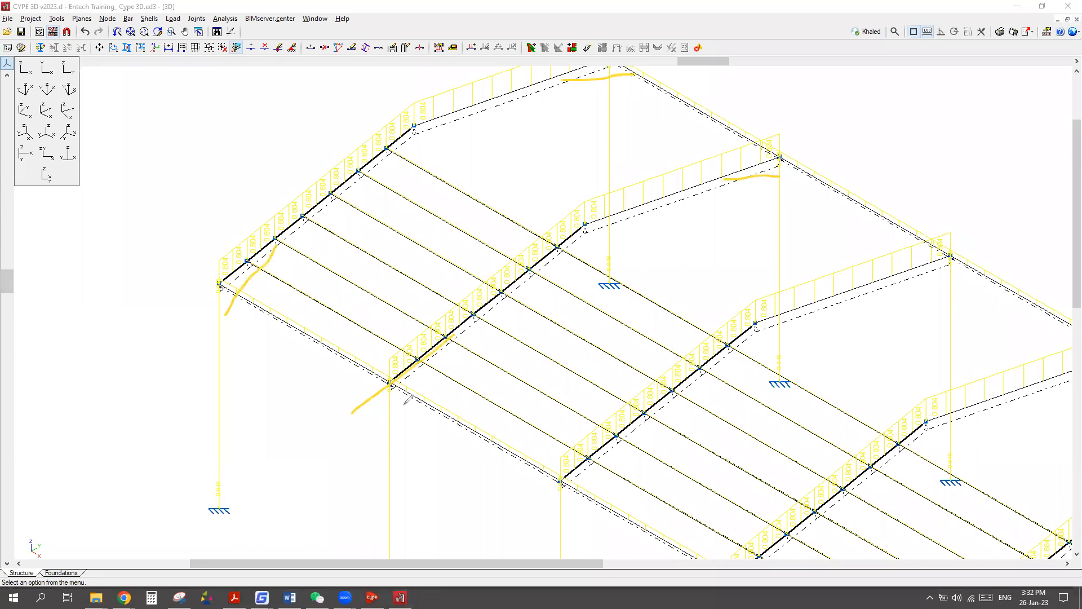
{"action": "left_click_drag", "start_coordinate": [588, 526], "coordinate": [628, 442]}
{"action": "left_click_drag", "start_coordinate": [860, 288], "coordinate": [955, 275]}
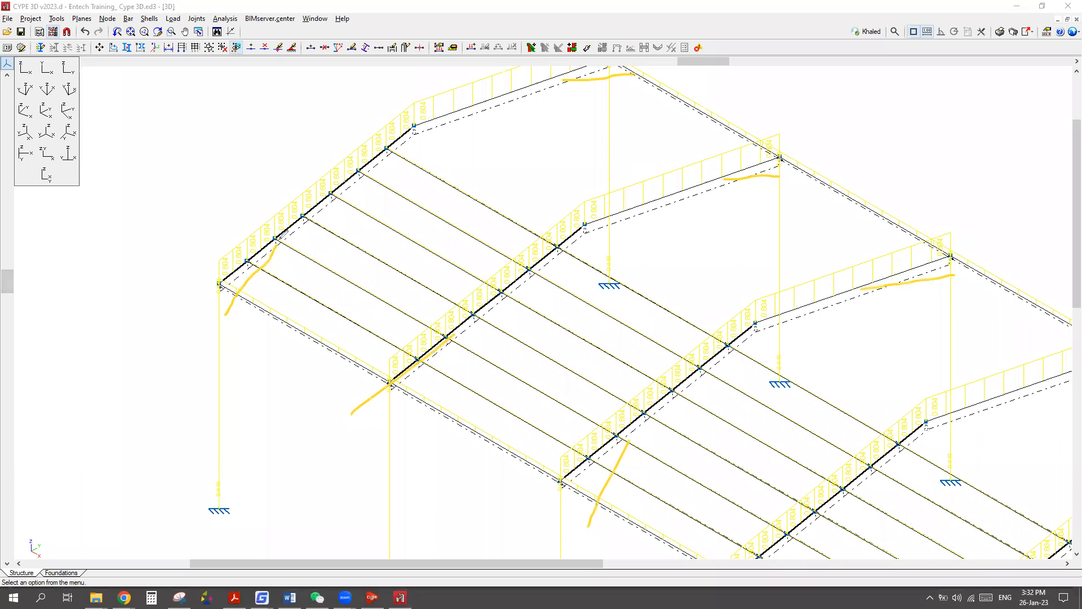
{"action": "mouse_move", "coordinate": [278, 237]}
{"action": "left_mouse_down"}
{"action": "mouse_move", "coordinate": [261, 200]}
{"action": "mouse_move", "coordinate": [206, 237]}
{"action": "mouse_move", "coordinate": [220, 285]}
{"action": "left_mouse_up"}
{"action": "left_click_drag", "start_coordinate": [253, 164], "coordinate": [232, 229]}
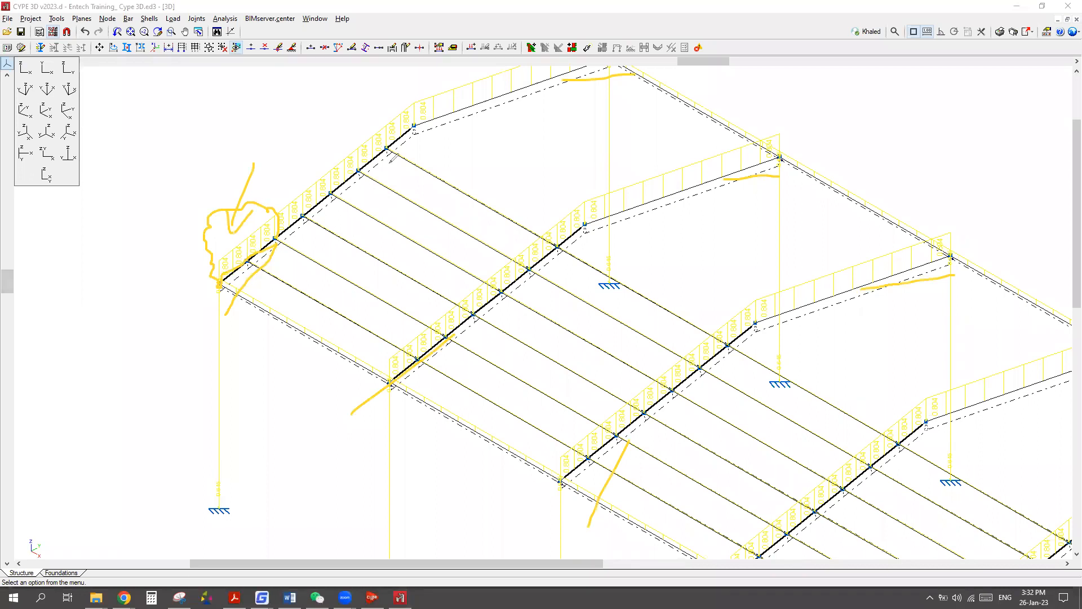
{"action": "mouse_move", "coordinate": [372, 158]}
{"action": "left_mouse_down"}
{"action": "mouse_move", "coordinate": [426, 143]}
{"action": "mouse_move", "coordinate": [458, 113]}
{"action": "mouse_move", "coordinate": [422, 147]}
{"action": "left_mouse_up"}
{"action": "left_click_drag", "start_coordinate": [454, 105], "coordinate": [423, 114]}
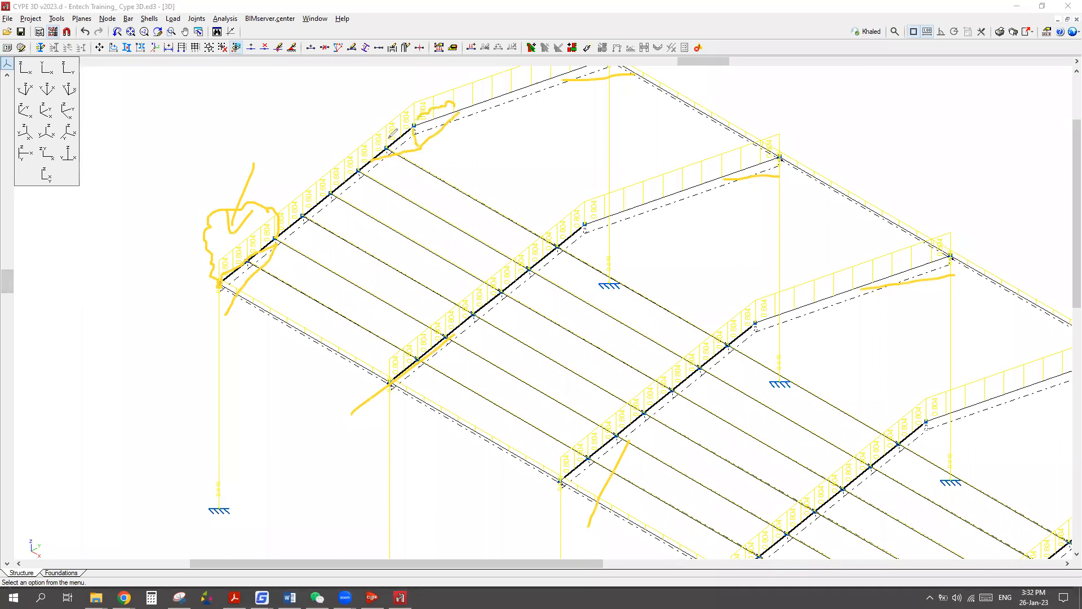
{"action": "left_click", "coordinate": [550, 42]}
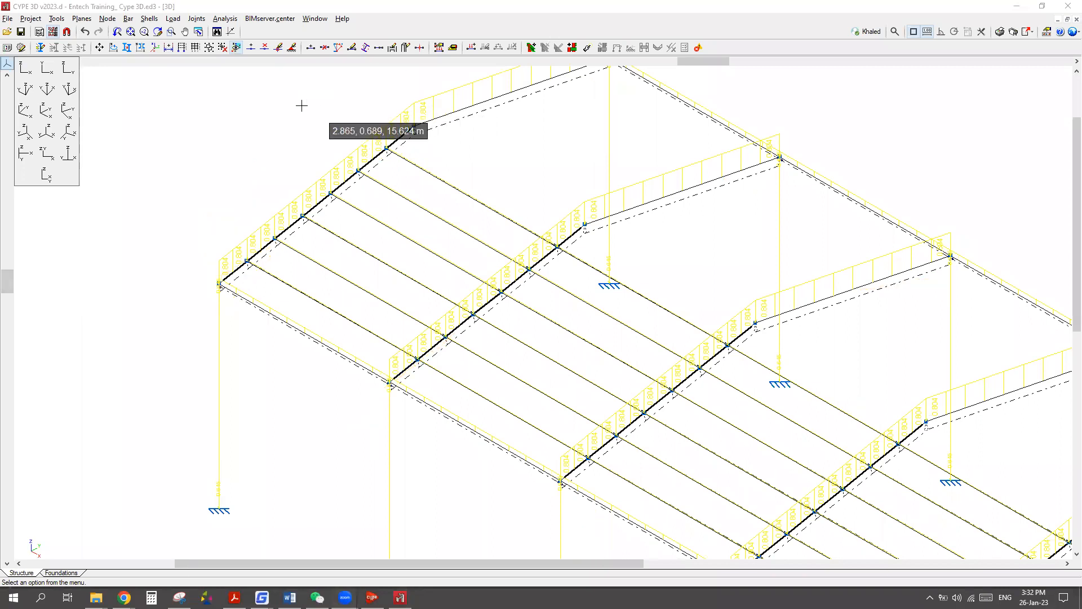
Select both rafter slopes of all the portal frames from the YZ elevation and open their bar description.
{"action": "scroll", "coordinate": [303, 102], "scroll_direction": "down", "scroll_amount": 2}
{"action": "scroll", "coordinate": [135, 75], "scroll_direction": "down", "scroll_amount": 3}
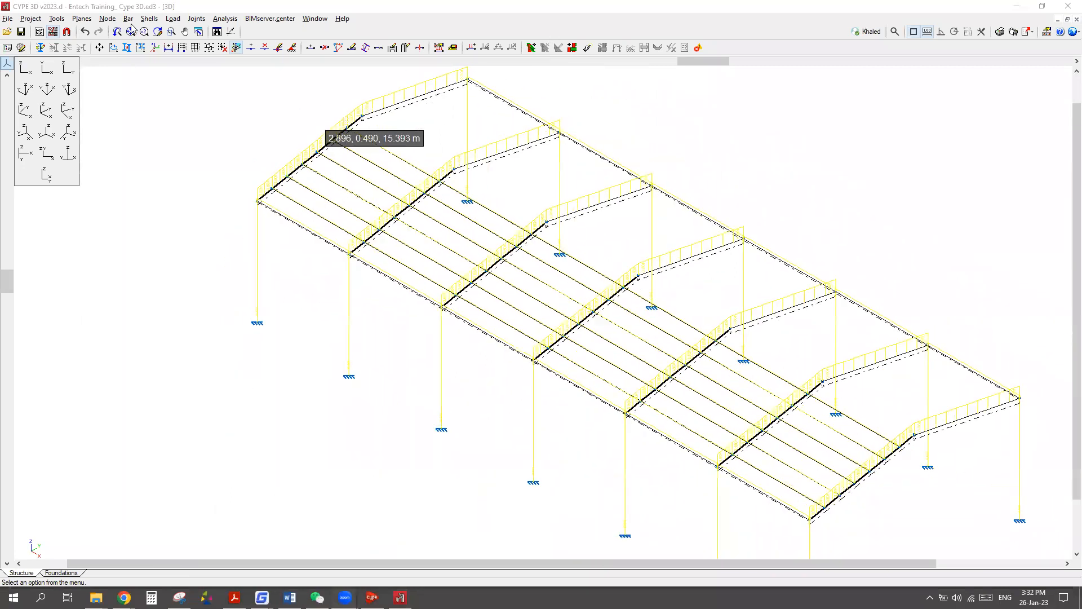
{"action": "left_click", "coordinate": [67, 73]}
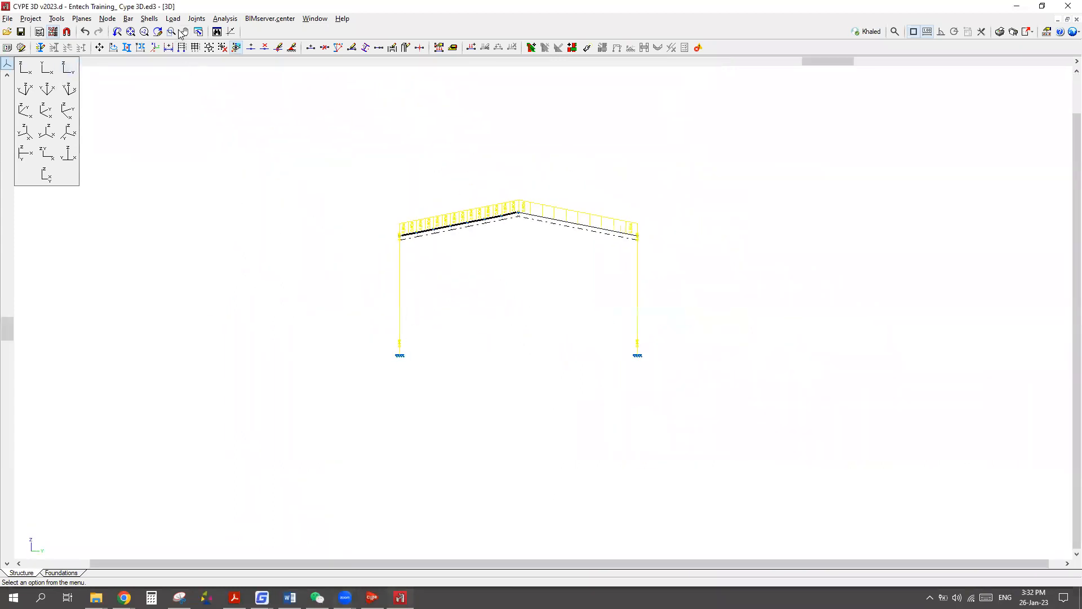
{"action": "left_click", "coordinate": [128, 18]}
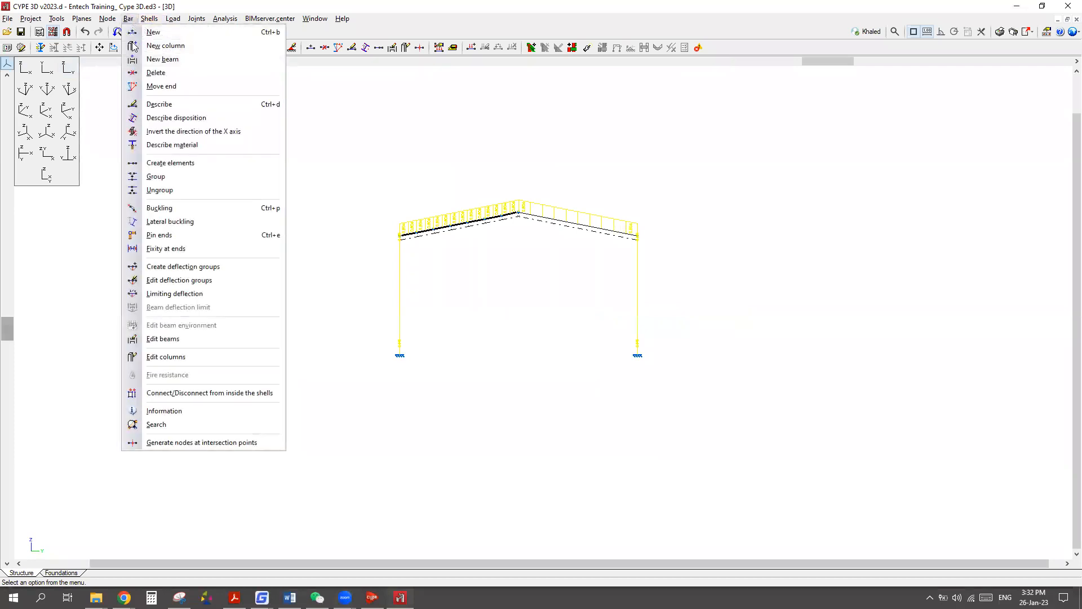
{"action": "left_click", "coordinate": [159, 104]}
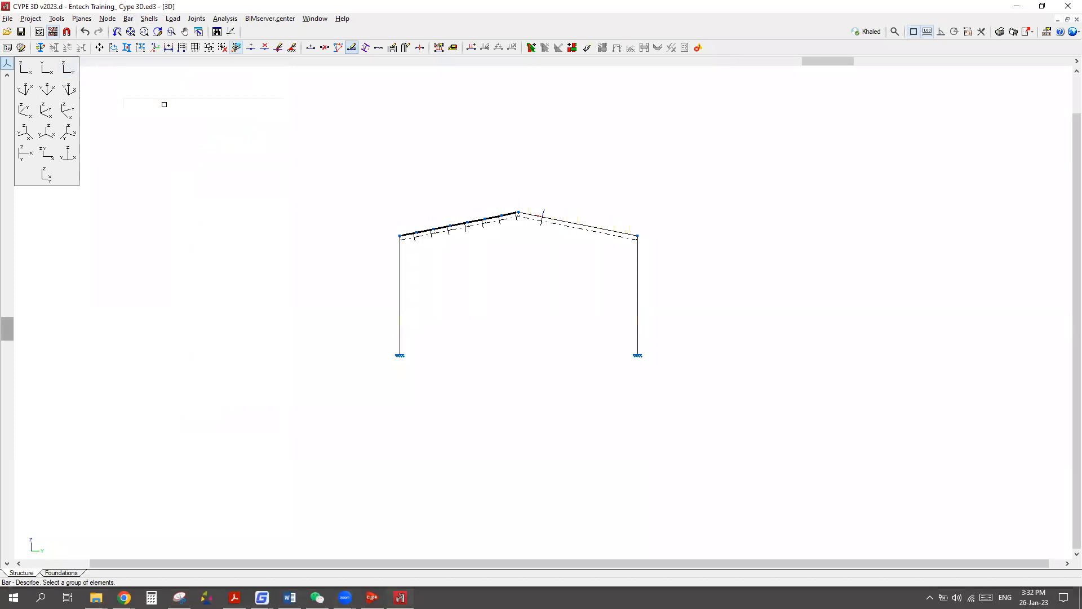
{"action": "scroll", "coordinate": [582, 181], "scroll_direction": "up", "scroll_amount": 2}
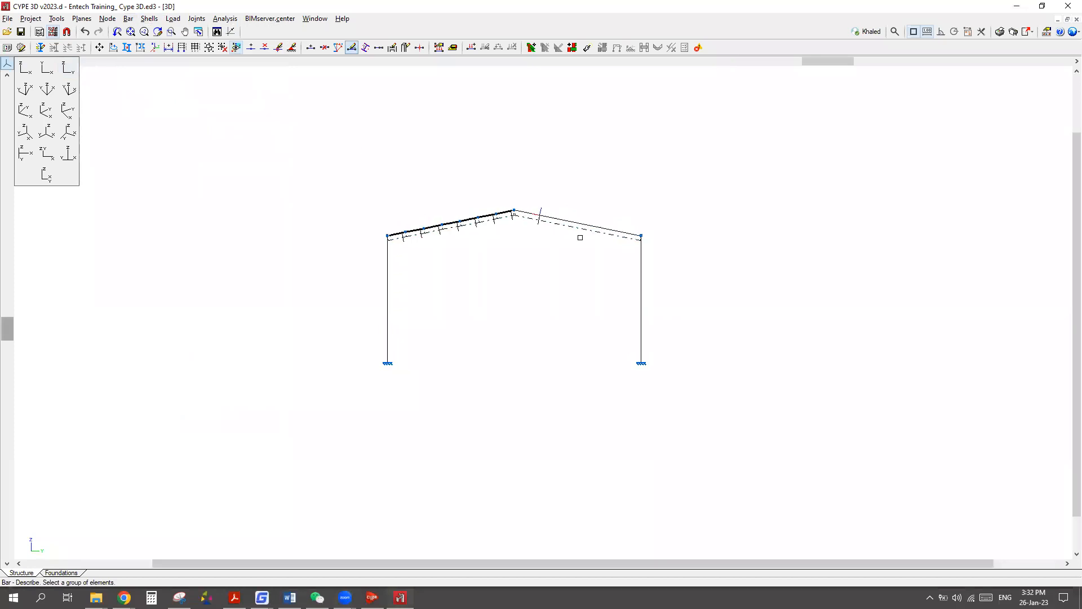
{"action": "scroll", "coordinate": [581, 181], "scroll_direction": "down", "scroll_amount": 1}
{"action": "left_click", "coordinate": [581, 181]}
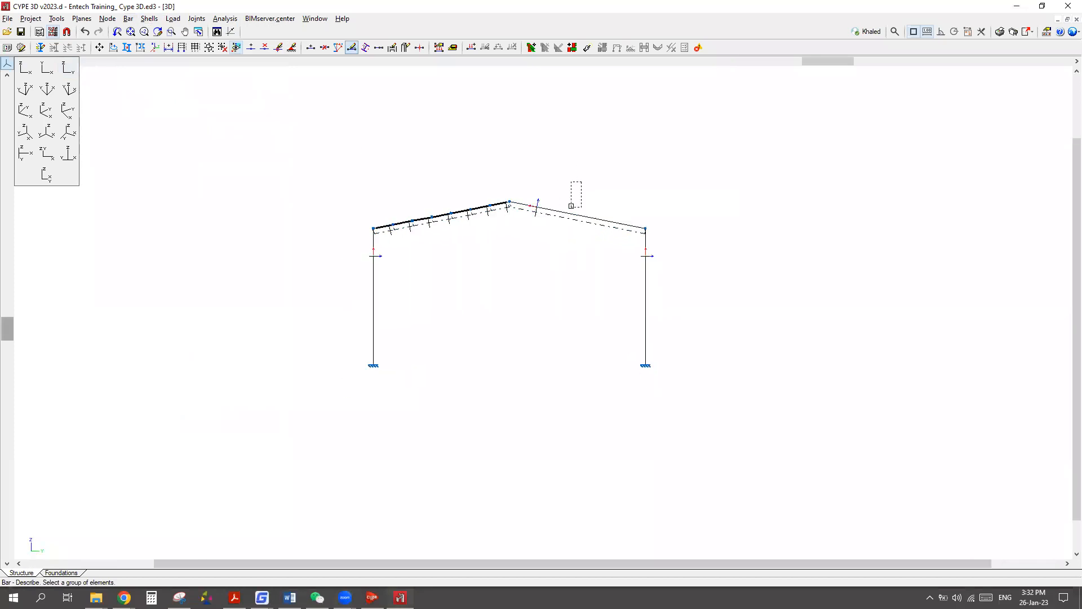
{"action": "left_click", "coordinate": [555, 251]}
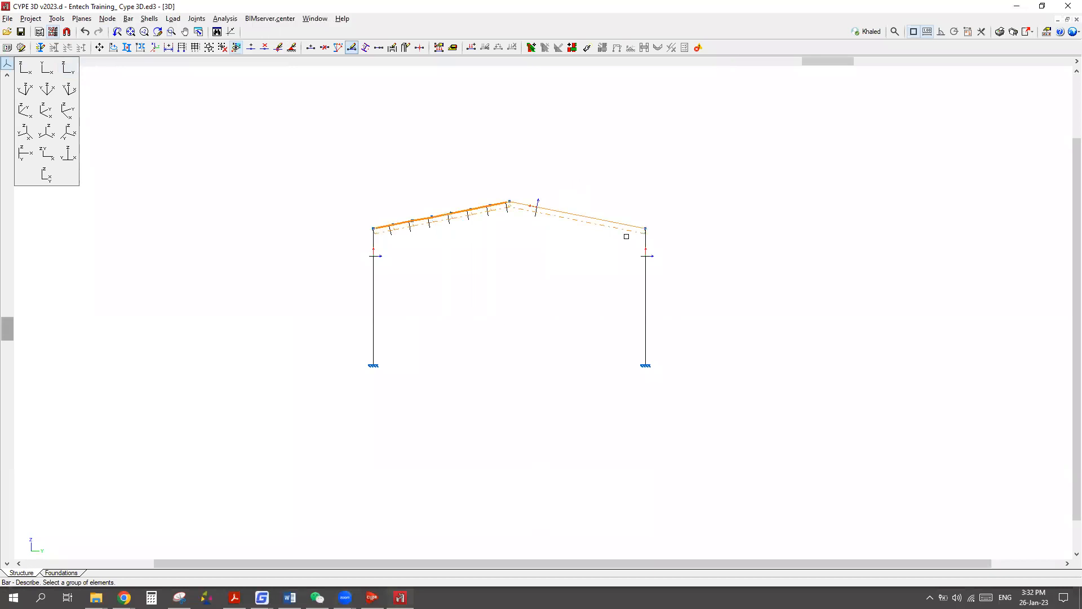
{"action": "left_click", "coordinate": [46, 110]}
{"action": "scroll", "coordinate": [421, 395], "scroll_direction": "down", "scroll_amount": 2}
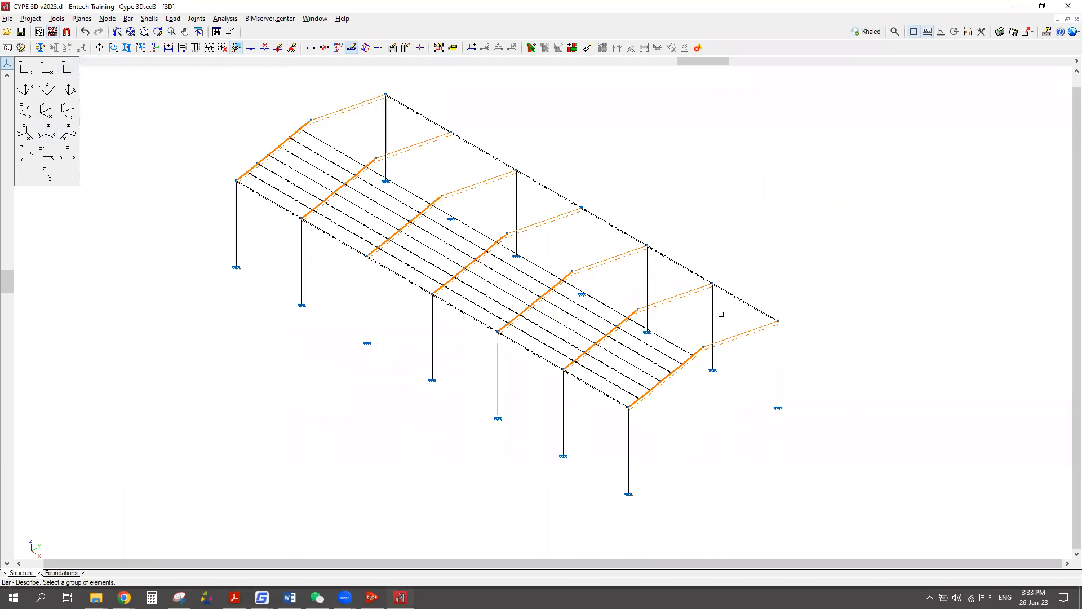
{"action": "right_click", "coordinate": [227, 376]}
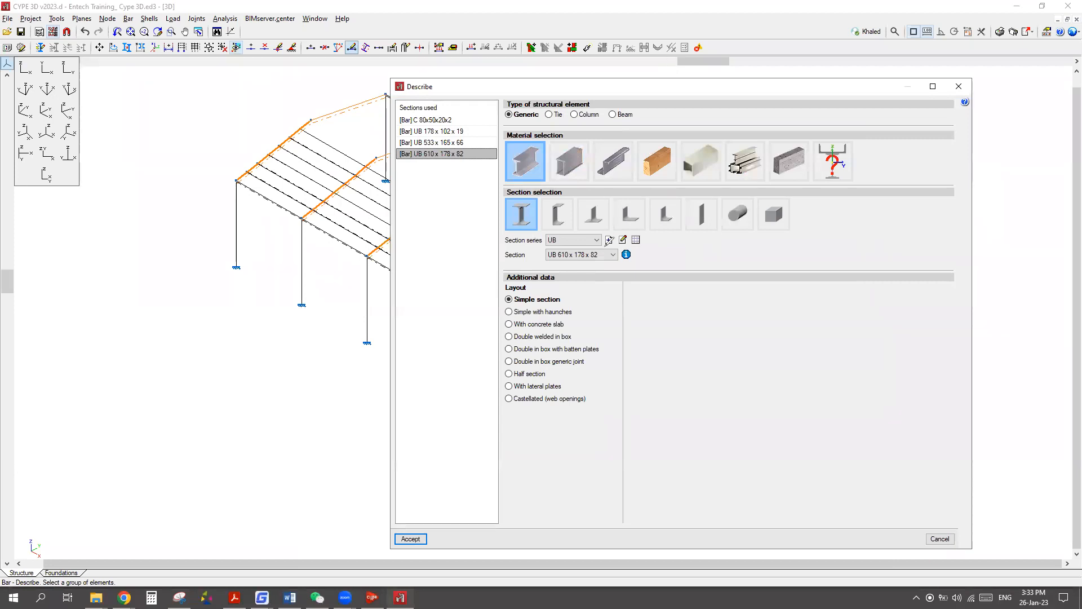
{"action": "mouse_move", "coordinate": [649, 296]}
{"action": "left_mouse_down"}
{"action": "mouse_move", "coordinate": [563, 298]}
{"action": "mouse_move", "coordinate": [583, 310]}
{"action": "left_mouse_up"}
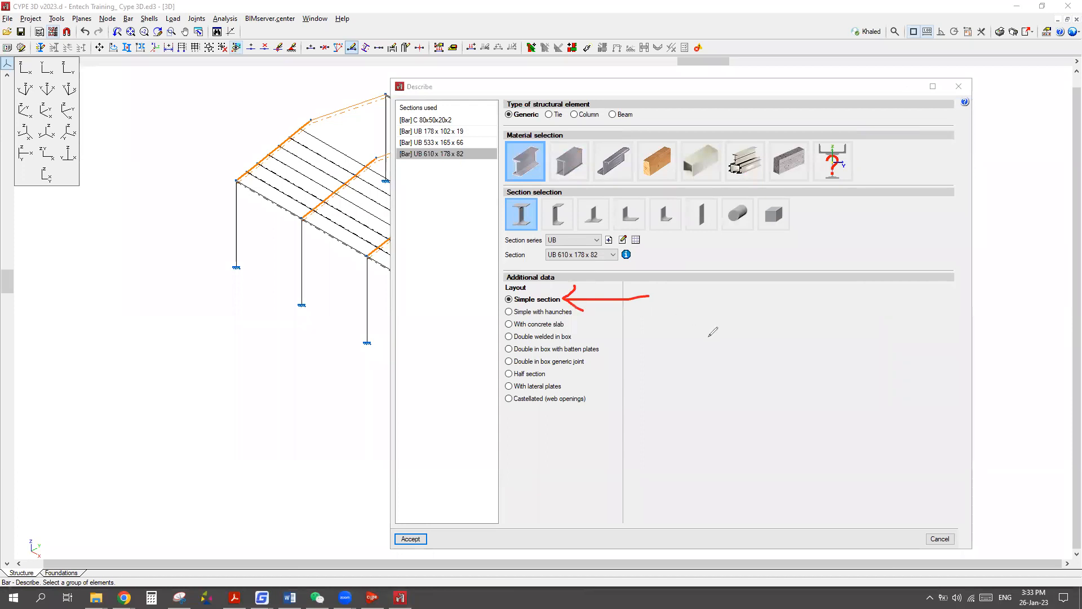
{"action": "mouse_move", "coordinate": [500, 307]}
{"action": "left_mouse_down"}
{"action": "mouse_move", "coordinate": [586, 304]}
{"action": "mouse_move", "coordinate": [606, 323]}
{"action": "mouse_move", "coordinate": [609, 394]}
{"action": "mouse_move", "coordinate": [484, 389]}
{"action": "left_mouse_up"}
{"action": "mouse_move", "coordinate": [484, 335]}
{"action": "left_mouse_down"}
{"action": "mouse_move", "coordinate": [486, 309]}
{"action": "mouse_move", "coordinate": [508, 308]}
{"action": "left_mouse_up"}
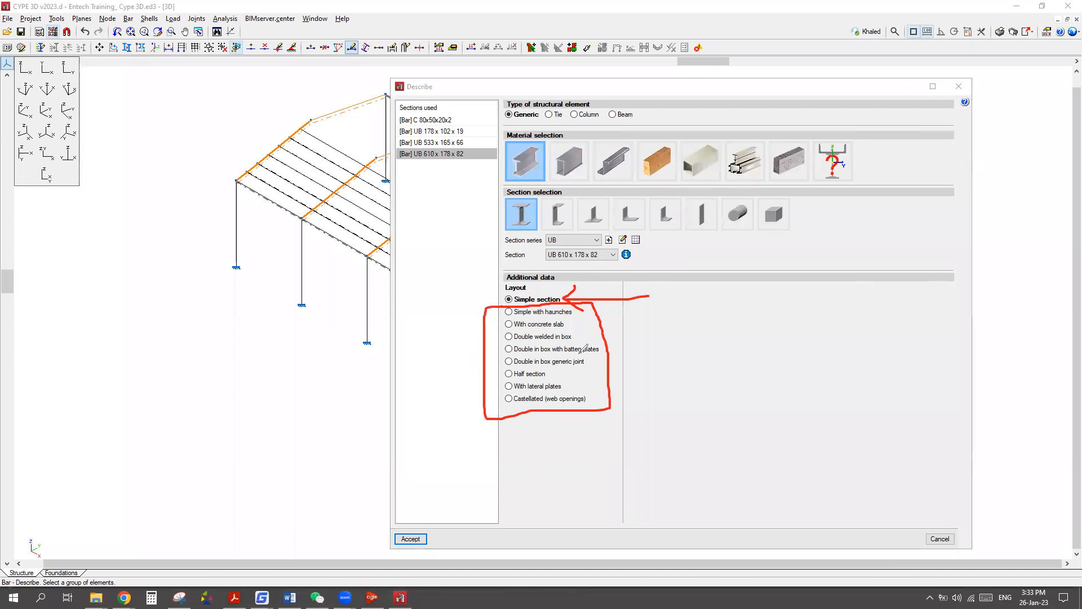
{"action": "mouse_move", "coordinate": [578, 313]}
{"action": "left_mouse_down"}
{"action": "mouse_move", "coordinate": [624, 314]}
{"action": "mouse_move", "coordinate": [581, 334]}
{"action": "mouse_move", "coordinate": [602, 342]}
{"action": "mouse_move", "coordinate": [578, 338]}
{"action": "mouse_move", "coordinate": [628, 350]}
{"action": "left_mouse_up"}
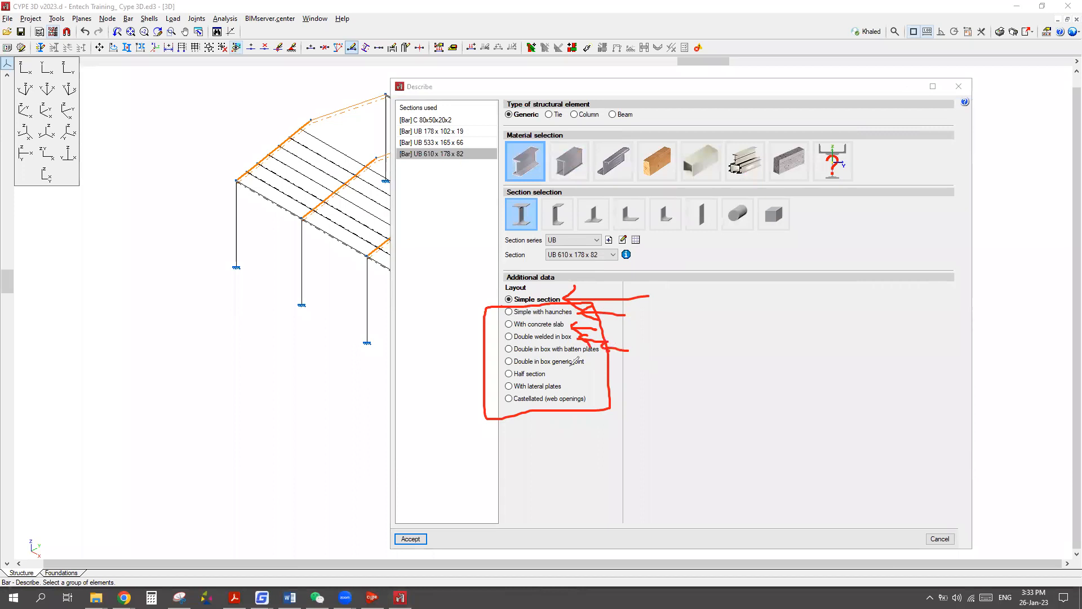
{"action": "left_click_drag", "start_coordinate": [607, 361], "coordinate": [586, 361]}
{"action": "mouse_move", "coordinate": [595, 355]}
{"action": "left_mouse_down"}
{"action": "mouse_move", "coordinate": [586, 362]}
{"action": "mouse_move", "coordinate": [601, 373]}
{"action": "mouse_move", "coordinate": [554, 377]}
{"action": "mouse_move", "coordinate": [606, 403]}
{"action": "left_mouse_up"}
{"action": "key", "text": "e"}
{"action": "mouse_move", "coordinate": [637, 309]}
{"action": "left_mouse_down"}
{"action": "mouse_move", "coordinate": [579, 311]}
{"action": "mouse_move", "coordinate": [589, 322]}
{"action": "left_mouse_up"}
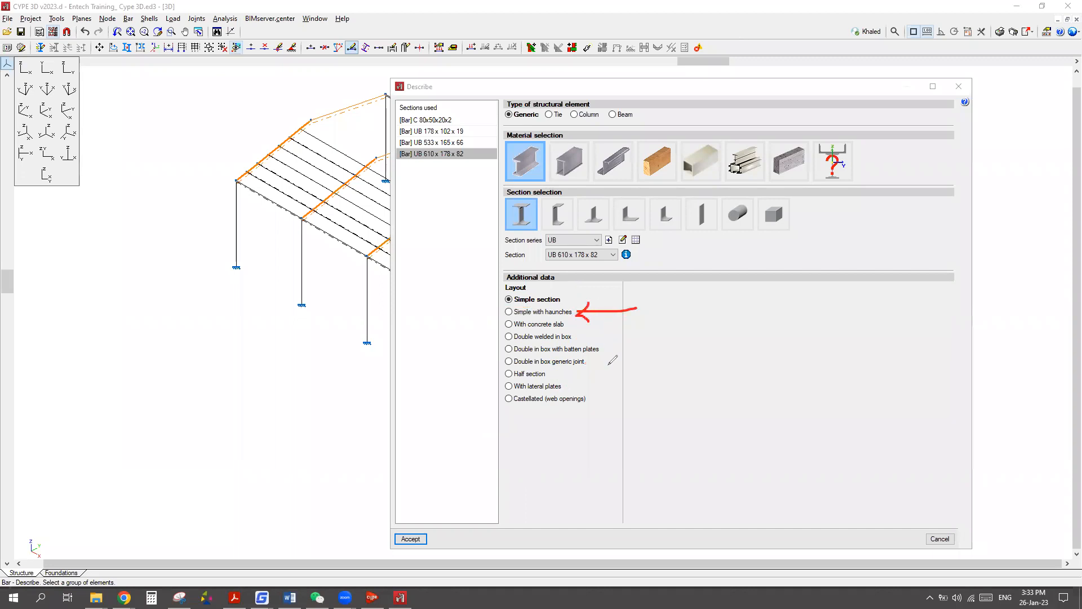
Set the layout of the selected UB 610 x 178 x 82 rafters to Simple with haunches.
{"action": "left_click", "coordinate": [509, 312]}
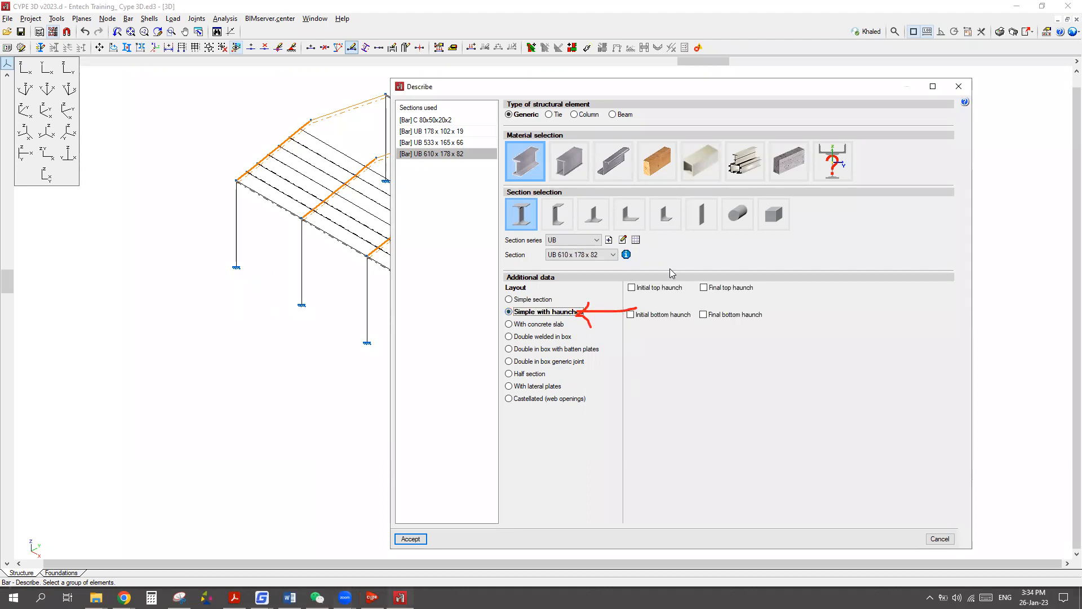
{"action": "key", "text": "e"}
{"action": "mouse_move", "coordinate": [687, 489]}
{"action": "left_mouse_down"}
{"action": "mouse_move", "coordinate": [680, 386]}
{"action": "mouse_move", "coordinate": [805, 452]}
{"action": "mouse_move", "coordinate": [809, 480]}
{"action": "left_mouse_up"}
{"action": "left_click_drag", "start_coordinate": [682, 438], "coordinate": [799, 433]}
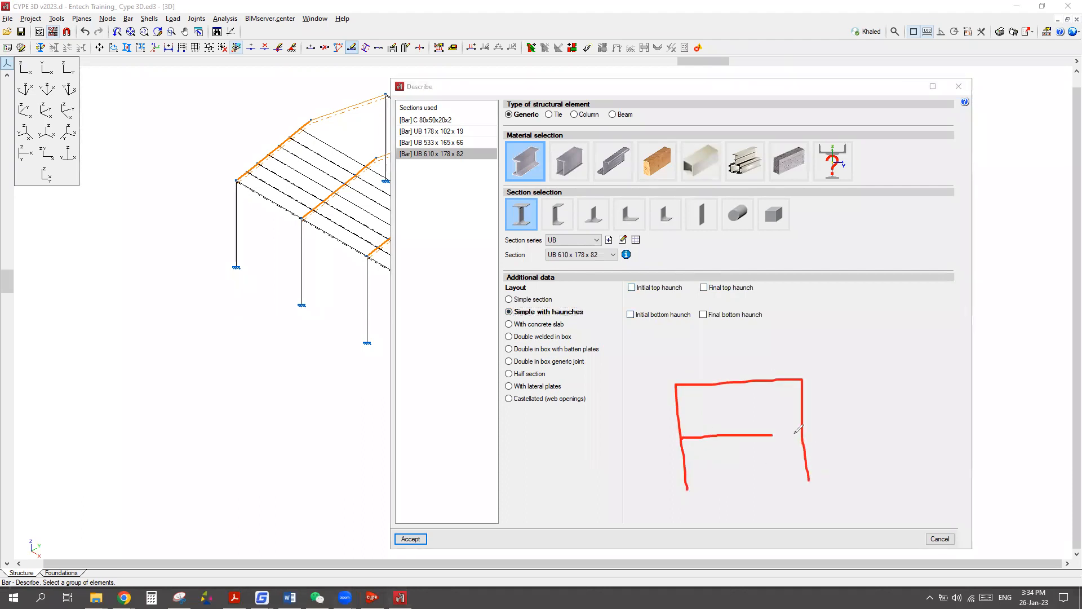
{"action": "left_click_drag", "start_coordinate": [709, 493], "coordinate": [673, 494]}
{"action": "left_click_drag", "start_coordinate": [705, 494], "coordinate": [668, 507]}
{"action": "left_click_drag", "start_coordinate": [791, 480], "coordinate": [820, 480]}
{"action": "left_click_drag", "start_coordinate": [627, 293], "coordinate": [762, 294]}
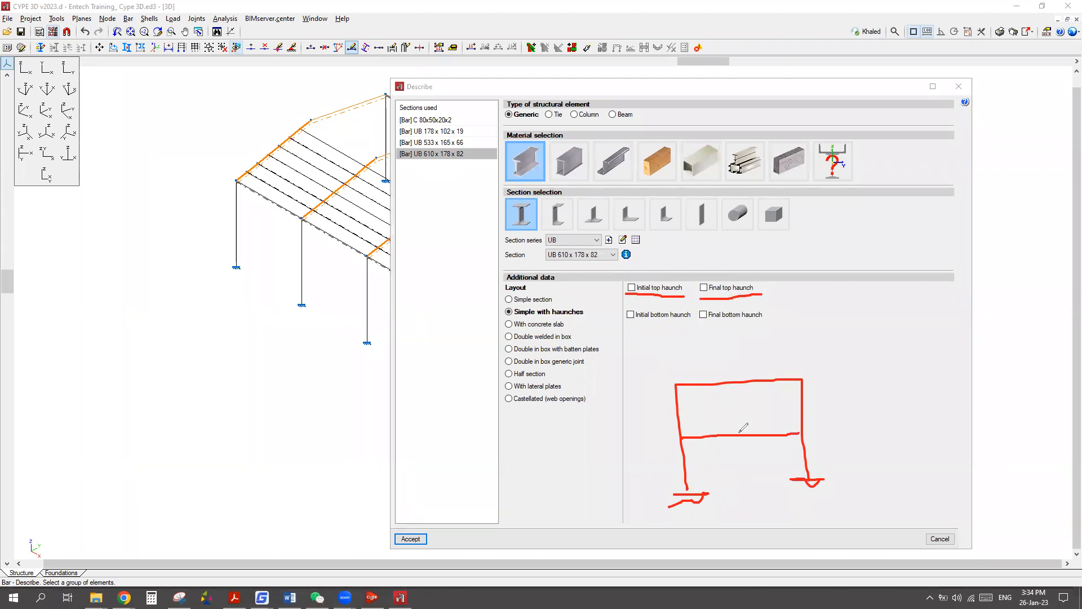
{"action": "left_click_drag", "start_coordinate": [683, 437], "coordinate": [683, 435]}
{"action": "left_click_drag", "start_coordinate": [658, 446], "coordinate": [639, 466]}
{"action": "left_click_drag", "start_coordinate": [665, 455], "coordinate": [673, 452]}
{"action": "mouse_move", "coordinate": [822, 425]}
{"action": "left_mouse_down"}
{"action": "mouse_move", "coordinate": [801, 427]}
{"action": "mouse_move", "coordinate": [835, 435]}
{"action": "mouse_move", "coordinate": [855, 420]}
{"action": "left_mouse_up"}
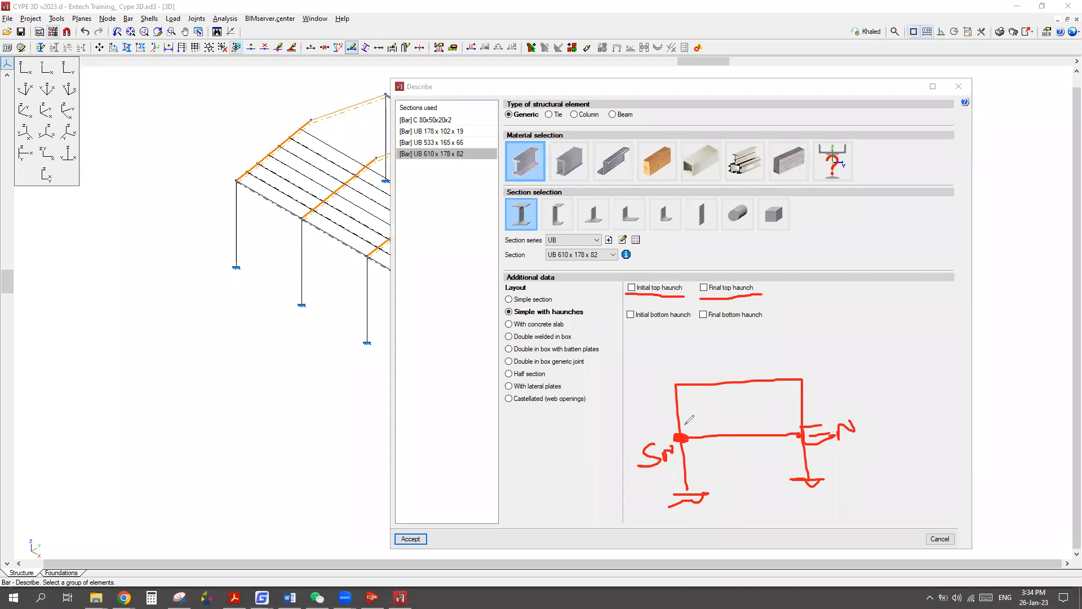
{"action": "left_click_drag", "start_coordinate": [679, 411], "coordinate": [713, 434]}
{"action": "left_click_drag", "start_coordinate": [777, 434], "coordinate": [807, 407]}
{"action": "left_click_drag", "start_coordinate": [628, 323], "coordinate": [696, 327]}
{"action": "left_click_drag", "start_coordinate": [711, 435], "coordinate": [687, 452]}
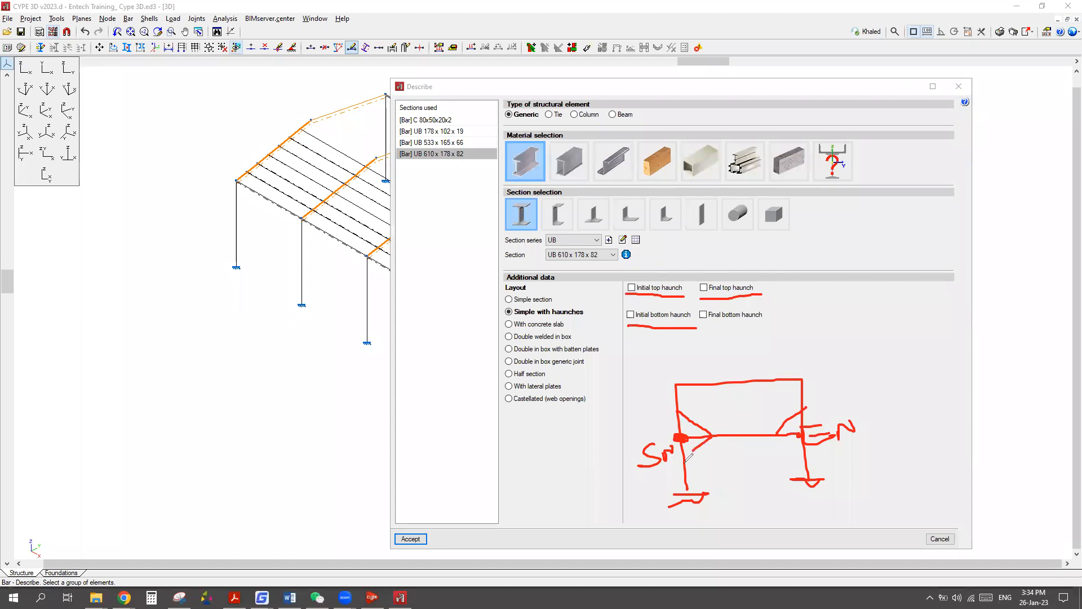
{"action": "left_click_drag", "start_coordinate": [699, 331], "coordinate": [760, 327]}
{"action": "left_click_drag", "start_coordinate": [779, 433], "coordinate": [802, 449]}
{"action": "left_click_drag", "start_coordinate": [239, 196], "coordinate": [249, 175]}
{"action": "mouse_move", "coordinate": [311, 120]}
{"action": "left_mouse_down"}
{"action": "mouse_move", "coordinate": [314, 141]}
{"action": "mouse_move", "coordinate": [309, 113]}
{"action": "mouse_move", "coordinate": [326, 135]}
{"action": "mouse_move", "coordinate": [290, 139]}
{"action": "left_mouse_up"}
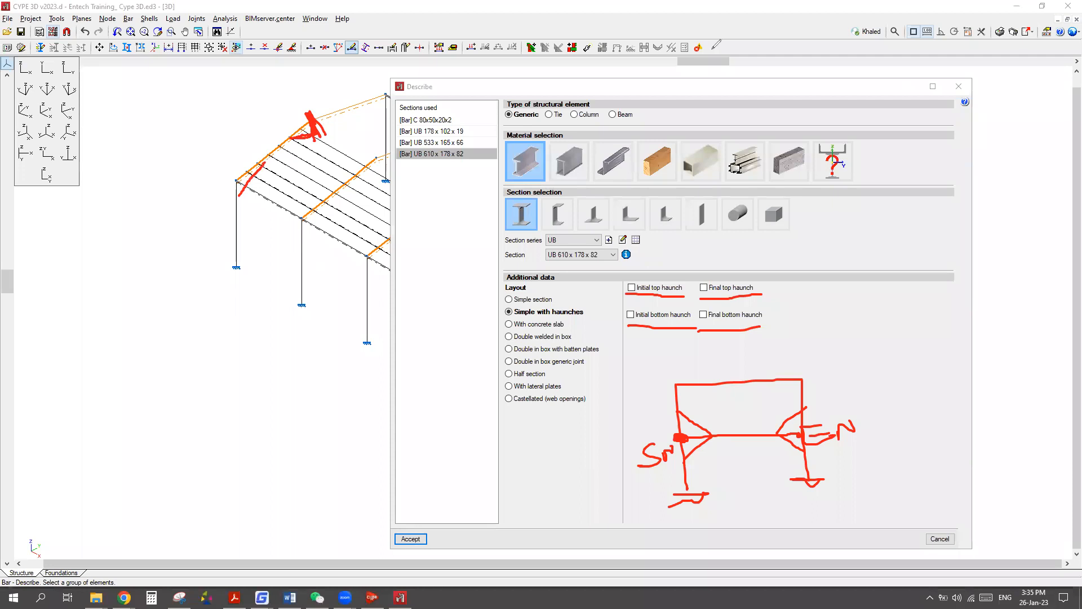
{"action": "left_click", "coordinate": [610, 45]}
Enable the initial and final bottom haunches for the rafters and set the initial bottom haunch length to 1.8 m.
{"action": "left_click", "coordinate": [642, 319]}
{"action": "left_click", "coordinate": [643, 319]}
{"action": "left_click", "coordinate": [703, 315]}
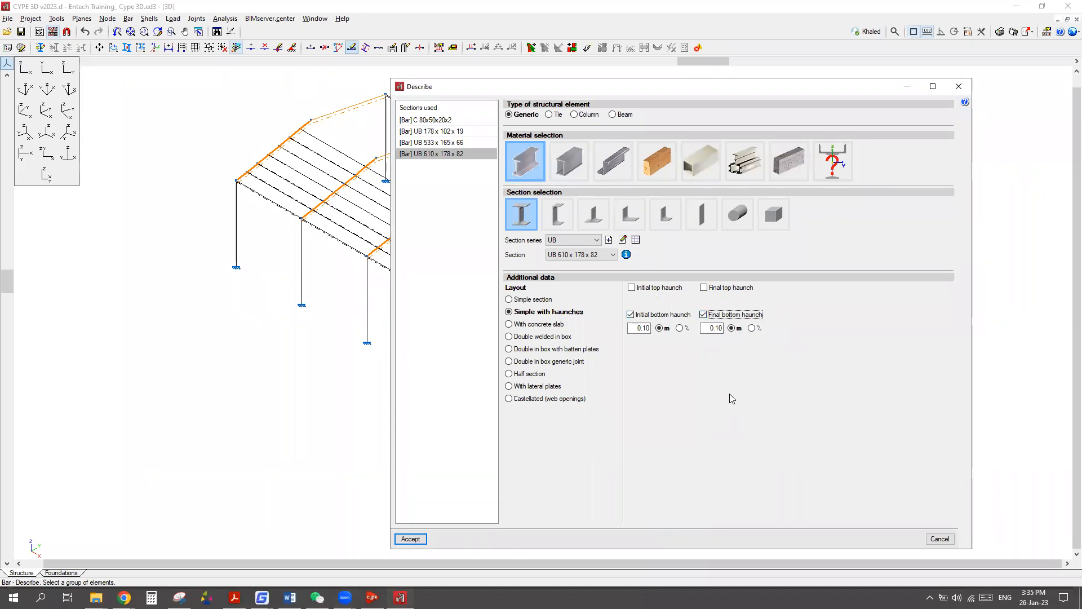
{"action": "left_click", "coordinate": [664, 332]}
{"action": "left_click", "coordinate": [680, 328]}
{"action": "left_click", "coordinate": [659, 328]}
{"action": "double_click", "coordinate": [638, 328]}
{"action": "type", "text": "1.8"}
Set the final bottom haunch length to 1.6 m and apply the description to the selected rafters.
{"action": "left_click_drag", "start_coordinate": [242, 165], "coordinate": [243, 172]}
{"action": "mouse_move", "coordinate": [311, 112]}
{"action": "left_mouse_down"}
{"action": "mouse_move", "coordinate": [306, 126]}
{"action": "mouse_move", "coordinate": [312, 116]}
{"action": "mouse_move", "coordinate": [291, 102]}
{"action": "left_mouse_up"}
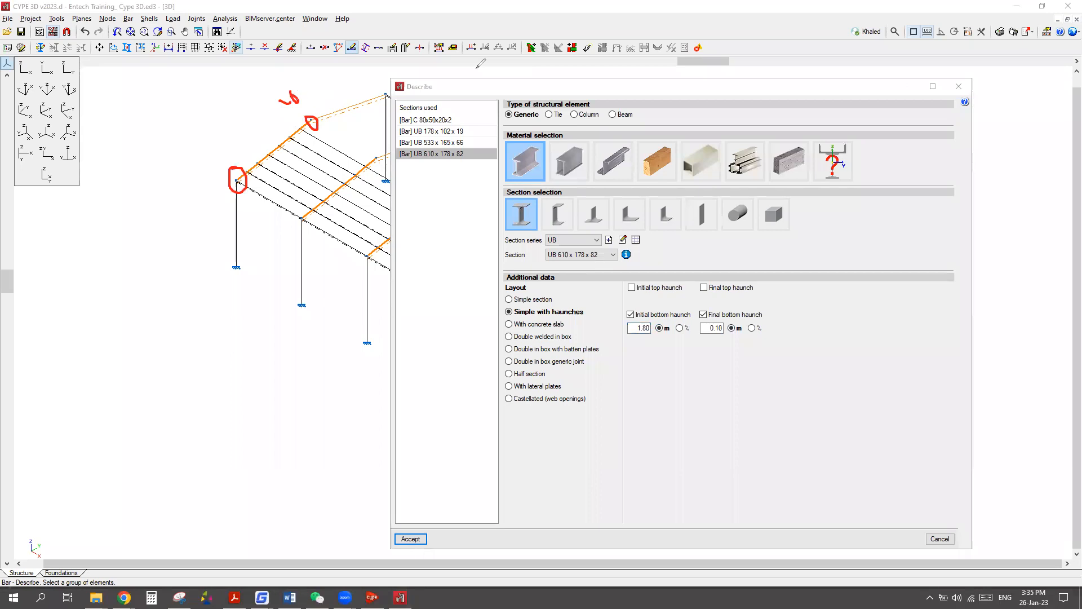
{"action": "left_click", "coordinate": [717, 327]}
{"action": "left_click_drag", "start_coordinate": [704, 327], "coordinate": [734, 326]}
{"action": "type", "text": "1.6"}
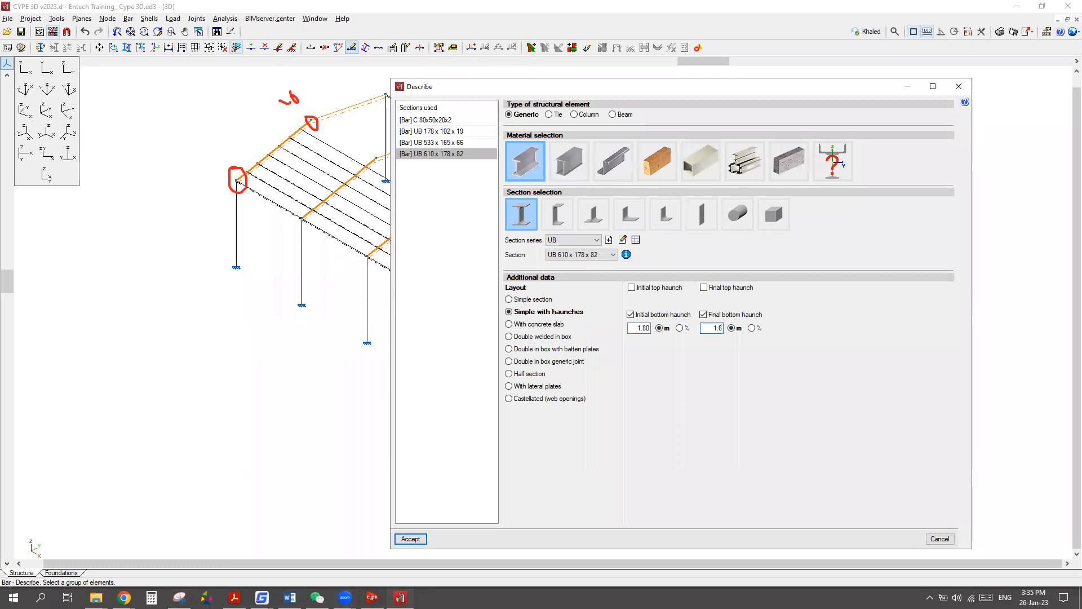
{"action": "left_click_drag", "start_coordinate": [641, 328], "coordinate": [644, 328]}
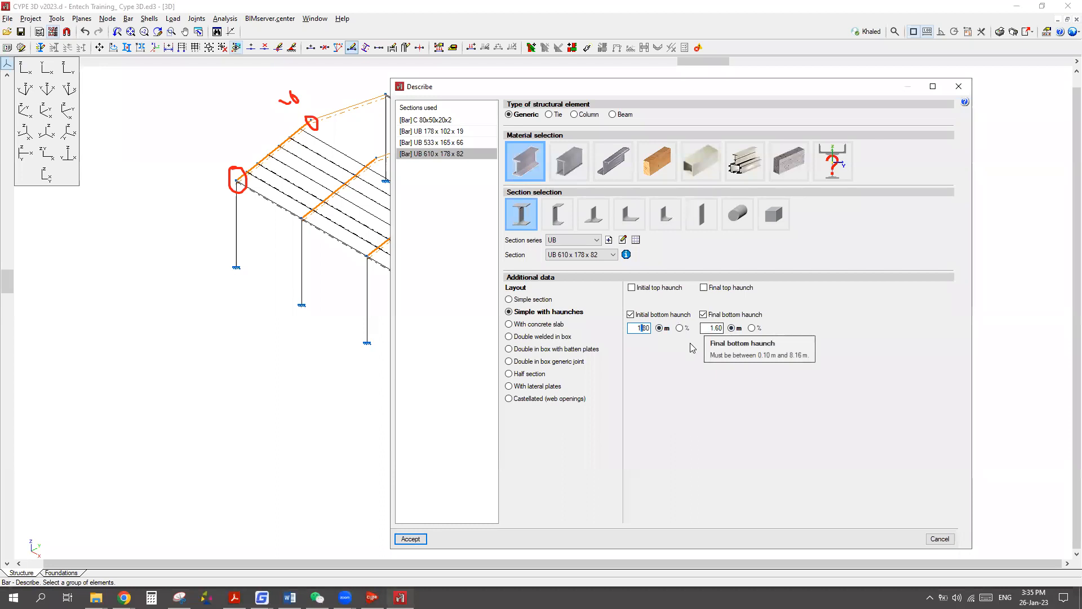
{"action": "left_click", "coordinate": [411, 539]}
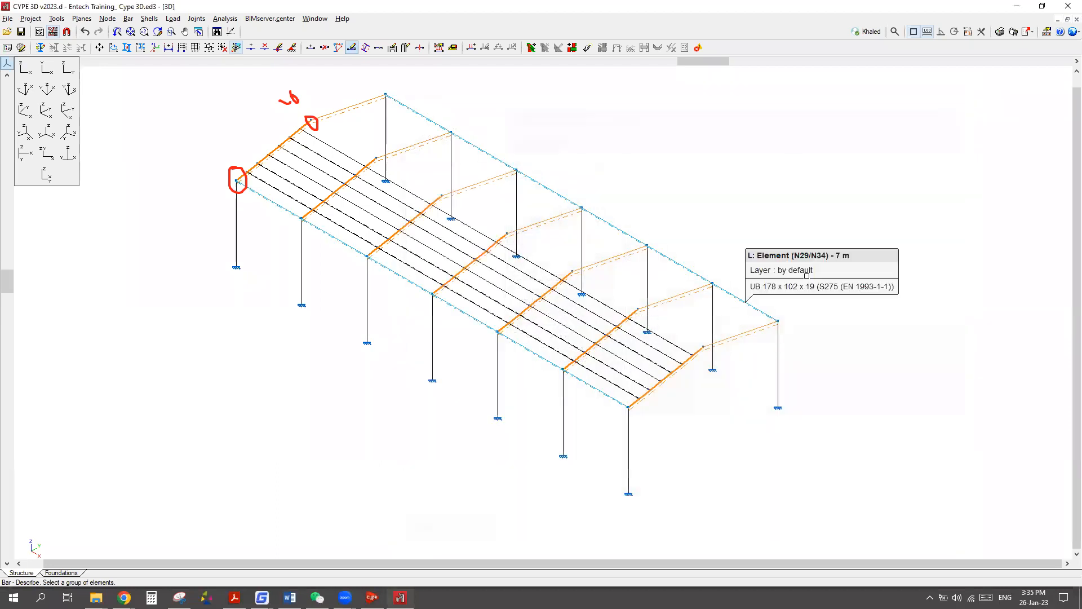
Generate a 3D view of the complete structure with the haunched rafters.
{"action": "scroll", "coordinate": [728, 415], "scroll_direction": "up", "scroll_amount": 5}
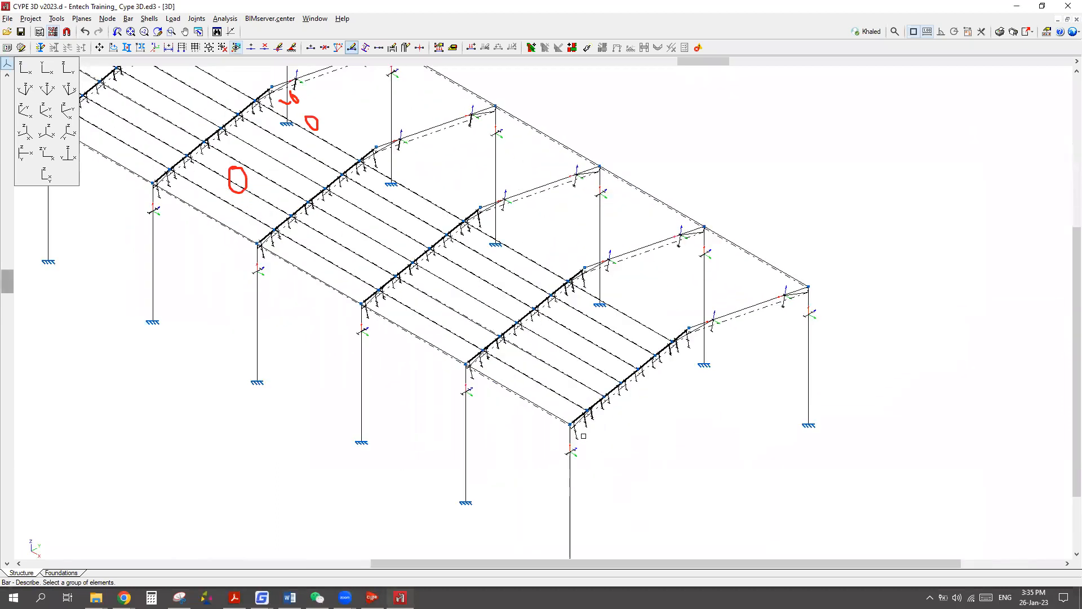
{"action": "scroll", "coordinate": [541, 417], "scroll_direction": "down", "scroll_amount": 6}
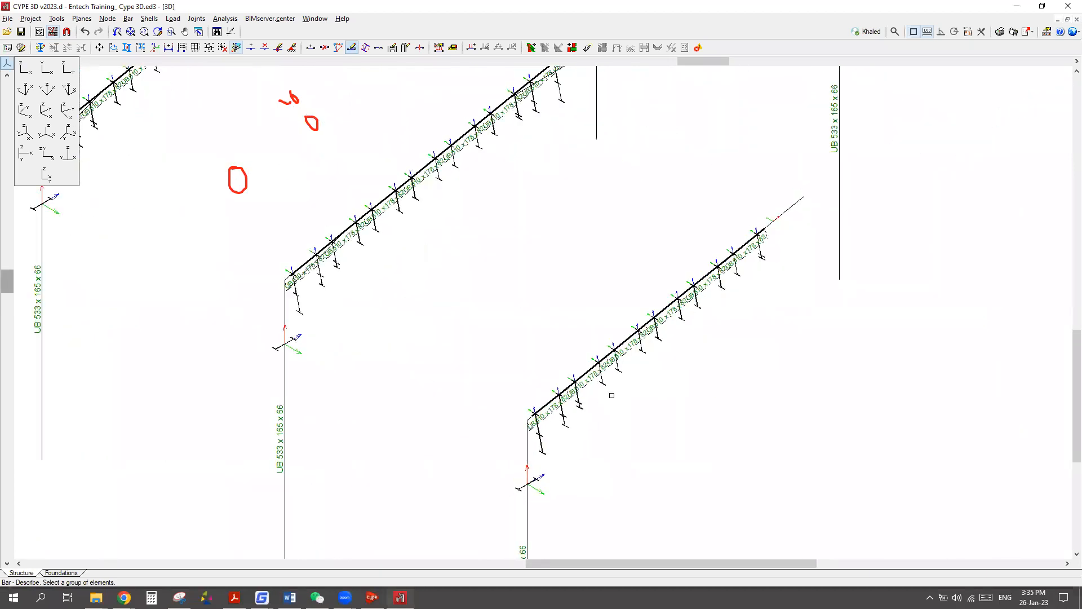
{"action": "scroll", "coordinate": [702, 98], "scroll_direction": "down", "scroll_amount": 5}
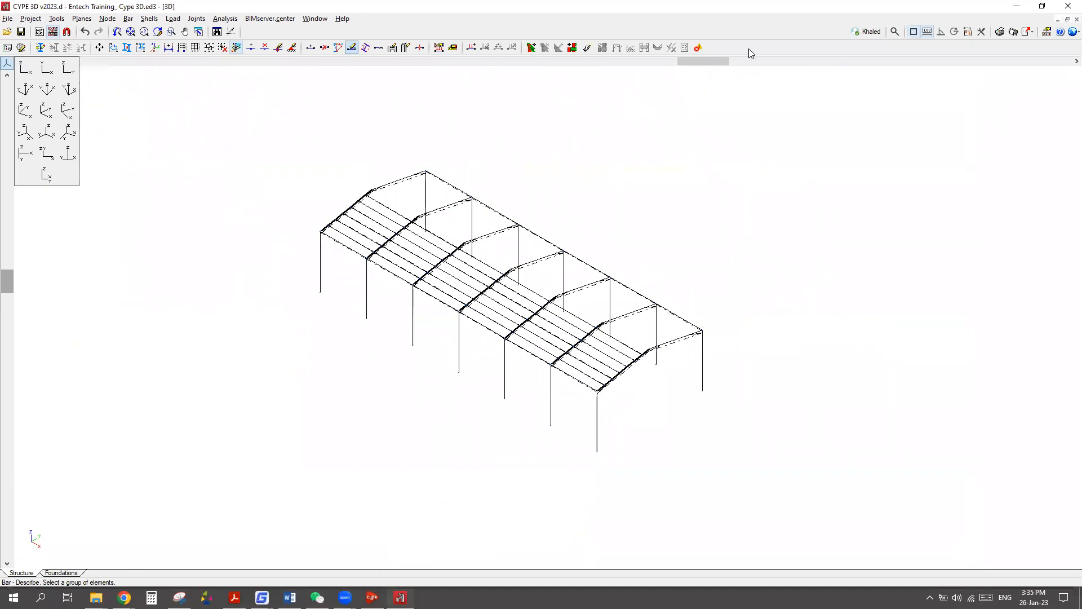
{"action": "left_click", "coordinate": [56, 19]}
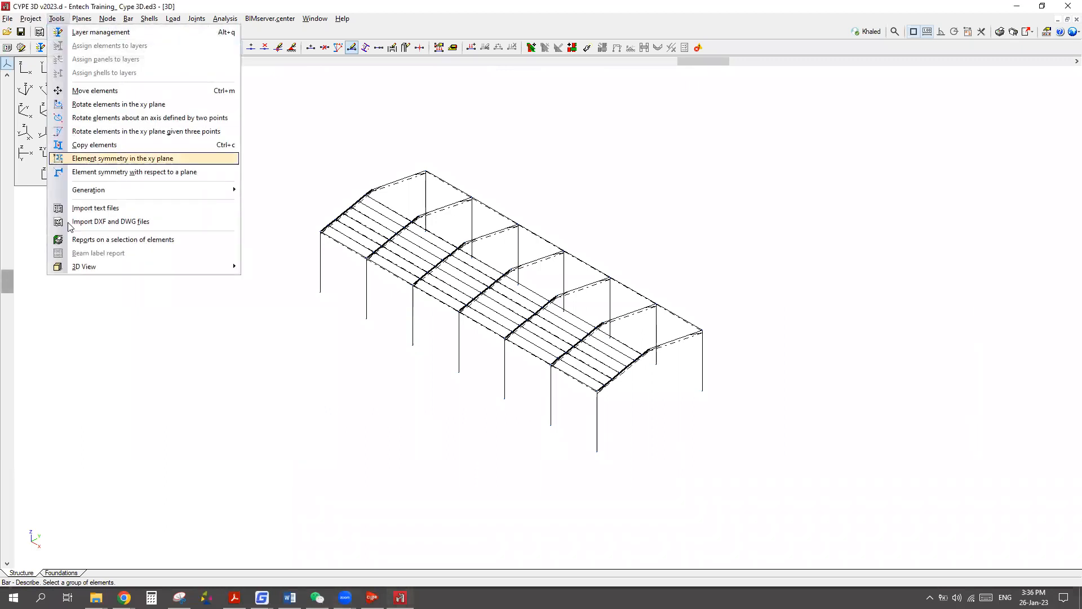
{"action": "mouse_move", "coordinate": [81, 267]}
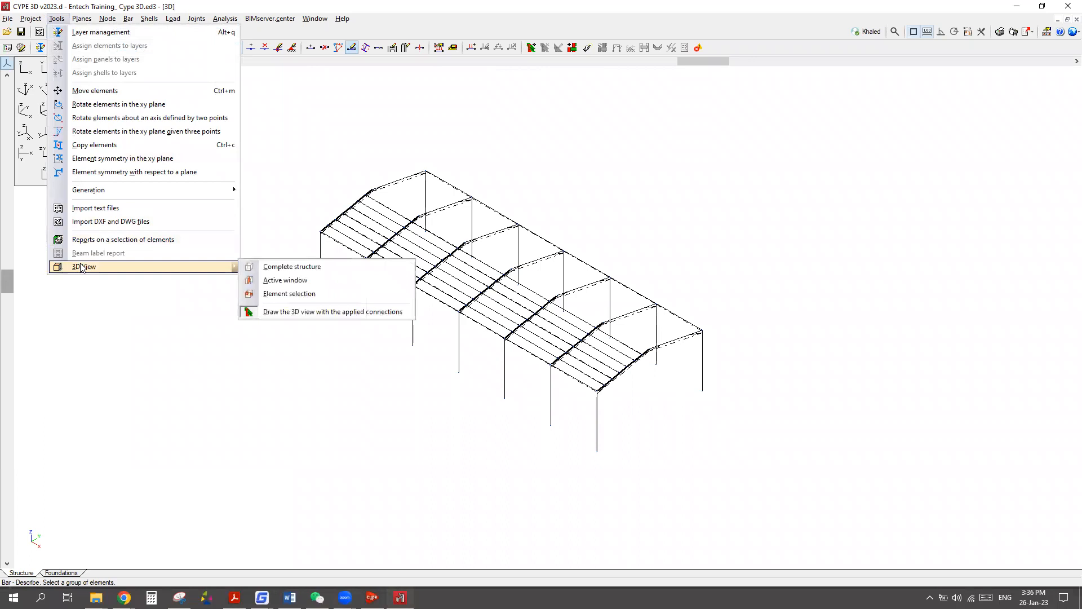
{"action": "left_click", "coordinate": [288, 267]}
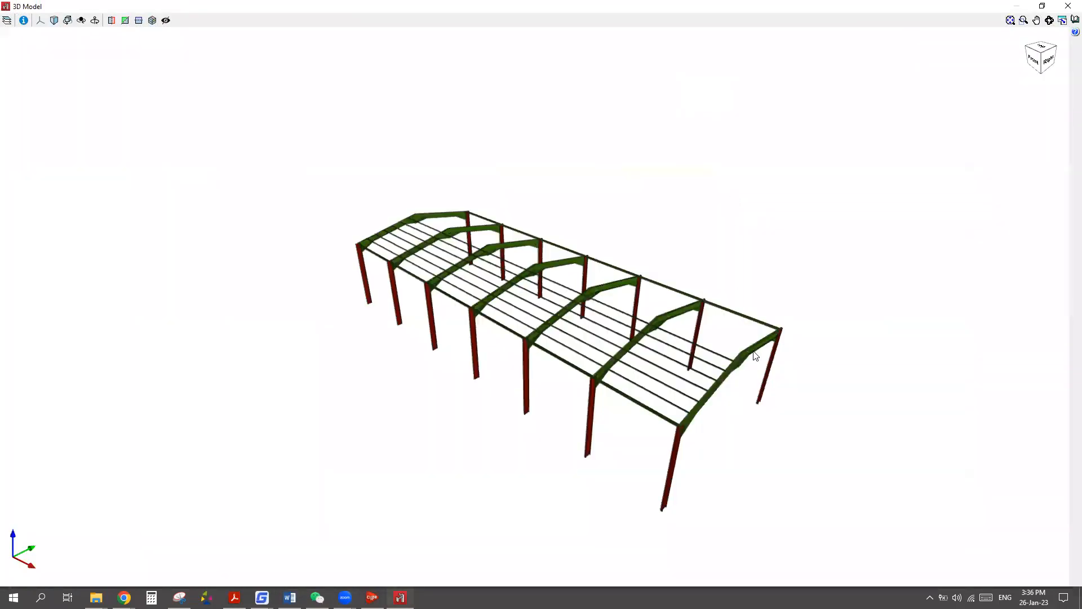
Examine the bottom haunches at the eaves and ridge of the frames in the 3D model, and close the model view.
{"action": "scroll", "coordinate": [392, 239], "scroll_direction": "up", "scroll_amount": 5}
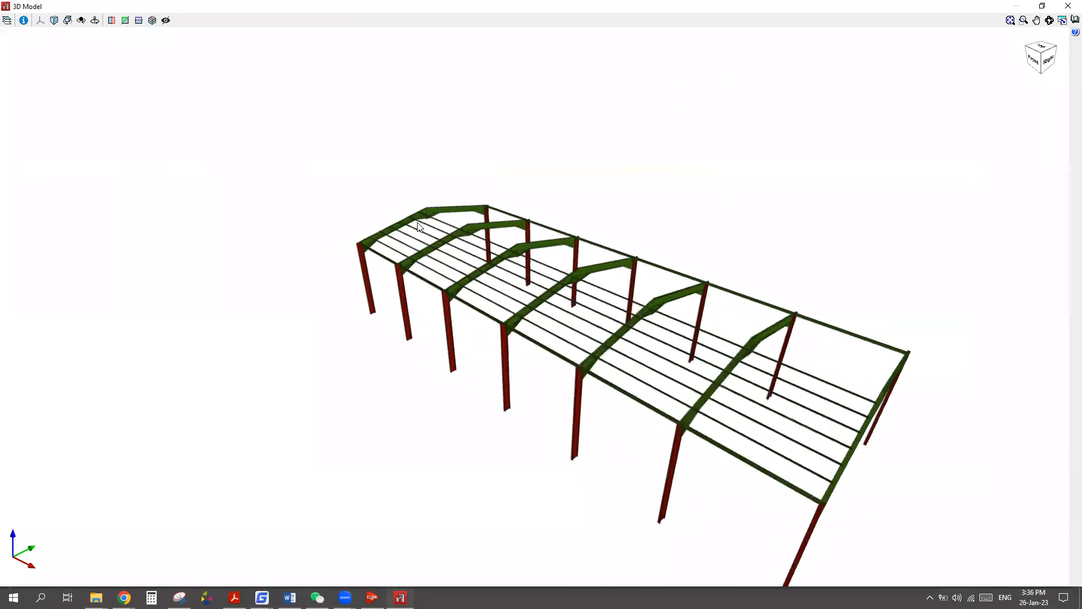
{"action": "scroll", "coordinate": [335, 306], "scroll_direction": "up", "scroll_amount": 6}
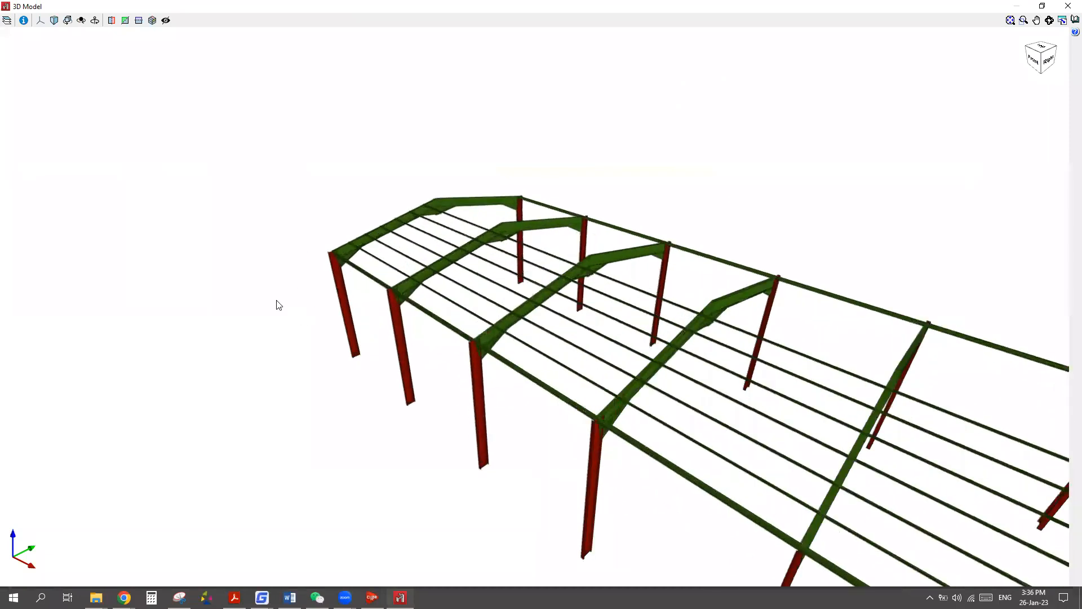
{"action": "scroll", "coordinate": [726, 217], "scroll_direction": "up", "scroll_amount": 2}
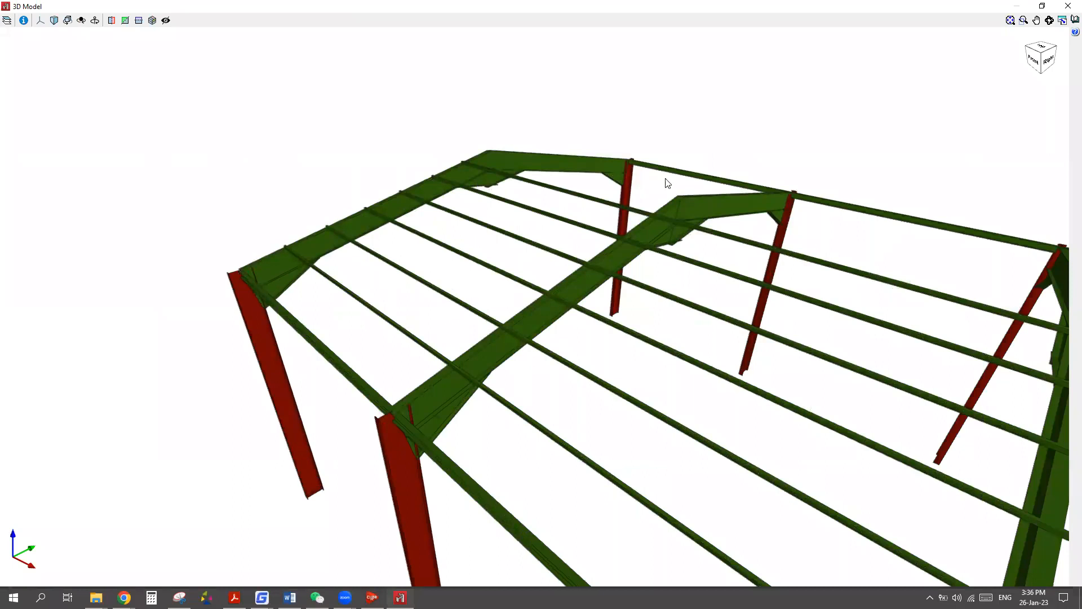
{"action": "scroll", "coordinate": [620, 189], "scroll_direction": "up", "scroll_amount": 2}
{"action": "scroll", "coordinate": [547, 183], "scroll_direction": "up", "scroll_amount": 2}
{"action": "middle_click_drag", "start_coordinate": [542, 181], "coordinate": [580, 175]}
{"action": "scroll", "coordinate": [591, 232], "scroll_direction": "down", "scroll_amount": 6}
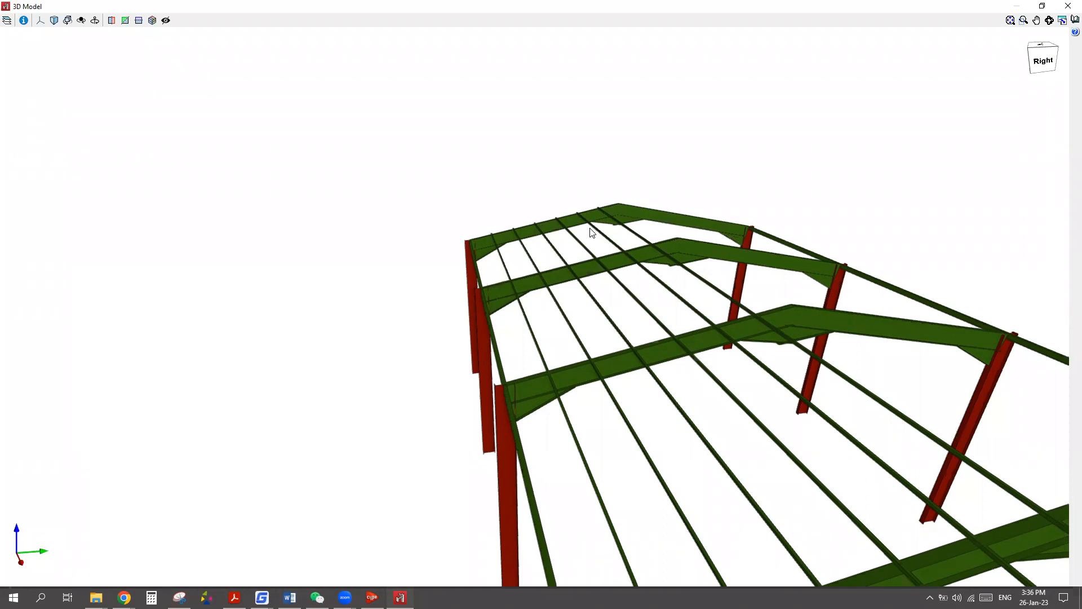
{"action": "left_click", "coordinate": [1068, 5]}
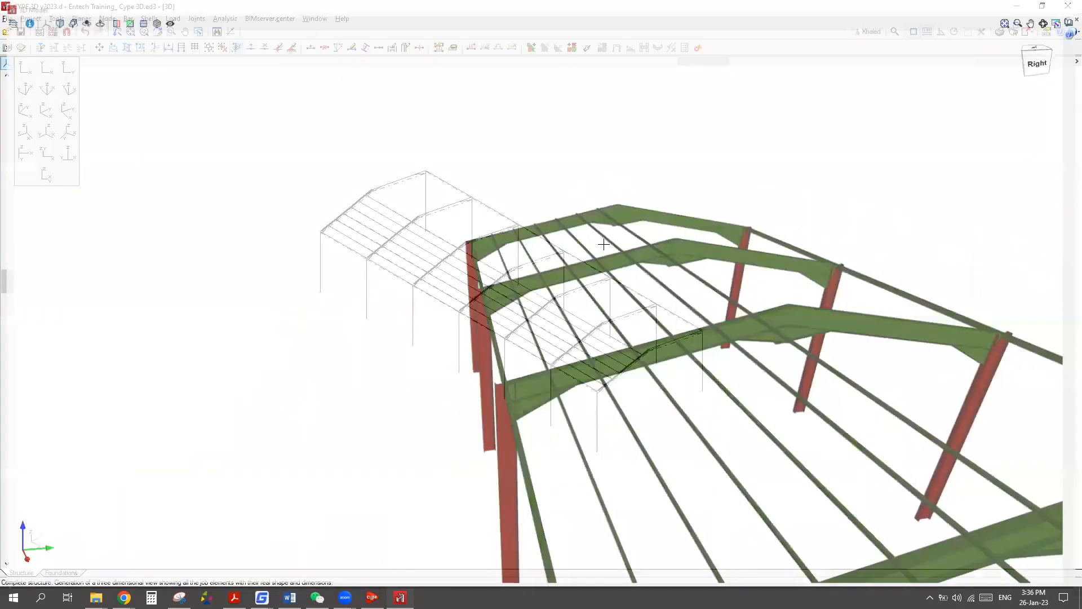
Display the Self weight loadcase on the structure.
{"action": "left_click", "coordinate": [173, 19]}
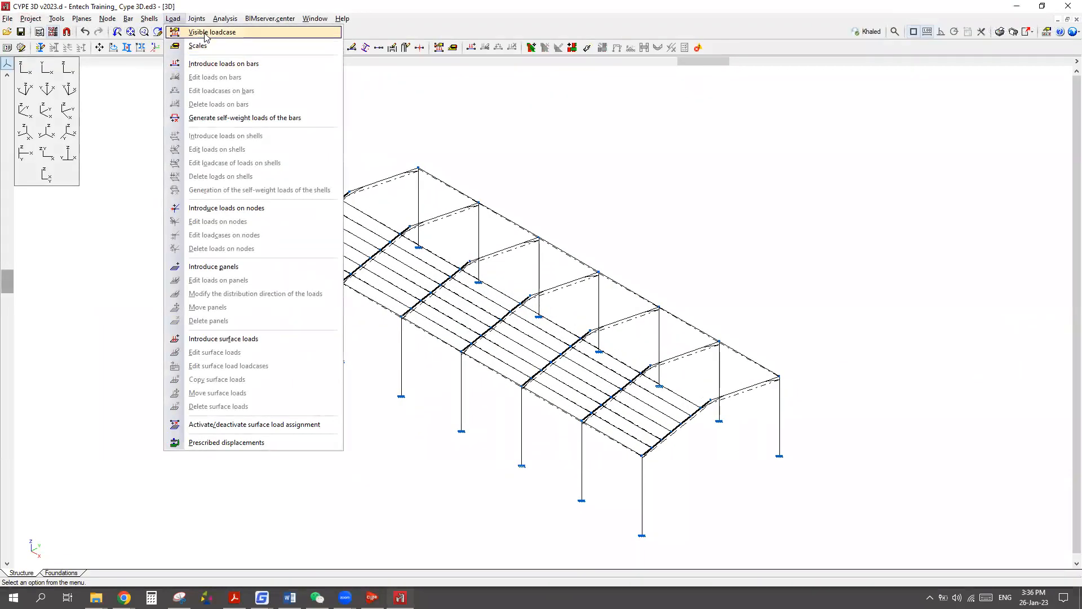
{"action": "left_click", "coordinate": [206, 33]}
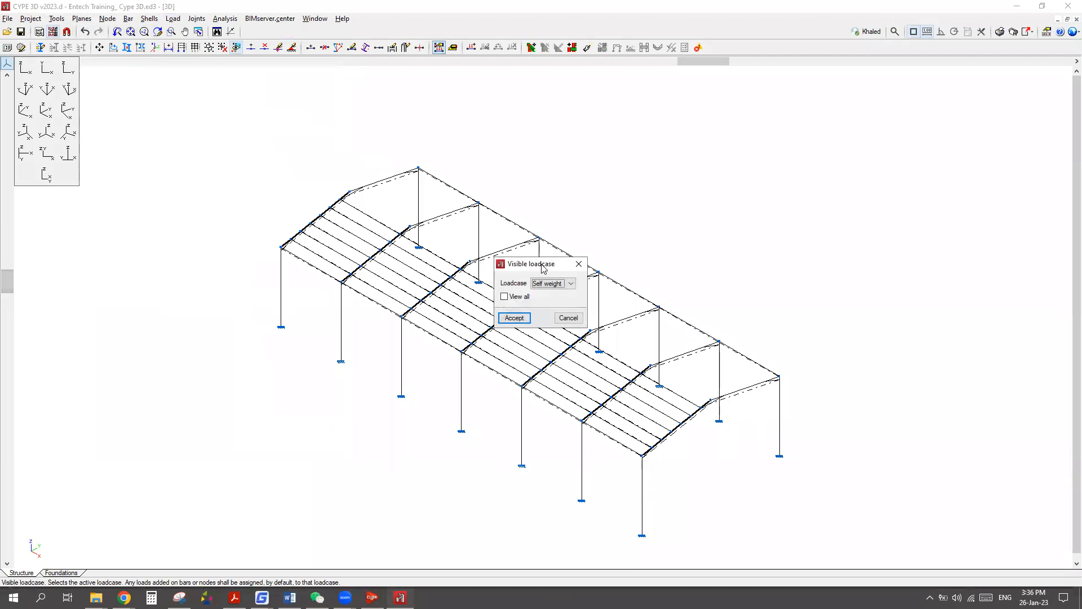
{"action": "left_click_drag", "start_coordinate": [554, 261], "coordinate": [126, 197]}
{"action": "left_click", "coordinate": [85, 254]}
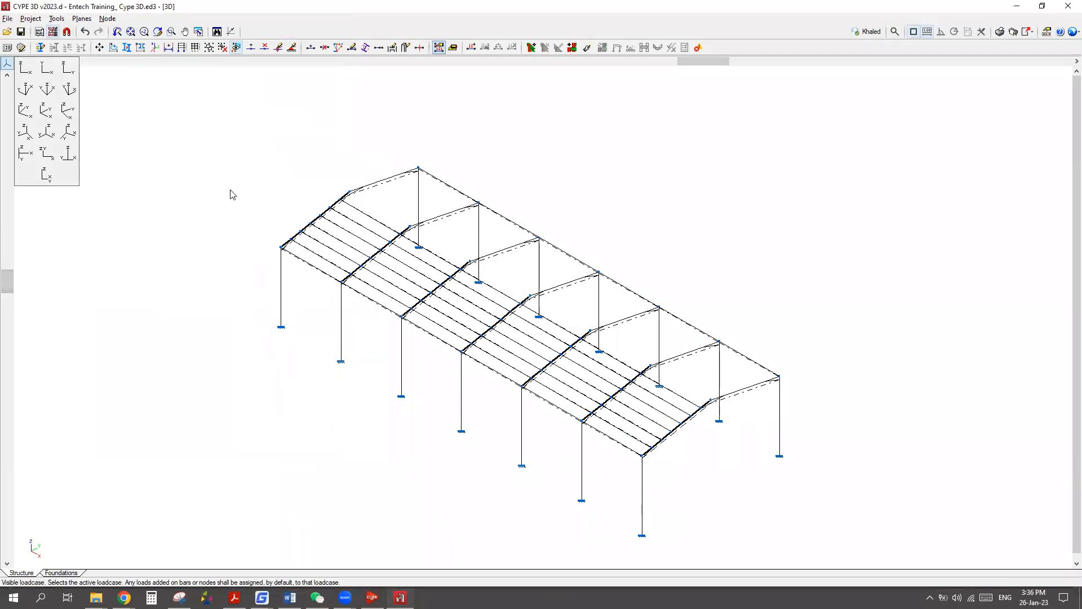
Examine the Self weight load values along the haunched rafters, especially at the eaves and ridge haunches.
{"action": "scroll", "coordinate": [311, 193], "scroll_direction": "up", "scroll_amount": 1}
{"action": "scroll", "coordinate": [244, 295], "scroll_direction": "up", "scroll_amount": 4}
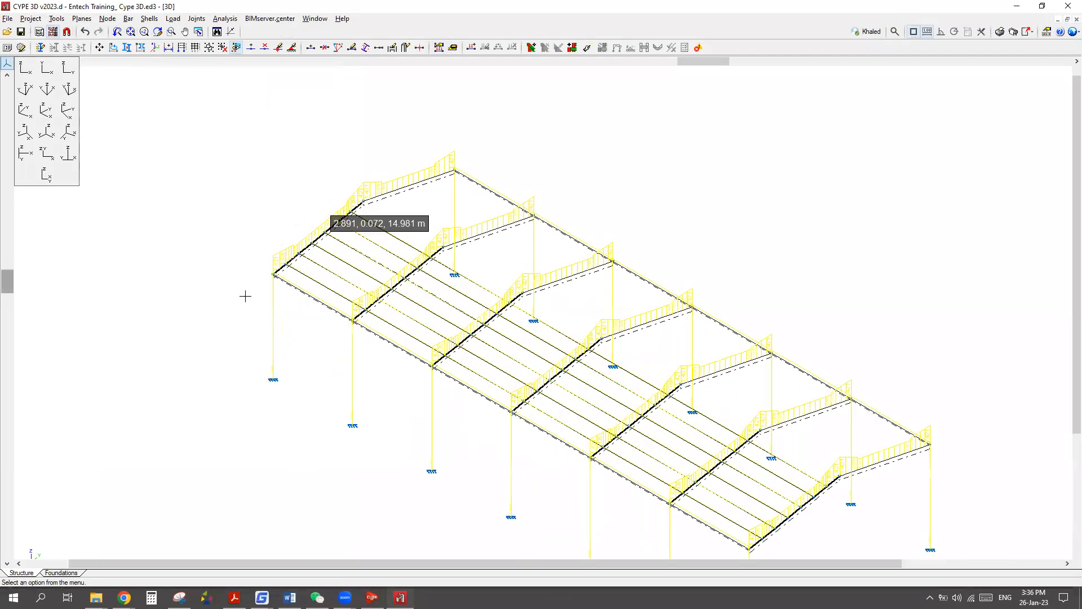
{"action": "scroll", "coordinate": [310, 222], "scroll_direction": "up", "scroll_amount": 2}
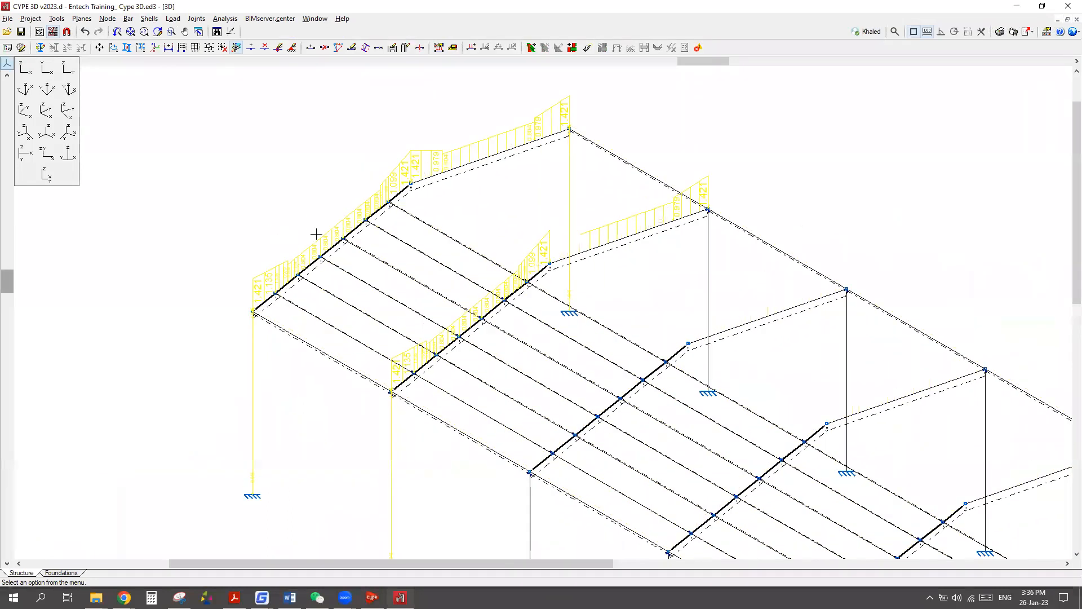
{"action": "scroll", "coordinate": [329, 221], "scroll_direction": "up", "scroll_amount": 1}
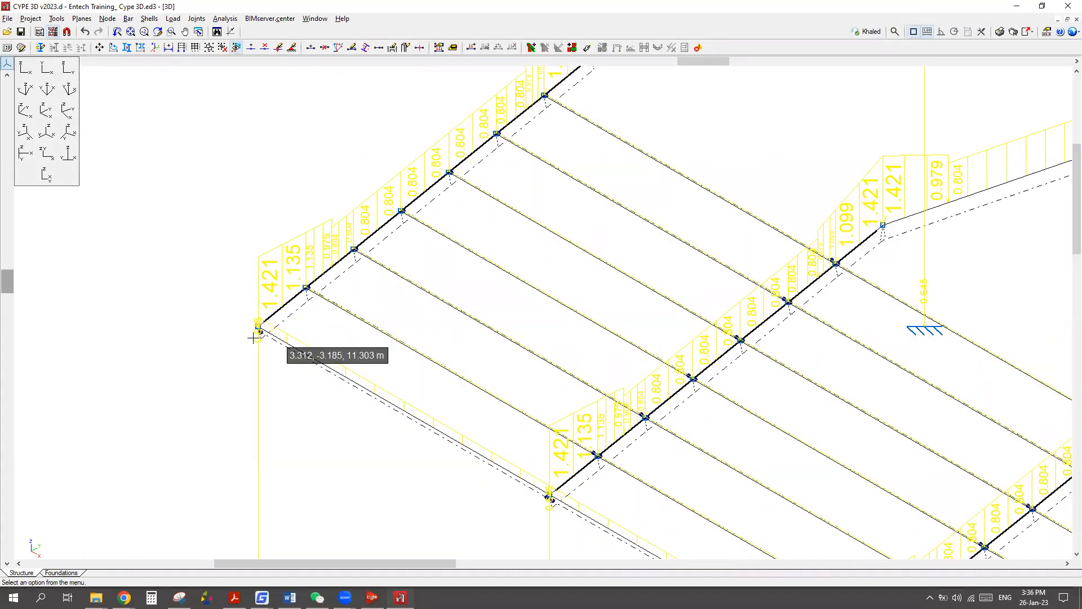
{"action": "scroll", "coordinate": [473, 169], "scroll_direction": "up", "scroll_amount": 1}
{"action": "scroll", "coordinate": [488, 145], "scroll_direction": "down", "scroll_amount": 1}
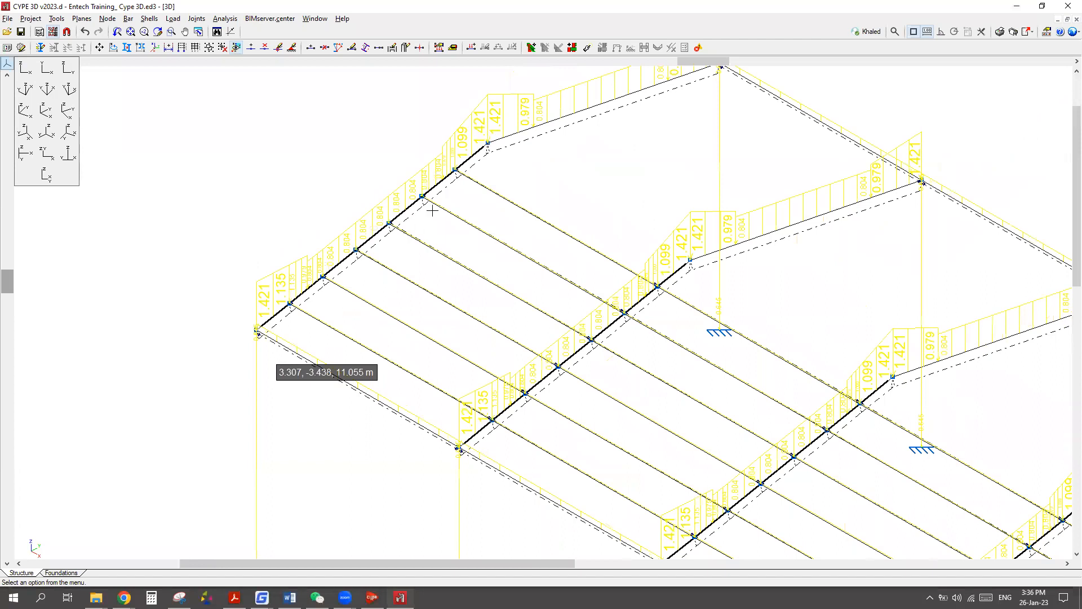
{"action": "scroll", "coordinate": [432, 210], "scroll_direction": "up", "scroll_amount": 1}
{"action": "scroll", "coordinate": [460, 126], "scroll_direction": "up", "scroll_amount": 1}
{"action": "scroll", "coordinate": [416, 116], "scroll_direction": "up", "scroll_amount": 1}
{"action": "scroll", "coordinate": [345, 223], "scroll_direction": "up", "scroll_amount": 1}
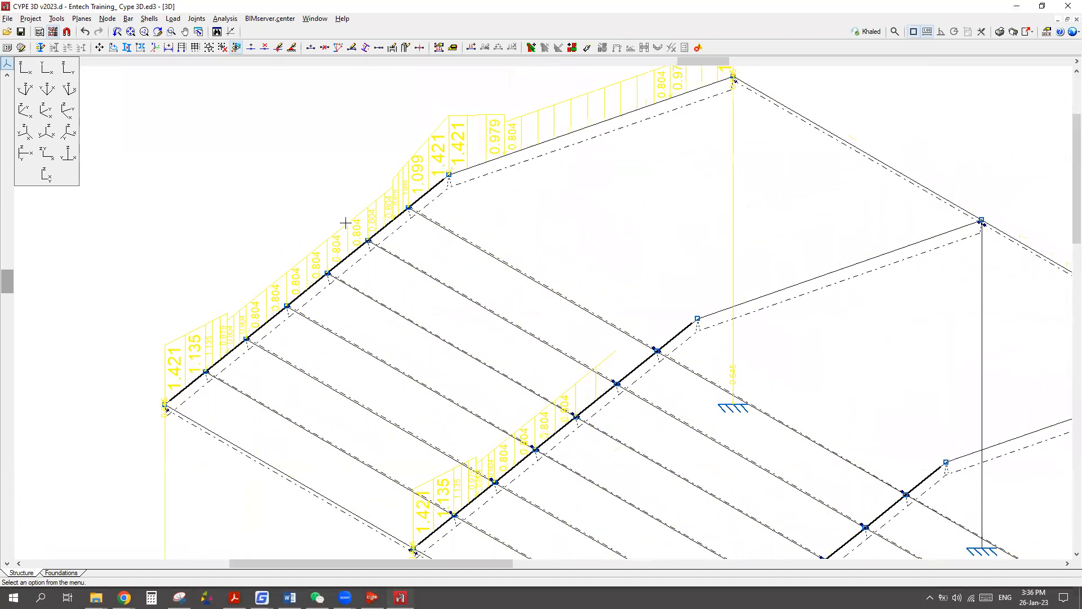
{"action": "scroll", "coordinate": [496, 135], "scroll_direction": "up", "scroll_amount": 2}
{"action": "scroll", "coordinate": [429, 184], "scroll_direction": "down", "scroll_amount": 4}
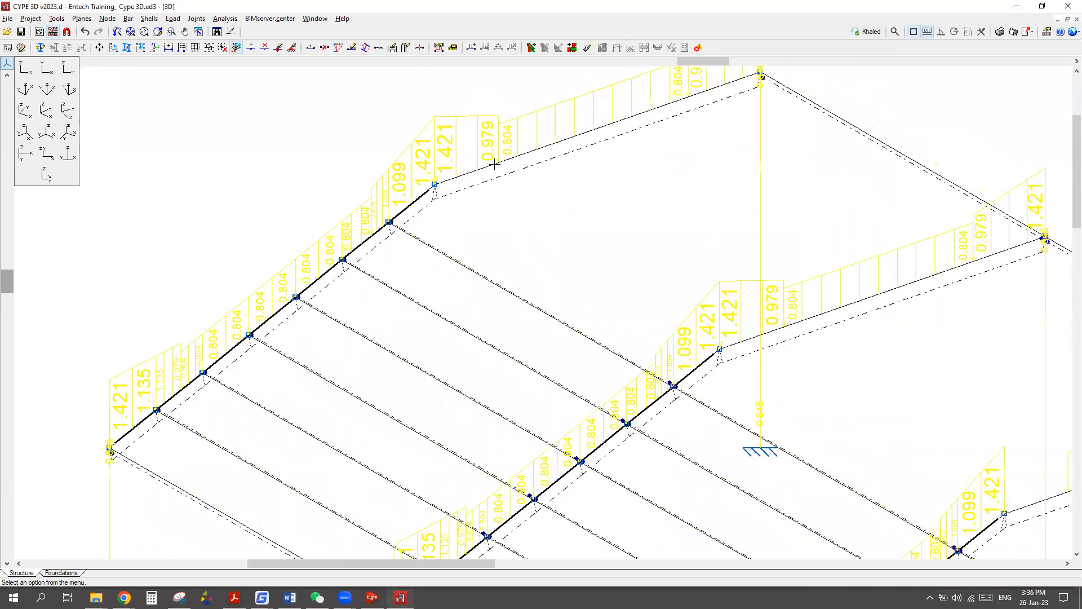
{"action": "scroll", "coordinate": [657, 249], "scroll_direction": "down", "scroll_amount": 4}
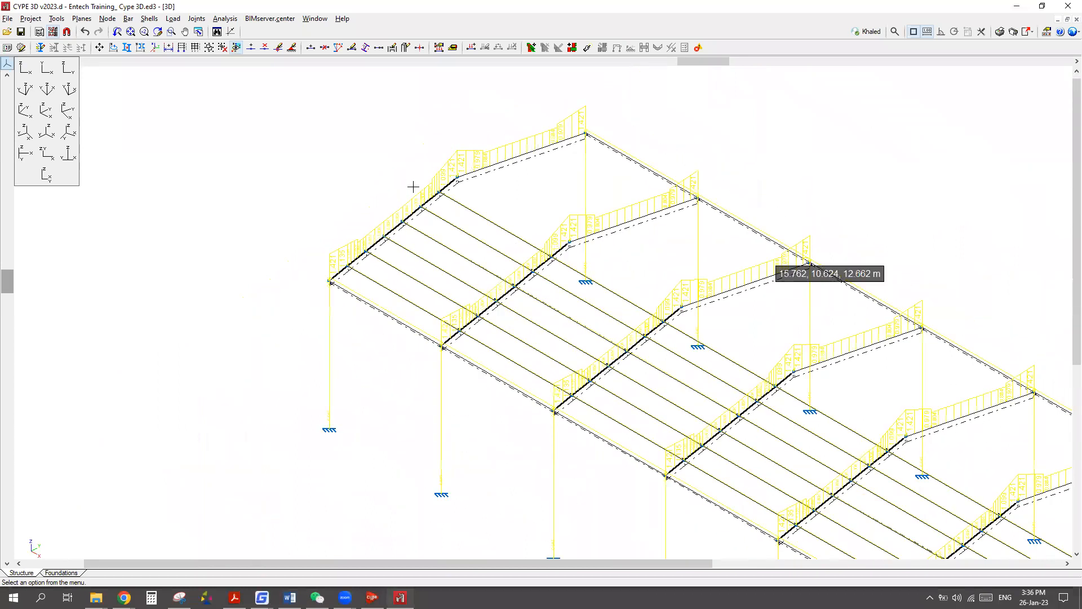
{"action": "scroll", "coordinate": [339, 200], "scroll_direction": "down", "scroll_amount": 3}
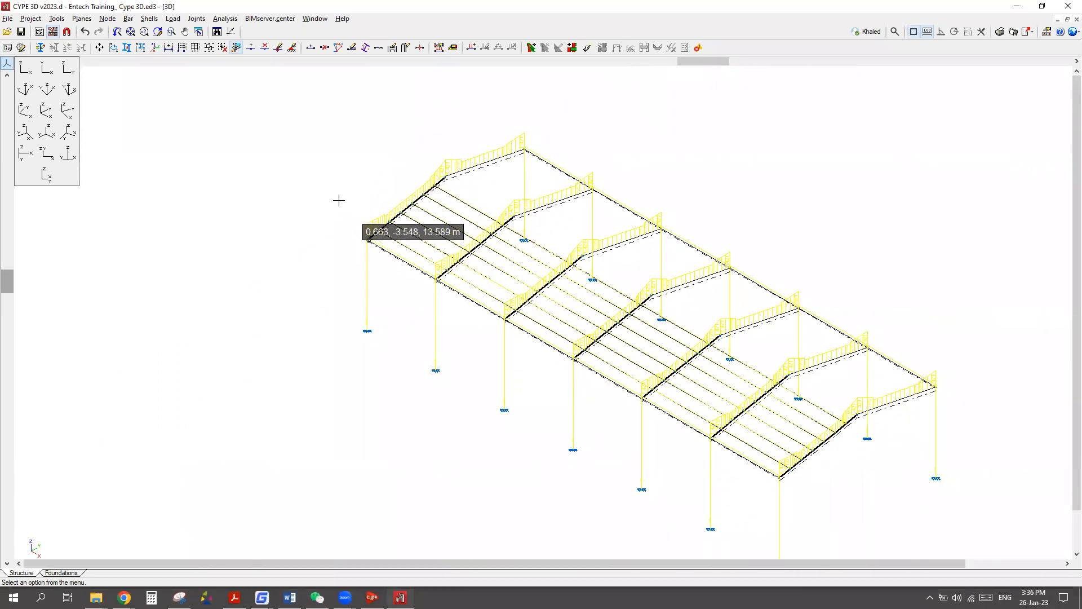
Switch the visible loadcase to DL and check the frames for loads.
{"action": "left_click", "coordinate": [173, 18]}
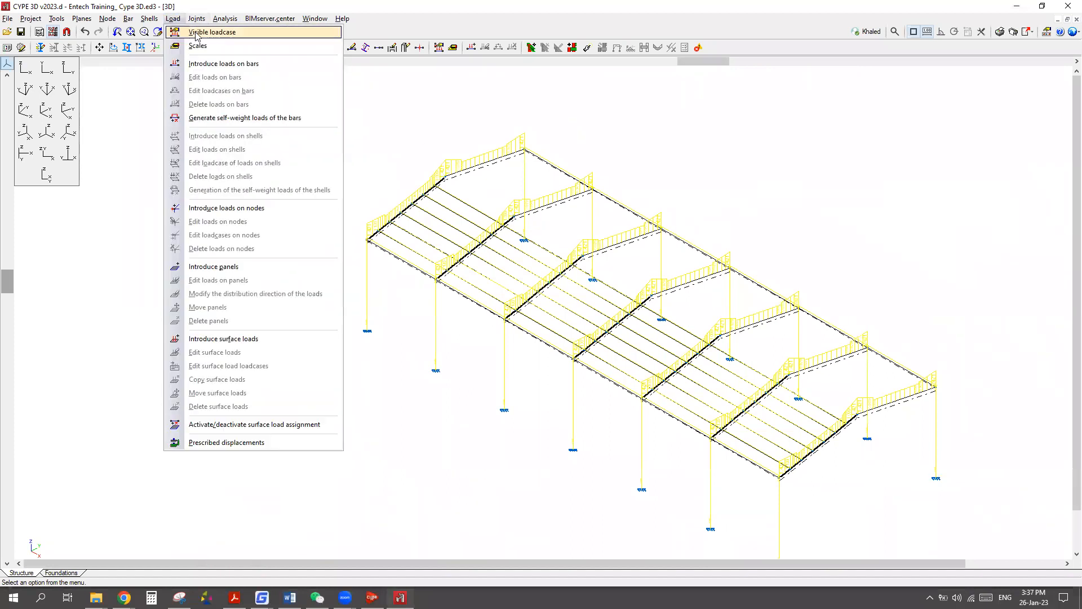
{"action": "left_click", "coordinate": [196, 33]}
{"action": "left_click_drag", "start_coordinate": [505, 259], "coordinate": [253, 224]}
{"action": "left_click", "coordinate": [285, 247]}
{"action": "left_click", "coordinate": [277, 264]}
{"action": "left_click", "coordinate": [239, 282]}
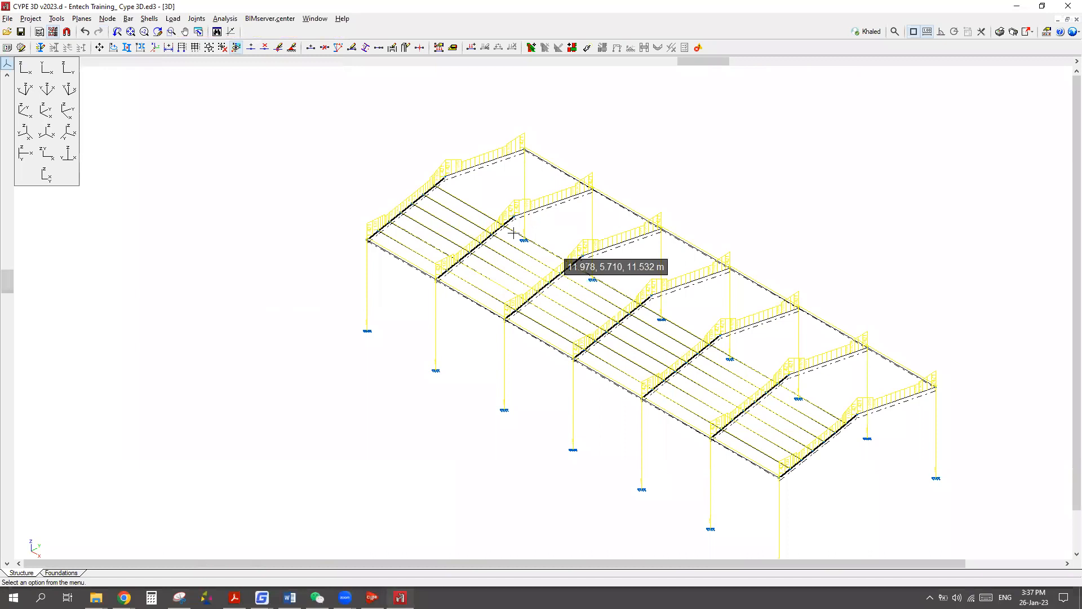
{"action": "scroll", "coordinate": [505, 261], "scroll_direction": "up", "scroll_amount": 4}
{"action": "scroll", "coordinate": [382, 234], "scroll_direction": "down", "scroll_amount": 5}
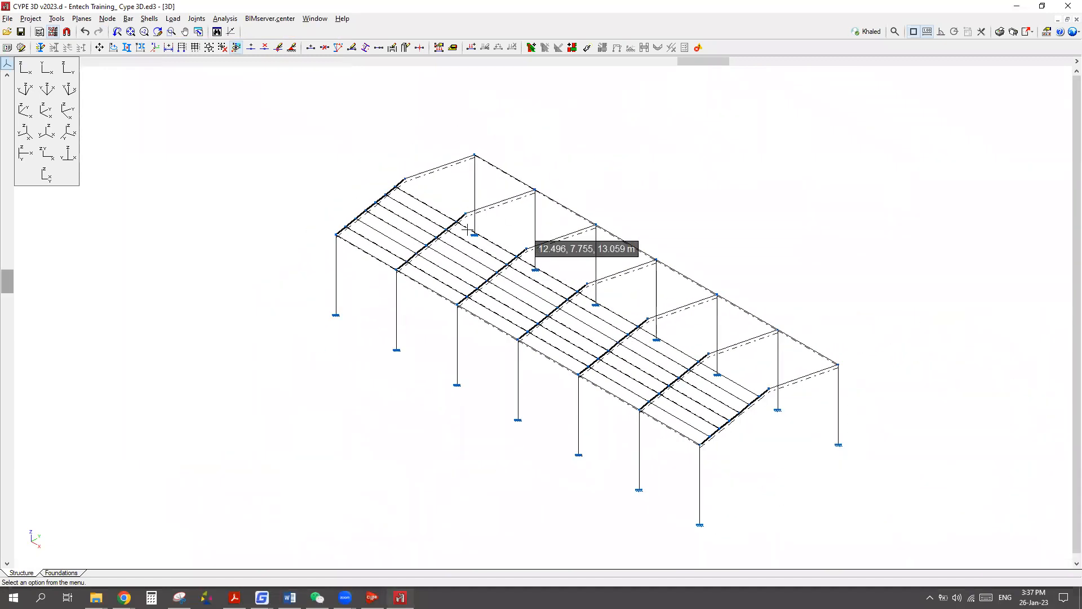
Switch the visible loadcase to LL.
{"action": "left_click", "coordinate": [181, 24]}
{"action": "left_click", "coordinate": [231, 31]}
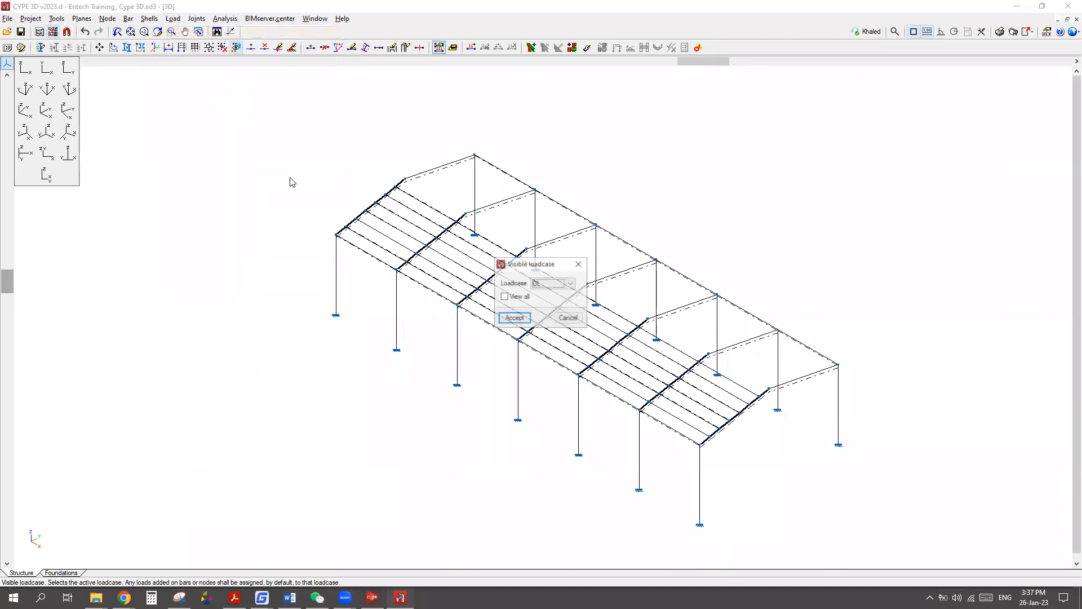
{"action": "left_click", "coordinate": [570, 283]}
{"action": "left_click", "coordinate": [544, 300]}
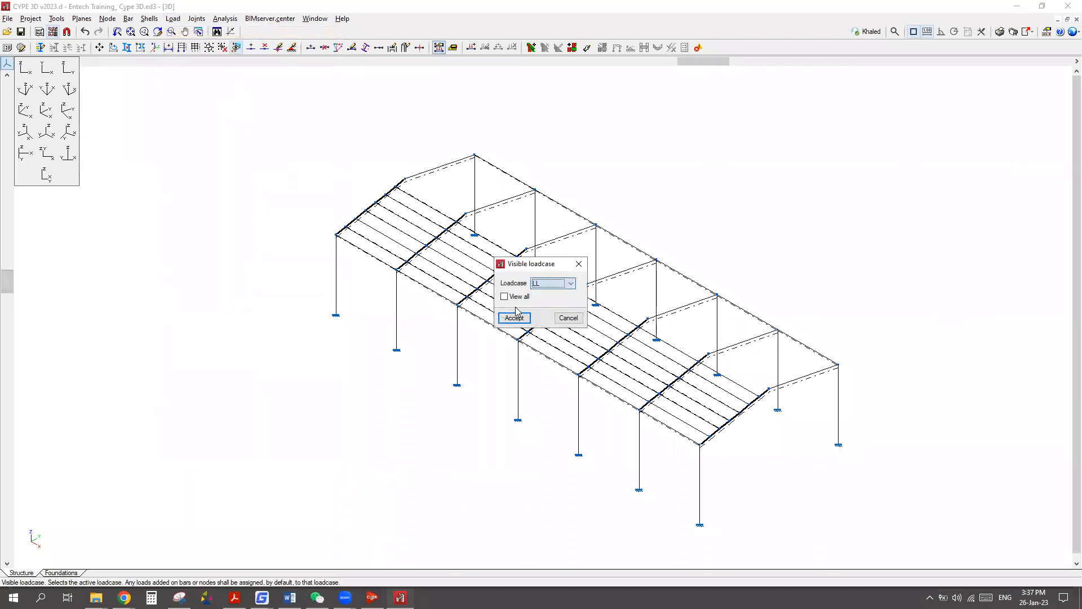
{"action": "left_click", "coordinate": [514, 317]}
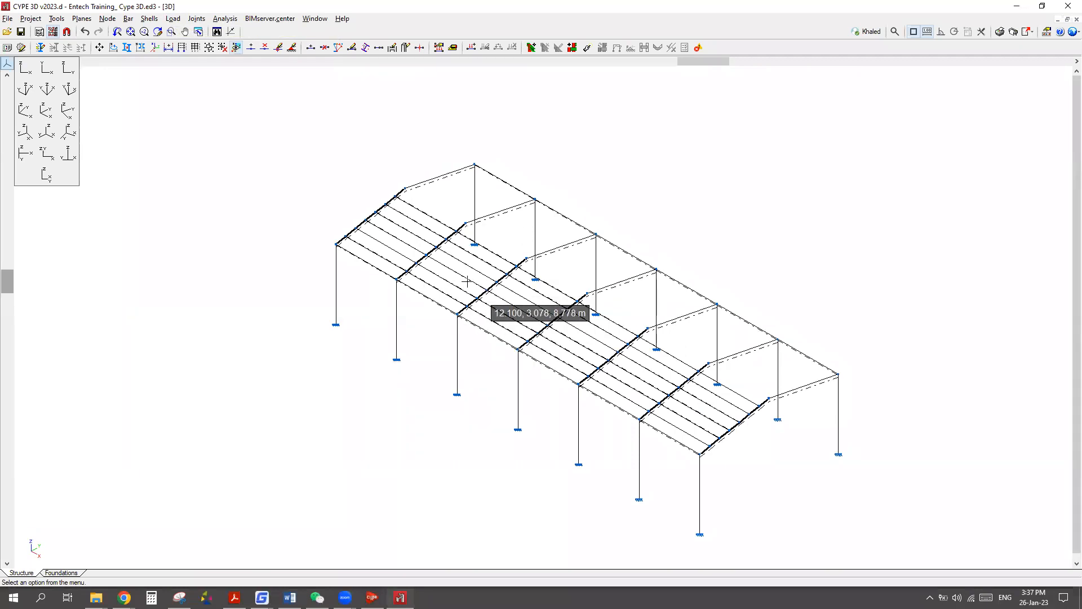
Start introducing loads on bars and set the visible loadcase to DL.
{"action": "left_click", "coordinate": [173, 19]}
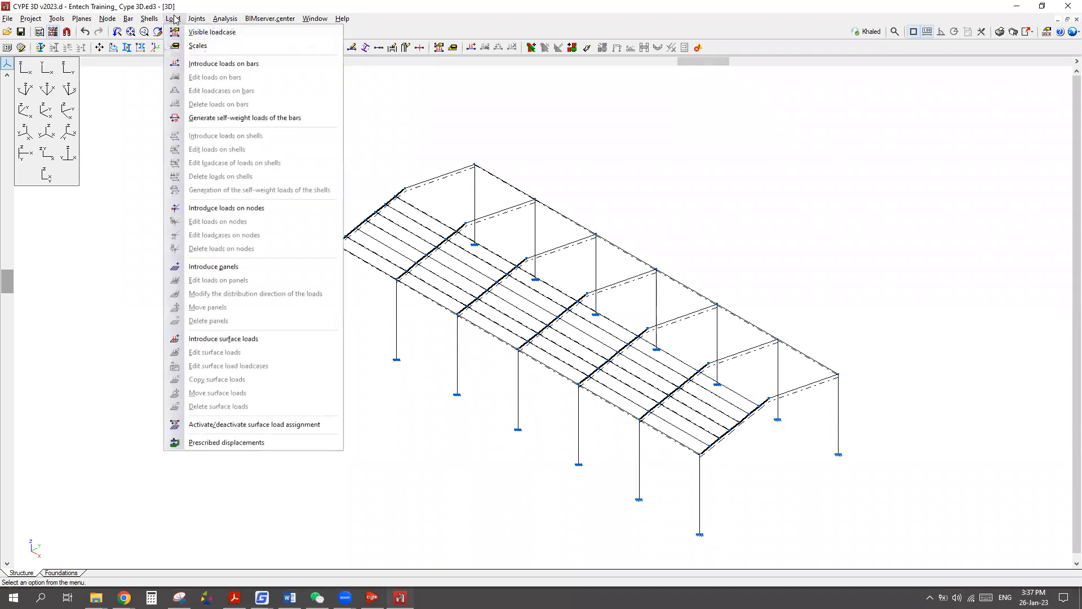
{"action": "left_click", "coordinate": [241, 66]}
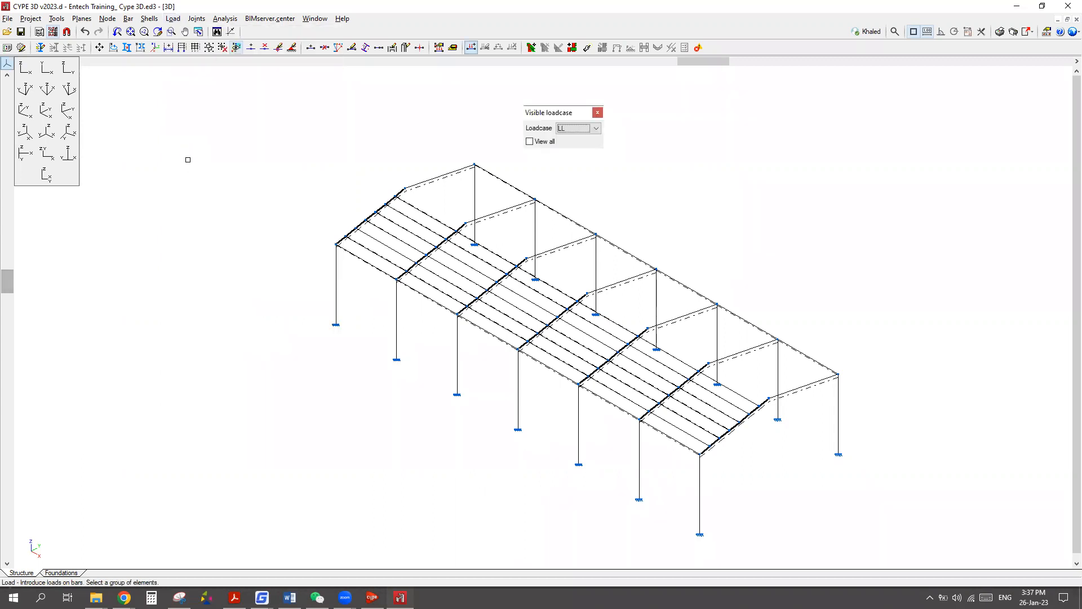
{"action": "left_click_drag", "start_coordinate": [548, 114], "coordinate": [189, 142]}
{"action": "left_click", "coordinate": [231, 153]}
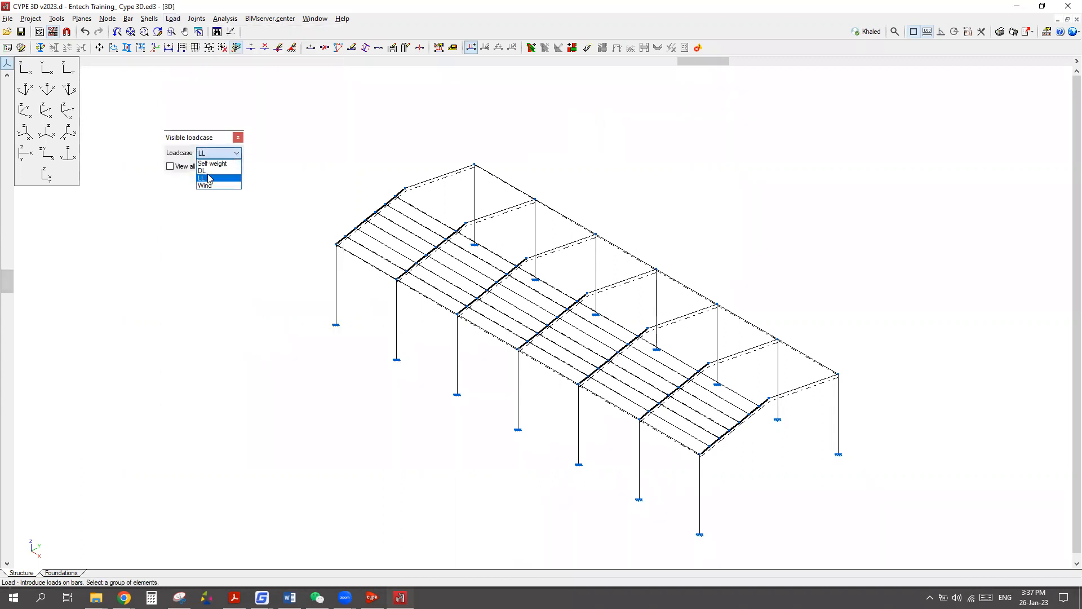
{"action": "left_click", "coordinate": [208, 171]}
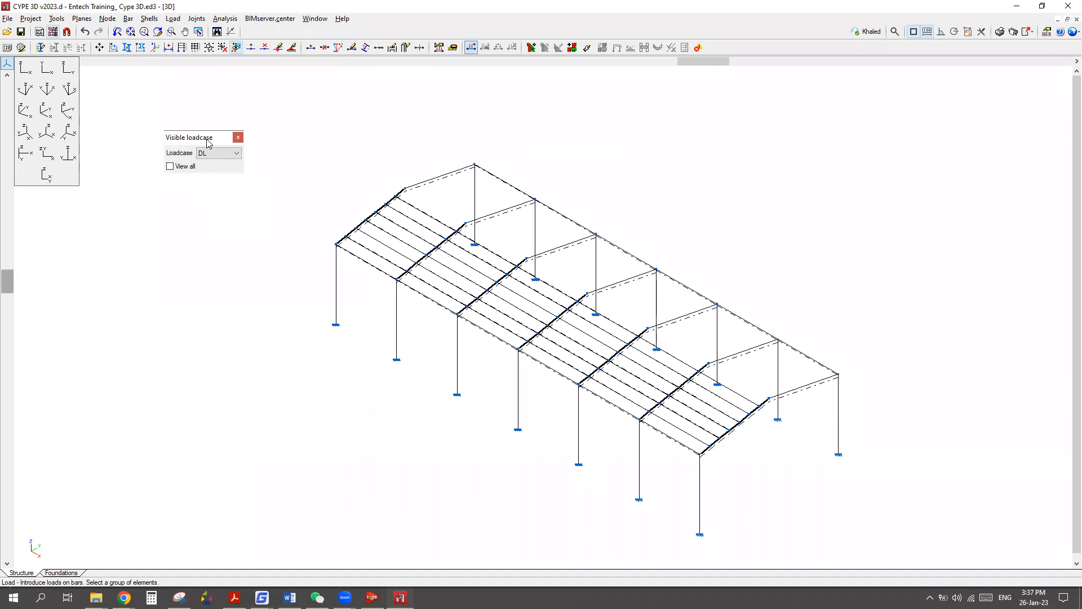
{"action": "left_click_drag", "start_coordinate": [210, 143], "coordinate": [925, 118]}
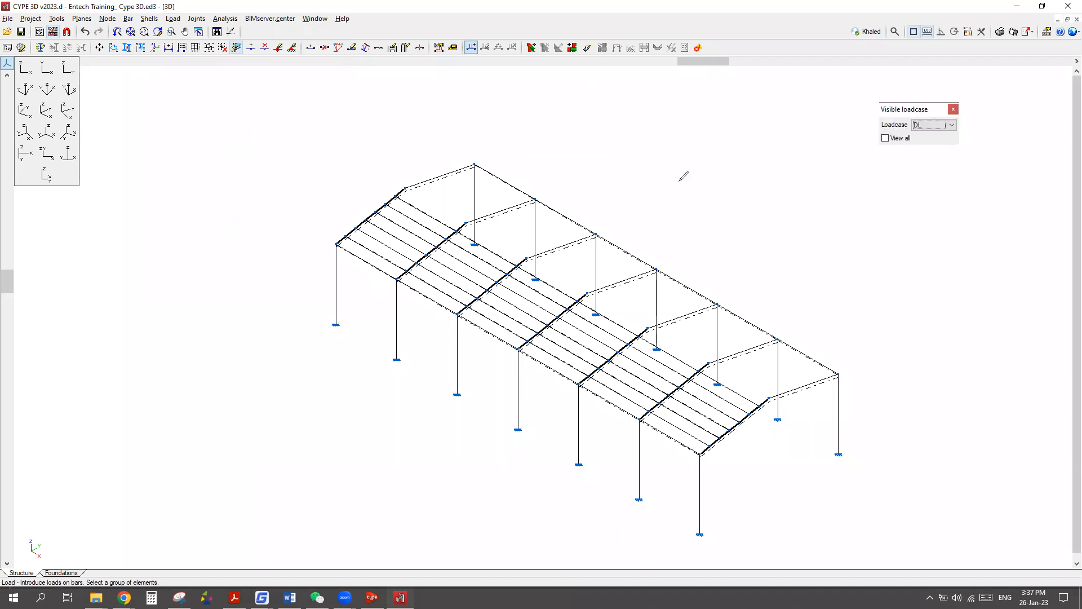
Annotate the bay spacing with a line along the column bases and label the bays 7.
{"action": "mouse_move", "coordinate": [335, 340]}
{"action": "left_mouse_down"}
{"action": "mouse_move", "coordinate": [330, 362]}
{"action": "mouse_move", "coordinate": [689, 551]}
{"action": "left_mouse_up"}
{"action": "left_click_drag", "start_coordinate": [635, 514], "coordinate": [634, 527]}
{"action": "left_click_drag", "start_coordinate": [567, 462], "coordinate": [558, 489]}
{"action": "left_click_drag", "start_coordinate": [523, 444], "coordinate": [513, 458]}
{"action": "left_click_drag", "start_coordinate": [444, 415], "coordinate": [439, 422]}
{"action": "left_click_drag", "start_coordinate": [400, 375], "coordinate": [394, 399]}
{"action": "mouse_move", "coordinate": [341, 374]}
{"action": "left_mouse_down"}
{"action": "mouse_move", "coordinate": [349, 398]}
{"action": "mouse_move", "coordinate": [481, 439]}
{"action": "mouse_move", "coordinate": [477, 465]}
{"action": "left_mouse_up"}
{"action": "left_click_drag", "start_coordinate": [531, 476], "coordinate": [542, 493]}
{"action": "mouse_move", "coordinate": [582, 500]}
{"action": "left_mouse_down"}
{"action": "mouse_move", "coordinate": [594, 523]}
{"action": "mouse_move", "coordinate": [659, 550]}
{"action": "left_mouse_up"}
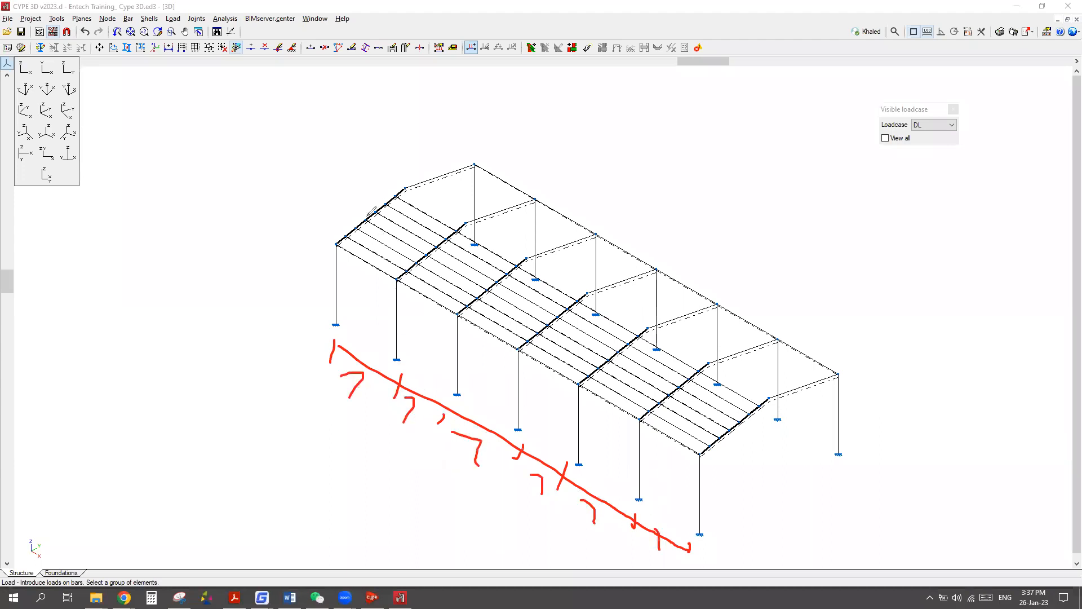
Annotate the rafters of the first and last frames with circled numbers.
{"action": "mouse_move", "coordinate": [378, 202]}
{"action": "left_mouse_down"}
{"action": "mouse_move", "coordinate": [365, 217]}
{"action": "mouse_move", "coordinate": [383, 200]}
{"action": "left_mouse_up"}
{"action": "left_click_drag", "start_coordinate": [732, 416], "coordinate": [743, 420]}
{"action": "left_click_drag", "start_coordinate": [793, 383], "coordinate": [799, 401]}
{"action": "left_click_drag", "start_coordinate": [428, 174], "coordinate": [442, 170]}
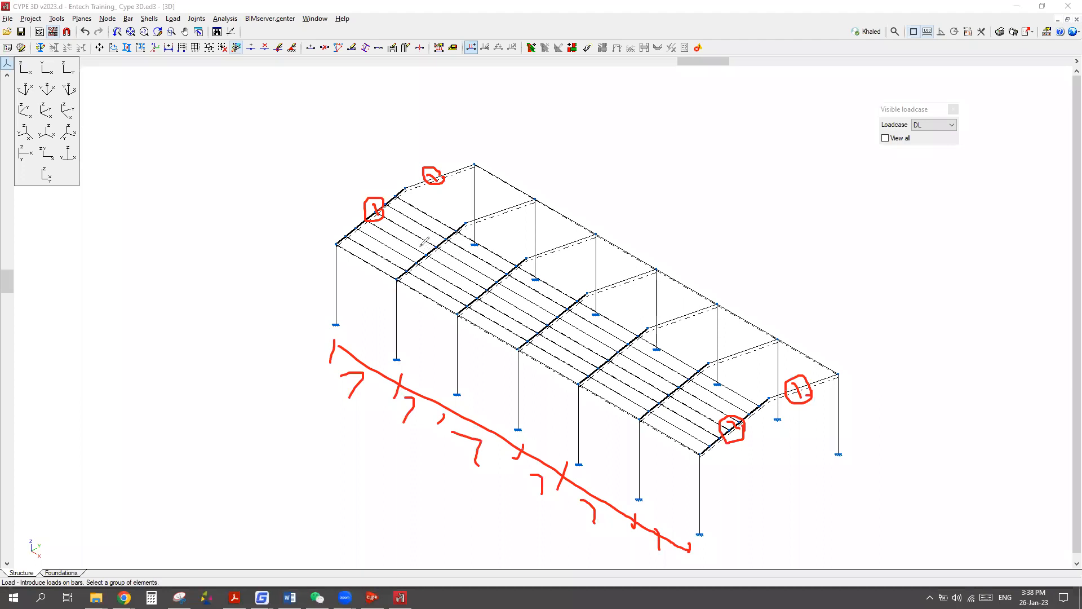
Annotate both rafters of each of the five interior frames with a 1.
{"action": "left_click_drag", "start_coordinate": [427, 242], "coordinate": [438, 255]}
{"action": "left_click_drag", "start_coordinate": [484, 203], "coordinate": [500, 223]}
{"action": "left_click_drag", "start_coordinate": [480, 288], "coordinate": [494, 278]}
{"action": "left_click_drag", "start_coordinate": [492, 283], "coordinate": [499, 299]}
{"action": "left_click_drag", "start_coordinate": [490, 305], "coordinate": [509, 294]}
{"action": "mouse_move", "coordinate": [537, 243]}
{"action": "left_mouse_down"}
{"action": "mouse_move", "coordinate": [548, 240]}
{"action": "mouse_move", "coordinate": [554, 262]}
{"action": "left_mouse_up"}
{"action": "left_click_drag", "start_coordinate": [548, 264], "coordinate": [563, 260]}
{"action": "mouse_move", "coordinate": [538, 322]}
{"action": "left_mouse_down"}
{"action": "mouse_move", "coordinate": [555, 319]}
{"action": "mouse_move", "coordinate": [553, 341]}
{"action": "mouse_move", "coordinate": [568, 335]}
{"action": "left_mouse_up"}
{"action": "mouse_move", "coordinate": [597, 281]}
{"action": "left_mouse_down"}
{"action": "mouse_move", "coordinate": [615, 279]}
{"action": "mouse_move", "coordinate": [613, 301]}
{"action": "left_mouse_up"}
{"action": "left_click_drag", "start_coordinate": [610, 303], "coordinate": [633, 297]}
{"action": "left_click_drag", "start_coordinate": [596, 358], "coordinate": [609, 353]}
{"action": "mouse_move", "coordinate": [605, 355]}
{"action": "left_mouse_down"}
{"action": "mouse_move", "coordinate": [607, 372]}
{"action": "mouse_move", "coordinate": [617, 367]}
{"action": "left_mouse_up"}
{"action": "mouse_move", "coordinate": [664, 308]}
{"action": "left_mouse_down"}
{"action": "mouse_move", "coordinate": [680, 307]}
{"action": "mouse_move", "coordinate": [690, 333]}
{"action": "left_mouse_up"}
{"action": "left_click_drag", "start_coordinate": [649, 395], "coordinate": [668, 390]}
{"action": "mouse_move", "coordinate": [662, 394]}
{"action": "left_mouse_down"}
{"action": "mouse_move", "coordinate": [665, 412]}
{"action": "mouse_move", "coordinate": [683, 406]}
{"action": "left_mouse_up"}
{"action": "left_click_drag", "start_coordinate": [721, 341], "coordinate": [737, 339]}
{"action": "left_click_drag", "start_coordinate": [733, 344], "coordinate": [744, 368]}
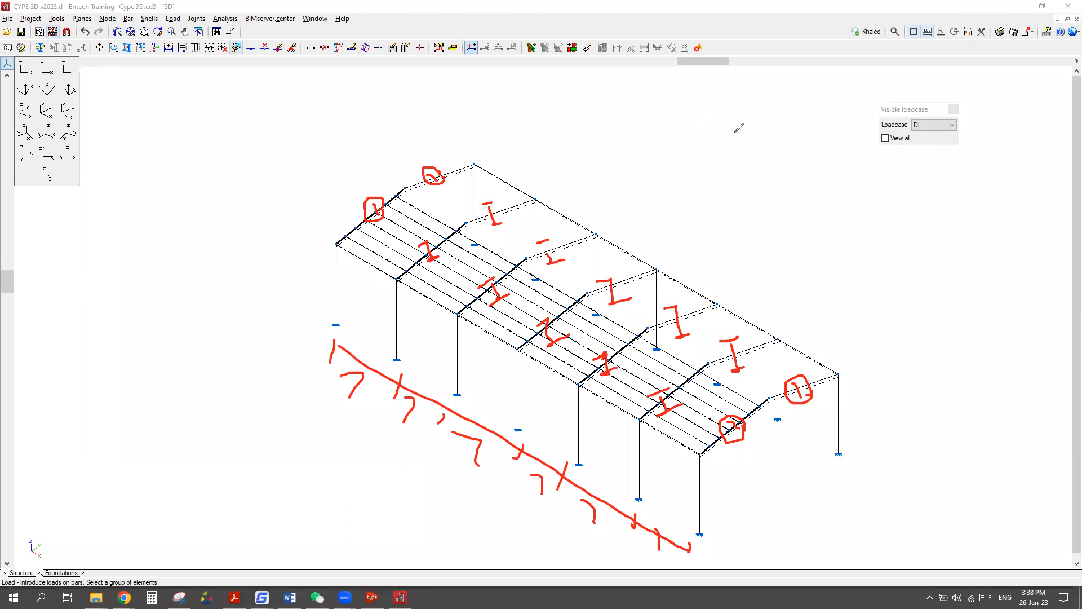
Write the area load 0.1 kN/m² as an annotation above the structure.
{"action": "mouse_move", "coordinate": [663, 106]}
{"action": "left_mouse_down"}
{"action": "mouse_move", "coordinate": [695, 127]}
{"action": "mouse_move", "coordinate": [737, 120]}
{"action": "mouse_move", "coordinate": [768, 90]}
{"action": "left_mouse_up"}
{"action": "left_click", "coordinate": [684, 120]}
{"action": "mouse_move", "coordinate": [771, 86]}
{"action": "left_mouse_down"}
{"action": "mouse_move", "coordinate": [771, 126]}
{"action": "mouse_move", "coordinate": [806, 112]}
{"action": "left_mouse_up"}
{"action": "left_click_drag", "start_coordinate": [804, 74], "coordinate": [822, 90]}
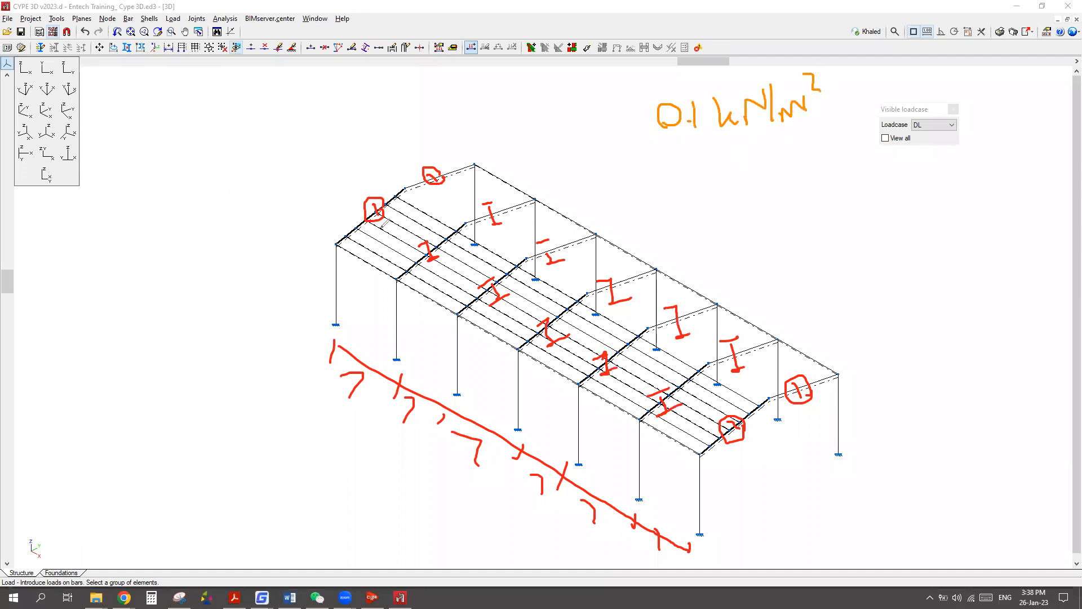
Annotate the 3.5 tributary widths in the first bay and write the end-frame load 0.1 × 3.5 = 0.35 kN/m.
{"action": "mouse_move", "coordinate": [61, 230]}
{"action": "left_mouse_down"}
{"action": "mouse_move", "coordinate": [90, 247]}
{"action": "mouse_move", "coordinate": [118, 226]}
{"action": "mouse_move", "coordinate": [120, 241]}
{"action": "left_mouse_up"}
{"action": "left_click", "coordinate": [78, 244]}
{"action": "mouse_move", "coordinate": [426, 213]}
{"action": "left_mouse_down"}
{"action": "mouse_move", "coordinate": [377, 262]}
{"action": "mouse_move", "coordinate": [326, 267]}
{"action": "left_mouse_up"}
{"action": "left_click_drag", "start_coordinate": [324, 262], "coordinate": [364, 277]}
{"action": "mouse_move", "coordinate": [368, 272]}
{"action": "left_mouse_down"}
{"action": "mouse_move", "coordinate": [363, 286]}
{"action": "mouse_move", "coordinate": [321, 293]}
{"action": "mouse_move", "coordinate": [320, 307]}
{"action": "mouse_move", "coordinate": [395, 296]}
{"action": "mouse_move", "coordinate": [364, 308]}
{"action": "mouse_move", "coordinate": [360, 330]}
{"action": "left_mouse_up"}
{"action": "mouse_move", "coordinate": [377, 305]}
{"action": "left_mouse_down"}
{"action": "mouse_move", "coordinate": [379, 321]}
{"action": "mouse_move", "coordinate": [376, 306]}
{"action": "left_mouse_up"}
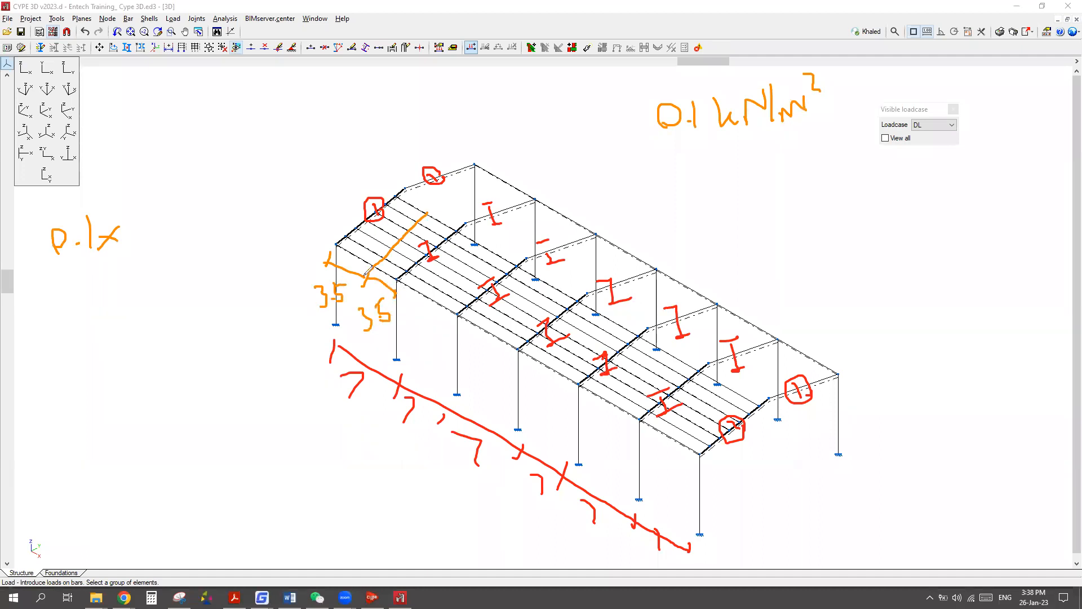
{"action": "mouse_move", "coordinate": [382, 259]}
{"action": "left_mouse_down"}
{"action": "mouse_move", "coordinate": [345, 243]}
{"action": "mouse_move", "coordinate": [361, 240]}
{"action": "left_mouse_up"}
{"action": "mouse_move", "coordinate": [132, 222]}
{"action": "left_mouse_down"}
{"action": "mouse_move", "coordinate": [136, 236]}
{"action": "mouse_move", "coordinate": [162, 227]}
{"action": "left_mouse_up"}
{"action": "left_click_drag", "start_coordinate": [167, 207], "coordinate": [167, 228]}
{"action": "mouse_move", "coordinate": [168, 206]}
{"action": "left_mouse_down"}
{"action": "mouse_move", "coordinate": [232, 217]}
{"action": "mouse_move", "coordinate": [240, 202]}
{"action": "left_mouse_up"}
{"action": "mouse_move", "coordinate": [251, 212]}
{"action": "left_mouse_down"}
{"action": "mouse_move", "coordinate": [275, 208]}
{"action": "mouse_move", "coordinate": [266, 223]}
{"action": "left_mouse_up"}
{"action": "left_click_drag", "start_coordinate": [282, 186], "coordinate": [282, 225]}
{"action": "mouse_move", "coordinate": [279, 186]}
{"action": "left_mouse_down"}
{"action": "mouse_move", "coordinate": [323, 185]}
{"action": "mouse_move", "coordinate": [333, 196]}
{"action": "mouse_move", "coordinate": [353, 154]}
{"action": "left_mouse_up"}
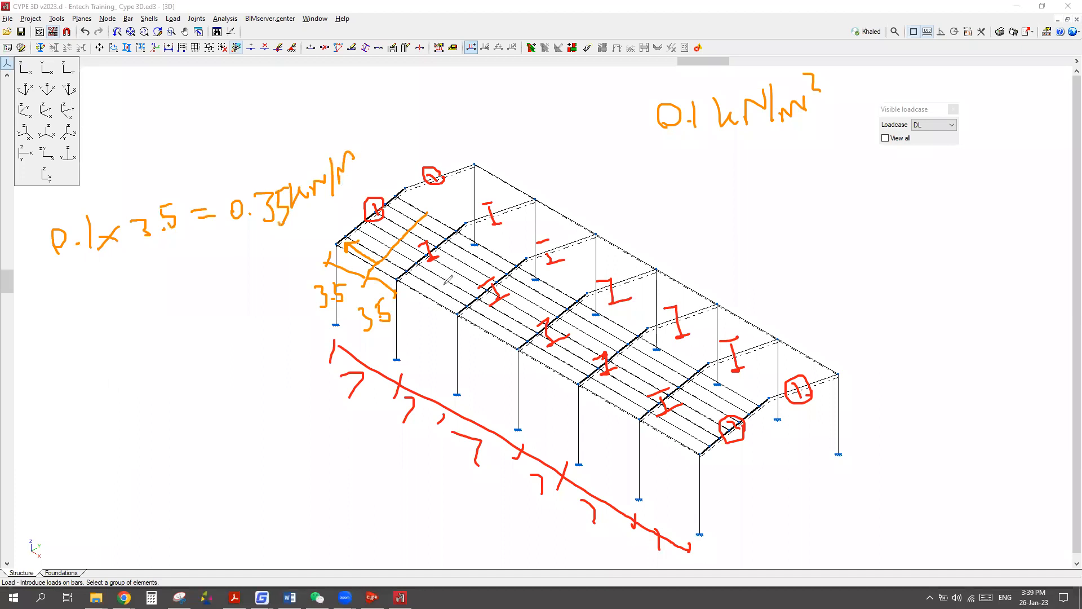
Annotate the second frame's tributary width with 3.5 in the second bay, arrows and a bracket labelled 7.
{"action": "mouse_move", "coordinate": [469, 258]}
{"action": "left_mouse_down"}
{"action": "mouse_move", "coordinate": [428, 293]}
{"action": "mouse_move", "coordinate": [420, 321]}
{"action": "mouse_move", "coordinate": [403, 322]}
{"action": "mouse_move", "coordinate": [396, 339]}
{"action": "mouse_move", "coordinate": [411, 342]}
{"action": "left_mouse_up"}
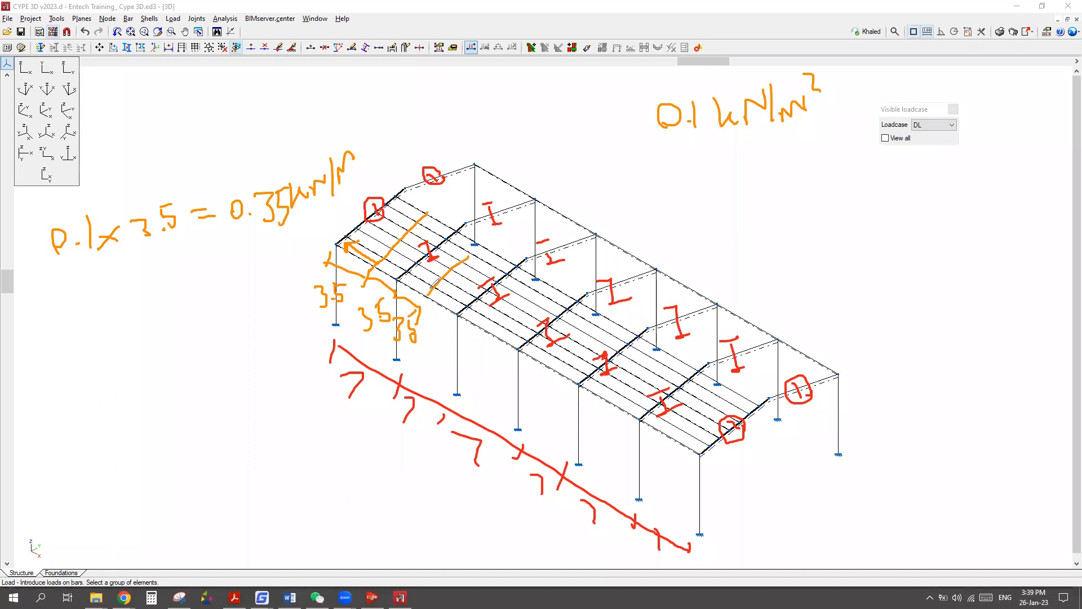
{"action": "left_click_drag", "start_coordinate": [420, 265], "coordinate": [428, 288]}
{"action": "left_click_drag", "start_coordinate": [416, 280], "coordinate": [413, 269]}
{"action": "left_click_drag", "start_coordinate": [429, 207], "coordinate": [481, 249]}
{"action": "mouse_move", "coordinate": [457, 213]}
{"action": "left_mouse_down"}
{"action": "mouse_move", "coordinate": [476, 228]}
{"action": "mouse_move", "coordinate": [480, 220]}
{"action": "left_mouse_up"}
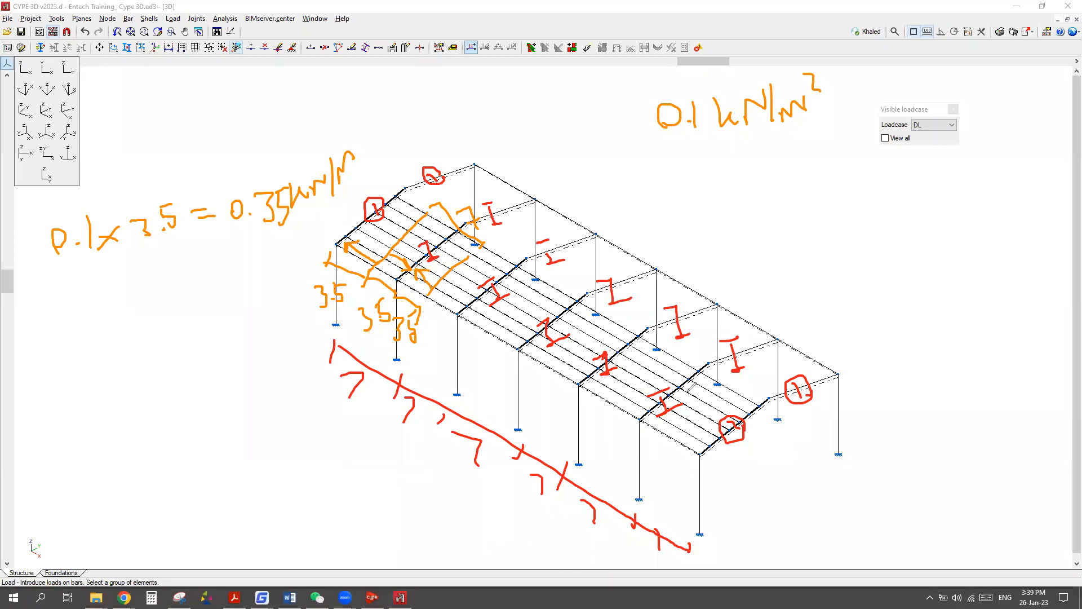
Point an arrow at an interior rafter and write the interior-frame load 0.1 × 7 = 0.7 kN/m.
{"action": "left_click_drag", "start_coordinate": [705, 338], "coordinate": [687, 385]}
{"action": "left_click_drag", "start_coordinate": [57, 294], "coordinate": [68, 305]}
{"action": "mouse_move", "coordinate": [75, 283]}
{"action": "left_mouse_down"}
{"action": "mouse_move", "coordinate": [77, 307]}
{"action": "mouse_move", "coordinate": [107, 294]}
{"action": "left_mouse_up"}
{"action": "mouse_move", "coordinate": [96, 290]}
{"action": "left_mouse_down"}
{"action": "mouse_move", "coordinate": [101, 308]}
{"action": "mouse_move", "coordinate": [124, 307]}
{"action": "mouse_move", "coordinate": [151, 288]}
{"action": "left_mouse_up"}
{"action": "mouse_move", "coordinate": [137, 299]}
{"action": "left_mouse_down"}
{"action": "mouse_move", "coordinate": [167, 270]}
{"action": "mouse_move", "coordinate": [232, 285]}
{"action": "left_mouse_up"}
{"action": "left_click", "coordinate": [182, 276]}
{"action": "mouse_move", "coordinate": [246, 267]}
{"action": "left_mouse_down"}
{"action": "mouse_move", "coordinate": [252, 278]}
{"action": "mouse_move", "coordinate": [276, 255]}
{"action": "mouse_move", "coordinate": [280, 273]}
{"action": "left_mouse_up"}
{"action": "mouse_move", "coordinate": [289, 260]}
{"action": "left_mouse_down"}
{"action": "mouse_move", "coordinate": [299, 241]}
{"action": "mouse_move", "coordinate": [307, 248]}
{"action": "left_mouse_up"}
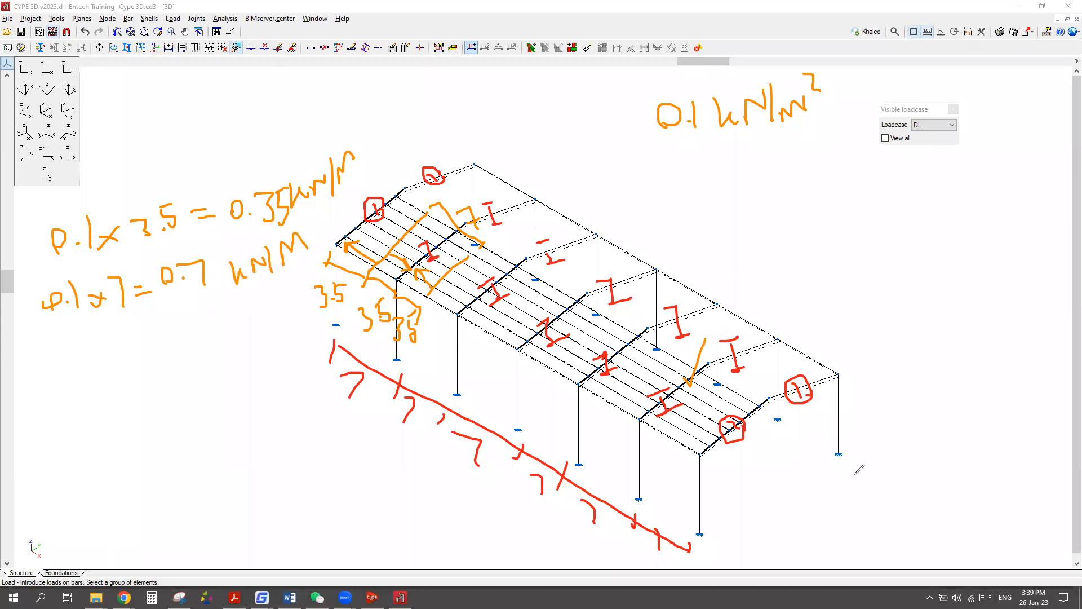
Annotate the last frame's rafter with an arrow and a load value, and clear all annotations from the screen.
{"action": "mouse_move", "coordinate": [752, 418]}
{"action": "left_mouse_down"}
{"action": "mouse_move", "coordinate": [772, 451]}
{"action": "mouse_move", "coordinate": [750, 434]}
{"action": "mouse_move", "coordinate": [770, 429]}
{"action": "left_mouse_up"}
{"action": "left_click_drag", "start_coordinate": [800, 444], "coordinate": [820, 462]}
{"action": "left_click", "coordinate": [806, 448]}
{"action": "left_click_drag", "start_coordinate": [825, 409], "coordinate": [822, 418]}
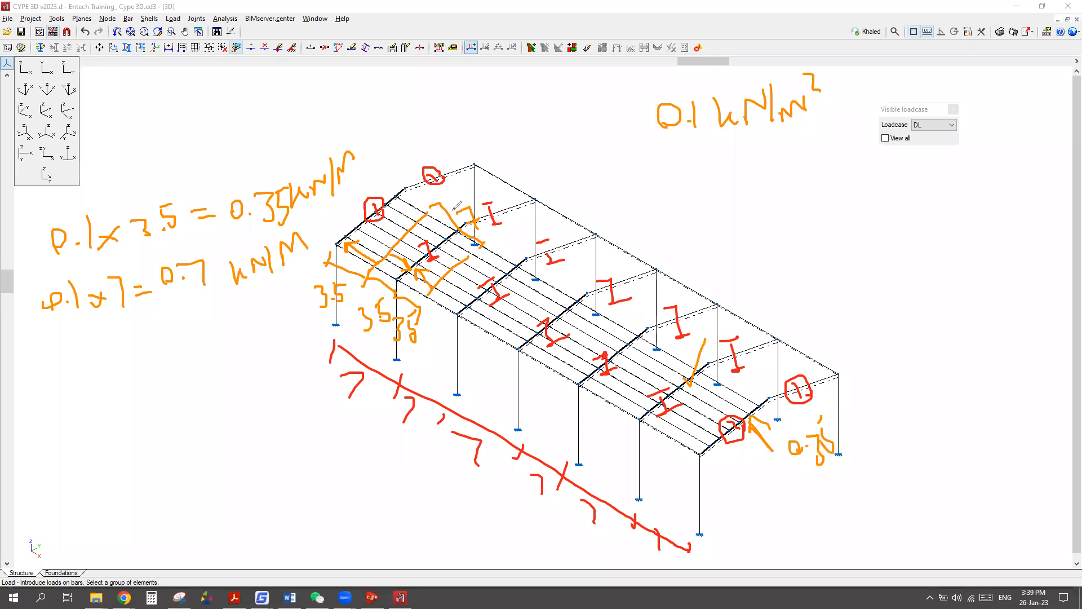
{"action": "mouse_move", "coordinate": [381, 184]}
{"action": "left_mouse_down"}
{"action": "mouse_move", "coordinate": [389, 207]}
{"action": "mouse_move", "coordinate": [398, 193]}
{"action": "left_mouse_up"}
{"action": "left_click", "coordinate": [826, 41]}
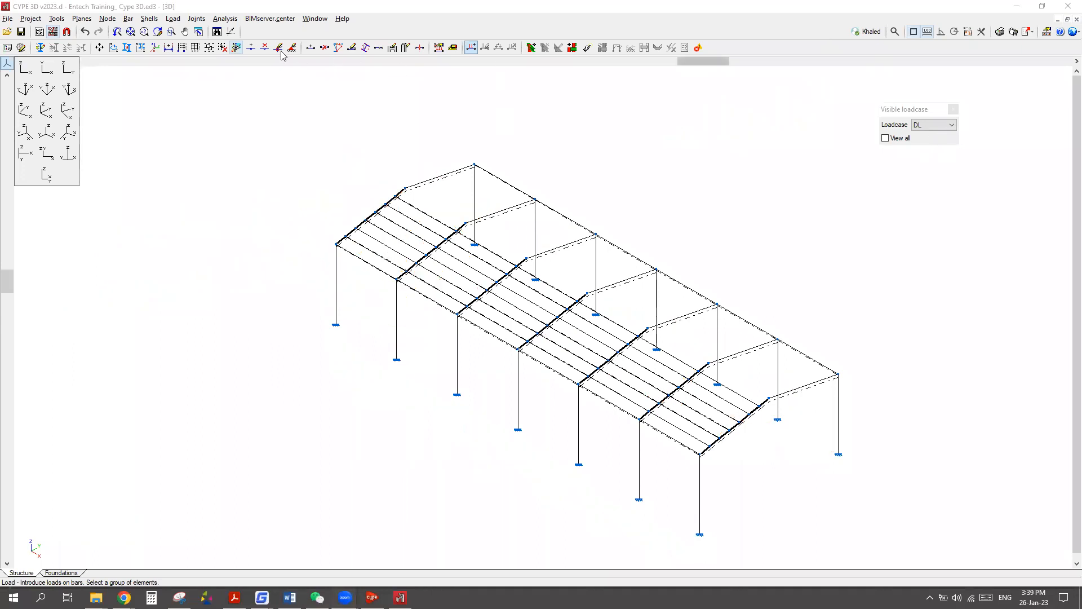
Restart introducing loads on bars and select the far-slope rafters of the first and last frames.
{"action": "left_click", "coordinate": [173, 19]}
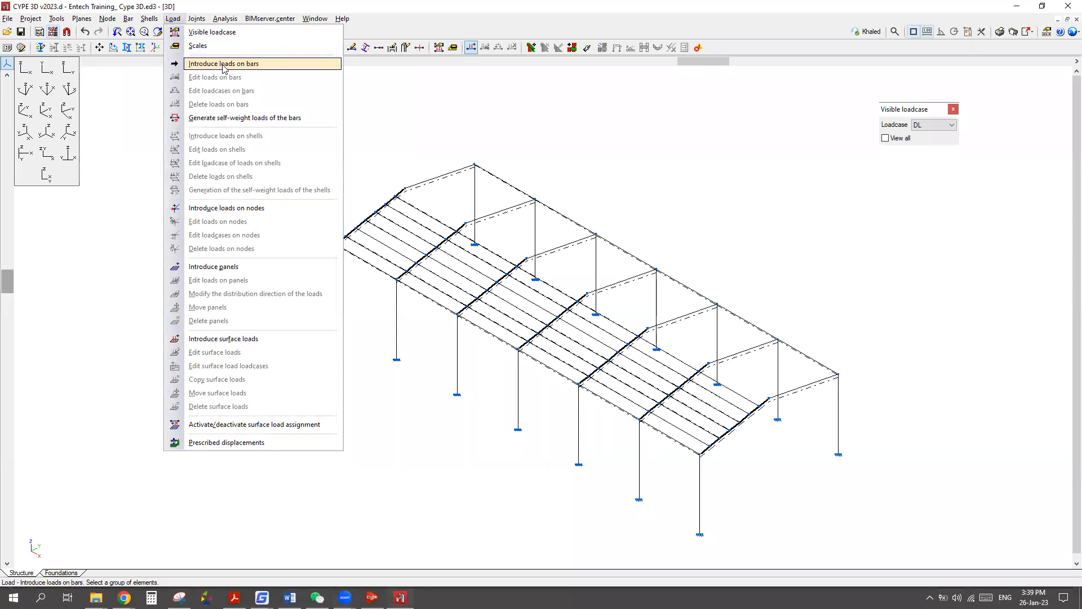
{"action": "left_click", "coordinate": [224, 64]}
{"action": "scroll", "coordinate": [489, 214], "scroll_direction": "up", "scroll_amount": 1}
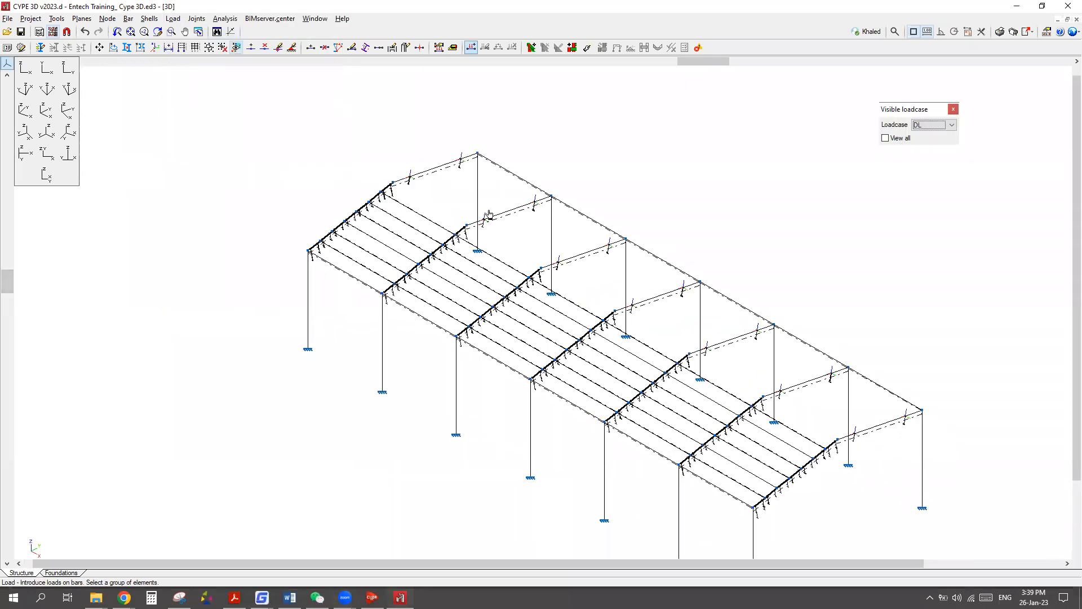
{"action": "scroll", "coordinate": [488, 215], "scroll_direction": "up", "scroll_amount": 2}
{"action": "left_click", "coordinate": [413, 120]}
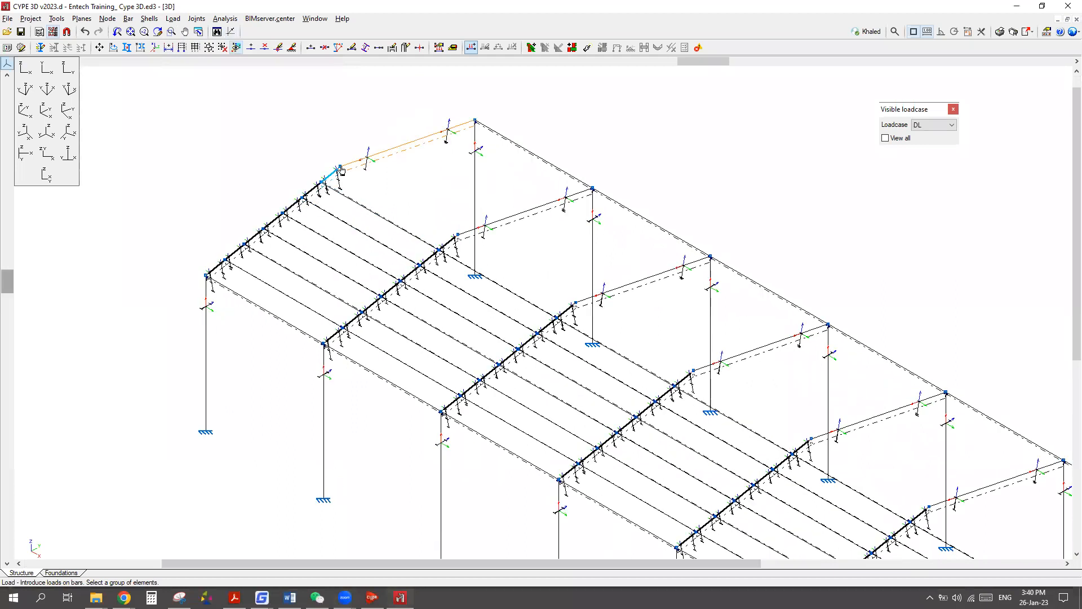
{"action": "scroll", "coordinate": [335, 169], "scroll_direction": "down", "scroll_amount": 2}
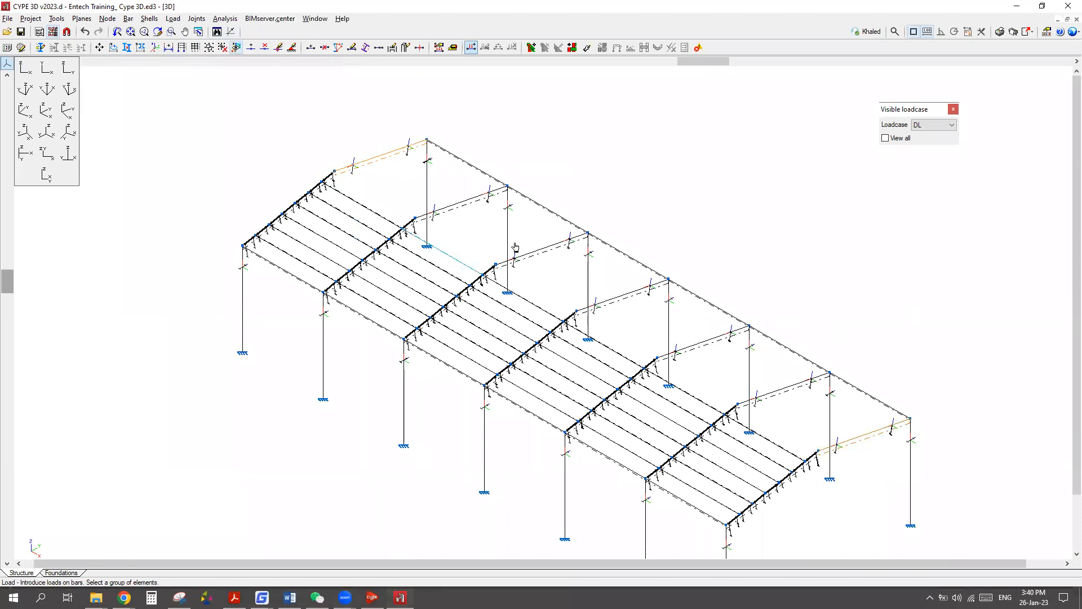
{"action": "scroll", "coordinate": [698, 223], "scroll_direction": "down", "scroll_amount": 1}
{"action": "scroll", "coordinate": [608, 190], "scroll_direction": "up", "scroll_amount": 1}
Open the DL load definition for the selected rafters and choose the point load type.
{"action": "right_click", "coordinate": [676, 168]}
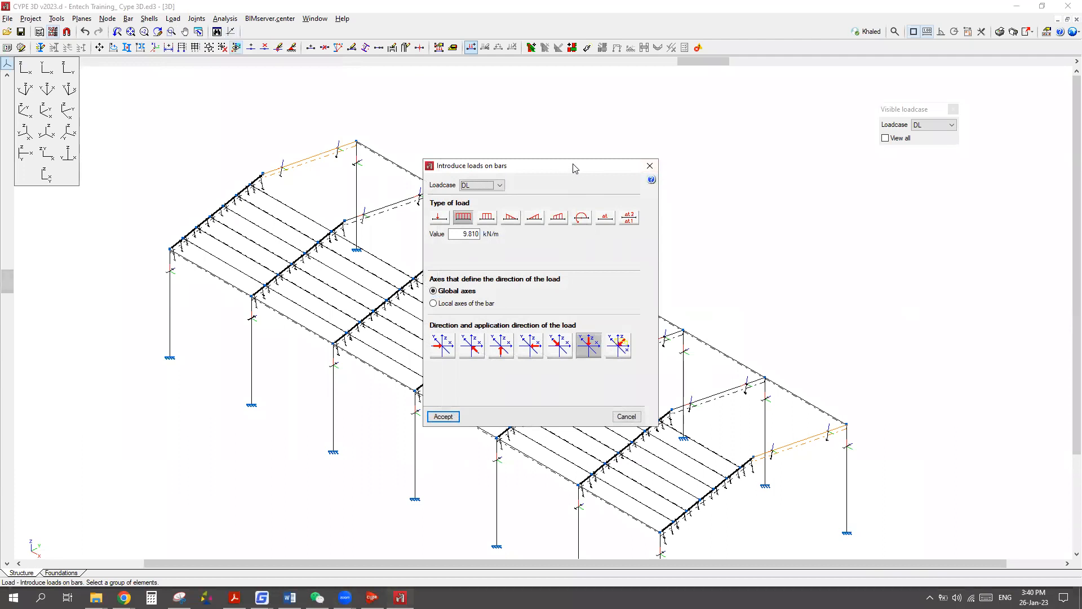
{"action": "left_click_drag", "start_coordinate": [574, 168], "coordinate": [698, 134]}
{"action": "left_click", "coordinate": [564, 186]}
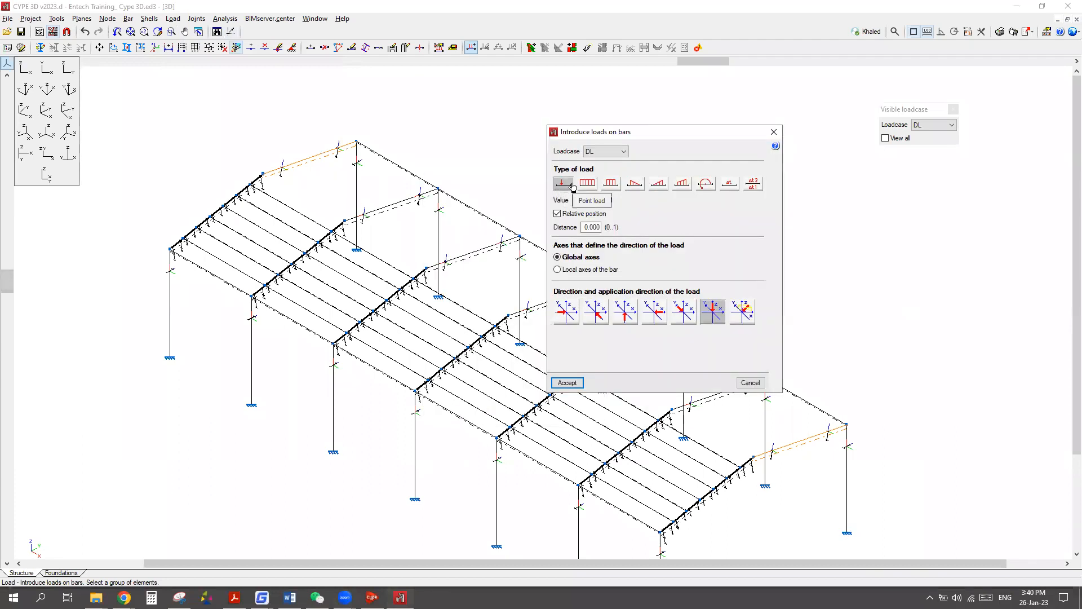
Review the input settings of each bar load type, from uniform and strip loads to moment and temperature loads.
{"action": "left_click", "coordinate": [588, 185]}
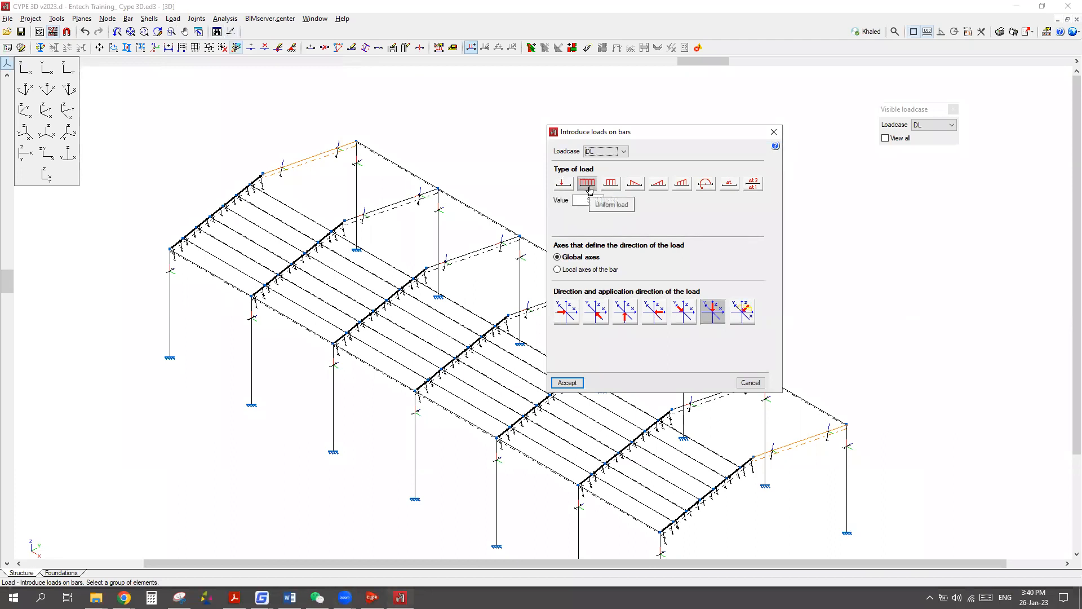
{"action": "left_click", "coordinate": [611, 184]}
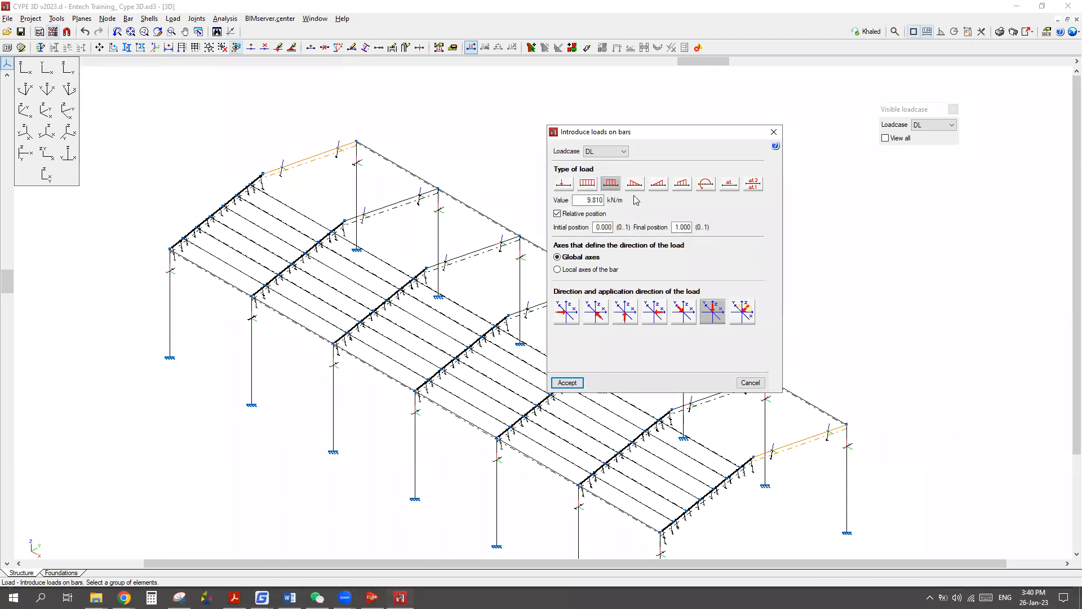
{"action": "left_click", "coordinate": [634, 185]}
{"action": "left_click", "coordinate": [649, 188]}
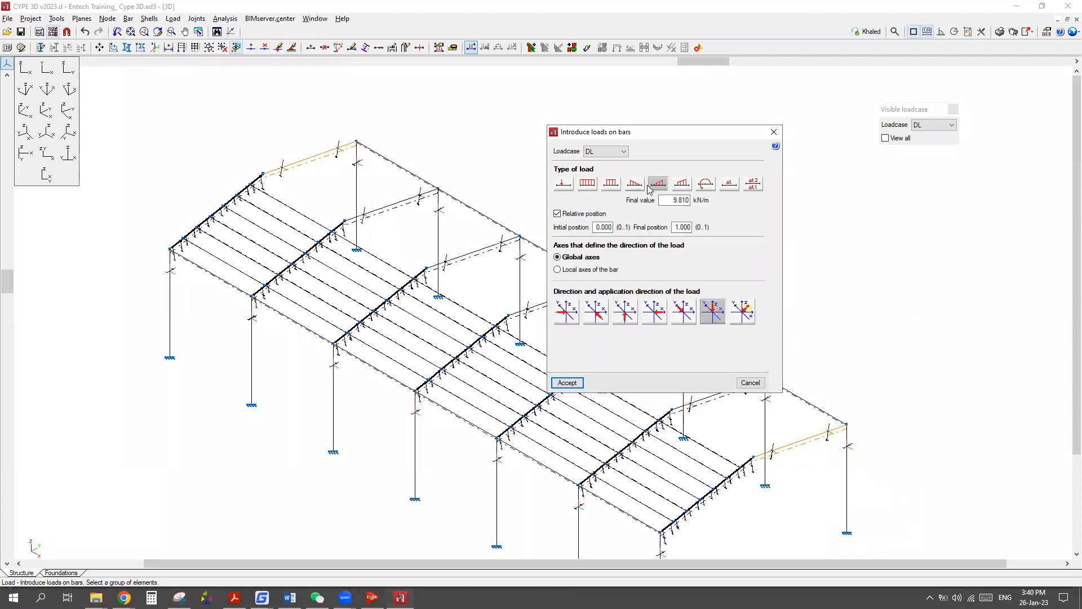
{"action": "left_click", "coordinate": [681, 184]}
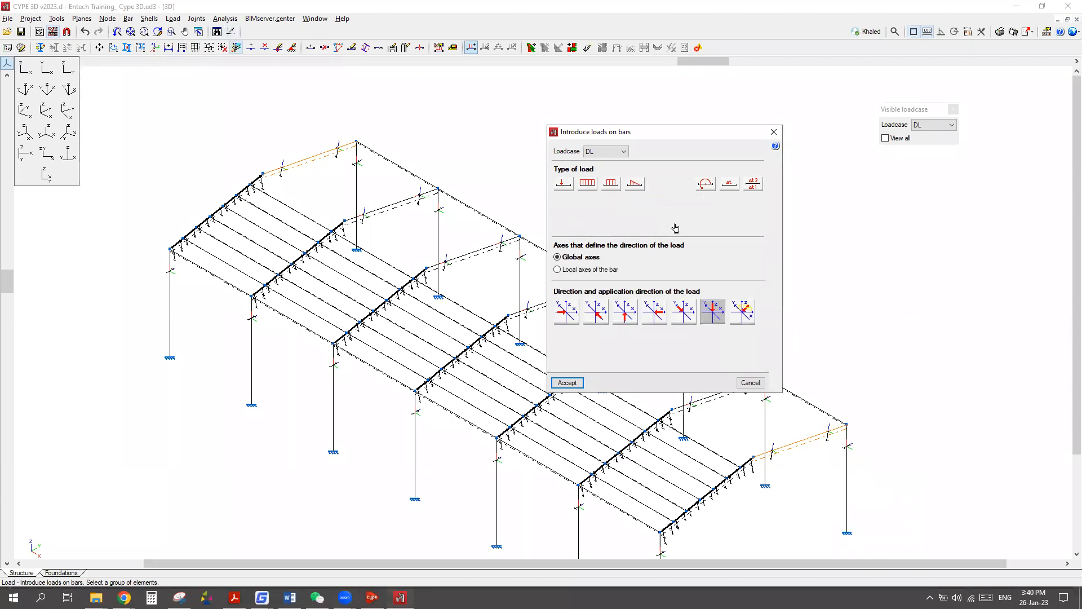
{"action": "left_click", "coordinate": [706, 185]}
{"action": "left_click", "coordinate": [729, 184]}
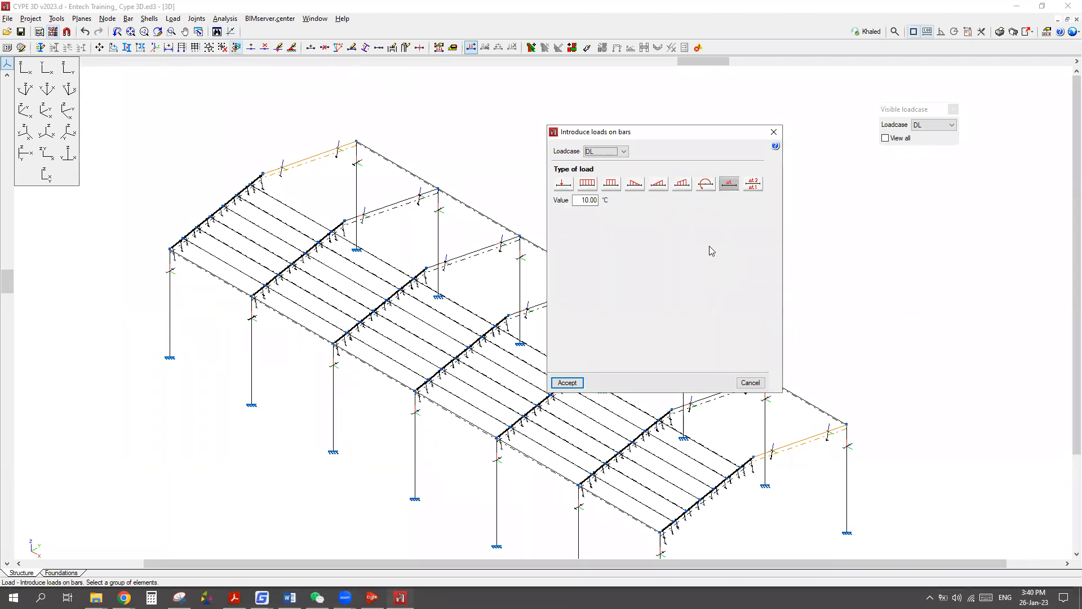
{"action": "left_click", "coordinate": [753, 184]}
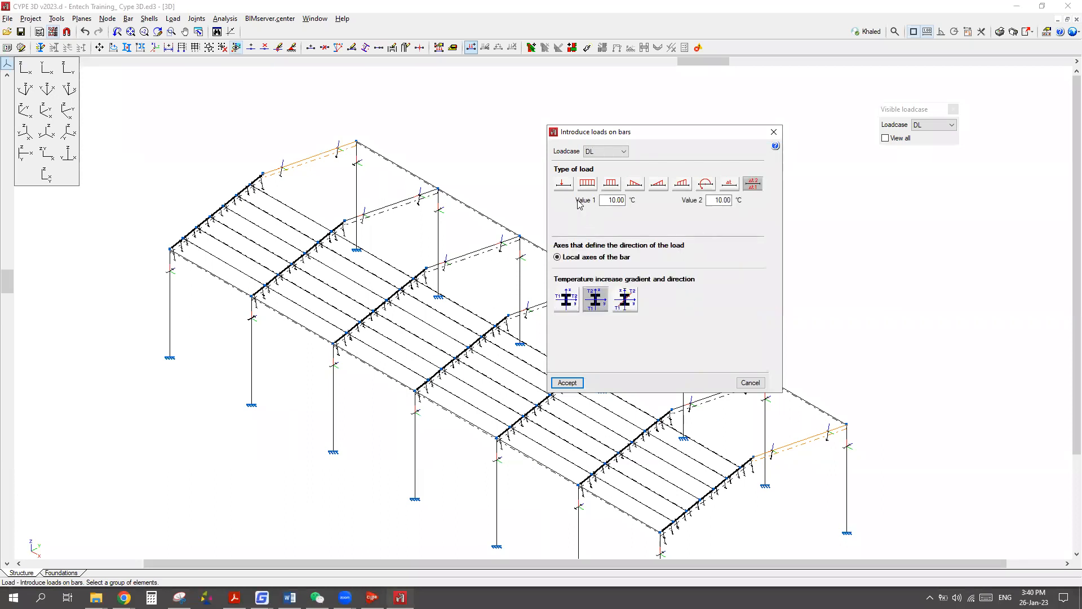
Choose a uniform load for the DL loadcase, compare local and global axis options, and define its direction by Global axes.
{"action": "left_click", "coordinate": [587, 184]}
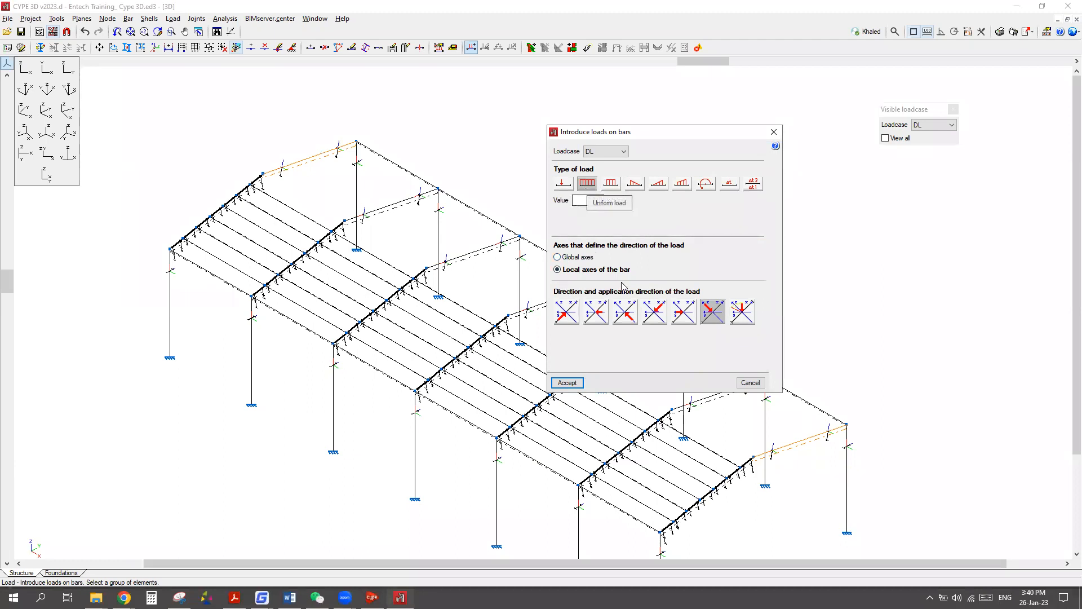
{"action": "left_click", "coordinate": [575, 258]}
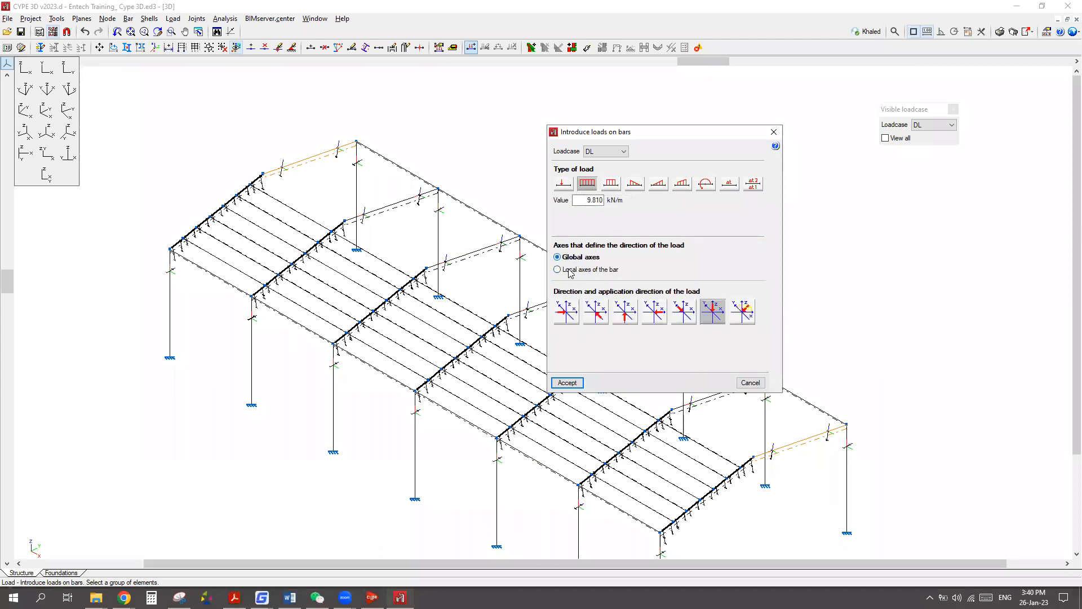
{"action": "left_click", "coordinate": [570, 270]}
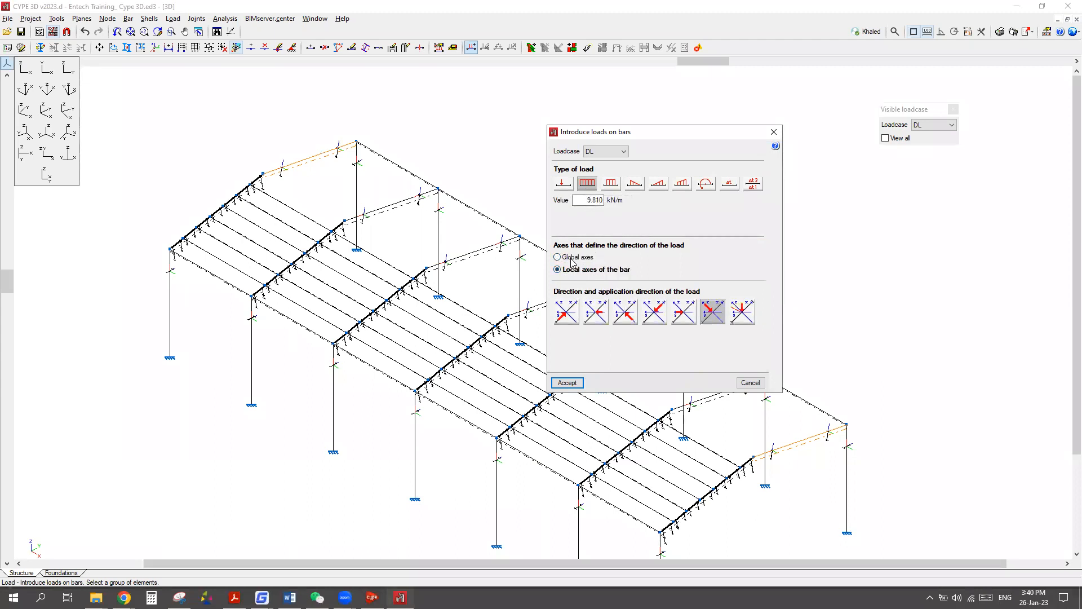
{"action": "left_click", "coordinate": [571, 260]}
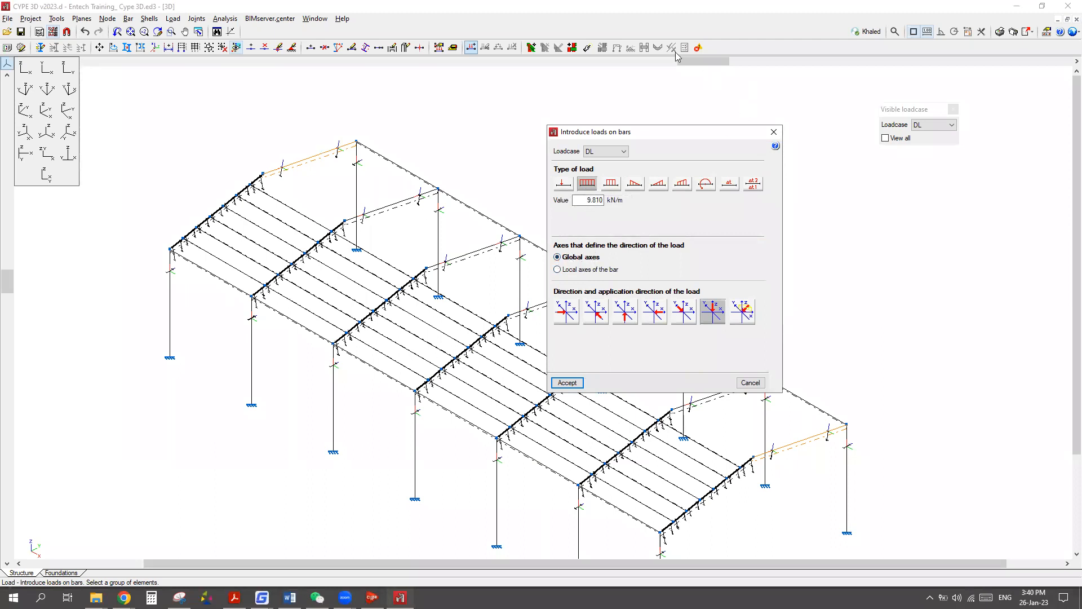
{"action": "mouse_move", "coordinate": [21, 518]}
{"action": "left_mouse_down"}
{"action": "mouse_move", "coordinate": [64, 545]}
{"action": "mouse_move", "coordinate": [26, 519]}
{"action": "mouse_move", "coordinate": [16, 558]}
{"action": "left_mouse_up"}
{"action": "mouse_move", "coordinate": [74, 465]}
{"action": "left_mouse_down"}
{"action": "mouse_move", "coordinate": [42, 515]}
{"action": "mouse_move", "coordinate": [57, 511]}
{"action": "left_mouse_up"}
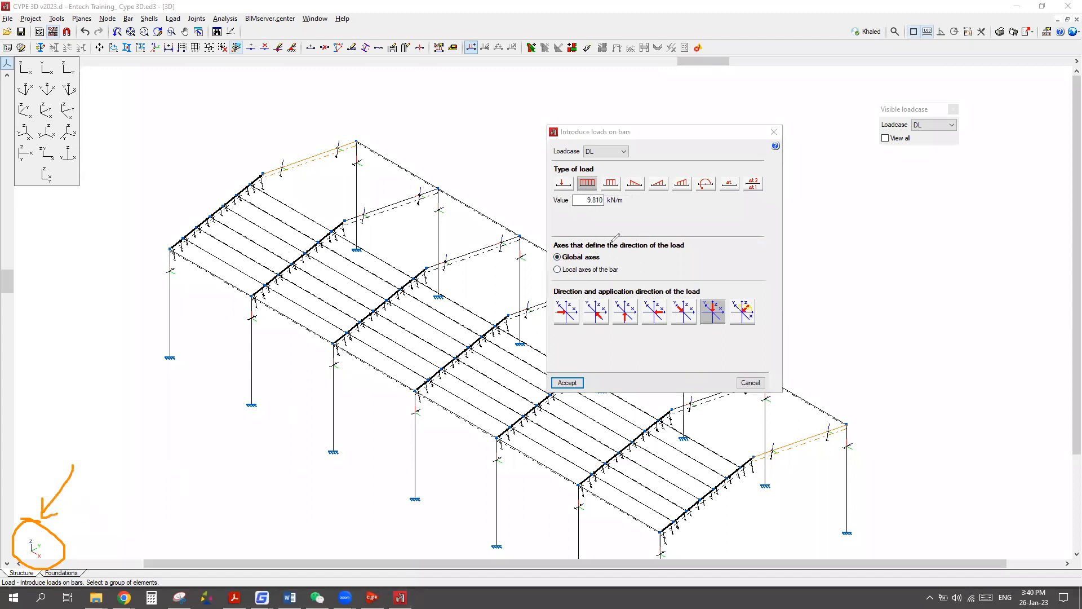
{"action": "left_click_drag", "start_coordinate": [43, 434], "coordinate": [50, 488]}
{"action": "left_click_drag", "start_coordinate": [38, 467], "coordinate": [51, 491]}
{"action": "mouse_move", "coordinate": [725, 292]}
{"action": "left_mouse_down"}
{"action": "mouse_move", "coordinate": [736, 313]}
{"action": "mouse_move", "coordinate": [706, 315]}
{"action": "mouse_move", "coordinate": [719, 287]}
{"action": "mouse_move", "coordinate": [739, 285]}
{"action": "left_mouse_up"}
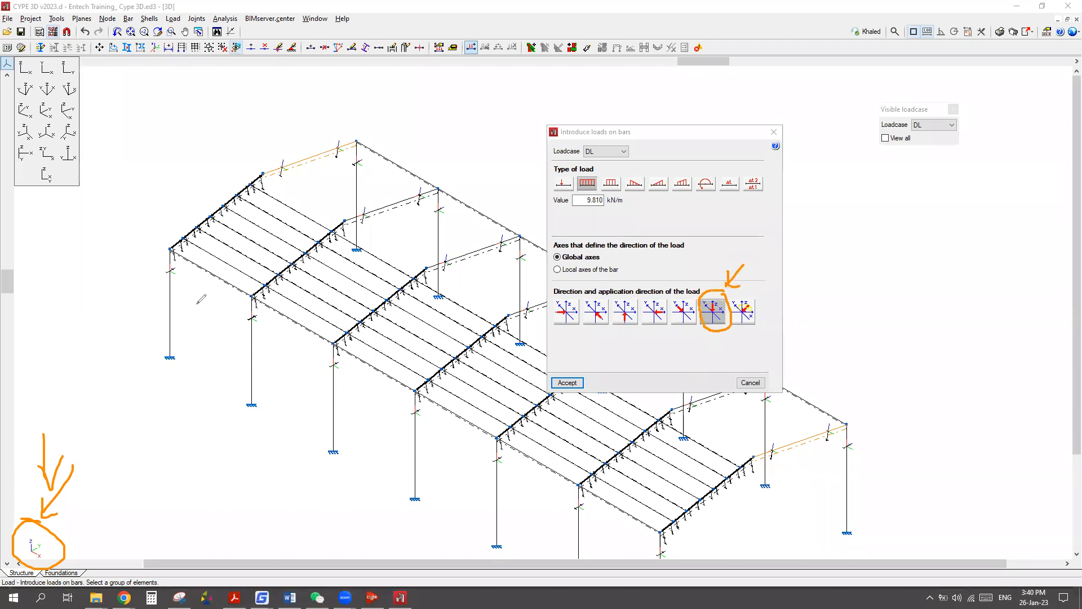
{"action": "left_click_drag", "start_coordinate": [216, 167], "coordinate": [222, 203]}
{"action": "left_click_drag", "start_coordinate": [201, 168], "coordinate": [200, 221]}
{"action": "key", "text": "ctrl+z"}
{"action": "key", "text": "ctrl+z"}
{"action": "key", "text": "ctrl+z"}
{"action": "left_click_drag", "start_coordinate": [223, 172], "coordinate": [214, 216]}
Define the load direction by the local axes of the bar.
{"action": "left_click", "coordinate": [576, 269]}
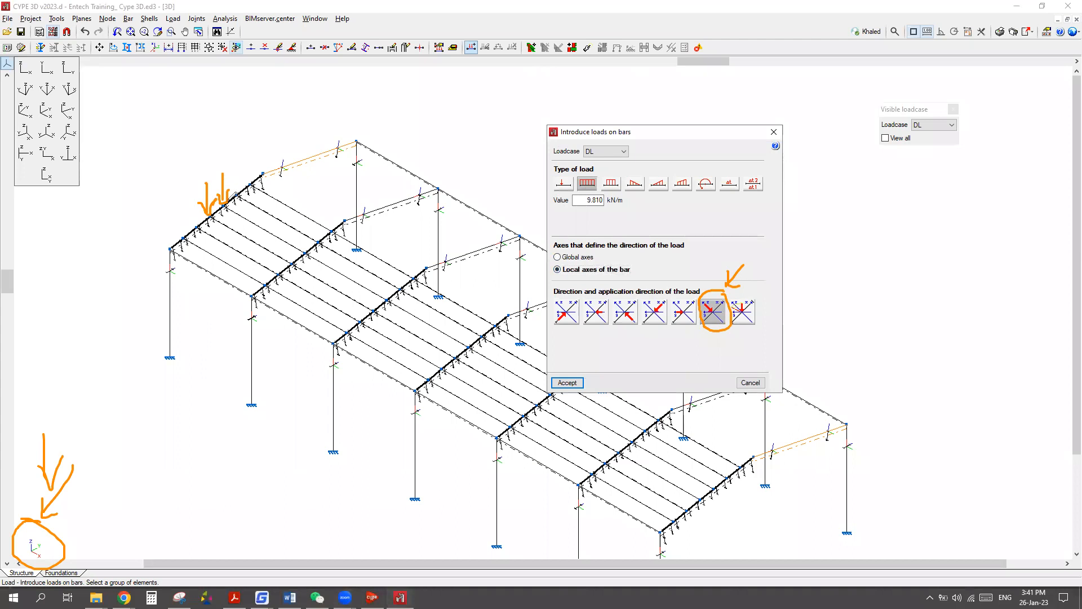
{"action": "mouse_move", "coordinate": [194, 232]}
{"action": "left_mouse_down"}
{"action": "mouse_move", "coordinate": [272, 171]}
{"action": "mouse_move", "coordinate": [262, 195]}
{"action": "left_mouse_up"}
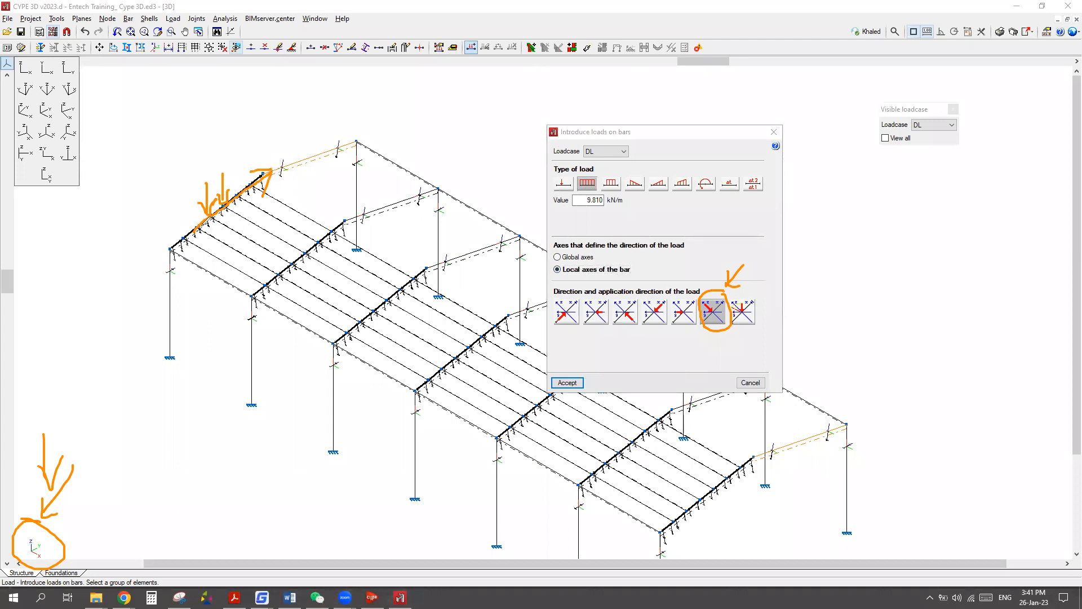
{"action": "mouse_move", "coordinate": [197, 223]}
{"action": "left_mouse_down"}
{"action": "mouse_move", "coordinate": [145, 188]}
{"action": "mouse_move", "coordinate": [154, 209]}
{"action": "mouse_move", "coordinate": [167, 185]}
{"action": "left_mouse_up"}
{"action": "mouse_move", "coordinate": [97, 168]}
{"action": "left_mouse_down"}
{"action": "mouse_move", "coordinate": [110, 164]}
{"action": "mouse_move", "coordinate": [115, 186]}
{"action": "left_mouse_up"}
{"action": "mouse_move", "coordinate": [200, 226]}
{"action": "left_mouse_down"}
{"action": "mouse_move", "coordinate": [265, 239]}
{"action": "mouse_move", "coordinate": [273, 262]}
{"action": "left_mouse_up"}
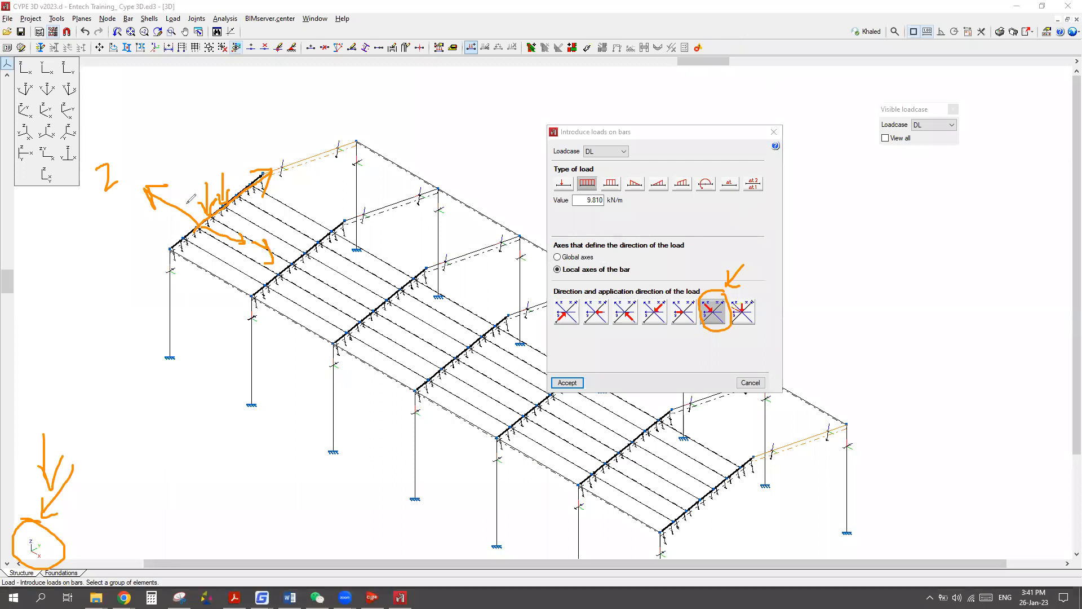
{"action": "left_click_drag", "start_coordinate": [159, 191], "coordinate": [204, 218]}
{"action": "left_click_drag", "start_coordinate": [204, 218], "coordinate": [169, 243]}
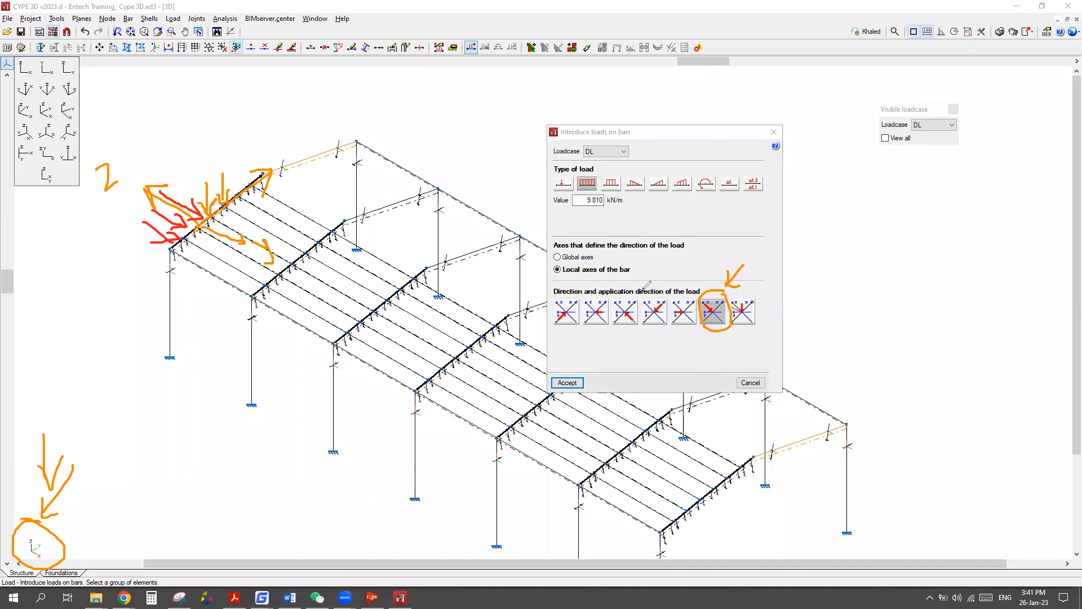
{"action": "key", "text": "ctrl+z"}
{"action": "key", "text": "ctrl+z"}
{"action": "key", "text": "ctrl+z"}
{"action": "key", "text": "ctrl+z"}
{"action": "key", "text": "ctrl+z"}
{"action": "key", "text": "ctrl+z"}
{"action": "key", "text": "ctrl+z"}
{"action": "key", "text": "ctrl+z"}
{"action": "key", "text": "ctrl+z"}
{"action": "key", "text": "ctrl+z"}
{"action": "key", "text": "ctrl+z"}
{"action": "key", "text": "ctrl+z"}
{"action": "key", "text": "ctrl+z"}
{"action": "key", "text": "ctrl+z"}
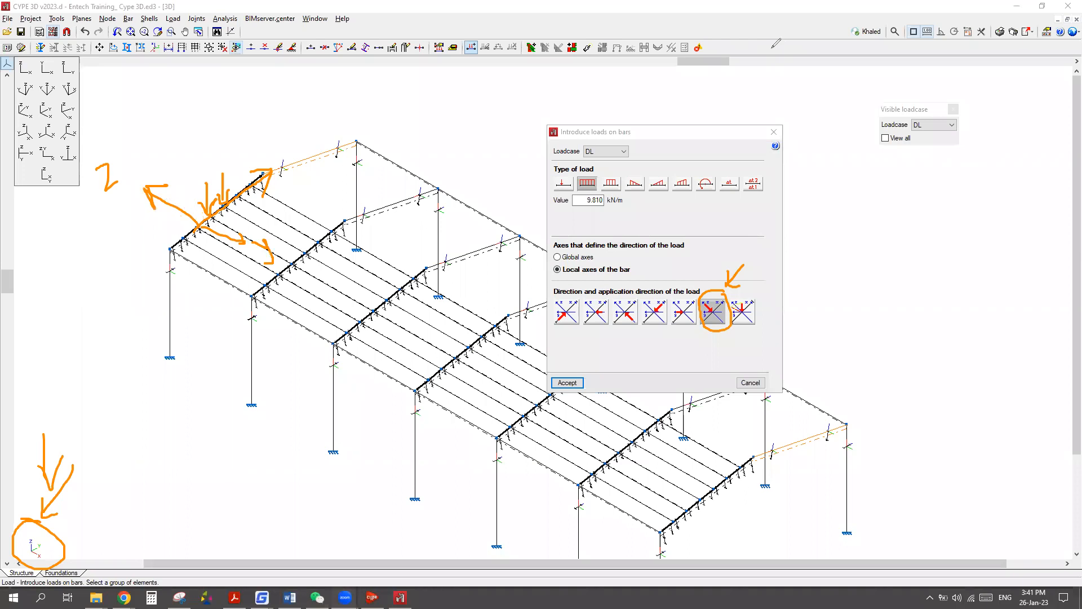
{"action": "key", "text": "ctrl+z"}
{"action": "key", "text": "ctrl+z"}
{"action": "key", "text": "ctrl+z"}
{"action": "key", "text": "ctrl+z"}
{"action": "key", "text": "ctrl+z"}
{"action": "key", "text": "ctrl+z"}
{"action": "key", "text": "ctrl+z"}
{"action": "key", "text": "ctrl+z"}
{"action": "key", "text": "ctrl+z"}
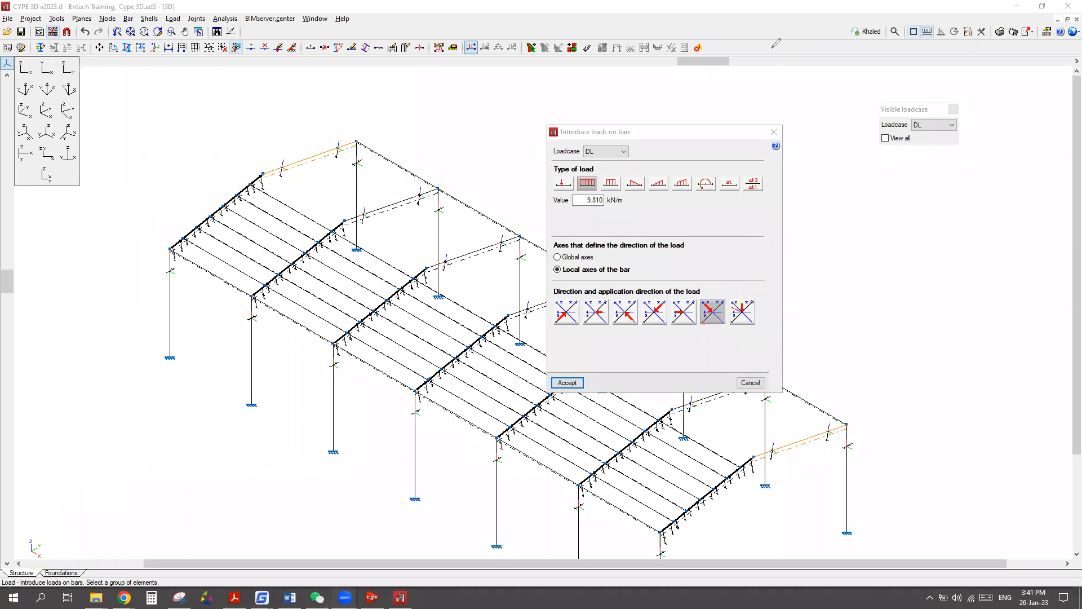
{"action": "key", "text": "ctrl+z"}
{"action": "left_click", "coordinate": [730, 60]}
{"action": "mouse_move", "coordinate": [554, 295]}
{"action": "left_mouse_down"}
{"action": "mouse_move", "coordinate": [589, 294]}
{"action": "mouse_move", "coordinate": [643, 326]}
{"action": "mouse_move", "coordinate": [598, 330]}
{"action": "mouse_move", "coordinate": [554, 326]}
{"action": "mouse_move", "coordinate": [643, 292]}
{"action": "mouse_move", "coordinate": [731, 294]}
{"action": "mouse_move", "coordinate": [704, 327]}
{"action": "mouse_move", "coordinate": [652, 326]}
{"action": "mouse_move", "coordinate": [647, 295]}
{"action": "left_mouse_up"}
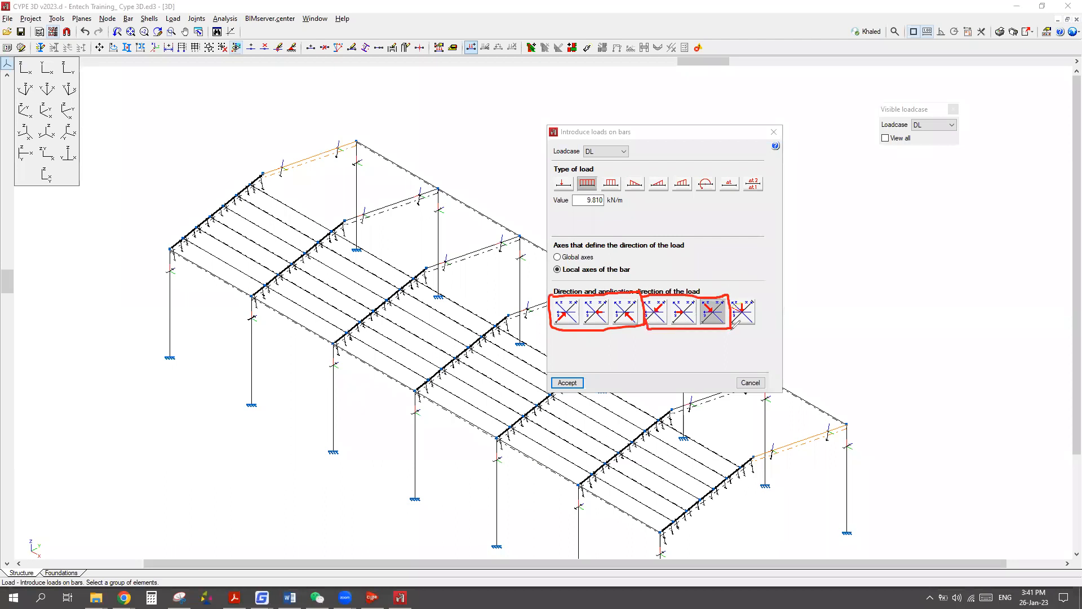
{"action": "mouse_move", "coordinate": [765, 307]}
{"action": "left_mouse_down"}
{"action": "mouse_move", "coordinate": [736, 332]}
{"action": "mouse_move", "coordinate": [753, 292]}
{"action": "mouse_move", "coordinate": [762, 302]}
{"action": "left_mouse_up"}
Return to Global axes and try a uniform load of -9.810 kN/m with the upward Z direction.
{"action": "left_click", "coordinate": [569, 257]}
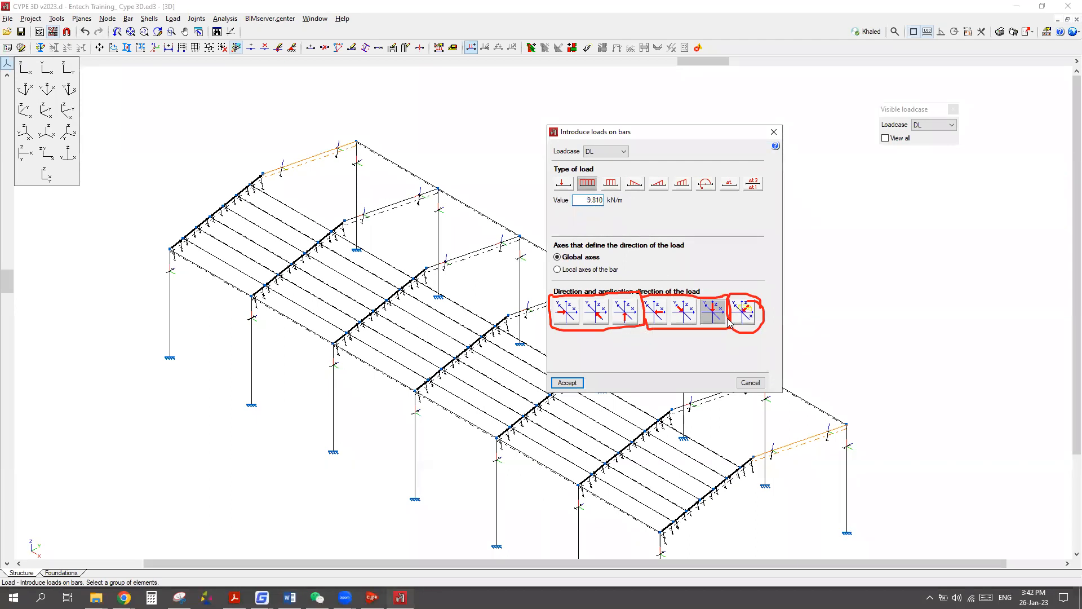
{"action": "left_click", "coordinate": [625, 316]}
{"action": "left_click", "coordinate": [593, 200]}
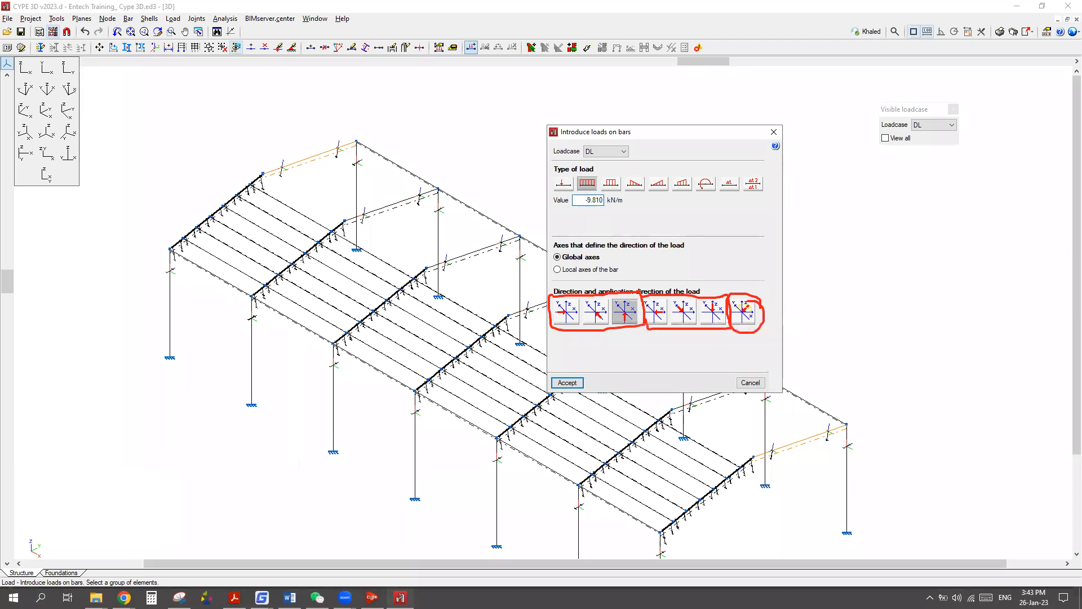
{"action": "left_click", "coordinate": [745, 312]}
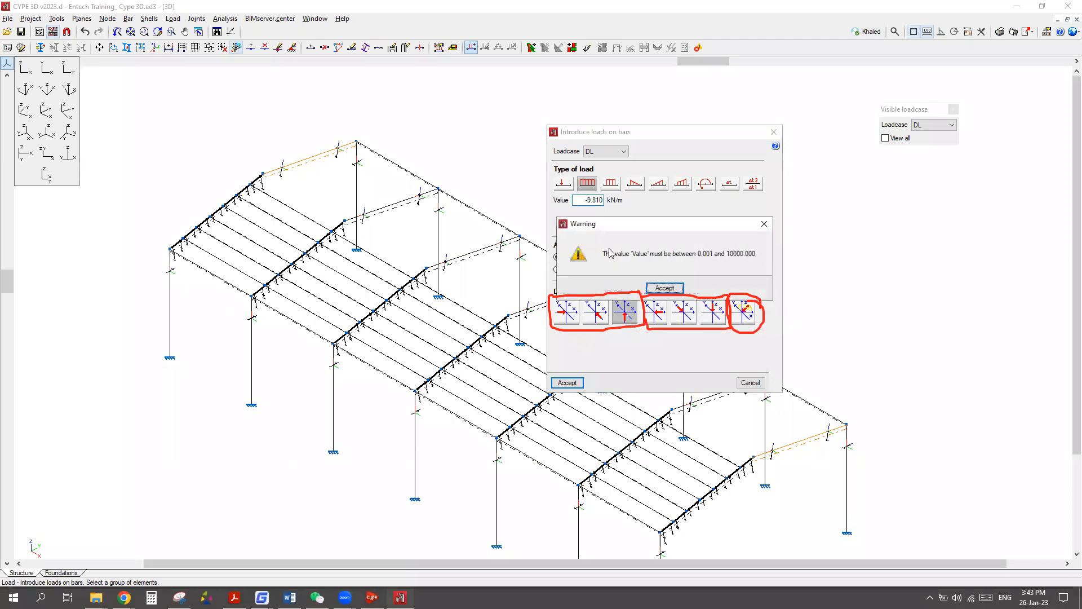
{"action": "left_click", "coordinate": [764, 224]}
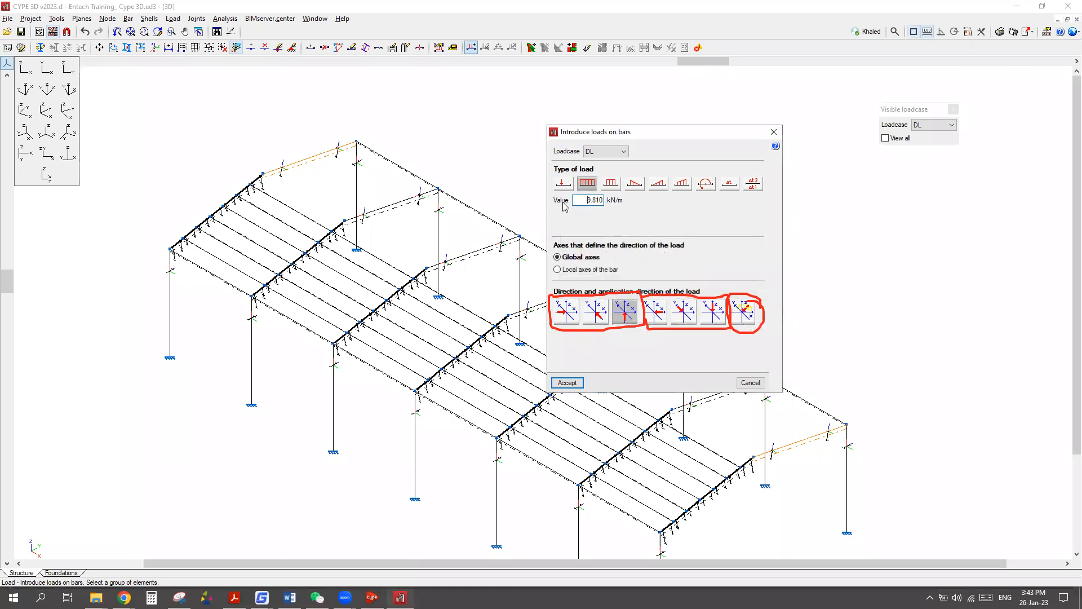
Apply a uniform DL load of 0.35 kN/m to the selected end-frame rafters, acting downward along the global Z axis.
{"action": "left_click", "coordinate": [714, 306]}
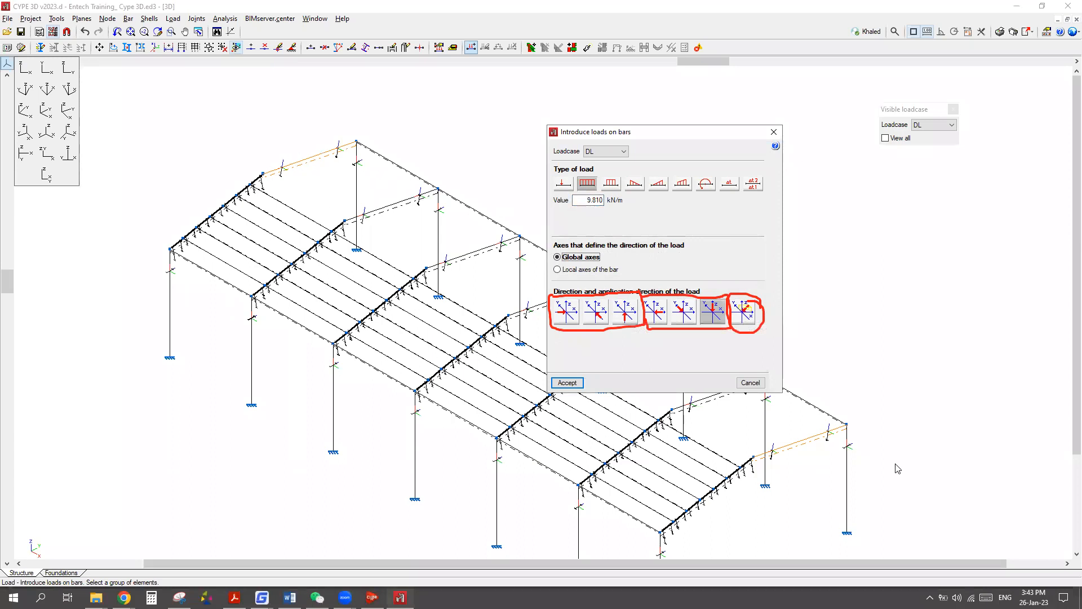
{"action": "left_click_drag", "start_coordinate": [587, 201], "coordinate": [627, 208]}
{"action": "key", "text": "BackSpace"}
{"action": "type", "text": ".36"}
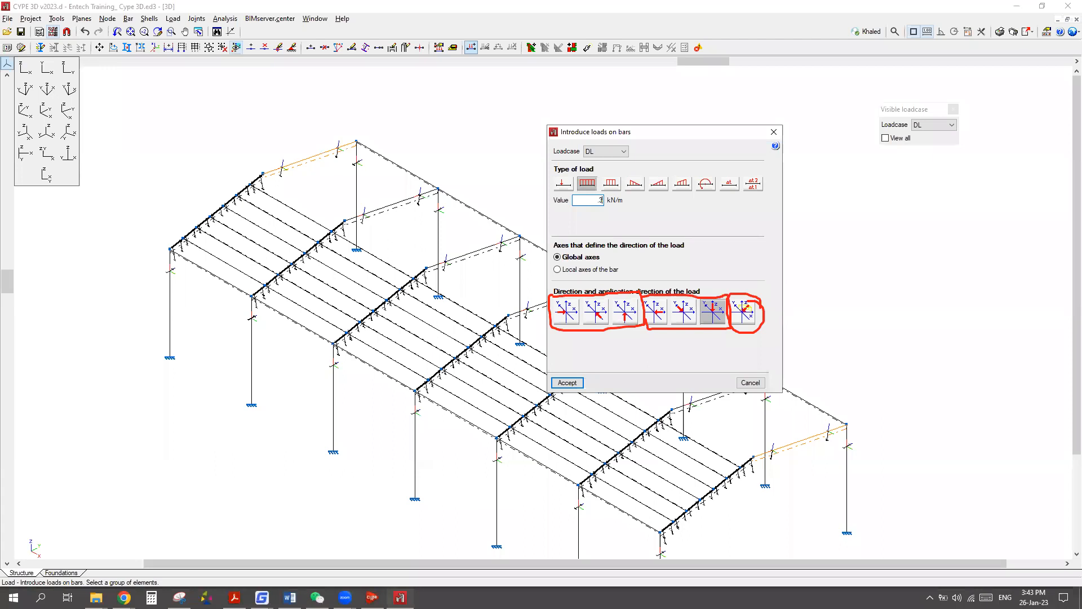
{"action": "left_click", "coordinate": [567, 383]}
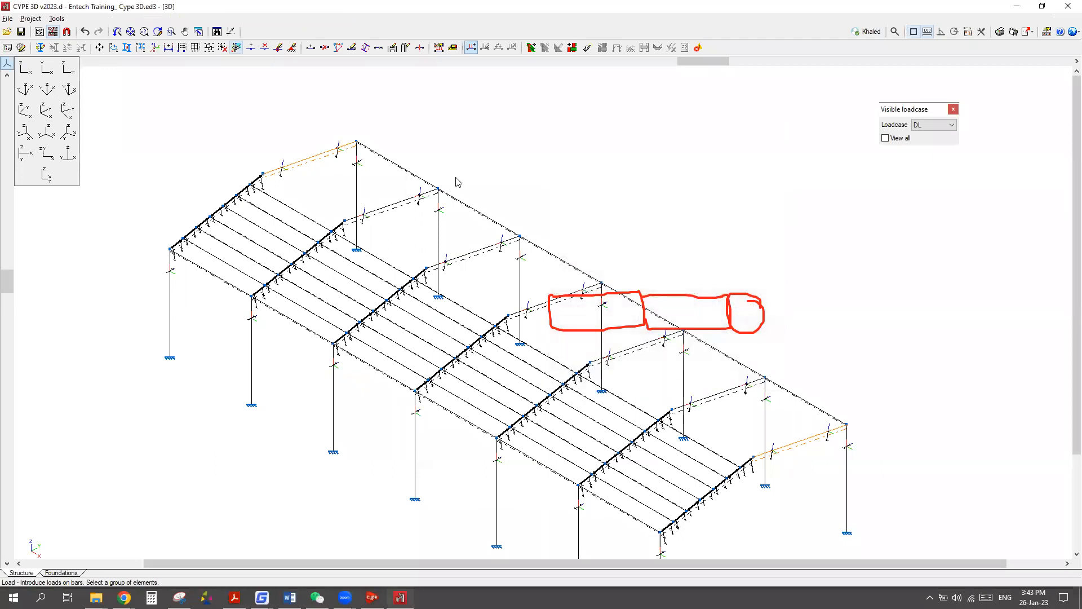
Examine the uniform load drawn on the first frame's rafter and compare it with the neighbouring frames.
{"action": "scroll", "coordinate": [324, 176], "scroll_direction": "up", "scroll_amount": 3}
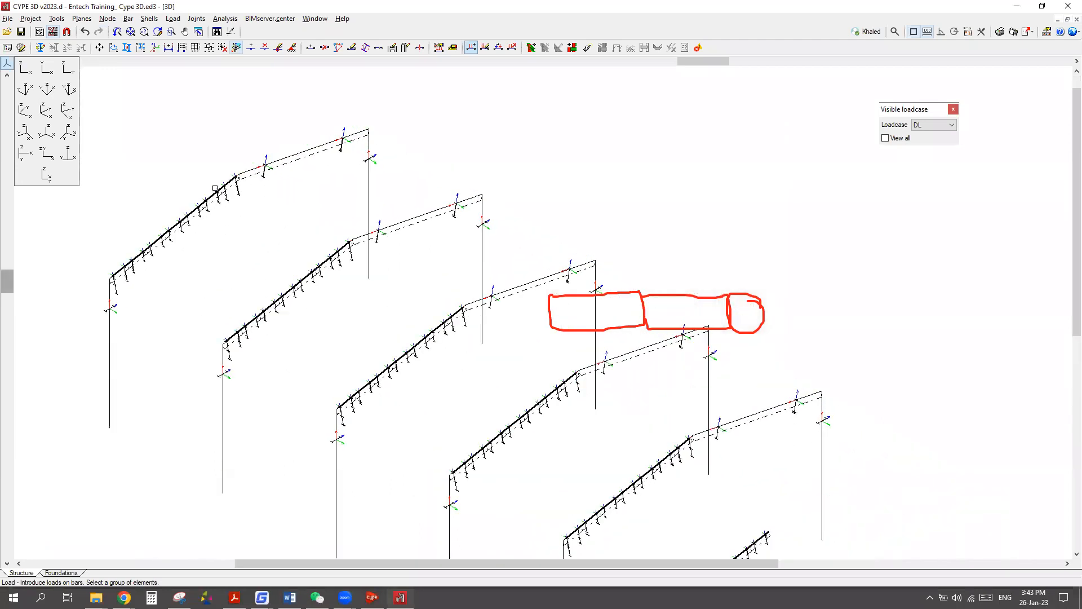
{"action": "scroll", "coordinate": [215, 188], "scroll_direction": "up", "scroll_amount": 5}
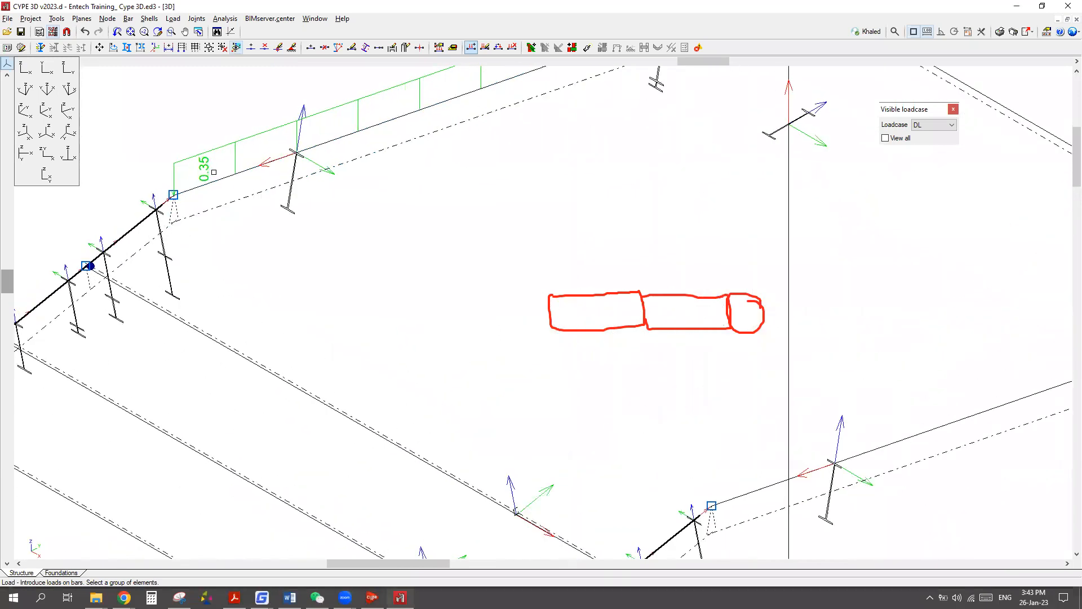
{"action": "scroll", "coordinate": [214, 172], "scroll_direction": "down", "scroll_amount": 2}
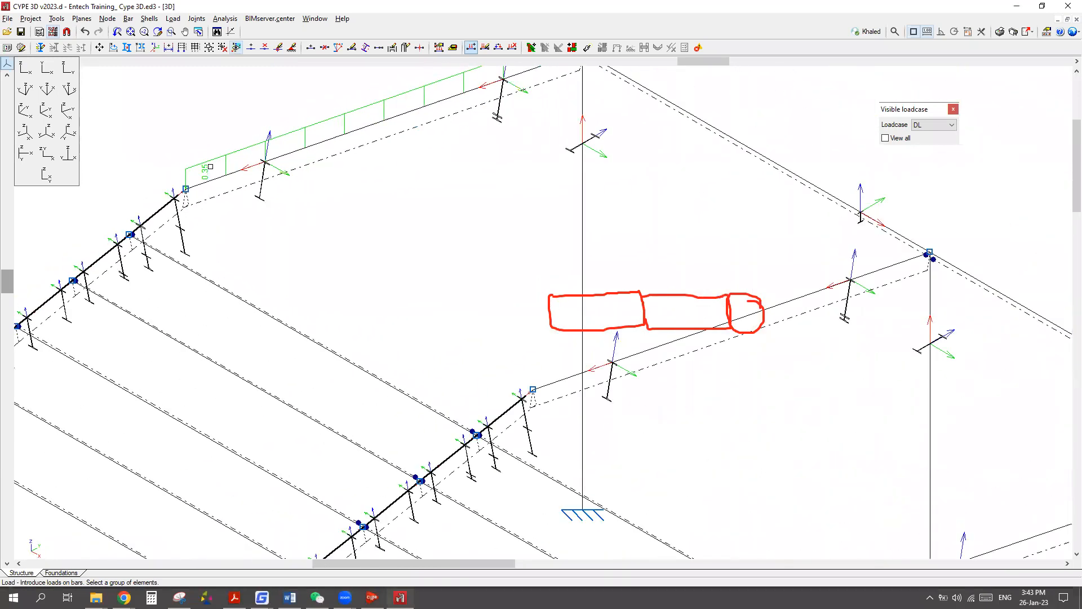
{"action": "scroll", "coordinate": [210, 167], "scroll_direction": "down", "scroll_amount": 4}
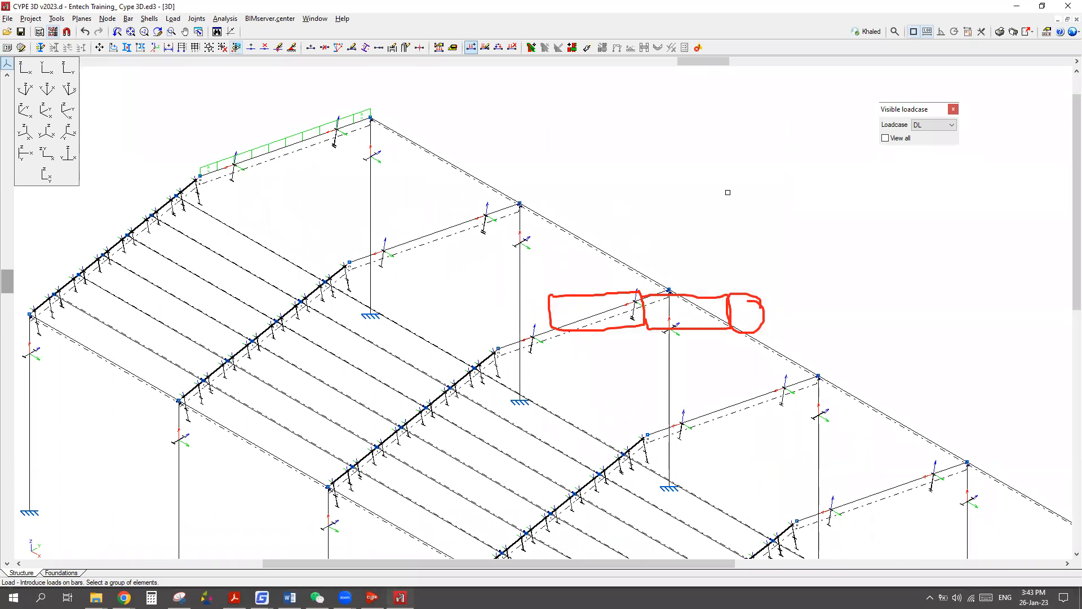
{"action": "left_click", "coordinate": [755, 50]}
{"action": "scroll", "coordinate": [600, 171], "scroll_direction": "down", "scroll_amount": 2}
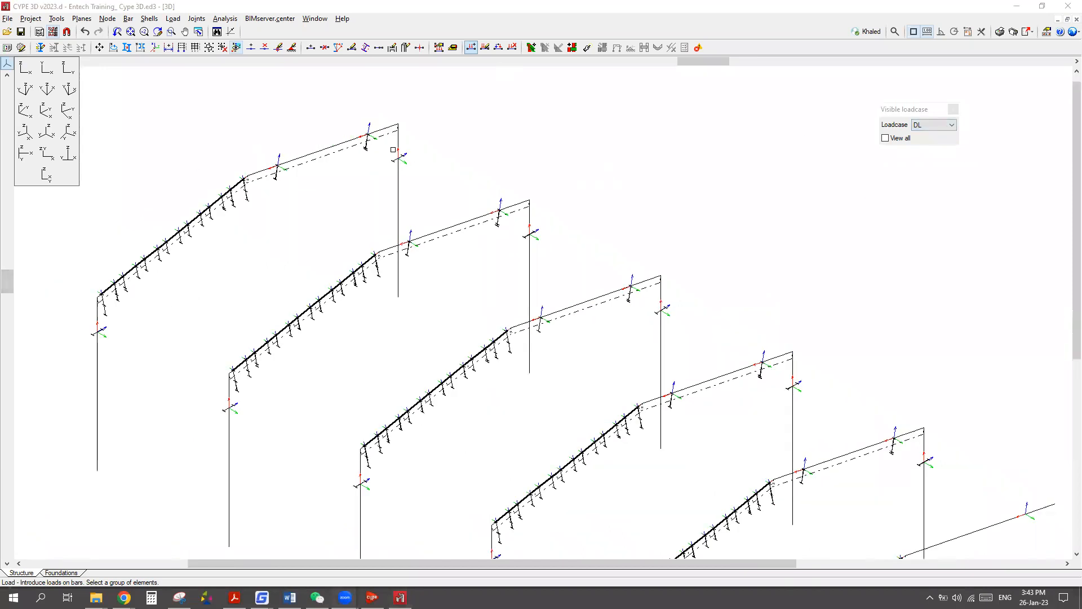
{"action": "scroll", "coordinate": [369, 153], "scroll_direction": "up", "scroll_amount": 4}
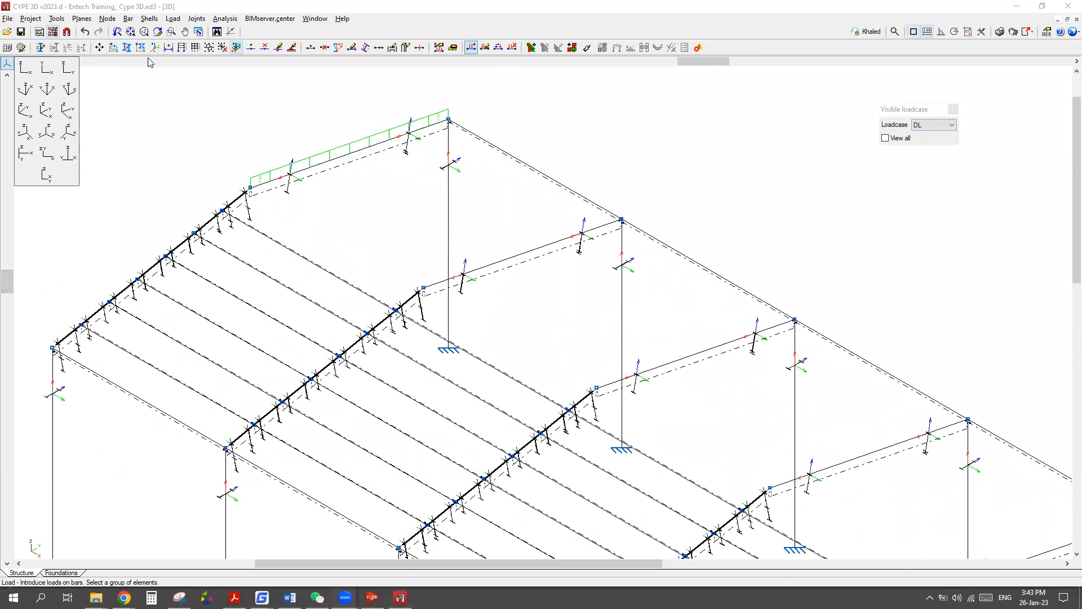
Delete the uniform DL loads from the rafters of the first and last frames.
{"action": "left_click", "coordinate": [173, 19]}
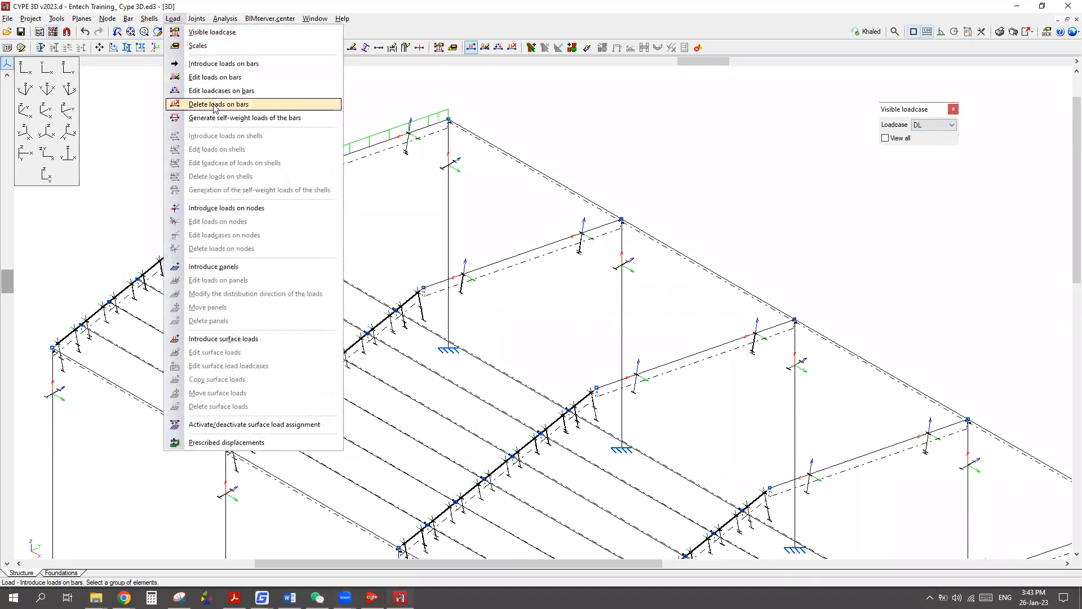
{"action": "left_click", "coordinate": [216, 105]}
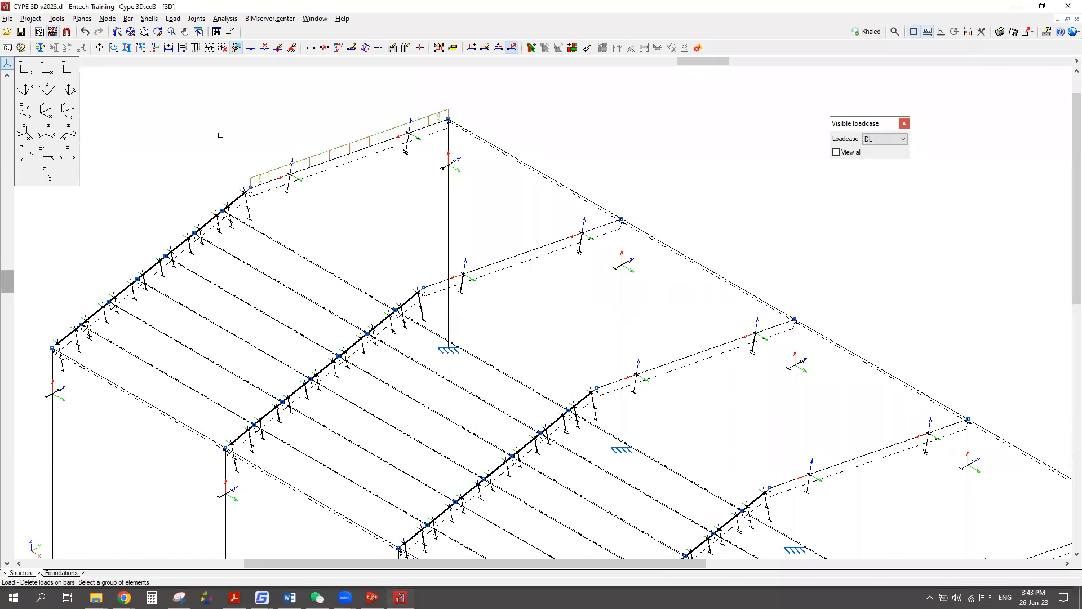
{"action": "scroll", "coordinate": [220, 133], "scroll_direction": "down", "scroll_amount": 3}
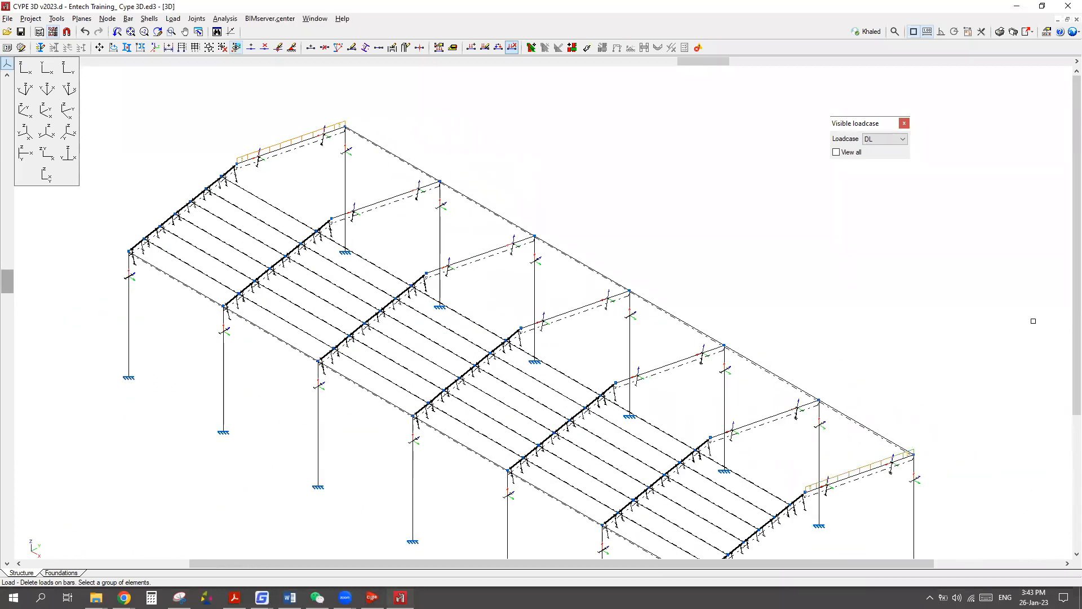
{"action": "scroll", "coordinate": [859, 507], "scroll_direction": "up", "scroll_amount": 3}
{"action": "scroll", "coordinate": [849, 459], "scroll_direction": "down", "scroll_amount": 4}
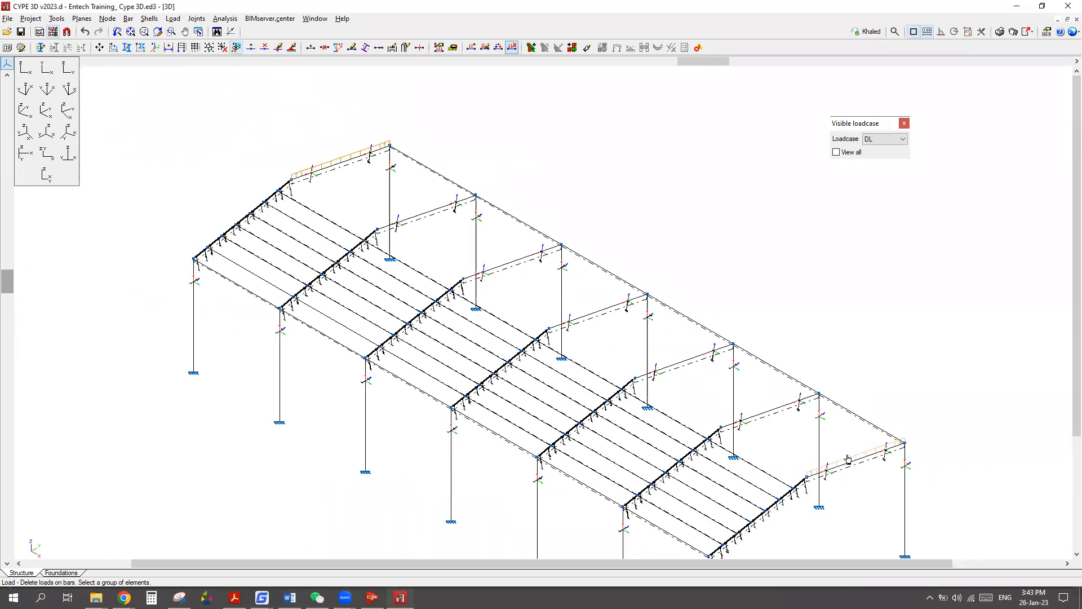
{"action": "right_click", "coordinate": [605, 193]}
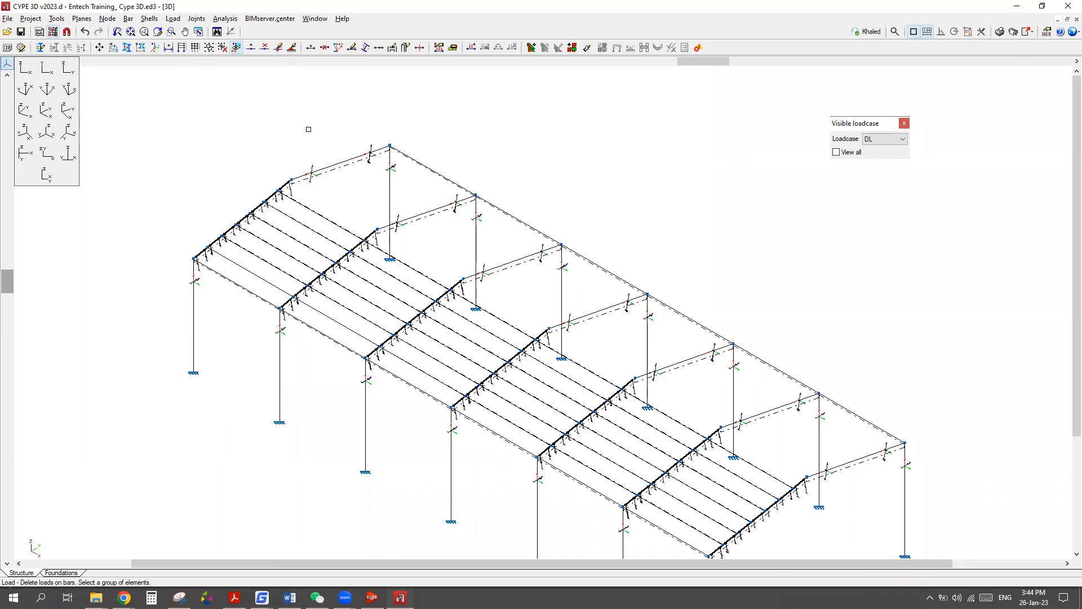
Select the near eave nodes of the first two frames for introducing a nodal load in the DL loadcase.
{"action": "left_click", "coordinate": [173, 18]}
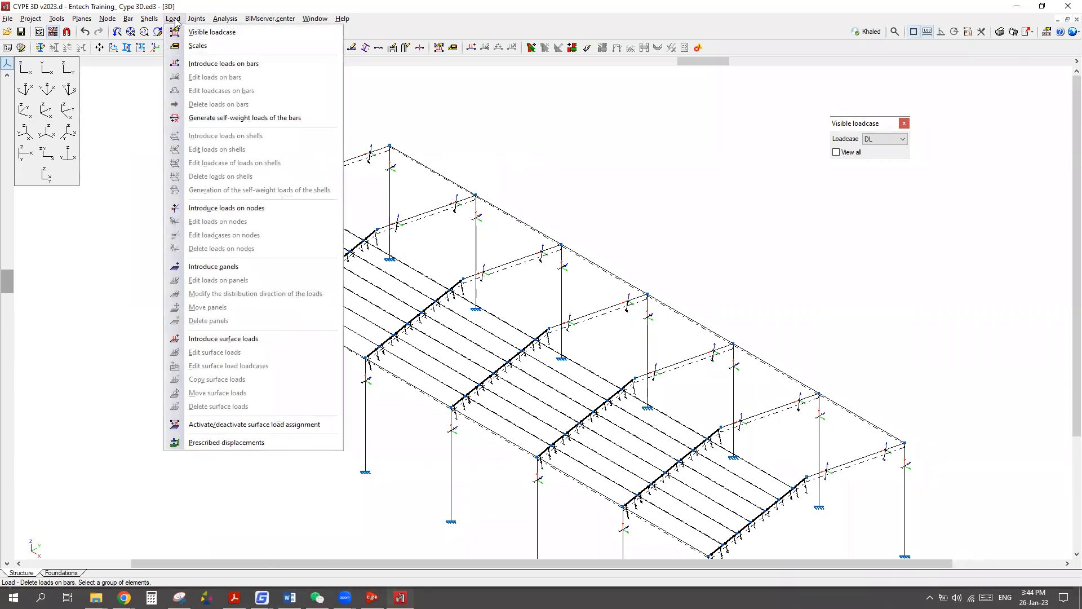
{"action": "left_click", "coordinate": [236, 212]}
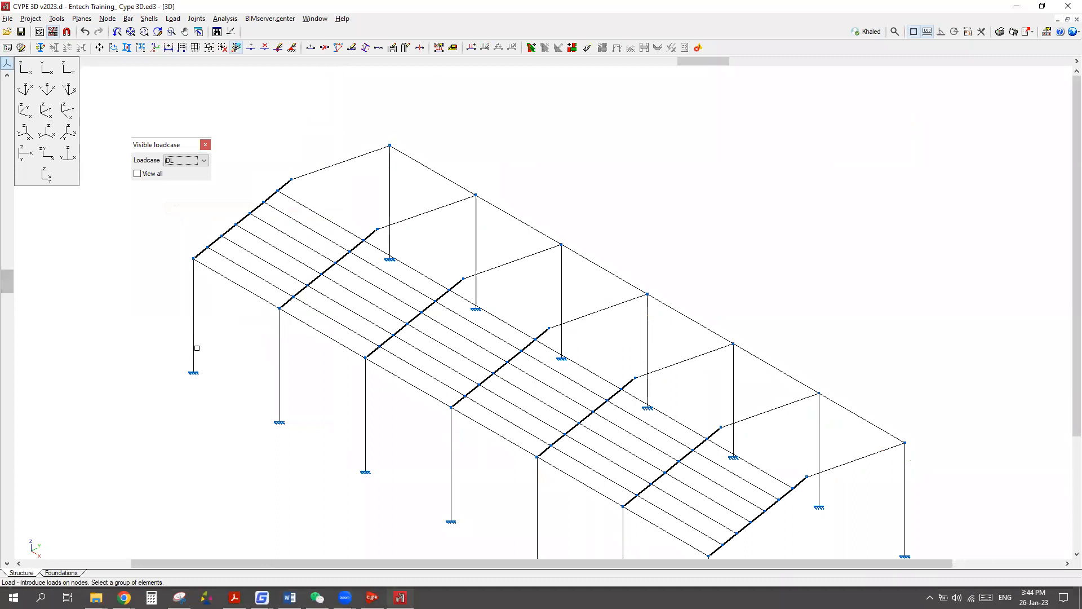
{"action": "left_click", "coordinate": [204, 160]}
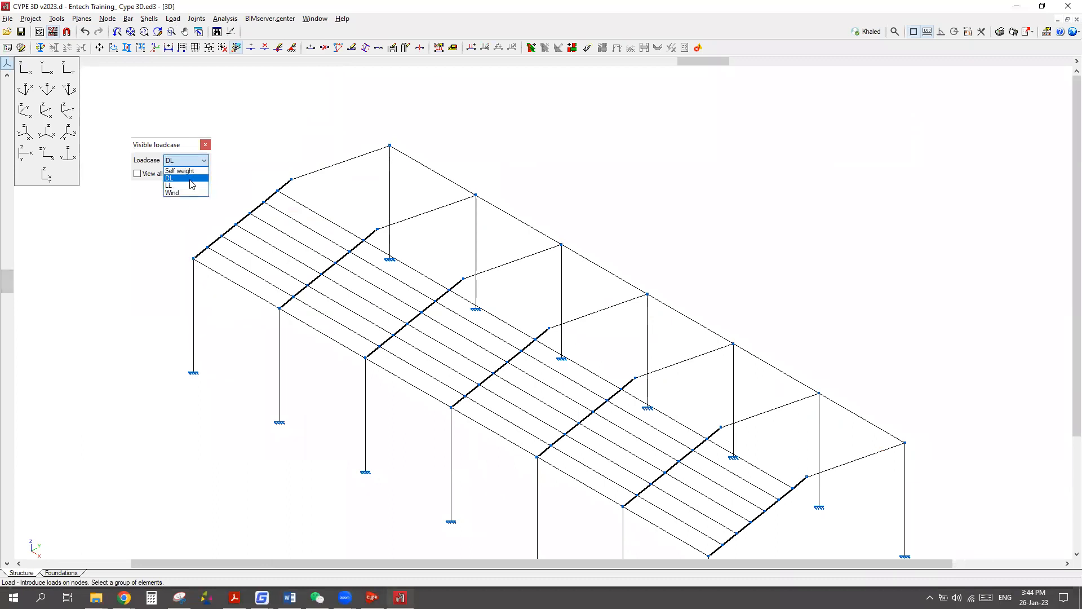
{"action": "left_click", "coordinate": [230, 162]}
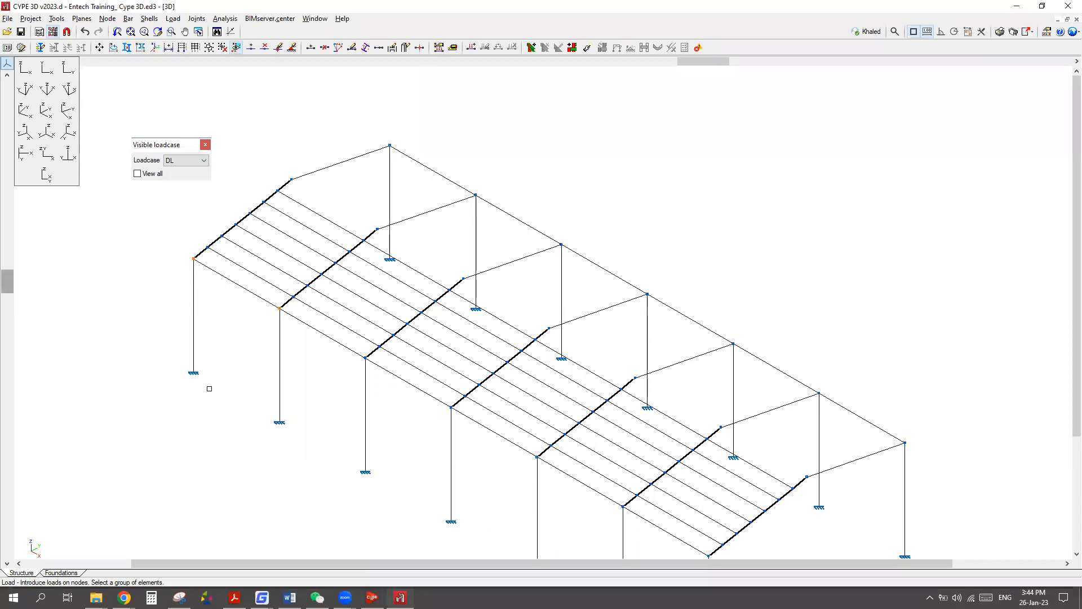
{"action": "right_click", "coordinate": [145, 345]}
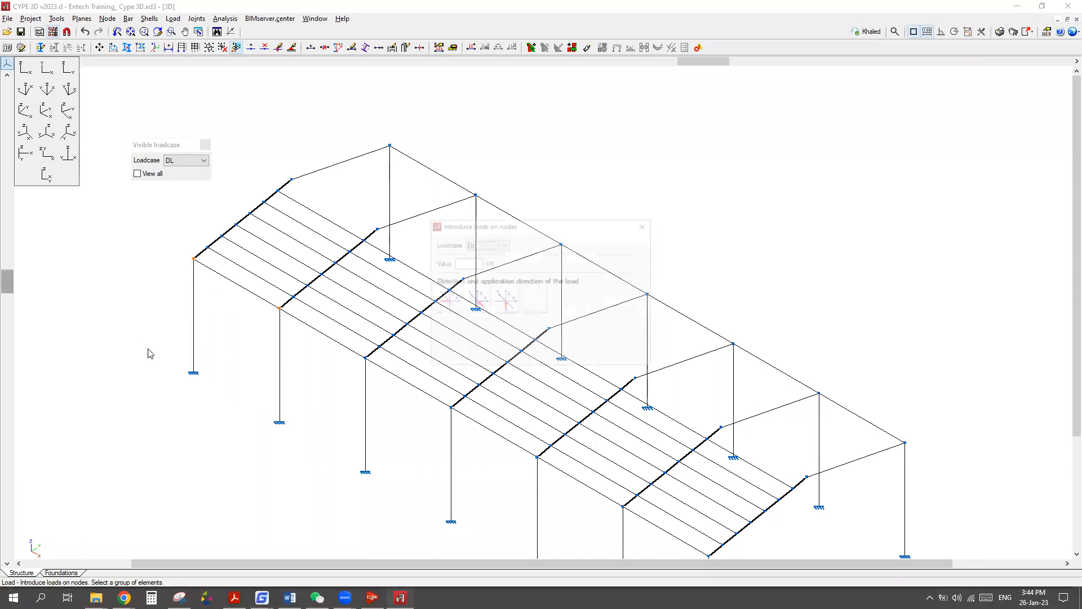
{"action": "left_click_drag", "start_coordinate": [492, 229], "coordinate": [413, 221]}
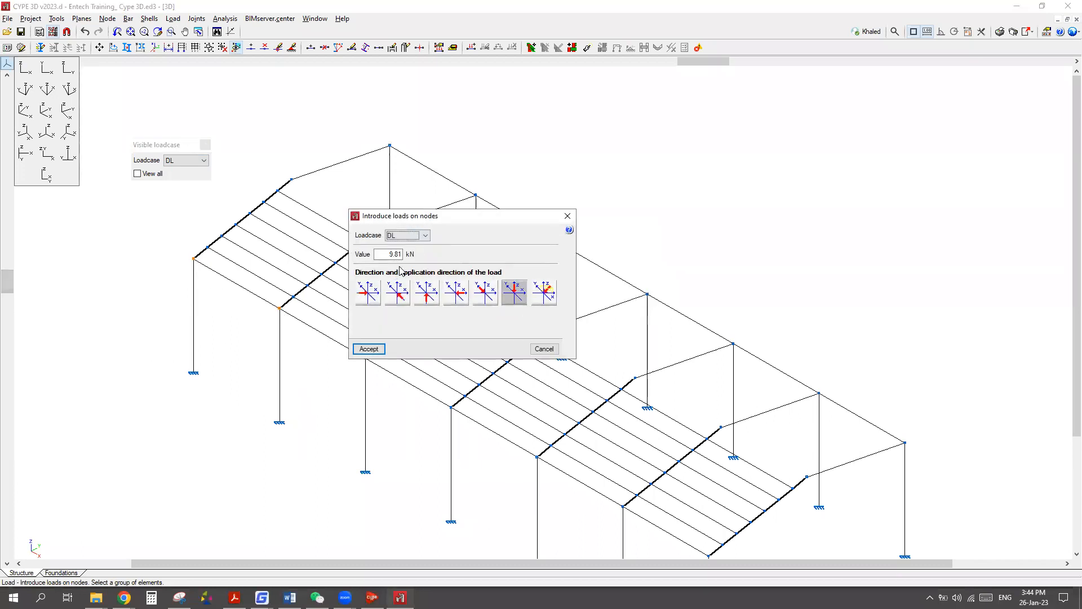
Try each of the six axis directions and the custom direction vector for the nodal load.
{"action": "left_click", "coordinate": [367, 298]}
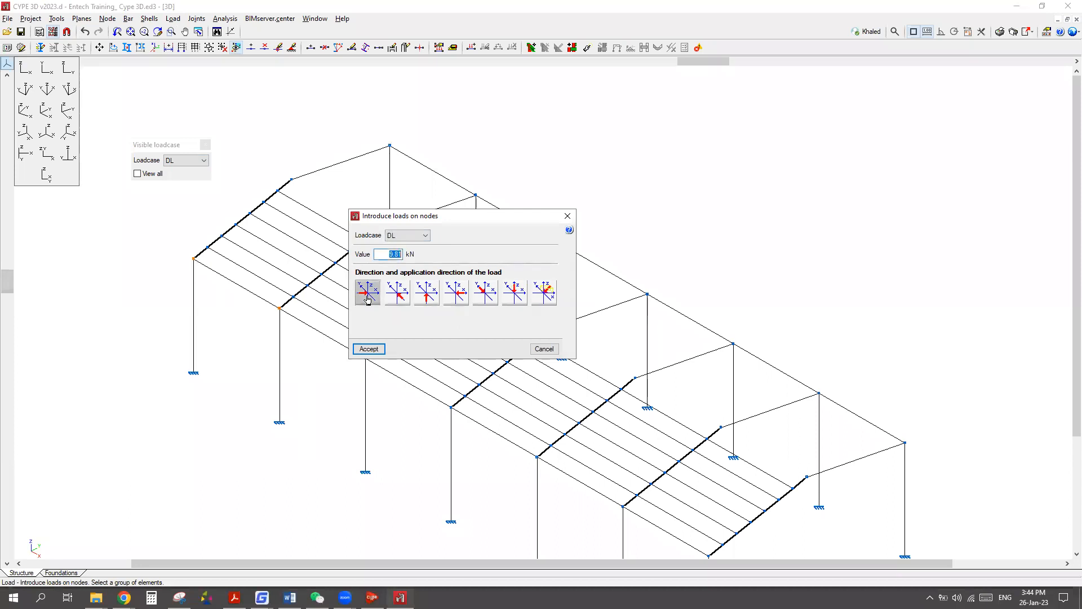
{"action": "left_click", "coordinate": [397, 294]}
{"action": "left_click", "coordinate": [426, 304]}
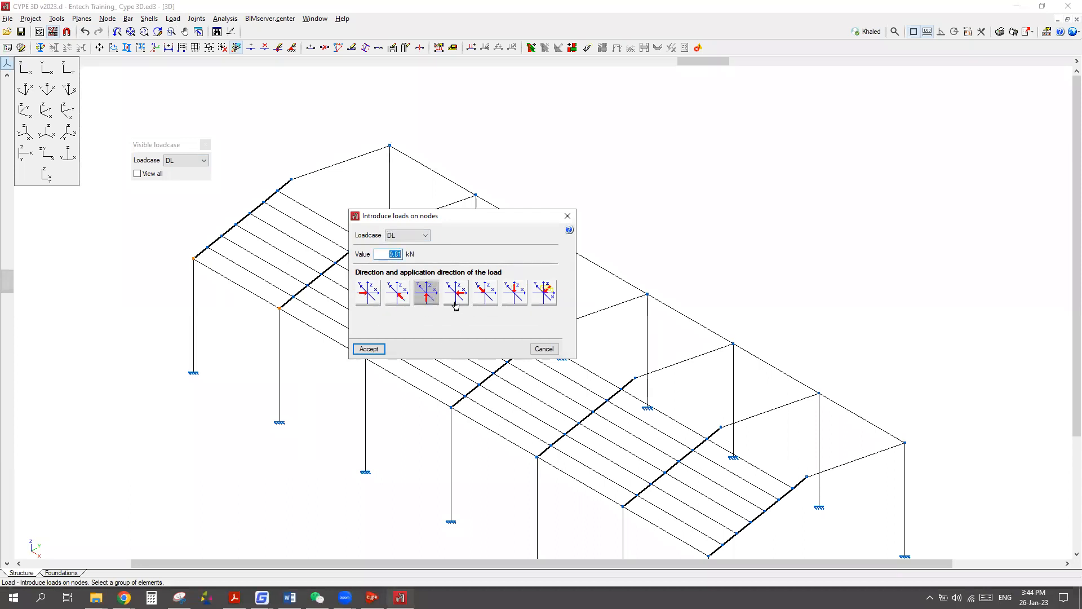
{"action": "left_click", "coordinate": [454, 303]}
{"action": "left_click", "coordinate": [484, 304]}
{"action": "left_click", "coordinate": [508, 299]}
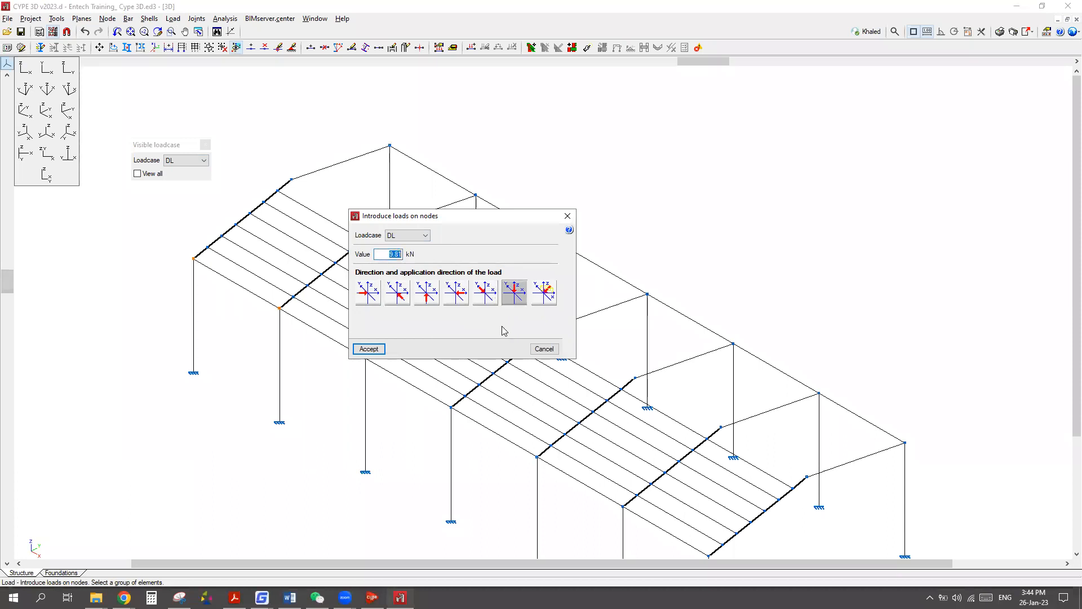
{"action": "left_click", "coordinate": [538, 307]}
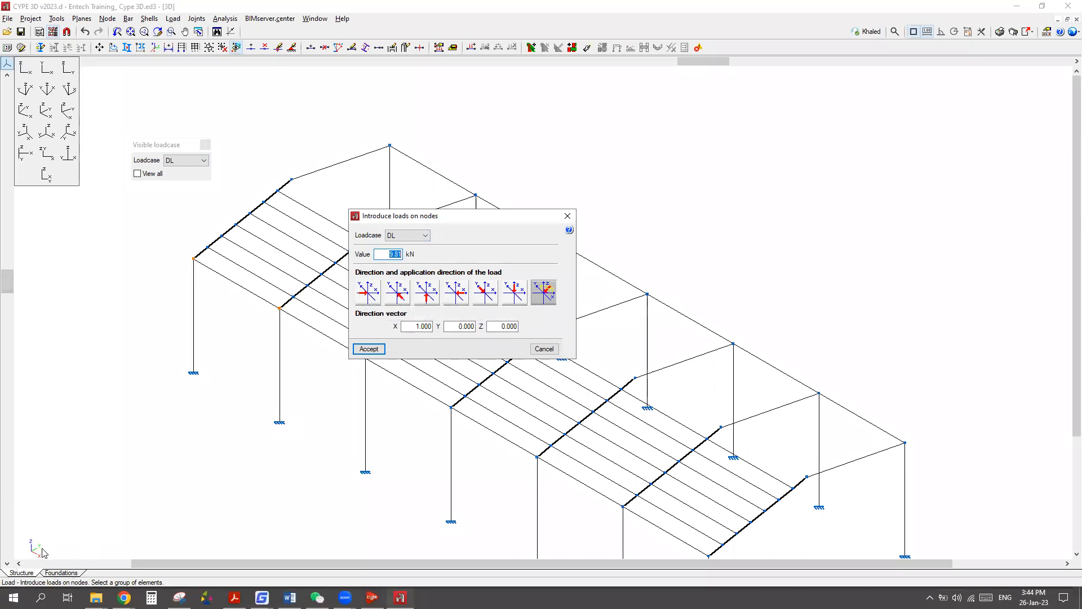
Apply a 9.81 kN DL load in the positive Y direction at both selected eave nodes, and undo it.
{"action": "left_click", "coordinate": [398, 298]}
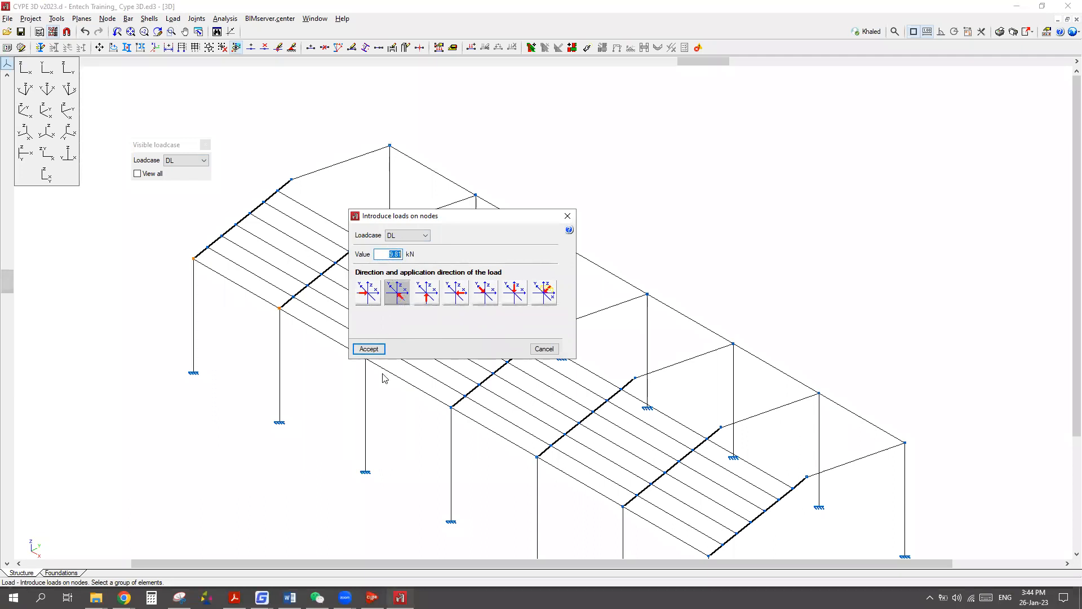
{"action": "left_click", "coordinate": [369, 350]}
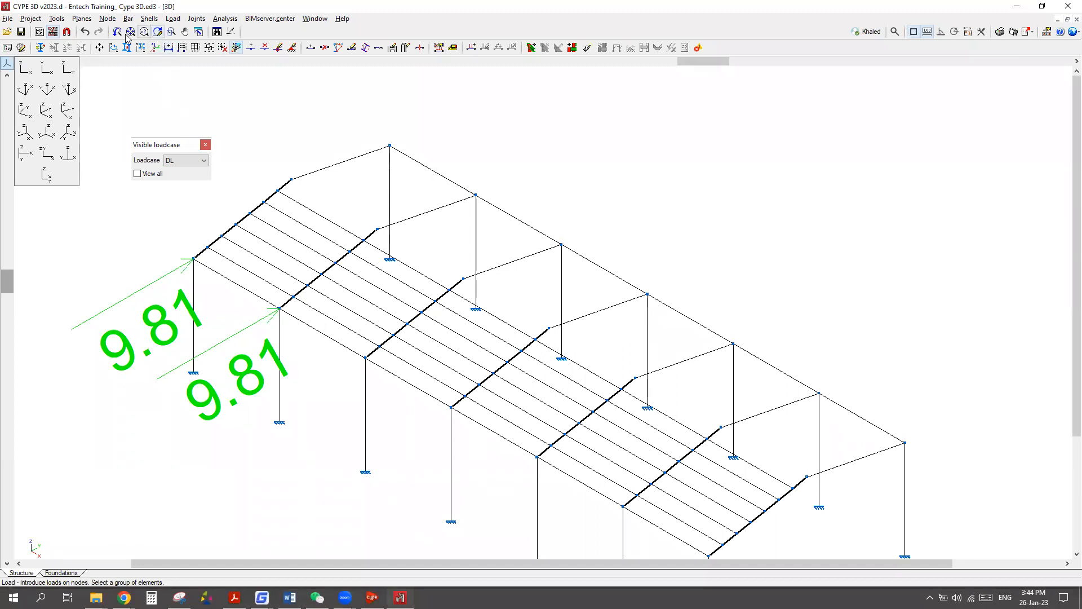
{"action": "left_click", "coordinate": [85, 32]}
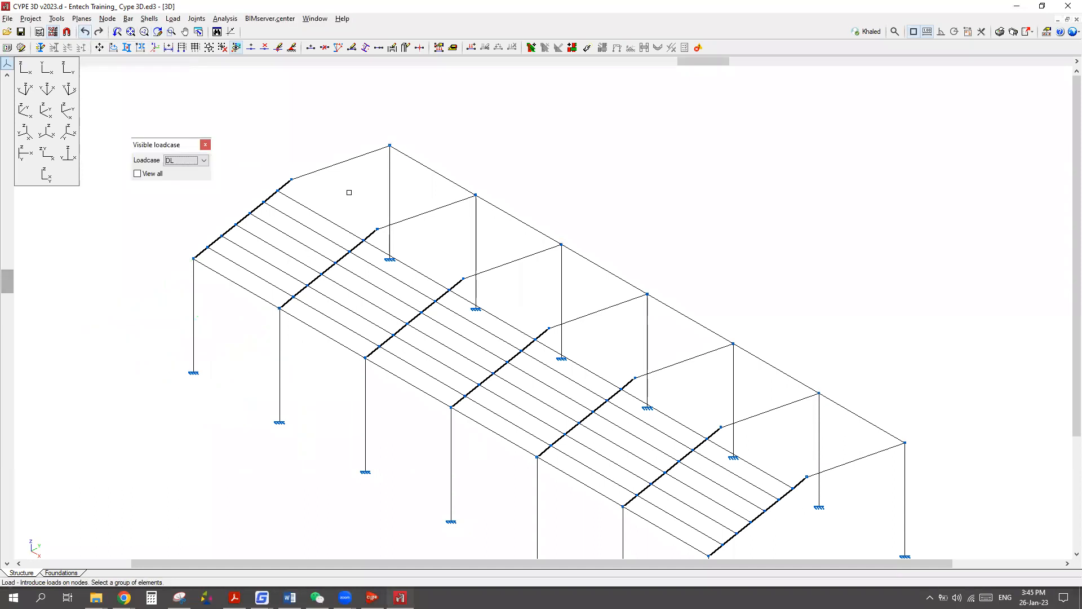
{"action": "left_click", "coordinate": [206, 145]}
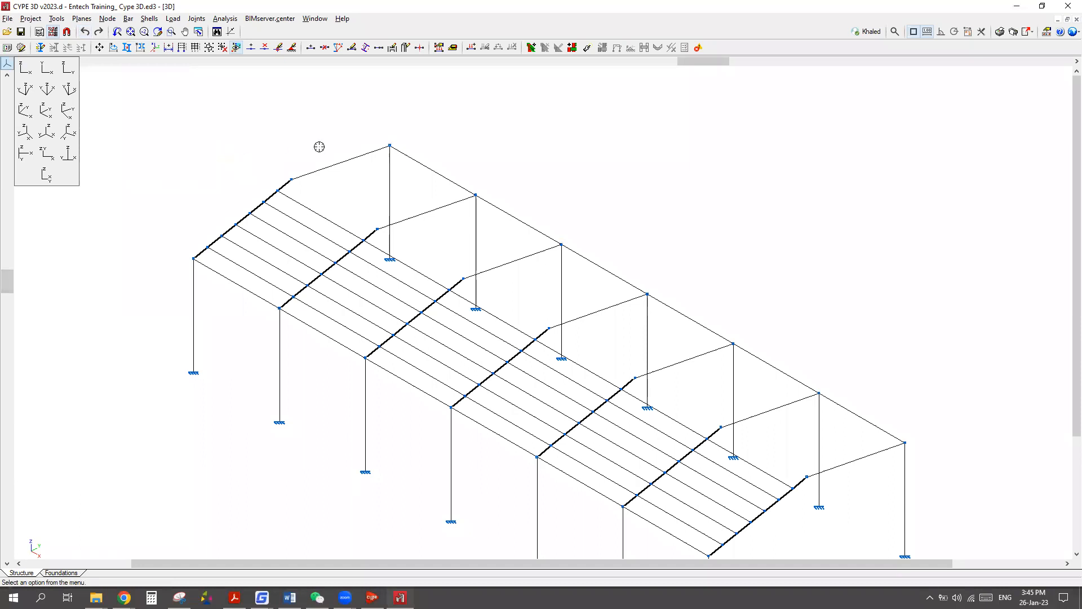
Start introducing a load panel with its first point at the first frame's far eave node.
{"action": "scroll", "coordinate": [367, 181], "scroll_direction": "down", "scroll_amount": 3}
{"action": "left_click", "coordinate": [197, 19]}
{"action": "mouse_move", "coordinate": [177, 20]}
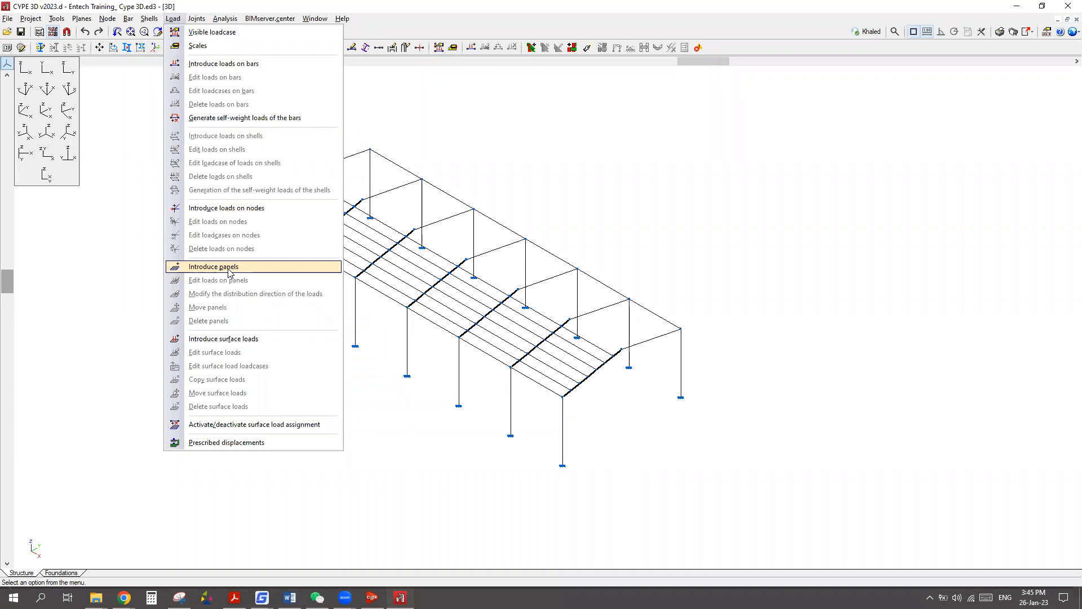
{"action": "left_click", "coordinate": [220, 268]}
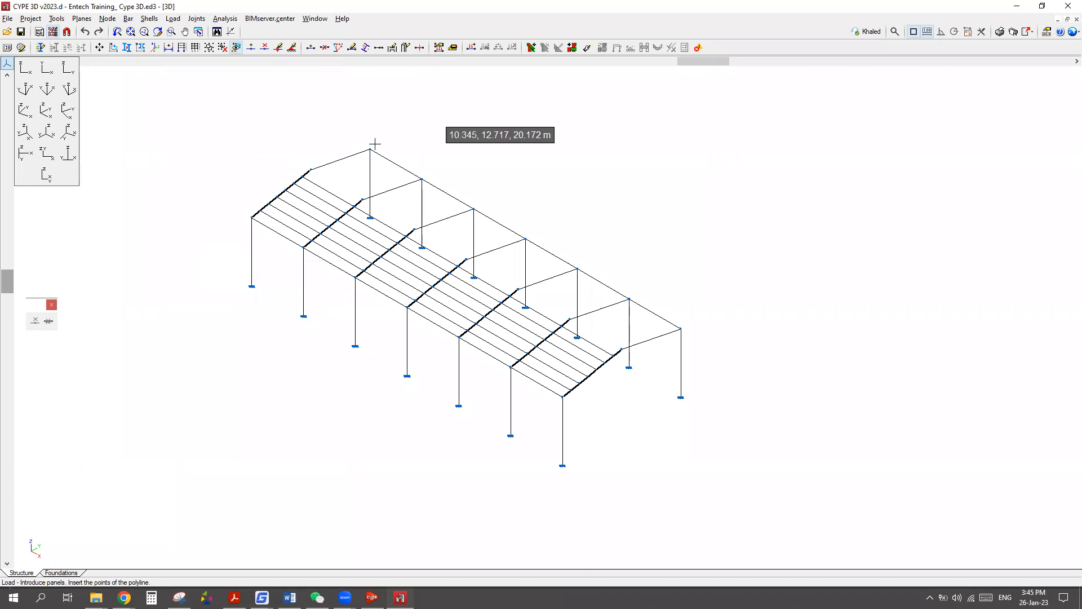
{"action": "scroll", "coordinate": [371, 148], "scroll_direction": "up", "scroll_amount": 1}
{"action": "scroll", "coordinate": [413, 130], "scroll_direction": "down", "scroll_amount": 2}
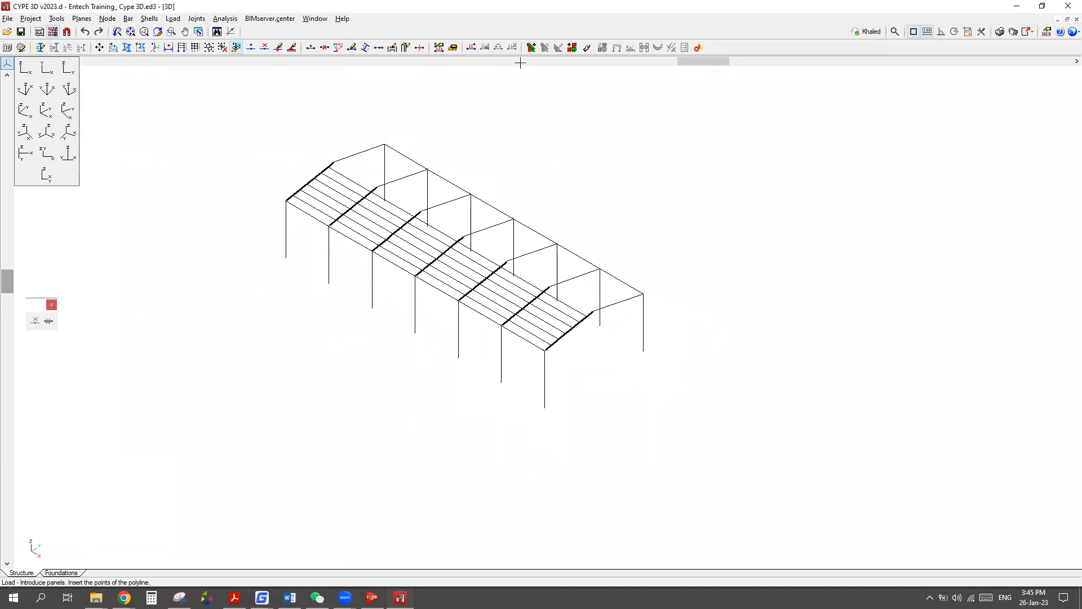
{"action": "left_click_drag", "start_coordinate": [193, 454], "coordinate": [115, 579]}
{"action": "left_click_drag", "start_coordinate": [154, 548], "coordinate": [117, 578]}
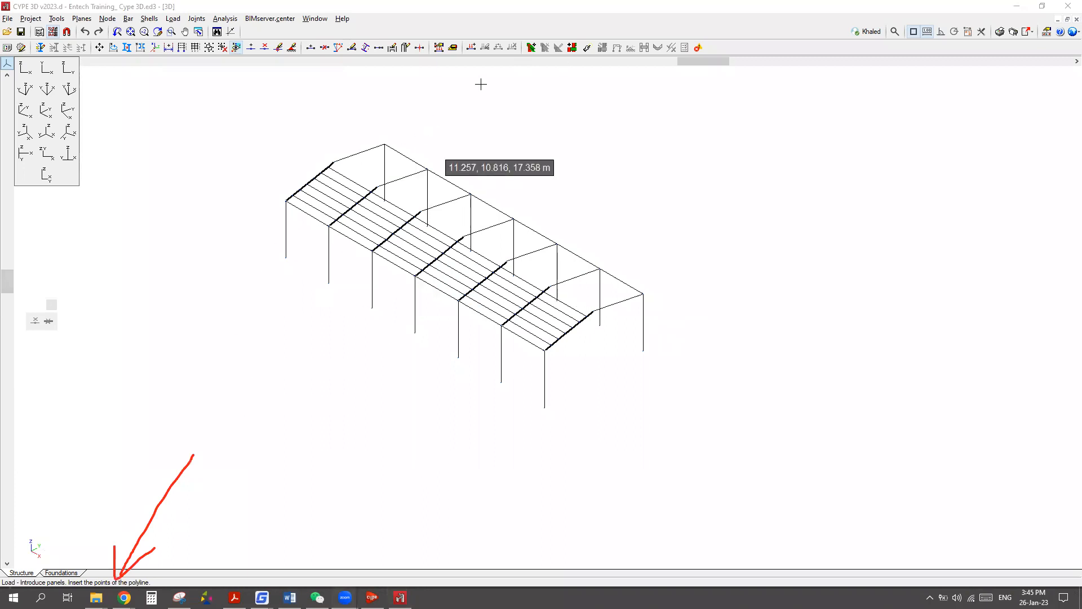
{"action": "scroll", "coordinate": [386, 144], "scroll_direction": "up", "scroll_amount": 1}
{"action": "left_click", "coordinate": [386, 143]}
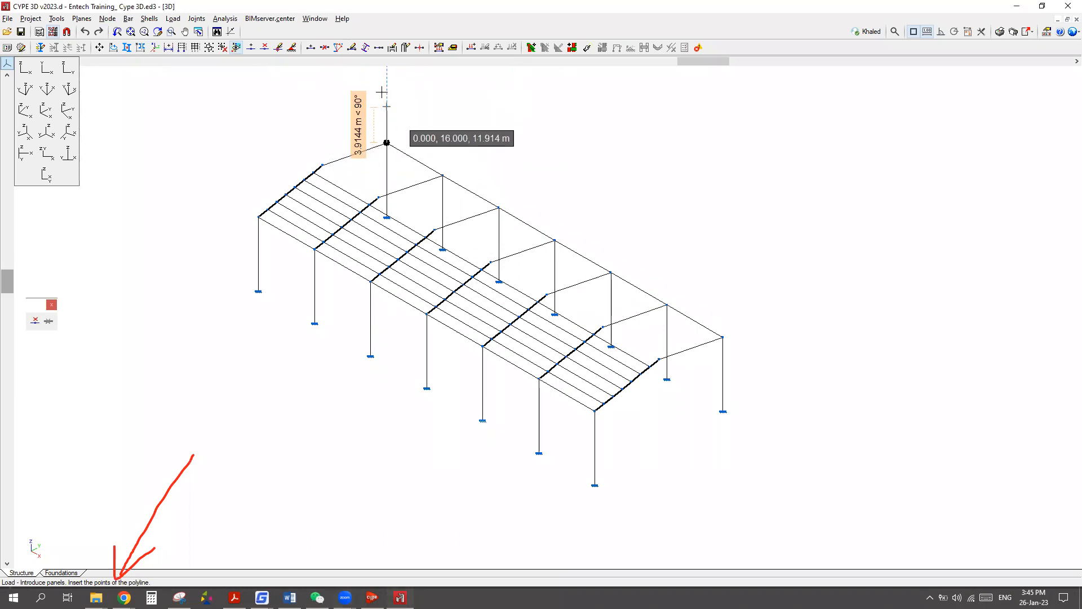
Outline the panel over the roof slope without purlins through the first and last ridge nodes to the last frame's far eave node.
{"action": "scroll", "coordinate": [347, 169], "scroll_direction": "up", "scroll_amount": 2}
{"action": "scroll", "coordinate": [351, 173], "scroll_direction": "down", "scroll_amount": 2}
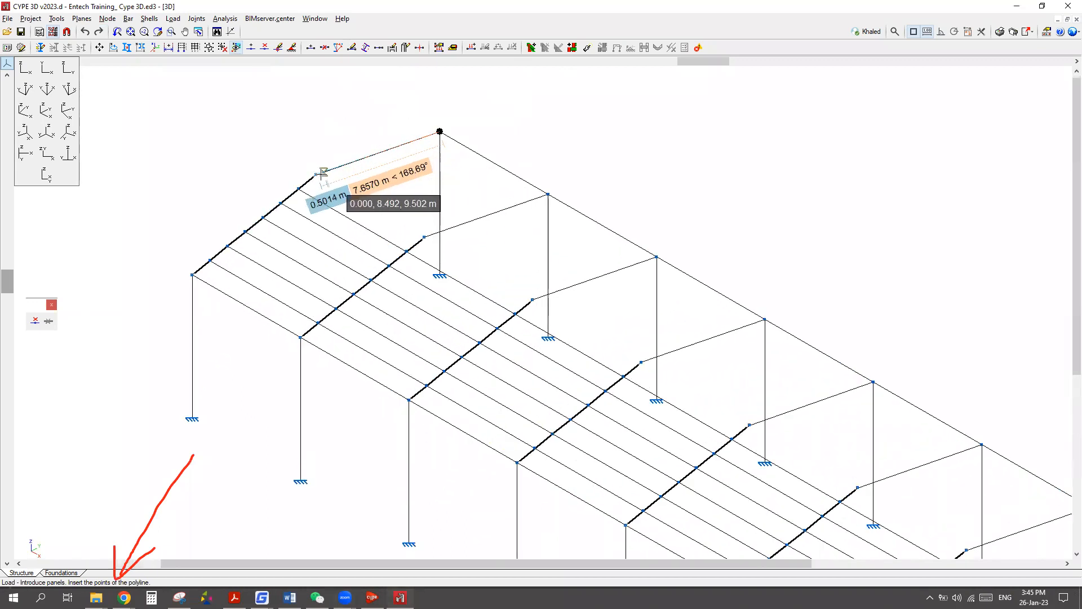
{"action": "scroll", "coordinate": [291, 105], "scroll_direction": "down", "scroll_amount": 2}
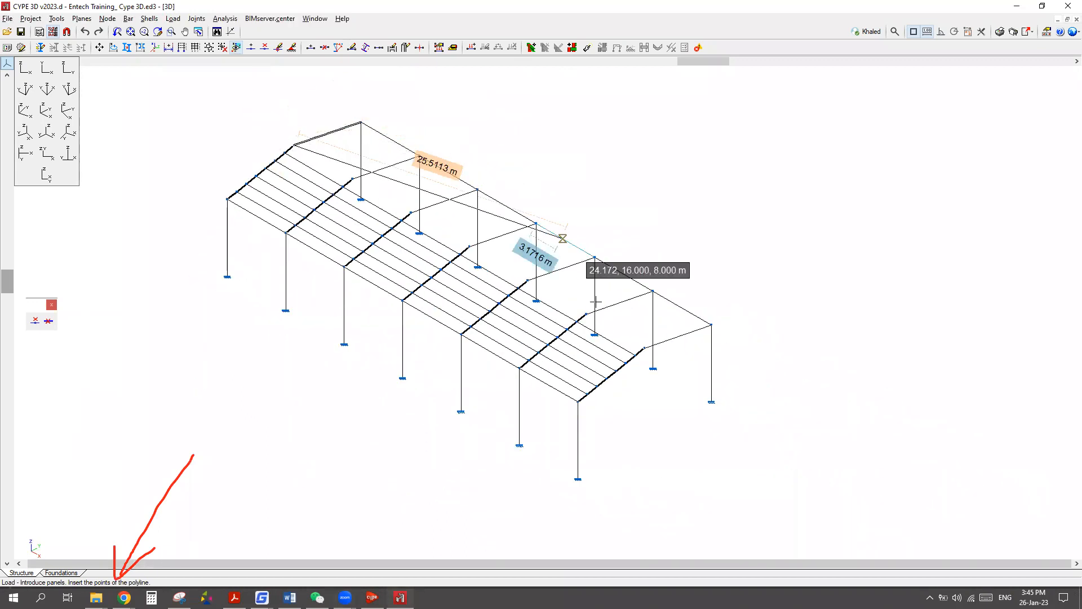
{"action": "left_click", "coordinate": [645, 347]}
{"action": "scroll", "coordinate": [795, 283], "scroll_direction": "up", "scroll_amount": 3}
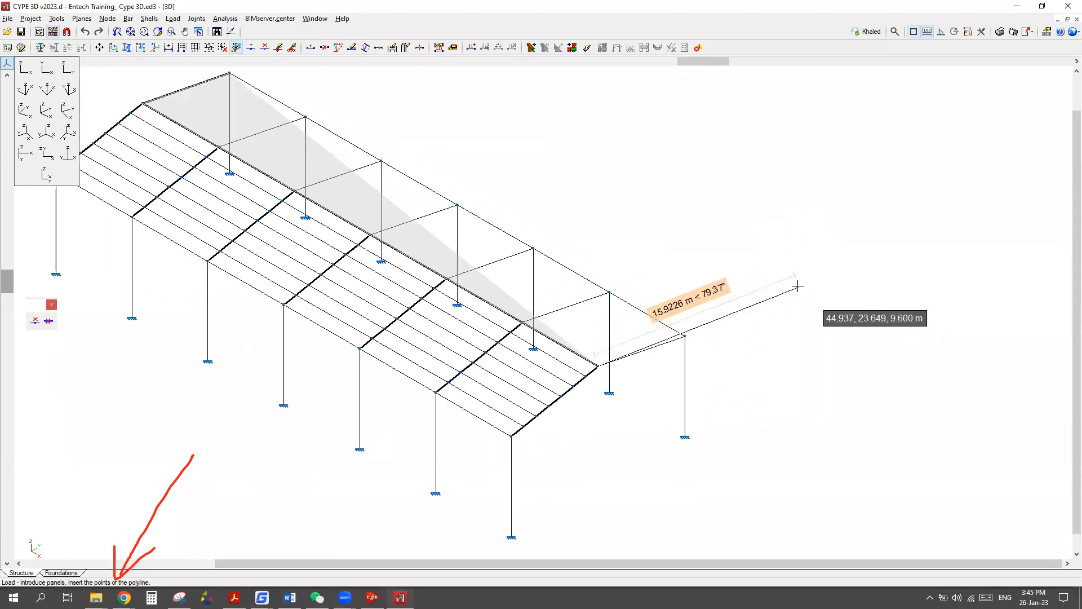
{"action": "scroll", "coordinate": [713, 295], "scroll_direction": "down", "scroll_amount": 2}
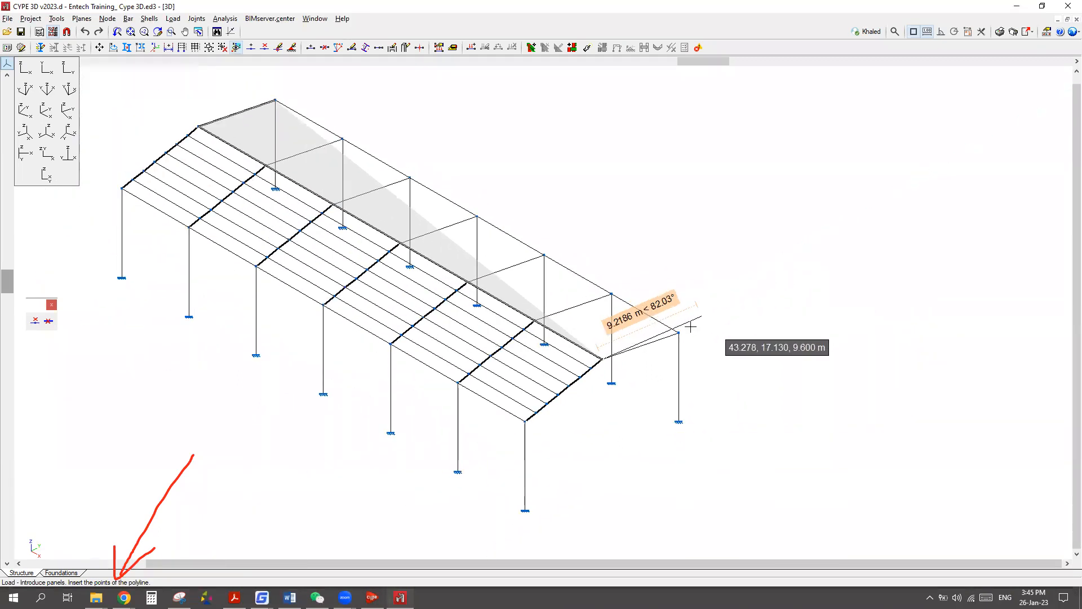
{"action": "left_click", "coordinate": [727, 254]}
{"action": "scroll", "coordinate": [683, 230], "scroll_direction": "down", "scroll_amount": 2}
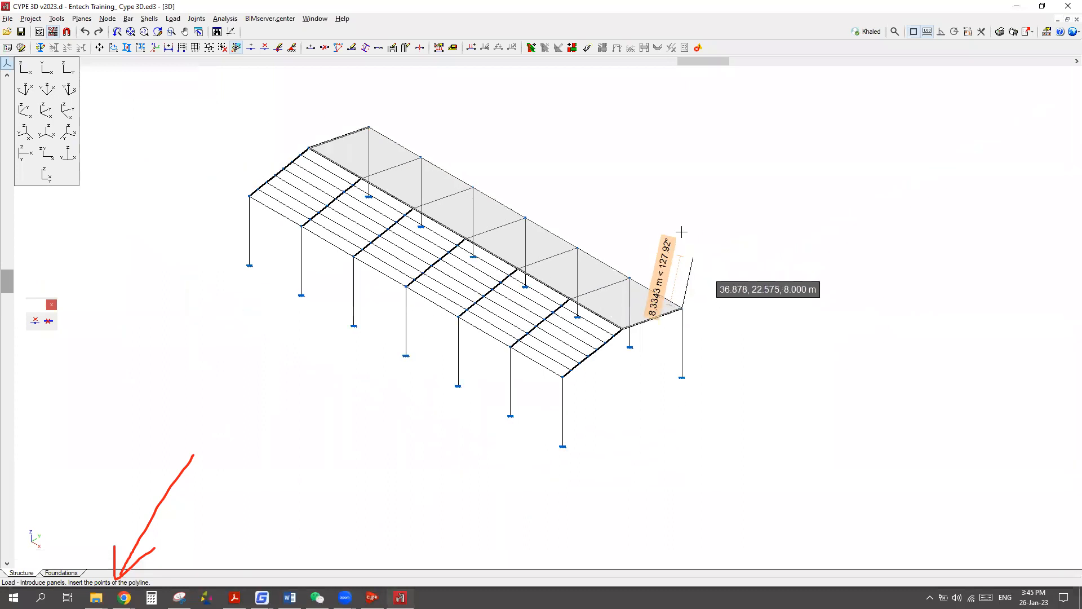
{"action": "right_click", "coordinate": [568, 156]}
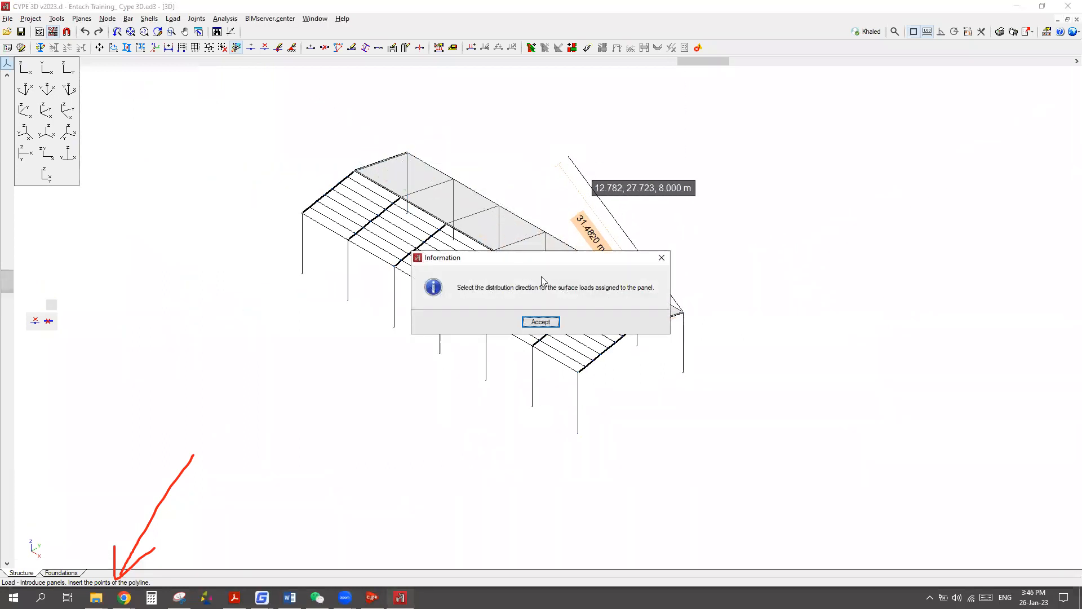
Acknowledge the request for the surface-load distribution direction of the outlined roof panel.
{"action": "left_click_drag", "start_coordinate": [524, 262], "coordinate": [424, 249]}
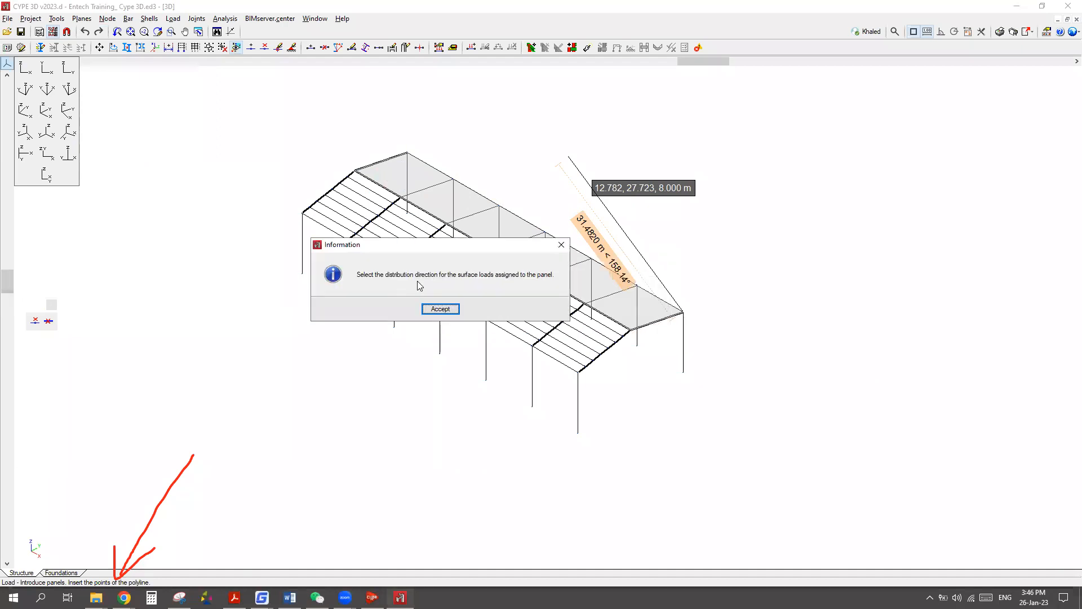
{"action": "left_click", "coordinate": [440, 309]}
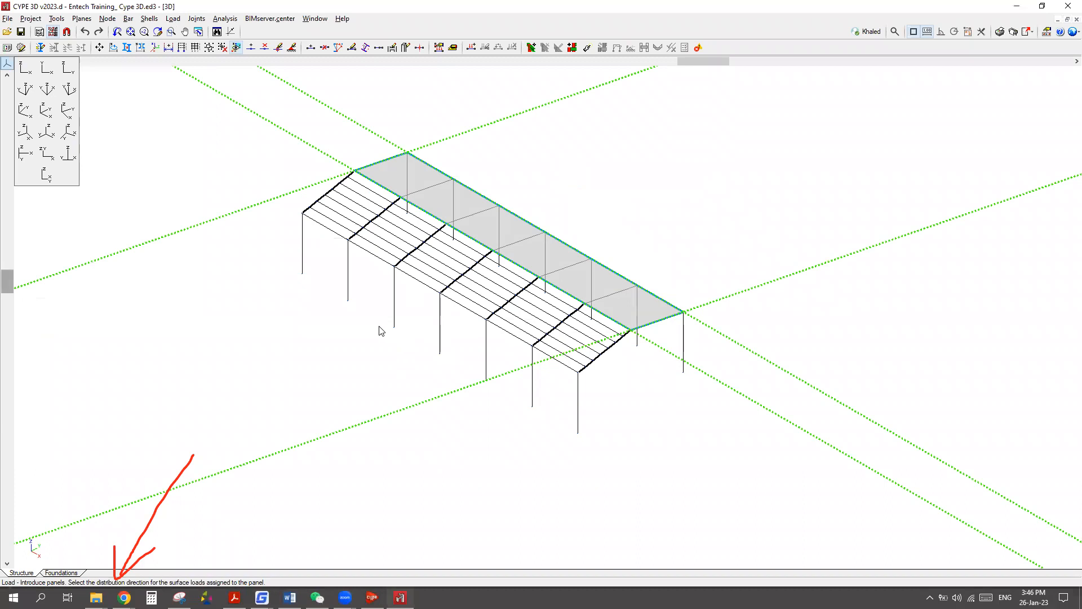
{"action": "scroll", "coordinate": [378, 330], "scroll_direction": "down", "scroll_amount": 2}
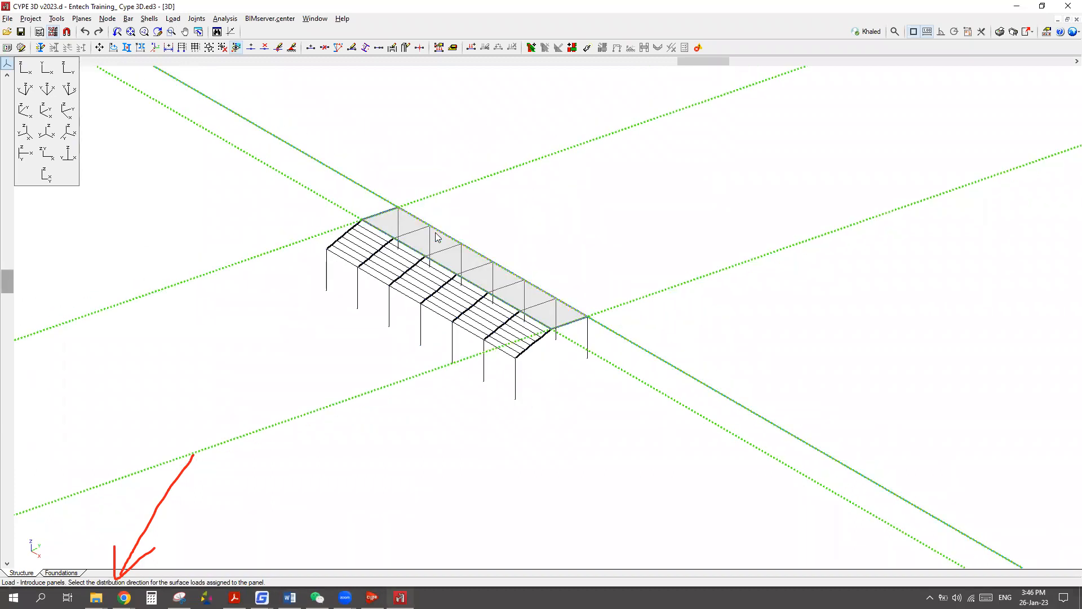
{"action": "scroll", "coordinate": [435, 232], "scroll_direction": "up", "scroll_amount": 2}
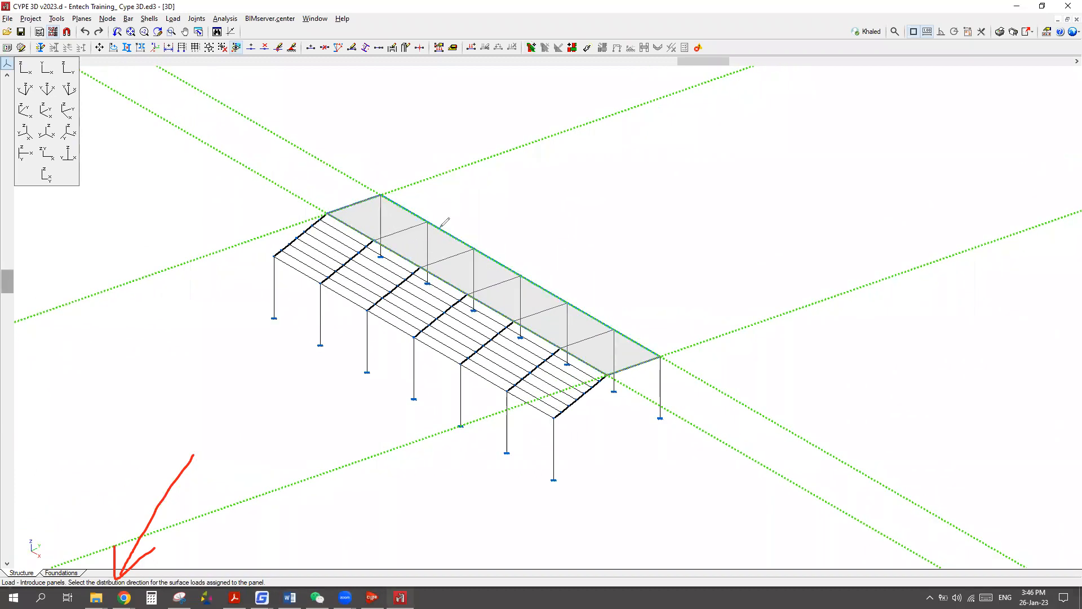
{"action": "left_click_drag", "start_coordinate": [423, 252], "coordinate": [436, 240]}
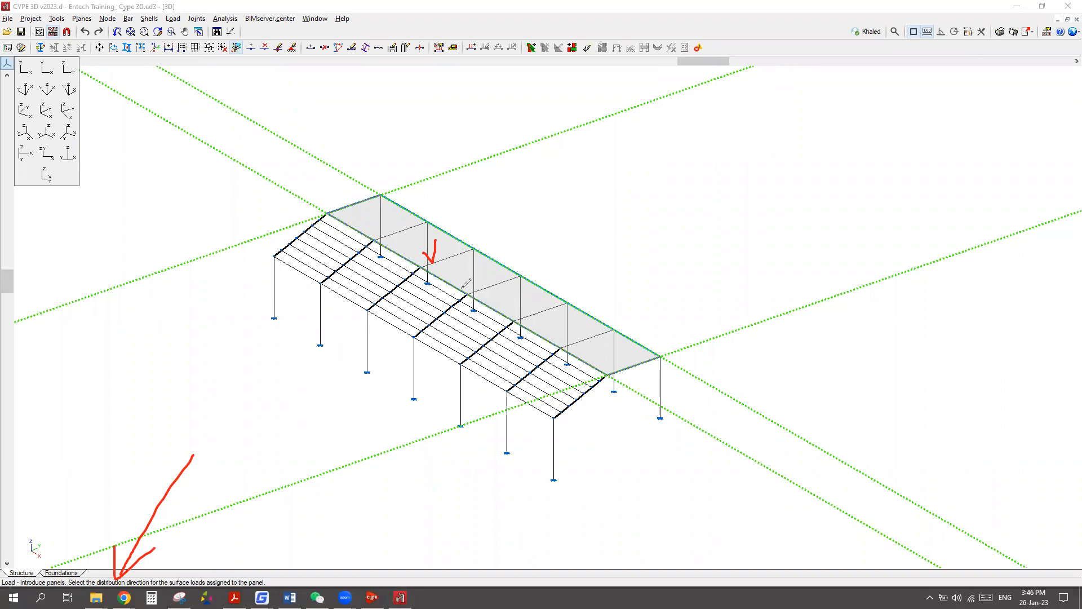
{"action": "left_click_drag", "start_coordinate": [437, 241], "coordinate": [507, 293]}
{"action": "mouse_move", "coordinate": [445, 274]}
{"action": "left_mouse_down"}
{"action": "mouse_move", "coordinate": [438, 249]}
{"action": "mouse_move", "coordinate": [454, 250]}
{"action": "left_mouse_up"}
{"action": "left_click_drag", "start_coordinate": [609, 373], "coordinate": [655, 355]}
{"action": "left_click_drag", "start_coordinate": [563, 345], "coordinate": [611, 325]}
{"action": "left_click_drag", "start_coordinate": [509, 321], "coordinate": [571, 295]}
{"action": "left_click_drag", "start_coordinate": [467, 296], "coordinate": [509, 274]}
{"action": "left_click_drag", "start_coordinate": [422, 265], "coordinate": [467, 244]}
{"action": "mouse_move", "coordinate": [366, 244]}
{"action": "left_mouse_down"}
{"action": "mouse_move", "coordinate": [409, 224]}
{"action": "mouse_move", "coordinate": [331, 213]}
{"action": "left_mouse_up"}
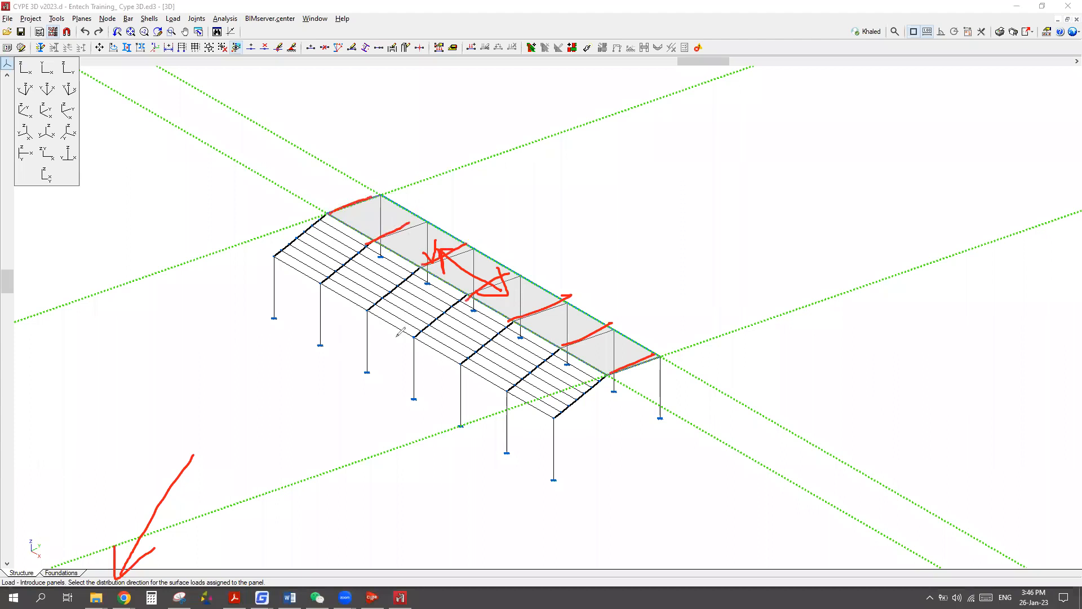
{"action": "left_click_drag", "start_coordinate": [407, 305], "coordinate": [420, 288]}
{"action": "mouse_move", "coordinate": [405, 329]}
{"action": "left_mouse_down"}
{"action": "mouse_move", "coordinate": [439, 292]}
{"action": "mouse_move", "coordinate": [418, 324]}
{"action": "left_mouse_up"}
{"action": "left_click_drag", "start_coordinate": [327, 225], "coordinate": [467, 308]}
{"action": "left_click_drag", "start_coordinate": [526, 338], "coordinate": [534, 343]}
{"action": "mouse_move", "coordinate": [338, 243]}
{"action": "left_mouse_down"}
{"action": "mouse_move", "coordinate": [535, 375]}
{"action": "mouse_move", "coordinate": [510, 364]}
{"action": "left_mouse_up"}
{"action": "left_click_drag", "start_coordinate": [326, 272], "coordinate": [480, 357]}
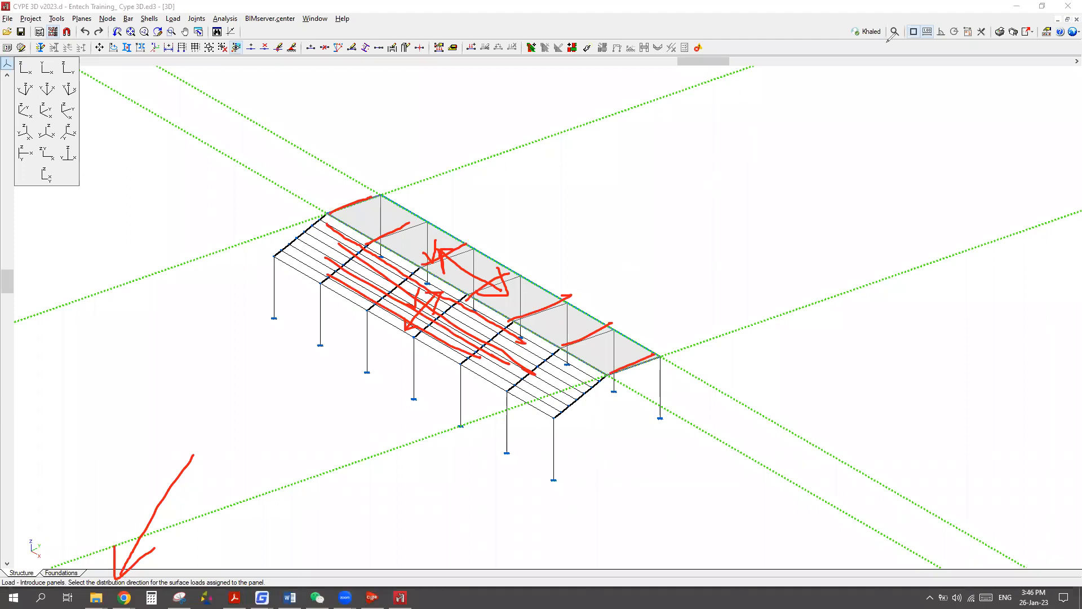
{"action": "left_click", "coordinate": [807, 41]}
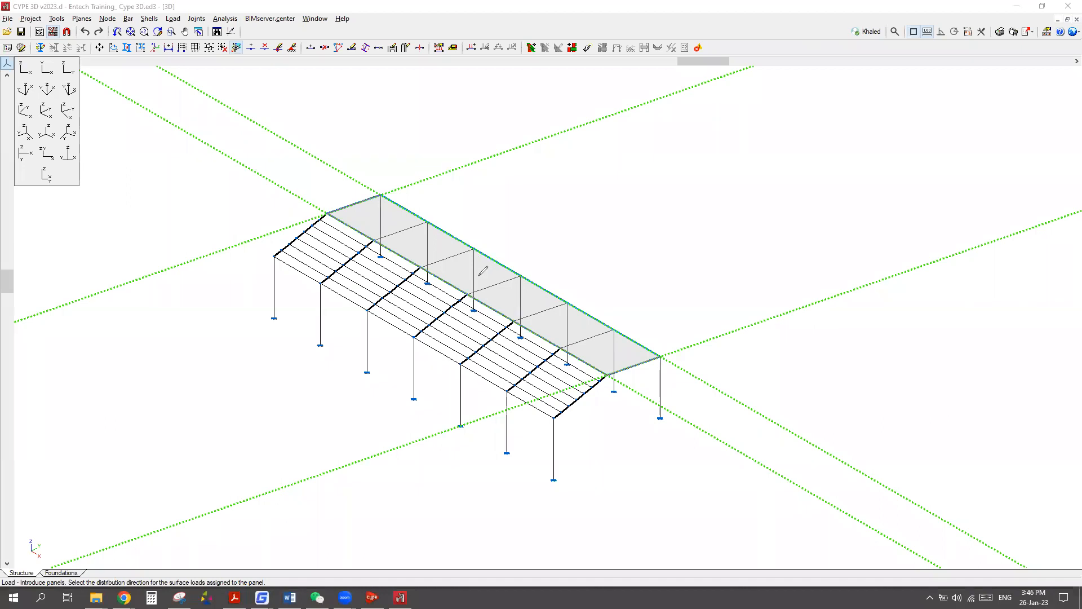
{"action": "left_click_drag", "start_coordinate": [478, 269], "coordinate": [494, 248]}
{"action": "left_click_drag", "start_coordinate": [428, 243], "coordinate": [443, 255]}
{"action": "left_click_drag", "start_coordinate": [503, 293], "coordinate": [512, 301]}
{"action": "left_click_drag", "start_coordinate": [506, 282], "coordinate": [467, 293]}
{"action": "left_click_drag", "start_coordinate": [432, 256], "coordinate": [449, 233]}
{"action": "mouse_move", "coordinate": [320, 159]}
{"action": "left_mouse_down"}
{"action": "mouse_move", "coordinate": [327, 166]}
{"action": "mouse_move", "coordinate": [336, 141]}
{"action": "left_mouse_up"}
{"action": "left_click_drag", "start_coordinate": [269, 179], "coordinate": [278, 169]}
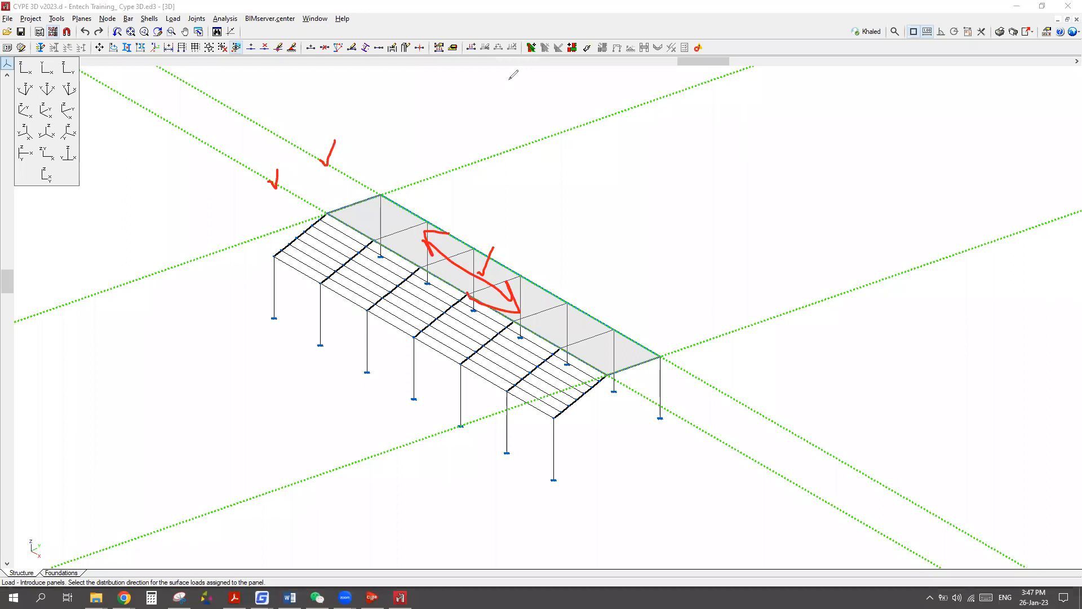
Distribute the panel's surface loads parallel to the far eave line, close the panel loads without adding any, and undo the panel.
{"action": "left_click", "coordinate": [266, 129]}
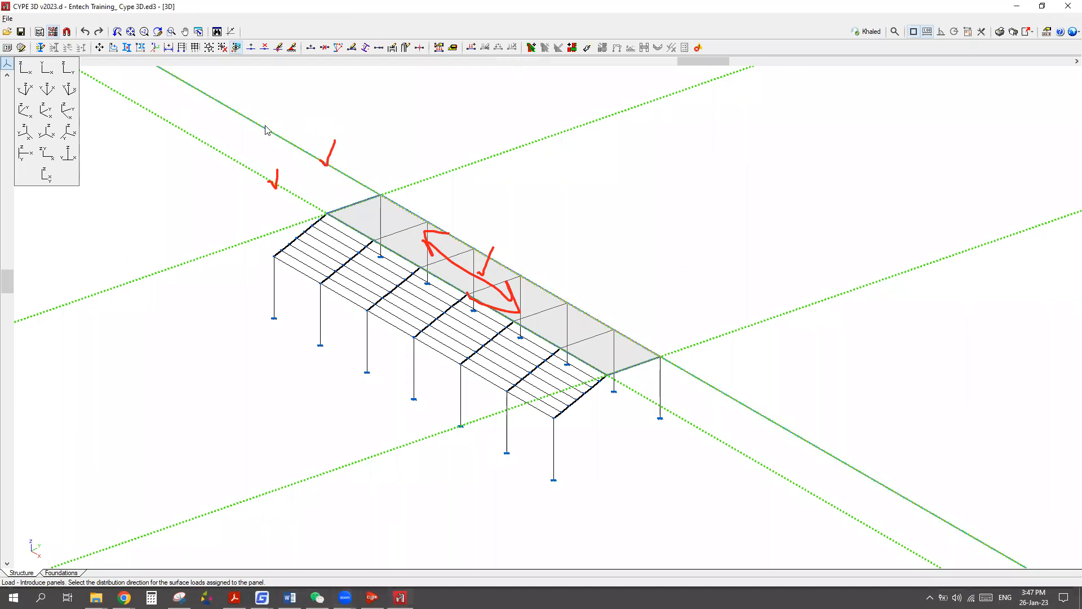
{"action": "left_click", "coordinate": [494, 120]}
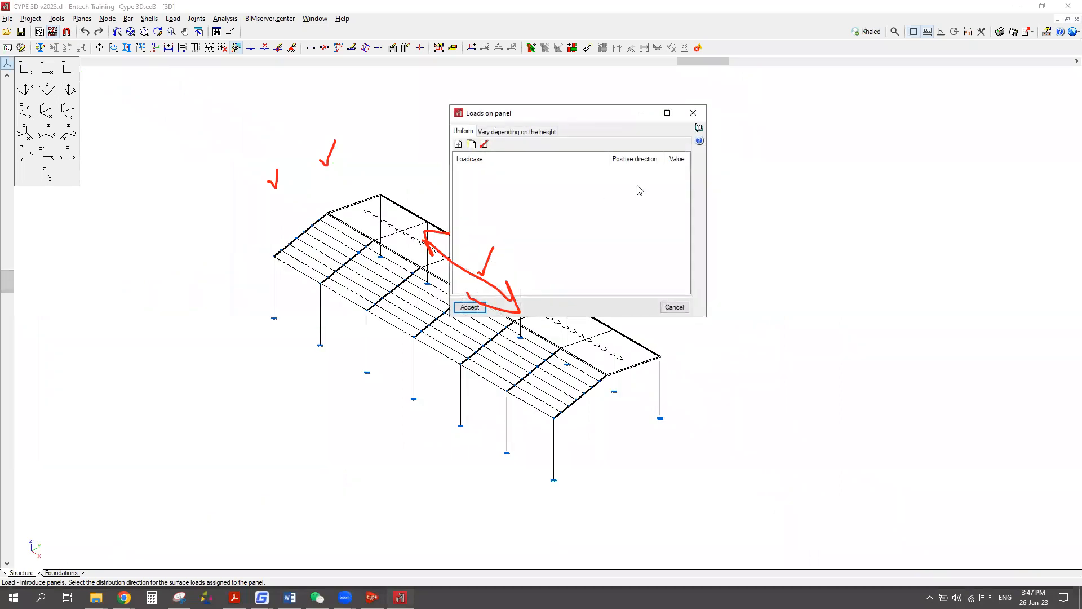
{"action": "left_click", "coordinate": [693, 113]}
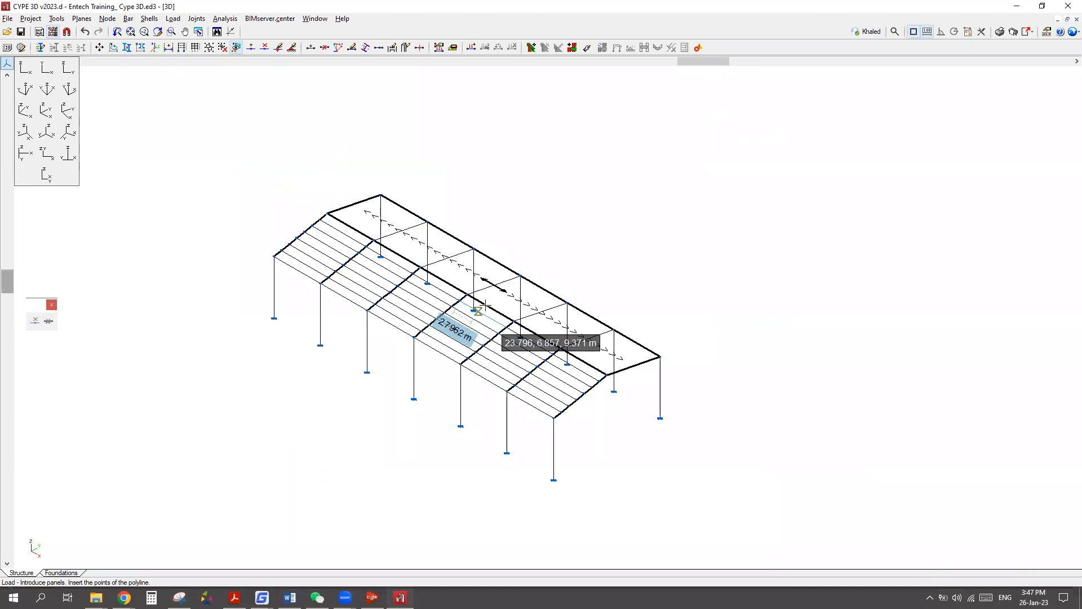
{"action": "scroll", "coordinate": [507, 304], "scroll_direction": "up", "scroll_amount": 3}
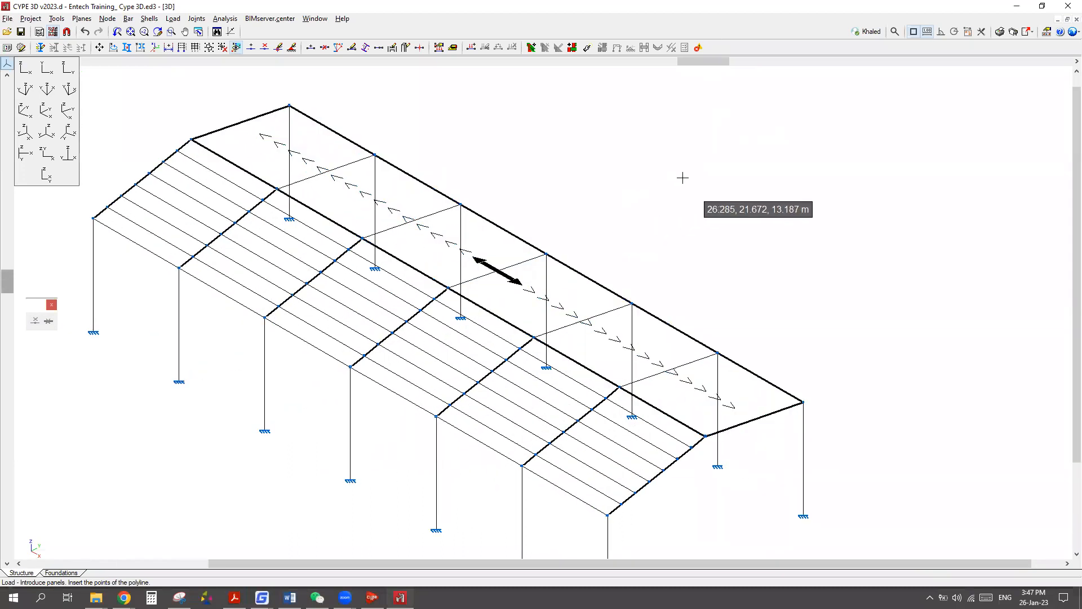
{"action": "scroll", "coordinate": [681, 179], "scroll_direction": "down", "scroll_amount": 2}
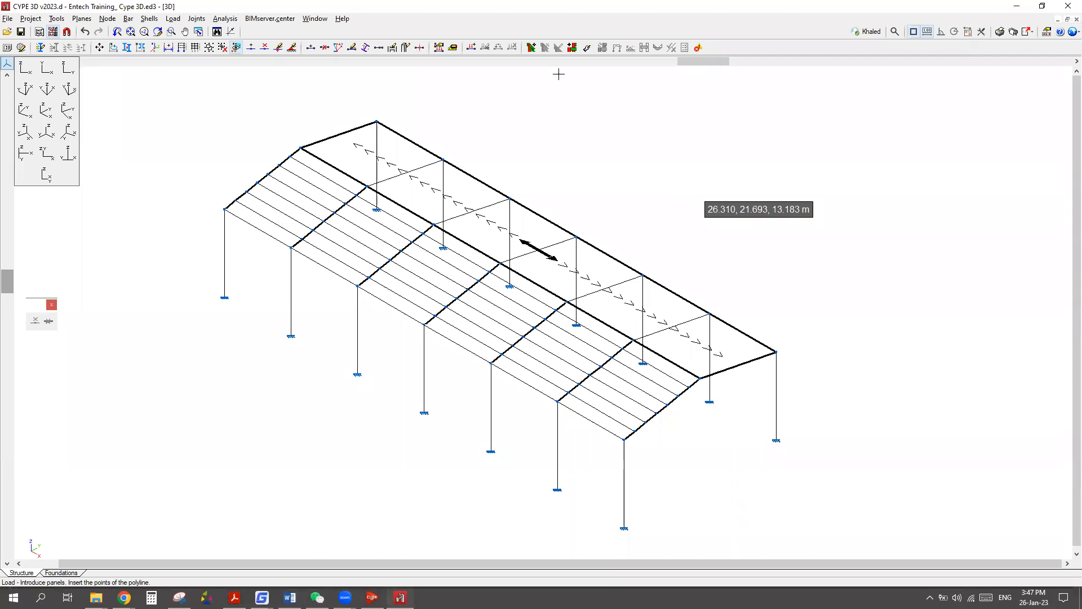
{"action": "left_click", "coordinate": [84, 32]}
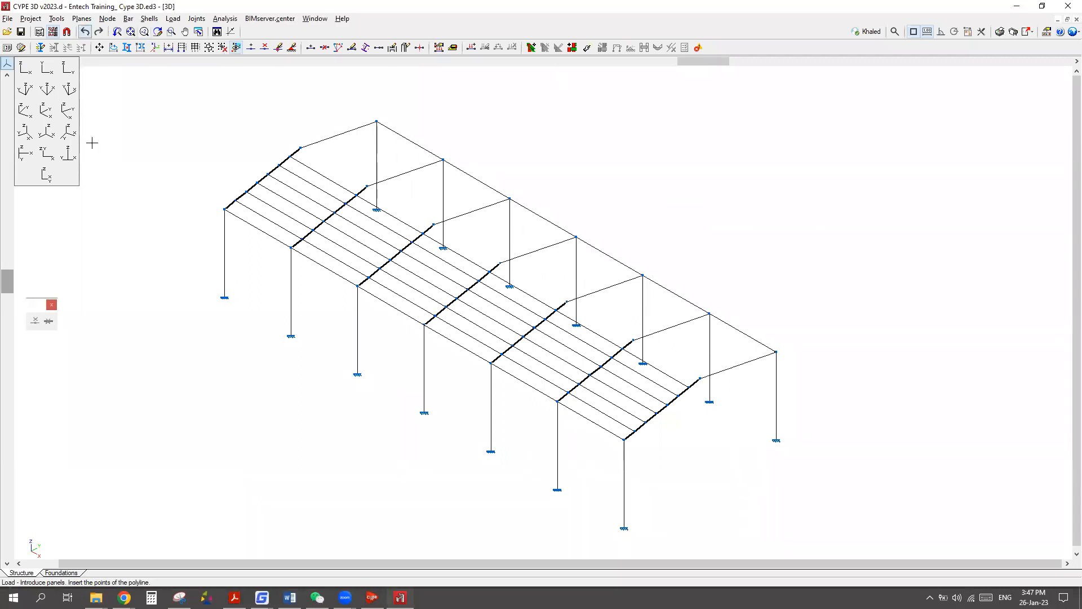
Introduce a panel over the slope without purlins, from the first frame's far eave node through both end ridge nodes to the last frame's far eave node.
{"action": "left_click", "coordinate": [174, 18]}
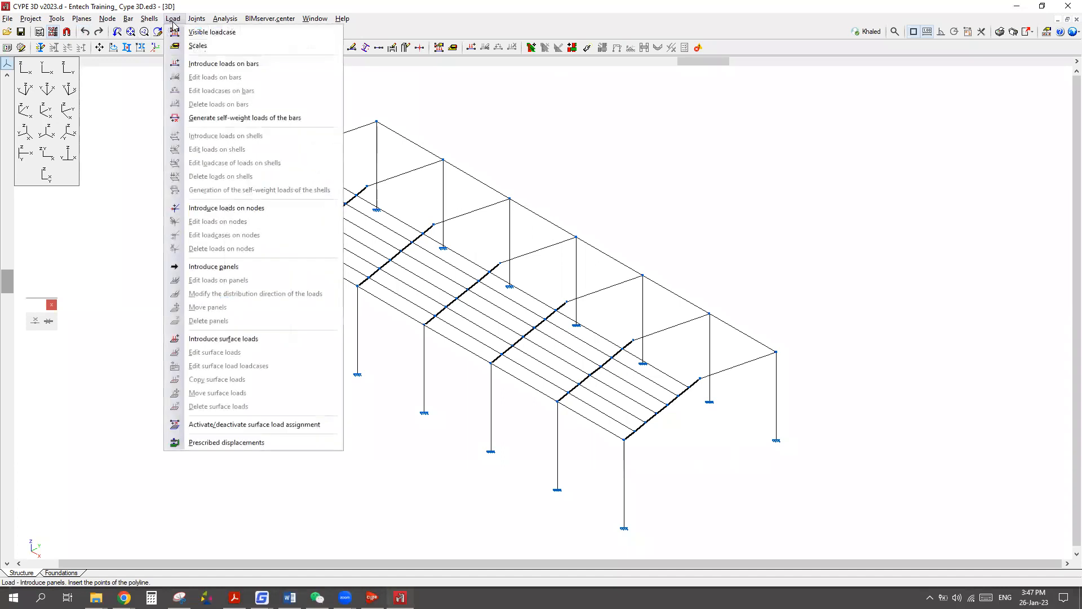
{"action": "left_click", "coordinate": [222, 270]}
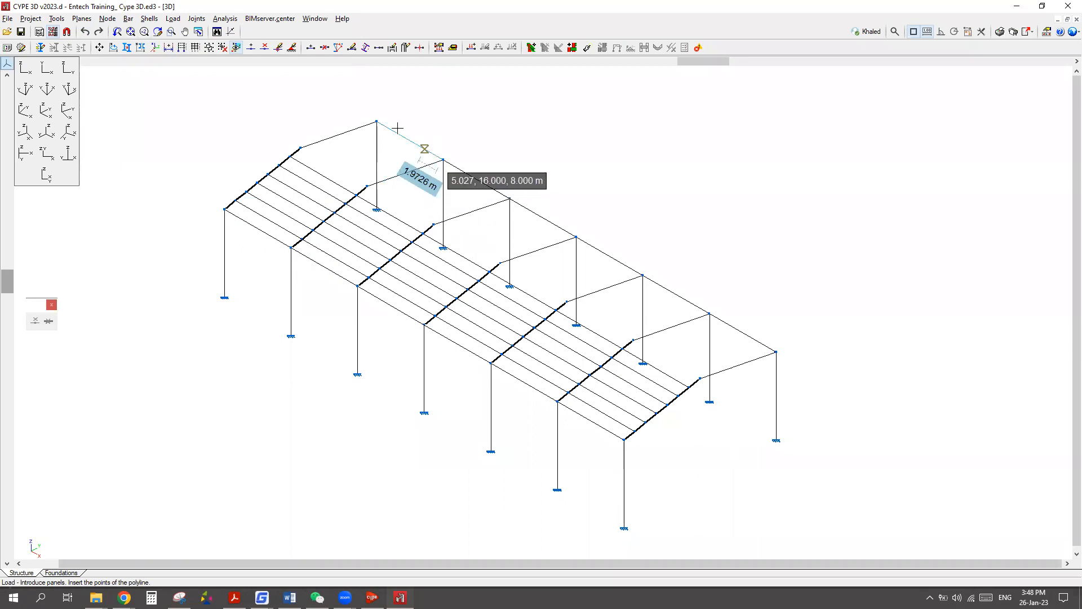
{"action": "left_click", "coordinate": [377, 121]}
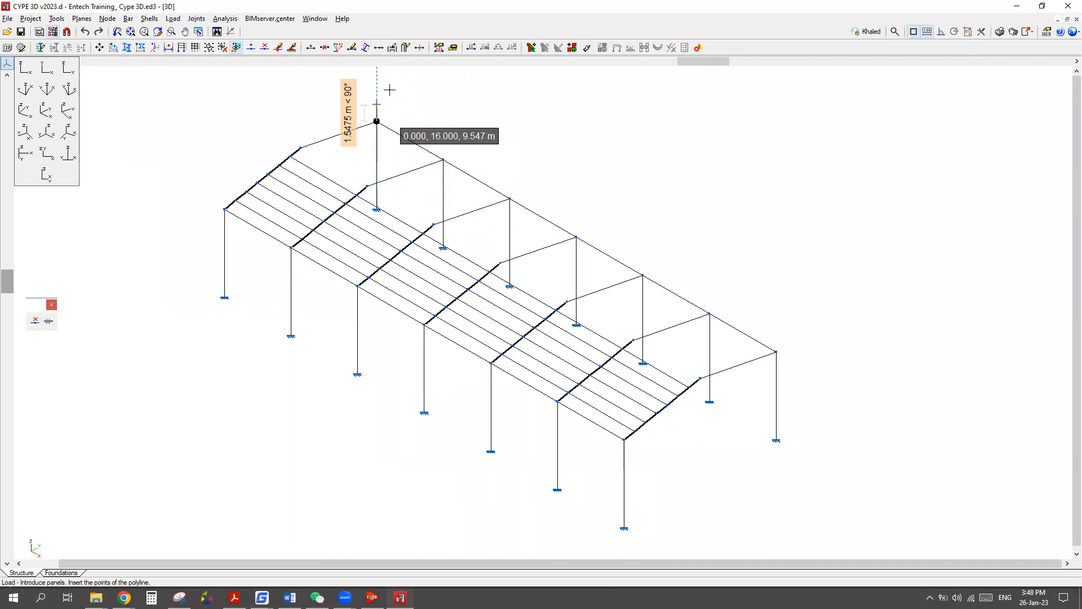
{"action": "left_click", "coordinate": [299, 147]}
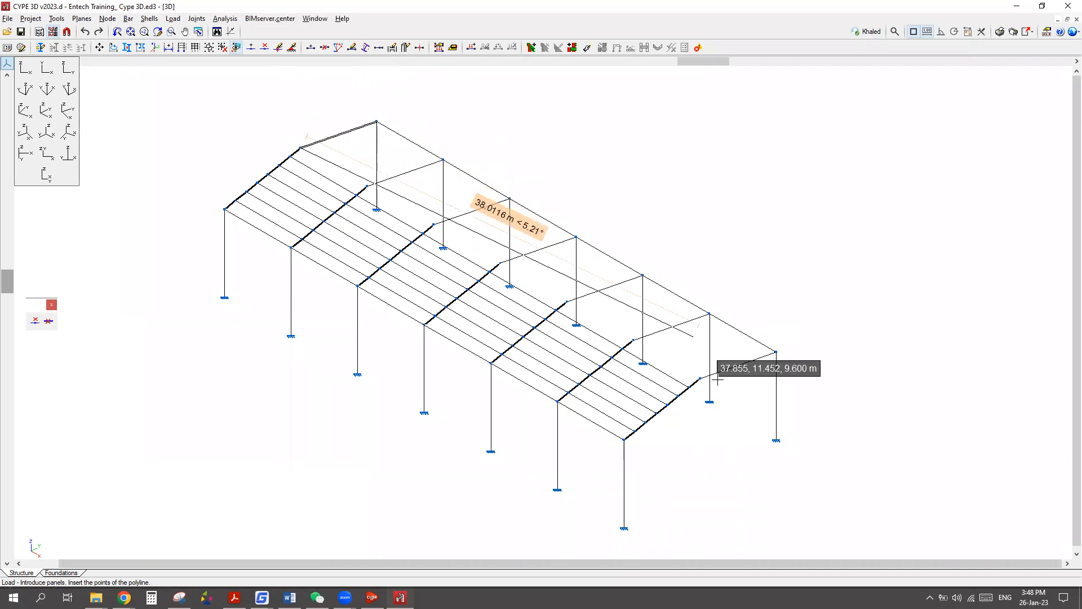
{"action": "left_click", "coordinate": [700, 379]}
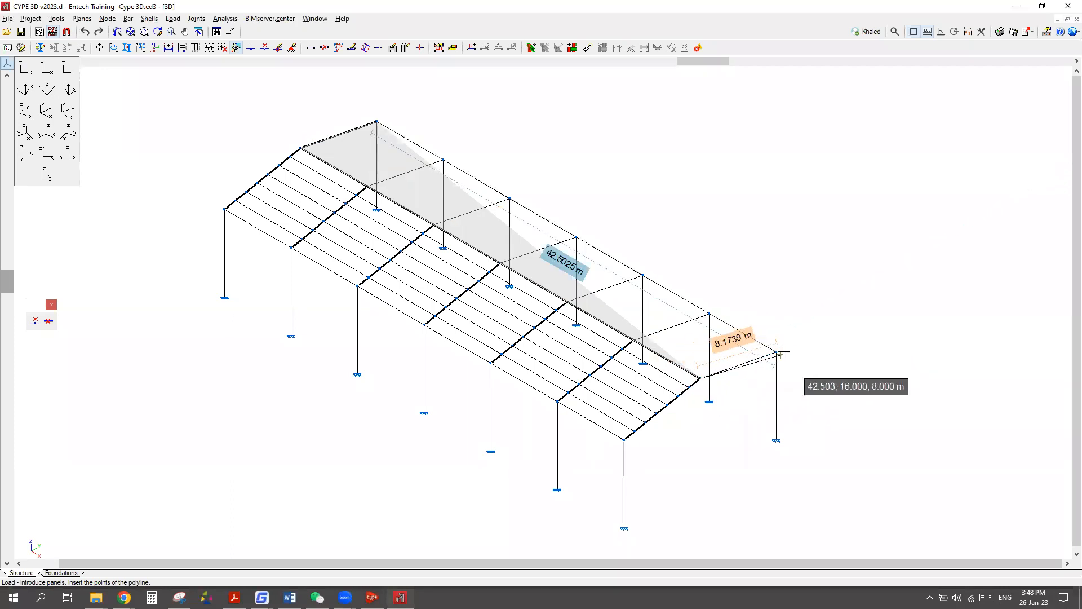
{"action": "left_click", "coordinate": [776, 352]}
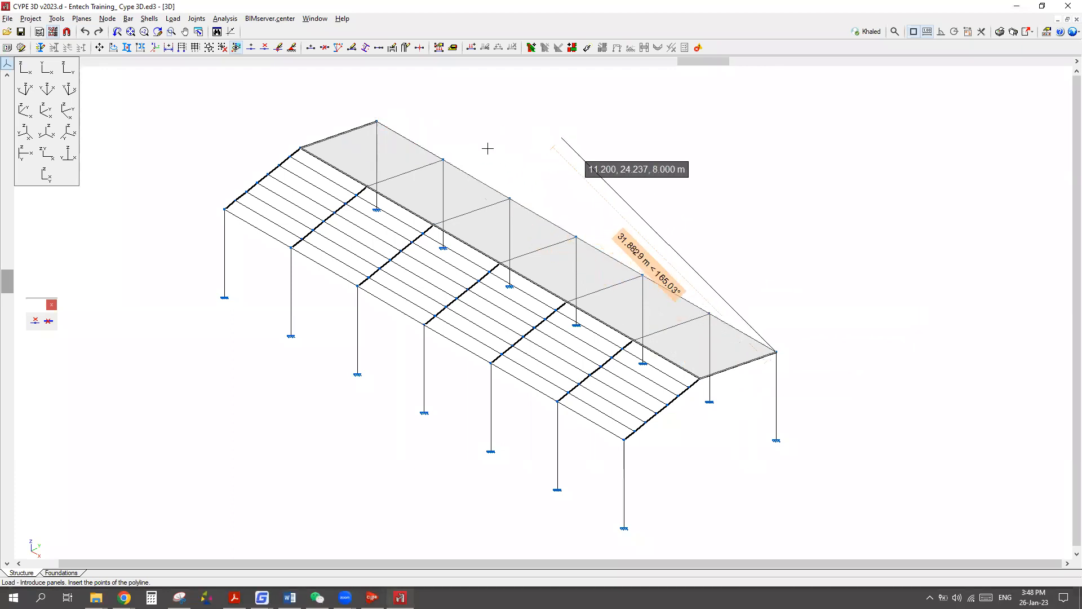
{"action": "right_click", "coordinate": [579, 149]}
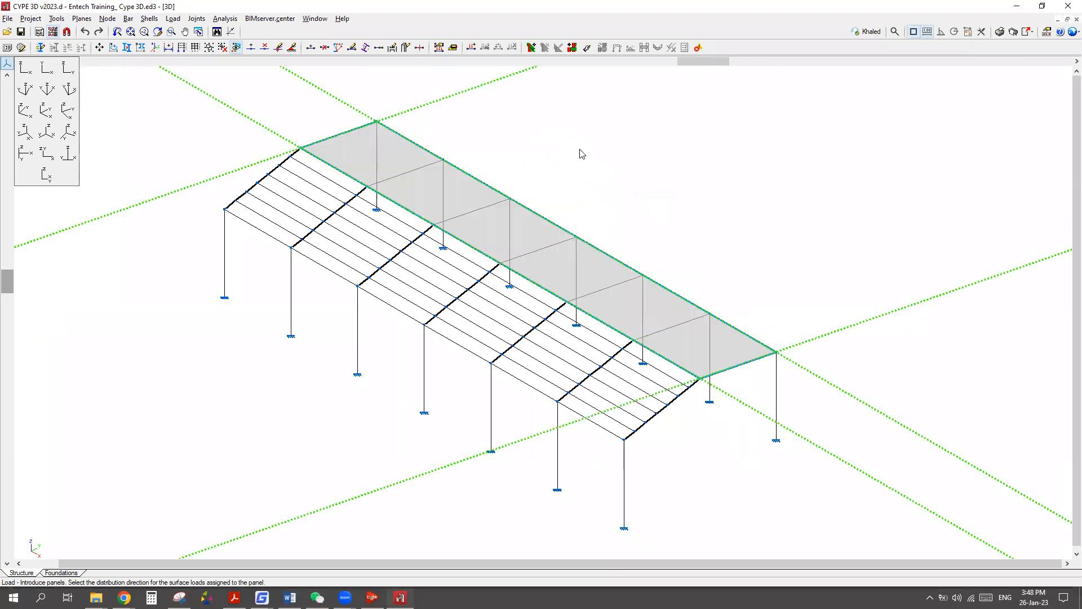
{"action": "scroll", "coordinate": [547, 337], "scroll_direction": "down", "scroll_amount": 2}
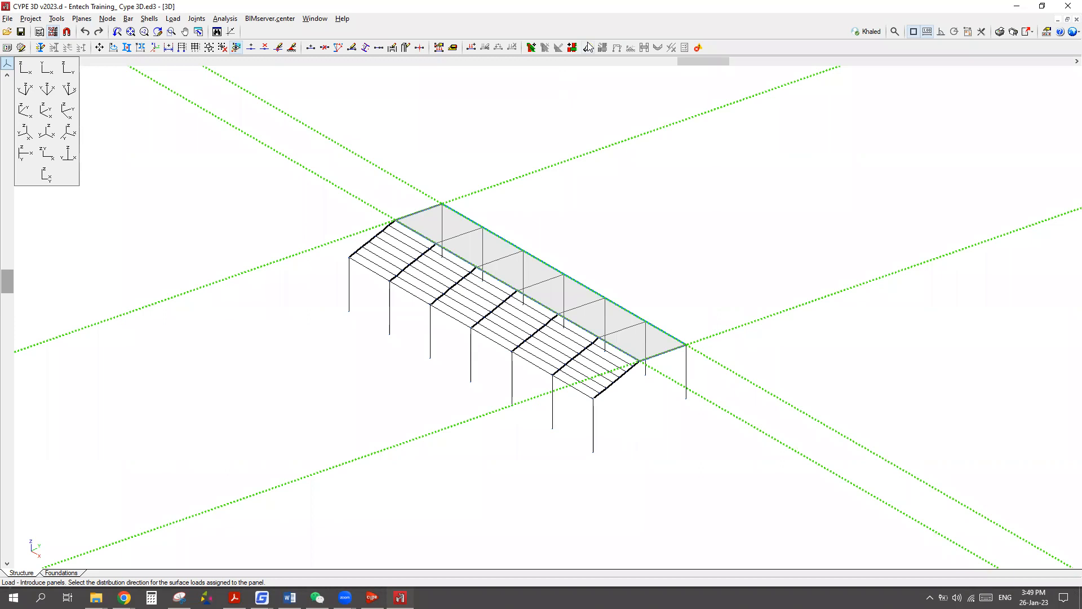
{"action": "left_click", "coordinate": [484, 264]}
{"action": "left_click", "coordinate": [442, 240]}
{"action": "left_click", "coordinate": [405, 219]}
{"action": "left_click", "coordinate": [509, 285]}
{"action": "left_click", "coordinate": [563, 306]}
{"action": "left_click", "coordinate": [620, 330]}
{"action": "left_click_drag", "start_coordinate": [364, 158], "coordinate": [382, 149]}
{"action": "left_click_drag", "start_coordinate": [337, 184], "coordinate": [350, 164]}
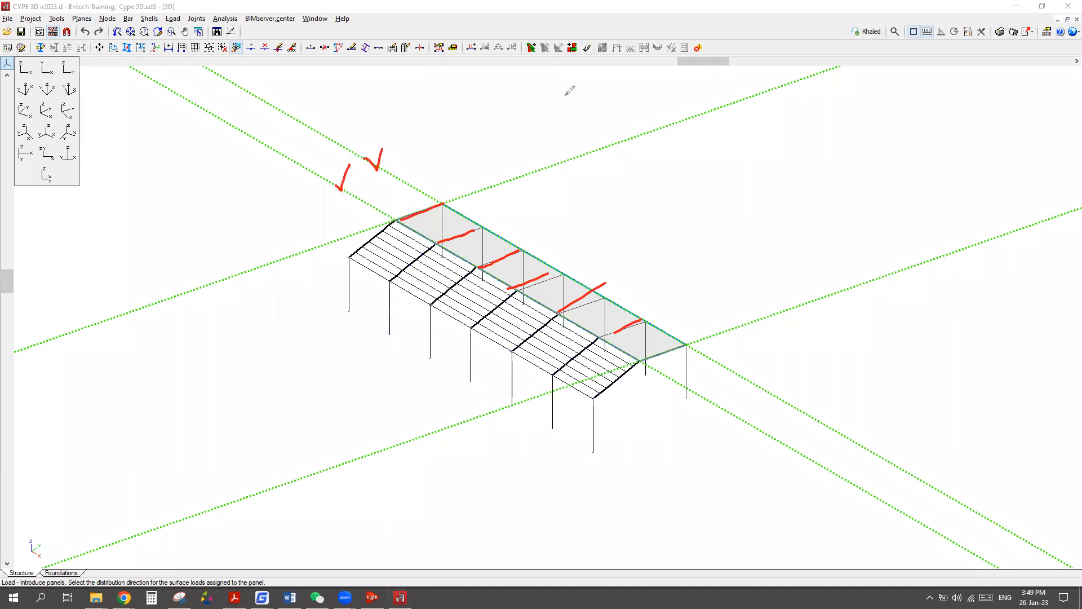
Set the panel's load distribution direction parallel to the far eave line, and close the panel loads without adding any.
{"action": "left_click", "coordinate": [310, 135]}
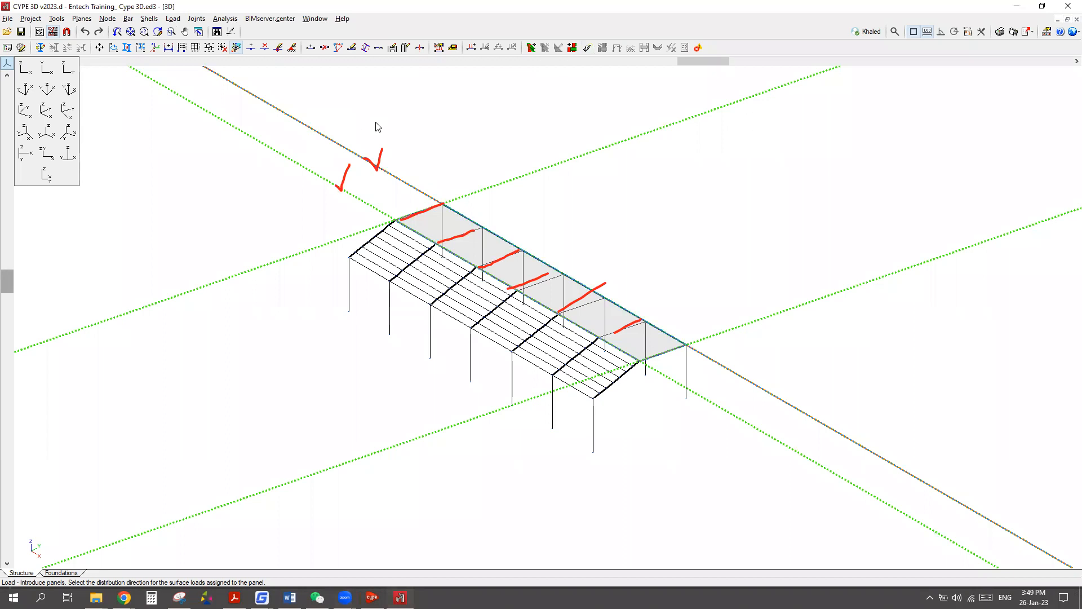
{"action": "left_click", "coordinate": [487, 139]}
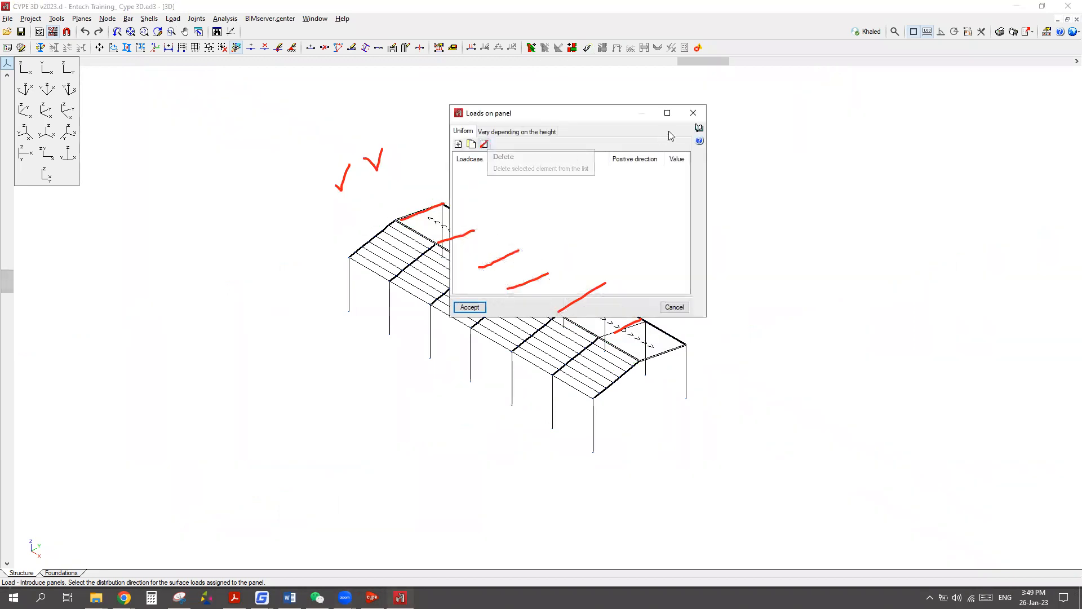
{"action": "left_click", "coordinate": [693, 114]}
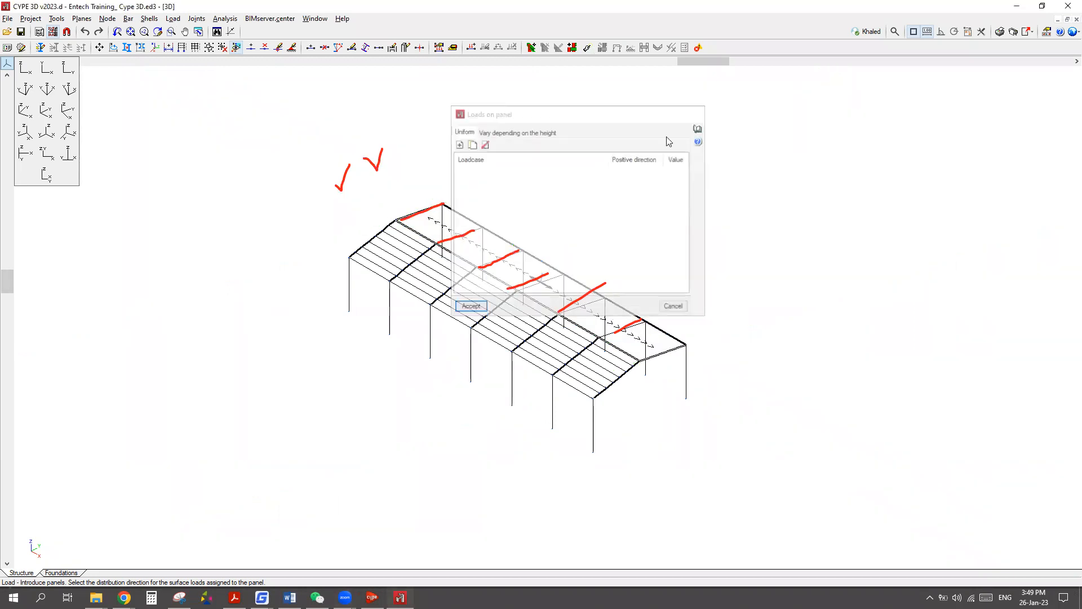
{"action": "left_click", "coordinate": [775, 49]}
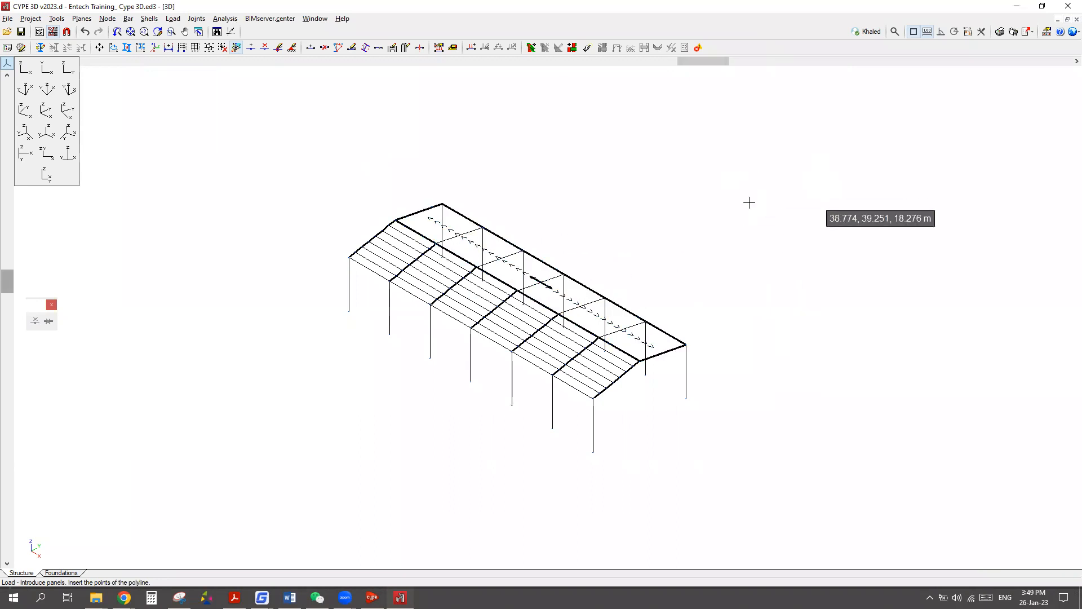
Introduce a panel over the purlin slope from the last frame's ridge node, via the first frame's ridge and near eave nodes, to the last frame's near eave node.
{"action": "scroll", "coordinate": [749, 202], "scroll_direction": "up", "scroll_amount": 1}
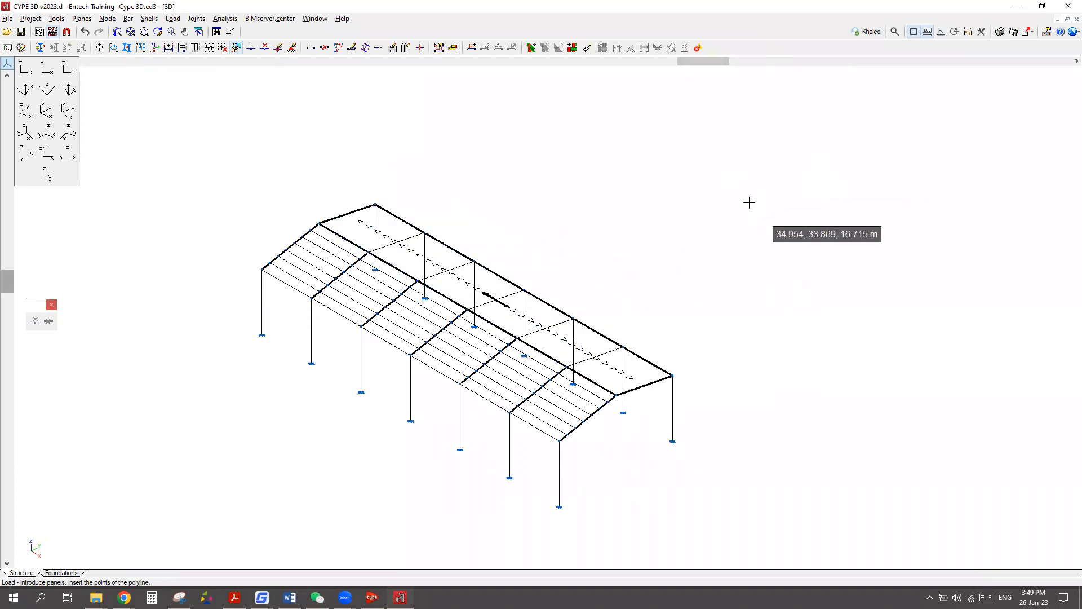
{"action": "scroll", "coordinate": [778, 211], "scroll_direction": "down", "scroll_amount": 2}
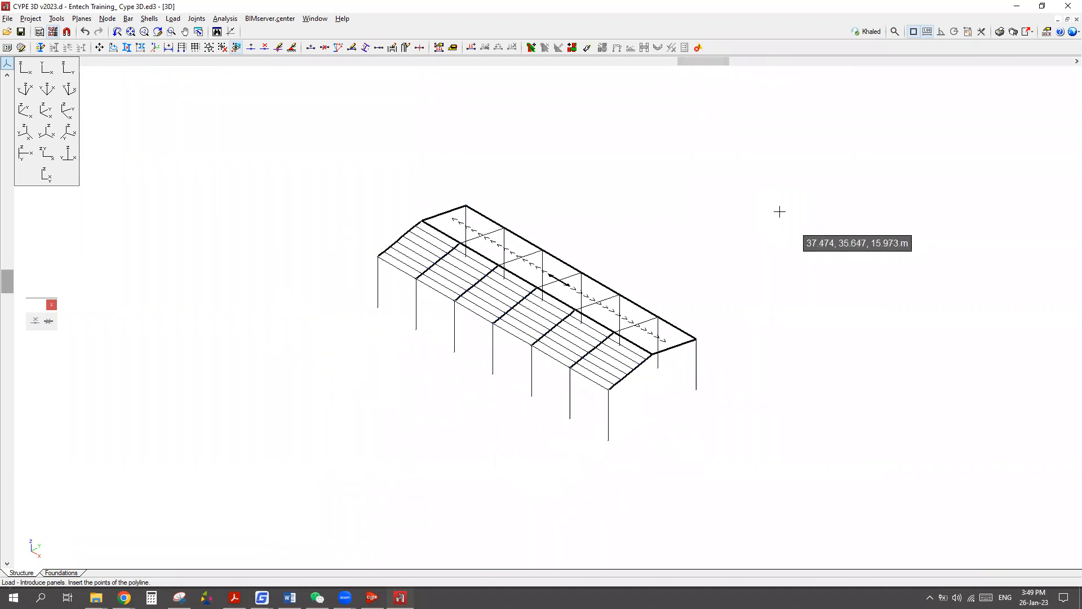
{"action": "scroll", "coordinate": [466, 256], "scroll_direction": "up", "scroll_amount": 2}
{"action": "scroll", "coordinate": [403, 262], "scroll_direction": "up", "scroll_amount": 3}
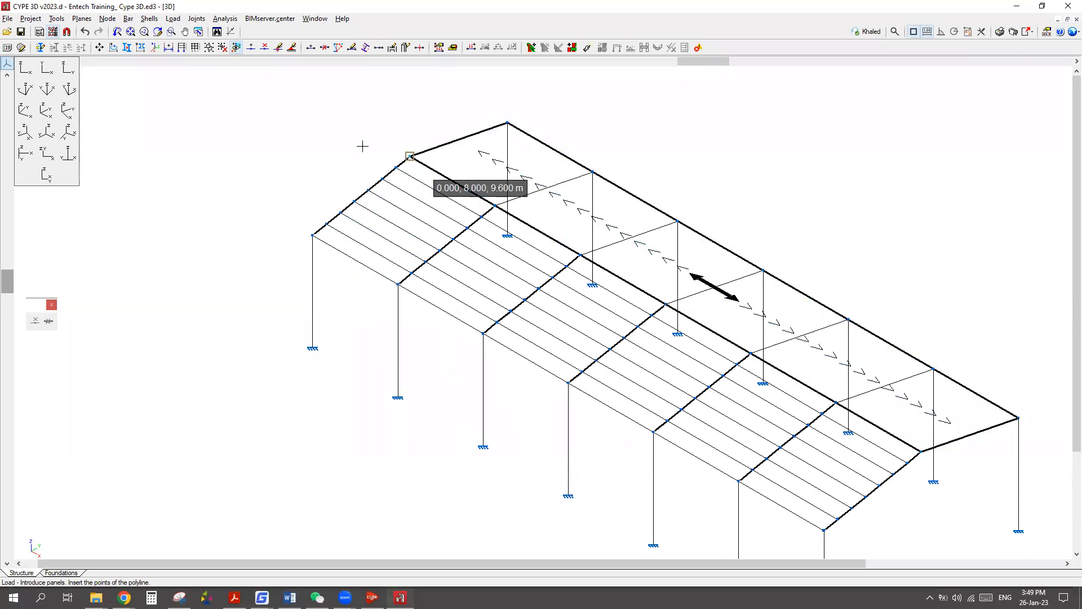
{"action": "scroll", "coordinate": [360, 144], "scroll_direction": "down", "scroll_amount": 2}
{"action": "scroll", "coordinate": [746, 431], "scroll_direction": "up", "scroll_amount": 1}
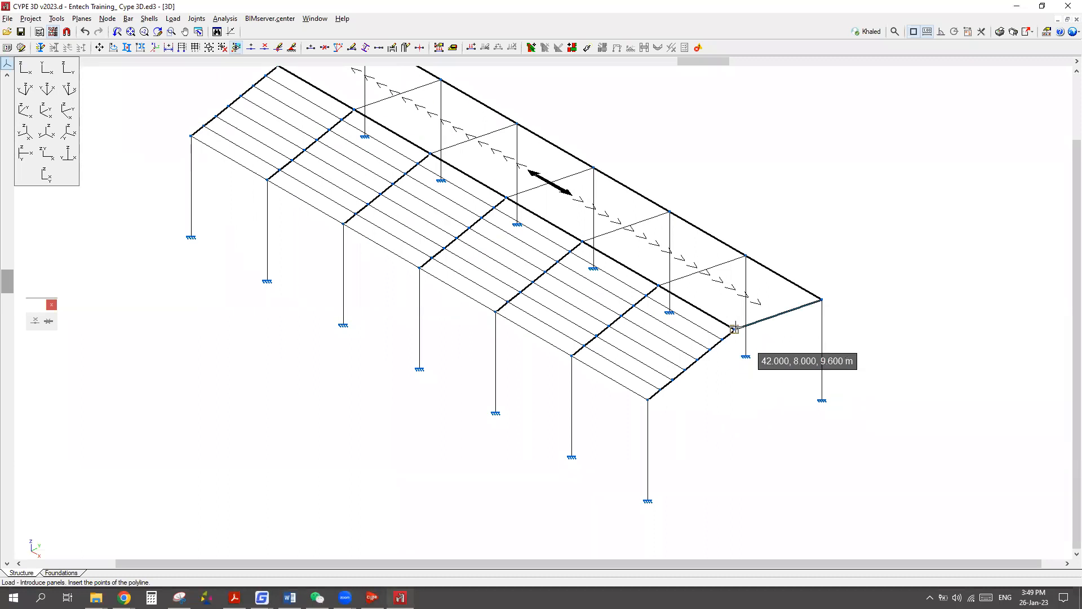
{"action": "left_click", "coordinate": [735, 329]}
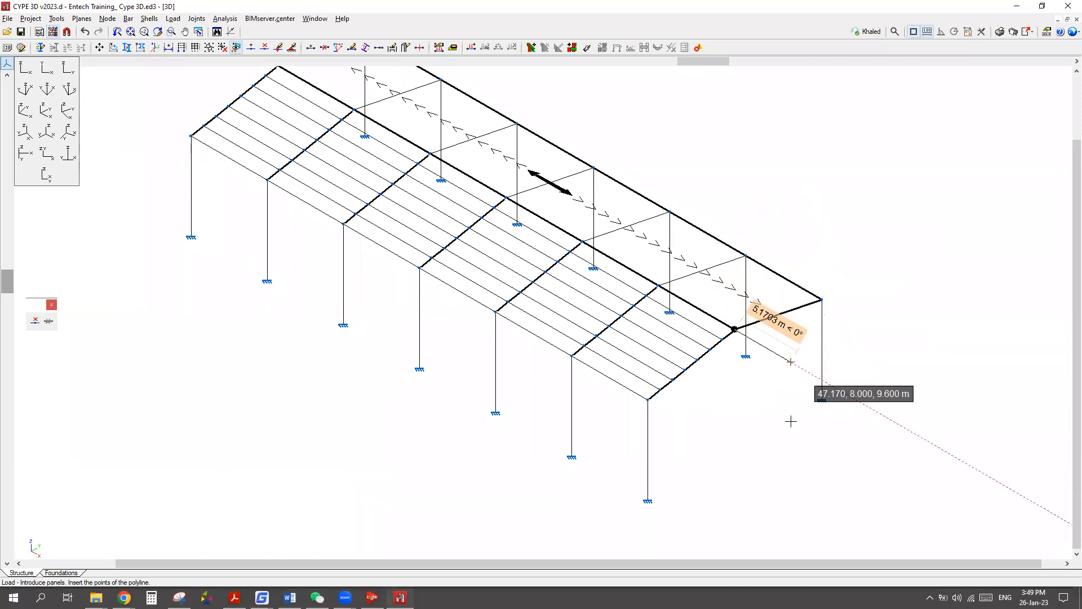
{"action": "scroll", "coordinate": [792, 411], "scroll_direction": "down", "scroll_amount": 2}
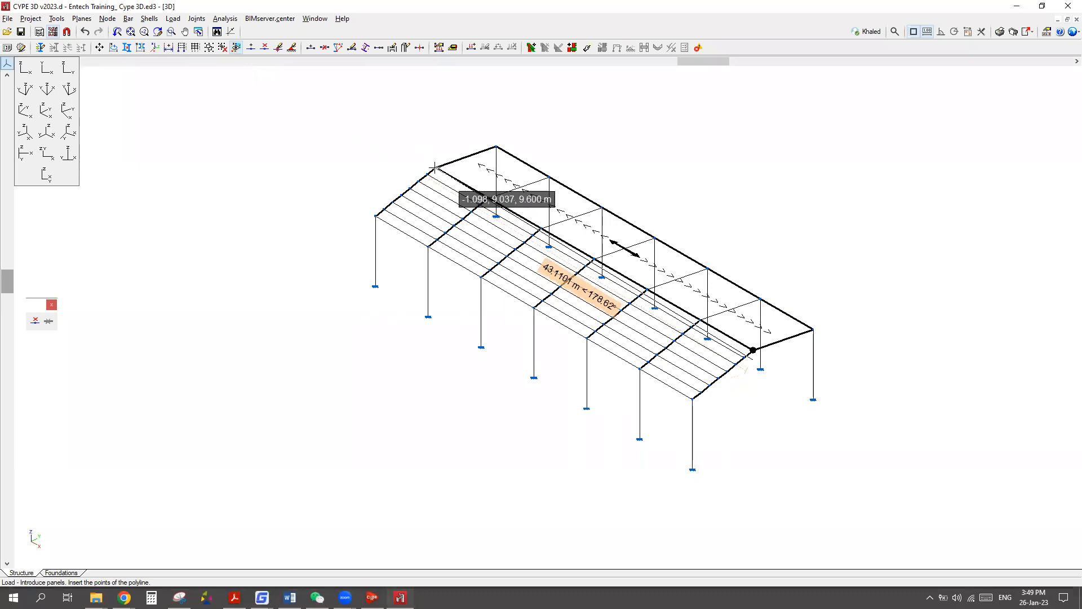
{"action": "scroll", "coordinate": [434, 167], "scroll_direction": "up", "scroll_amount": 2}
{"action": "scroll", "coordinate": [437, 175], "scroll_direction": "up", "scroll_amount": 1}
{"action": "left_click", "coordinate": [428, 183]}
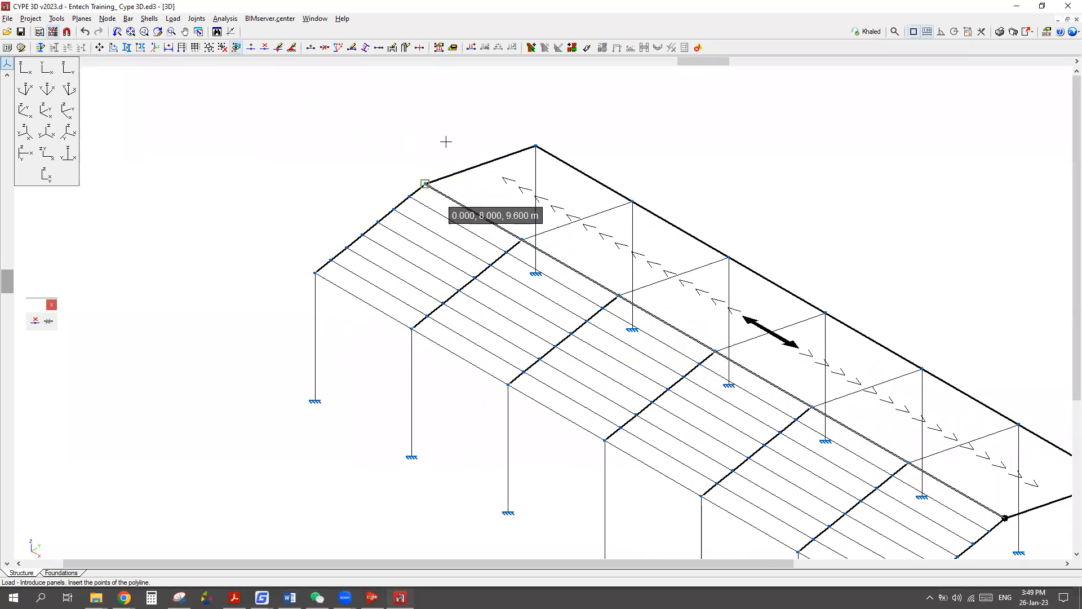
{"action": "scroll", "coordinate": [413, 144], "scroll_direction": "down", "scroll_amount": 1}
{"action": "left_click", "coordinate": [337, 244]}
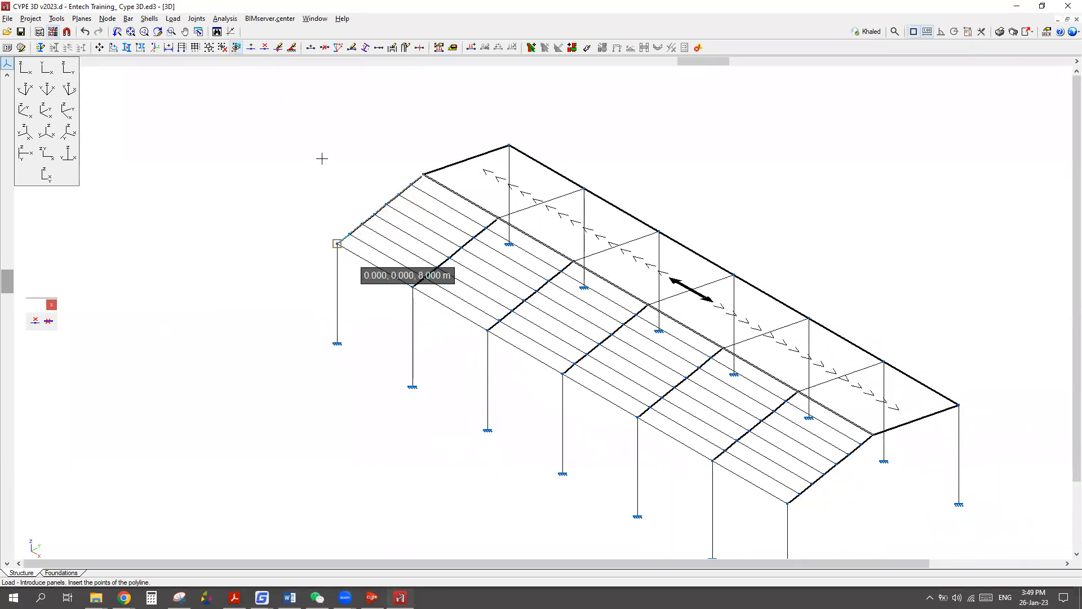
{"action": "scroll", "coordinate": [302, 174], "scroll_direction": "down", "scroll_amount": 2}
{"action": "scroll", "coordinate": [662, 448], "scroll_direction": "up", "scroll_amount": 3}
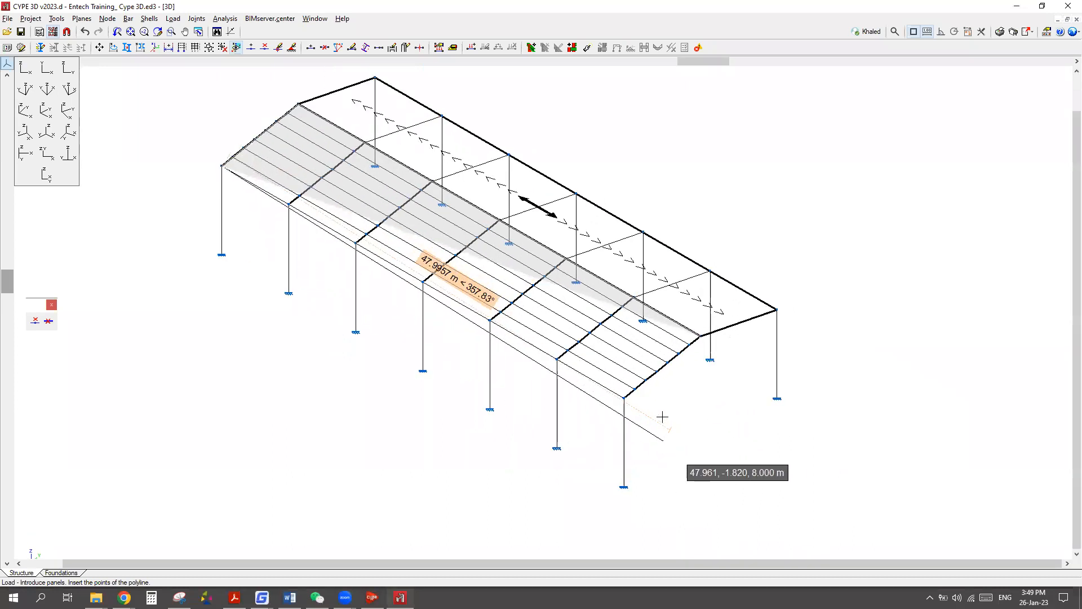
{"action": "left_click", "coordinate": [605, 371]}
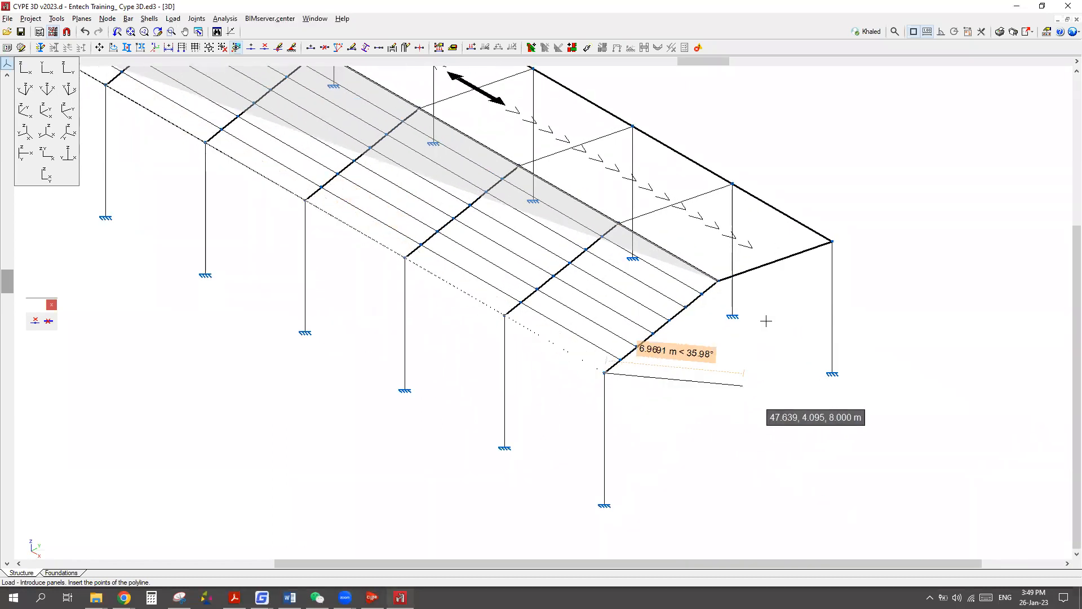
{"action": "left_click", "coordinate": [715, 280]}
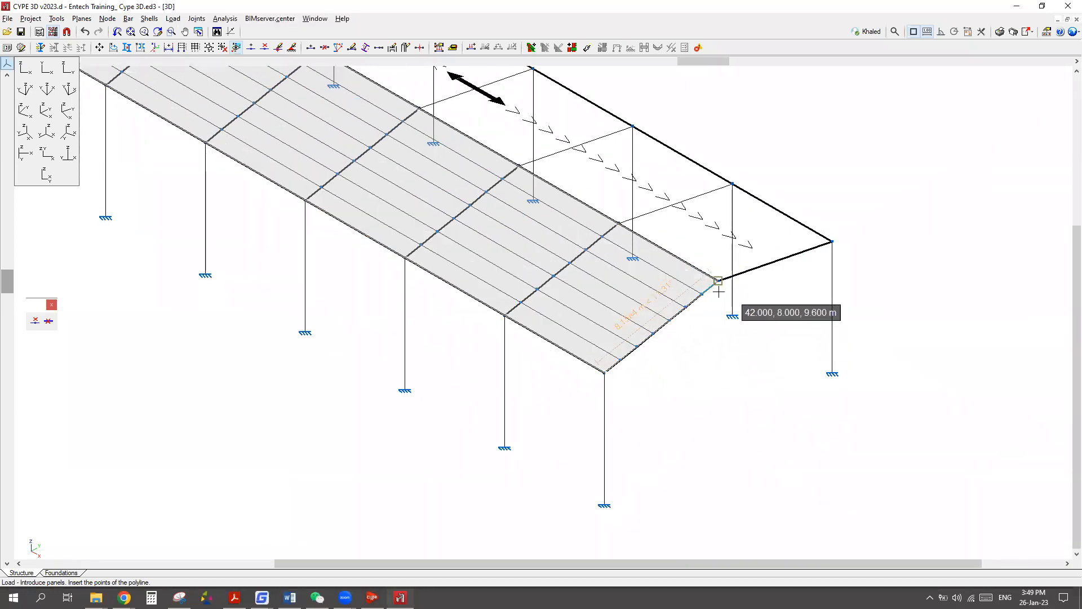
{"action": "right_click", "coordinate": [781, 428]}
{"action": "scroll", "coordinate": [656, 389], "scroll_direction": "down", "scroll_amount": 3}
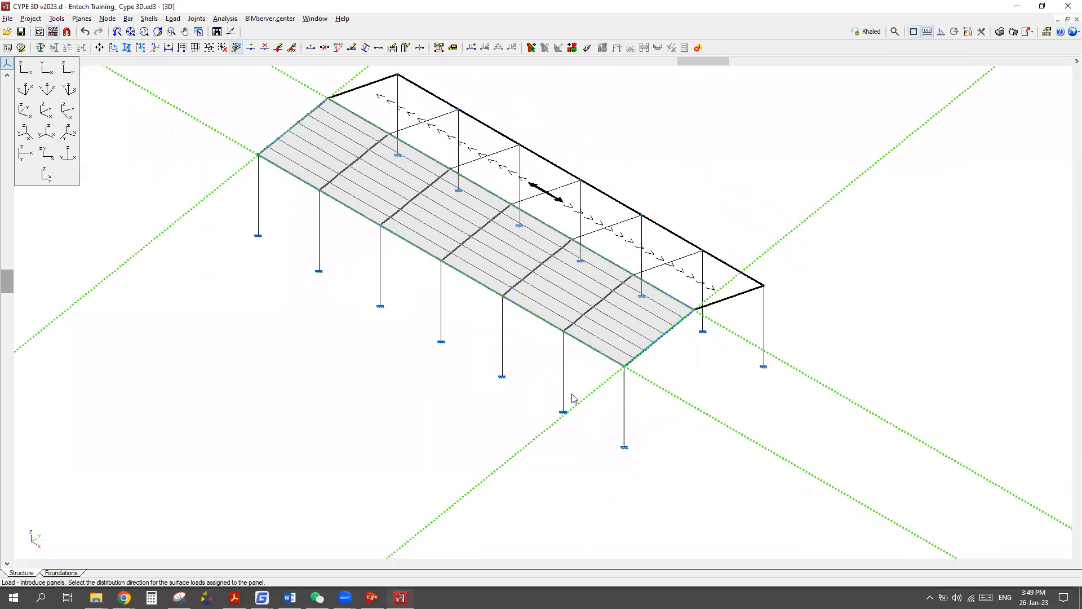
{"action": "scroll", "coordinate": [574, 398], "scroll_direction": "down", "scroll_amount": 2}
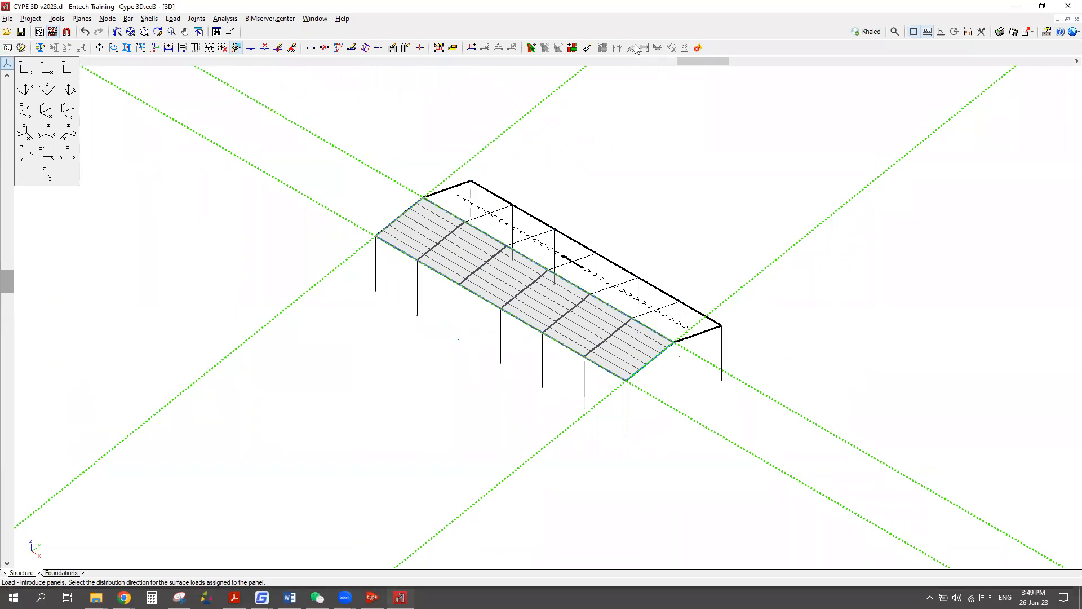
{"action": "mouse_move", "coordinate": [431, 213]}
{"action": "left_mouse_down"}
{"action": "mouse_move", "coordinate": [572, 288]}
{"action": "mouse_move", "coordinate": [545, 285]}
{"action": "left_mouse_up"}
{"action": "left_click_drag", "start_coordinate": [432, 233], "coordinate": [559, 307]}
{"action": "left_click_drag", "start_coordinate": [448, 257], "coordinate": [565, 314]}
{"action": "mouse_move", "coordinate": [564, 354]}
{"action": "left_mouse_down"}
{"action": "mouse_move", "coordinate": [606, 320]}
{"action": "mouse_move", "coordinate": [597, 344]}
{"action": "mouse_move", "coordinate": [562, 354]}
{"action": "left_mouse_up"}
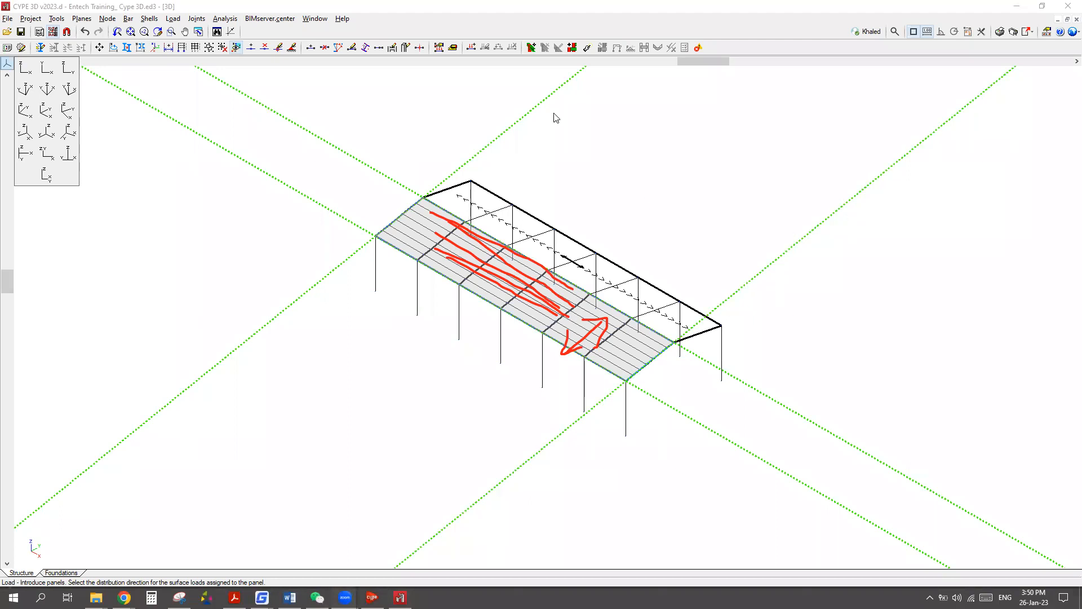
Set the purlin-slope panel's load distribution direction parallel to the rafters, across the purlins, and close the panel loads without adding any.
{"action": "left_click", "coordinate": [738, 214]}
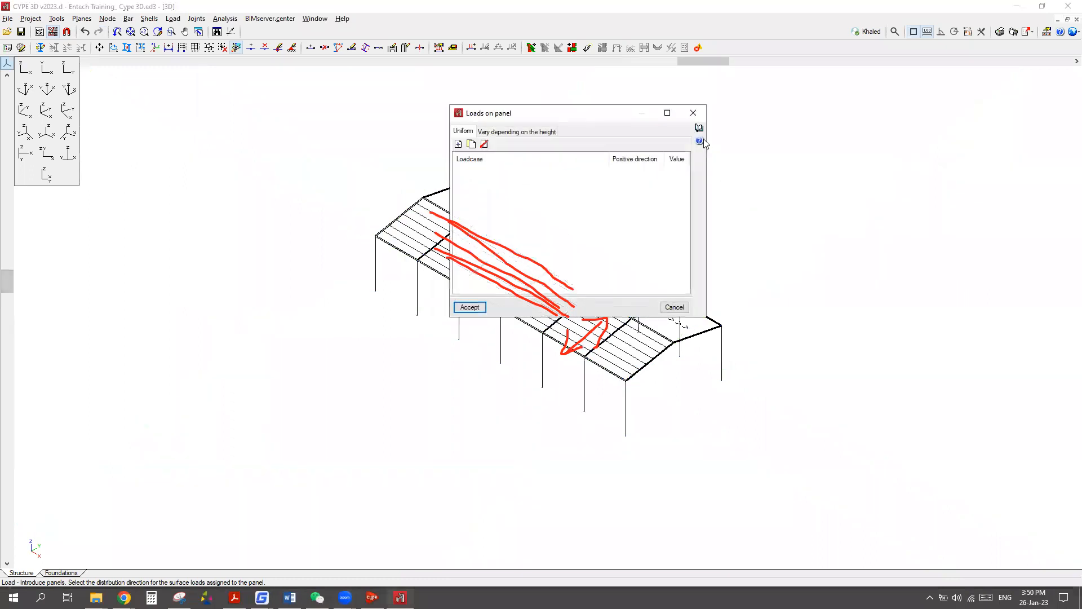
{"action": "left_click", "coordinate": [696, 110]}
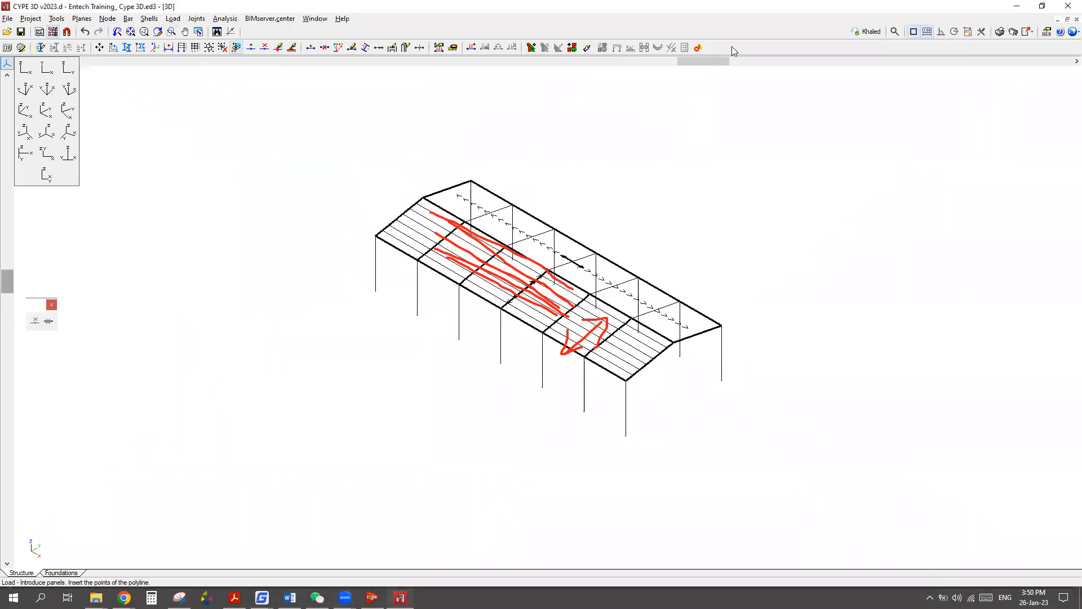
{"action": "scroll", "coordinate": [541, 290], "scroll_direction": "up", "scroll_amount": 6}
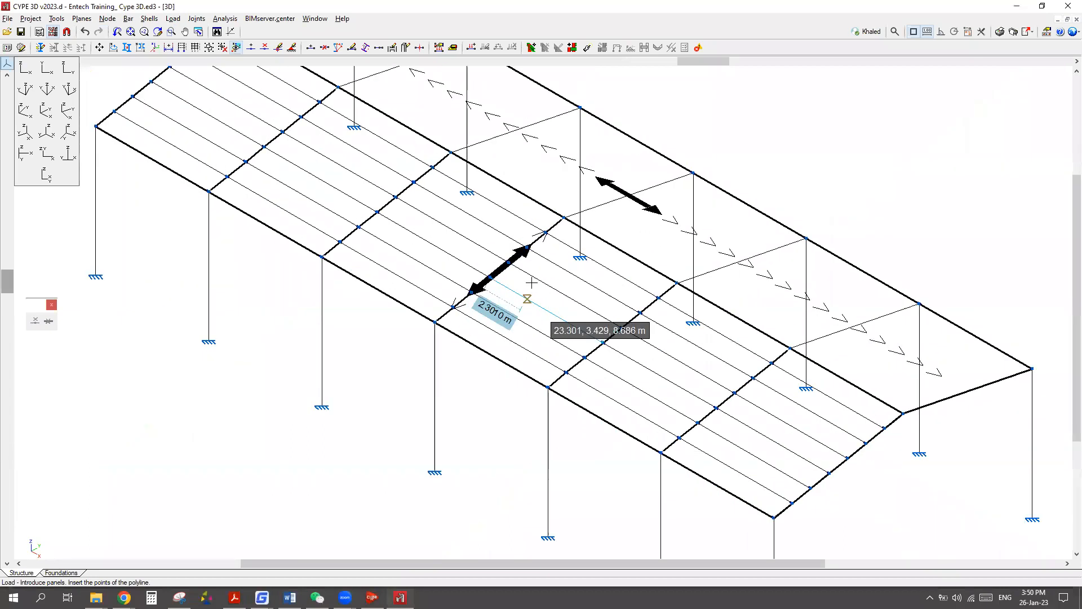
{"action": "scroll", "coordinate": [411, 440], "scroll_direction": "down", "scroll_amount": 5}
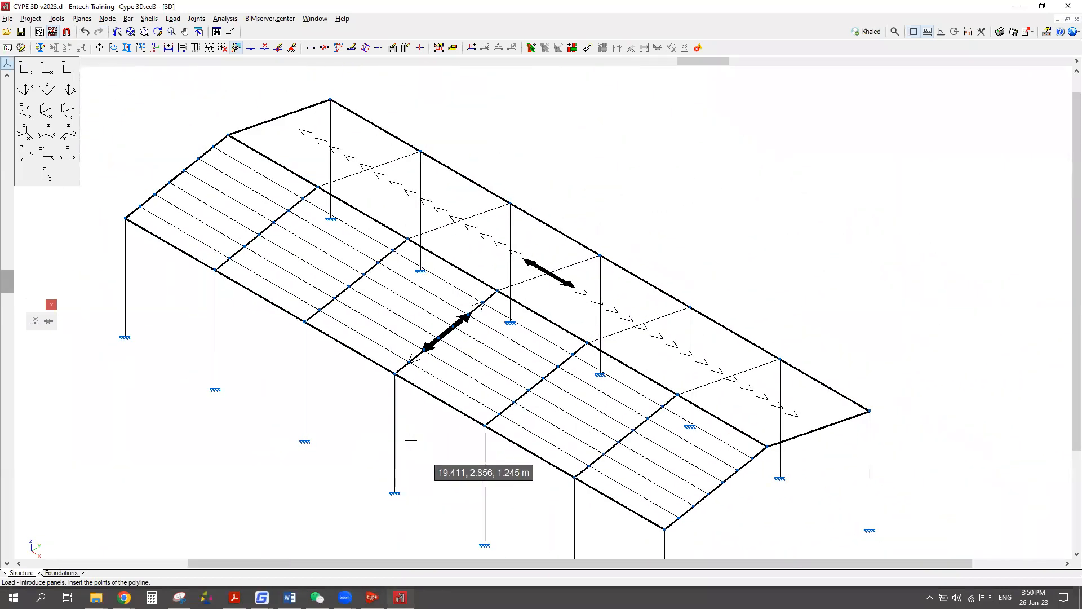
{"action": "scroll", "coordinate": [536, 270], "scroll_direction": "down", "scroll_amount": 1}
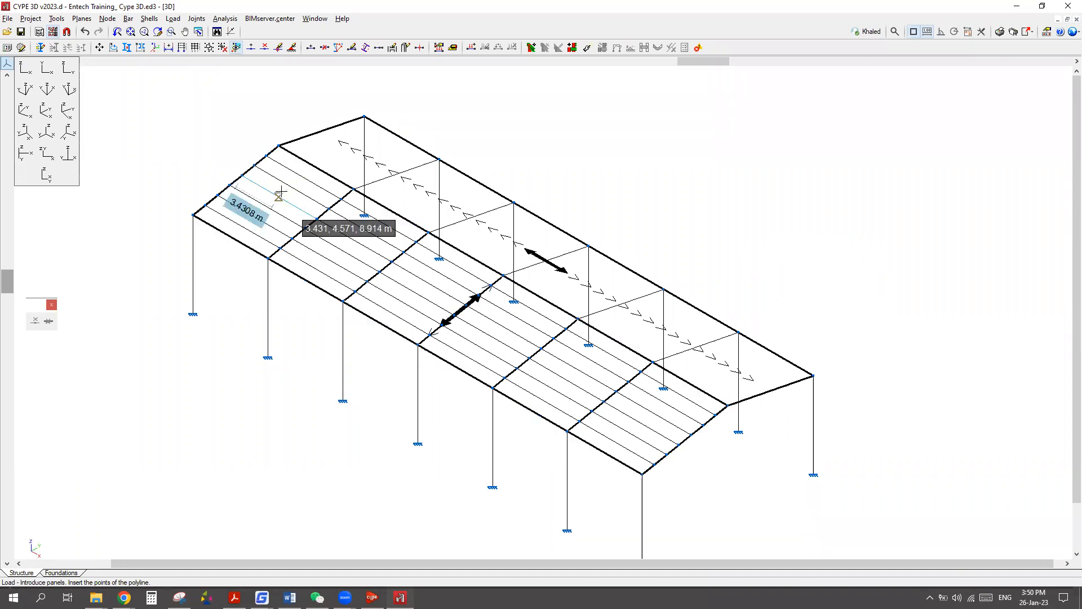
Open the loads of both roof panels for editing together.
{"action": "left_click", "coordinate": [173, 19]}
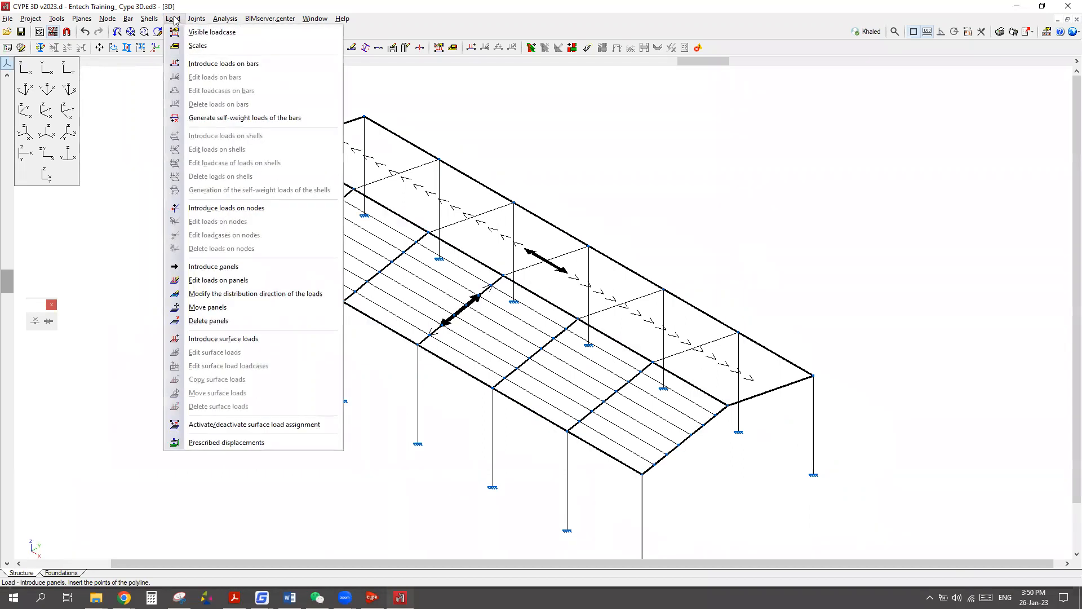
{"action": "left_click", "coordinate": [221, 281]}
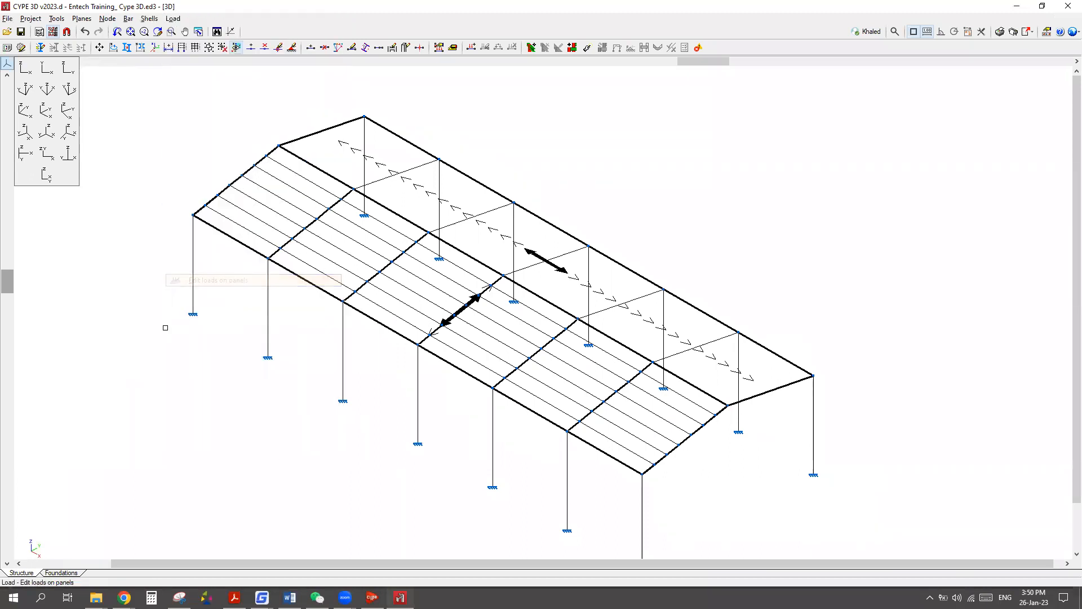
{"action": "left_click", "coordinate": [314, 231]}
{"action": "left_click", "coordinate": [536, 241]}
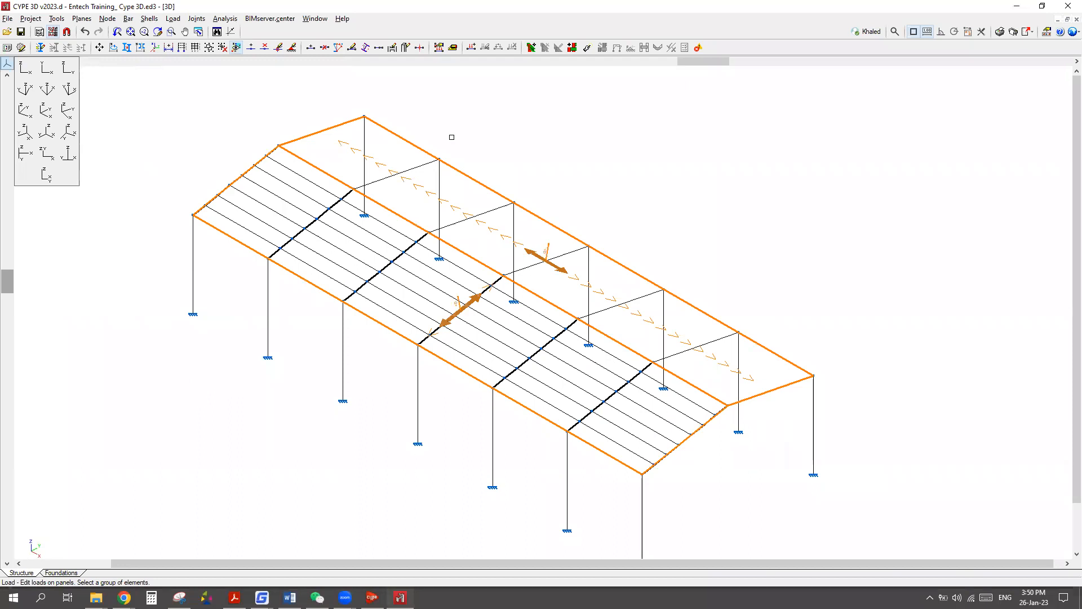
{"action": "scroll", "coordinate": [372, 305], "scroll_direction": "down", "scroll_amount": 2}
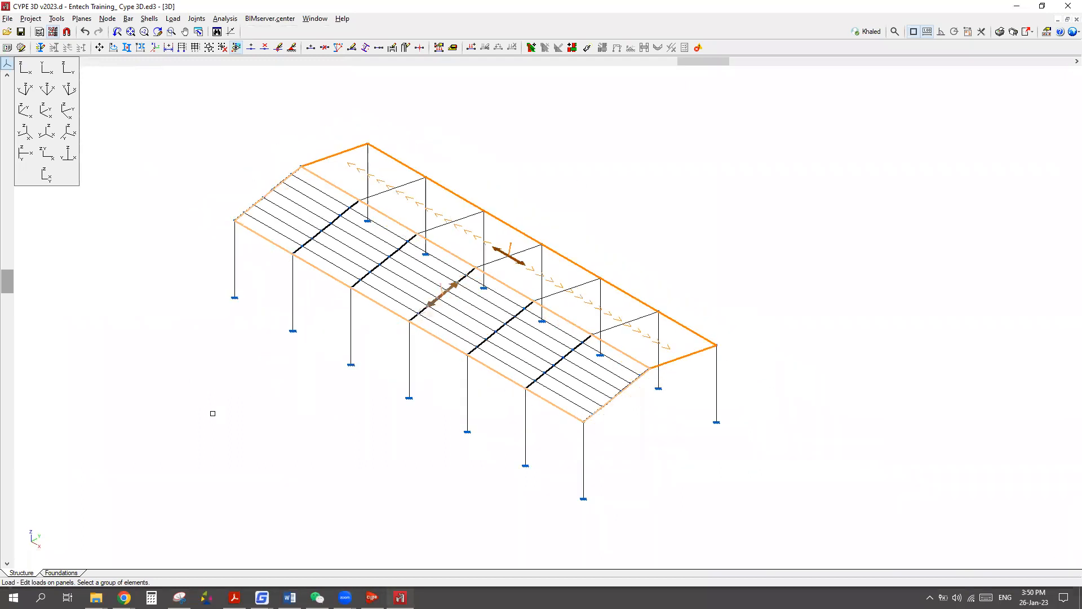
{"action": "right_click", "coordinate": [214, 409]}
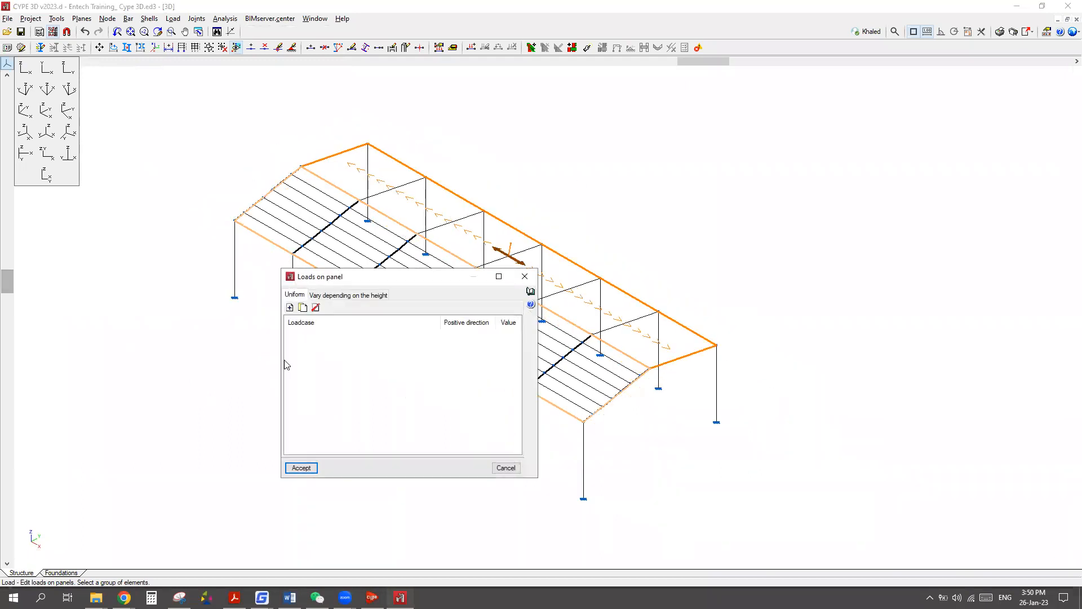
{"action": "left_click_drag", "start_coordinate": [398, 288], "coordinate": [726, 132]}
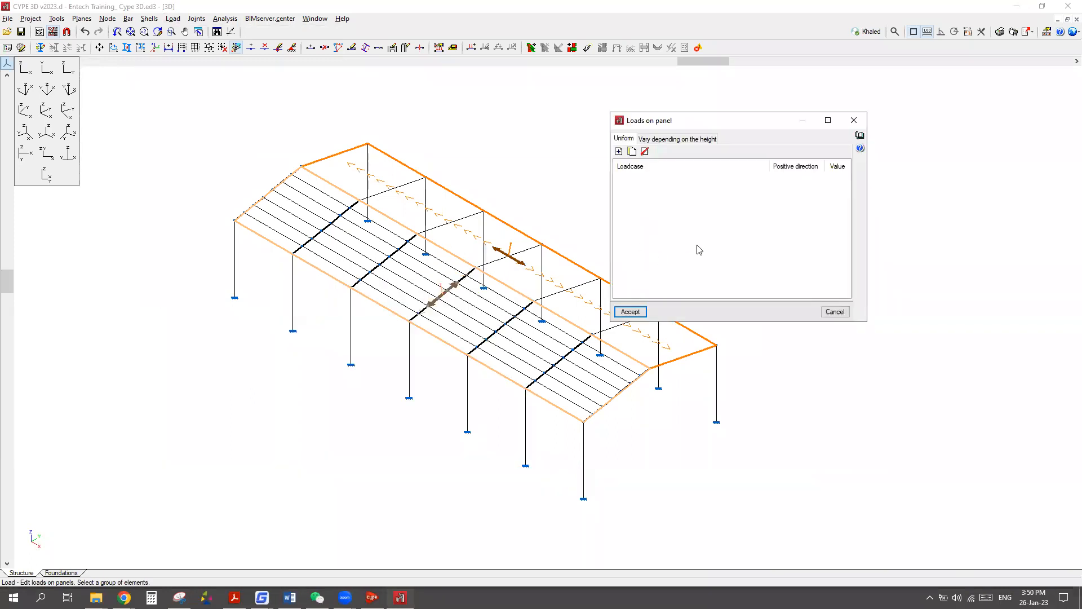
{"action": "key", "text": "ctrl"}
{"action": "key", "text": "ctrl"}
Add a uniform load to the selected roof panels, keeping DL as its loadcase.
{"action": "left_click", "coordinate": [619, 152]}
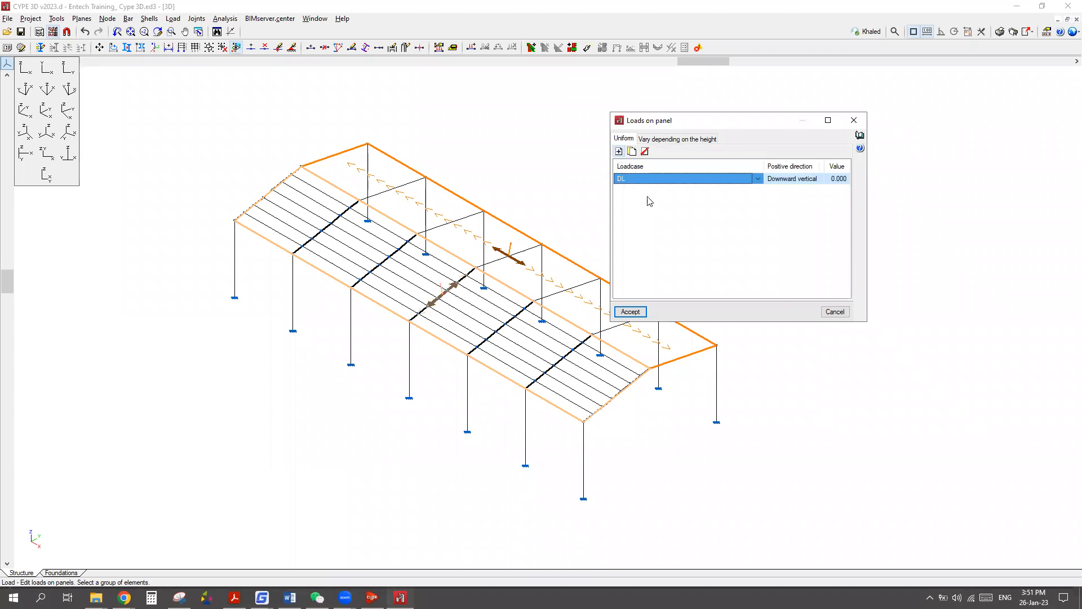
{"action": "left_click", "coordinate": [648, 179]}
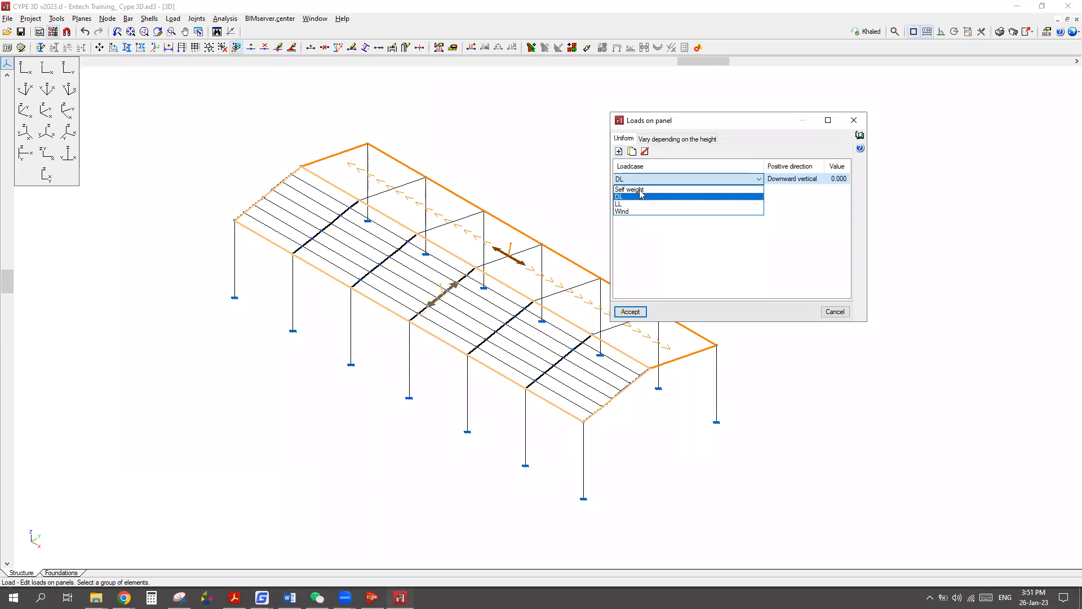
{"action": "left_click", "coordinate": [638, 240]}
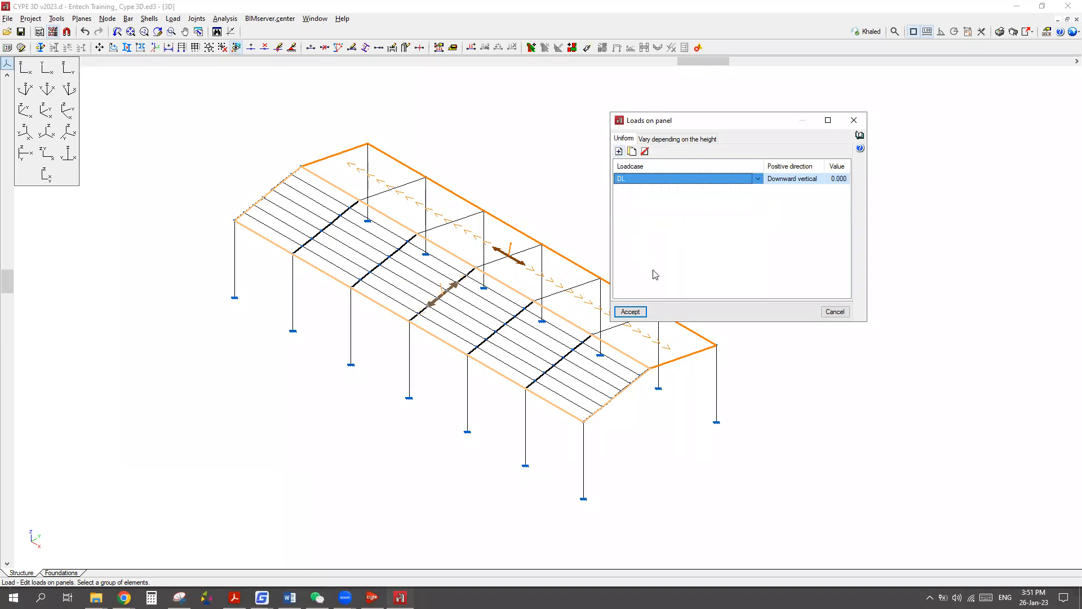
{"action": "left_click", "coordinate": [633, 179]}
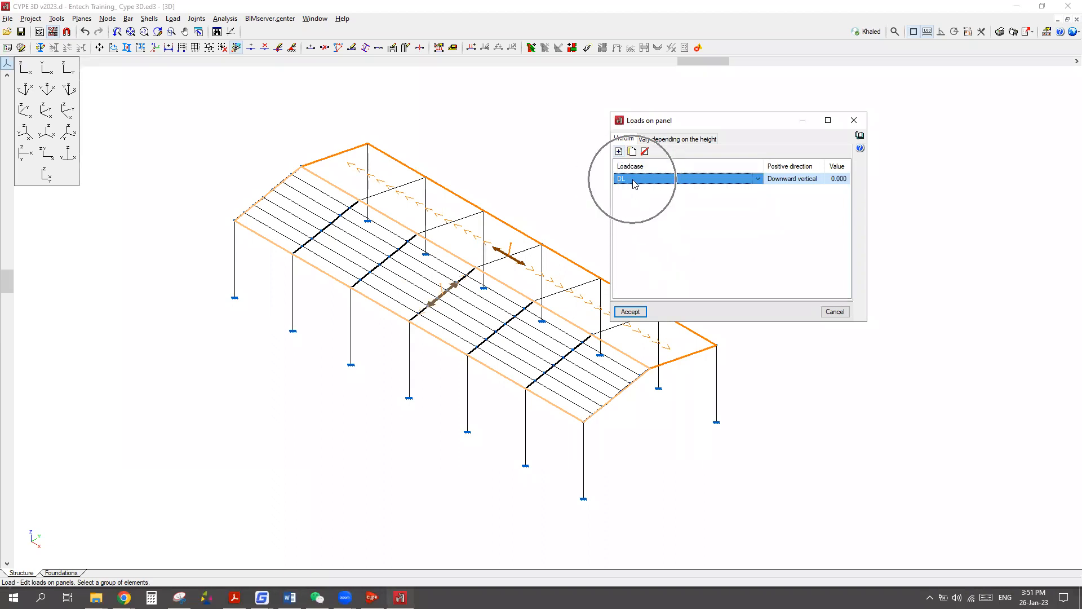
Set the DL panel load's value to 0.100, keep it acting vertically downward, and apply it to both roof panels.
{"action": "left_click", "coordinate": [839, 180]}
{"action": "left_click", "coordinate": [839, 179]}
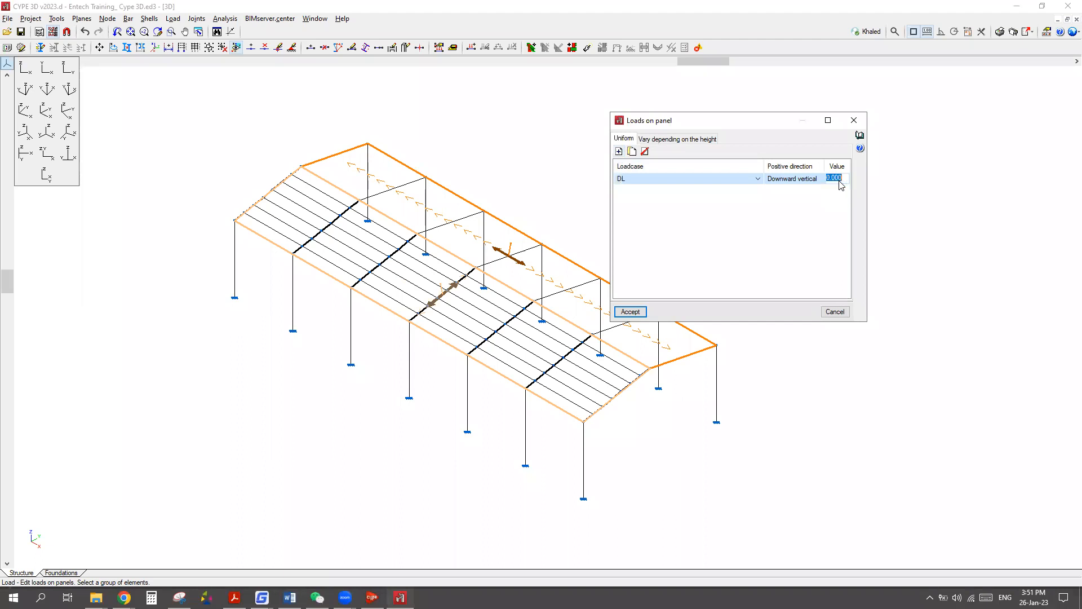
{"action": "key", "text": "BackSpace"}
{"action": "key", "text": "Return"}
{"action": "left_click", "coordinate": [803, 182]}
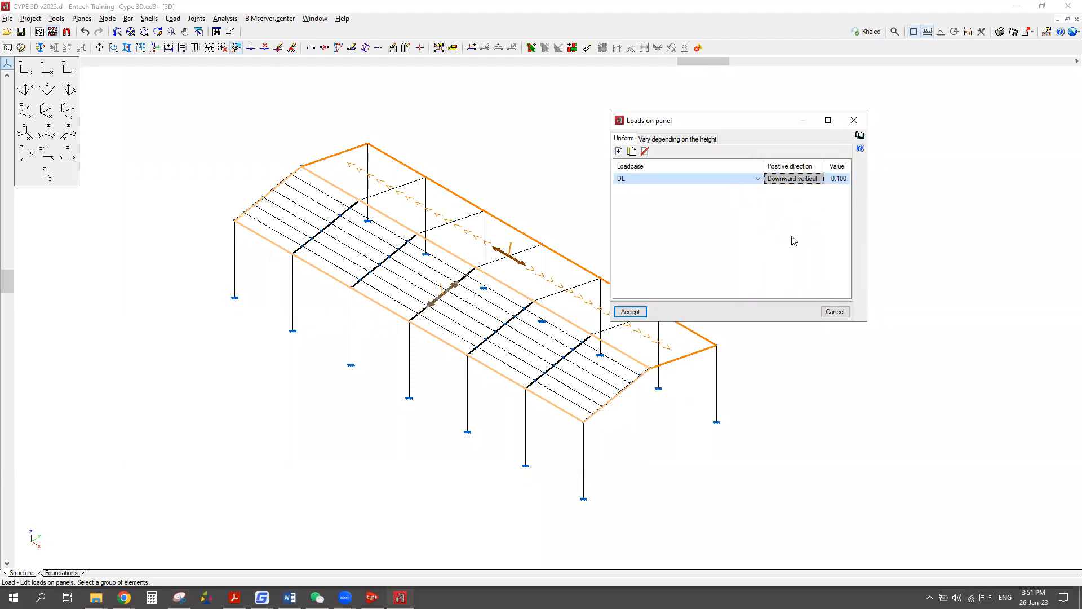
{"action": "left_click", "coordinate": [837, 179]}
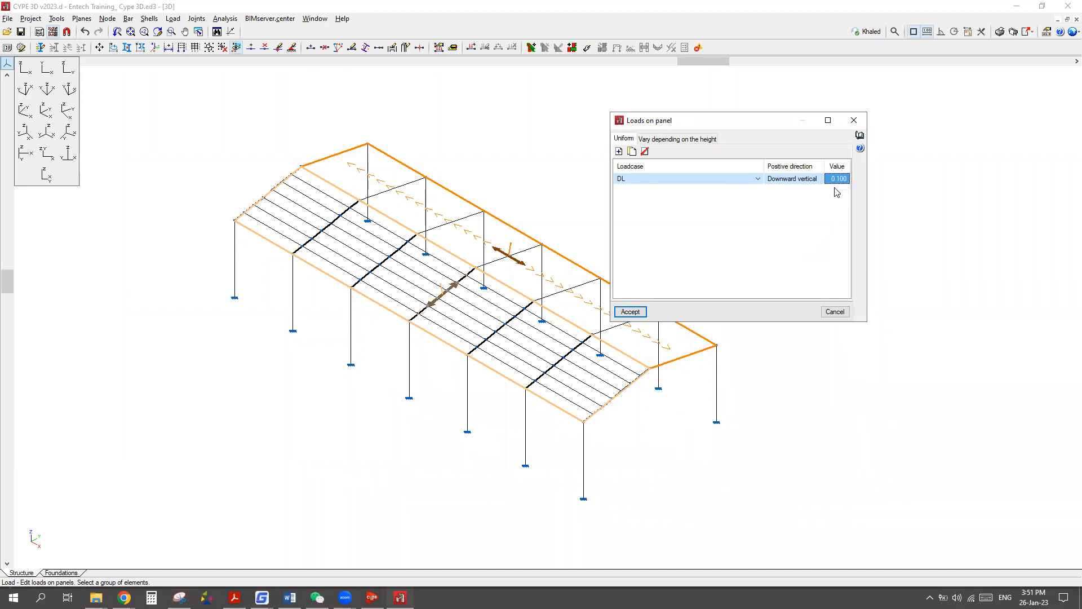
{"action": "left_click", "coordinate": [629, 312]}
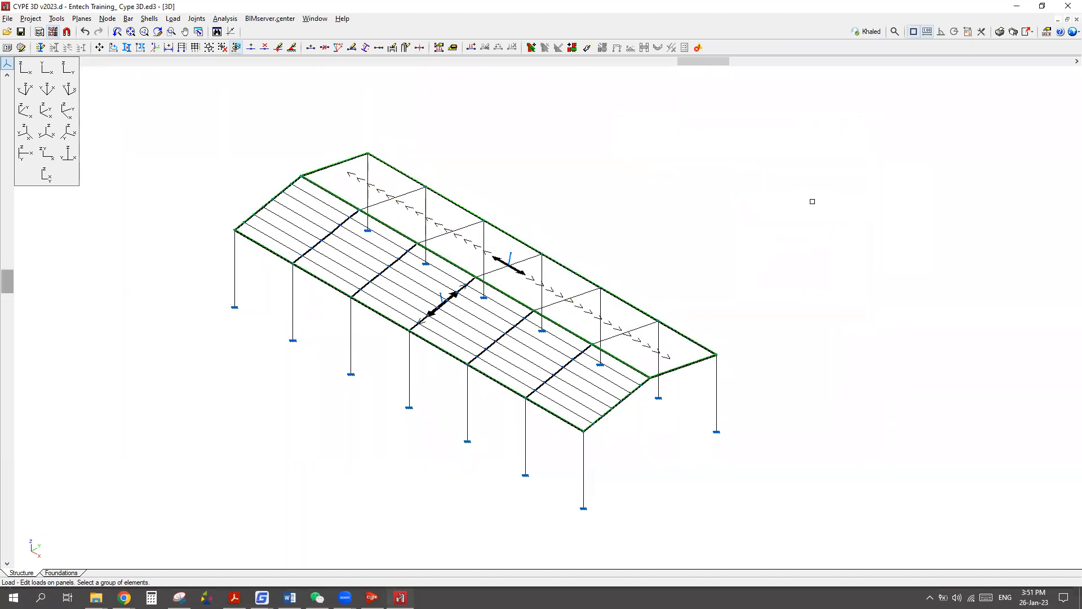
{"action": "left_click", "coordinate": [408, 267]}
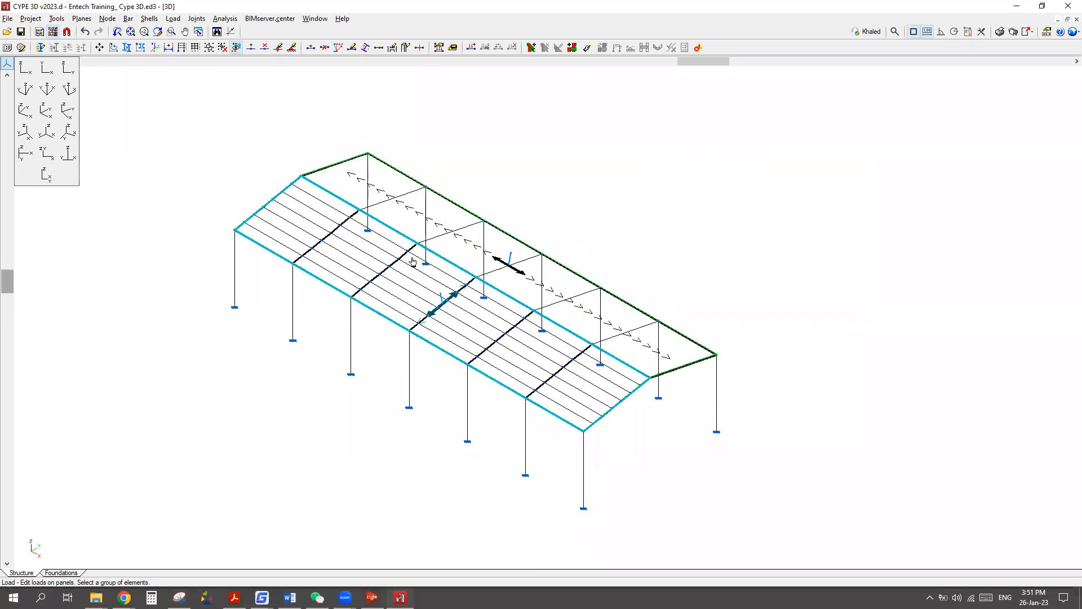
{"action": "scroll", "coordinate": [394, 251], "scroll_direction": "up", "scroll_amount": 1}
{"action": "scroll", "coordinate": [473, 242], "scroll_direction": "up", "scroll_amount": 4}
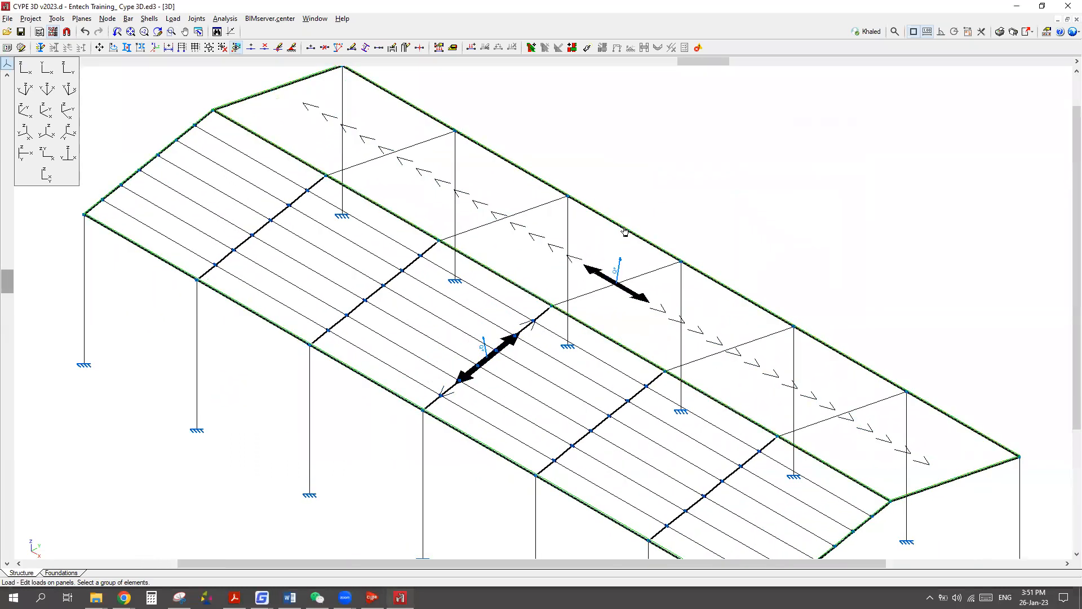
Set DL as the visible loadcase so that its loads are displayed on the bars.
{"action": "scroll", "coordinate": [835, 360], "scroll_direction": "up", "scroll_amount": 6}
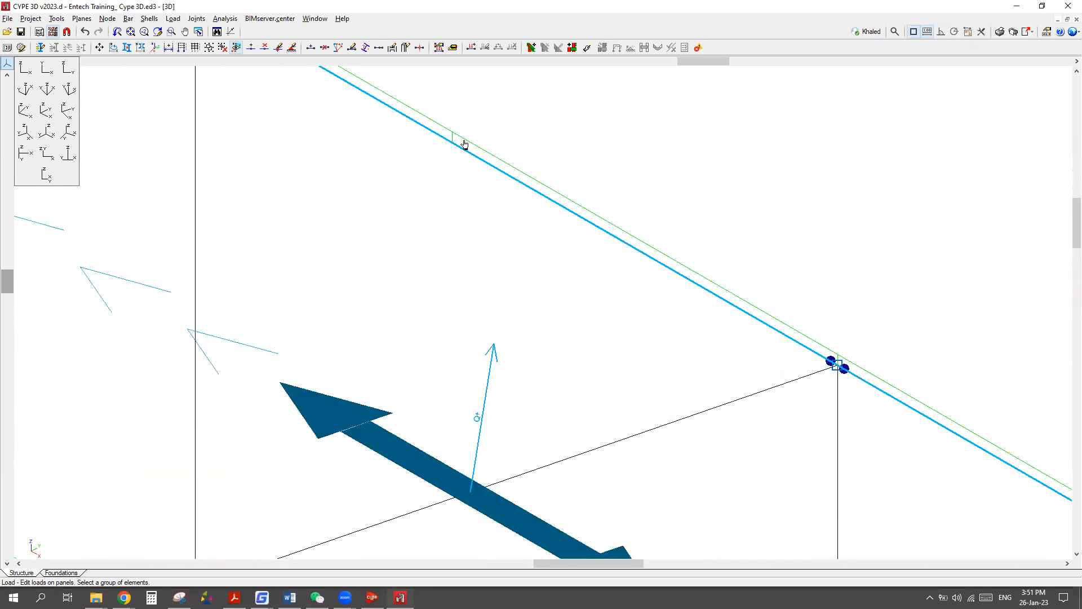
{"action": "scroll", "coordinate": [696, 225], "scroll_direction": "down", "scroll_amount": 5}
{"action": "scroll", "coordinate": [652, 247], "scroll_direction": "down", "scroll_amount": 5}
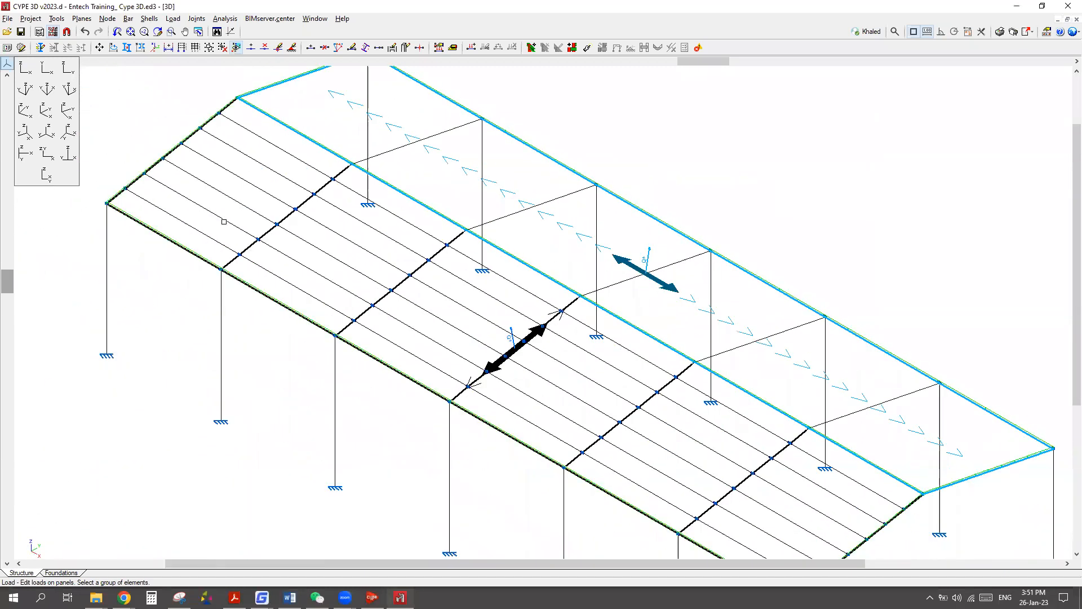
{"action": "left_click", "coordinate": [173, 19]}
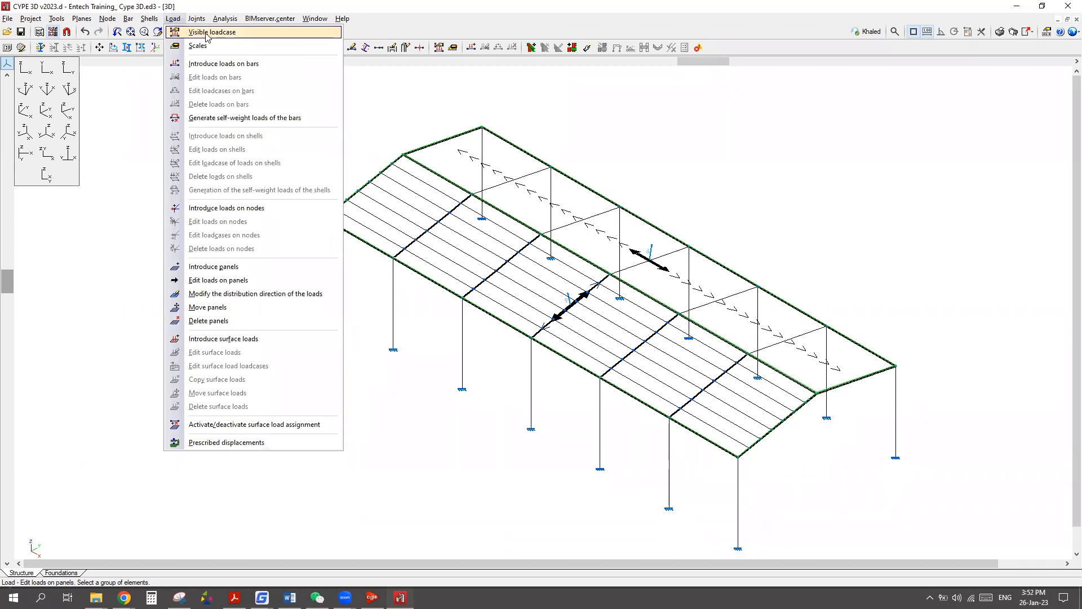
{"action": "left_click", "coordinate": [207, 33]}
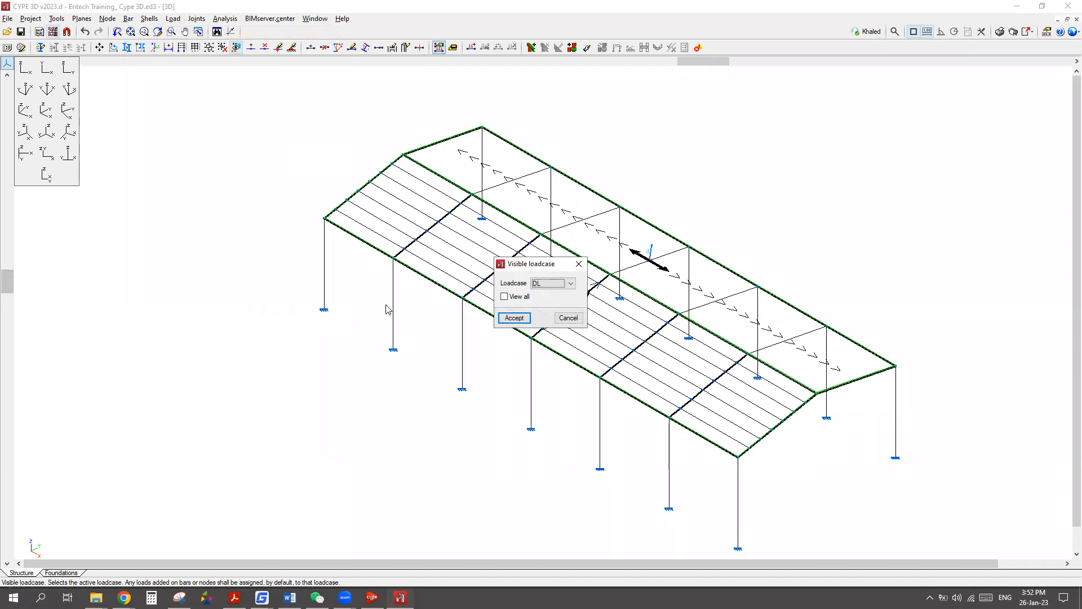
{"action": "left_click_drag", "start_coordinate": [520, 267], "coordinate": [189, 201]}
{"action": "left_click", "coordinate": [239, 218]}
{"action": "left_click", "coordinate": [228, 231]}
{"action": "left_click", "coordinate": [185, 251]}
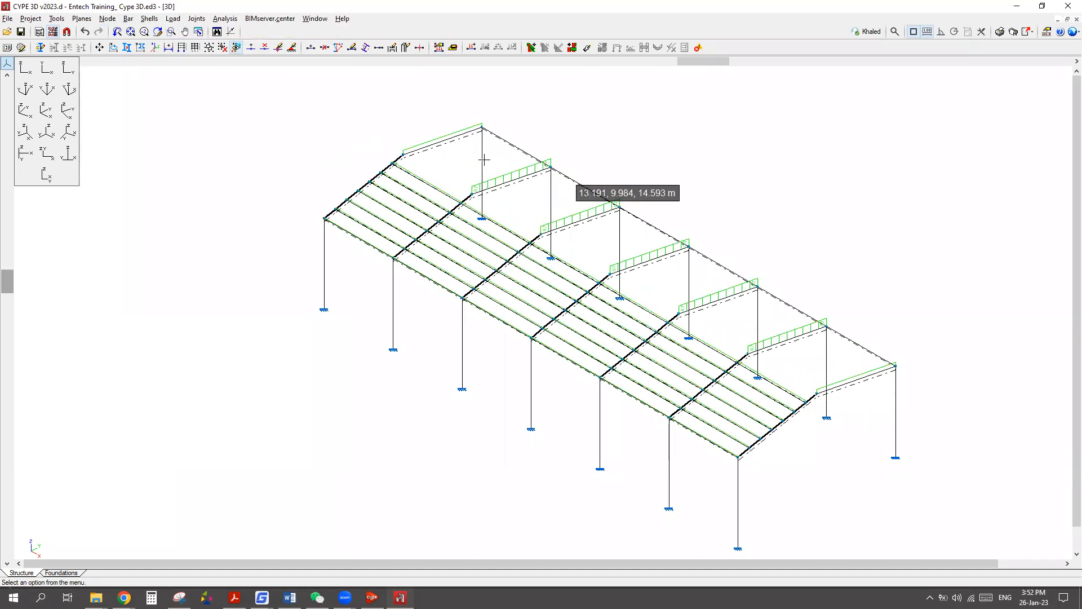
Examine the DL line loads distributed to the intermediate and end rafters on the roof slope without purlins.
{"action": "scroll", "coordinate": [482, 158], "scroll_direction": "up", "scroll_amount": 2}
{"action": "scroll", "coordinate": [345, 135], "scroll_direction": "up", "scroll_amount": 5}
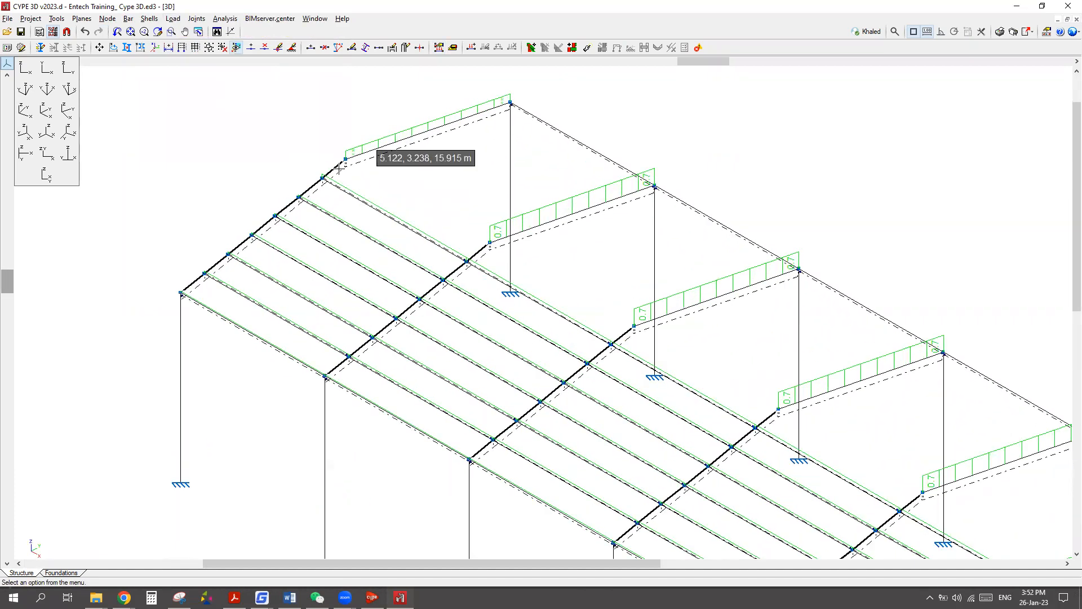
{"action": "scroll", "coordinate": [268, 160], "scroll_direction": "up", "scroll_amount": 4}
{"action": "scroll", "coordinate": [500, 269], "scroll_direction": "down", "scroll_amount": 3}
{"action": "scroll", "coordinate": [502, 254], "scroll_direction": "down", "scroll_amount": 3}
{"action": "scroll", "coordinate": [411, 224], "scroll_direction": "up", "scroll_amount": 2}
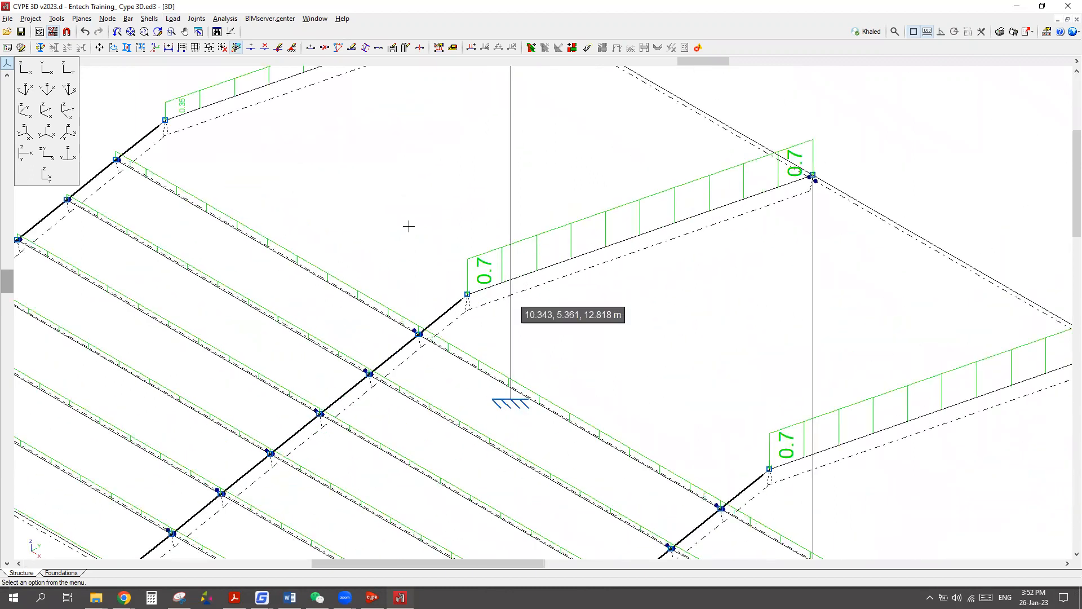
{"action": "scroll", "coordinate": [740, 414], "scroll_direction": "down", "scroll_amount": 5}
{"action": "scroll", "coordinate": [671, 391], "scroll_direction": "up", "scroll_amount": 5}
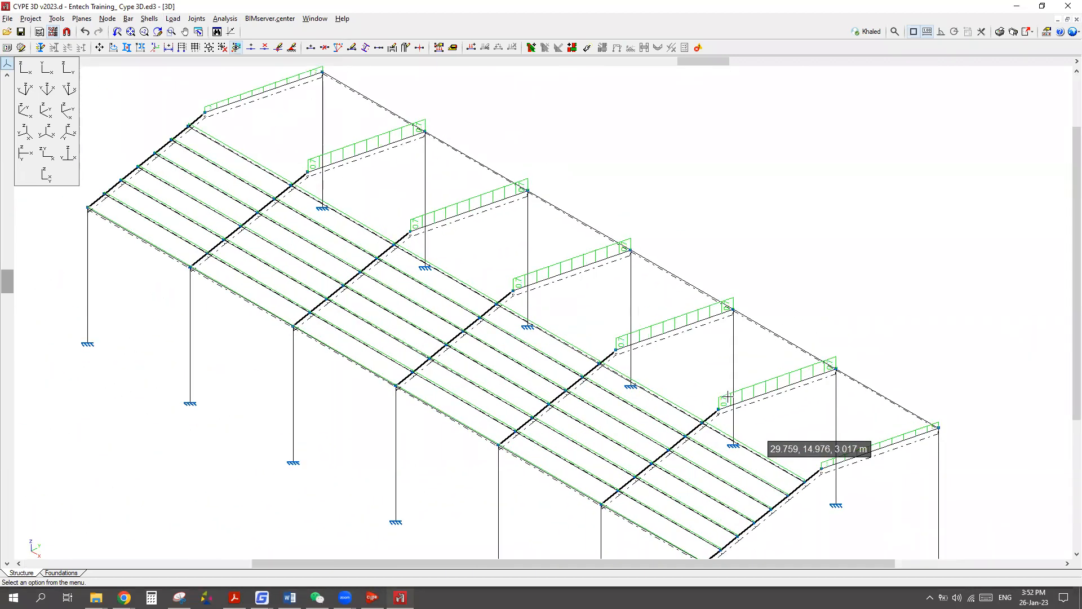
{"action": "scroll", "coordinate": [676, 374], "scroll_direction": "up", "scroll_amount": 6}
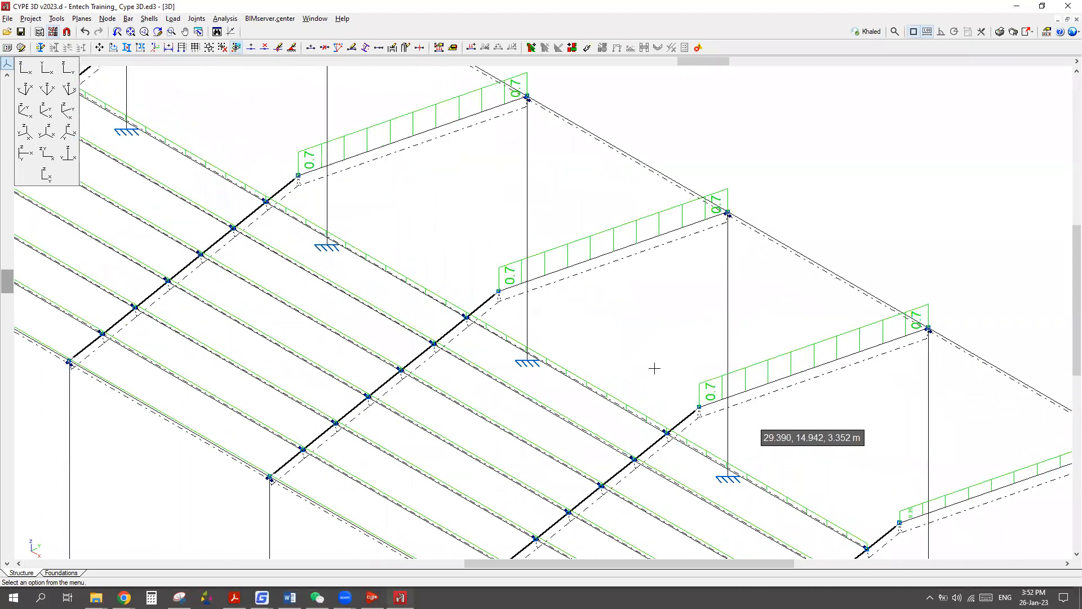
{"action": "scroll", "coordinate": [756, 375], "scroll_direction": "down", "scroll_amount": 5}
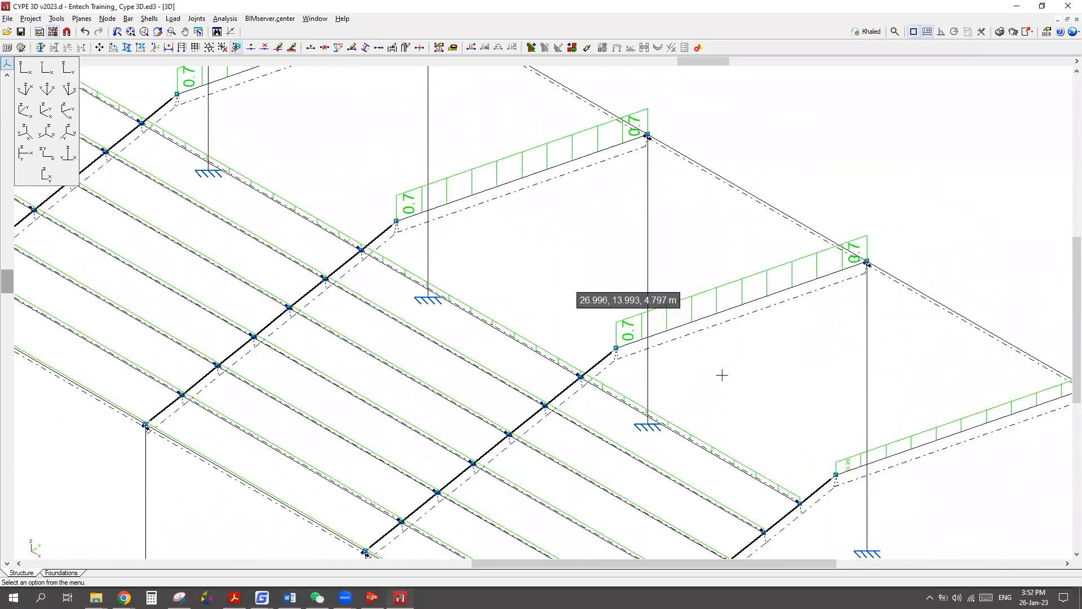
{"action": "scroll", "coordinate": [670, 365], "scroll_direction": "up", "scroll_amount": 5}
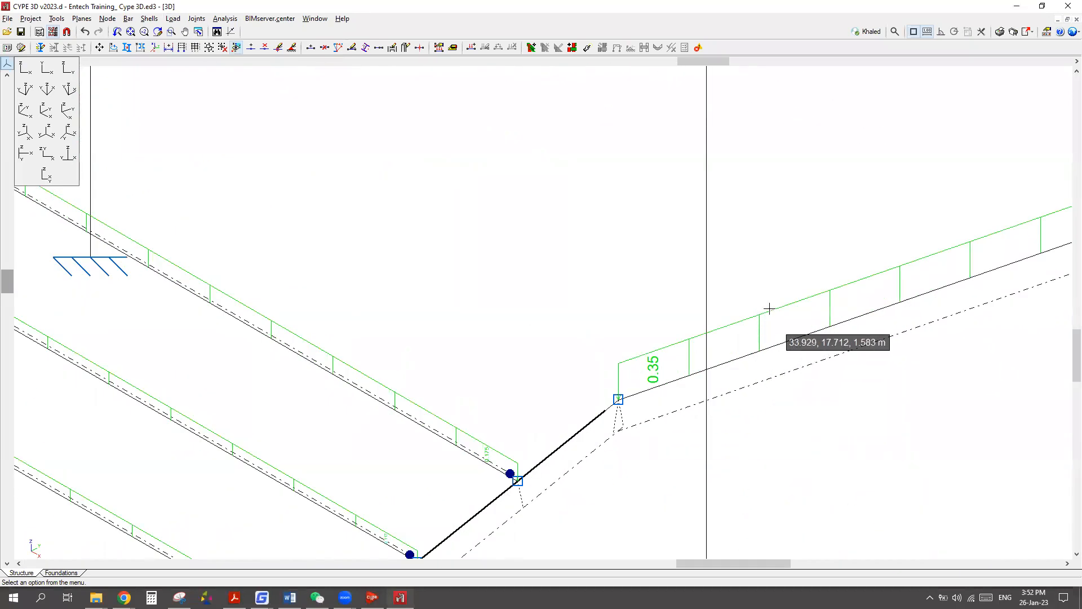
{"action": "scroll", "coordinate": [749, 347], "scroll_direction": "down", "scroll_amount": 5}
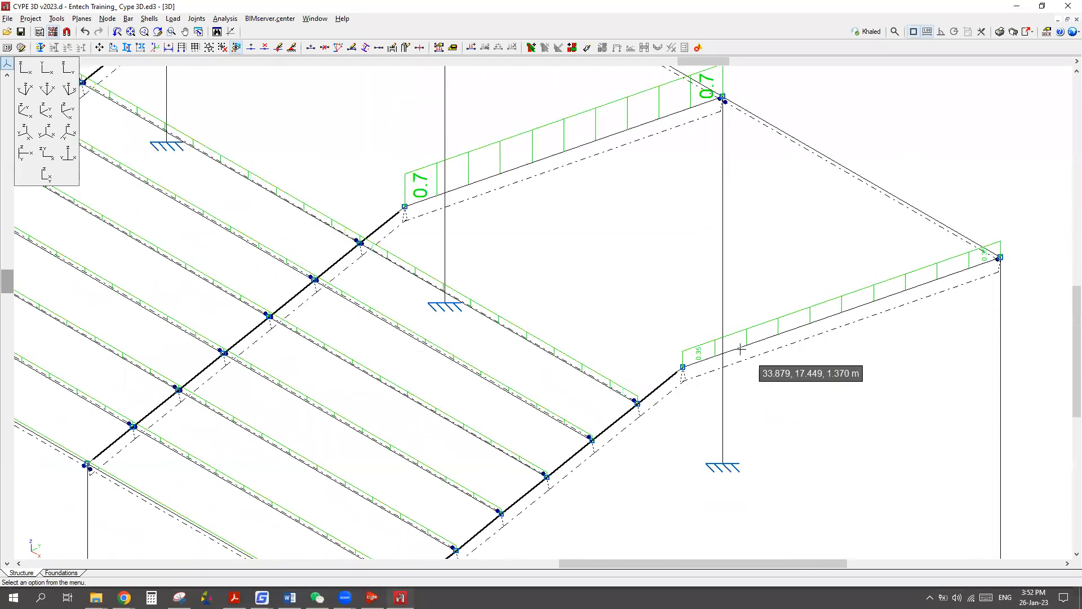
{"action": "scroll", "coordinate": [751, 354], "scroll_direction": "down", "scroll_amount": 3}
{"action": "scroll", "coordinate": [254, 175], "scroll_direction": "up", "scroll_amount": 6}
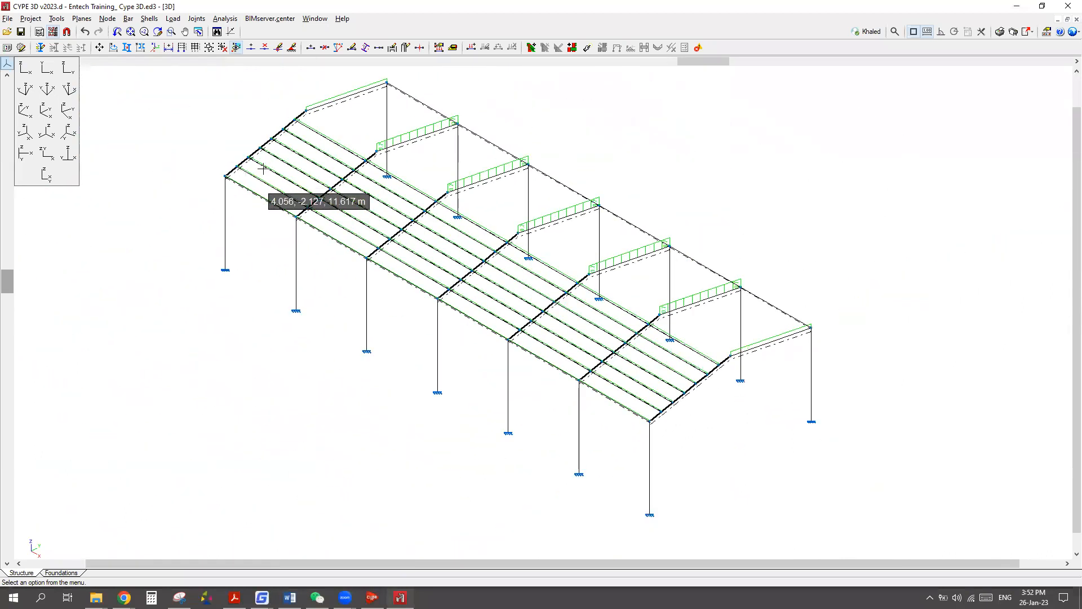
Examine the DL line loads distributed to the purlins on the other roof slope, then view the whole frame.
{"action": "scroll", "coordinate": [313, 196], "scroll_direction": "up", "scroll_amount": 6}
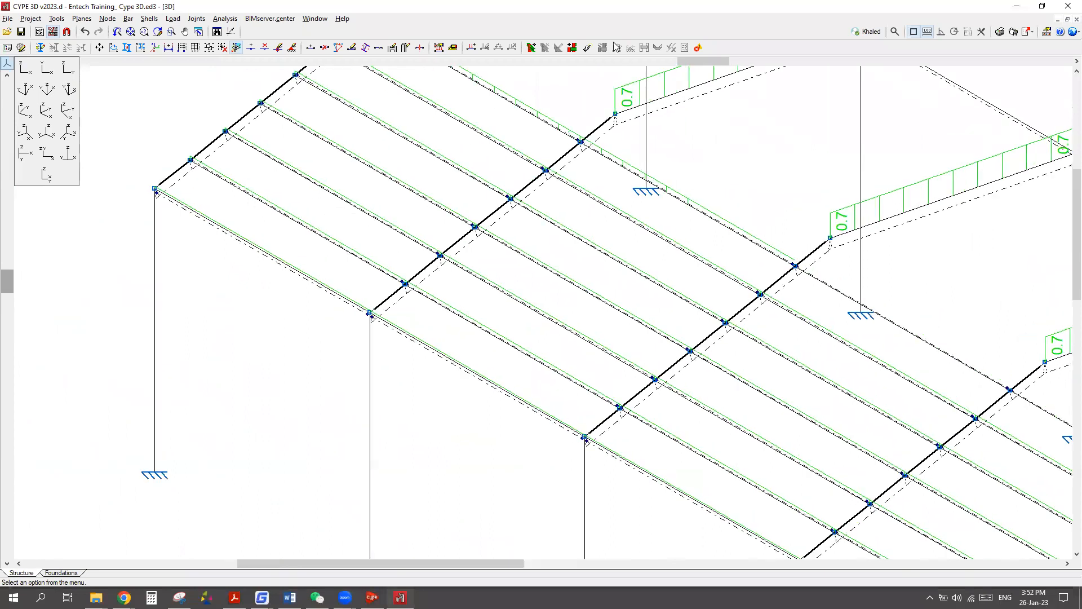
{"action": "scroll", "coordinate": [398, 260], "scroll_direction": "up", "scroll_amount": 5}
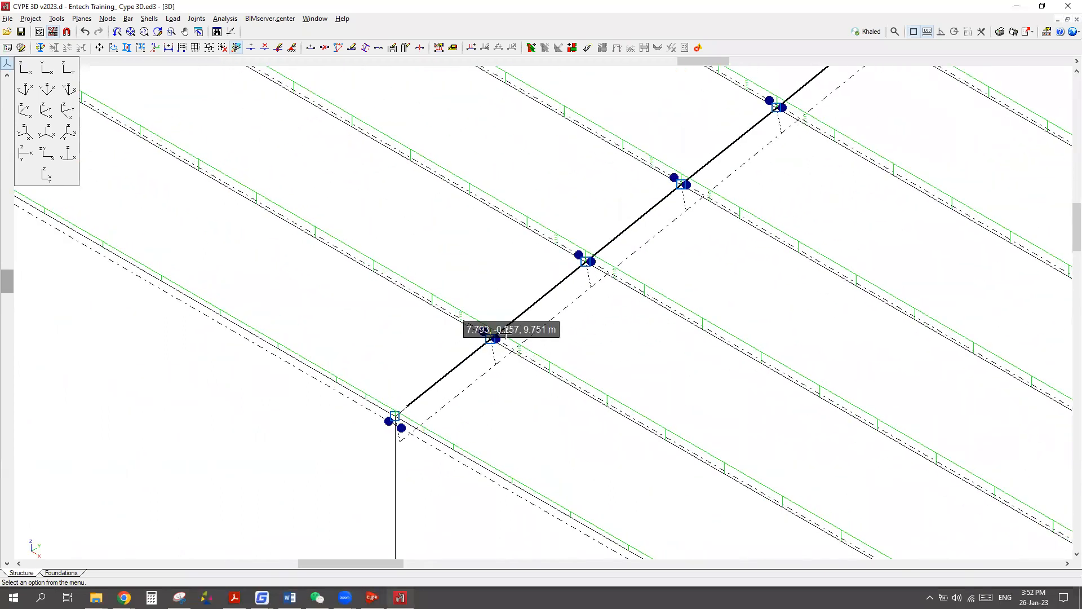
{"action": "scroll", "coordinate": [449, 320], "scroll_direction": "up", "scroll_amount": 6}
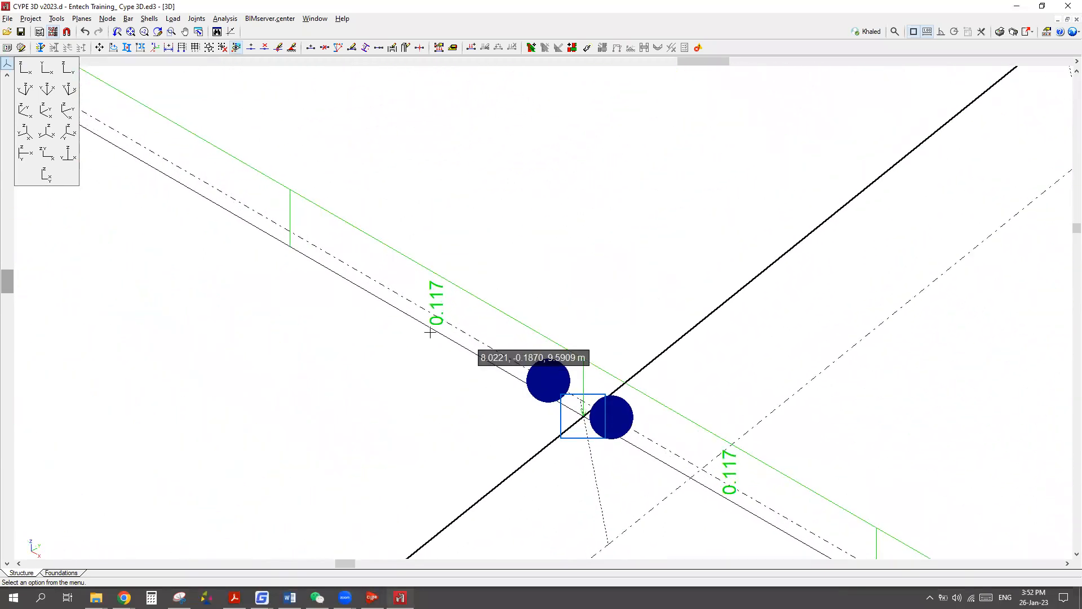
{"action": "scroll", "coordinate": [445, 292], "scroll_direction": "down", "scroll_amount": 7}
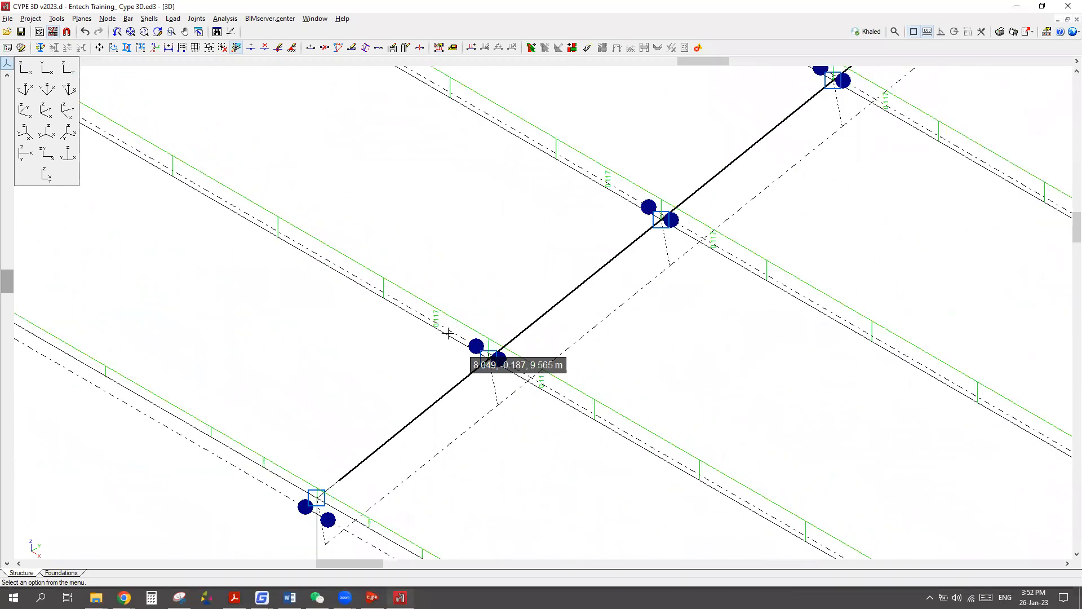
{"action": "scroll", "coordinate": [448, 333], "scroll_direction": "down", "scroll_amount": 8}
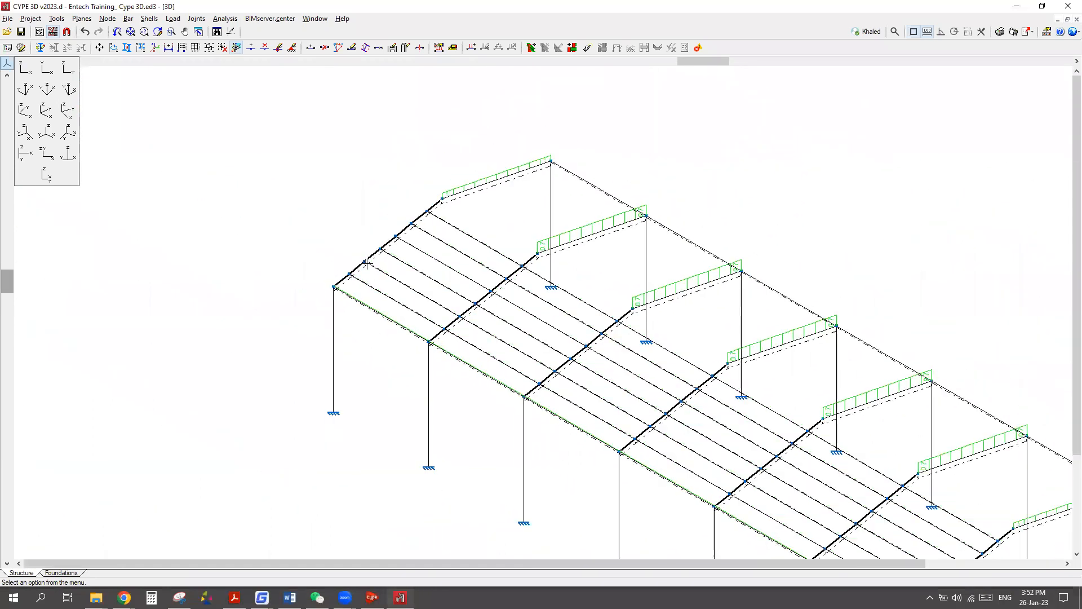
{"action": "scroll", "coordinate": [735, 449], "scroll_direction": "up", "scroll_amount": 2}
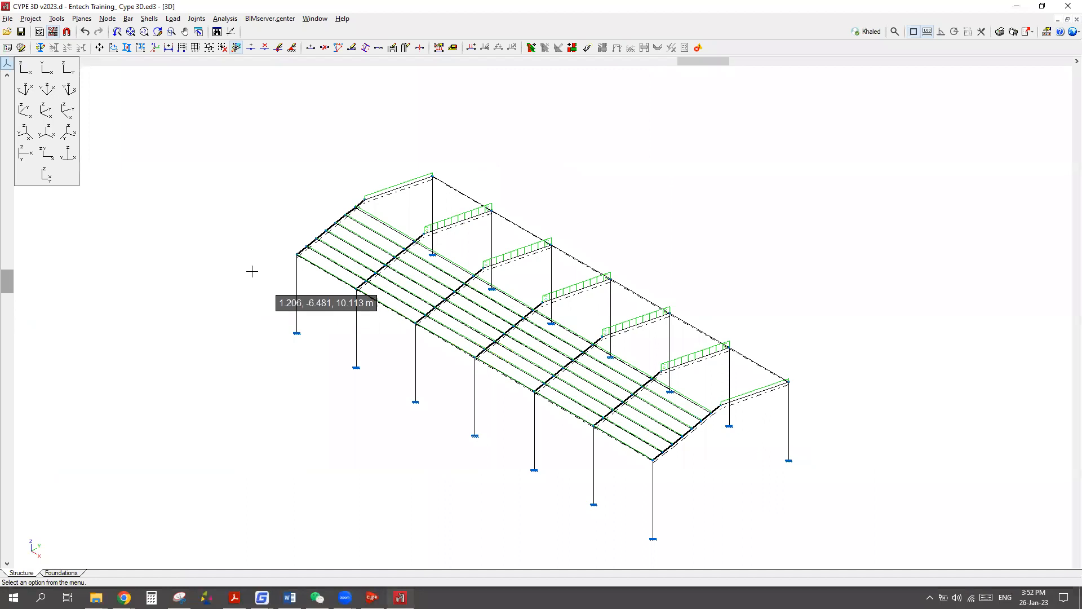
{"action": "scroll", "coordinate": [252, 271], "scroll_direction": "down", "scroll_amount": 2}
{"action": "scroll", "coordinate": [673, 429], "scroll_direction": "up", "scroll_amount": 1}
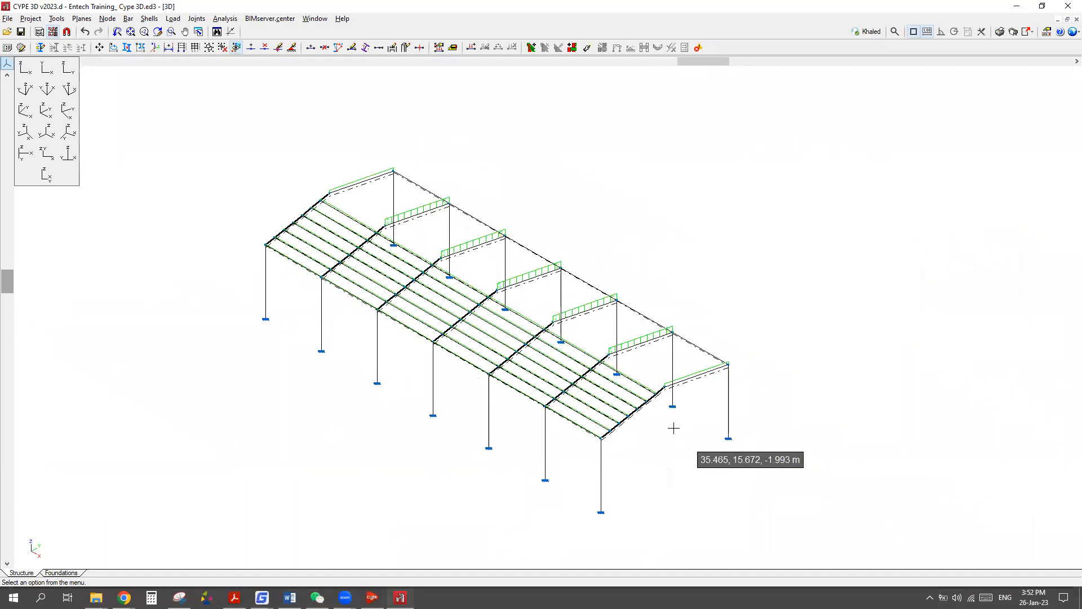
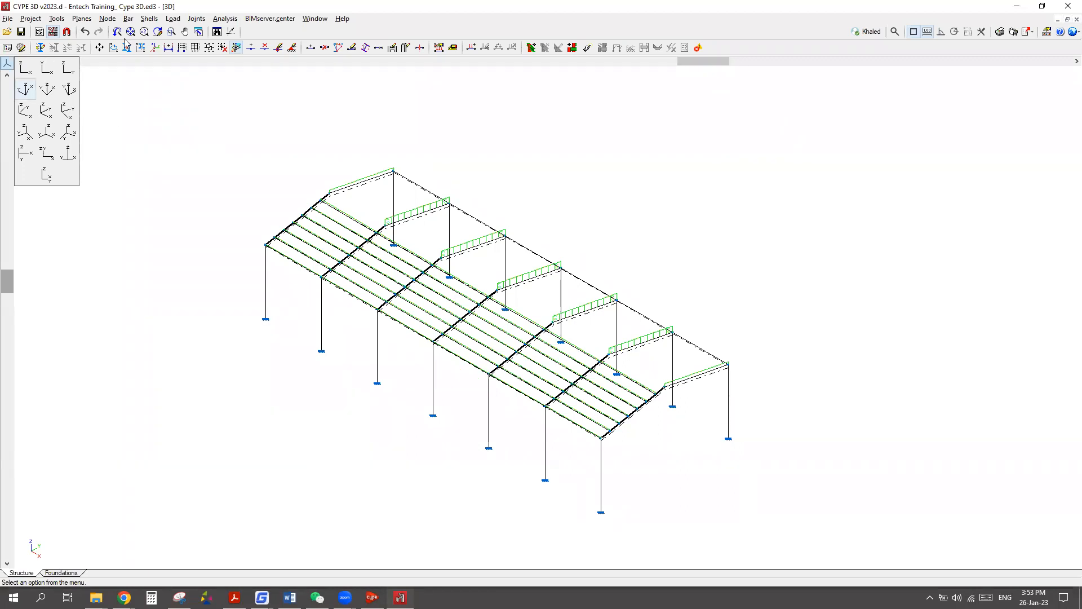
Reopen the loads of both roof panels for editing as one group.
{"action": "left_click", "coordinate": [179, 23]}
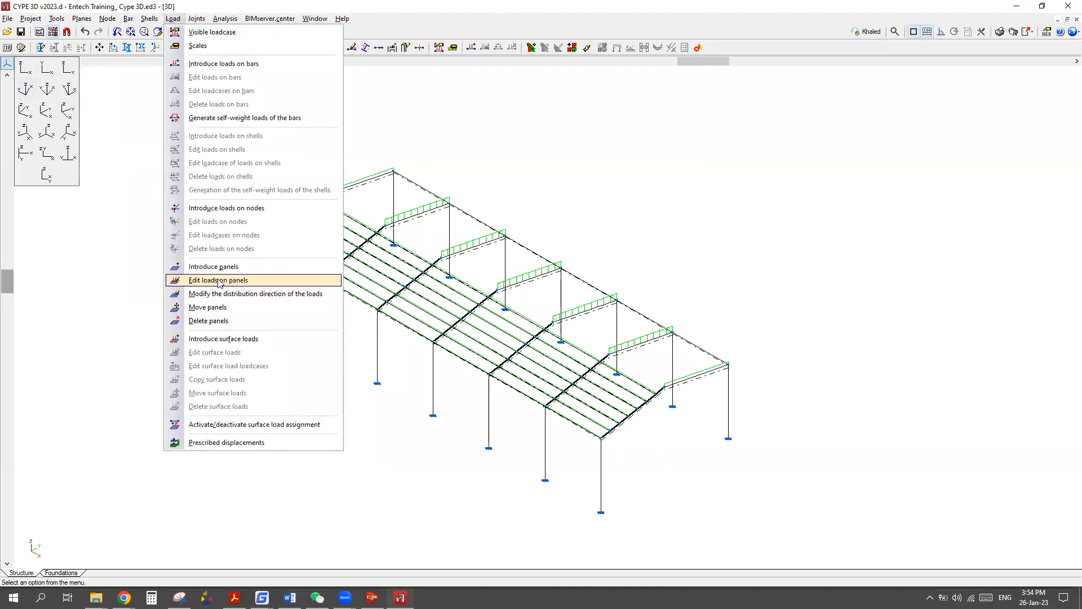
{"action": "left_click", "coordinate": [220, 281]}
{"action": "left_click", "coordinate": [524, 259]}
{"action": "left_click", "coordinate": [450, 293]}
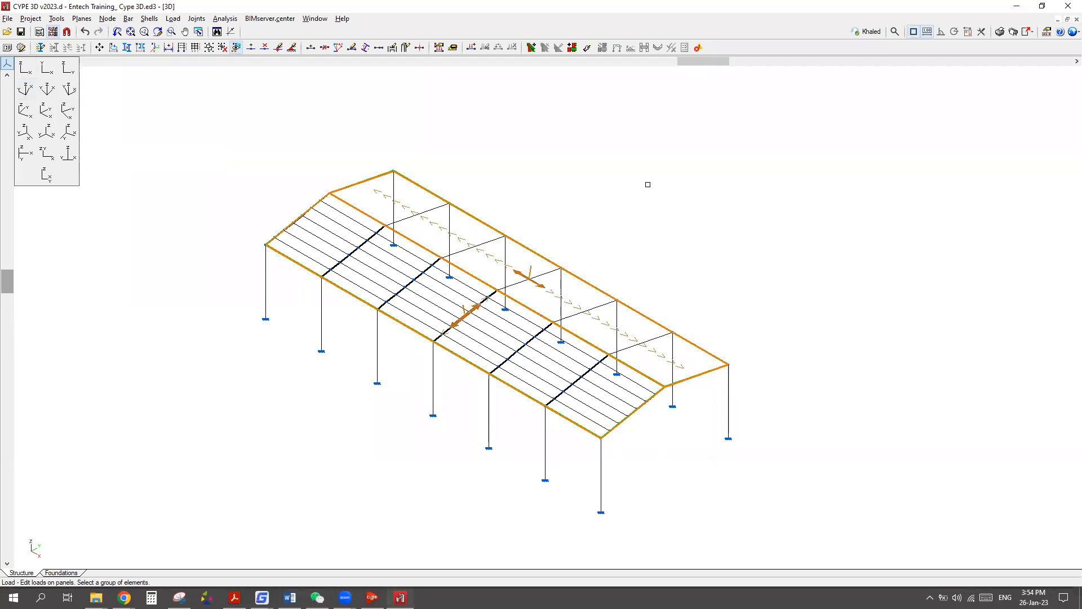
{"action": "right_click", "coordinate": [656, 179]}
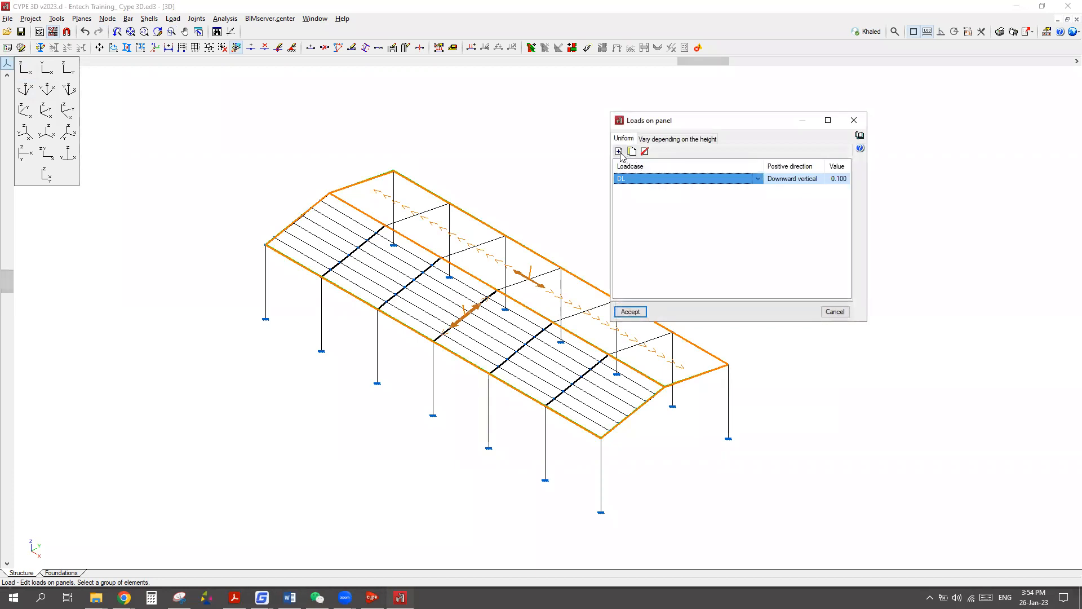
Add a uniform LL load of 0.15 acting vertically downward, remove the surplus load row, and apply the loads to both panels.
{"action": "double_click", "coordinate": [618, 152]}
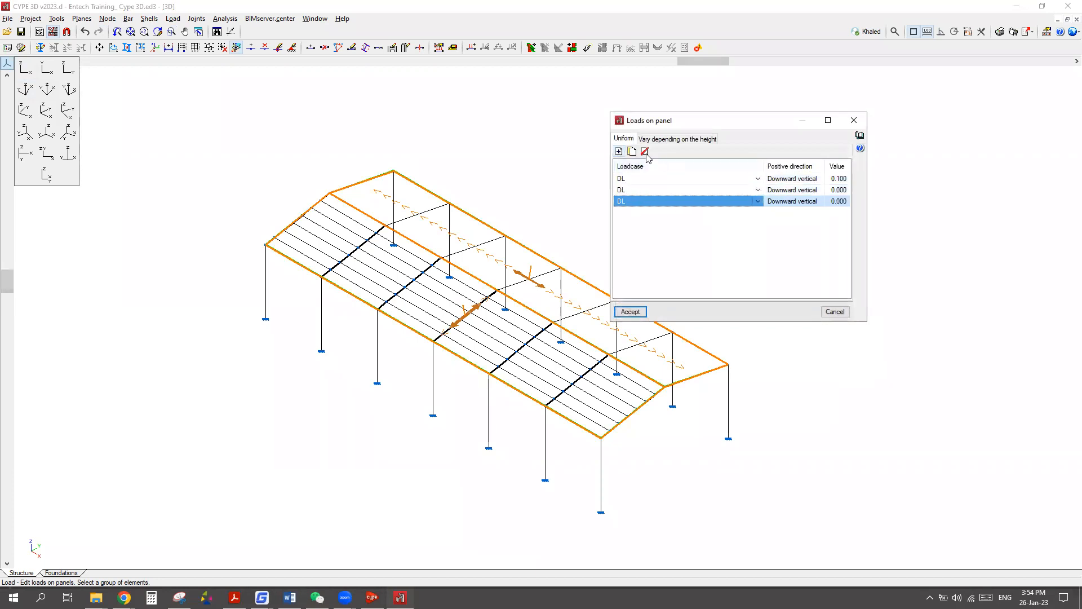
{"action": "left_click", "coordinate": [646, 153]}
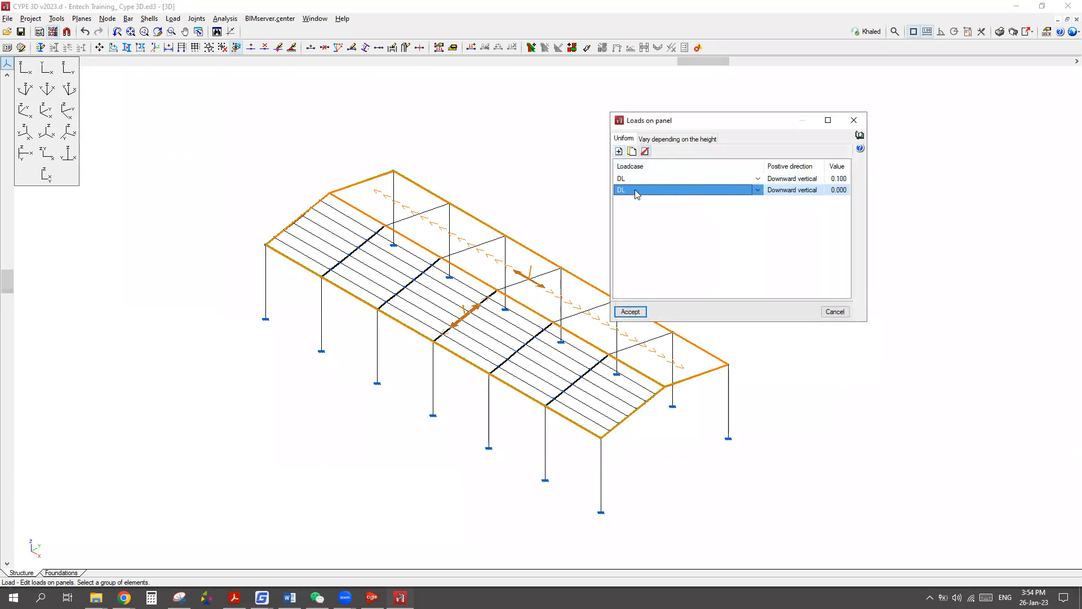
{"action": "left_click", "coordinate": [757, 192]}
{"action": "left_click", "coordinate": [662, 220]}
{"action": "left_click", "coordinate": [839, 190]}
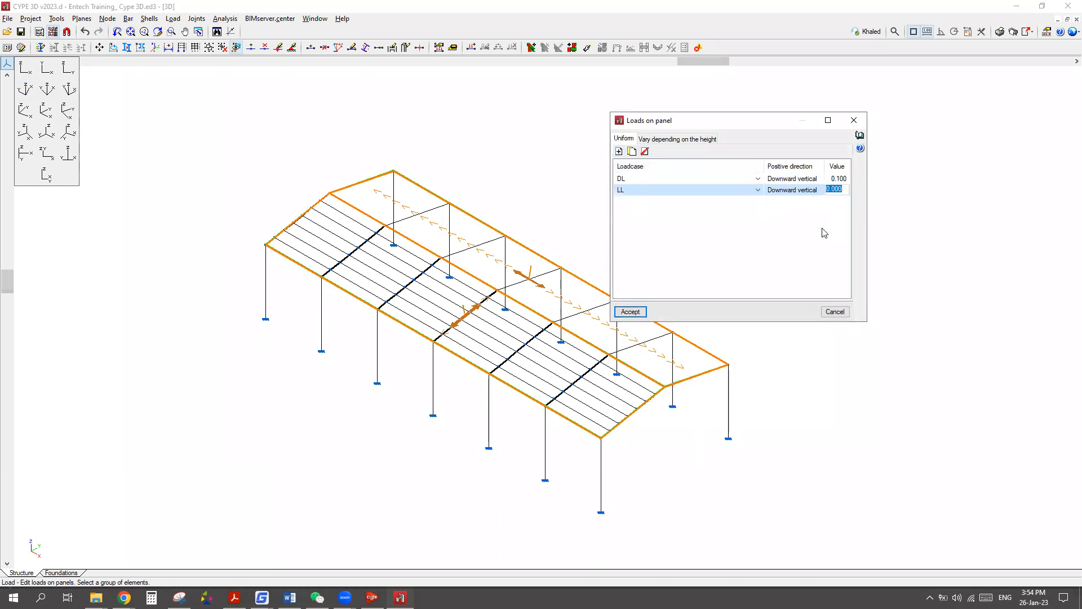
{"action": "type", "text": ".15"}
{"action": "key", "text": "Return"}
{"action": "left_click", "coordinate": [630, 312]}
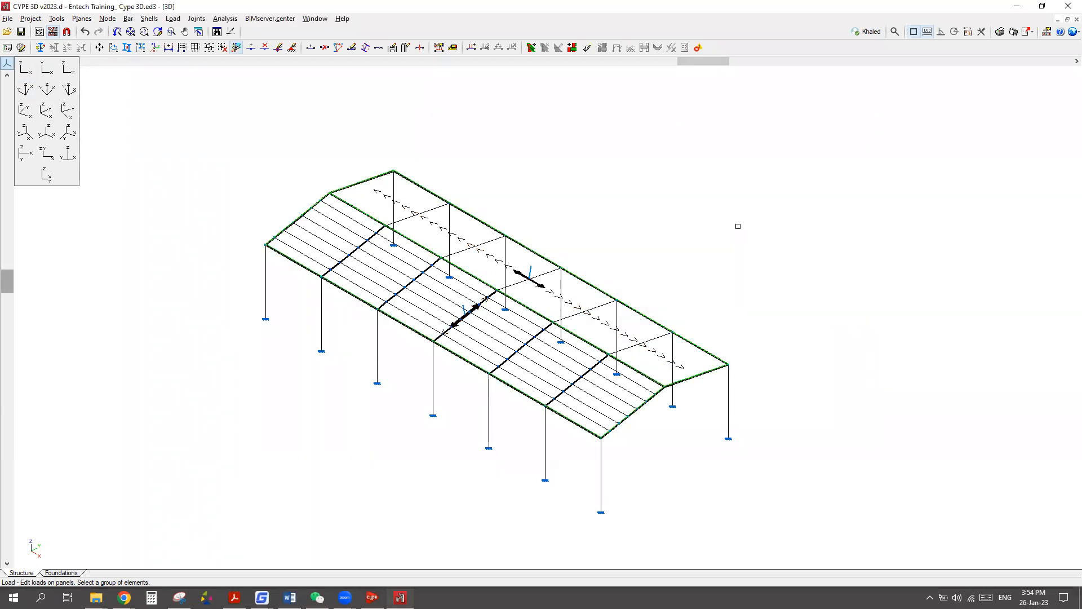
Start introducing surface loads and set Wind as the visible loadcase.
{"action": "scroll", "coordinate": [738, 226], "scroll_direction": "down", "scroll_amount": 2}
{"action": "scroll", "coordinate": [783, 305], "scroll_direction": "up", "scroll_amount": 5}
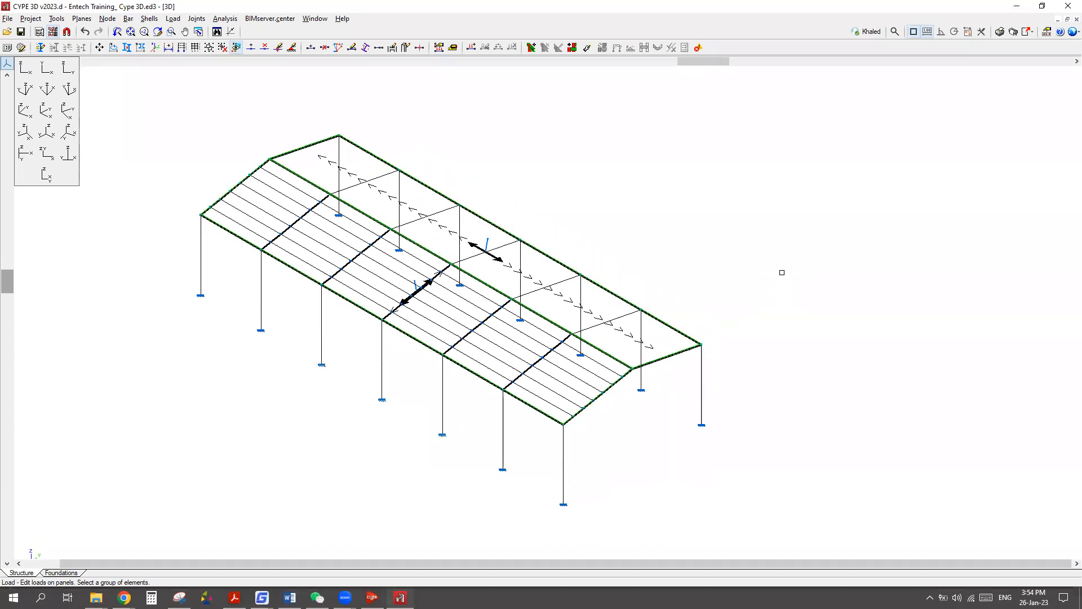
{"action": "scroll", "coordinate": [777, 269], "scroll_direction": "down", "scroll_amount": 4}
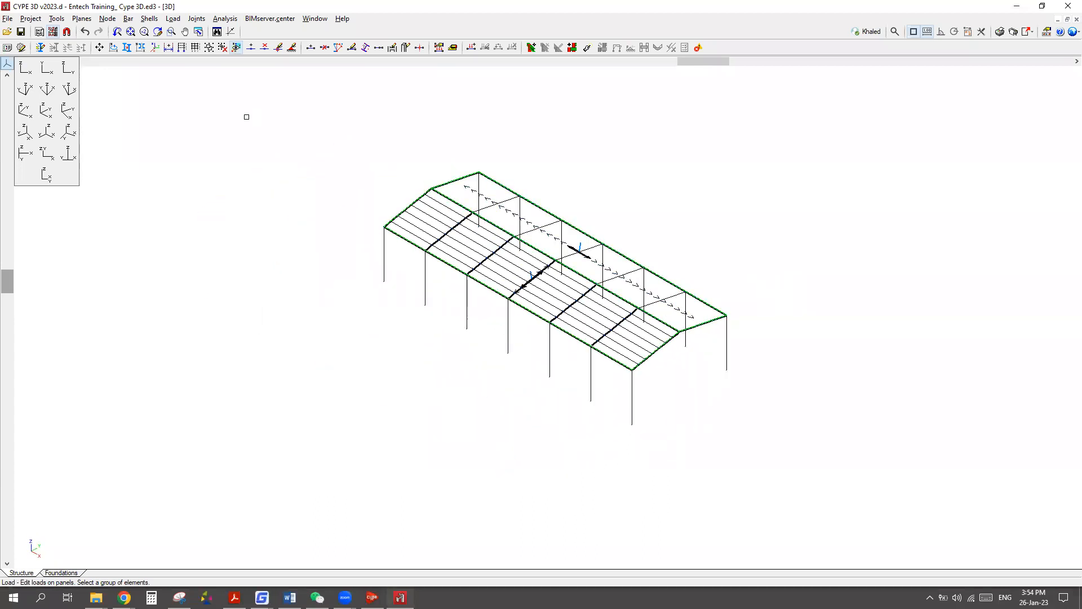
{"action": "left_click", "coordinate": [172, 18]}
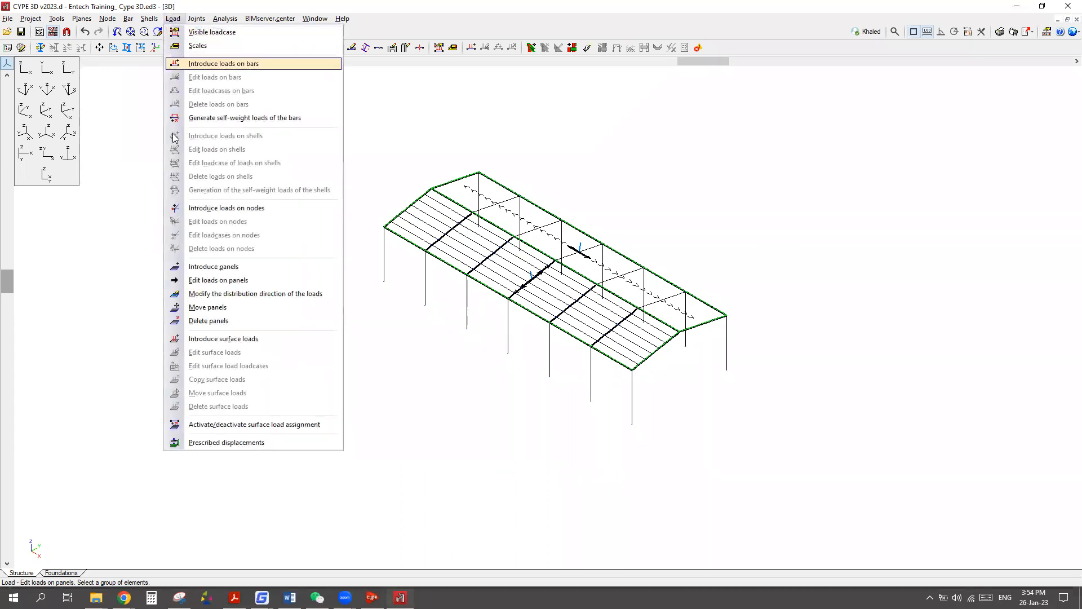
{"action": "left_click", "coordinate": [227, 339]}
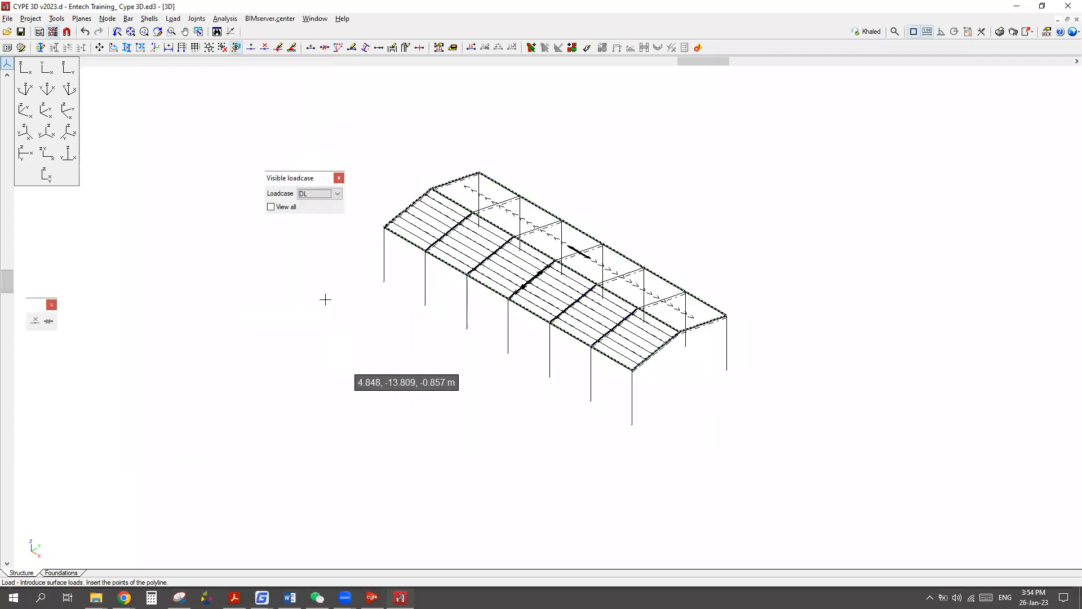
{"action": "left_click_drag", "start_coordinate": [309, 184], "coordinate": [256, 181]}
{"action": "left_click", "coordinate": [285, 191]}
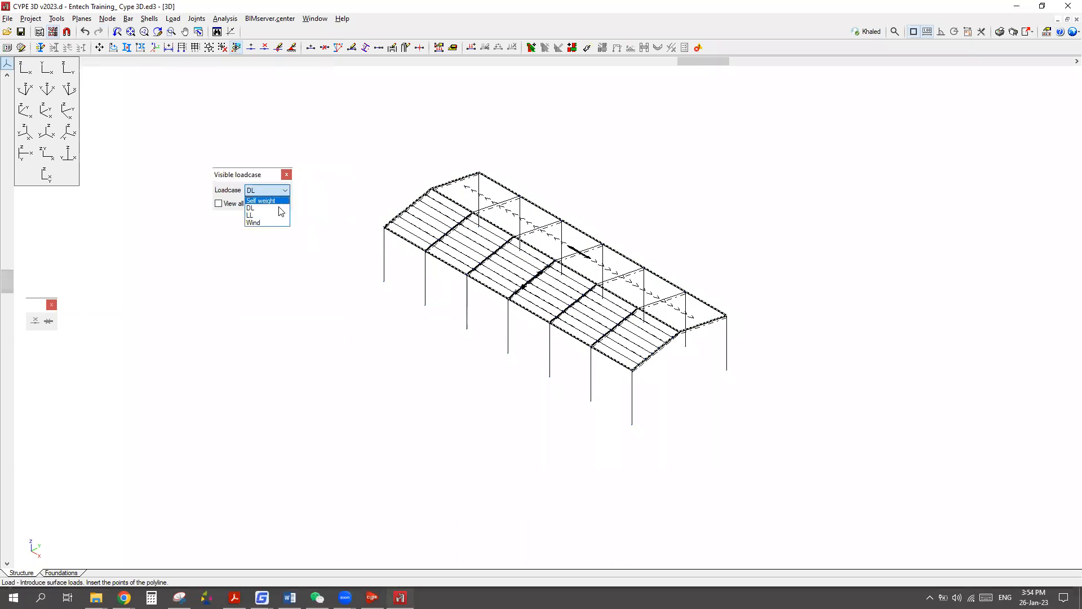
{"action": "left_click", "coordinate": [272, 223]}
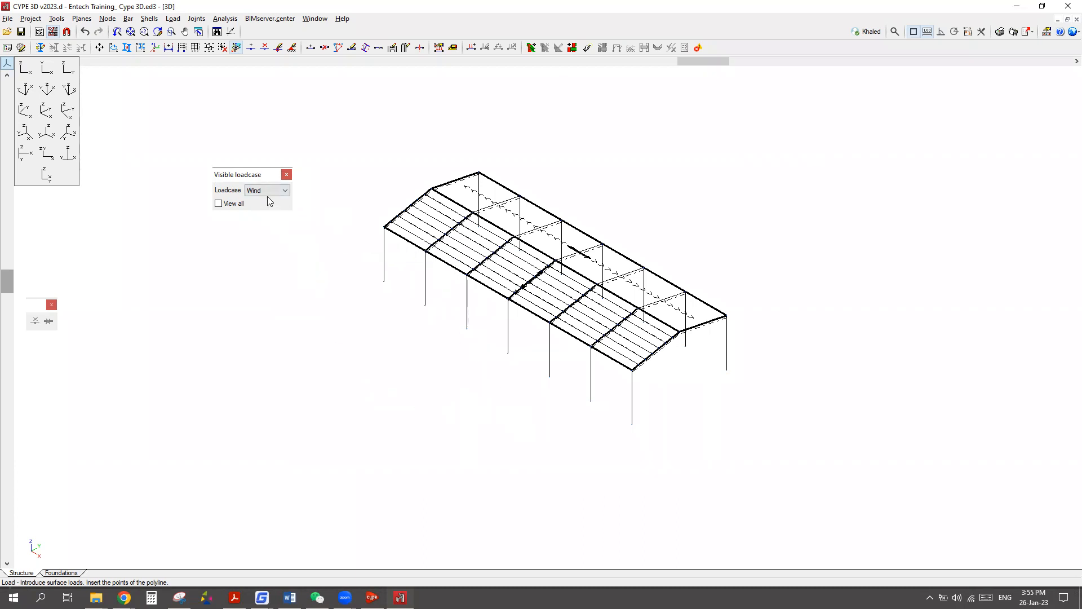
{"action": "scroll", "coordinate": [626, 427], "scroll_direction": "up", "scroll_amount": 3}
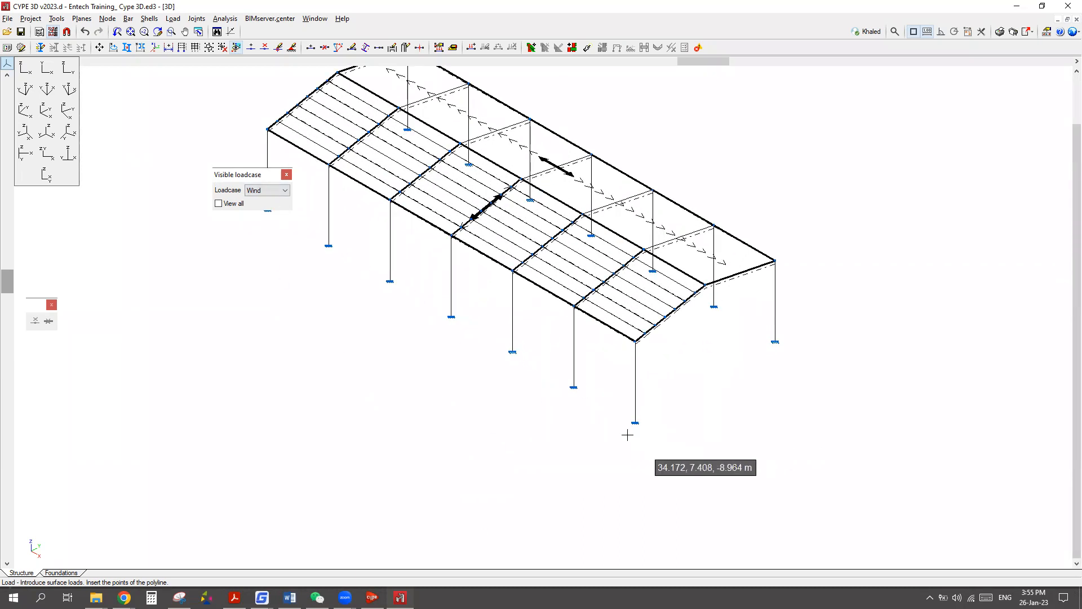
Outline the wind surface load over the full long side wall, from the column bases up to the eaves along its whole length.
{"action": "left_click", "coordinate": [635, 422]}
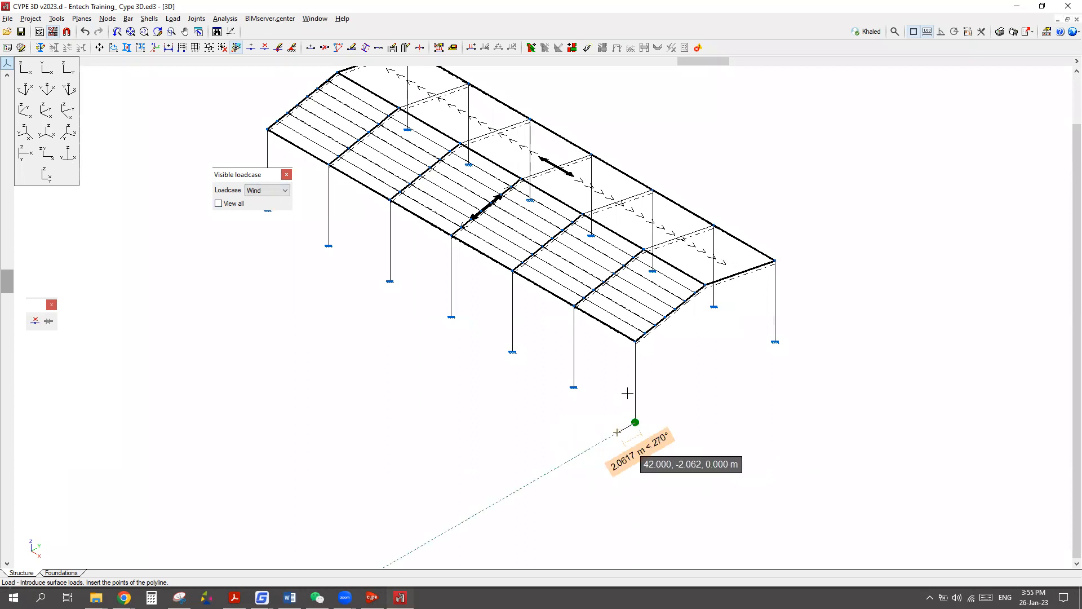
{"action": "left_click", "coordinate": [635, 342]}
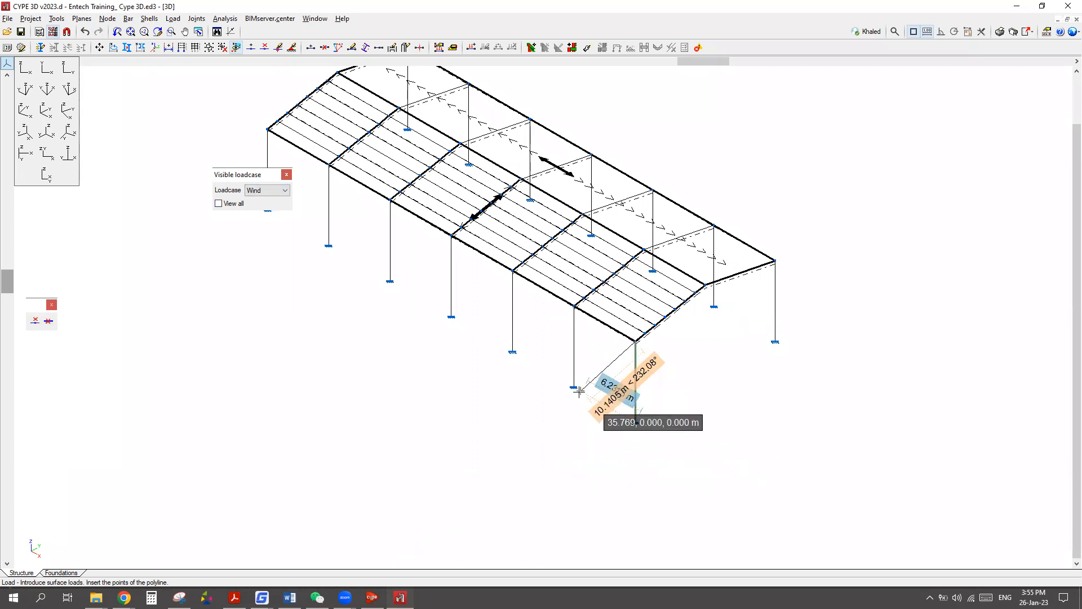
{"action": "left_click", "coordinate": [268, 129]}
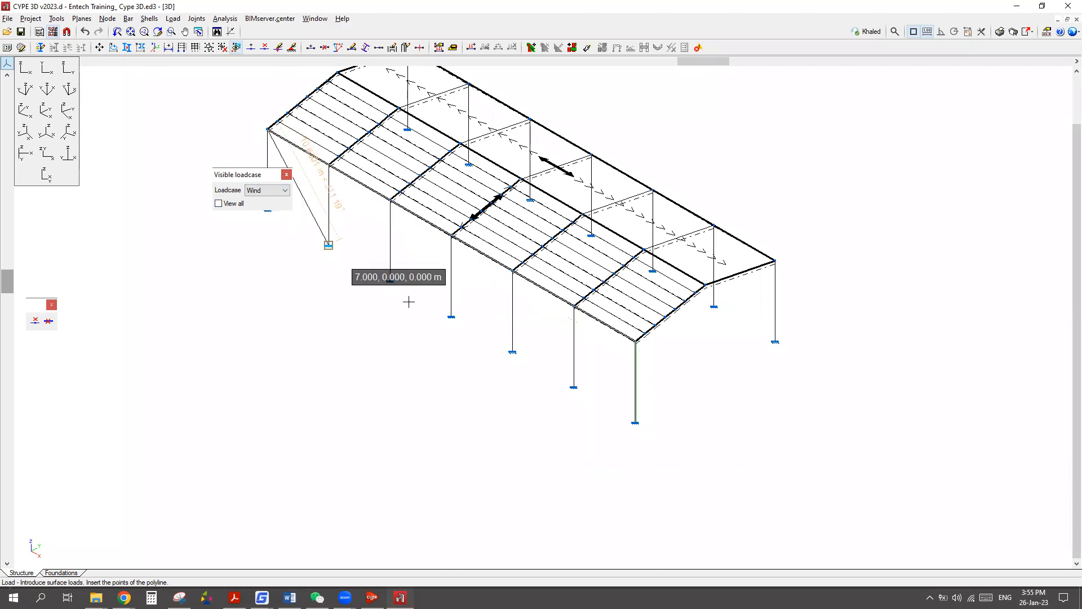
{"action": "scroll", "coordinate": [602, 321], "scroll_direction": "down", "scroll_amount": 4}
{"action": "scroll", "coordinate": [369, 235], "scroll_direction": "up", "scroll_amount": 3}
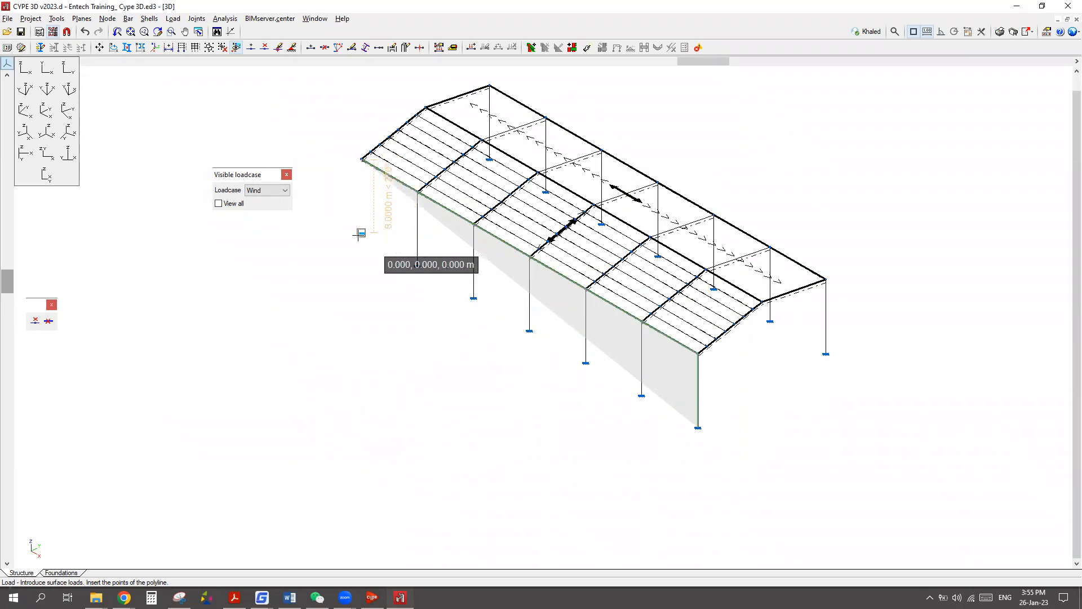
{"action": "left_click", "coordinate": [357, 236]}
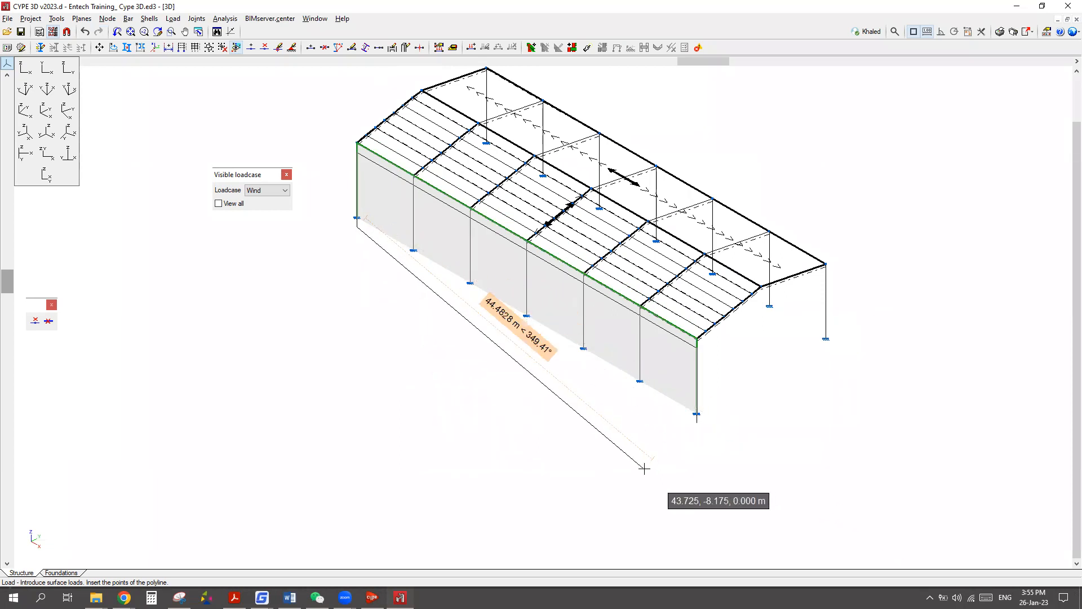
{"action": "scroll", "coordinate": [641, 464], "scroll_direction": "up", "scroll_amount": 1}
{"action": "left_click", "coordinate": [597, 457]}
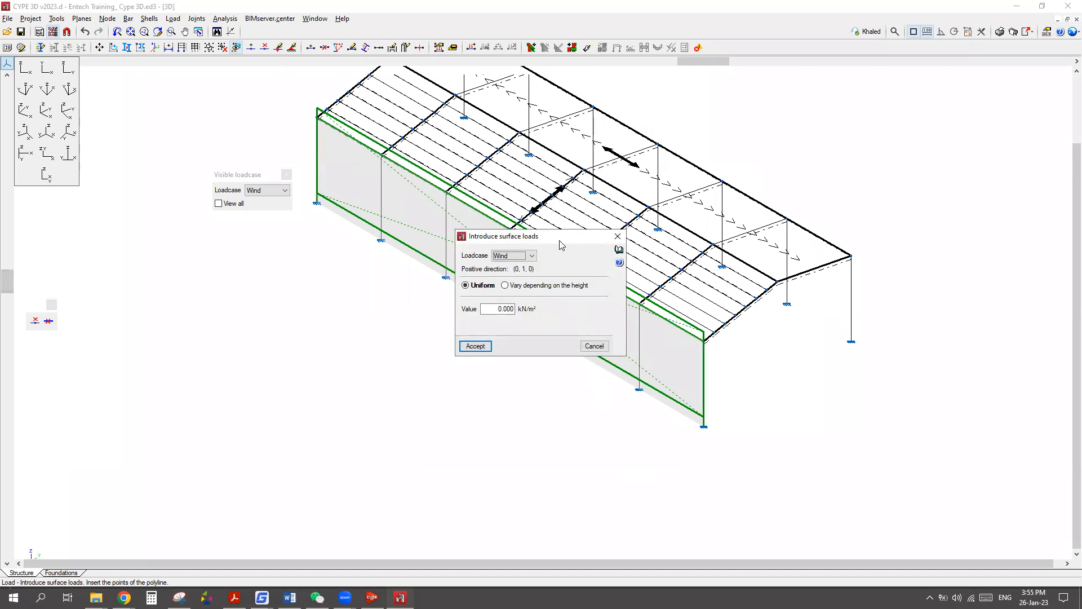
Move the surface load settings clear of the side wall and examine the positive load direction against the model axes.
{"action": "left_click_drag", "start_coordinate": [561, 244], "coordinate": [407, 310]}
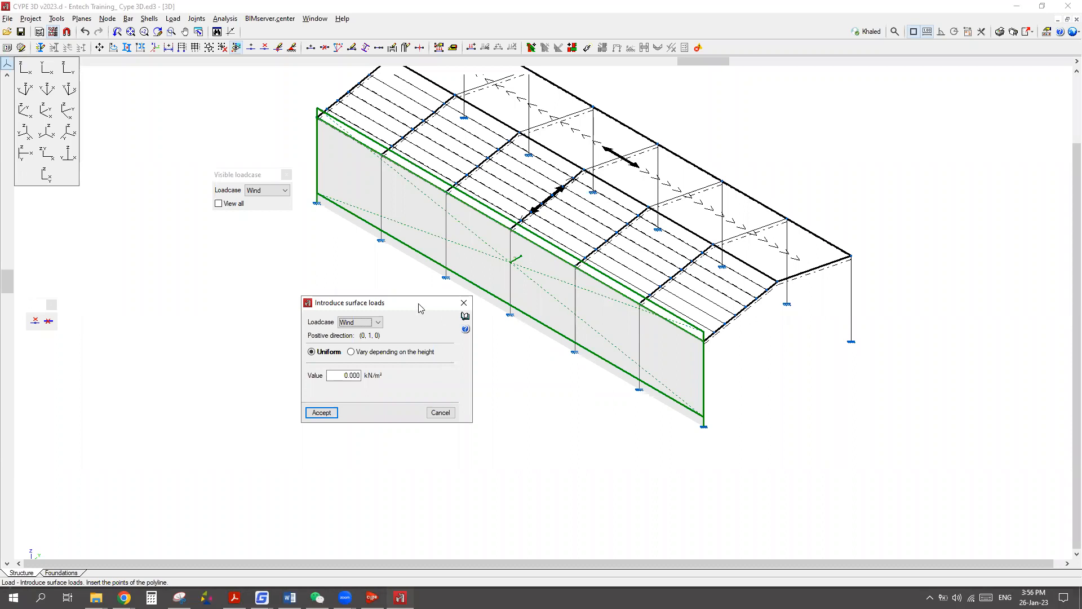
{"action": "left_click_drag", "start_coordinate": [423, 305], "coordinate": [385, 309]}
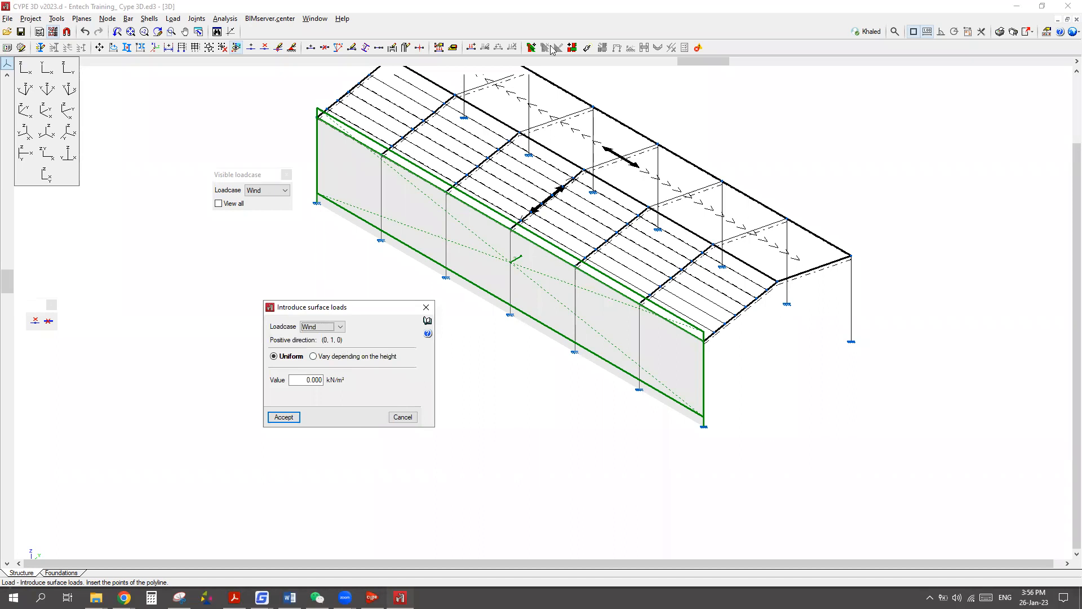
{"action": "left_click_drag", "start_coordinate": [320, 348], "coordinate": [350, 348]}
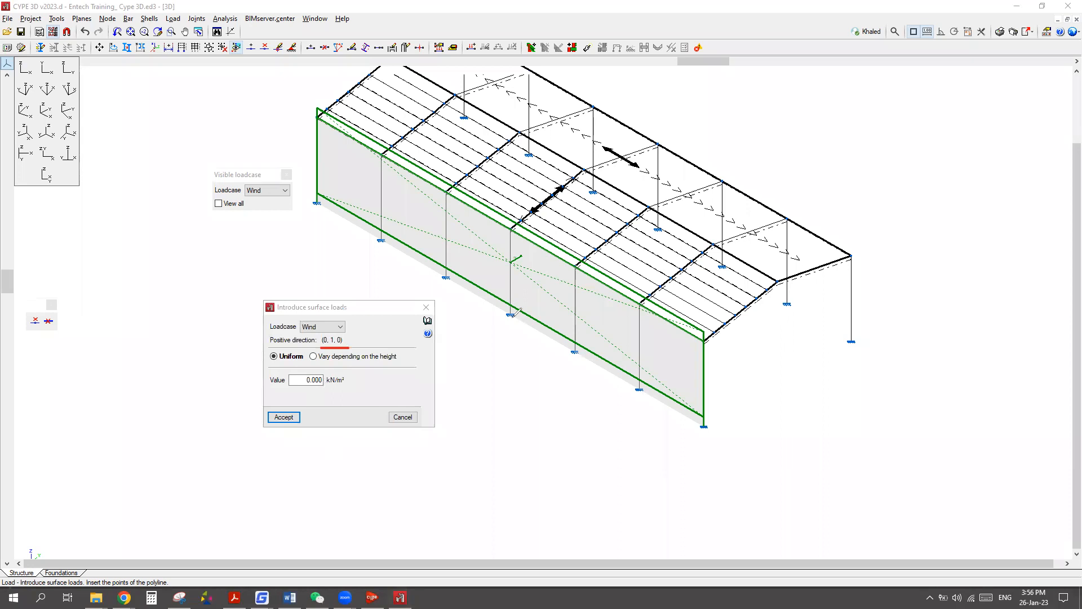
{"action": "left_click_drag", "start_coordinate": [670, 351], "coordinate": [693, 327]}
{"action": "mouse_move", "coordinate": [322, 329]}
{"action": "left_mouse_down"}
{"action": "mouse_move", "coordinate": [329, 308]}
{"action": "mouse_move", "coordinate": [361, 312]}
{"action": "left_mouse_up"}
{"action": "mouse_move", "coordinate": [337, 334]}
{"action": "left_mouse_down"}
{"action": "mouse_move", "coordinate": [334, 354]}
{"action": "mouse_move", "coordinate": [334, 331]}
{"action": "left_mouse_up"}
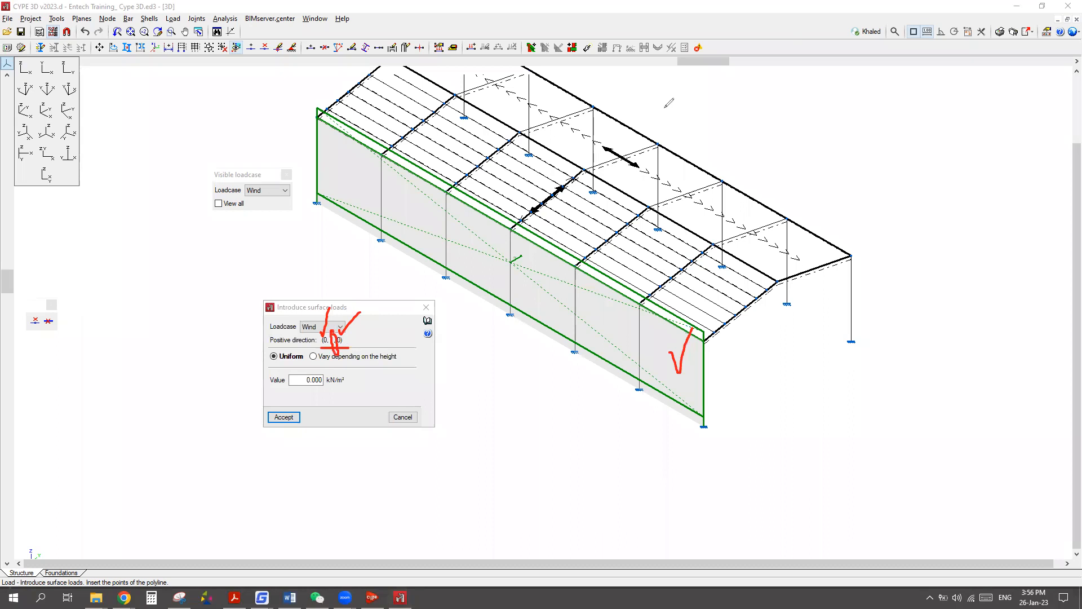
{"action": "key", "text": "Escape"}
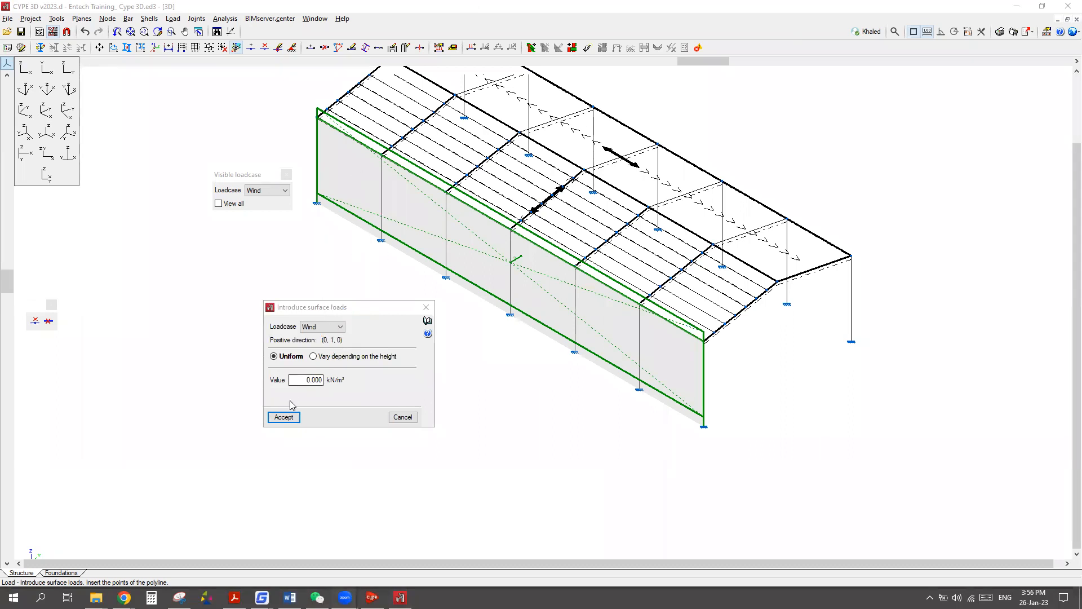
Enter a uniform Wind load value for the side wall and accept it, creating a panel associated with the new surface load.
{"action": "left_click", "coordinate": [299, 359]}
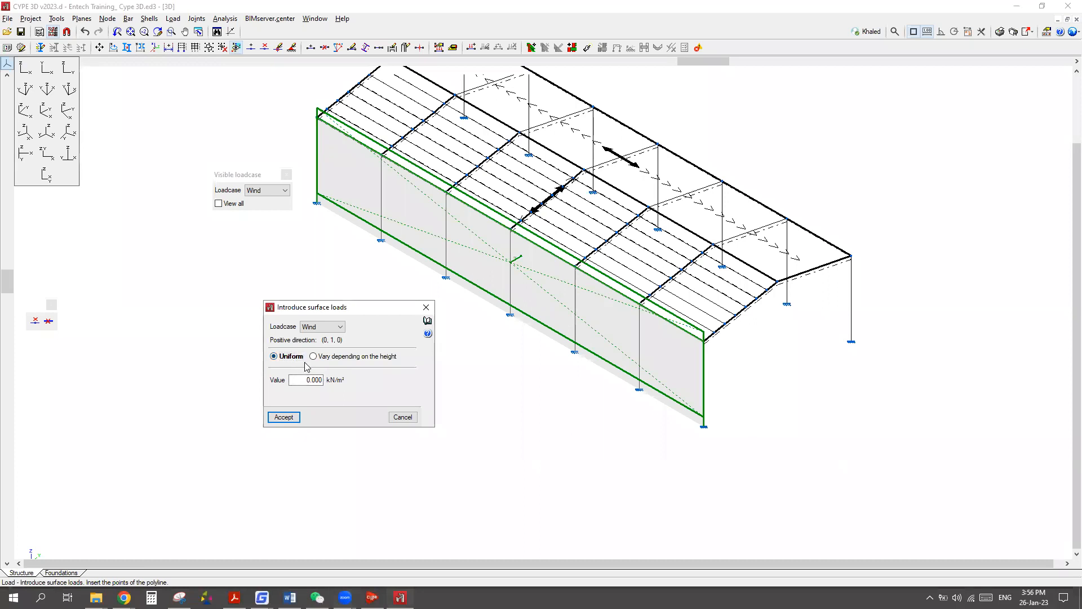
{"action": "left_click", "coordinate": [316, 358]}
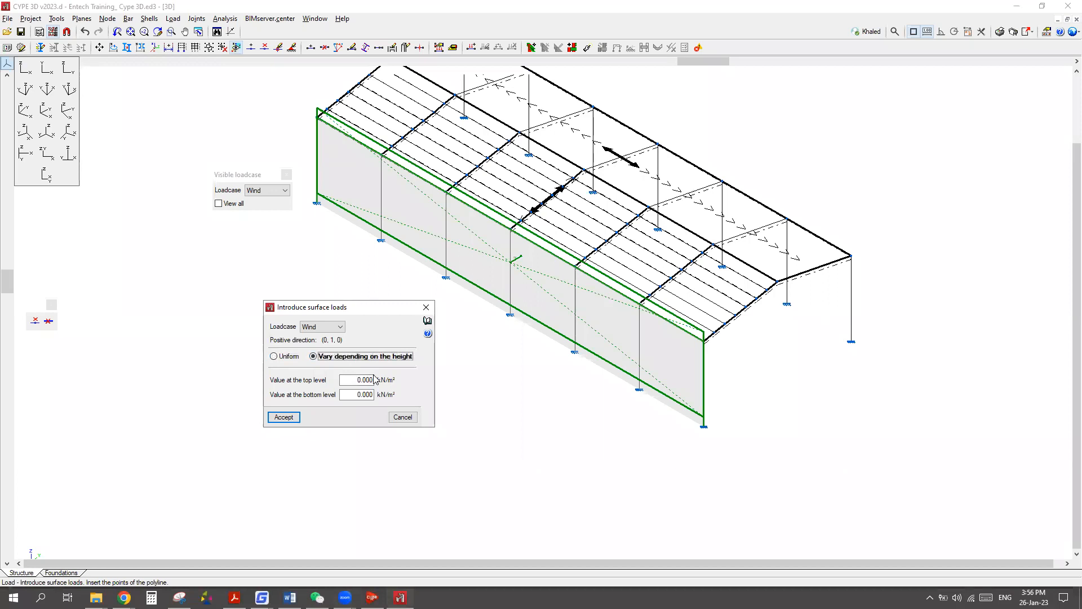
{"action": "left_click", "coordinate": [274, 357]}
{"action": "left_click_drag", "start_coordinate": [311, 379], "coordinate": [340, 383]}
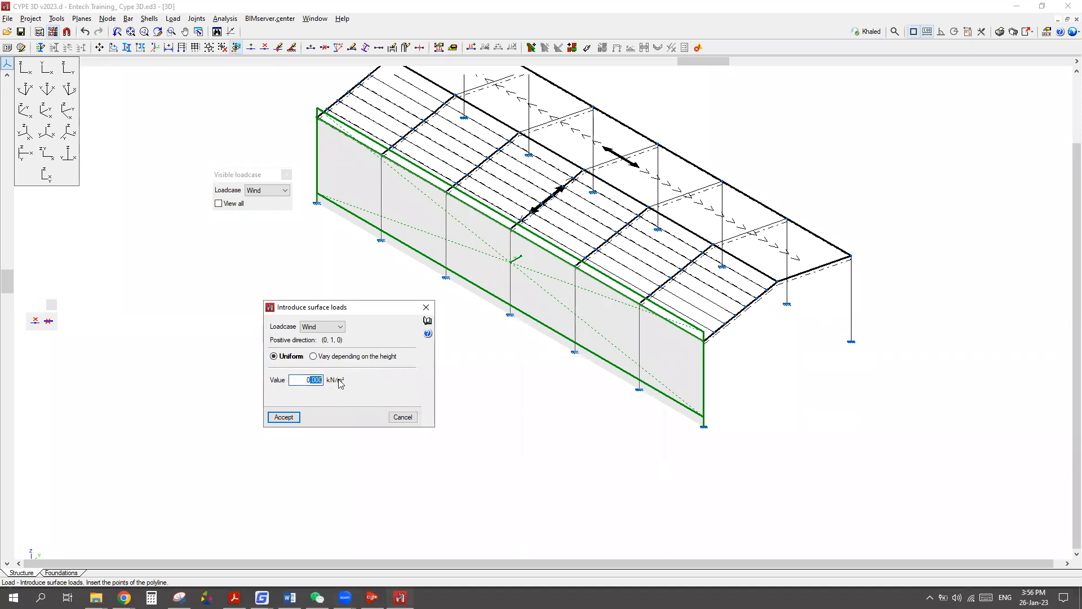
{"action": "key", "text": "BackSpace"}
{"action": "left_click", "coordinate": [283, 417]}
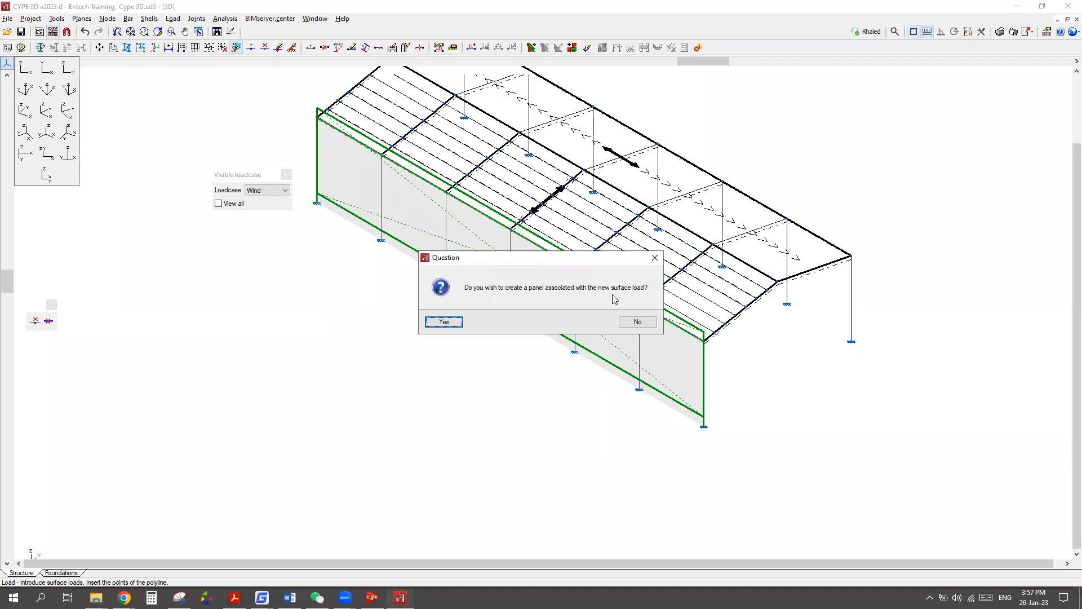
{"action": "left_click", "coordinate": [444, 322]}
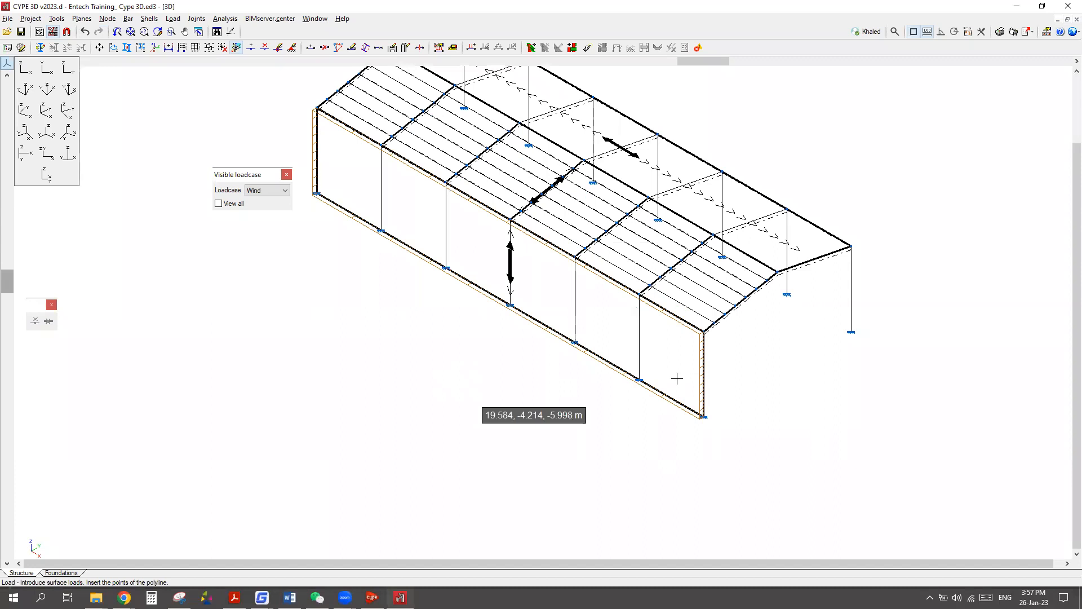
Examine the uniform wind load along the side wall column in 3D and in the end elevation, then return to the 3D view.
{"action": "scroll", "coordinate": [717, 367], "scroll_direction": "up", "scroll_amount": 5}
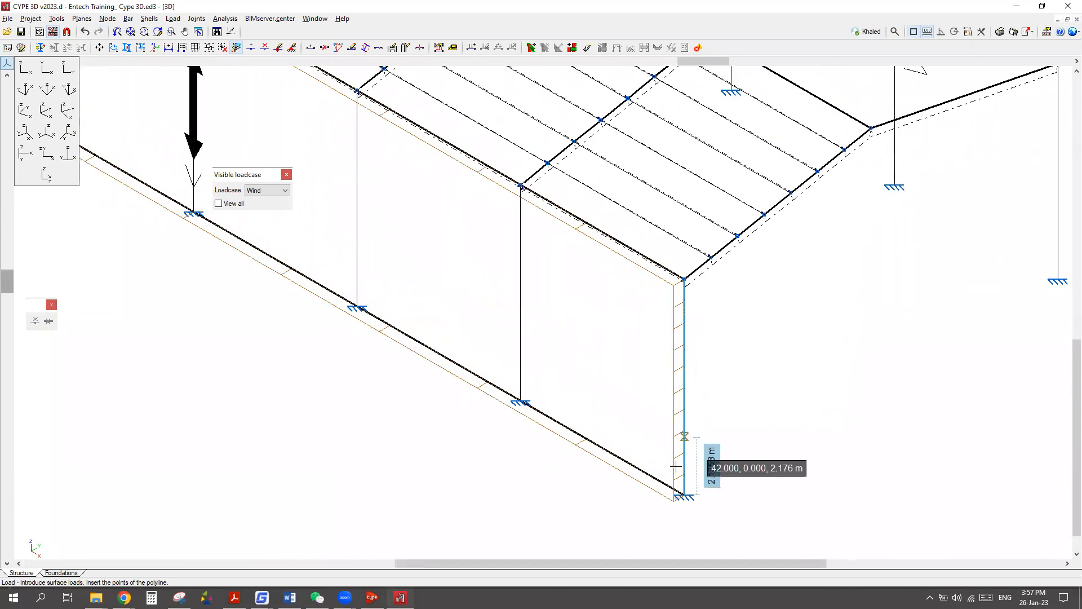
{"action": "scroll", "coordinate": [688, 451], "scroll_direction": "down", "scroll_amount": 2}
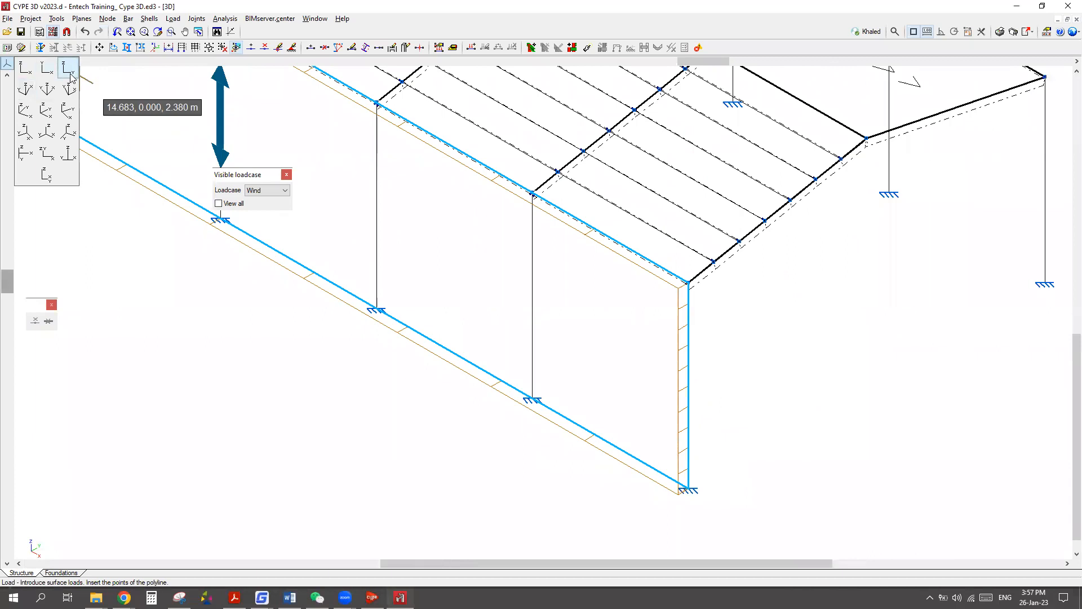
{"action": "left_click", "coordinate": [69, 73]}
{"action": "scroll", "coordinate": [503, 409], "scroll_direction": "down", "scroll_amount": 3}
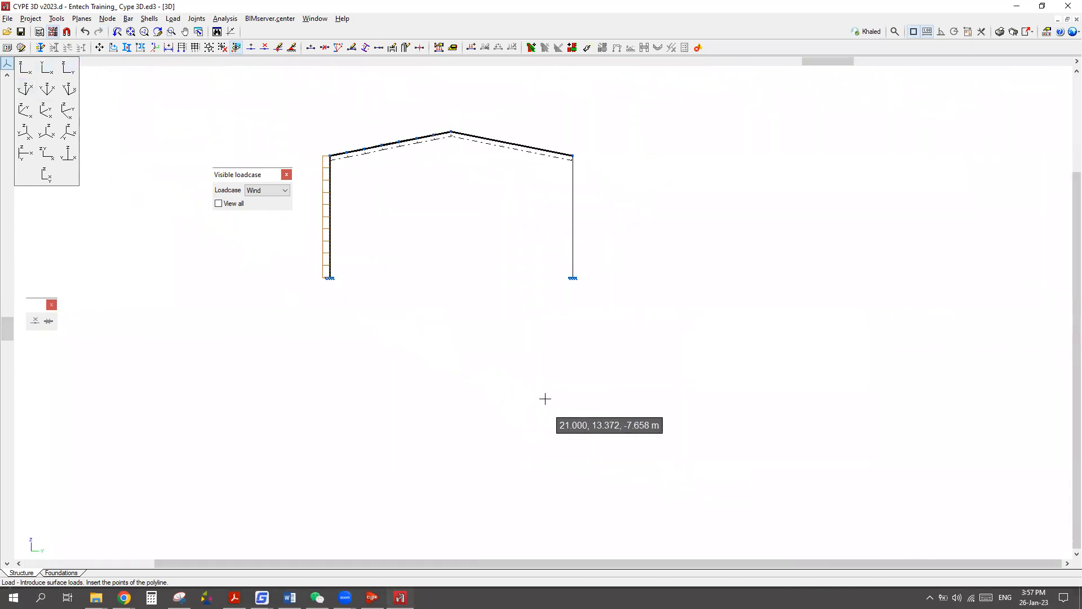
{"action": "scroll", "coordinate": [386, 269], "scroll_direction": "up", "scroll_amount": 5}
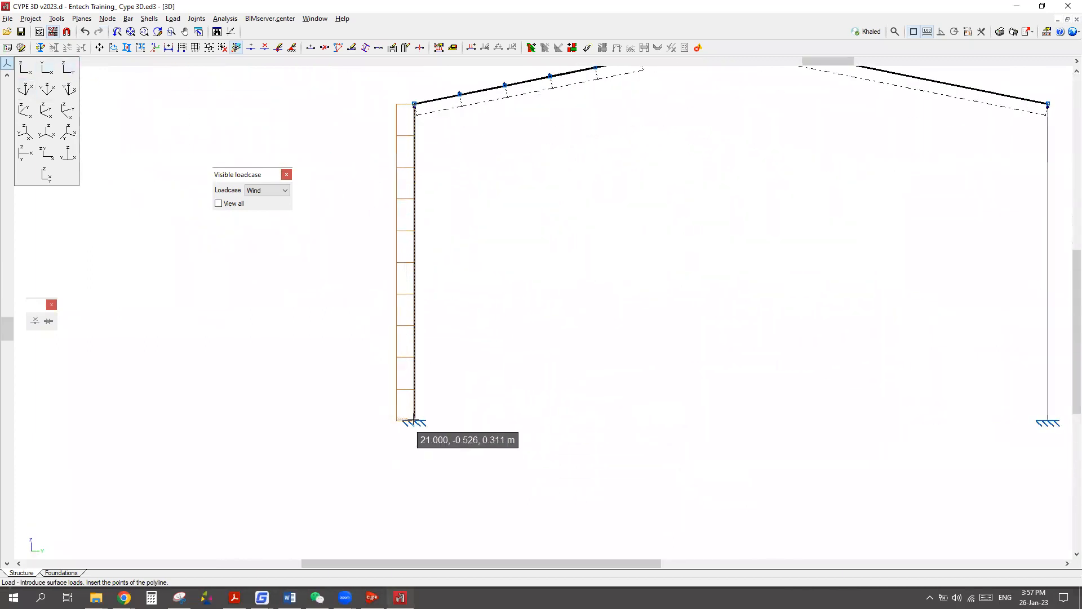
{"action": "scroll", "coordinate": [400, 434], "scroll_direction": "up", "scroll_amount": 4}
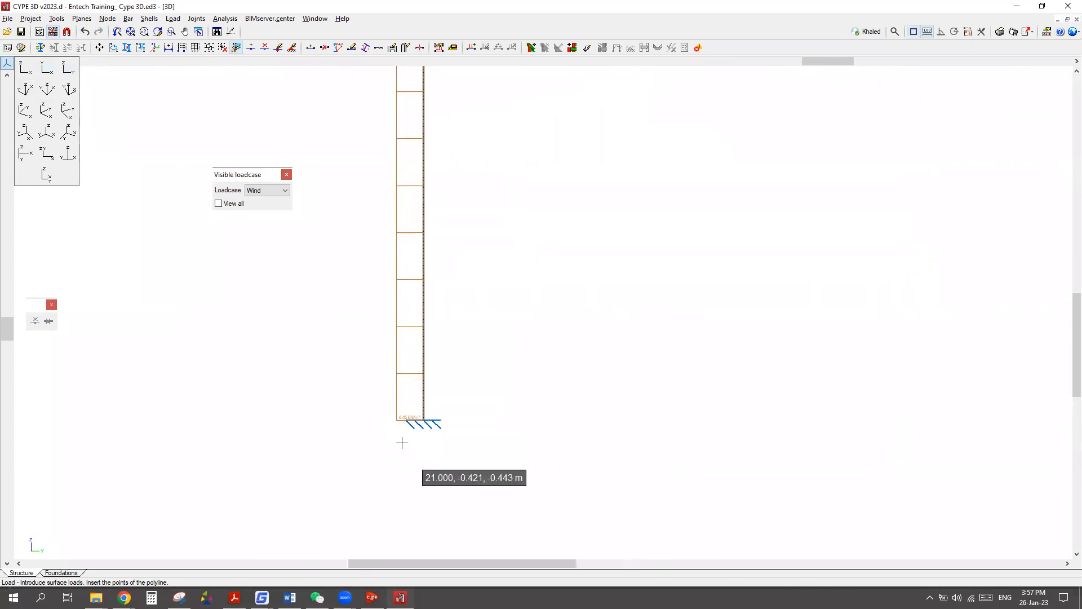
{"action": "scroll", "coordinate": [404, 415], "scroll_direction": "down", "scroll_amount": 5}
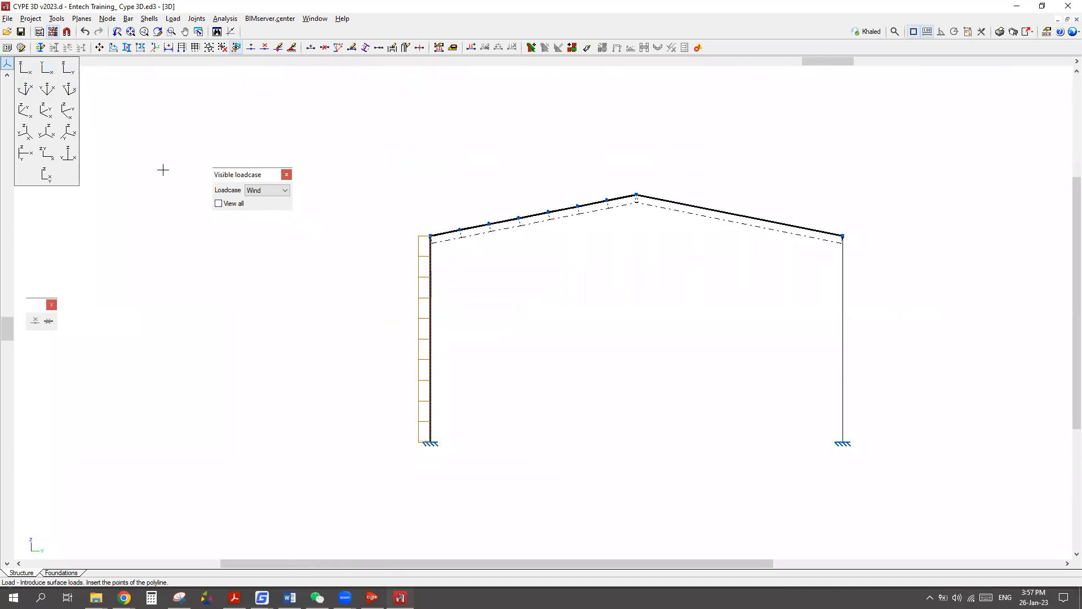
{"action": "left_click", "coordinate": [52, 114]}
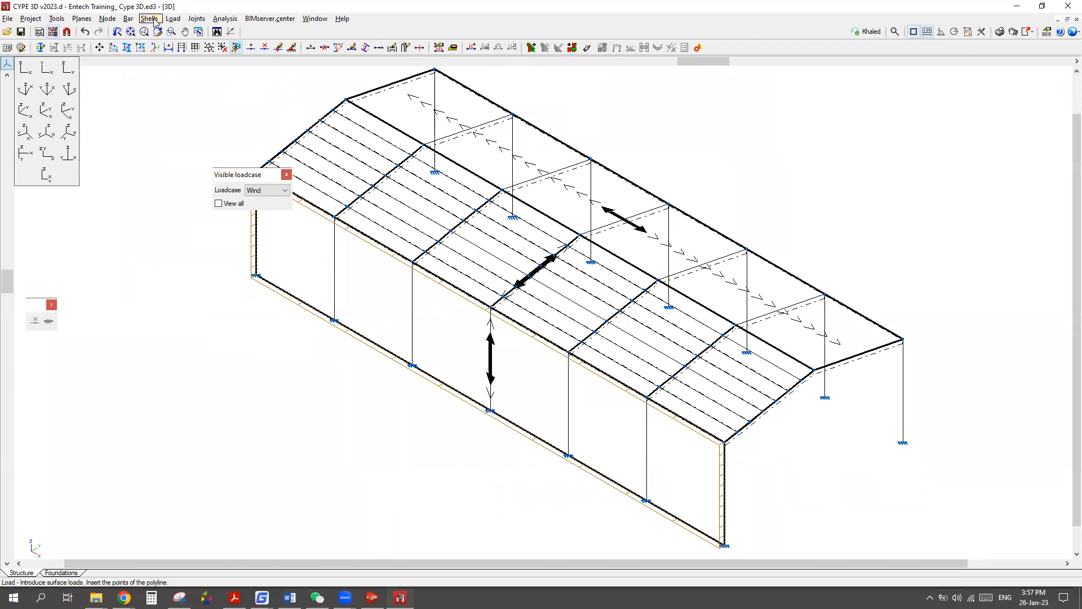
Edit the side wall's wind surface load to vary depending on the height, with 0.45 kN/m² at the top level and 0.1 kN/m² at the bottom.
{"action": "left_click", "coordinate": [173, 18]}
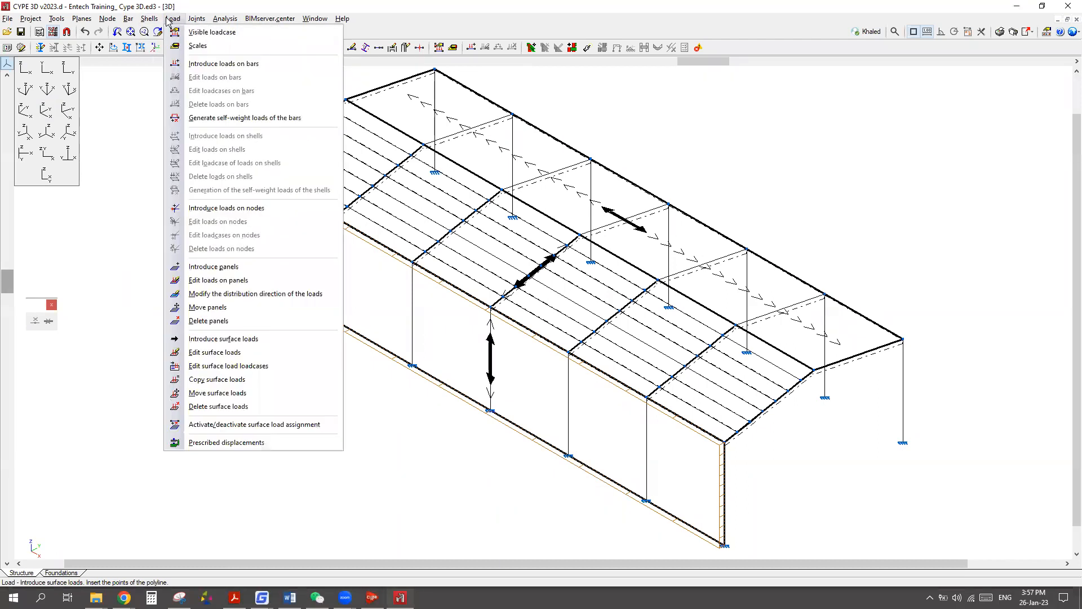
{"action": "left_click", "coordinate": [214, 352]}
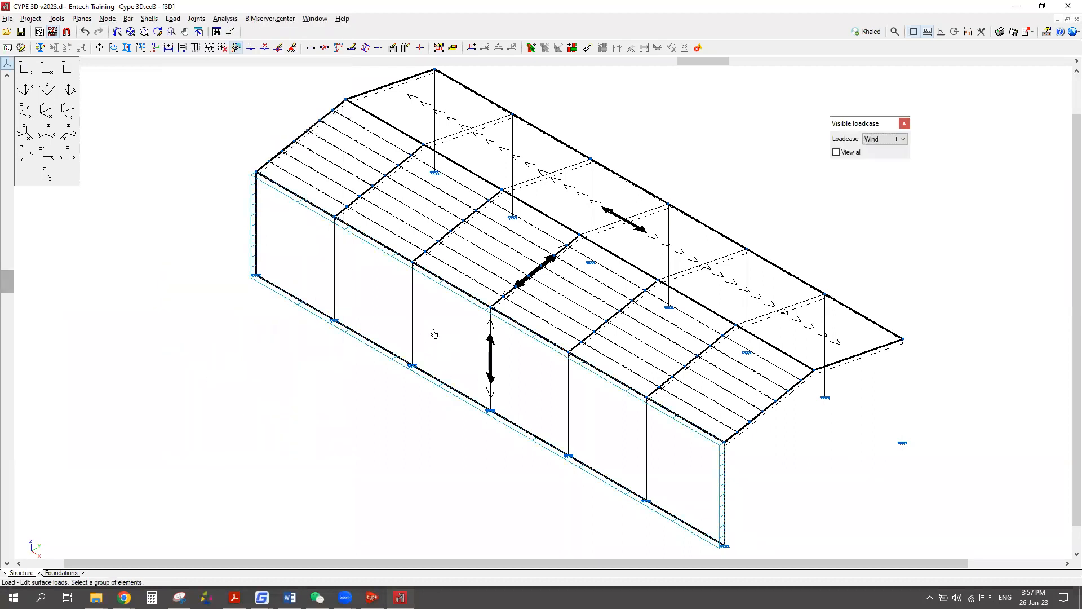
{"action": "left_click", "coordinate": [439, 334]}
{"action": "right_click", "coordinate": [336, 395]}
{"action": "left_click", "coordinate": [504, 286]}
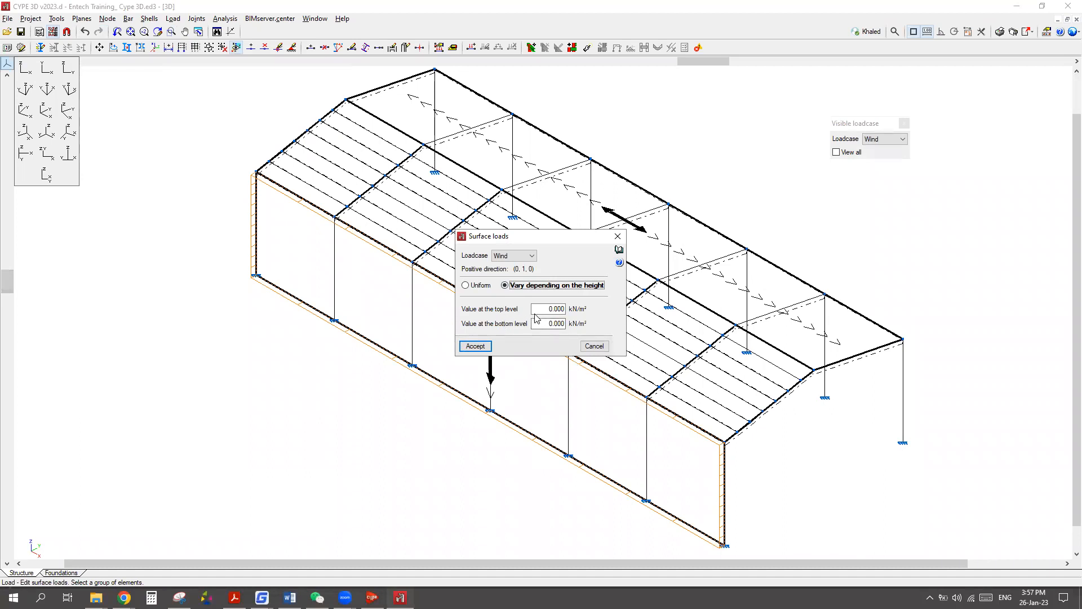
{"action": "double_click", "coordinate": [557, 309]}
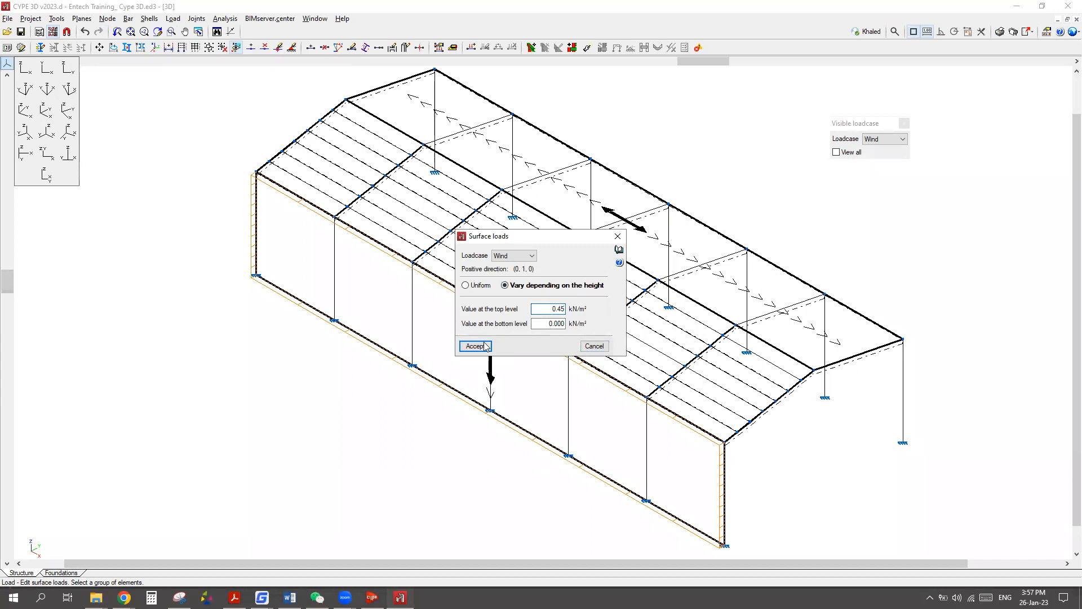
{"action": "double_click", "coordinate": [536, 324]}
{"action": "left_click", "coordinate": [488, 346]}
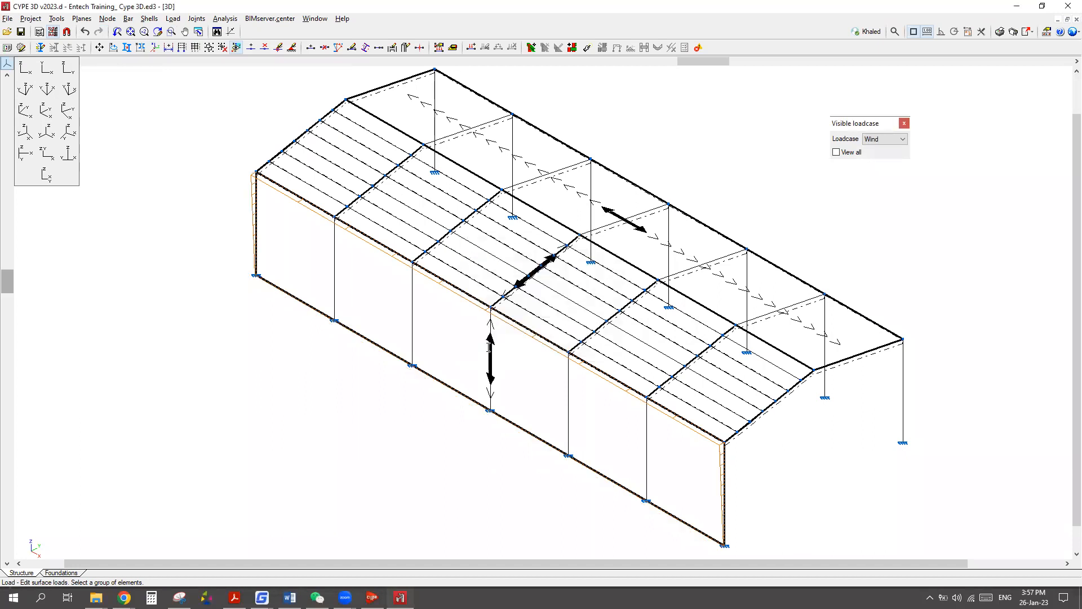
Inspect the height-varying wind load at the column's base and eaves in the end elevation, then restore the 3D view.
{"action": "left_click", "coordinate": [68, 67]}
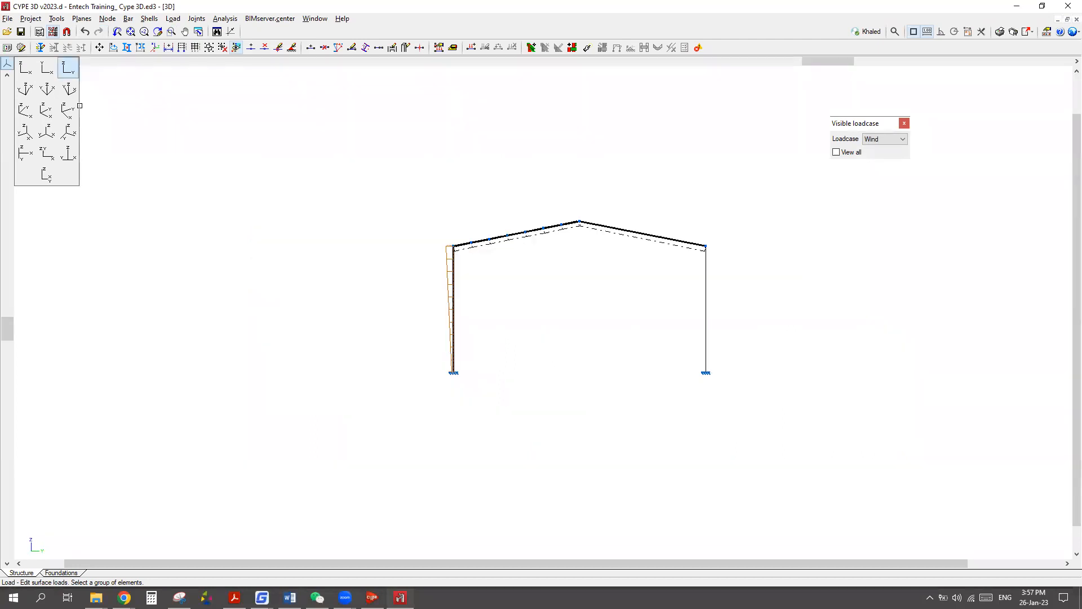
{"action": "scroll", "coordinate": [465, 287], "scroll_direction": "up", "scroll_amount": 3}
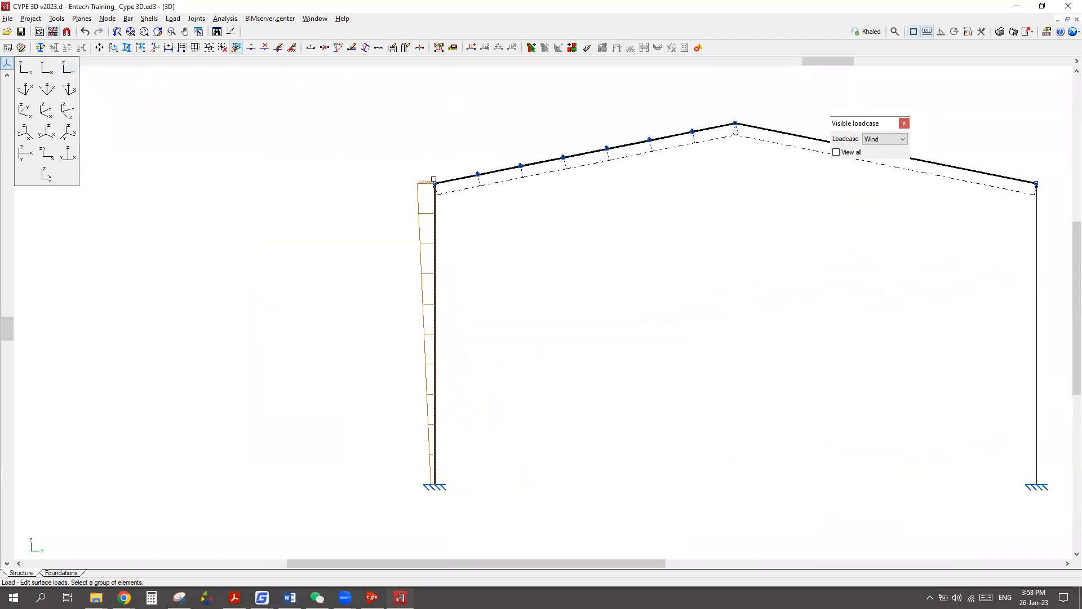
{"action": "scroll", "coordinate": [428, 477], "scroll_direction": "down", "scroll_amount": 1}
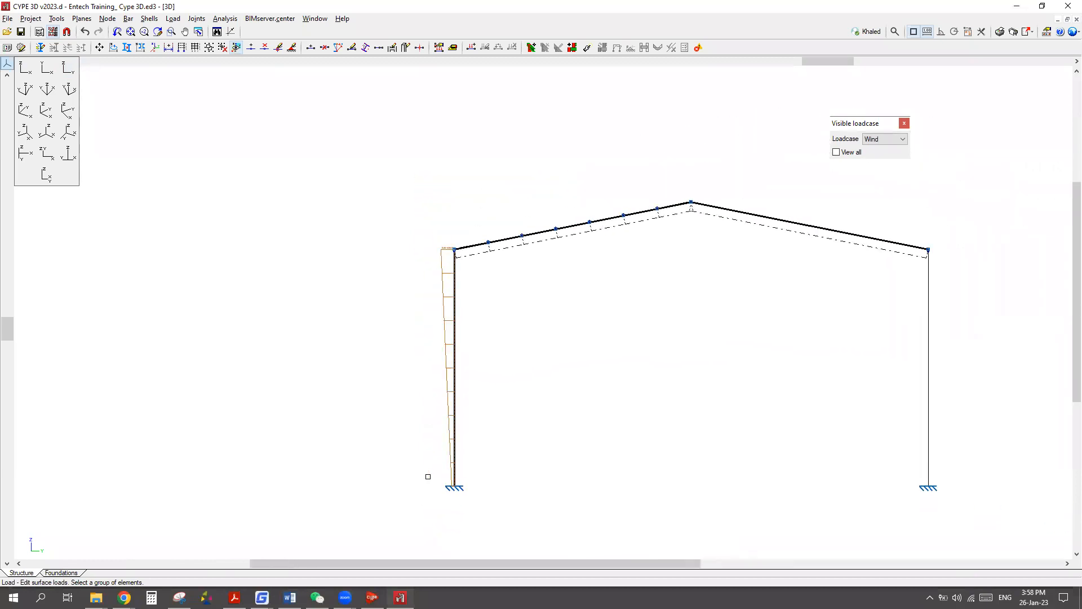
{"action": "scroll", "coordinate": [427, 475], "scroll_direction": "up", "scroll_amount": 9}
{"action": "scroll", "coordinate": [427, 460], "scroll_direction": "down", "scroll_amount": 8}
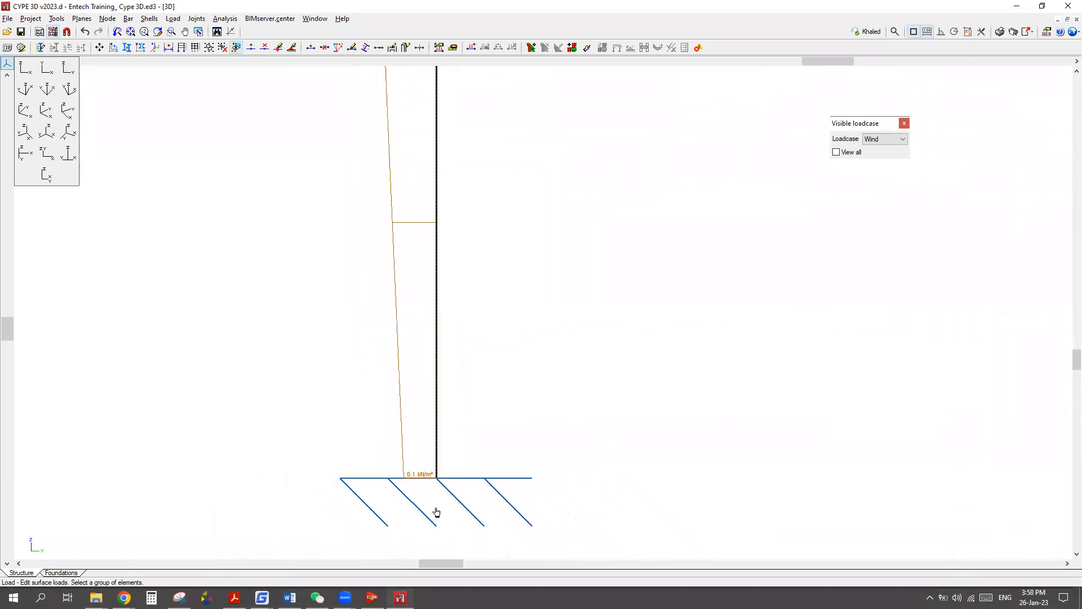
{"action": "scroll", "coordinate": [442, 303], "scroll_direction": "up", "scroll_amount": 8}
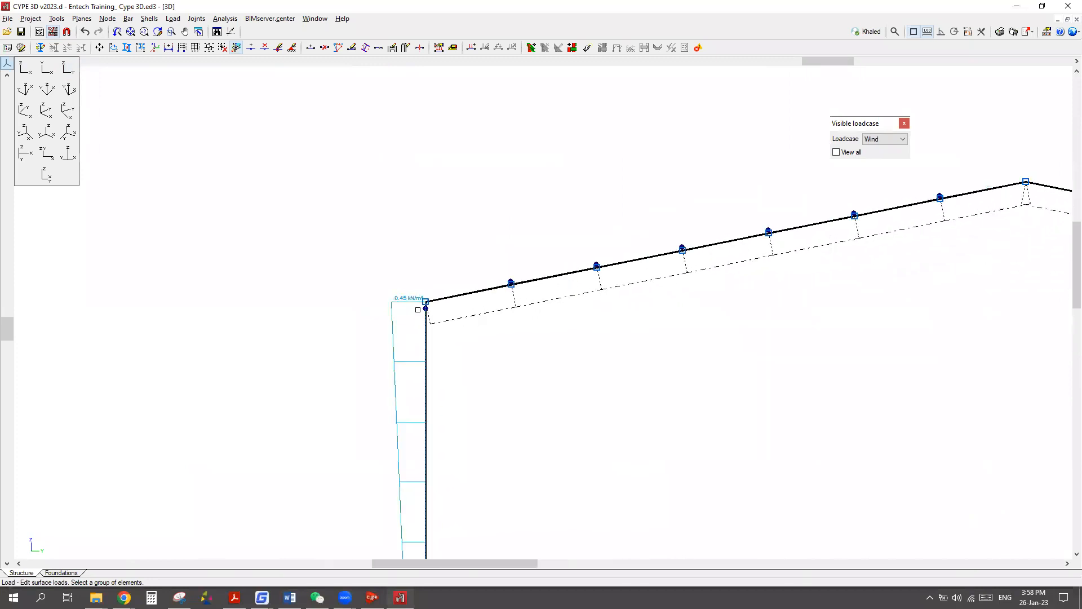
{"action": "scroll", "coordinate": [404, 318], "scroll_direction": "down", "scroll_amount": 10}
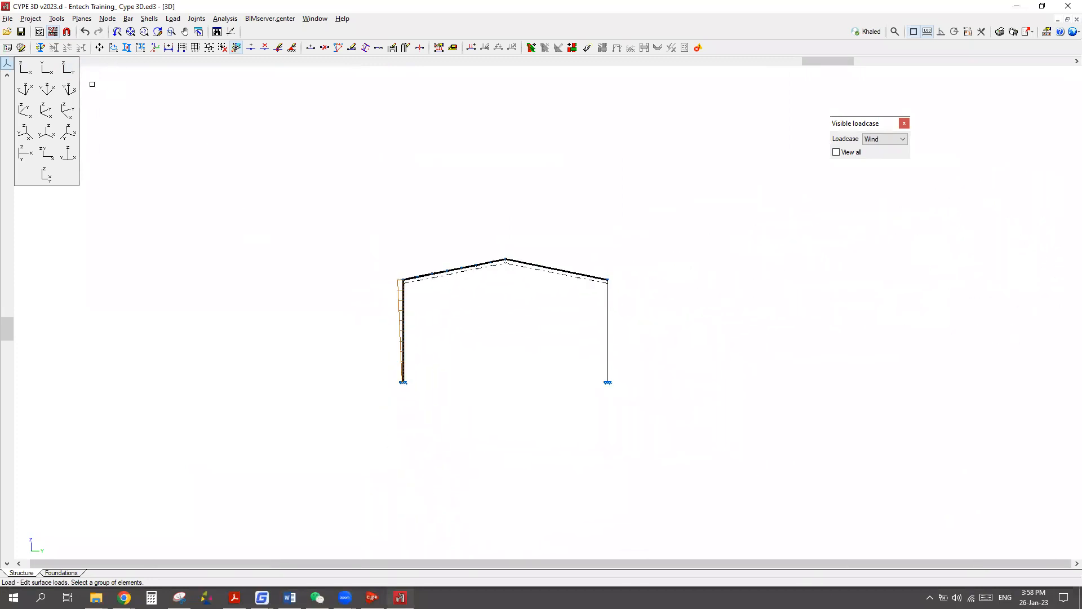
{"action": "left_click", "coordinate": [46, 110]}
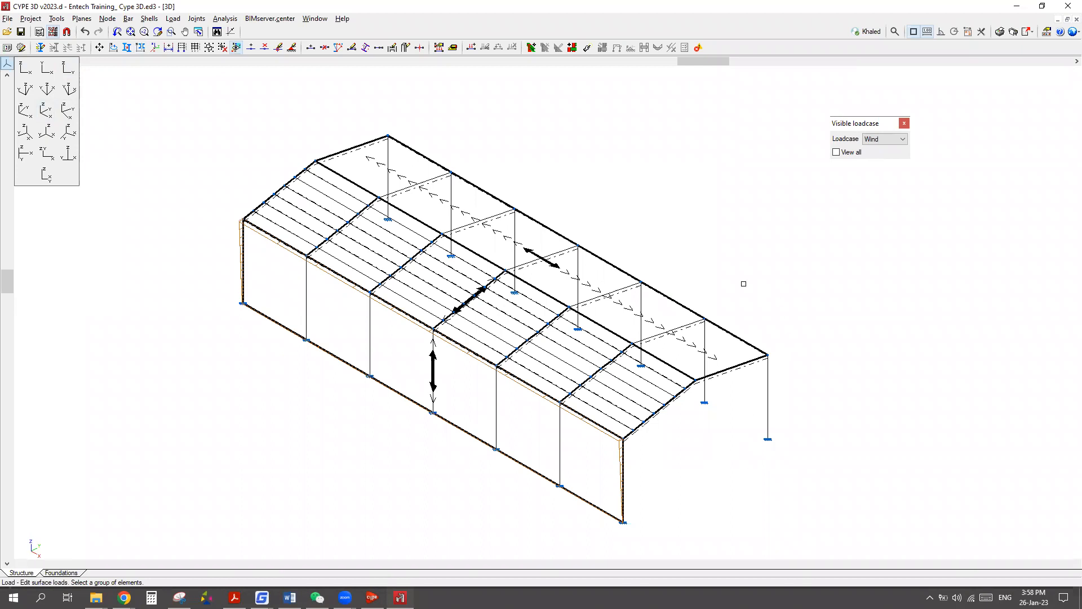
{"action": "scroll", "coordinate": [772, 294], "scroll_direction": "down", "scroll_amount": 2}
{"action": "scroll", "coordinate": [756, 292], "scroll_direction": "up", "scroll_amount": 1}
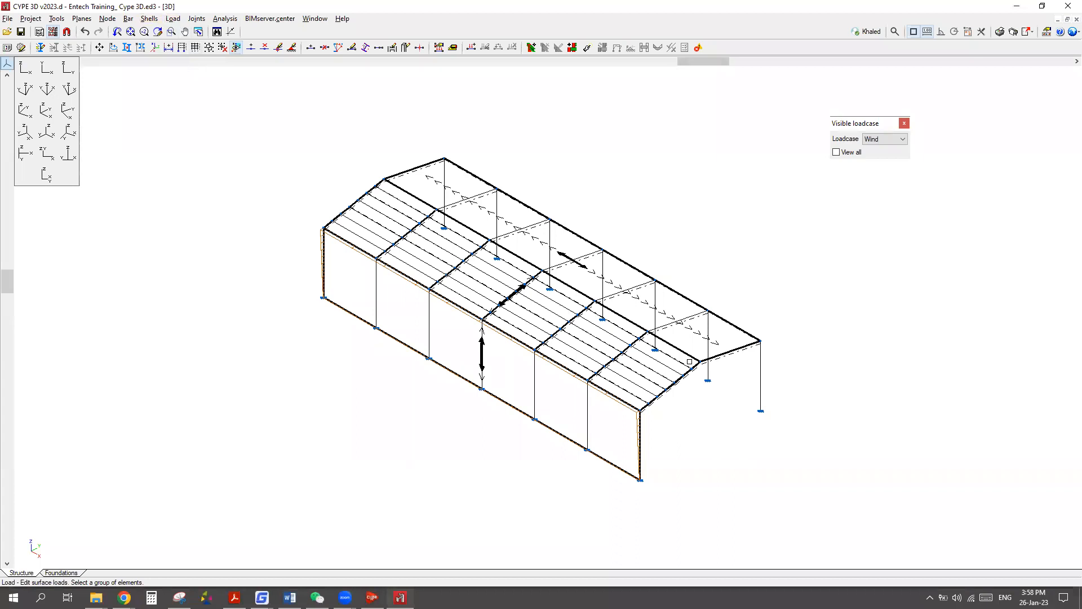
{"action": "scroll", "coordinate": [731, 435], "scroll_direction": "up", "scroll_amount": 2}
{"action": "scroll", "coordinate": [744, 367], "scroll_direction": "down", "scroll_amount": 2}
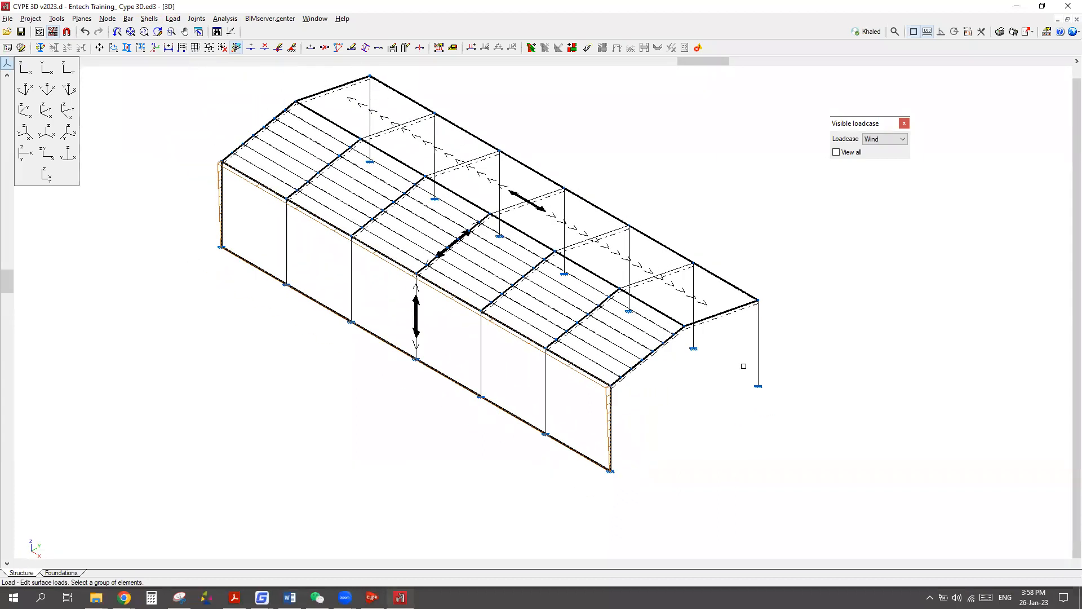
{"action": "scroll", "coordinate": [735, 303], "scroll_direction": "up", "scroll_amount": 1}
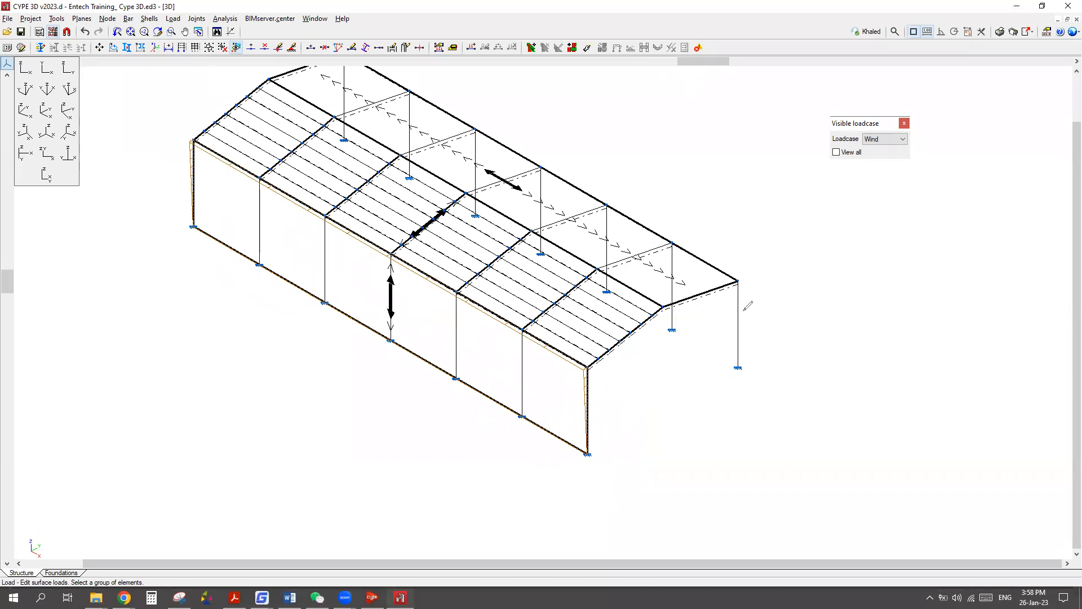
{"action": "left_click", "coordinate": [738, 356]}
{"action": "mouse_move", "coordinate": [739, 283]}
{"action": "left_mouse_down"}
{"action": "mouse_move", "coordinate": [660, 307]}
{"action": "mouse_move", "coordinate": [596, 371]}
{"action": "mouse_move", "coordinate": [589, 451]}
{"action": "mouse_move", "coordinate": [735, 362]}
{"action": "left_mouse_up"}
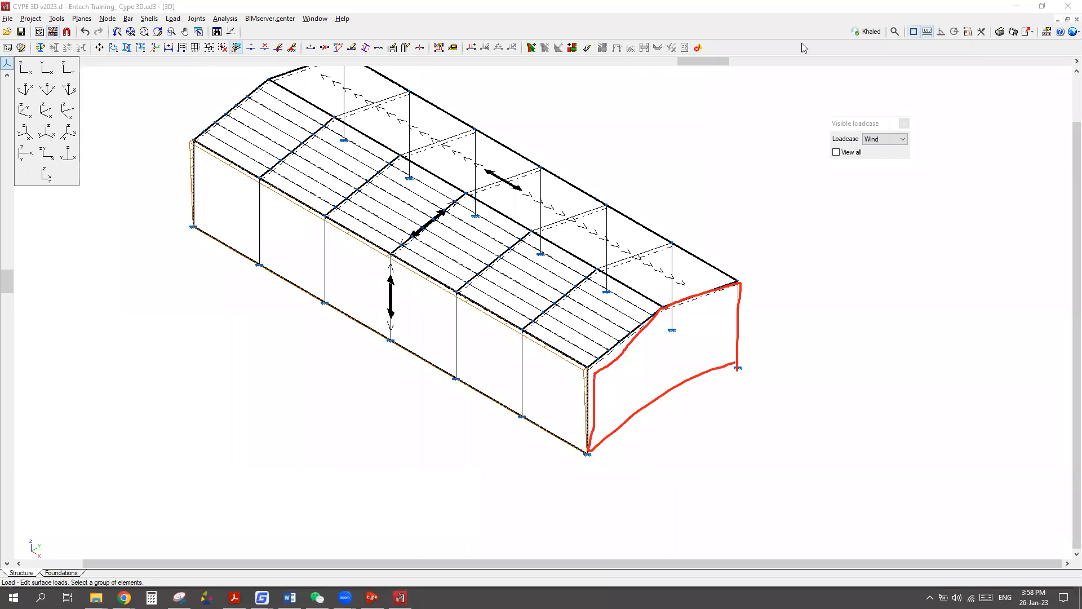
Introduce a surface load outline on the open gable end, running through the column bases, both eaves and the ridge.
{"action": "left_click", "coordinate": [173, 19]}
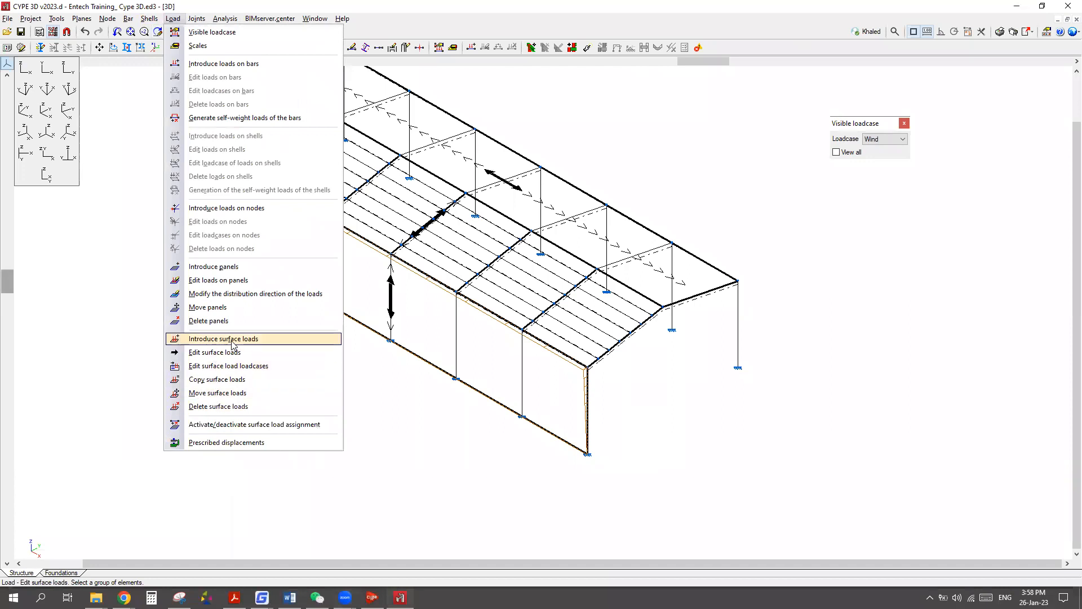
{"action": "left_click", "coordinate": [223, 340]}
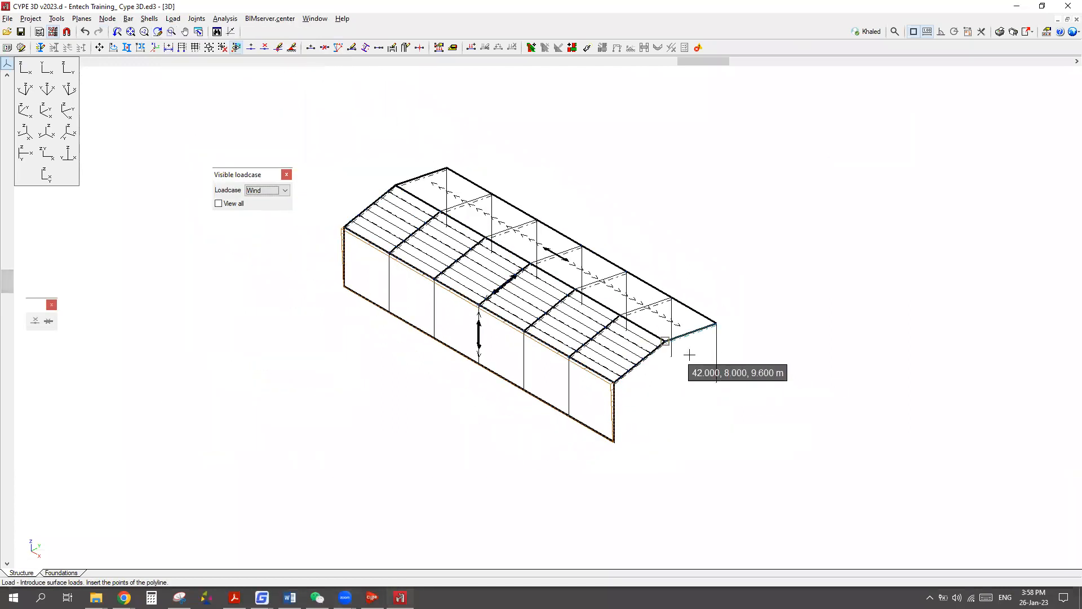
{"action": "scroll", "coordinate": [724, 383], "scroll_direction": "up", "scroll_amount": 3}
{"action": "scroll", "coordinate": [732, 371], "scroll_direction": "up", "scroll_amount": 1}
{"action": "left_click", "coordinate": [726, 369]}
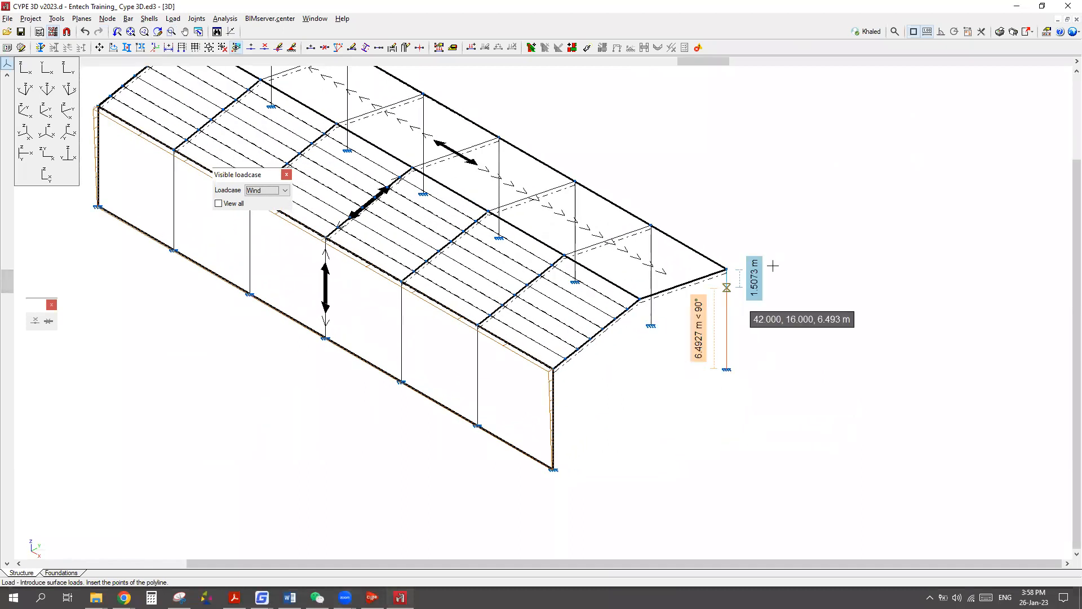
{"action": "left_click", "coordinate": [837, 294]}
{"action": "scroll", "coordinate": [662, 358], "scroll_direction": "up", "scroll_amount": 2}
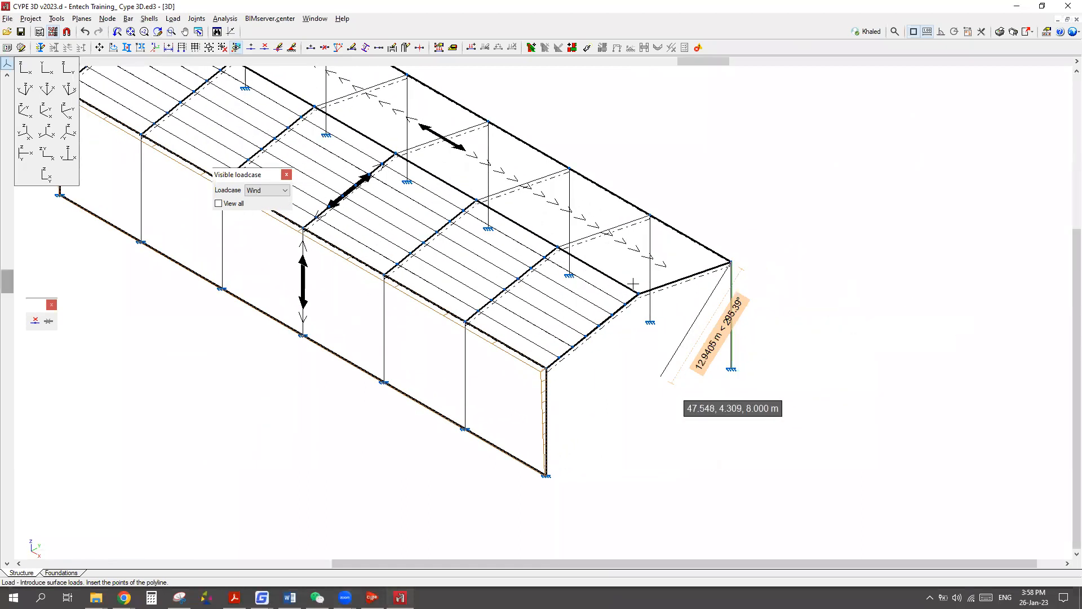
{"action": "left_click", "coordinate": [666, 358]}
{"action": "left_click", "coordinate": [510, 366]}
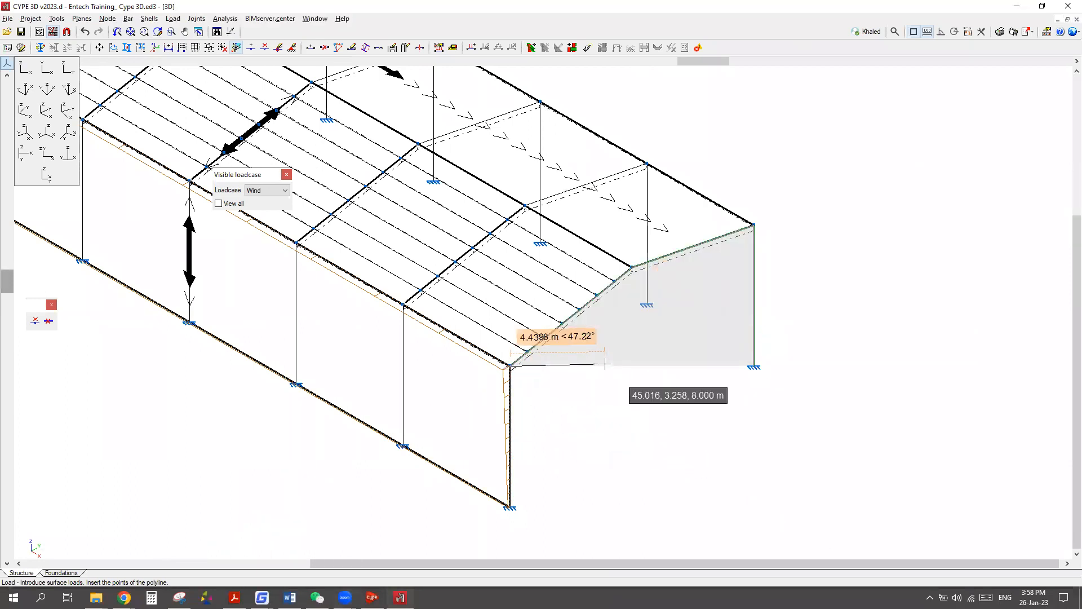
{"action": "scroll", "coordinate": [605, 364], "scroll_direction": "down", "scroll_amount": 4}
{"action": "scroll", "coordinate": [573, 452], "scroll_direction": "up", "scroll_amount": 3}
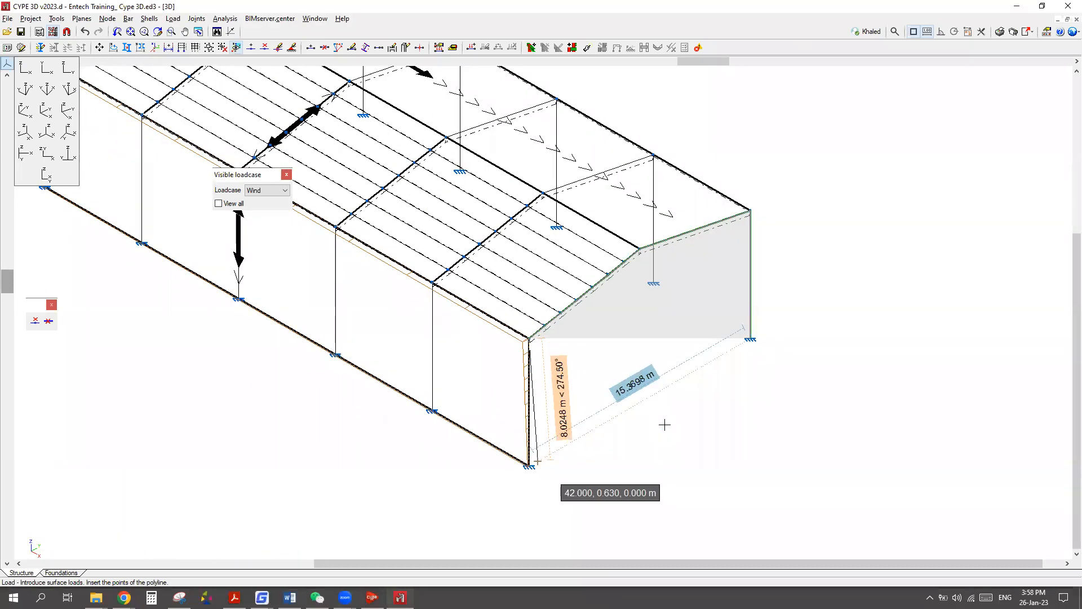
{"action": "left_click", "coordinate": [535, 462]}
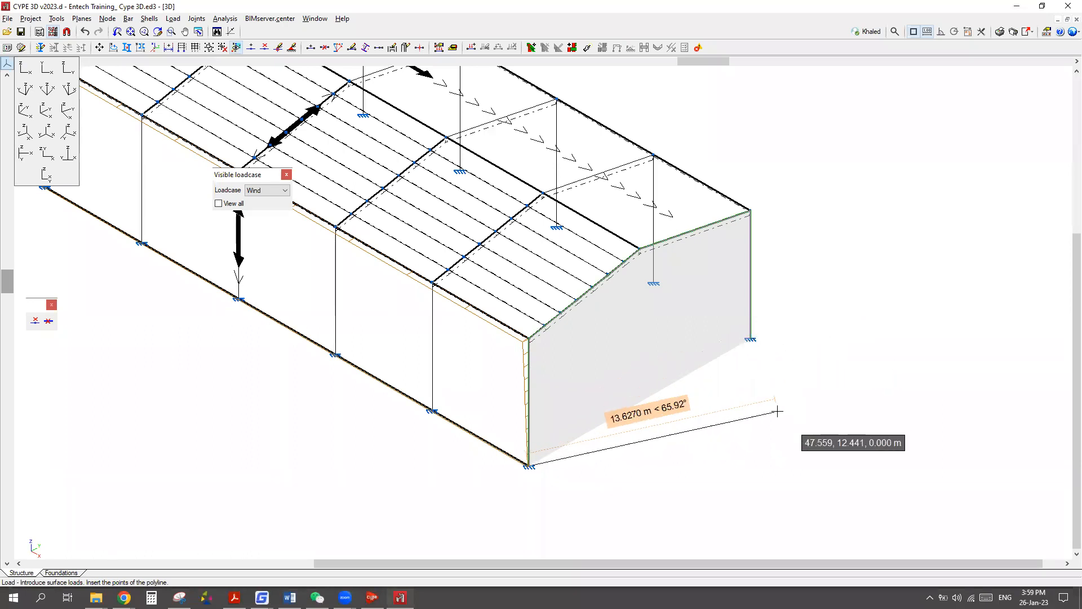
{"action": "right_click", "coordinate": [897, 339]}
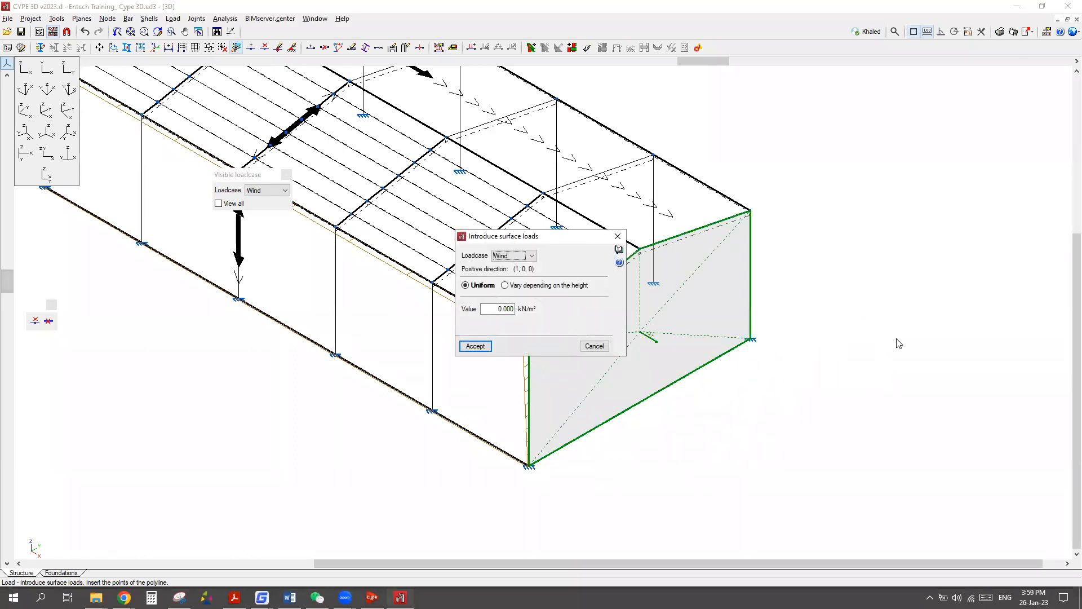
Assign the gable end a Wind load varying depending on the height, with 0.45 kN/m² at the top level and 0.1 kN/m² at the bottom.
{"action": "left_click_drag", "start_coordinate": [564, 243], "coordinate": [435, 282]}
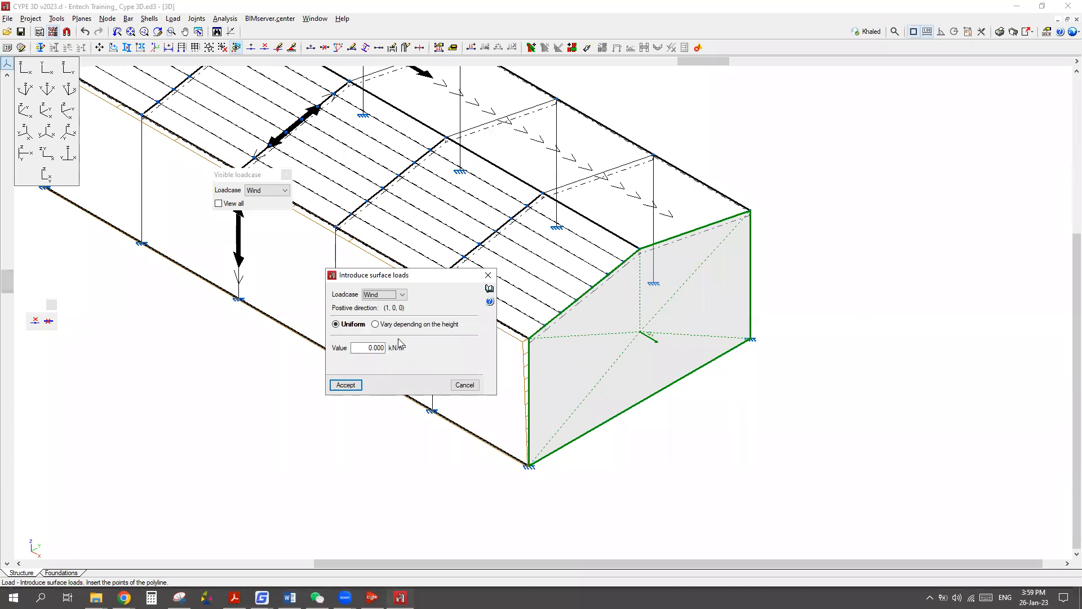
{"action": "left_click", "coordinate": [375, 325]}
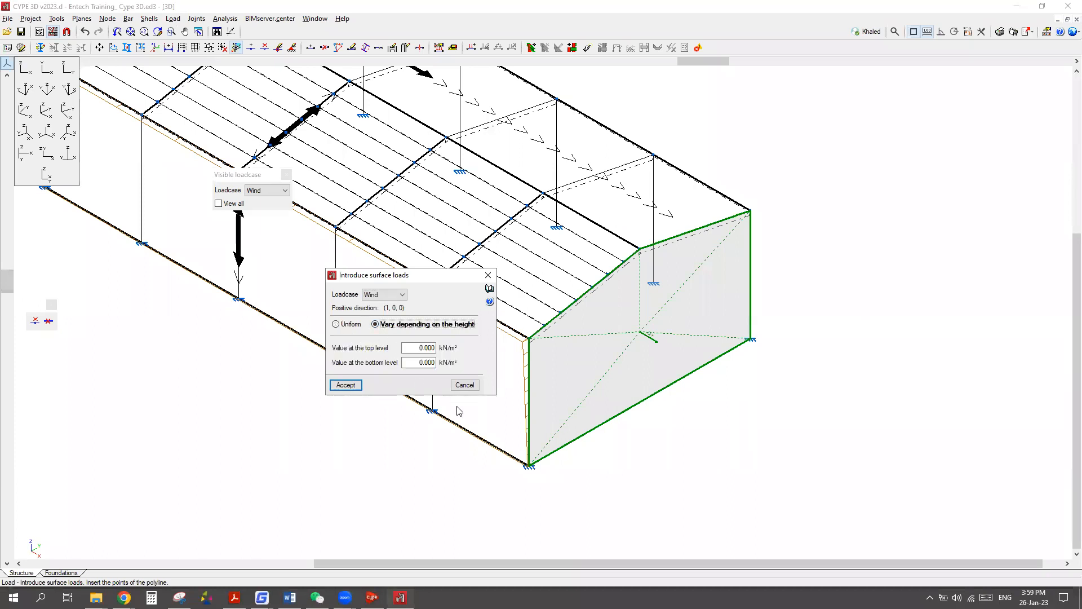
{"action": "left_click", "coordinate": [409, 365]}
{"action": "type", "text": ".1"}
{"action": "double_click", "coordinate": [430, 347]}
{"action": "left_click", "coordinate": [354, 386]}
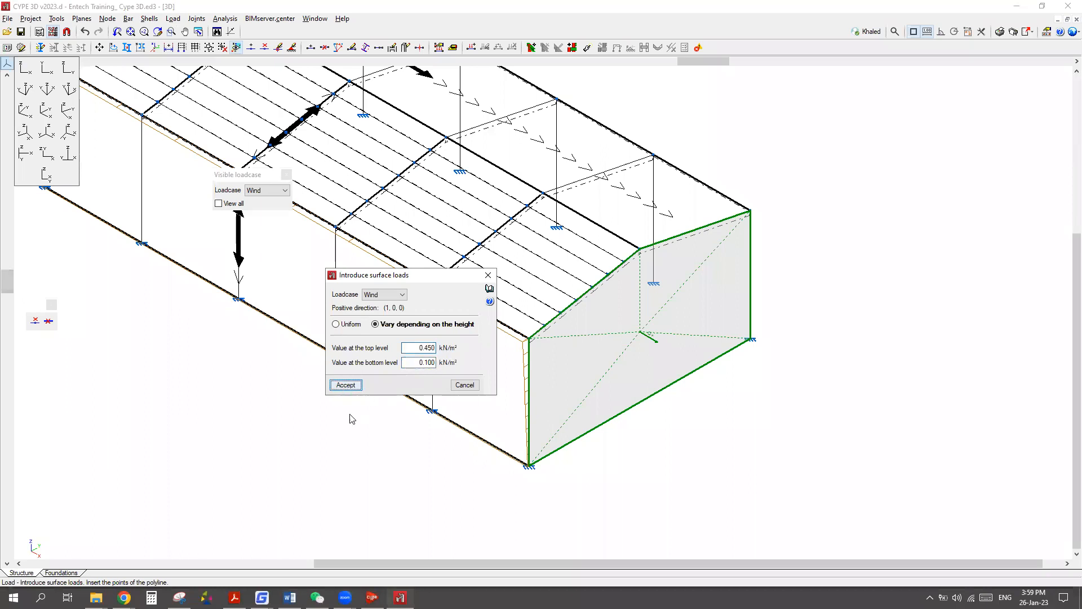
{"action": "left_click", "coordinate": [444, 322]}
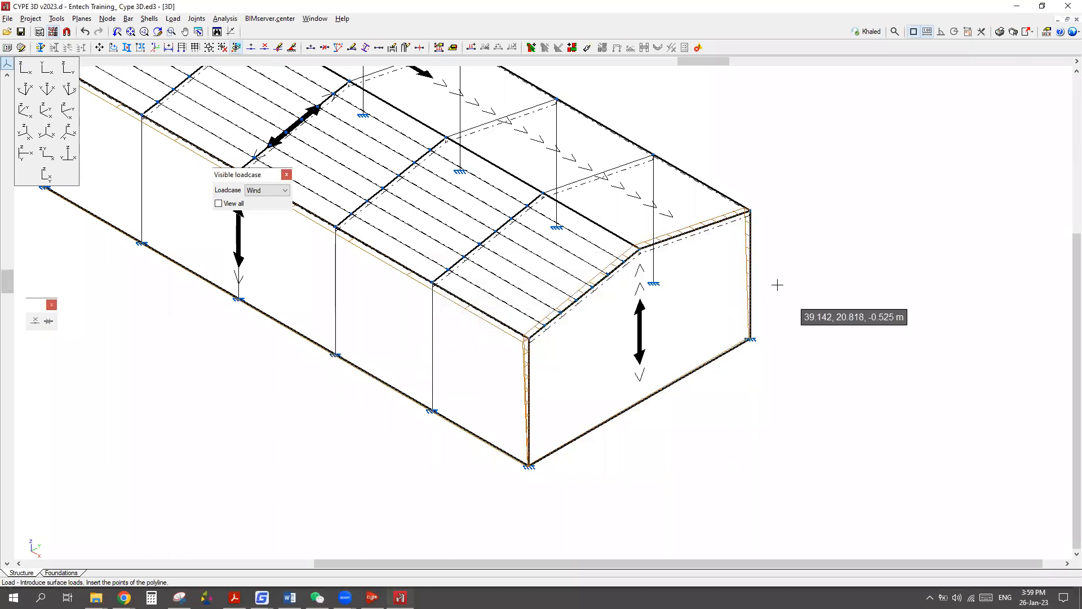
Reverse the gable end's wind surface load by making both height-varying values negative, with -0.45 kN/m² at the top level.
{"action": "scroll", "coordinate": [515, 295], "scroll_direction": "up", "scroll_amount": 4}
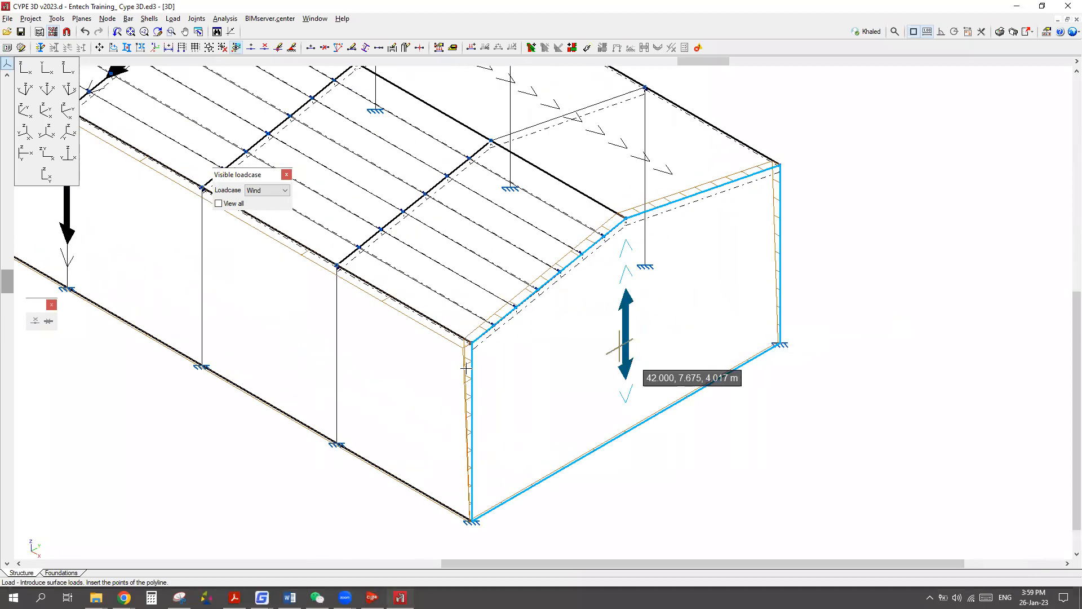
{"action": "scroll", "coordinate": [514, 295], "scroll_direction": "up", "scroll_amount": 4}
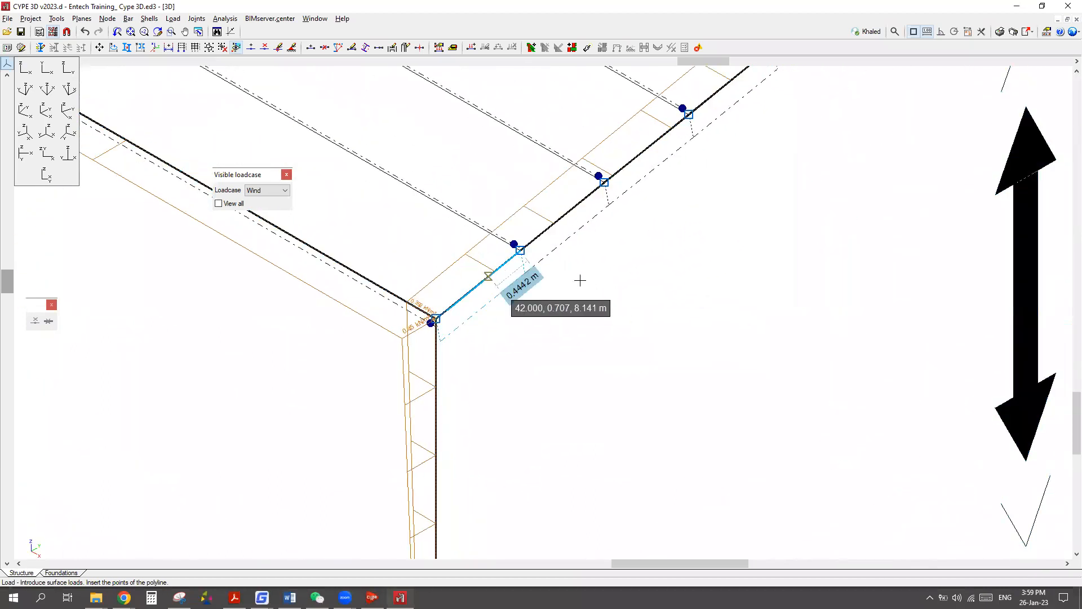
{"action": "scroll", "coordinate": [563, 265], "scroll_direction": "down", "scroll_amount": 4}
{"action": "scroll", "coordinate": [576, 282], "scroll_direction": "down", "scroll_amount": 4}
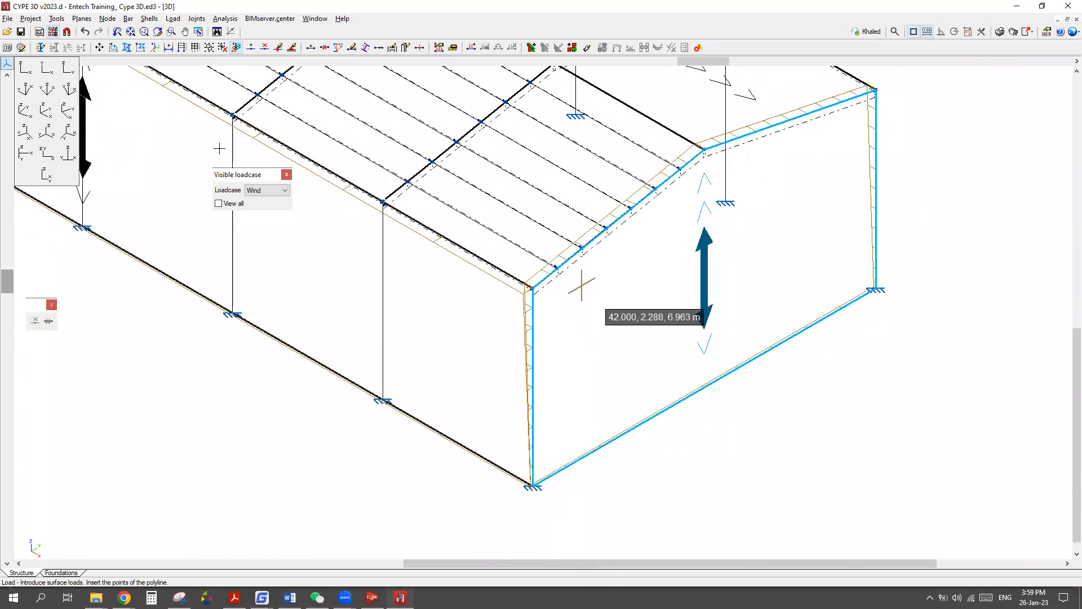
{"action": "left_click", "coordinate": [173, 19]}
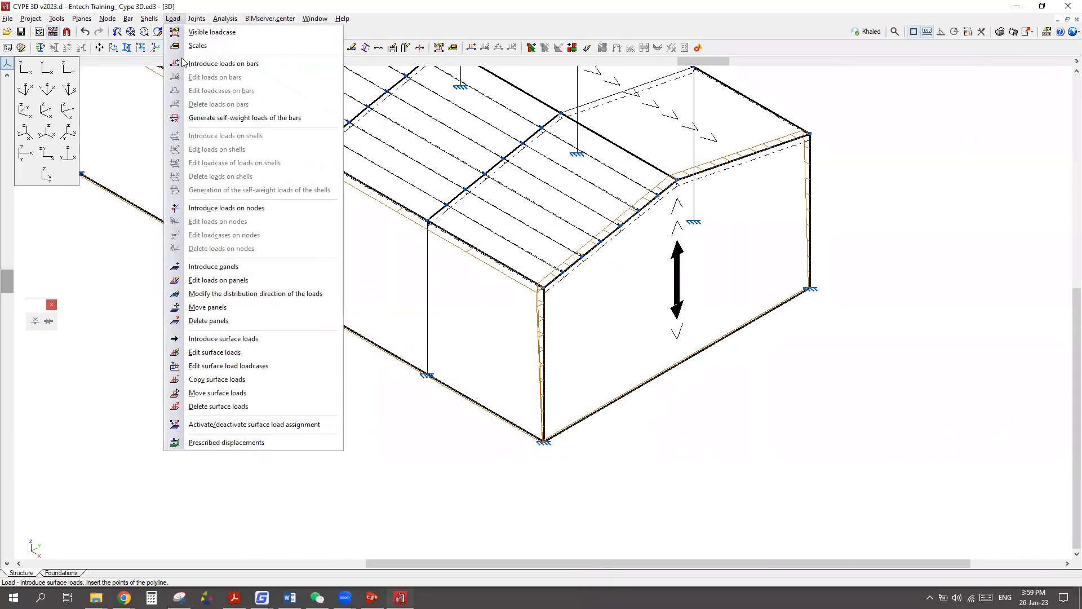
{"action": "left_click", "coordinate": [204, 354]}
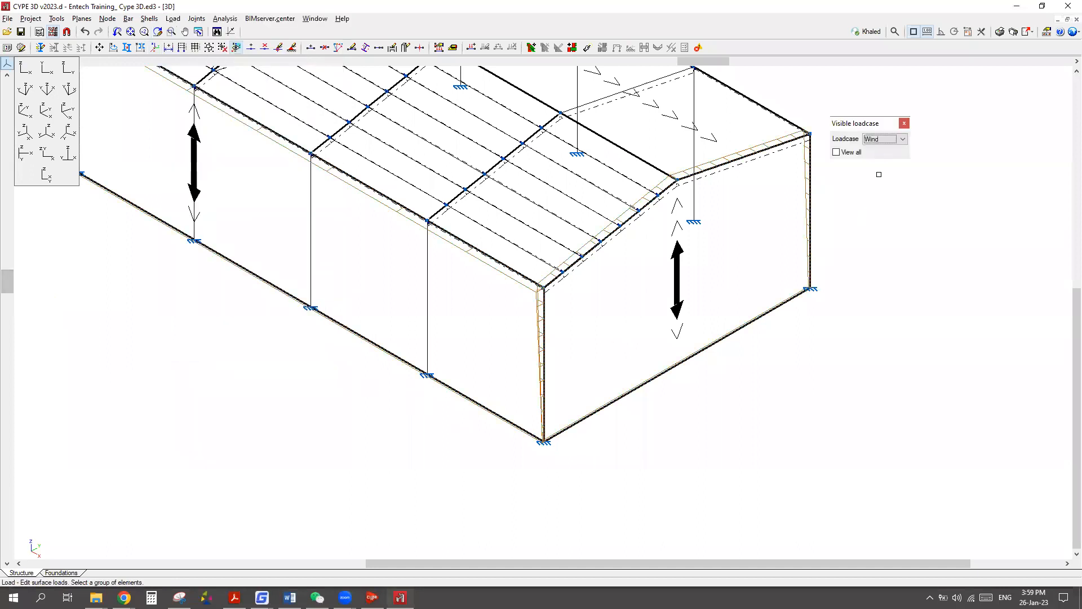
{"action": "left_click", "coordinate": [700, 269]}
{"action": "right_click", "coordinate": [358, 438]}
{"action": "left_click", "coordinate": [548, 309]}
{"action": "left_click", "coordinate": [548, 323]}
{"action": "type", "text": "-0.450"}
{"action": "left_click", "coordinate": [475, 346]}
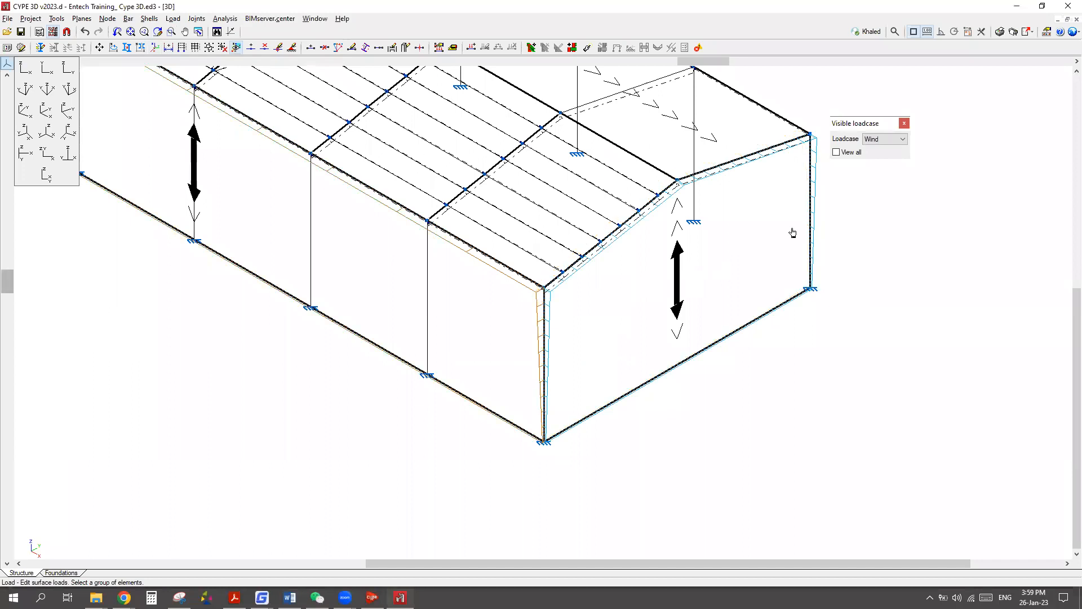
Examine the reversed gable wind load at the eaves corner and in the XZ side elevation, then return to the 3D view.
{"action": "scroll", "coordinate": [514, 319], "scroll_direction": "up", "scroll_amount": 4}
{"action": "scroll", "coordinate": [525, 314], "scroll_direction": "up", "scroll_amount": 3}
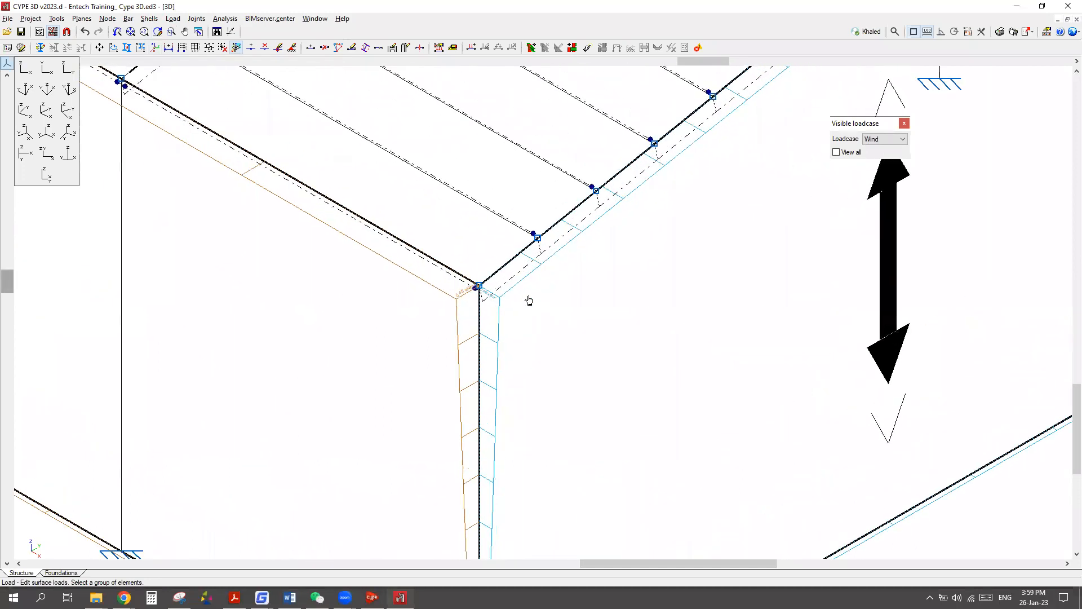
{"action": "scroll", "coordinate": [415, 324], "scroll_direction": "down", "scroll_amount": 5}
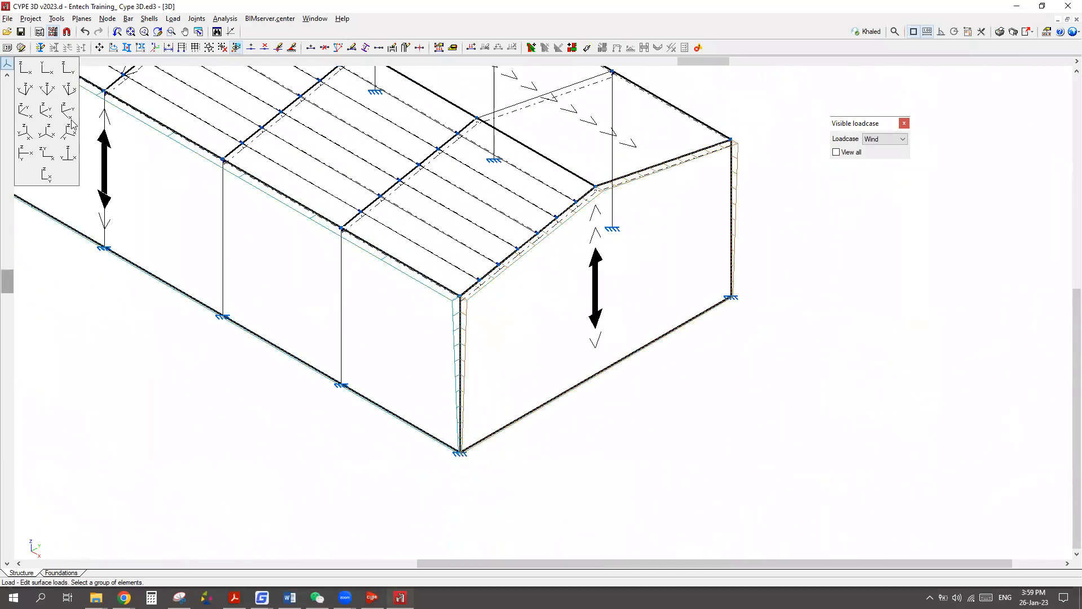
{"action": "left_click", "coordinate": [26, 72]}
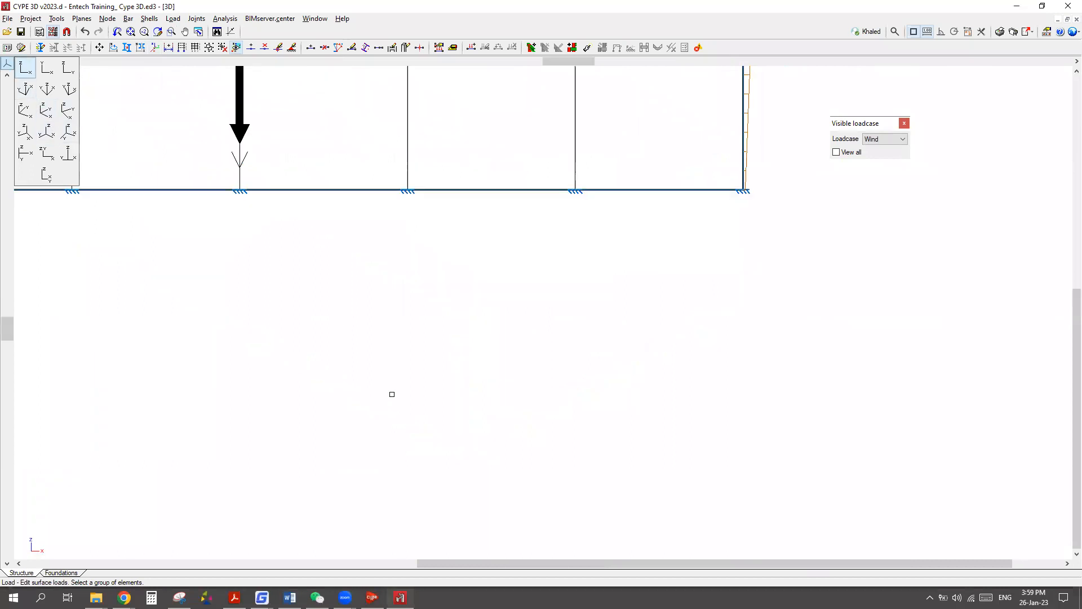
{"action": "scroll", "coordinate": [548, 265], "scroll_direction": "down", "scroll_amount": 2}
{"action": "scroll", "coordinate": [605, 236], "scroll_direction": "up", "scroll_amount": 1}
{"action": "scroll", "coordinate": [604, 231], "scroll_direction": "up", "scroll_amount": 4}
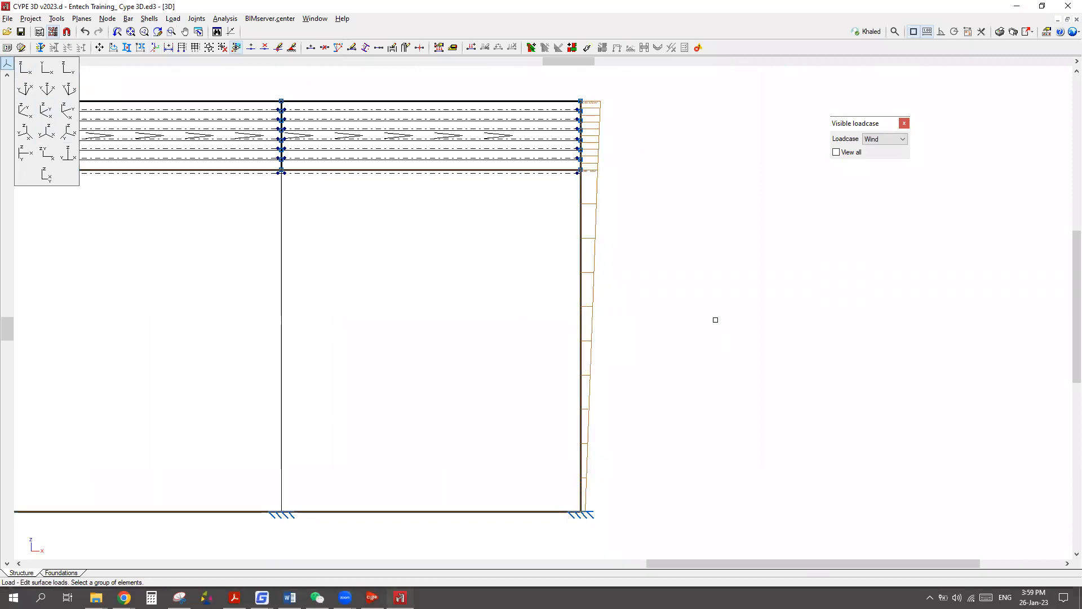
{"action": "scroll", "coordinate": [704, 322], "scroll_direction": "down", "scroll_amount": 5}
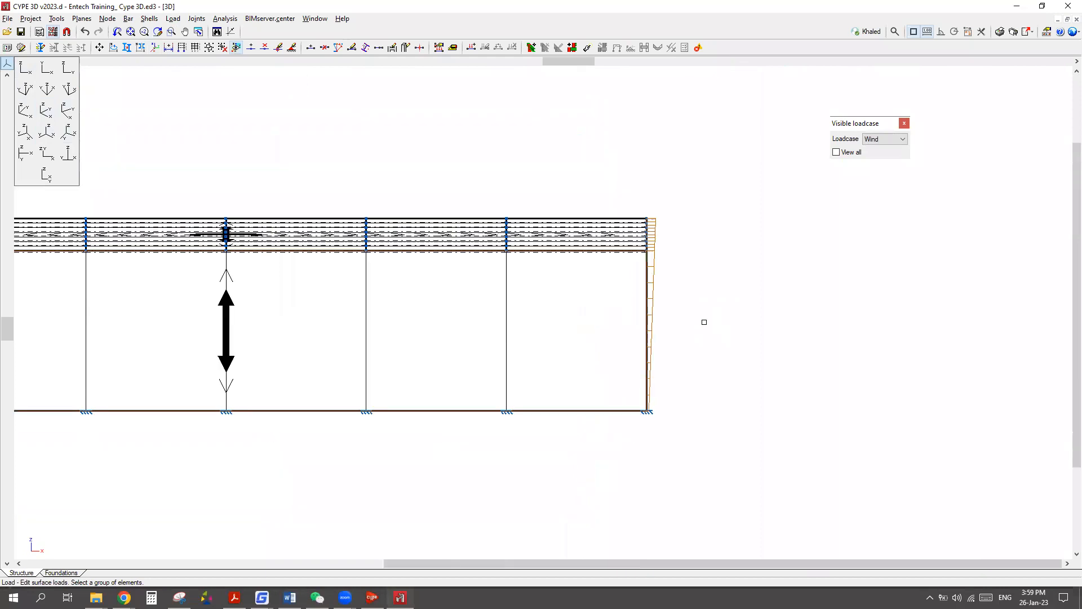
{"action": "left_click", "coordinate": [49, 115]}
{"action": "scroll", "coordinate": [536, 203], "scroll_direction": "down", "scroll_amount": 3}
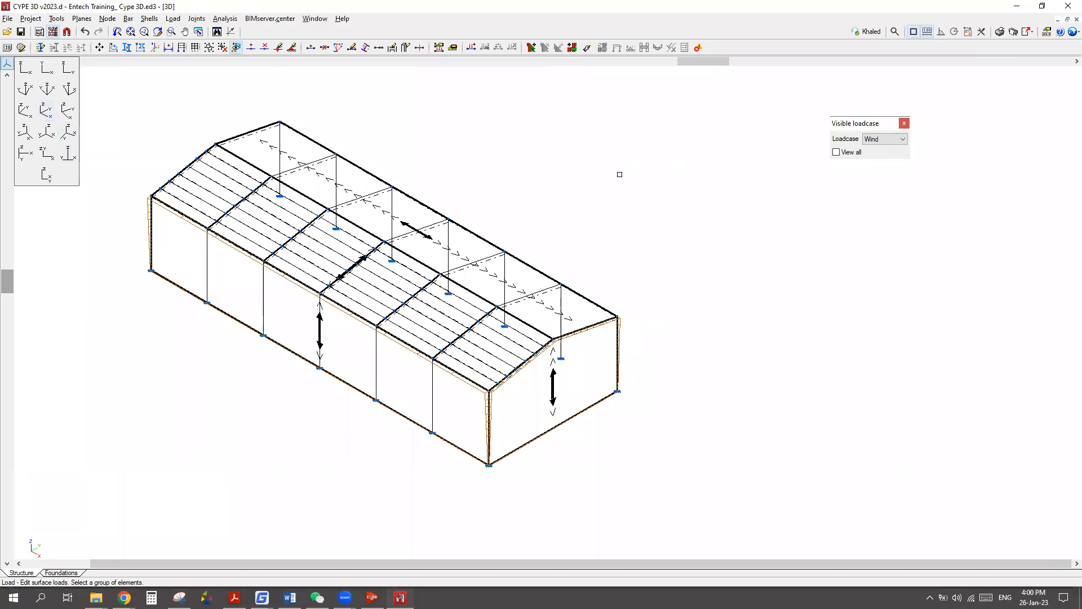
{"action": "scroll", "coordinate": [561, 392], "scroll_direction": "up", "scroll_amount": 2}
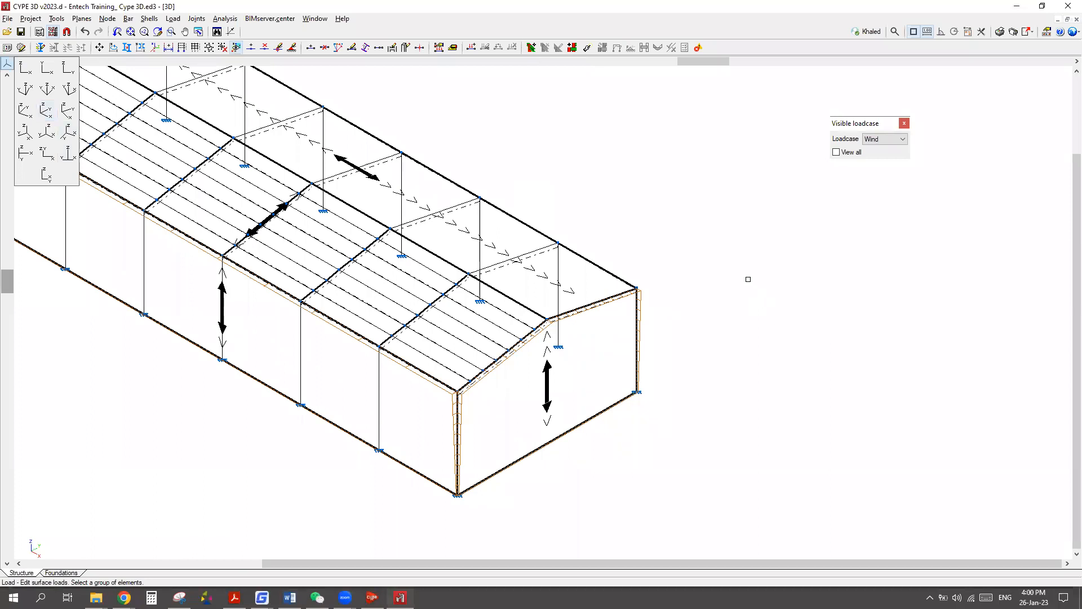
{"action": "scroll", "coordinate": [733, 287], "scroll_direction": "down", "scroll_amount": 3}
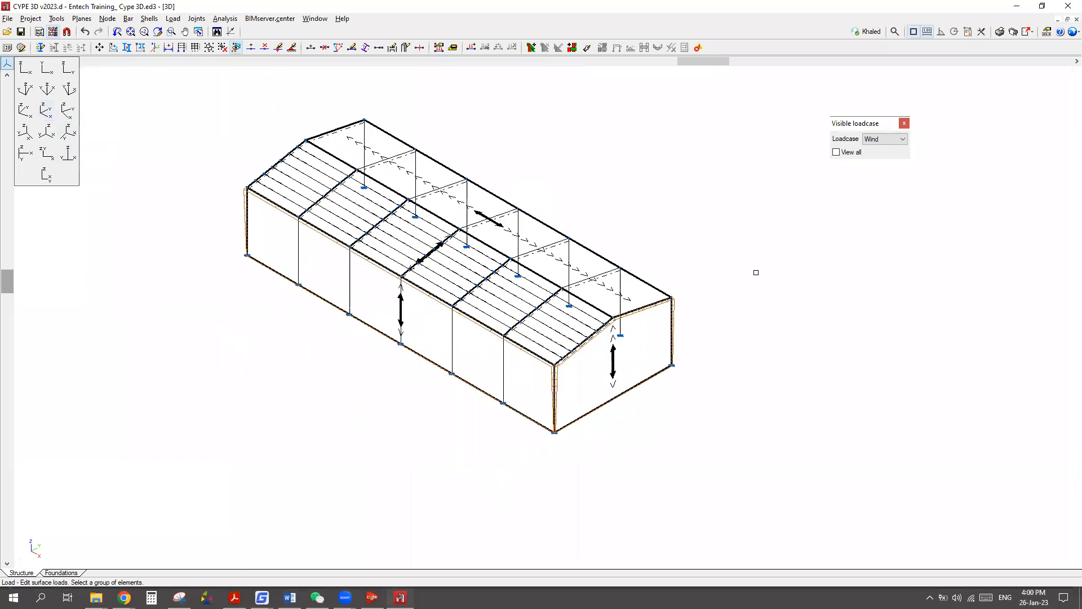
{"action": "scroll", "coordinate": [756, 272], "scroll_direction": "up", "scroll_amount": 1}
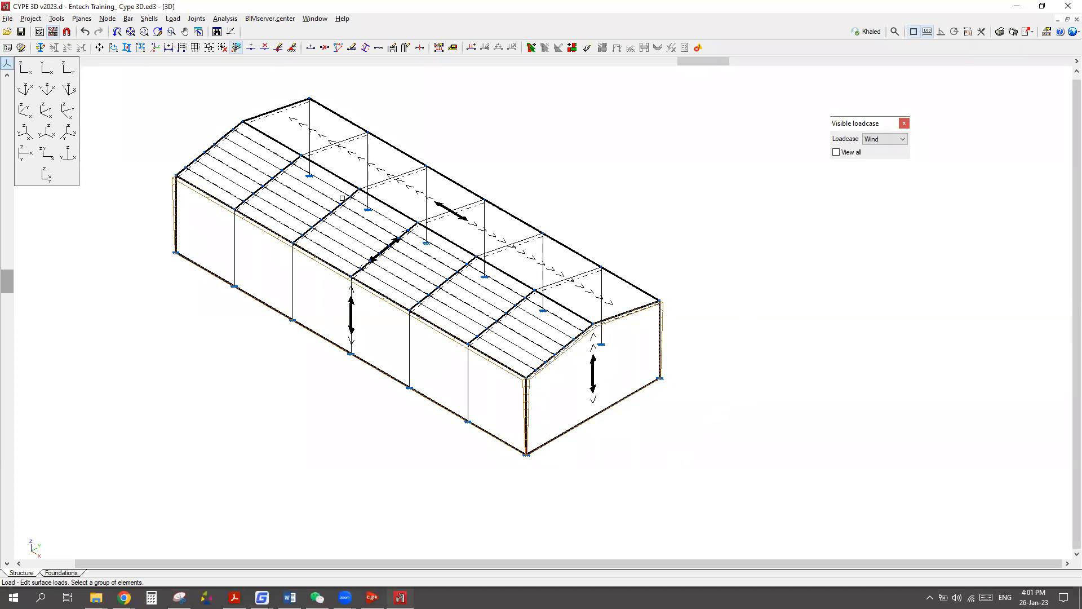
{"action": "left_click", "coordinate": [225, 19]}
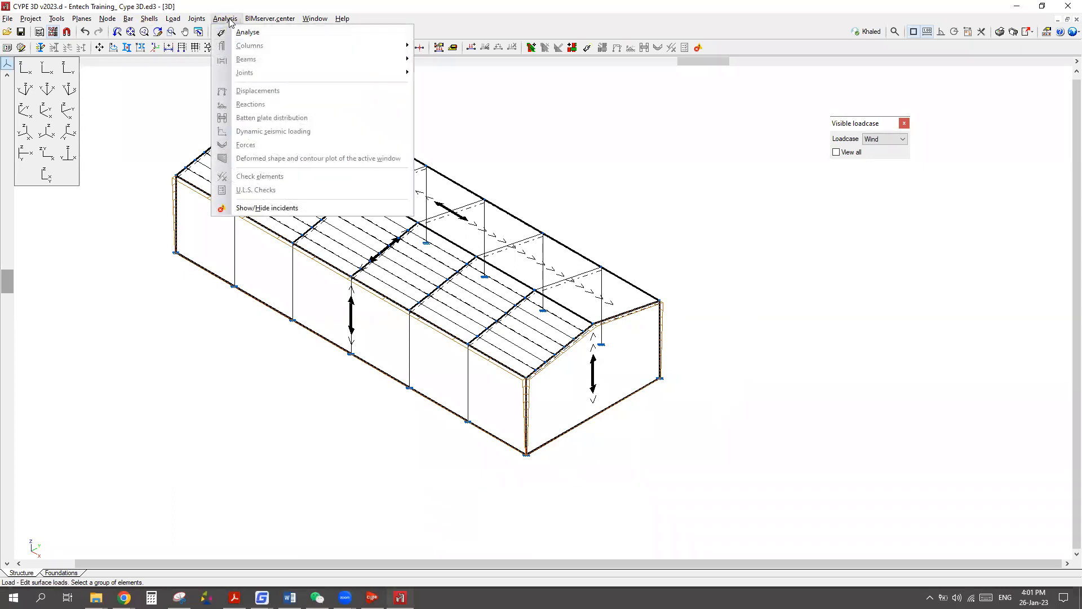
{"action": "left_click", "coordinate": [255, 34]}
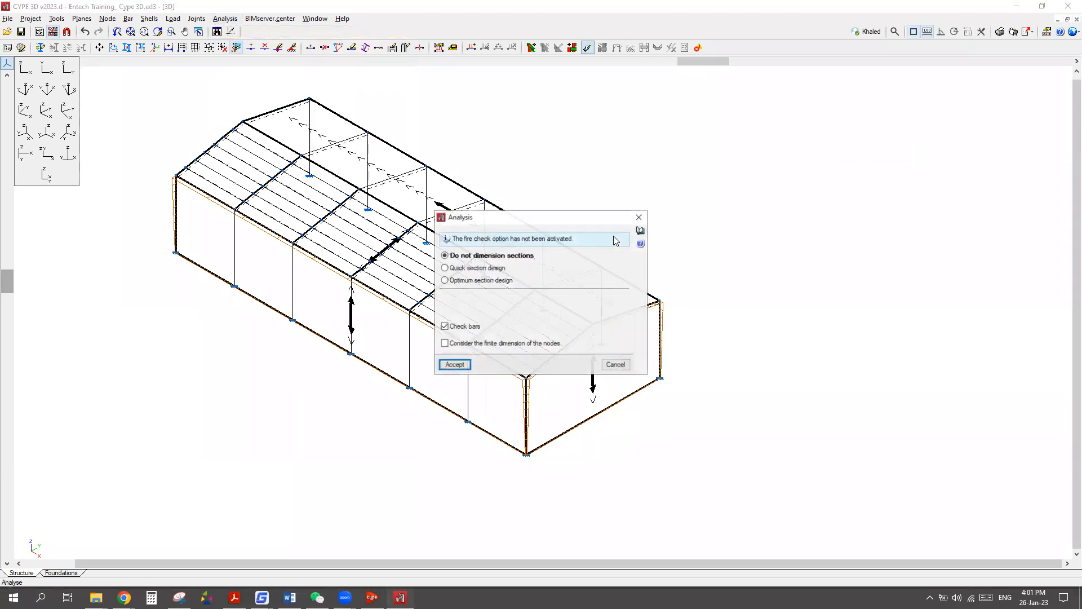
{"action": "left_click_drag", "start_coordinate": [544, 222], "coordinate": [653, 115]}
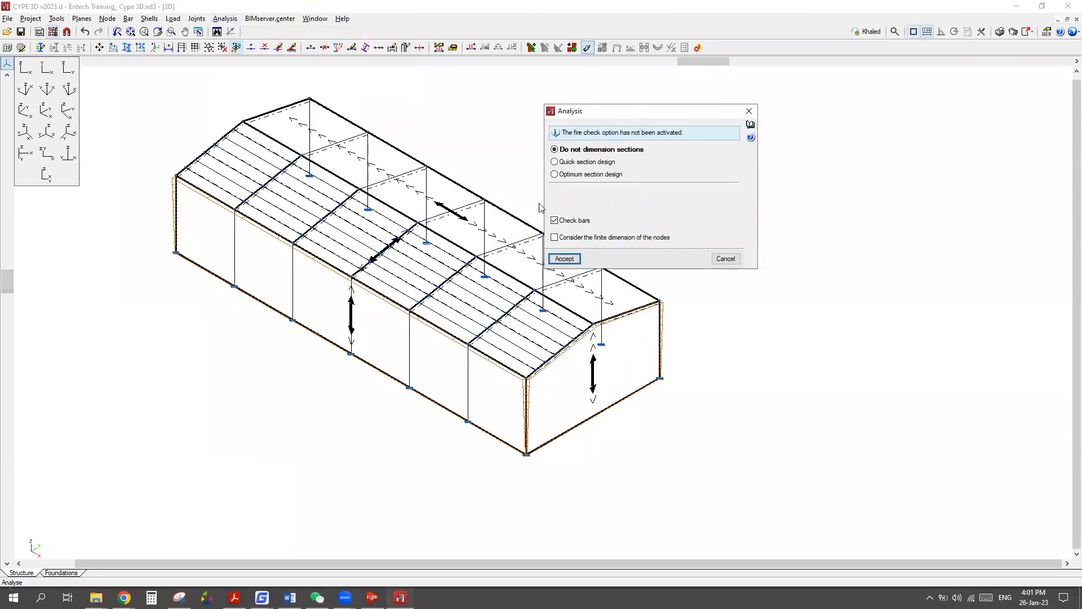
{"action": "left_click", "coordinate": [565, 259]}
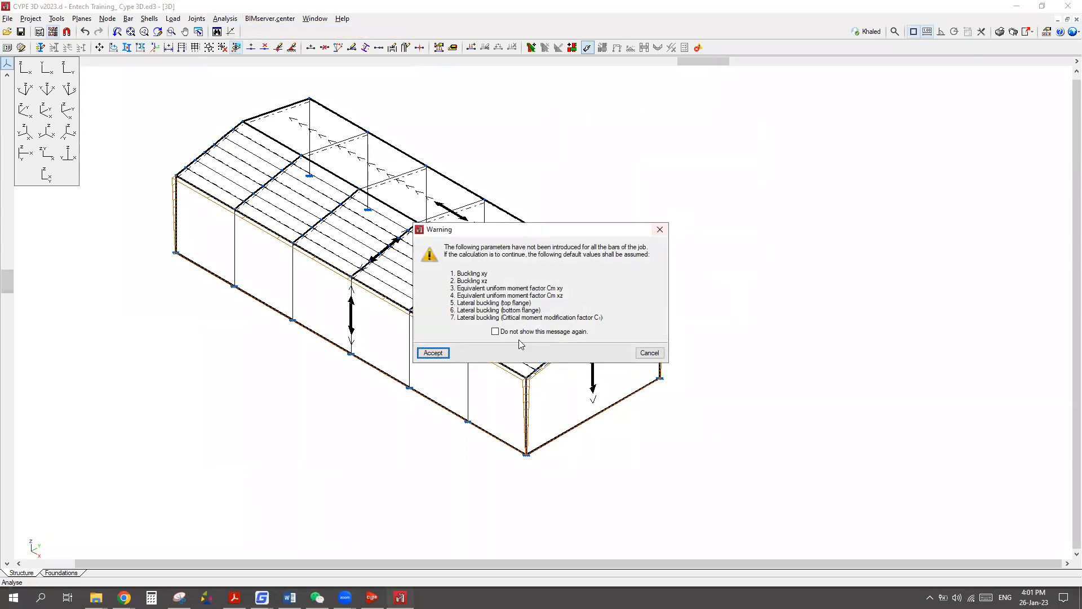
{"action": "left_click_drag", "start_coordinate": [527, 230], "coordinate": [635, 119]}
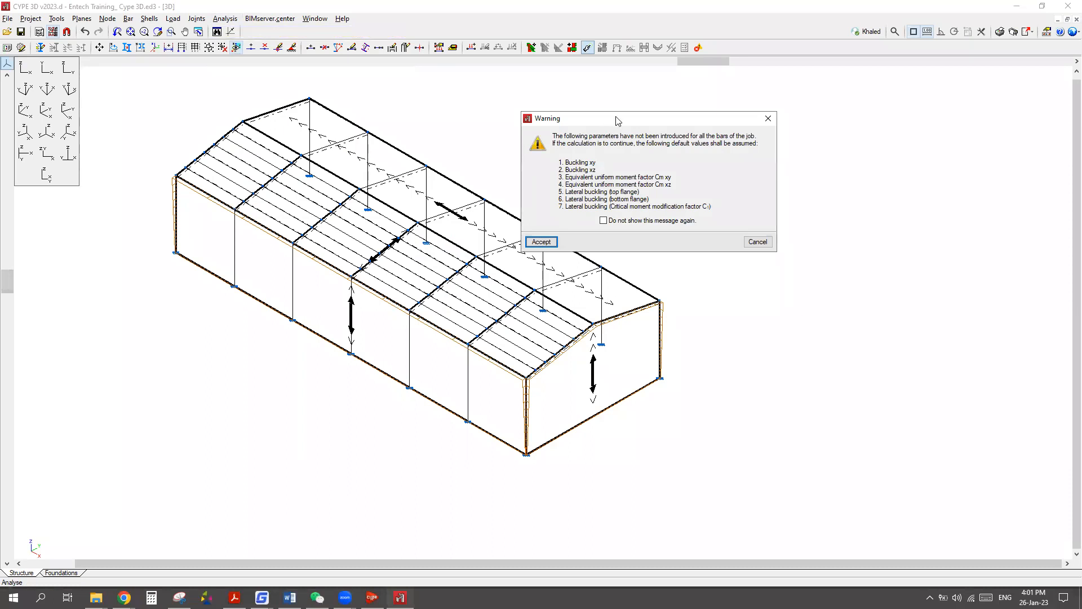
{"action": "left_click_drag", "start_coordinate": [617, 120], "coordinate": [671, 128]}
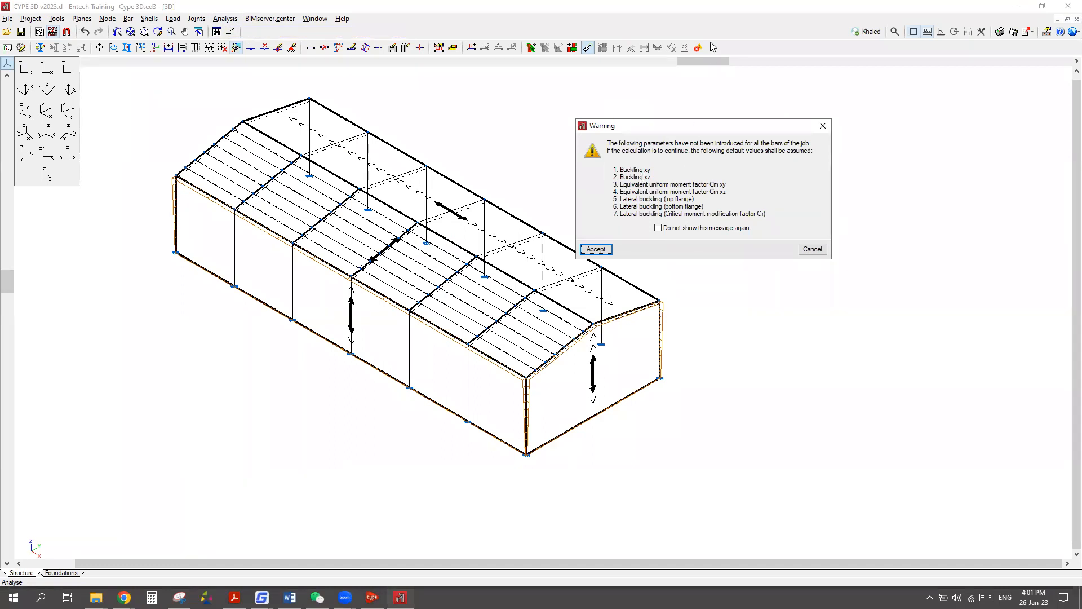
{"action": "mouse_move", "coordinate": [250, 168]}
{"action": "left_mouse_down"}
{"action": "mouse_move", "coordinate": [269, 145]}
{"action": "mouse_move", "coordinate": [234, 135]}
{"action": "mouse_move", "coordinate": [198, 164]}
{"action": "left_mouse_up"}
{"action": "mouse_move", "coordinate": [232, 120]}
{"action": "left_mouse_down"}
{"action": "mouse_move", "coordinate": [248, 131]}
{"action": "mouse_move", "coordinate": [199, 166]}
{"action": "mouse_move", "coordinate": [190, 144]}
{"action": "mouse_move", "coordinate": [234, 118]}
{"action": "mouse_move", "coordinate": [244, 129]}
{"action": "left_mouse_up"}
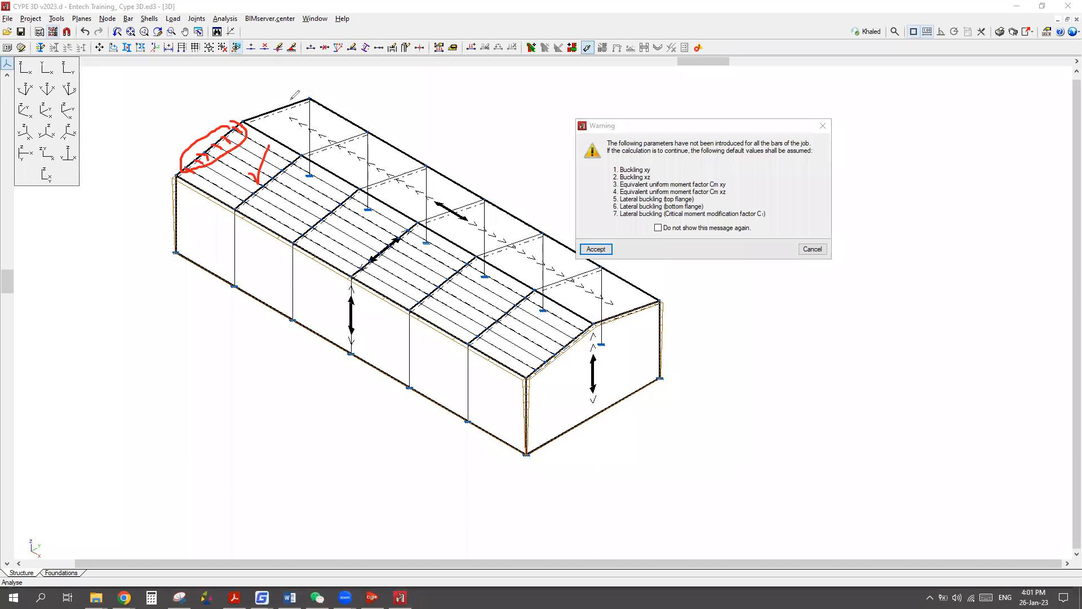
{"action": "left_click_drag", "start_coordinate": [316, 93], "coordinate": [315, 98]}
{"action": "mouse_move", "coordinate": [254, 125]}
{"action": "left_mouse_down"}
{"action": "mouse_move", "coordinate": [310, 89]}
{"action": "mouse_move", "coordinate": [315, 99]}
{"action": "left_mouse_up"}
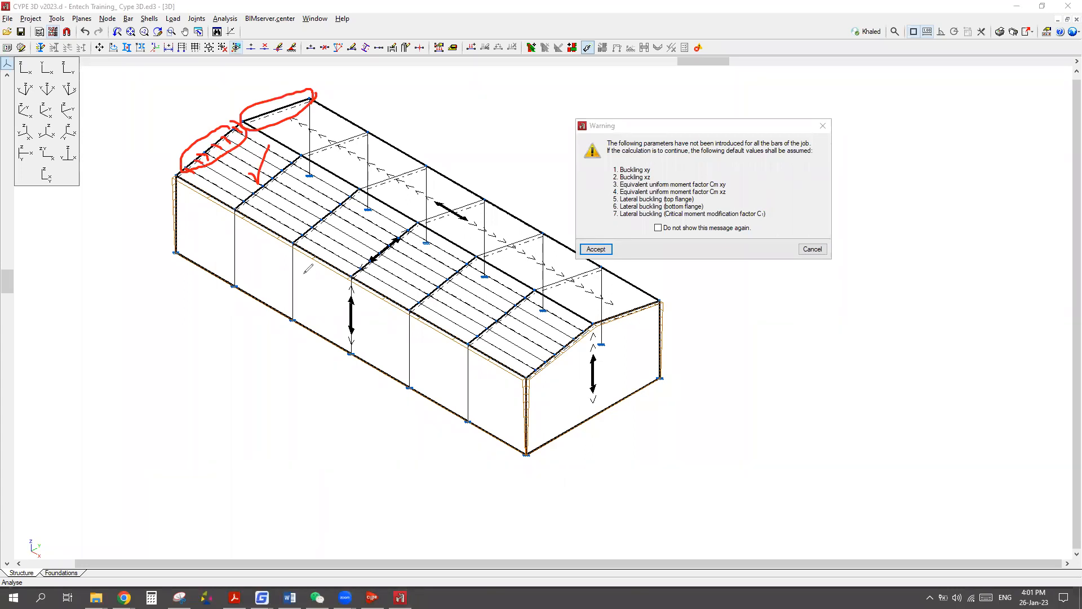
{"action": "mouse_move", "coordinate": [304, 103]}
{"action": "left_mouse_down"}
{"action": "mouse_move", "coordinate": [322, 120]}
{"action": "mouse_move", "coordinate": [295, 117]}
{"action": "mouse_move", "coordinate": [307, 122]}
{"action": "left_mouse_up"}
{"action": "mouse_move", "coordinate": [285, 116]}
{"action": "left_mouse_down"}
{"action": "mouse_move", "coordinate": [295, 129]}
{"action": "mouse_move", "coordinate": [282, 130]}
{"action": "left_mouse_up"}
{"action": "left_click_drag", "start_coordinate": [251, 117], "coordinate": [274, 136]}
{"action": "mouse_move", "coordinate": [668, 167]}
{"action": "left_mouse_down"}
{"action": "mouse_move", "coordinate": [697, 160]}
{"action": "mouse_move", "coordinate": [703, 135]}
{"action": "left_mouse_up"}
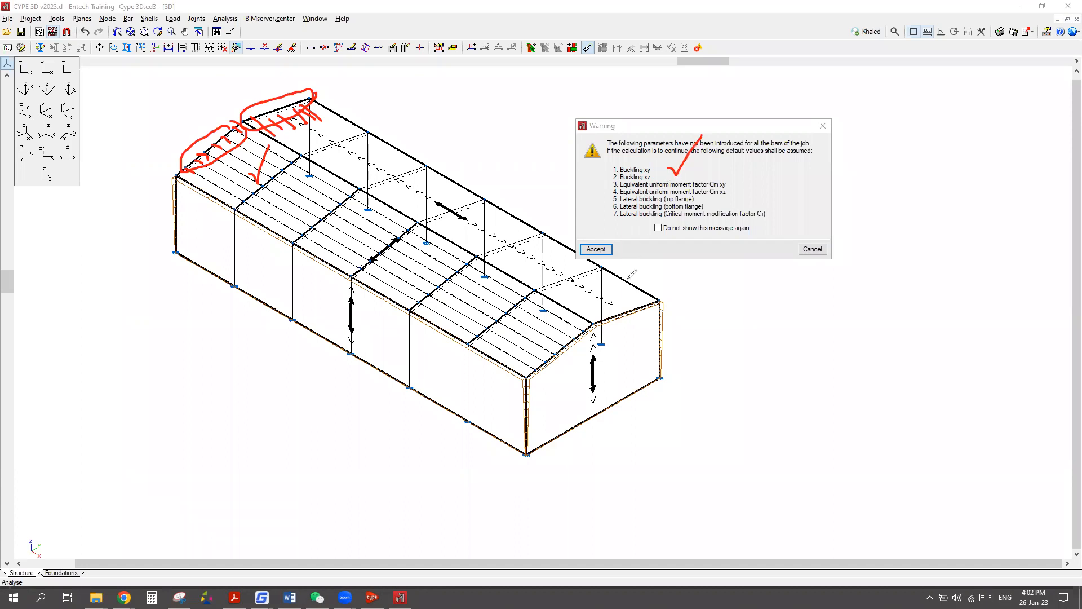
{"action": "mouse_move", "coordinate": [652, 237]}
{"action": "left_mouse_down"}
{"action": "mouse_move", "coordinate": [757, 237]}
{"action": "mouse_move", "coordinate": [730, 221]}
{"action": "mouse_move", "coordinate": [654, 222]}
{"action": "mouse_move", "coordinate": [649, 239]}
{"action": "left_mouse_up"}
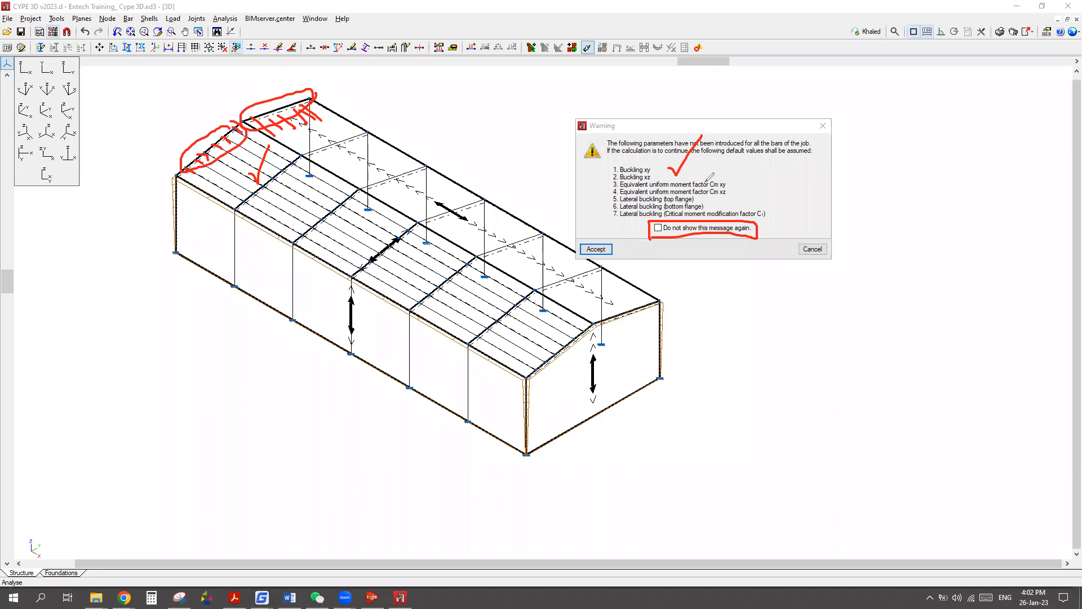
{"action": "mouse_move", "coordinate": [765, 180]}
{"action": "left_mouse_down"}
{"action": "mouse_move", "coordinate": [733, 185]}
{"action": "mouse_move", "coordinate": [756, 198]}
{"action": "left_mouse_up"}
{"action": "left_click", "coordinate": [619, 123]}
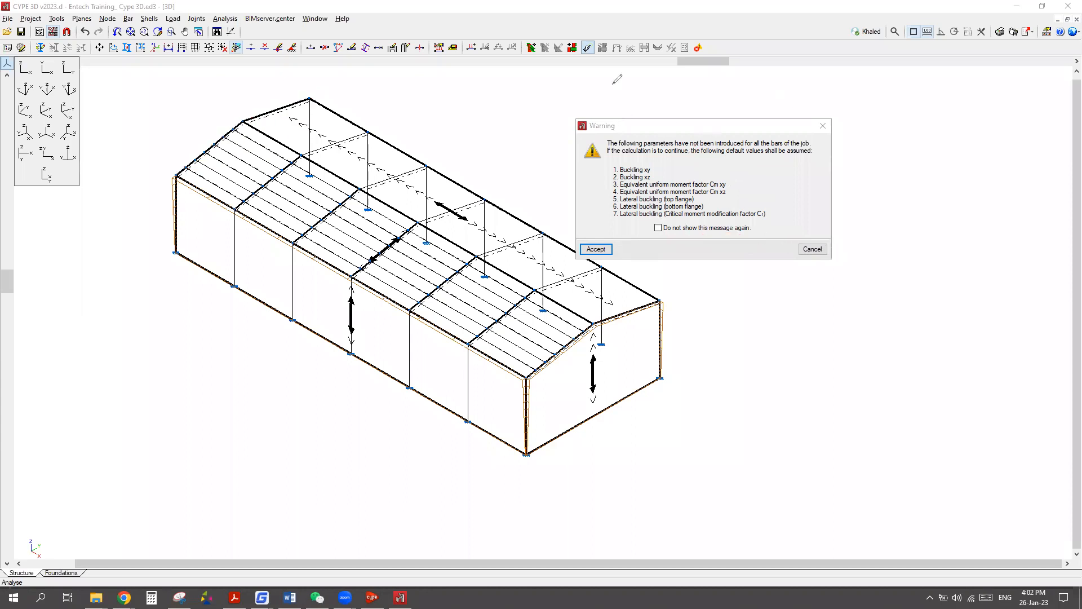
{"action": "left_click", "coordinate": [813, 249]}
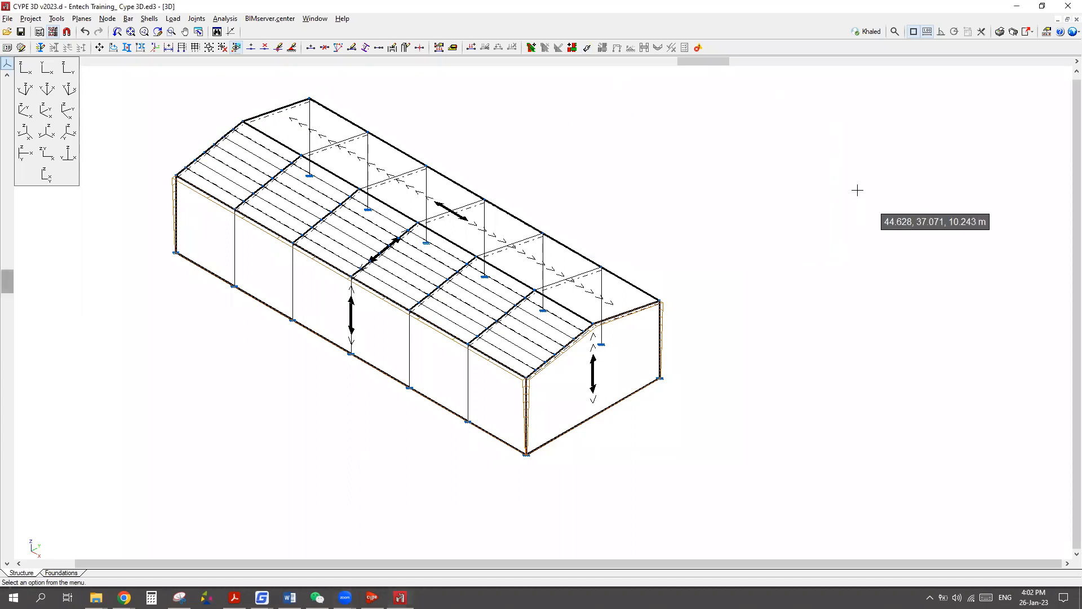
Start the Buckling assignment for bars and select the undivided rafters on the far roof slope.
{"action": "scroll", "coordinate": [314, 208], "scroll_direction": "down", "scroll_amount": 3}
{"action": "scroll", "coordinate": [363, 253], "scroll_direction": "up", "scroll_amount": 5}
{"action": "scroll", "coordinate": [415, 166], "scroll_direction": "up", "scroll_amount": 2}
{"action": "scroll", "coordinate": [336, 101], "scroll_direction": "down", "scroll_amount": 1}
{"action": "left_click", "coordinate": [129, 18]}
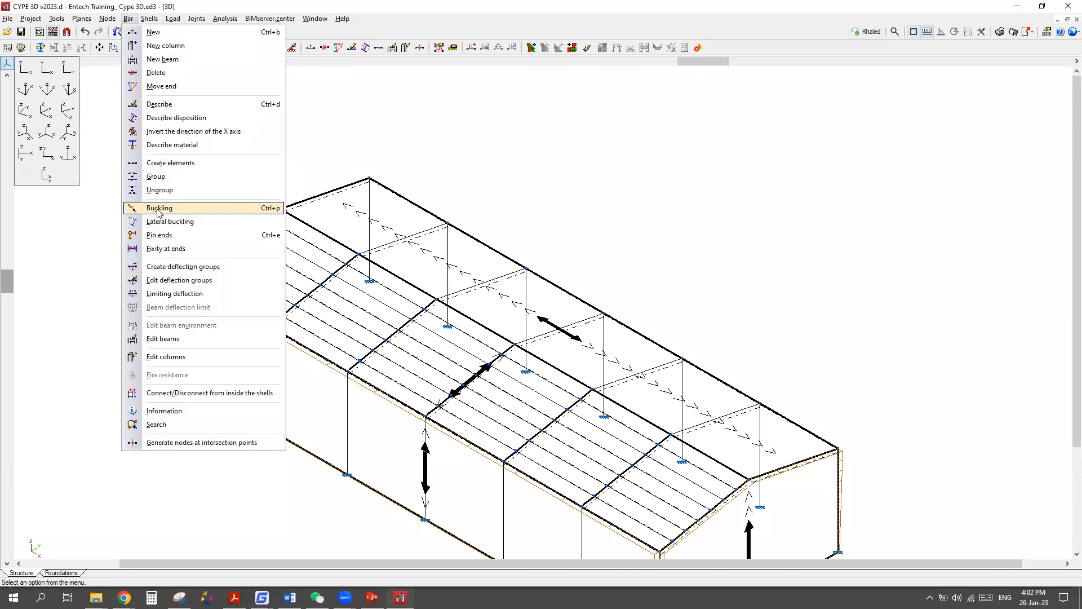
{"action": "left_click", "coordinate": [159, 211]}
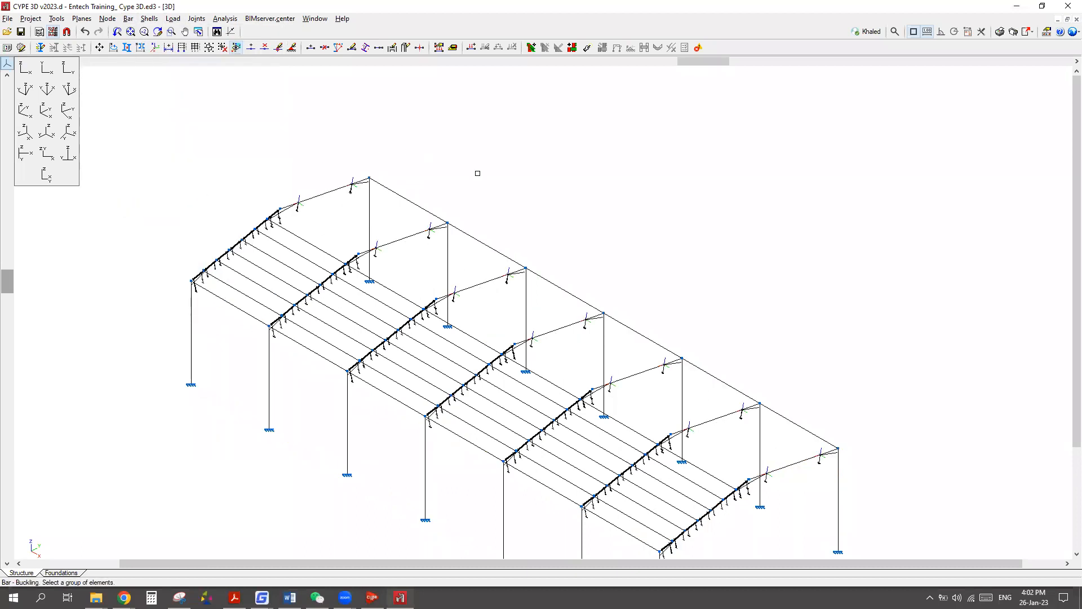
{"action": "scroll", "coordinate": [261, 186], "scroll_direction": "right", "scroll_amount": 3}
{"action": "left_click", "coordinate": [284, 201]}
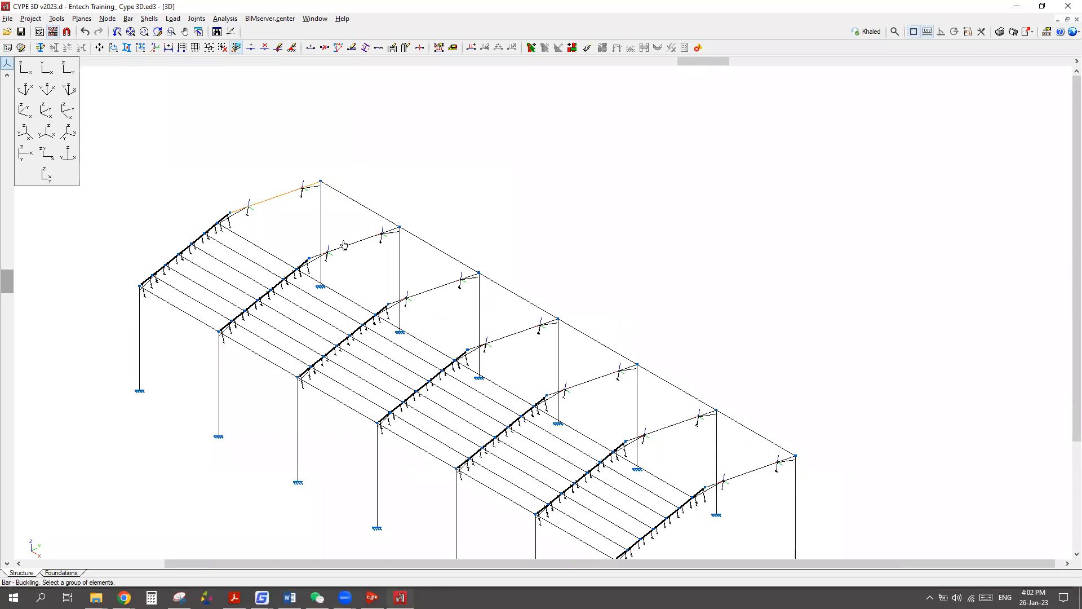
{"action": "left_click", "coordinate": [362, 242]}
{"action": "left_click", "coordinate": [422, 293]}
{"action": "left_click", "coordinate": [500, 337]}
{"action": "left_click", "coordinate": [580, 383]}
Examine the selected rafters' xy and xz buckling coefficients in the YZ elevation and one rafter's local axes near the ridge in 3D.
{"action": "left_click", "coordinate": [68, 69]}
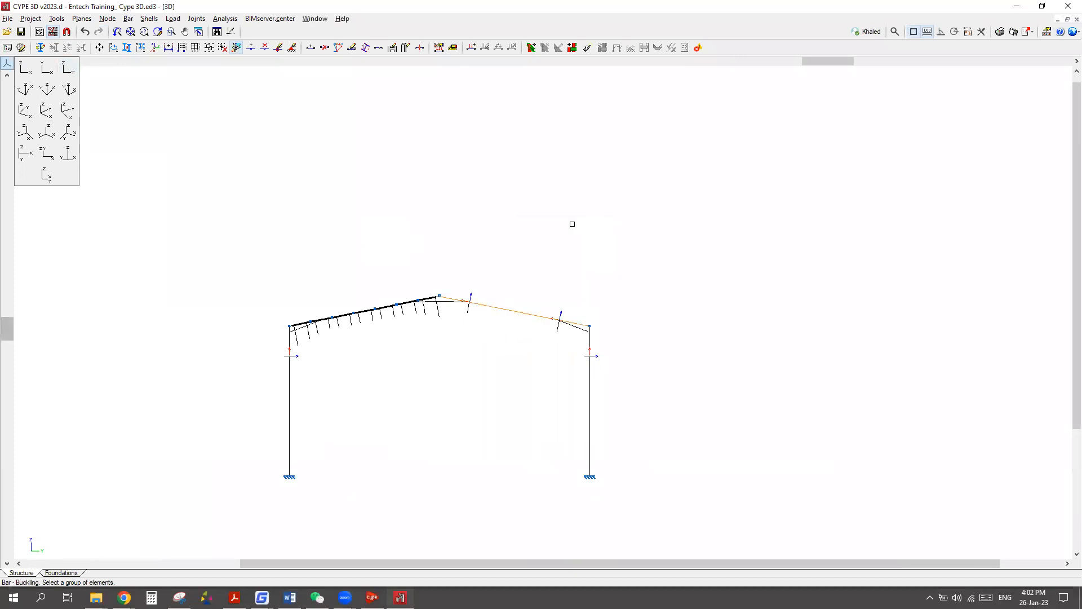
{"action": "scroll", "coordinate": [483, 336], "scroll_direction": "up", "scroll_amount": 2}
{"action": "scroll", "coordinate": [487, 322], "scroll_direction": "down", "scroll_amount": 2}
{"action": "left_click", "coordinate": [46, 110]}
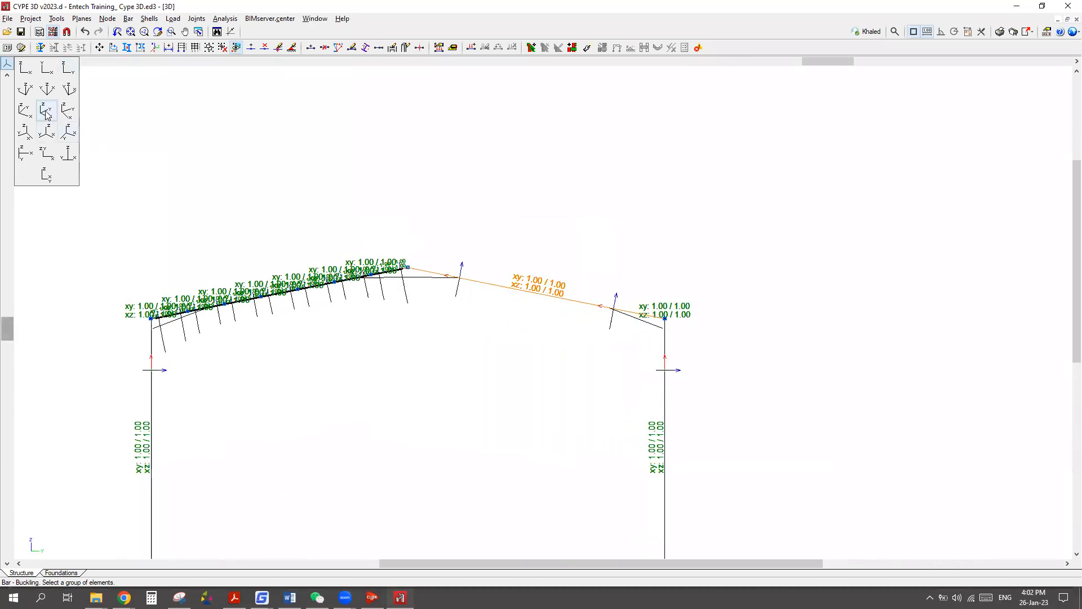
{"action": "scroll", "coordinate": [463, 274], "scroll_direction": "down", "scroll_amount": 3}
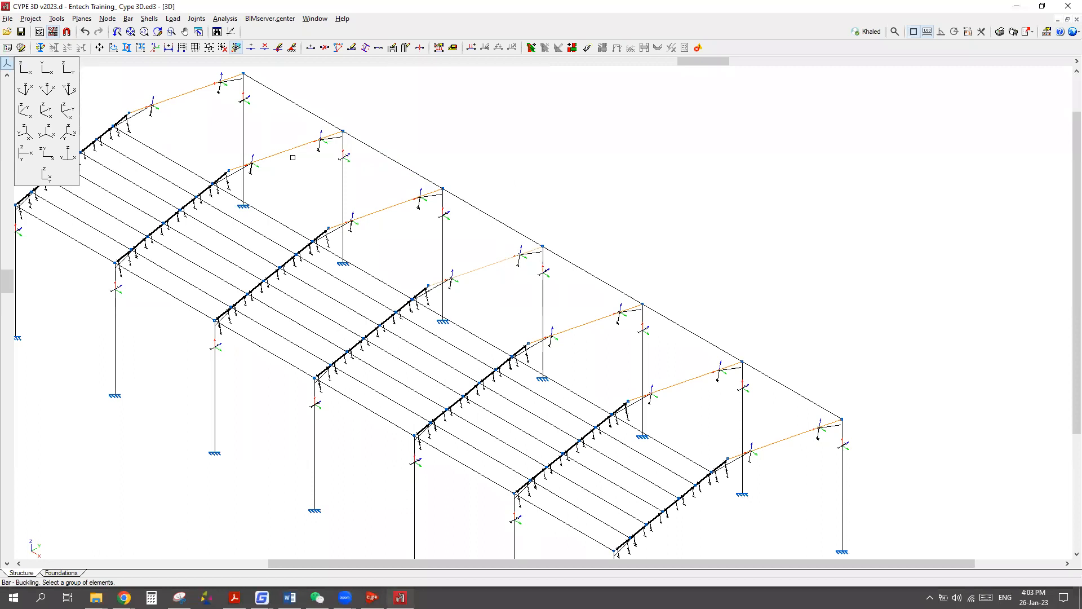
{"action": "scroll", "coordinate": [469, 242], "scroll_direction": "up", "scroll_amount": 2}
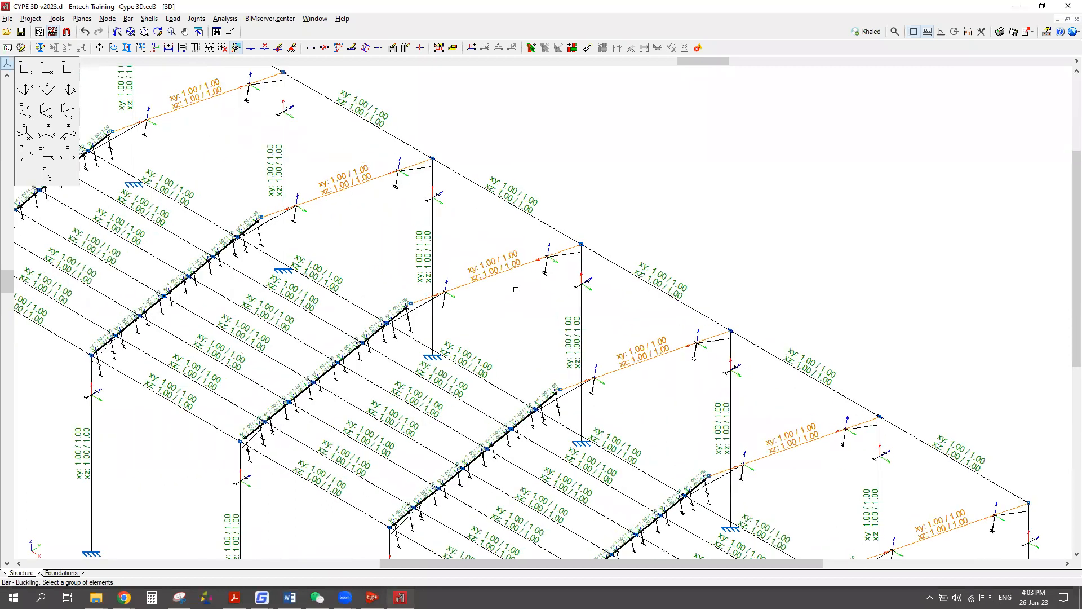
{"action": "scroll", "coordinate": [516, 290], "scroll_direction": "up", "scroll_amount": 4}
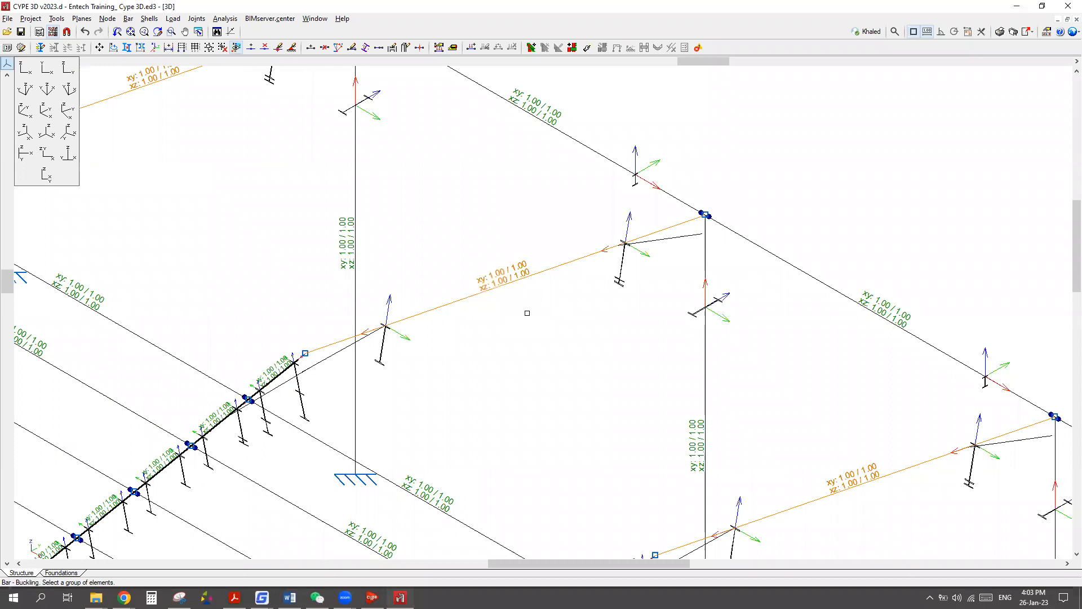
{"action": "scroll", "coordinate": [364, 341], "scroll_direction": "up", "scroll_amount": 3}
{"action": "scroll", "coordinate": [365, 345], "scroll_direction": "up", "scroll_amount": 2}
{"action": "scroll", "coordinate": [446, 346], "scroll_direction": "up", "scroll_amount": 1}
{"action": "scroll", "coordinate": [447, 348], "scroll_direction": "down", "scroll_amount": 1}
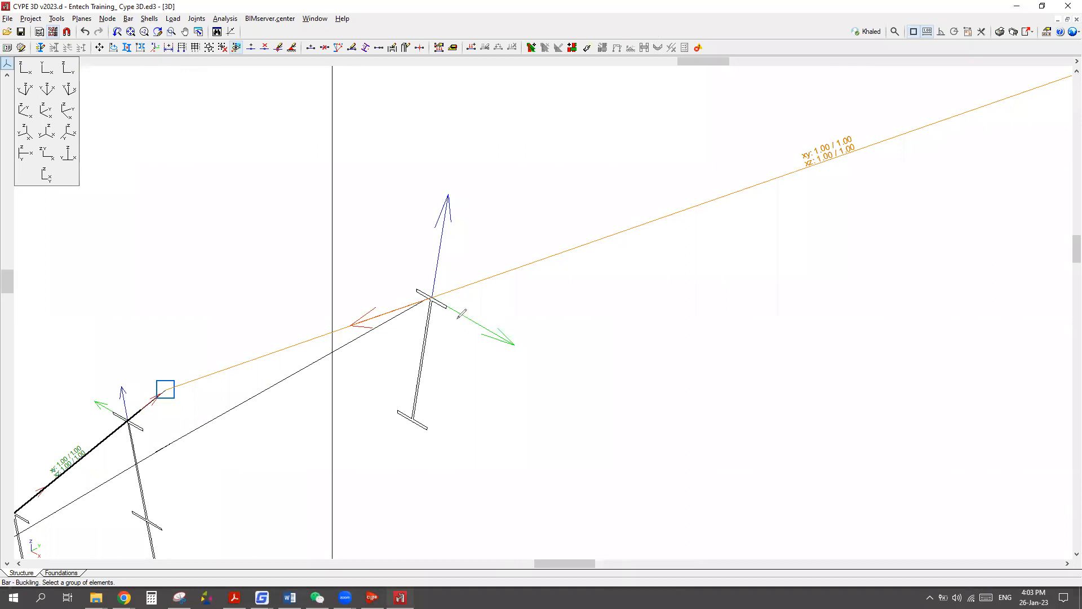
{"action": "mouse_move", "coordinate": [434, 295]}
{"action": "left_mouse_down"}
{"action": "mouse_move", "coordinate": [510, 341]}
{"action": "mouse_move", "coordinate": [497, 313]}
{"action": "mouse_move", "coordinate": [482, 336]}
{"action": "mouse_move", "coordinate": [528, 351]}
{"action": "left_mouse_up"}
{"action": "left_click_drag", "start_coordinate": [531, 342], "coordinate": [507, 367]}
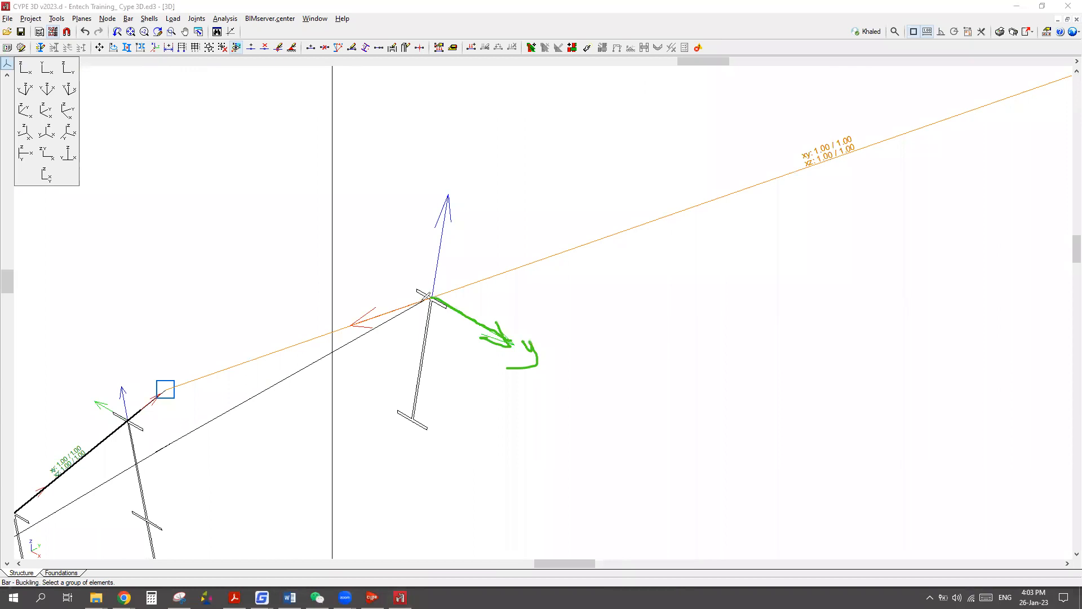
{"action": "mouse_move", "coordinate": [434, 295]}
{"action": "left_mouse_down"}
{"action": "mouse_move", "coordinate": [321, 344]}
{"action": "mouse_move", "coordinate": [350, 349]}
{"action": "left_mouse_up"}
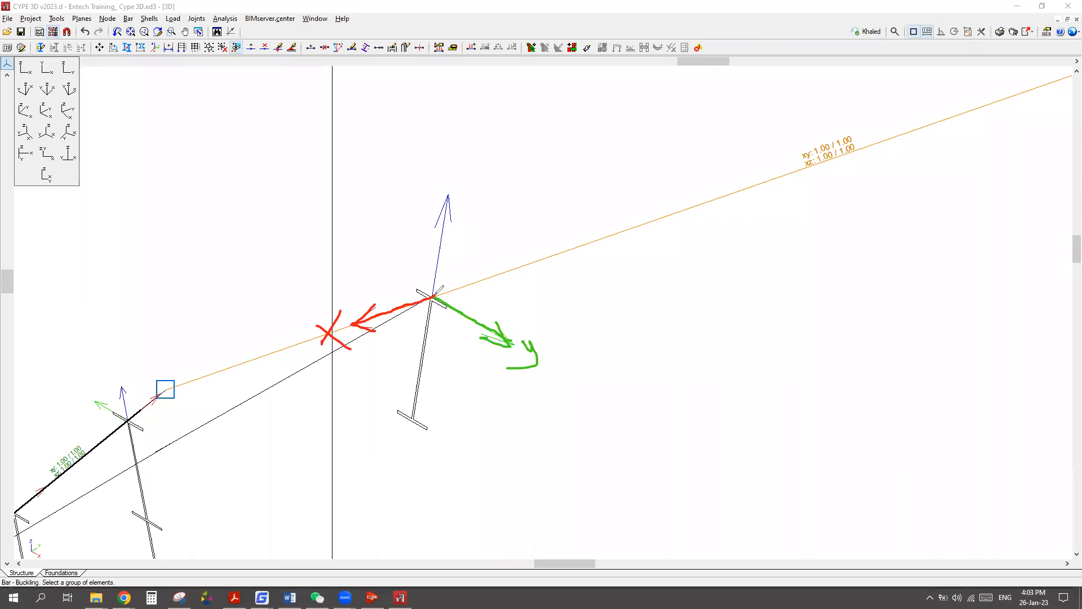
{"action": "mouse_move", "coordinate": [433, 294]}
{"action": "left_mouse_down"}
{"action": "mouse_move", "coordinate": [449, 195]}
{"action": "mouse_move", "coordinate": [455, 220]}
{"action": "left_mouse_up"}
{"action": "left_click_drag", "start_coordinate": [437, 172], "coordinate": [456, 190]}
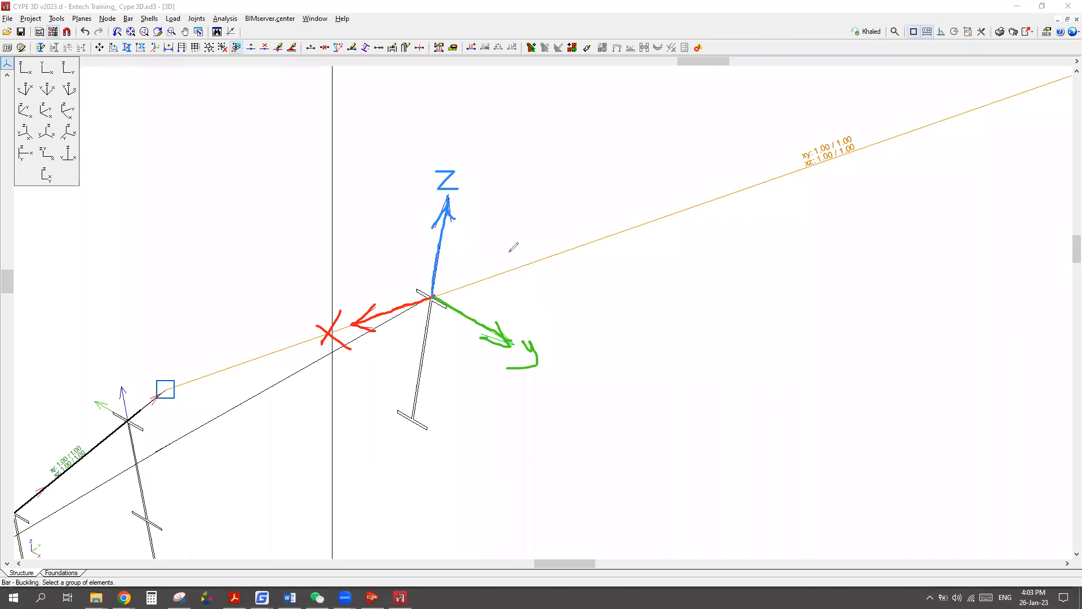
{"action": "left_click_drag", "start_coordinate": [547, 354], "coordinate": [567, 375]}
{"action": "mouse_move", "coordinate": [471, 171]}
{"action": "left_mouse_down"}
{"action": "mouse_move", "coordinate": [478, 187]}
{"action": "mouse_move", "coordinate": [466, 203]}
{"action": "left_mouse_up"}
{"action": "key", "text": "ctrl+z"}
{"action": "key", "text": "ctrl+z"}
{"action": "key", "text": "ctrl+z"}
{"action": "key", "text": "ctrl+z"}
{"action": "mouse_move", "coordinate": [353, 325]}
{"action": "left_mouse_down"}
{"action": "mouse_move", "coordinate": [437, 370]}
{"action": "mouse_move", "coordinate": [507, 343]}
{"action": "mouse_move", "coordinate": [481, 353]}
{"action": "left_mouse_up"}
{"action": "mouse_move", "coordinate": [475, 326]}
{"action": "left_mouse_down"}
{"action": "mouse_move", "coordinate": [471, 356]}
{"action": "mouse_move", "coordinate": [457, 355]}
{"action": "left_mouse_up"}
{"action": "left_click_drag", "start_coordinate": [446, 305], "coordinate": [443, 367]}
{"action": "mouse_move", "coordinate": [437, 307]}
{"action": "left_mouse_down"}
{"action": "mouse_move", "coordinate": [435, 369]}
{"action": "mouse_move", "coordinate": [418, 355]}
{"action": "left_mouse_up"}
{"action": "mouse_move", "coordinate": [402, 310]}
{"action": "left_mouse_down"}
{"action": "mouse_move", "coordinate": [395, 345]}
{"action": "mouse_move", "coordinate": [386, 337]}
{"action": "left_mouse_up"}
{"action": "mouse_move", "coordinate": [405, 370]}
{"action": "left_mouse_down"}
{"action": "mouse_move", "coordinate": [390, 389]}
{"action": "mouse_move", "coordinate": [404, 377]}
{"action": "left_mouse_up"}
{"action": "left_click_drag", "start_coordinate": [406, 374], "coordinate": [412, 385]}
{"action": "mouse_move", "coordinate": [412, 370]}
{"action": "left_mouse_down"}
{"action": "mouse_move", "coordinate": [417, 395]}
{"action": "mouse_move", "coordinate": [407, 404]}
{"action": "left_mouse_up"}
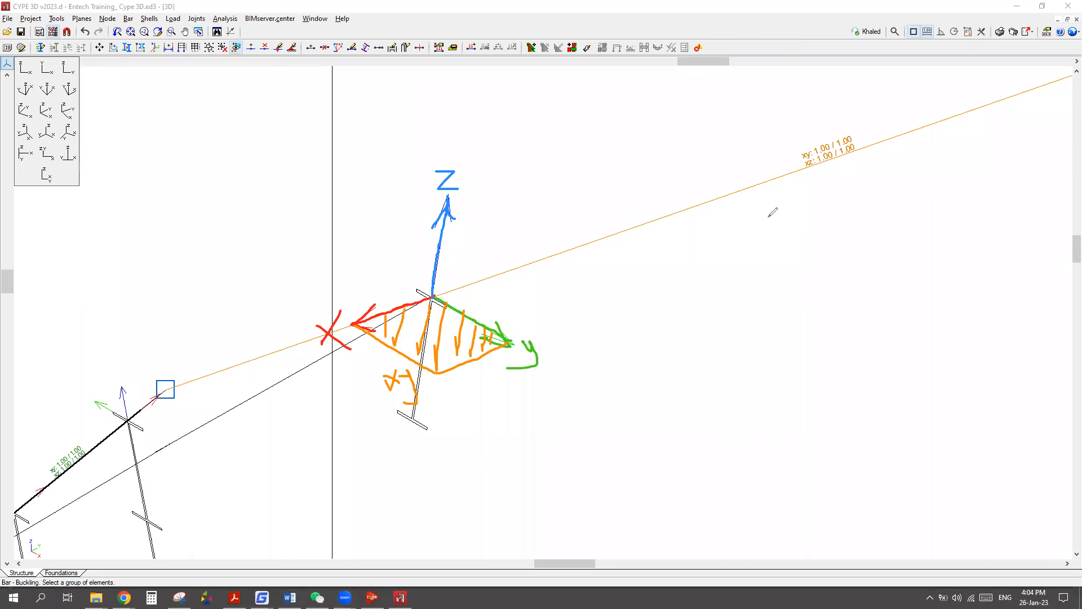
{"action": "left_click_drag", "start_coordinate": [445, 201], "coordinate": [362, 217]}
{"action": "mouse_move", "coordinate": [356, 324]}
{"action": "left_mouse_down"}
{"action": "mouse_move", "coordinate": [363, 221]}
{"action": "mouse_move", "coordinate": [422, 272]}
{"action": "left_mouse_up"}
{"action": "left_click_drag", "start_coordinate": [407, 208], "coordinate": [404, 297]}
{"action": "left_click_drag", "start_coordinate": [389, 227], "coordinate": [388, 301]}
{"action": "left_click_drag", "start_coordinate": [370, 227], "coordinate": [371, 318]}
{"action": "mouse_move", "coordinate": [372, 175]}
{"action": "left_mouse_down"}
{"action": "mouse_move", "coordinate": [390, 189]}
{"action": "mouse_move", "coordinate": [376, 191]}
{"action": "left_mouse_up"}
{"action": "left_click_drag", "start_coordinate": [396, 170], "coordinate": [411, 187]}
{"action": "mouse_move", "coordinate": [109, 145]}
{"action": "left_mouse_down"}
{"action": "mouse_move", "coordinate": [175, 146]}
{"action": "mouse_move", "coordinate": [134, 232]}
{"action": "mouse_move", "coordinate": [172, 237]}
{"action": "left_mouse_up"}
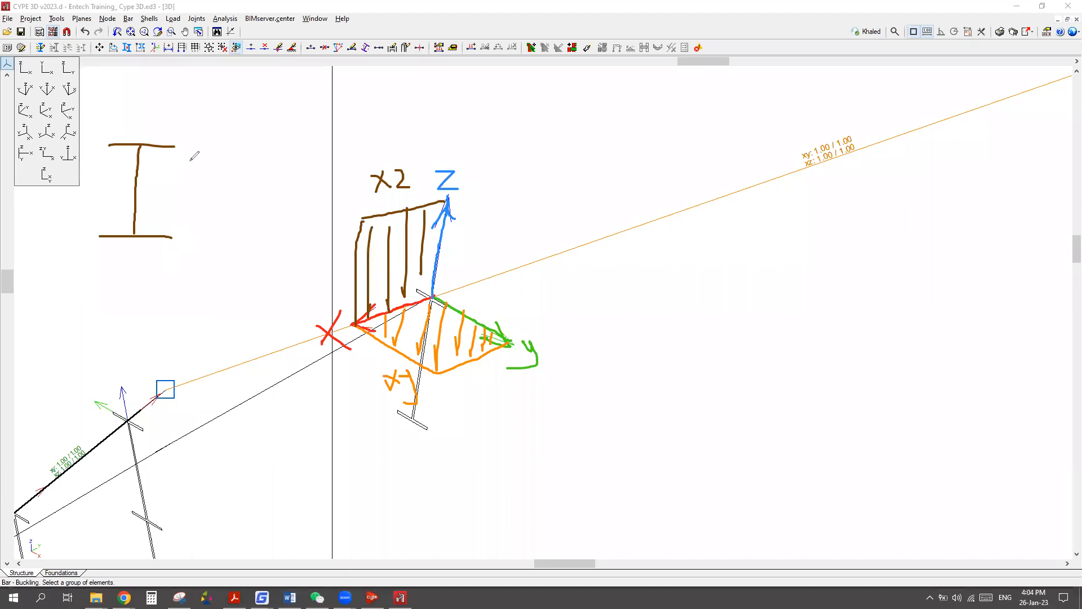
{"action": "left_click_drag", "start_coordinate": [91, 184], "coordinate": [106, 184]}
{"action": "left_click_drag", "start_coordinate": [115, 186], "coordinate": [123, 186]}
{"action": "left_click_drag", "start_coordinate": [134, 185], "coordinate": [139, 186]}
{"action": "left_click_drag", "start_coordinate": [143, 184], "coordinate": [163, 185]}
{"action": "mouse_move", "coordinate": [187, 184]}
{"action": "left_mouse_down"}
{"action": "mouse_move", "coordinate": [217, 195]}
{"action": "mouse_move", "coordinate": [205, 200]}
{"action": "left_mouse_up"}
{"action": "left_click_drag", "start_coordinate": [142, 103], "coordinate": [135, 257]}
{"action": "left_click_drag", "start_coordinate": [134, 265], "coordinate": [134, 272]}
{"action": "mouse_move", "coordinate": [145, 94]}
{"action": "left_mouse_down"}
{"action": "mouse_move", "coordinate": [172, 96]}
{"action": "mouse_move", "coordinate": [180, 119]}
{"action": "left_mouse_up"}
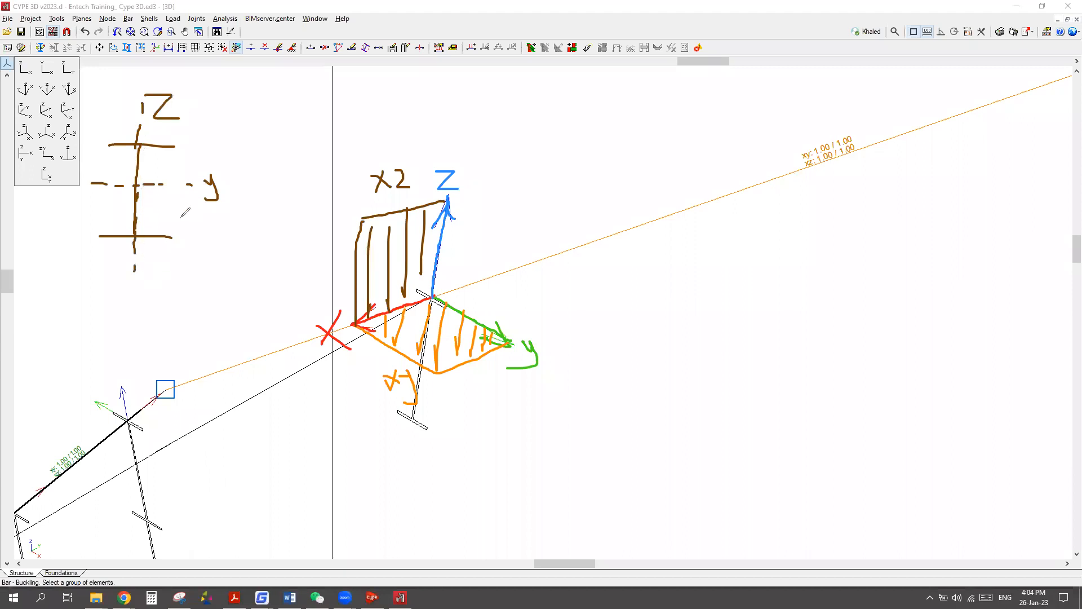
{"action": "mouse_move", "coordinate": [192, 168]}
{"action": "left_mouse_down"}
{"action": "mouse_move", "coordinate": [167, 183]}
{"action": "mouse_move", "coordinate": [176, 204]}
{"action": "left_mouse_up"}
{"action": "mouse_move", "coordinate": [155, 125]}
{"action": "left_mouse_down"}
{"action": "mouse_move", "coordinate": [131, 121]}
{"action": "mouse_move", "coordinate": [142, 119]}
{"action": "left_mouse_up"}
{"action": "left_click_drag", "start_coordinate": [91, 175], "coordinate": [94, 201]}
{"action": "left_click_drag", "start_coordinate": [120, 277], "coordinate": [156, 292]}
{"action": "mouse_move", "coordinate": [232, 120]}
{"action": "left_mouse_down"}
{"action": "mouse_move", "coordinate": [228, 148]}
{"action": "mouse_move", "coordinate": [269, 135]}
{"action": "mouse_move", "coordinate": [265, 155]}
{"action": "left_mouse_up"}
{"action": "mouse_move", "coordinate": [291, 136]}
{"action": "left_mouse_down"}
{"action": "mouse_move", "coordinate": [311, 133]}
{"action": "mouse_move", "coordinate": [305, 145]}
{"action": "left_mouse_up"}
{"action": "mouse_move", "coordinate": [337, 111]}
{"action": "left_mouse_down"}
{"action": "mouse_move", "coordinate": [327, 116]}
{"action": "mouse_move", "coordinate": [348, 128]}
{"action": "mouse_move", "coordinate": [327, 137]}
{"action": "left_mouse_up"}
{"action": "left_click_drag", "start_coordinate": [342, 93], "coordinate": [363, 120]}
{"action": "mouse_move", "coordinate": [367, 118]}
{"action": "left_mouse_down"}
{"action": "mouse_move", "coordinate": [389, 83]}
{"action": "mouse_move", "coordinate": [415, 85]}
{"action": "mouse_move", "coordinate": [418, 115]}
{"action": "mouse_move", "coordinate": [445, 88]}
{"action": "mouse_move", "coordinate": [499, 85]}
{"action": "mouse_move", "coordinate": [496, 93]}
{"action": "mouse_move", "coordinate": [533, 40]}
{"action": "left_mouse_up"}
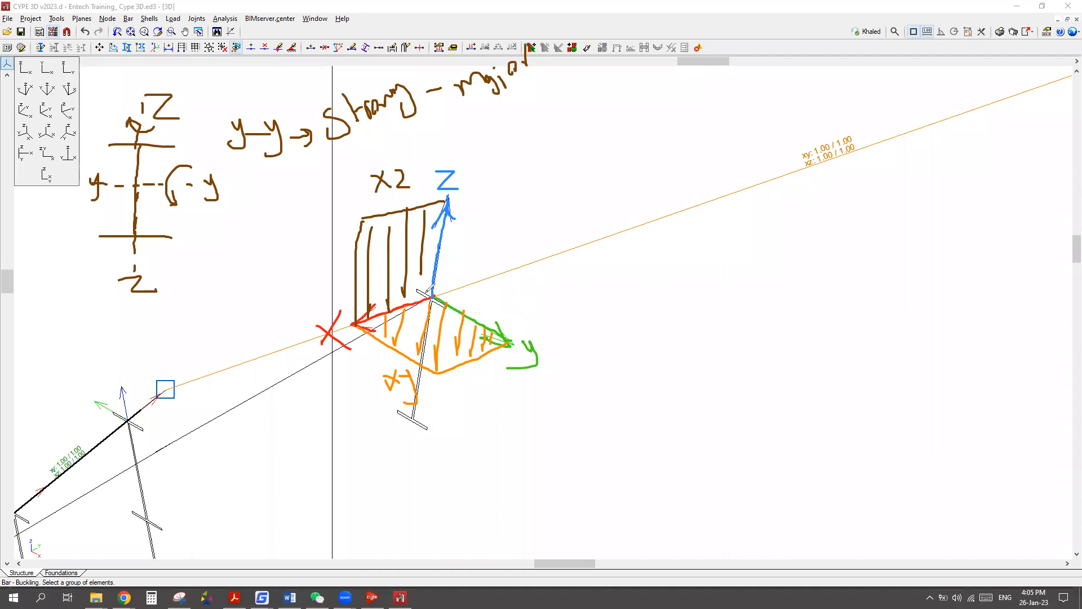
{"action": "mouse_move", "coordinate": [429, 418]}
{"action": "left_mouse_down"}
{"action": "mouse_move", "coordinate": [546, 394]}
{"action": "mouse_move", "coordinate": [617, 256]}
{"action": "mouse_move", "coordinate": [620, 277]}
{"action": "left_mouse_up"}
{"action": "mouse_move", "coordinate": [630, 215]}
{"action": "left_mouse_down"}
{"action": "mouse_move", "coordinate": [666, 233]}
{"action": "mouse_move", "coordinate": [641, 282]}
{"action": "mouse_move", "coordinate": [641, 336]}
{"action": "mouse_move", "coordinate": [663, 344]}
{"action": "left_mouse_up"}
{"action": "left_click_drag", "start_coordinate": [597, 255], "coordinate": [653, 281]}
{"action": "left_click_drag", "start_coordinate": [665, 290], "coordinate": [686, 299]}
{"action": "left_click_drag", "start_coordinate": [693, 292], "coordinate": [701, 310]}
{"action": "mouse_move", "coordinate": [578, 241]}
{"action": "left_mouse_down"}
{"action": "mouse_move", "coordinate": [590, 259]}
{"action": "mouse_move", "coordinate": [574, 270]}
{"action": "left_mouse_up"}
{"action": "left_click_drag", "start_coordinate": [645, 345], "coordinate": [645, 353]}
{"action": "left_click_drag", "start_coordinate": [643, 359], "coordinate": [640, 382]}
{"action": "left_click_drag", "start_coordinate": [644, 195], "coordinate": [662, 190]}
{"action": "left_click_drag", "start_coordinate": [627, 391], "coordinate": [640, 405]}
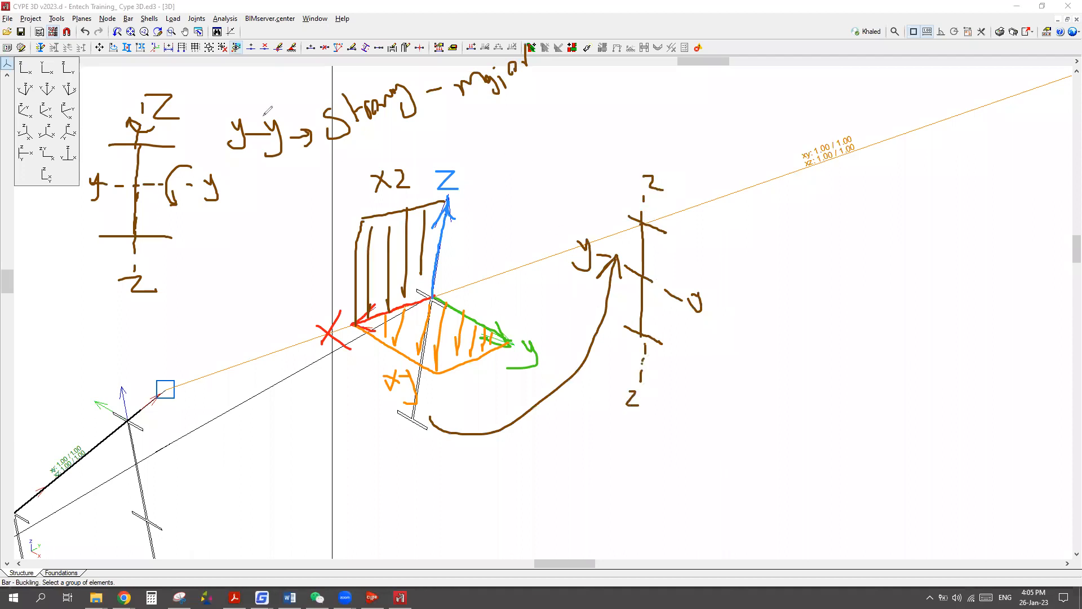
{"action": "mouse_move", "coordinate": [218, 74]}
{"action": "left_mouse_down"}
{"action": "mouse_move", "coordinate": [253, 89]}
{"action": "mouse_move", "coordinate": [287, 69]}
{"action": "mouse_move", "coordinate": [372, 59]}
{"action": "mouse_move", "coordinate": [437, 10]}
{"action": "left_mouse_up"}
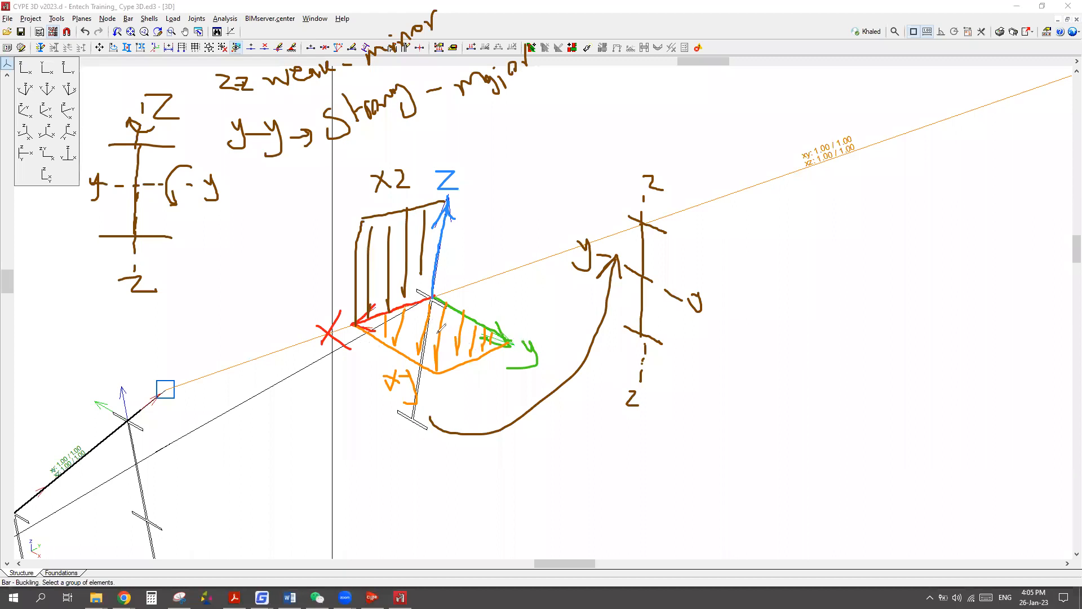
{"action": "mouse_move", "coordinate": [492, 377]}
{"action": "left_mouse_down"}
{"action": "mouse_move", "coordinate": [472, 363]}
{"action": "mouse_move", "coordinate": [489, 376]}
{"action": "left_mouse_up"}
{"action": "mouse_move", "coordinate": [482, 423]}
{"action": "left_mouse_down"}
{"action": "mouse_move", "coordinate": [513, 421]}
{"action": "mouse_move", "coordinate": [530, 404]}
{"action": "left_mouse_up"}
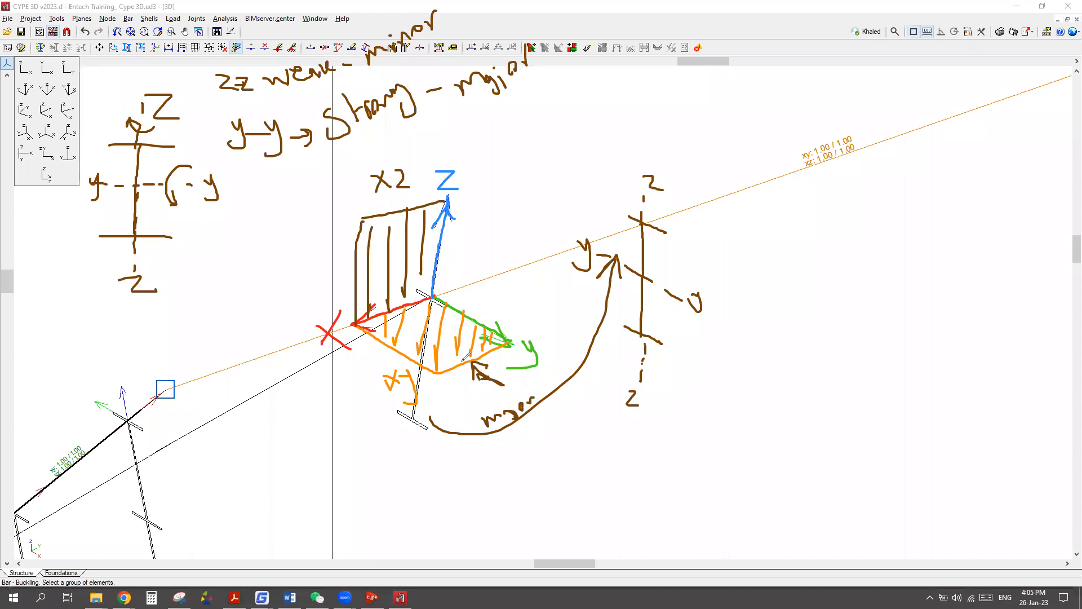
{"action": "mouse_move", "coordinate": [550, 386]}
{"action": "left_mouse_down"}
{"action": "mouse_move", "coordinate": [556, 406]}
{"action": "mouse_move", "coordinate": [593, 364]}
{"action": "left_mouse_up"}
{"action": "mouse_move", "coordinate": [423, 244]}
{"action": "left_mouse_down"}
{"action": "mouse_move", "coordinate": [477, 237]}
{"action": "mouse_move", "coordinate": [498, 204]}
{"action": "mouse_move", "coordinate": [557, 193]}
{"action": "mouse_move", "coordinate": [576, 148]}
{"action": "left_mouse_up"}
{"action": "mouse_move", "coordinate": [586, 151]}
{"action": "left_mouse_down"}
{"action": "mouse_move", "coordinate": [588, 160]}
{"action": "mouse_move", "coordinate": [607, 147]}
{"action": "left_mouse_up"}
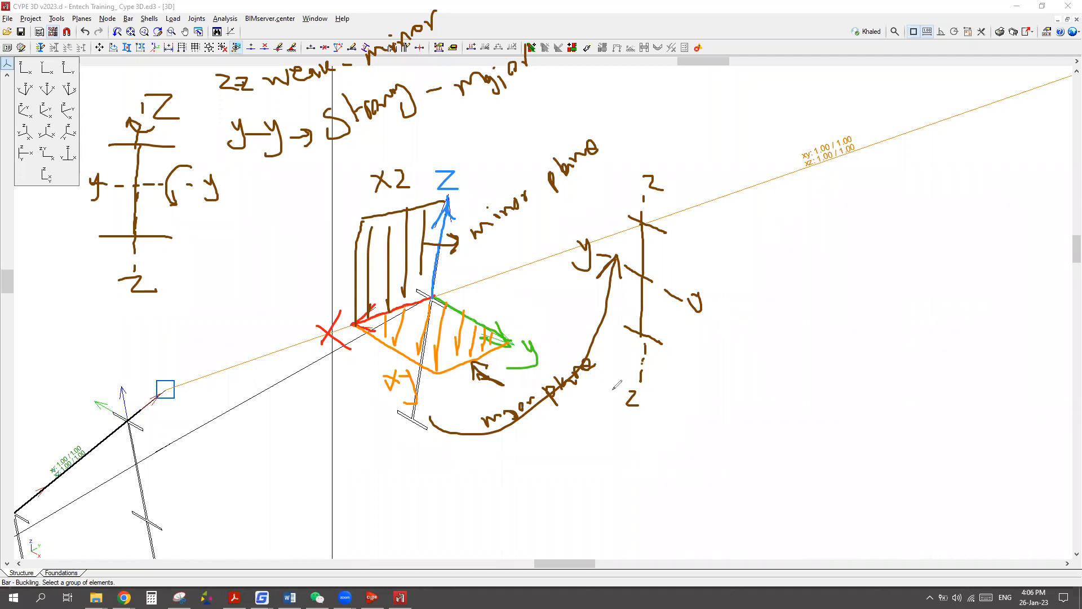
{"action": "mouse_move", "coordinate": [773, 134]}
{"action": "left_mouse_down"}
{"action": "mouse_move", "coordinate": [764, 135]}
{"action": "mouse_move", "coordinate": [784, 171]}
{"action": "mouse_move", "coordinate": [800, 166]}
{"action": "left_mouse_up"}
{"action": "left_click_drag", "start_coordinate": [954, 76], "coordinate": [958, 105]}
{"action": "left_click_drag", "start_coordinate": [822, 203], "coordinate": [832, 222]}
{"action": "mouse_move", "coordinate": [840, 208]}
{"action": "left_mouse_down"}
{"action": "mouse_move", "coordinate": [983, 148]}
{"action": "mouse_move", "coordinate": [989, 169]}
{"action": "left_mouse_up"}
{"action": "left_click_drag", "start_coordinate": [895, 217], "coordinate": [911, 233]}
{"action": "left_click", "coordinate": [925, 220]}
{"action": "mouse_move", "coordinate": [940, 201]}
{"action": "left_mouse_down"}
{"action": "mouse_move", "coordinate": [962, 221]}
{"action": "mouse_move", "coordinate": [978, 197]}
{"action": "mouse_move", "coordinate": [991, 208]}
{"action": "left_mouse_up"}
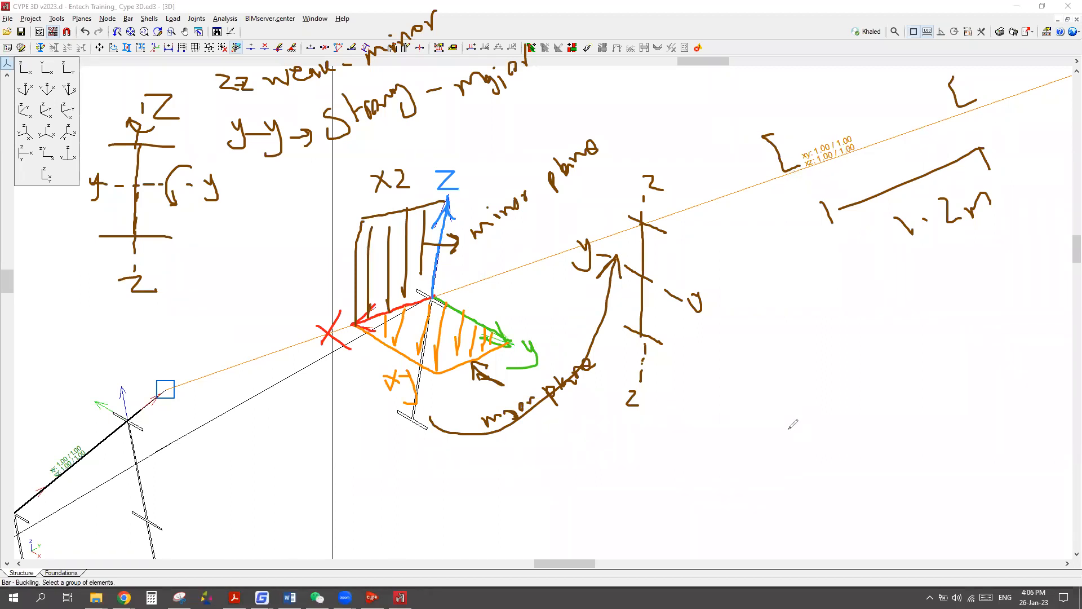
{"action": "mouse_move", "coordinate": [753, 505]}
{"action": "left_mouse_down"}
{"action": "mouse_move", "coordinate": [753, 456]}
{"action": "mouse_move", "coordinate": [818, 421]}
{"action": "left_mouse_up"}
{"action": "mouse_move", "coordinate": [869, 421]}
{"action": "left_mouse_down"}
{"action": "mouse_move", "coordinate": [909, 432]}
{"action": "mouse_move", "coordinate": [910, 483]}
{"action": "left_mouse_up"}
{"action": "mouse_move", "coordinate": [895, 422]}
{"action": "left_mouse_down"}
{"action": "mouse_move", "coordinate": [896, 433]}
{"action": "mouse_move", "coordinate": [857, 425]}
{"action": "mouse_move", "coordinate": [922, 399]}
{"action": "mouse_move", "coordinate": [981, 351]}
{"action": "left_mouse_up"}
{"action": "left_click_drag", "start_coordinate": [854, 417], "coordinate": [946, 350]}
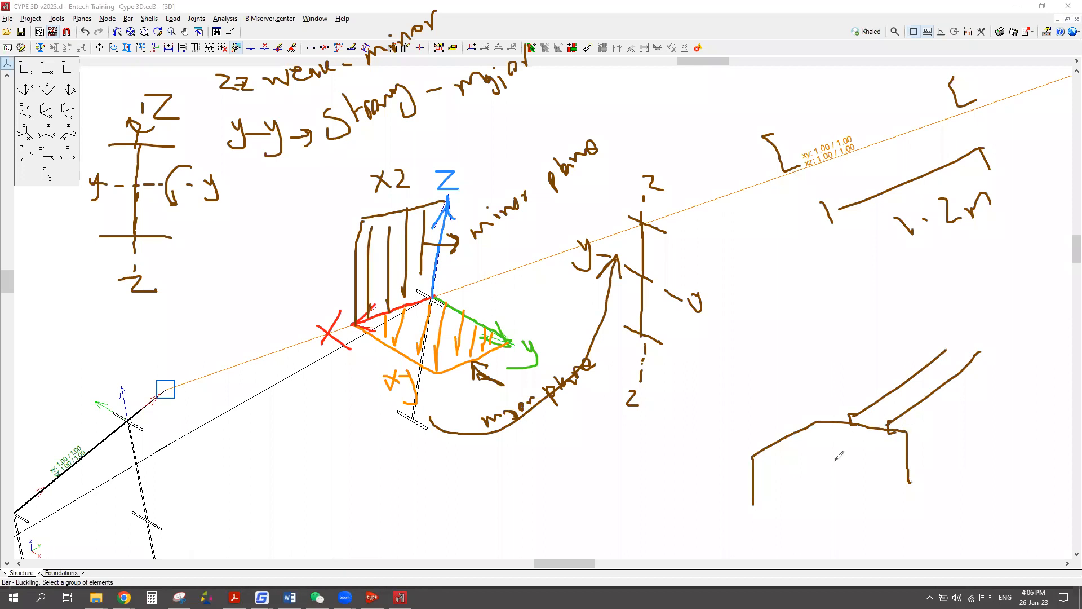
{"action": "mouse_move", "coordinate": [540, 336]}
{"action": "left_mouse_down"}
{"action": "mouse_move", "coordinate": [532, 370]}
{"action": "mouse_move", "coordinate": [530, 337]}
{"action": "mouse_move", "coordinate": [537, 344]}
{"action": "left_mouse_up"}
{"action": "left_click_drag", "start_coordinate": [987, 340], "coordinate": [996, 339]}
{"action": "mouse_move", "coordinate": [994, 333]}
{"action": "left_mouse_down"}
{"action": "mouse_move", "coordinate": [1006, 345]}
{"action": "mouse_move", "coordinate": [996, 366]}
{"action": "left_mouse_up"}
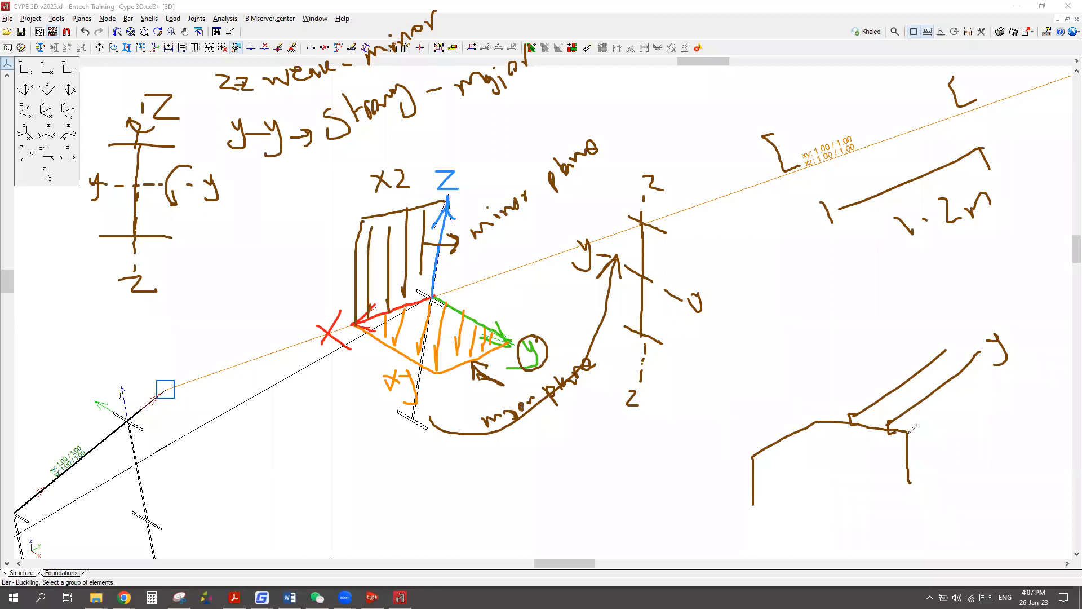
{"action": "left_click_drag", "start_coordinate": [909, 424], "coordinate": [822, 421]}
{"action": "left_click_drag", "start_coordinate": [909, 425], "coordinate": [828, 416]}
{"action": "mouse_move", "coordinate": [901, 416]}
{"action": "left_mouse_down"}
{"action": "mouse_move", "coordinate": [868, 432]}
{"action": "mouse_move", "coordinate": [839, 406]}
{"action": "left_mouse_up"}
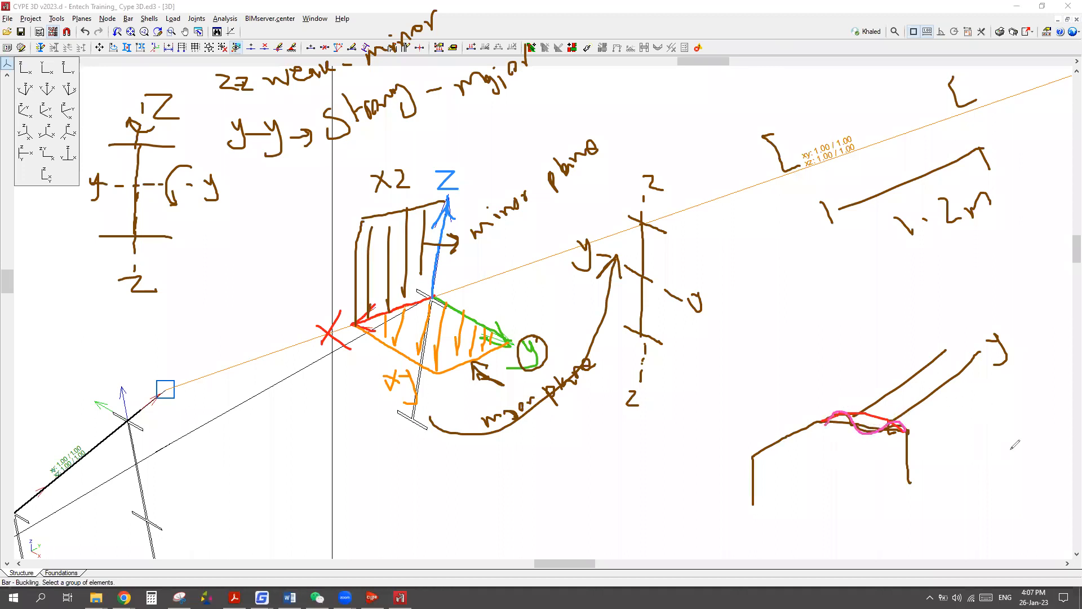
{"action": "left_click_drag", "start_coordinate": [823, 434], "coordinate": [823, 445]}
{"action": "left_click_drag", "start_coordinate": [823, 439], "coordinate": [843, 444]}
{"action": "mouse_move", "coordinate": [830, 450]}
{"action": "left_mouse_down"}
{"action": "mouse_move", "coordinate": [845, 469]}
{"action": "mouse_move", "coordinate": [878, 446]}
{"action": "left_mouse_up"}
{"action": "left_click_drag", "start_coordinate": [859, 455], "coordinate": [867, 464]}
{"action": "mouse_move", "coordinate": [868, 462]}
{"action": "left_mouse_down"}
{"action": "mouse_move", "coordinate": [882, 467]}
{"action": "mouse_move", "coordinate": [901, 453]}
{"action": "left_mouse_up"}
{"action": "mouse_move", "coordinate": [885, 454]}
{"action": "left_mouse_down"}
{"action": "mouse_move", "coordinate": [911, 473]}
{"action": "mouse_move", "coordinate": [907, 519]}
{"action": "mouse_move", "coordinate": [929, 532]}
{"action": "mouse_move", "coordinate": [962, 523]}
{"action": "left_mouse_up"}
{"action": "left_click", "coordinate": [936, 527]}
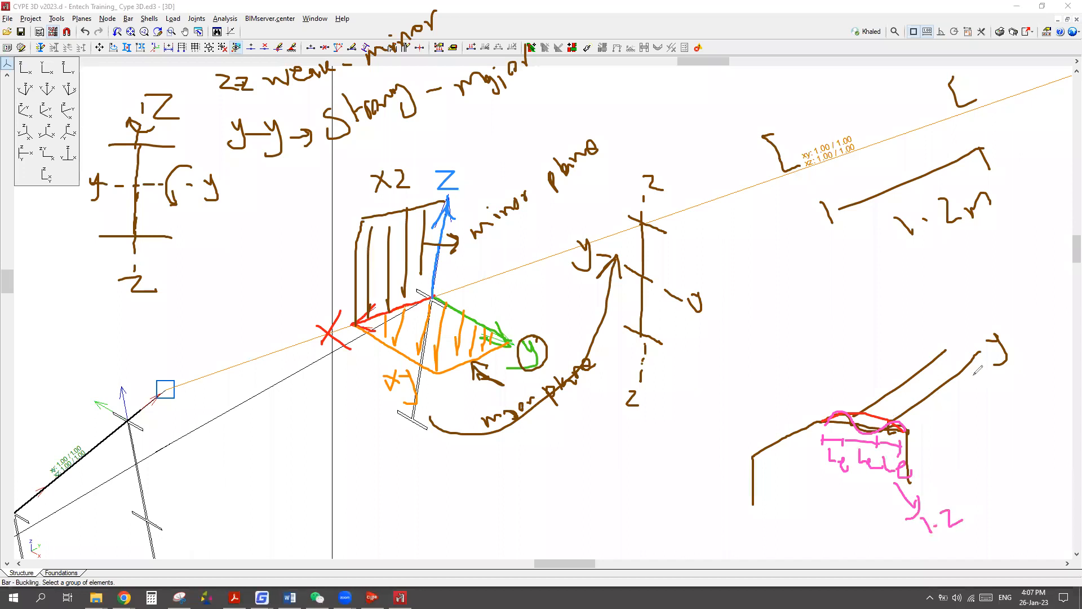
{"action": "mouse_move", "coordinate": [979, 355]}
{"action": "left_mouse_down"}
{"action": "mouse_move", "coordinate": [902, 418]}
{"action": "mouse_move", "coordinate": [795, 386]}
{"action": "mouse_move", "coordinate": [818, 385]}
{"action": "left_mouse_up"}
{"action": "mouse_move", "coordinate": [894, 420]}
{"action": "left_mouse_down"}
{"action": "mouse_move", "coordinate": [893, 333]}
{"action": "mouse_move", "coordinate": [908, 340]}
{"action": "left_mouse_up"}
{"action": "mouse_move", "coordinate": [871, 299]}
{"action": "left_mouse_down"}
{"action": "mouse_move", "coordinate": [874, 313]}
{"action": "mouse_move", "coordinate": [896, 312]}
{"action": "left_mouse_up"}
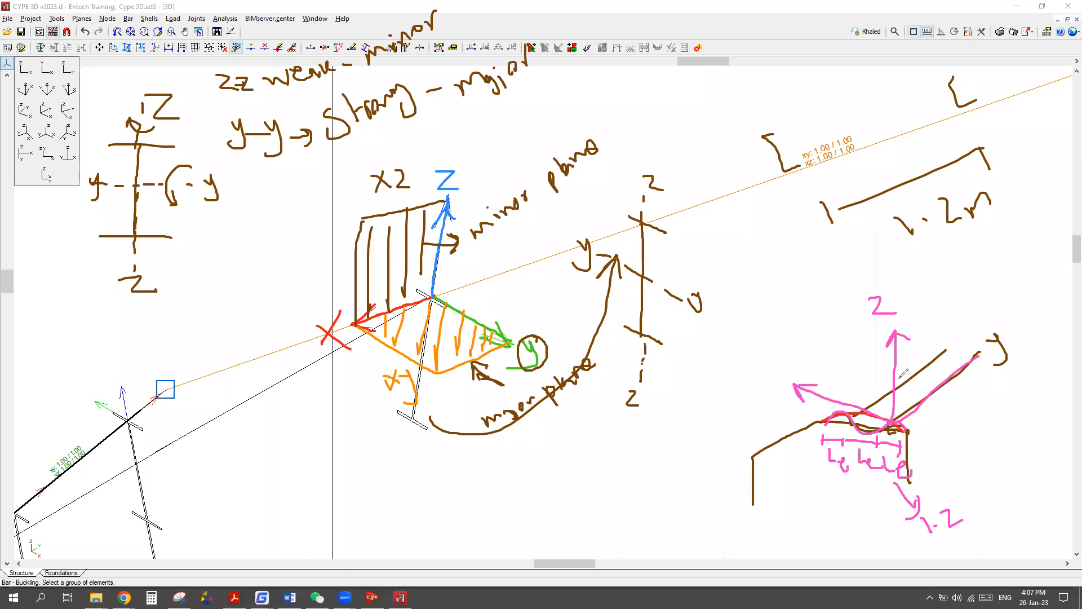
{"action": "left_click_drag", "start_coordinate": [774, 383], "coordinate": [771, 401]}
{"action": "mouse_move", "coordinate": [899, 332]}
{"action": "left_mouse_down"}
{"action": "mouse_move", "coordinate": [824, 330]}
{"action": "mouse_move", "coordinate": [815, 389]}
{"action": "left_mouse_up"}
{"action": "mouse_move", "coordinate": [826, 338]}
{"action": "left_mouse_down"}
{"action": "mouse_move", "coordinate": [826, 383]}
{"action": "mouse_move", "coordinate": [852, 401]}
{"action": "left_mouse_up"}
{"action": "left_click_drag", "start_coordinate": [867, 340], "coordinate": [868, 409]}
{"action": "mouse_move", "coordinate": [874, 345]}
{"action": "left_mouse_down"}
{"action": "mouse_move", "coordinate": [875, 398]}
{"action": "mouse_move", "coordinate": [889, 394]}
{"action": "mouse_move", "coordinate": [858, 394]}
{"action": "left_mouse_up"}
{"action": "left_click_drag", "start_coordinate": [835, 363], "coordinate": [844, 393]}
{"action": "mouse_move", "coordinate": [833, 380]}
{"action": "left_mouse_down"}
{"action": "mouse_move", "coordinate": [845, 394]}
{"action": "mouse_move", "coordinate": [942, 320]}
{"action": "mouse_move", "coordinate": [898, 346]}
{"action": "left_mouse_up"}
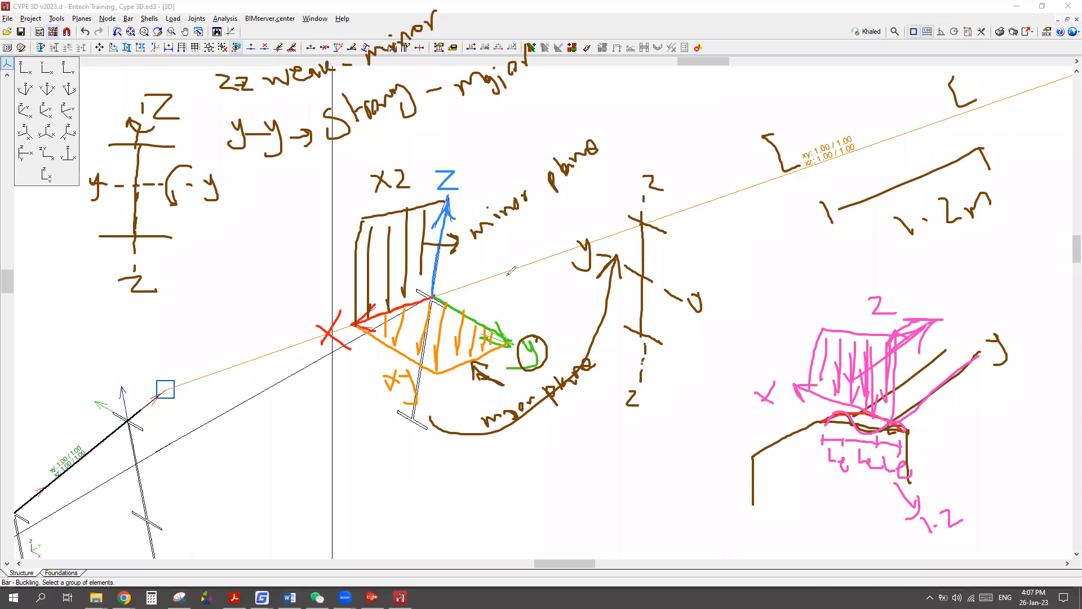
{"action": "mouse_move", "coordinate": [801, 167]}
{"action": "left_mouse_down"}
{"action": "mouse_move", "coordinate": [1050, 287]}
{"action": "mouse_move", "coordinate": [1007, 317]}
{"action": "left_mouse_up"}
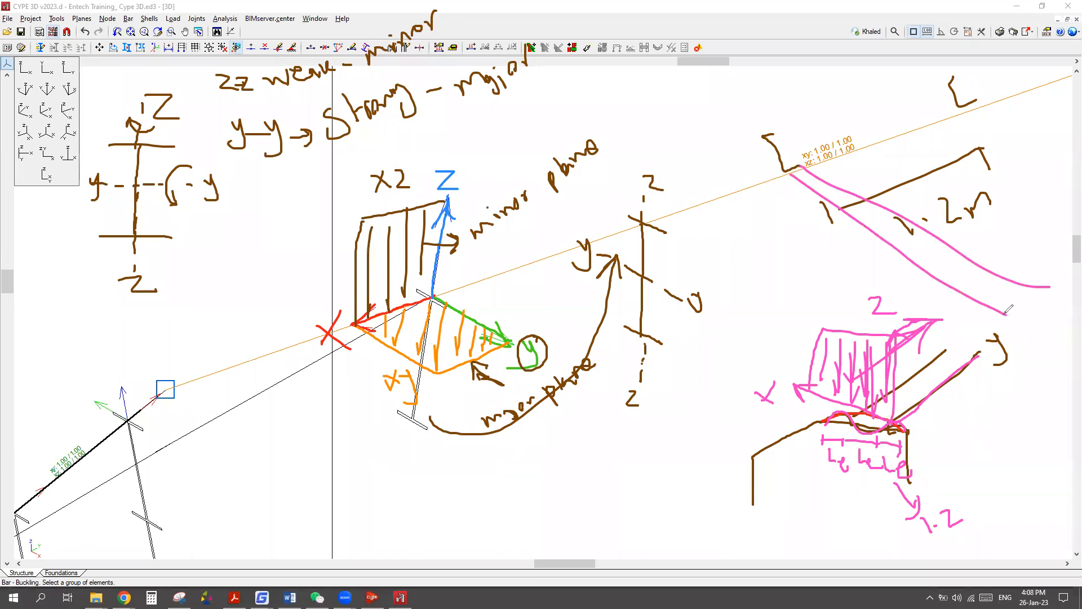
{"action": "left_click_drag", "start_coordinate": [775, 132], "coordinate": [1048, 267]}
{"action": "left_click_drag", "start_coordinate": [771, 133], "coordinate": [974, 270]}
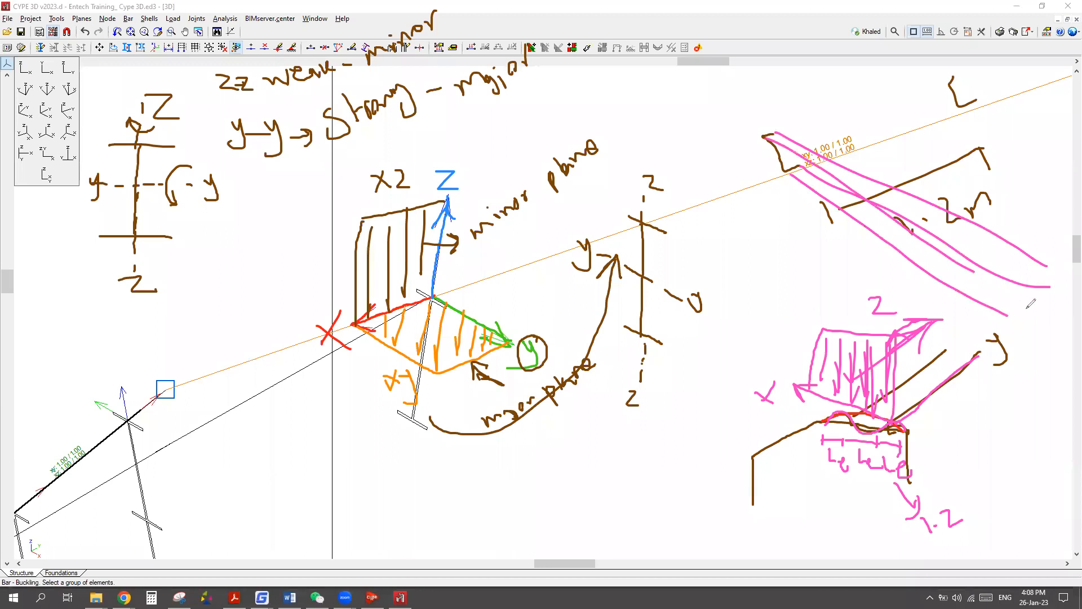
{"action": "left_click_drag", "start_coordinate": [402, 255], "coordinate": [498, 292]}
{"action": "left_click", "coordinate": [887, 54]}
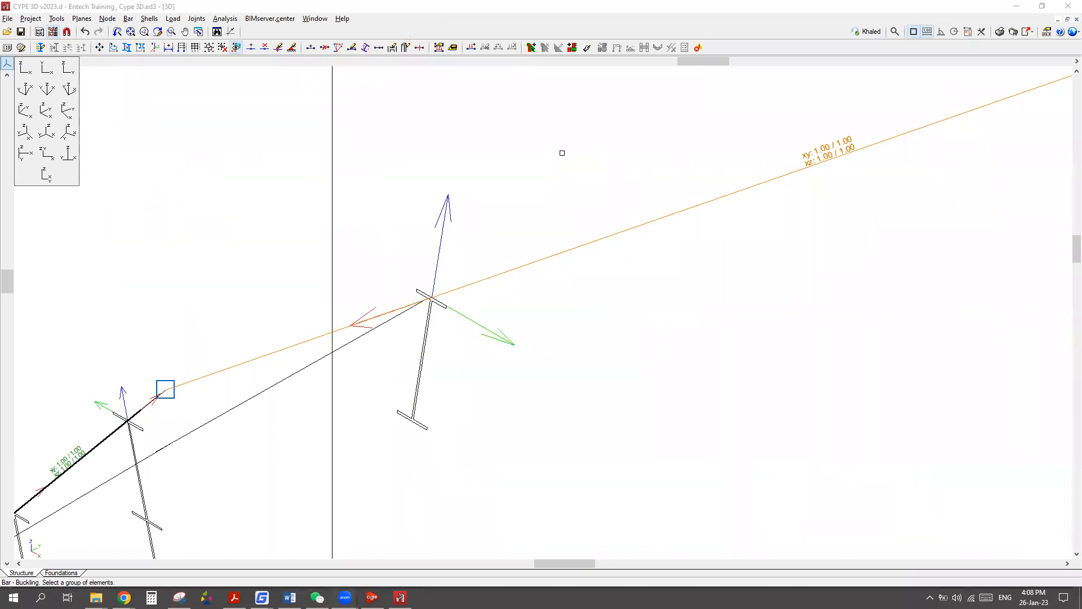
Restart the Buckling assignment for bars and open its settings for two neighbouring undivided rafters on the far roof slope.
{"action": "scroll", "coordinate": [529, 307], "scroll_direction": "down", "scroll_amount": 5}
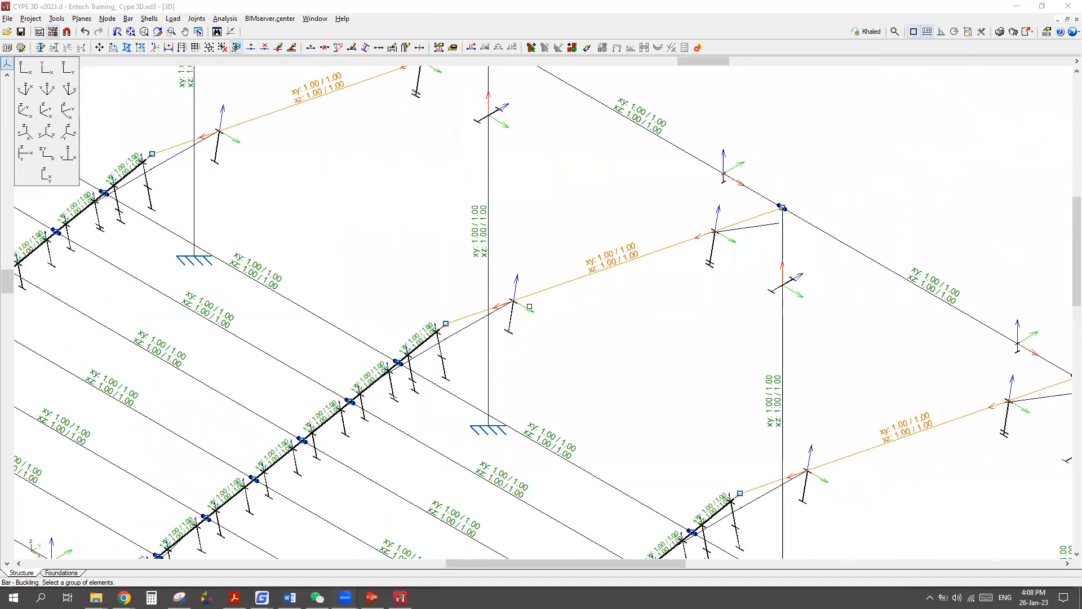
{"action": "left_click", "coordinate": [129, 19]}
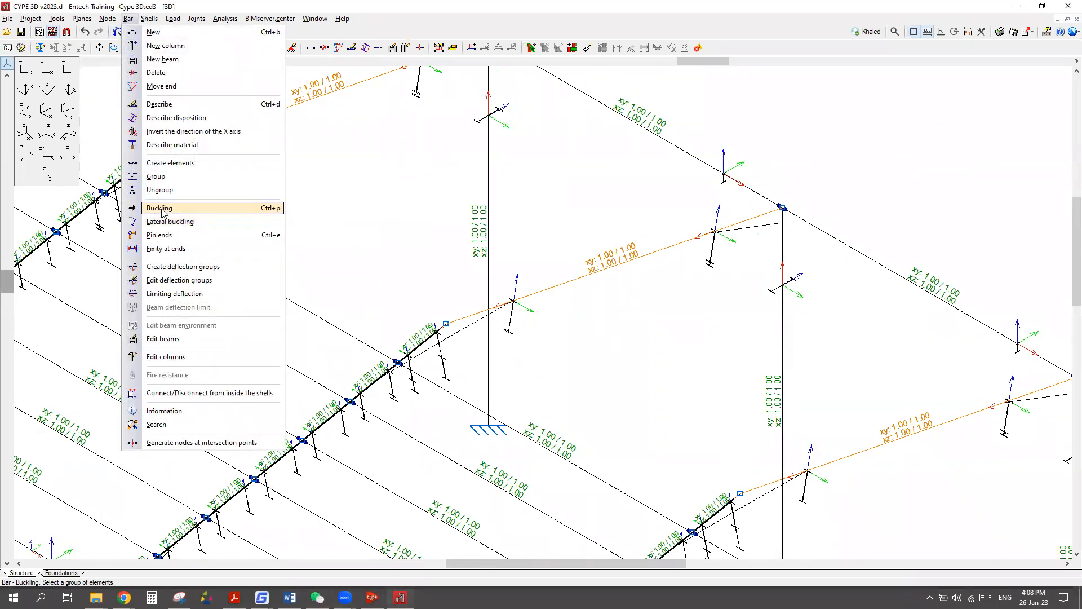
{"action": "left_click", "coordinate": [161, 208]}
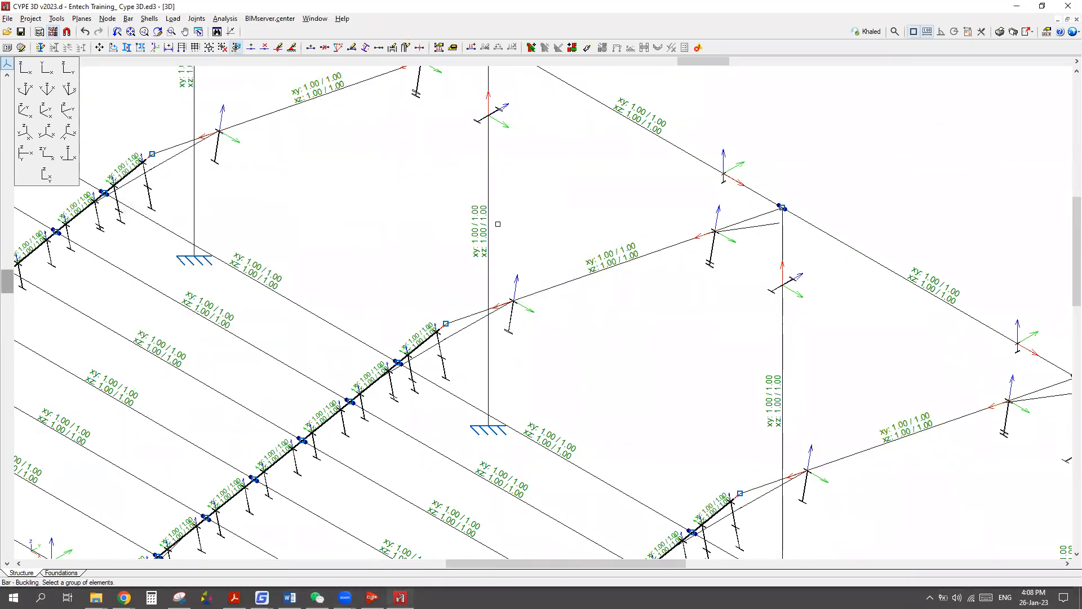
{"action": "scroll", "coordinate": [497, 224], "scroll_direction": "down", "scroll_amount": 4}
{"action": "left_click", "coordinate": [409, 152]}
{"action": "left_click", "coordinate": [537, 266]}
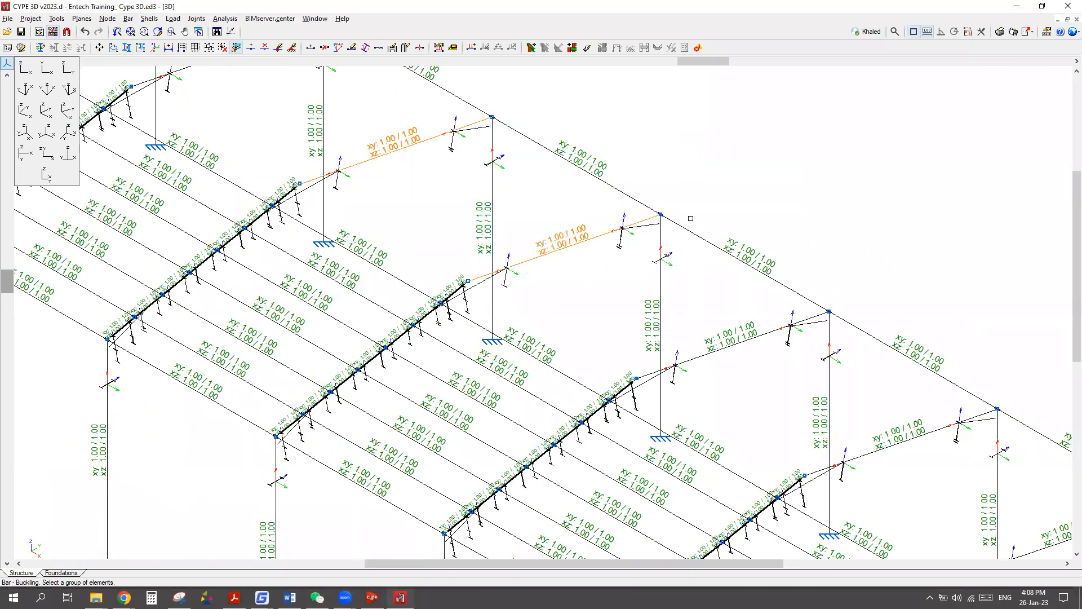
{"action": "scroll", "coordinate": [537, 206], "scroll_direction": "up", "scroll_amount": 1}
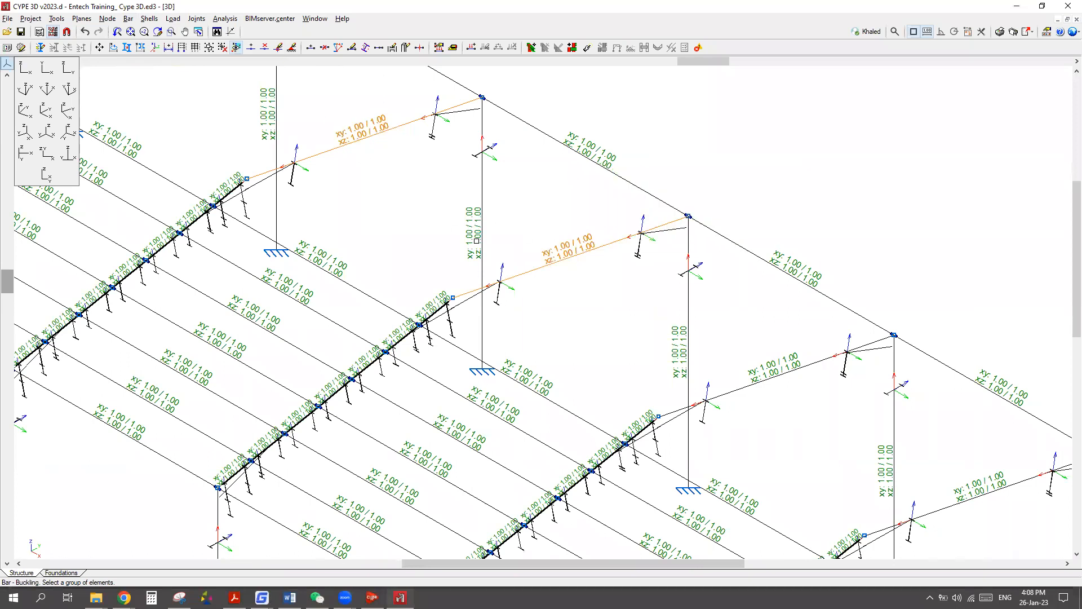
{"action": "scroll", "coordinate": [553, 254], "scroll_direction": "up", "scroll_amount": 1}
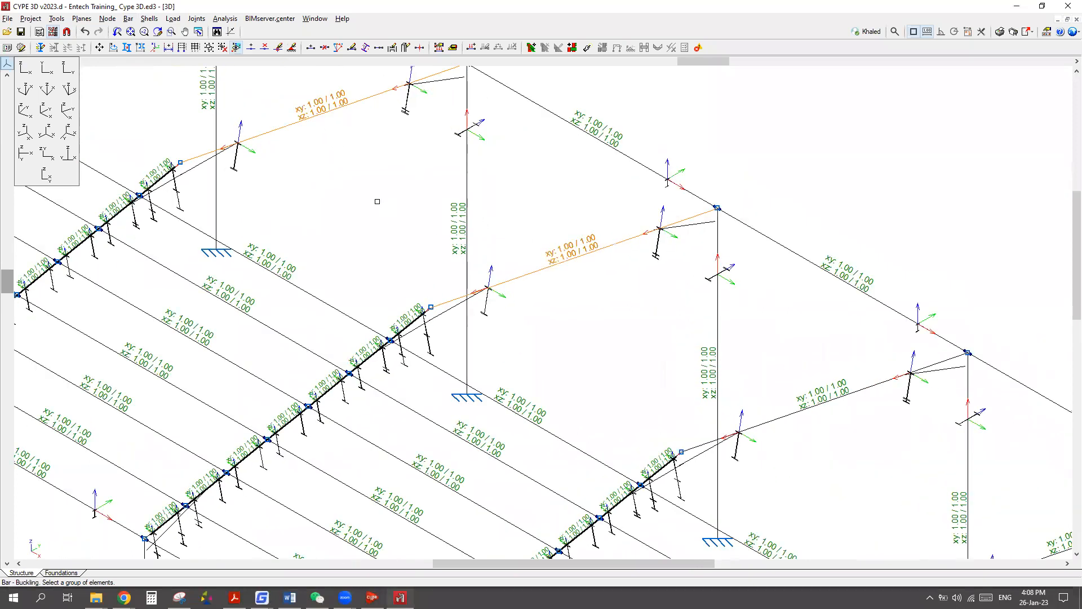
{"action": "right_click", "coordinate": [385, 223]}
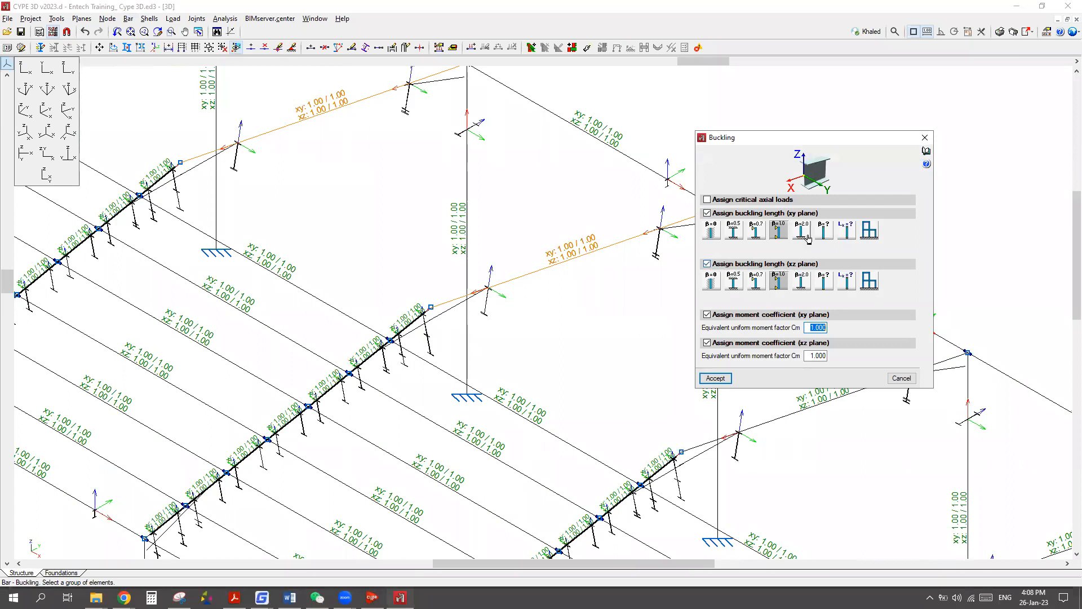
Try the xy-plane buckling length presets from β=0 to β=2.0, the custom coefficient and the direct length option.
{"action": "left_click", "coordinate": [717, 232]}
{"action": "left_click", "coordinate": [734, 231]}
{"action": "left_click", "coordinate": [715, 235]}
{"action": "left_click", "coordinate": [737, 234]}
{"action": "left_click", "coordinate": [756, 234]}
{"action": "left_click", "coordinate": [778, 234]}
{"action": "left_click", "coordinate": [754, 234]}
{"action": "left_click", "coordinate": [735, 236]}
{"action": "left_click", "coordinate": [715, 236]}
{"action": "left_click", "coordinate": [734, 235]}
{"action": "left_click", "coordinate": [756, 236]}
{"action": "left_click", "coordinate": [778, 238]}
{"action": "left_click", "coordinate": [756, 237]}
{"action": "left_click", "coordinate": [733, 237]}
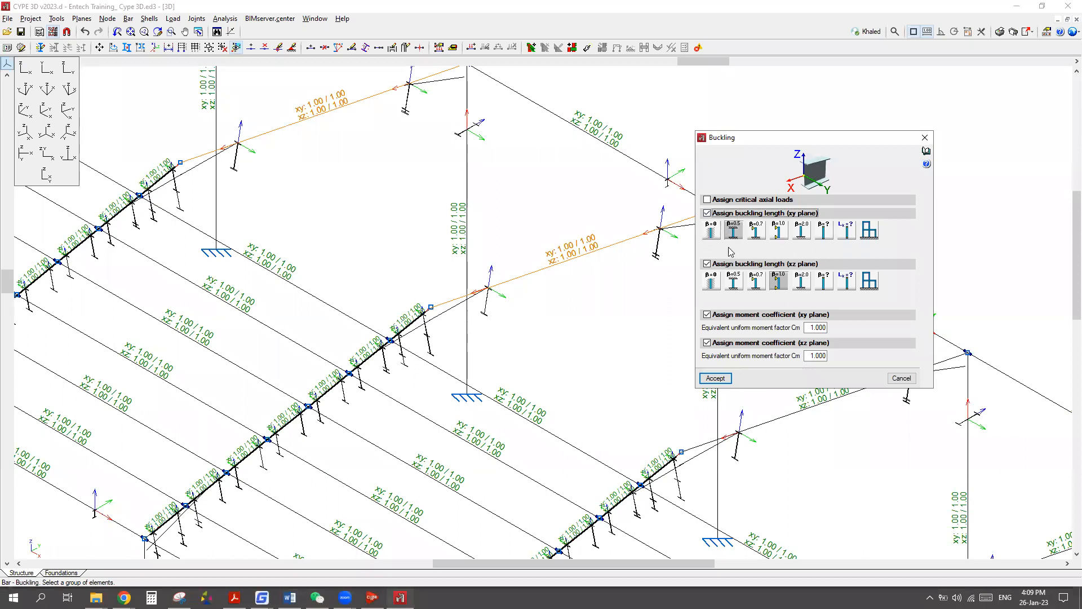
{"action": "left_click", "coordinate": [758, 240]}
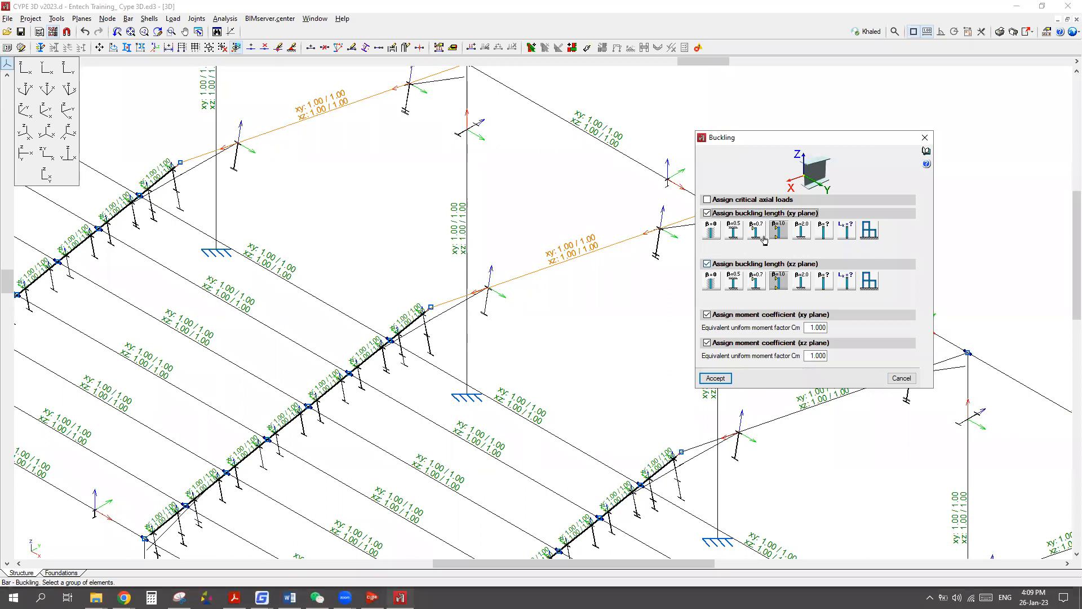
{"action": "left_click", "coordinate": [781, 237]}
{"action": "left_click", "coordinate": [802, 235]}
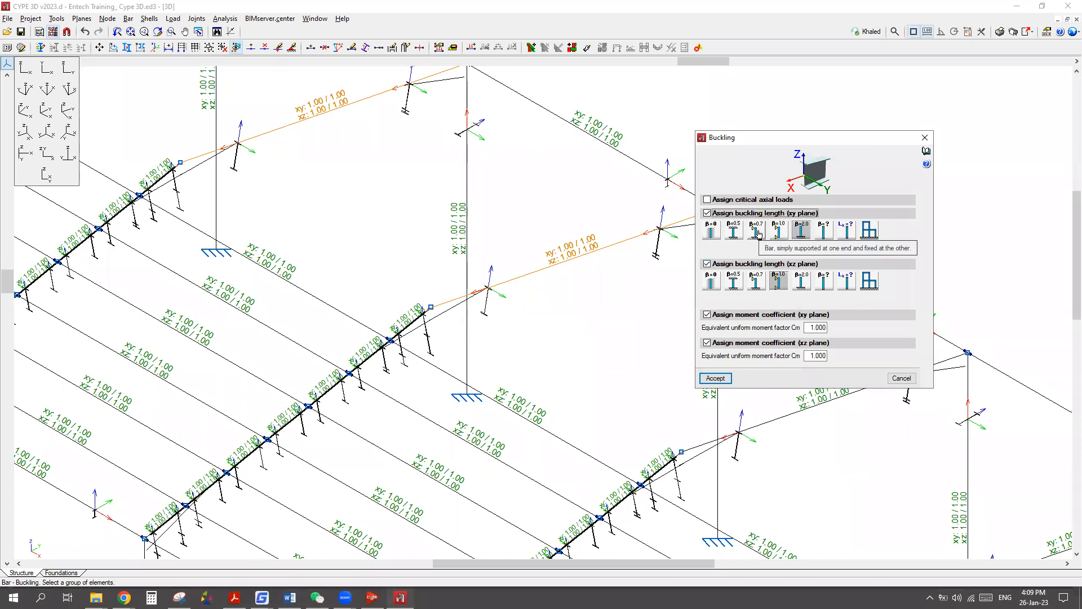
{"action": "left_click", "coordinate": [823, 230]}
{"action": "left_click", "coordinate": [770, 250]}
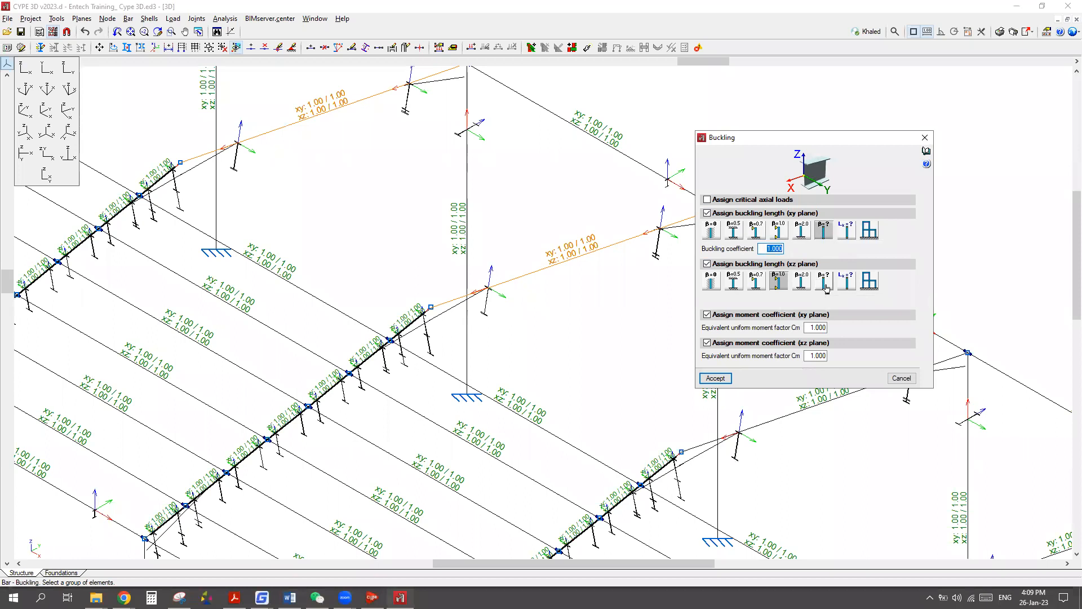
{"action": "left_click", "coordinate": [846, 229]}
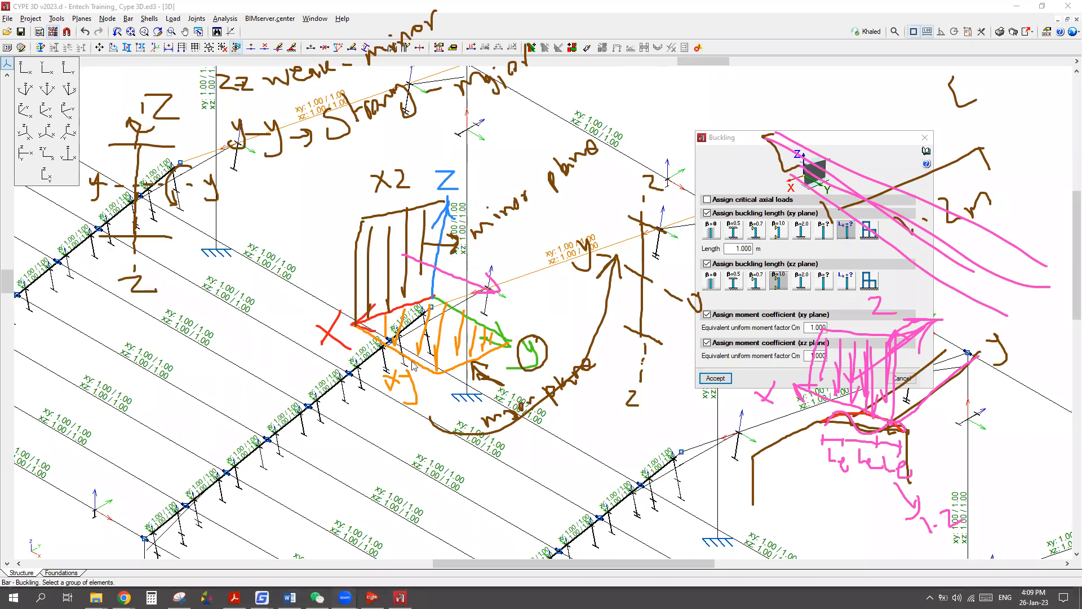
{"action": "left_click", "coordinate": [492, 55]}
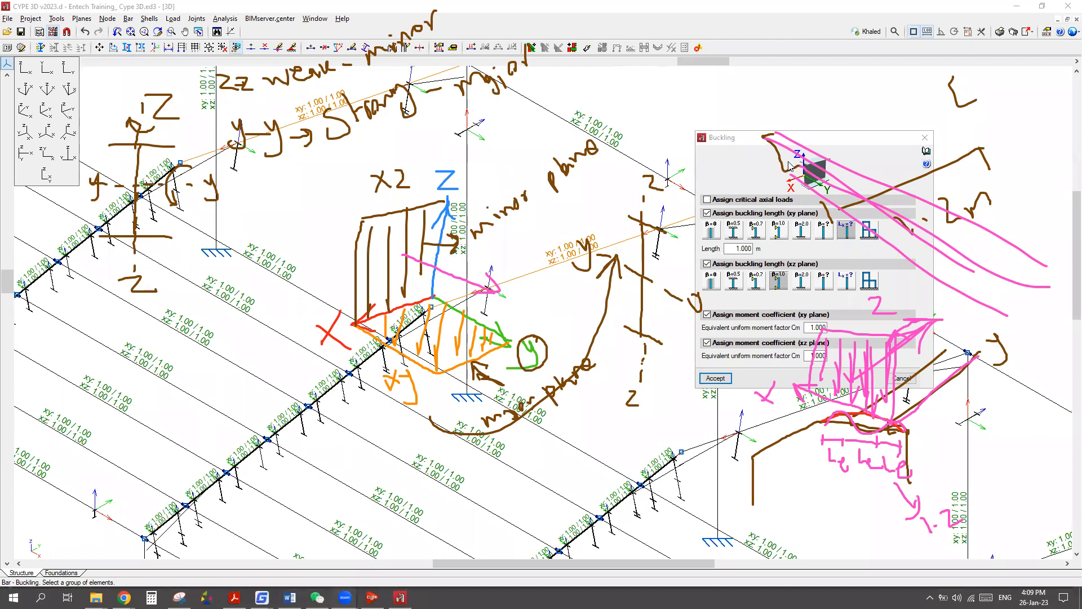
Exclude the xy-plane buckling length from the assignment and give both rafters a direct xz-plane buckling length of 1.2 m.
{"action": "left_click", "coordinate": [707, 213]}
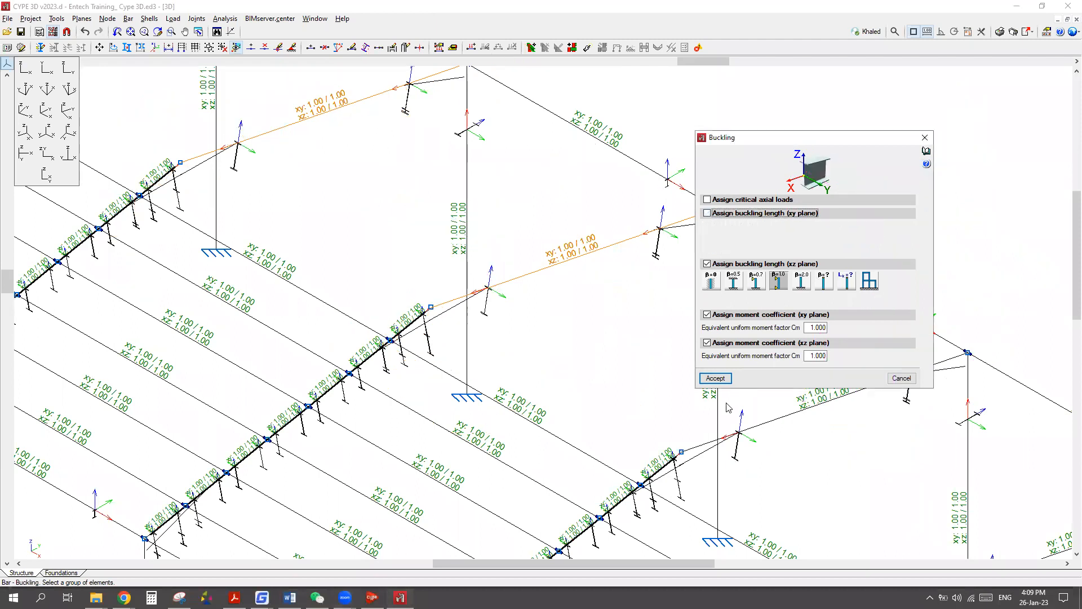
{"action": "left_click", "coordinate": [707, 214]}
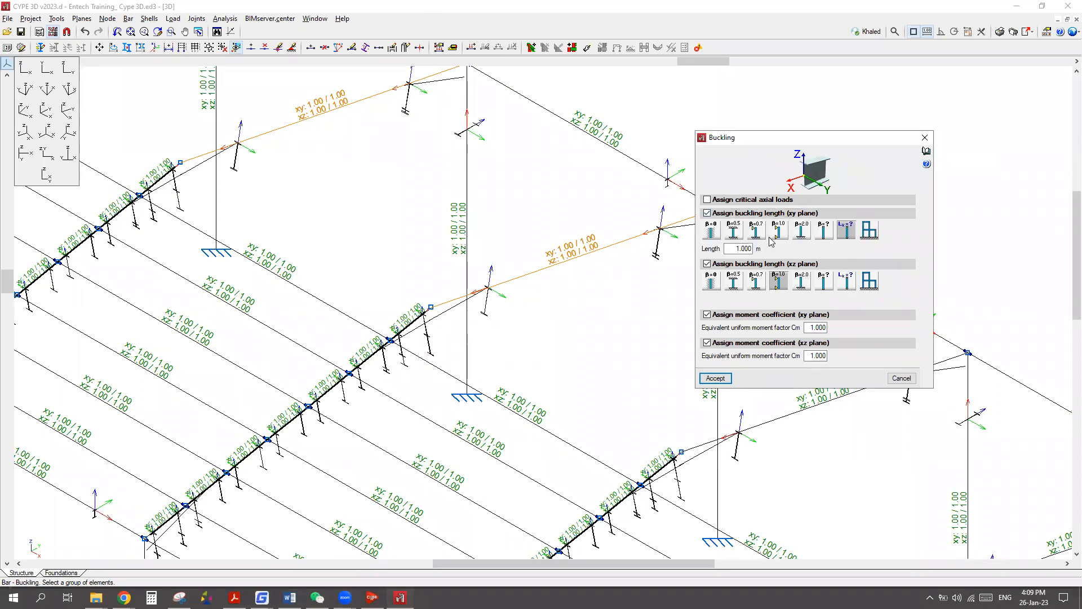
{"action": "left_click", "coordinate": [708, 213]}
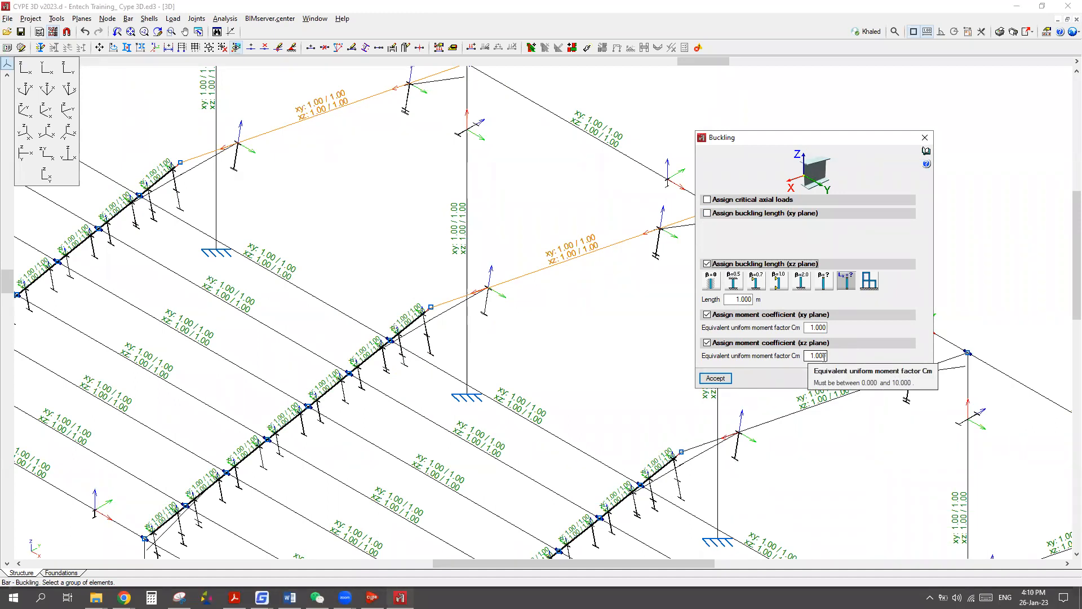
{"action": "left_click_drag", "start_coordinate": [735, 299], "coordinate": [776, 304]}
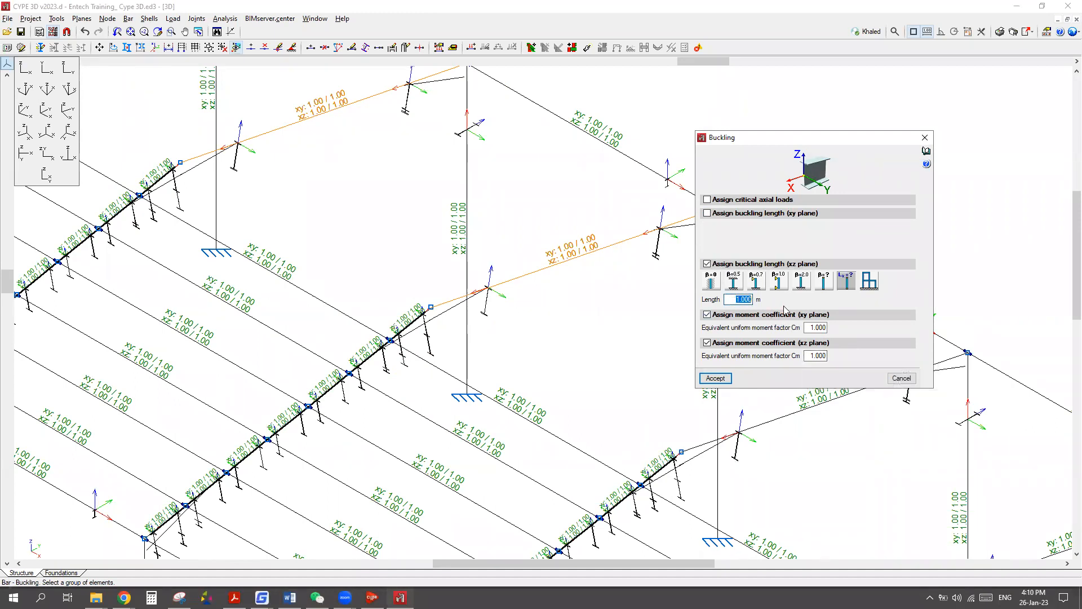
{"action": "type", "text": "1.2"}
{"action": "left_click", "coordinate": [716, 379]}
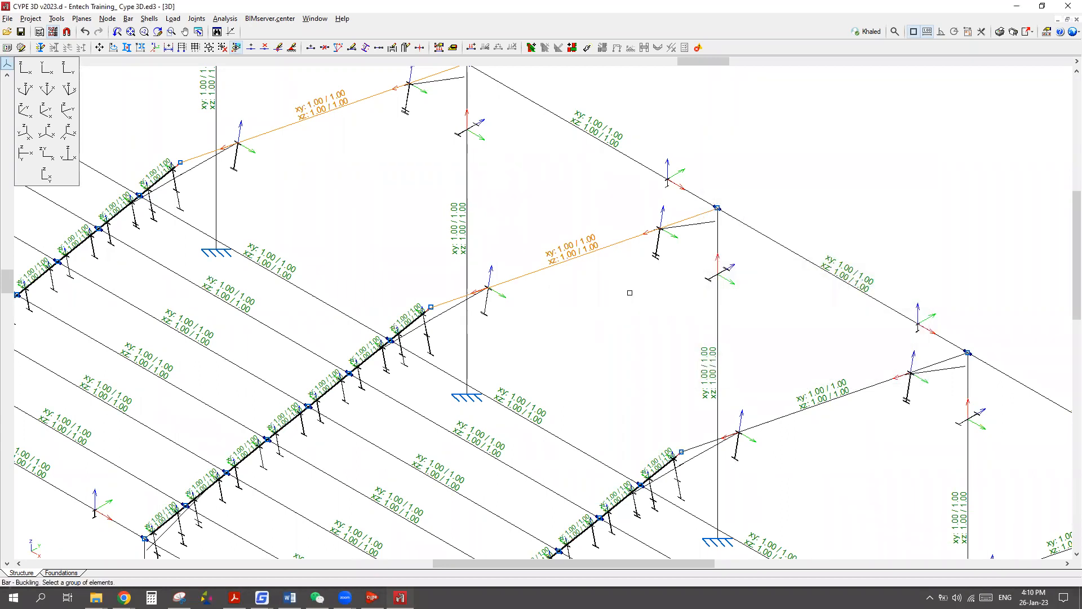
Review the buckling settings of the nearer edited rafter, leaving them as they are.
{"action": "mouse_move", "coordinate": [556, 269]}
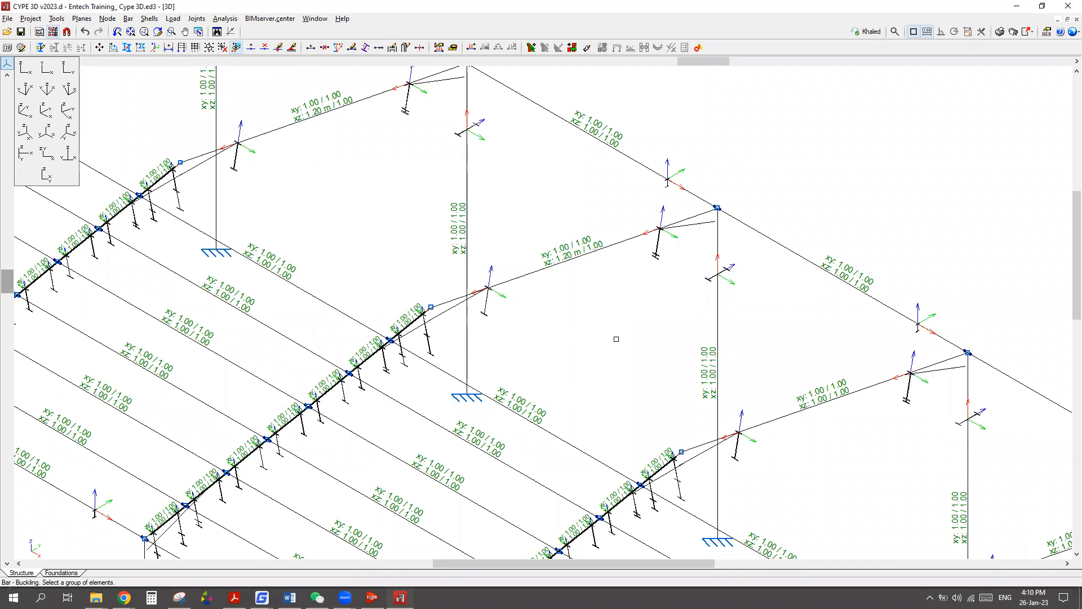
{"action": "left_click", "coordinate": [584, 309]}
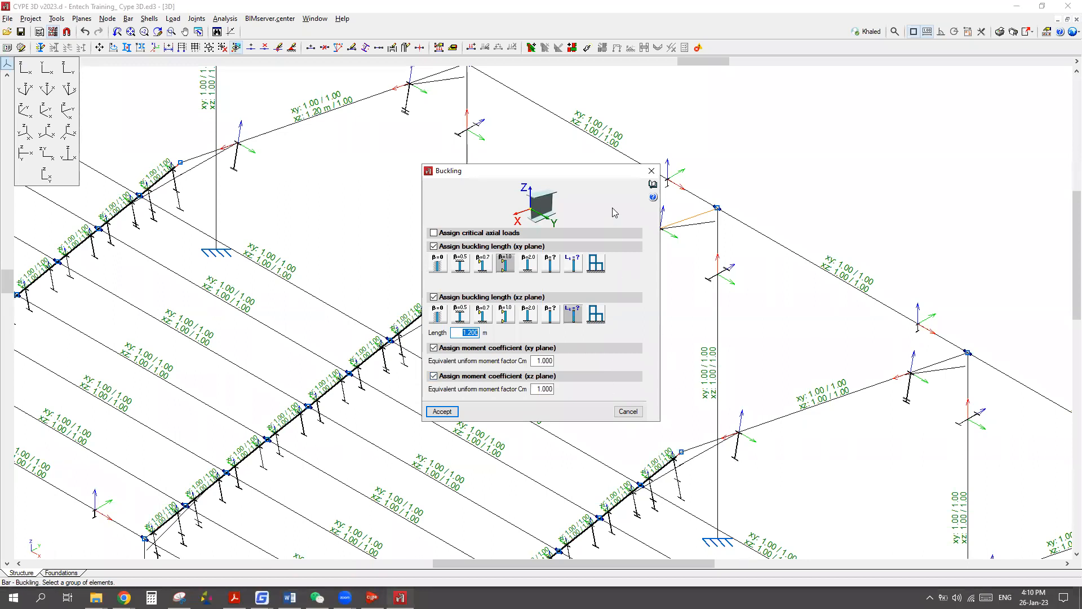
{"action": "left_click_drag", "start_coordinate": [614, 174], "coordinate": [606, 175]}
{"action": "left_click", "coordinate": [629, 173]}
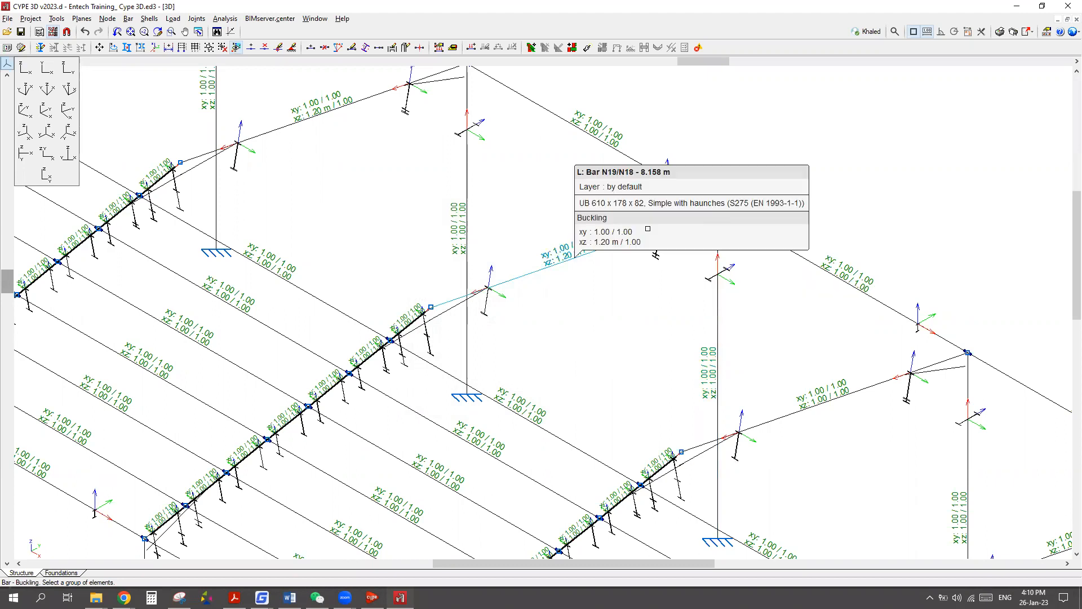
Start the Lateral buckling assignment for bars and open its settings for the undivided far-slope rafter just nearer than the two edited ones.
{"action": "scroll", "coordinate": [628, 336], "scroll_direction": "down", "scroll_amount": 2}
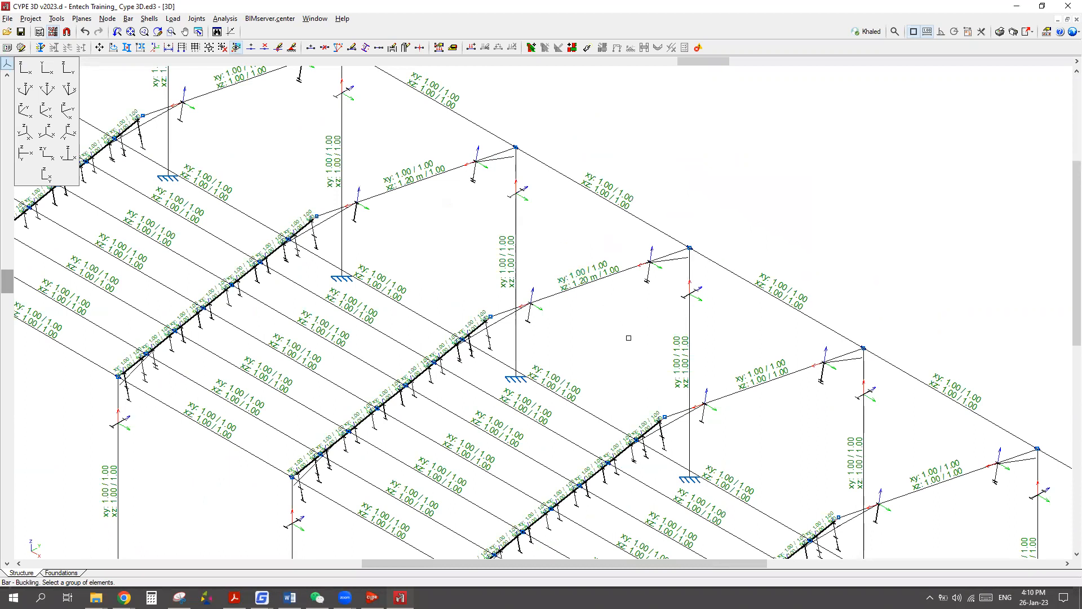
{"action": "scroll", "coordinate": [627, 339], "scroll_direction": "up", "scroll_amount": 1}
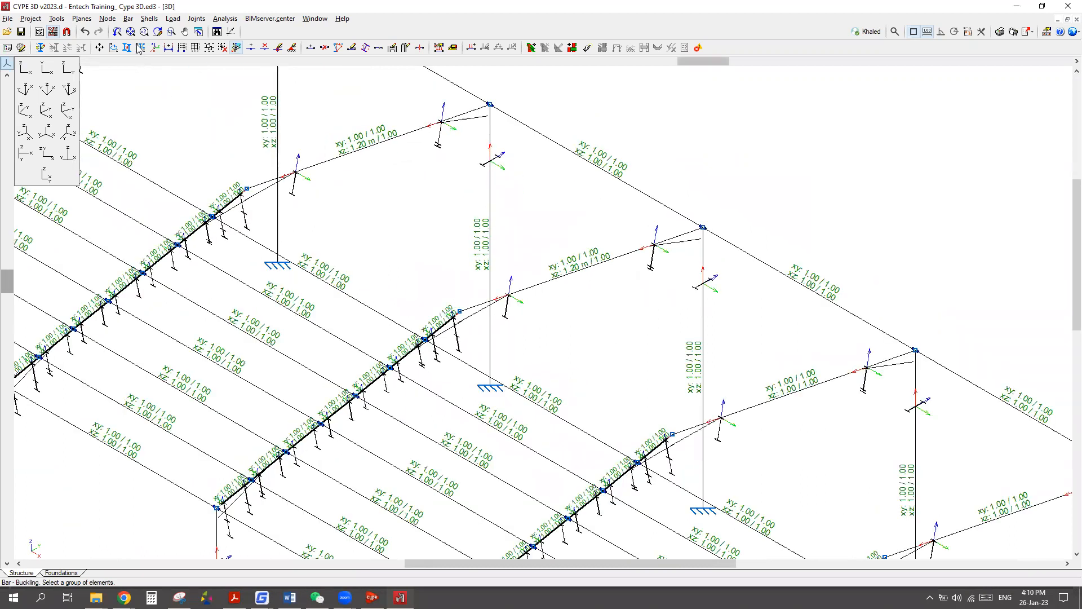
{"action": "left_click", "coordinate": [131, 21]}
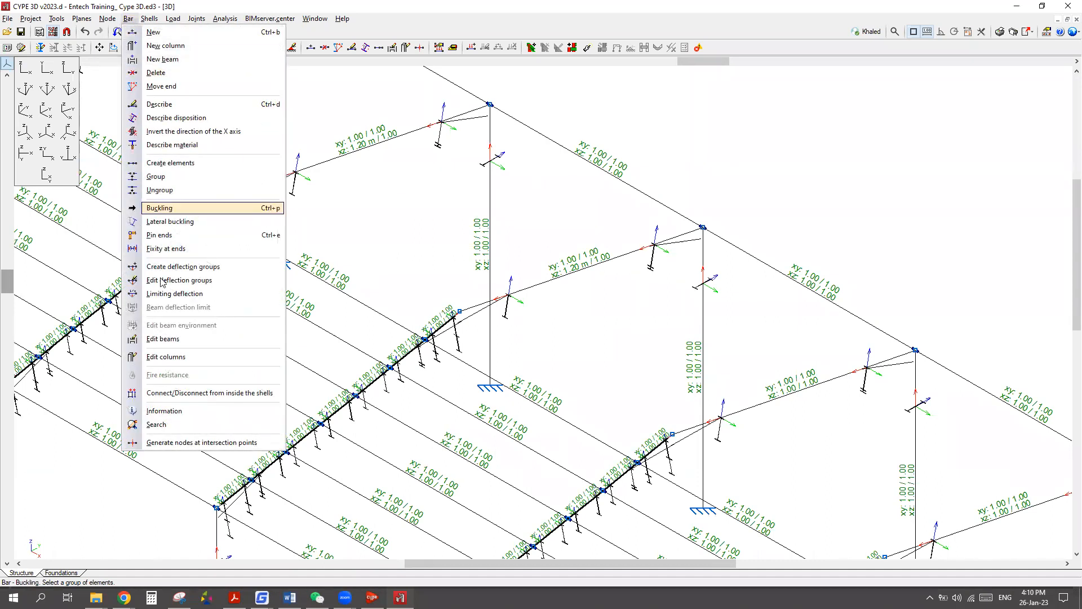
{"action": "left_click", "coordinate": [157, 226]}
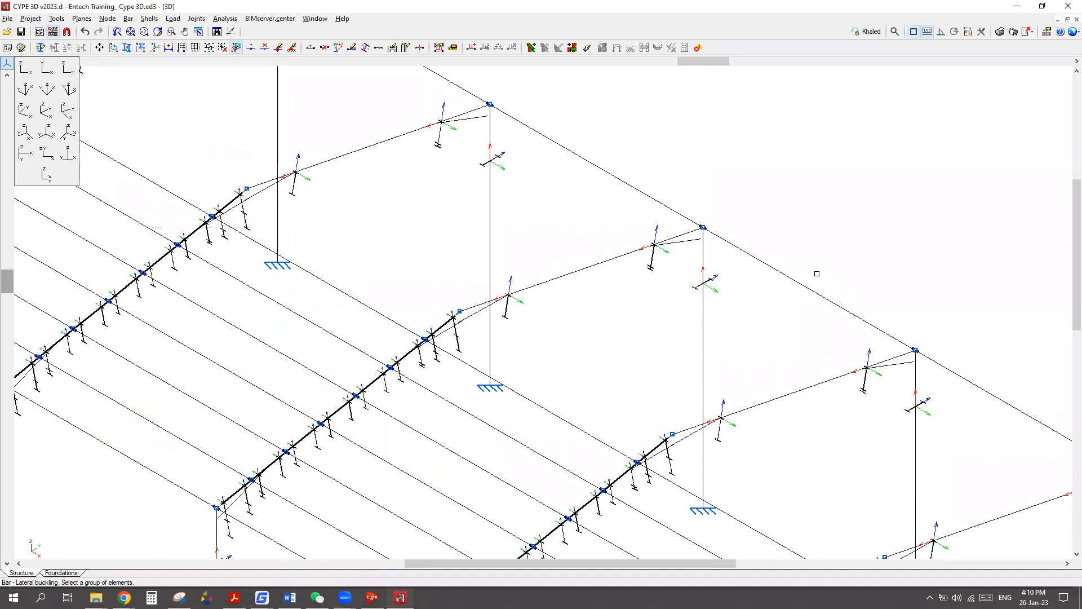
{"action": "scroll", "coordinate": [699, 336], "scroll_direction": "down", "scroll_amount": 1}
{"action": "scroll", "coordinate": [797, 416], "scroll_direction": "up", "scroll_amount": 2}
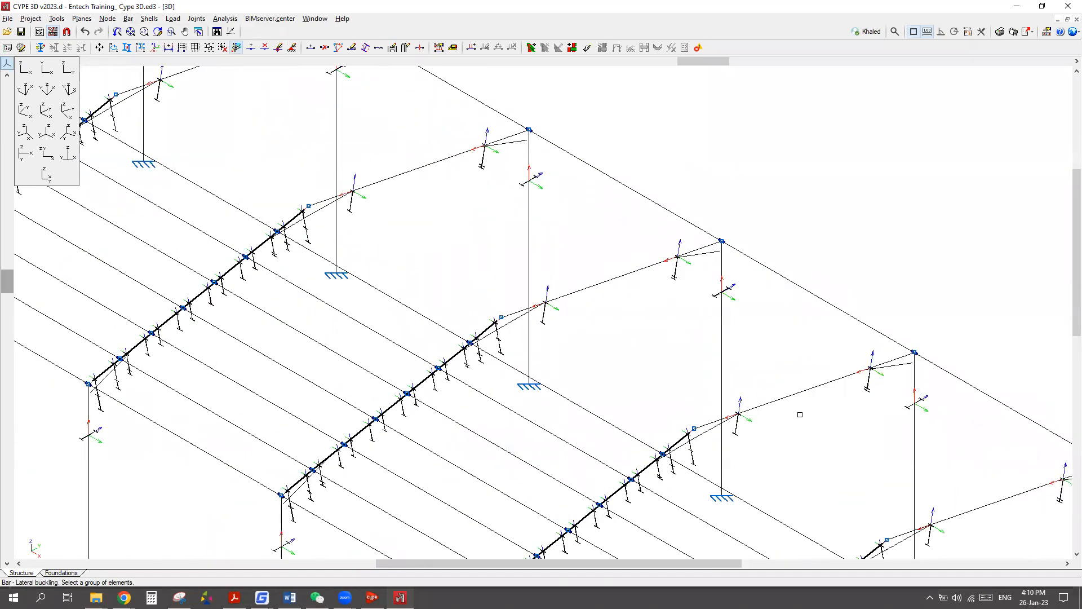
{"action": "scroll", "coordinate": [792, 401], "scroll_direction": "down", "scroll_amount": 1}
{"action": "left_click", "coordinate": [790, 397]}
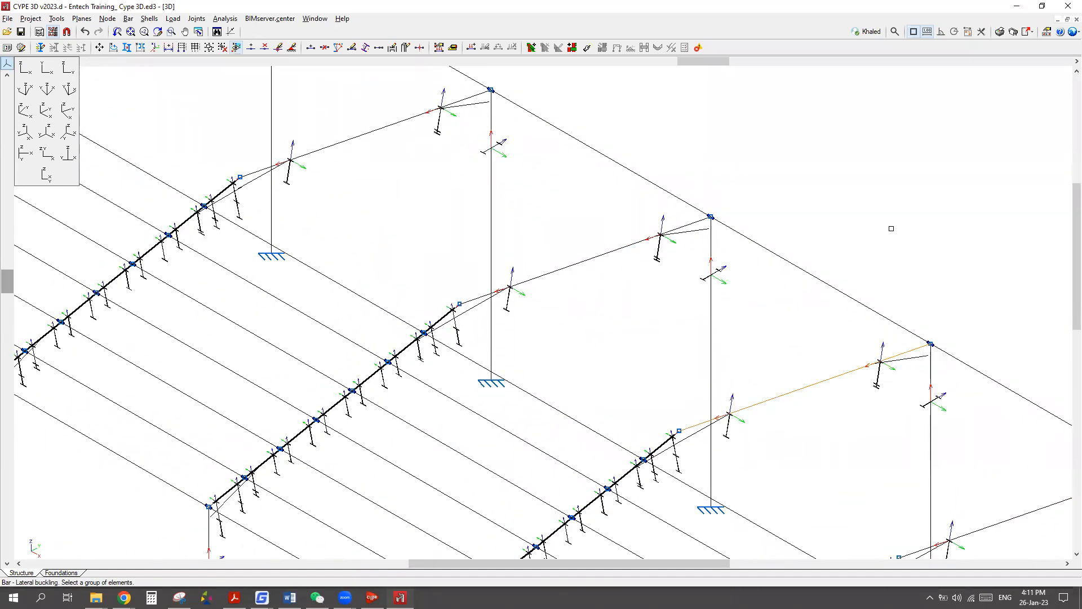
{"action": "left_click_drag", "start_coordinate": [593, 183], "coordinate": [415, 226]}
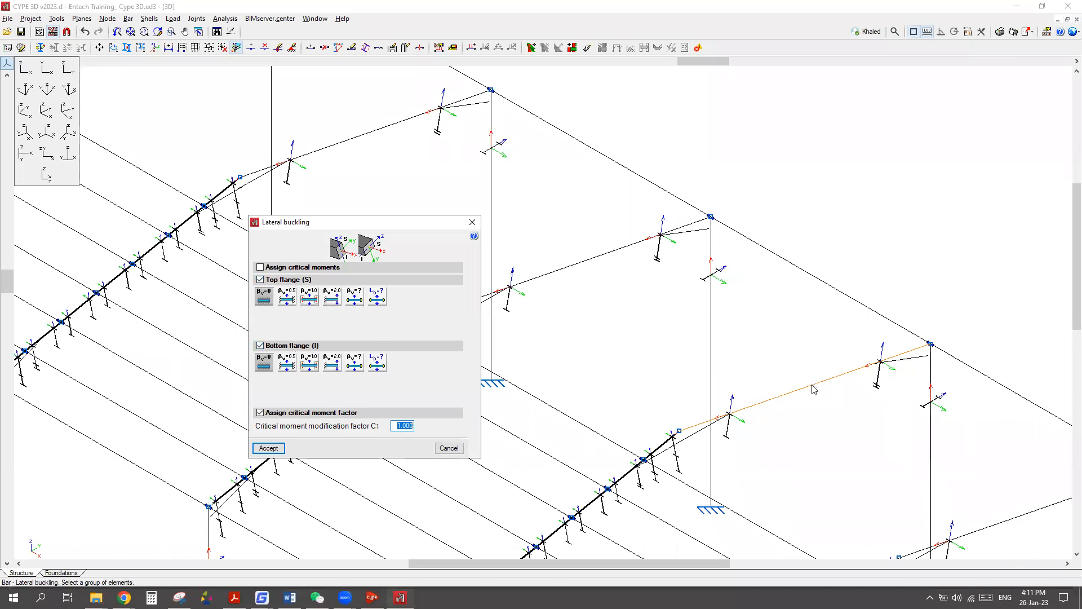
Assign the rafter's top flange a direct separation between bracing of 1.2 m for lateral buckling.
{"action": "left_click", "coordinate": [375, 298]}
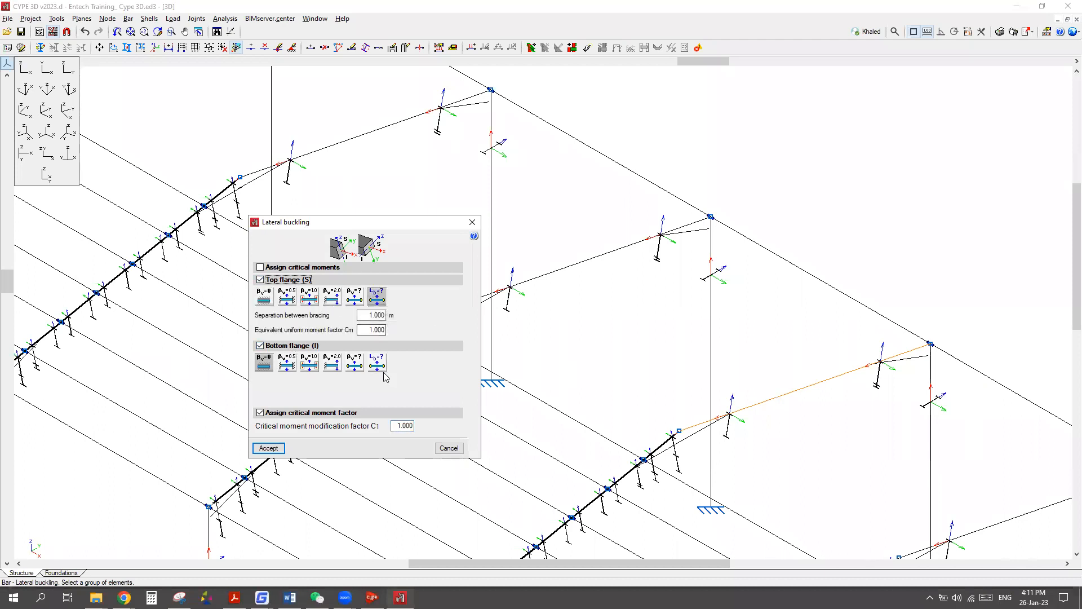
{"action": "double_click", "coordinate": [366, 314]}
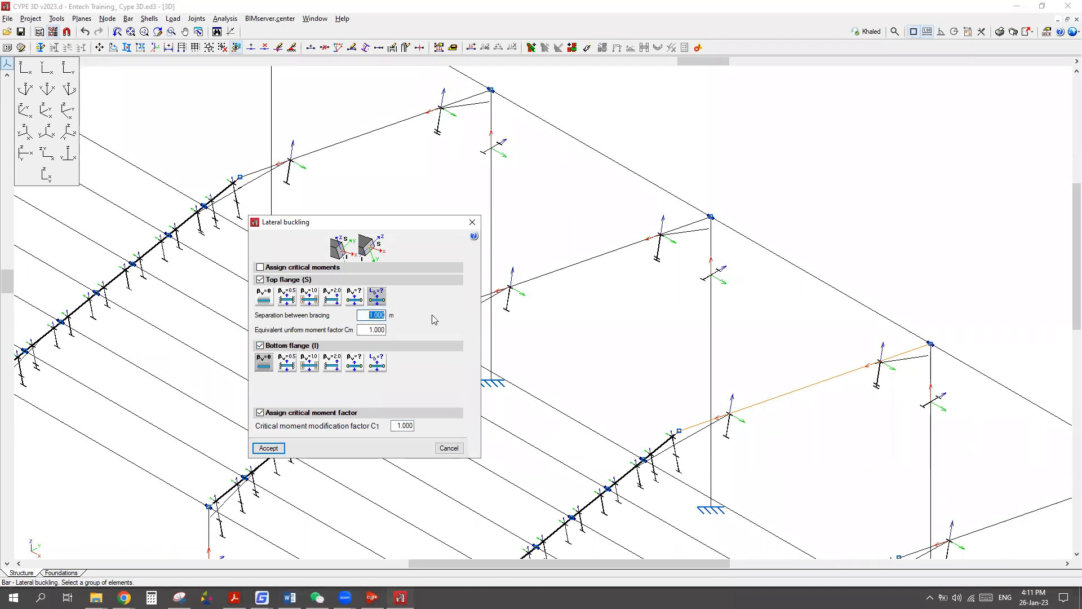
{"action": "type", "text": "1.2"}
{"action": "left_click", "coordinate": [268, 448]}
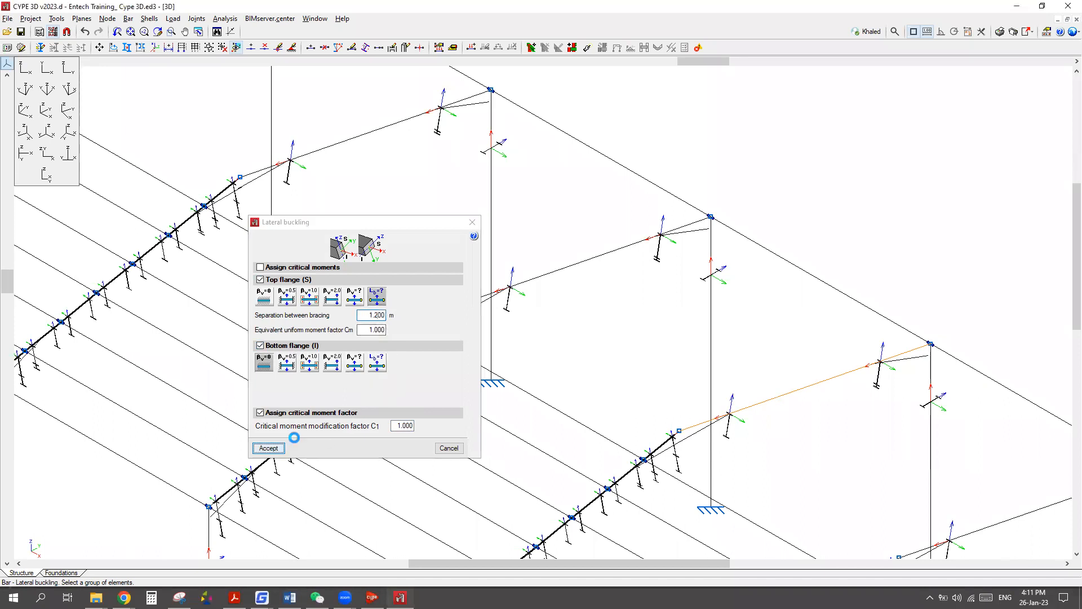
{"action": "scroll", "coordinate": [894, 379], "scroll_direction": "up", "scroll_amount": 3}
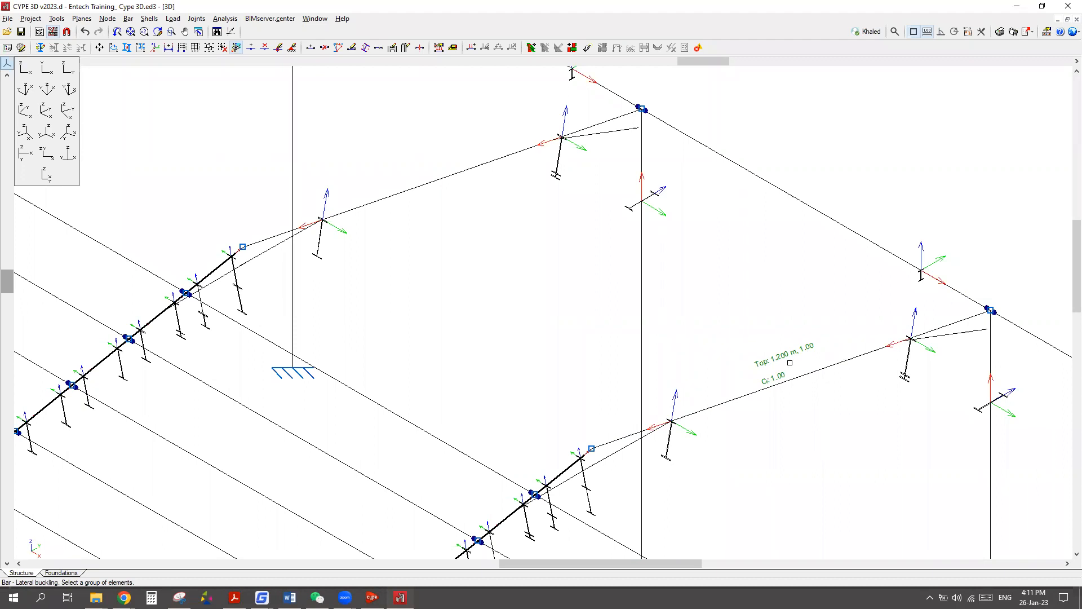
{"action": "scroll", "coordinate": [757, 389], "scroll_direction": "down", "scroll_amount": 3}
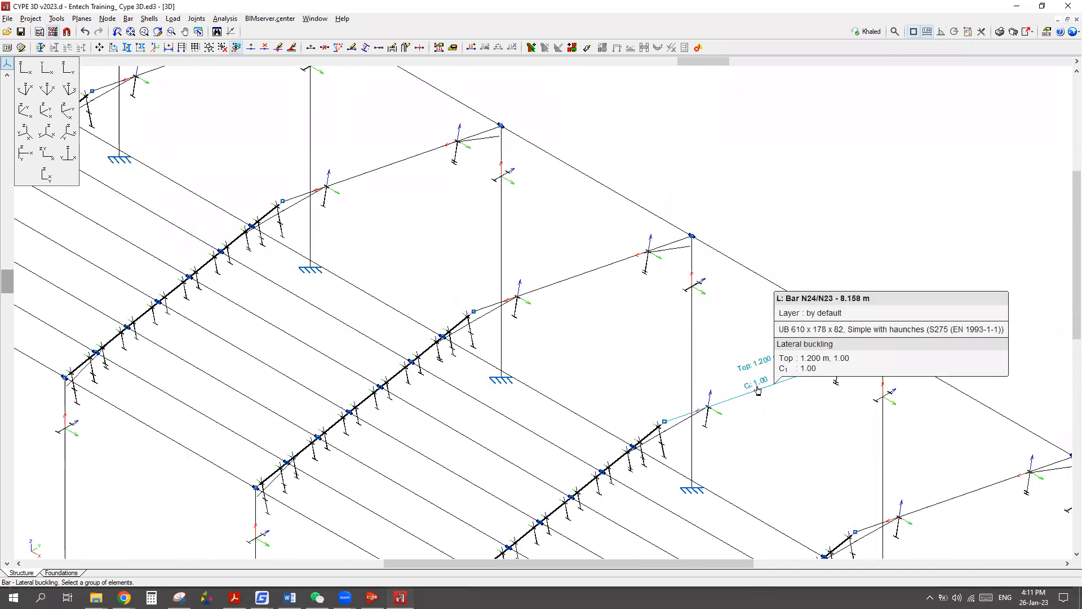
Analyse the structure with bar checks and without dimensioning sections, accept default values for missing buckling parameters, and close the design report.
{"action": "scroll", "coordinate": [701, 213], "scroll_direction": "down", "scroll_amount": 4}
{"action": "scroll", "coordinate": [729, 201], "scroll_direction": "up", "scroll_amount": 4}
{"action": "scroll", "coordinate": [541, 292], "scroll_direction": "down", "scroll_amount": 2}
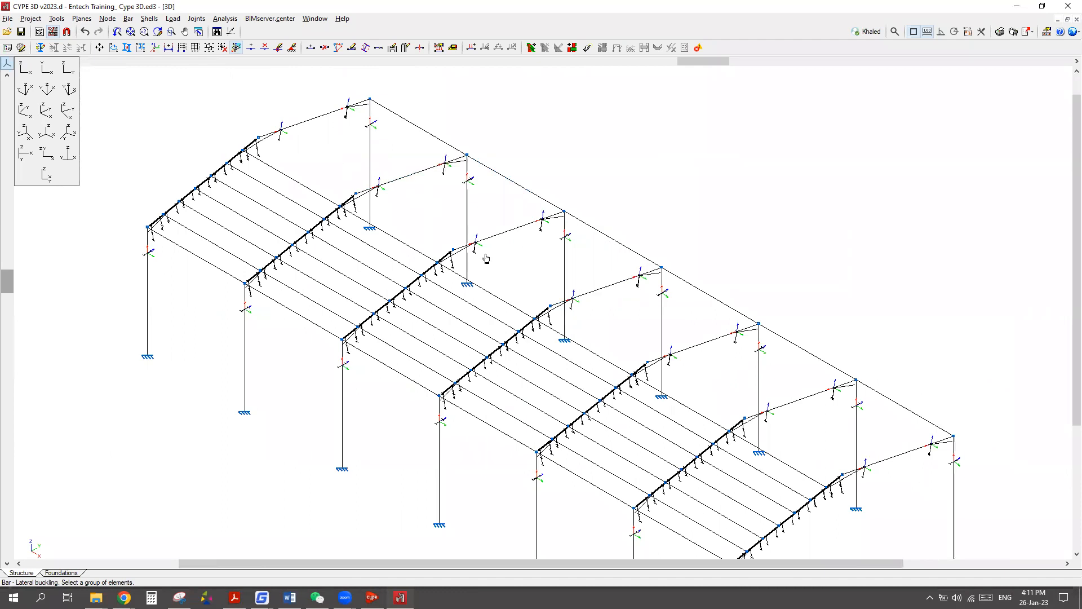
{"action": "scroll", "coordinate": [459, 239], "scroll_direction": "down", "scroll_amount": 1}
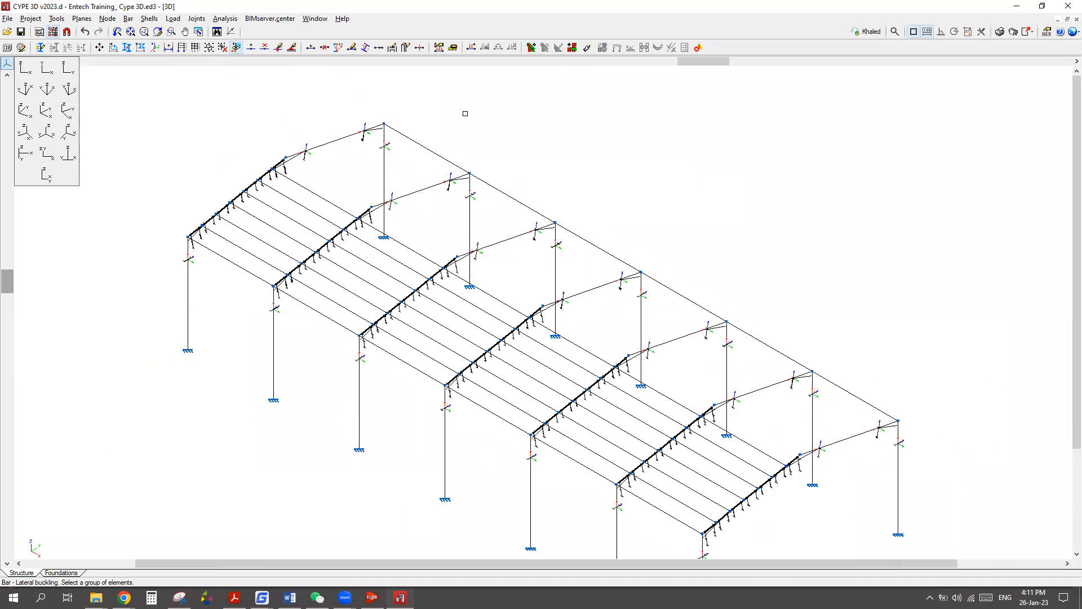
{"action": "left_click", "coordinate": [225, 22]}
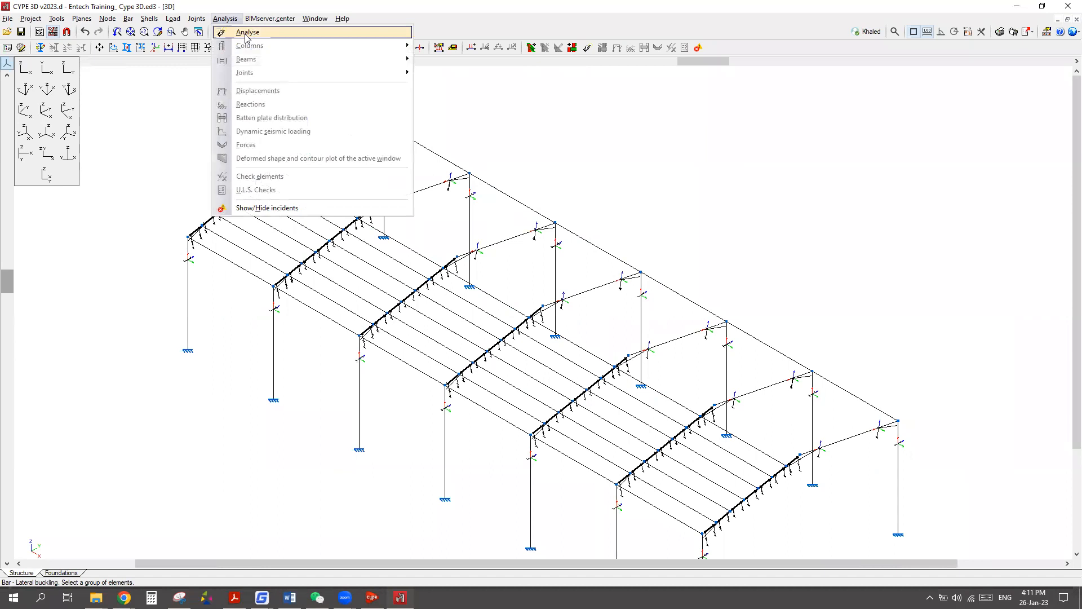
{"action": "left_click", "coordinate": [248, 32]}
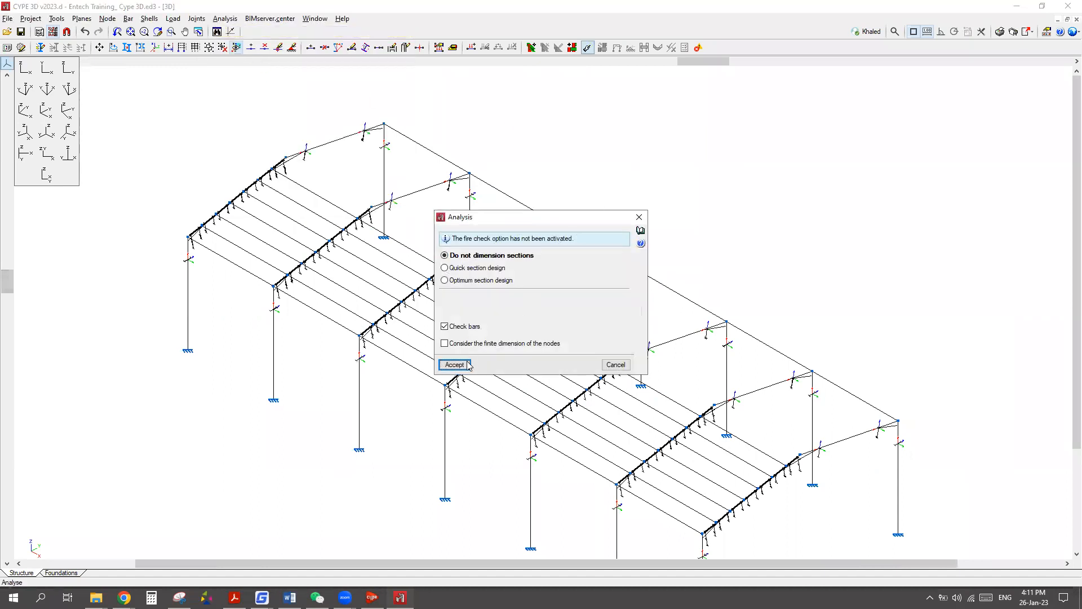
{"action": "left_click", "coordinate": [455, 364]}
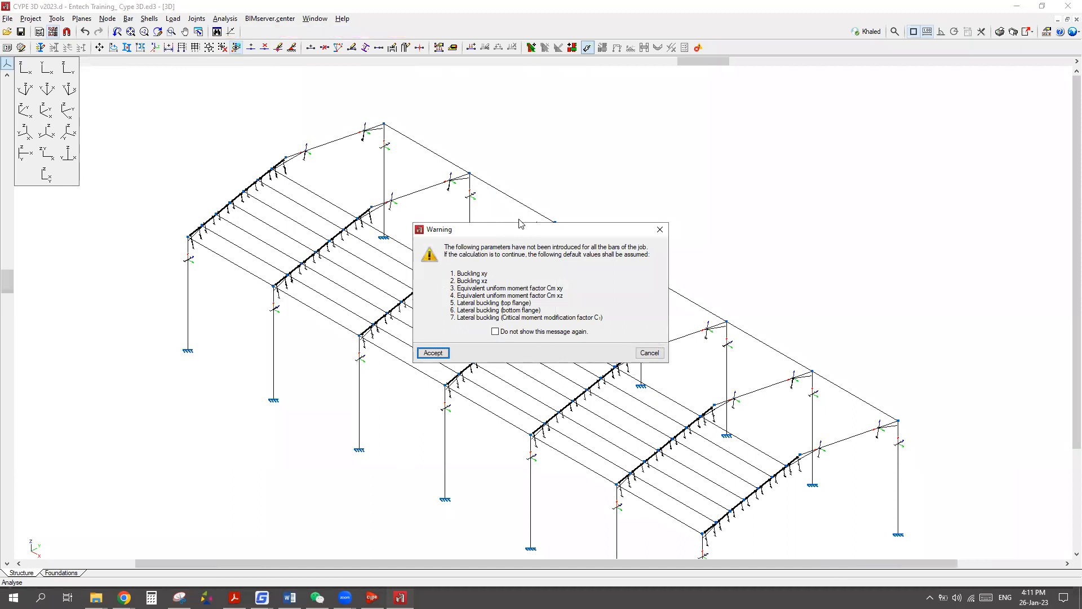
{"action": "left_click_drag", "start_coordinate": [520, 224], "coordinate": [827, 137]}
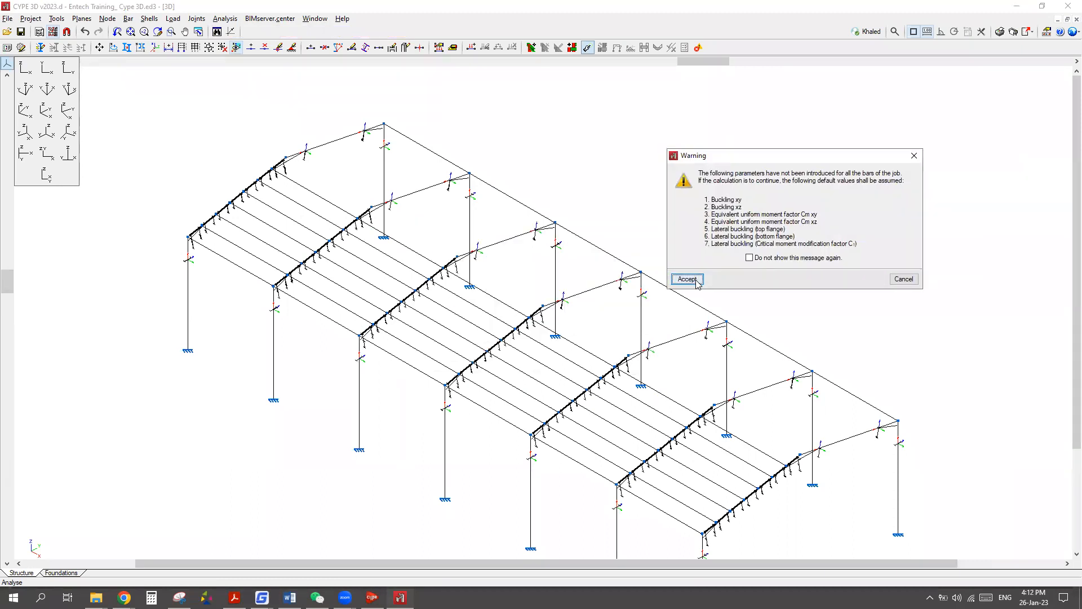
{"action": "left_click", "coordinate": [687, 279]}
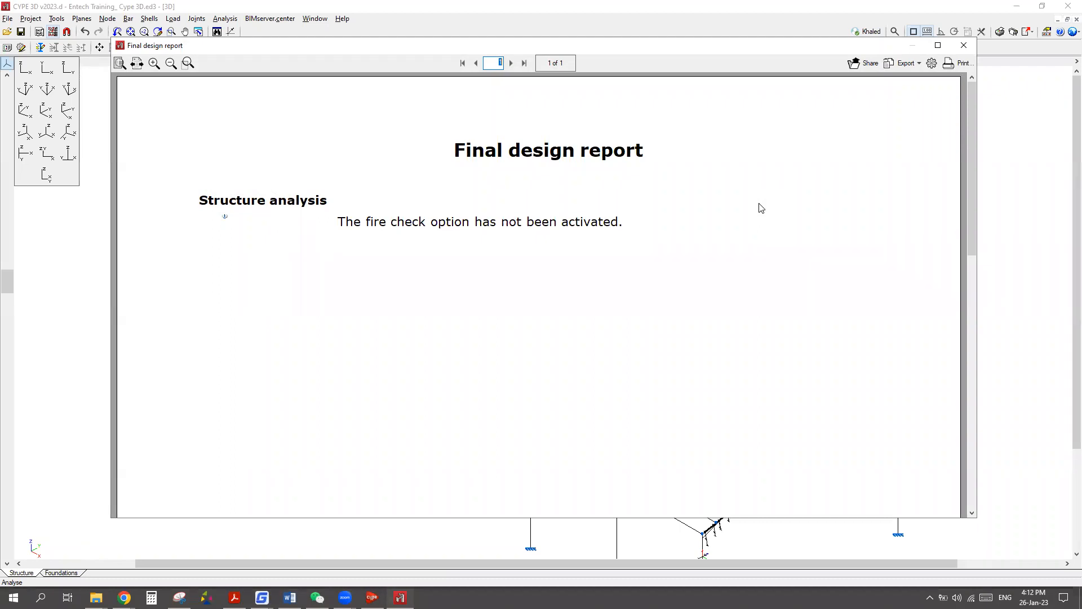
{"action": "left_click", "coordinate": [958, 51]}
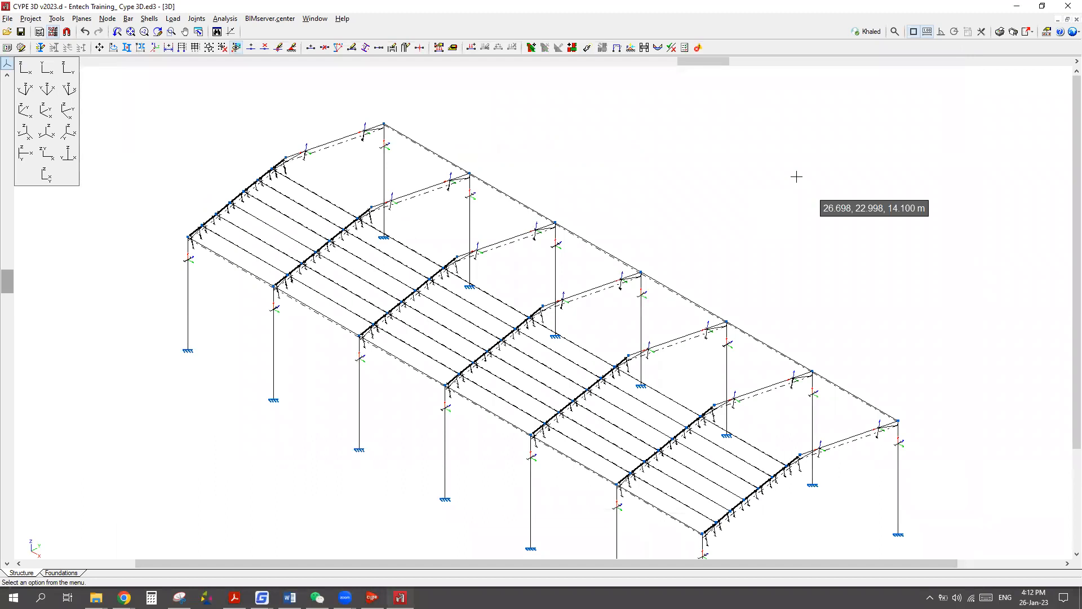
Open the displacement results of the analysis and review the combination types available for them.
{"action": "scroll", "coordinate": [387, 171], "scroll_direction": "down", "scroll_amount": 2}
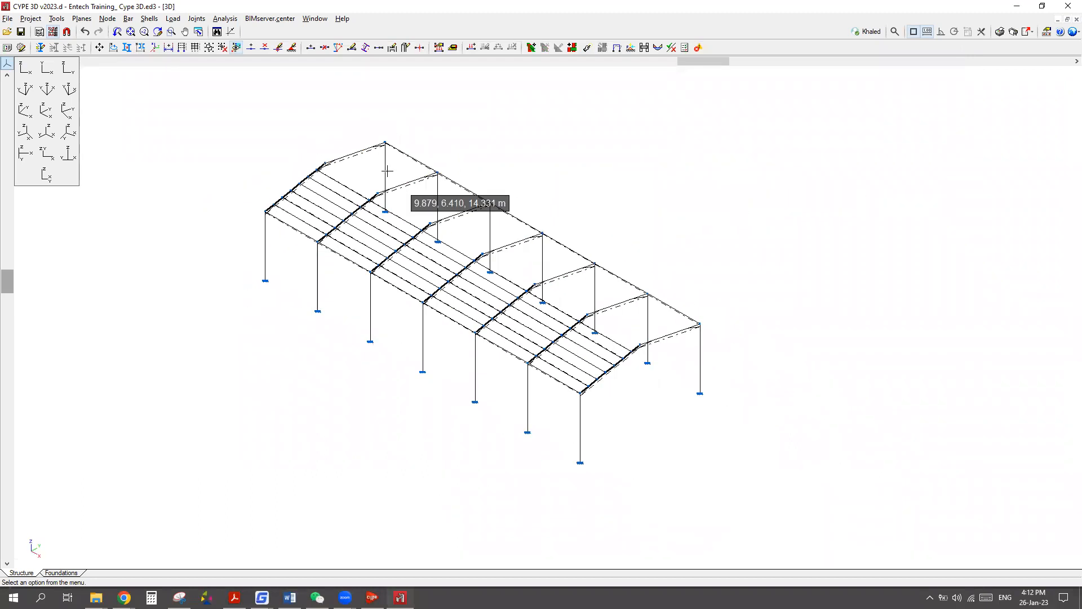
{"action": "left_click", "coordinate": [235, 24]}
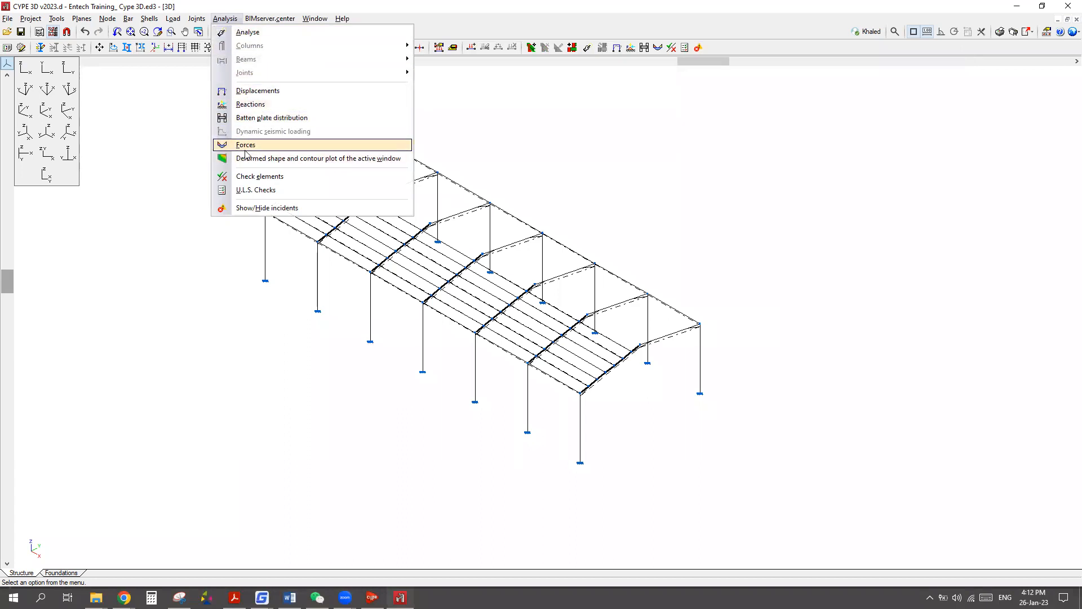
{"action": "left_click", "coordinate": [264, 94]}
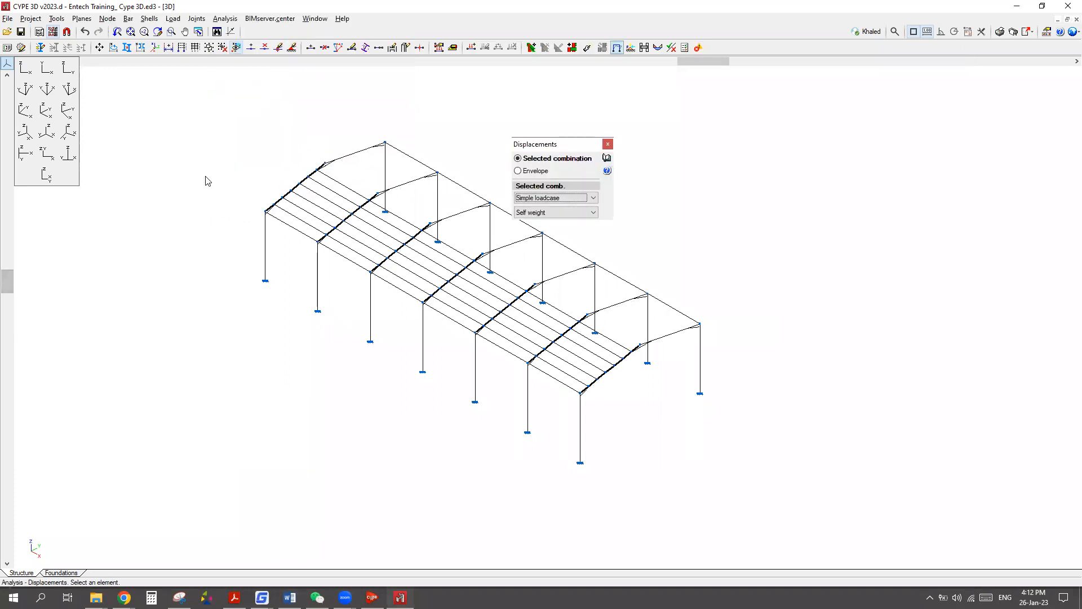
{"action": "left_click_drag", "start_coordinate": [545, 145], "coordinate": [698, 97]}
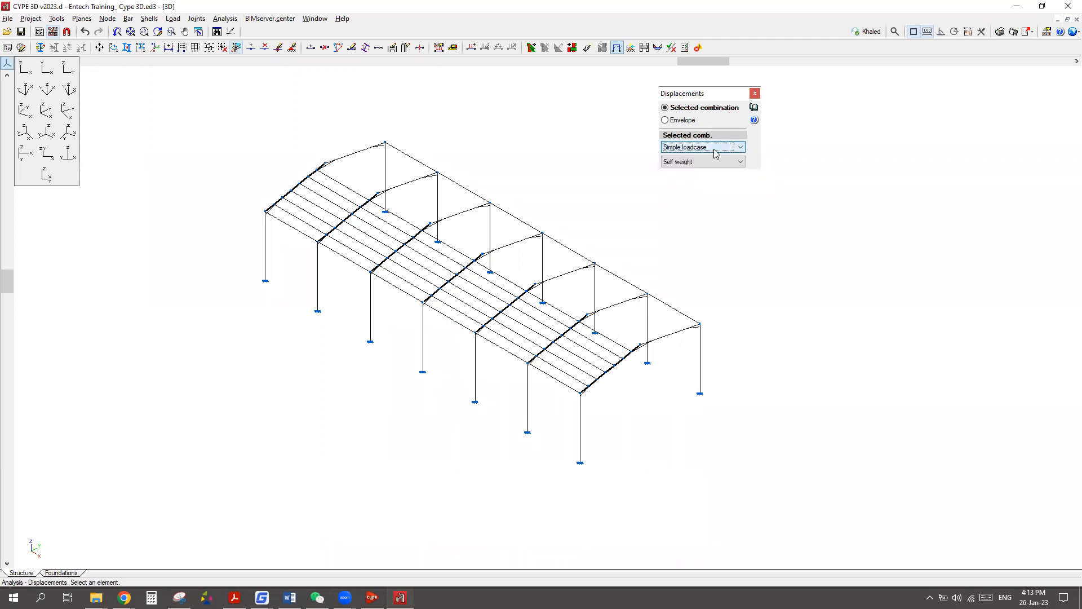
{"action": "left_click", "coordinate": [733, 148]}
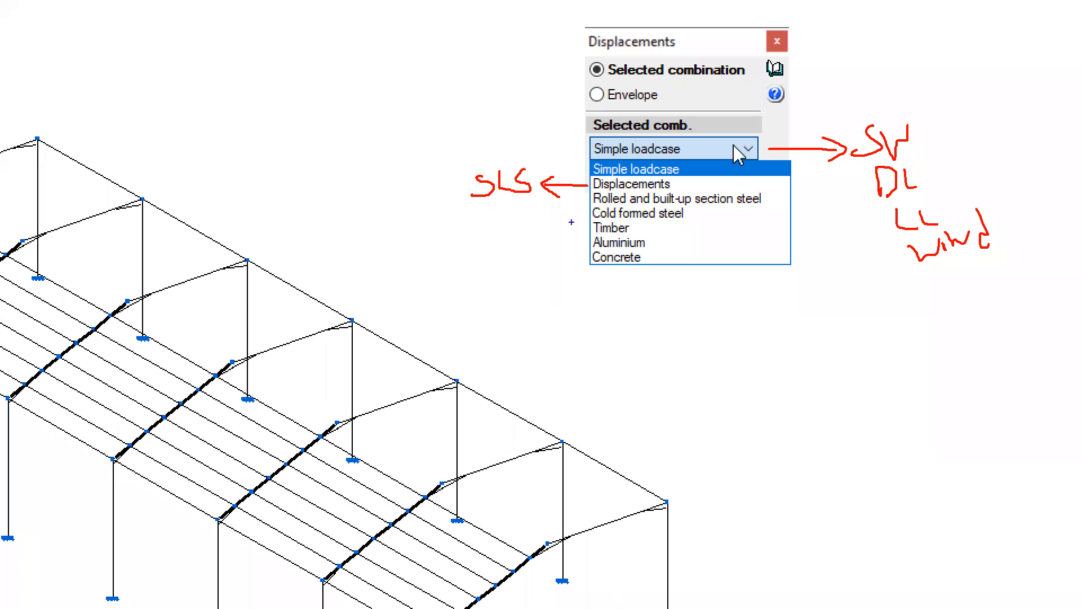
{"action": "left_click_drag", "start_coordinate": [589, 192], "coordinate": [584, 268]}
{"action": "mouse_move", "coordinate": [507, 212]}
{"action": "left_mouse_down"}
{"action": "mouse_move", "coordinate": [524, 221]}
{"action": "mouse_move", "coordinate": [525, 209]}
{"action": "mouse_move", "coordinate": [539, 235]}
{"action": "mouse_move", "coordinate": [566, 226]}
{"action": "mouse_move", "coordinate": [556, 236]}
{"action": "left_mouse_up"}
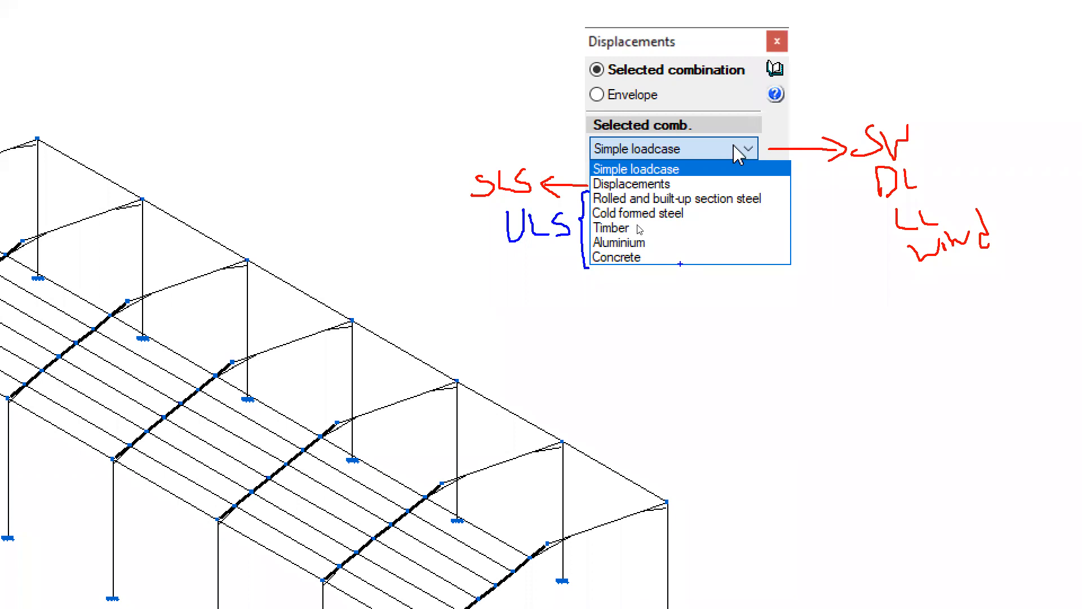
{"action": "key", "text": "Escape"}
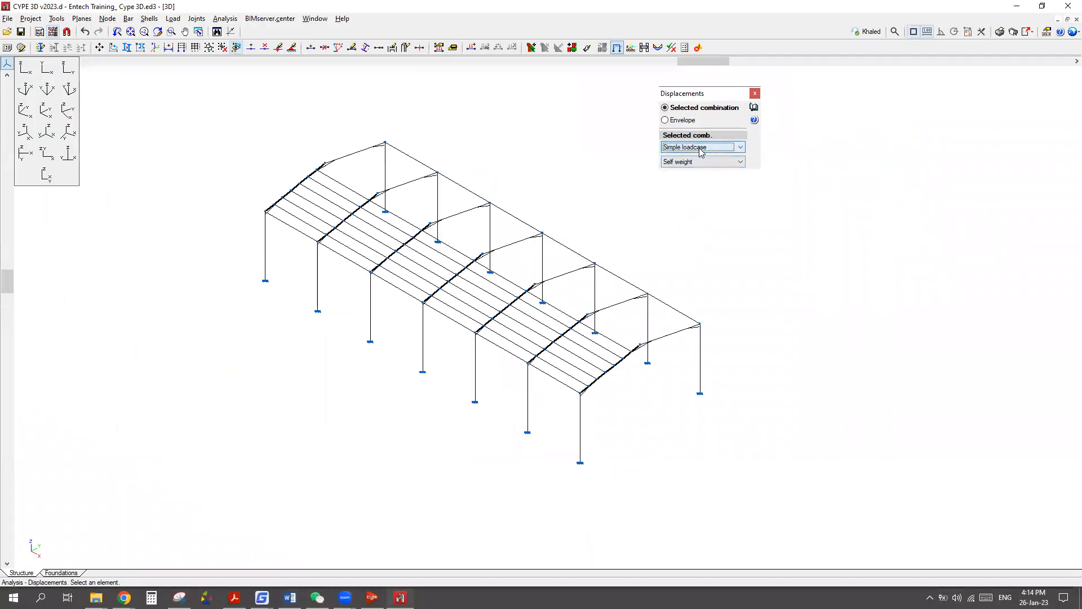
Select the SW+DL+LL+Wind combination of the Displacements type, and switch the displacement results to the envelope.
{"action": "left_click", "coordinate": [700, 148]}
{"action": "left_click", "coordinate": [700, 148]}
{"action": "left_click", "coordinate": [702, 147]}
{"action": "left_click", "coordinate": [704, 165]}
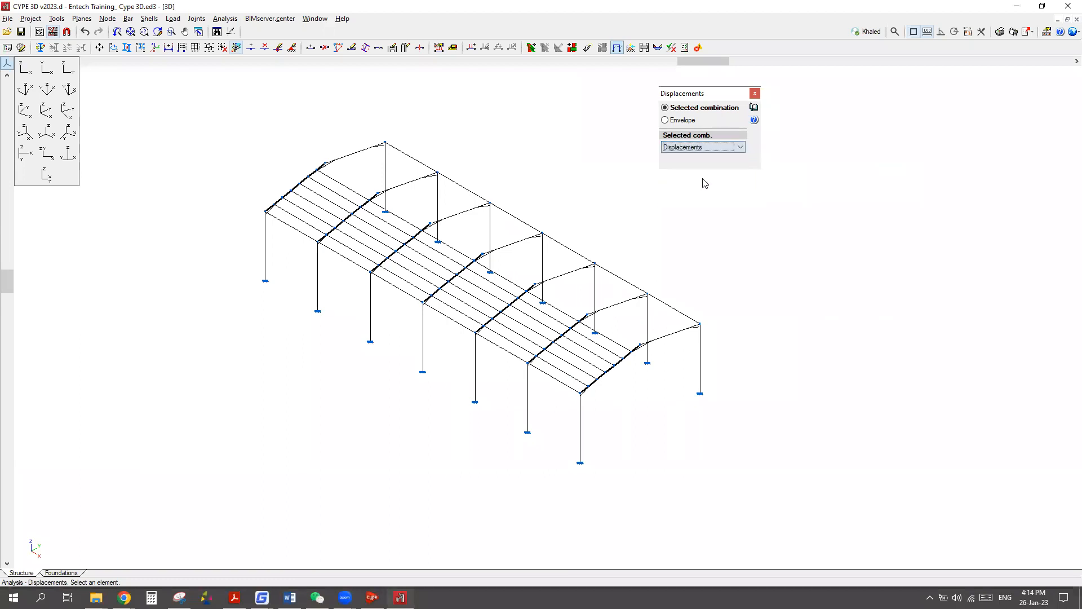
{"action": "left_click", "coordinate": [701, 161]}
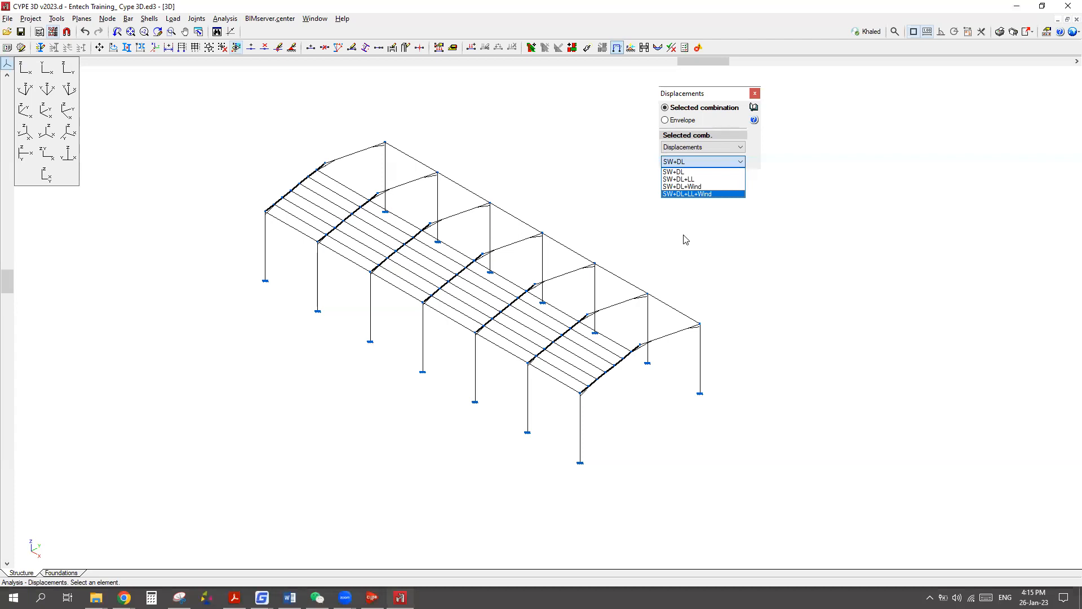
{"action": "left_click", "coordinate": [688, 194]}
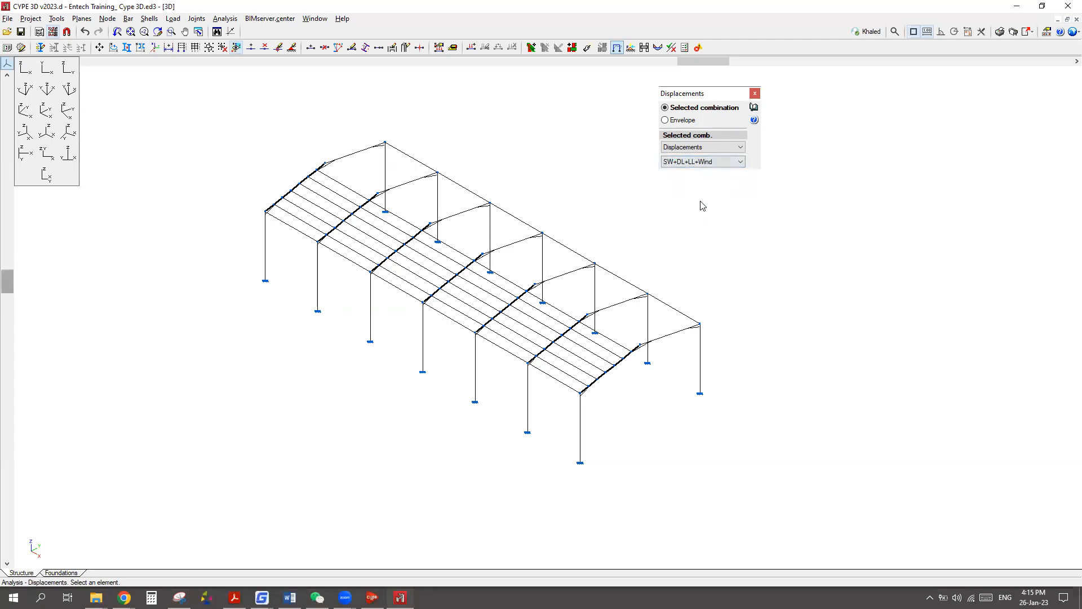
{"action": "left_click", "coordinate": [667, 120]}
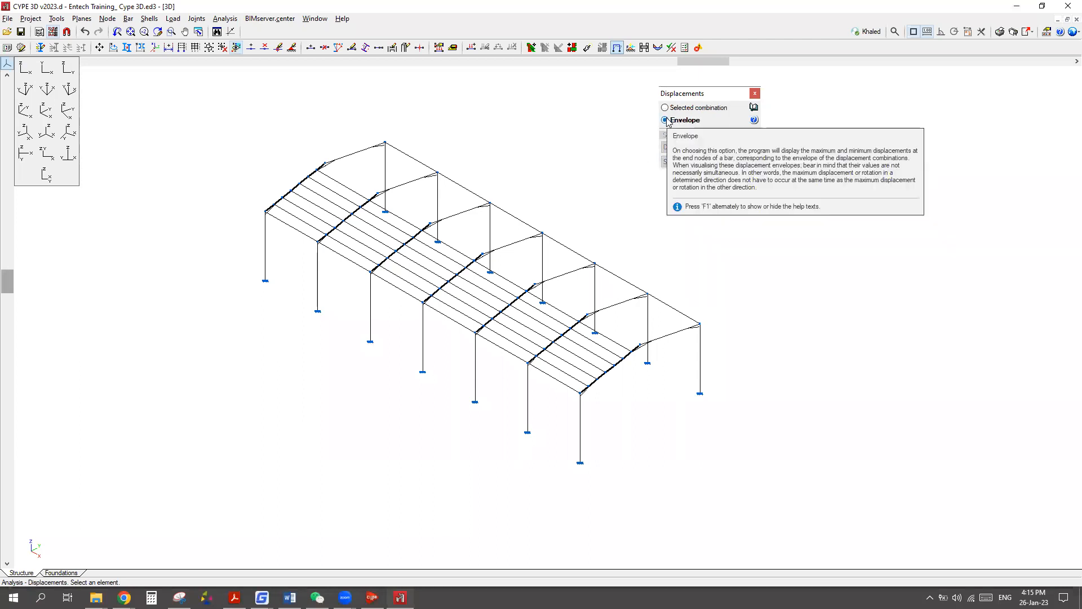
Show the displacements of the first frame's corner column N1/N2 for the selected combination SW+DL+LL+Wind.
{"action": "left_click", "coordinate": [665, 108]}
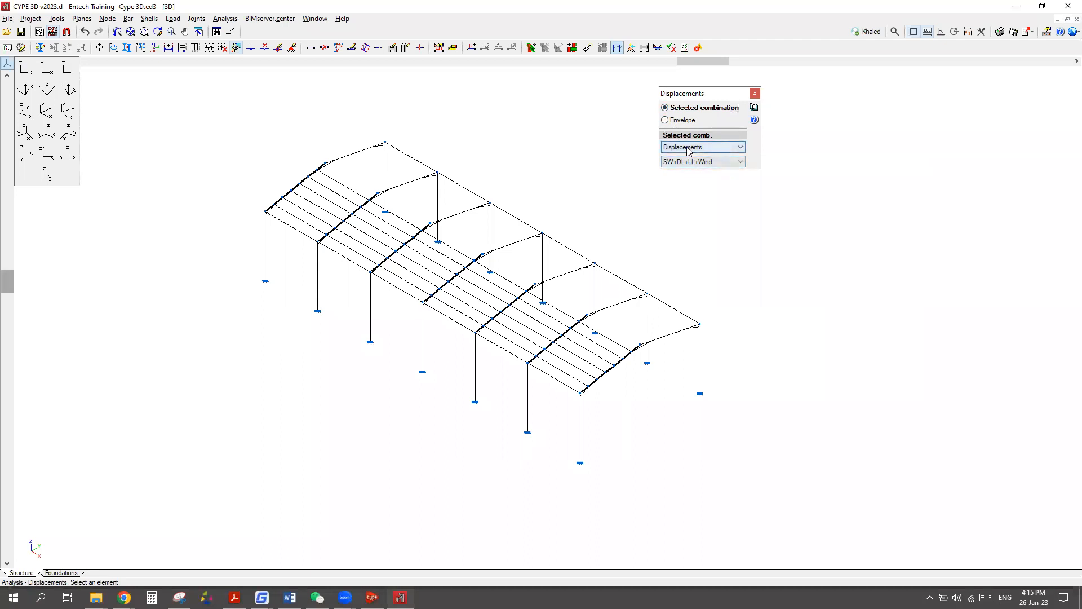
{"action": "left_click", "coordinate": [699, 162]}
{"action": "left_click", "coordinate": [701, 194]}
{"action": "scroll", "coordinate": [267, 258], "scroll_direction": "up", "scroll_amount": 2}
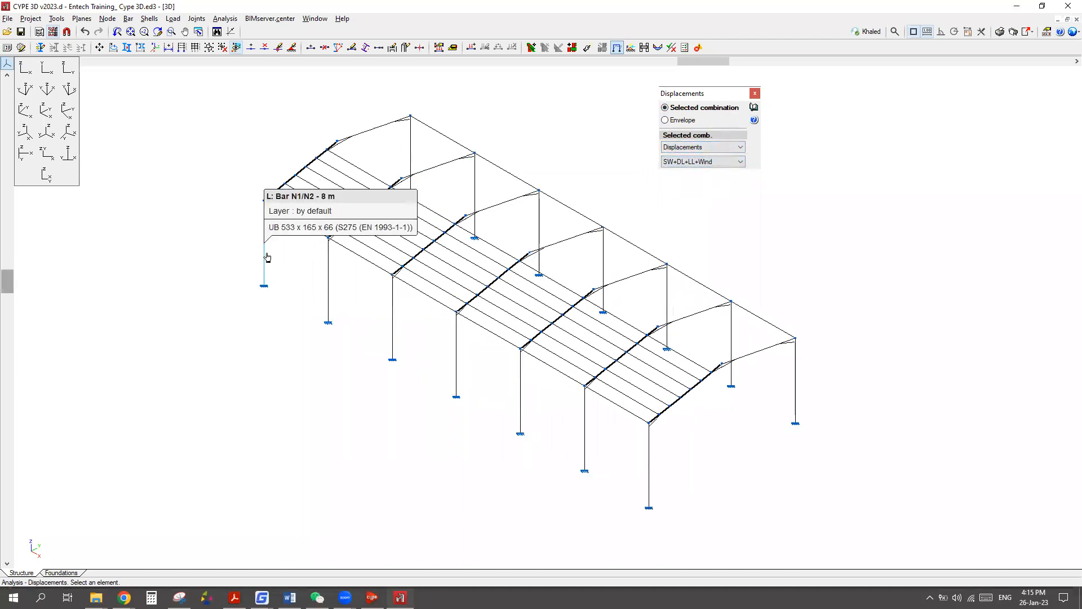
{"action": "left_click", "coordinate": [267, 258]}
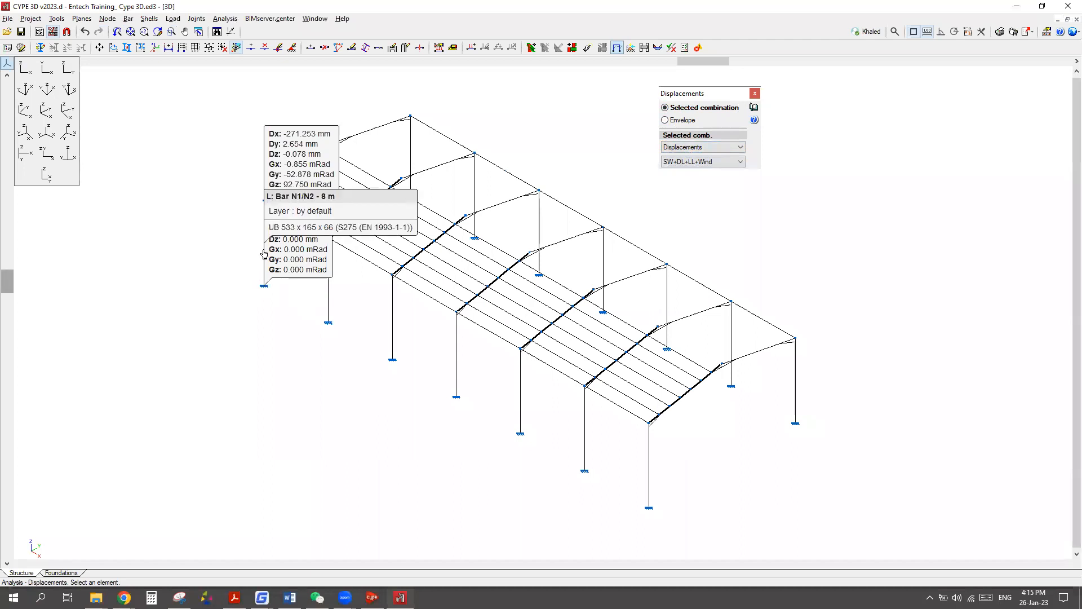
{"action": "scroll", "coordinate": [261, 265], "scroll_direction": "up", "scroll_amount": 1}
{"action": "scroll", "coordinate": [265, 248], "scroll_direction": "up", "scroll_amount": 2}
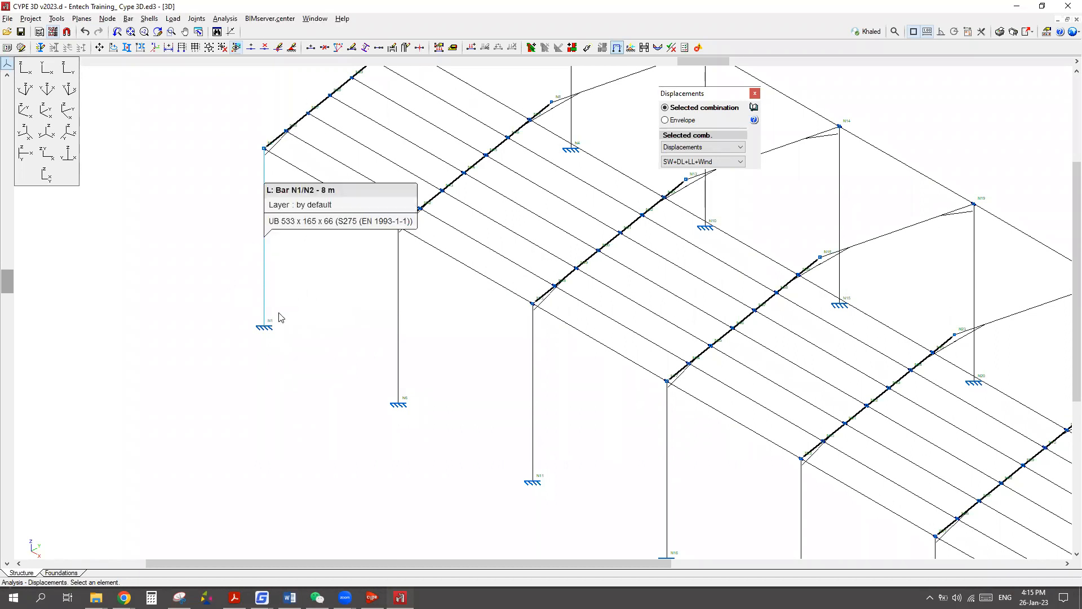
Show the displacements of the eaves beam between the first two frames, then clear its values.
{"action": "scroll", "coordinate": [302, 312], "scroll_direction": "down", "scroll_amount": 3}
{"action": "scroll", "coordinate": [314, 293], "scroll_direction": "up", "scroll_amount": 1}
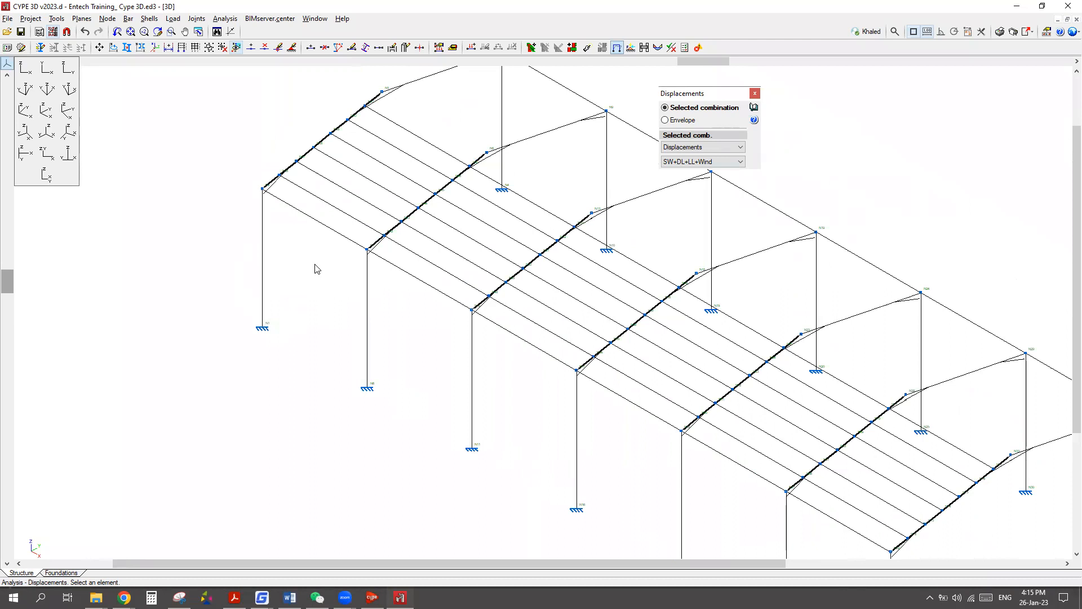
{"action": "left_click", "coordinate": [315, 226]}
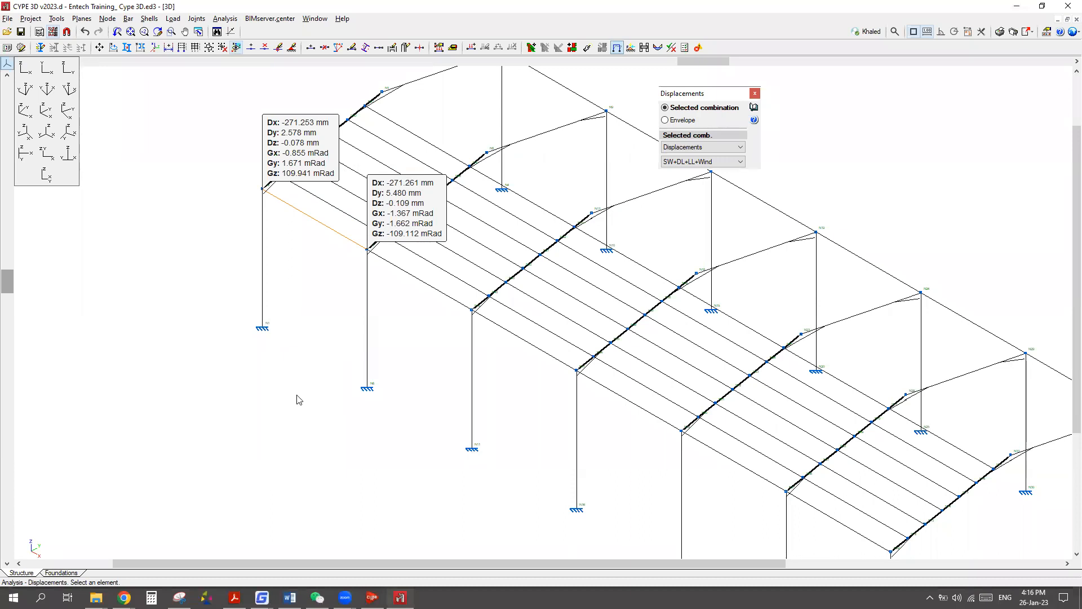
{"action": "left_click", "coordinate": [309, 217]}
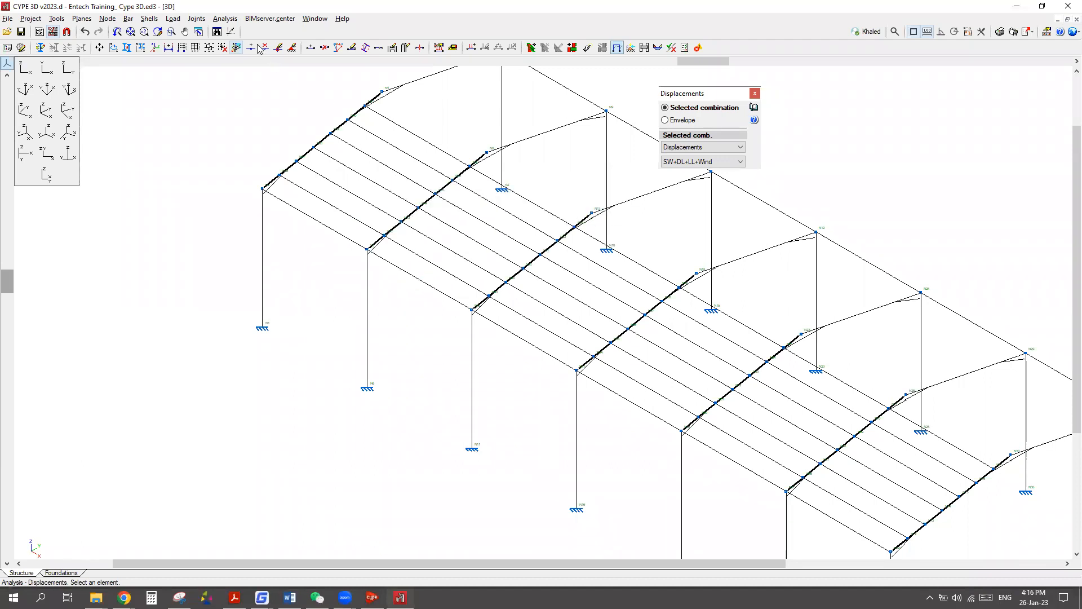
Switch to the Reactions results and select the SW+DL+LL+Wind combination of the Displacements group.
{"action": "left_click", "coordinate": [228, 20]}
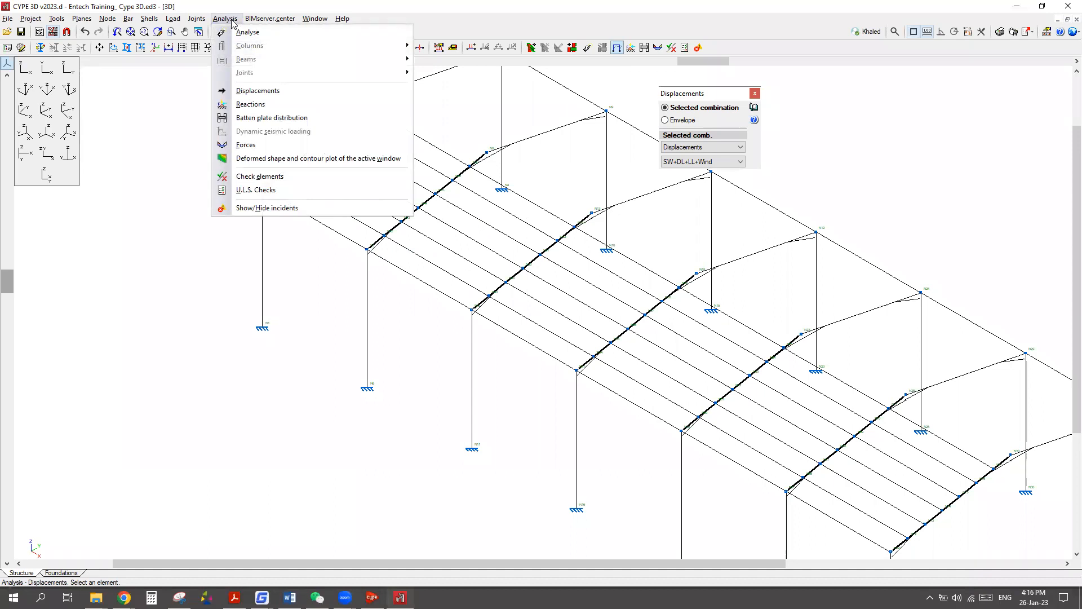
{"action": "left_click", "coordinate": [253, 105]}
{"action": "left_click_drag", "start_coordinate": [177, 273], "coordinate": [836, 120]}
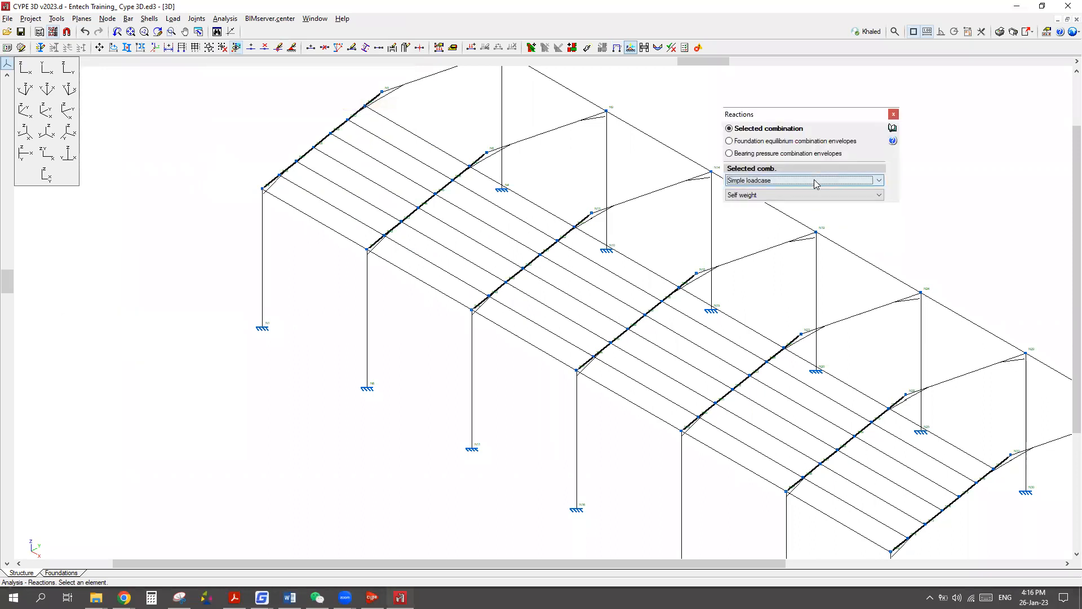
{"action": "left_click", "coordinate": [814, 182]}
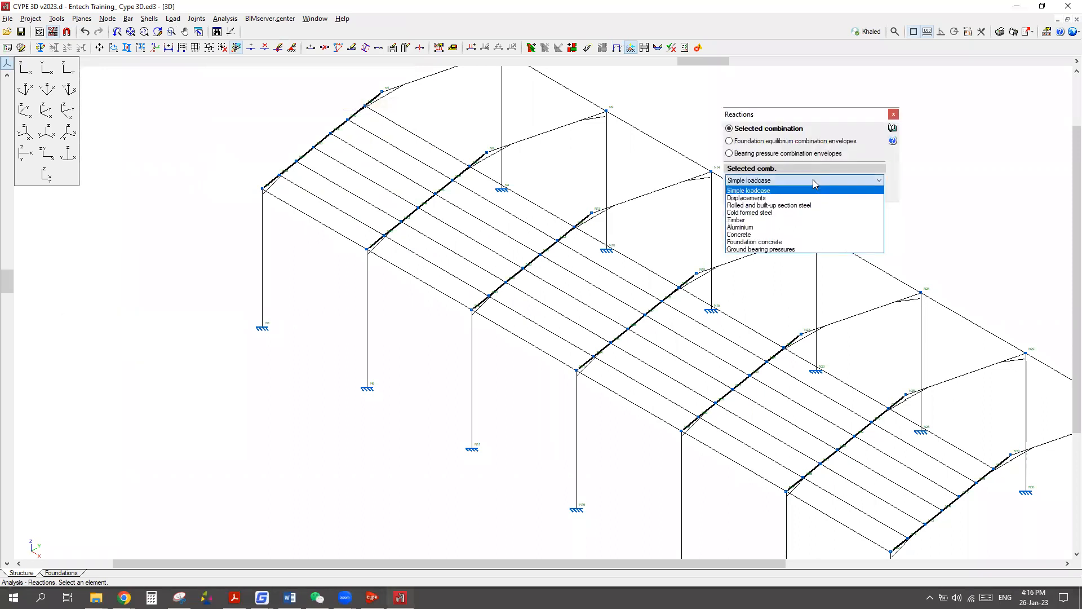
{"action": "left_click", "coordinate": [791, 199]}
{"action": "left_click", "coordinate": [789, 196]}
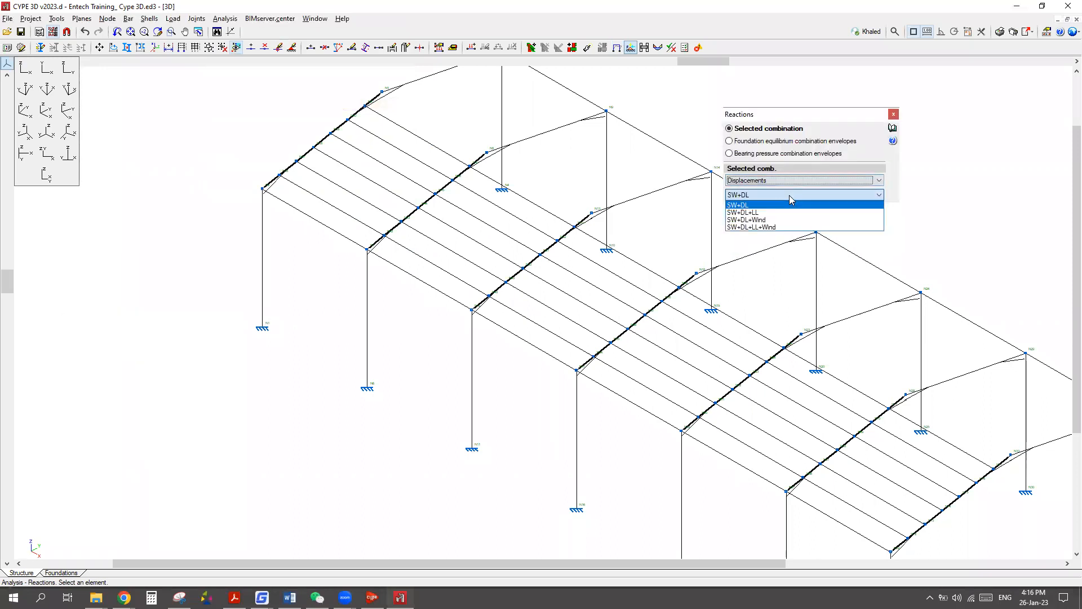
{"action": "left_click", "coordinate": [775, 231]}
Show the reactions at the building's four corner supports, leaving the second frame's support N6 without values.
{"action": "scroll", "coordinate": [251, 228], "scroll_direction": "down", "scroll_amount": 2}
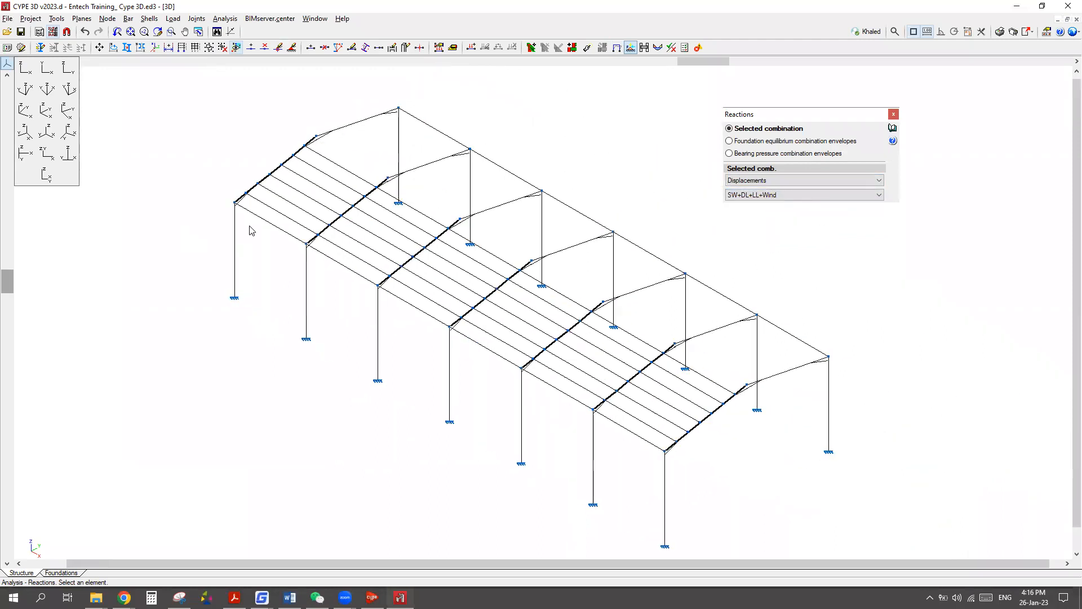
{"action": "left_click", "coordinate": [235, 299]}
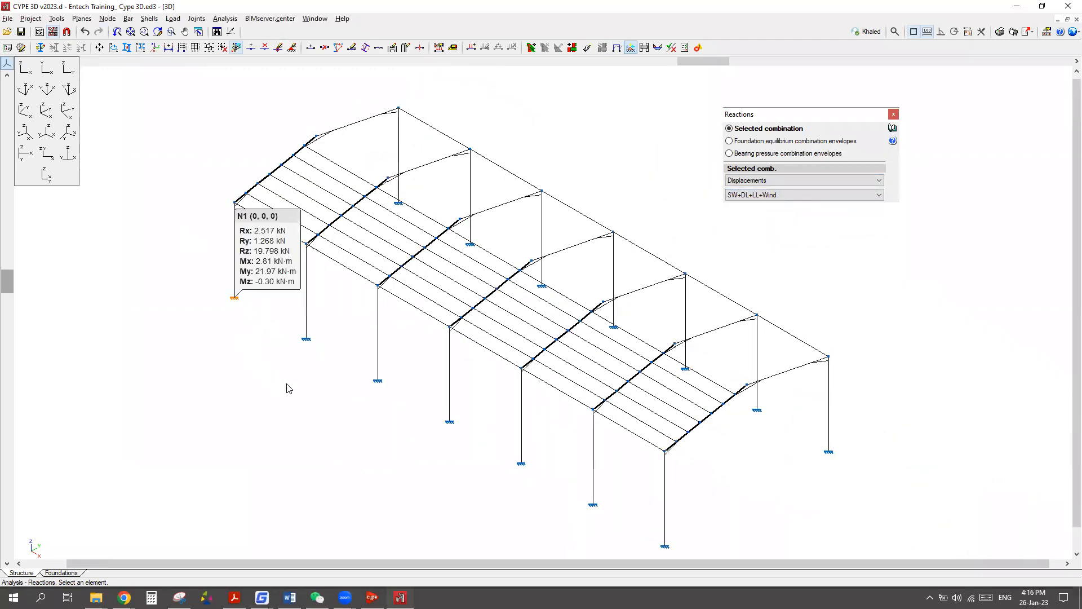
{"action": "left_click", "coordinate": [306, 345]}
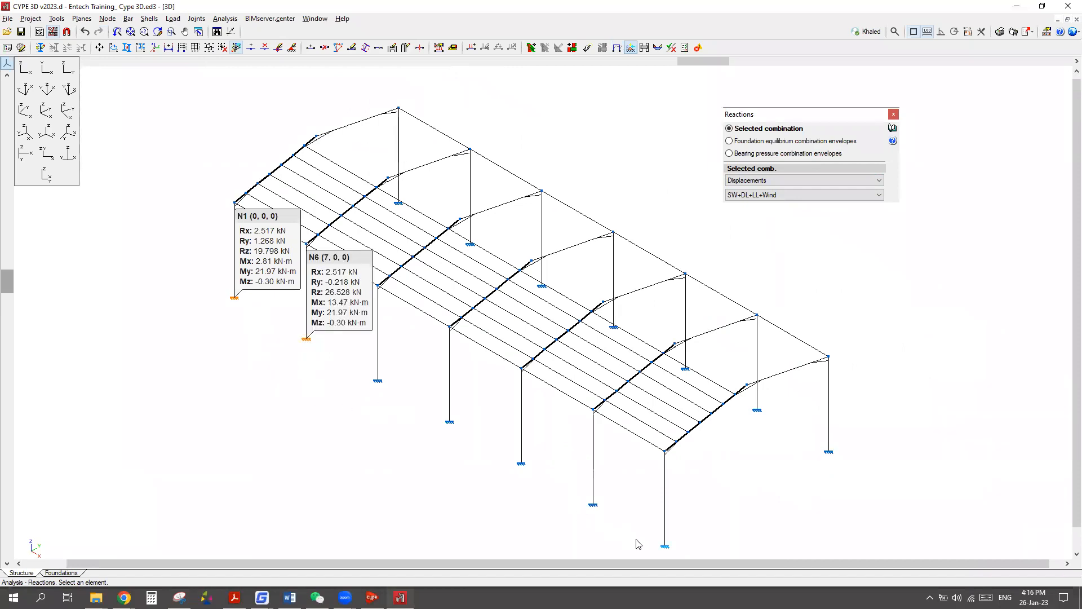
{"action": "left_click", "coordinate": [829, 452]}
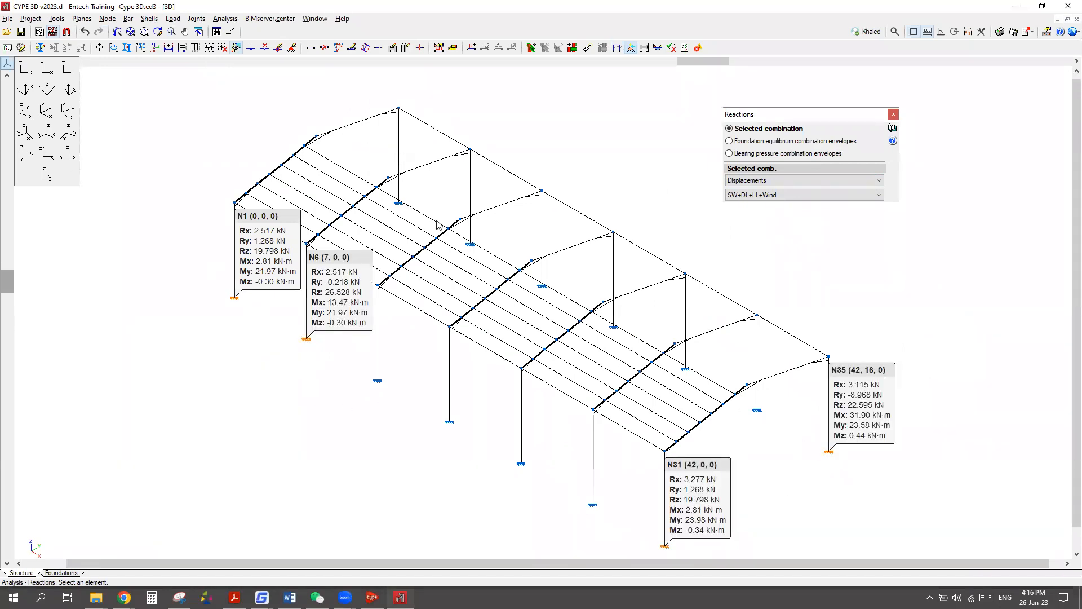
{"action": "left_click", "coordinate": [397, 205]}
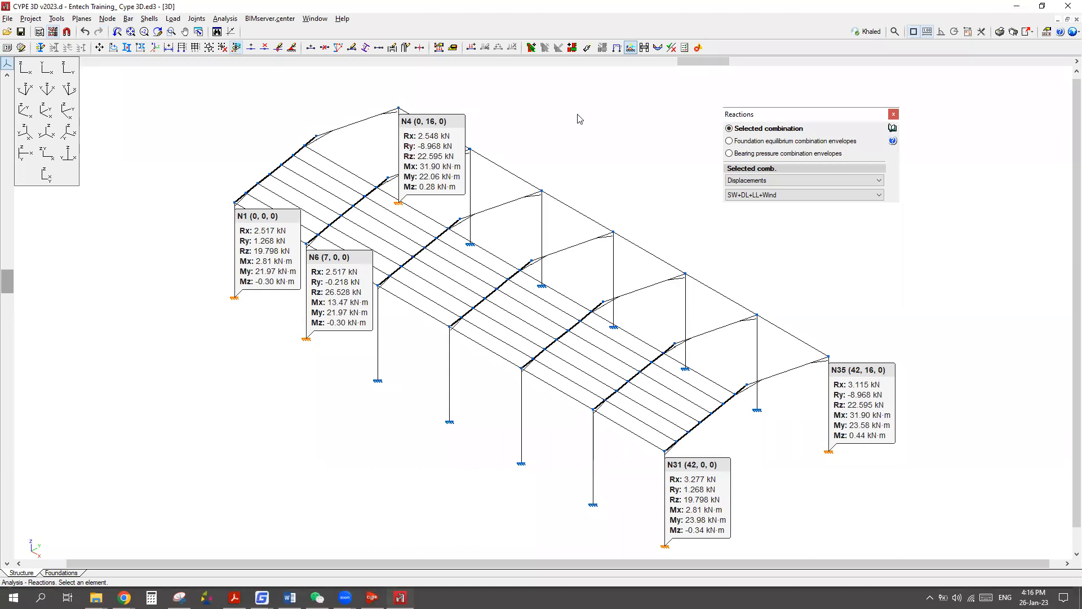
{"action": "left_click", "coordinate": [306, 339]}
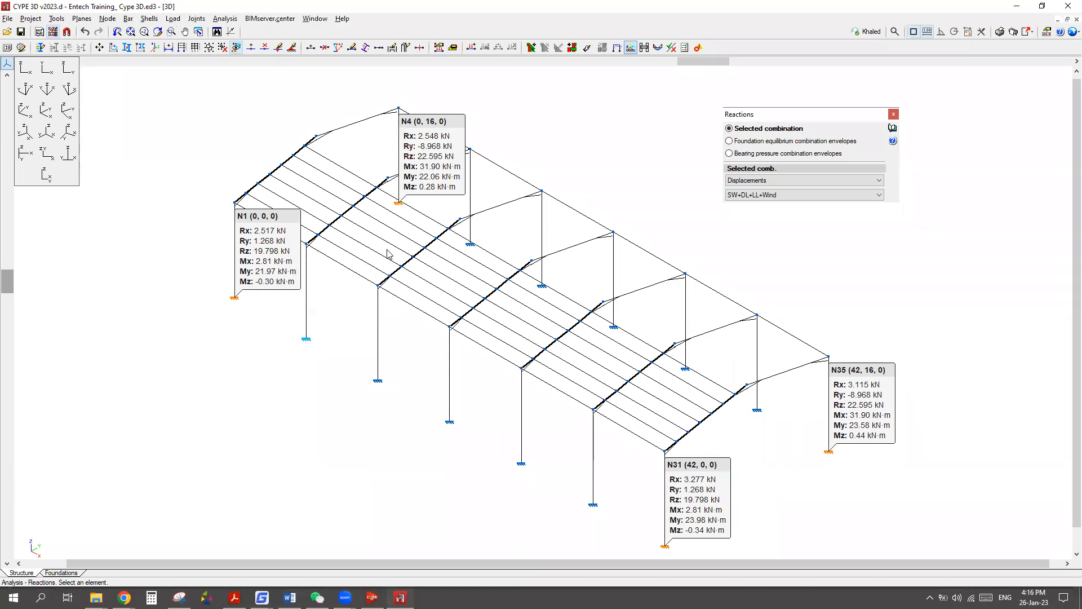
Examine the corner support reactions in the XY plan view with the Reactions window moved clear of the model.
{"action": "scroll", "coordinate": [465, 212], "scroll_direction": "up", "scroll_amount": 1}
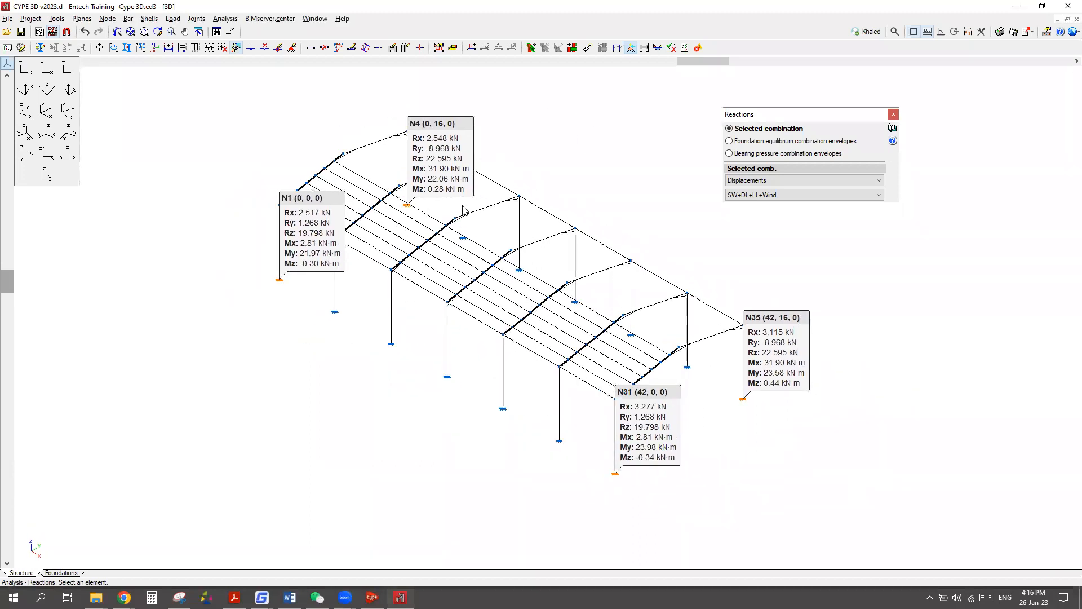
{"action": "left_click", "coordinate": [46, 68]}
{"action": "scroll", "coordinate": [379, 216], "scroll_direction": "up", "scroll_amount": 2}
{"action": "scroll", "coordinate": [304, 262], "scroll_direction": "down", "scroll_amount": 4}
{"action": "left_click_drag", "start_coordinate": [788, 113], "coordinate": [906, 117]}
{"action": "scroll", "coordinate": [374, 234], "scroll_direction": "up", "scroll_amount": 3}
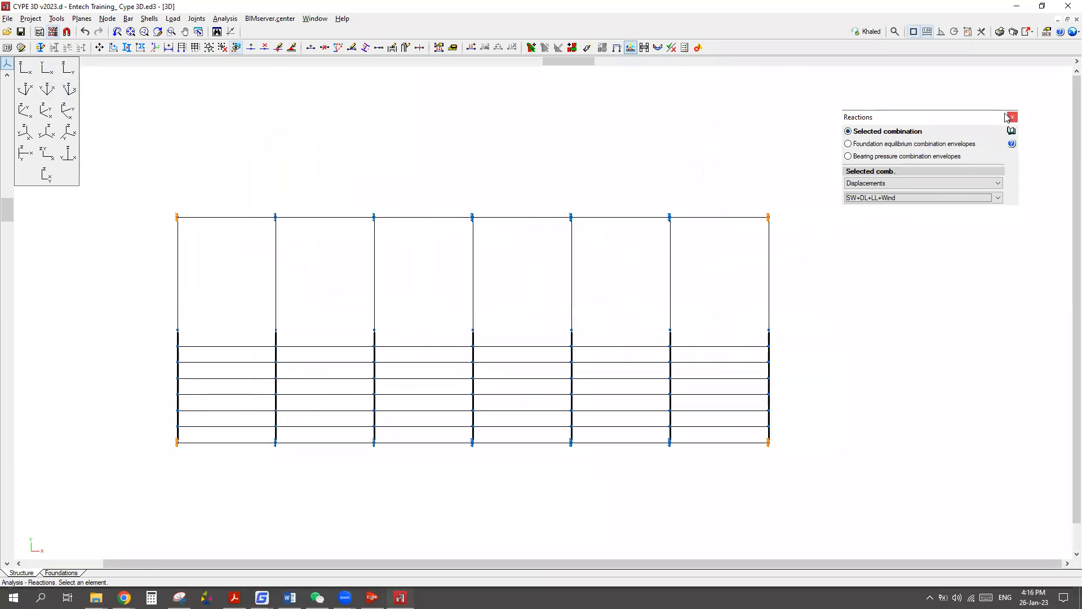
{"action": "left_click_drag", "start_coordinate": [890, 119], "coordinate": [1038, 109]}
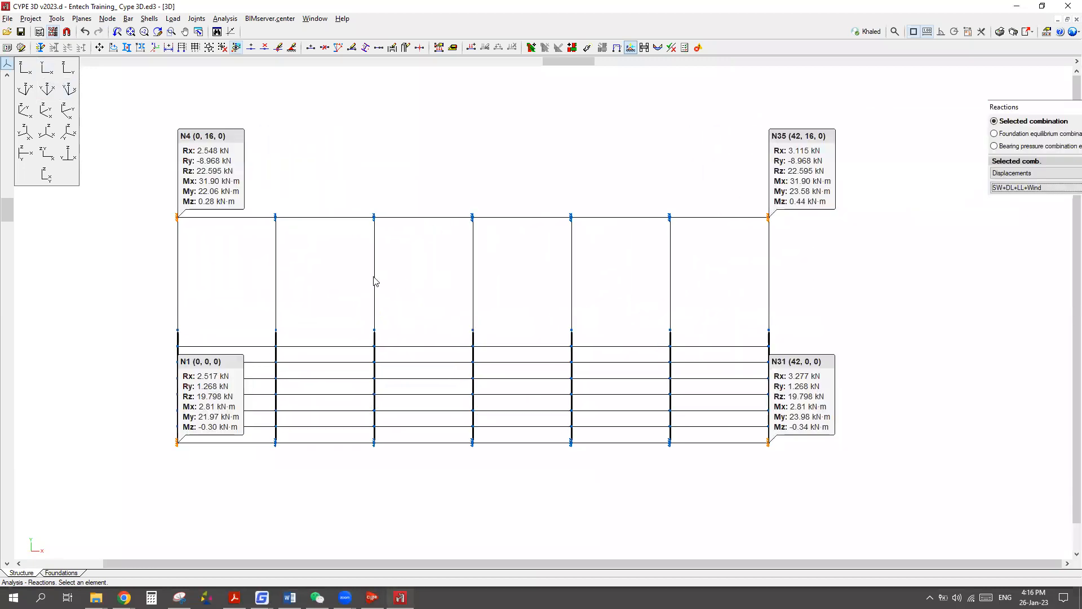
{"action": "scroll", "coordinate": [377, 280], "scroll_direction": "up", "scroll_amount": 1}
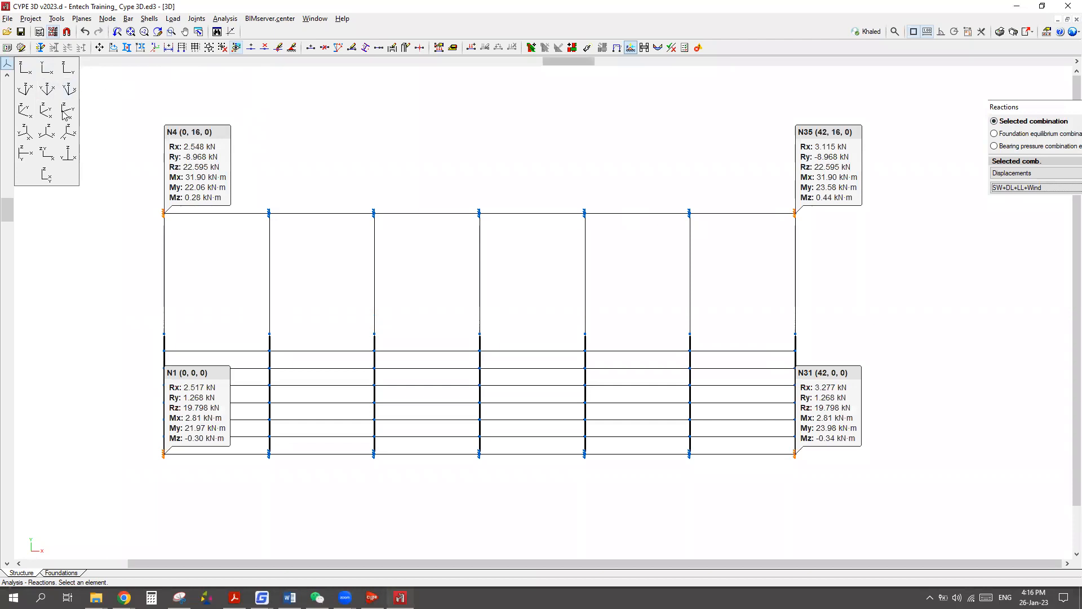
Return to the isometric 3D view and open the Forces results, placing their window clear of the frames.
{"action": "left_click", "coordinate": [48, 111]}
{"action": "left_click", "coordinate": [225, 18]}
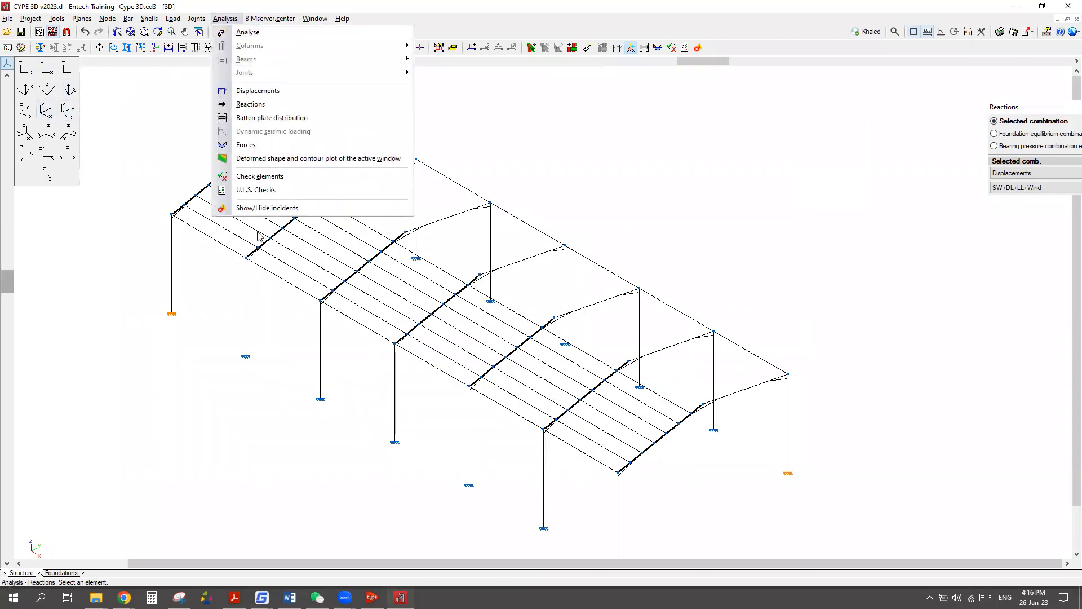
{"action": "left_click", "coordinate": [241, 147]}
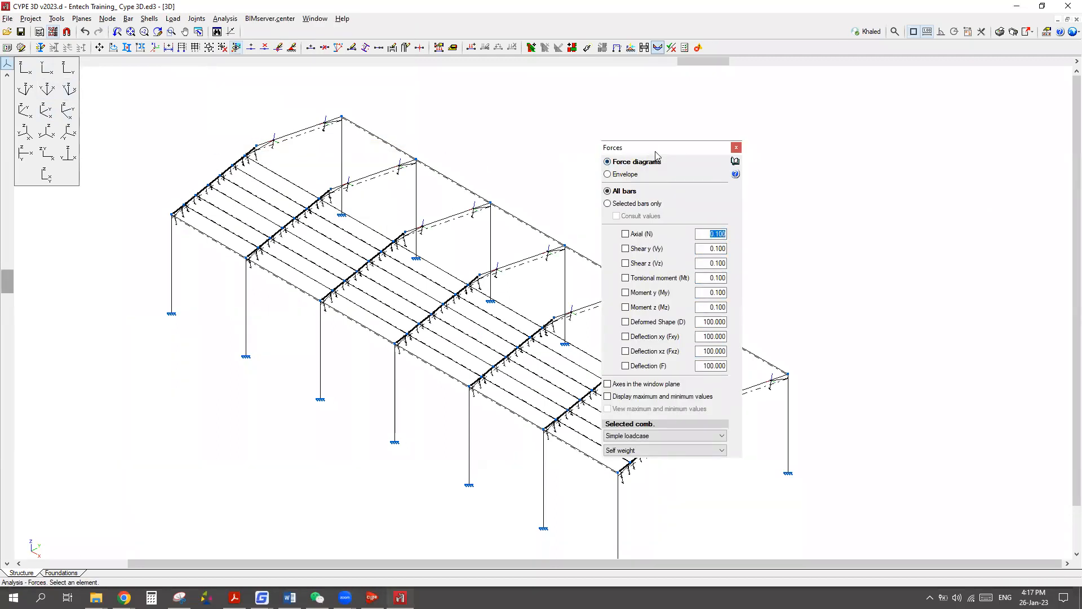
{"action": "left_click_drag", "start_coordinate": [656, 155], "coordinate": [872, 92]}
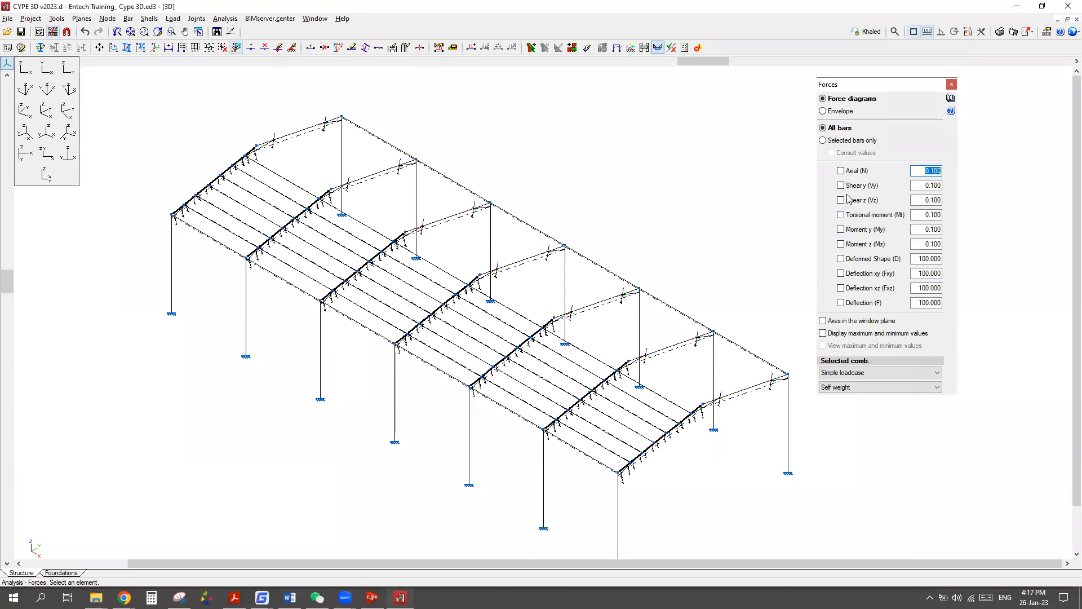
Display the Axial (N) force diagram on all bars with its scale set to 0.3.
{"action": "left_click", "coordinate": [841, 171]}
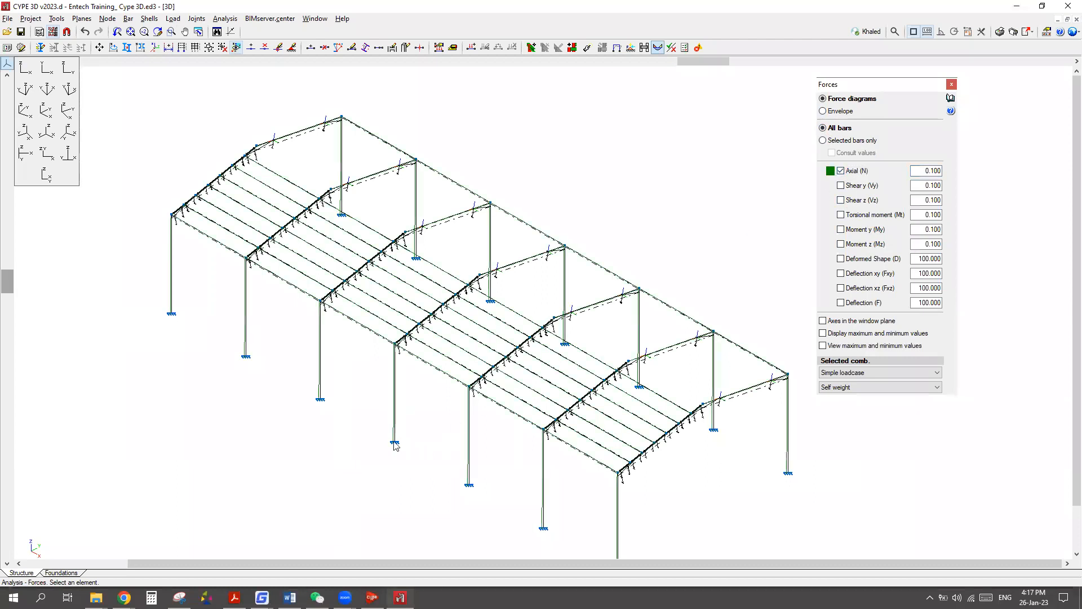
{"action": "scroll", "coordinate": [406, 420], "scroll_direction": "up", "scroll_amount": 1}
{"action": "scroll", "coordinate": [405, 420], "scroll_direction": "down", "scroll_amount": 1}
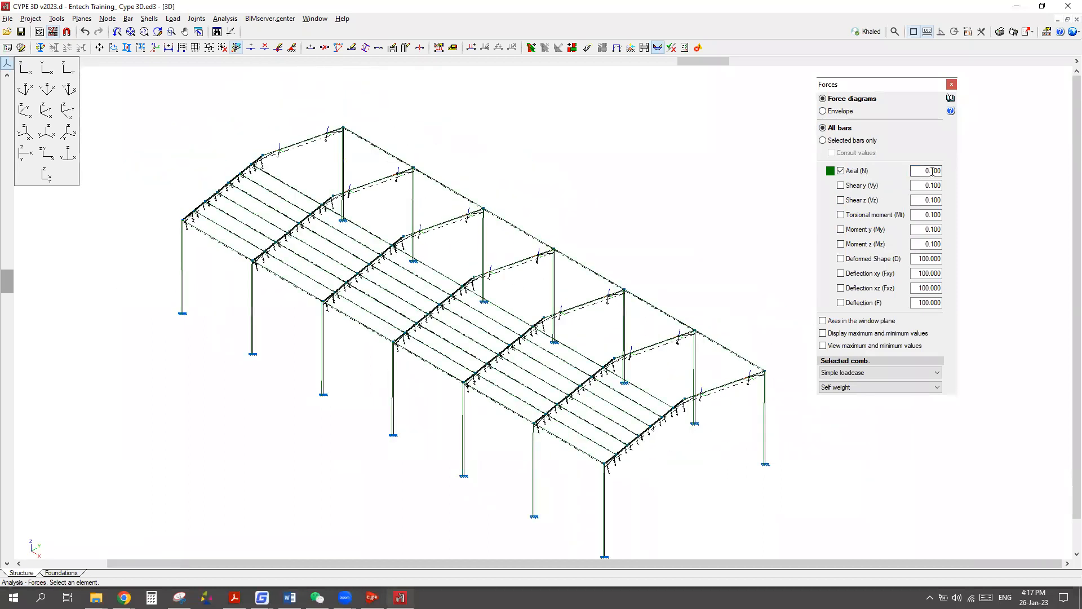
{"action": "double_click", "coordinate": [933, 171]}
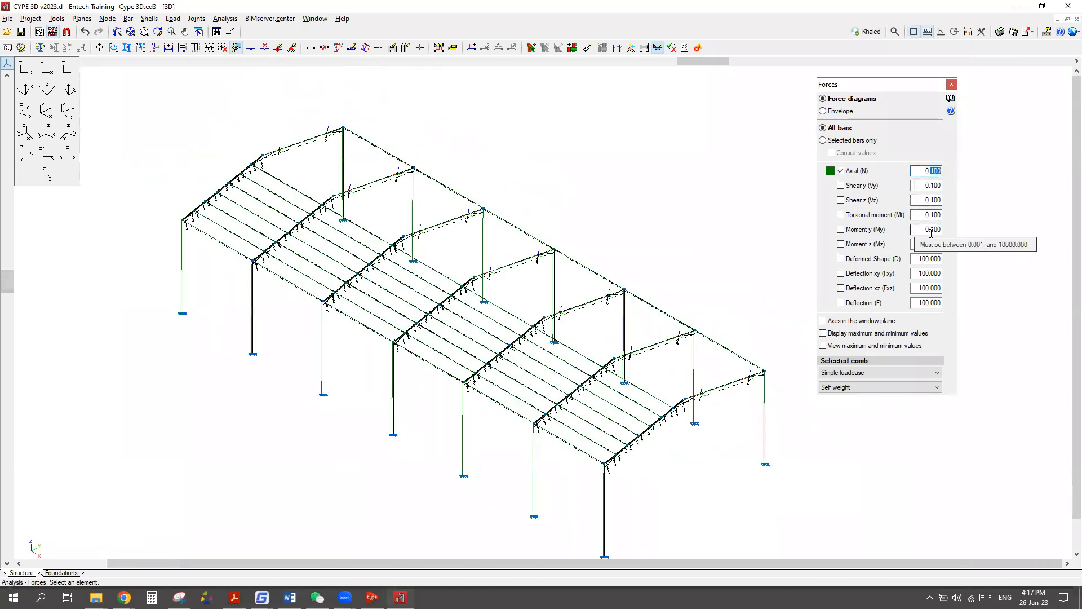
{"action": "type", "text": "3"}
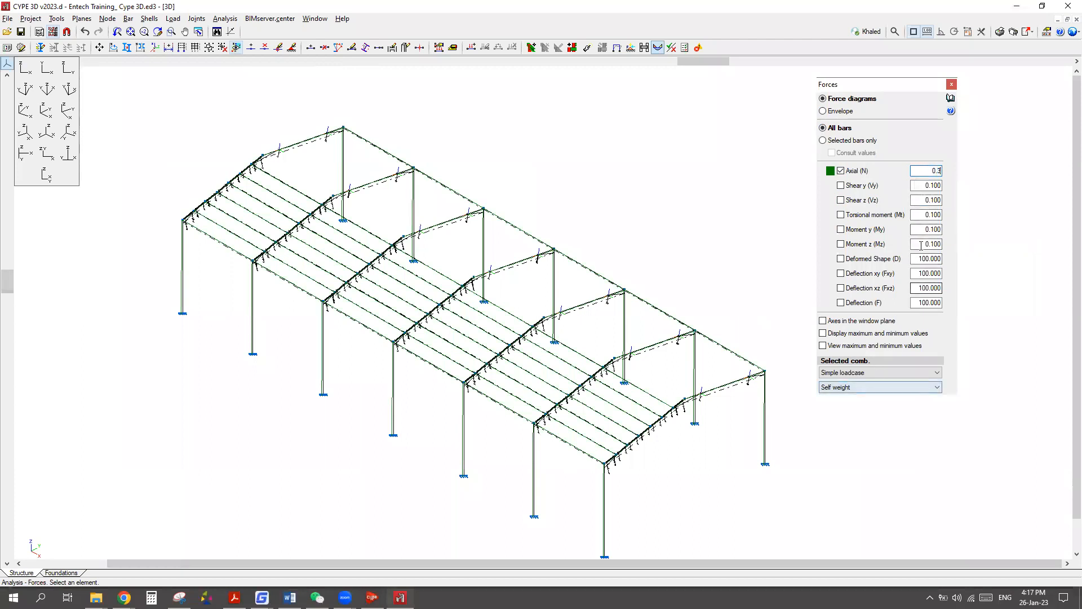
{"action": "key", "text": "Return"}
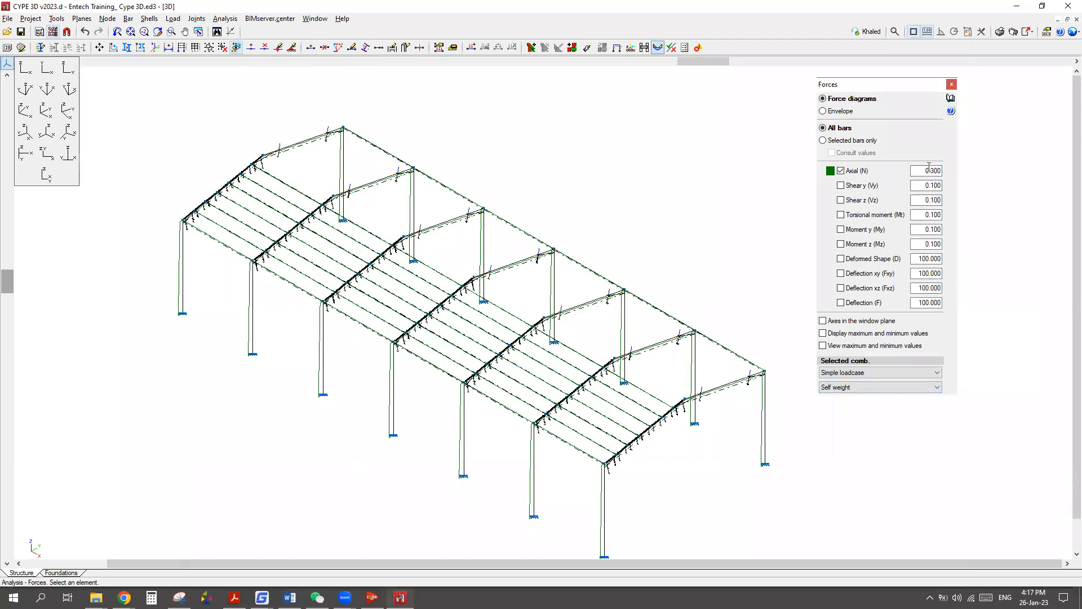
Show the axial diagrams for the rolled and built-up section steel combination 1.35·SW+1.35·DL+1.5·LL+1.5·Wind.
{"action": "left_click", "coordinate": [847, 387]}
{"action": "left_click", "coordinate": [847, 388]}
{"action": "left_click", "coordinate": [858, 373]}
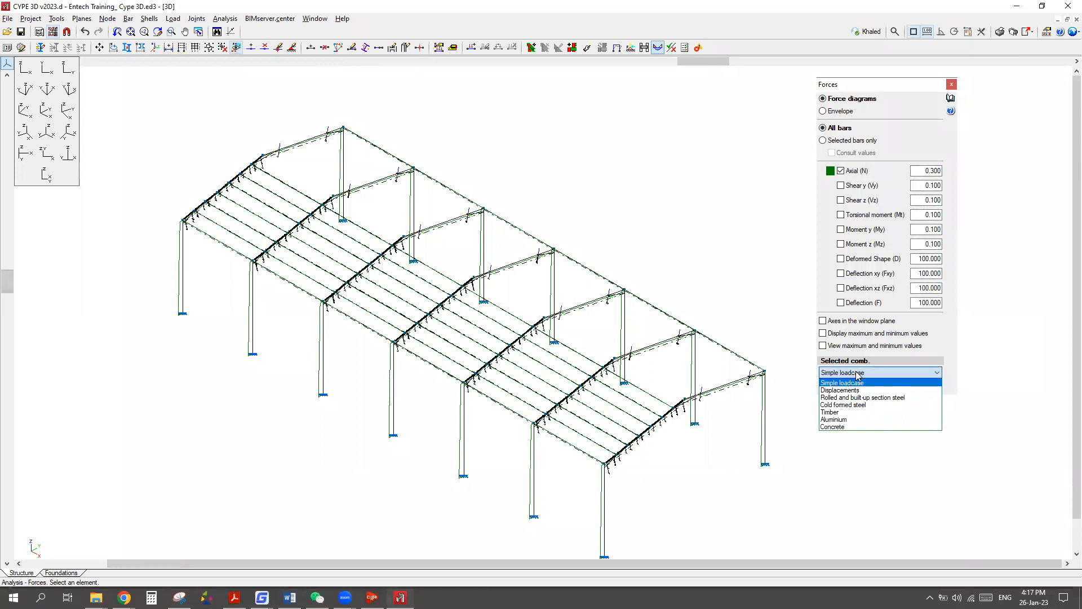
{"action": "left_click", "coordinate": [838, 398]}
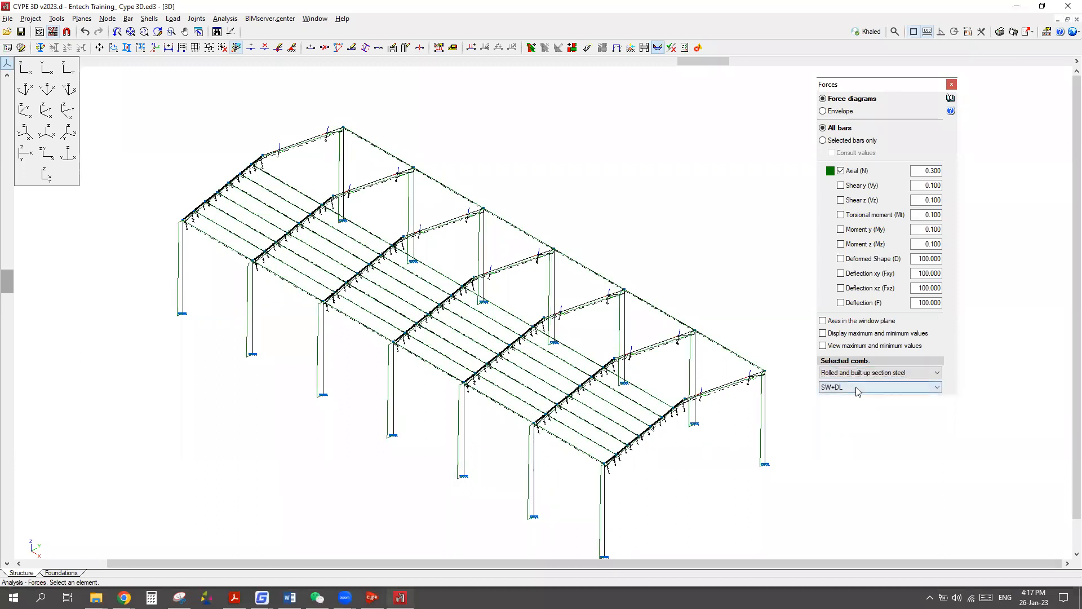
{"action": "left_click", "coordinate": [856, 388]}
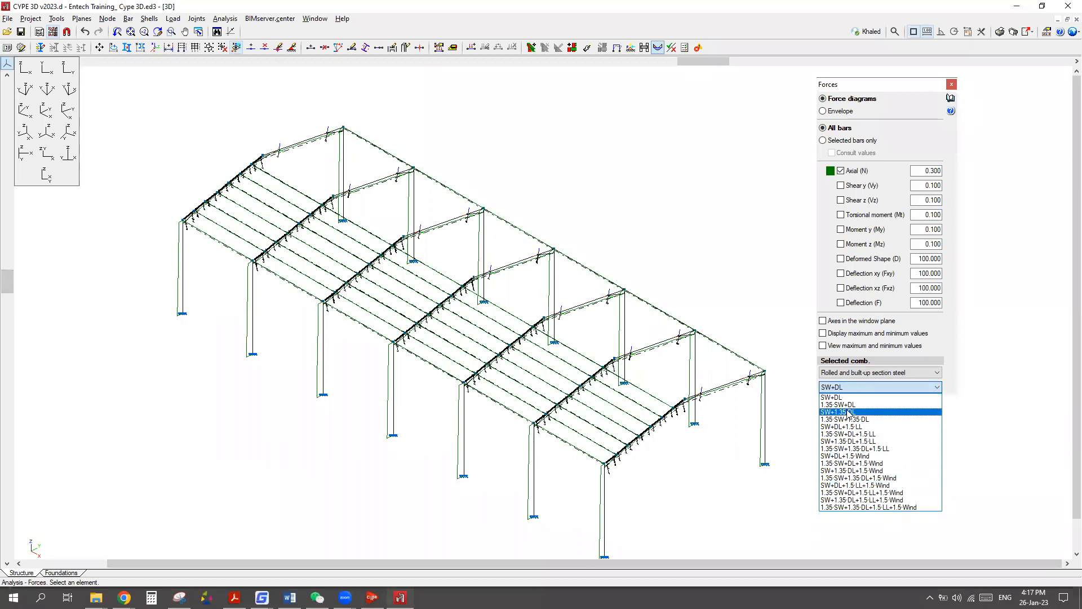
{"action": "left_click", "coordinate": [852, 507]}
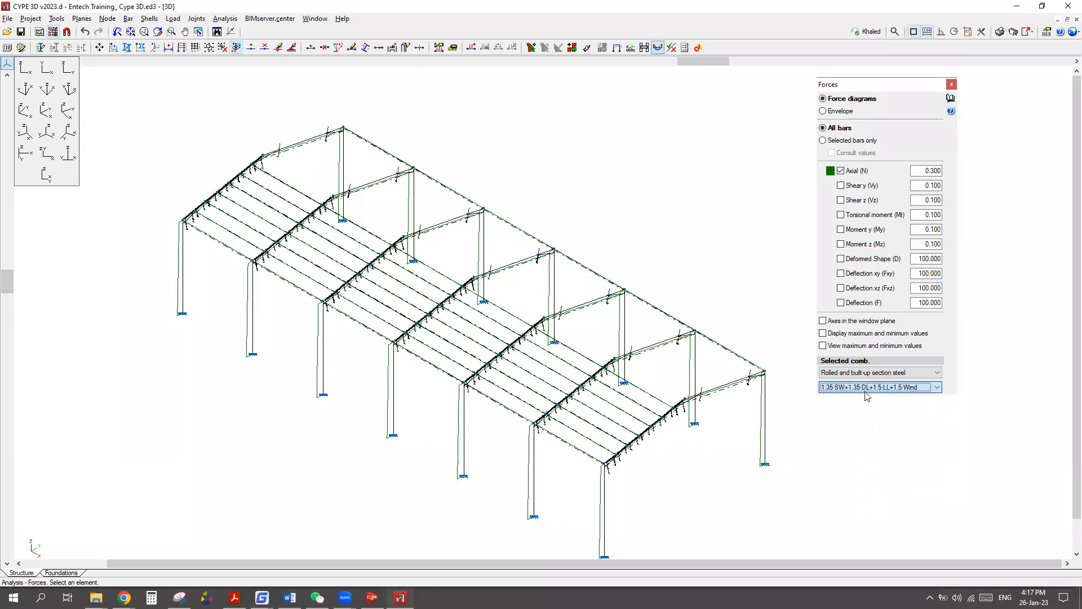
{"action": "scroll", "coordinate": [325, 356], "scroll_direction": "up", "scroll_amount": 3}
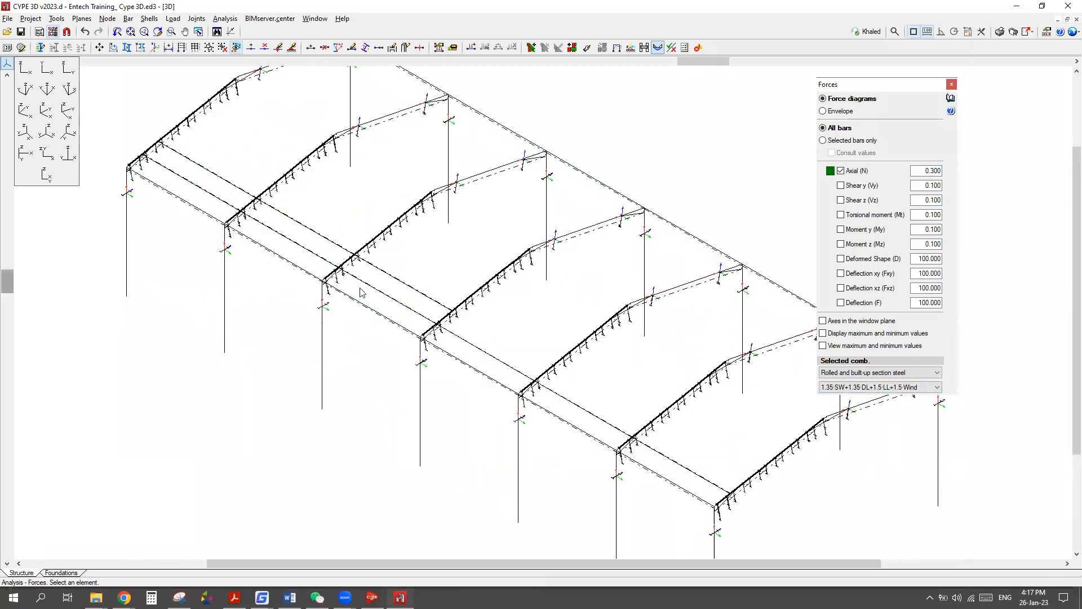
{"action": "scroll", "coordinate": [282, 358], "scroll_direction": "down", "scroll_amount": 2}
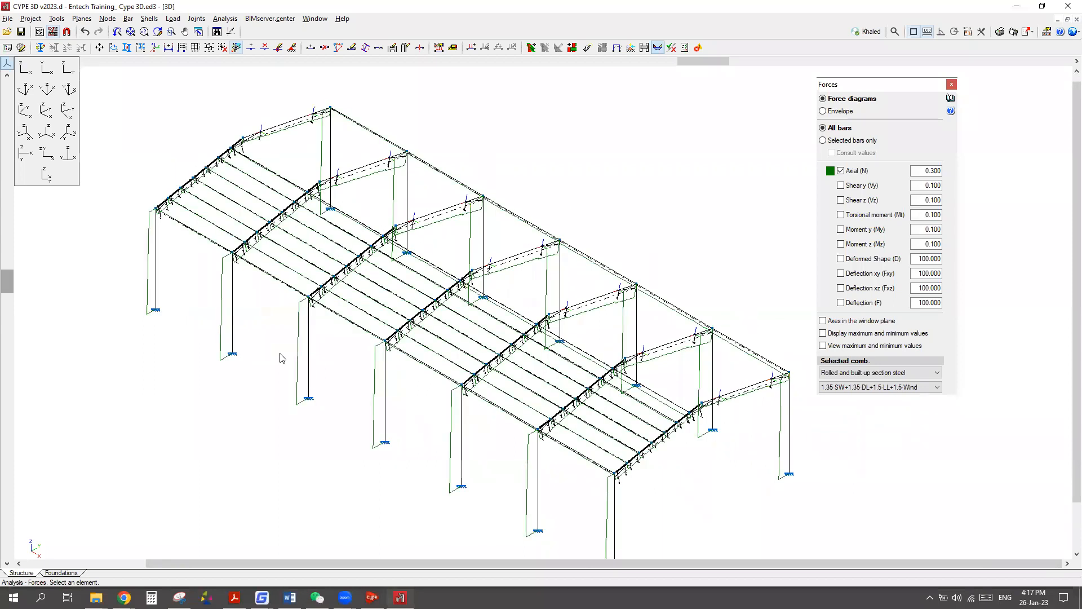
Replace the axial diagrams with Moment y (My) on all bars and examine the maximum and minimum values at an eaves joint.
{"action": "left_click", "coordinate": [841, 170]}
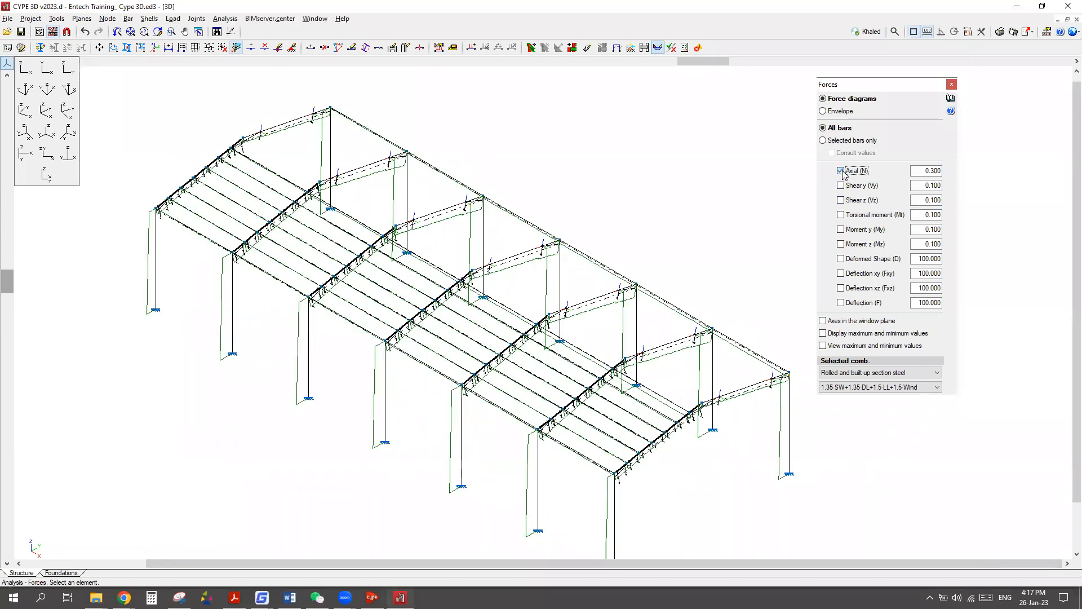
{"action": "left_click", "coordinate": [841, 230]}
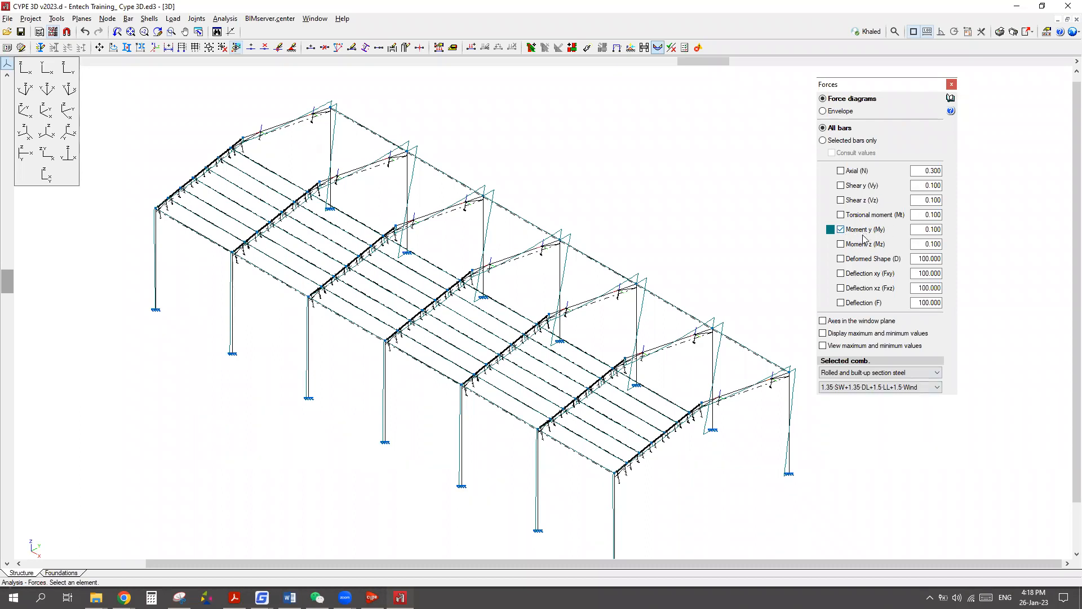
{"action": "left_click", "coordinate": [823, 334]}
{"action": "scroll", "coordinate": [661, 277], "scroll_direction": "up", "scroll_amount": 4}
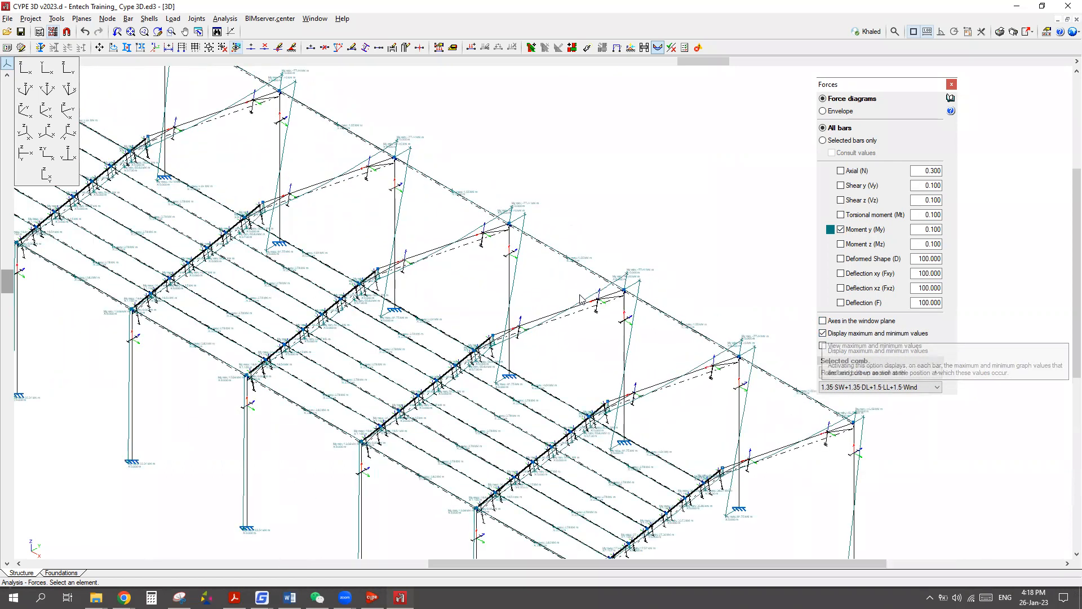
{"action": "scroll", "coordinate": [583, 305], "scroll_direction": "up", "scroll_amount": 3}
{"action": "scroll", "coordinate": [589, 323], "scroll_direction": "up", "scroll_amount": 3}
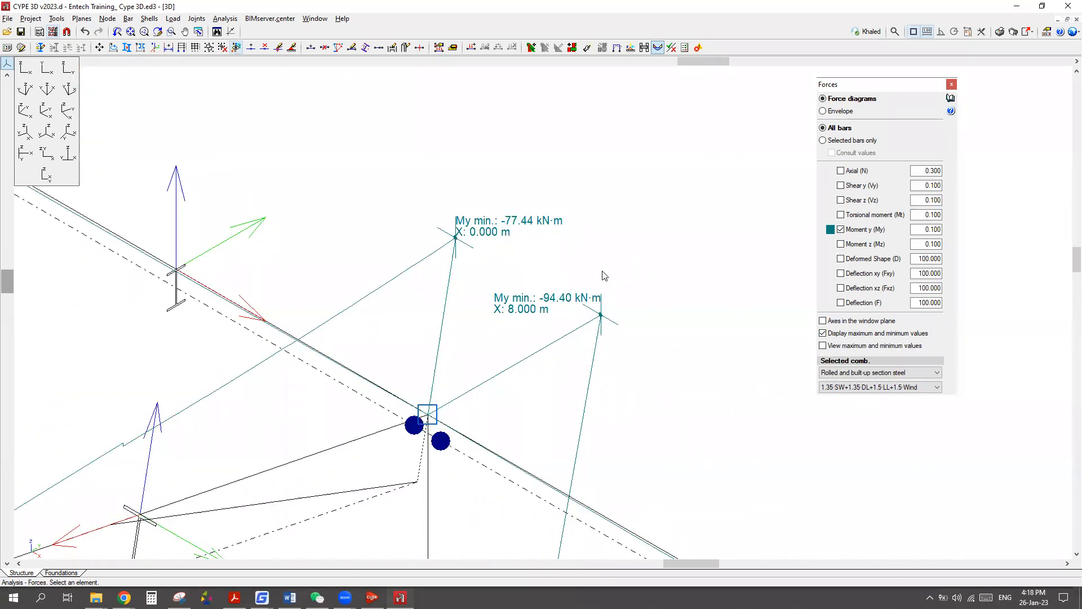
{"action": "scroll", "coordinate": [541, 273], "scroll_direction": "down", "scroll_amount": 2}
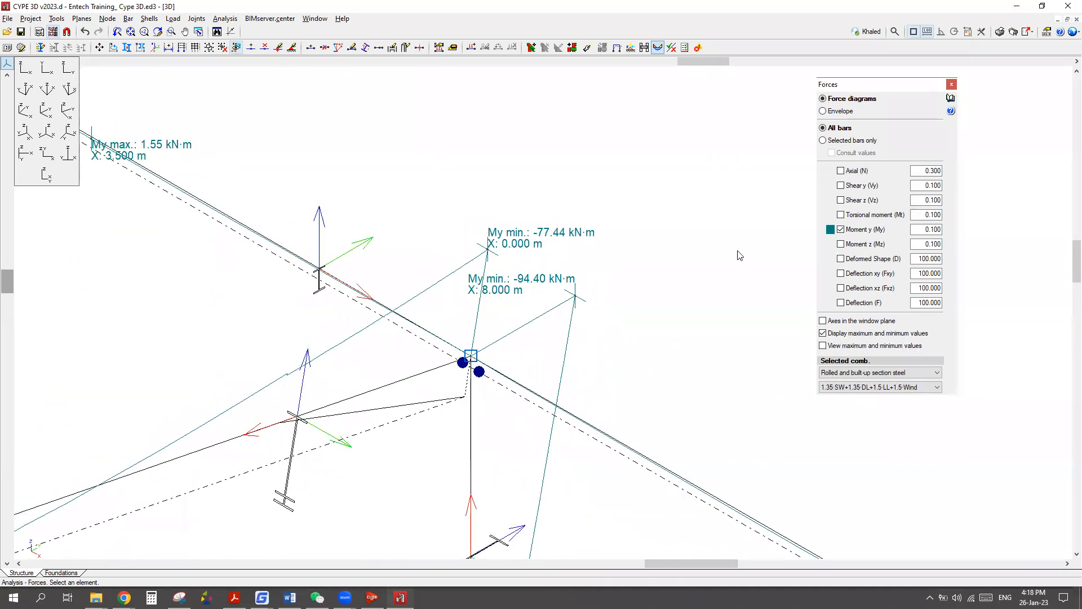
Turn off the maximum and minimum values and view the Moment y diagrams across the whole structure.
{"action": "left_click", "coordinate": [823, 333]}
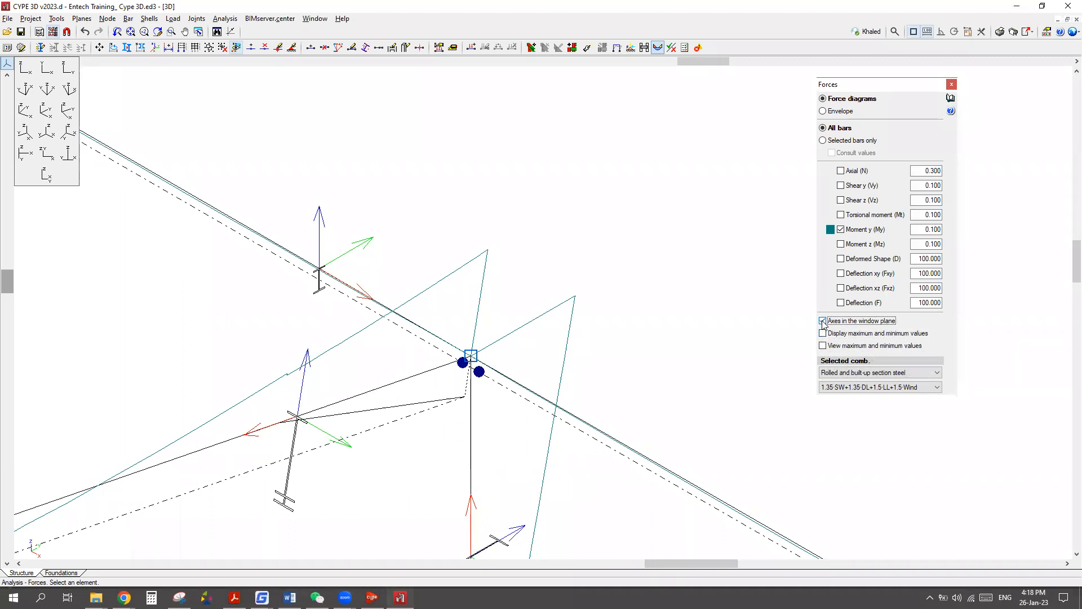
{"action": "scroll", "coordinate": [625, 276], "scroll_direction": "down", "scroll_amount": 1}
{"action": "scroll", "coordinate": [623, 274], "scroll_direction": "down", "scroll_amount": 4}
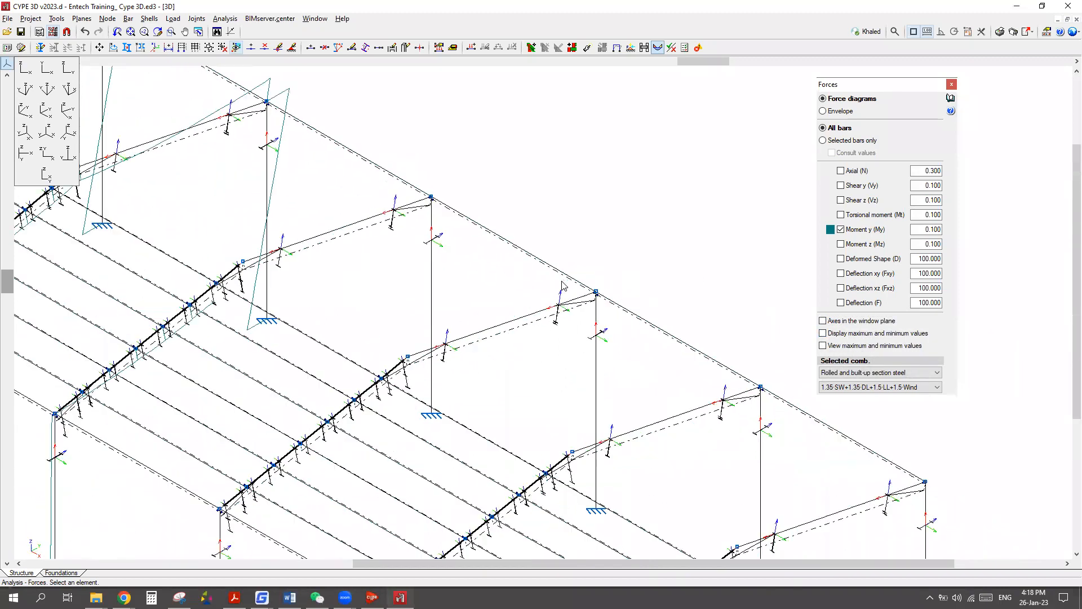
{"action": "scroll", "coordinate": [485, 303], "scroll_direction": "down", "scroll_amount": 1}
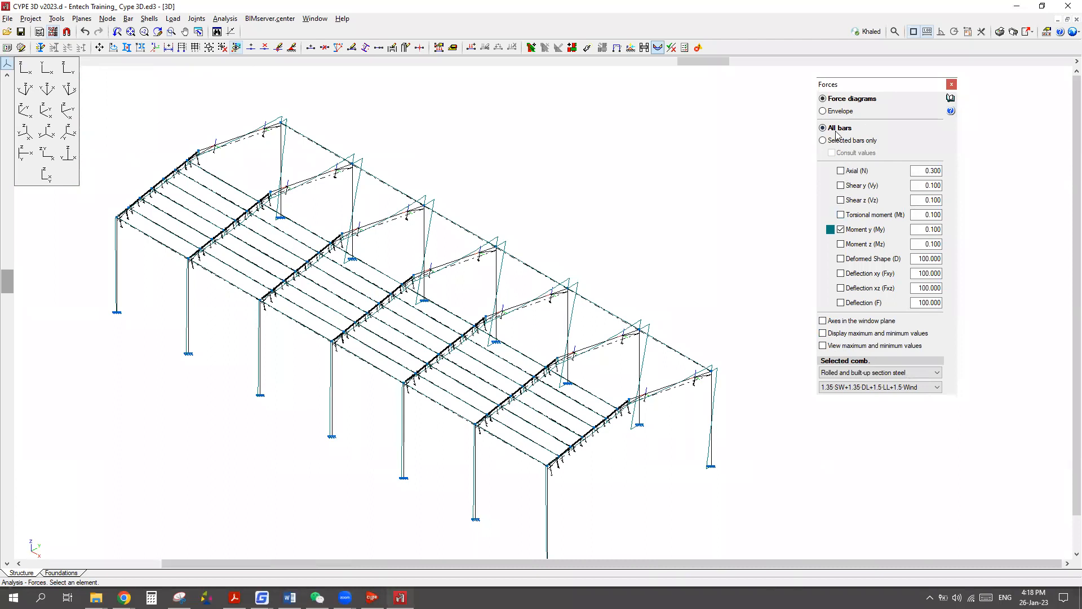
Switch the force results to Envelope and examine the Stress/D/C ratio contours on all bars, with the Forces window clear of the model.
{"action": "left_click", "coordinate": [841, 229]}
{"action": "left_click", "coordinate": [827, 113]}
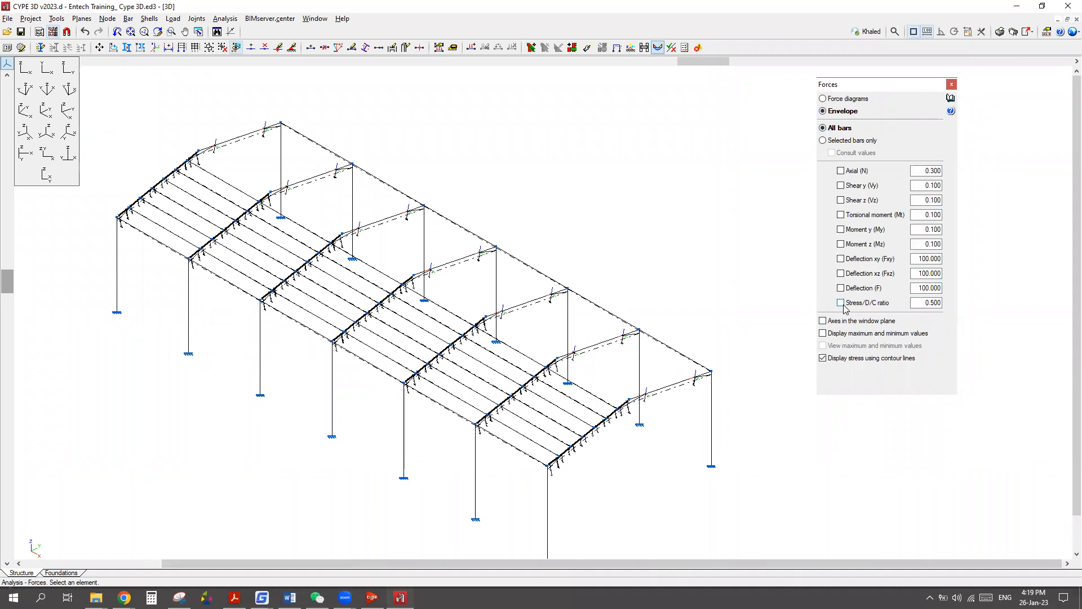
{"action": "left_click", "coordinate": [841, 303]}
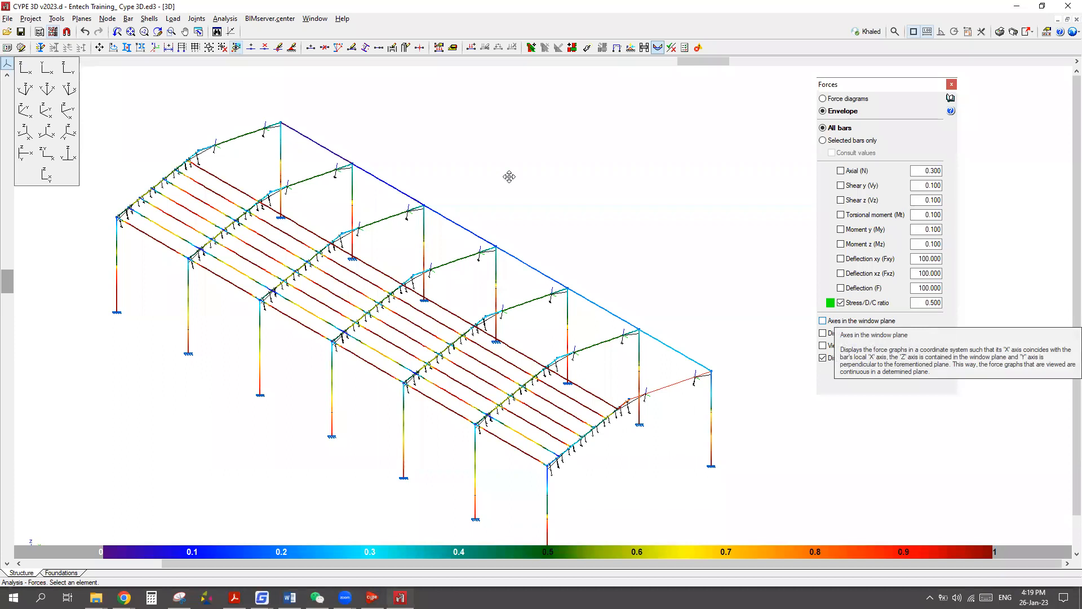
{"action": "left_click_drag", "start_coordinate": [896, 86], "coordinate": [952, 92]}
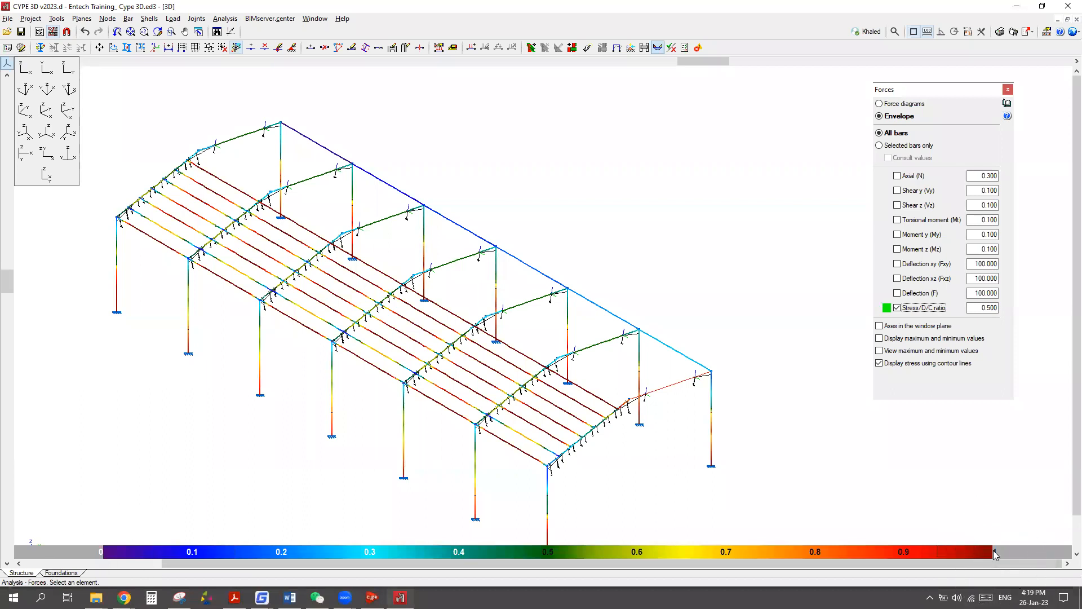
{"action": "left_click", "coordinate": [258, 252]}
{"action": "left_click", "coordinate": [271, 243]}
{"action": "left_click", "coordinate": [189, 343]}
Replace the Stress/D/C ratio contours with the Deflection (F) envelope at a scale of 5.
{"action": "left_click", "coordinate": [897, 308]}
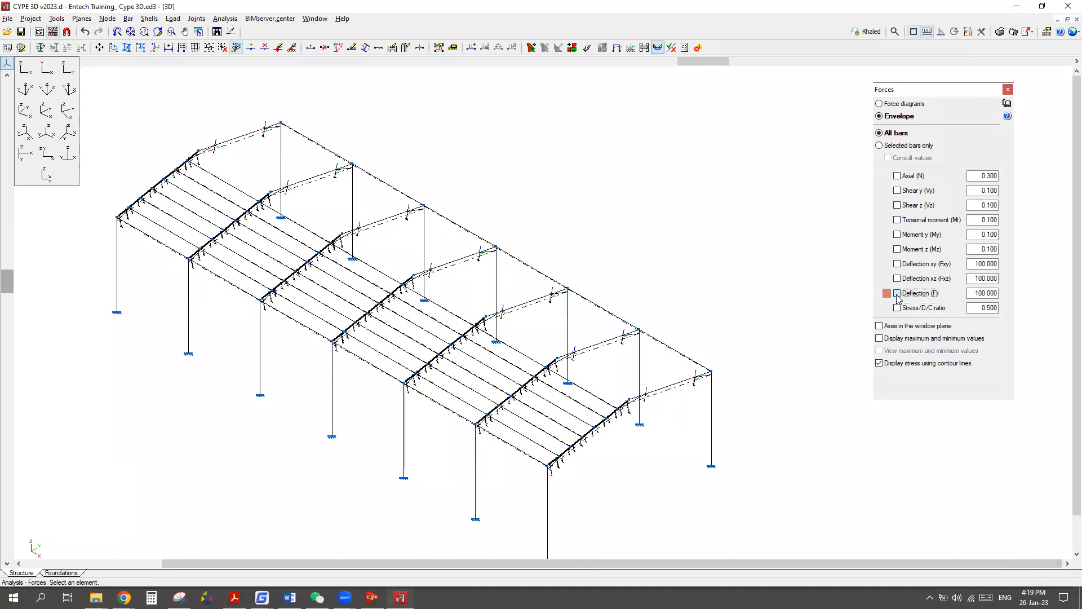
{"action": "left_click", "coordinate": [897, 293]}
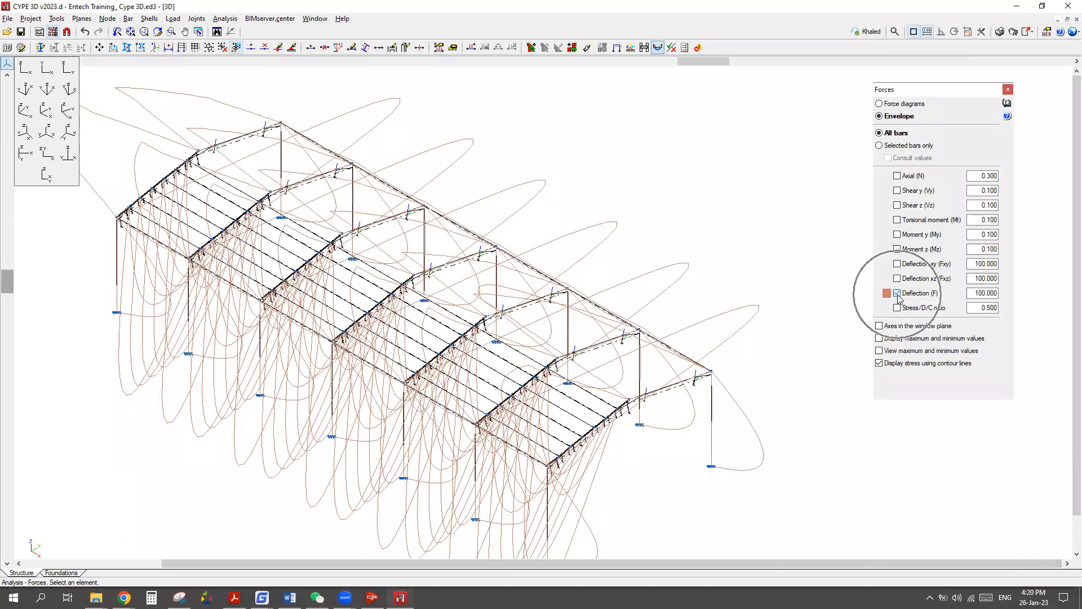
{"action": "left_click_drag", "start_coordinate": [967, 294], "coordinate": [1025, 310]}
{"action": "type", "text": "5"}
{"action": "left_click", "coordinate": [983, 279]}
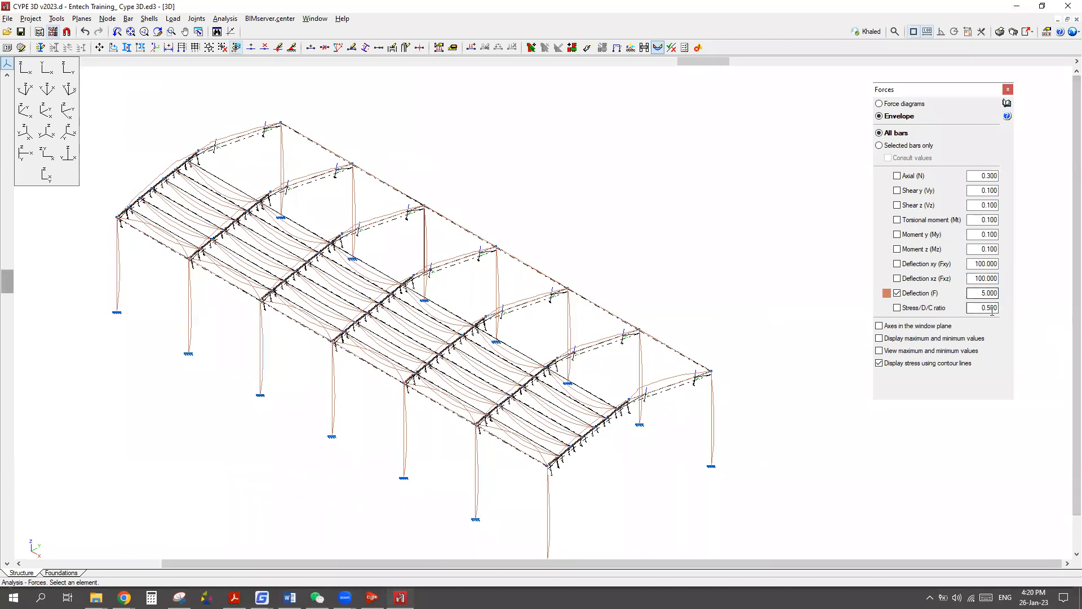
View the Deflection xz and Deflection xy envelopes in turn, clear them and close the Forces results.
{"action": "left_click", "coordinate": [897, 293]}
{"action": "left_click", "coordinate": [898, 278]}
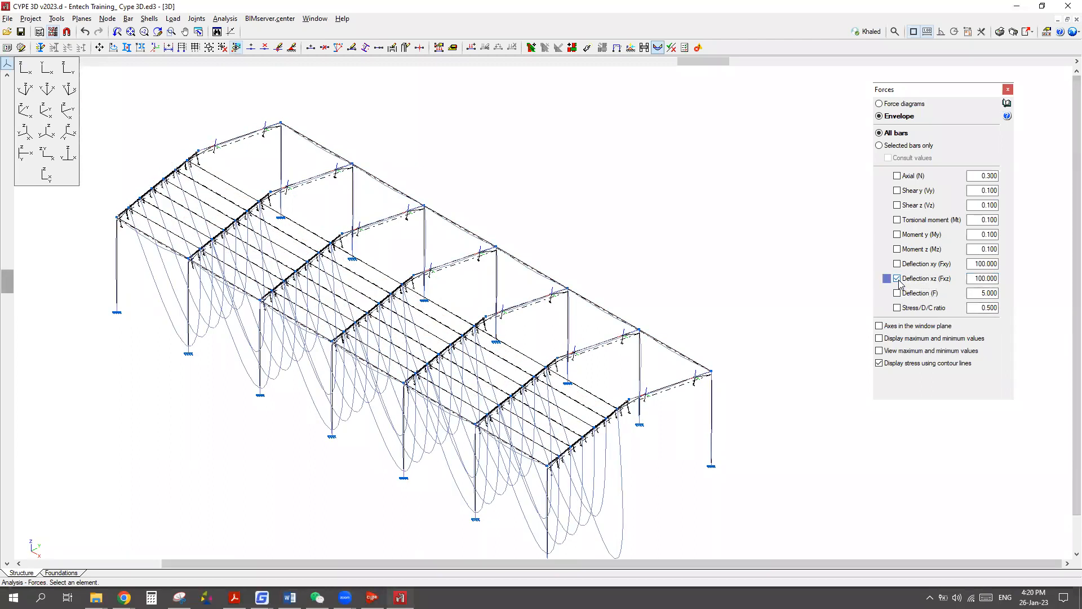
{"action": "left_click", "coordinate": [898, 279]}
{"action": "left_click", "coordinate": [898, 264]}
{"action": "left_click", "coordinate": [897, 265]}
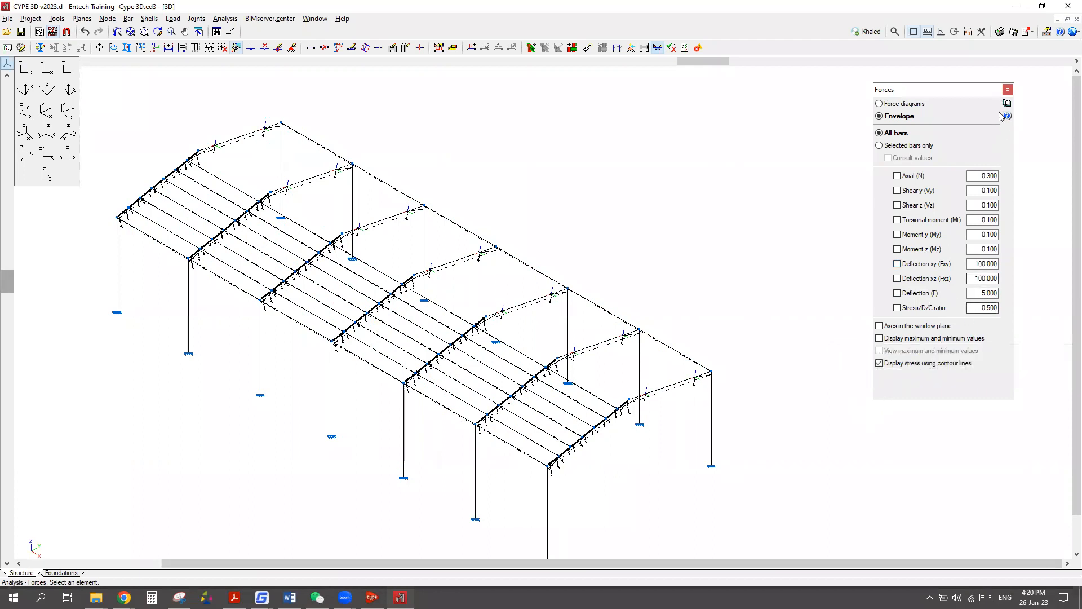
{"action": "left_click", "coordinate": [1008, 89]}
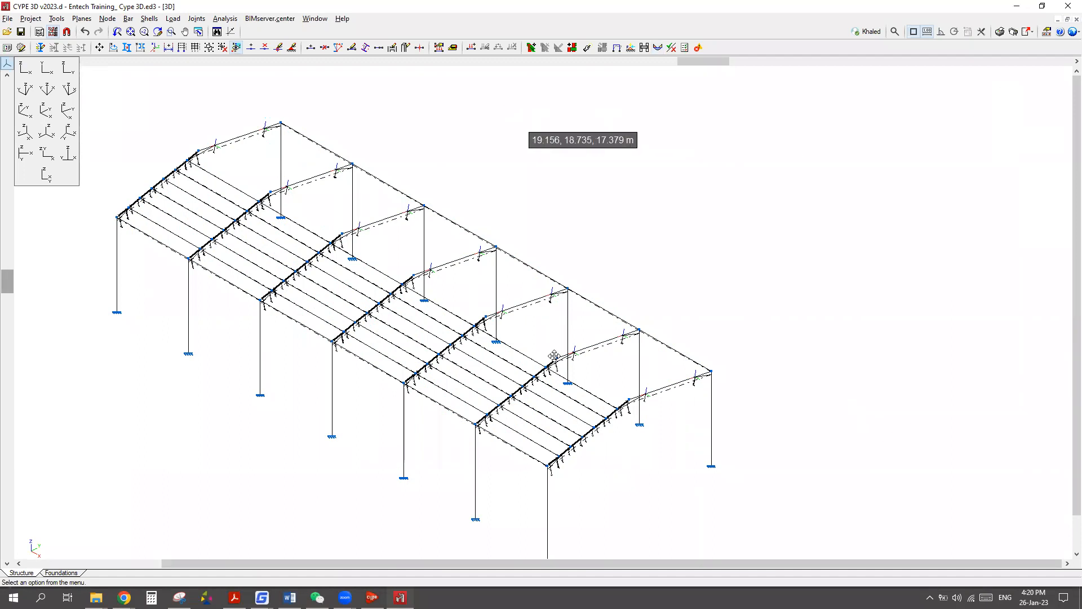
Open the deformed shape and contour plot and show the Displacements combination SW+DL+LL+Wind.
{"action": "left_click", "coordinate": [232, 17]}
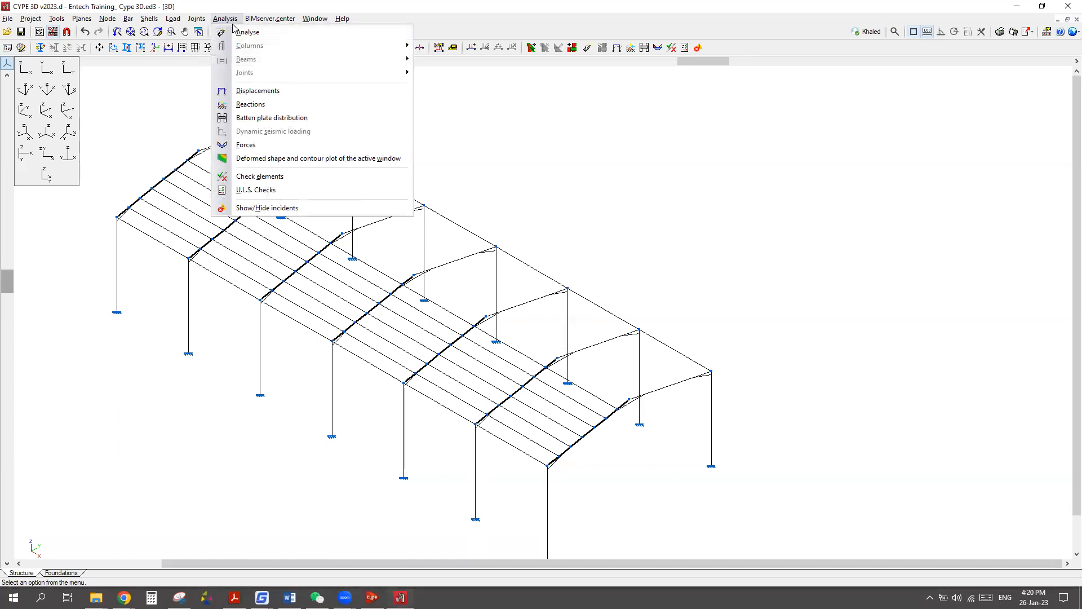
{"action": "left_click", "coordinate": [284, 161]}
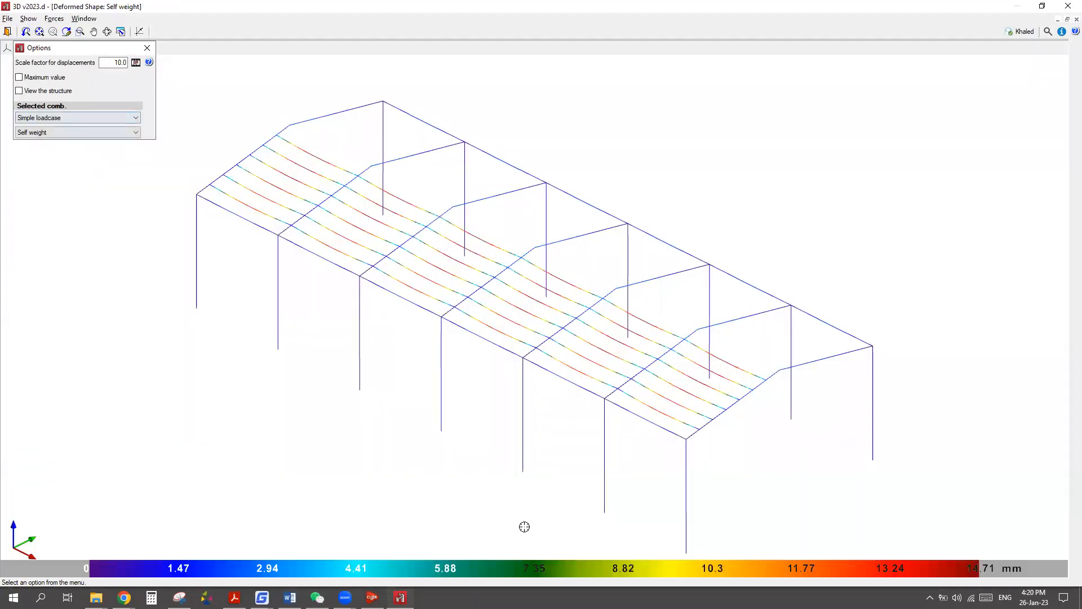
{"action": "left_click", "coordinate": [706, 88]}
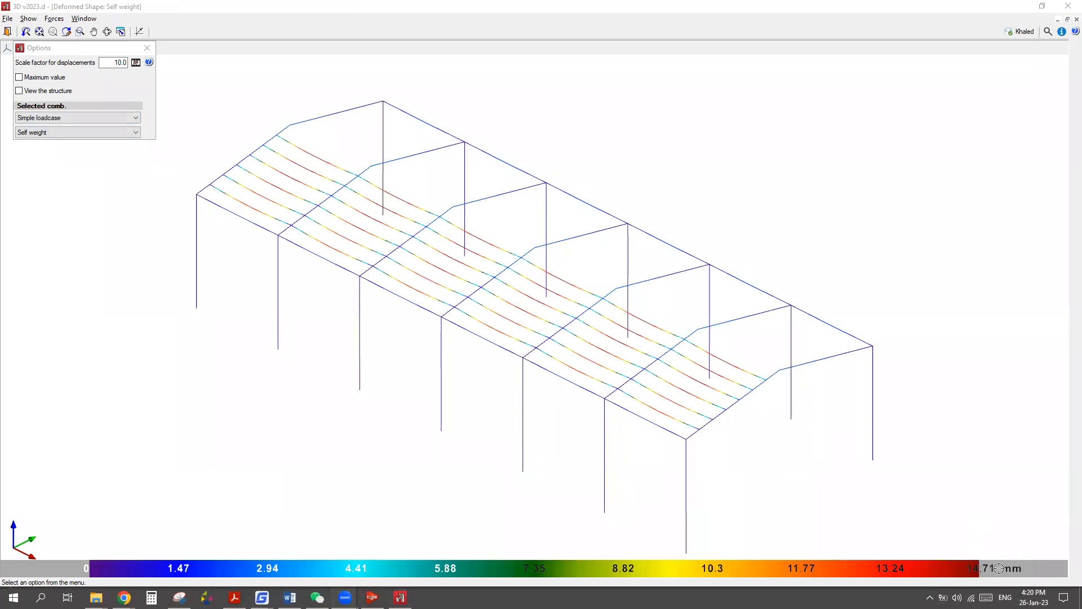
{"action": "left_click", "coordinate": [98, 119]}
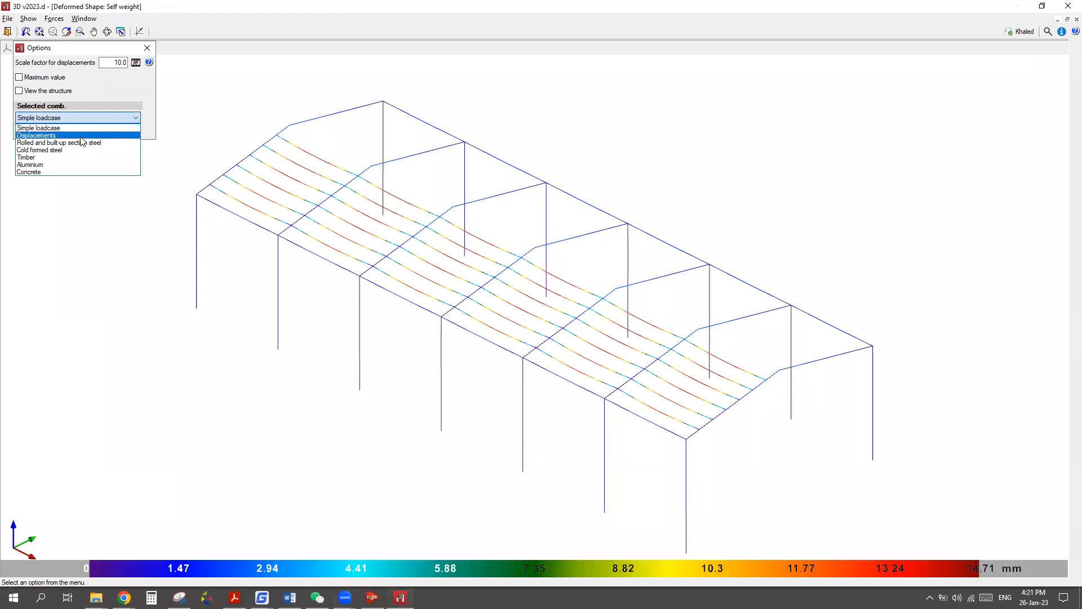
{"action": "left_click", "coordinate": [80, 135]}
{"action": "left_click", "coordinate": [73, 132]}
{"action": "left_click", "coordinate": [64, 164]}
{"action": "scroll", "coordinate": [651, 355], "scroll_direction": "down", "scroll_amount": 2}
{"action": "scroll", "coordinate": [386, 251], "scroll_direction": "up", "scroll_amount": 1}
Set the scale factor for displacements to 4 in the deformed shape view.
{"action": "double_click", "coordinate": [117, 63]}
{"action": "type", "text": "4"}
{"action": "key", "text": "Tab"}
{"action": "scroll", "coordinate": [398, 203], "scroll_direction": "up", "scroll_amount": 1}
{"action": "scroll", "coordinate": [404, 214], "scroll_direction": "down", "scroll_amount": 1}
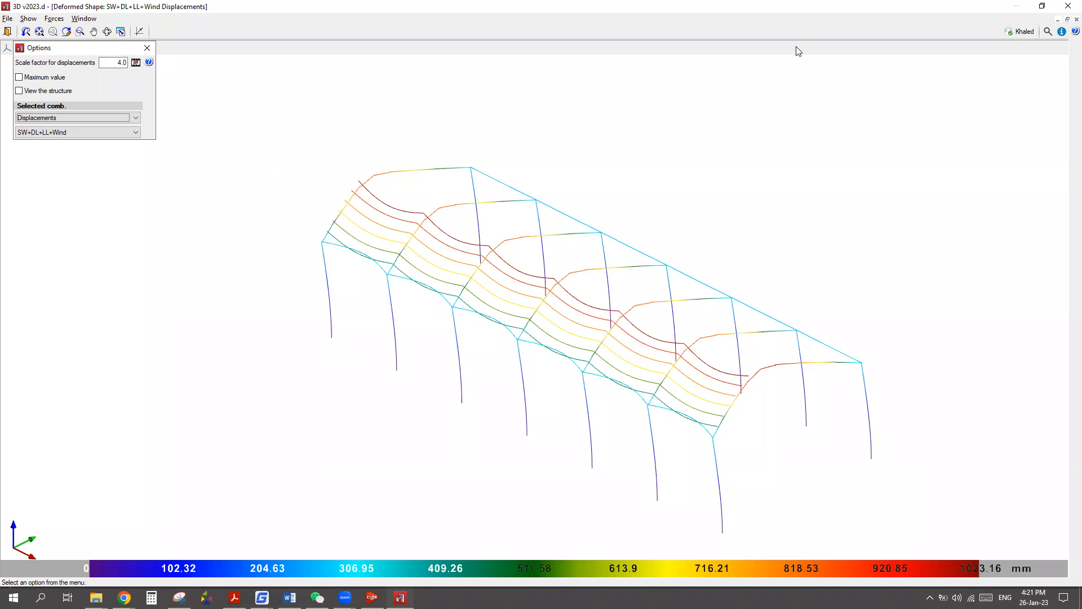
Play the deformed shape animation, close it and return to the 3D structure model.
{"action": "mouse_move", "coordinate": [142, 54]}
{"action": "left_mouse_down"}
{"action": "mouse_move", "coordinate": [128, 71]}
{"action": "mouse_move", "coordinate": [141, 51]}
{"action": "left_mouse_up"}
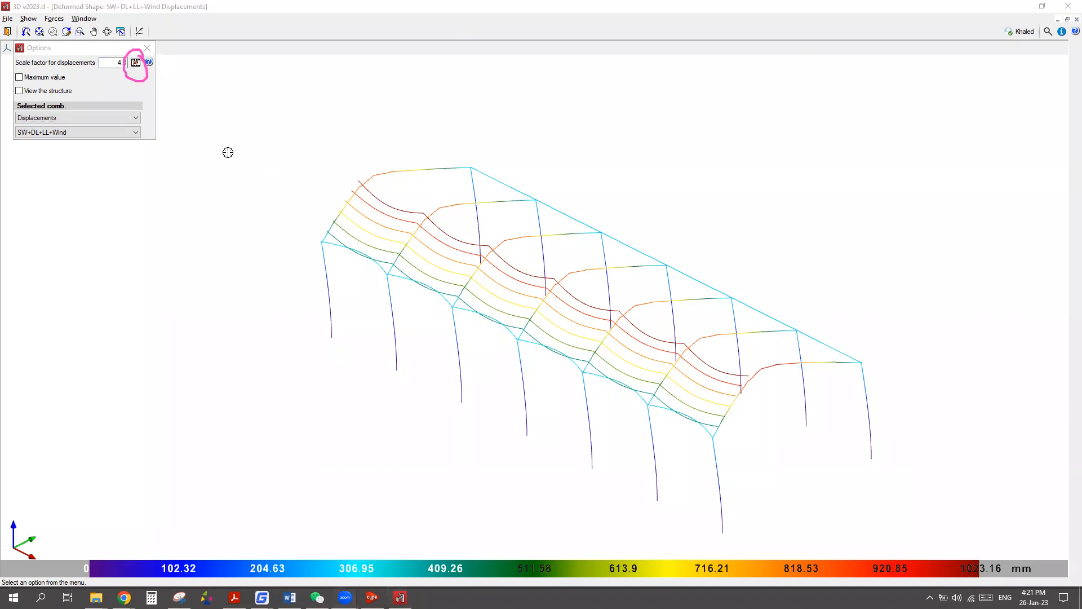
{"action": "left_click", "coordinate": [136, 62]}
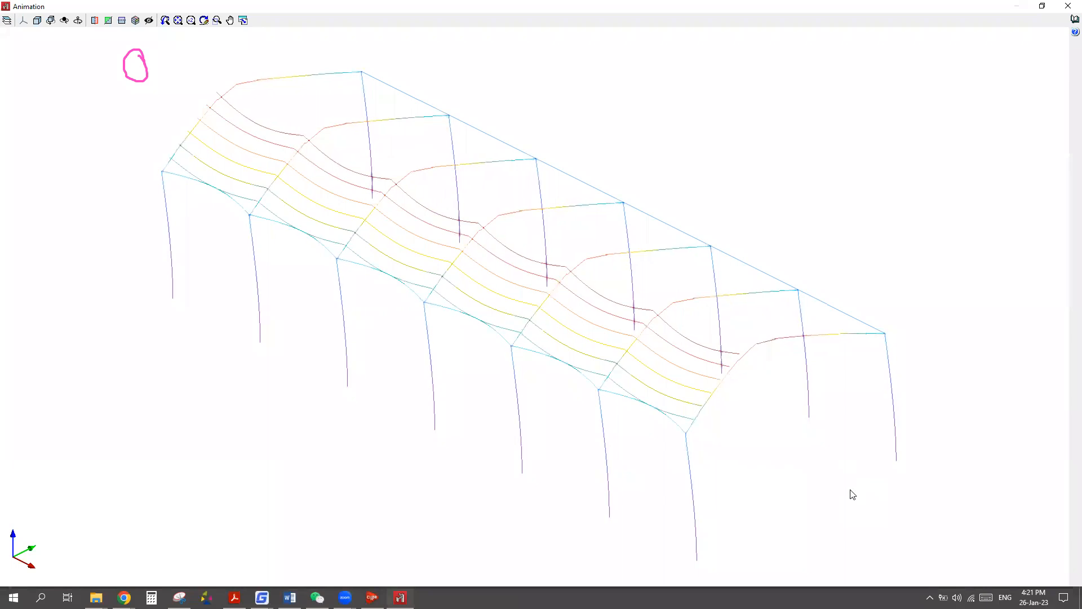
{"action": "left_click", "coordinate": [1066, 3]}
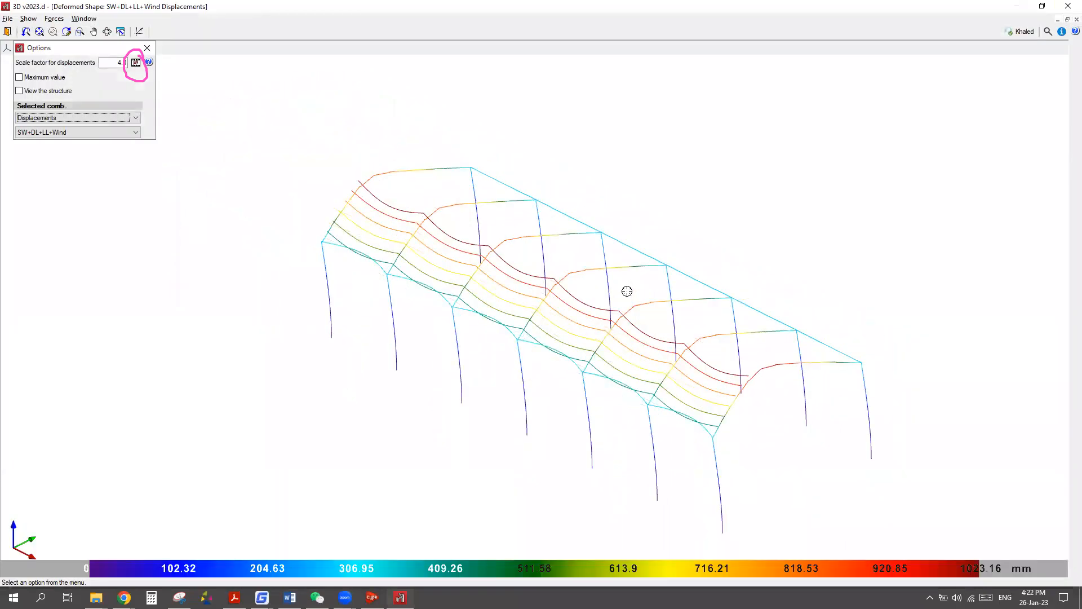
{"action": "left_click", "coordinate": [1068, 5]}
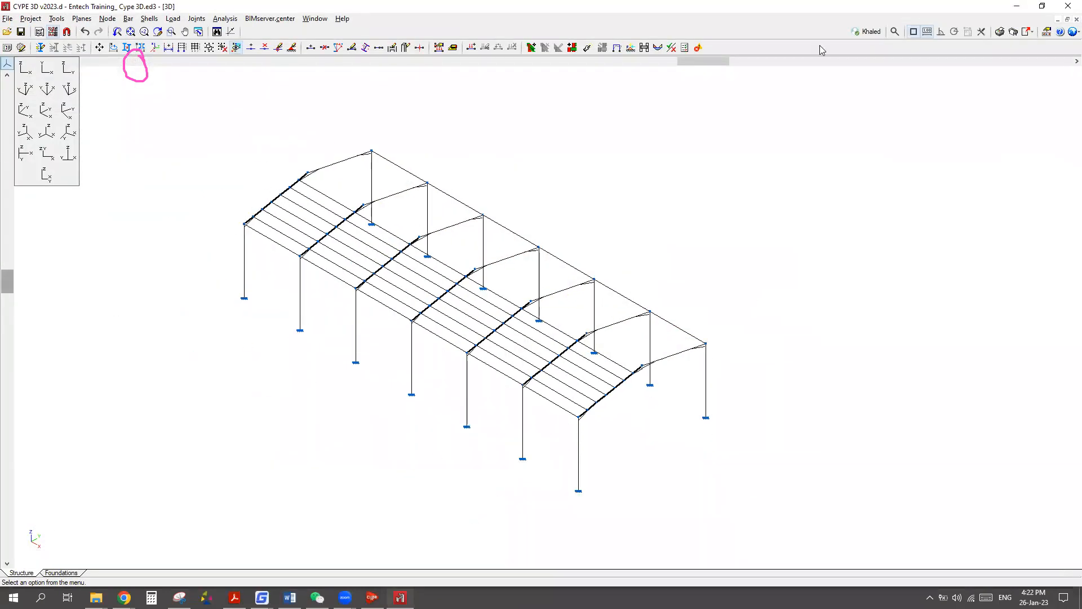
{"action": "scroll", "coordinate": [501, 375], "scroll_direction": "down", "scroll_amount": 2}
{"action": "scroll", "coordinate": [546, 324], "scroll_direction": "up", "scroll_amount": 1}
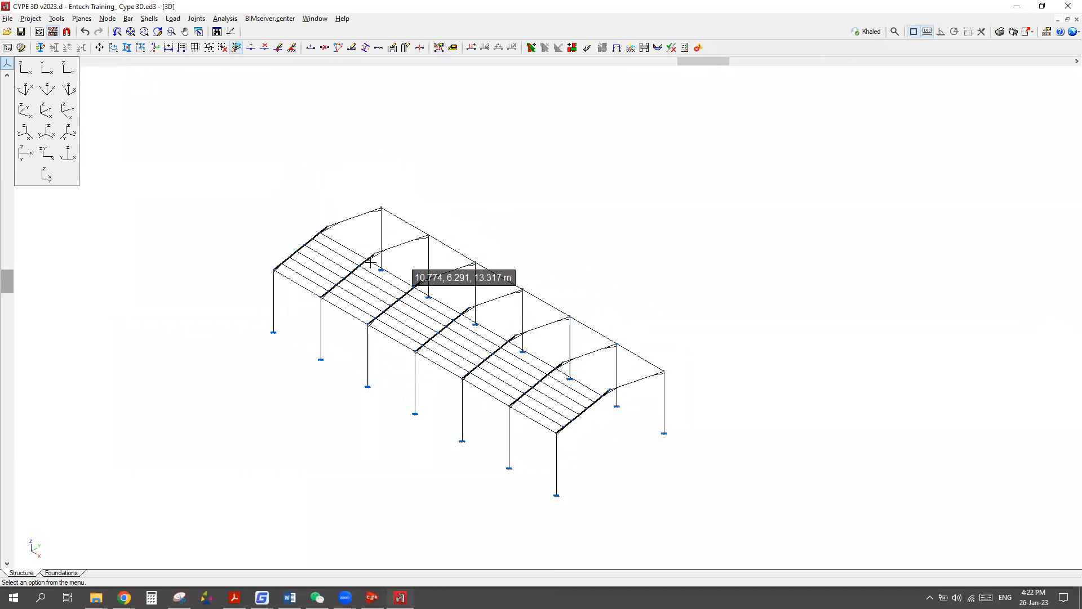
Run Check elements on the structure, accepting the default values for the undefined buckling parameters.
{"action": "left_click", "coordinate": [226, 18]}
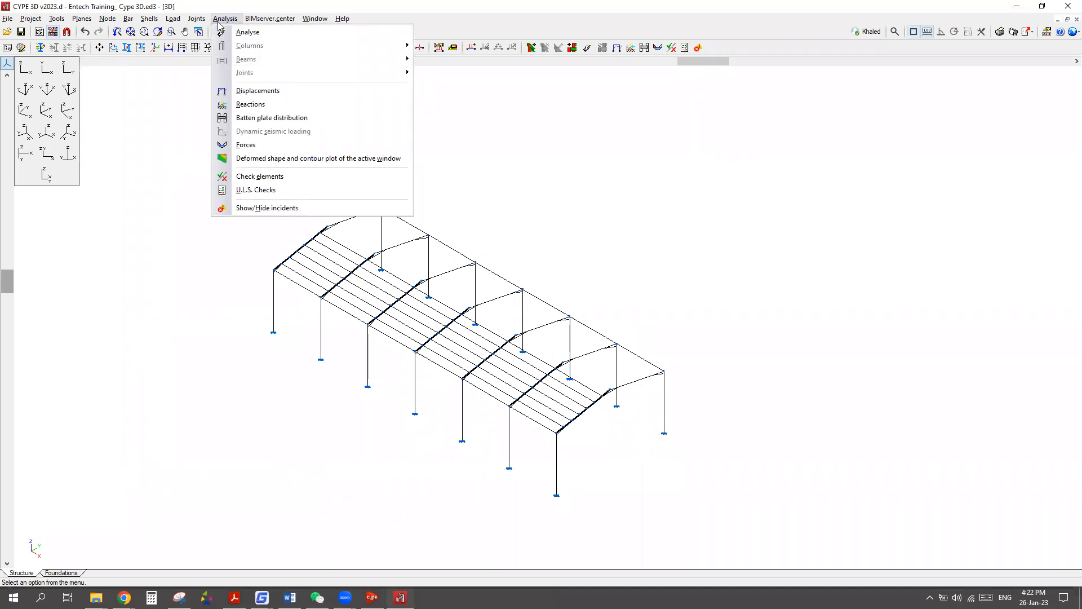
{"action": "left_click", "coordinate": [251, 180]}
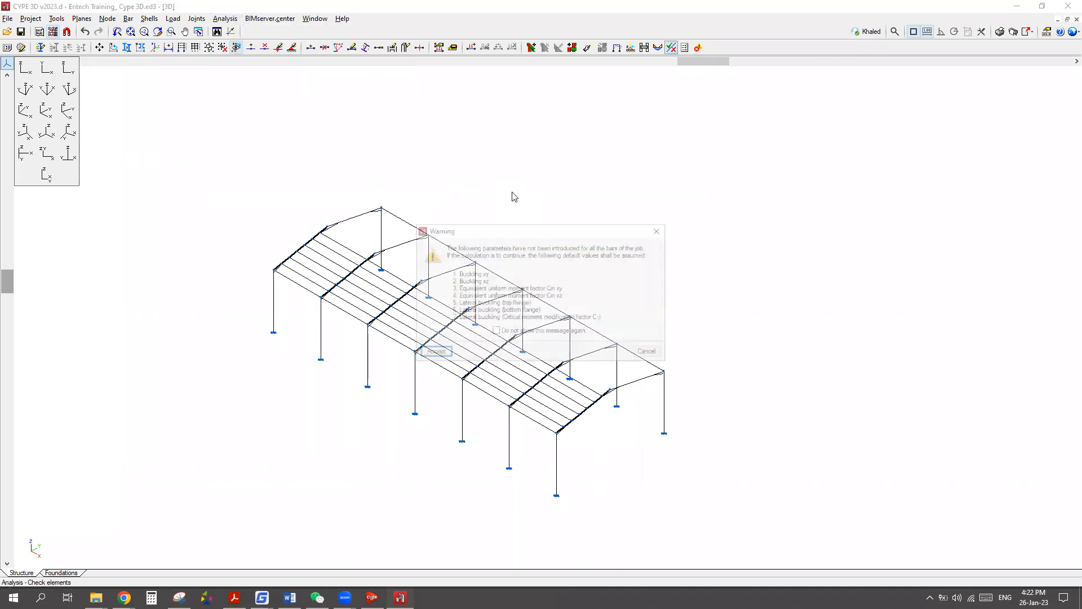
{"action": "left_click", "coordinate": [434, 353]}
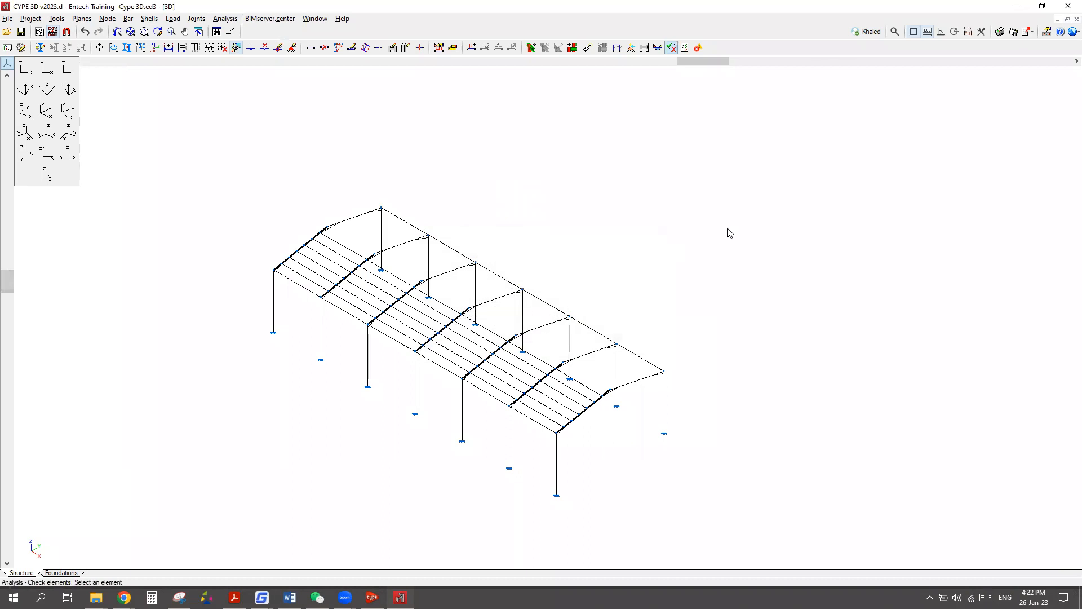
{"action": "scroll", "coordinate": [515, 505], "scroll_direction": "up", "scroll_amount": 1}
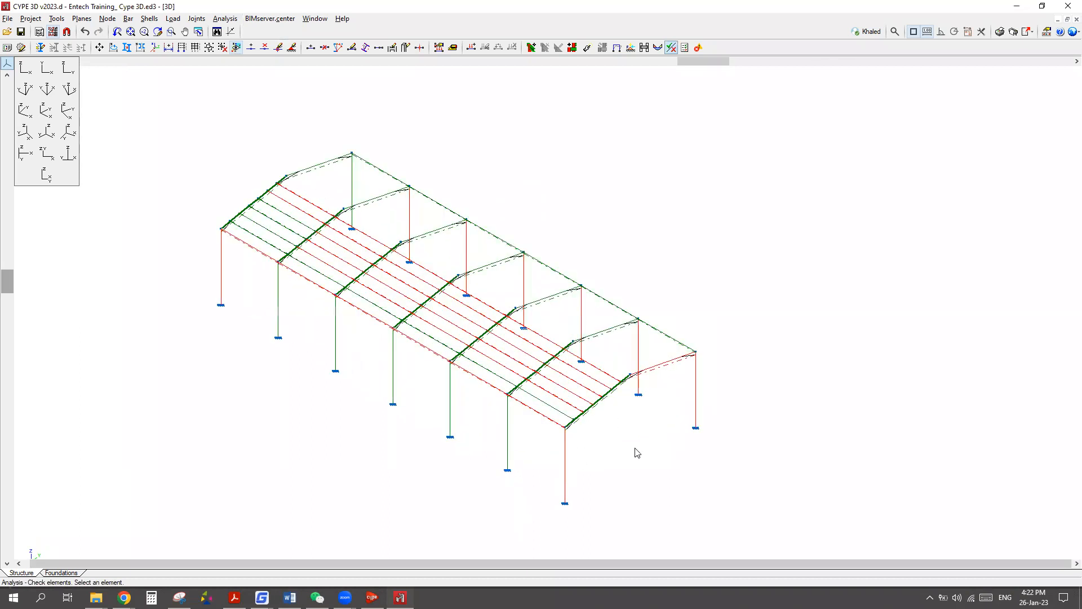
Inspect the resistance and deflection D/C ratios of the failing corner columns at both ends of the building.
{"action": "scroll", "coordinate": [667, 440], "scroll_direction": "up", "scroll_amount": 2}
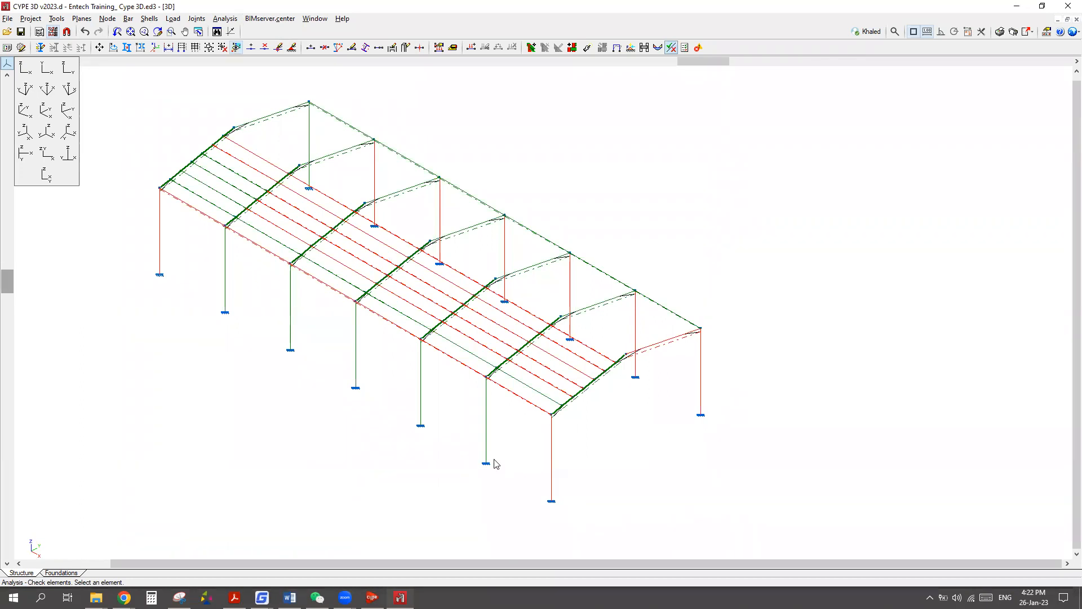
{"action": "mouse_move", "coordinate": [556, 464]}
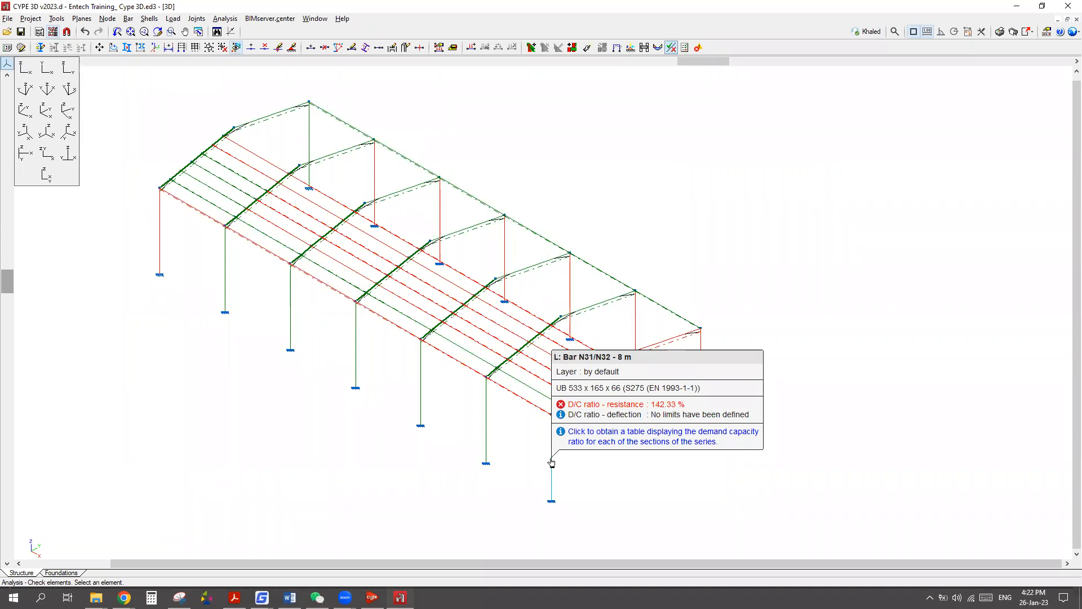
{"action": "mouse_move", "coordinate": [160, 252]}
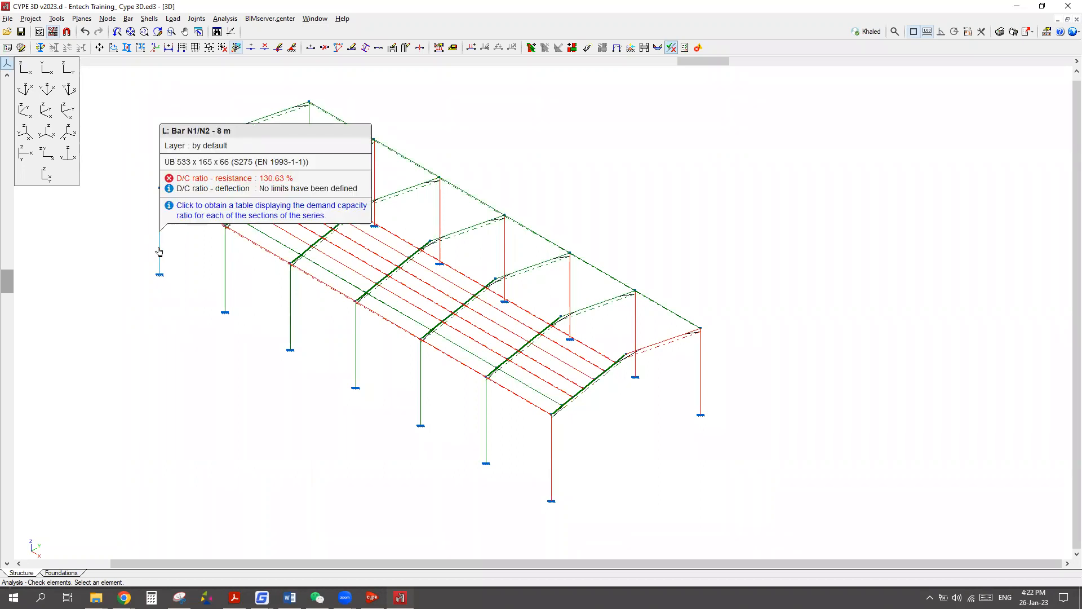
{"action": "mouse_move", "coordinate": [705, 374]}
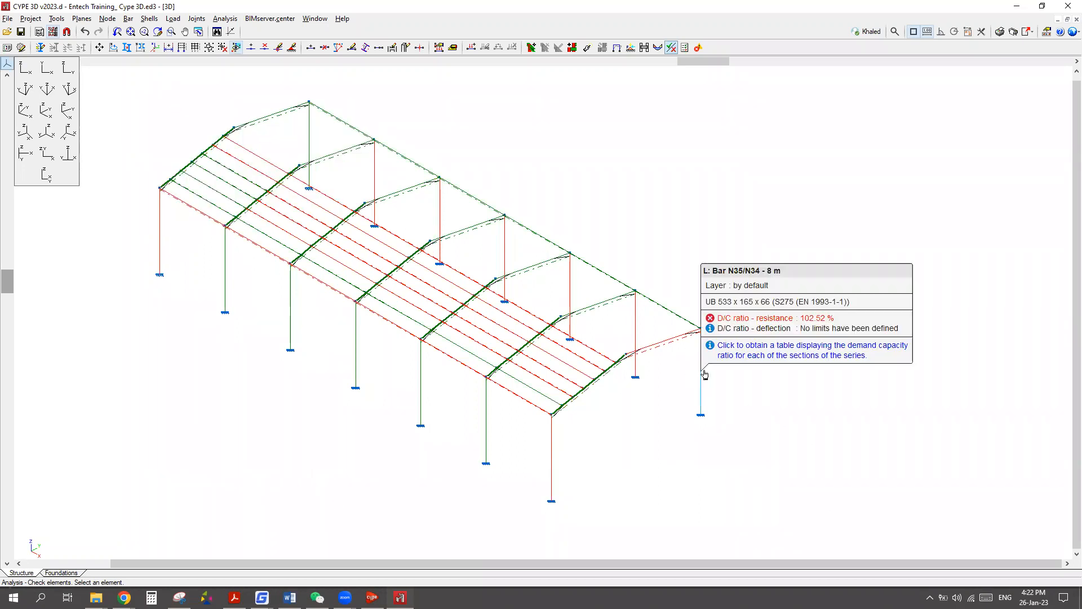
Open the code checks of the front corner column at the near end and change its section to UB 533 x 210 x 82.
{"action": "mouse_move", "coordinate": [630, 328]}
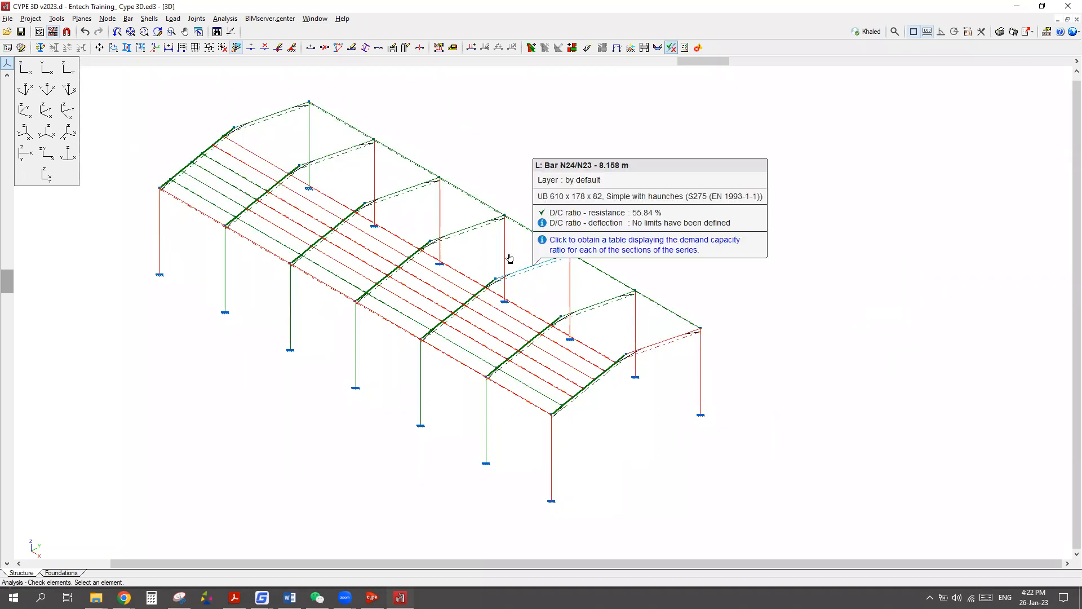
{"action": "mouse_move", "coordinate": [380, 189]}
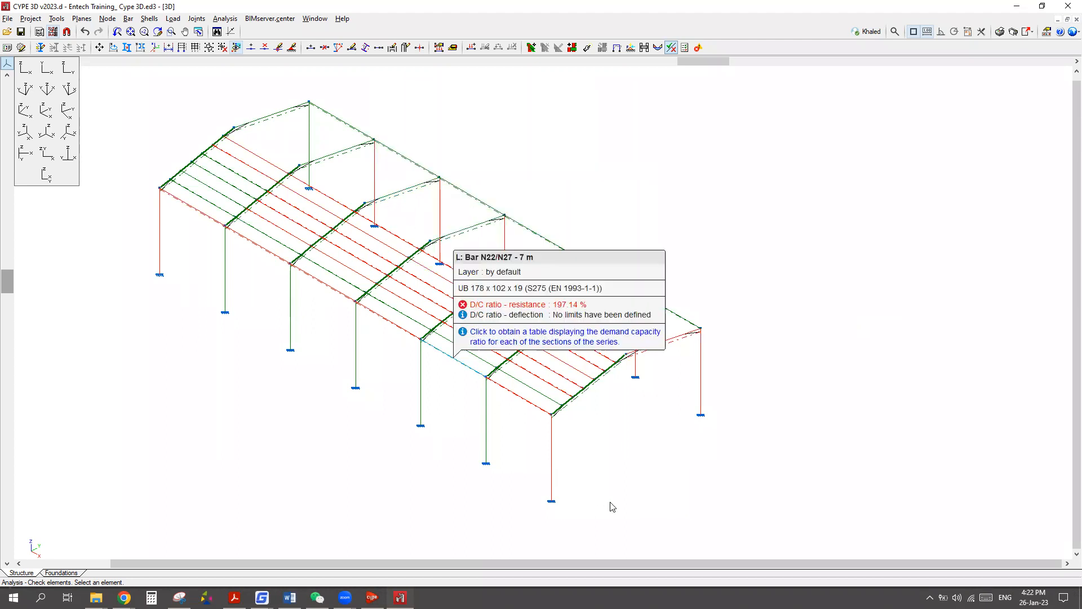
{"action": "left_click", "coordinate": [555, 461]}
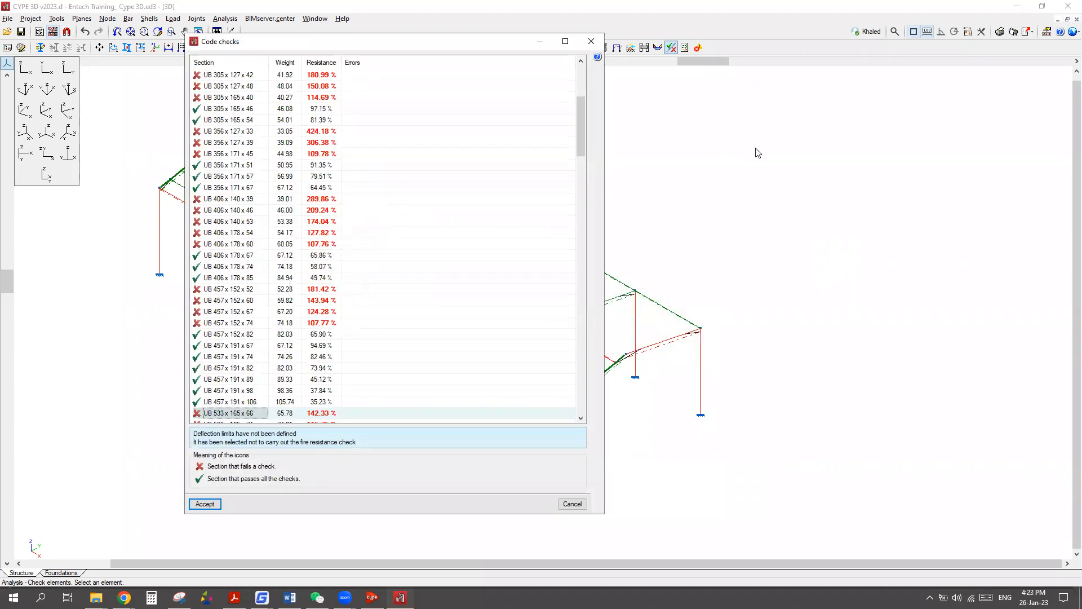
{"action": "left_click", "coordinate": [815, 325]}
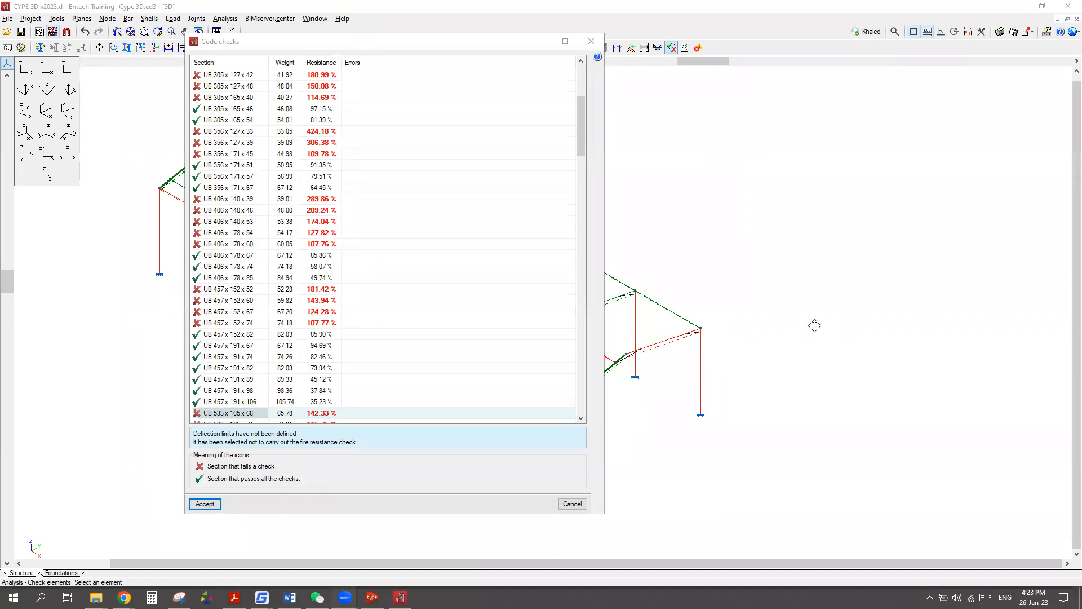
{"action": "left_click", "coordinate": [392, 52]}
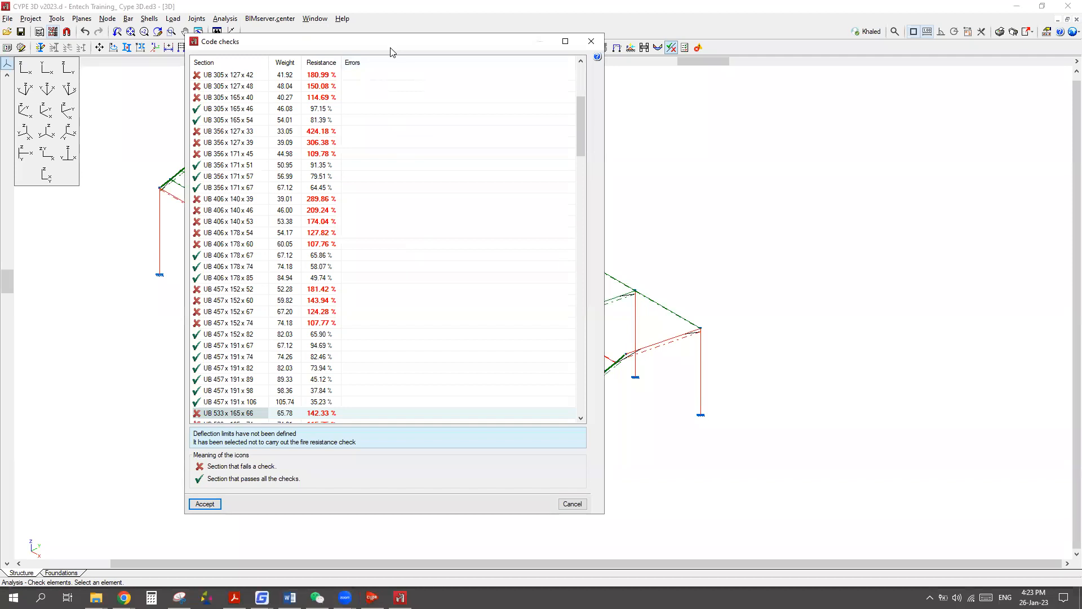
{"action": "left_click_drag", "start_coordinate": [391, 48], "coordinate": [361, 43]}
{"action": "scroll", "coordinate": [276, 271], "scroll_direction": "up", "scroll_amount": 5}
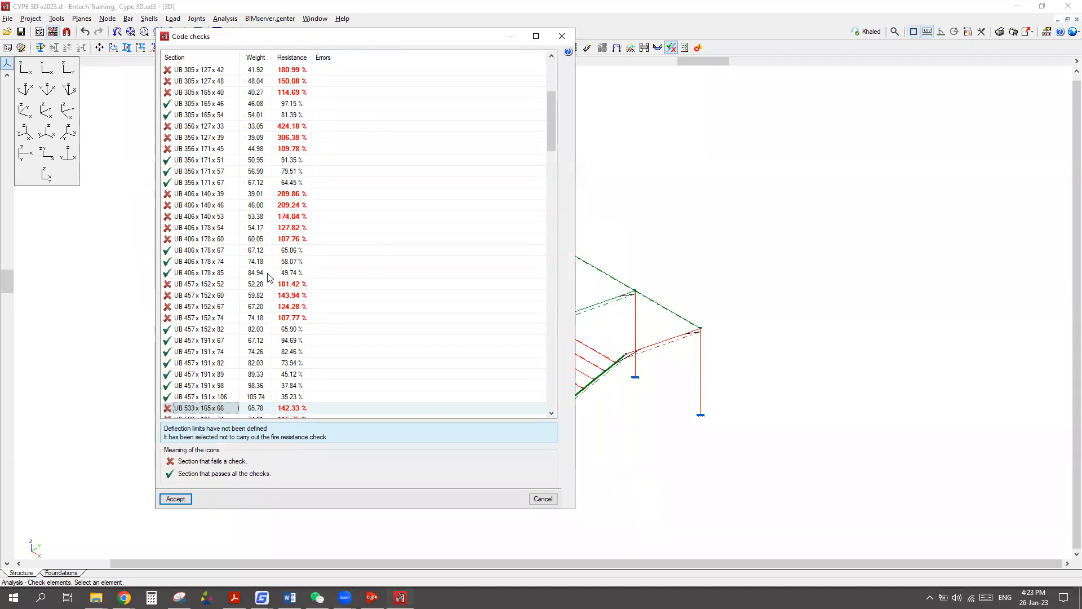
{"action": "scroll", "coordinate": [289, 270], "scroll_direction": "down", "scroll_amount": 3}
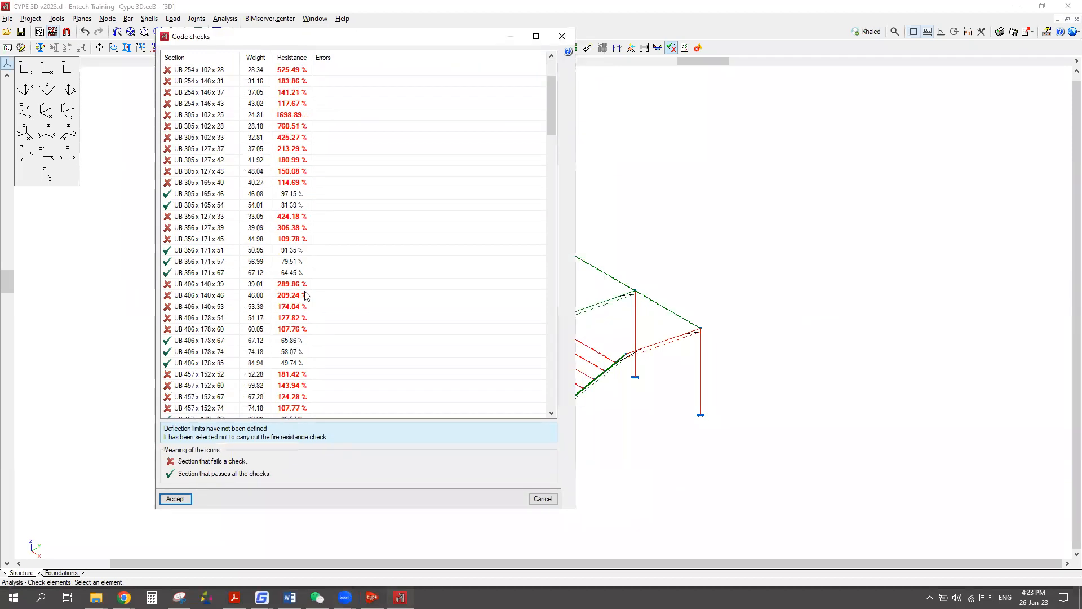
{"action": "scroll", "coordinate": [247, 267], "scroll_direction": "down", "scroll_amount": 5}
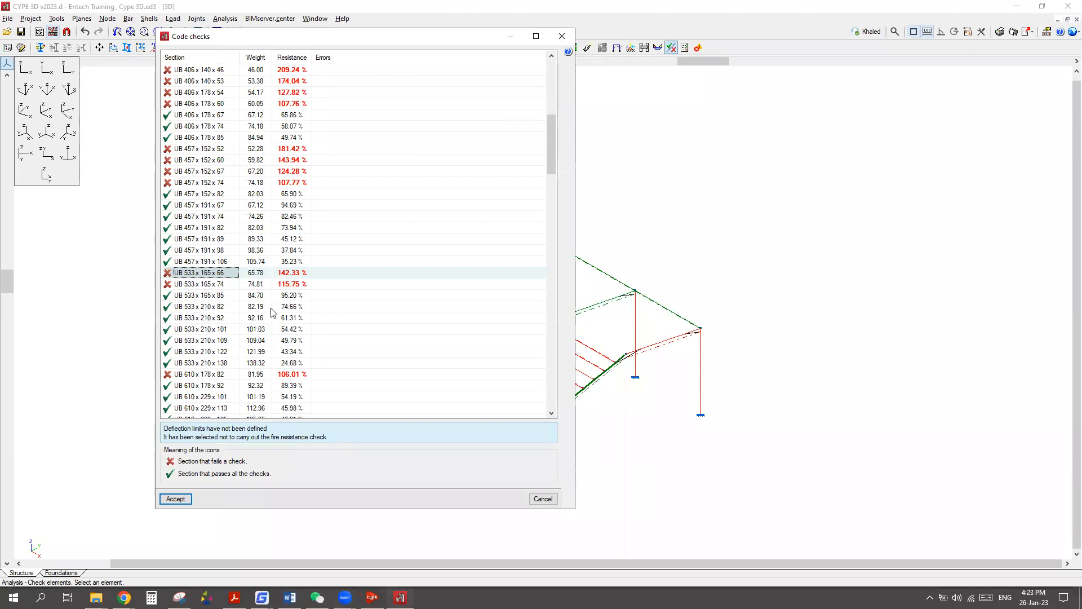
{"action": "left_click", "coordinate": [220, 308]}
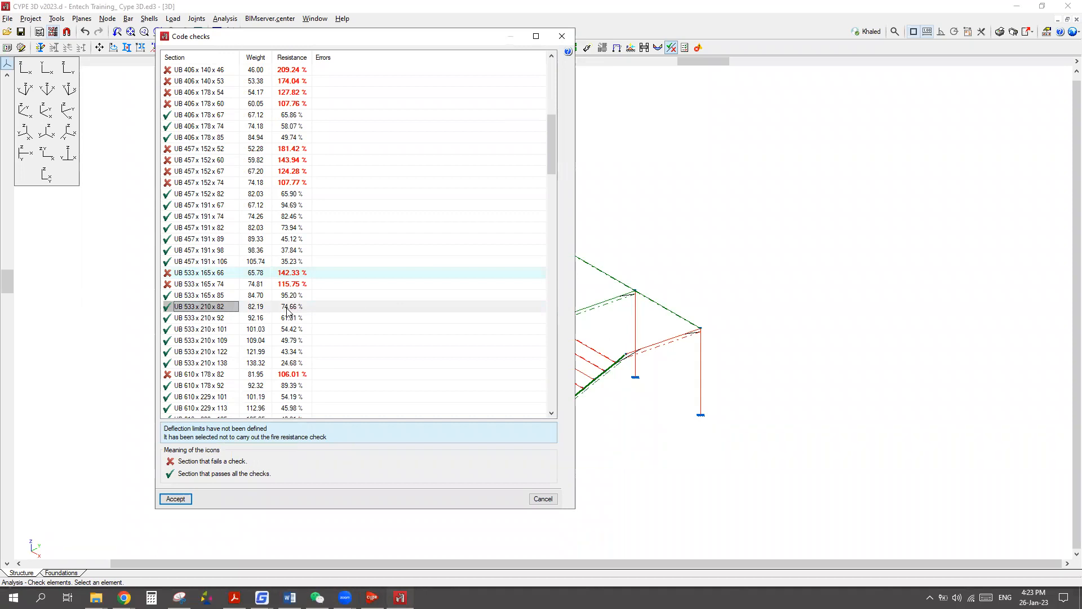
{"action": "left_click", "coordinate": [175, 498]}
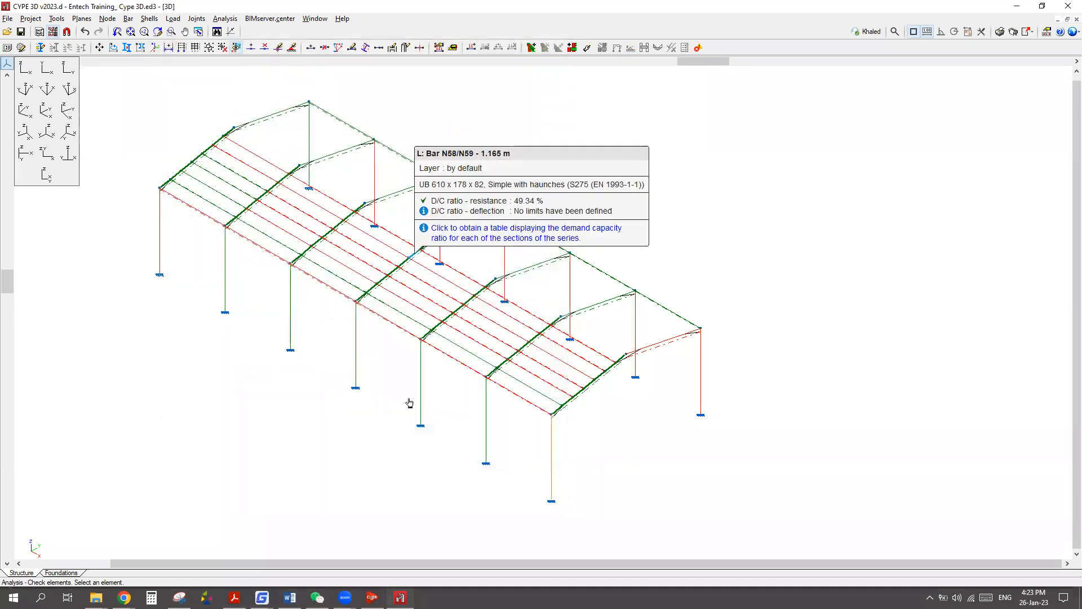
Change the failing rear column one frame in from the near end to section UB 533 x 210 x 82.
{"action": "scroll", "coordinate": [731, 337], "scroll_direction": "up", "scroll_amount": 4}
{"action": "scroll", "coordinate": [626, 389], "scroll_direction": "down", "scroll_amount": 4}
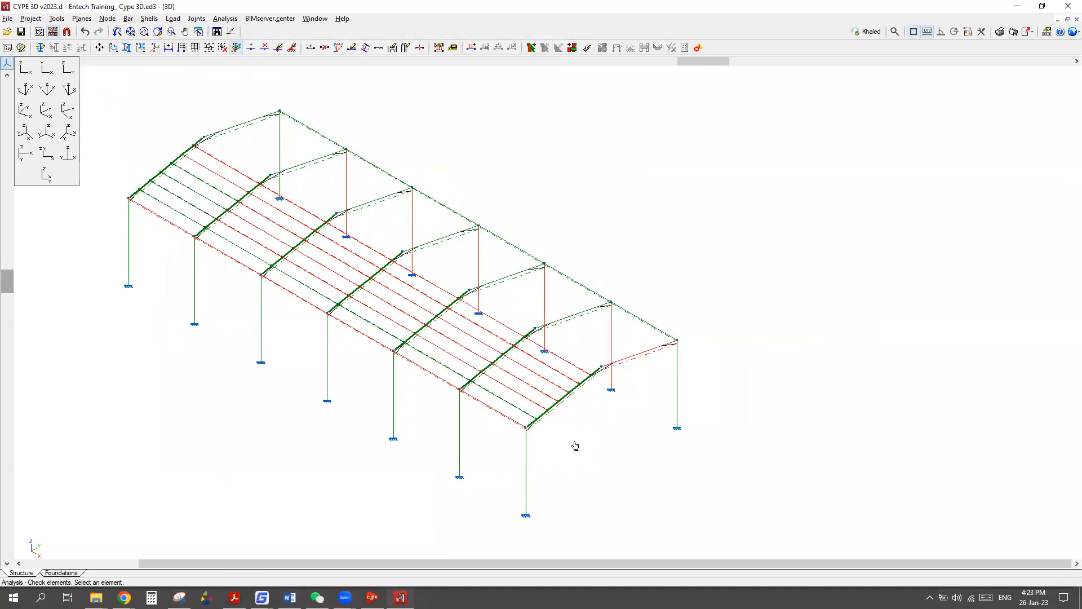
{"action": "left_click", "coordinate": [611, 345]}
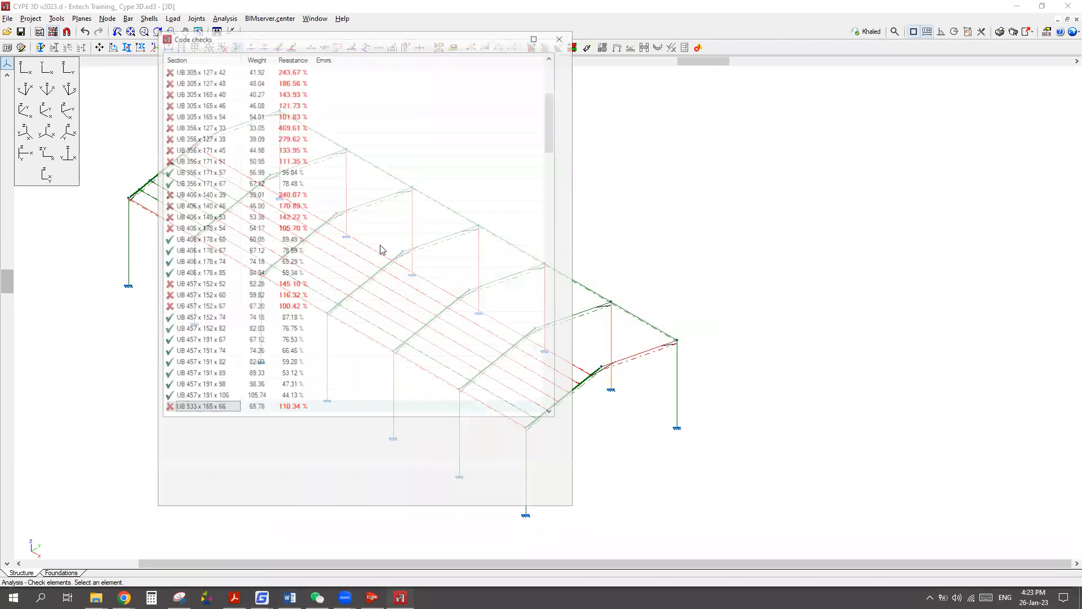
{"action": "scroll", "coordinate": [235, 348], "scroll_direction": "down", "scroll_amount": 4}
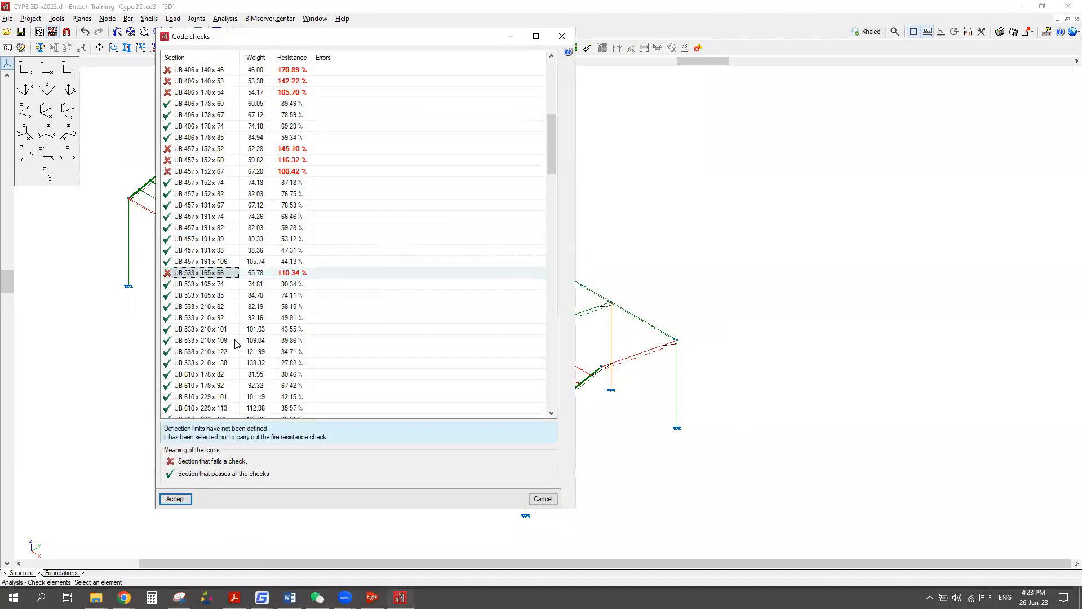
{"action": "left_click", "coordinate": [208, 307]}
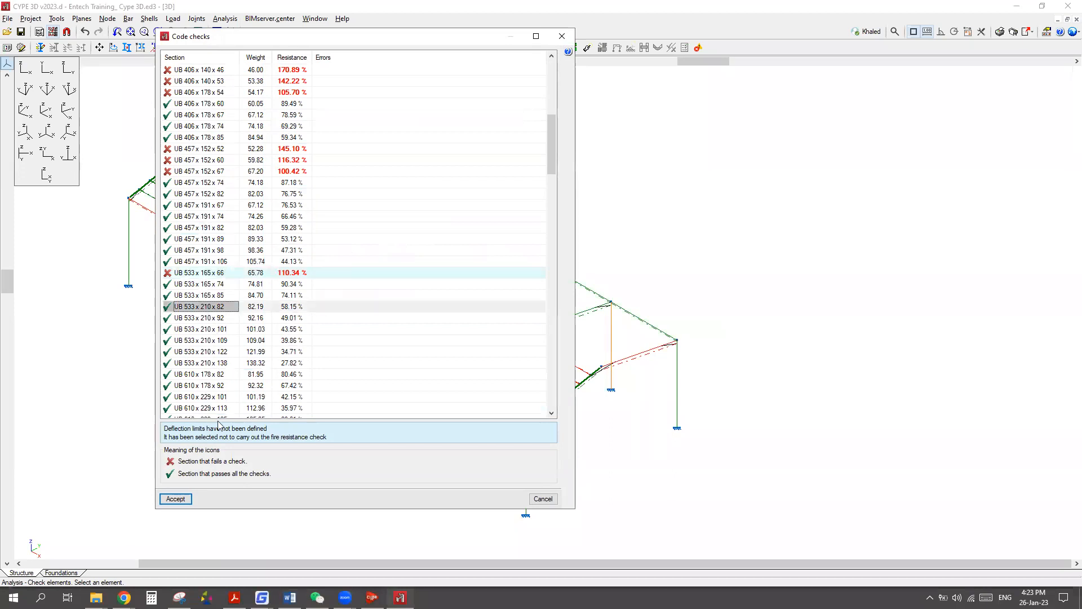
{"action": "left_click", "coordinate": [180, 500]}
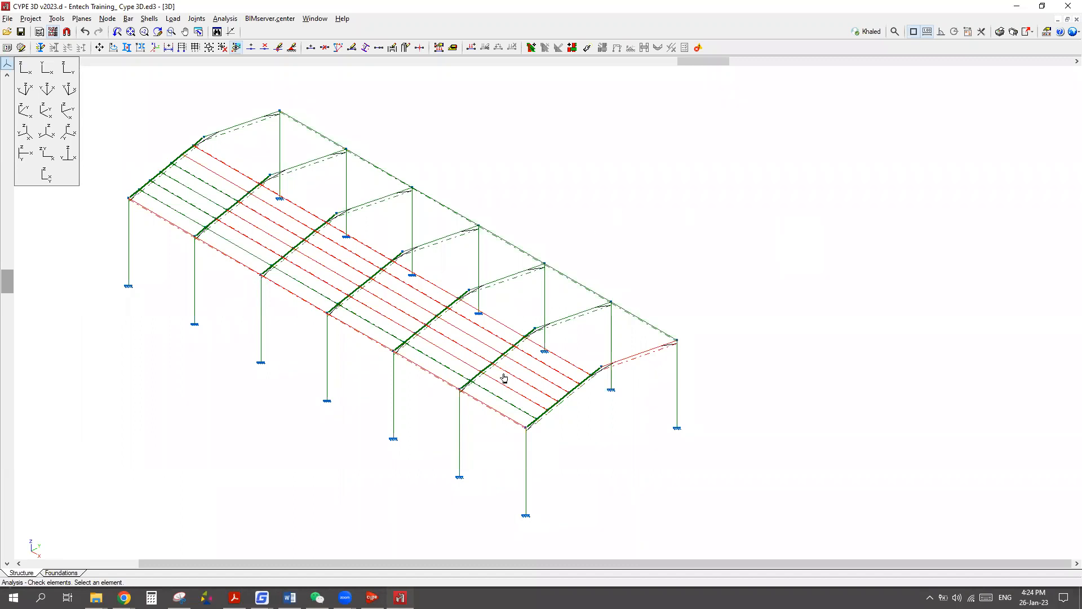
Compare the failing front eave beams' D/C ratios and change the end-bay beam's section to UB 203 x 133 x 30.
{"action": "mouse_move", "coordinate": [436, 380]}
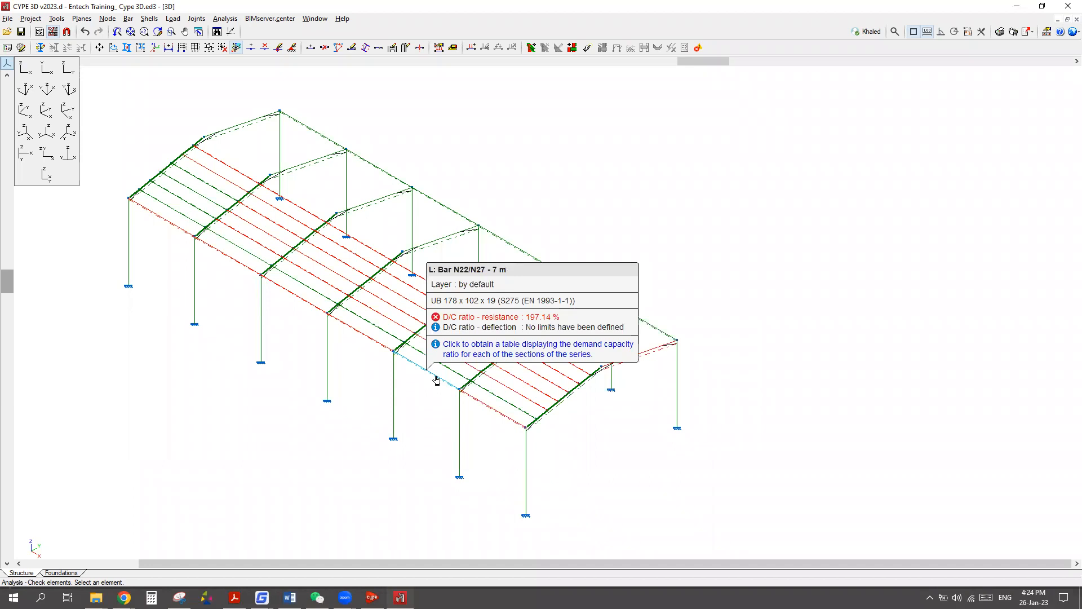
{"action": "mouse_move", "coordinate": [495, 413]}
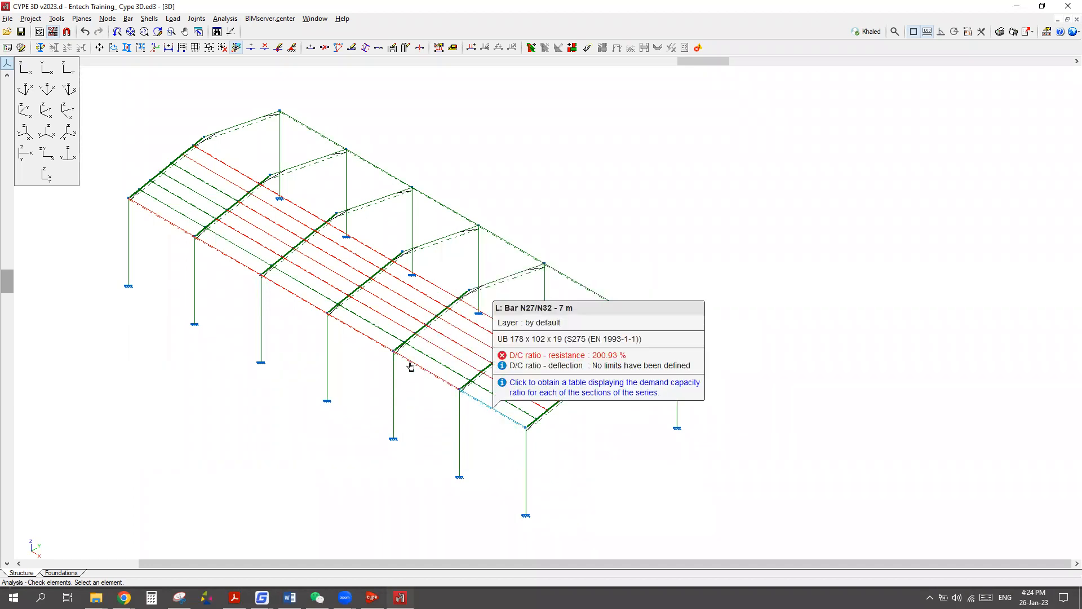
{"action": "mouse_move", "coordinate": [359, 334]}
{"action": "left_click", "coordinate": [497, 415]}
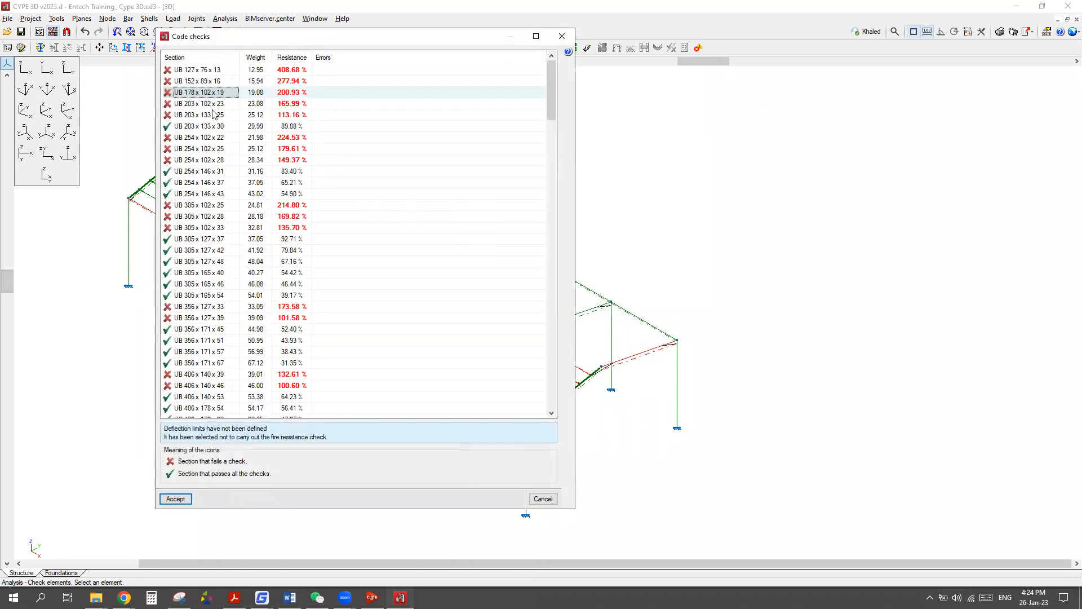
{"action": "left_click", "coordinate": [207, 127]}
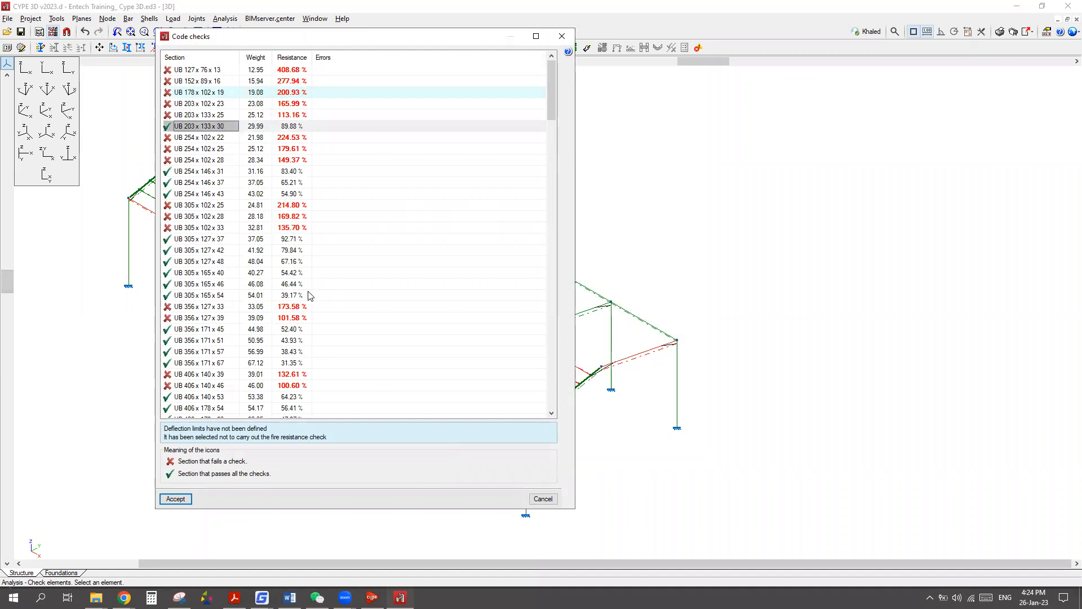
{"action": "left_click", "coordinate": [175, 498]}
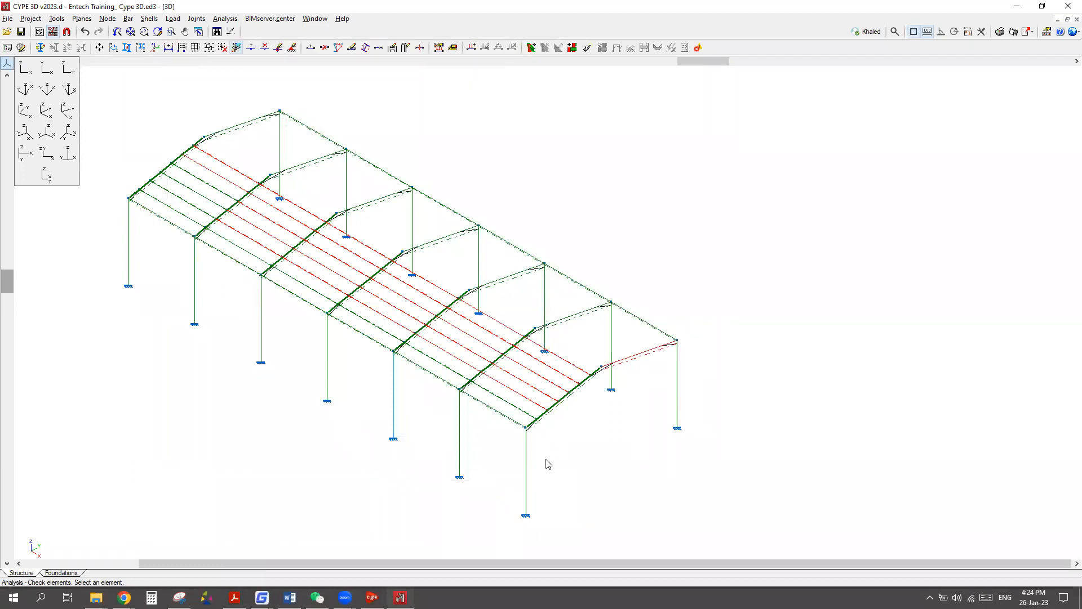
Compare the failing roof purlins' D/C ratios and change the end-bay purlin nearest the ridge to section C 140x60x30x6.35.
{"action": "mouse_move", "coordinate": [556, 354]}
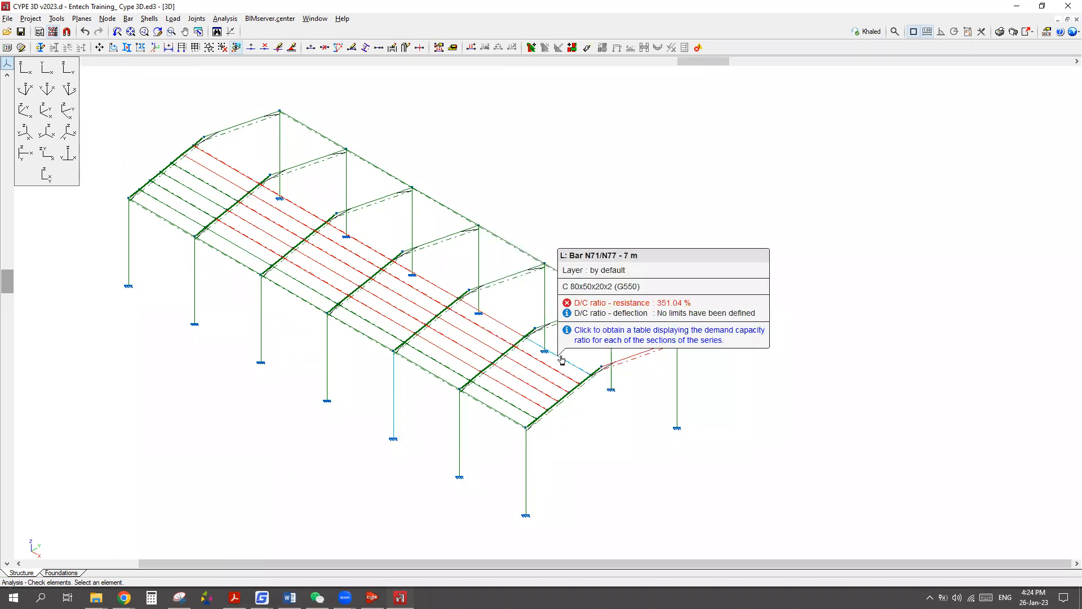
{"action": "mouse_move", "coordinate": [536, 383]}
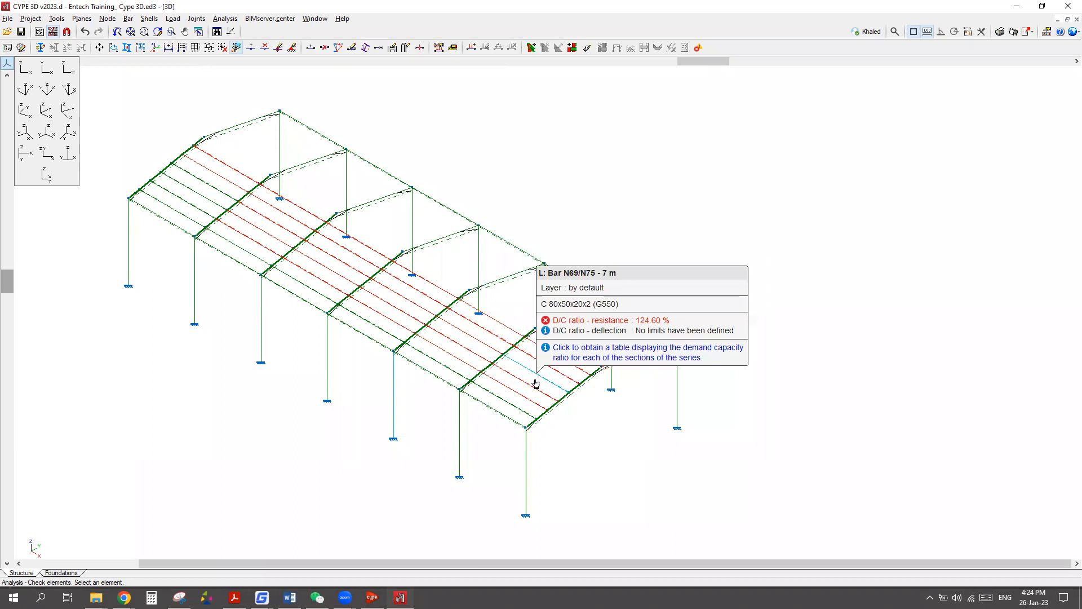
{"action": "mouse_move", "coordinate": [455, 302]}
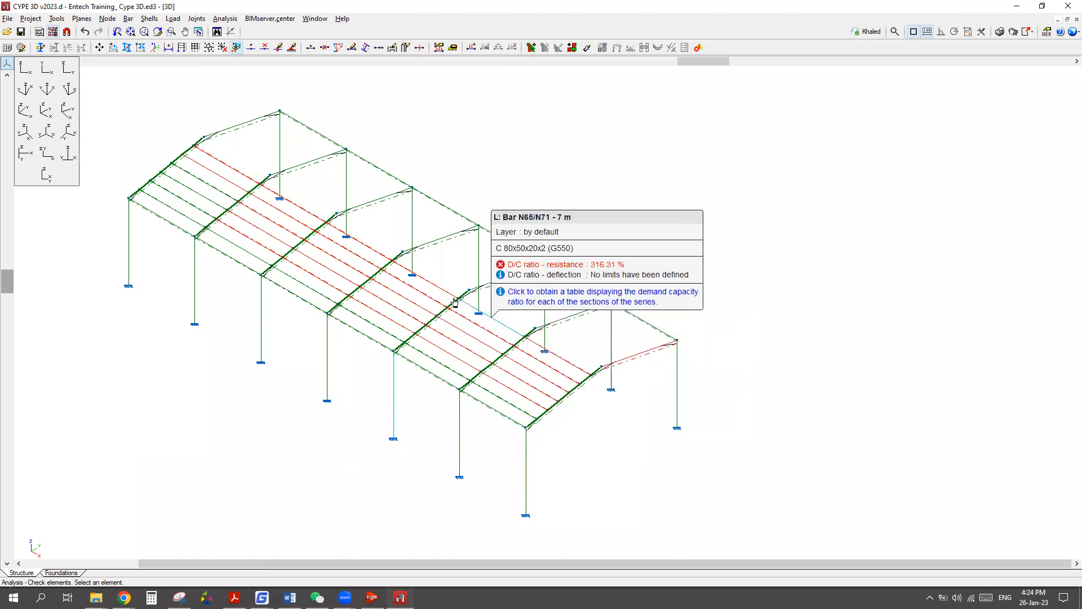
{"action": "mouse_move", "coordinate": [305, 215]}
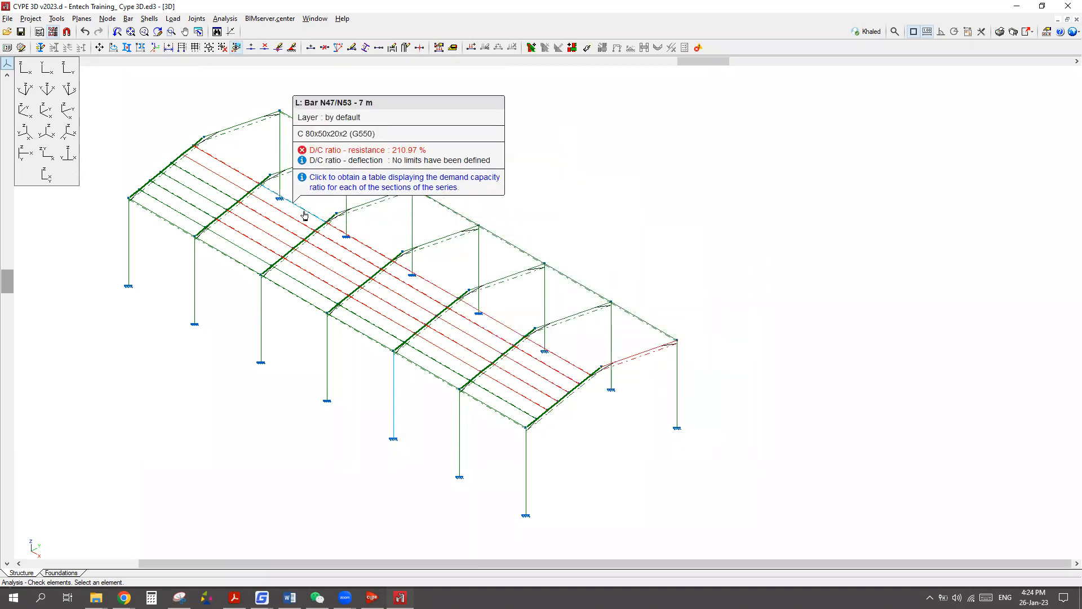
{"action": "mouse_move", "coordinate": [239, 171]}
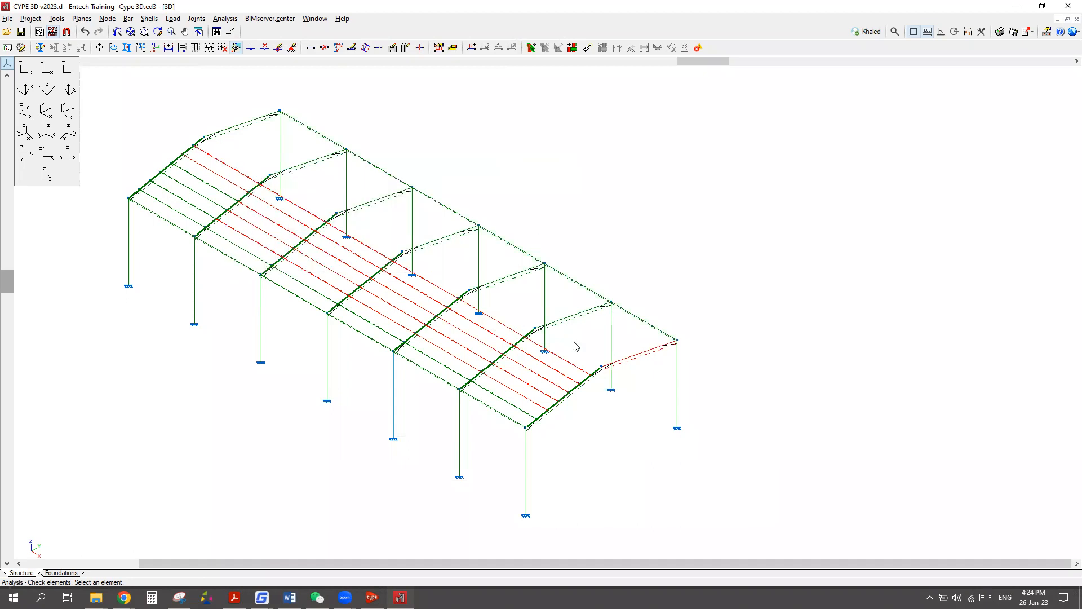
{"action": "left_click", "coordinate": [572, 365]}
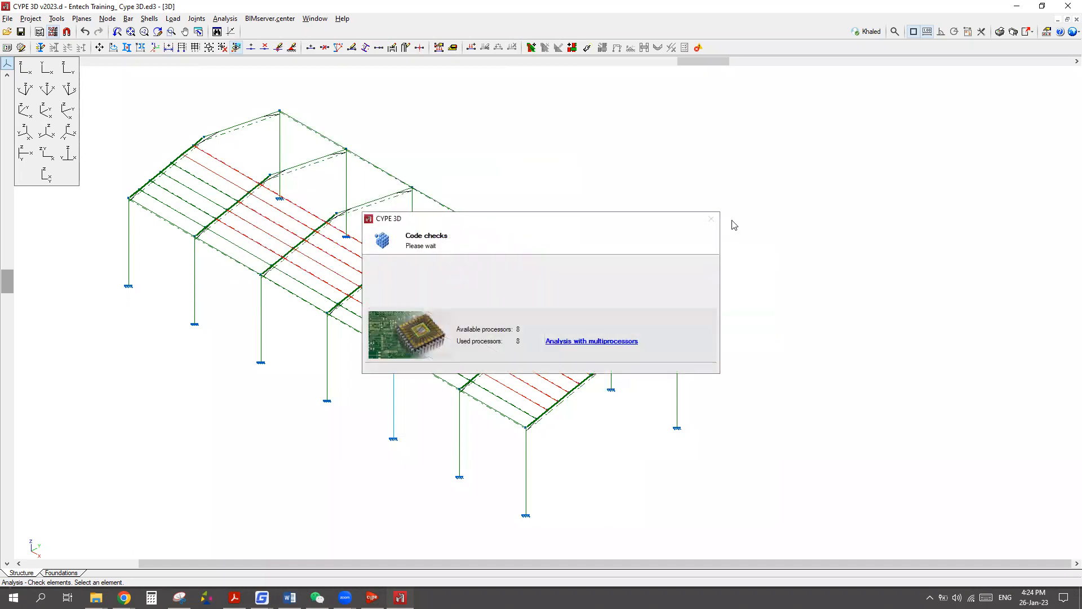
{"action": "scroll", "coordinate": [416, 282], "scroll_direction": "down", "scroll_amount": 15}
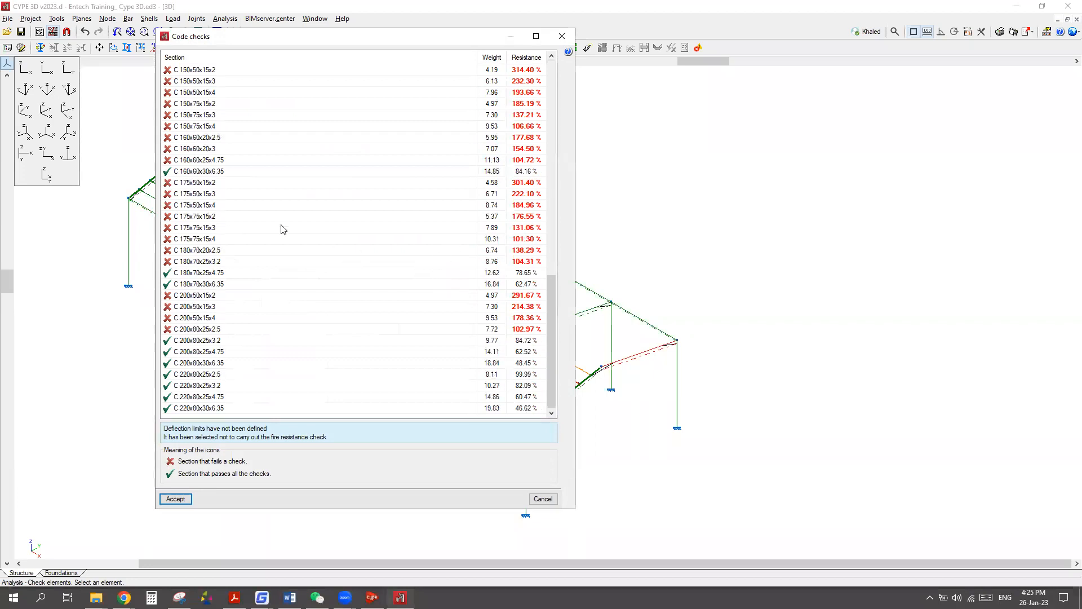
{"action": "scroll", "coordinate": [363, 280], "scroll_direction": "up", "scroll_amount": 5}
{"action": "scroll", "coordinate": [363, 280], "scroll_direction": "up", "scroll_amount": 11}
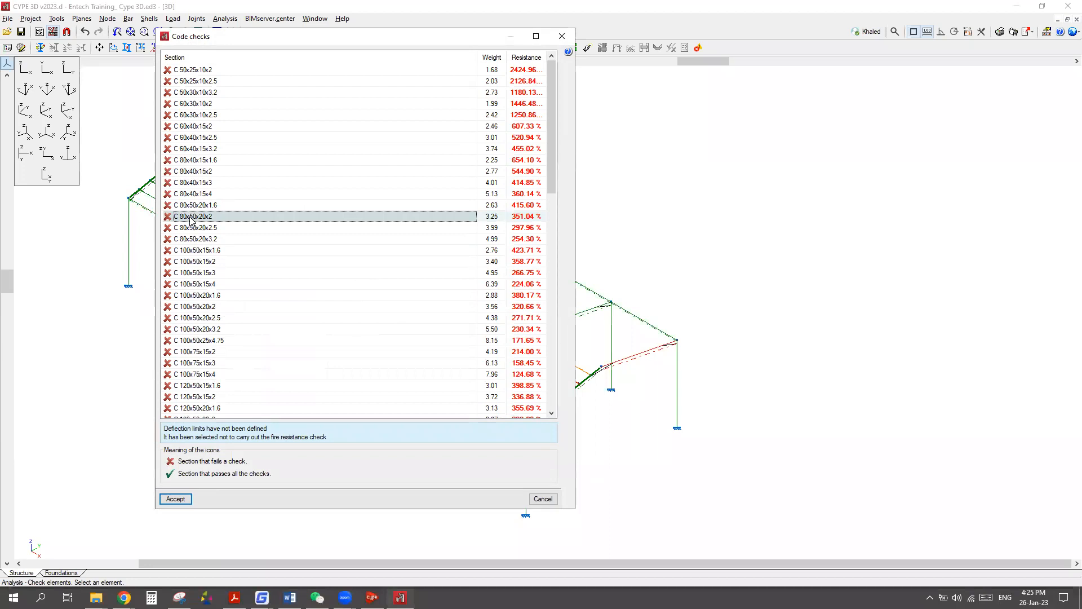
{"action": "scroll", "coordinate": [299, 256], "scroll_direction": "down", "scroll_amount": 7}
{"action": "scroll", "coordinate": [299, 255], "scroll_direction": "down", "scroll_amount": 3}
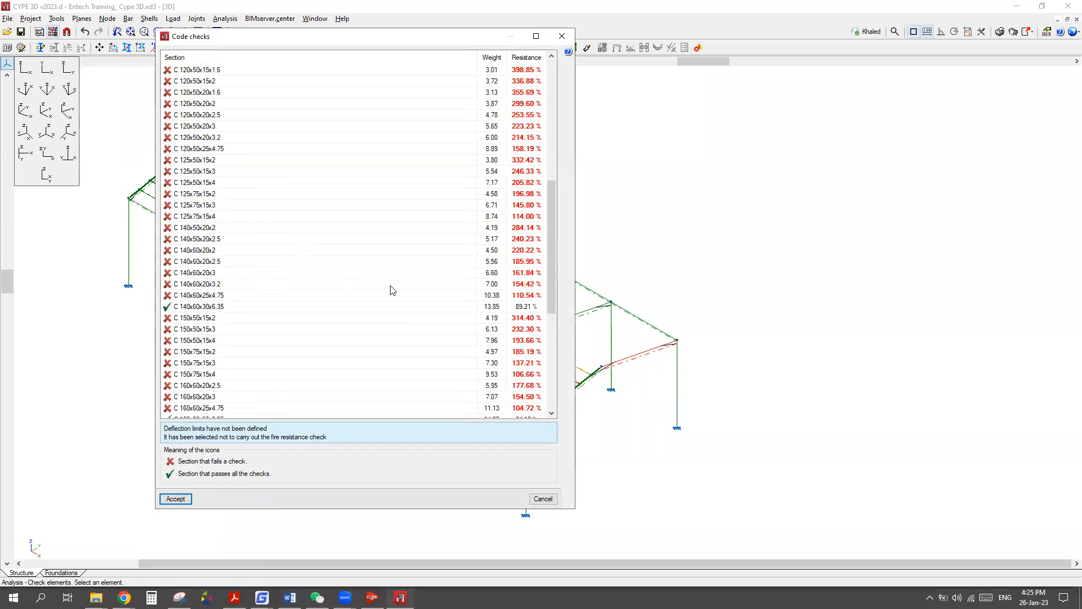
{"action": "left_click", "coordinate": [373, 308]}
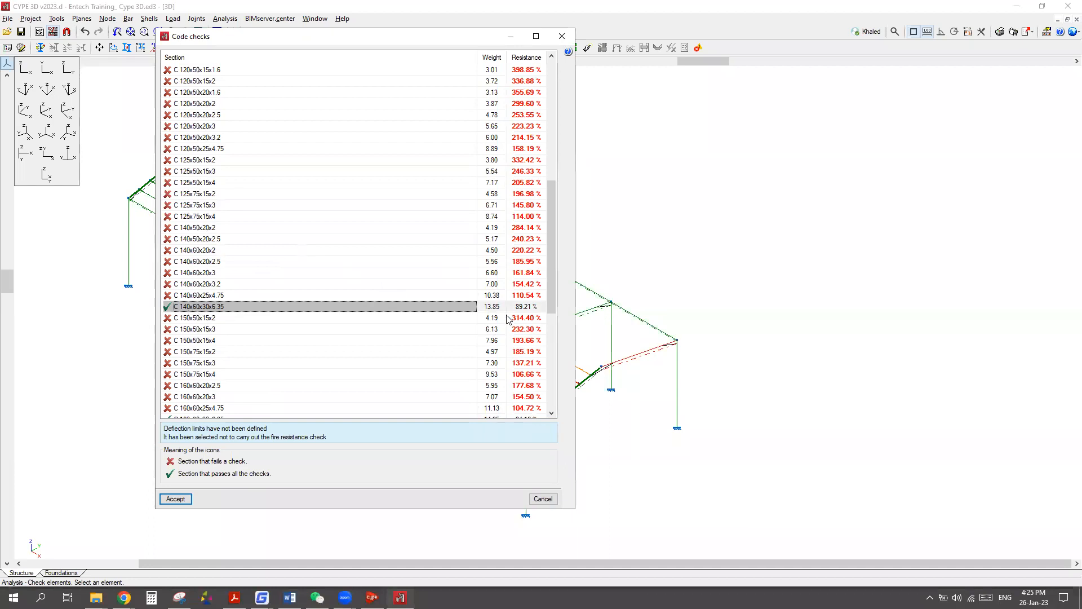
{"action": "left_click", "coordinate": [524, 307]}
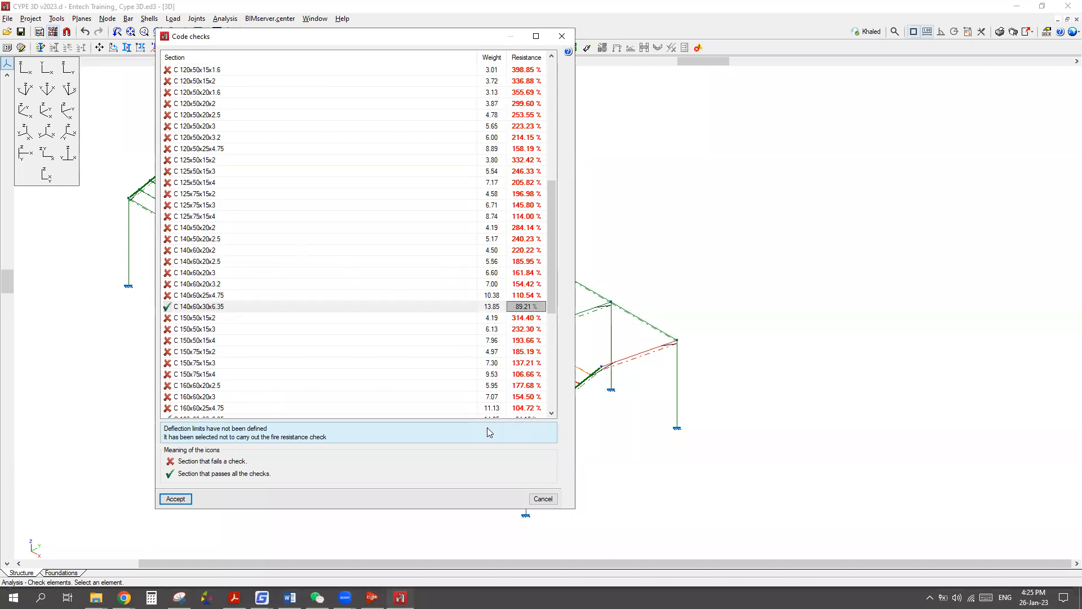
{"action": "left_click", "coordinate": [176, 499]}
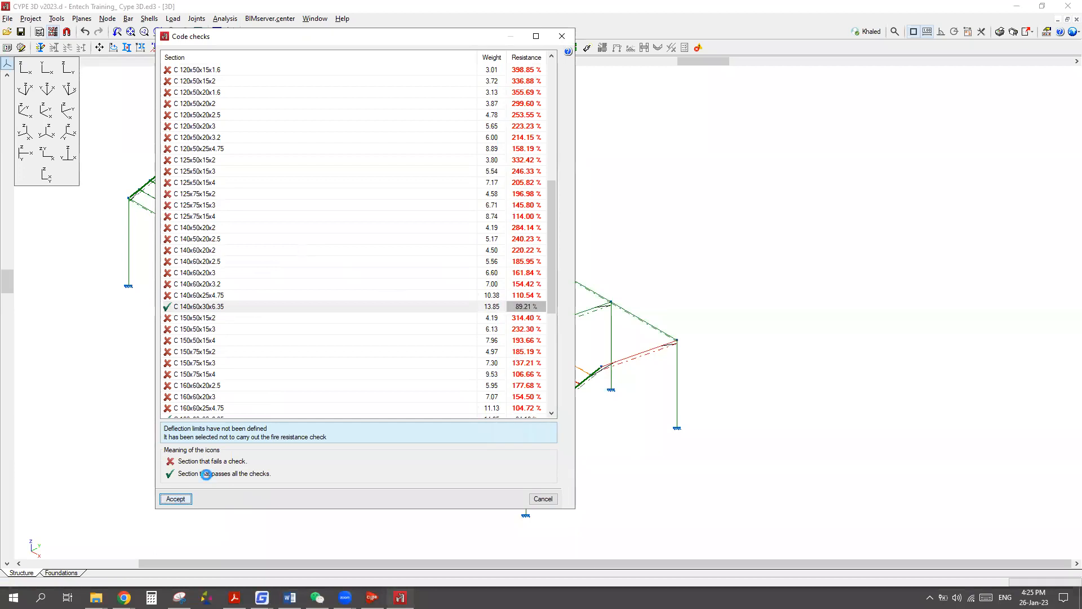
Open the code checks of the failing rear rafter at the near end and change its section to UB 610 x 229 x 101, Simple with haunches.
{"action": "mouse_move", "coordinate": [360, 293]}
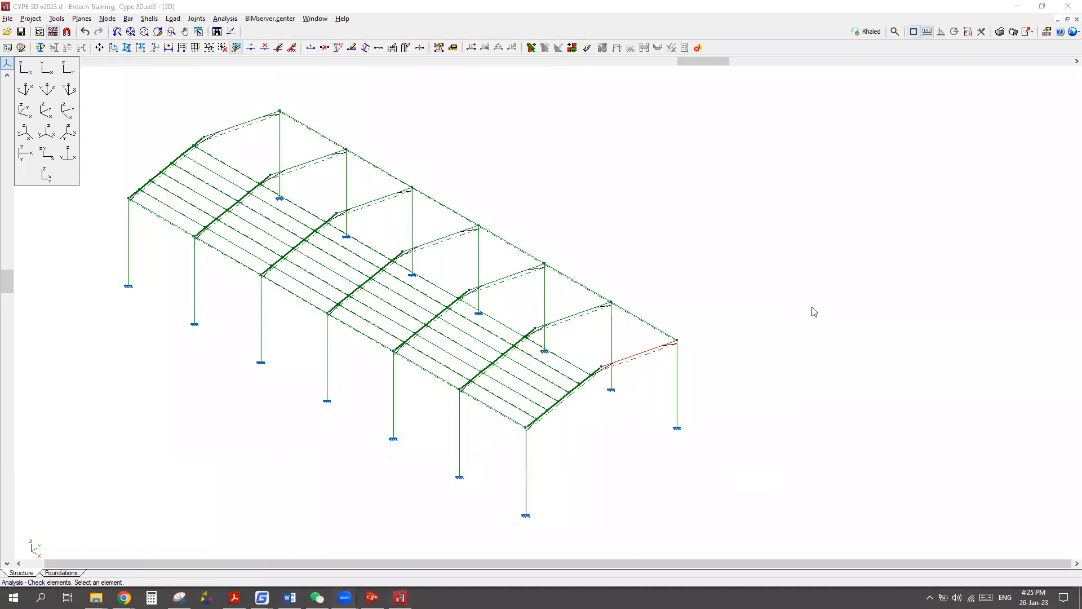
{"action": "scroll", "coordinate": [691, 399], "scroll_direction": "down", "scroll_amount": 1}
{"action": "scroll", "coordinate": [688, 401], "scroll_direction": "up", "scroll_amount": 2}
{"action": "mouse_move", "coordinate": [669, 336]}
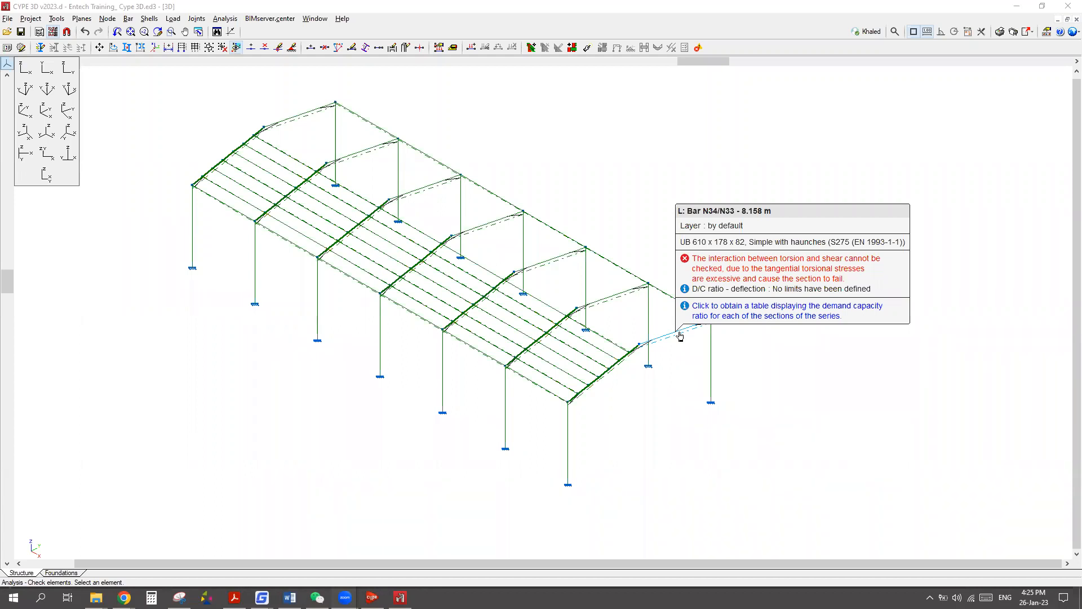
{"action": "left_click", "coordinate": [680, 336]}
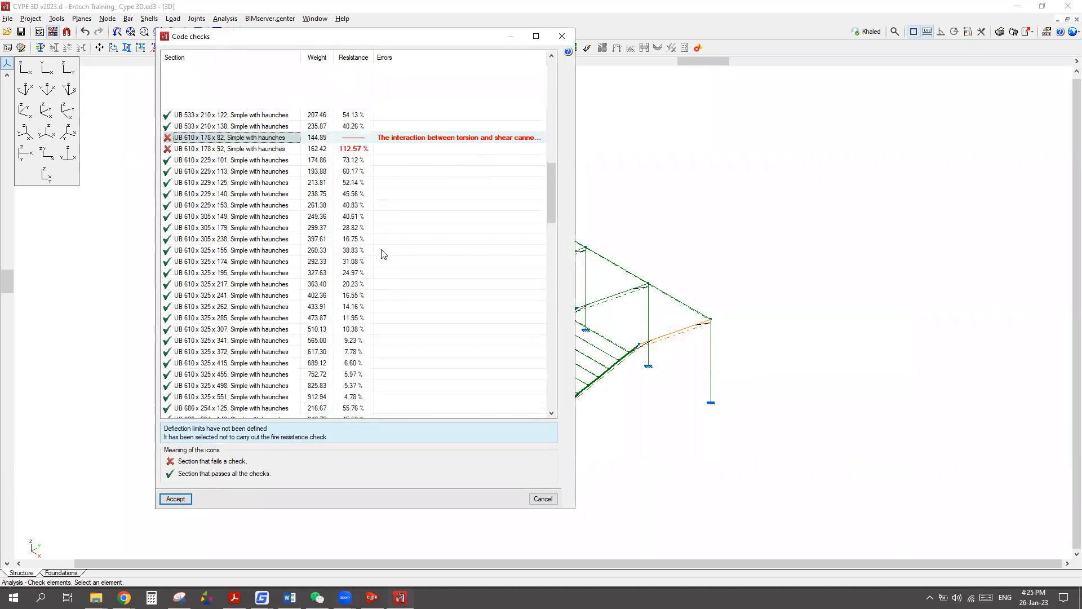
{"action": "scroll", "coordinate": [382, 250], "scroll_direction": "up", "scroll_amount": 2}
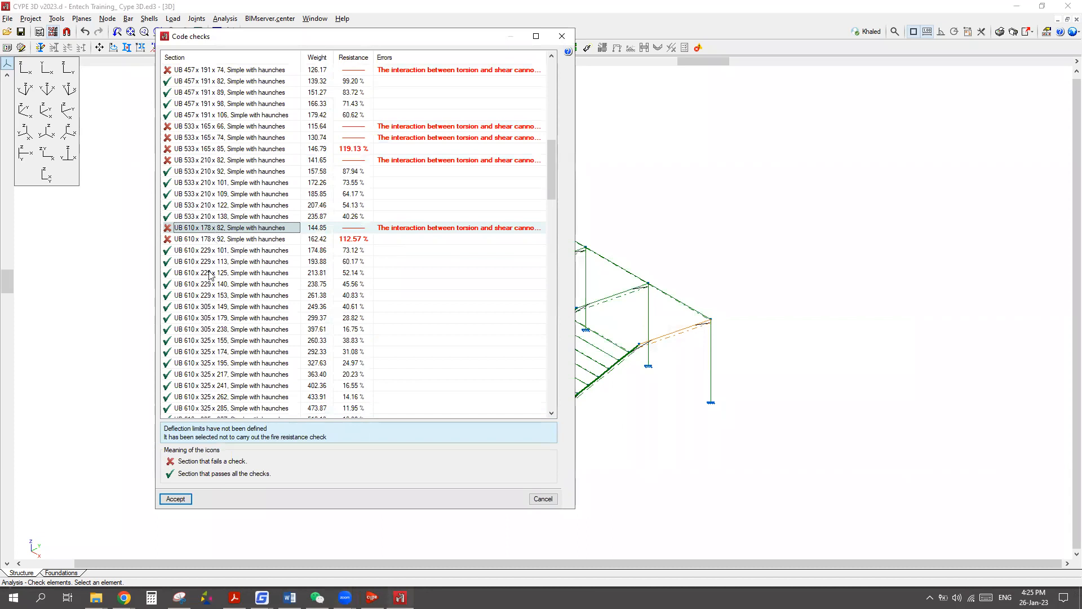
{"action": "left_click", "coordinate": [204, 251]}
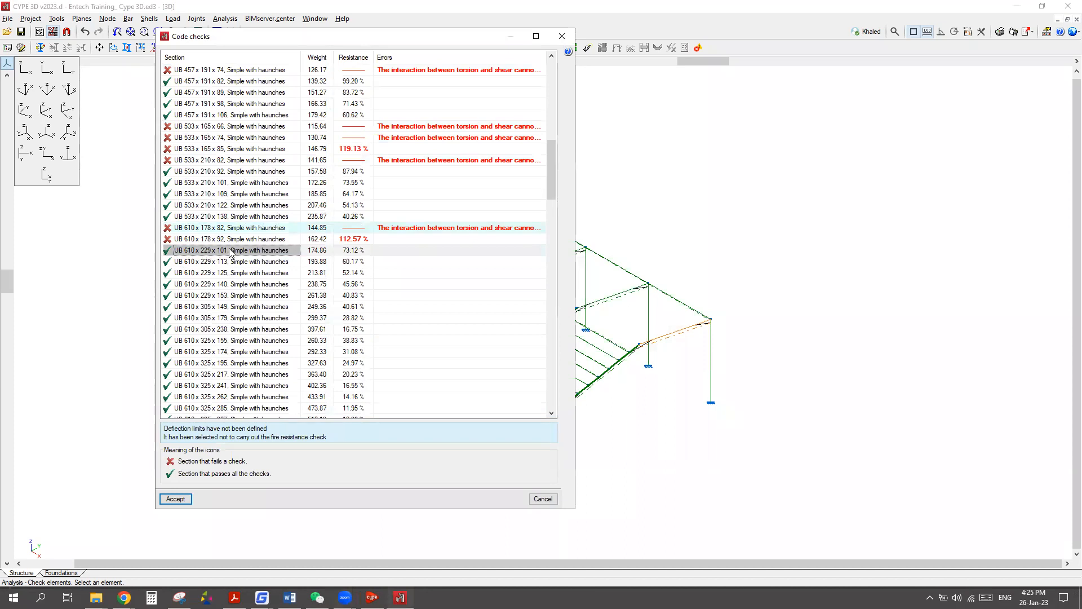
{"action": "left_click", "coordinate": [175, 498]}
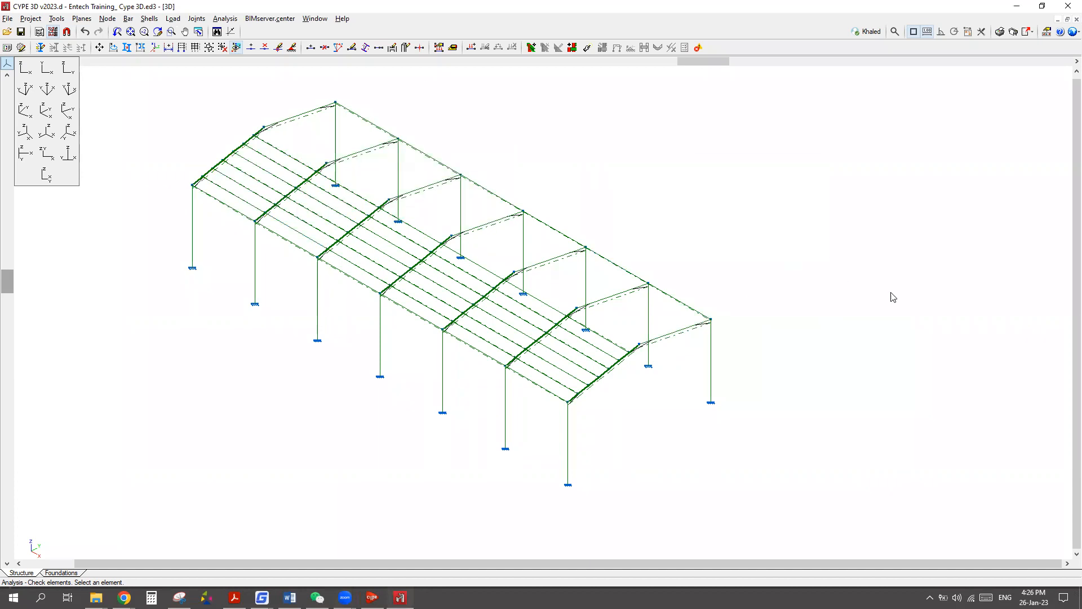
Inspect the whole frame in the 3D view from above and from the gable end, then close the view.
{"action": "scroll", "coordinate": [805, 338], "scroll_direction": "down", "scroll_amount": 2}
{"action": "scroll", "coordinate": [805, 338], "scroll_direction": "up", "scroll_amount": 1}
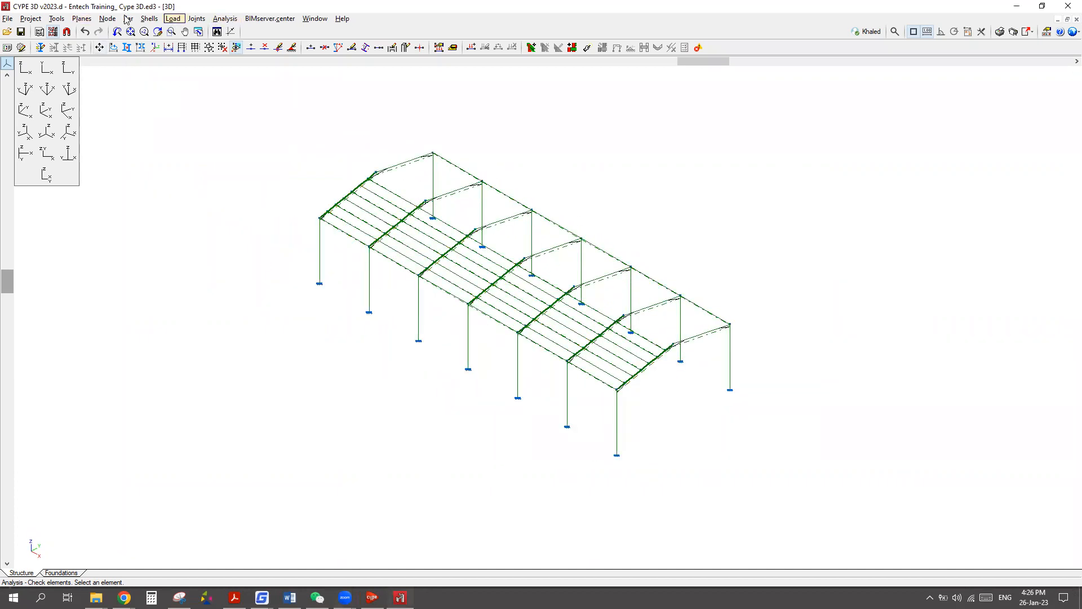
{"action": "left_click", "coordinate": [56, 19]}
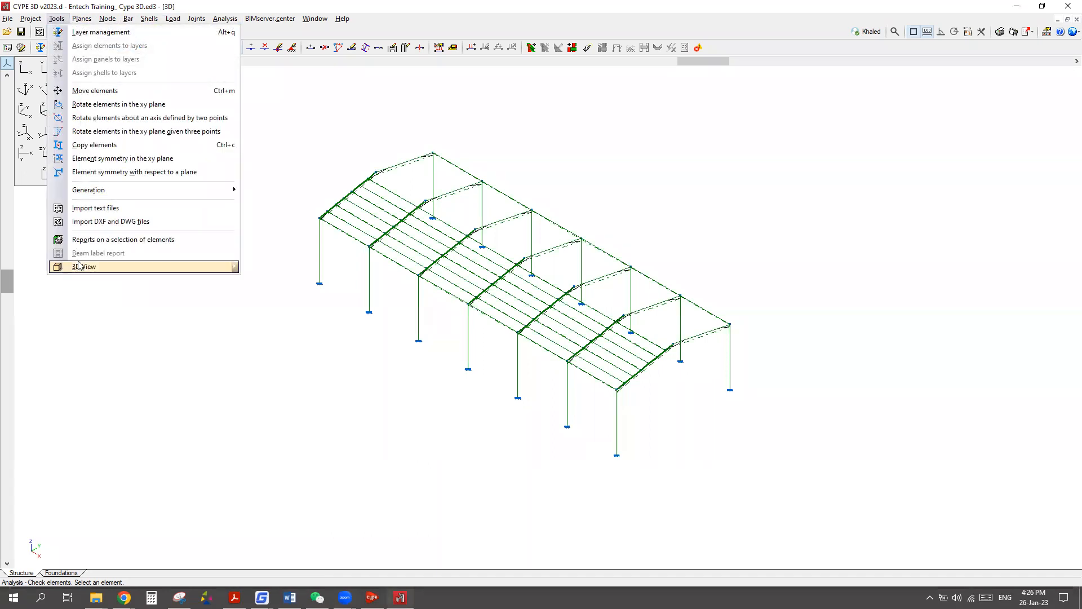
{"action": "mouse_move", "coordinate": [229, 266]}
{"action": "left_click", "coordinate": [278, 267]}
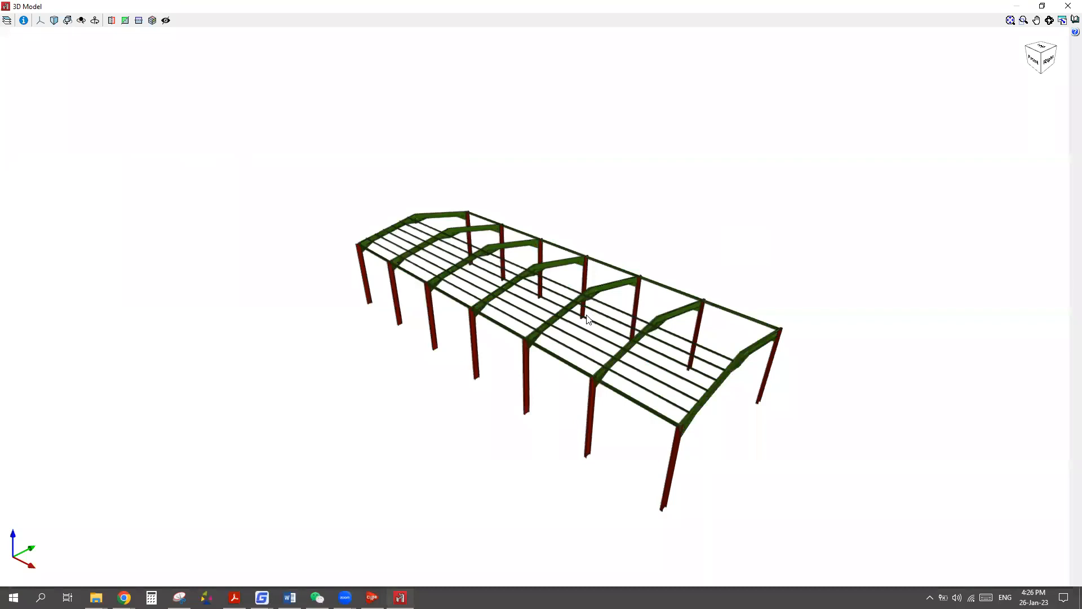
{"action": "scroll", "coordinate": [579, 333], "scroll_direction": "up", "scroll_amount": 4}
{"action": "mouse_move", "coordinate": [525, 304]}
{"action": "middle_mouse_down"}
{"action": "mouse_move", "coordinate": [517, 295]}
{"action": "mouse_move", "coordinate": [478, 303]}
{"action": "middle_mouse_up"}
{"action": "scroll", "coordinate": [478, 303], "scroll_direction": "down", "scroll_amount": 3}
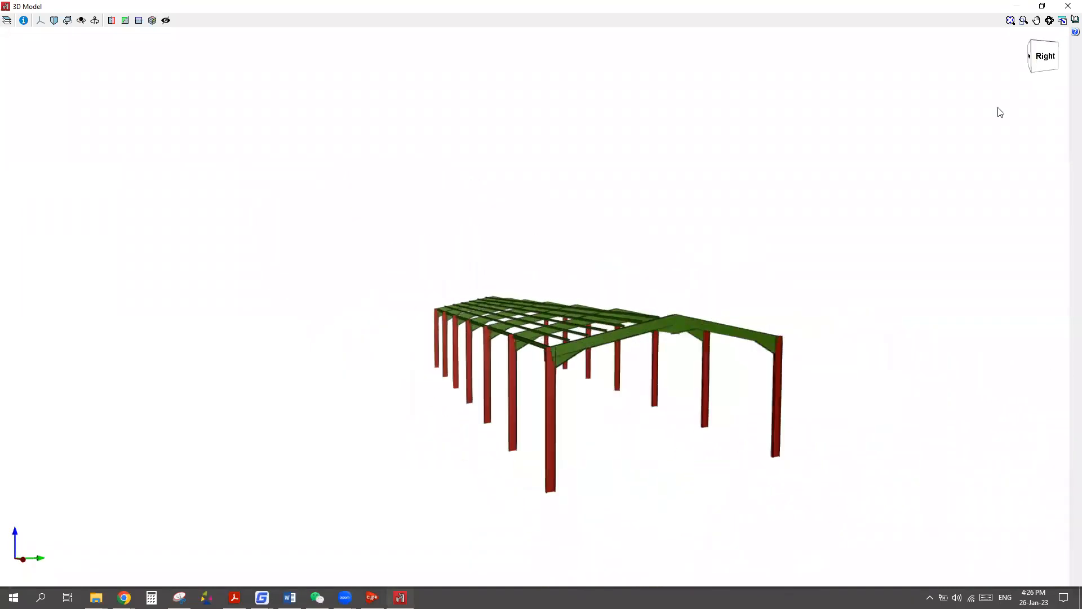
{"action": "left_click", "coordinate": [1068, 6]}
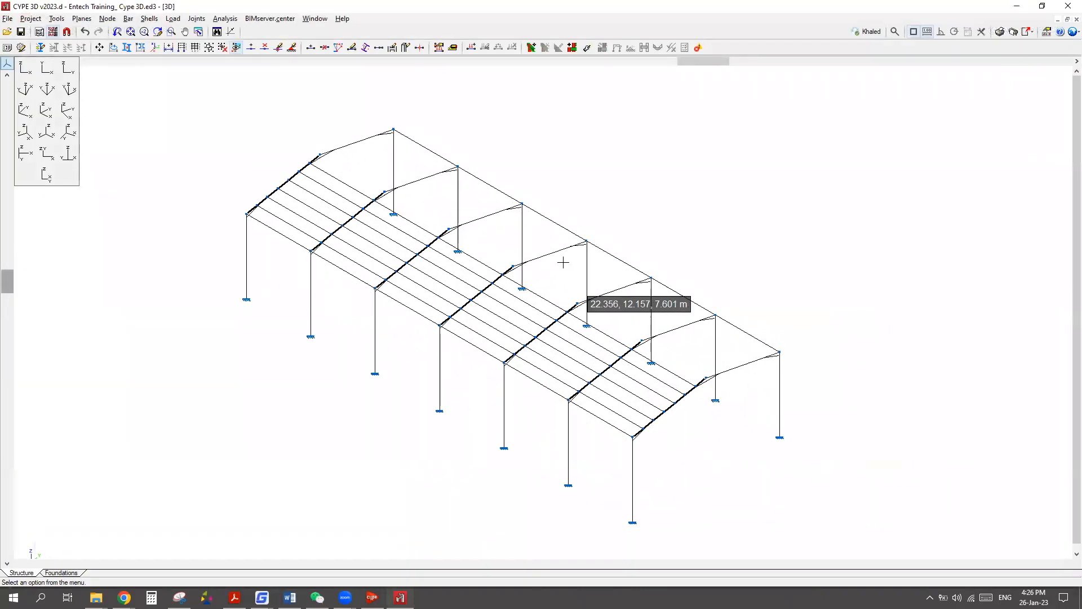
Reanalyse the structure without dimensioning sections, keeping the bar check enabled.
{"action": "left_click", "coordinate": [225, 19]}
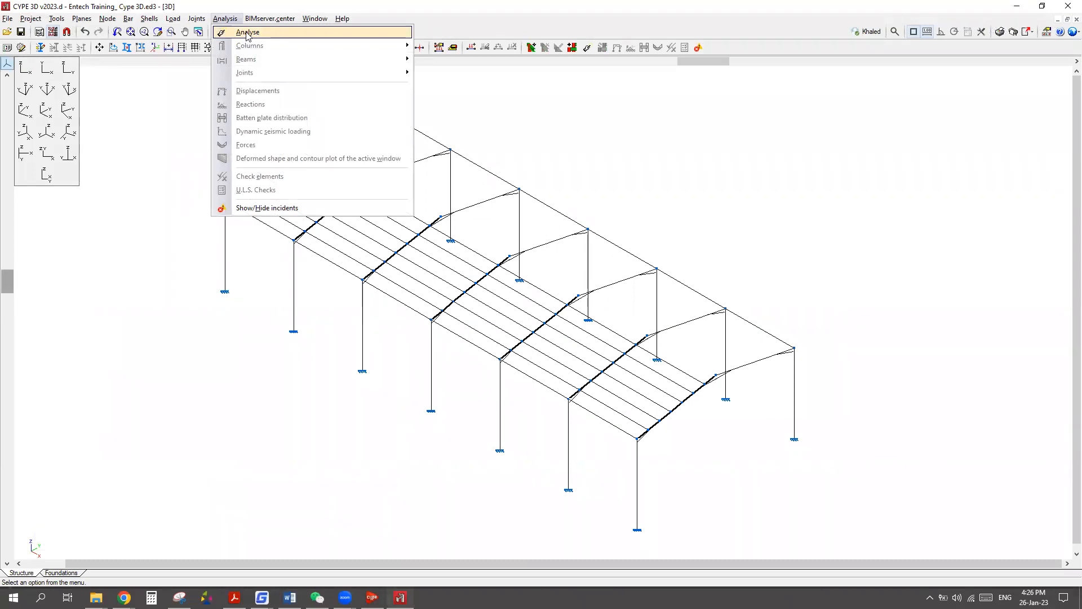
{"action": "left_click", "coordinate": [247, 34]}
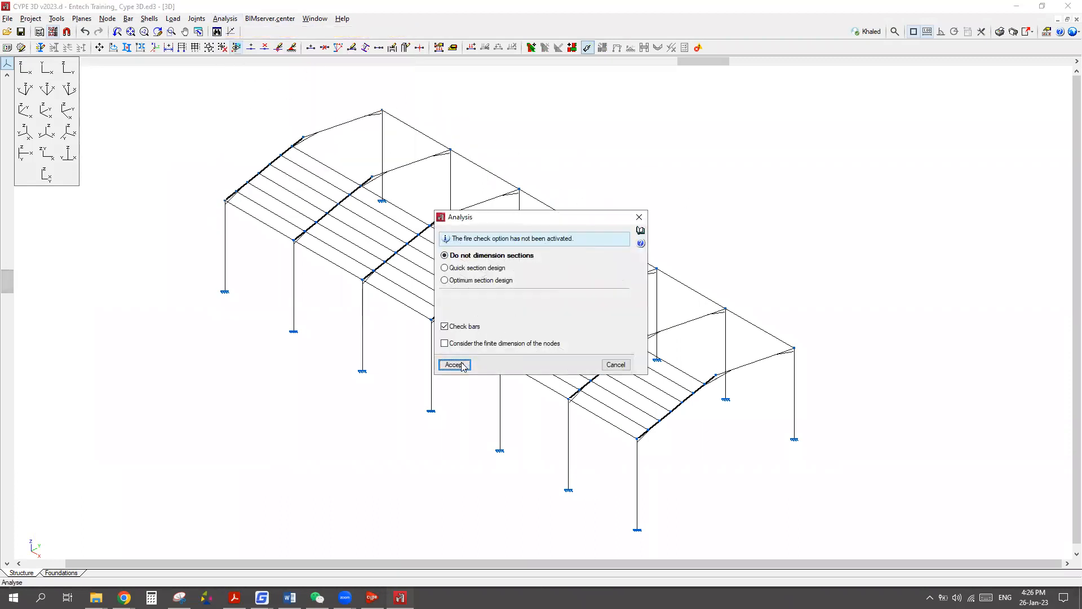
{"action": "left_click", "coordinate": [448, 364]}
{"action": "left_click", "coordinate": [443, 355]}
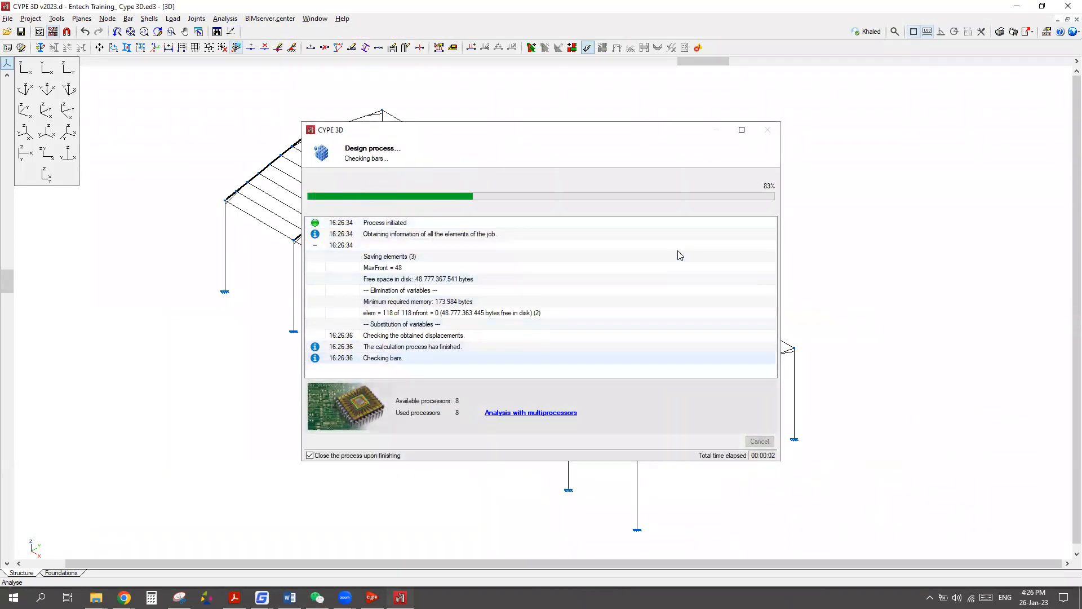
{"action": "left_click", "coordinate": [956, 49]}
Run the element check on the reanalysed frame and examine the D/C ratios of the roof purlins.
{"action": "left_click", "coordinate": [225, 19]}
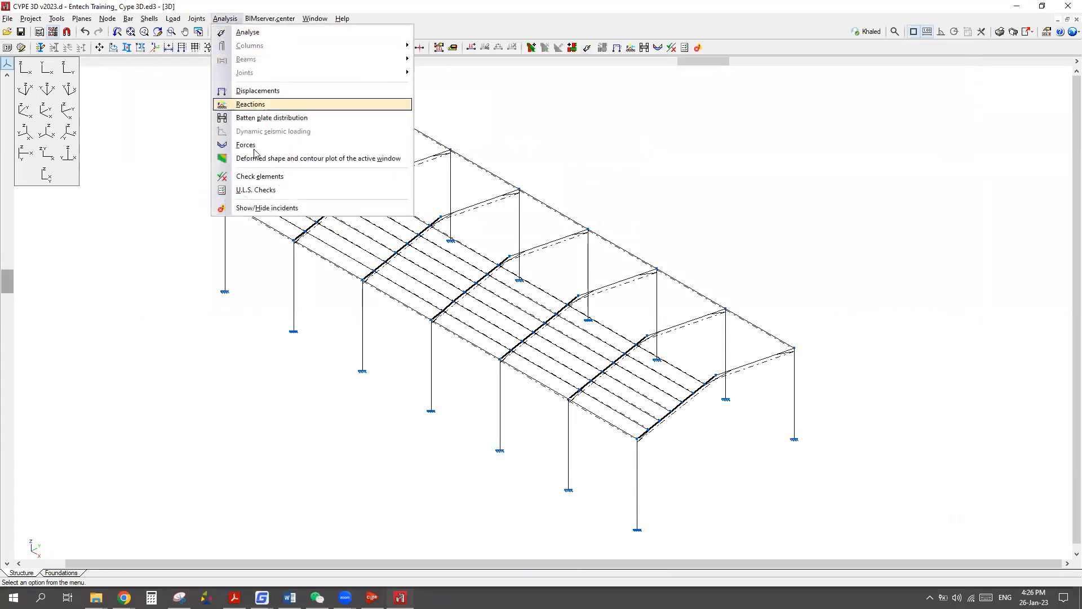
{"action": "left_click", "coordinate": [284, 175]}
{"action": "key", "text": "Return"}
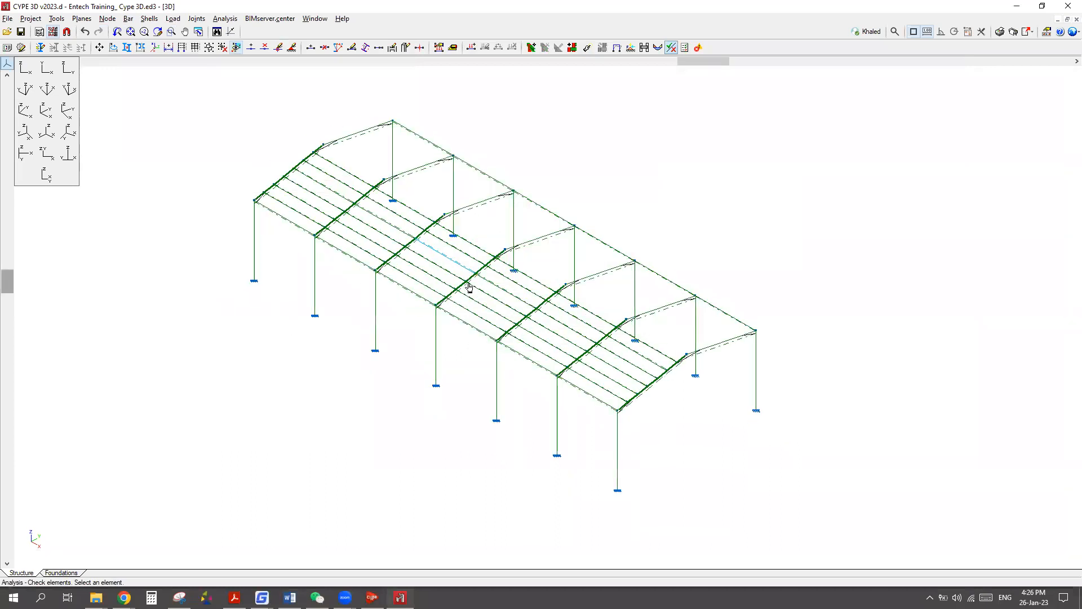
{"action": "mouse_move", "coordinate": [610, 280]}
{"action": "mouse_move", "coordinate": [465, 325]}
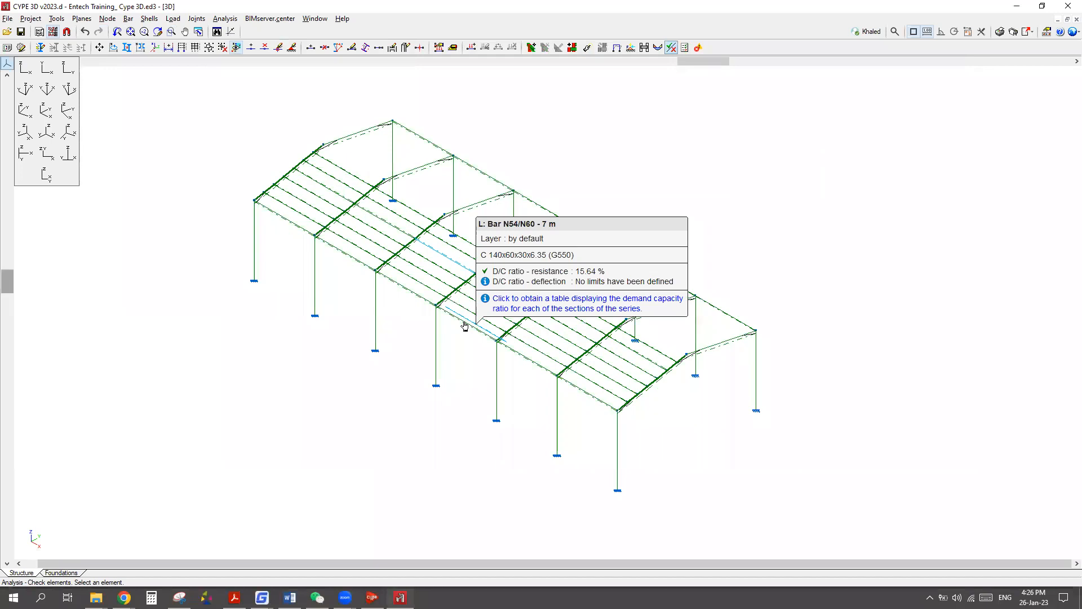
{"action": "scroll", "coordinate": [464, 324], "scroll_direction": "up", "scroll_amount": 2}
{"action": "mouse_move", "coordinate": [565, 386]}
{"action": "scroll", "coordinate": [555, 358], "scroll_direction": "down", "scroll_amount": 2}
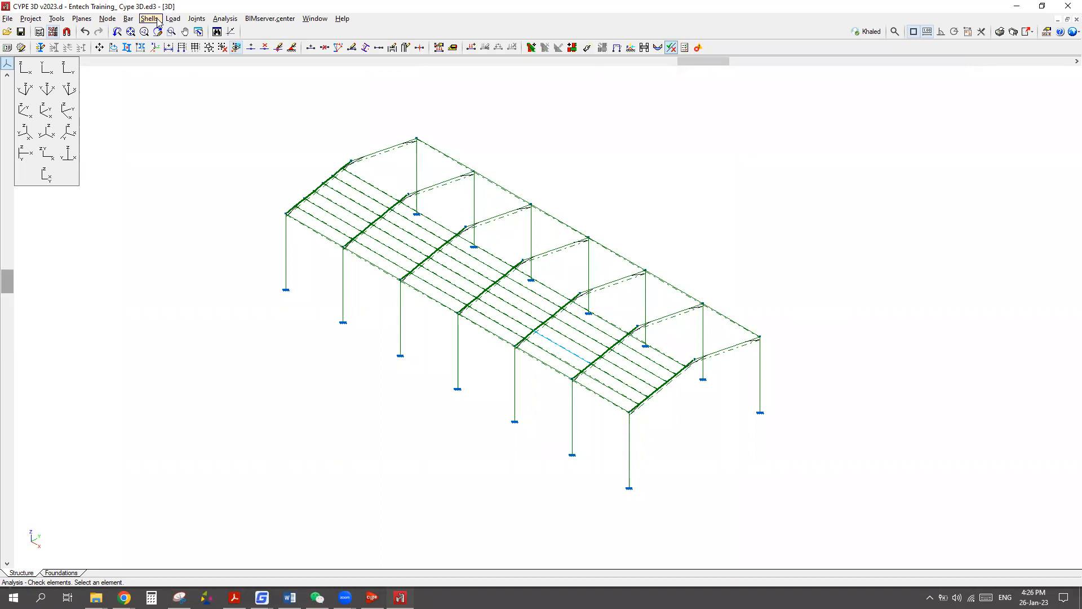
Open the complete U.L.S. check listing at the worst point for the front corner column at the near end.
{"action": "left_click", "coordinate": [228, 19]}
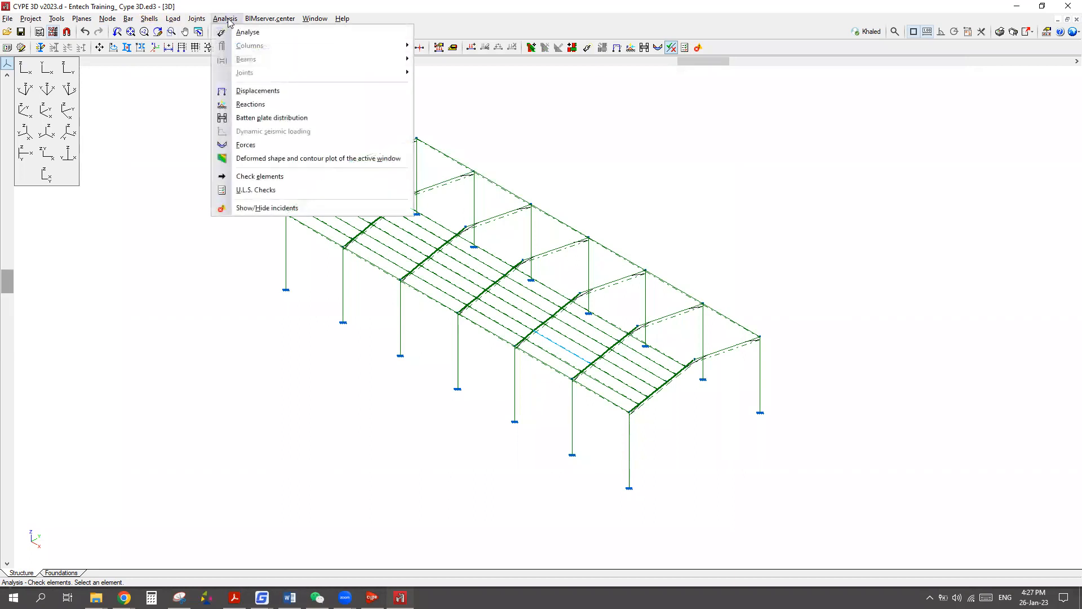
{"action": "left_click", "coordinate": [257, 190]}
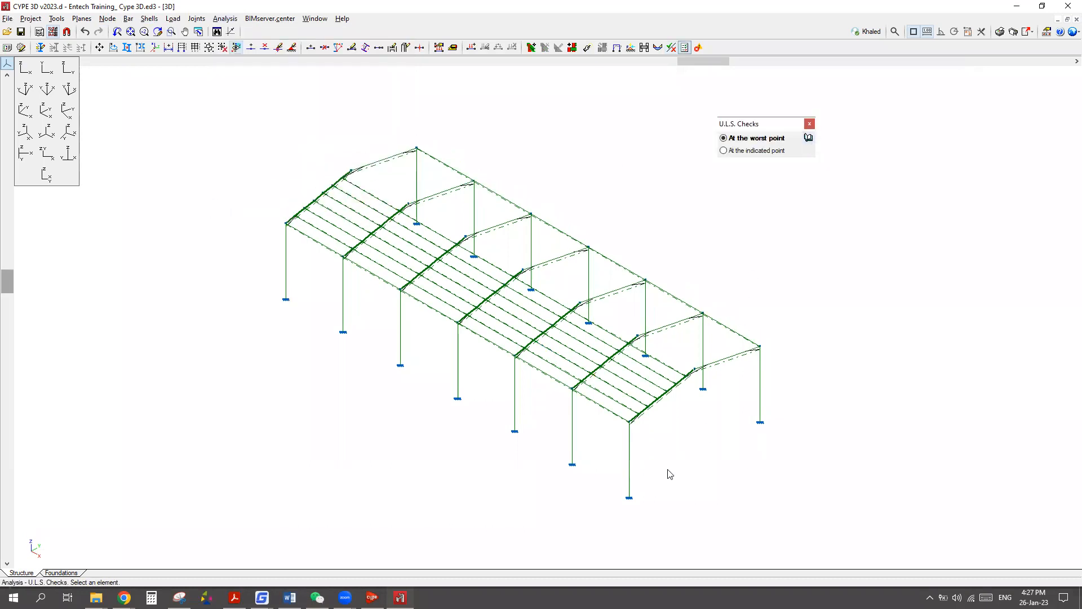
{"action": "scroll", "coordinate": [648, 478], "scroll_direction": "up", "scroll_amount": 2}
{"action": "mouse_move", "coordinate": [624, 466]}
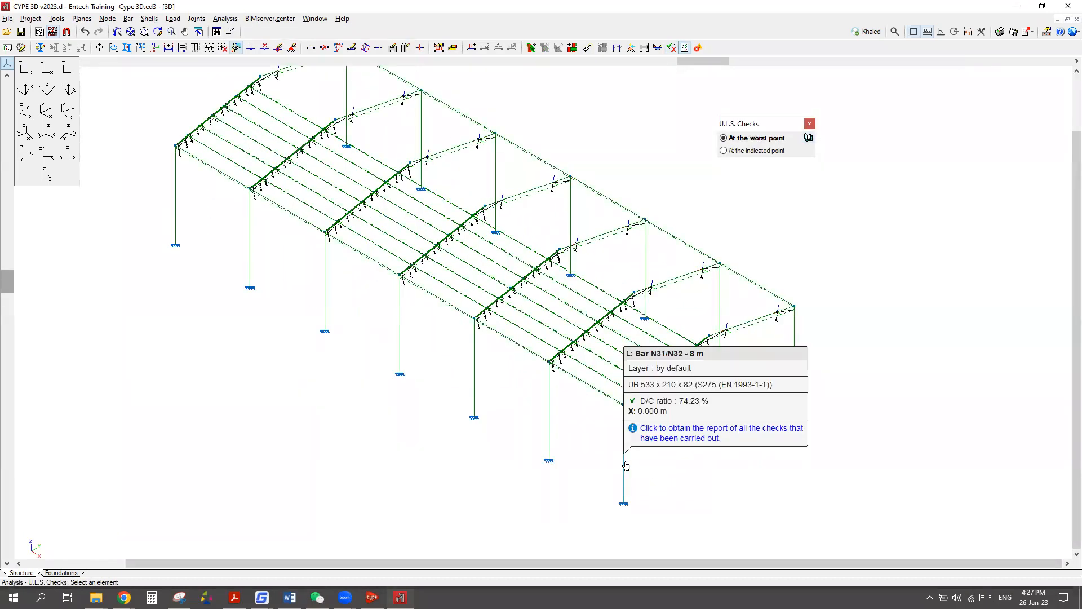
{"action": "left_click", "coordinate": [796, 393]}
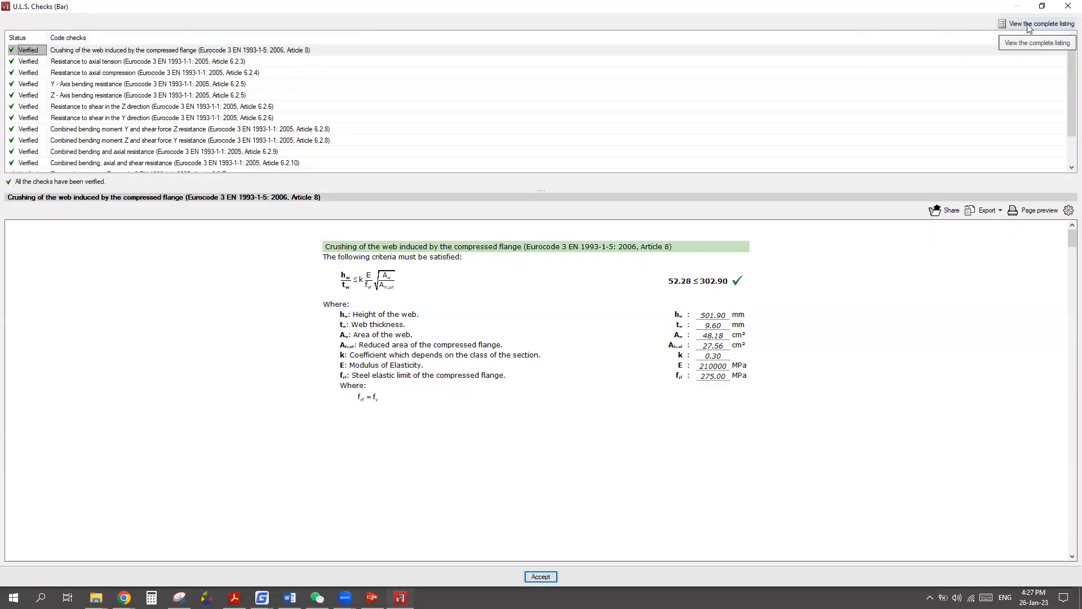
{"action": "left_click", "coordinate": [1024, 24]}
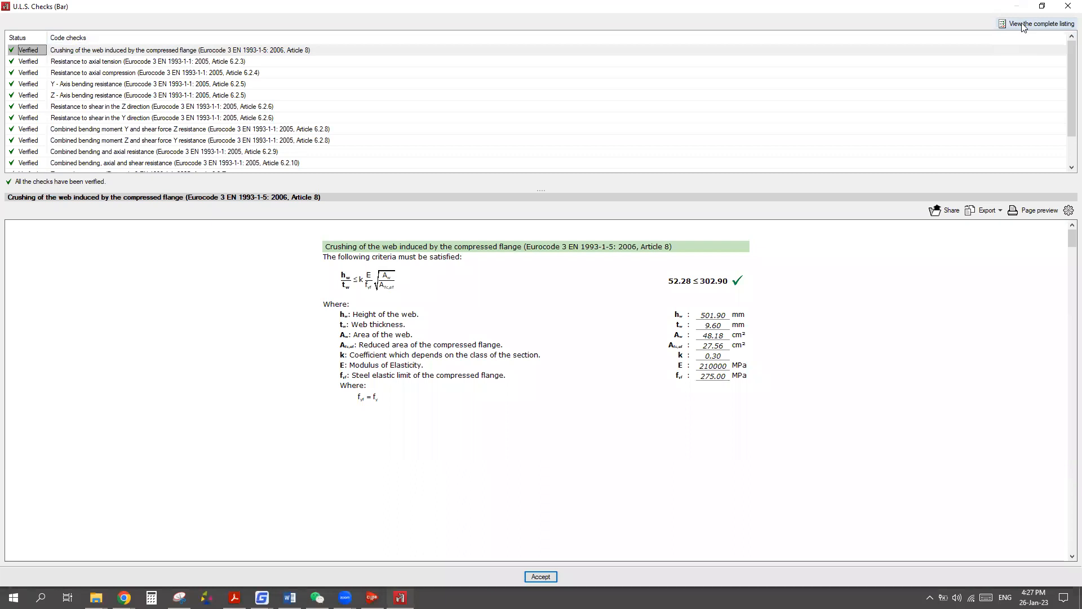
{"action": "left_click", "coordinate": [1023, 26]}
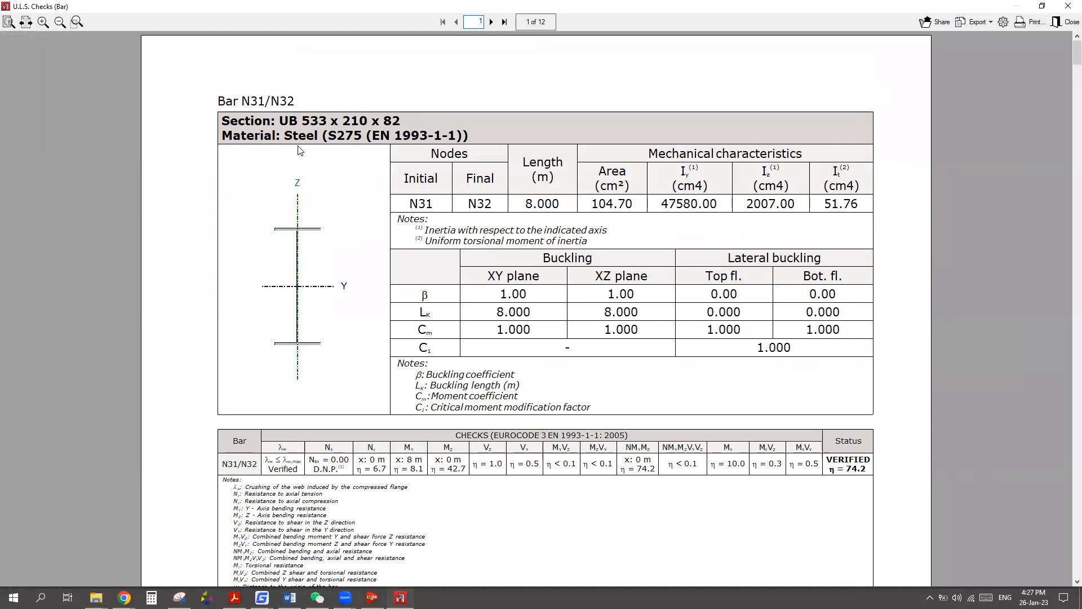
Read through the column's section data, Eurocode 3 checks and buckling calculations, then close the report and its check list.
{"action": "scroll", "coordinate": [444, 248], "scroll_direction": "down", "scroll_amount": 2}
{"action": "scroll", "coordinate": [461, 245], "scroll_direction": "up", "scroll_amount": 2}
{"action": "scroll", "coordinate": [508, 338], "scroll_direction": "down", "scroll_amount": 4}
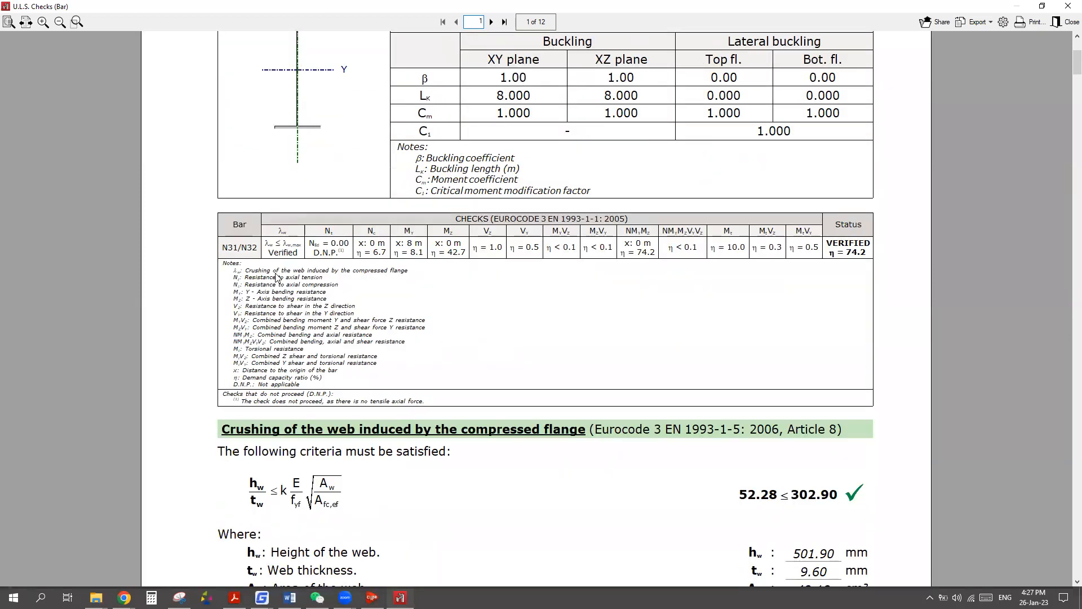
{"action": "scroll", "coordinate": [279, 338], "scroll_direction": "down", "scroll_amount": 5}
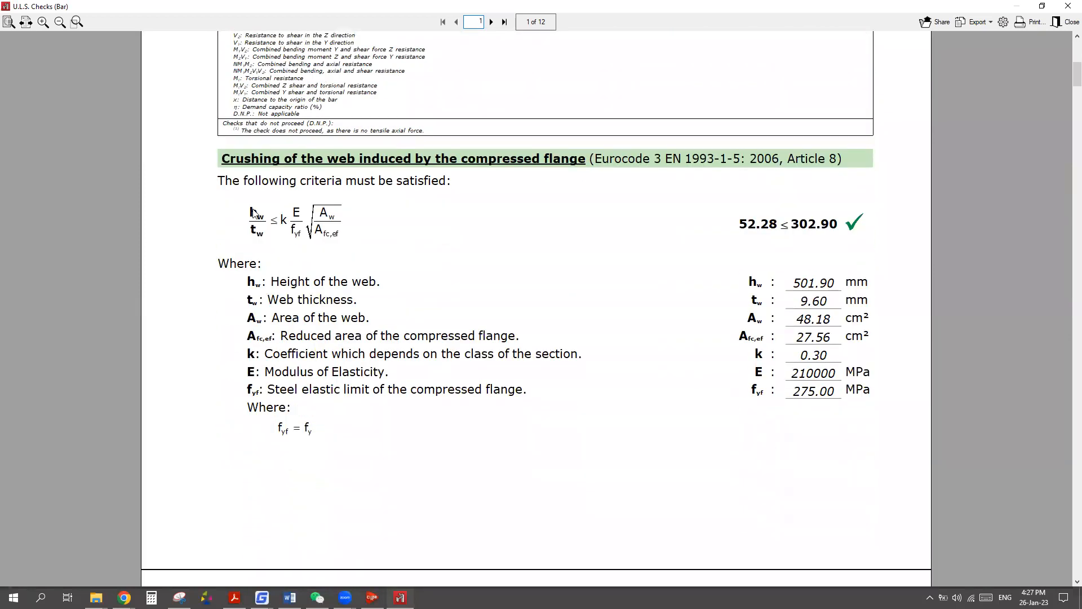
{"action": "scroll", "coordinate": [518, 331], "scroll_direction": "down", "scroll_amount": 5}
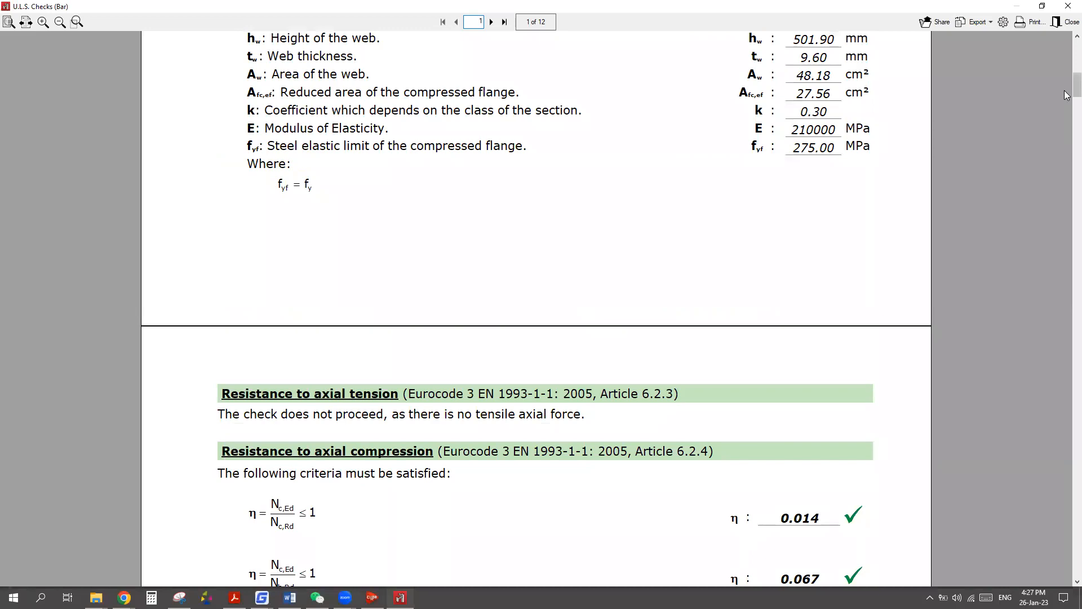
{"action": "scroll", "coordinate": [1066, 115], "scroll_direction": "down", "scroll_amount": 6}
{"action": "scroll", "coordinate": [1067, 115], "scroll_direction": "down", "scroll_amount": 15}
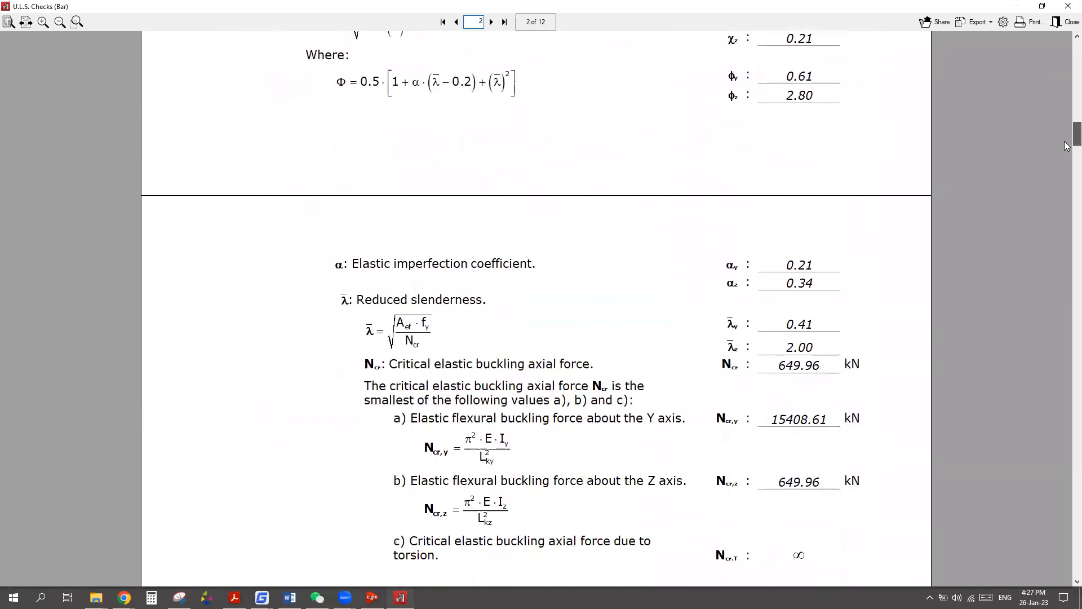
{"action": "left_click_drag", "start_coordinate": [1065, 177], "coordinate": [1066, 515]}
{"action": "scroll", "coordinate": [1066, 146], "scroll_direction": "down", "scroll_amount": 5}
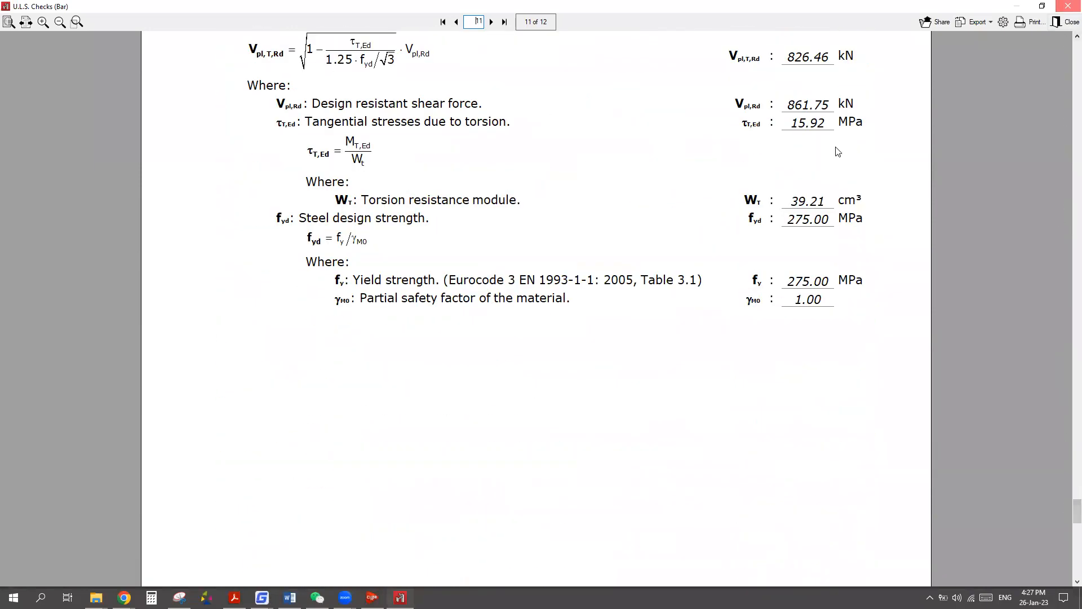
{"action": "left_click", "coordinate": [1067, 7]}
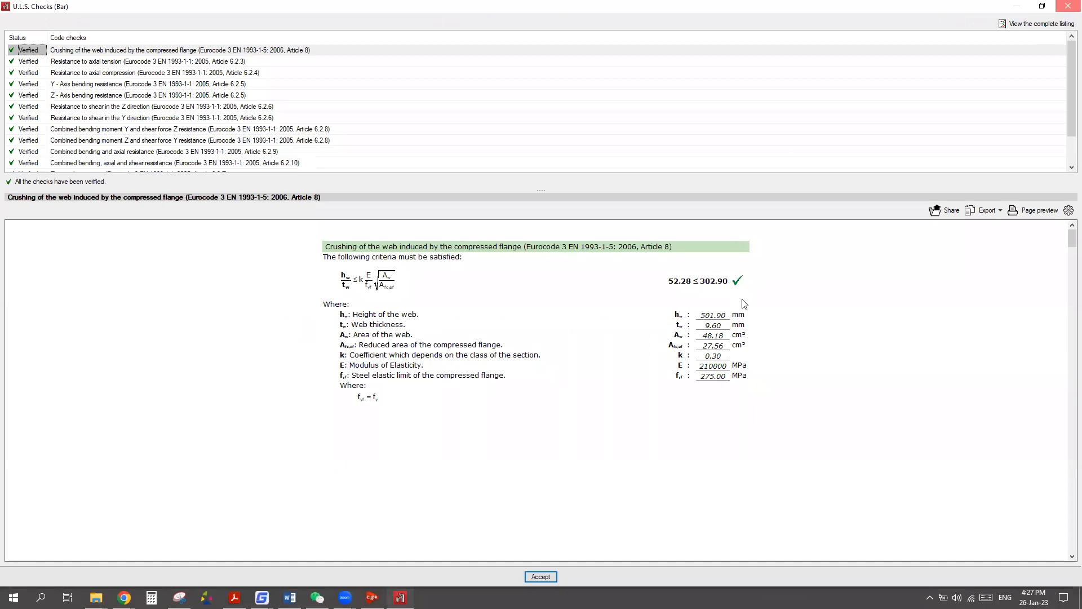
{"action": "left_click", "coordinate": [1068, 6]}
Open the complete U.L.S. check listing at the worst point for the near end frame's rear haunched rafter.
{"action": "scroll", "coordinate": [709, 367], "scroll_direction": "up", "scroll_amount": 3}
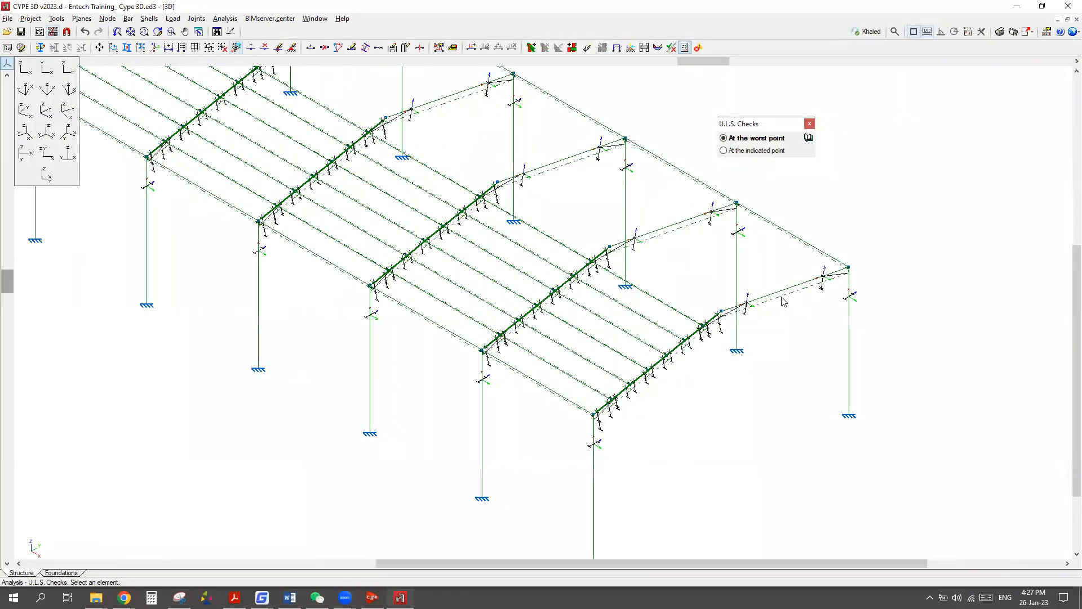
{"action": "left_click", "coordinate": [797, 264]}
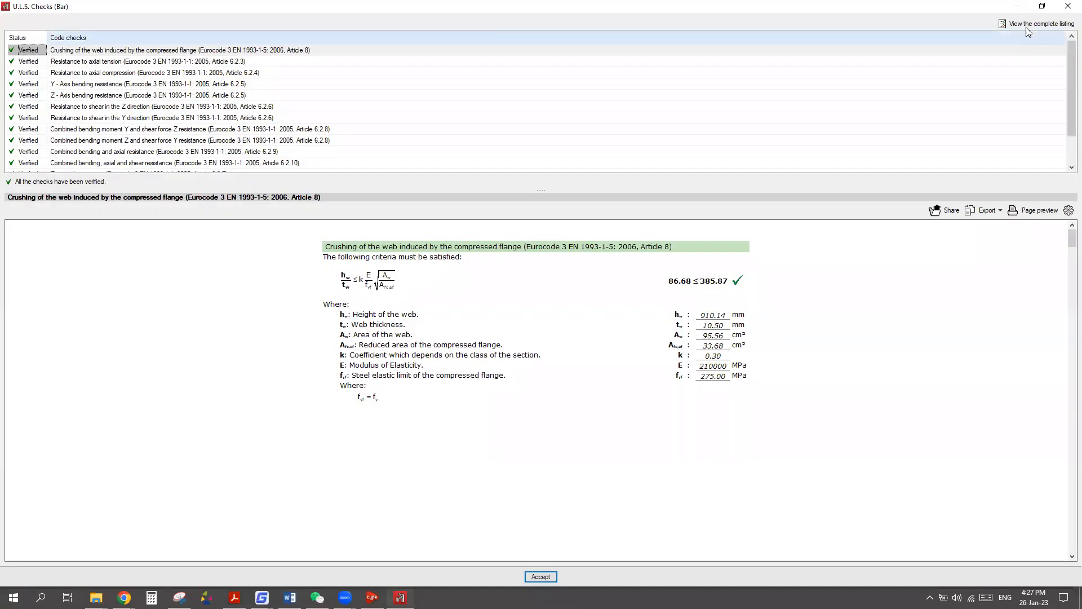
{"action": "left_click", "coordinate": [1025, 27]}
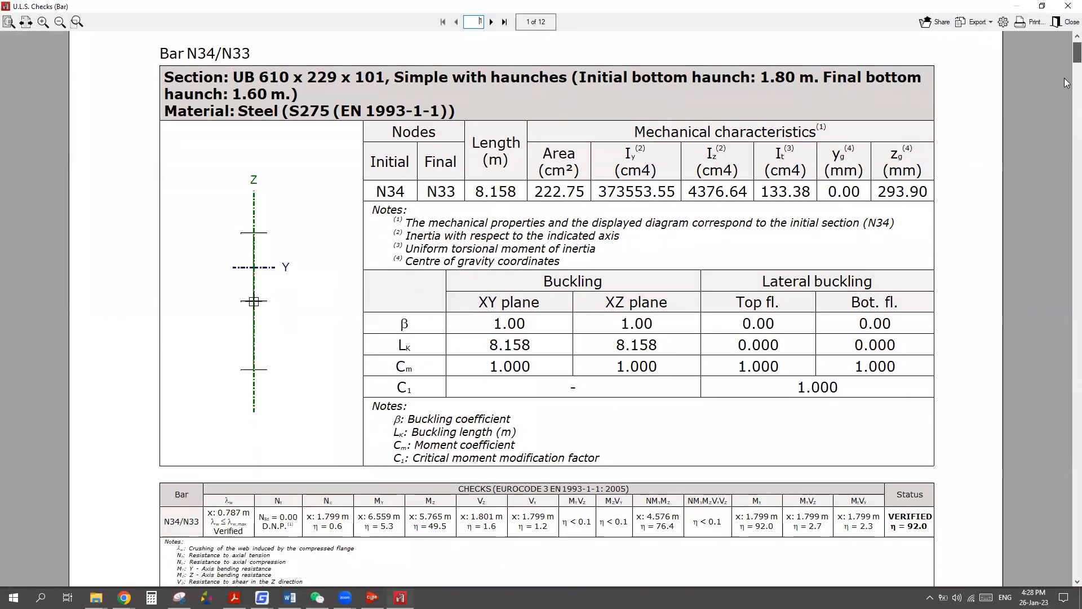
Read through the rafter's section data, Eurocode 3 checks and buckling calculations, then close the report and leave the U.L.S. checks.
{"action": "scroll", "coordinate": [1067, 106], "scroll_direction": "down", "scroll_amount": 3}
{"action": "scroll", "coordinate": [1067, 141], "scroll_direction": "down", "scroll_amount": 15}
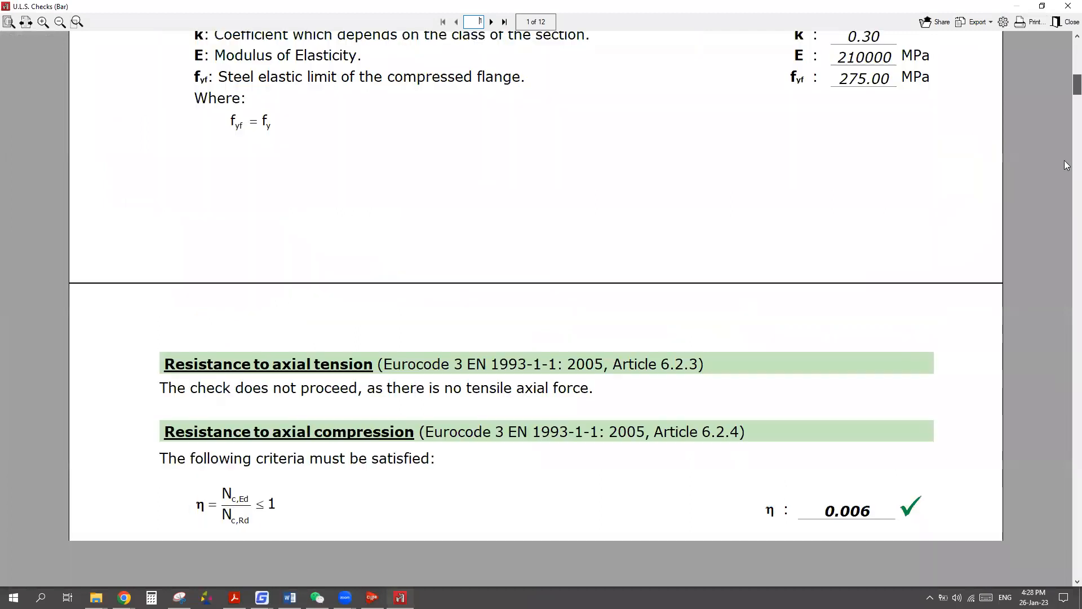
{"action": "scroll", "coordinate": [1067, 204], "scroll_direction": "down", "scroll_amount": 20}
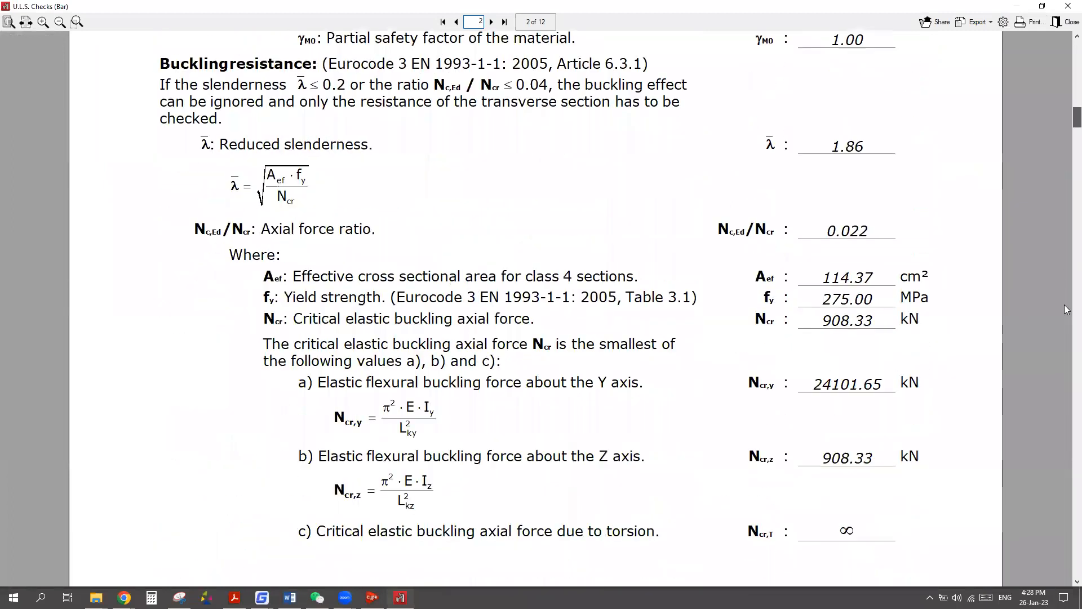
{"action": "scroll", "coordinate": [1066, 368], "scroll_direction": "down", "scroll_amount": 12}
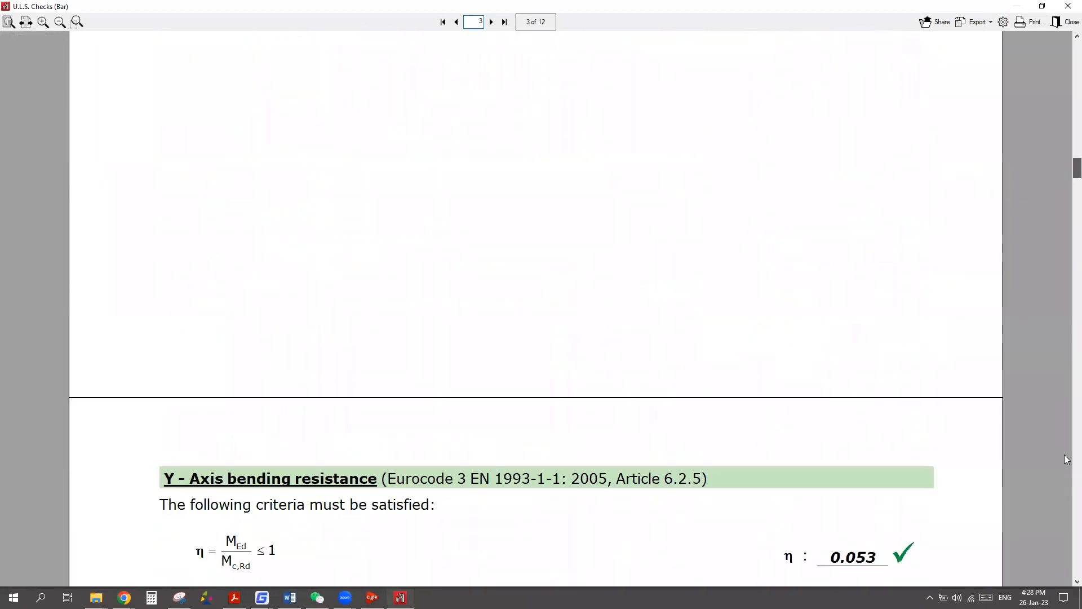
{"action": "scroll", "coordinate": [1067, 460], "scroll_direction": "down", "scroll_amount": 10}
{"action": "left_click", "coordinate": [1066, 22]}
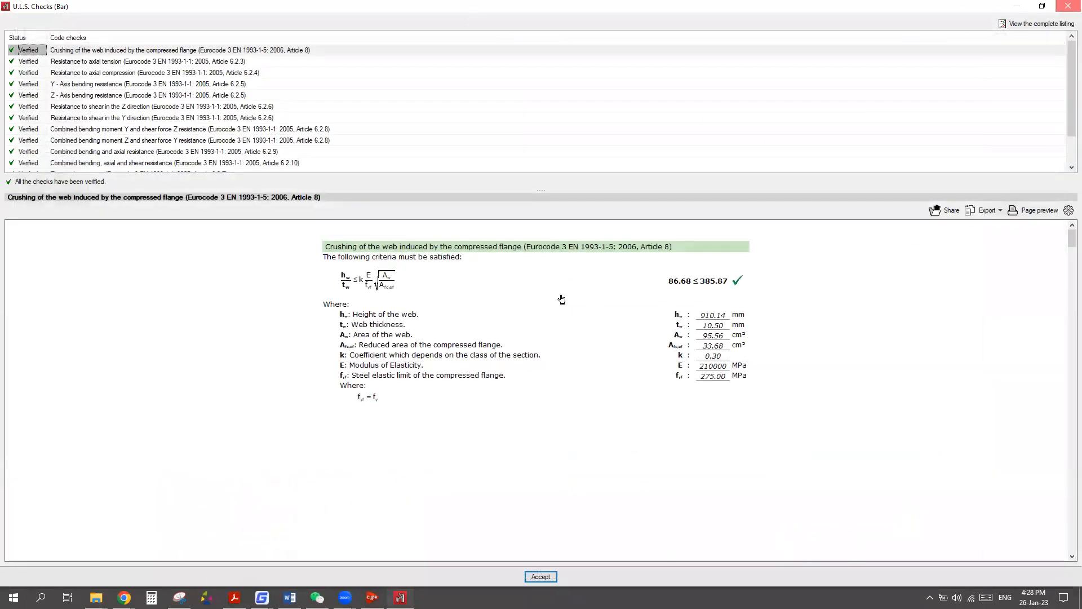
{"action": "key", "text": "Escape"}
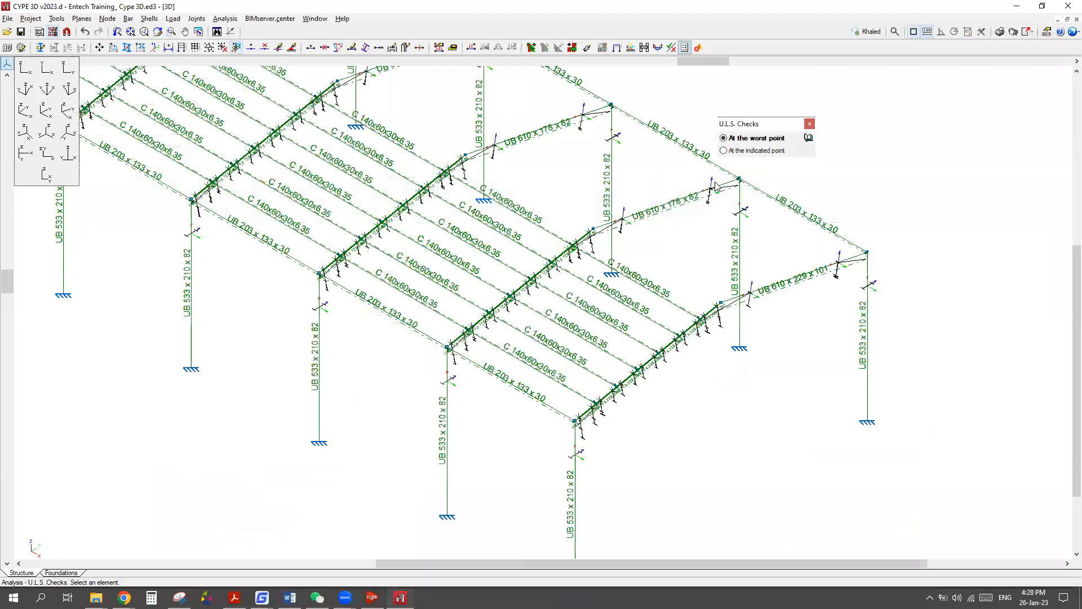
{"action": "left_click", "coordinate": [813, 124]}
{"action": "scroll", "coordinate": [570, 451], "scroll_direction": "down", "scroll_amount": 1}
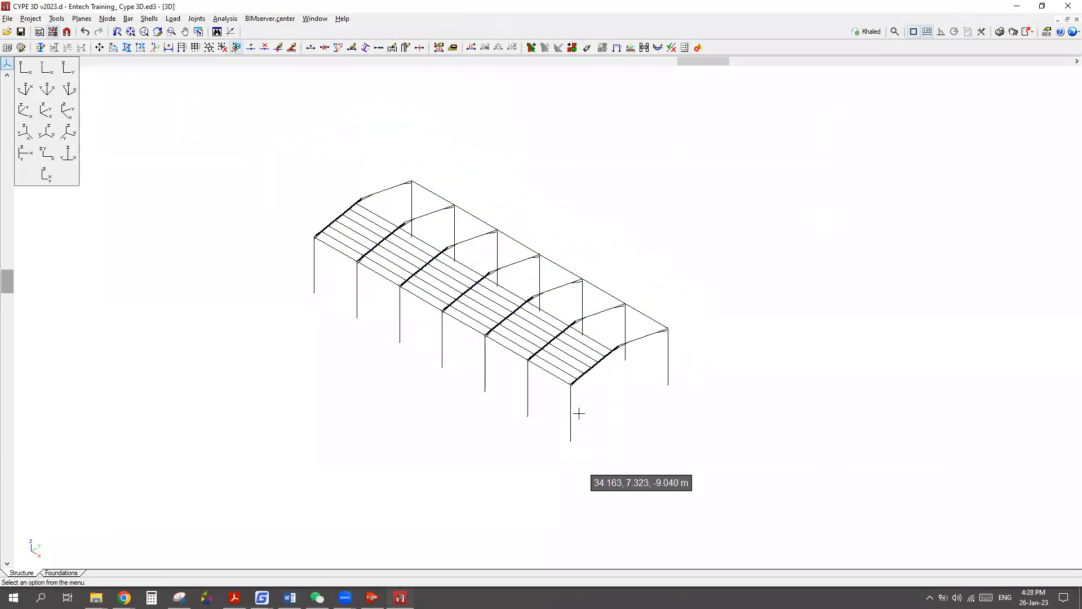
{"action": "scroll", "coordinate": [578, 413], "scroll_direction": "down", "scroll_amount": 1}
{"action": "scroll", "coordinate": [596, 400], "scroll_direction": "up", "scroll_amount": 1}
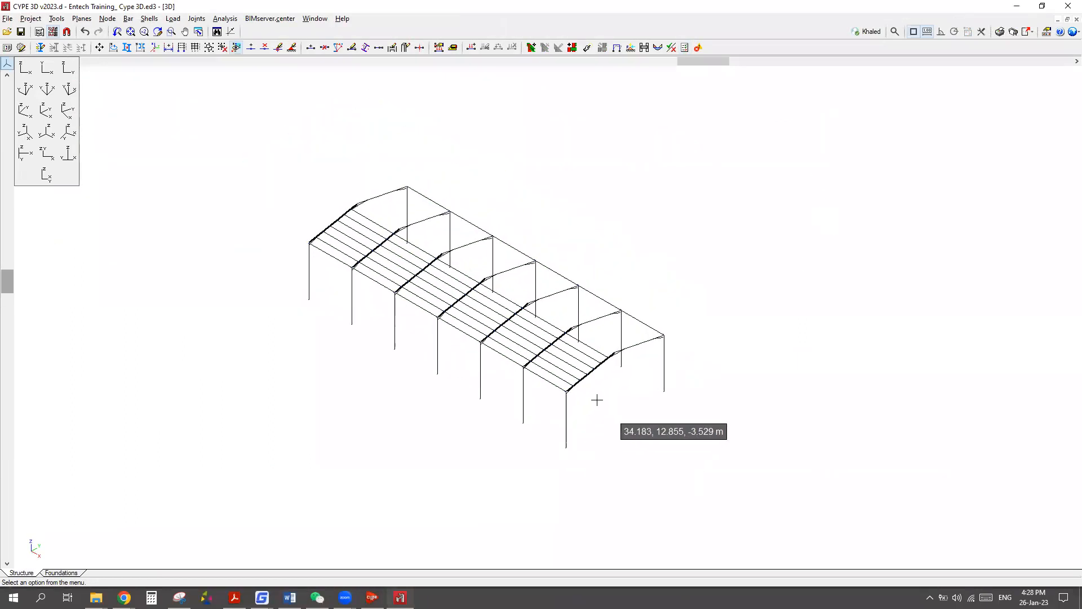
Generate the connections automatically for all nodes of the structure, keeping the frame visible behind the grouping question.
{"action": "left_click", "coordinate": [197, 18]}
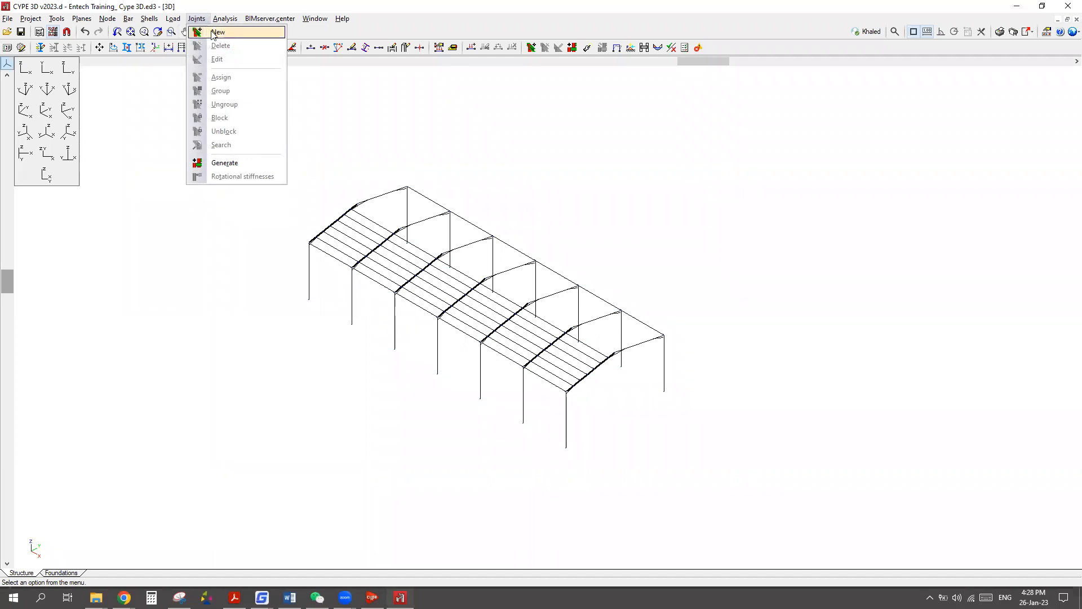
{"action": "left_click", "coordinate": [224, 164]}
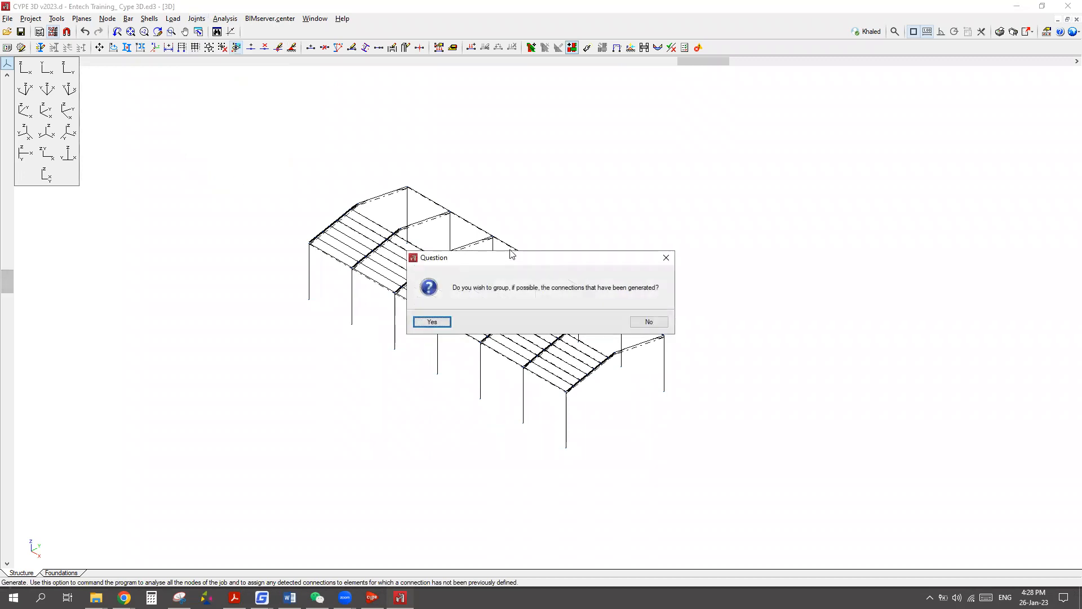
{"action": "left_click_drag", "start_coordinate": [521, 256], "coordinate": [446, 101]}
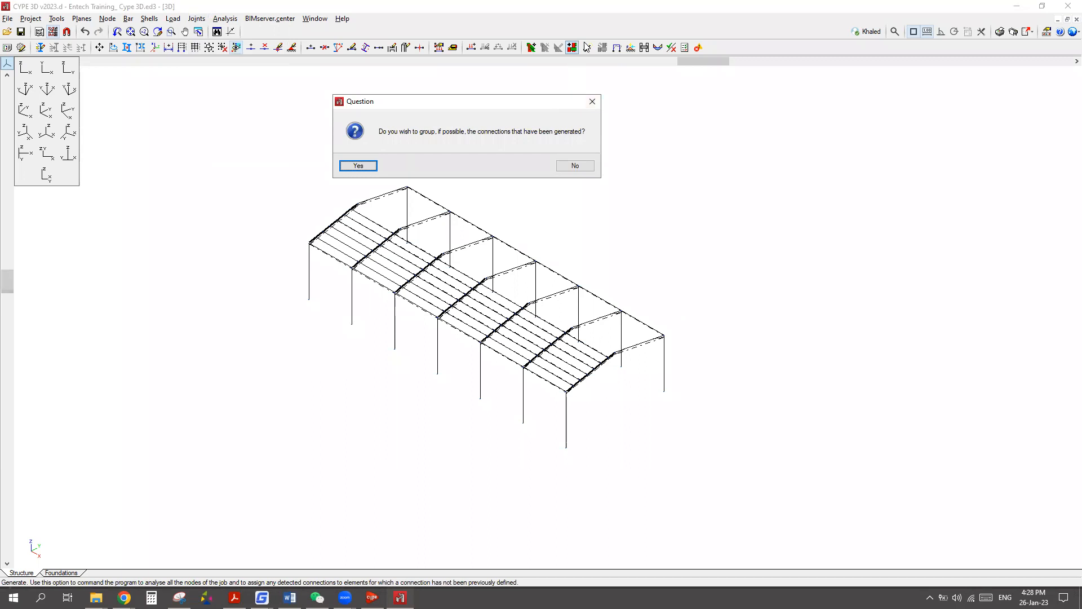
{"action": "mouse_move", "coordinate": [353, 260]}
{"action": "left_mouse_down"}
{"action": "mouse_move", "coordinate": [360, 275]}
{"action": "mouse_move", "coordinate": [352, 260]}
{"action": "left_mouse_up"}
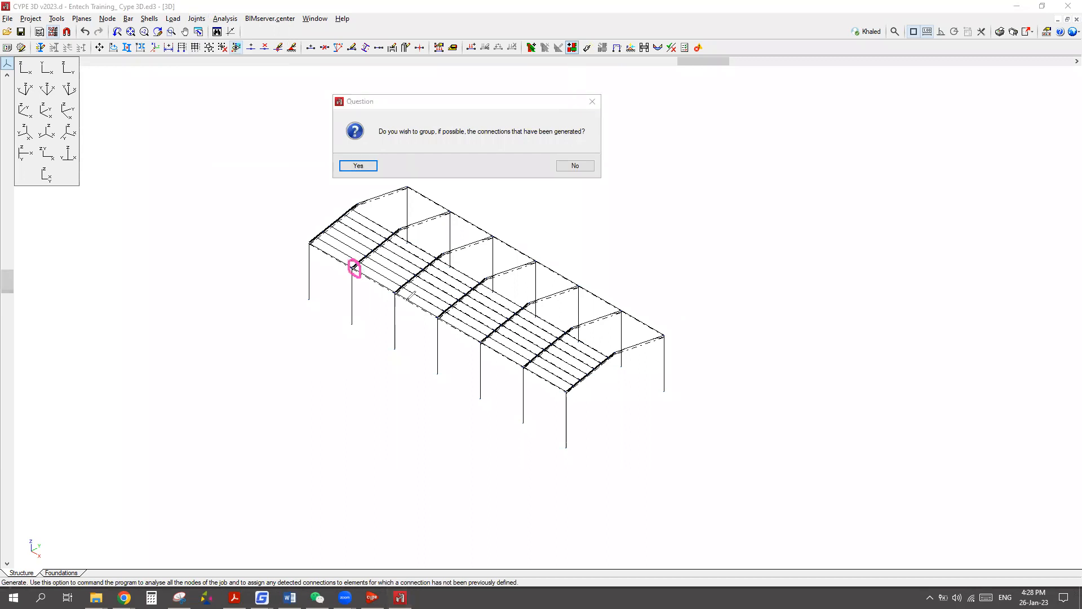
{"action": "mouse_move", "coordinate": [395, 289]}
{"action": "left_mouse_down"}
{"action": "mouse_move", "coordinate": [448, 325]}
{"action": "mouse_move", "coordinate": [444, 310]}
{"action": "left_mouse_up"}
{"action": "left_click_drag", "start_coordinate": [479, 338], "coordinate": [530, 365]}
{"action": "left_click_drag", "start_coordinate": [569, 321], "coordinate": [483, 278]}
{"action": "mouse_move", "coordinate": [437, 249]}
{"action": "left_mouse_down"}
{"action": "mouse_move", "coordinate": [445, 260]}
{"action": "mouse_move", "coordinate": [398, 226]}
{"action": "left_mouse_up"}
{"action": "mouse_move", "coordinate": [312, 235]}
{"action": "left_mouse_down"}
{"action": "mouse_move", "coordinate": [319, 242]}
{"action": "mouse_move", "coordinate": [310, 237]}
{"action": "left_mouse_up"}
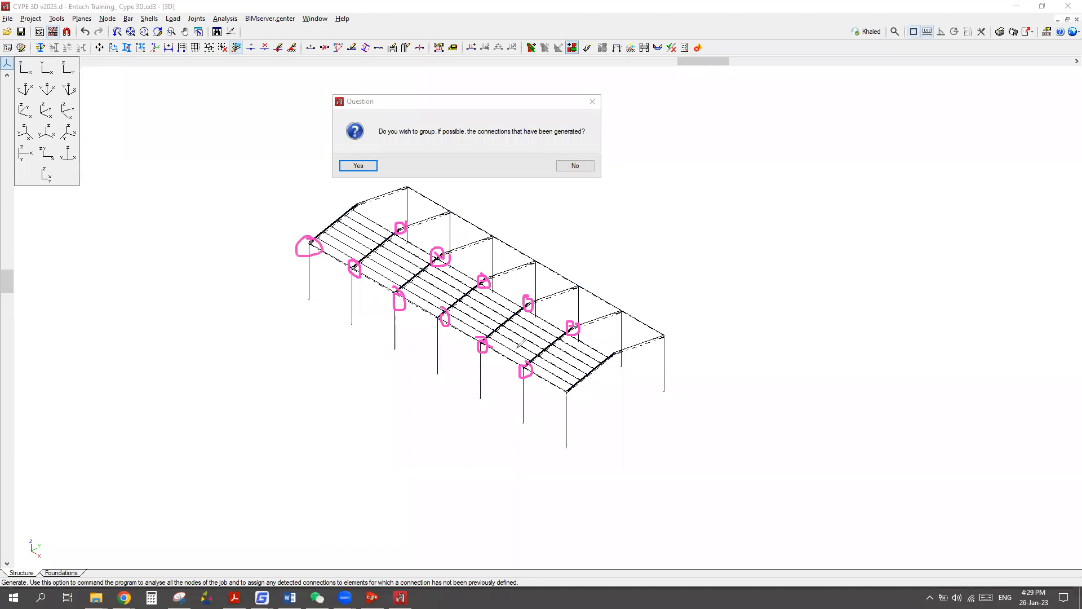
{"action": "left_click_drag", "start_coordinate": [557, 378], "coordinate": [563, 375]}
{"action": "left_click_drag", "start_coordinate": [662, 328], "coordinate": [666, 345]}
{"action": "left_click_drag", "start_coordinate": [416, 182], "coordinate": [419, 186]}
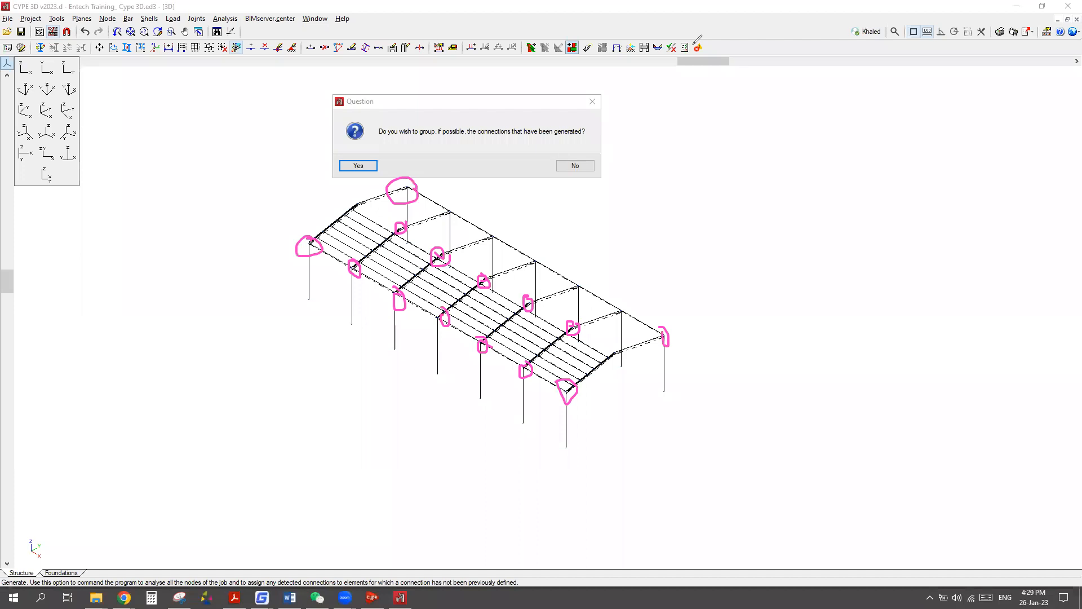
Group the generated connections where possible and inspect the joints and baseplates marked across the frames.
{"action": "left_click", "coordinate": [370, 166]}
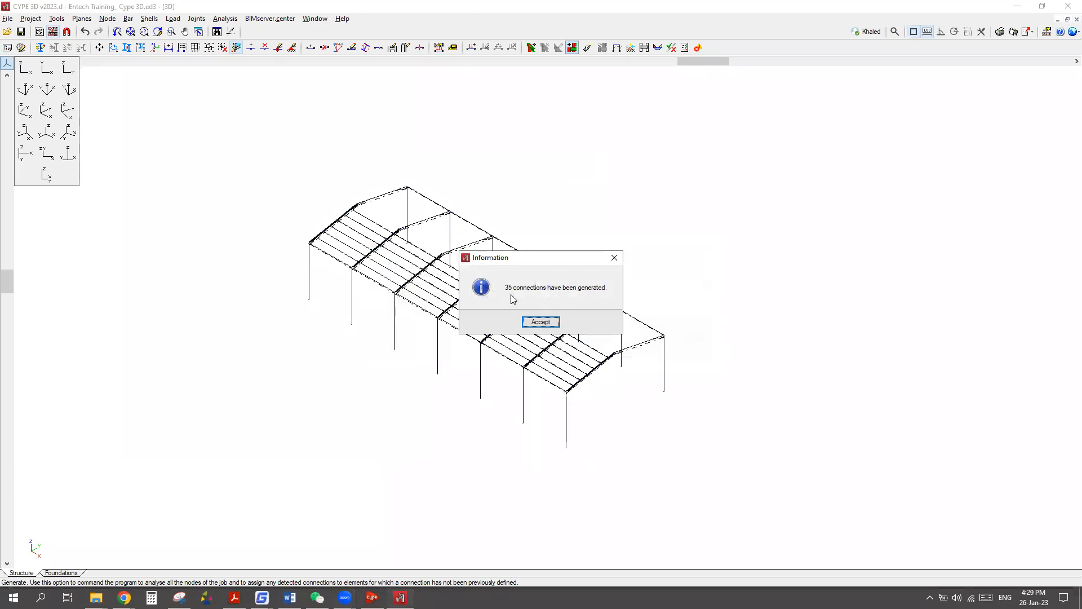
{"action": "left_click", "coordinate": [540, 322]}
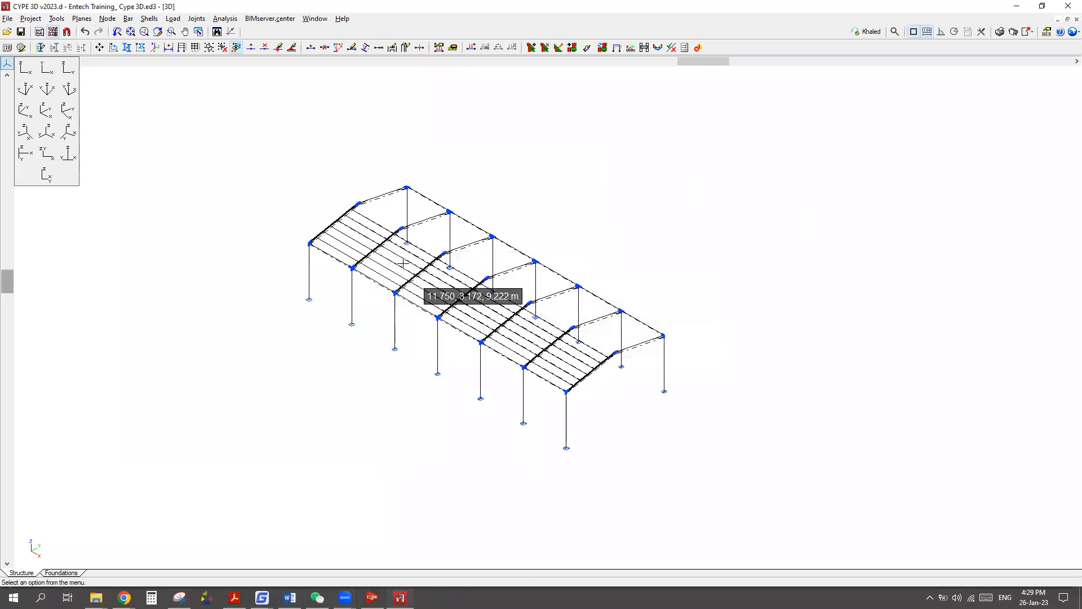
{"action": "scroll", "coordinate": [403, 264], "scroll_direction": "up", "scroll_amount": 3}
{"action": "scroll", "coordinate": [438, 321], "scroll_direction": "up", "scroll_amount": 1}
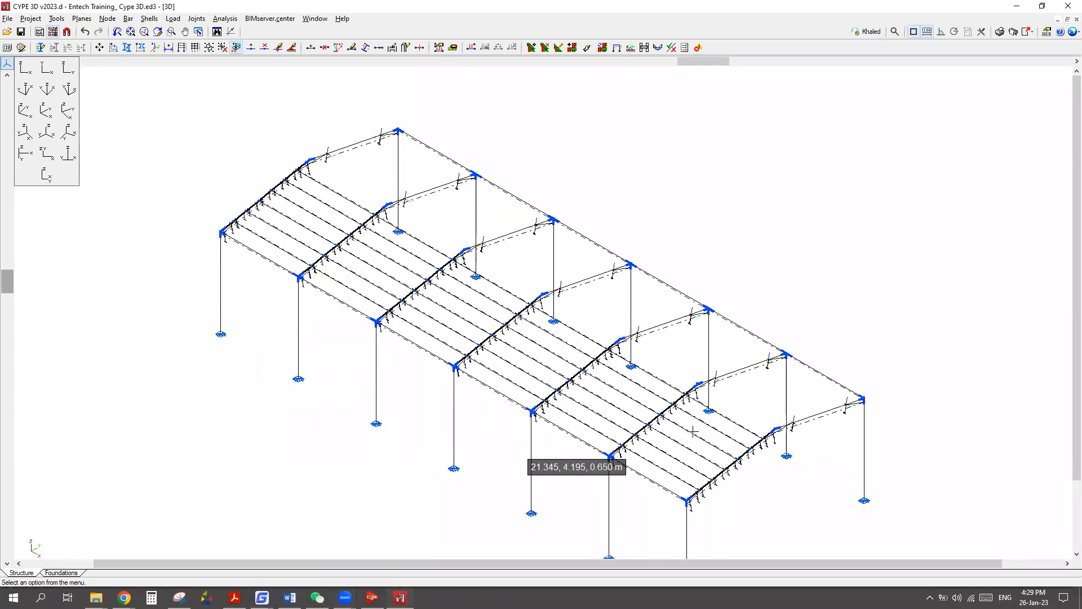
{"action": "scroll", "coordinate": [402, 189], "scroll_direction": "down", "scroll_amount": 6}
{"action": "scroll", "coordinate": [403, 208], "scroll_direction": "up", "scroll_amount": 5}
{"action": "scroll", "coordinate": [283, 274], "scroll_direction": "up", "scroll_amount": 3}
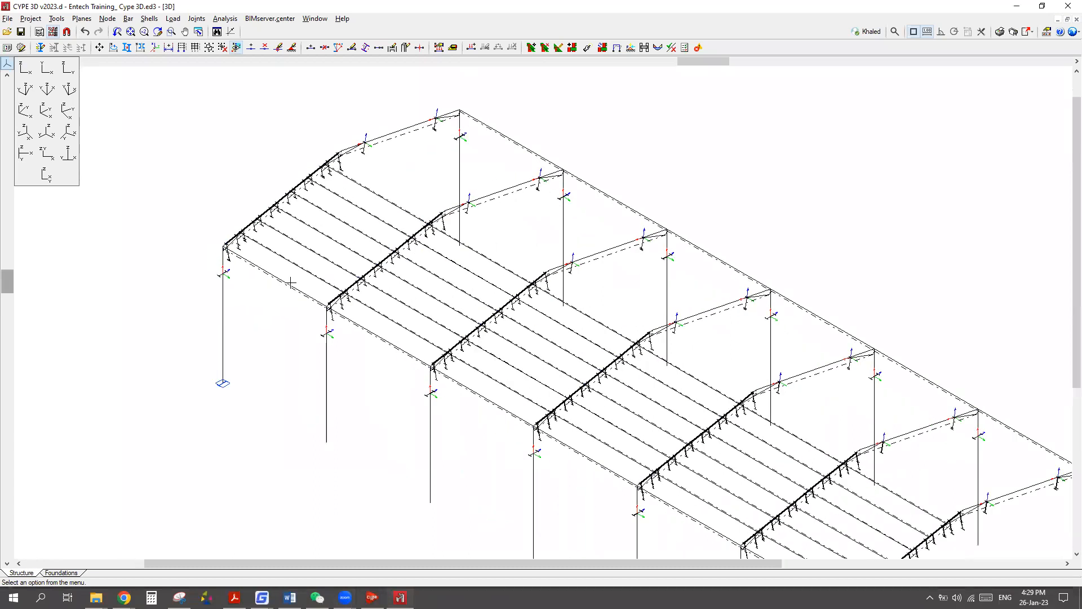
{"action": "scroll", "coordinate": [256, 238], "scroll_direction": "up", "scroll_amount": 1}
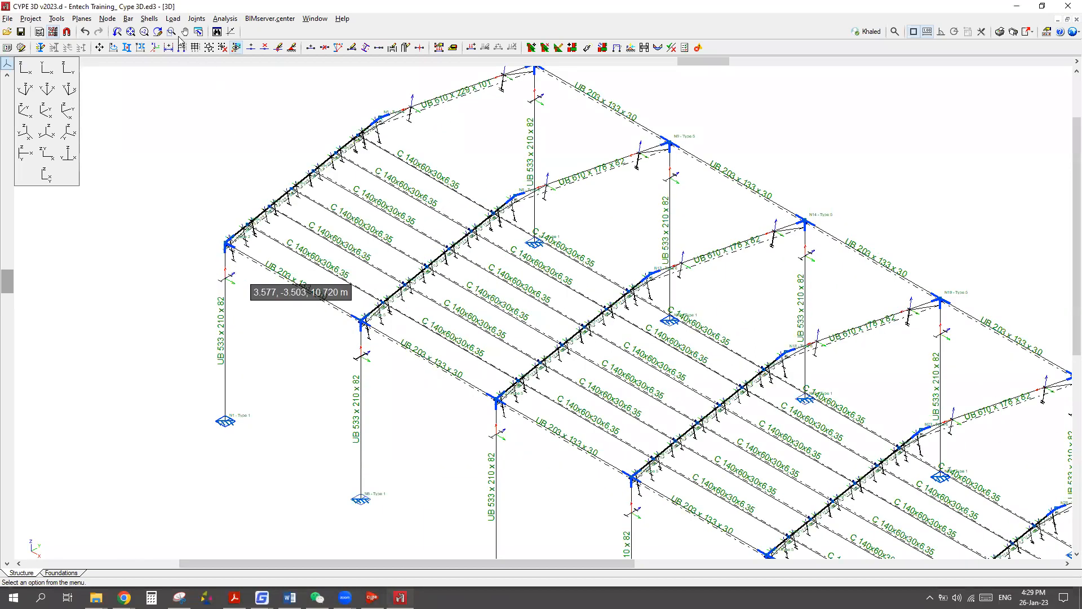
Open the Type 1 baseplate connection under the front corner column at the far end for editing.
{"action": "left_click", "coordinate": [196, 19]}
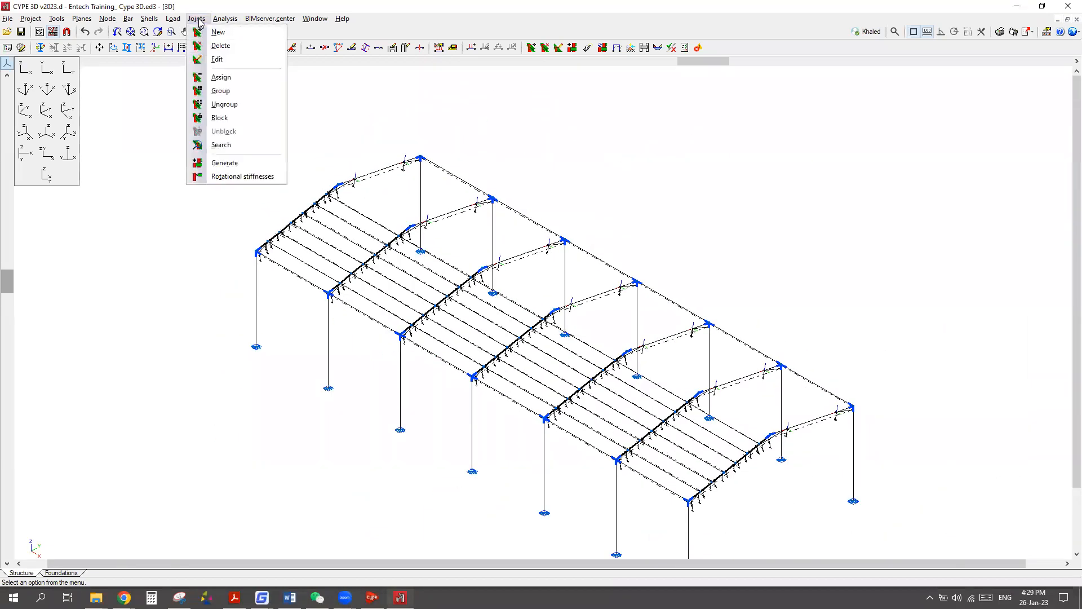
{"action": "left_click", "coordinate": [218, 60]}
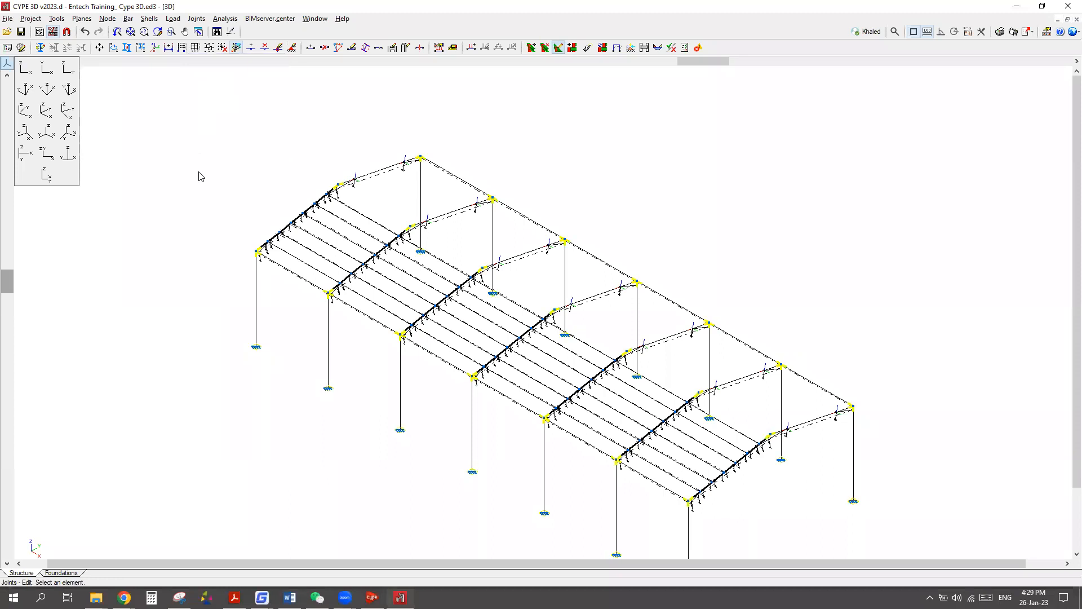
{"action": "scroll", "coordinate": [241, 309], "scroll_direction": "up", "scroll_amount": 5}
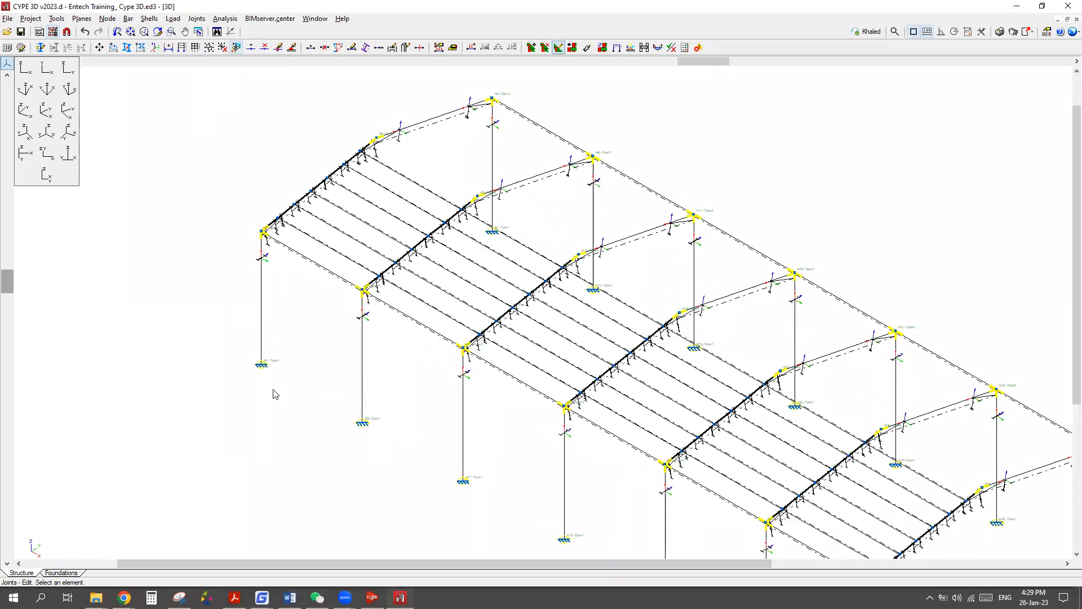
{"action": "mouse_move", "coordinate": [267, 382]}
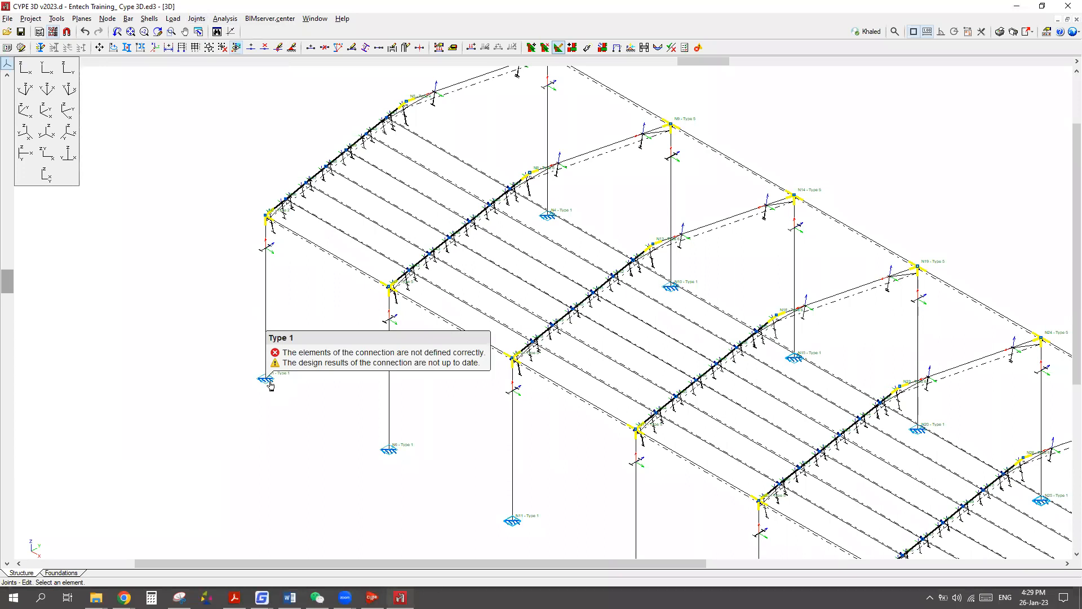
{"action": "left_click", "coordinate": [270, 382]}
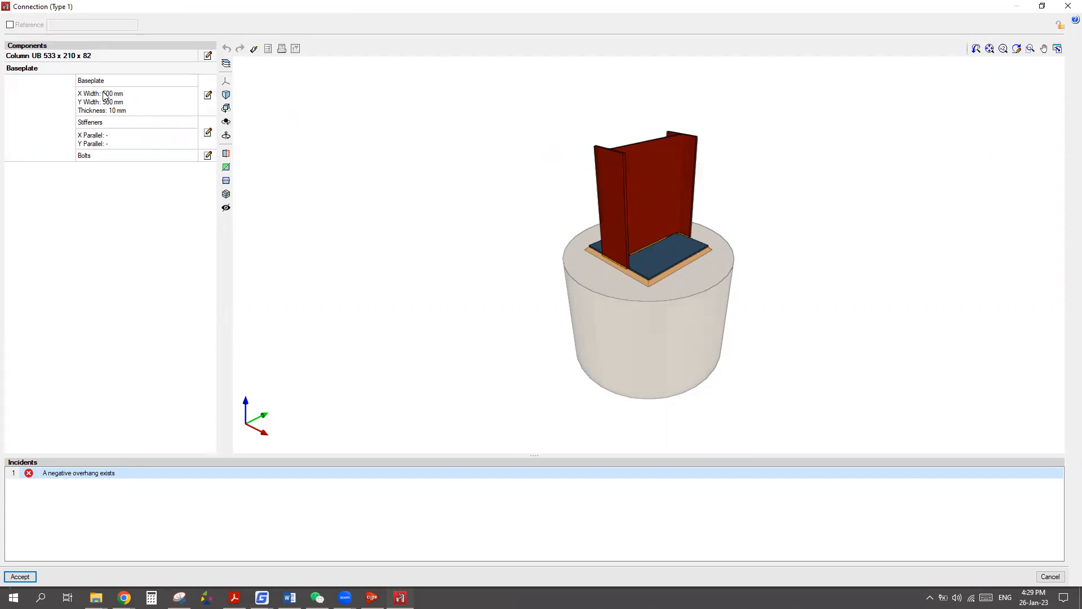
Enable bolt-plate anchorage with a simple washer and nut for the baseplate's anchor bolts.
{"action": "key", "text": "ctrl"}
{"action": "key", "text": "ctrl"}
{"action": "left_click", "coordinate": [208, 158]}
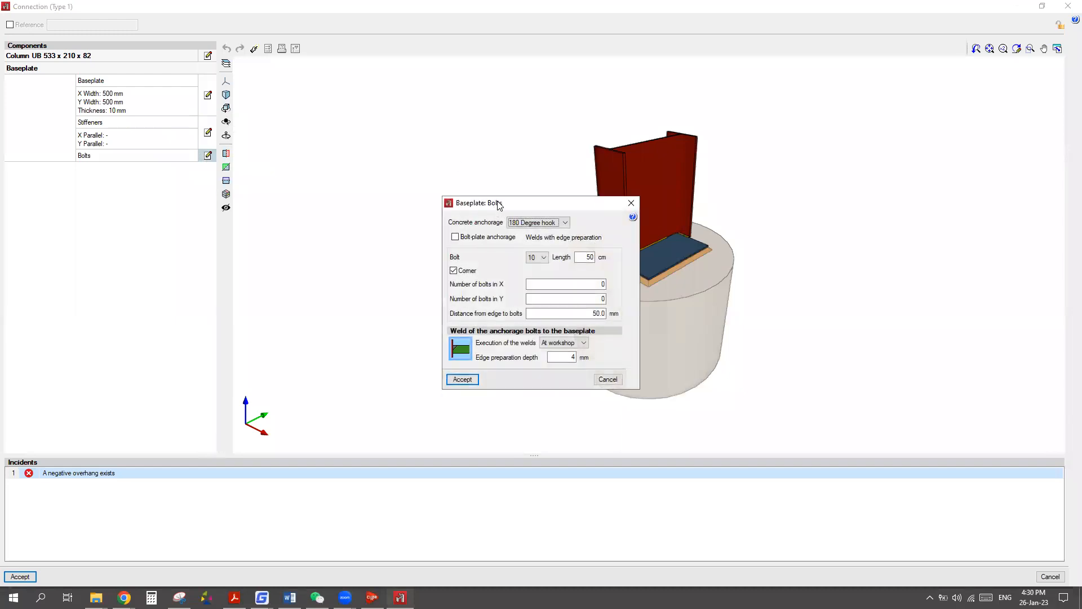
{"action": "left_click_drag", "start_coordinate": [498, 204], "coordinate": [388, 172]}
{"action": "left_click", "coordinate": [344, 204]}
{"action": "left_click", "coordinate": [501, 205]}
{"action": "left_click", "coordinate": [458, 215]}
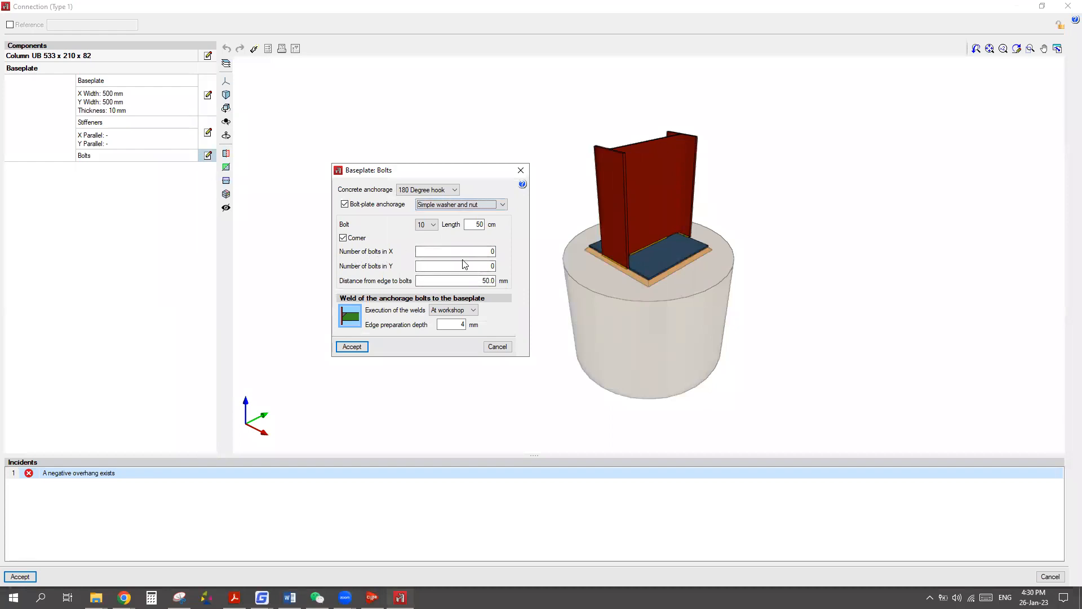
Set the baseplate's number of bolts to 2 in X and 2 in Y, and apply the bolt settings.
{"action": "double_click", "coordinate": [492, 251]}
{"action": "type", "text": "2"}
{"action": "key", "text": "Tab"}
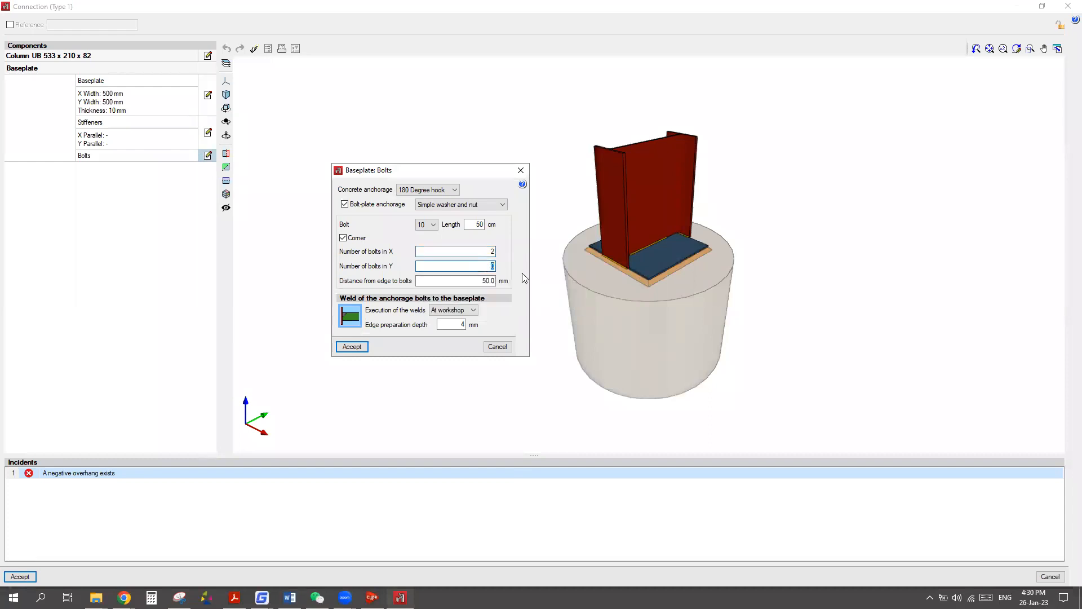
{"action": "type", "text": "2"}
{"action": "key", "text": "Tab"}
{"action": "left_click", "coordinate": [353, 347]}
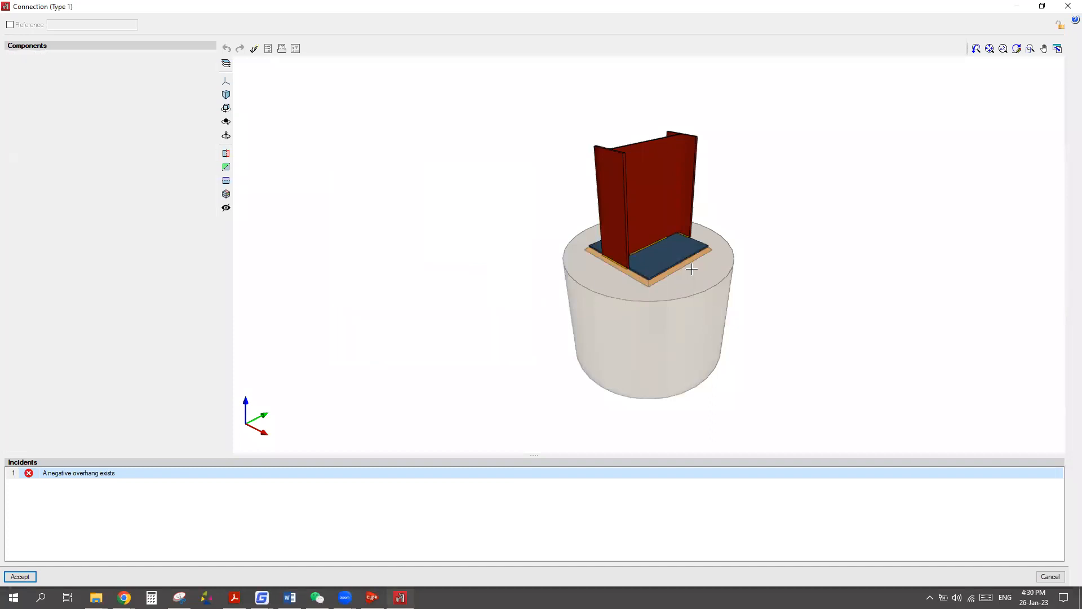
Inspect the new anchor bolts on the model, then have the program design the baseplate connection automatically.
{"action": "scroll", "coordinate": [680, 266], "scroll_direction": "up", "scroll_amount": 2}
{"action": "scroll", "coordinate": [681, 266], "scroll_direction": "up", "scroll_amount": 5}
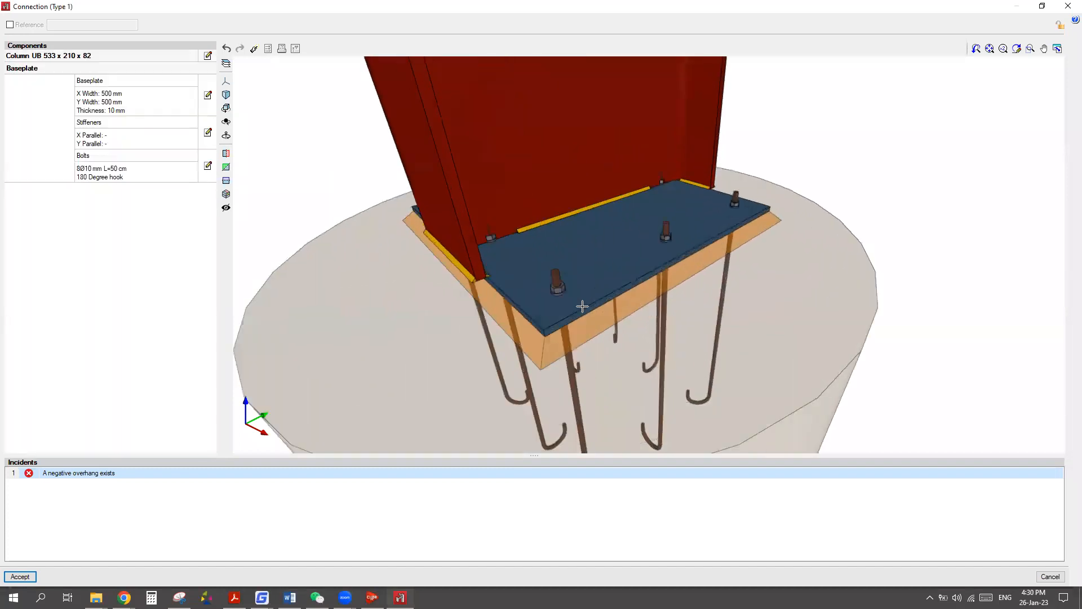
{"action": "scroll", "coordinate": [561, 287], "scroll_direction": "down", "scroll_amount": 2}
{"action": "mouse_move", "coordinate": [650, 287]}
{"action": "middle_mouse_down"}
{"action": "mouse_move", "coordinate": [702, 271]}
{"action": "mouse_move", "coordinate": [720, 249]}
{"action": "mouse_move", "coordinate": [451, 355]}
{"action": "mouse_move", "coordinate": [268, 97]}
{"action": "middle_mouse_up"}
{"action": "left_click", "coordinate": [255, 49]}
{"action": "left_click", "coordinate": [255, 50]}
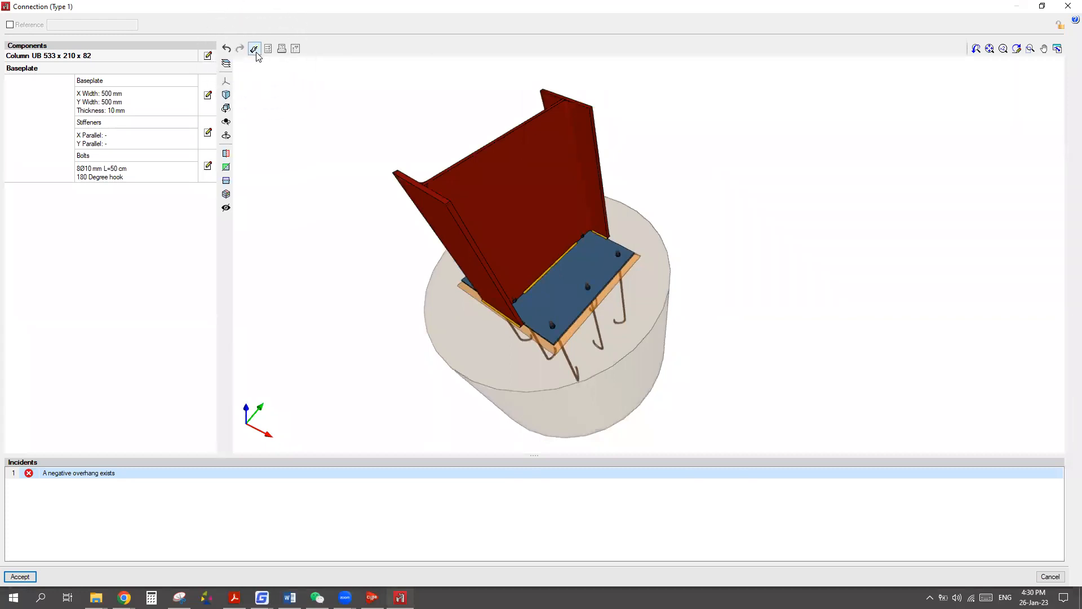
{"action": "left_click", "coordinate": [444, 322]}
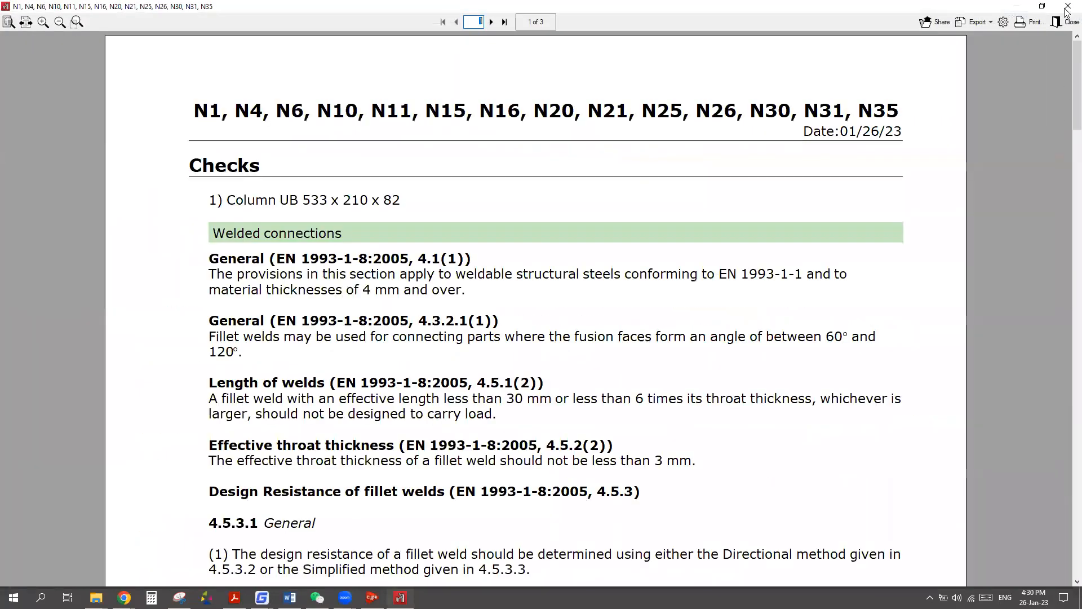
Look through the connection's check report, close it, and examine the designed baseplate and hooked anchor bolts from several angles.
{"action": "scroll", "coordinate": [656, 167], "scroll_direction": "down", "scroll_amount": 15}
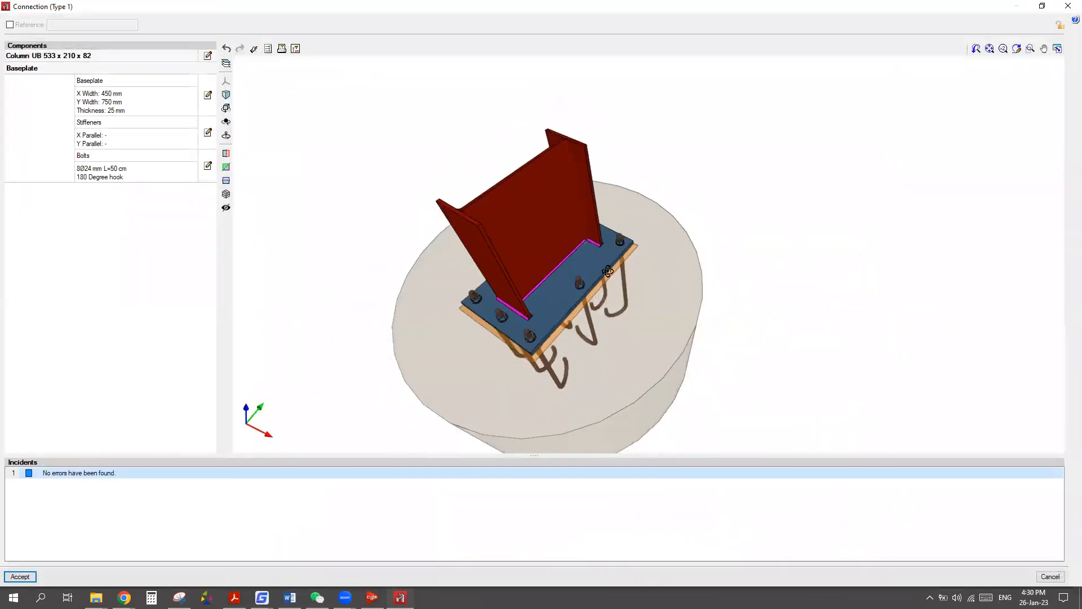
{"action": "middle_click_drag", "start_coordinate": [548, 314], "coordinate": [613, 228]}
{"action": "scroll", "coordinate": [534, 301], "scroll_direction": "up", "scroll_amount": 6}
{"action": "scroll", "coordinate": [605, 261], "scroll_direction": "down", "scroll_amount": 4}
{"action": "scroll", "coordinate": [612, 229], "scroll_direction": "down", "scroll_amount": 5}
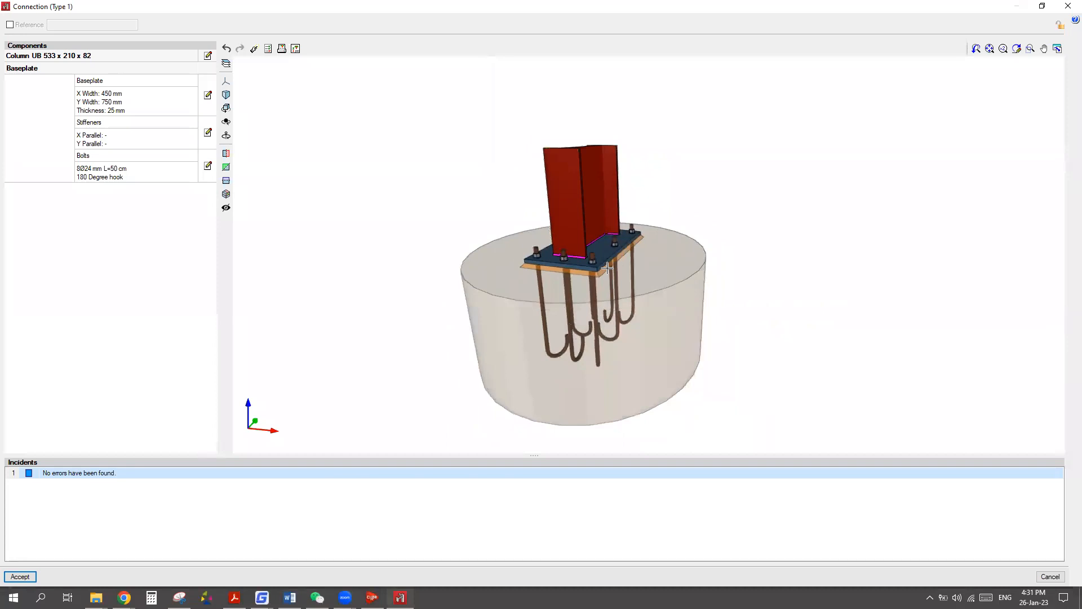
Accept the designed baseplate connection and open the automatic design options for the Type 2 eaves joint at the first portal frame.
{"action": "left_click", "coordinate": [29, 576]}
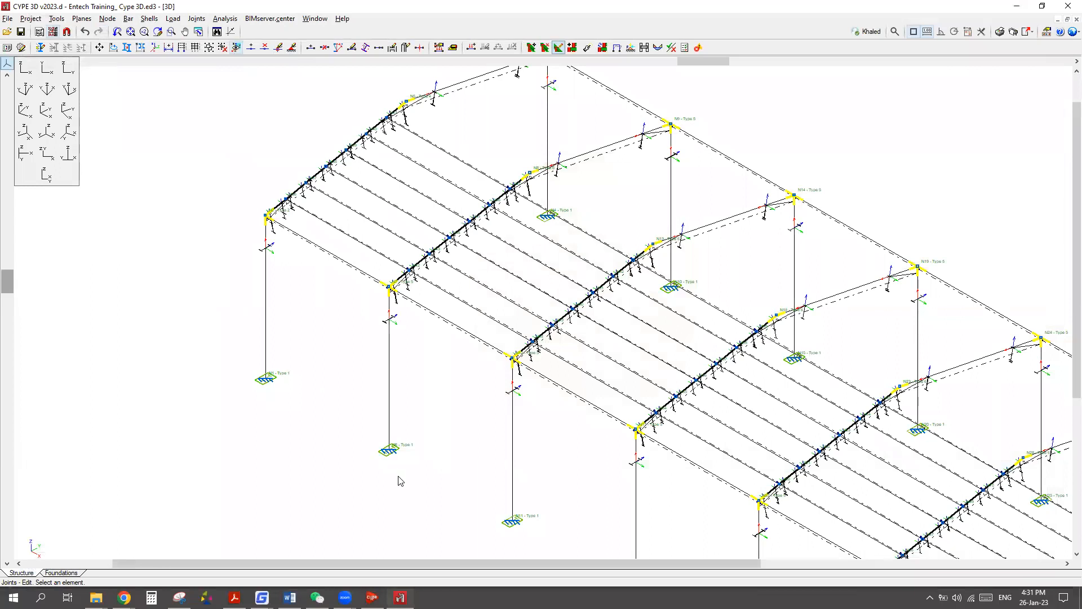
{"action": "scroll", "coordinate": [464, 476], "scroll_direction": "down", "scroll_amount": 3}
{"action": "scroll", "coordinate": [467, 472], "scroll_direction": "up", "scroll_amount": 3}
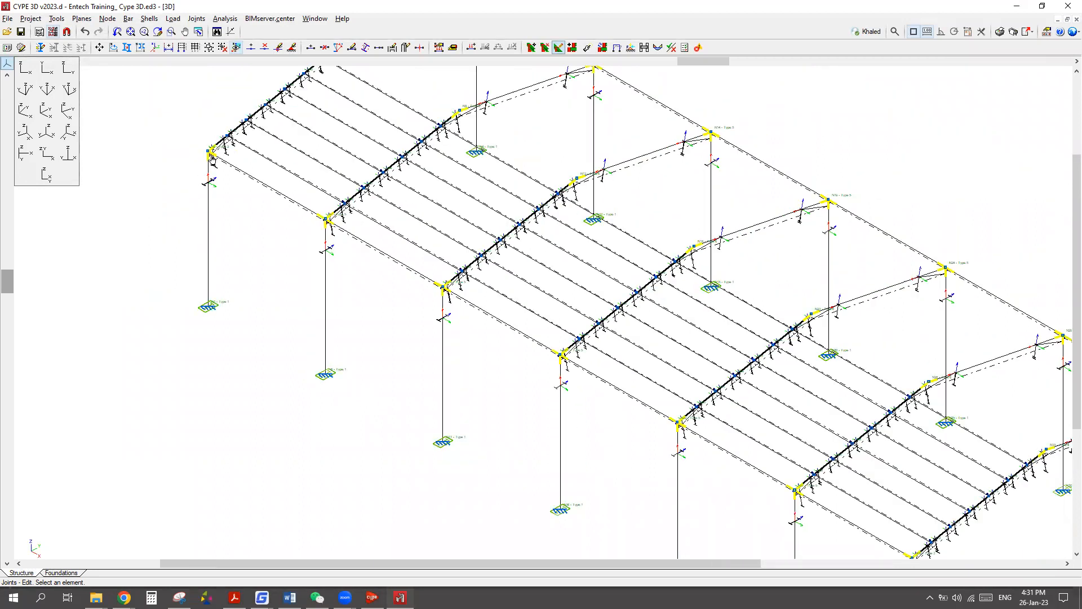
{"action": "mouse_move", "coordinate": [212, 158]}
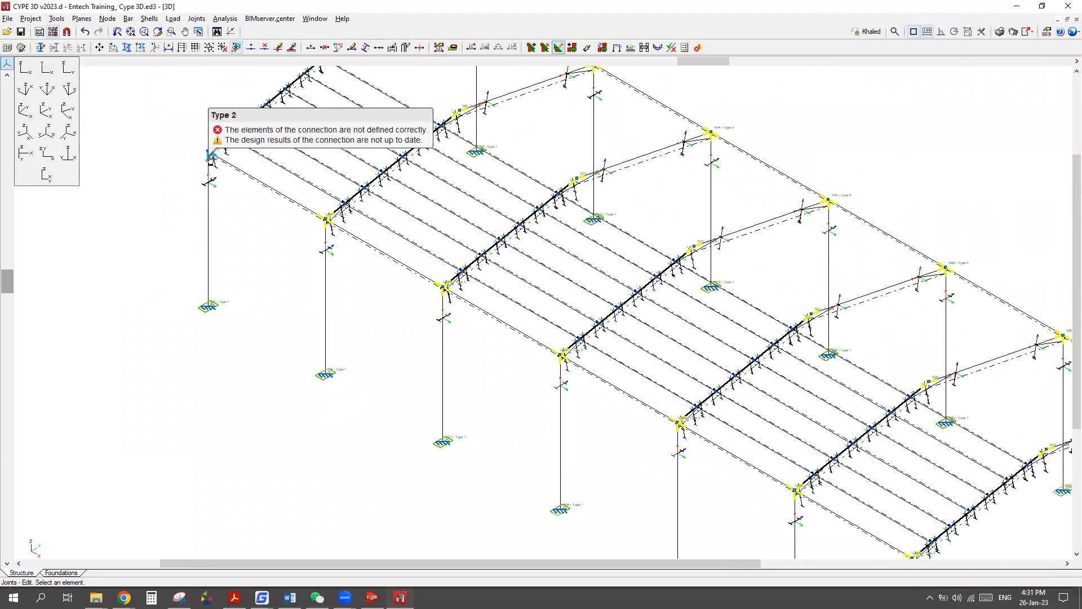
{"action": "left_click", "coordinate": [212, 158]}
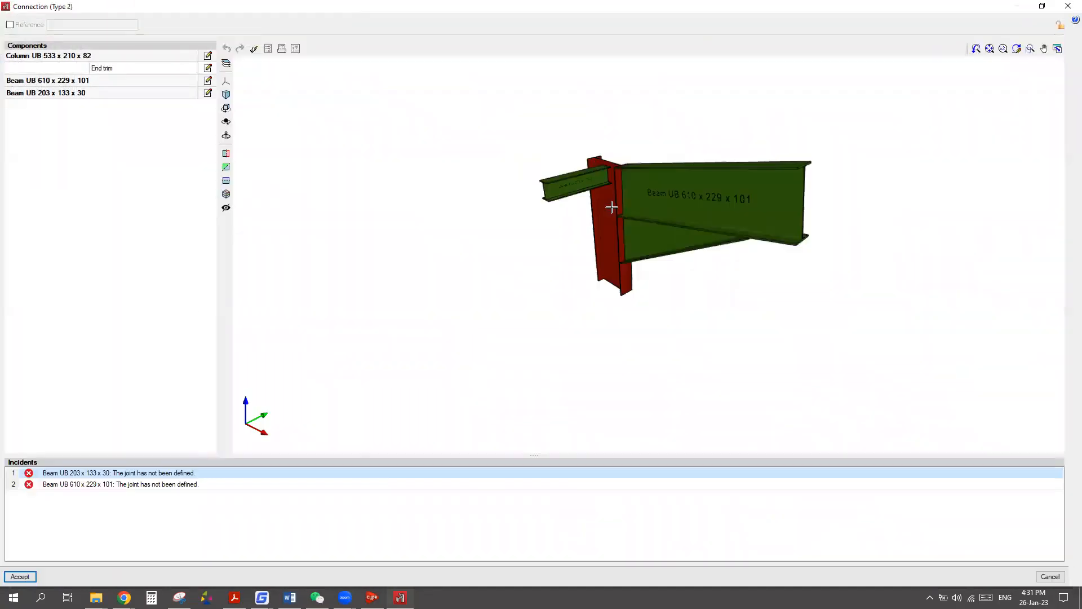
{"action": "mouse_move", "coordinate": [707, 247]}
{"action": "middle_mouse_down"}
{"action": "mouse_move", "coordinate": [752, 215]}
{"action": "mouse_move", "coordinate": [790, 162]}
{"action": "mouse_move", "coordinate": [589, 208]}
{"action": "mouse_move", "coordinate": [713, 205]}
{"action": "mouse_move", "coordinate": [385, 154]}
{"action": "middle_mouse_up"}
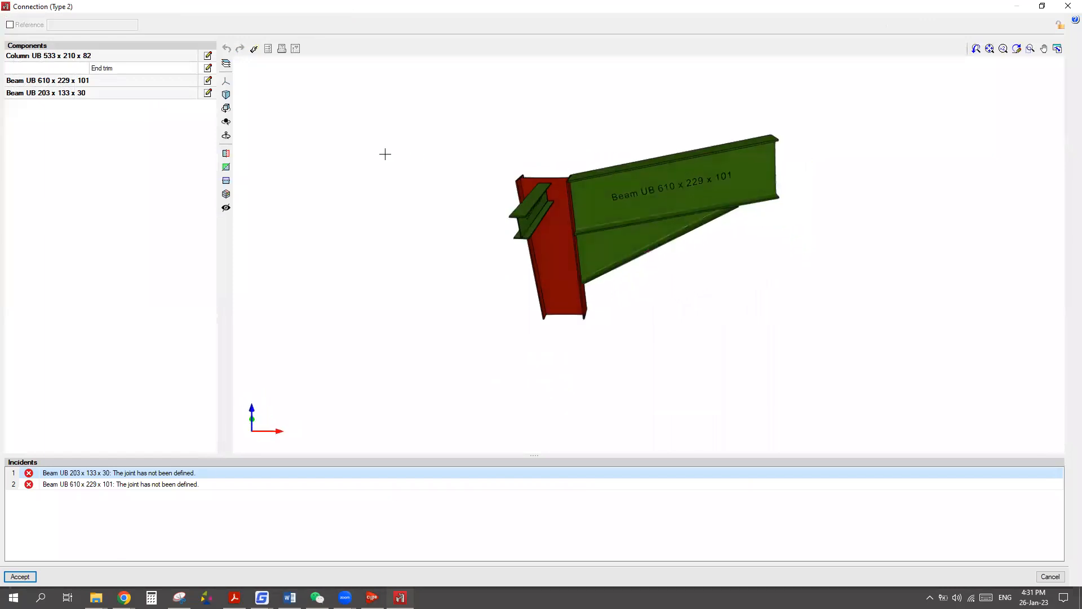
{"action": "left_click", "coordinate": [253, 52]}
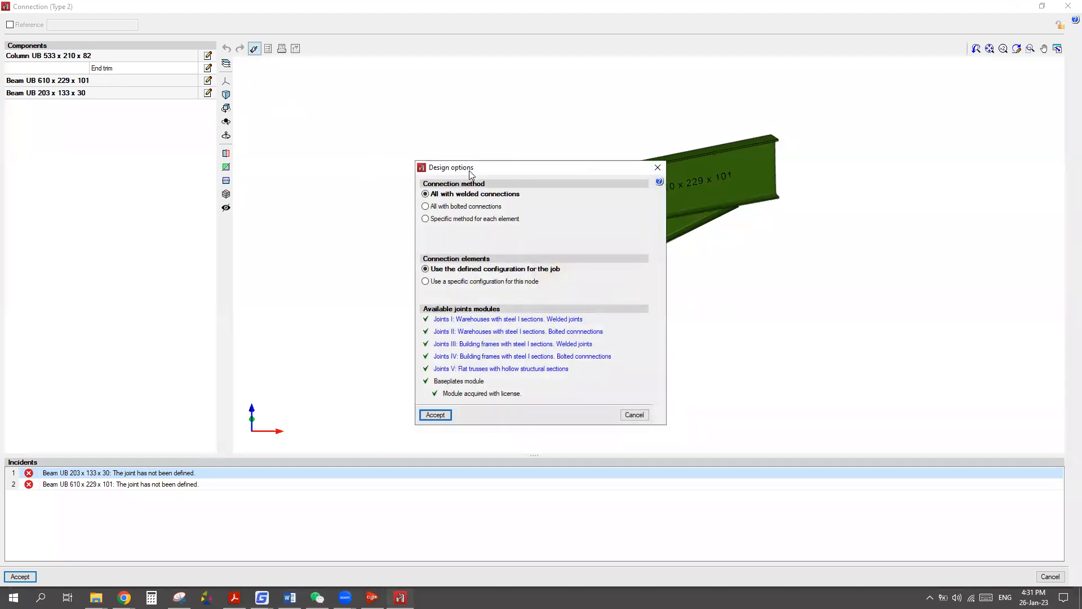
Choose a specific connection method for each element, with Beam UB 203 x 133 x 30 welded and Beam UB 610 x 229 x 101 bolted.
{"action": "left_click_drag", "start_coordinate": [467, 176], "coordinate": [328, 118]}
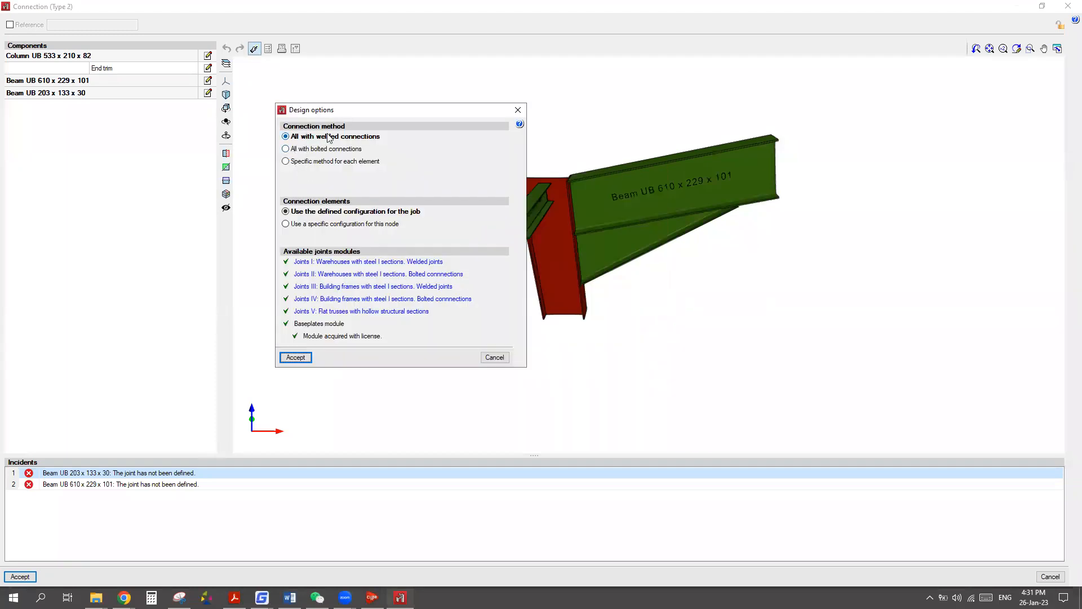
{"action": "key", "text": "ctrl"}
{"action": "key", "text": "ctrl"}
{"action": "key", "text": "ctrl"}
{"action": "left_click", "coordinate": [332, 164]}
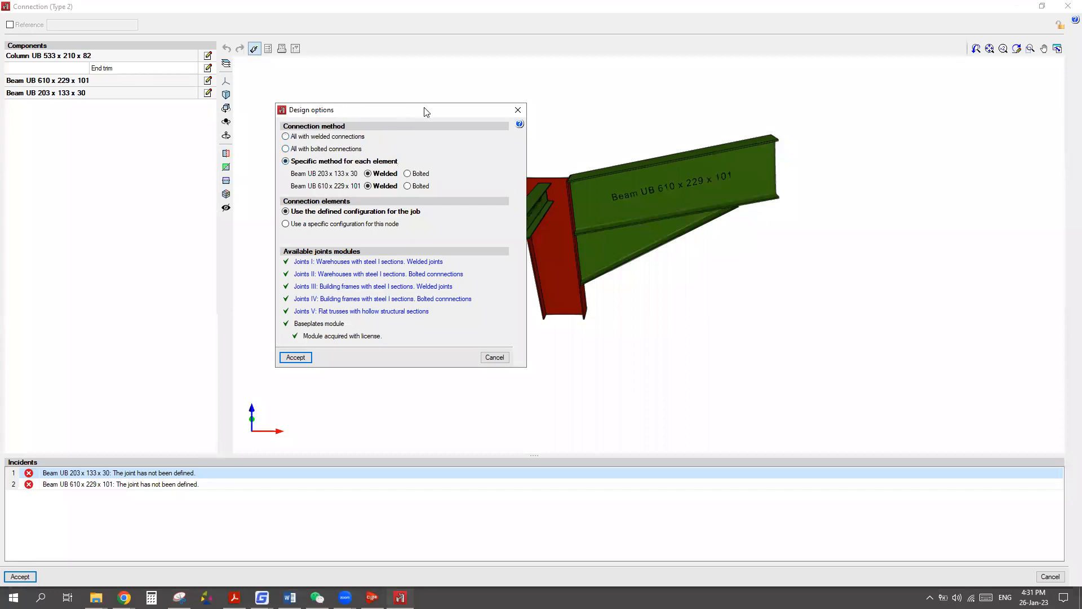
{"action": "left_click_drag", "start_coordinate": [365, 111], "coordinate": [265, 113]}
{"action": "key", "text": "ctrl"}
{"action": "key", "text": "ctrl"}
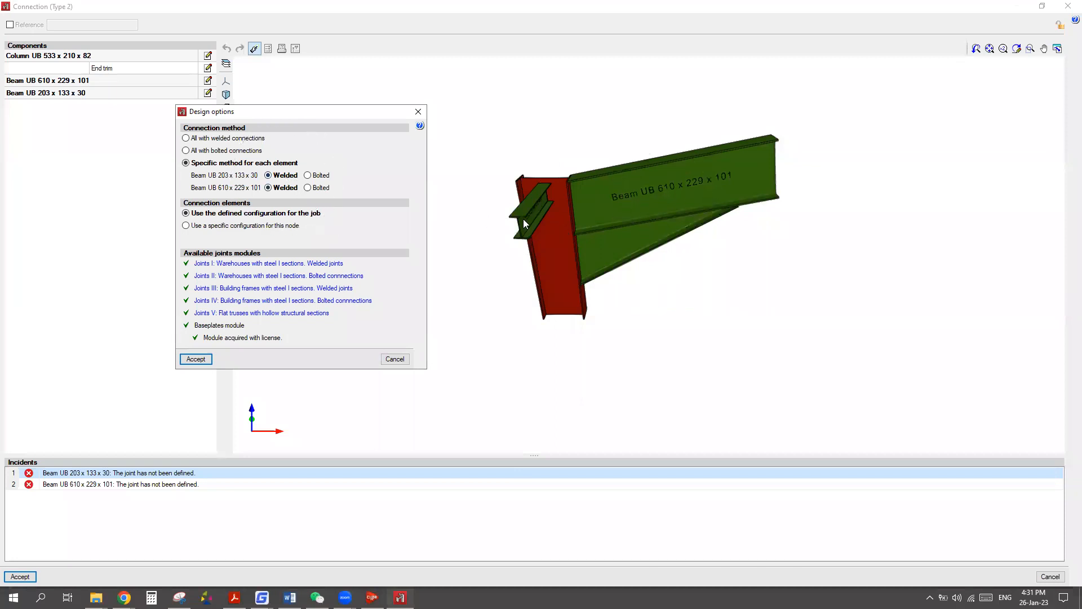
{"action": "left_click", "coordinate": [319, 188]}
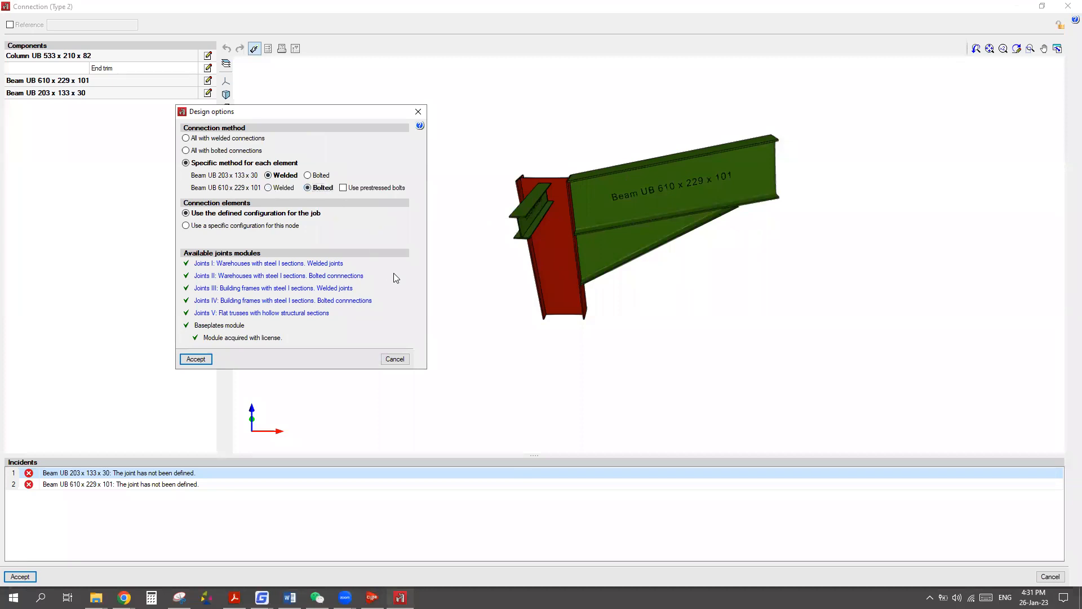
Design the Type 2 joint automatically with all bolted connections, using the defined configuration for the job.
{"action": "left_click", "coordinate": [208, 151]}
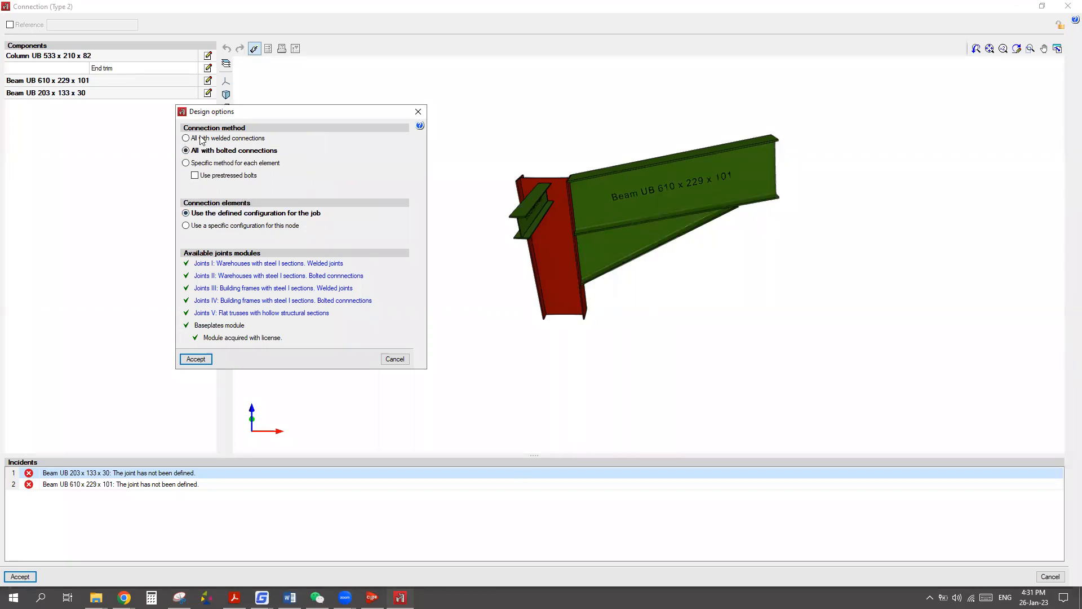
{"action": "left_click", "coordinate": [195, 359]}
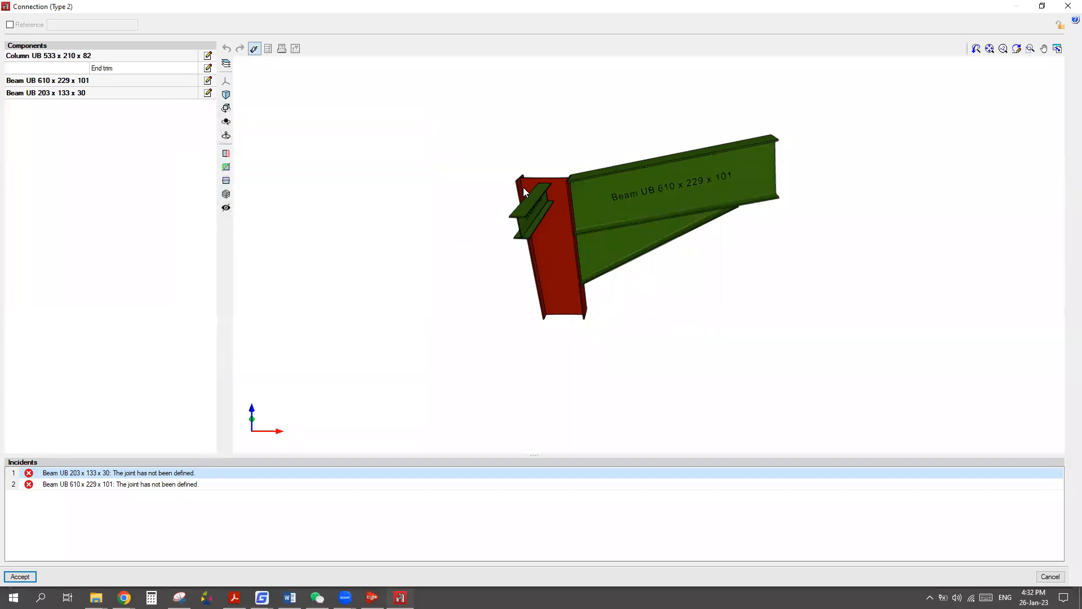
{"action": "left_click", "coordinate": [454, 319]}
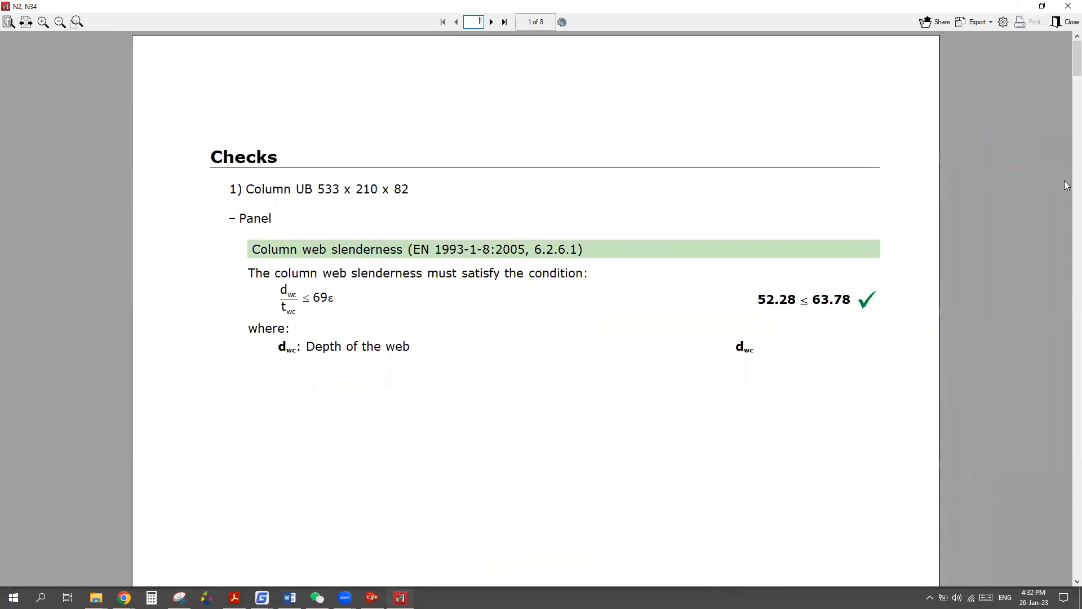
Look through the Type 2 joint's check report, close it, and examine the bolted end plate, lateral plate and stiffeners from several angles.
{"action": "scroll", "coordinate": [1065, 182], "scroll_direction": "down", "scroll_amount": 20}
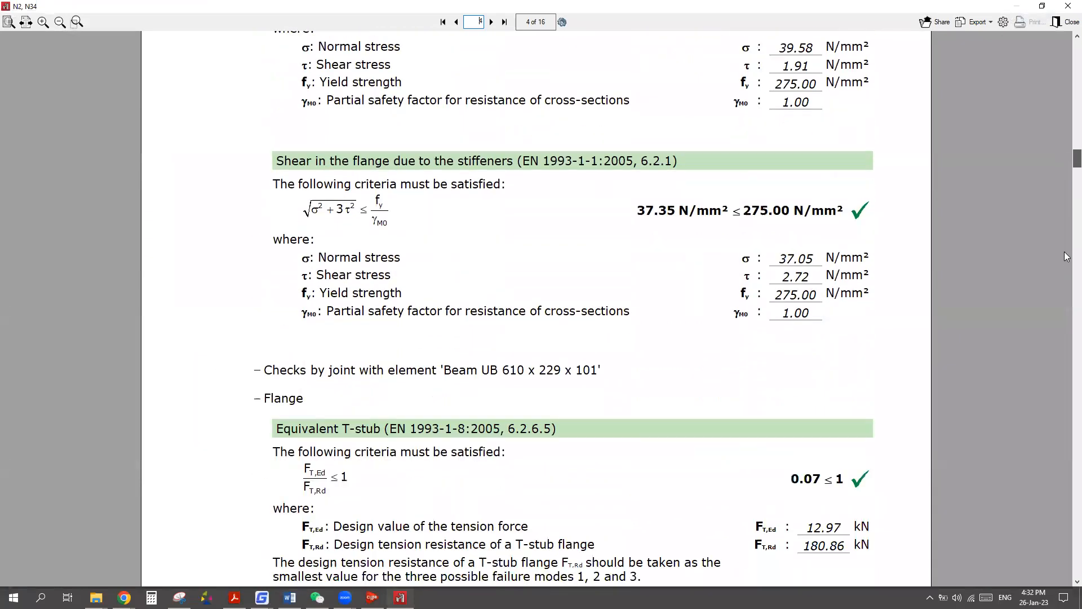
{"action": "scroll", "coordinate": [1065, 280], "scroll_direction": "down", "scroll_amount": 20}
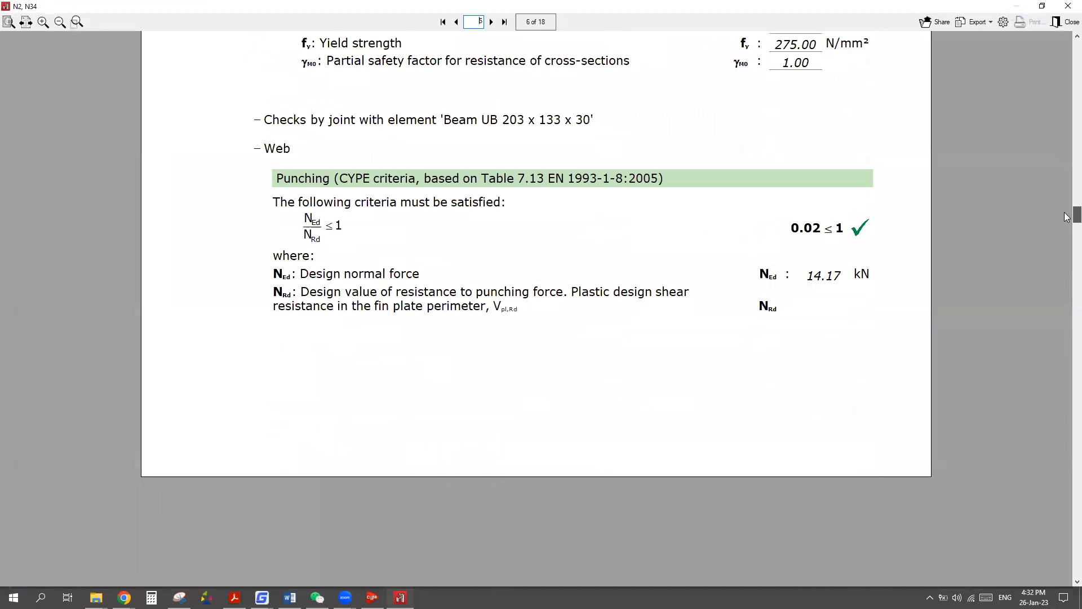
{"action": "scroll", "coordinate": [1051, 28], "scroll_direction": "down", "scroll_amount": 20}
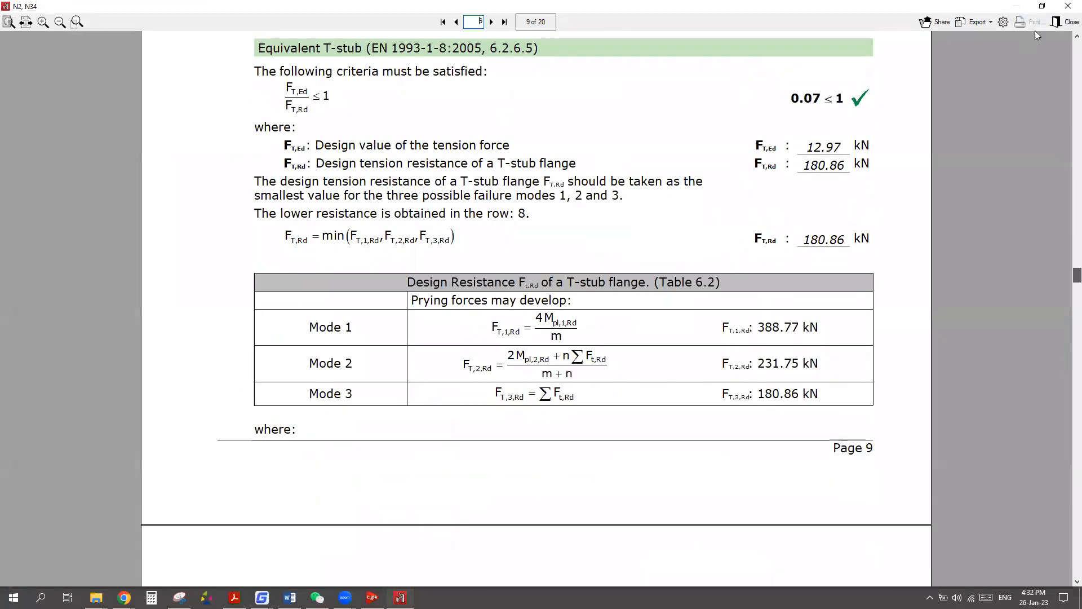
{"action": "scroll", "coordinate": [1065, 10], "scroll_direction": "down", "scroll_amount": 15}
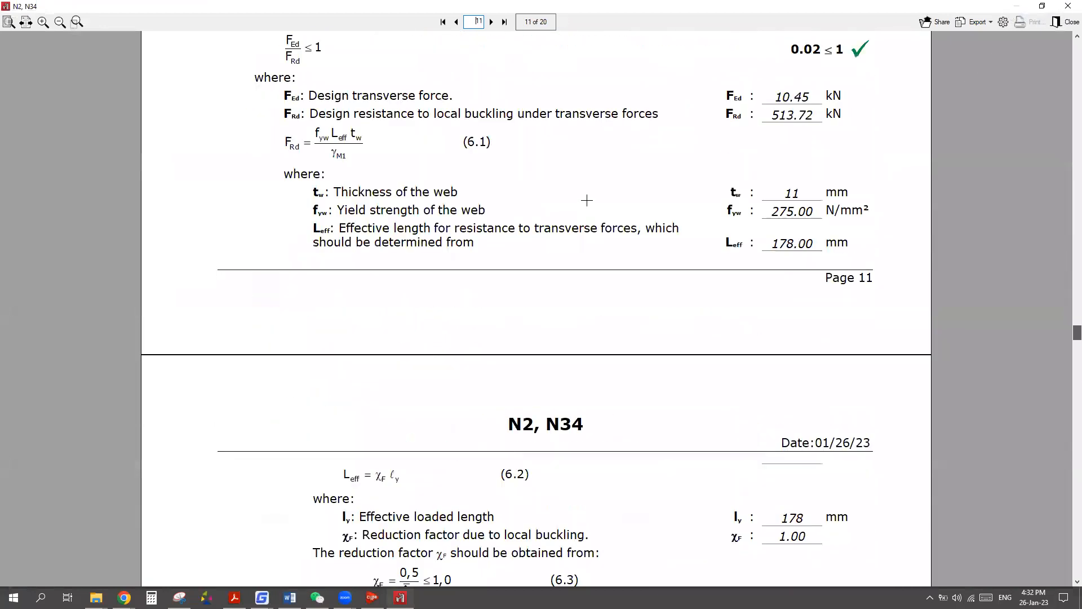
{"action": "left_click", "coordinate": [1067, 6]}
{"action": "scroll", "coordinate": [575, 200], "scroll_direction": "up", "scroll_amount": 5}
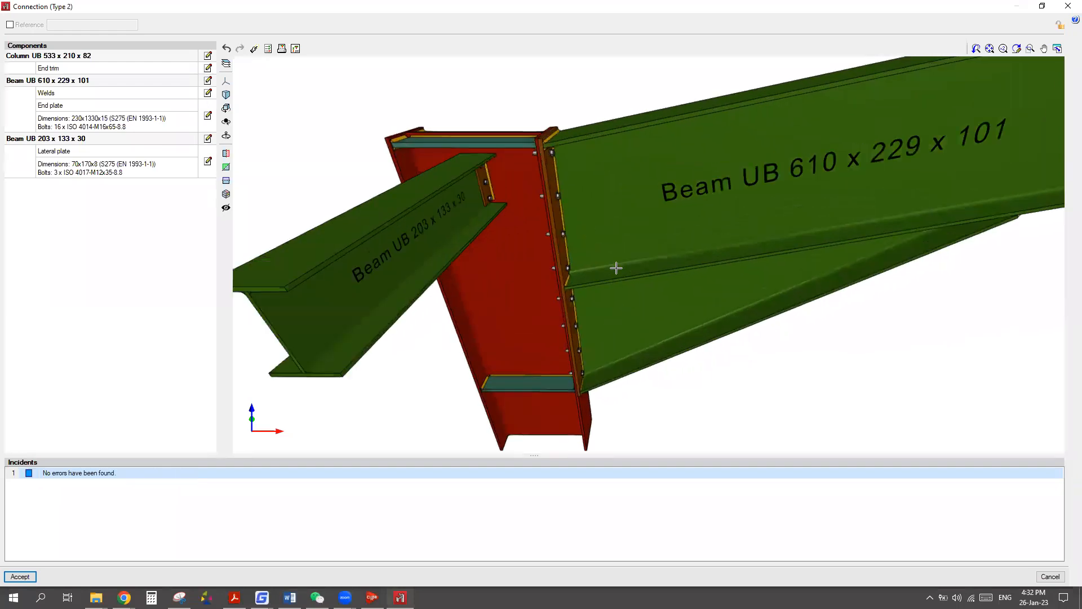
{"action": "mouse_move", "coordinate": [541, 237]}
{"action": "left_mouse_down"}
{"action": "mouse_move", "coordinate": [587, 208]}
{"action": "mouse_move", "coordinate": [578, 326]}
{"action": "mouse_move", "coordinate": [563, 244]}
{"action": "mouse_move", "coordinate": [638, 286]}
{"action": "left_mouse_up"}
{"action": "middle_click_drag", "start_coordinate": [638, 286], "coordinate": [611, 261]}
{"action": "mouse_move", "coordinate": [565, 217]}
{"action": "middle_mouse_down"}
{"action": "mouse_move", "coordinate": [641, 234]}
{"action": "mouse_move", "coordinate": [584, 259]}
{"action": "middle_mouse_up"}
{"action": "middle_click_drag", "start_coordinate": [557, 192], "coordinate": [550, 255]}
{"action": "scroll", "coordinate": [551, 255], "scroll_direction": "down", "scroll_amount": 4}
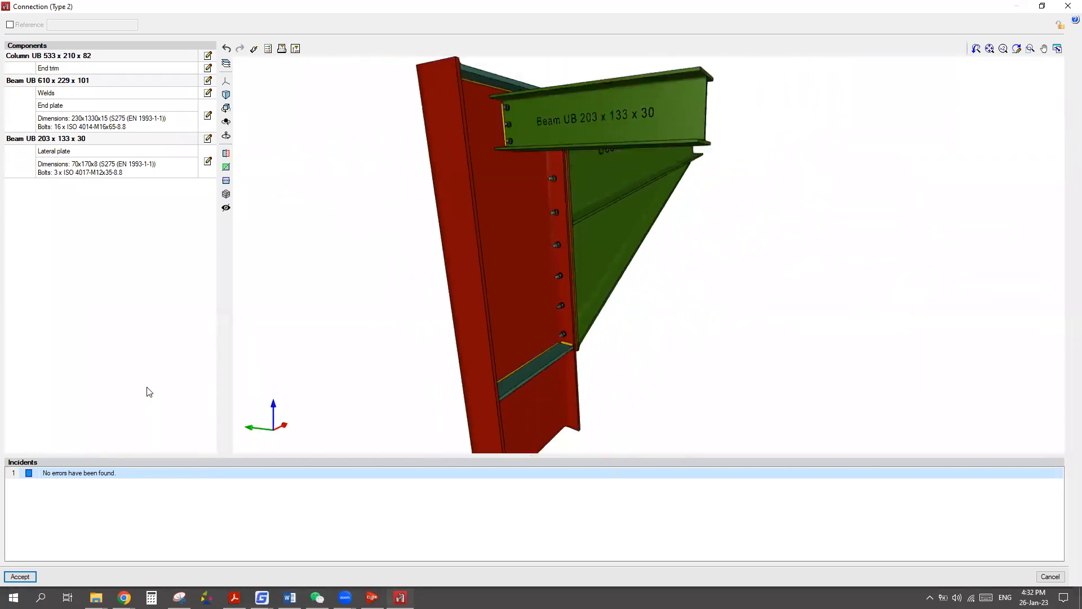
Accept the bolted Type 2 joint and review the check status of the matching corner joints across the structure.
{"action": "left_click", "coordinate": [28, 577]}
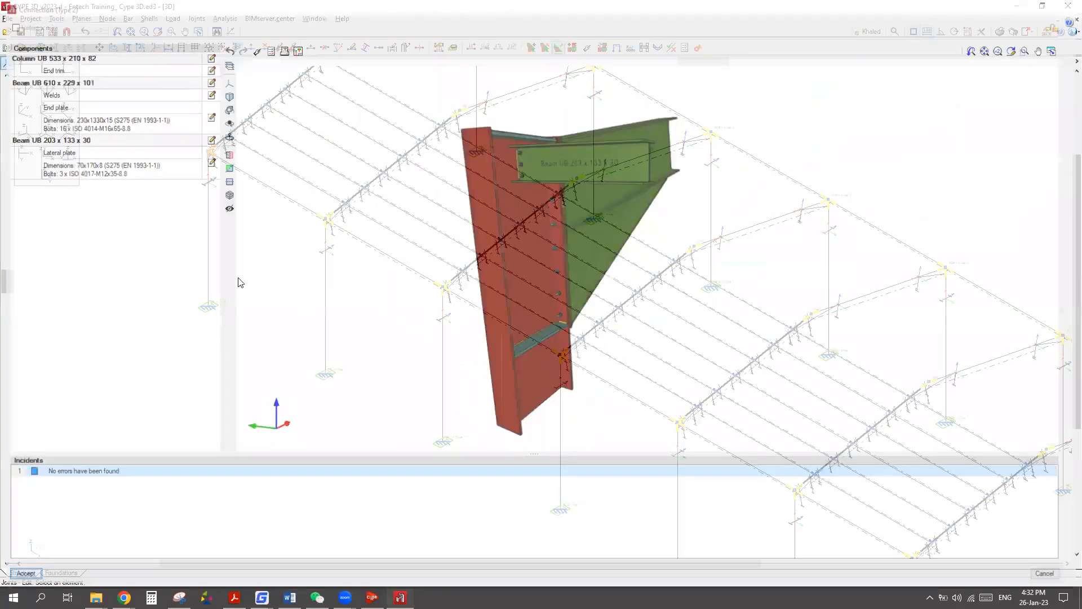
{"action": "scroll", "coordinate": [276, 283], "scroll_direction": "down", "scroll_amount": 2}
{"action": "scroll", "coordinate": [269, 239], "scroll_direction": "up", "scroll_amount": 4}
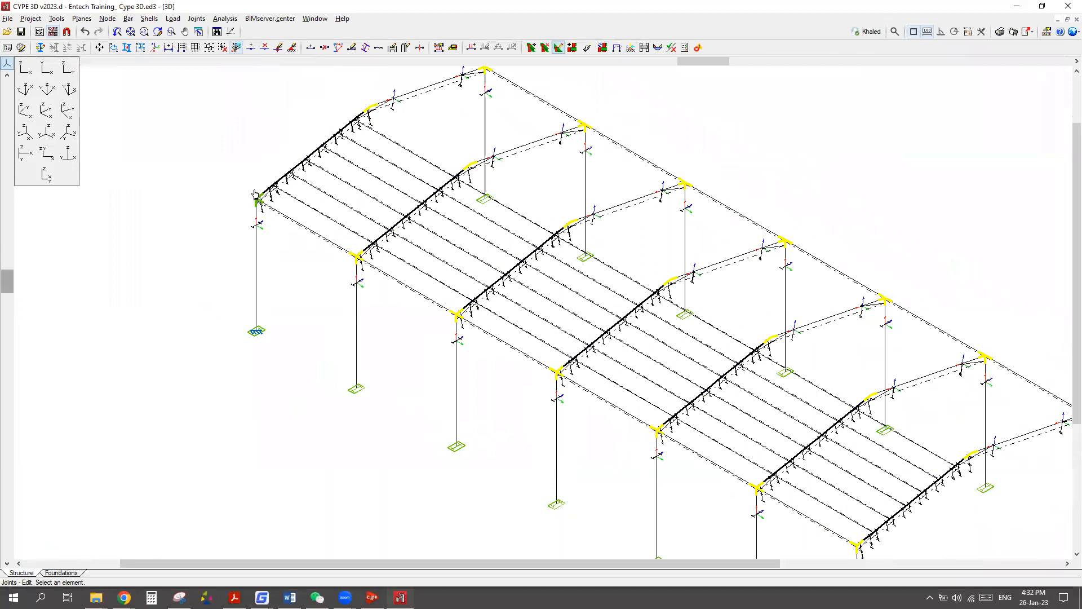
{"action": "scroll", "coordinate": [256, 194], "scroll_direction": "up", "scroll_amount": 2}
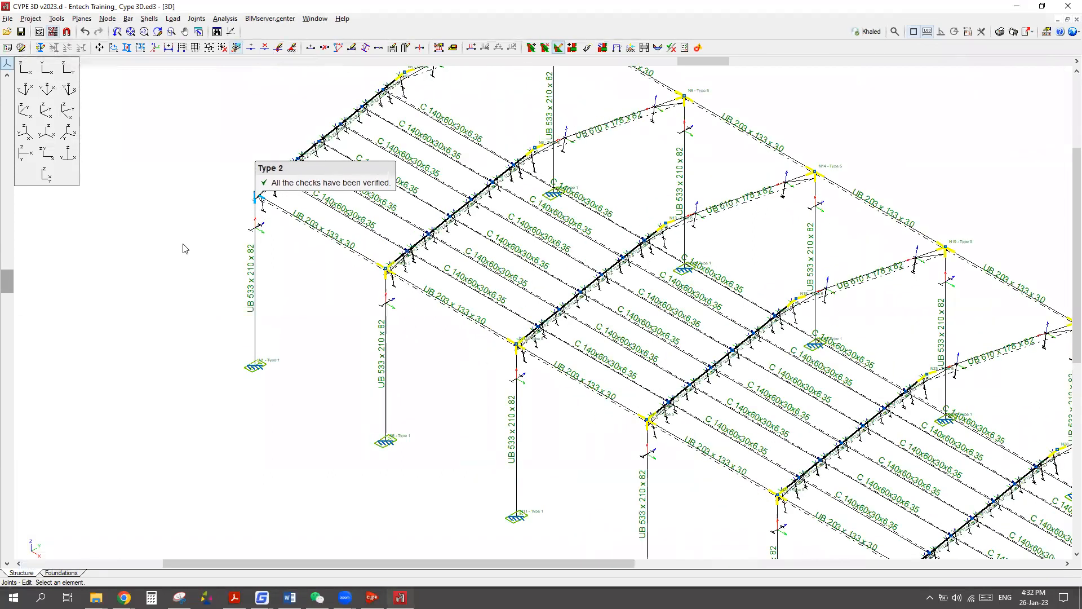
{"action": "scroll", "coordinate": [764, 372], "scroll_direction": "down", "scroll_amount": 4}
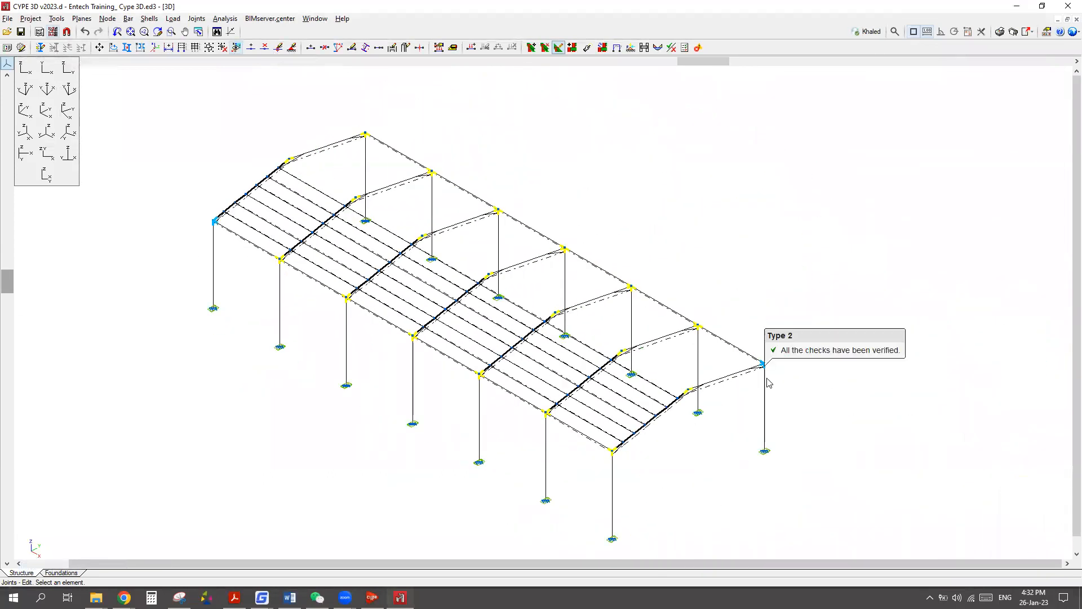
{"action": "scroll", "coordinate": [773, 369], "scroll_direction": "up", "scroll_amount": 2}
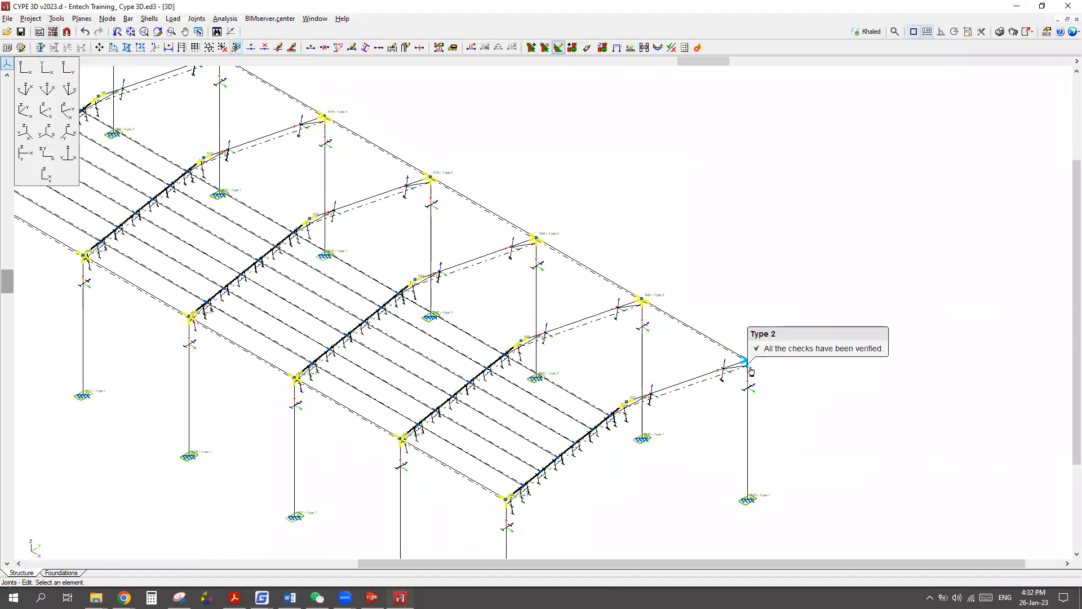
{"action": "scroll", "coordinate": [850, 358], "scroll_direction": "down", "scroll_amount": 1}
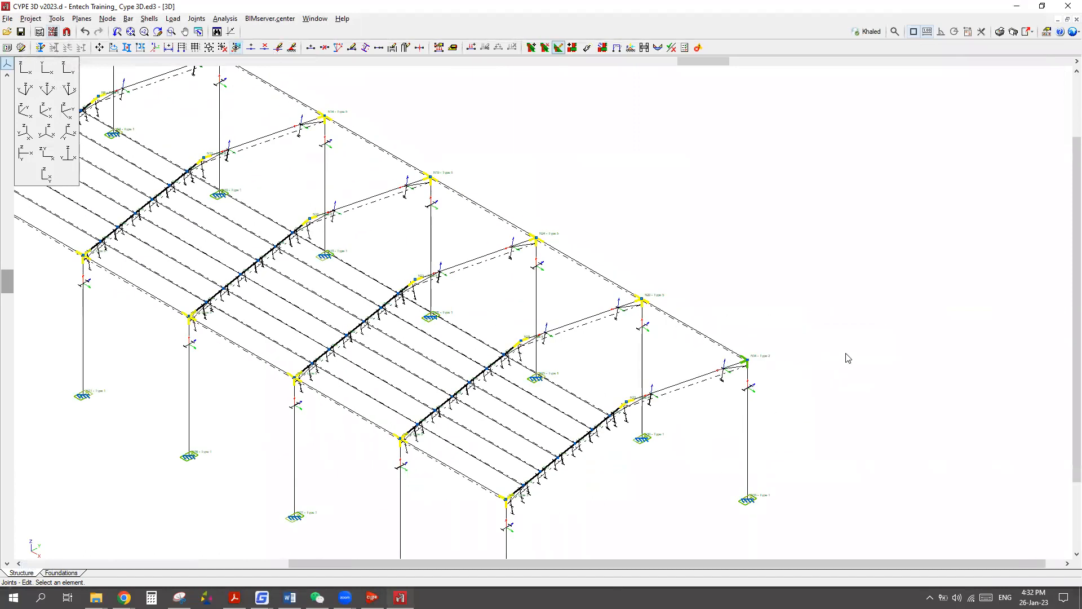
{"action": "scroll", "coordinate": [855, 356], "scroll_direction": "down", "scroll_amount": 1}
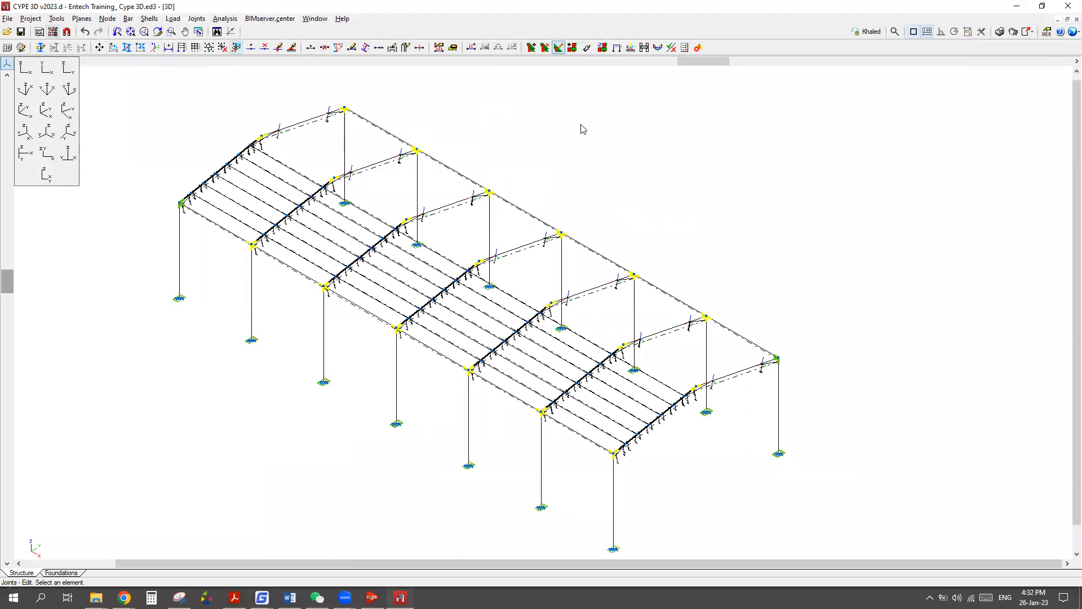
Add a drawing of type Joints with a textbox and DWG output, and generate its drawing layouts.
{"action": "left_click", "coordinate": [7, 18]}
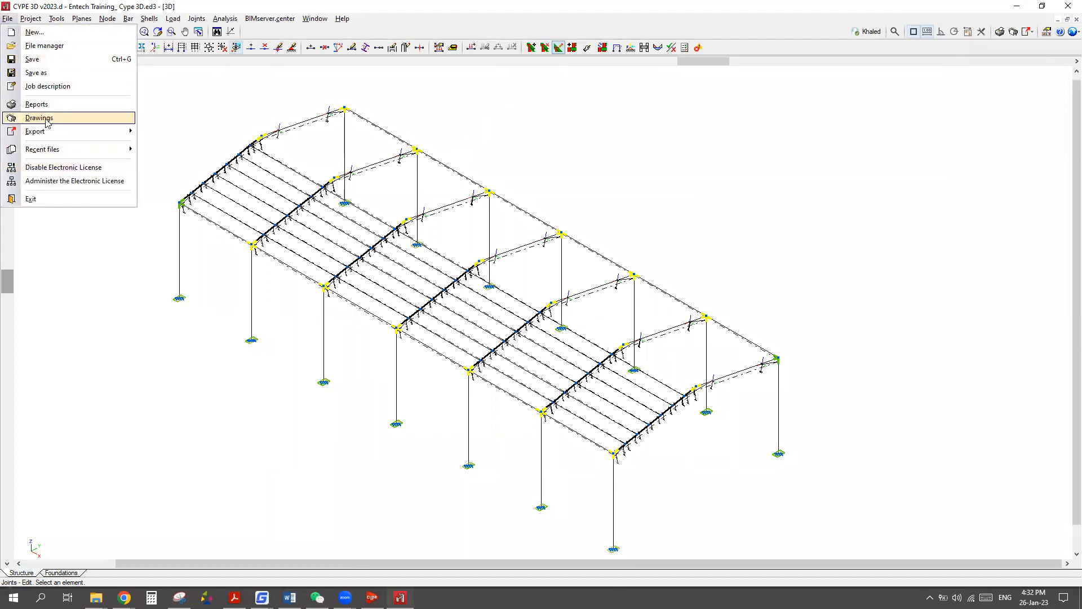
{"action": "left_click", "coordinate": [645, 149]}
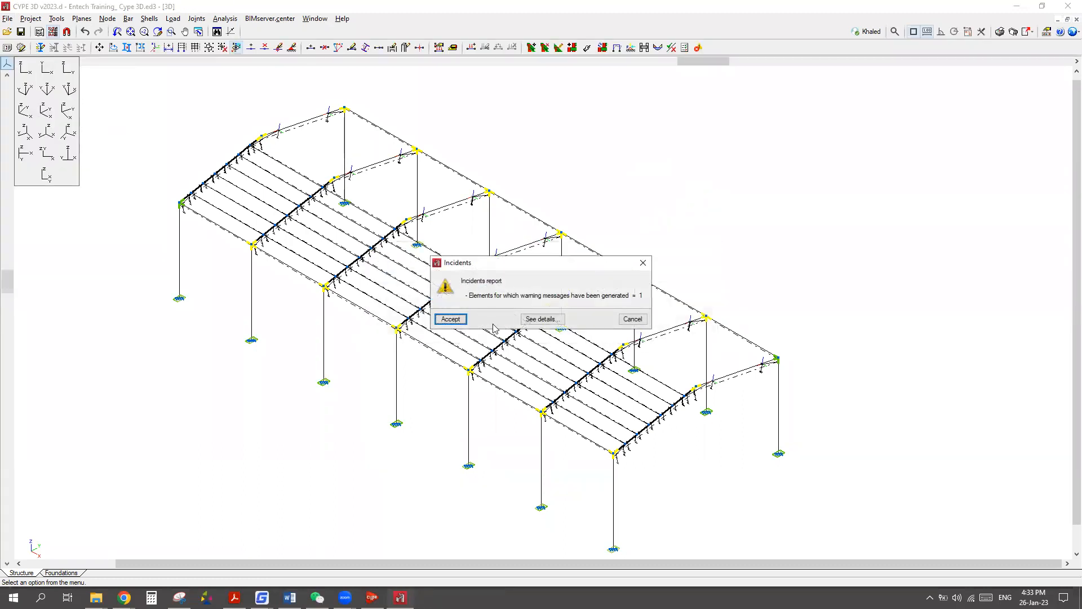
{"action": "left_click", "coordinate": [451, 319]}
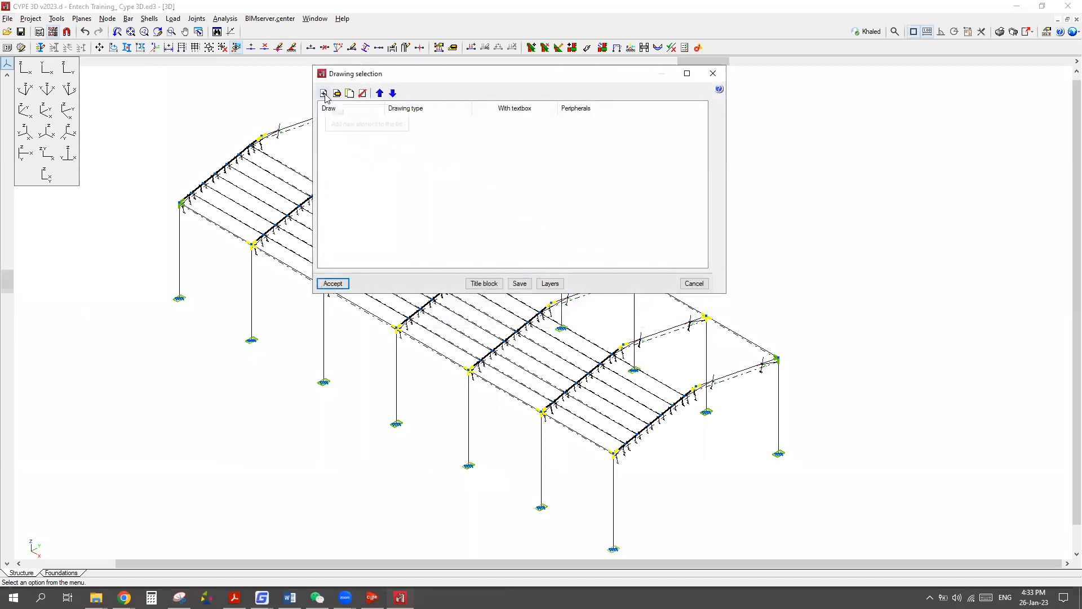
{"action": "left_click", "coordinate": [323, 94]}
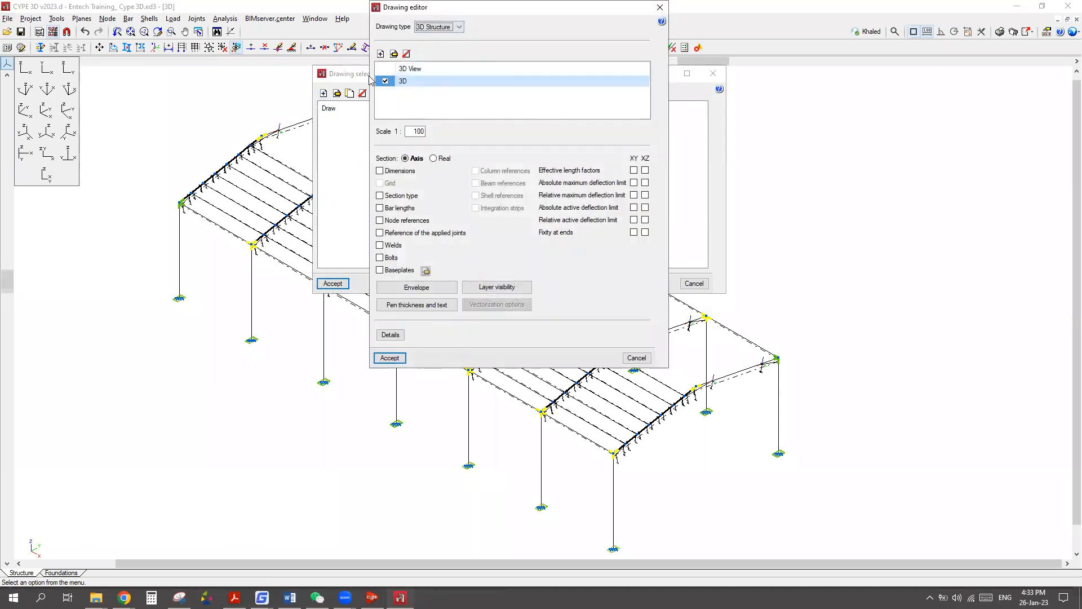
{"action": "left_click", "coordinate": [389, 79]}
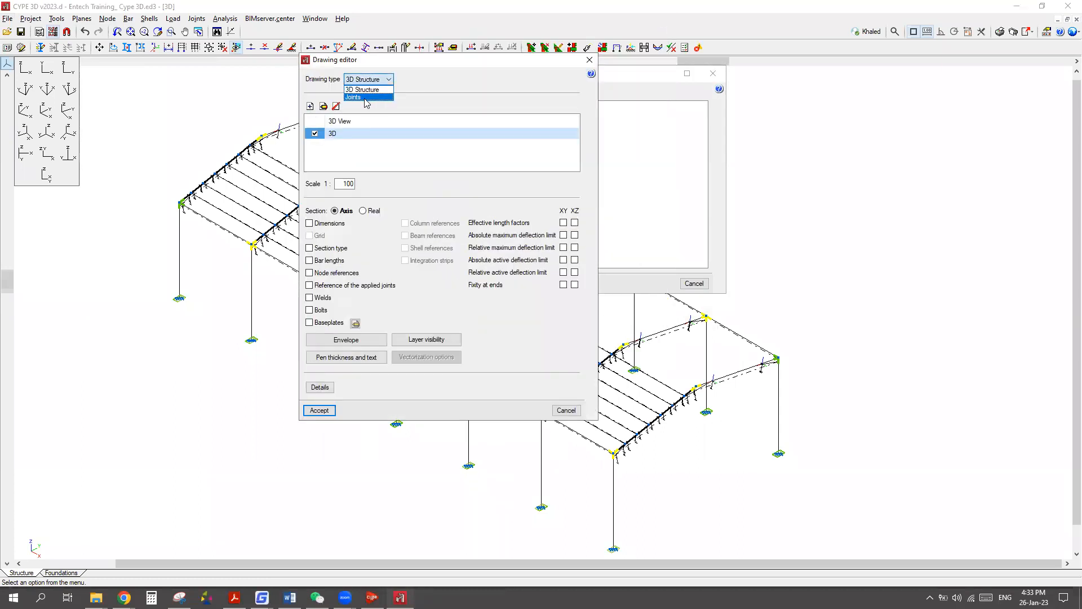
{"action": "left_click", "coordinate": [367, 97]}
{"action": "left_click", "coordinate": [325, 412]}
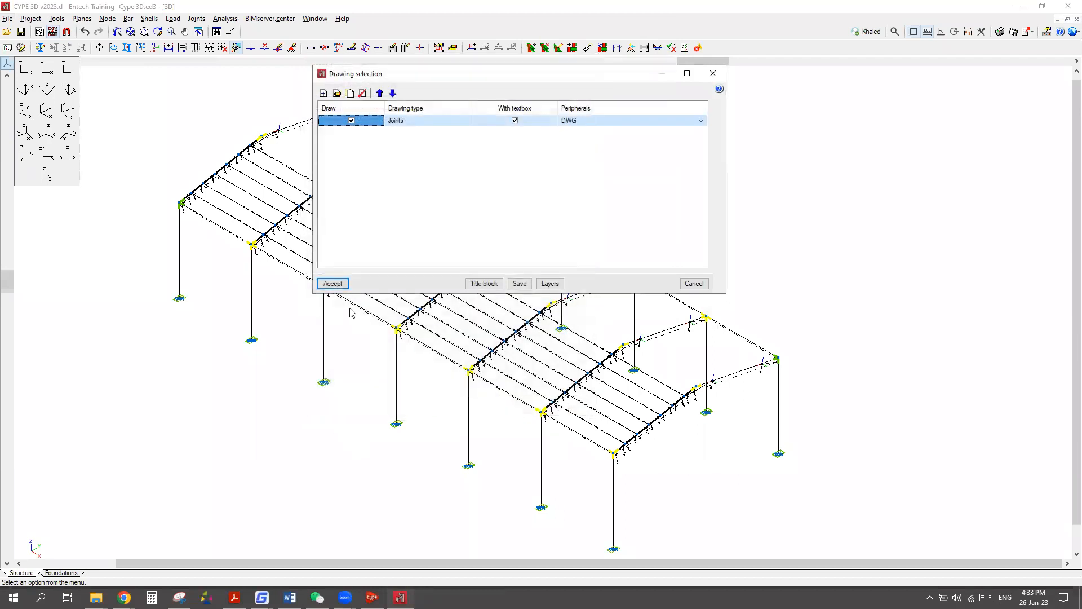
{"action": "left_click", "coordinate": [338, 287]}
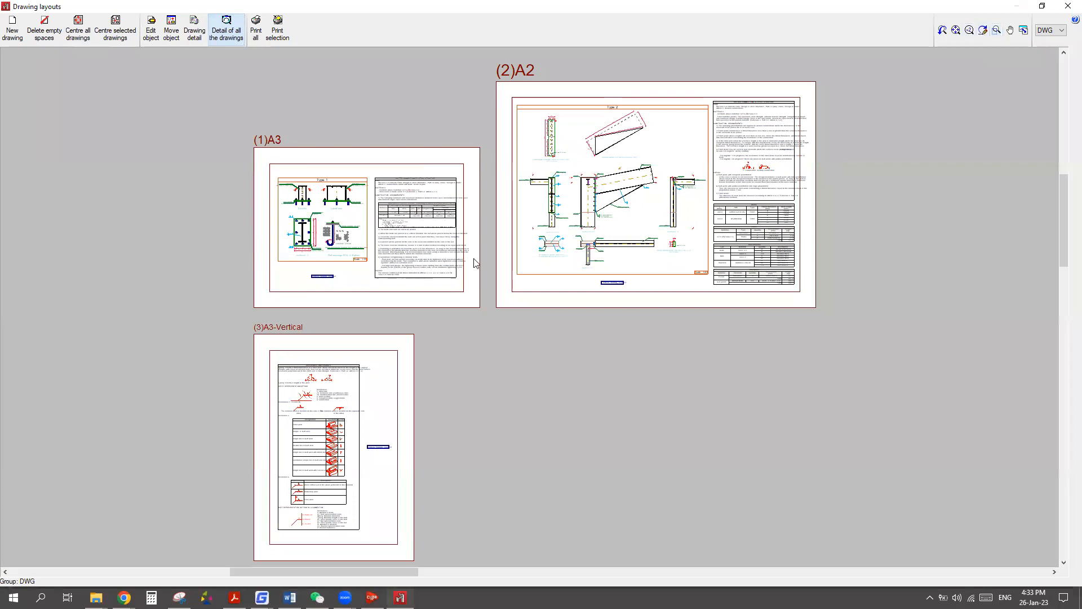
Examine the Type 1 baseplate details on the A3 sheet, including the elevations, Section A - A and the bolt anchorage.
{"action": "scroll", "coordinate": [272, 198], "scroll_direction": "up", "scroll_amount": 8}
{"action": "scroll", "coordinate": [681, 213], "scroll_direction": "up", "scroll_amount": 1}
{"action": "scroll", "coordinate": [377, 403], "scroll_direction": "down", "scroll_amount": 1}
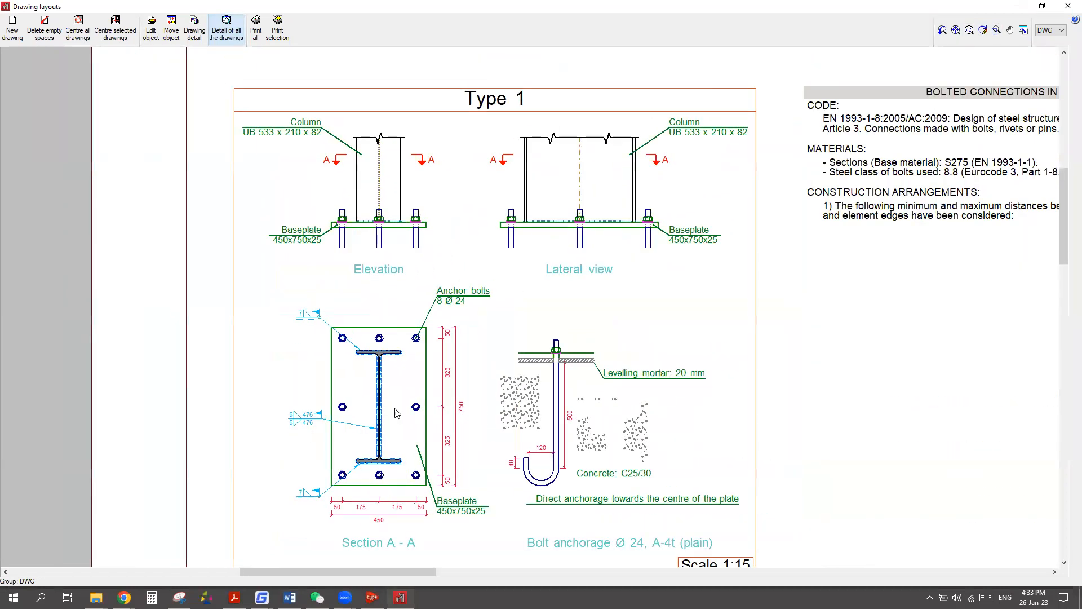
{"action": "scroll", "coordinate": [406, 395], "scroll_direction": "down", "scroll_amount": 1}
{"action": "scroll", "coordinate": [389, 420], "scroll_direction": "up", "scroll_amount": 1}
{"action": "scroll", "coordinate": [377, 316], "scroll_direction": "up", "scroll_amount": 1}
{"action": "scroll", "coordinate": [415, 285], "scroll_direction": "up", "scroll_amount": 1}
{"action": "scroll", "coordinate": [530, 384], "scroll_direction": "down", "scroll_amount": 1}
{"action": "scroll", "coordinate": [507, 462], "scroll_direction": "down", "scroll_amount": 1}
{"action": "scroll", "coordinate": [271, 422], "scroll_direction": "up", "scroll_amount": 1}
{"action": "scroll", "coordinate": [169, 282], "scroll_direction": "up", "scroll_amount": 1}
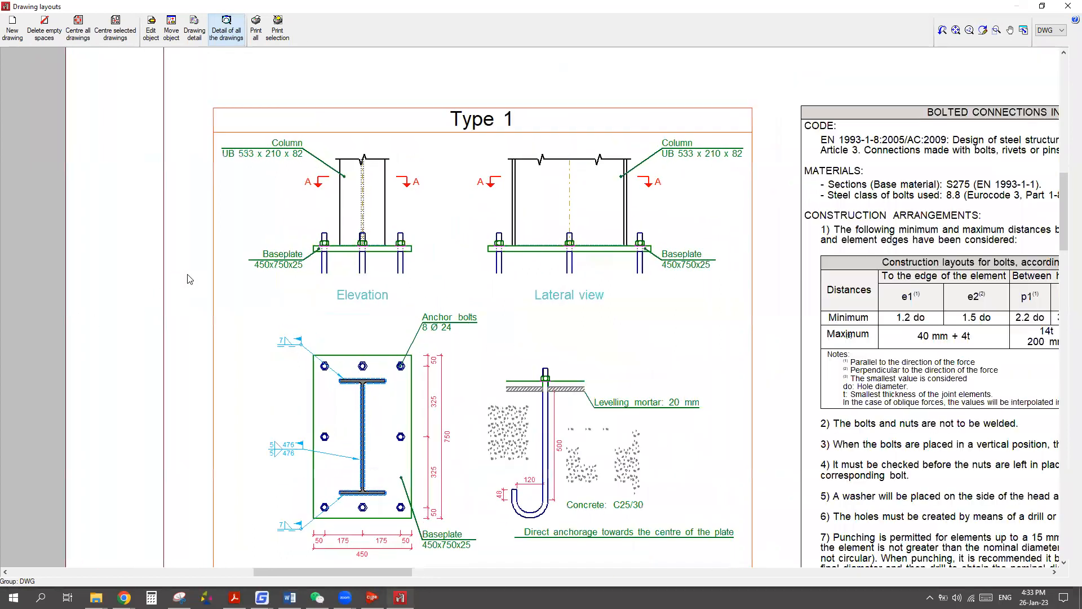
Check the bolted-connection notes beside the Type 1 details on the A3 sheet and bring up the Type 2 details on the A2 sheet.
{"action": "scroll", "coordinate": [566, 310], "scroll_direction": "down", "scroll_amount": 1}
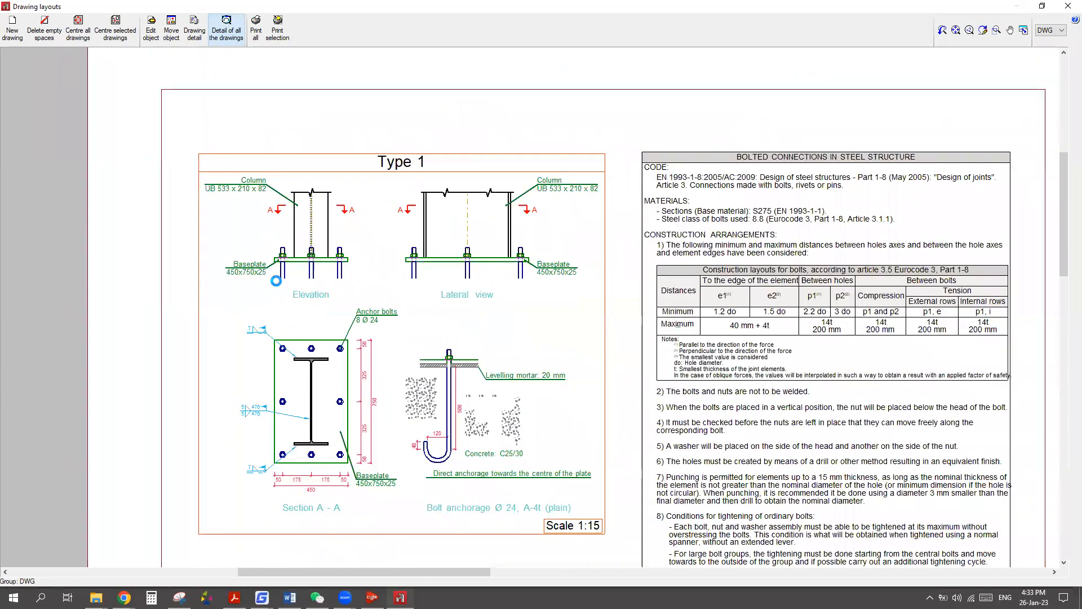
{"action": "scroll", "coordinate": [259, 271], "scroll_direction": "down", "scroll_amount": 4}
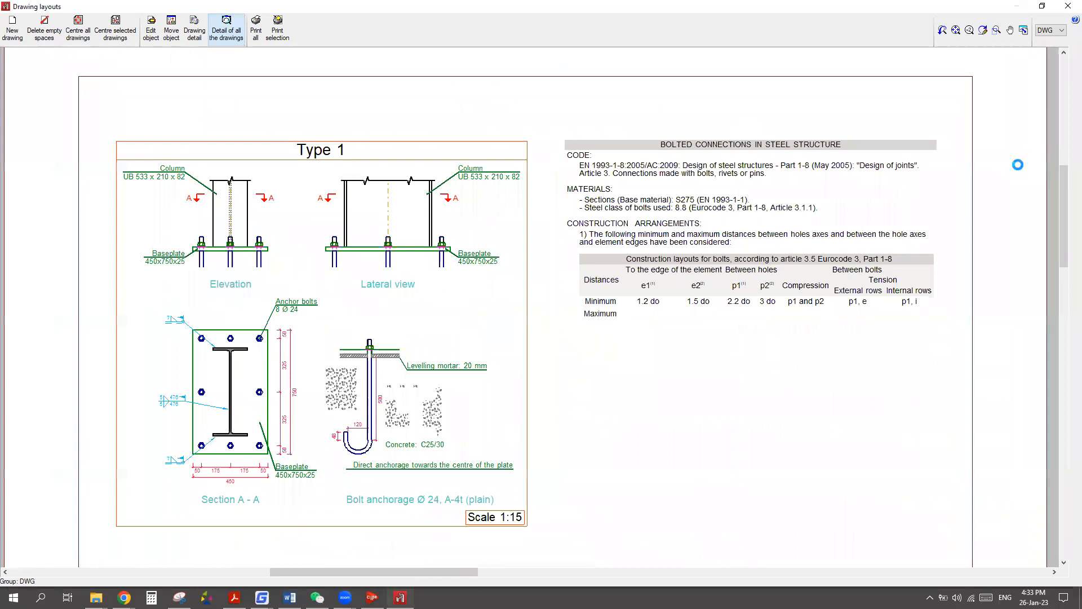
{"action": "scroll", "coordinate": [393, 359], "scroll_direction": "down", "scroll_amount": 3}
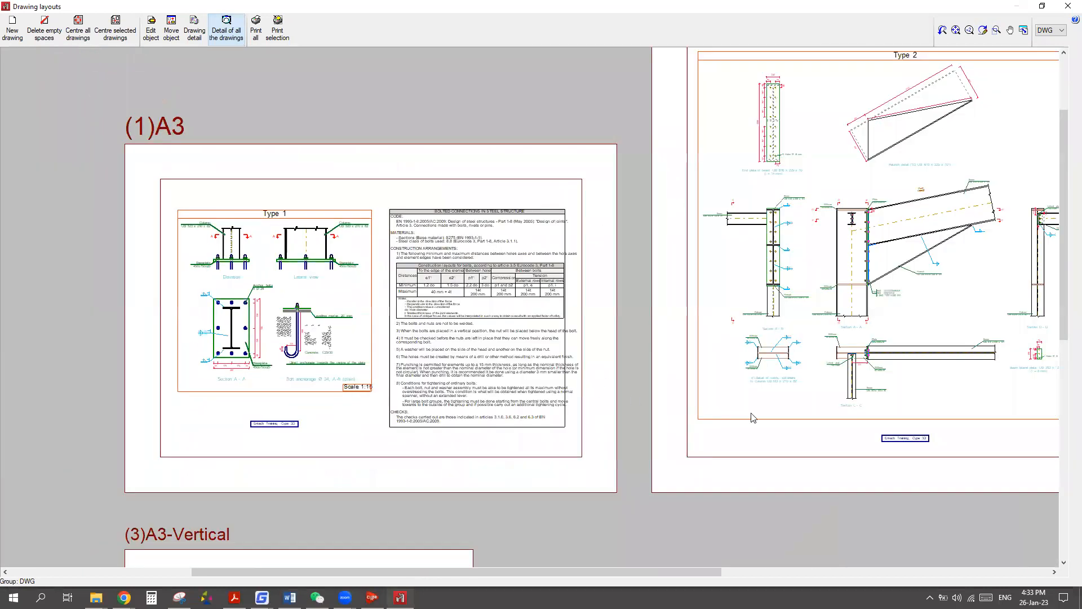
{"action": "scroll", "coordinate": [776, 415], "scroll_direction": "up", "scroll_amount": 2}
{"action": "scroll", "coordinate": [586, 413], "scroll_direction": "up", "scroll_amount": 4}
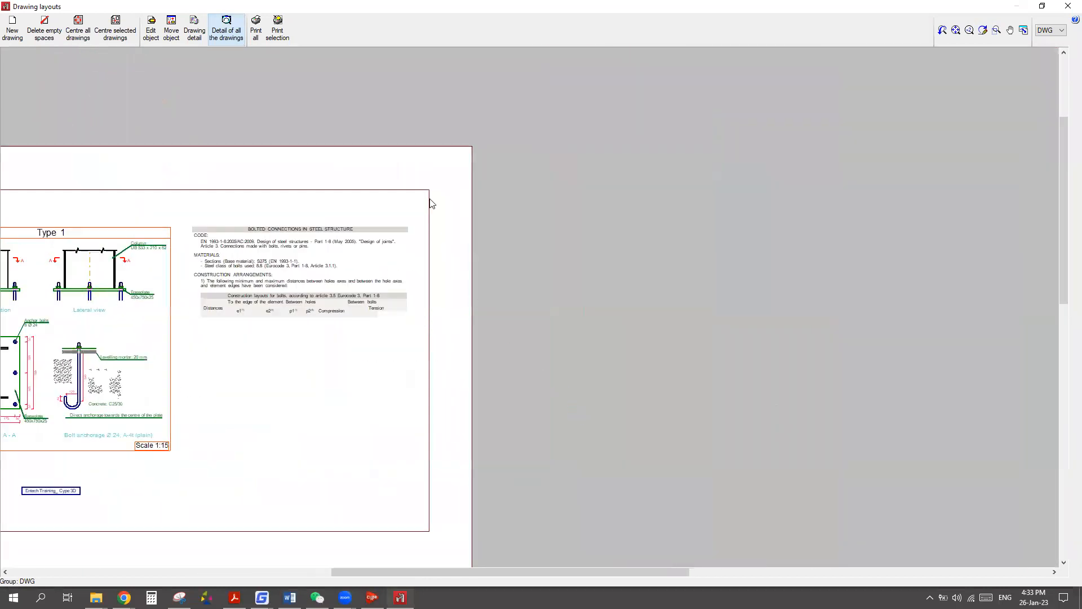
{"action": "scroll", "coordinate": [454, 147], "scroll_direction": "down", "scroll_amount": 1}
{"action": "scroll", "coordinate": [456, 382], "scroll_direction": "down", "scroll_amount": 2}
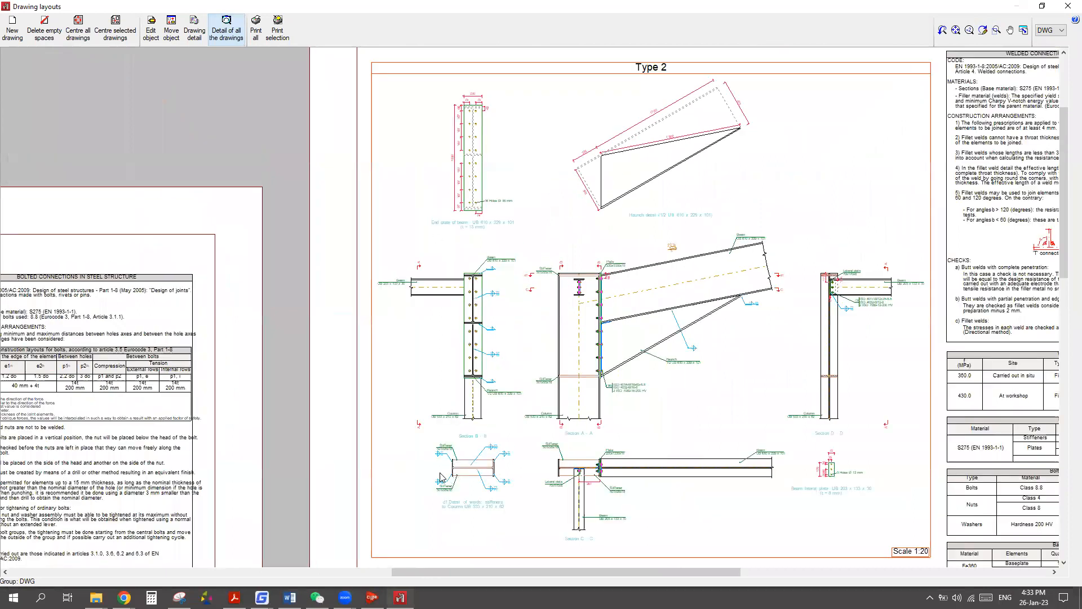
Examine the Type 2 joint on the A2 sheet, including the beam end plate, haunch detail, sections, weld notes and quantity tables.
{"action": "scroll", "coordinate": [442, 411], "scroll_direction": "up", "scroll_amount": 4}
{"action": "scroll", "coordinate": [415, 445], "scroll_direction": "up", "scroll_amount": 2}
{"action": "scroll", "coordinate": [416, 445], "scroll_direction": "down", "scroll_amount": 3}
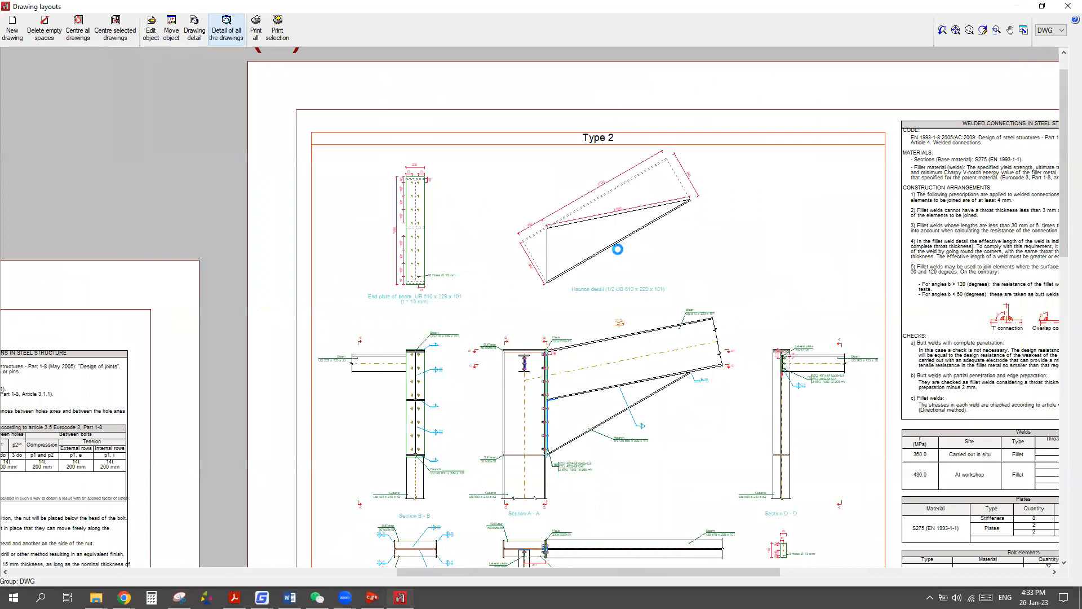
{"action": "scroll", "coordinate": [181, 204], "scroll_direction": "up", "scroll_amount": 4}
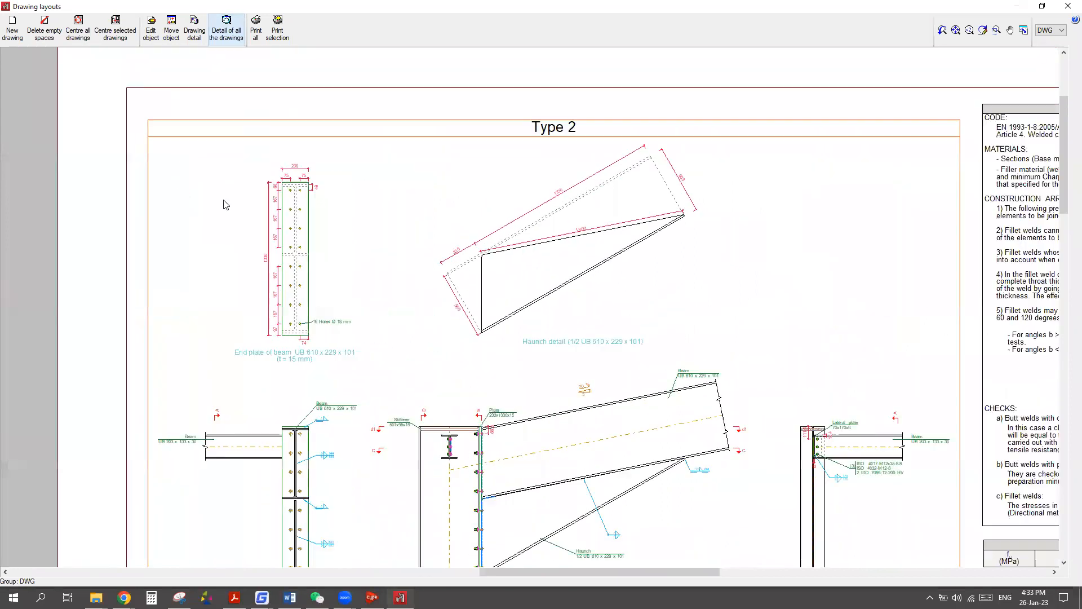
{"action": "scroll", "coordinate": [333, 319], "scroll_direction": "up", "scroll_amount": 3}
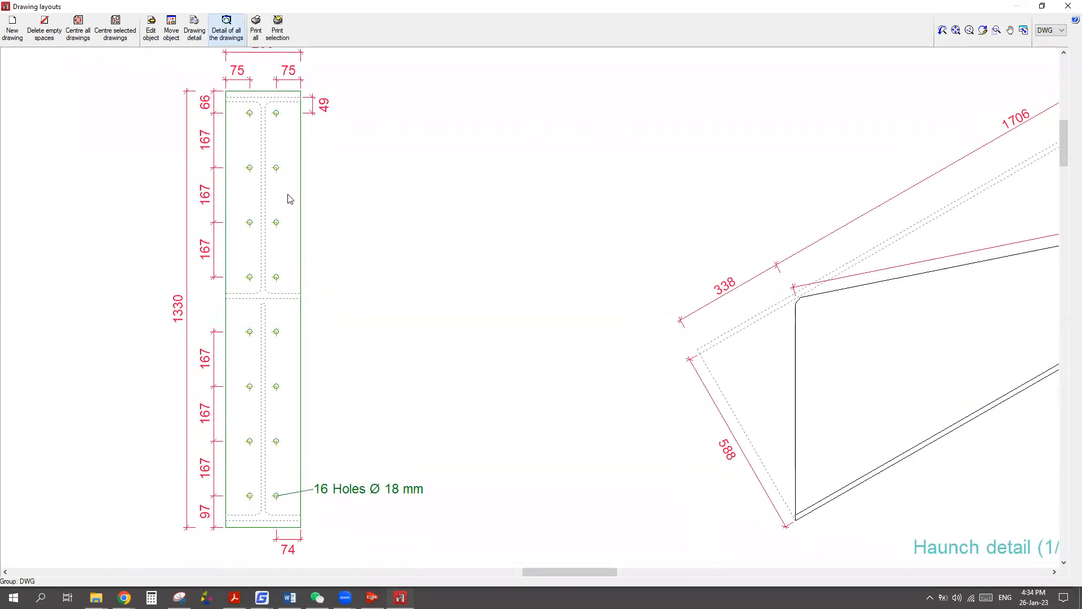
{"action": "scroll", "coordinate": [301, 228], "scroll_direction": "down", "scroll_amount": 4}
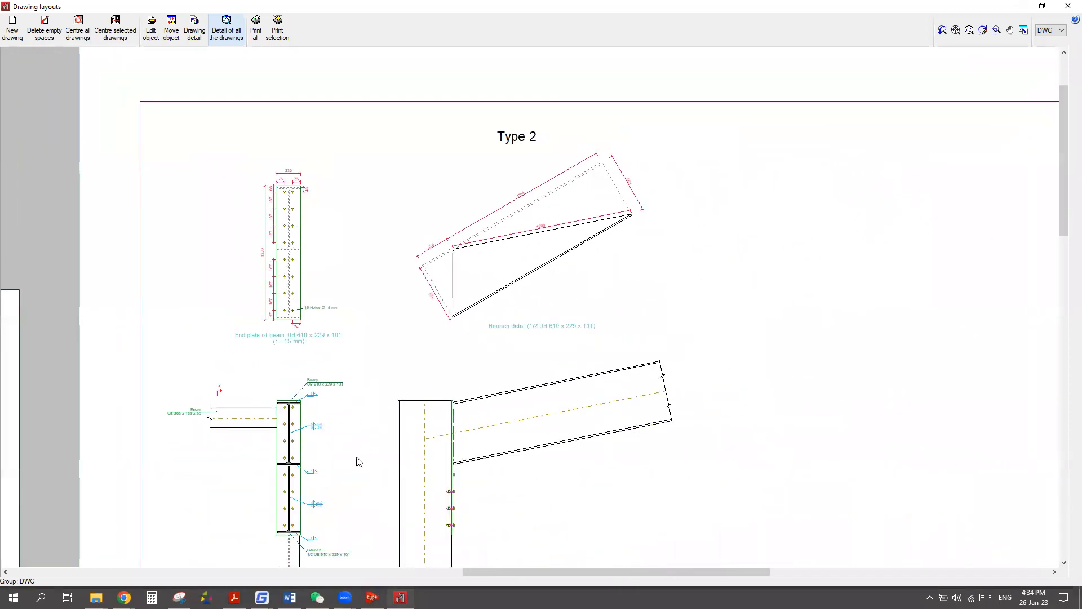
{"action": "scroll", "coordinate": [358, 462], "scroll_direction": "down", "scroll_amount": 2}
{"action": "scroll", "coordinate": [357, 465], "scroll_direction": "down", "scroll_amount": 3}
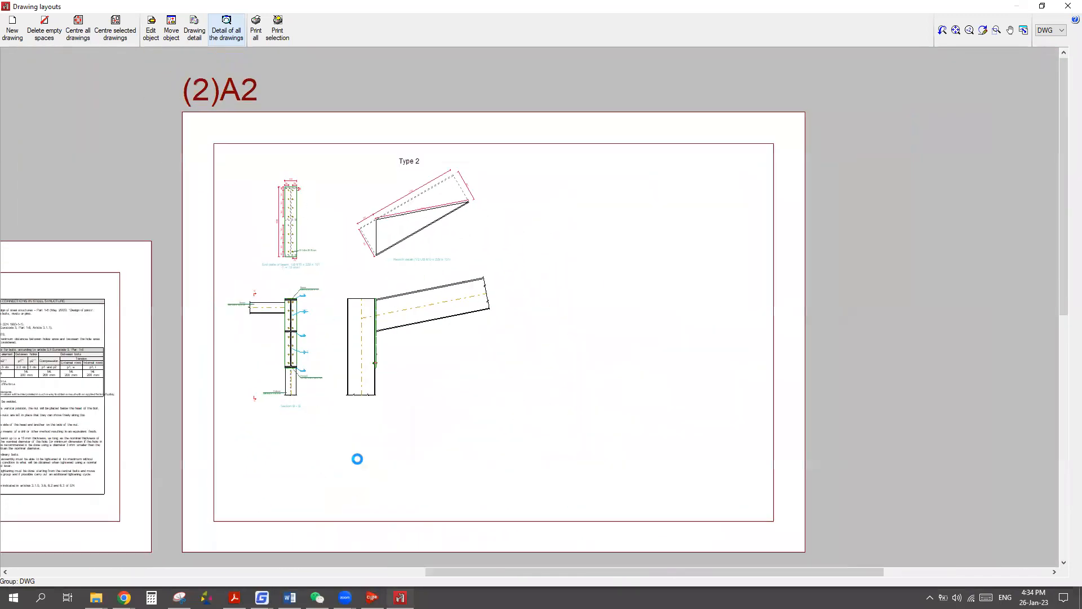
{"action": "scroll", "coordinate": [357, 465], "scroll_direction": "up", "scroll_amount": 4}
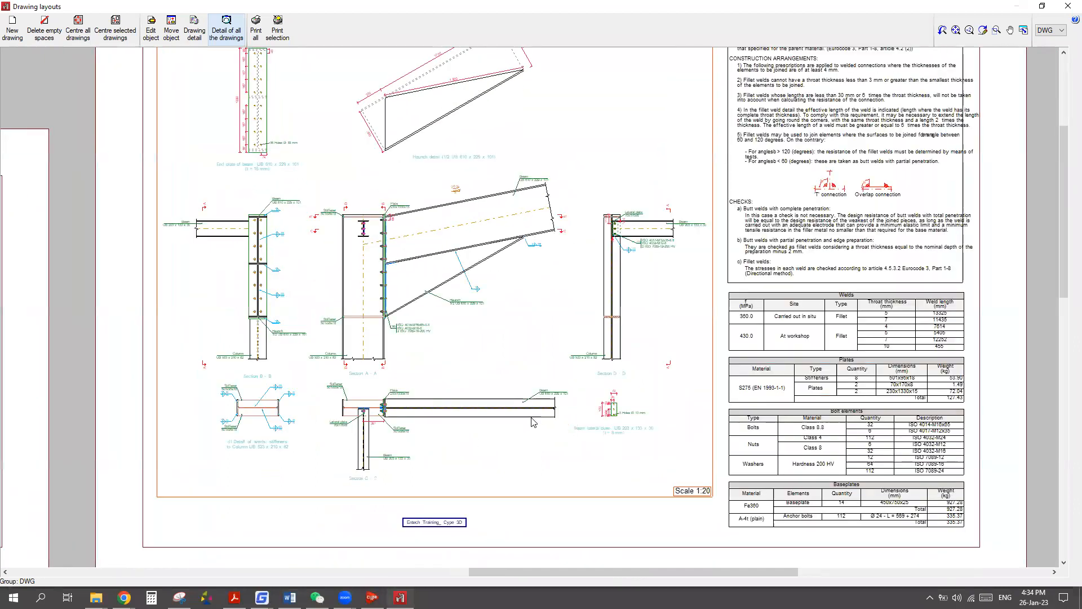
{"action": "scroll", "coordinate": [533, 422], "scroll_direction": "up", "scroll_amount": 4}
{"action": "scroll", "coordinate": [459, 304], "scroll_direction": "down", "scroll_amount": 4}
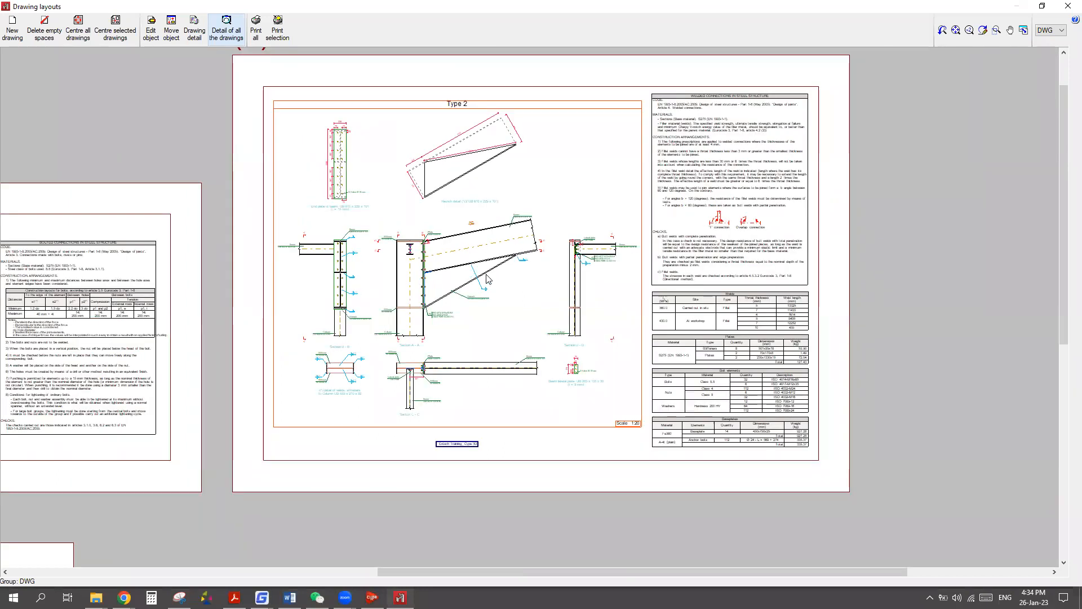
{"action": "scroll", "coordinate": [467, 251], "scroll_direction": "up", "scroll_amount": 1}
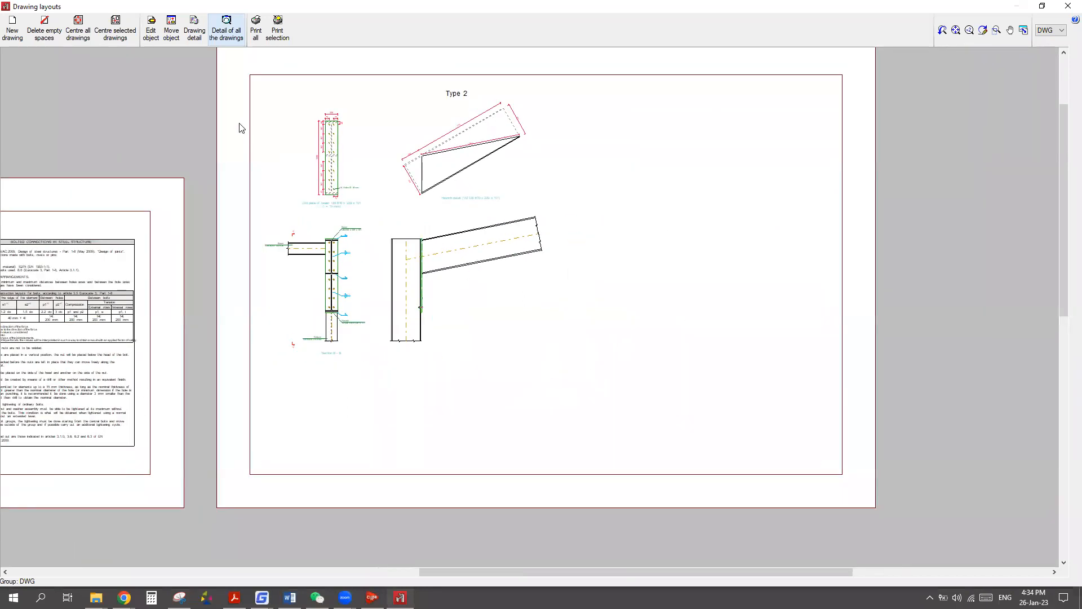
Look at the filename settings for exporting all drawings as DWG, cancel the export, and close the drawing layouts and drawing selection.
{"action": "left_click", "coordinate": [257, 34]}
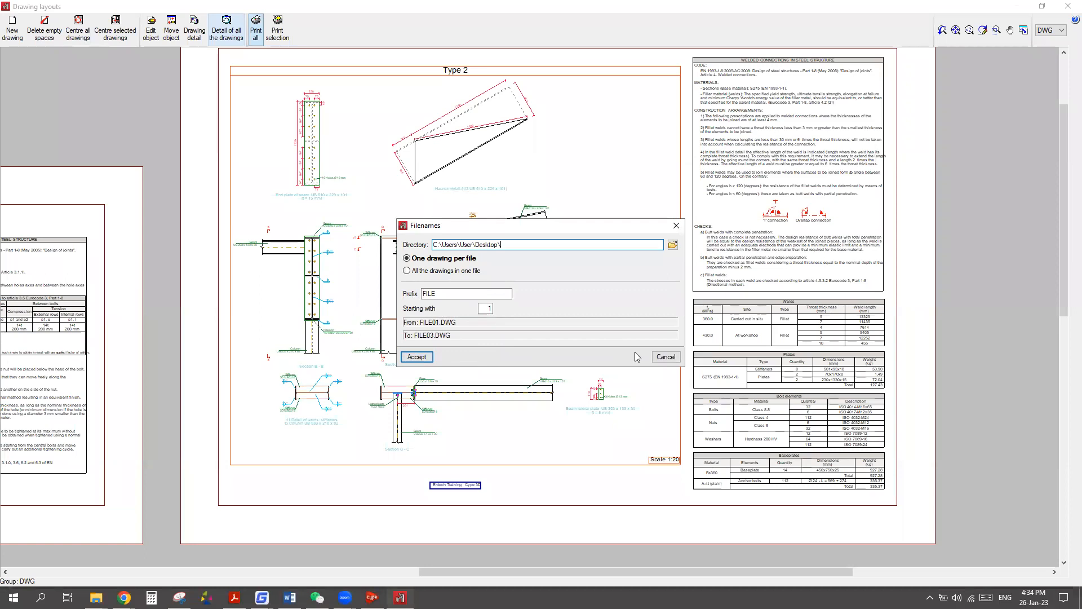
{"action": "left_click", "coordinate": [665, 357]}
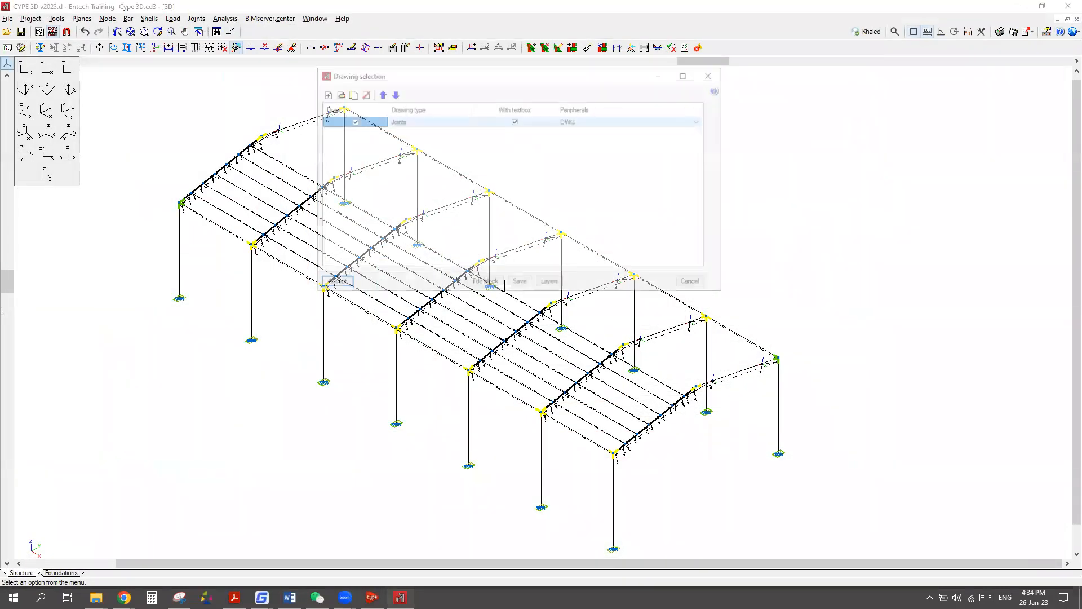
{"action": "key", "text": "Escape"}
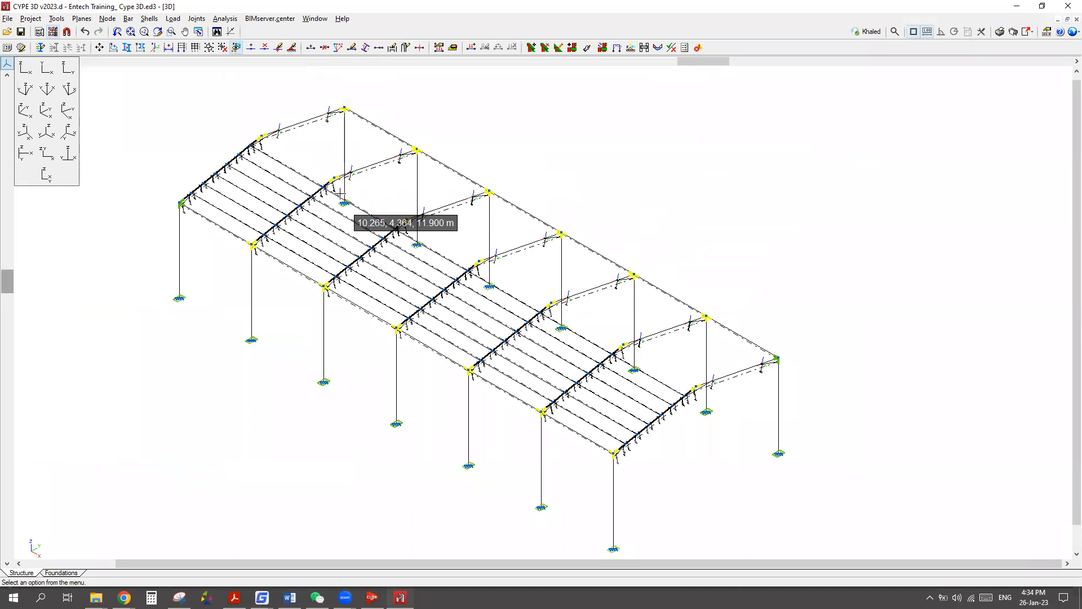
Open a 3D view of the complete structure and inspect the column baseplates with their hooked anchor bolts.
{"action": "left_click", "coordinate": [58, 21]}
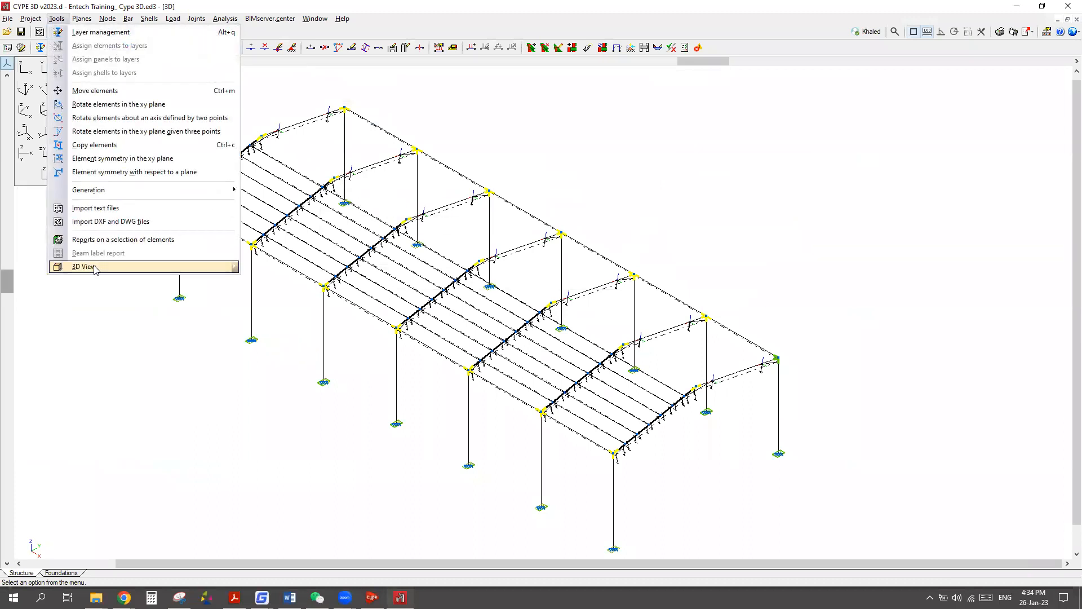
{"action": "mouse_move", "coordinate": [93, 270]}
{"action": "left_click", "coordinate": [290, 267]}
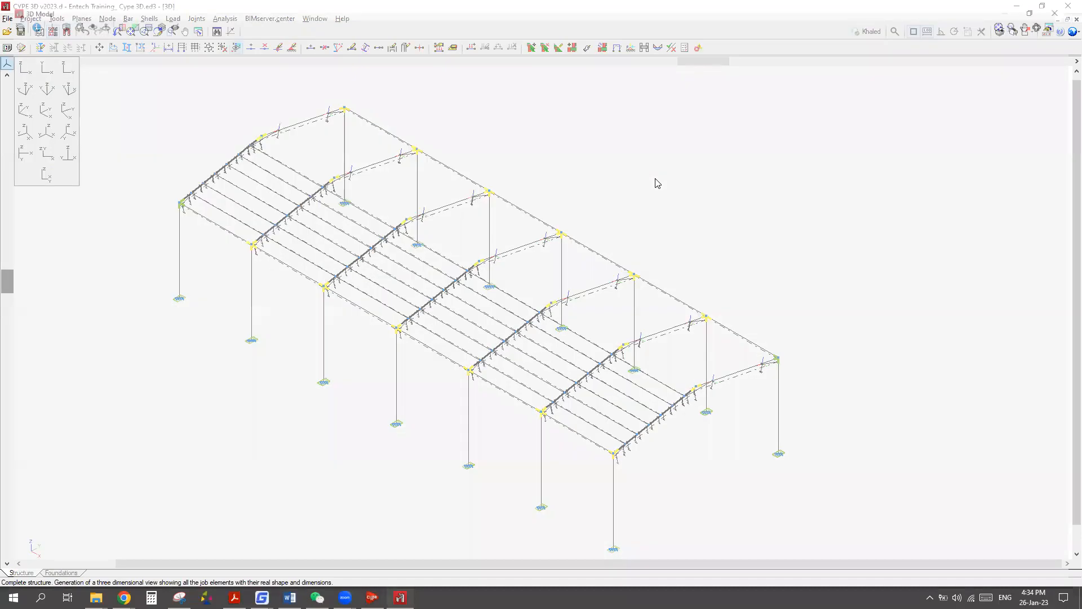
{"action": "scroll", "coordinate": [438, 356], "scroll_direction": "up", "scroll_amount": 4}
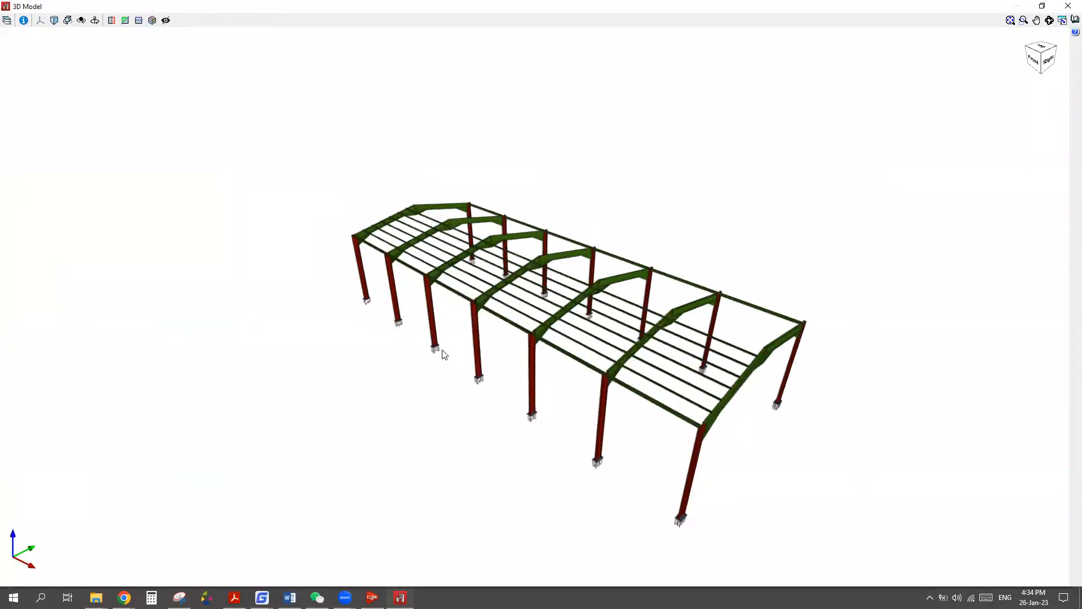
{"action": "scroll", "coordinate": [441, 355], "scroll_direction": "up", "scroll_amount": 4}
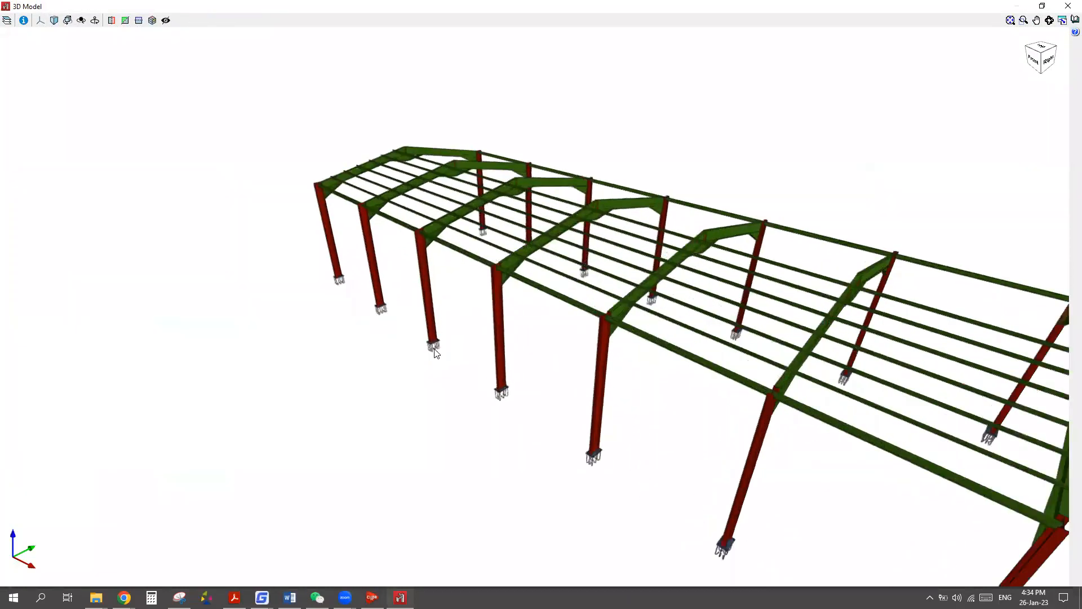
{"action": "scroll", "coordinate": [455, 338], "scroll_direction": "up", "scroll_amount": 5}
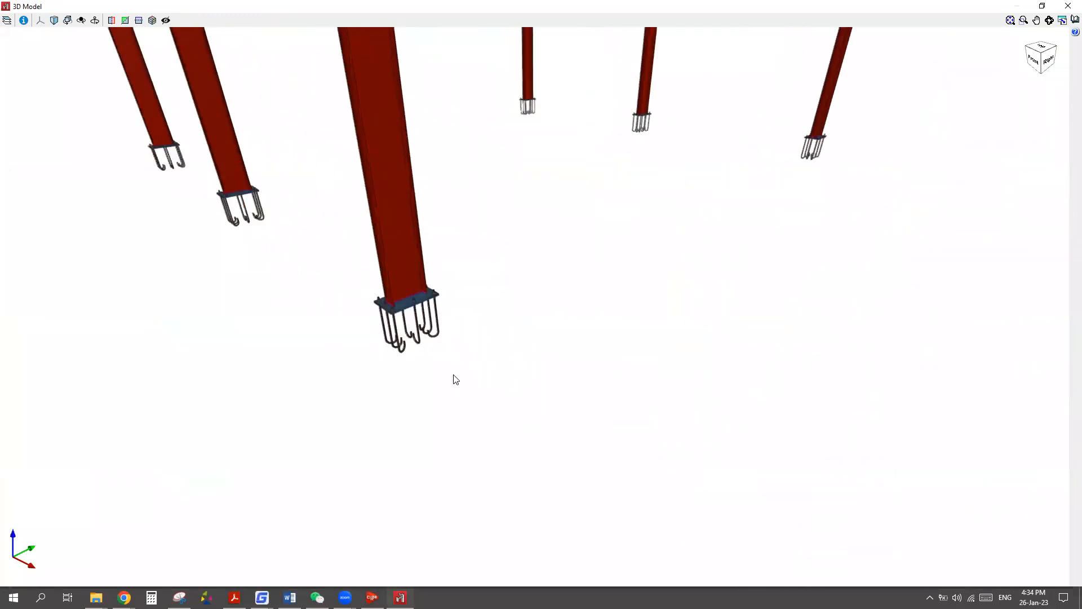
{"action": "scroll", "coordinate": [399, 297], "scroll_direction": "down", "scroll_amount": 6}
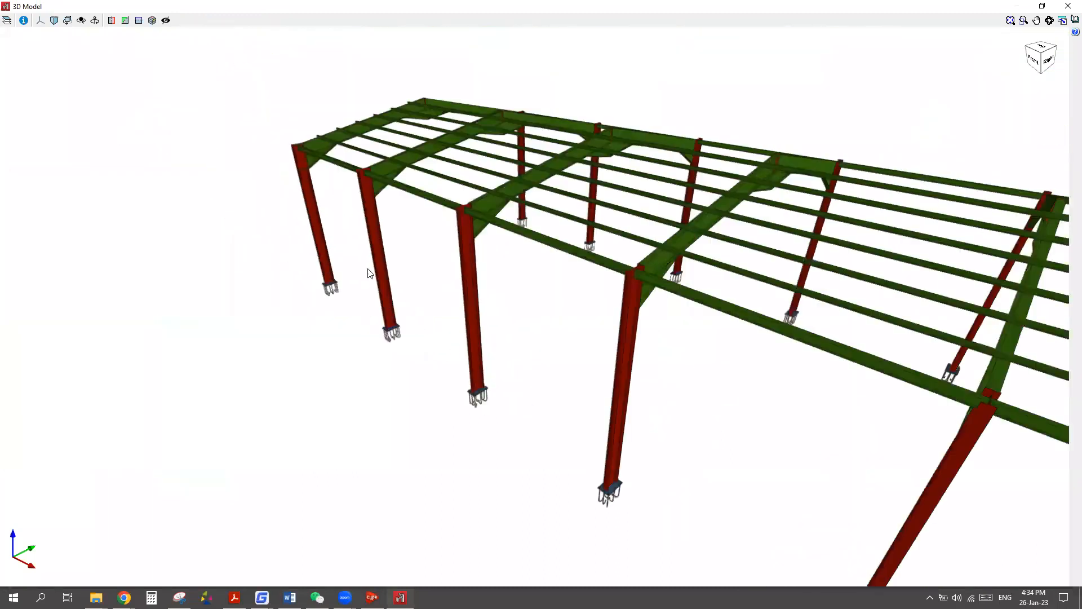
Inspect the bolted eaves joint of the end frame from several angles, including its end plate, haunch, stiffeners and longitudinal beam connection.
{"action": "scroll", "coordinate": [373, 256], "scroll_direction": "down", "scroll_amount": 3}
{"action": "scroll", "coordinate": [375, 245], "scroll_direction": "up", "scroll_amount": 4}
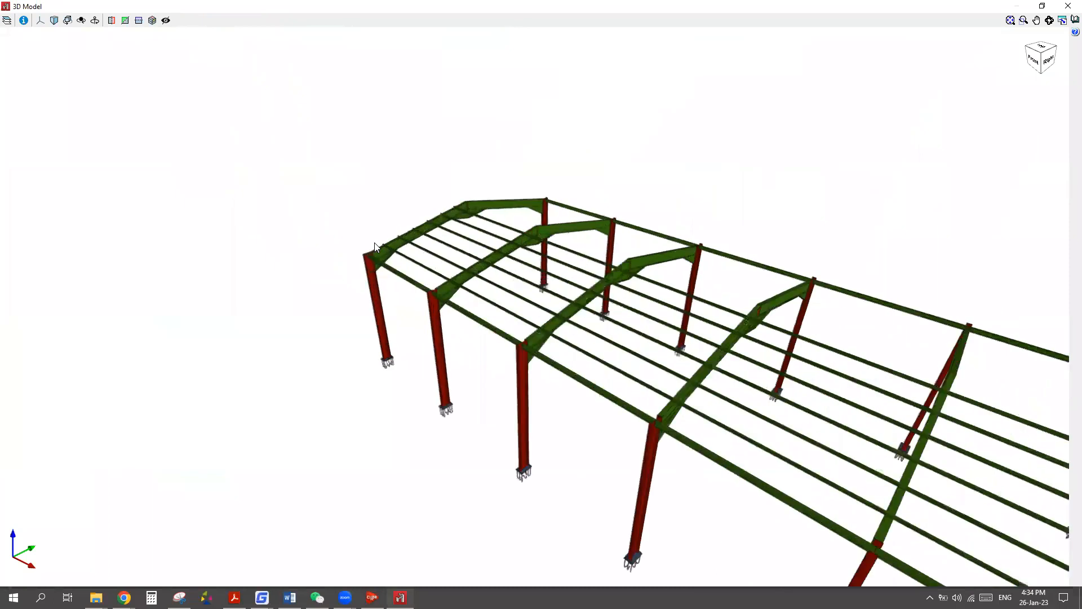
{"action": "scroll", "coordinate": [376, 241], "scroll_direction": "up", "scroll_amount": 5}
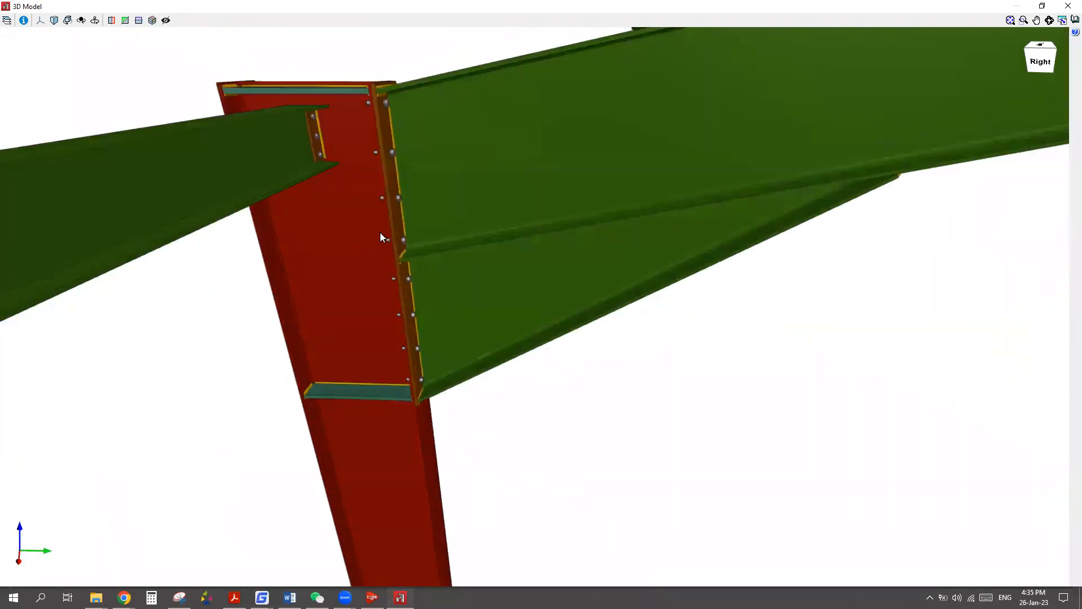
{"action": "middle_click_drag", "start_coordinate": [380, 232], "coordinate": [386, 198]}
{"action": "scroll", "coordinate": [385, 198], "scroll_direction": "up", "scroll_amount": 3}
{"action": "mouse_move", "coordinate": [430, 244]}
{"action": "middle_mouse_down"}
{"action": "mouse_move", "coordinate": [437, 270]}
{"action": "mouse_move", "coordinate": [574, 279]}
{"action": "mouse_move", "coordinate": [443, 267]}
{"action": "middle_mouse_up"}
{"action": "scroll", "coordinate": [432, 247], "scroll_direction": "down", "scroll_amount": 5}
{"action": "scroll", "coordinate": [443, 267], "scroll_direction": "up", "scroll_amount": 3}
{"action": "scroll", "coordinate": [380, 302], "scroll_direction": "up", "scroll_amount": 2}
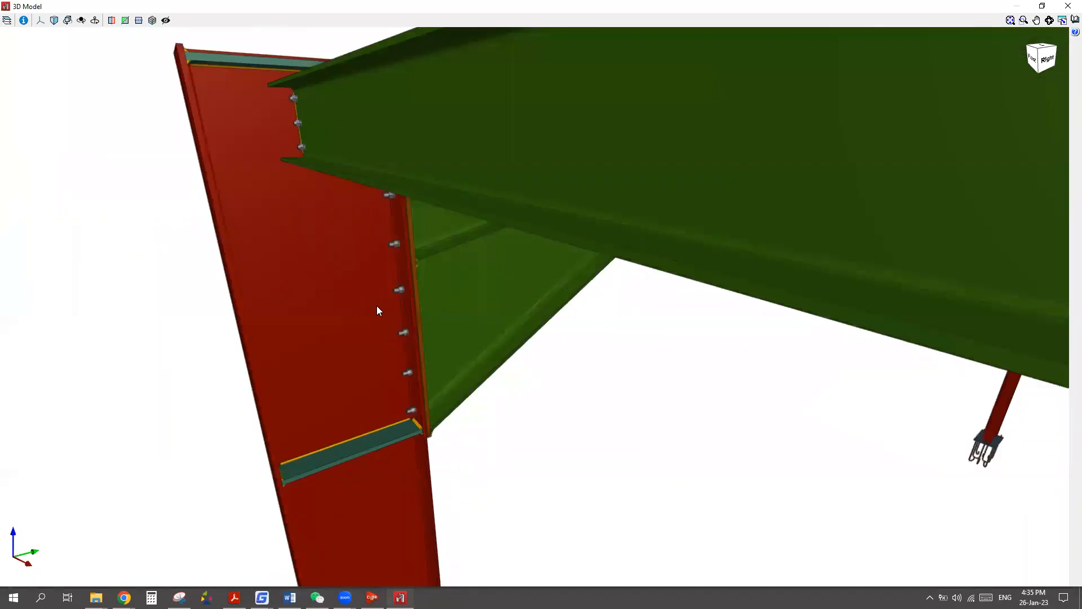
{"action": "scroll", "coordinate": [380, 301], "scroll_direction": "down", "scroll_amount": 4}
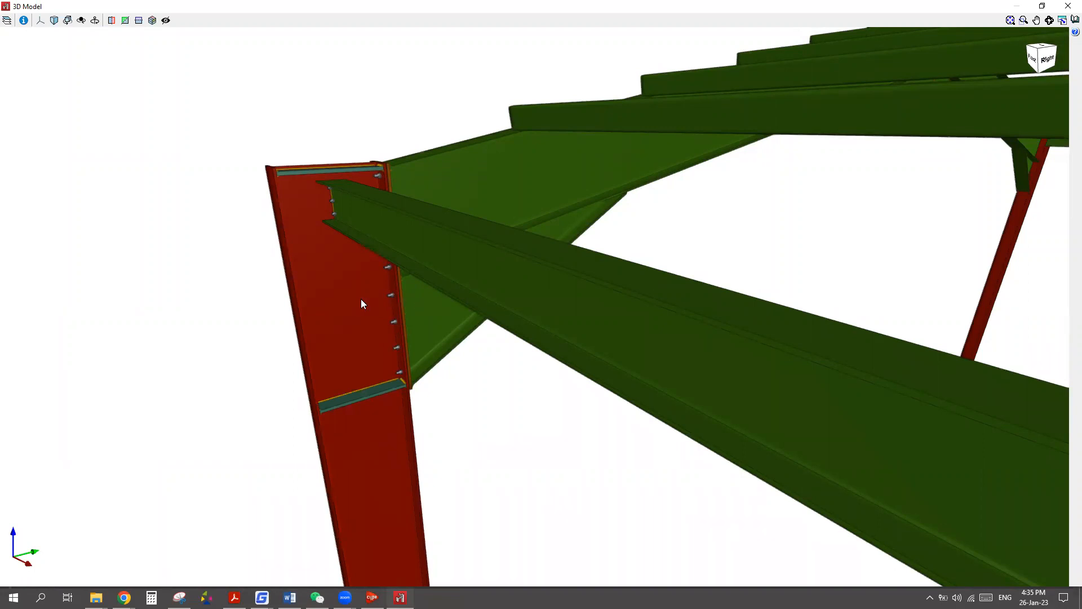
Inspect the eaves joints and longitudinal beams along the opposite row of columns in the 3D model.
{"action": "scroll", "coordinate": [357, 299], "scroll_direction": "down", "scroll_amount": 6}
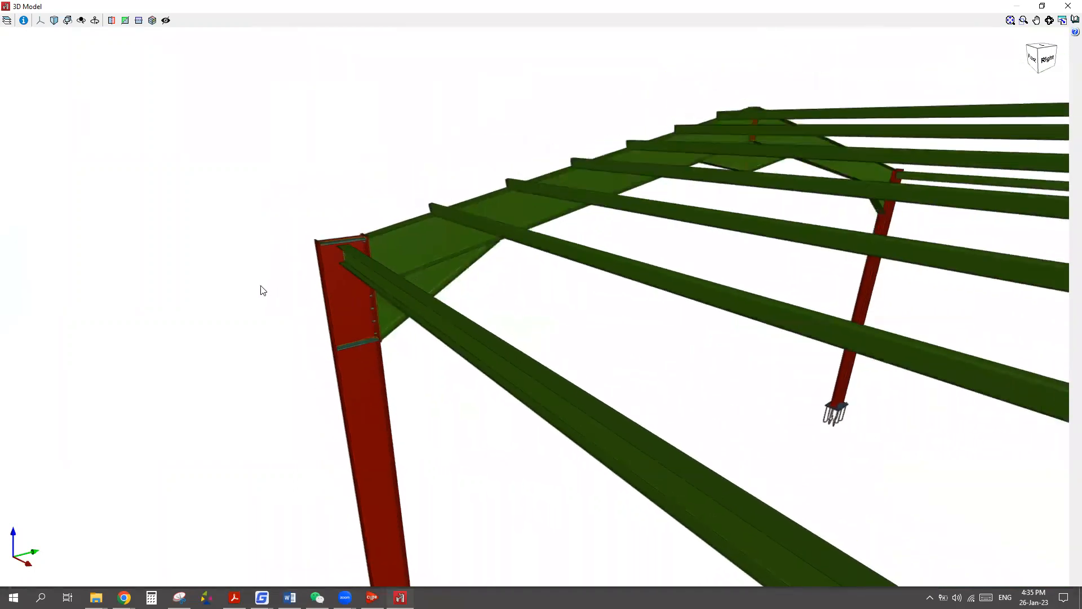
{"action": "scroll", "coordinate": [261, 286], "scroll_direction": "down", "scroll_amount": 4}
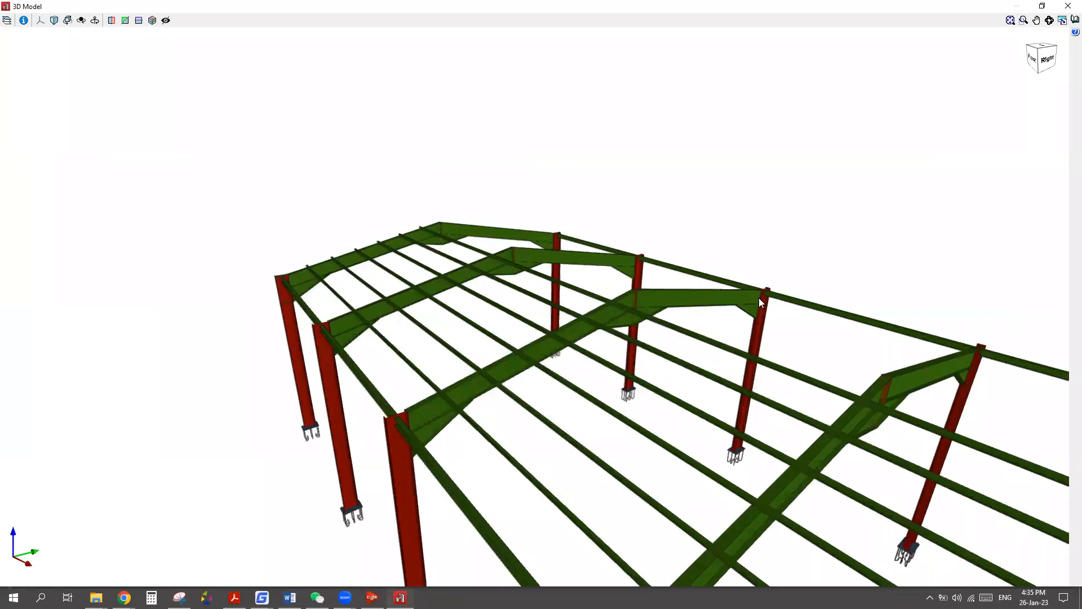
{"action": "scroll", "coordinate": [741, 300], "scroll_direction": "up", "scroll_amount": 2}
{"action": "scroll", "coordinate": [685, 269], "scroll_direction": "up", "scroll_amount": 3}
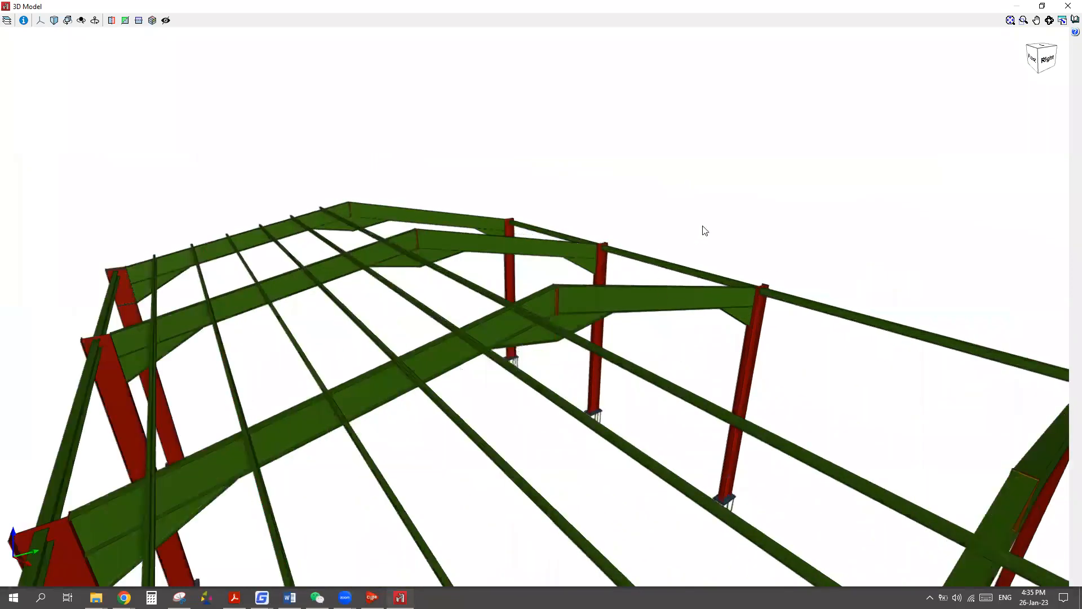
{"action": "scroll", "coordinate": [635, 304], "scroll_direction": "up", "scroll_amount": 5}
{"action": "scroll", "coordinate": [691, 290], "scroll_direction": "down", "scroll_amount": 1}
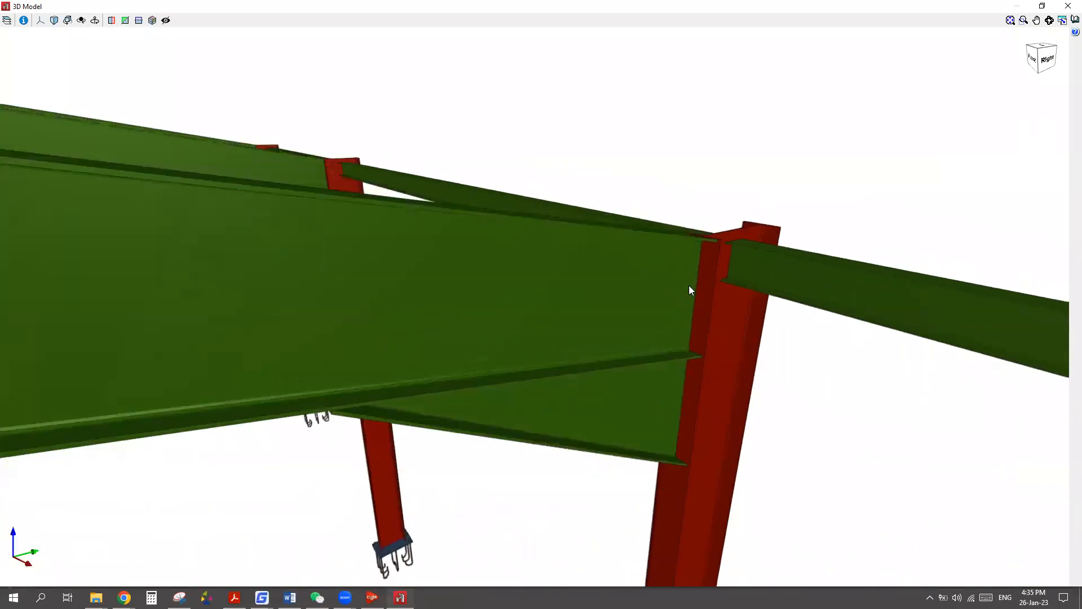
{"action": "middle_click_drag", "start_coordinate": [609, 286], "coordinate": [418, 229]}
{"action": "middle_click_drag", "start_coordinate": [498, 255], "coordinate": [660, 293]}
{"action": "scroll", "coordinate": [410, 235], "scroll_direction": "down", "scroll_amount": 4}
{"action": "scroll", "coordinate": [75, 163], "scroll_direction": "up", "scroll_amount": 4}
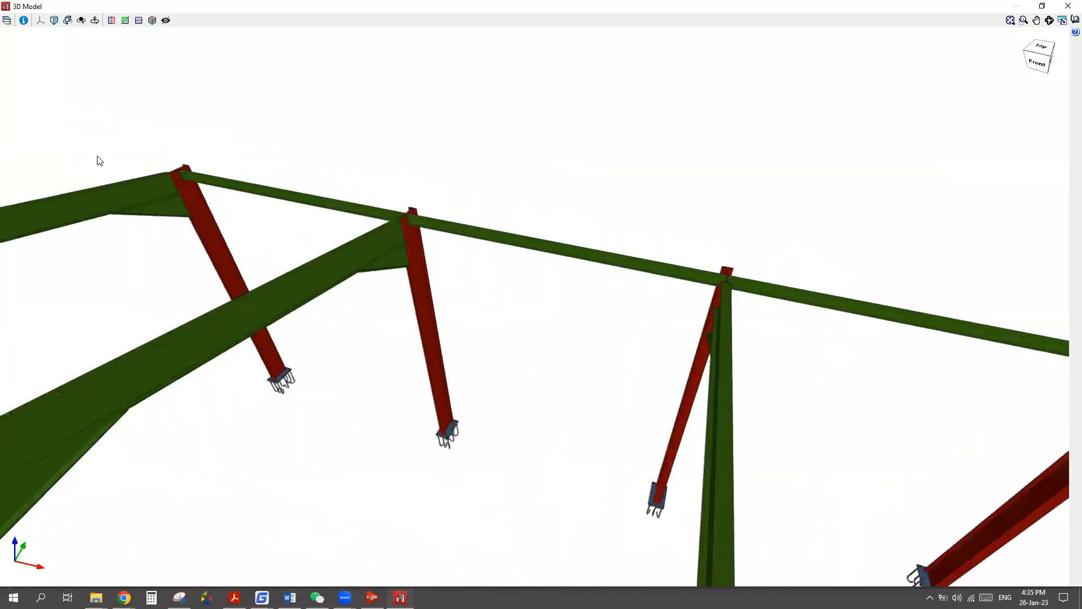
{"action": "scroll", "coordinate": [341, 145], "scroll_direction": "up", "scroll_amount": 4}
{"action": "scroll", "coordinate": [314, 200], "scroll_direction": "down", "scroll_amount": 4}
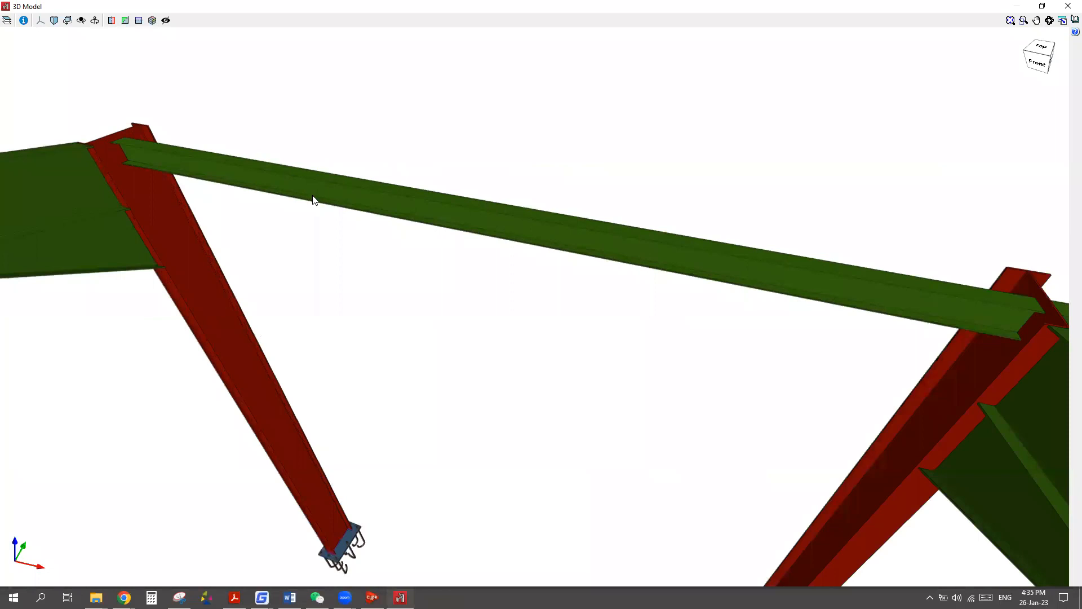
Inspect the haunched ridge joint between the two rafters of an intermediate frame, including its plate and welds.
{"action": "scroll", "coordinate": [281, 202], "scroll_direction": "down", "scroll_amount": 3}
{"action": "scroll", "coordinate": [279, 199], "scroll_direction": "down", "scroll_amount": 2}
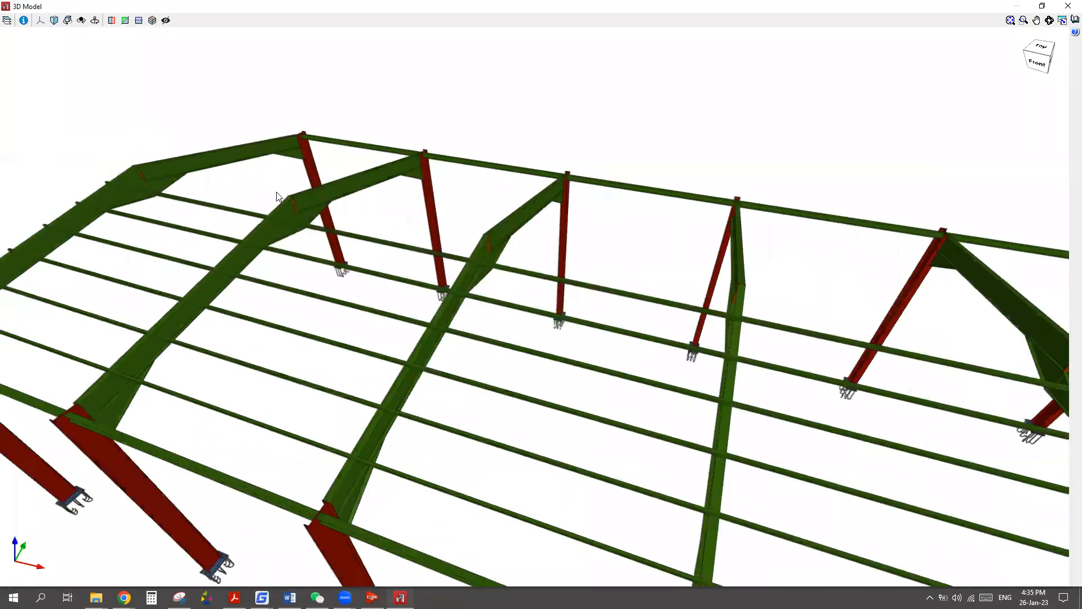
{"action": "scroll", "coordinate": [279, 198], "scroll_direction": "up", "scroll_amount": 1}
{"action": "scroll", "coordinate": [246, 162], "scroll_direction": "up", "scroll_amount": 3}
{"action": "scroll", "coordinate": [246, 163], "scroll_direction": "up", "scroll_amount": 2}
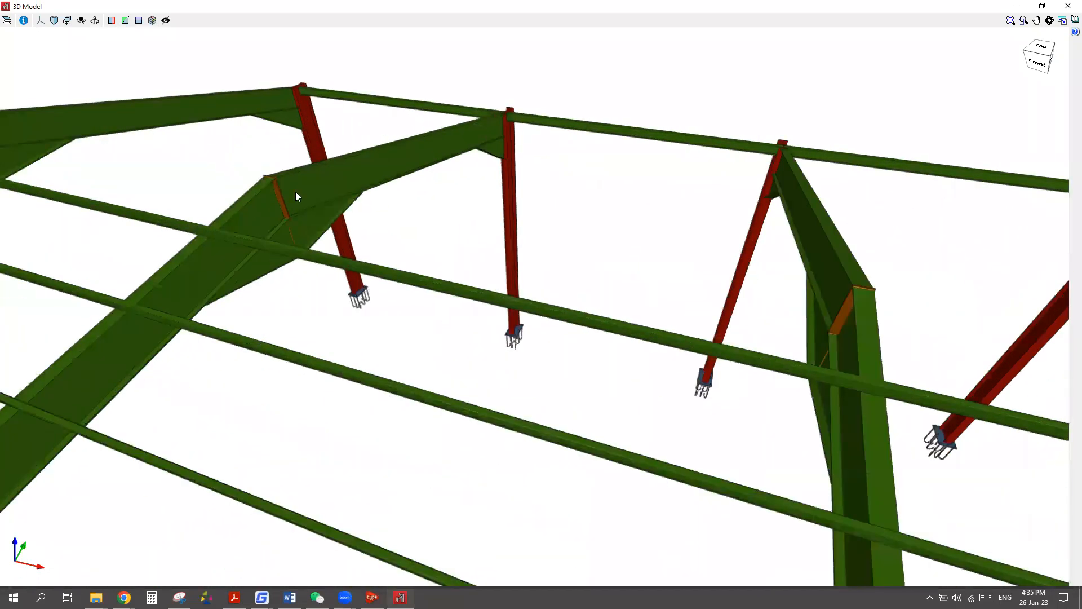
{"action": "scroll", "coordinate": [290, 330], "scroll_direction": "up", "scroll_amount": 3}
{"action": "scroll", "coordinate": [254, 204], "scroll_direction": "down", "scroll_amount": 4}
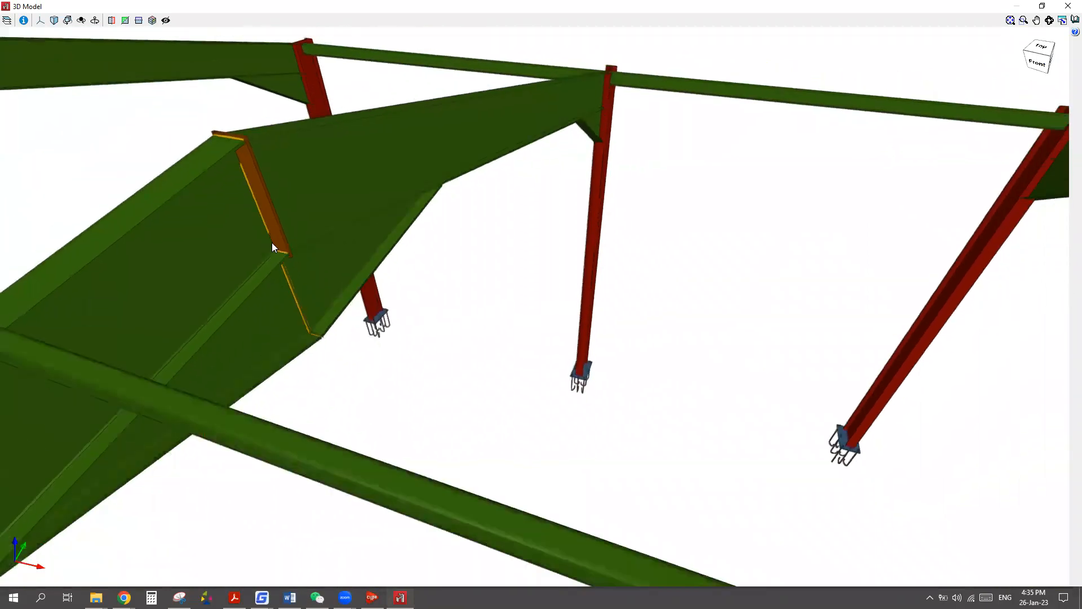
Examine the ridge joint's haunch and weld lines from below and close the 3D view.
{"action": "scroll", "coordinate": [270, 242], "scroll_direction": "down", "scroll_amount": 4}
{"action": "middle_click_drag", "start_coordinate": [270, 241], "coordinate": [399, 284], "text": "shift"}
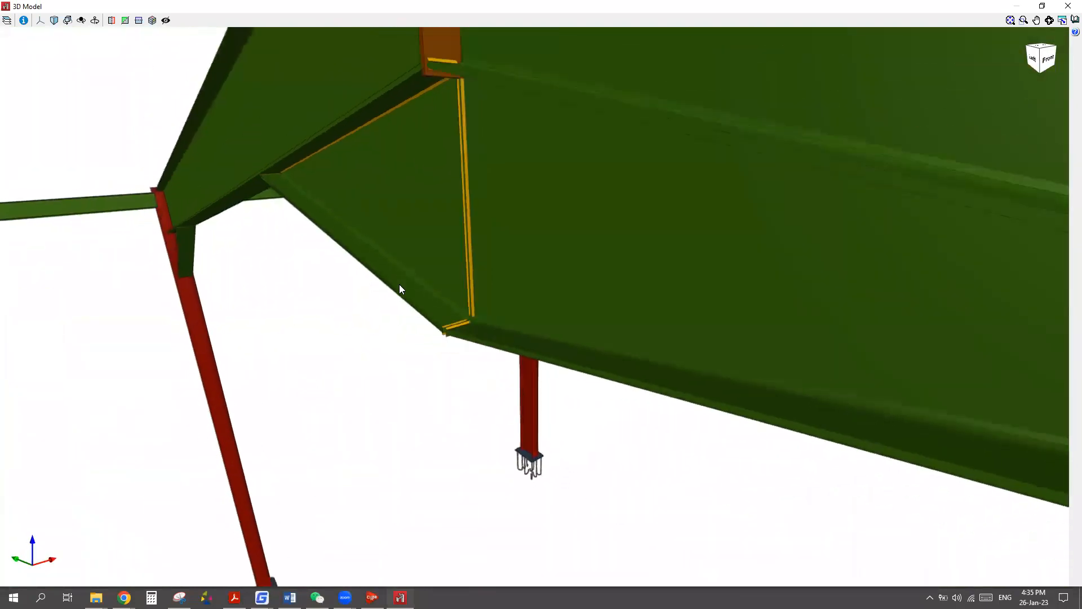
{"action": "scroll", "coordinate": [399, 284], "scroll_direction": "down", "scroll_amount": 8}
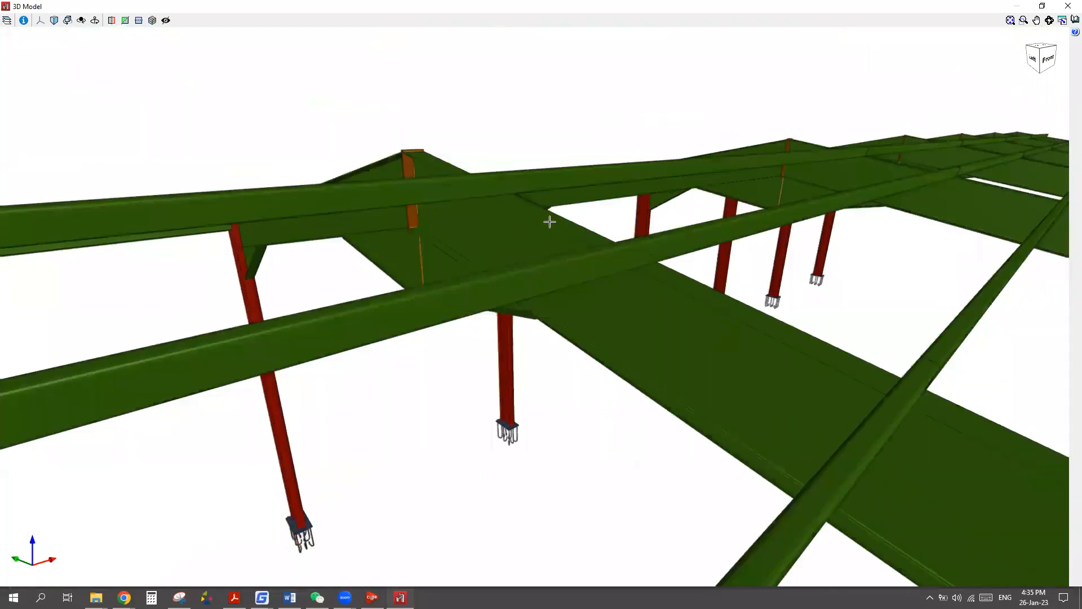
{"action": "left_click", "coordinate": [1068, 6]}
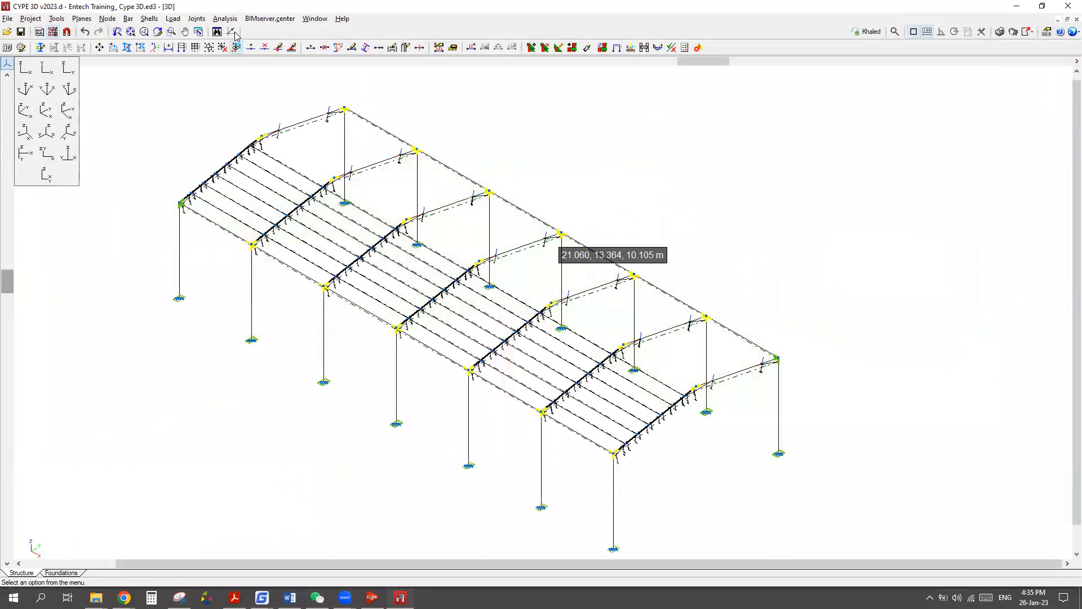
Redesign the joints, resolving all nodes with bolted connections and without prestressed bolts.
{"action": "left_click", "coordinate": [225, 18]}
{"action": "mouse_move", "coordinate": [251, 74]}
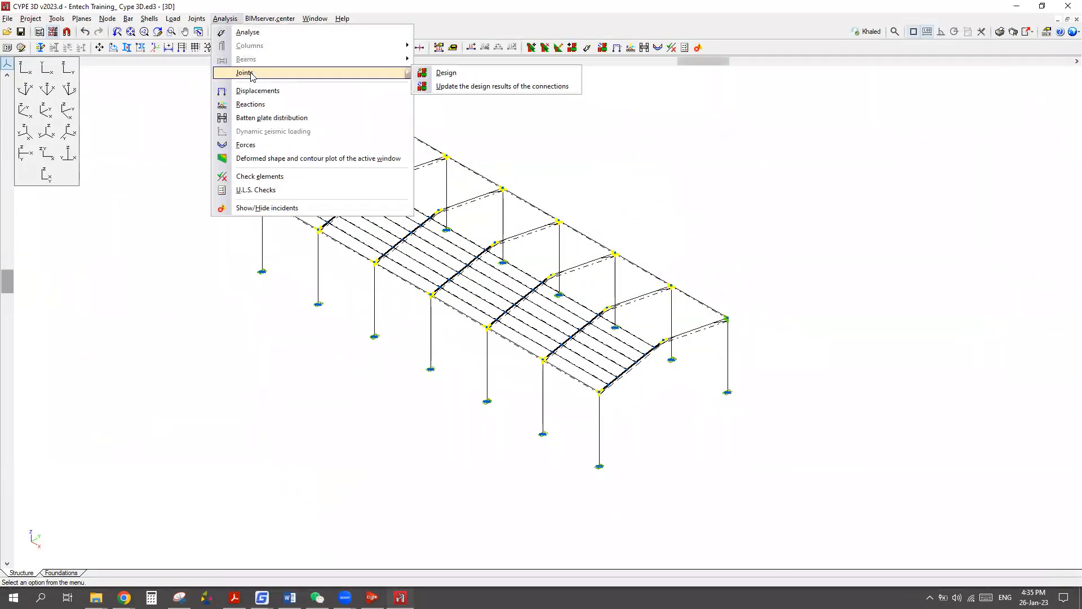
{"action": "left_click", "coordinate": [446, 73]}
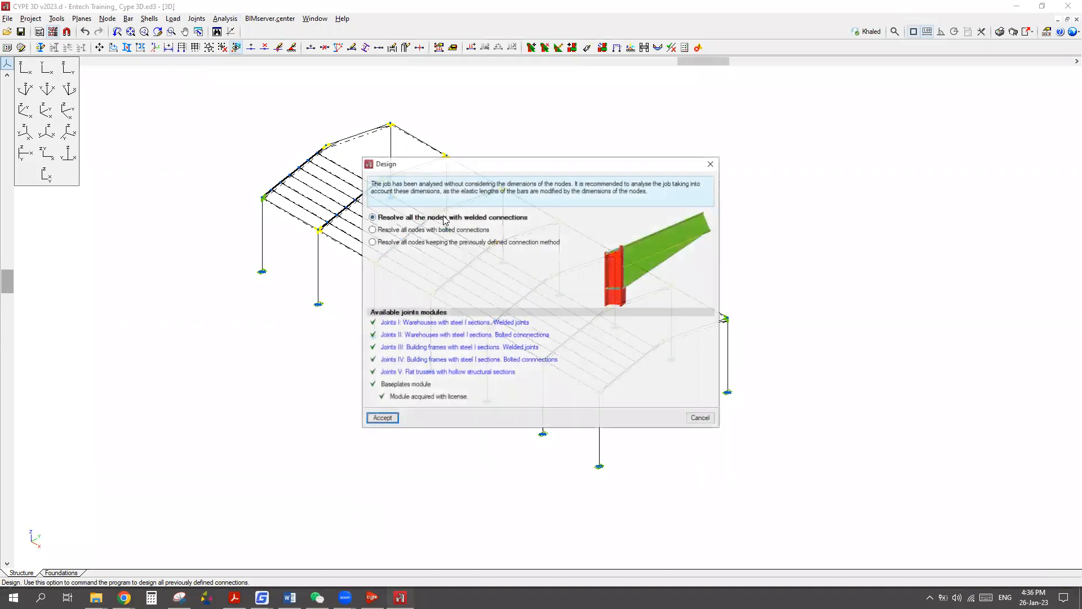
{"action": "left_click", "coordinate": [450, 231]}
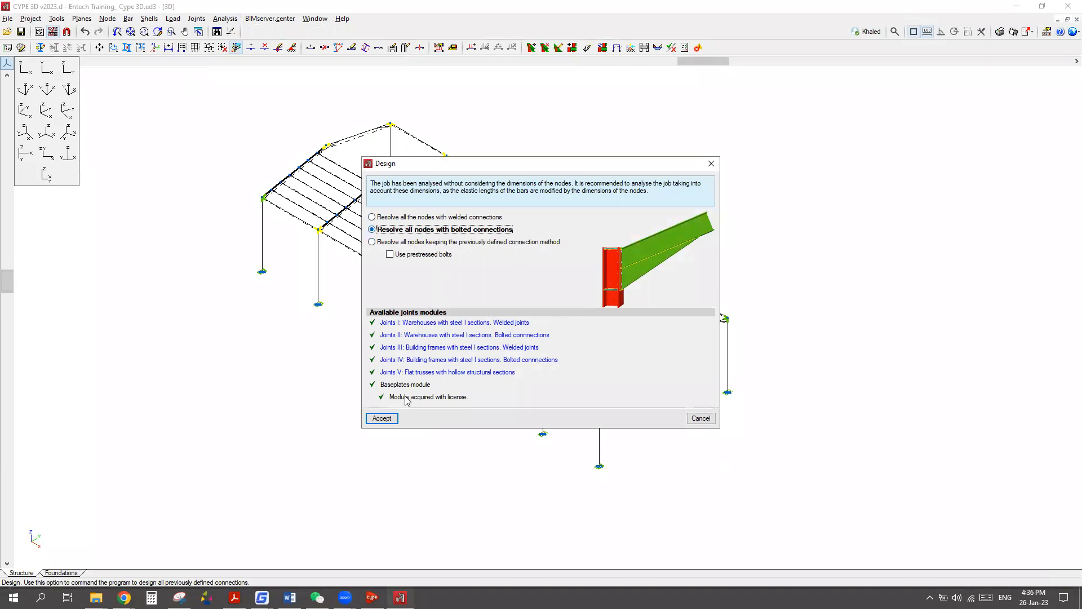
{"action": "left_click", "coordinate": [389, 420]}
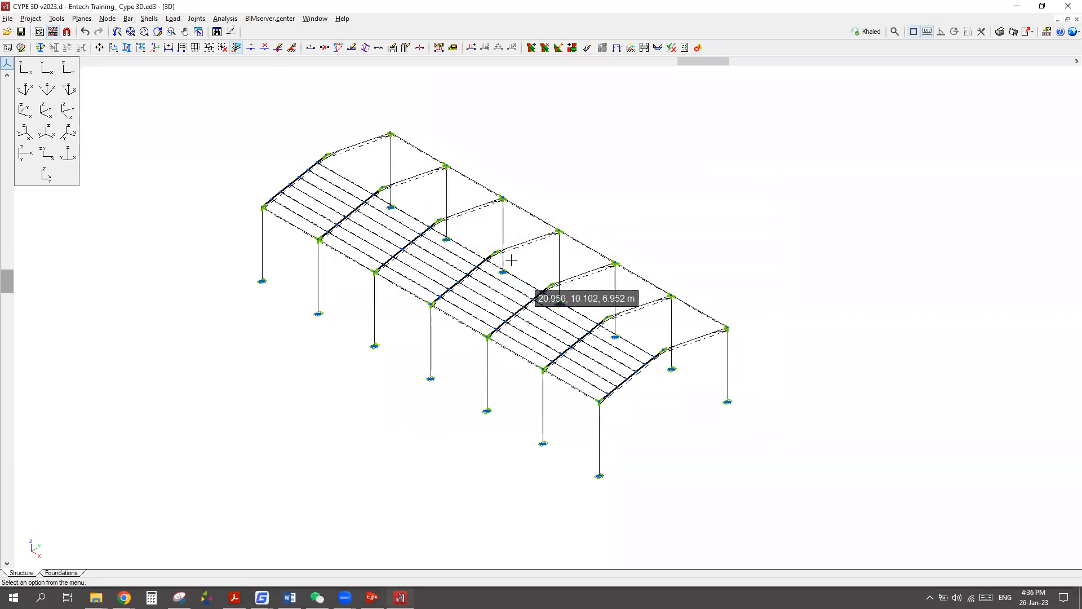
Open a 3D view of the complete structure and look over the redesigned frames.
{"action": "scroll", "coordinate": [502, 208], "scroll_direction": "up", "scroll_amount": 2}
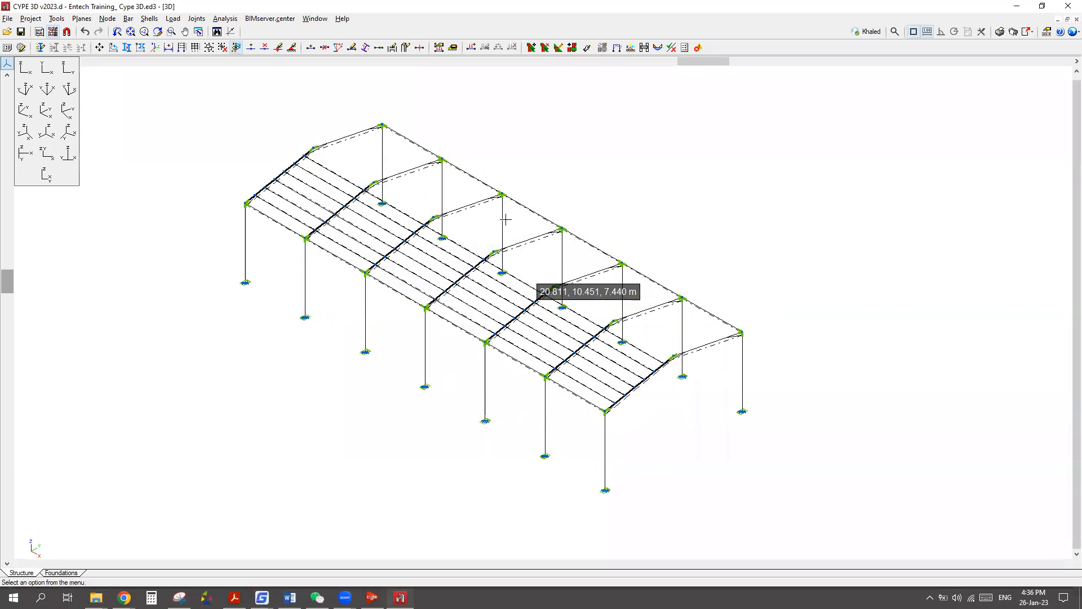
{"action": "left_click", "coordinate": [56, 18]}
{"action": "mouse_move", "coordinate": [95, 269]}
{"action": "left_click", "coordinate": [291, 266]}
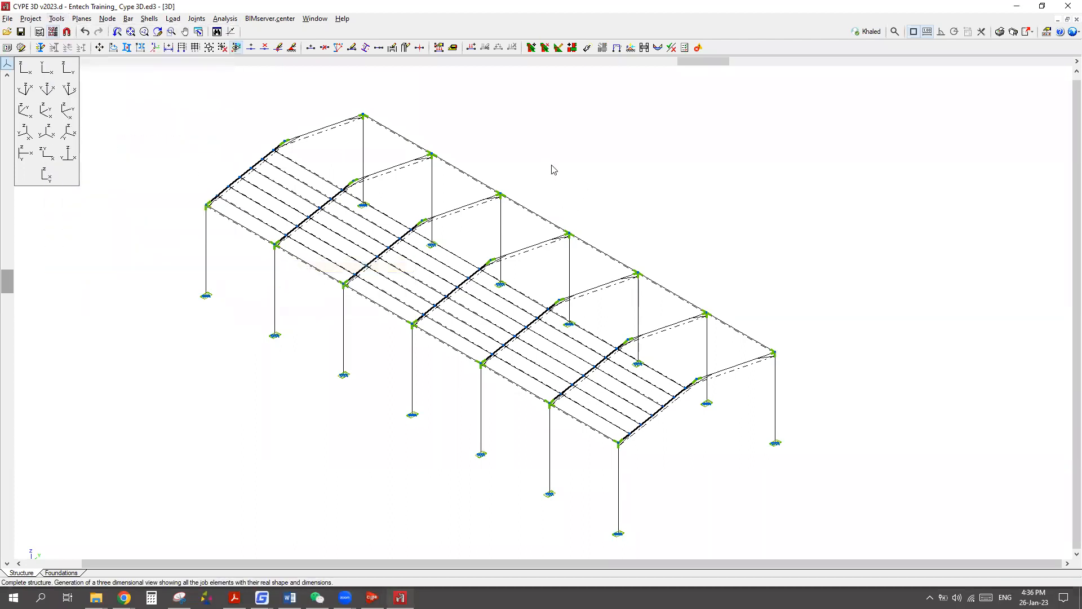
{"action": "scroll", "coordinate": [492, 253], "scroll_direction": "up", "scroll_amount": 1}
{"action": "scroll", "coordinate": [493, 252], "scroll_direction": "up", "scroll_amount": 1}
{"action": "scroll", "coordinate": [499, 252], "scroll_direction": "up", "scroll_amount": 2}
{"action": "scroll", "coordinate": [499, 214], "scroll_direction": "up", "scroll_amount": 1}
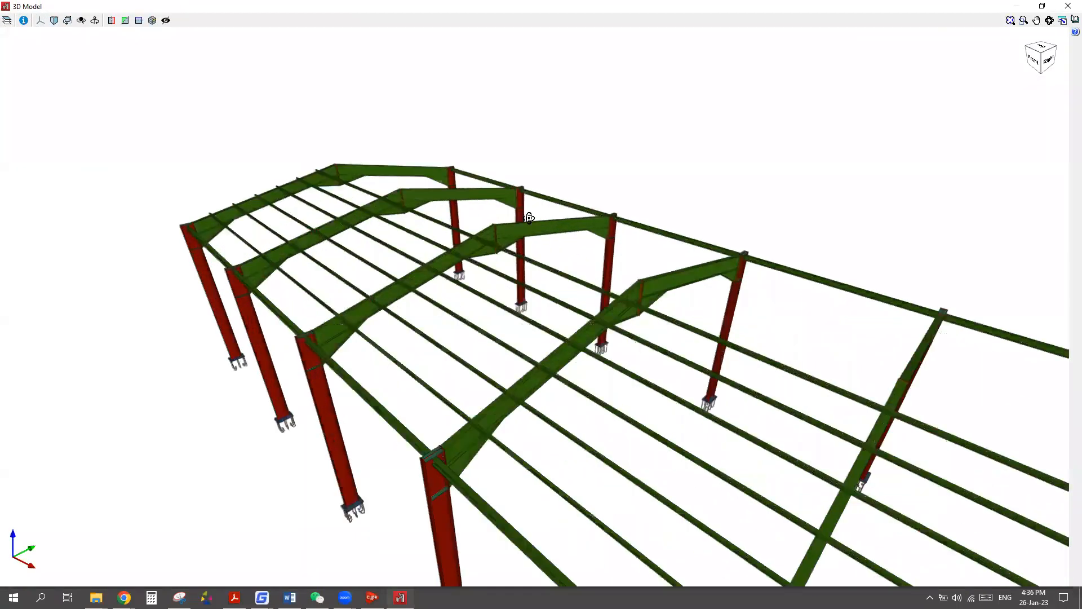
Inspect the ridge joint of an intermediate frame, including its end plate and the bolt row along its depth.
{"action": "scroll", "coordinate": [578, 227], "scroll_direction": "up", "scroll_amount": 1}
{"action": "scroll", "coordinate": [558, 188], "scroll_direction": "up", "scroll_amount": 1}
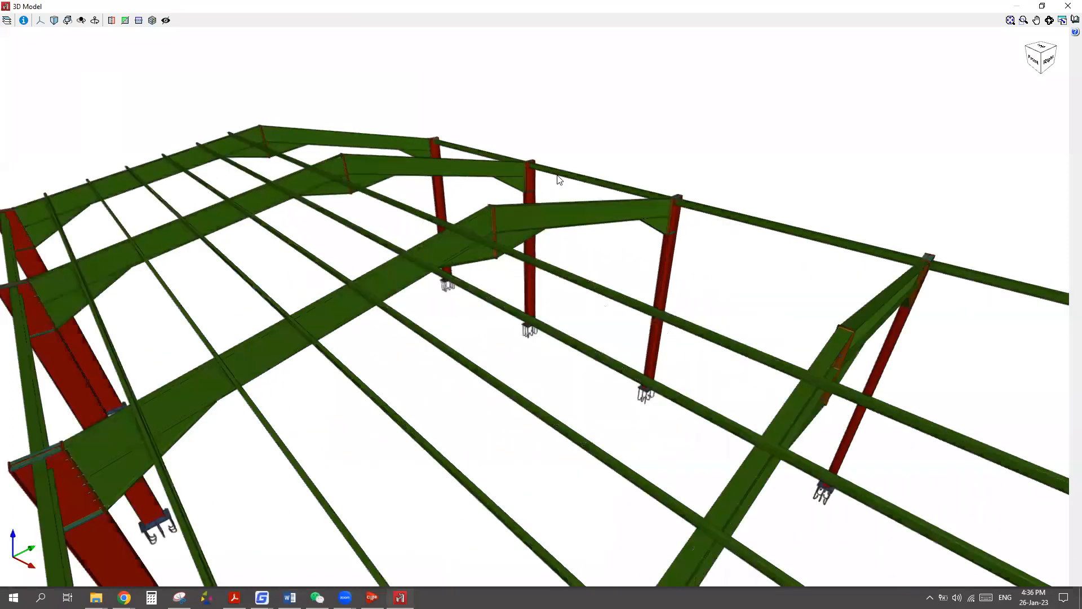
{"action": "scroll", "coordinate": [725, 290], "scroll_direction": "up", "scroll_amount": 1}
{"action": "scroll", "coordinate": [662, 372], "scroll_direction": "up", "scroll_amount": 1}
{"action": "scroll", "coordinate": [675, 404], "scroll_direction": "up", "scroll_amount": 1}
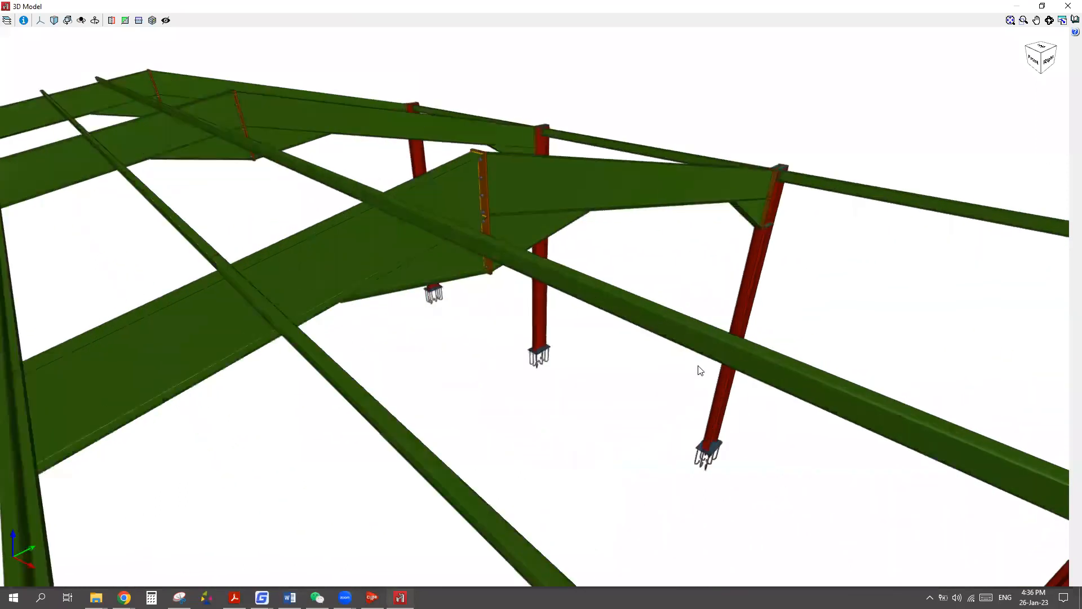
{"action": "scroll", "coordinate": [700, 367], "scroll_direction": "up", "scroll_amount": 2}
{"action": "scroll", "coordinate": [451, 294], "scroll_direction": "down", "scroll_amount": 3}
{"action": "scroll", "coordinate": [456, 287], "scroll_direction": "up", "scroll_amount": 3}
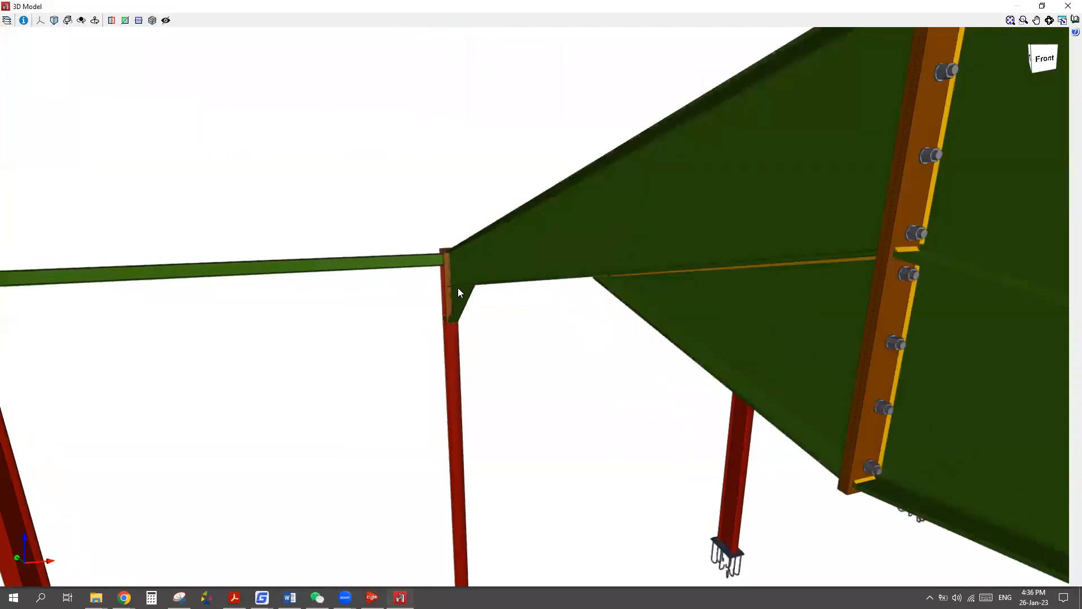
Inspect the bolted eaves joint from several angles, including its end plate, haunch, column stiffeners and longitudinal beam connection.
{"action": "scroll", "coordinate": [453, 291], "scroll_direction": "up", "scroll_amount": 4}
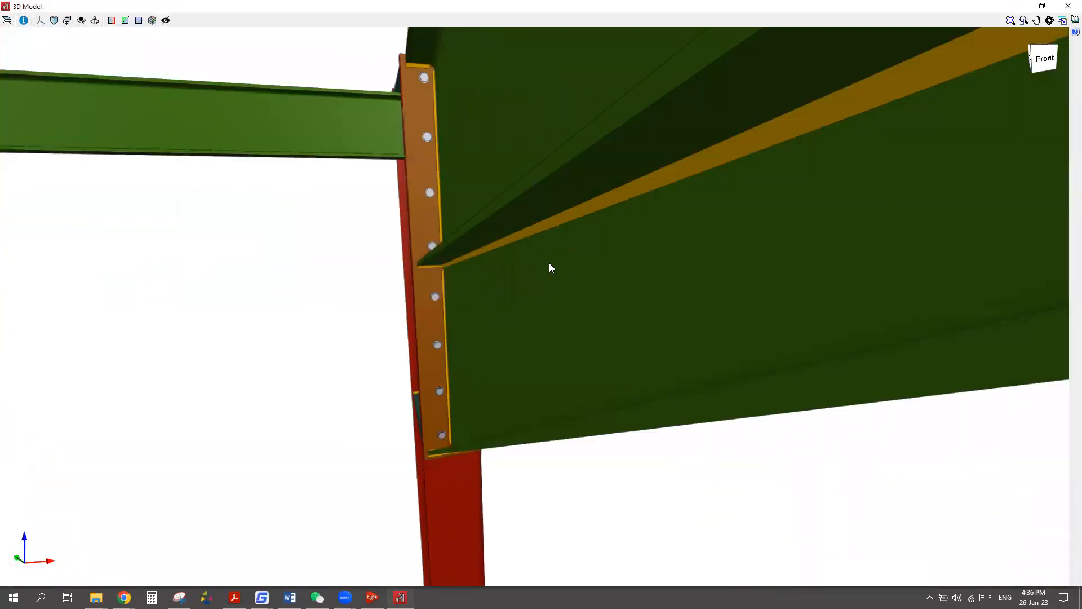
{"action": "middle_click_drag", "start_coordinate": [545, 263], "coordinate": [582, 210]}
{"action": "scroll", "coordinate": [584, 214], "scroll_direction": "down", "scroll_amount": 4}
{"action": "middle_click_drag", "start_coordinate": [401, 188], "coordinate": [411, 204]}
{"action": "scroll", "coordinate": [408, 315], "scroll_direction": "up", "scroll_amount": 5}
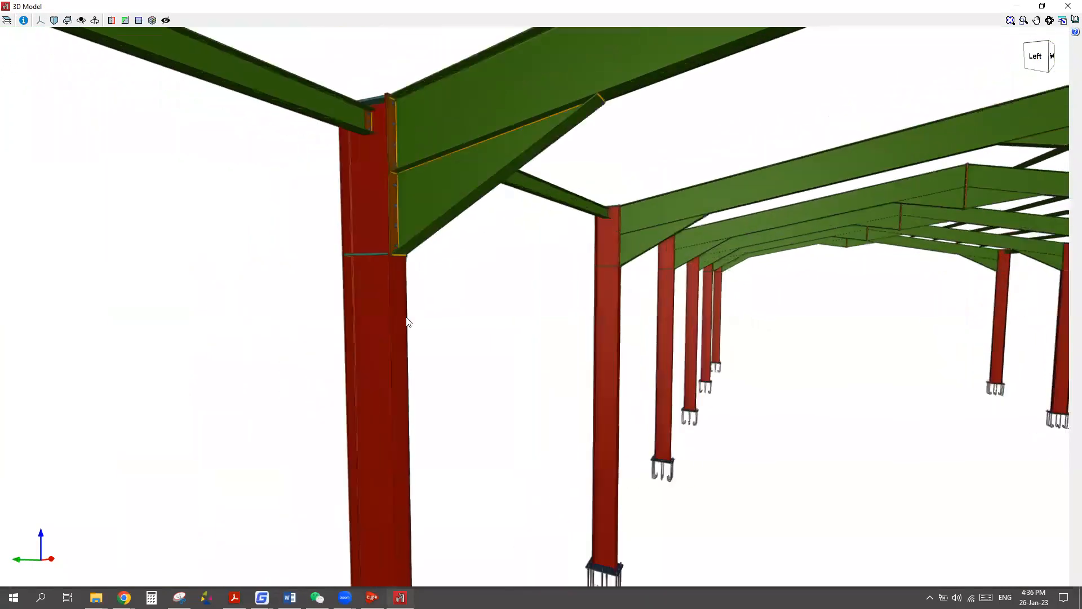
{"action": "middle_click_drag", "start_coordinate": [408, 314], "coordinate": [410, 221]}
{"action": "scroll", "coordinate": [413, 224], "scroll_direction": "down", "scroll_amount": 4}
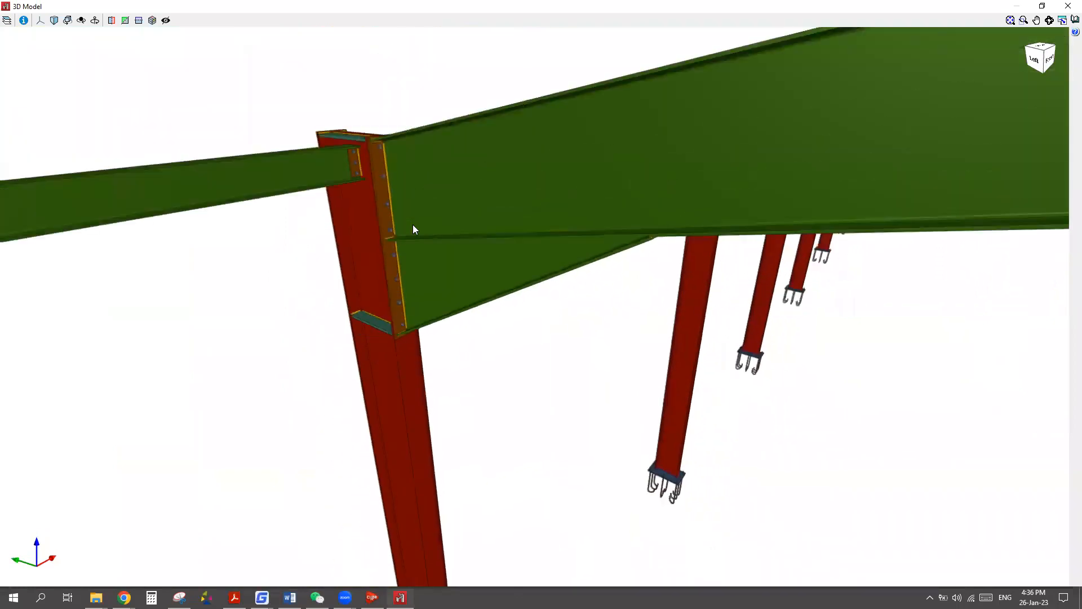
{"action": "scroll", "coordinate": [439, 228], "scroll_direction": "up", "scroll_amount": 6}
{"action": "scroll", "coordinate": [446, 233], "scroll_direction": "down", "scroll_amount": 1}
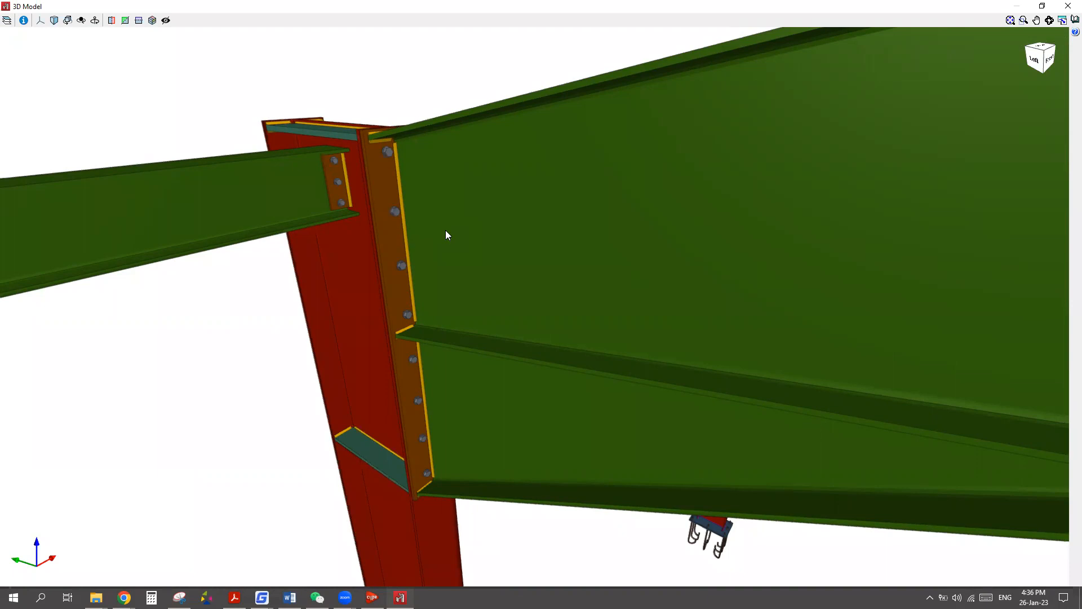
Survey the row of frames and examine the bolts, end plate and haunch welds of the end frame's ridge joint.
{"action": "scroll", "coordinate": [367, 261], "scroll_direction": "down", "scroll_amount": 8}
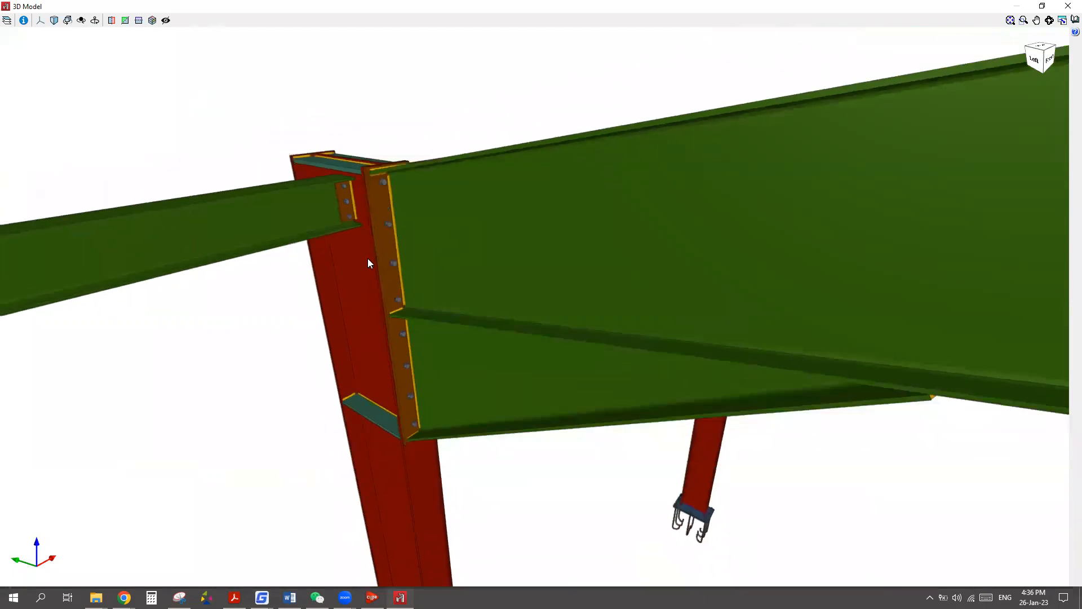
{"action": "scroll", "coordinate": [368, 248], "scroll_direction": "down", "scroll_amount": 8}
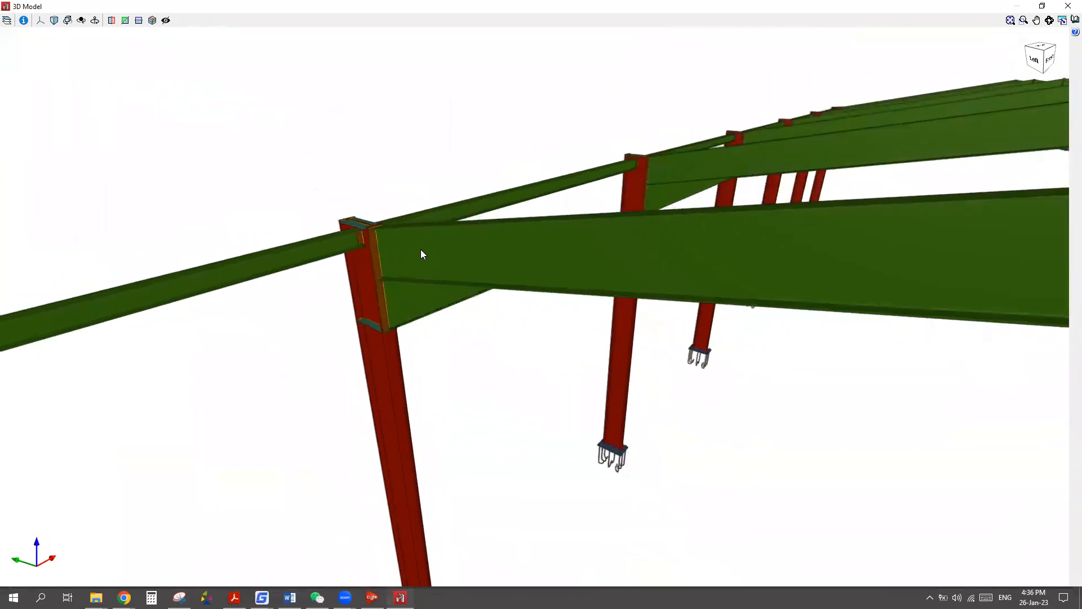
{"action": "scroll", "coordinate": [314, 329], "scroll_direction": "down", "scroll_amount": 2}
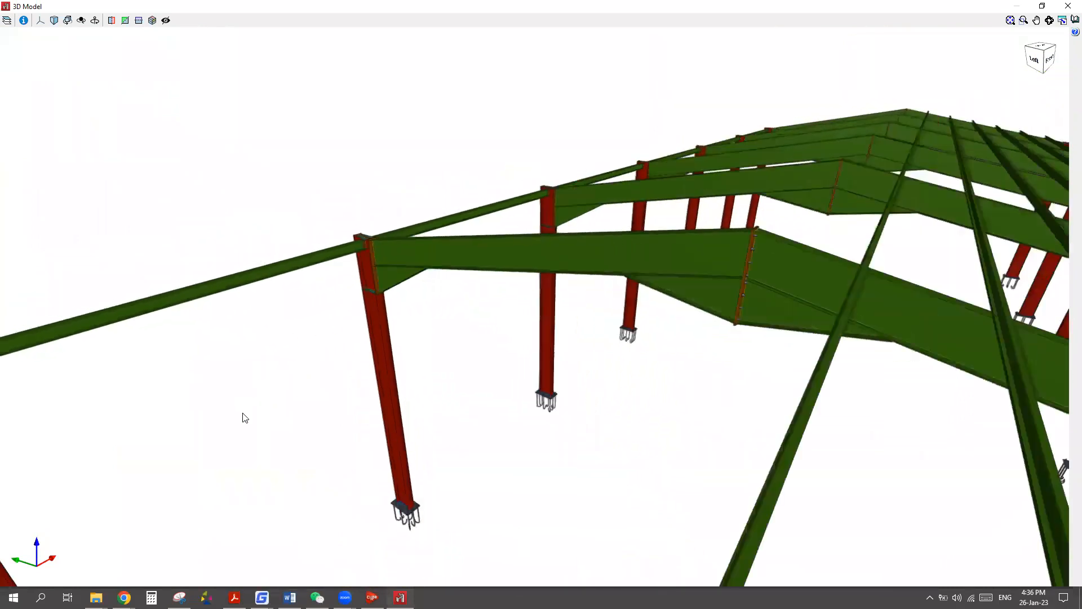
{"action": "scroll", "coordinate": [245, 418], "scroll_direction": "down", "scroll_amount": 2}
{"action": "scroll", "coordinate": [275, 404], "scroll_direction": "down", "scroll_amount": 2}
{"action": "scroll", "coordinate": [483, 278], "scroll_direction": "down", "scroll_amount": 1}
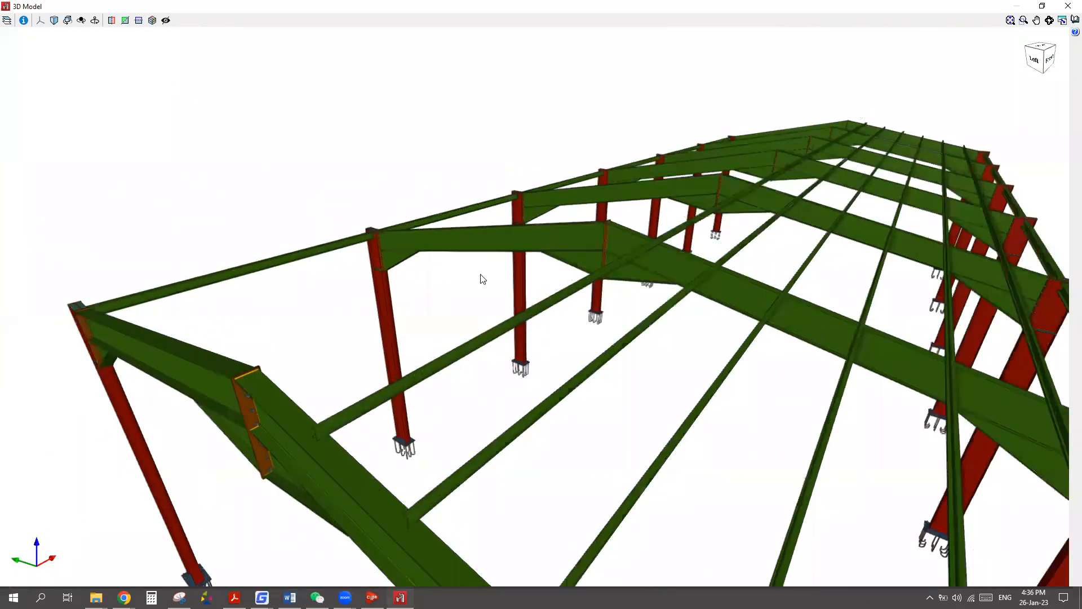
{"action": "scroll", "coordinate": [604, 264], "scroll_direction": "up", "scroll_amount": 10}
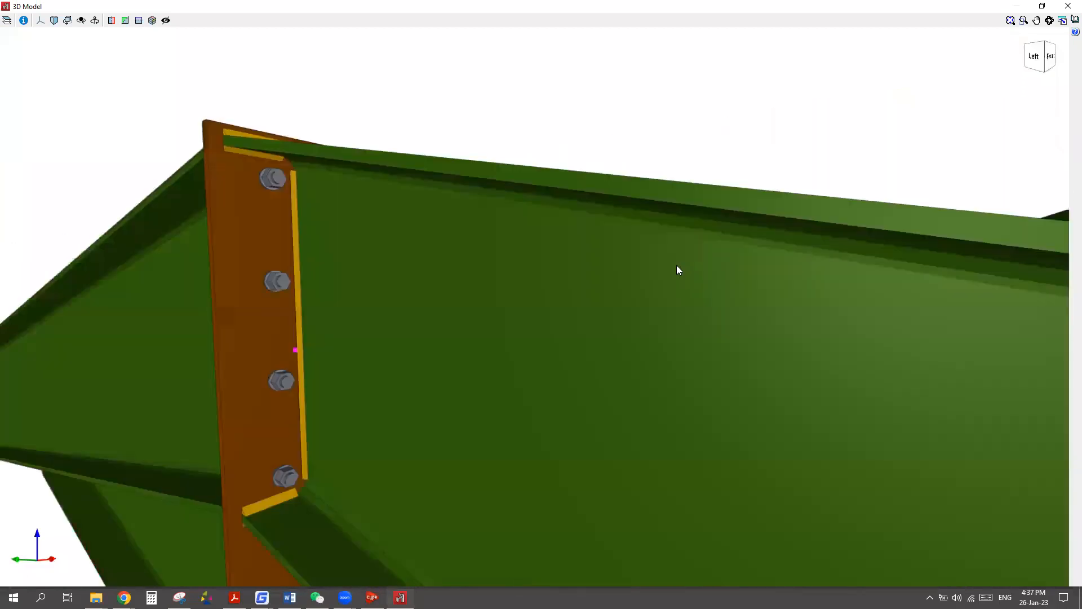
{"action": "scroll", "coordinate": [388, 487], "scroll_direction": "down", "scroll_amount": 5}
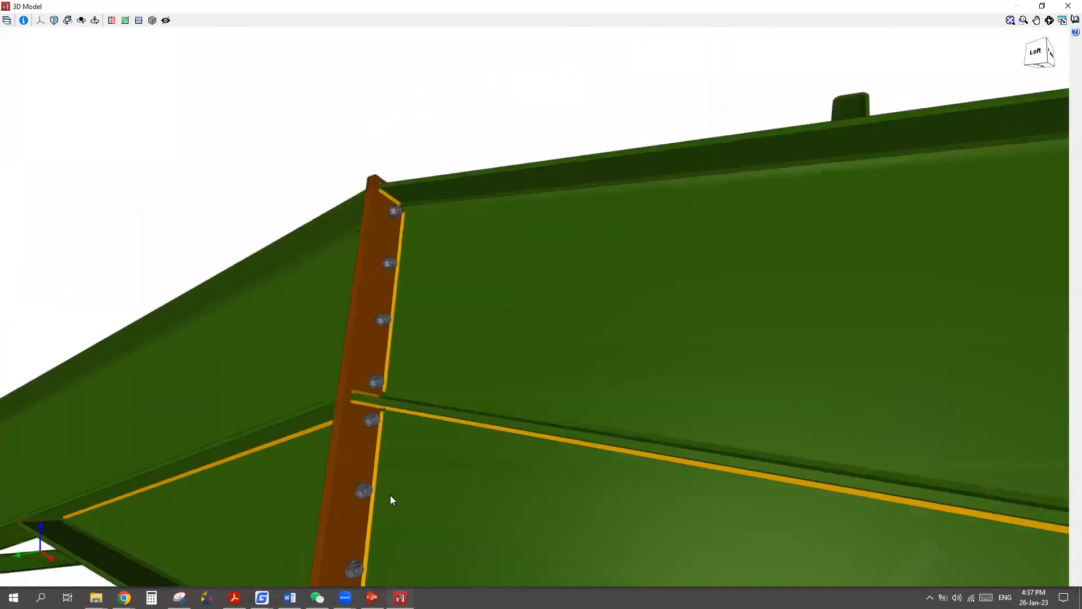
{"action": "scroll", "coordinate": [400, 473], "scroll_direction": "down", "scroll_amount": 3}
Examine the bolted end plate and longitudinal beam connection at the eaves from below and close the 3D view.
{"action": "scroll", "coordinate": [437, 375], "scroll_direction": "up", "scroll_amount": 6}
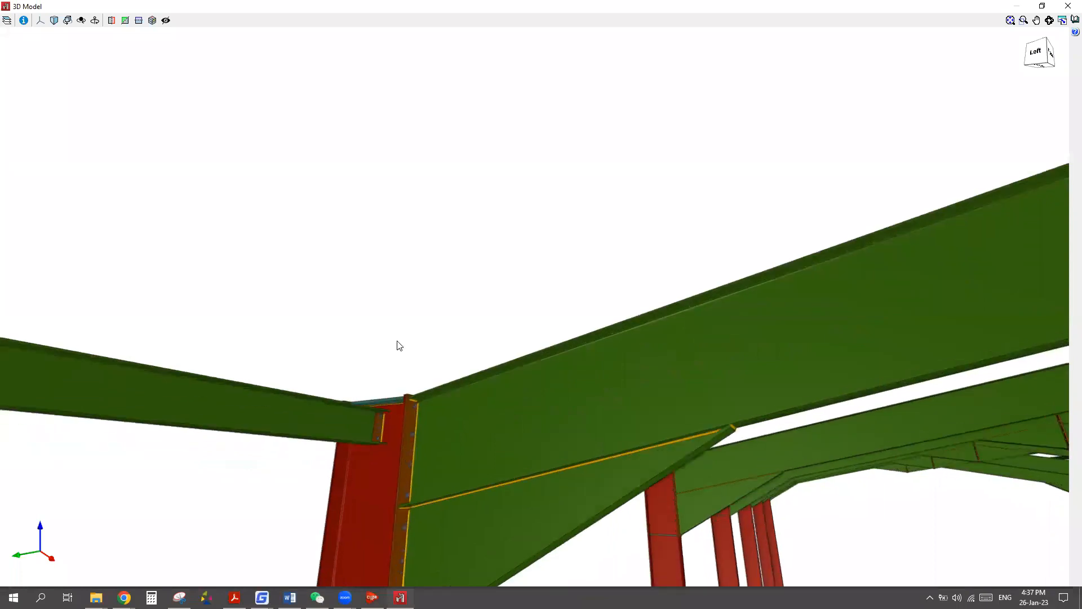
{"action": "scroll", "coordinate": [407, 339], "scroll_direction": "down", "scroll_amount": 5}
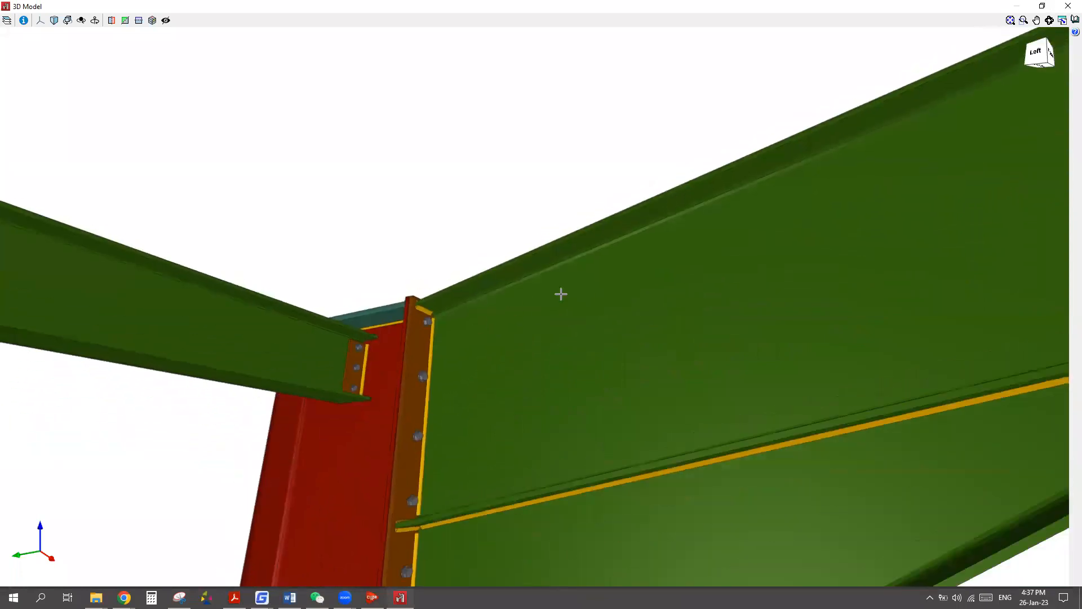
{"action": "left_click", "coordinate": [1069, 6]}
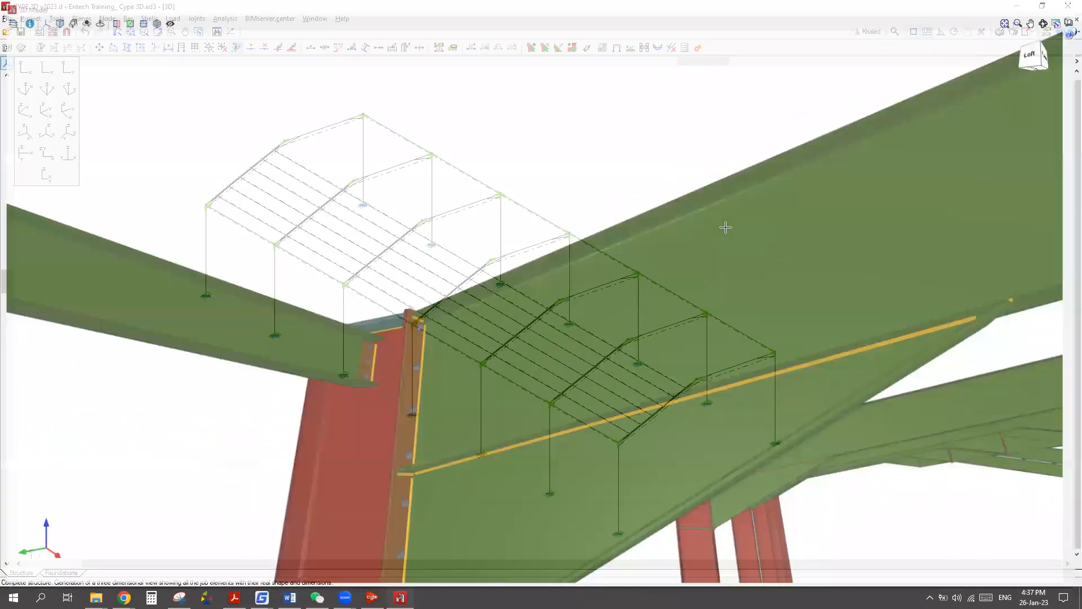
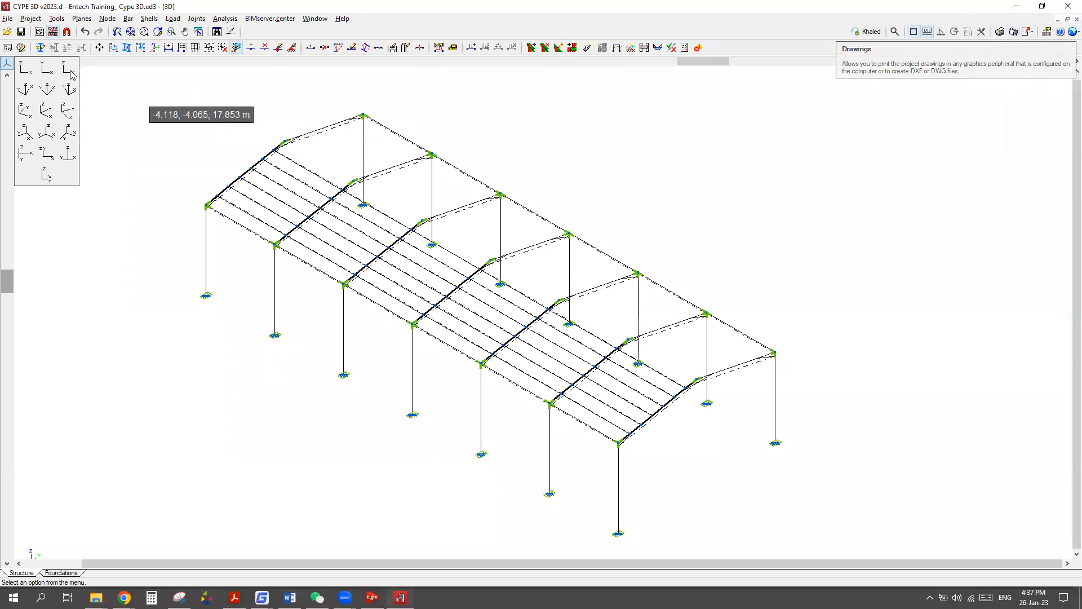
Generate the joints drawing for DWG with detail scales calculated automatically from the drawing size, keeping the previous composition settings.
{"action": "left_click", "coordinate": [7, 17]}
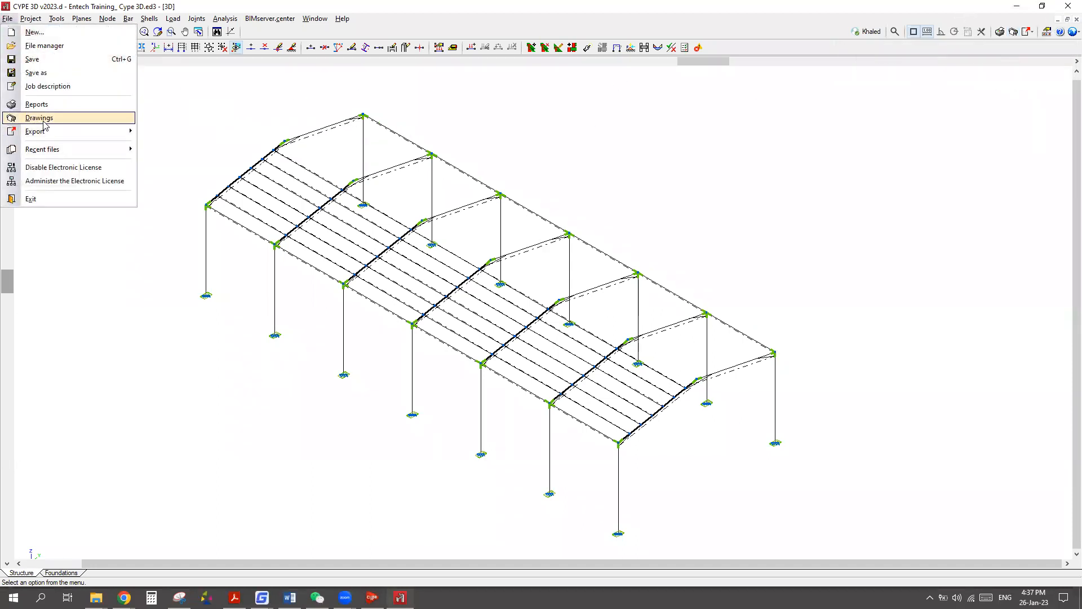
{"action": "left_click", "coordinate": [37, 121]}
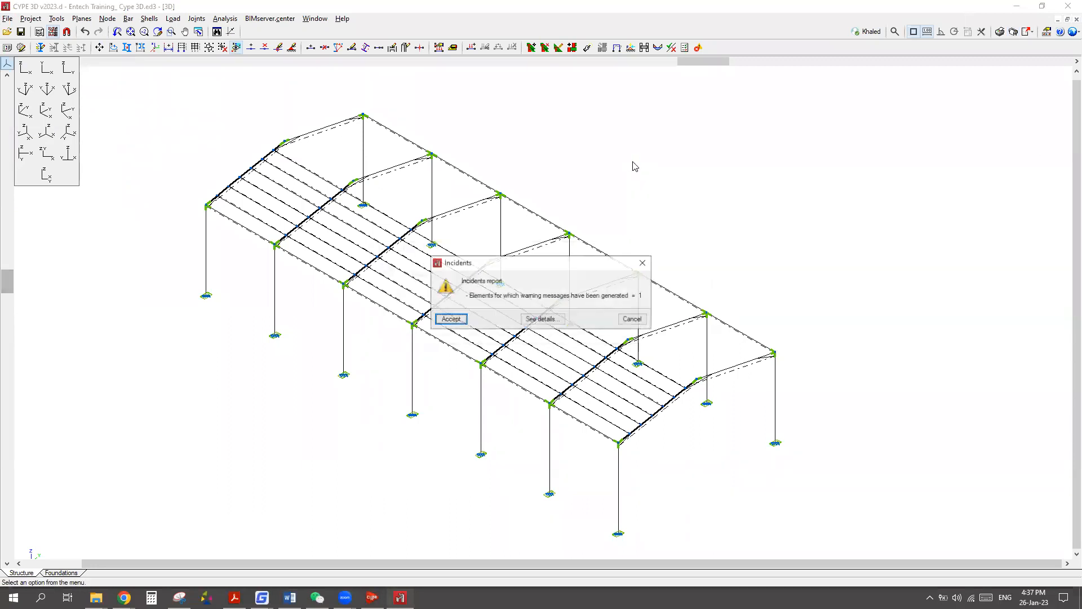
{"action": "left_click", "coordinate": [442, 318]}
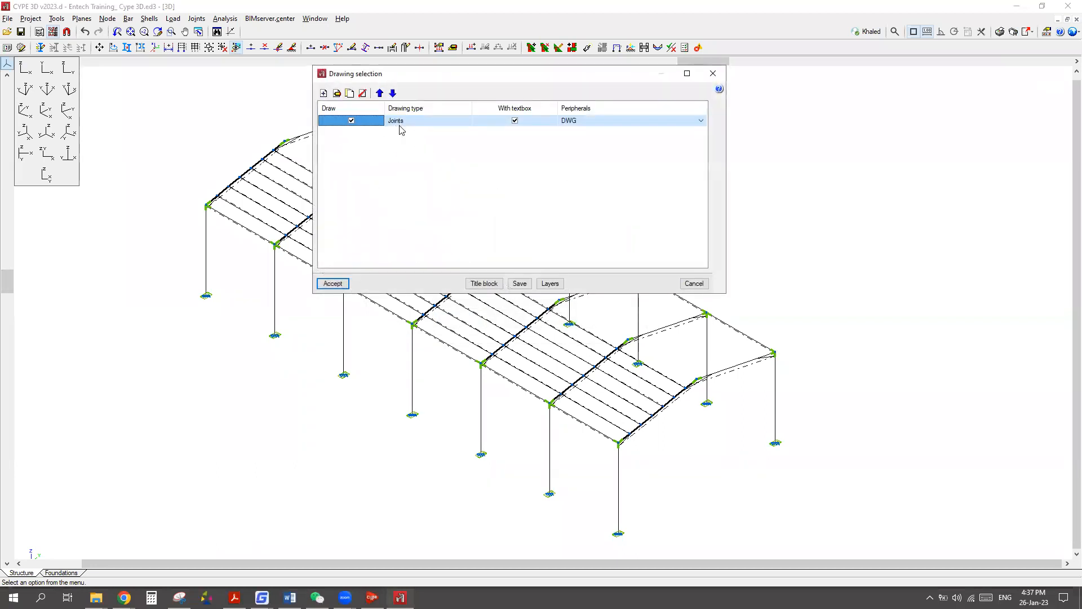
{"action": "left_click", "coordinate": [336, 94]}
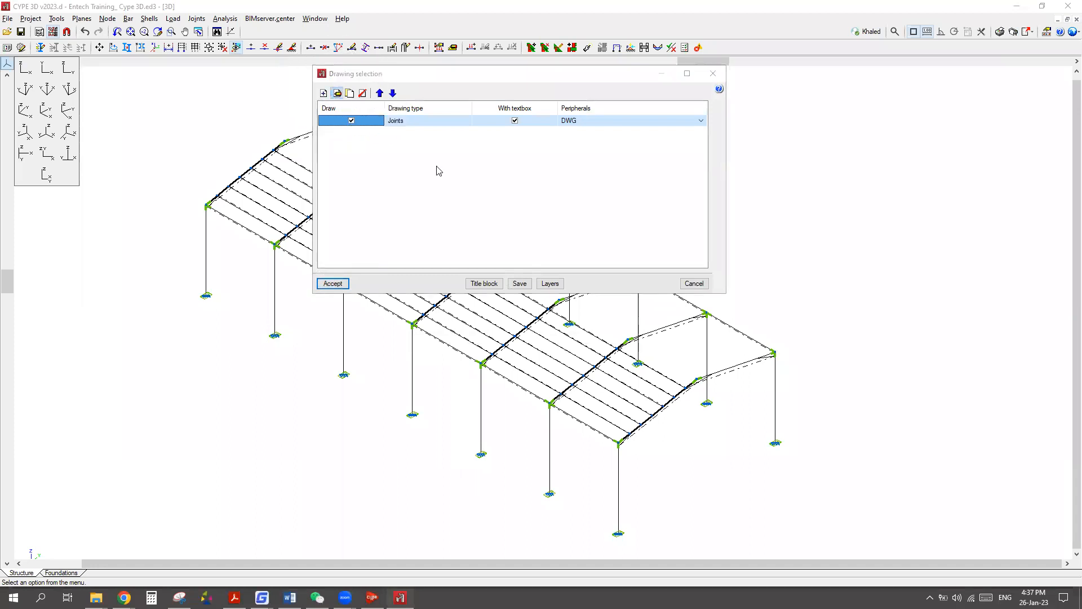
{"action": "left_click", "coordinate": [414, 63]}
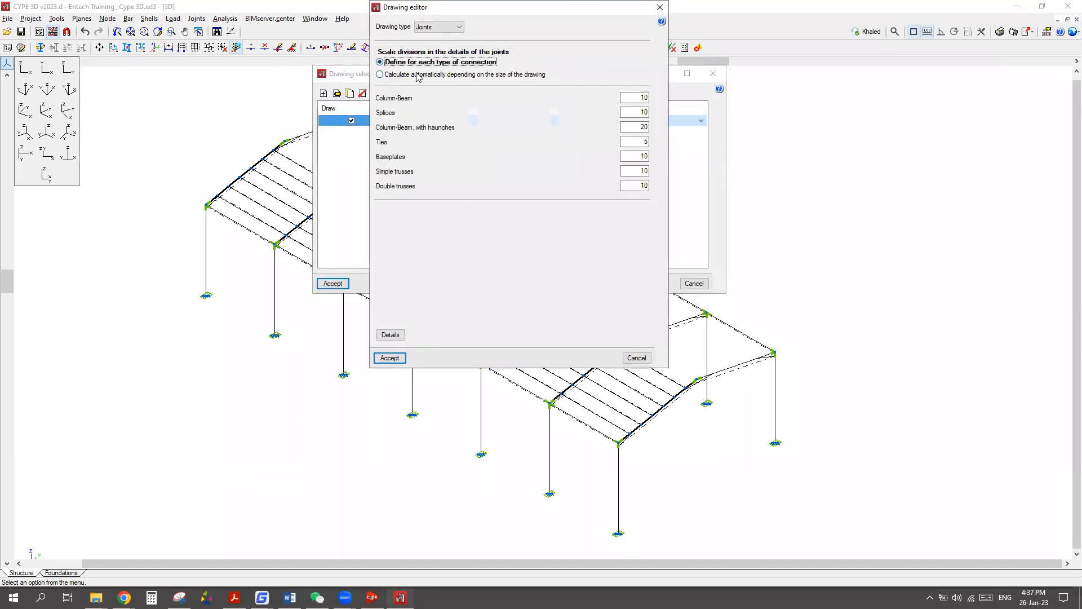
{"action": "left_click", "coordinate": [406, 75]}
{"action": "left_click", "coordinate": [389, 358]}
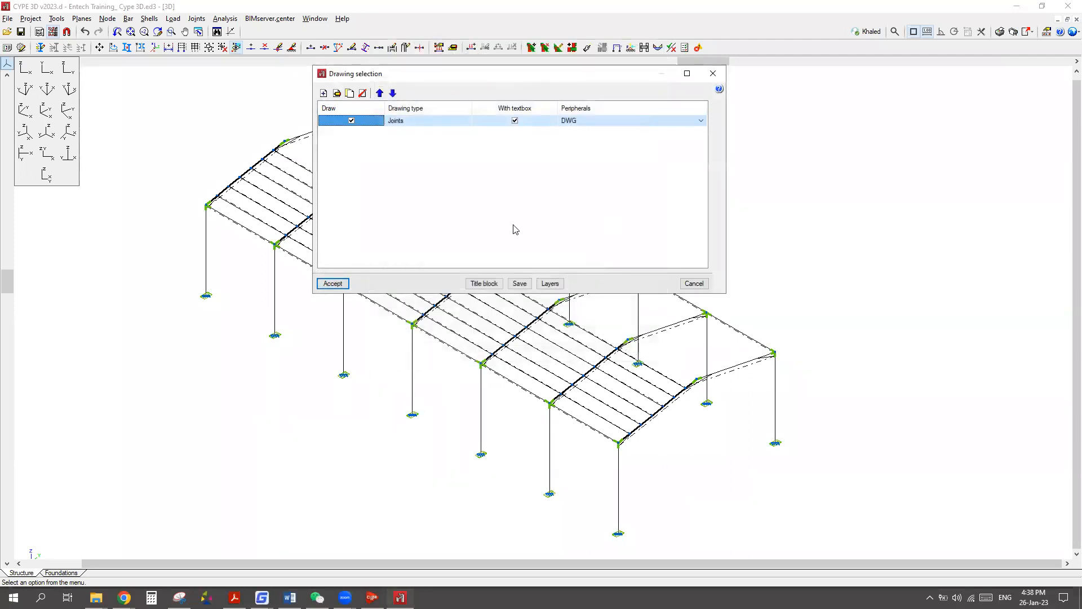
{"action": "left_click", "coordinate": [333, 283]}
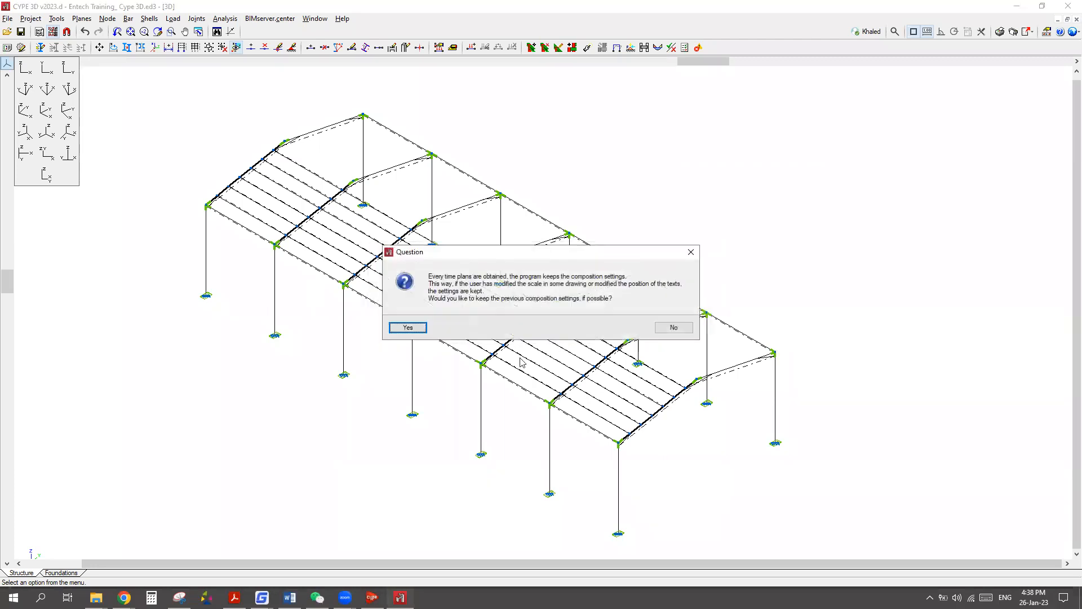
{"action": "left_click", "coordinate": [408, 328]}
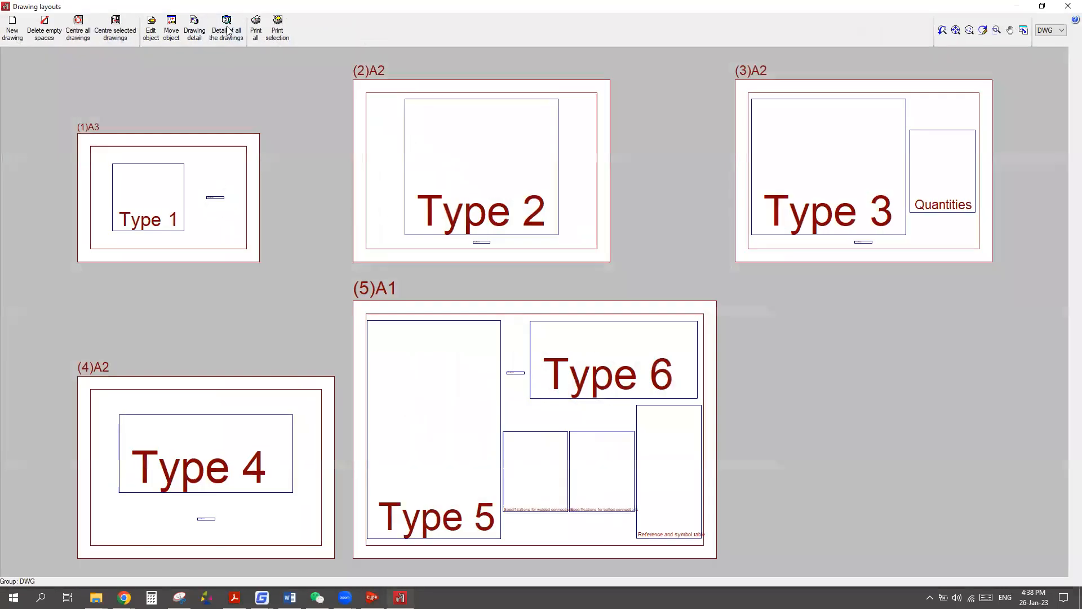
Display the detailed content of all the joint drawings on the layout sheets.
{"action": "left_click", "coordinate": [226, 29]}
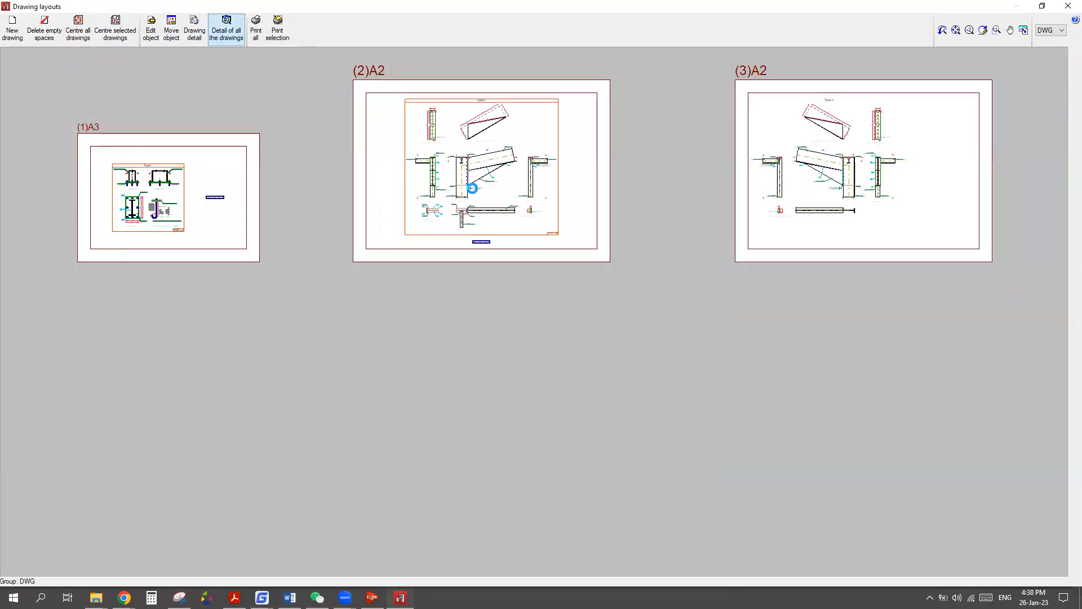
{"action": "scroll", "coordinate": [536, 358], "scroll_direction": "down", "scroll_amount": 2}
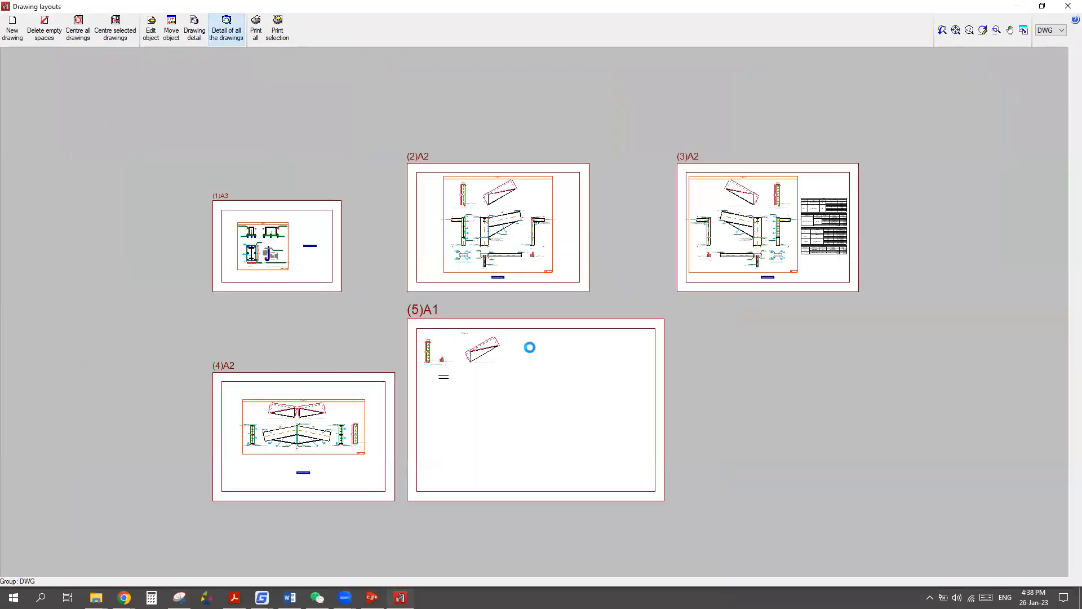
{"action": "scroll", "coordinate": [528, 355], "scroll_direction": "up", "scroll_amount": 1}
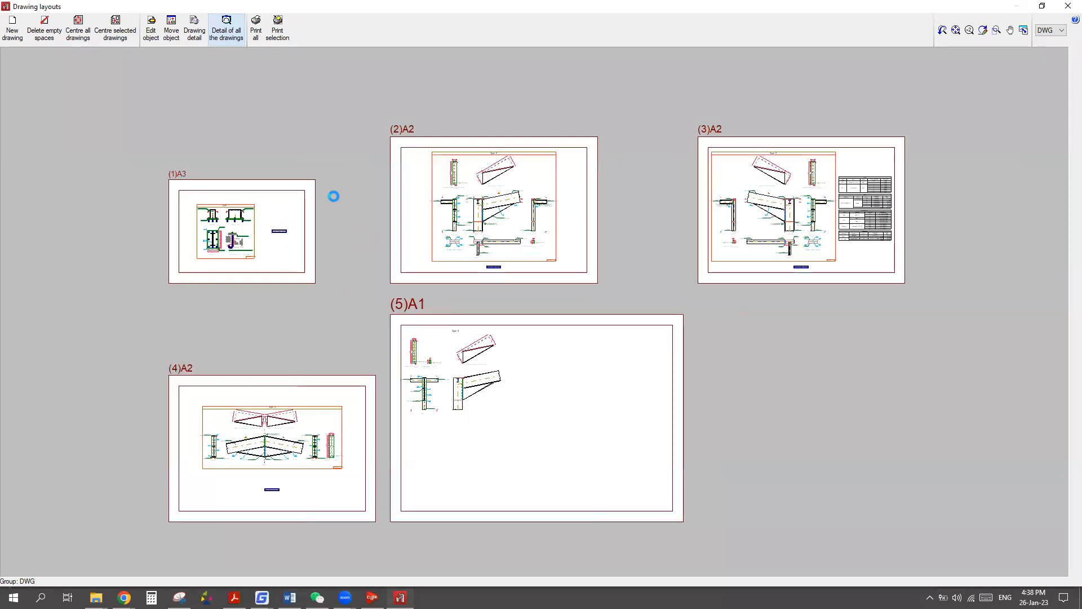
Open the Type 2 joint detail in the text-moving editor, examine its sections and scale label, and close the editor.
{"action": "left_click", "coordinate": [152, 32]}
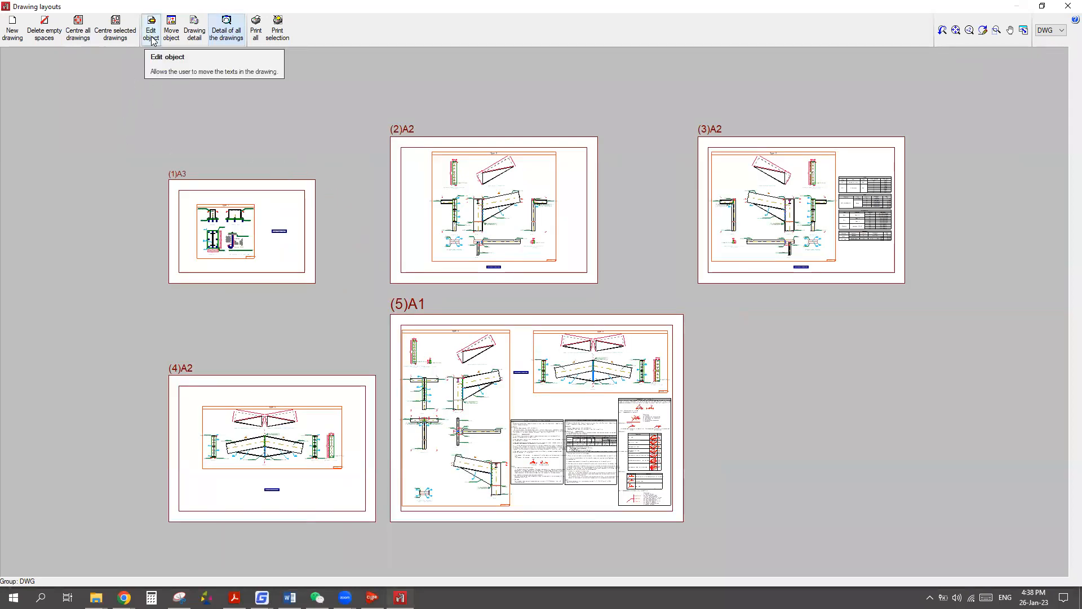
{"action": "left_click", "coordinate": [511, 233]}
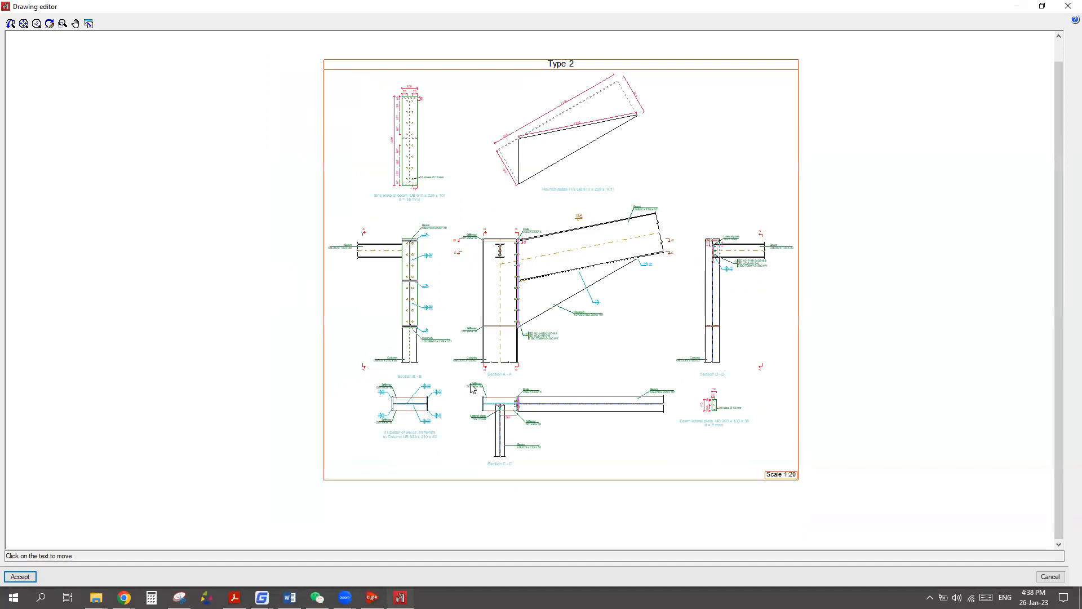
{"action": "scroll", "coordinate": [473, 388], "scroll_direction": "up", "scroll_amount": 1}
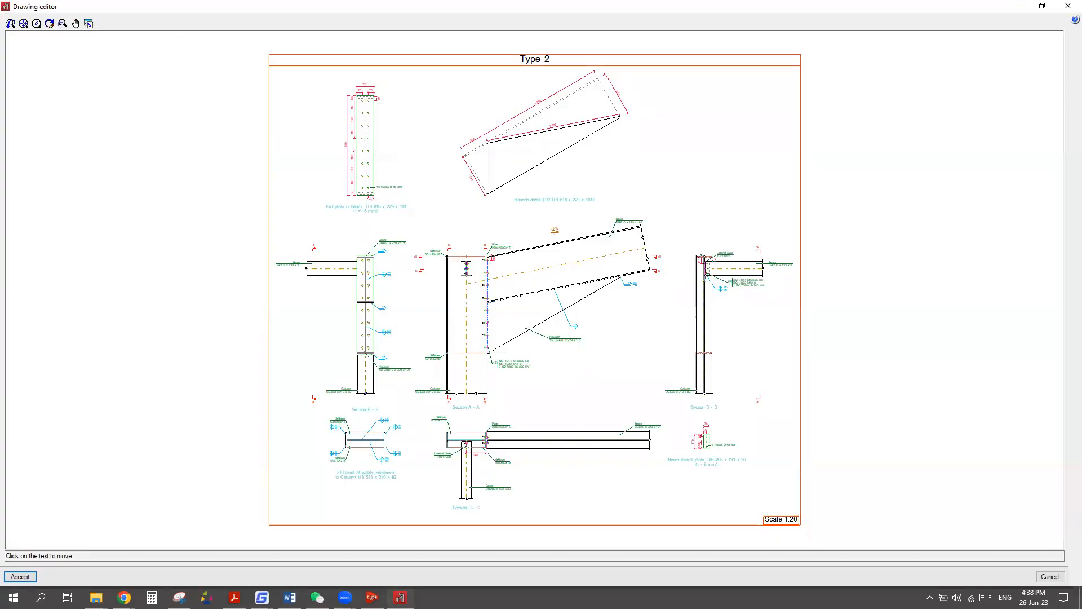
{"action": "left_click", "coordinate": [779, 519]}
{"action": "right_click", "coordinate": [797, 459]}
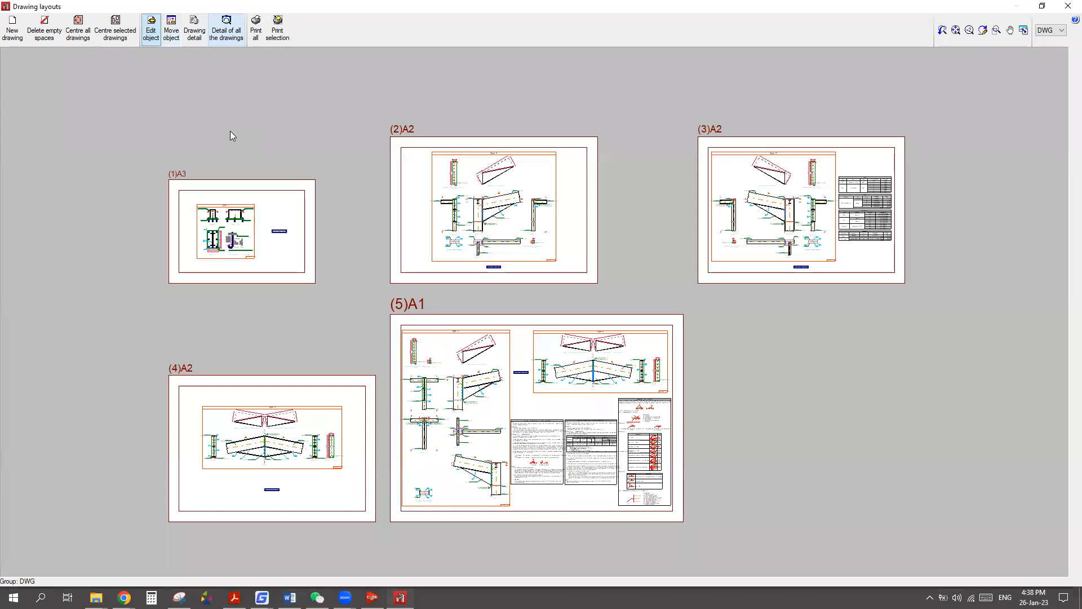
Centre the Type 2 joint detail on its A2 sheet, drawing 2.
{"action": "left_click", "coordinate": [197, 51]}
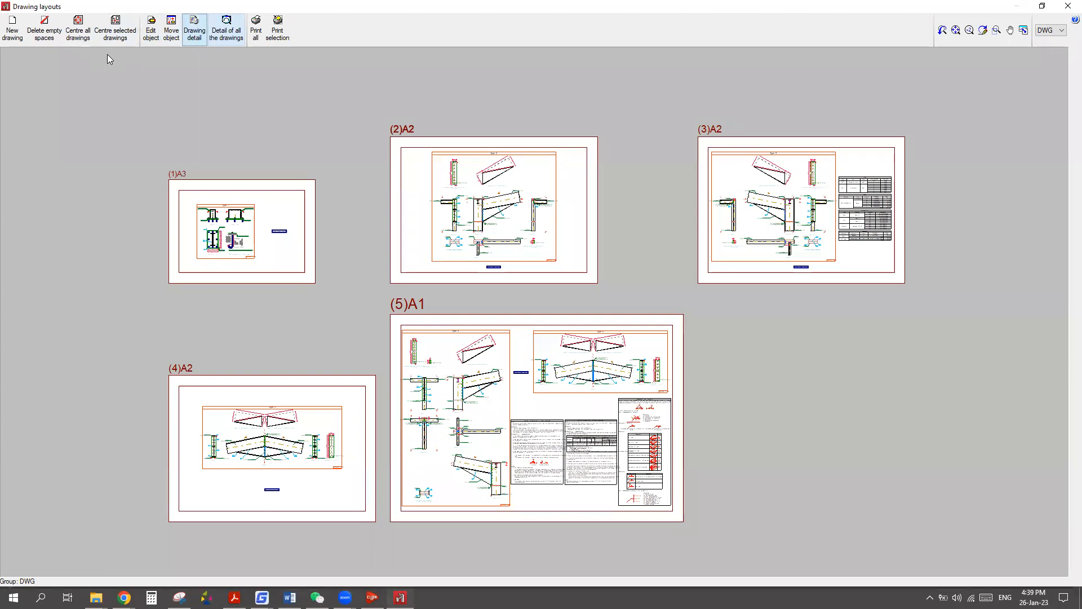
{"action": "left_click", "coordinate": [114, 33]}
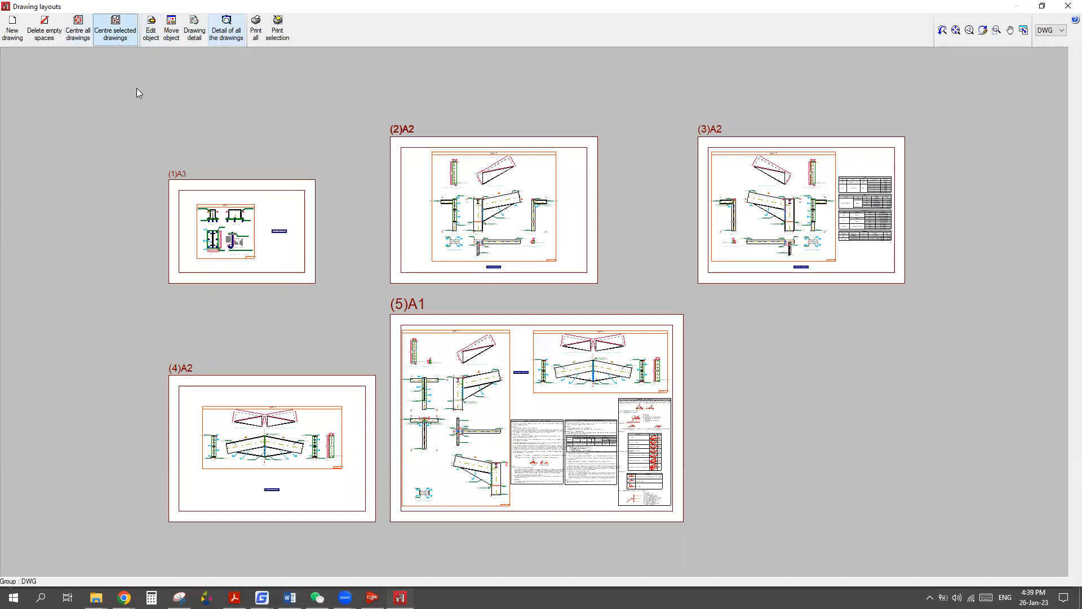
{"action": "left_click", "coordinate": [709, 215]}
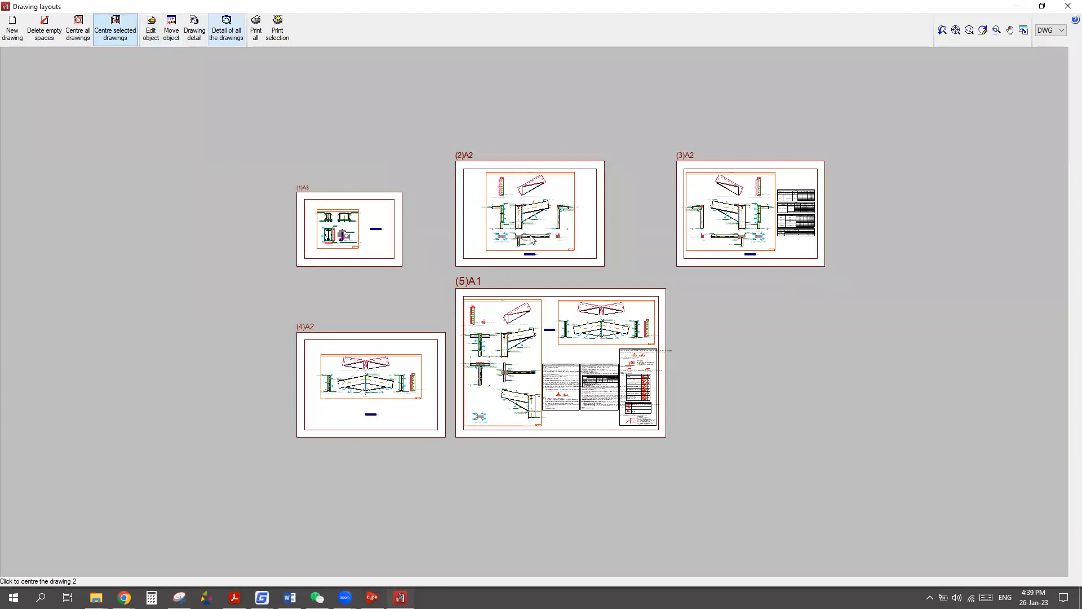
{"action": "left_click", "coordinate": [547, 249]}
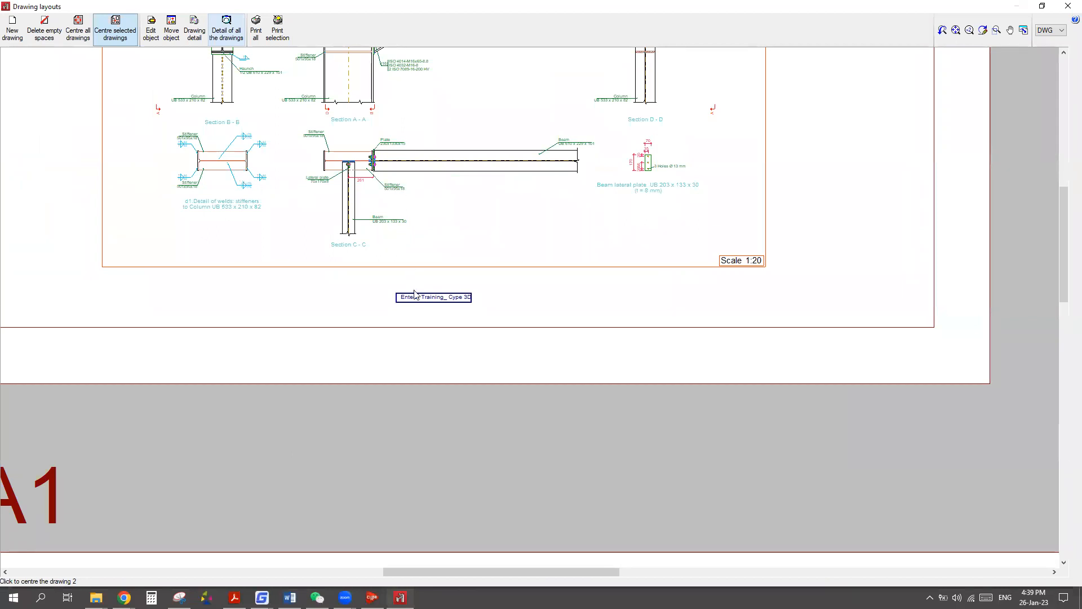
{"action": "left_click", "coordinate": [412, 315]}
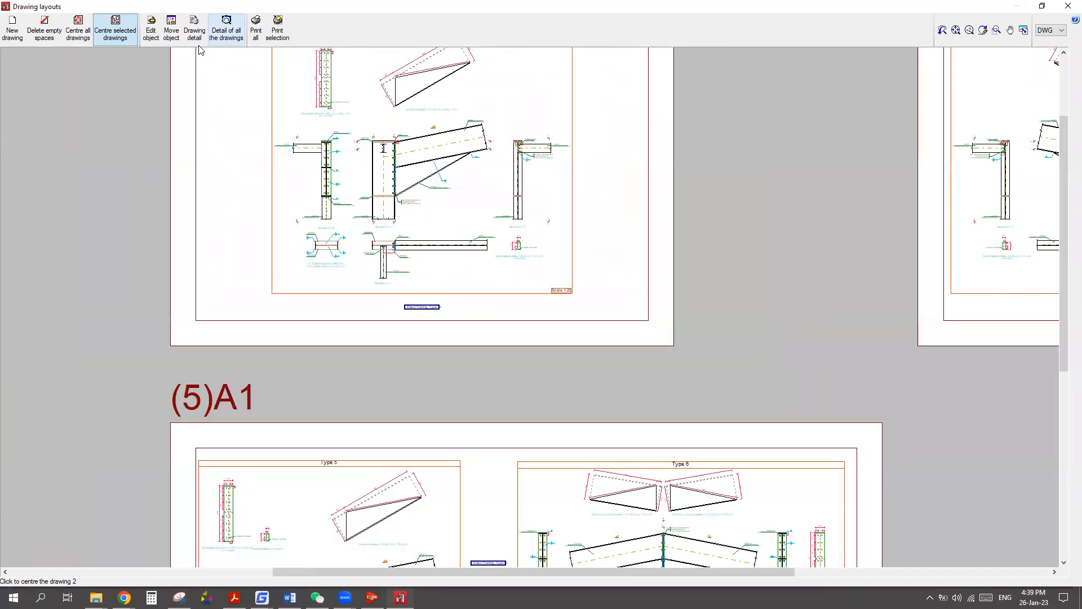
Hide and redisplay the Type 2 joint detail, and do the same for the details of all the drawings.
{"action": "left_click", "coordinate": [194, 28]}
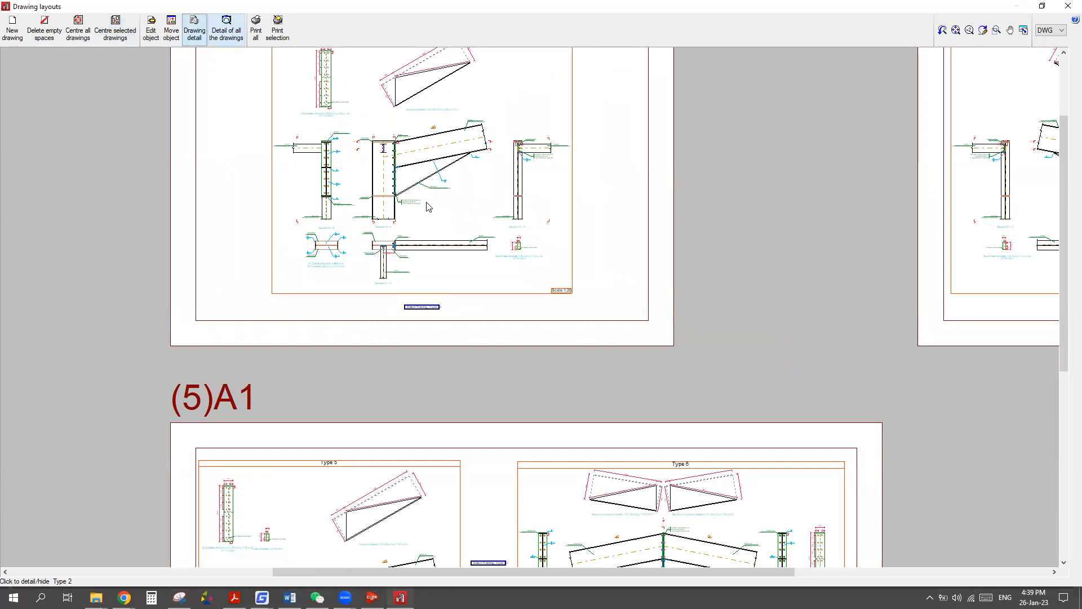
{"action": "left_click", "coordinate": [378, 263]}
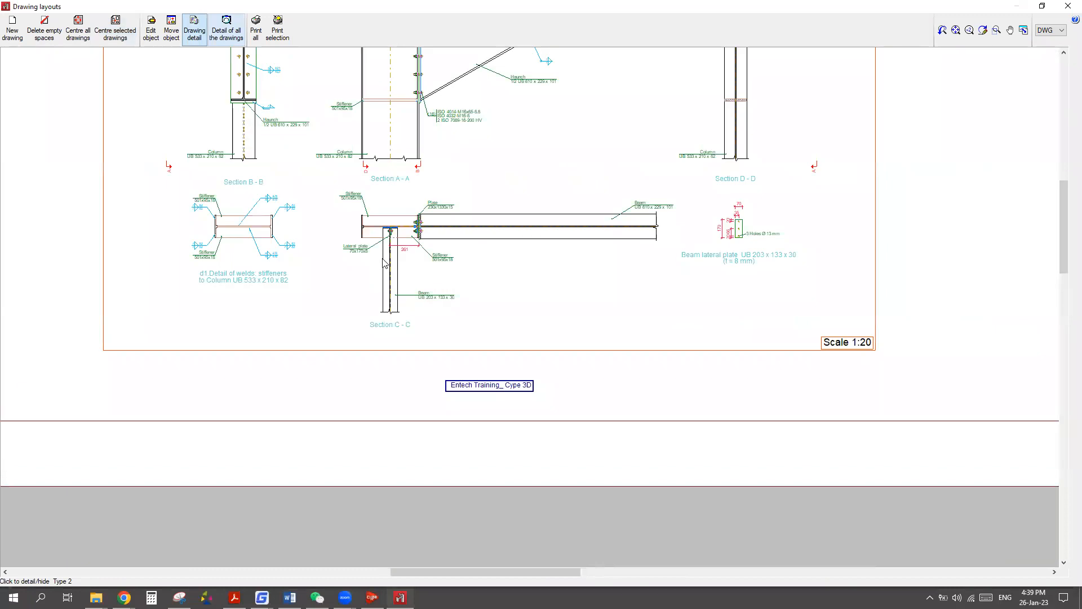
{"action": "left_click", "coordinate": [413, 260]}
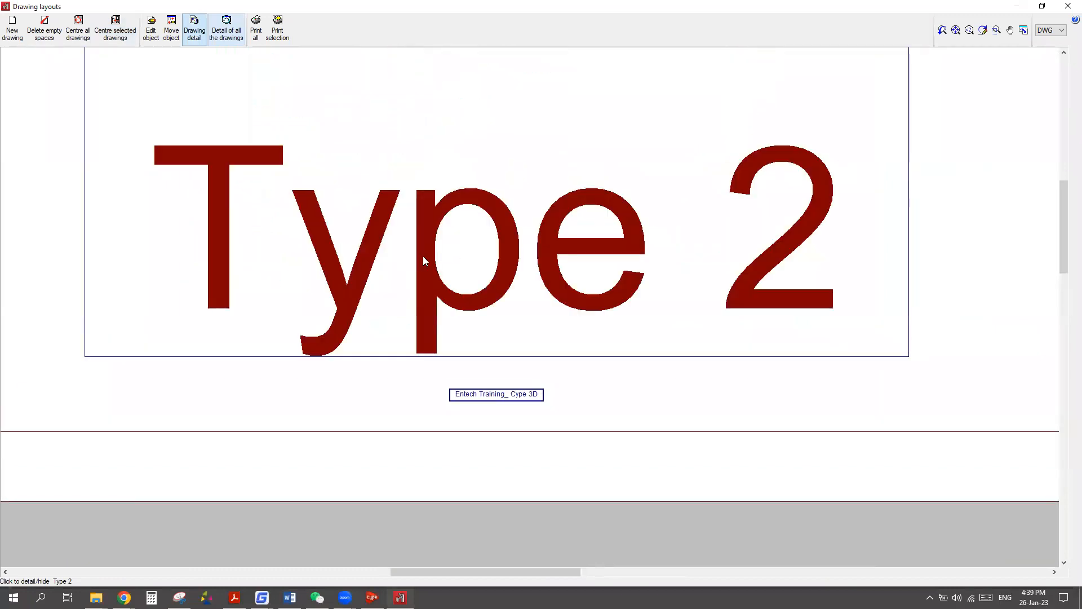
{"action": "scroll", "coordinate": [473, 291], "scroll_direction": "down", "scroll_amount": 7}
{"action": "left_click", "coordinate": [465, 232]}
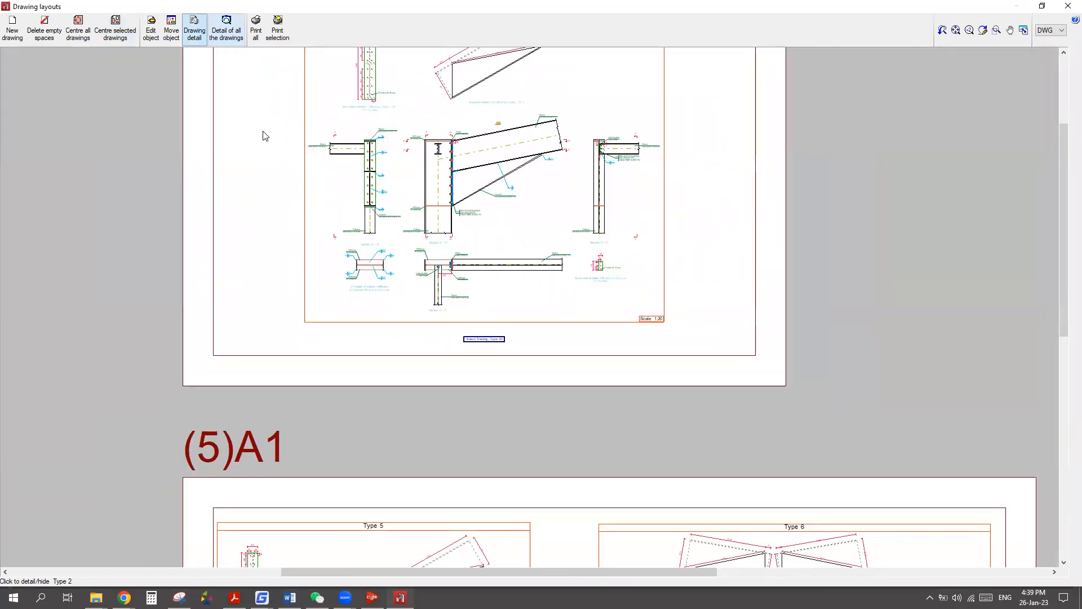
{"action": "left_click", "coordinate": [226, 37]}
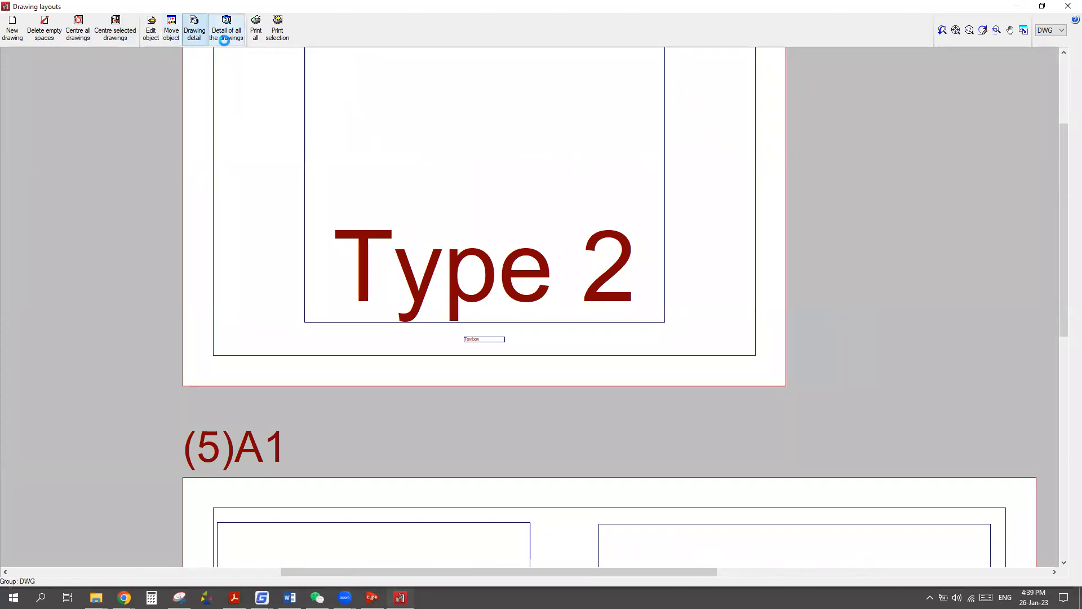
{"action": "left_click", "coordinate": [225, 33]}
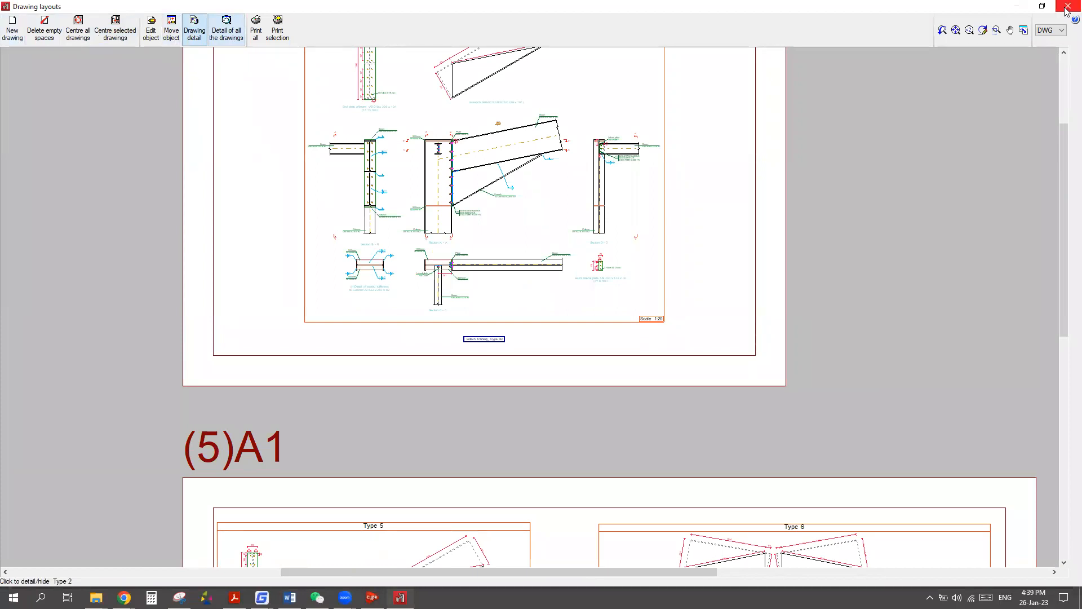
Review the options for printing or saving the current view, dismiss them, and close the drawing layouts.
{"action": "left_click", "coordinate": [1025, 33]}
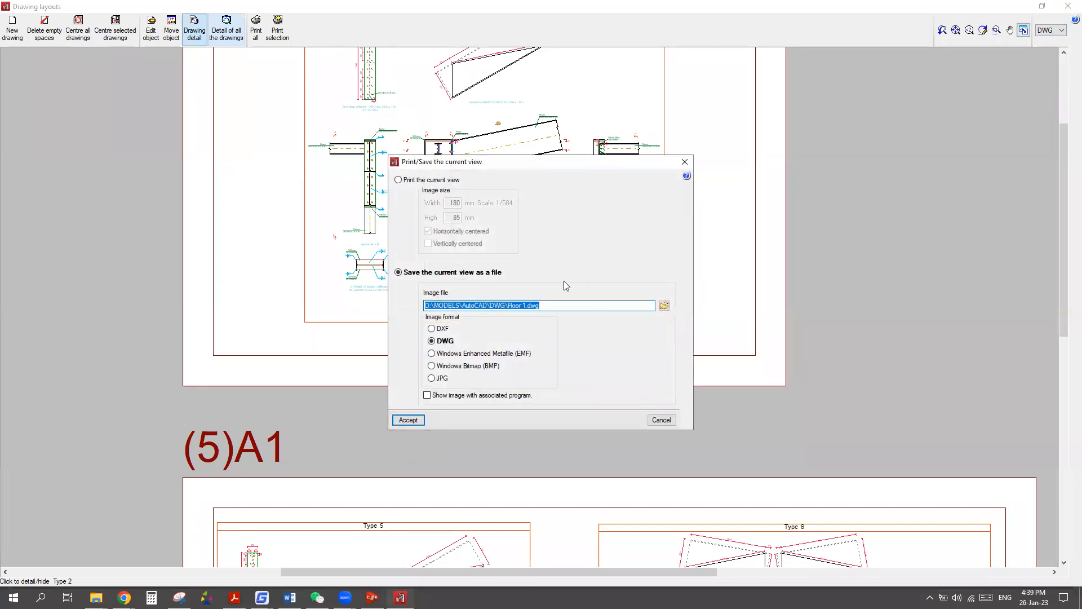
{"action": "left_click", "coordinate": [399, 180]}
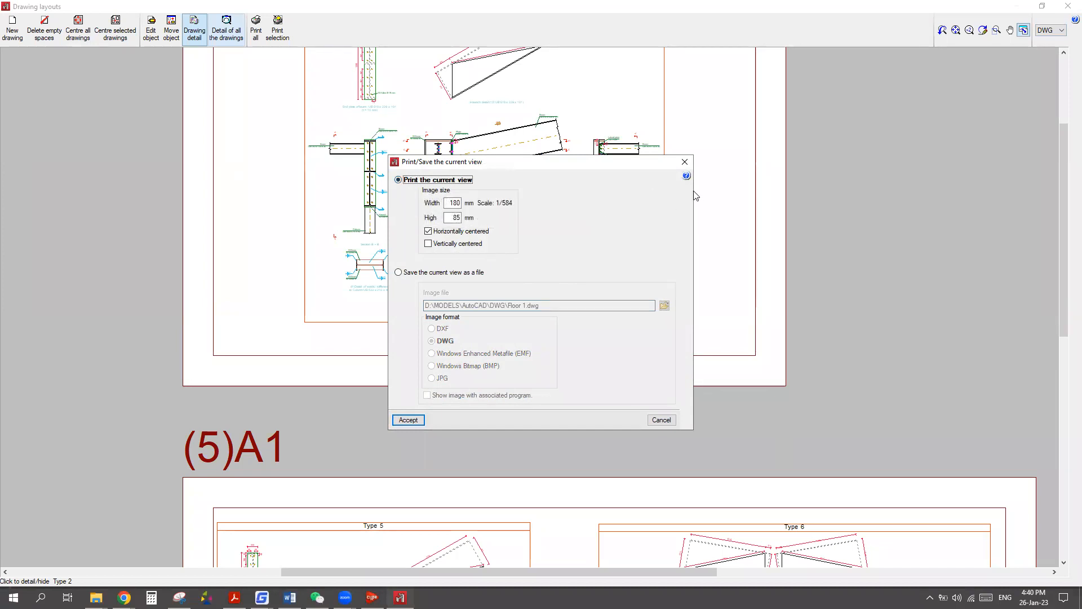
{"action": "left_click", "coordinate": [684, 163]}
{"action": "left_click", "coordinate": [1067, 8]}
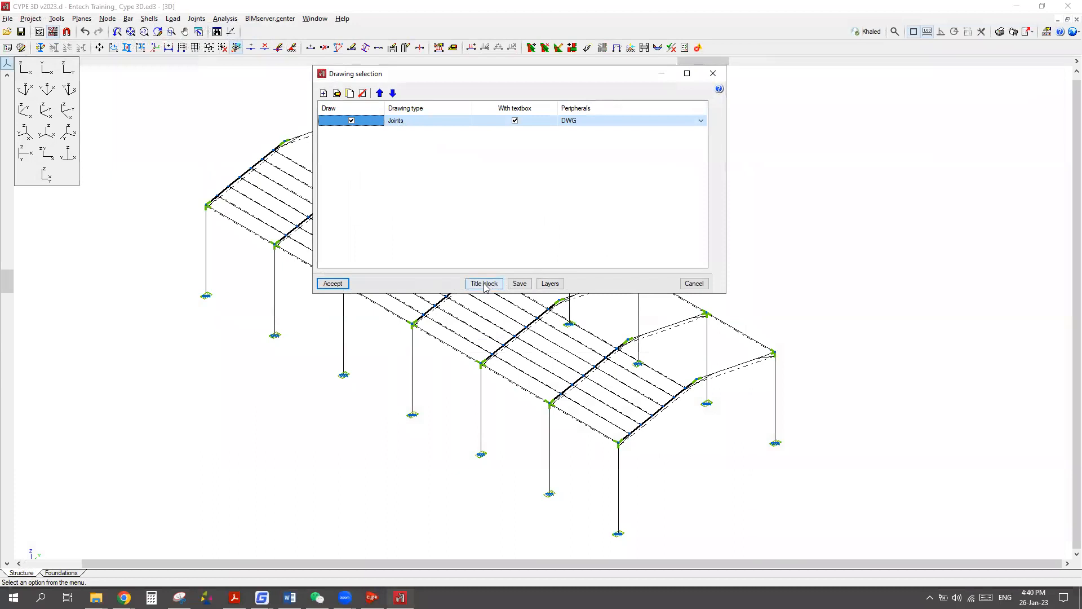
Check which output peripherals are available for the Joints drawing and close the drawing selection.
{"action": "left_click", "coordinate": [700, 121]}
{"action": "left_click", "coordinate": [701, 122]}
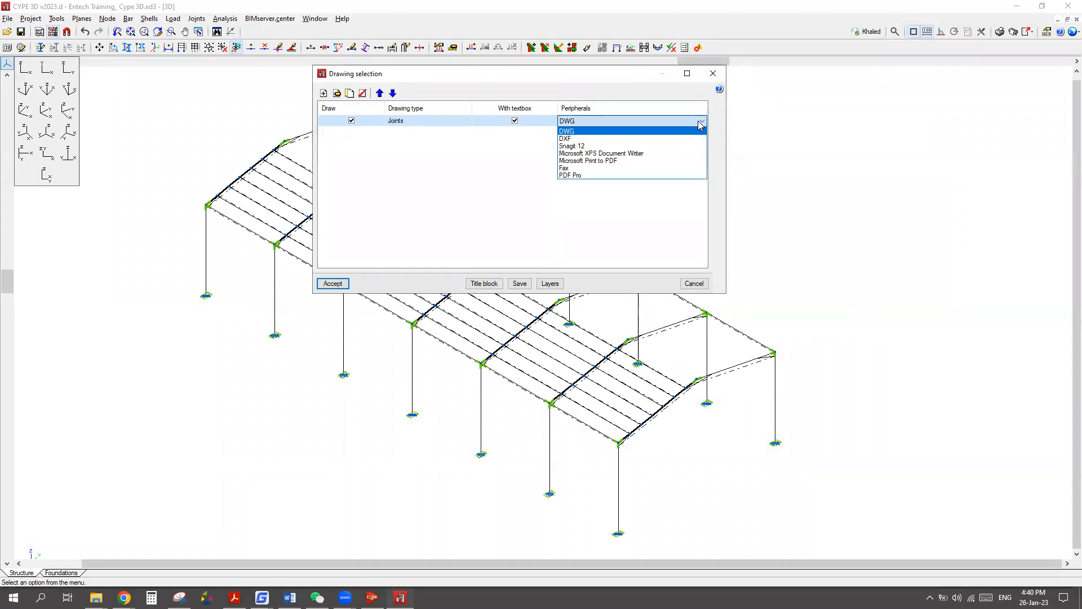
{"action": "left_click", "coordinate": [455, 160]}
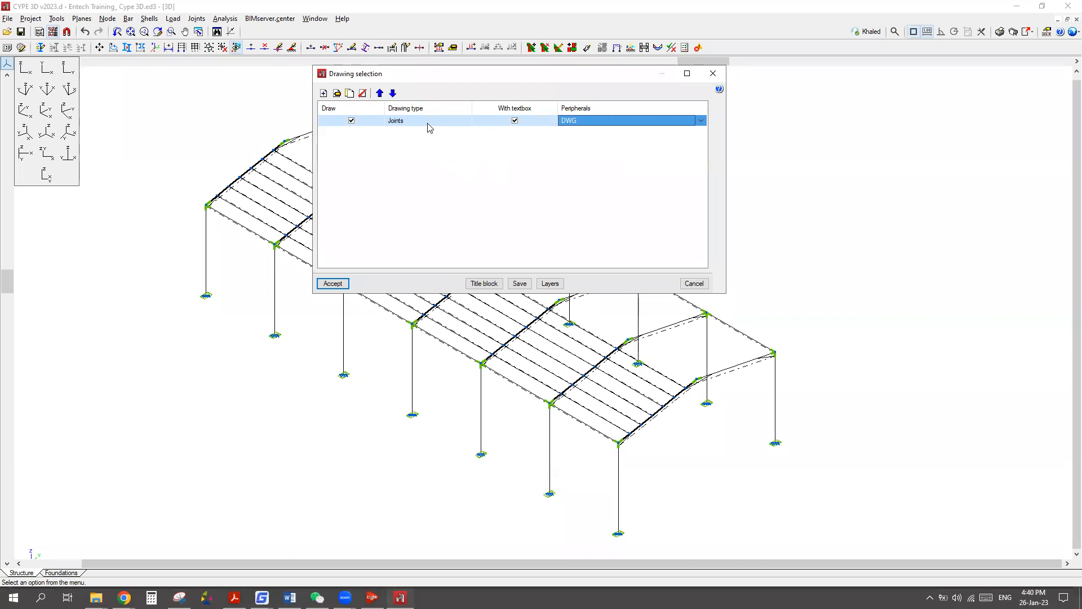
{"action": "left_click", "coordinate": [445, 123]}
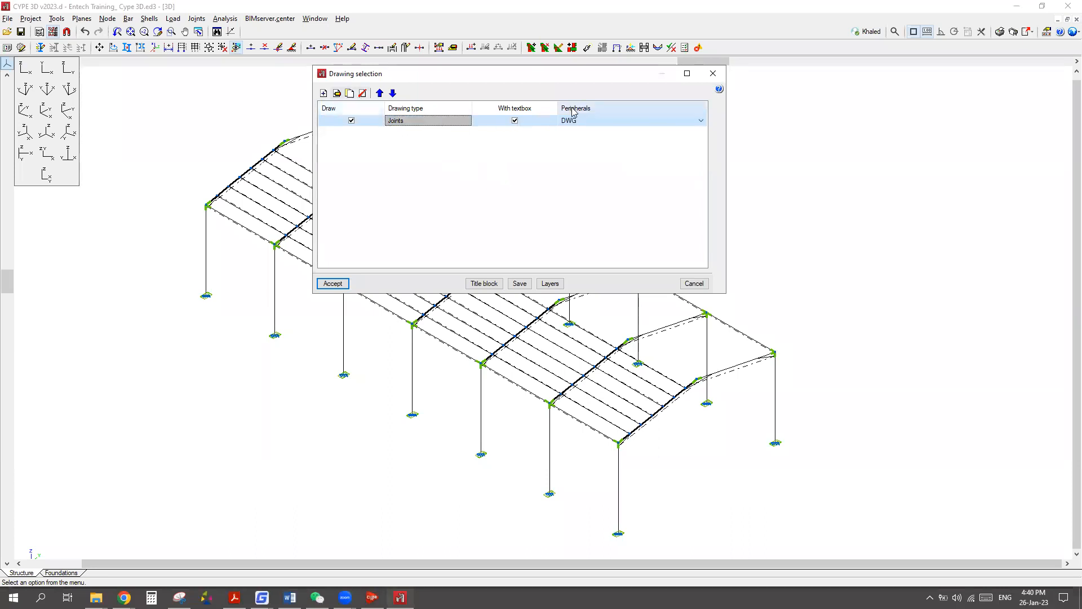
{"action": "left_click", "coordinate": [713, 73]}
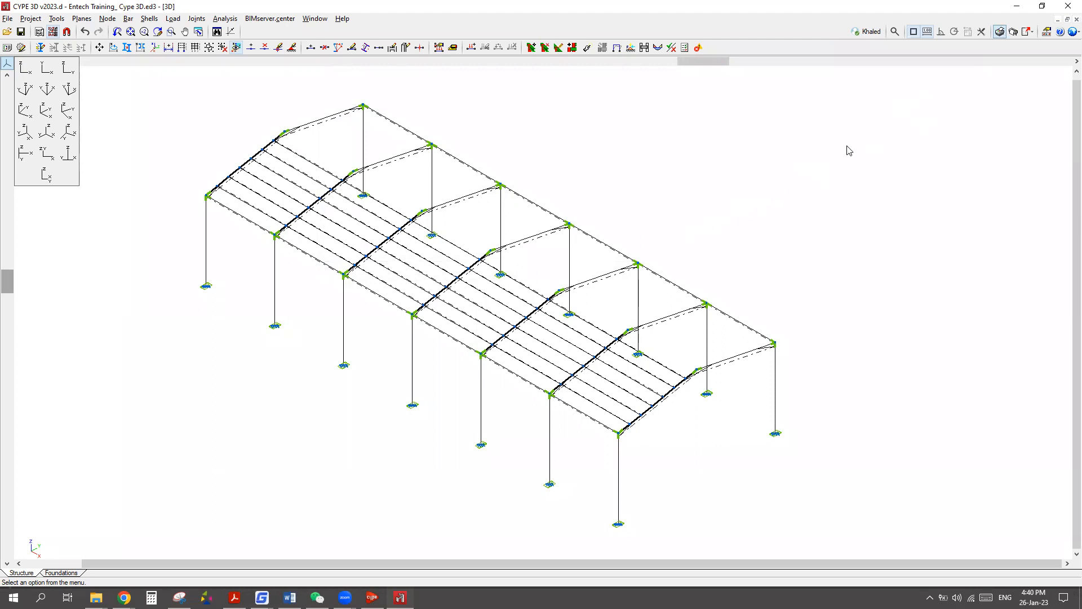
Reopen the drawing selection and start a new drawing of type 3D Structure.
{"action": "left_click", "coordinate": [645, 262]}
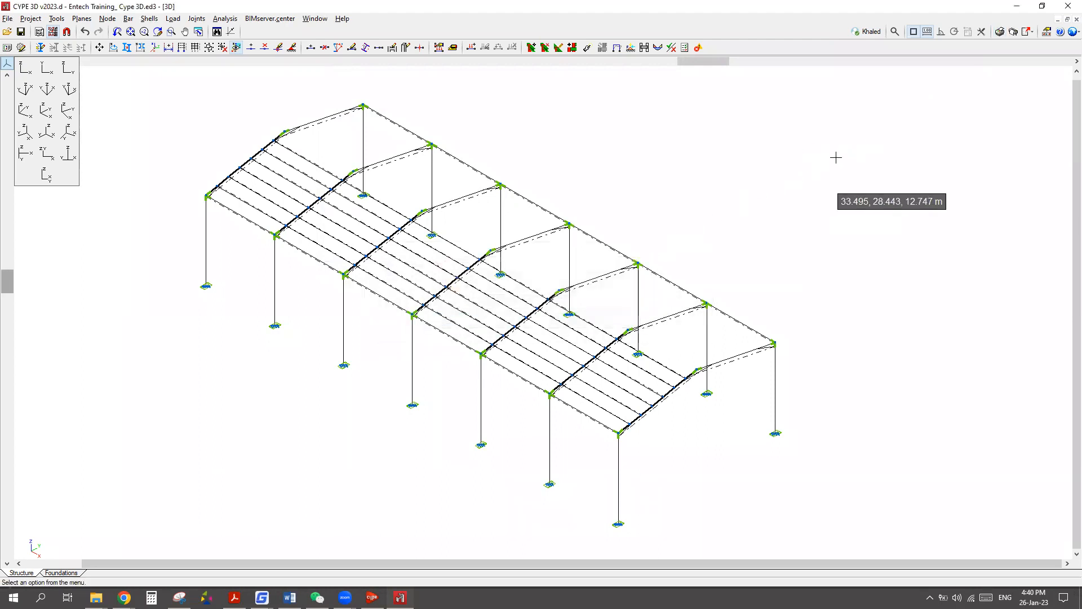
{"action": "left_click", "coordinate": [1013, 32]}
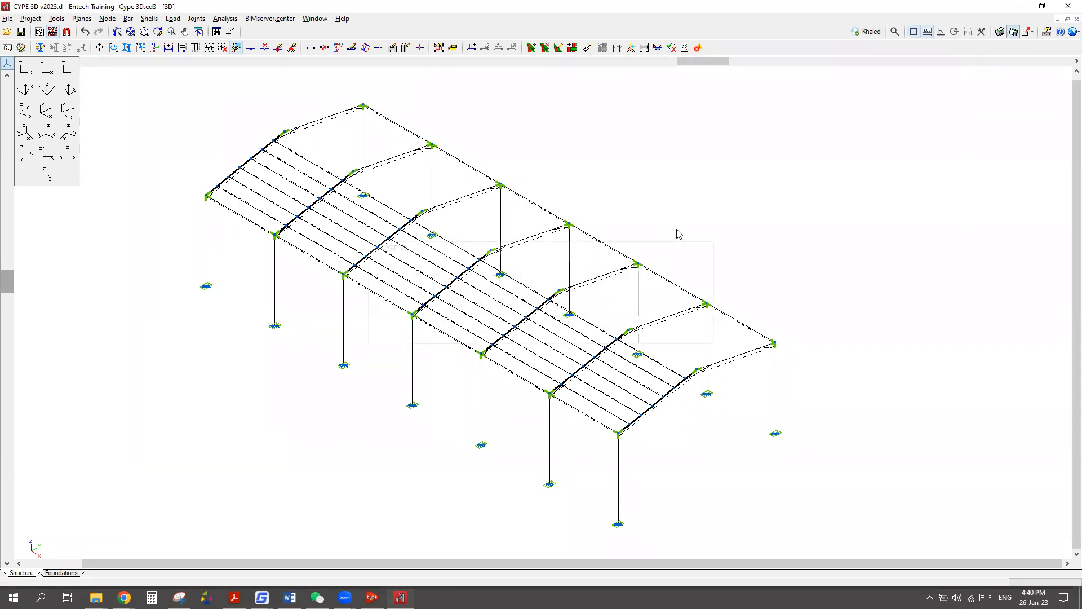
{"action": "left_click", "coordinate": [466, 321]}
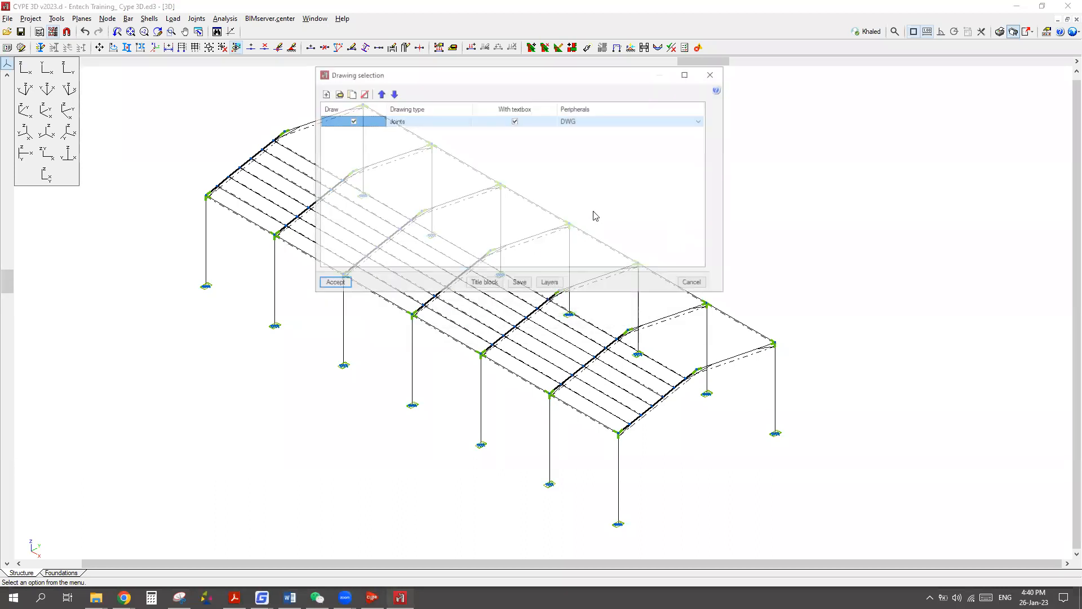
{"action": "left_click", "coordinate": [323, 94]}
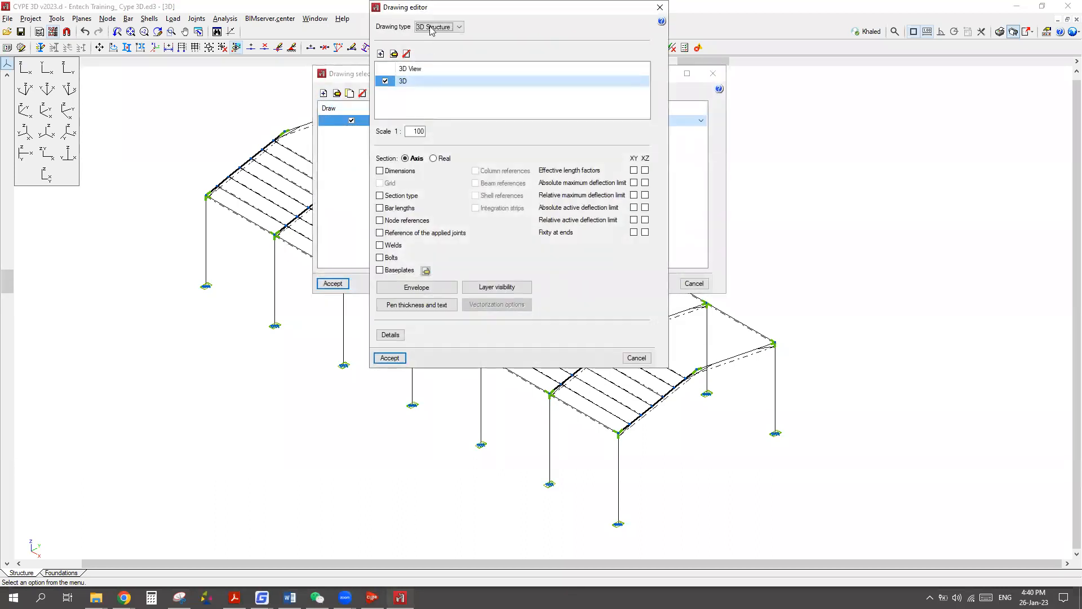
{"action": "left_click_drag", "start_coordinate": [428, 12], "coordinate": [364, 121]}
{"action": "left_click", "coordinate": [389, 141]}
{"action": "left_click", "coordinate": [383, 146]}
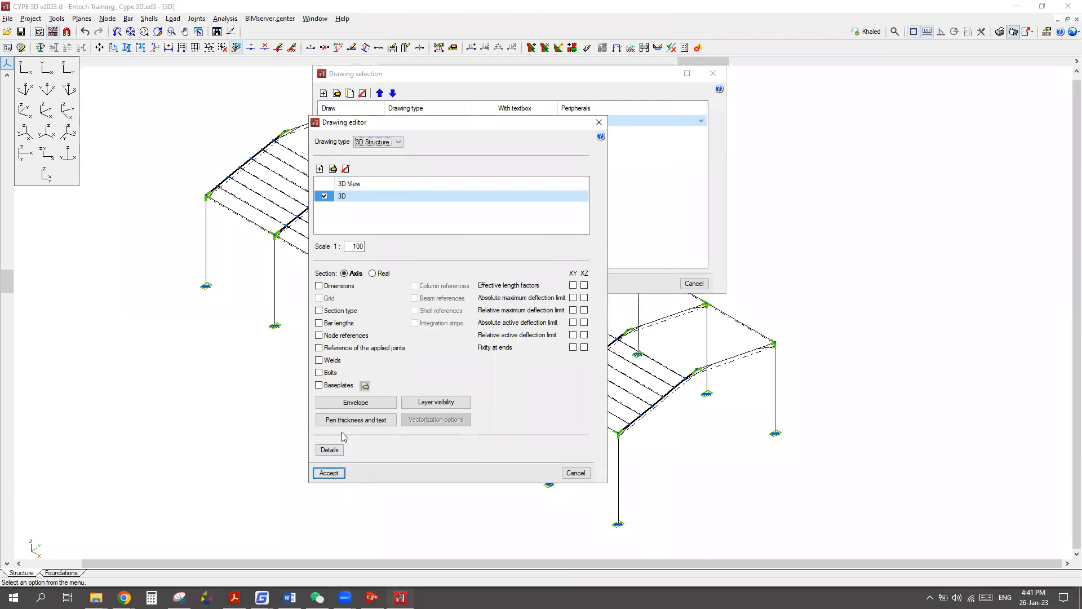
Review the pen thickness, text size and layer visibility settings of the 3D structure drawing.
{"action": "left_click", "coordinate": [366, 426]}
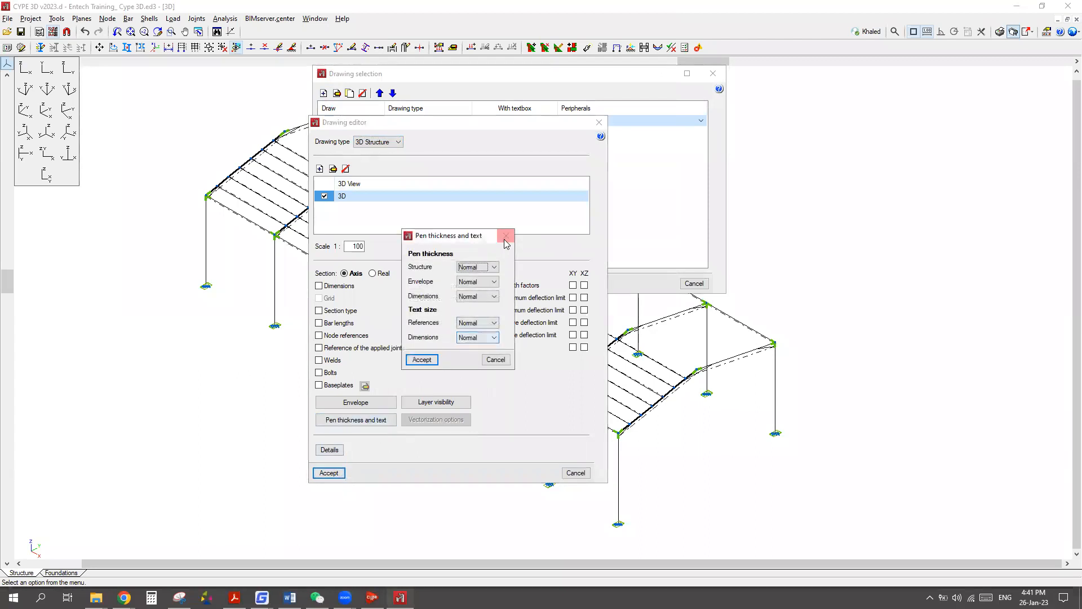
{"action": "left_click", "coordinate": [506, 235]}
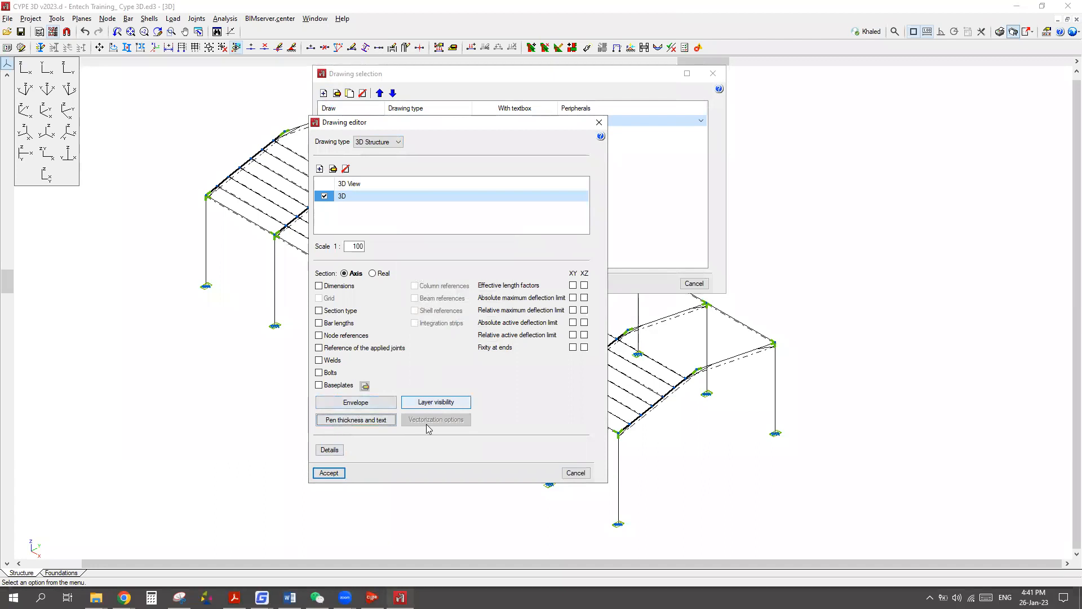
{"action": "left_click", "coordinate": [435, 402]}
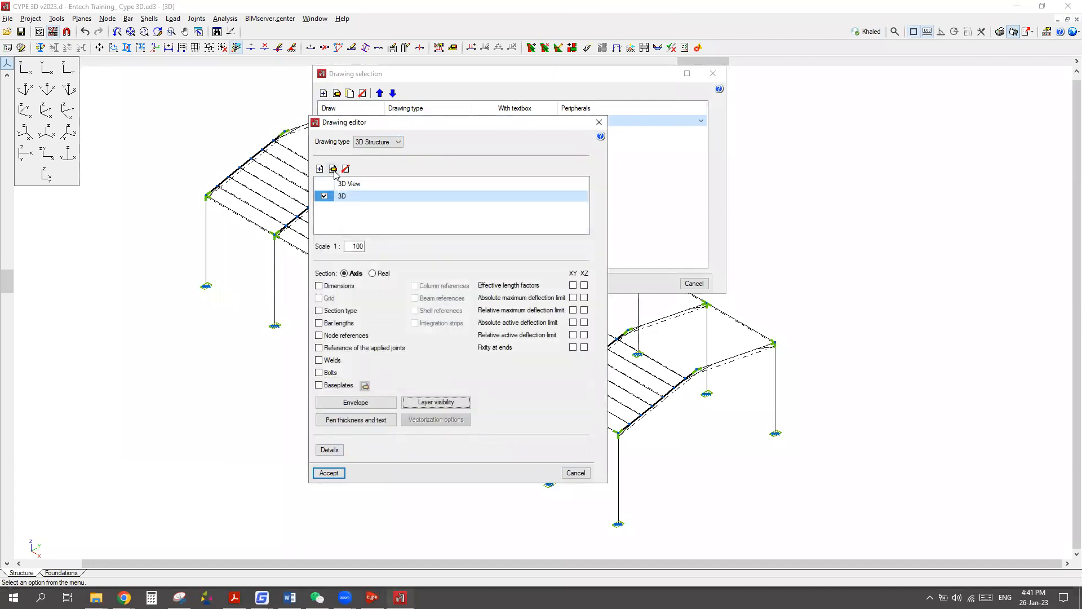
Open the construction details library for the 3D structure drawing and browse the flat slab, pad foundation and slab-on-grade categories.
{"action": "left_click", "coordinate": [330, 449]}
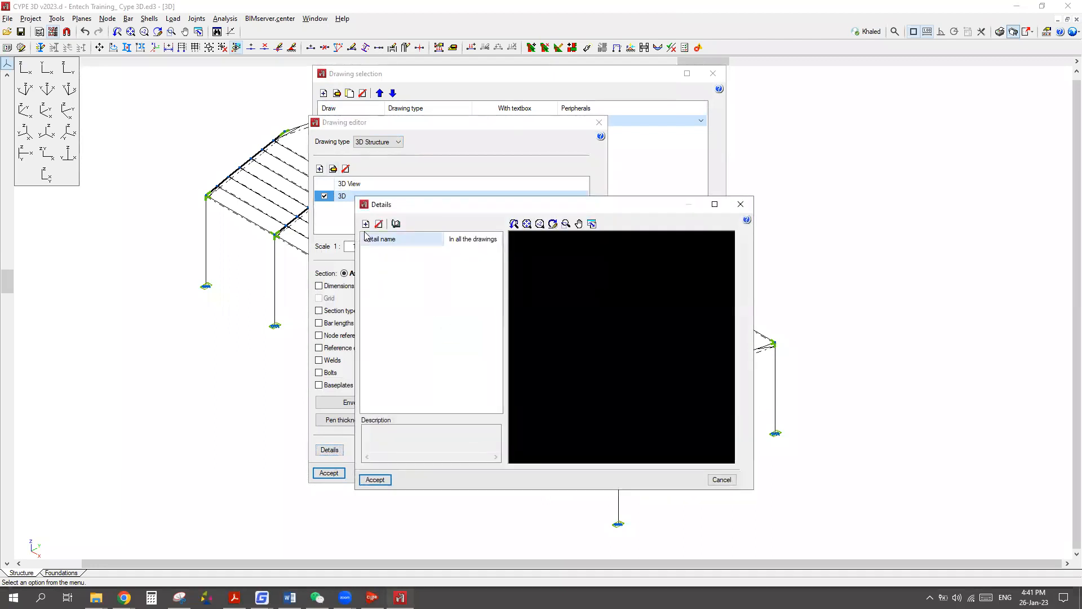
{"action": "left_click", "coordinate": [366, 224]}
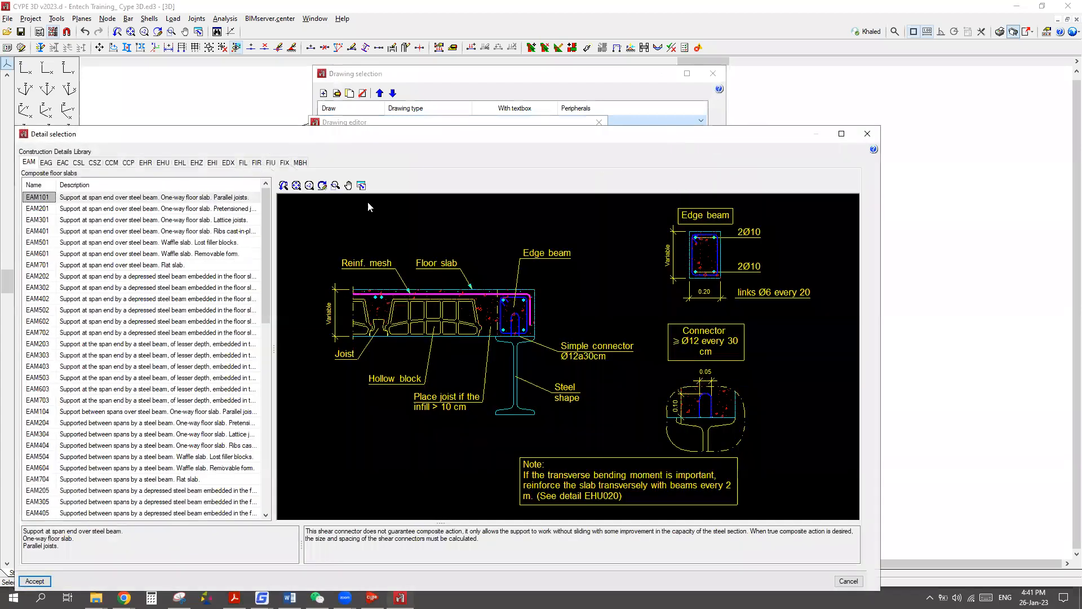
{"action": "left_click_drag", "start_coordinate": [322, 135], "coordinate": [470, 97]}
{"action": "left_click", "coordinate": [311, 124]}
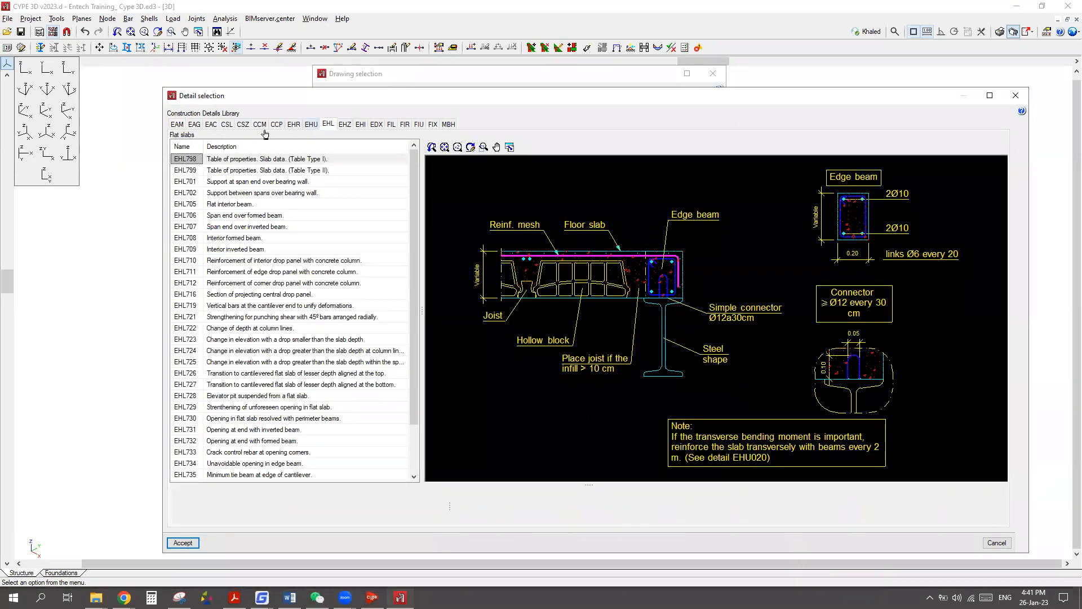
{"action": "left_click", "coordinate": [243, 124]}
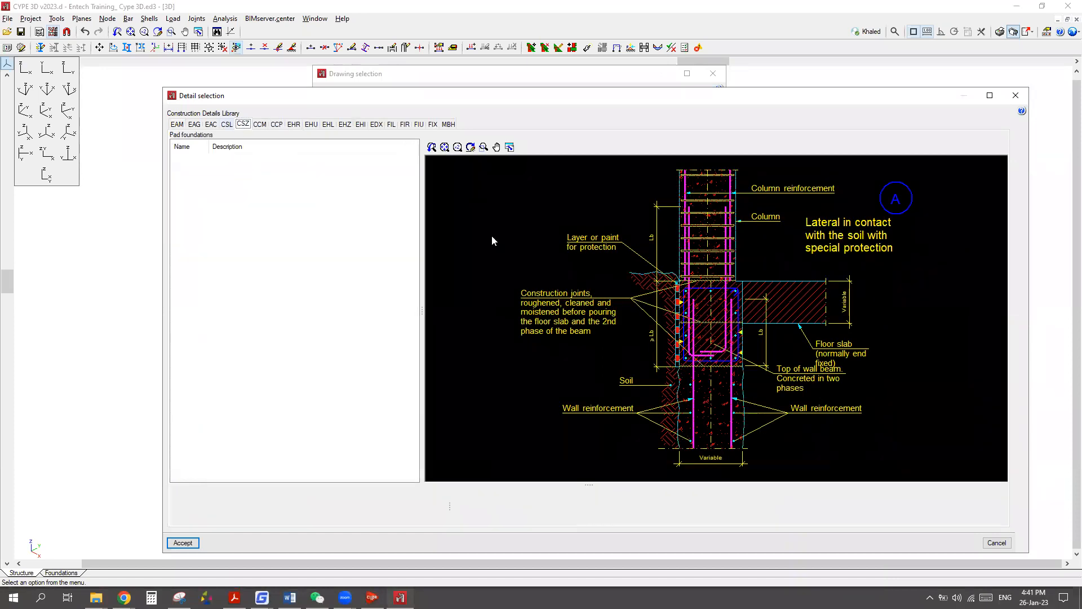
{"action": "left_click", "coordinate": [227, 124]}
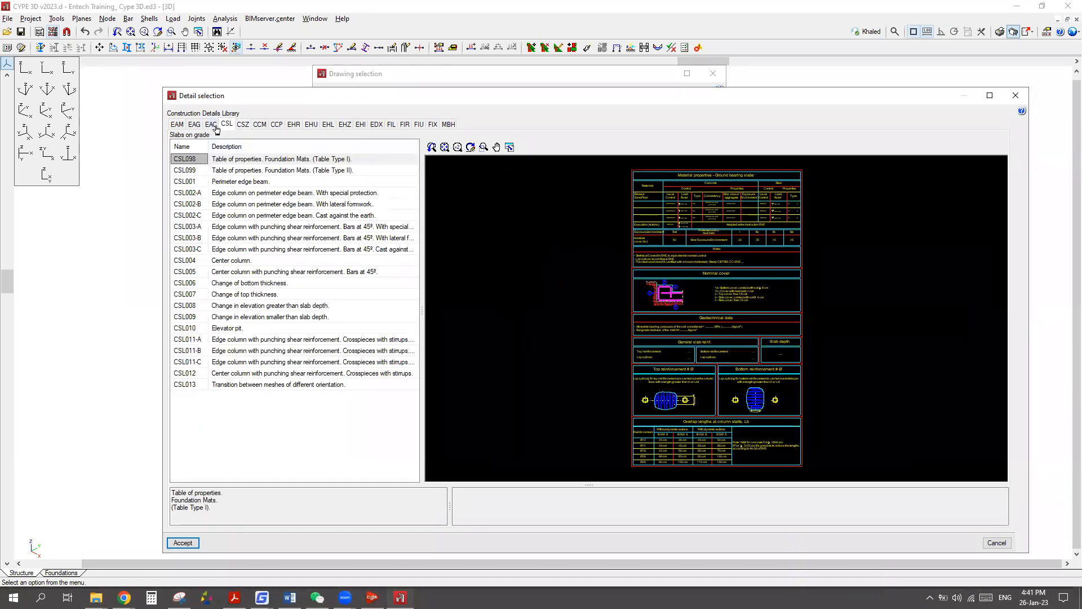
Preview several column base details under the steel structure connections to foundations (EAC), and close the library and details list without adding any.
{"action": "left_click", "coordinate": [211, 124]}
{"action": "left_click", "coordinate": [292, 237]}
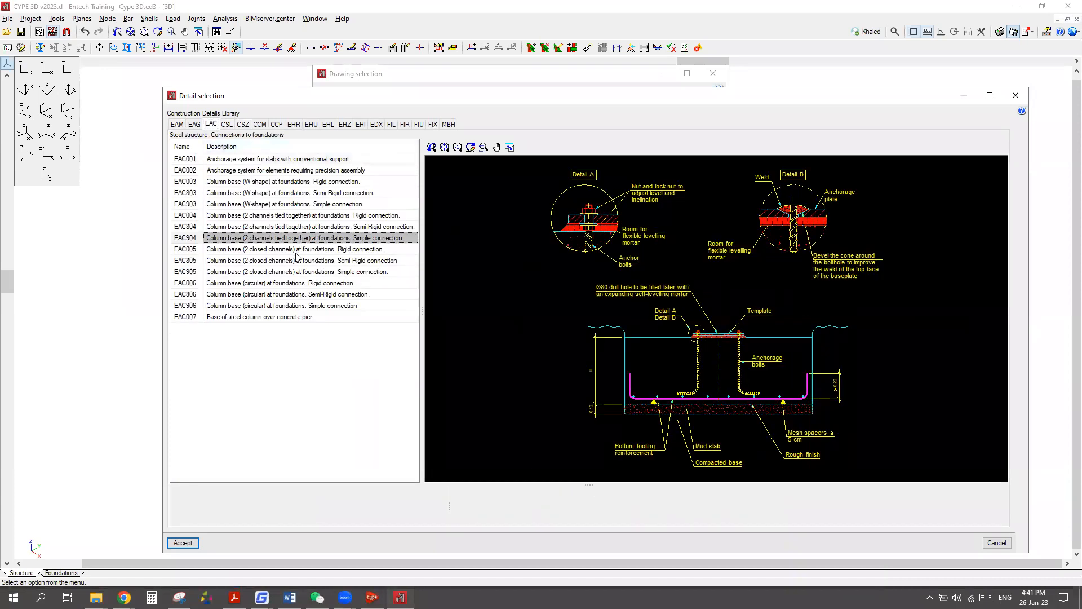
{"action": "left_click", "coordinate": [293, 260]}
{"action": "left_click", "coordinate": [280, 283]}
{"action": "left_click", "coordinate": [273, 305]}
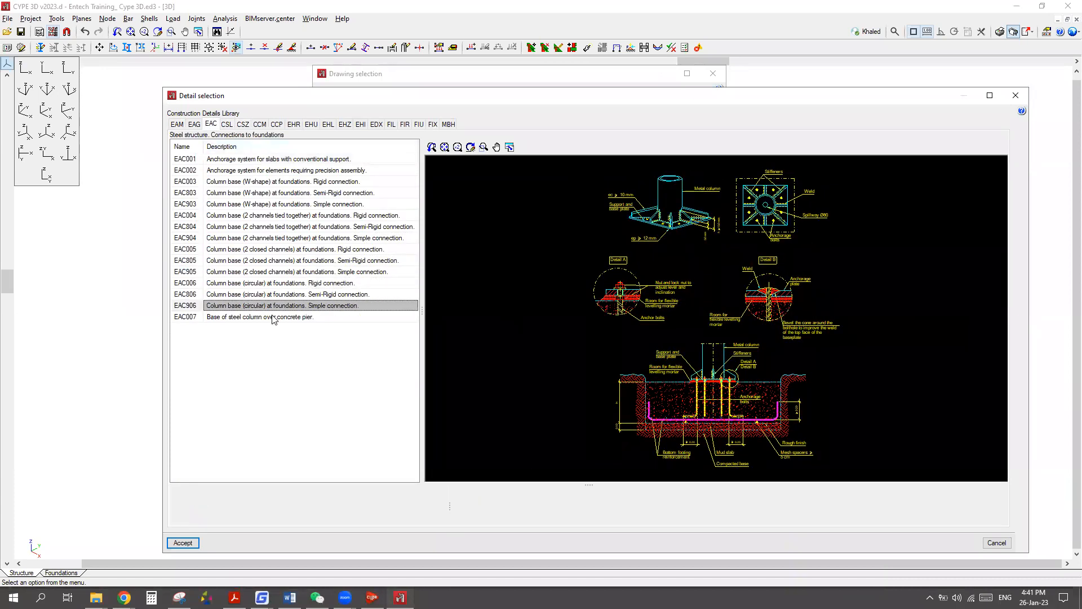
{"action": "left_click", "coordinate": [284, 250]}
{"action": "left_click", "coordinate": [299, 204]}
{"action": "left_click", "coordinate": [299, 192]}
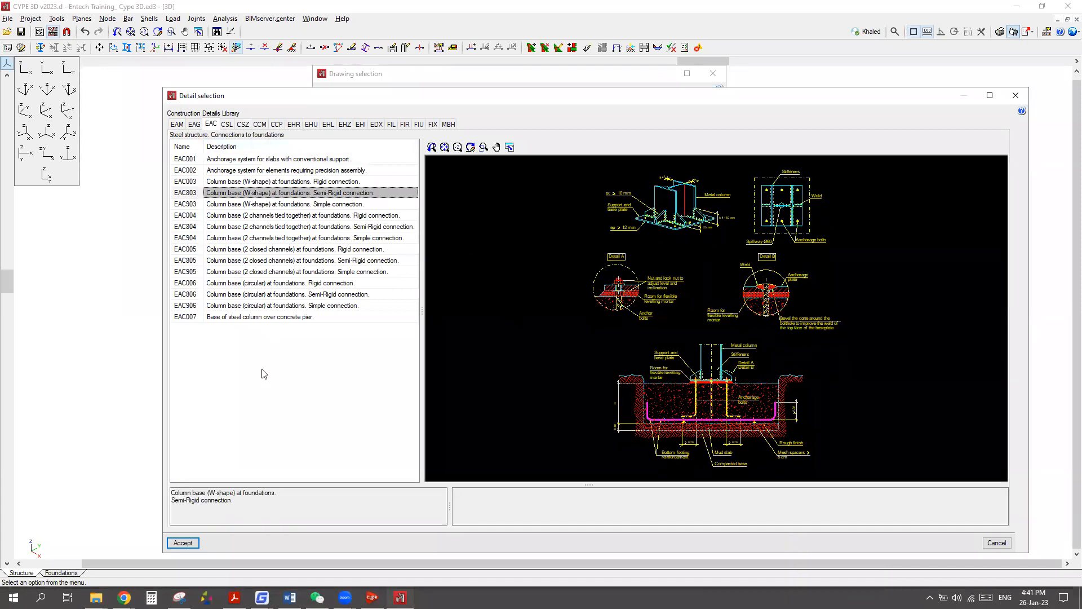
{"action": "left_click", "coordinate": [1023, 95]}
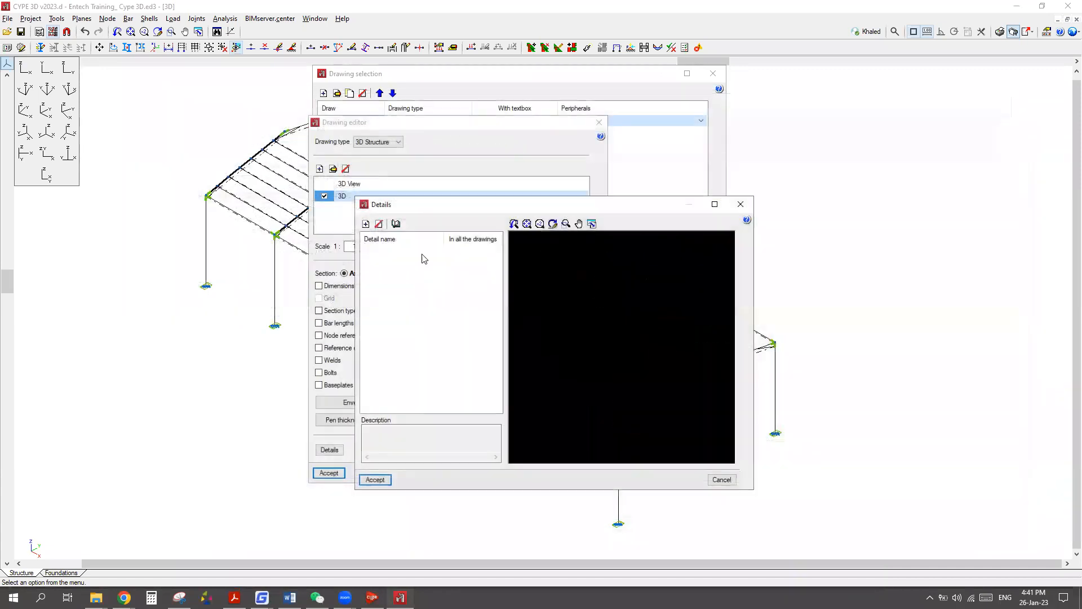
{"action": "left_click_drag", "start_coordinate": [566, 209], "coordinate": [478, 200]}
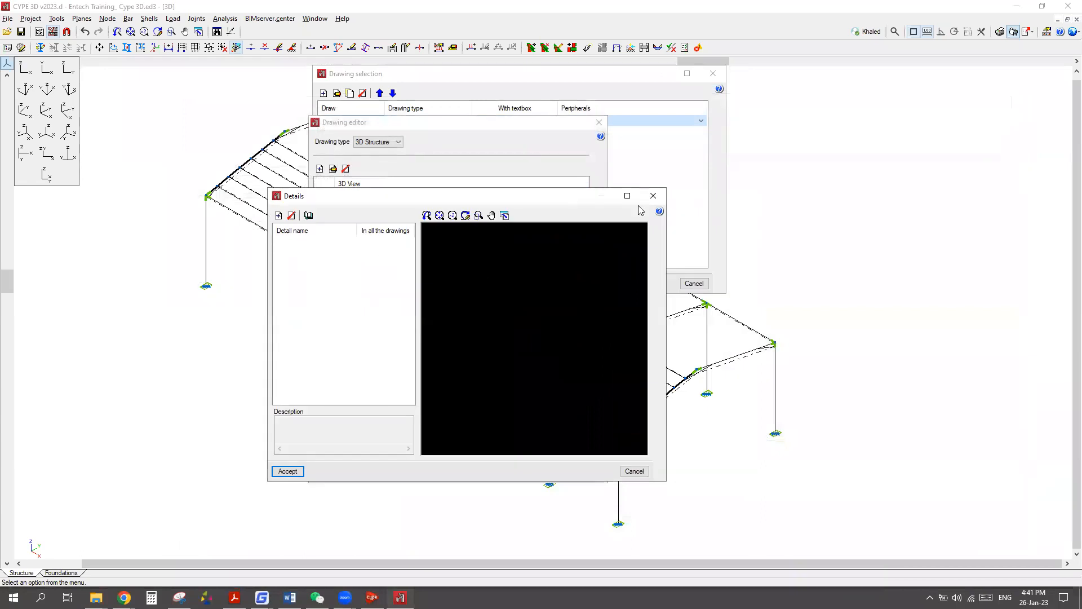
{"action": "left_click", "coordinate": [653, 196]}
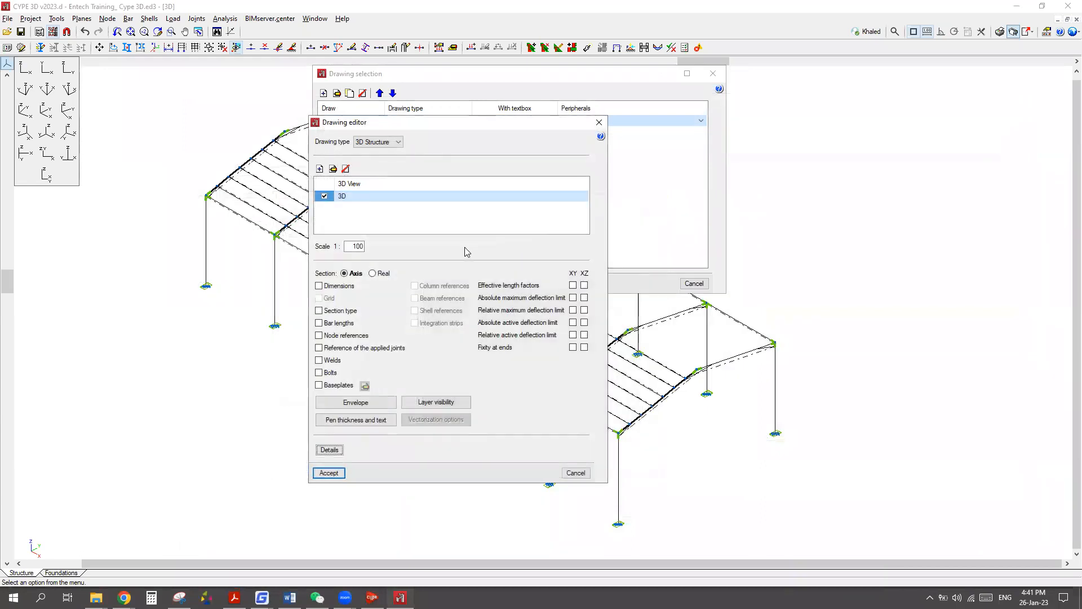
Highlight the scale value of the 3D view in the 3D structure drawing.
{"action": "left_click", "coordinate": [349, 249]}
{"action": "double_click", "coordinate": [358, 248]}
{"action": "left_click", "coordinate": [353, 249]}
{"action": "left_click_drag", "start_coordinate": [349, 248], "coordinate": [426, 259]}
{"action": "left_click_drag", "start_coordinate": [350, 246], "coordinate": [387, 271]}
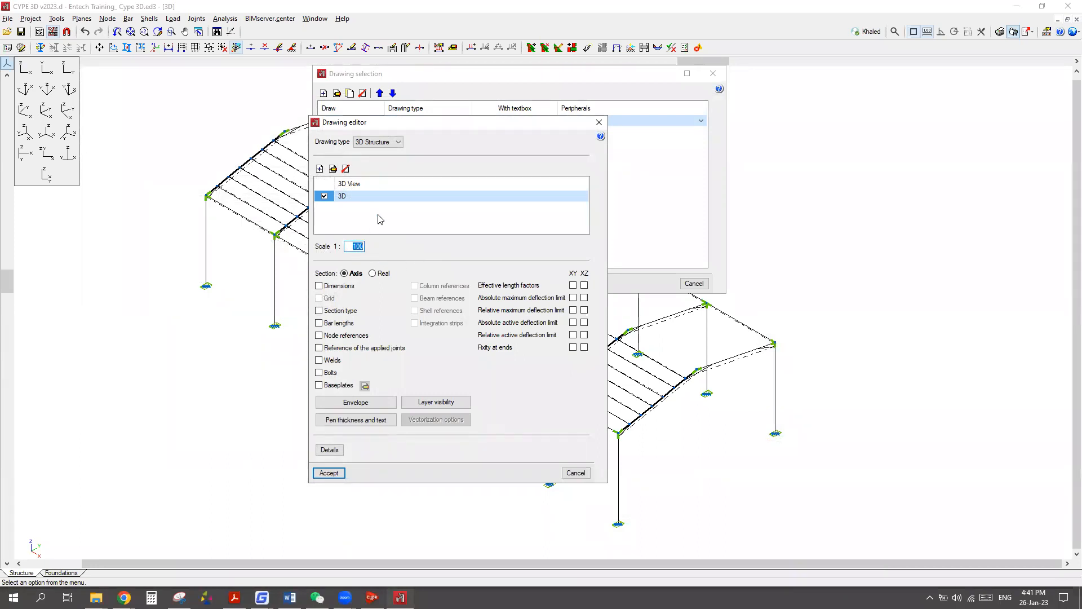
Review the scale divisions per connection type for the Joints drawing type, and dismiss the drawing editor and drawing selection.
{"action": "left_click", "coordinate": [398, 142]}
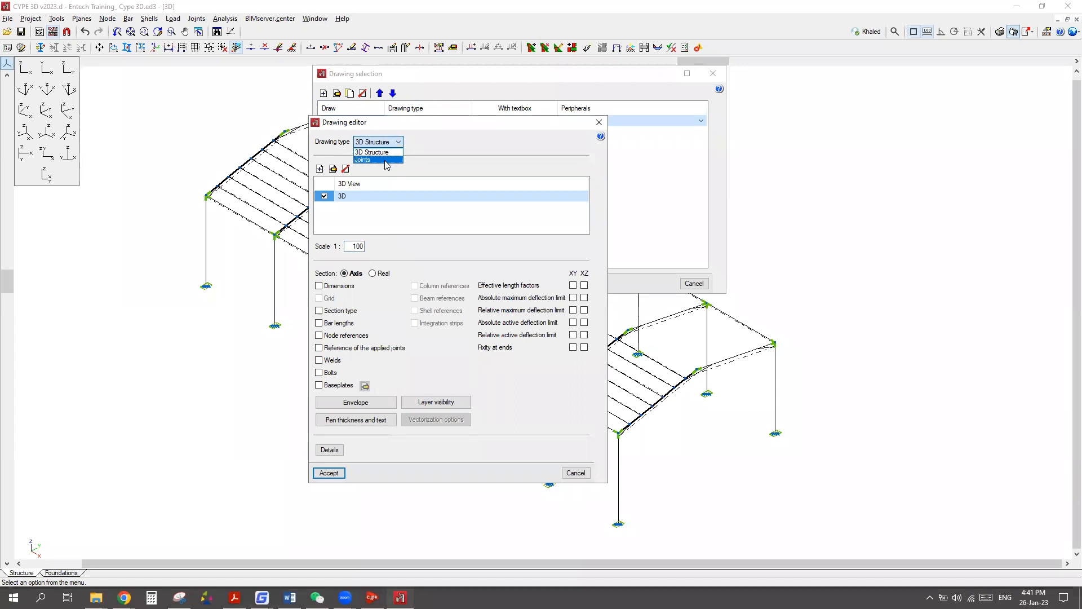
{"action": "left_click", "coordinate": [386, 160]}
{"action": "left_click", "coordinate": [379, 178]}
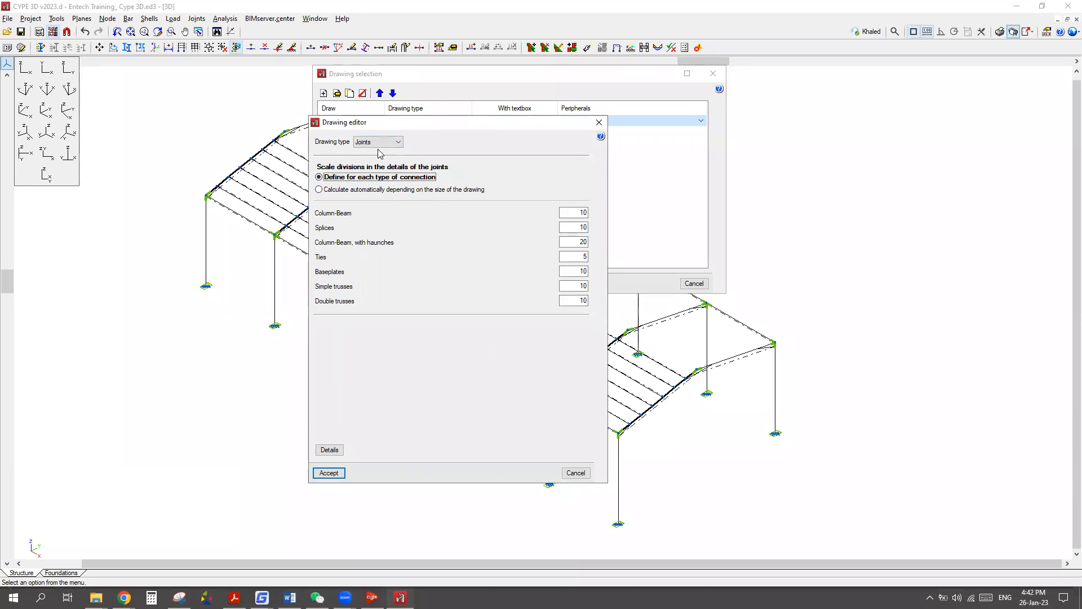
{"action": "left_click", "coordinate": [599, 123]}
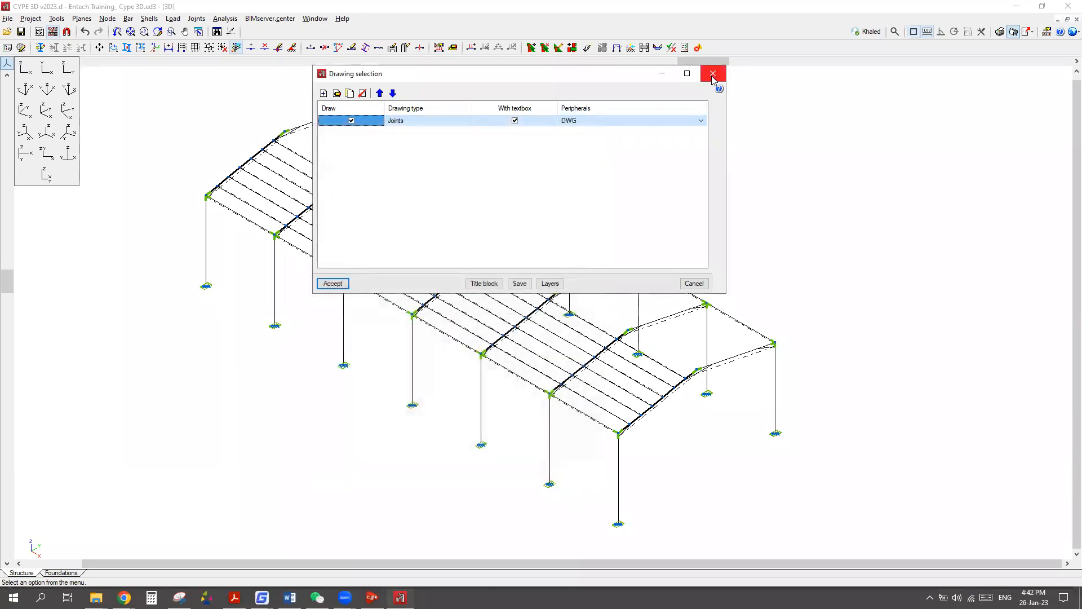
{"action": "left_click", "coordinate": [713, 78]}
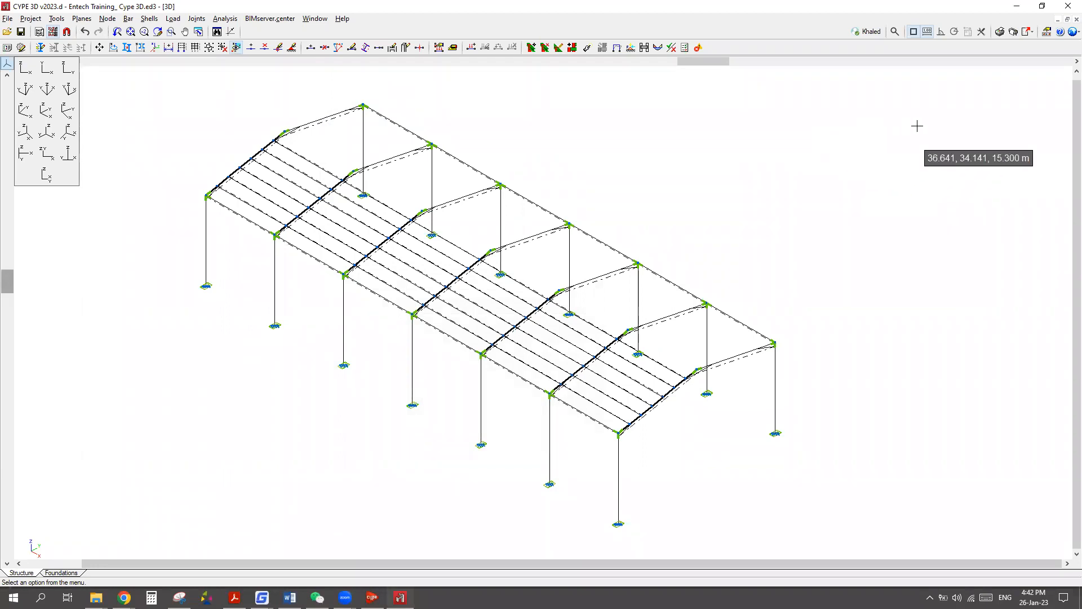
{"action": "scroll", "coordinate": [533, 302], "scroll_direction": "down", "scroll_amount": 1}
{"action": "scroll", "coordinate": [534, 303], "scroll_direction": "down", "scroll_amount": 1}
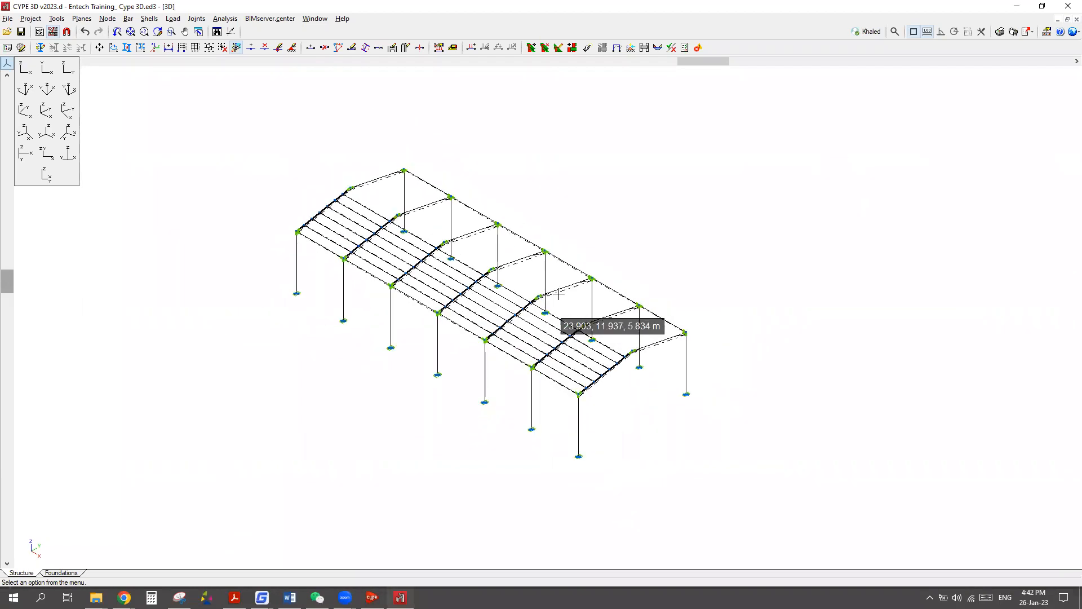
{"action": "left_click", "coordinate": [603, 47]}
{"action": "mouse_move", "coordinate": [73, 478]}
{"action": "left_mouse_down"}
{"action": "mouse_move", "coordinate": [31, 561]}
{"action": "mouse_move", "coordinate": [32, 541]}
{"action": "mouse_move", "coordinate": [48, 541]}
{"action": "left_mouse_up"}
{"action": "mouse_move", "coordinate": [100, 501]}
{"action": "left_mouse_down"}
{"action": "mouse_move", "coordinate": [67, 564]}
{"action": "mouse_move", "coordinate": [97, 545]}
{"action": "left_mouse_up"}
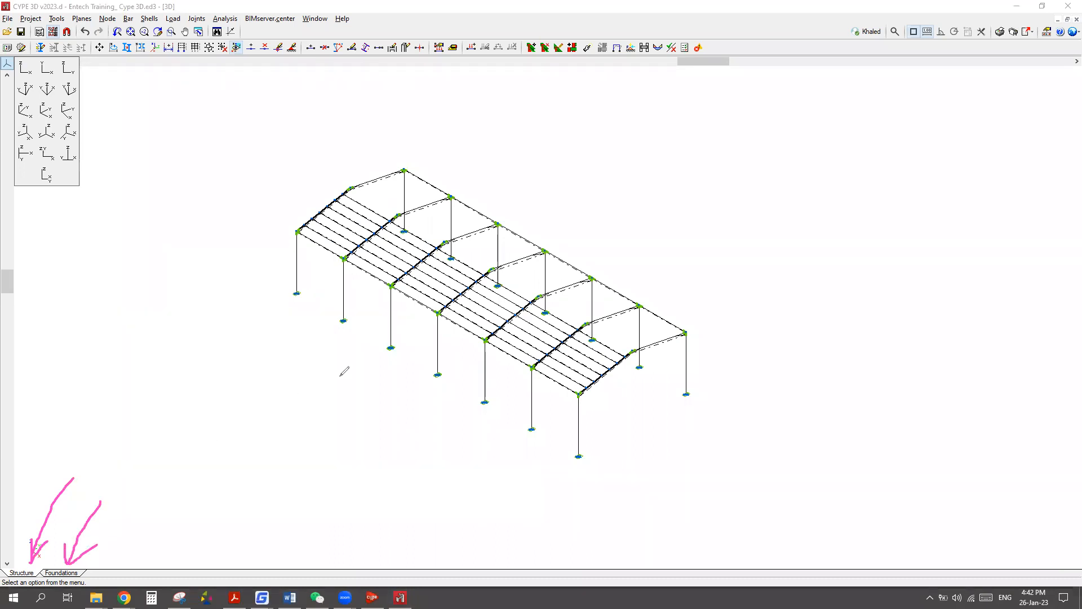
{"action": "mouse_move", "coordinate": [613, 444]}
{"action": "left_mouse_down"}
{"action": "mouse_move", "coordinate": [612, 385]}
{"action": "mouse_move", "coordinate": [633, 414]}
{"action": "left_mouse_up"}
{"action": "left_click", "coordinate": [837, 51]}
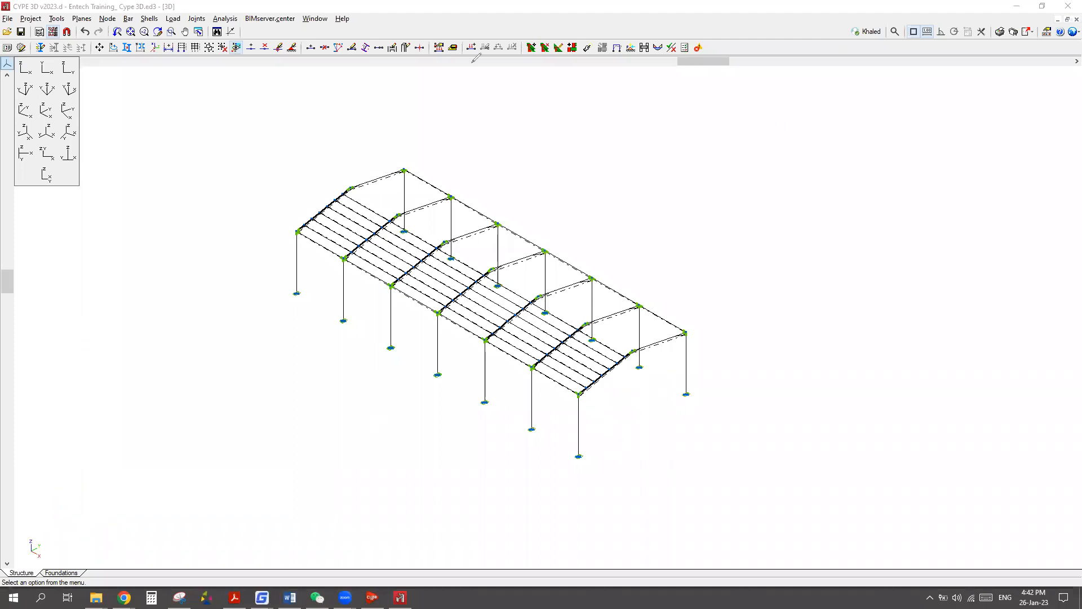
Switch from the 3D structure to the Foundations view showing the column bases in plan.
{"action": "left_click", "coordinate": [56, 572]}
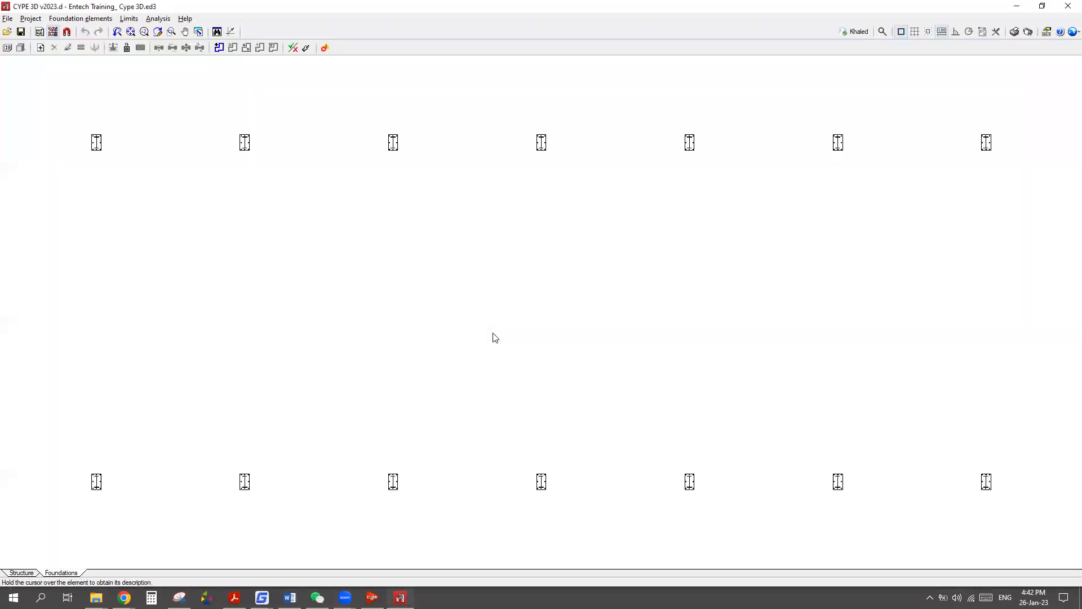
{"action": "scroll", "coordinate": [521, 326], "scroll_direction": "down", "scroll_amount": 2}
{"action": "scroll", "coordinate": [528, 235], "scroll_direction": "up", "scroll_amount": 1}
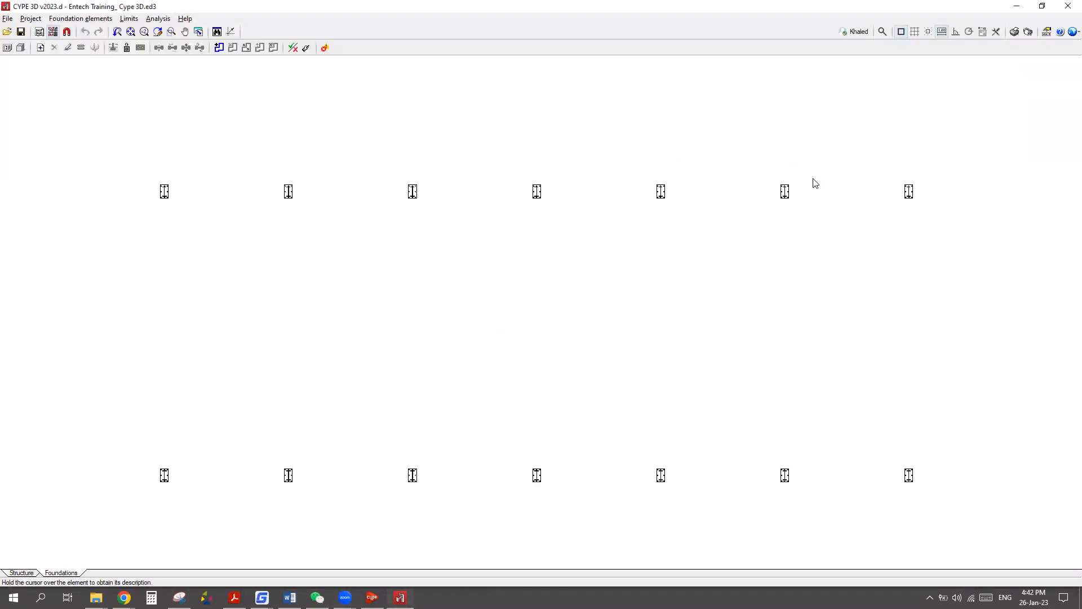
{"action": "scroll", "coordinate": [284, 296], "scroll_direction": "down", "scroll_amount": 1}
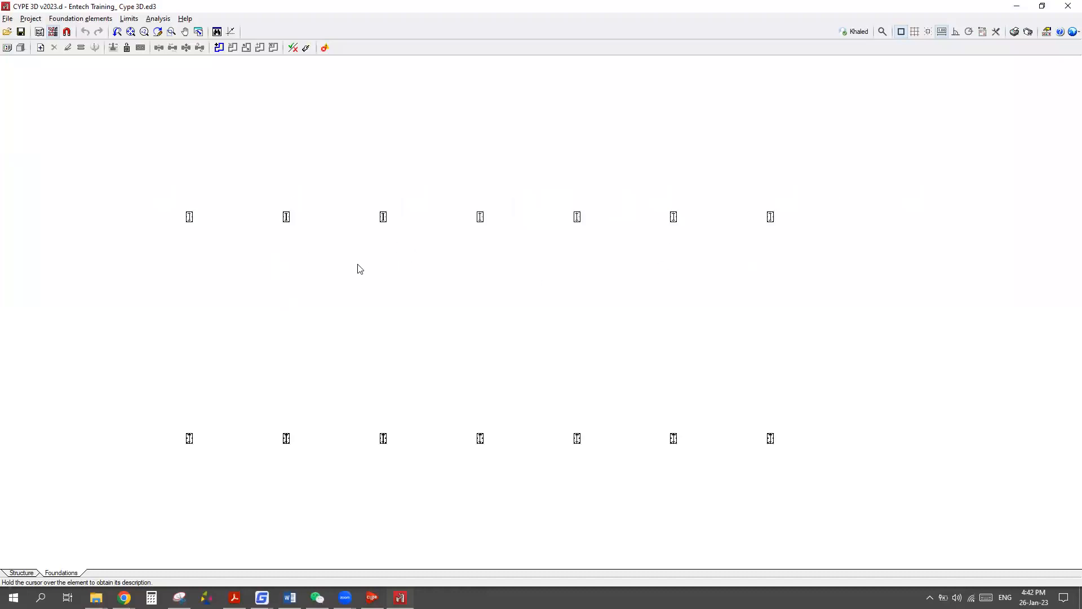
{"action": "scroll", "coordinate": [395, 259], "scroll_direction": "up", "scroll_amount": 1}
{"action": "scroll", "coordinate": [620, 226], "scroll_direction": "down", "scroll_amount": 2}
{"action": "scroll", "coordinate": [404, 231], "scroll_direction": "up", "scroll_amount": 1}
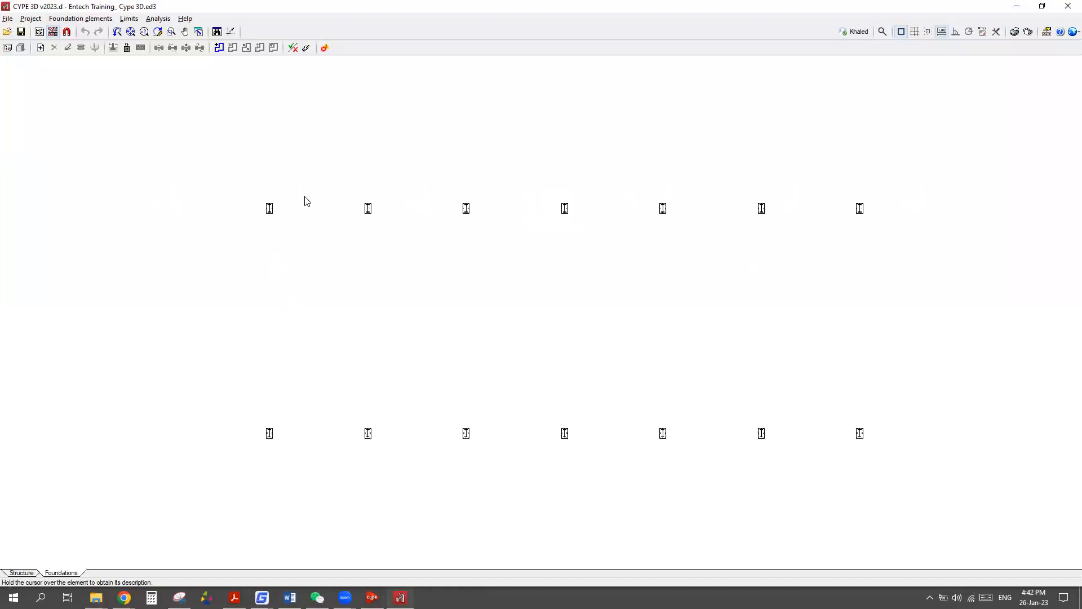
Examine the drawing templates and their layers in the template views manager, leaving them as they are.
{"action": "left_click", "coordinate": [79, 19]}
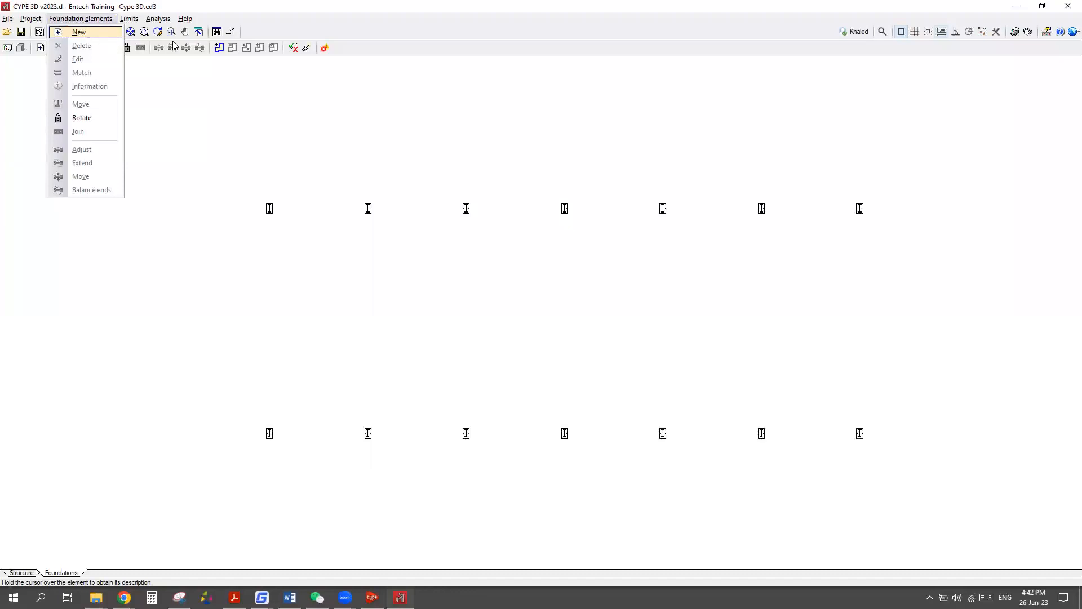
{"action": "left_click", "coordinate": [237, 6]}
{"action": "left_click", "coordinate": [40, 33]}
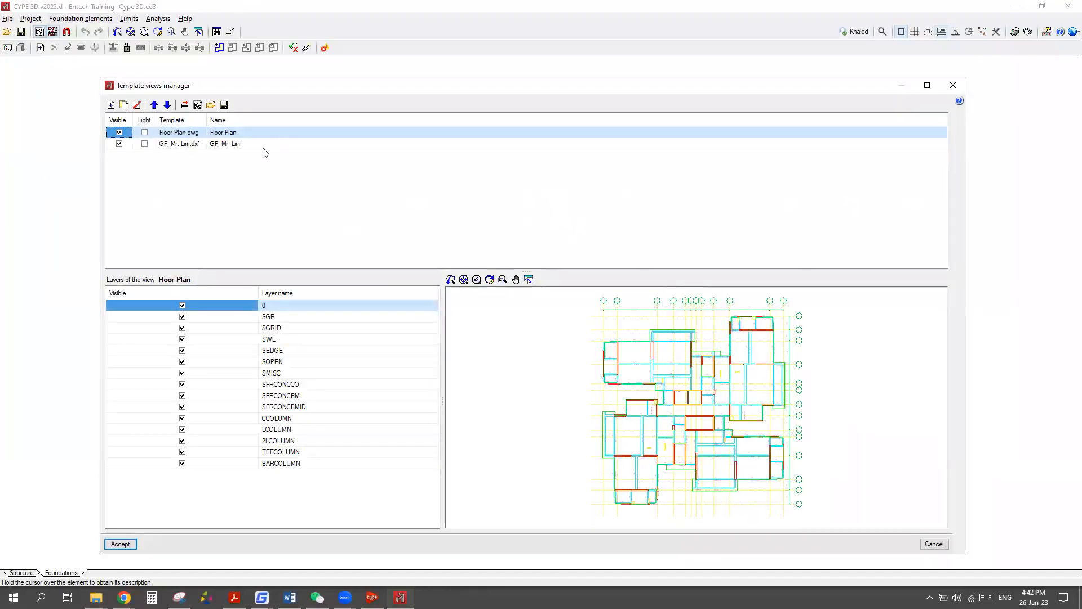
{"action": "left_click", "coordinate": [953, 85]}
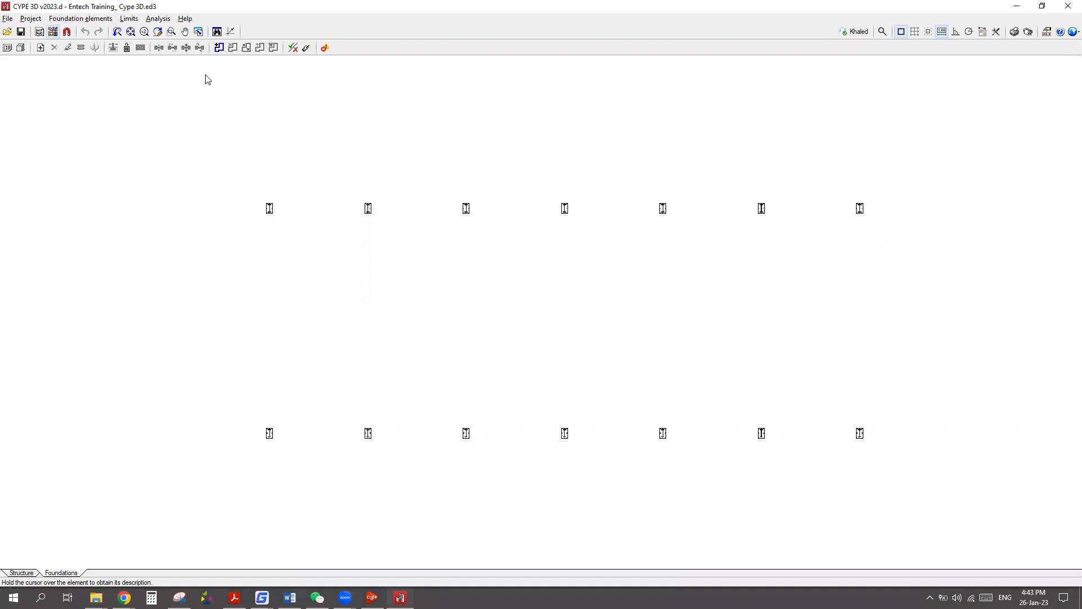
Start a new reinforced concrete footing of the square type with a single start.
{"action": "left_click", "coordinate": [81, 18]}
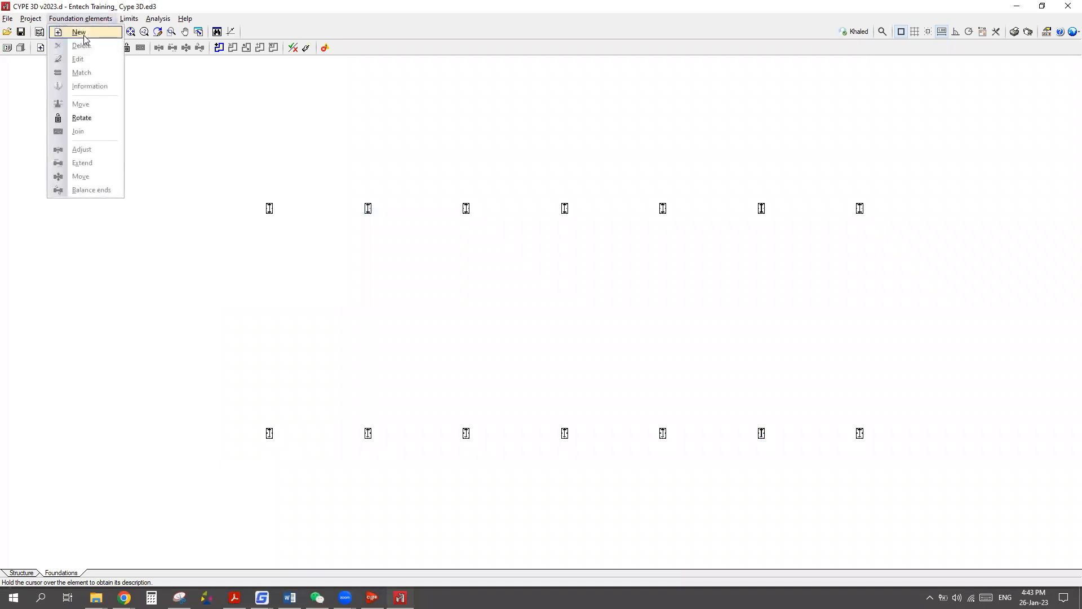
{"action": "left_click", "coordinate": [84, 39]}
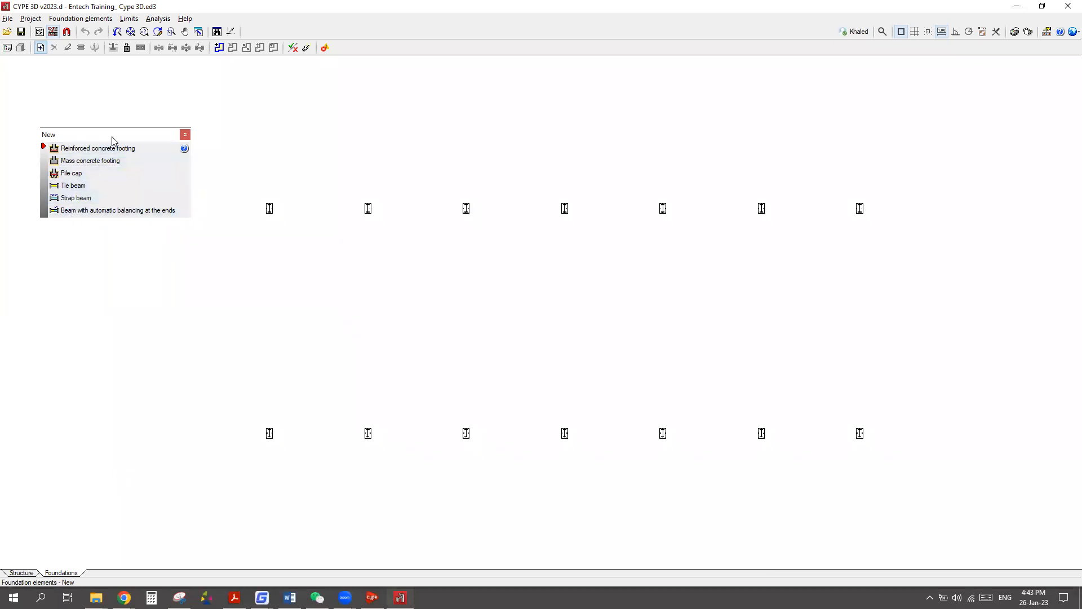
{"action": "left_click", "coordinate": [86, 148]}
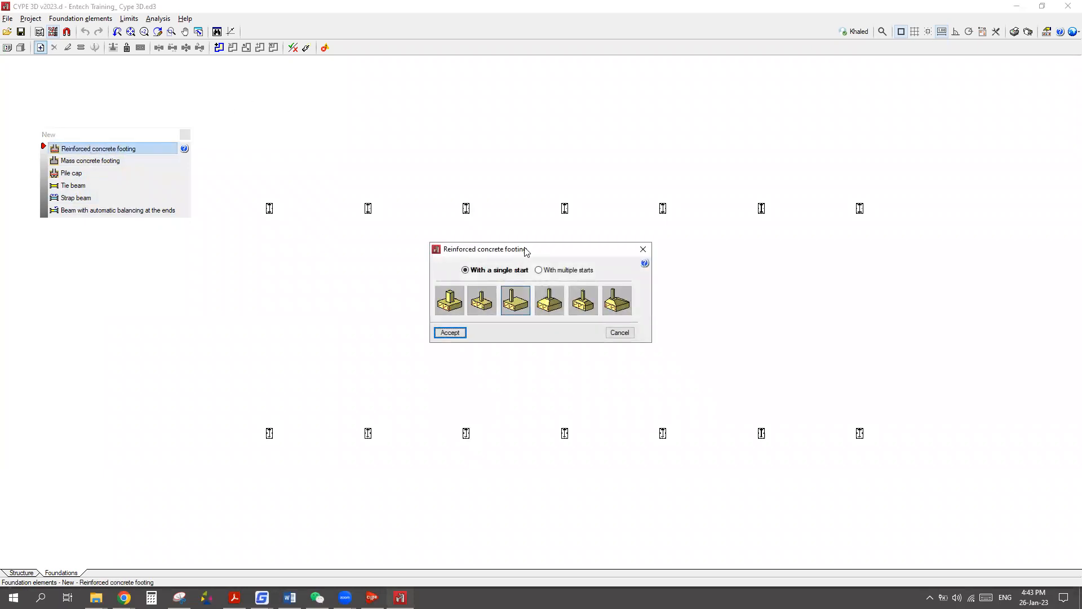
{"action": "left_click_drag", "start_coordinate": [525, 252], "coordinate": [566, 76]}
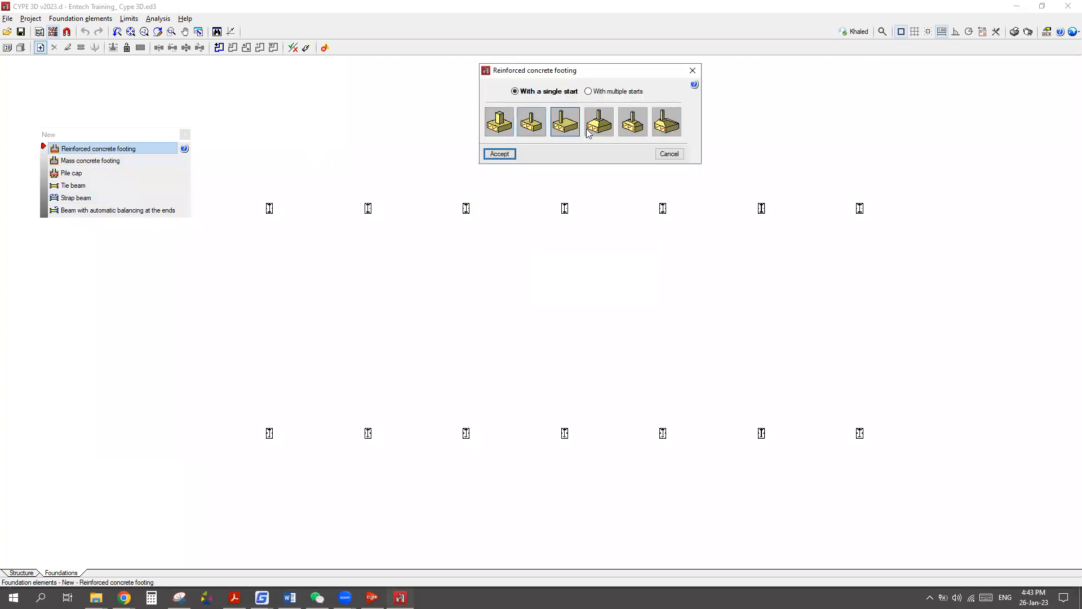
{"action": "left_click", "coordinate": [496, 127]}
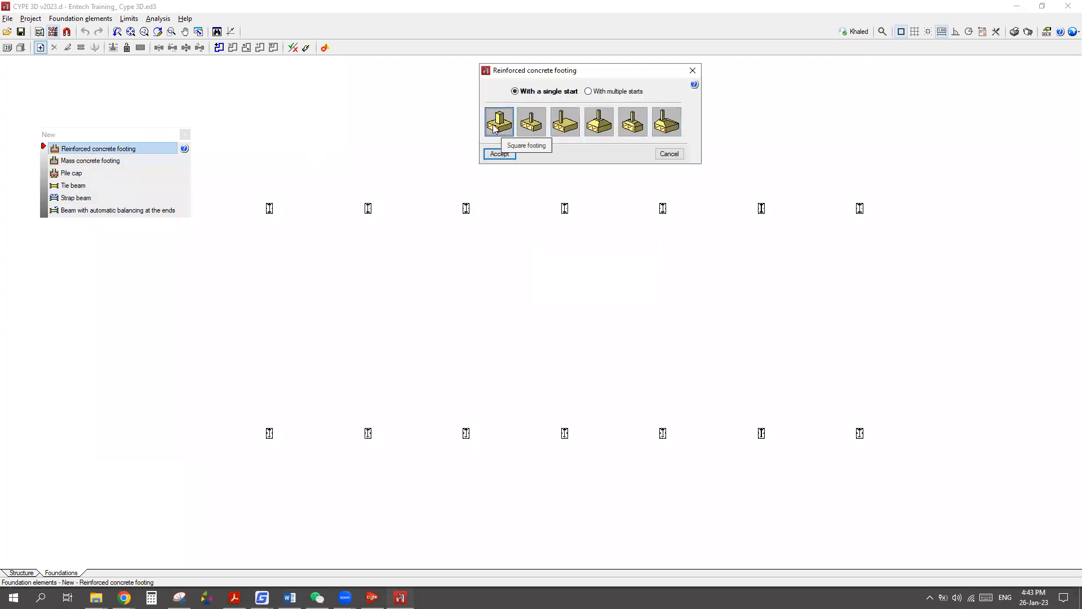
{"action": "left_click", "coordinate": [500, 153]}
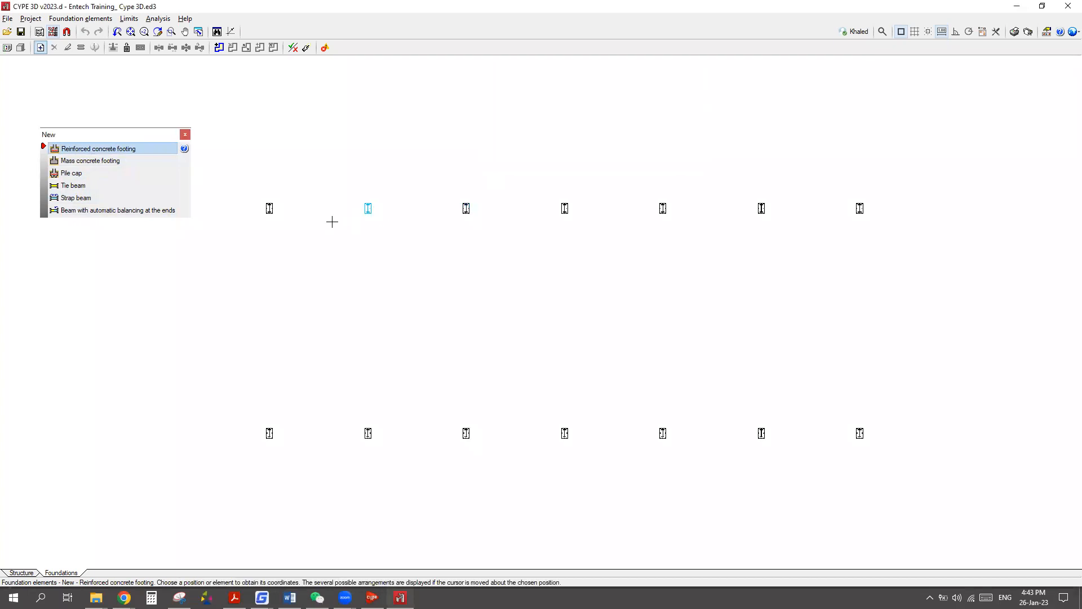
Place a single-start square footing under each of the fourteen column bases in both rows.
{"action": "left_click", "coordinate": [367, 209]}
{"action": "left_click", "coordinate": [466, 208]}
{"action": "left_click", "coordinate": [565, 213]}
{"action": "left_click", "coordinate": [466, 433]}
{"action": "left_click", "coordinate": [368, 433]}
{"action": "left_click", "coordinate": [270, 433]}
{"action": "left_click", "coordinate": [565, 433]}
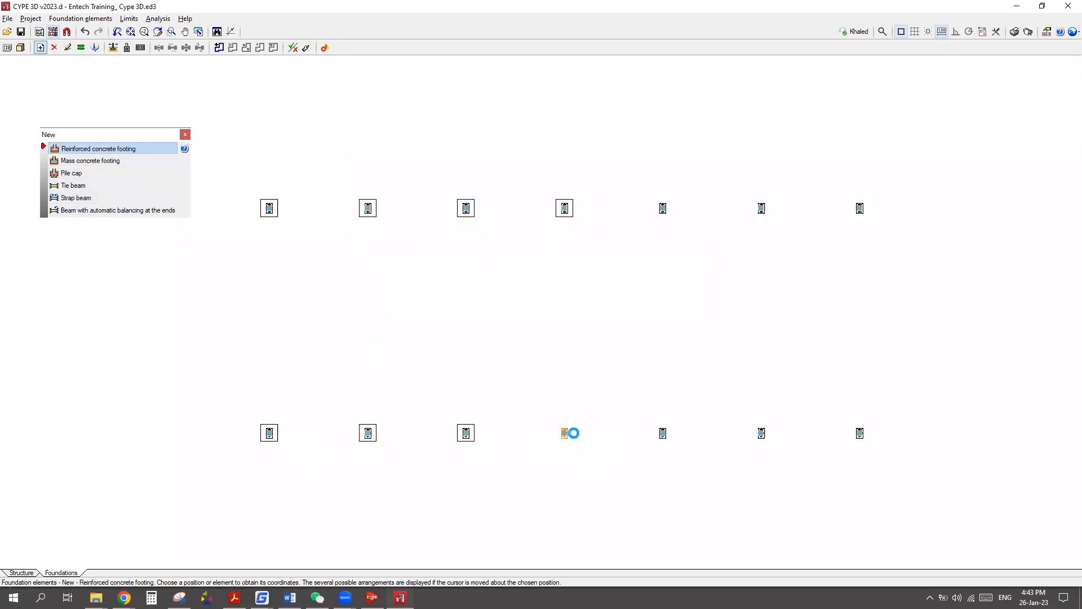
{"action": "left_click", "coordinate": [664, 222]}
{"action": "left_click", "coordinate": [663, 432]}
{"action": "left_click", "coordinate": [761, 208]}
{"action": "left_click", "coordinate": [760, 432]}
{"action": "left_click", "coordinate": [858, 432]}
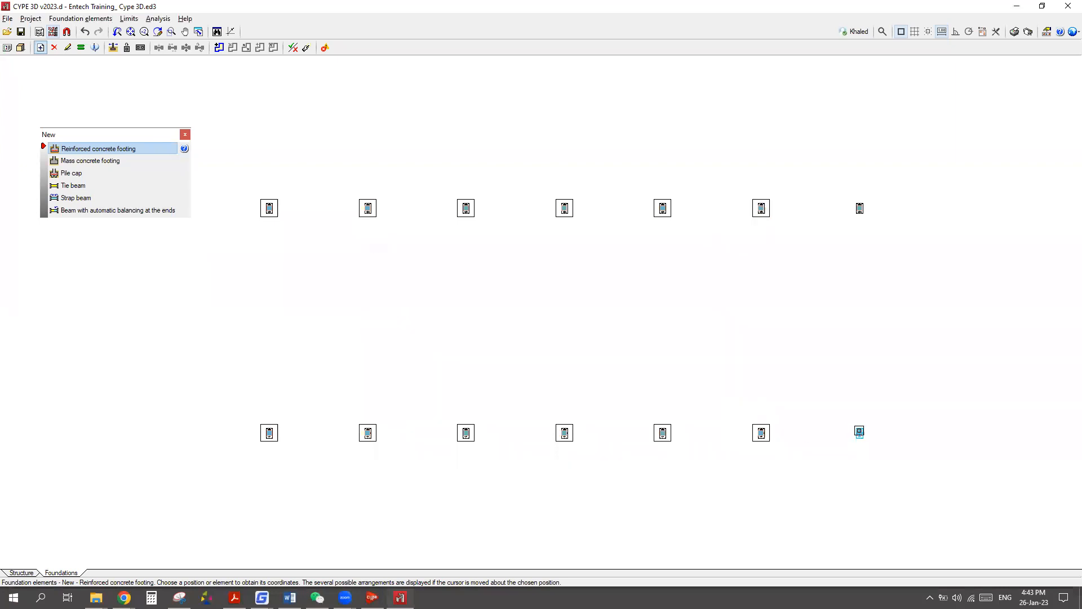
{"action": "left_click", "coordinate": [861, 209]}
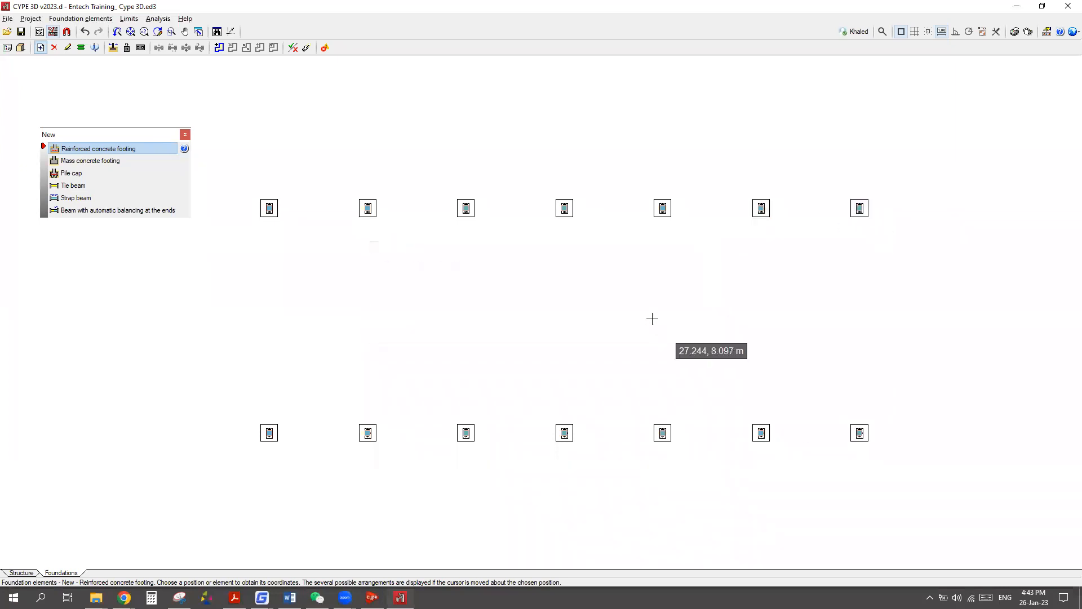
Place one square reinforced concrete footing with multiple starts centred between the last two columns of the upper row.
{"action": "left_click", "coordinate": [323, 126]}
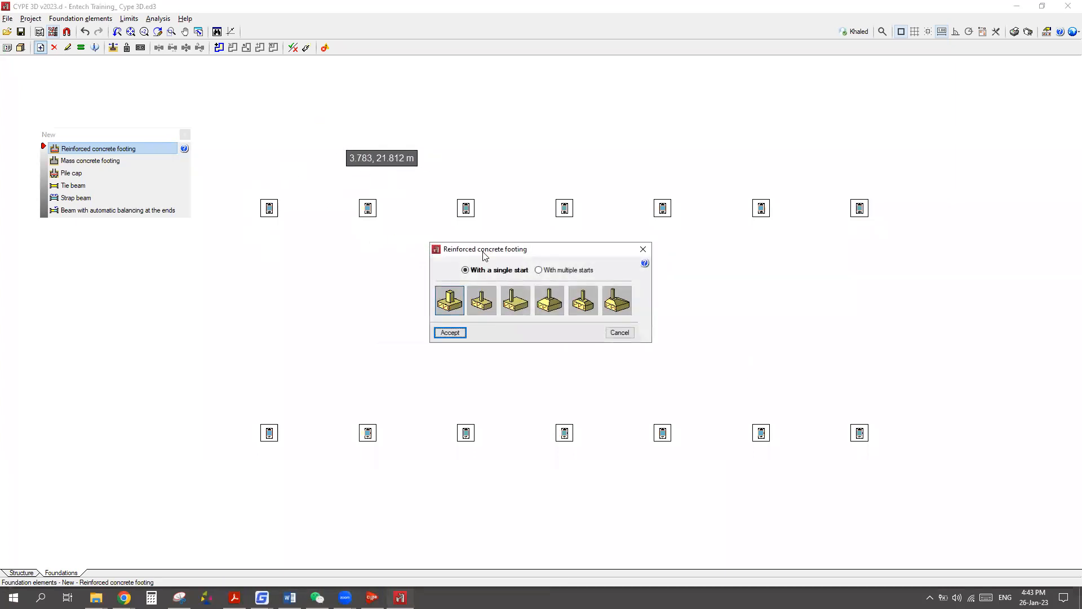
{"action": "left_click_drag", "start_coordinate": [484, 256], "coordinate": [336, 259]}
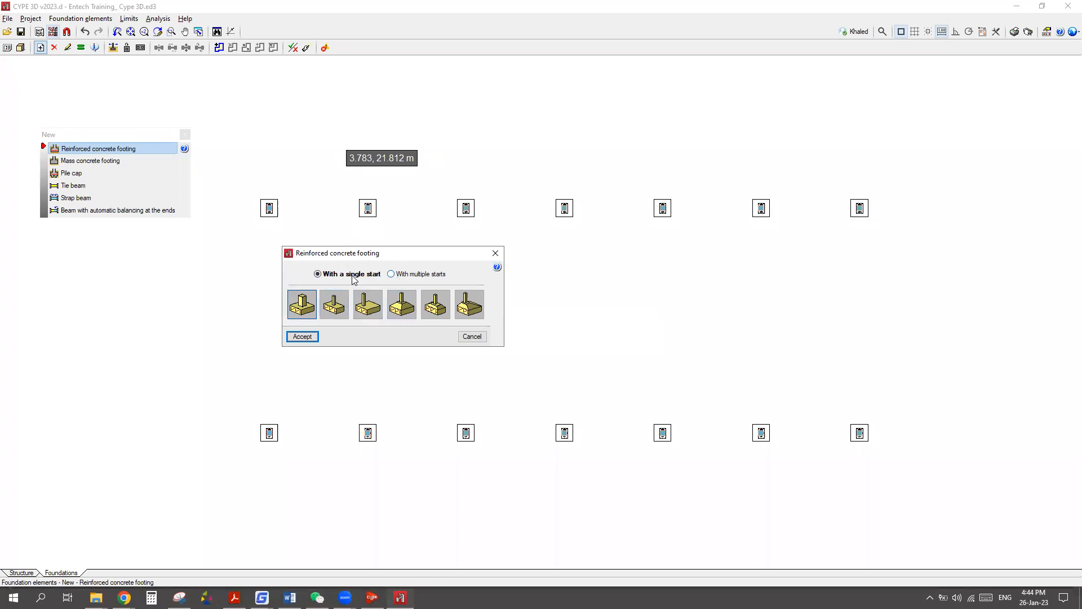
{"action": "left_click", "coordinate": [395, 275]}
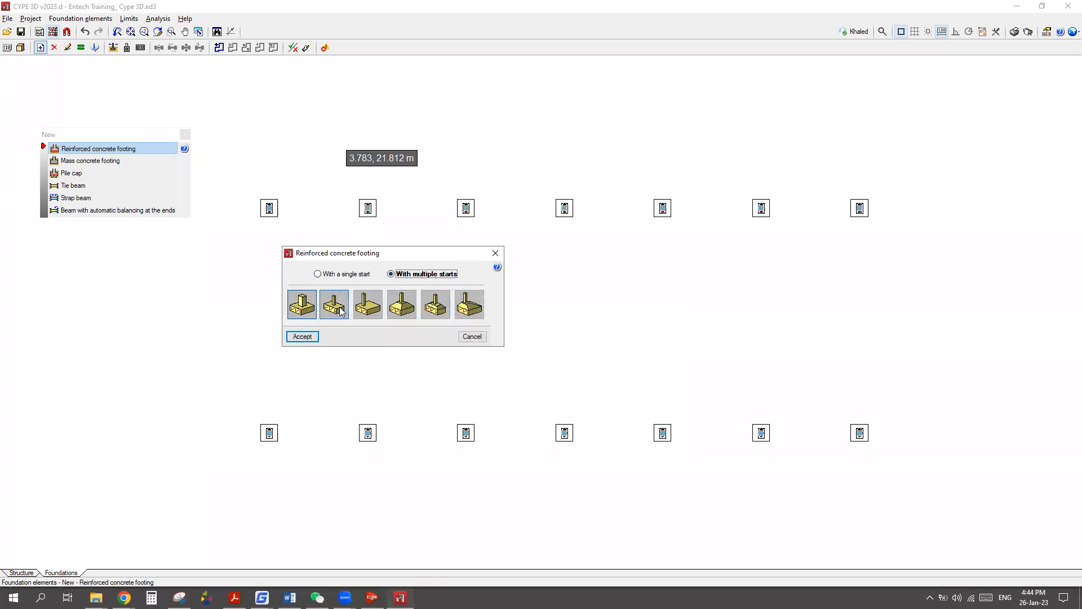
{"action": "left_click", "coordinate": [303, 307]}
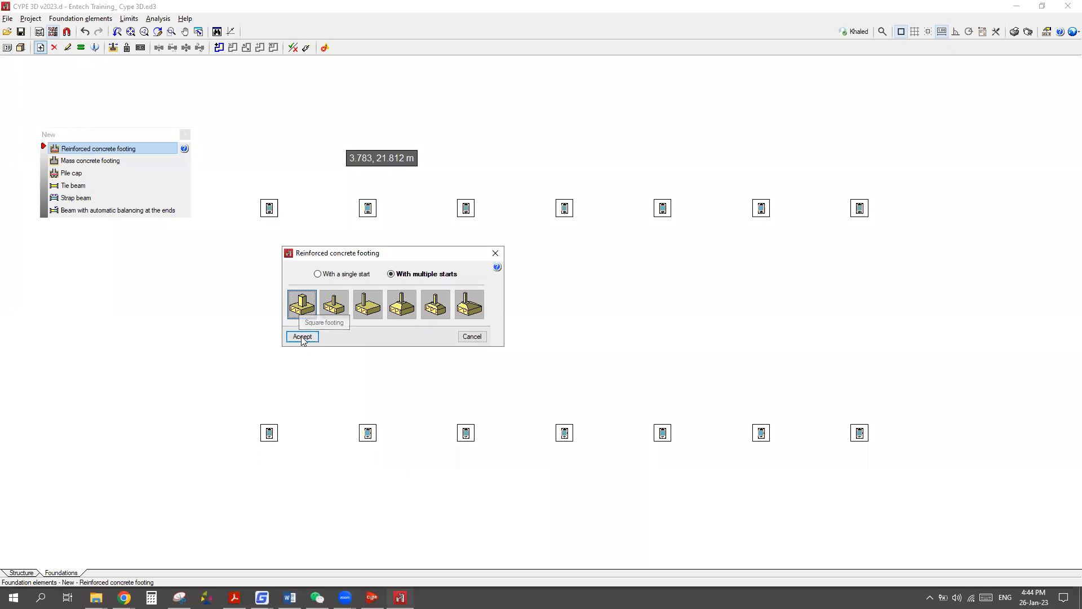
{"action": "left_click", "coordinate": [302, 336]}
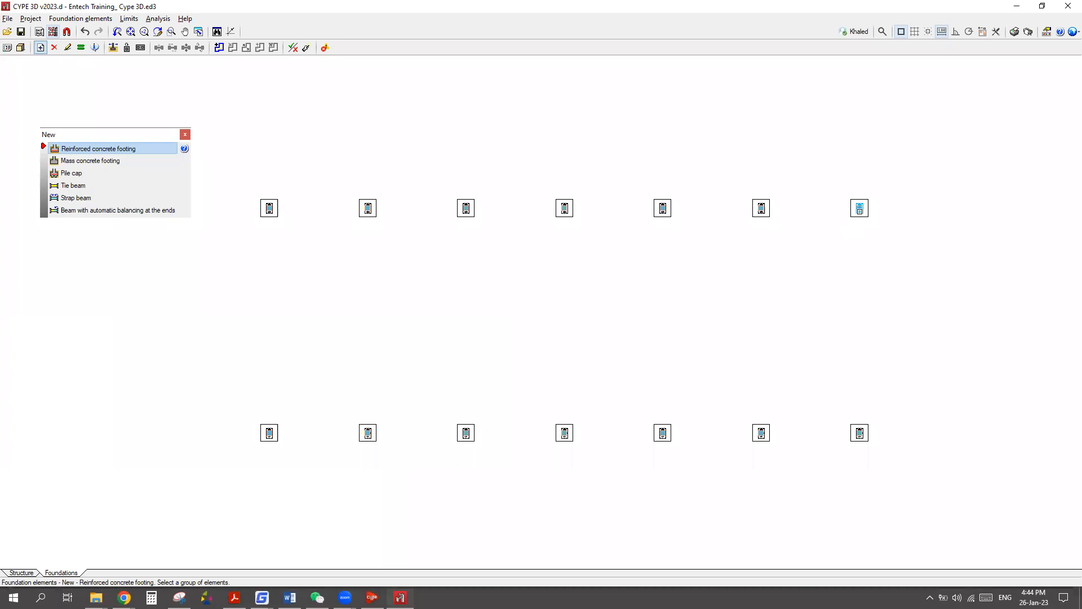
{"action": "left_click", "coordinate": [761, 209]}
{"action": "right_click", "coordinate": [735, 303]}
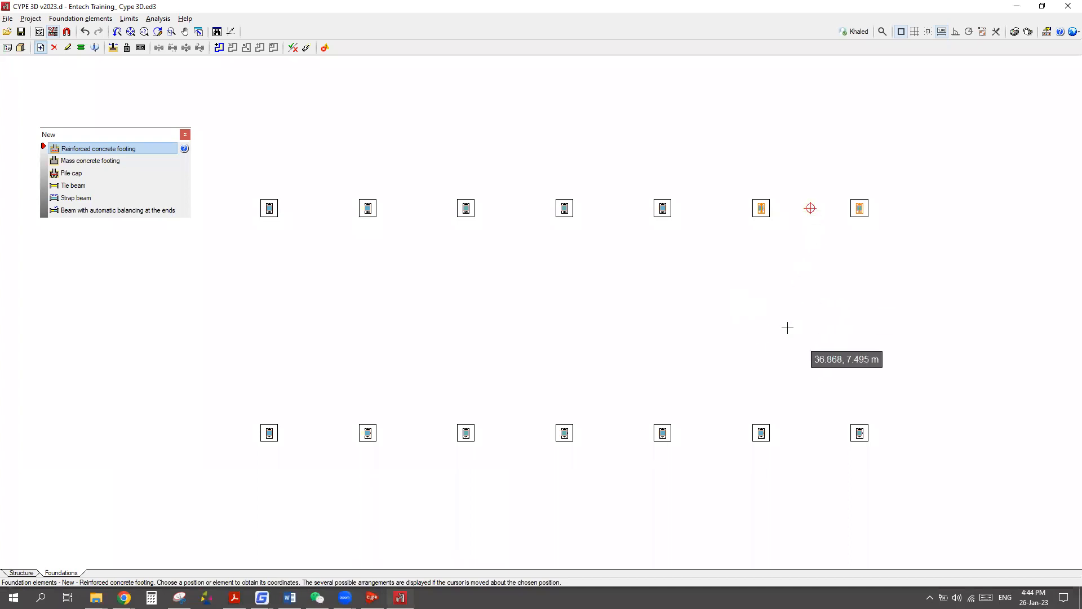
{"action": "left_click", "coordinate": [811, 209]}
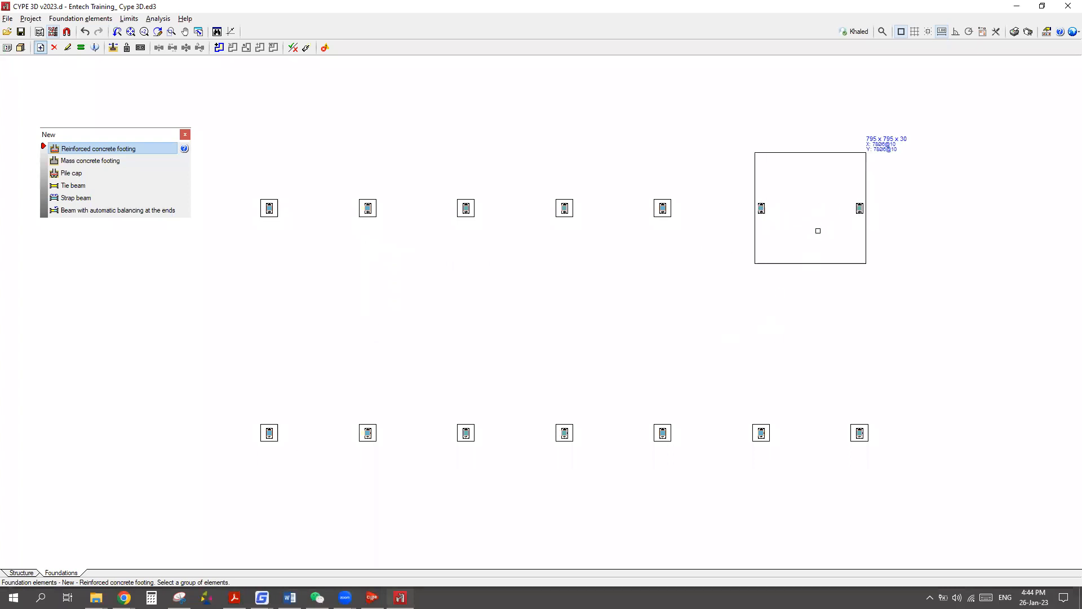
{"action": "right_click", "coordinate": [518, 313]}
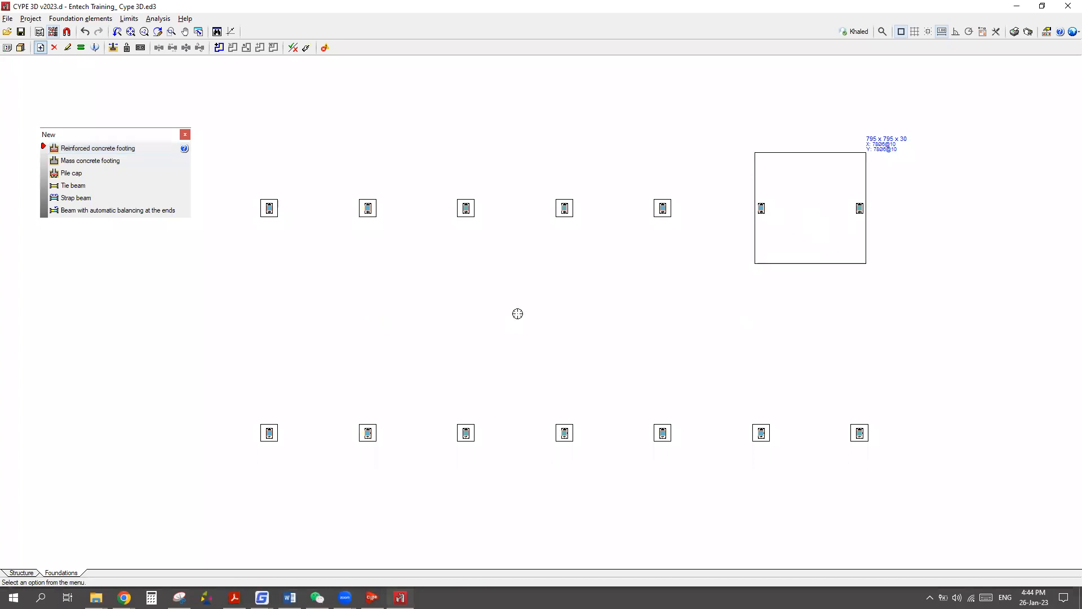
Place a centred rectangular reinforced concrete footing with multiple starts under the last two columns of the upper row.
{"action": "left_click", "coordinate": [86, 150]}
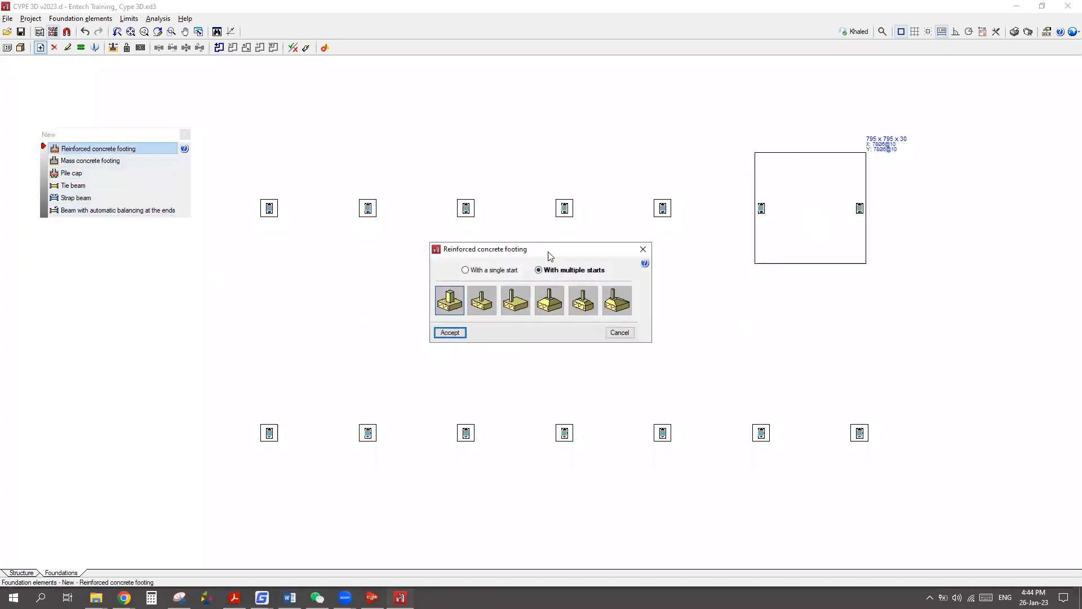
{"action": "left_click", "coordinate": [484, 302]}
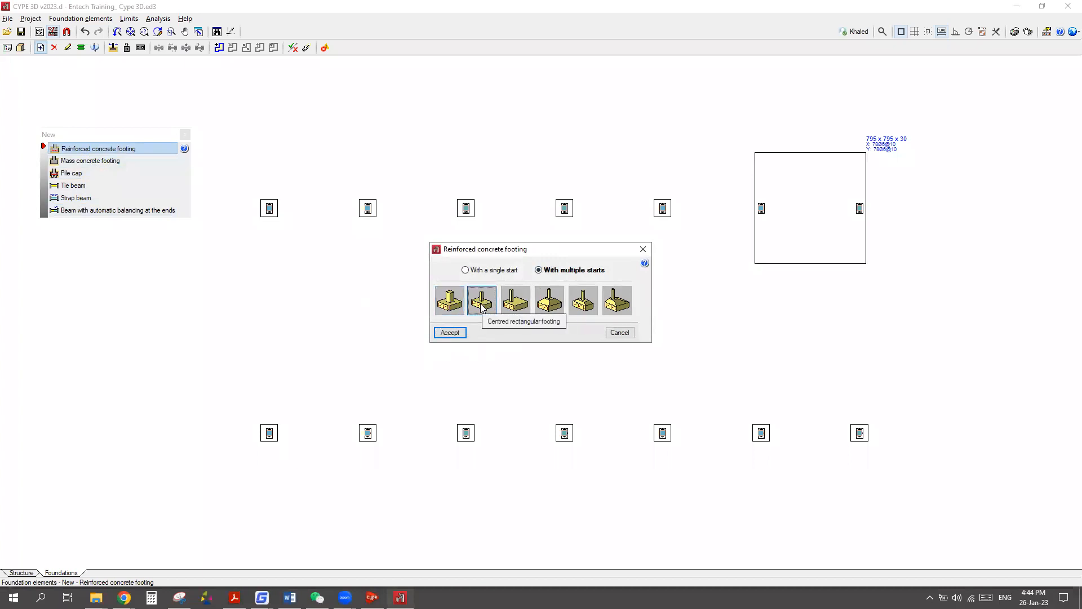
{"action": "left_click", "coordinate": [450, 332]}
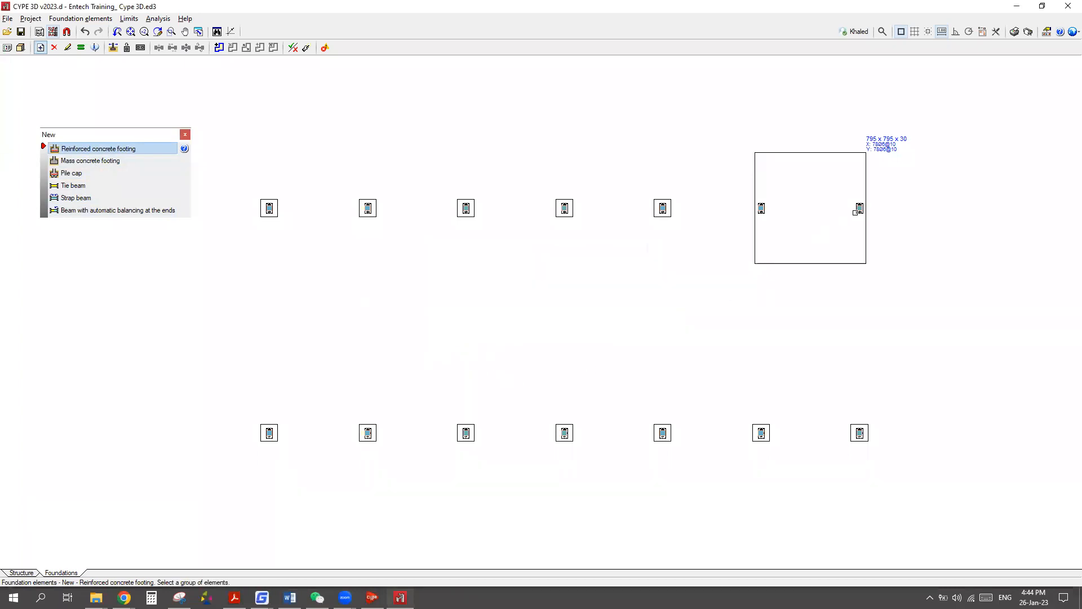
{"action": "left_click", "coordinate": [763, 211]}
{"action": "right_click", "coordinate": [798, 298]}
{"action": "left_click", "coordinate": [810, 208]}
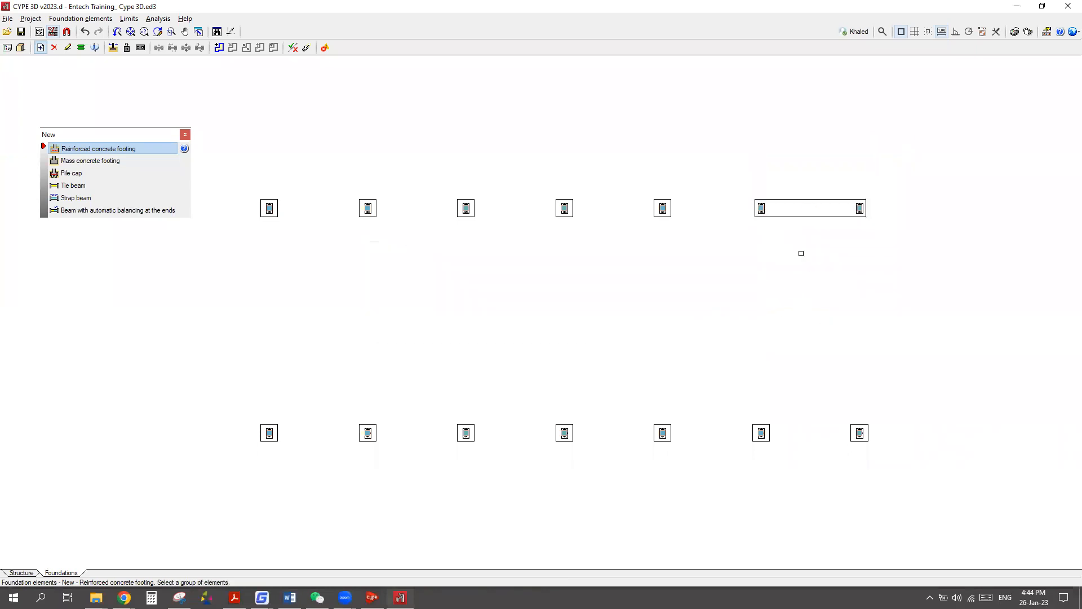
{"action": "scroll", "coordinate": [821, 225], "scroll_direction": "up", "scroll_amount": 3}
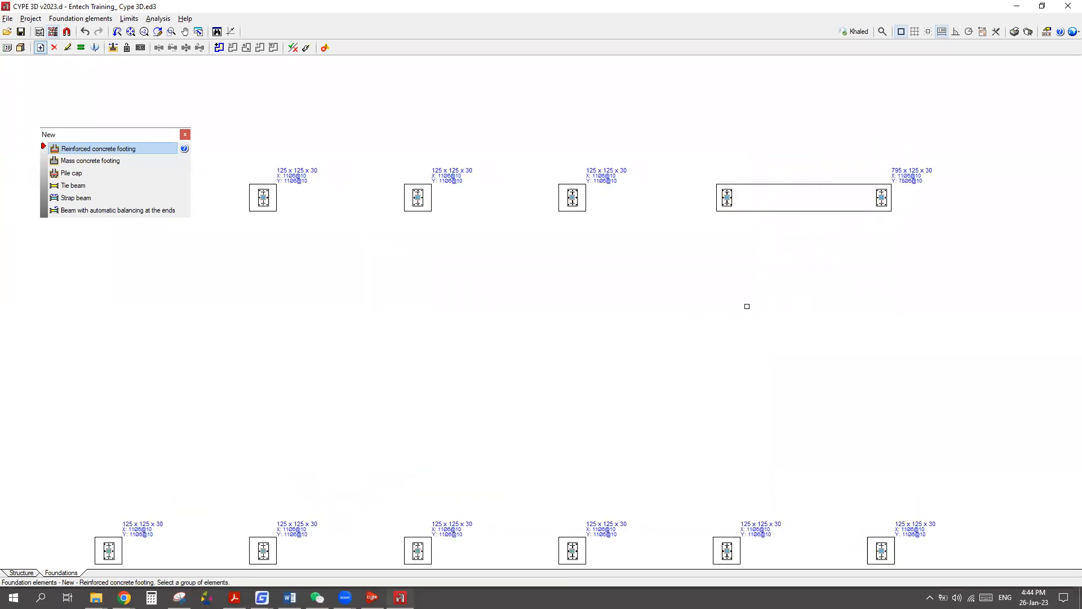
{"action": "scroll", "coordinate": [747, 306], "scroll_direction": "down", "scroll_amount": 2}
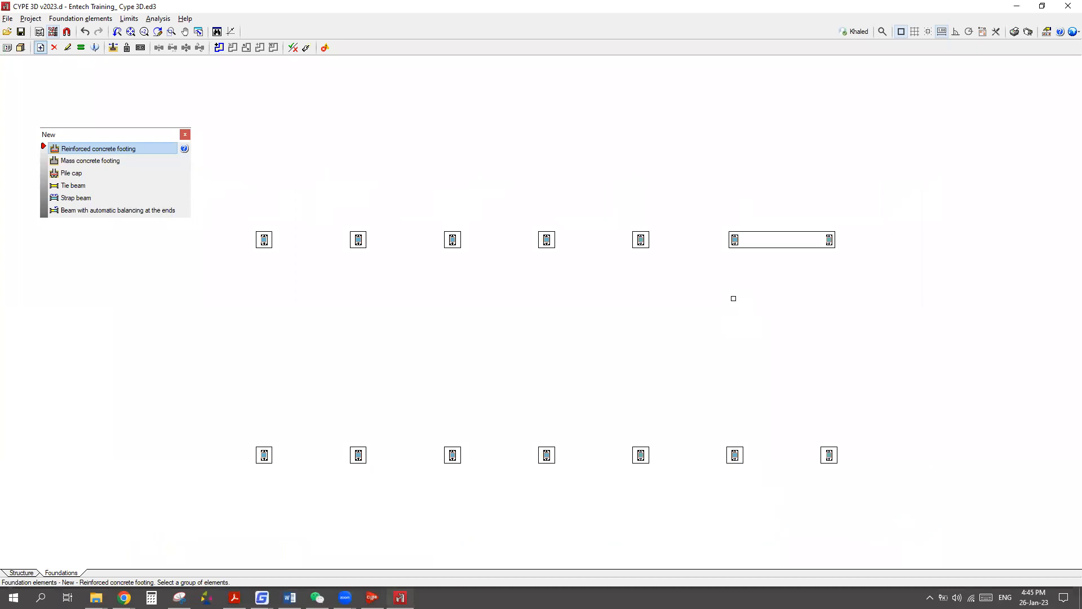
Start a new single-start pile cap and choose the triangular three-pile arrangement.
{"action": "left_click", "coordinate": [72, 173]}
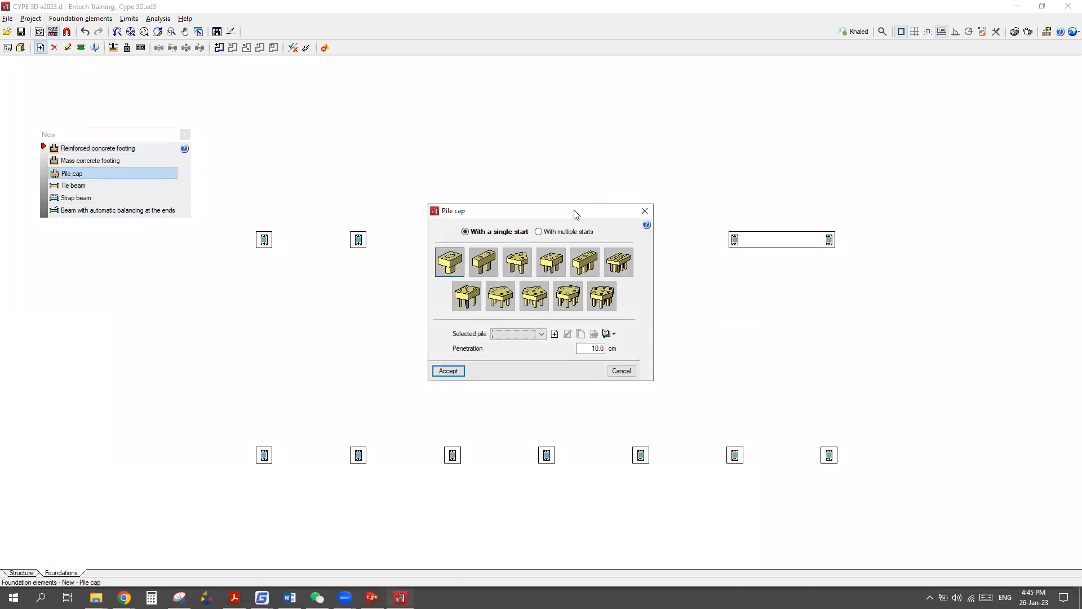
{"action": "left_click_drag", "start_coordinate": [574, 213], "coordinate": [594, 131]}
{"action": "left_click", "coordinate": [539, 183]}
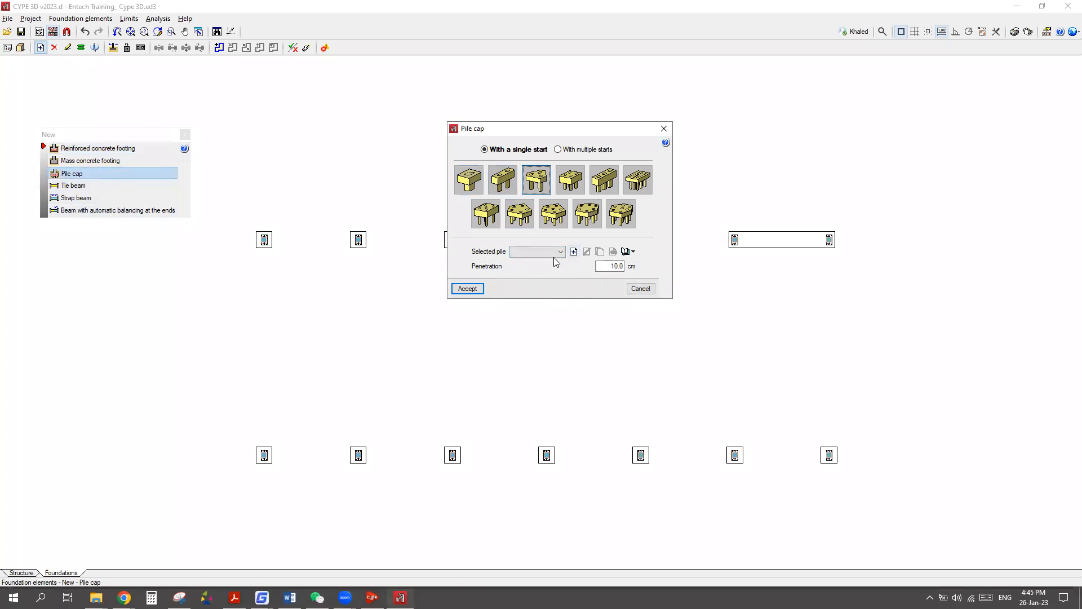
Create pile P1 as Concrete circular with 1000 kN carrying capacity for both persistent and seismic/accidental situations.
{"action": "left_click", "coordinate": [575, 252]}
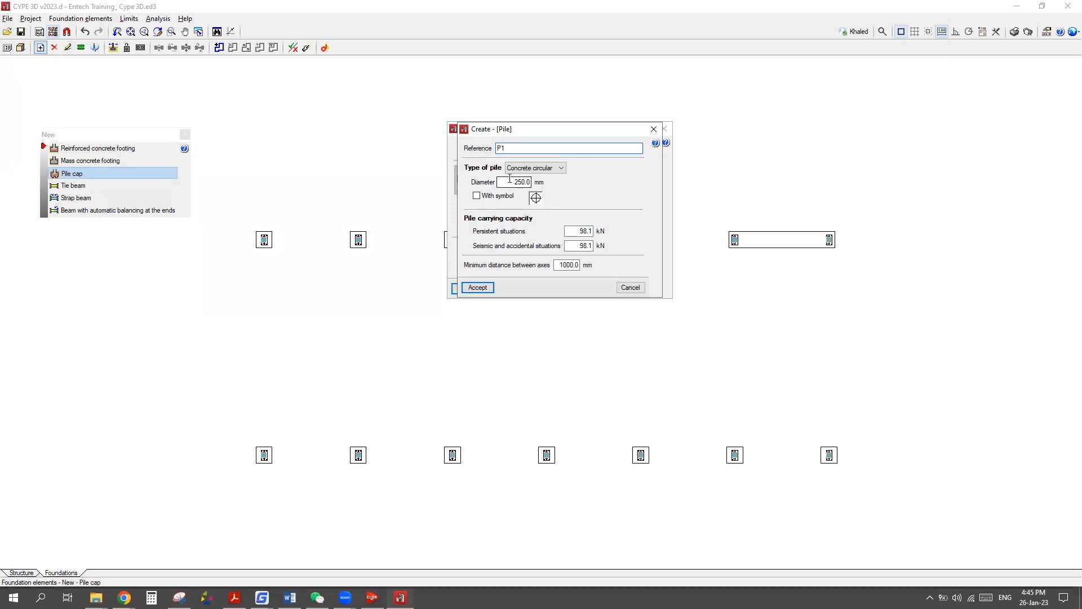
{"action": "left_click", "coordinate": [558, 169]}
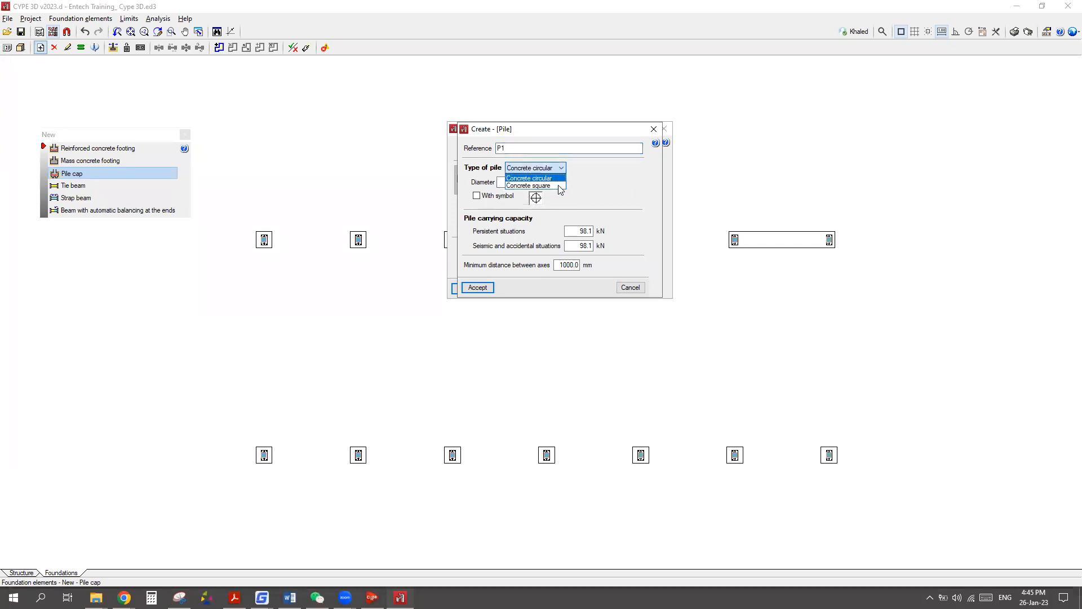
{"action": "left_click", "coordinate": [551, 179]}
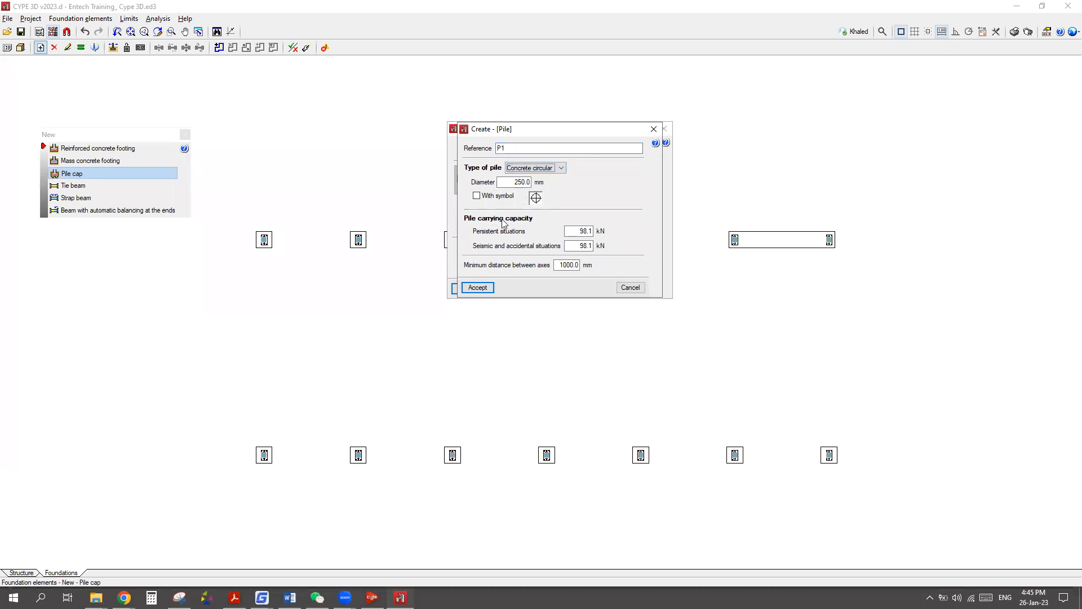
{"action": "left_click", "coordinate": [571, 232]}
{"action": "type", "text": "1000"}
{"action": "key", "text": "Tab"}
{"action": "key", "text": "BackSpace"}
{"action": "type", "text": "1000"}
{"action": "left_click", "coordinate": [566, 265]}
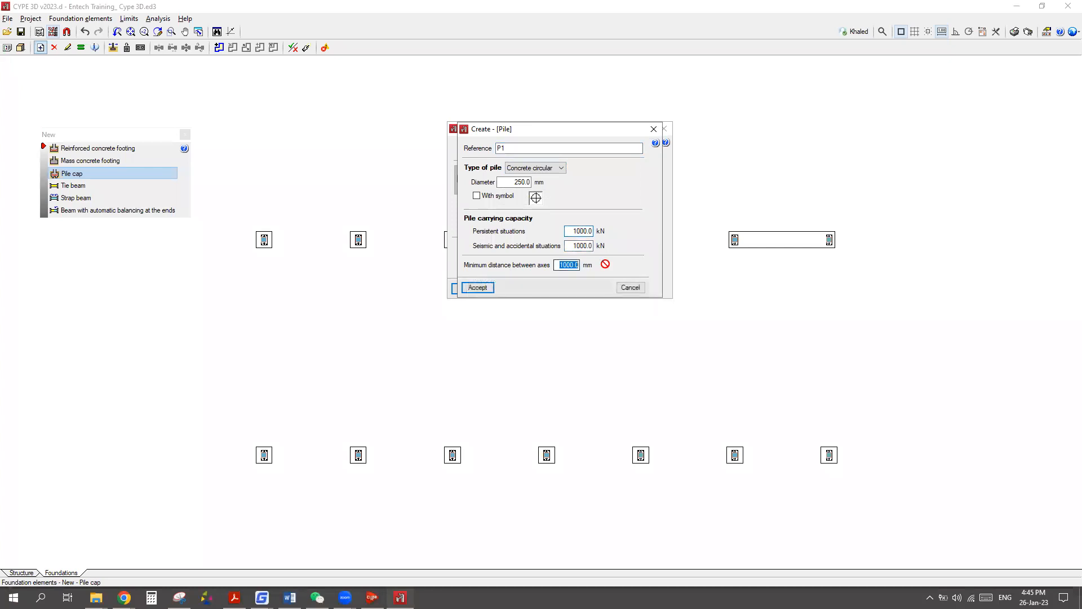
{"action": "left_click", "coordinate": [478, 289]}
Place three-pile caps using pile P1 under the first four upper-row columns and the third to fifth lower-row columns.
{"action": "mouse_move", "coordinate": [487, 272]}
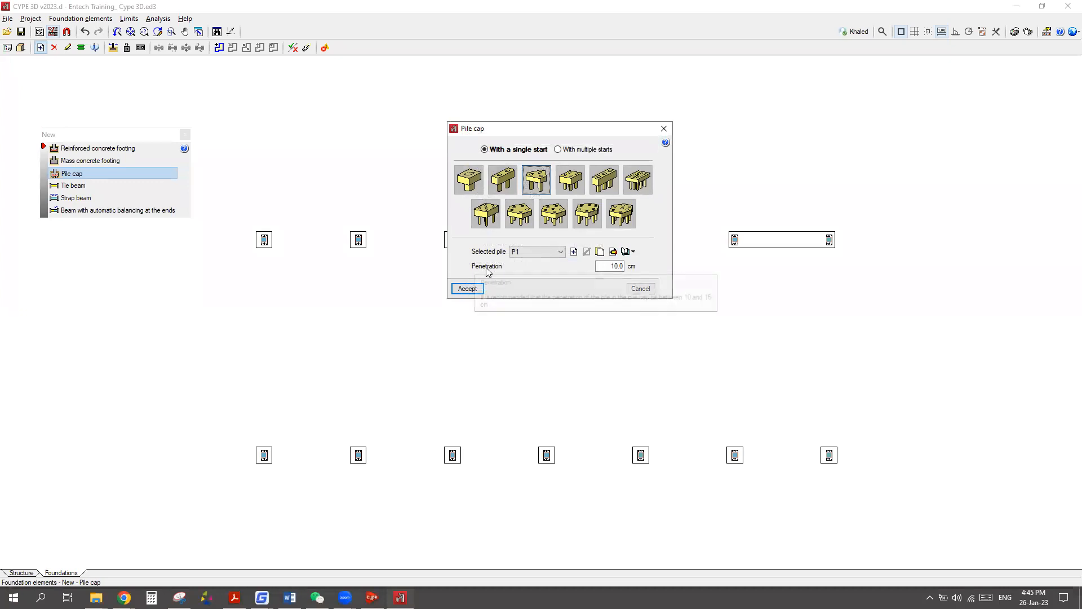
{"action": "left_click", "coordinate": [611, 267]}
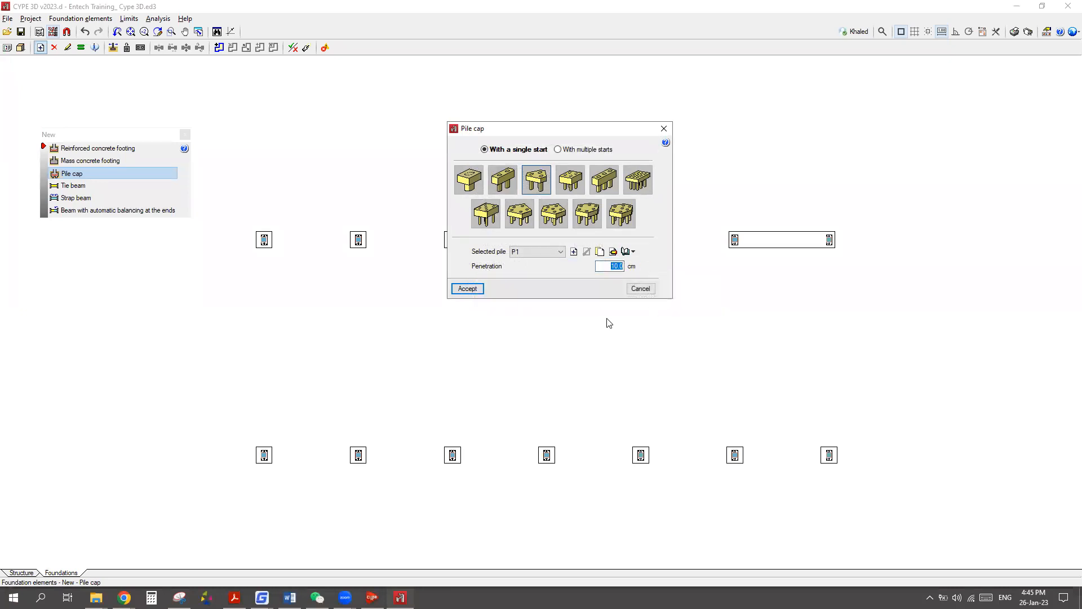
{"action": "left_click", "coordinate": [538, 186]}
{"action": "left_click", "coordinate": [468, 289]}
{"action": "left_click", "coordinate": [547, 239]}
{"action": "left_click", "coordinate": [452, 239]}
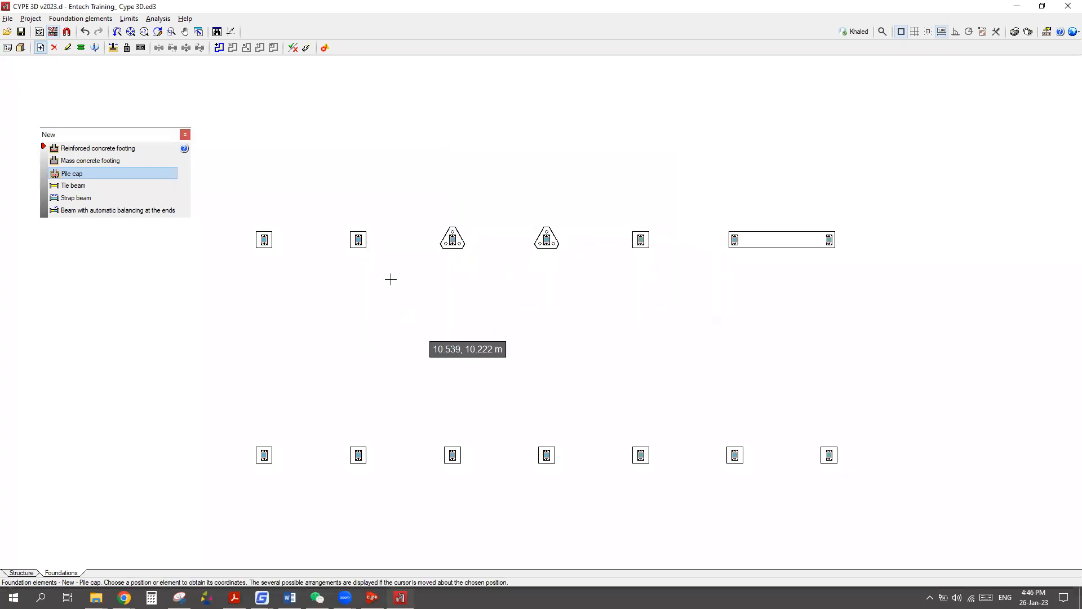
{"action": "left_click", "coordinate": [327, 314]}
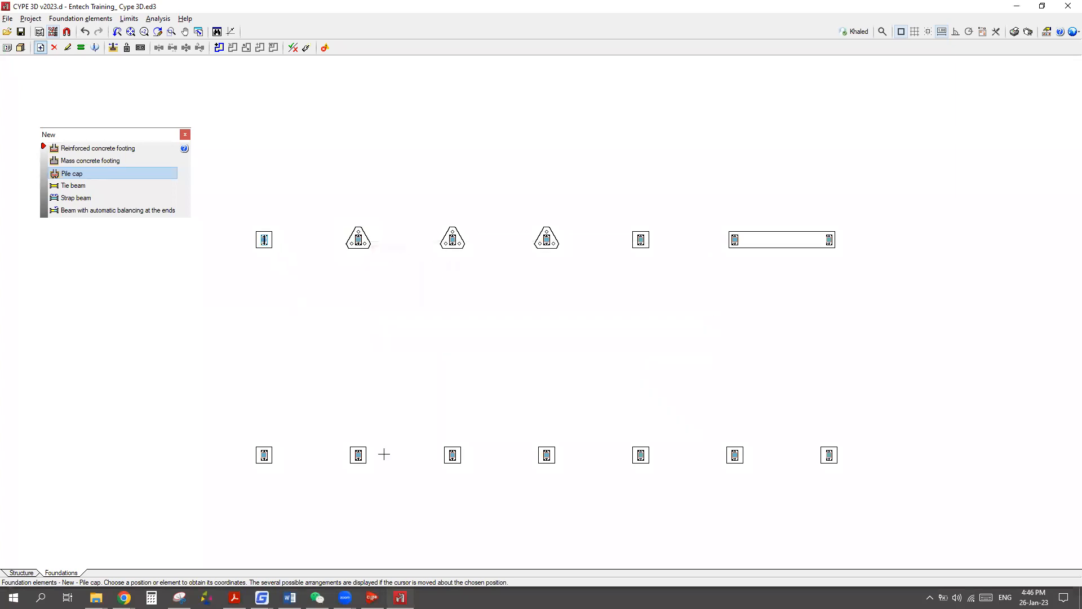
{"action": "left_click", "coordinate": [452, 454]}
{"action": "left_click", "coordinate": [648, 455]}
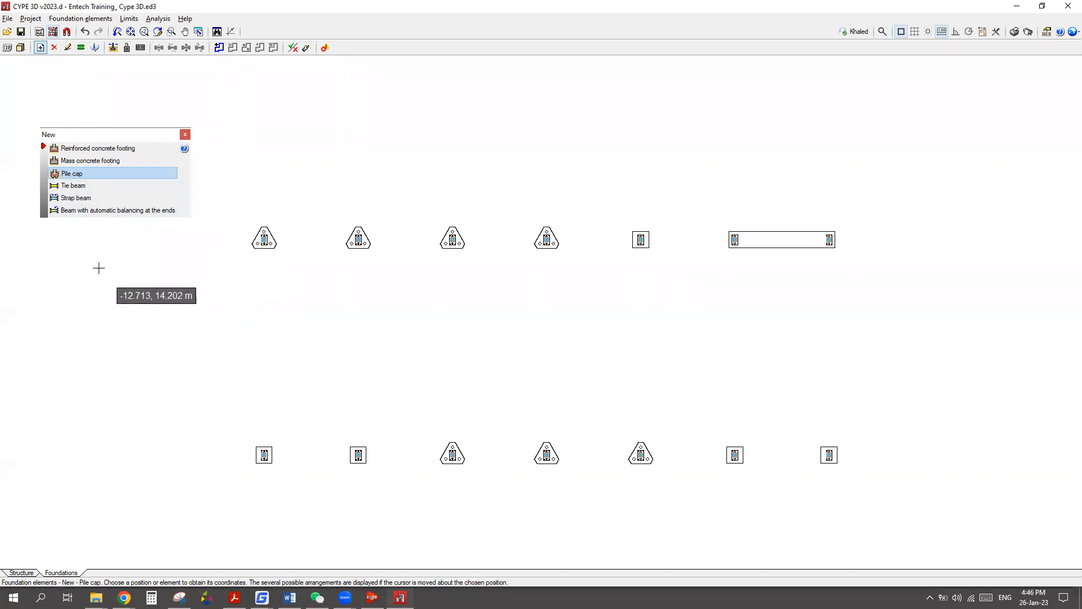
Add strap beams of reference C, balanced at origin and end, linking the first five column bases of the upper row.
{"action": "left_click", "coordinate": [71, 199]}
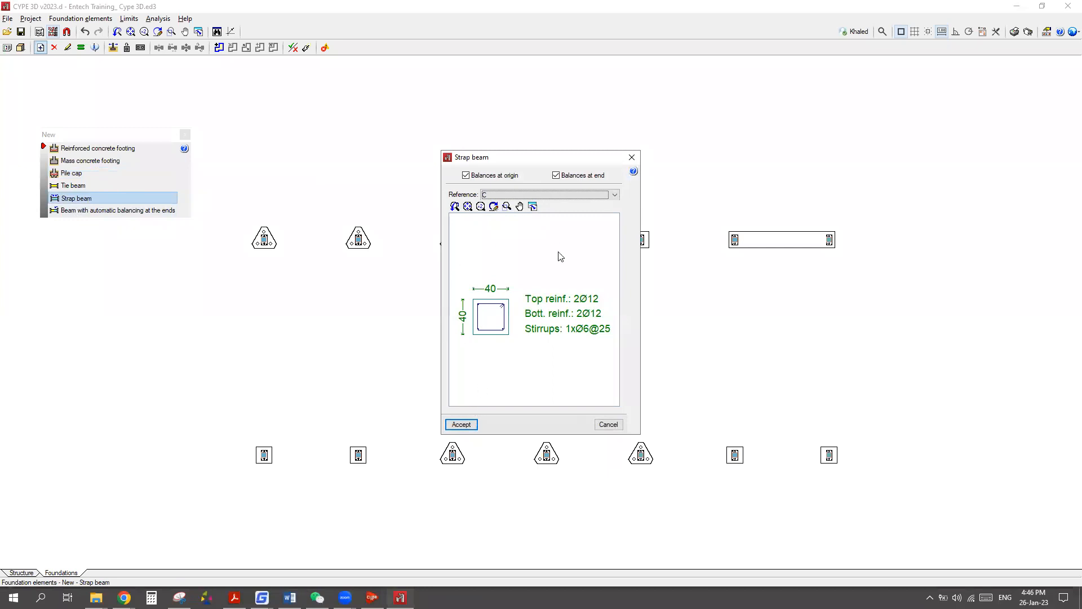
{"action": "left_click", "coordinate": [463, 425]}
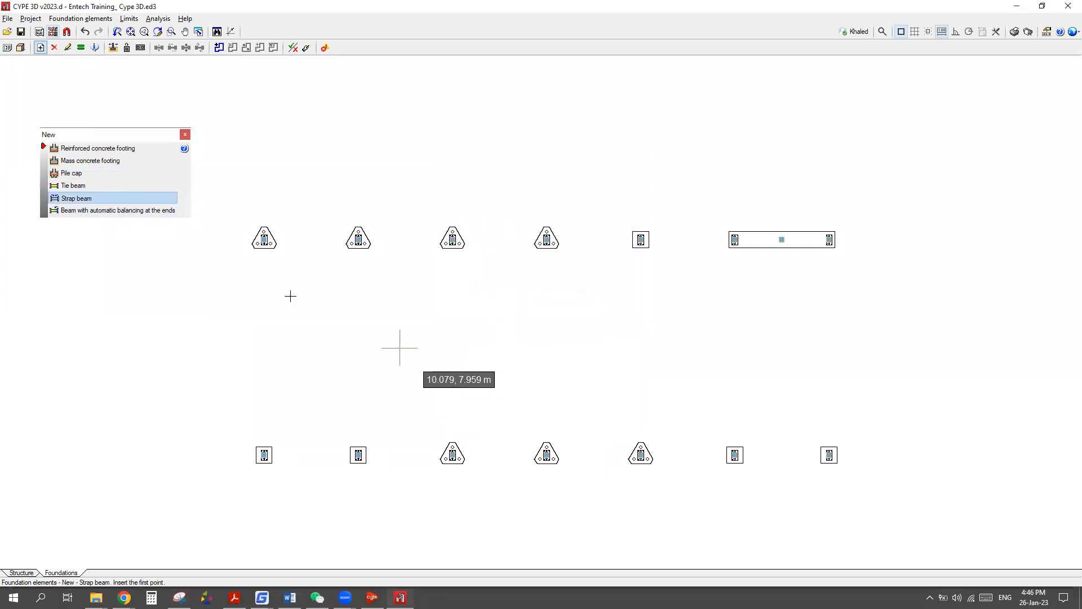
{"action": "left_click", "coordinate": [264, 239]}
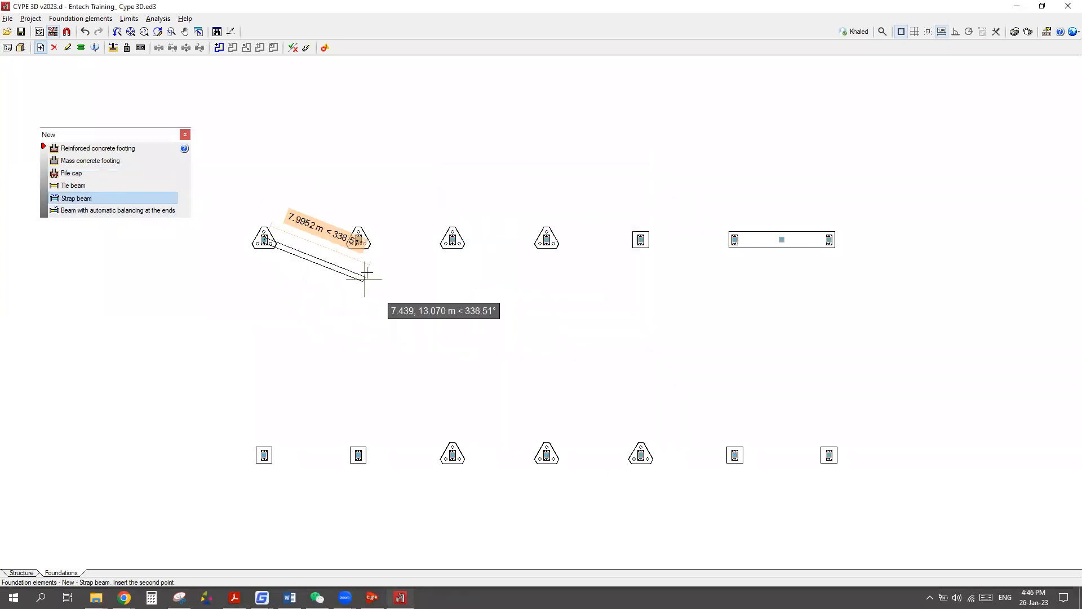
{"action": "left_click", "coordinate": [358, 240]}
{"action": "left_click", "coordinate": [357, 239]}
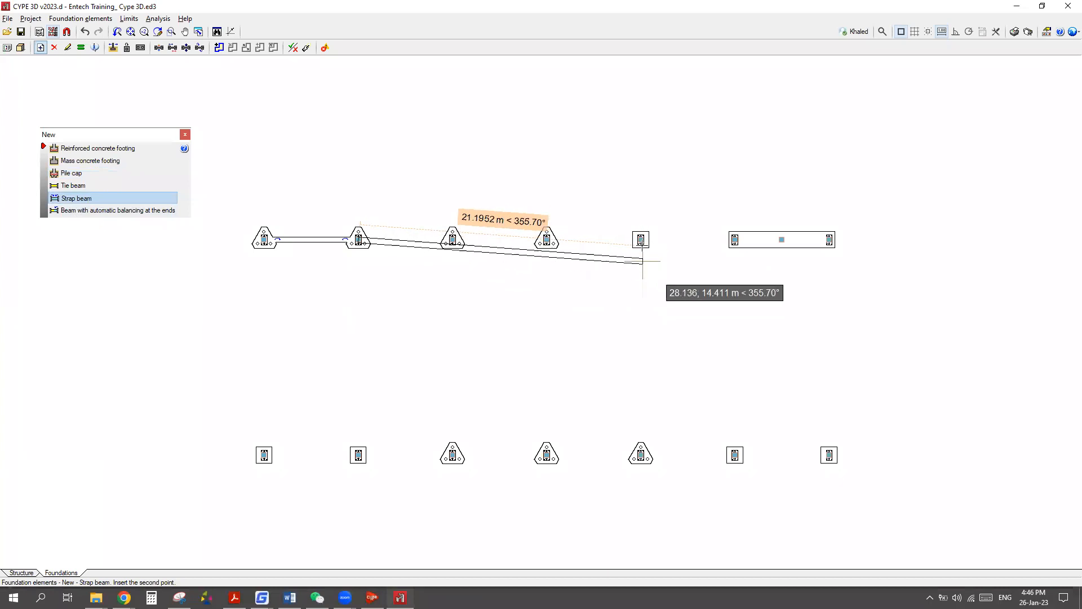
{"action": "left_click", "coordinate": [641, 240]}
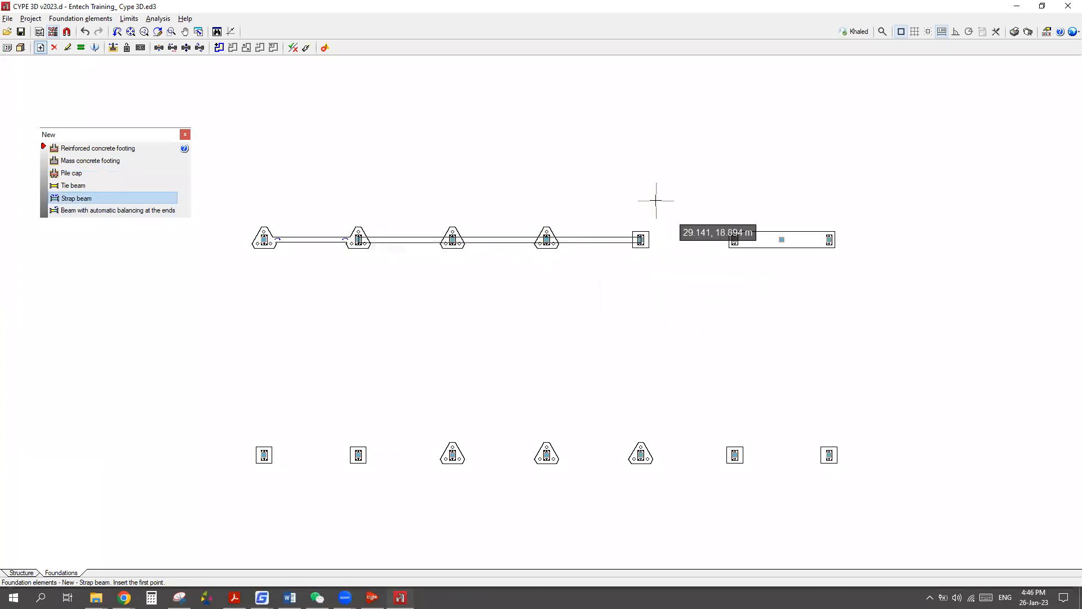
Add strap beams from the fifth lower-row pile cap to each of the first five upper-row column bases.
{"action": "left_click", "coordinate": [547, 239]}
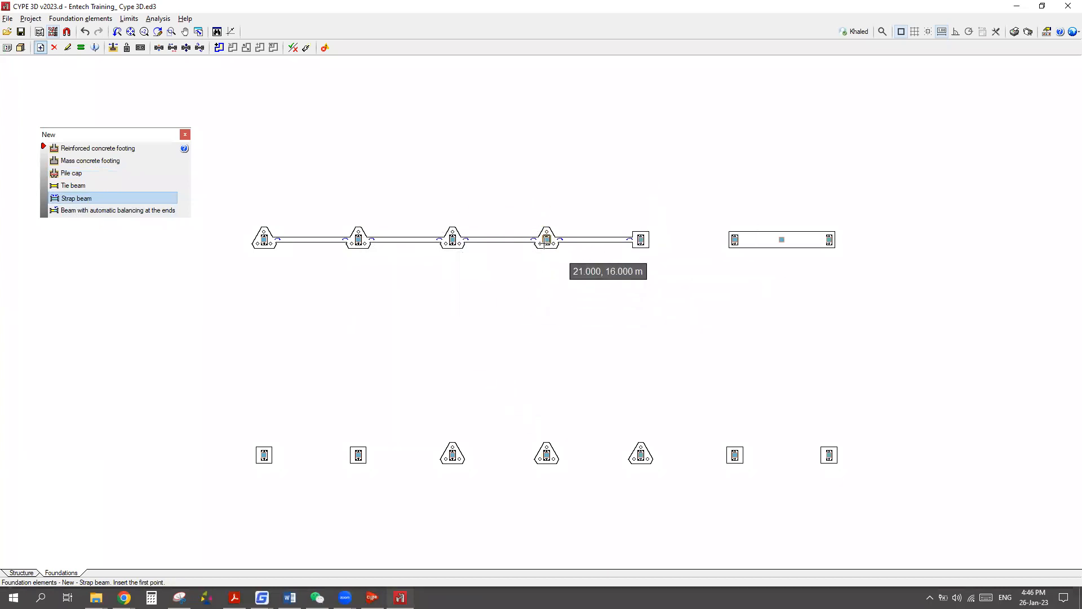
{"action": "left_click", "coordinate": [641, 455]}
{"action": "left_click", "coordinate": [641, 455]}
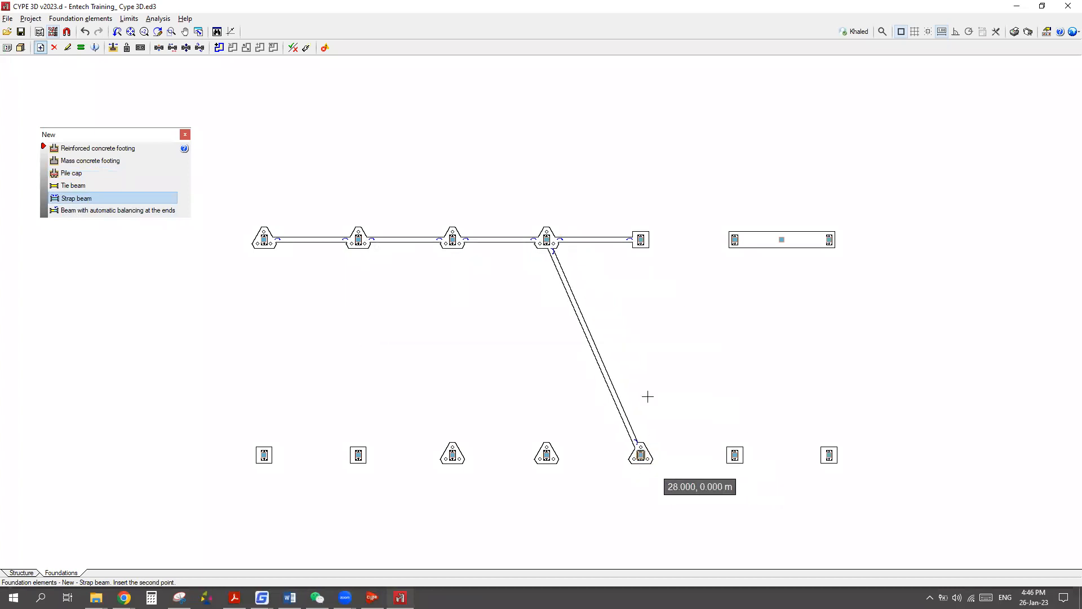
{"action": "left_click", "coordinate": [641, 240]}
{"action": "left_click", "coordinate": [641, 455]}
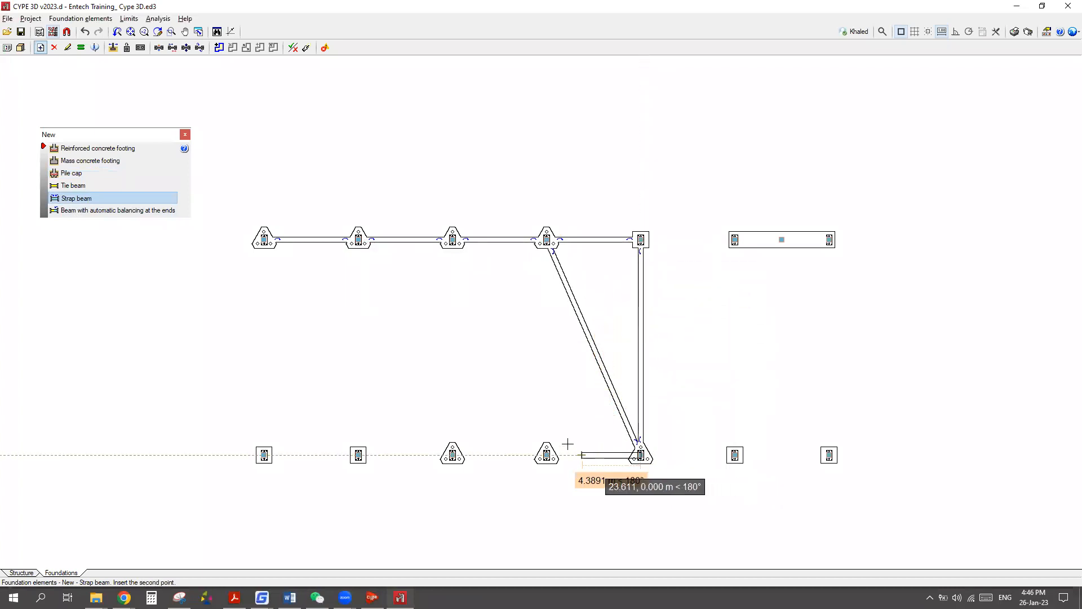
{"action": "left_click", "coordinate": [453, 239]}
{"action": "left_click", "coordinate": [640, 455]}
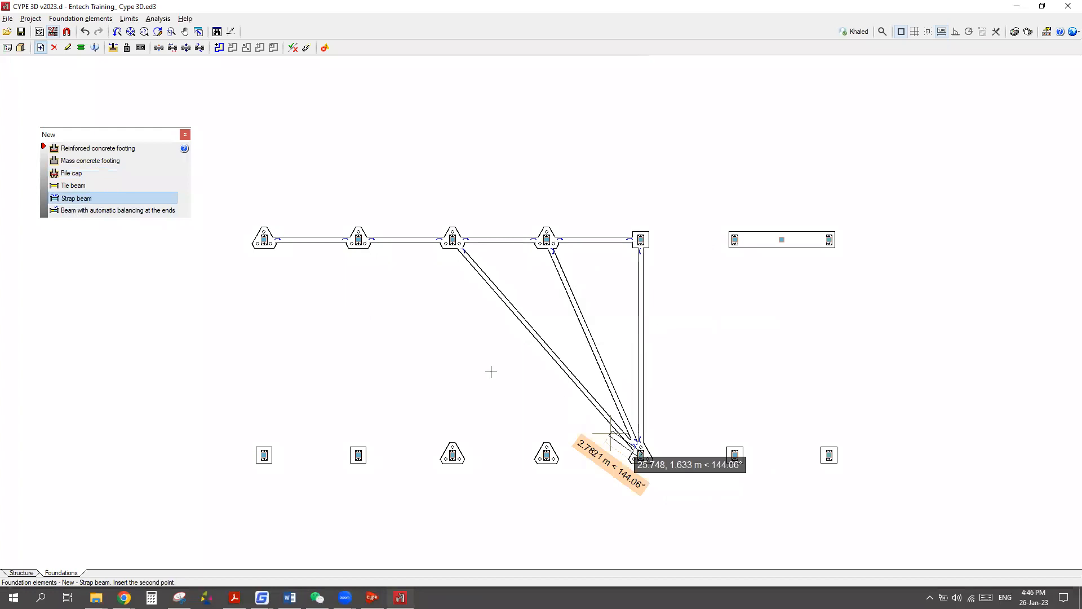
{"action": "left_click", "coordinate": [359, 239]}
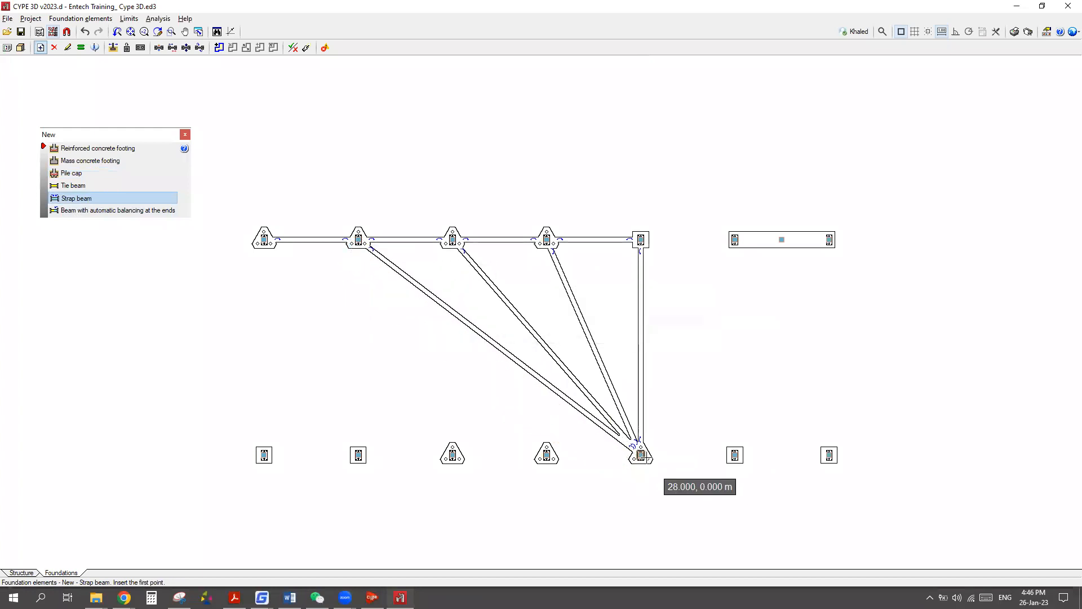
{"action": "left_click", "coordinate": [641, 455]}
{"action": "left_click", "coordinate": [264, 240]}
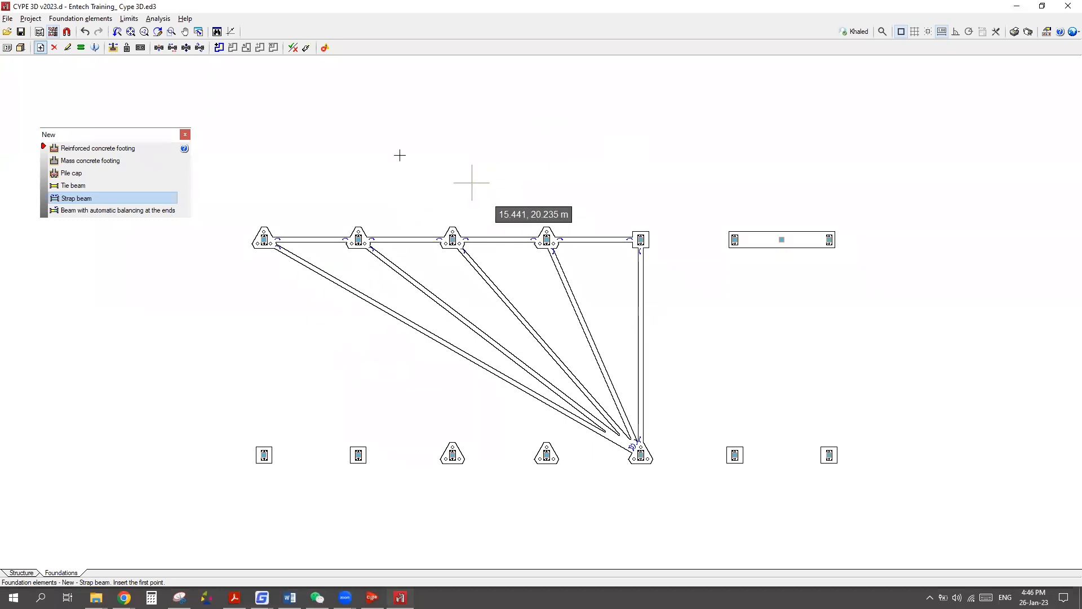
Delete all footings, pile caps and strap beams from the foundation plan, leaving only the column bases.
{"action": "left_click", "coordinate": [185, 135]}
{"action": "left_click", "coordinate": [80, 18]}
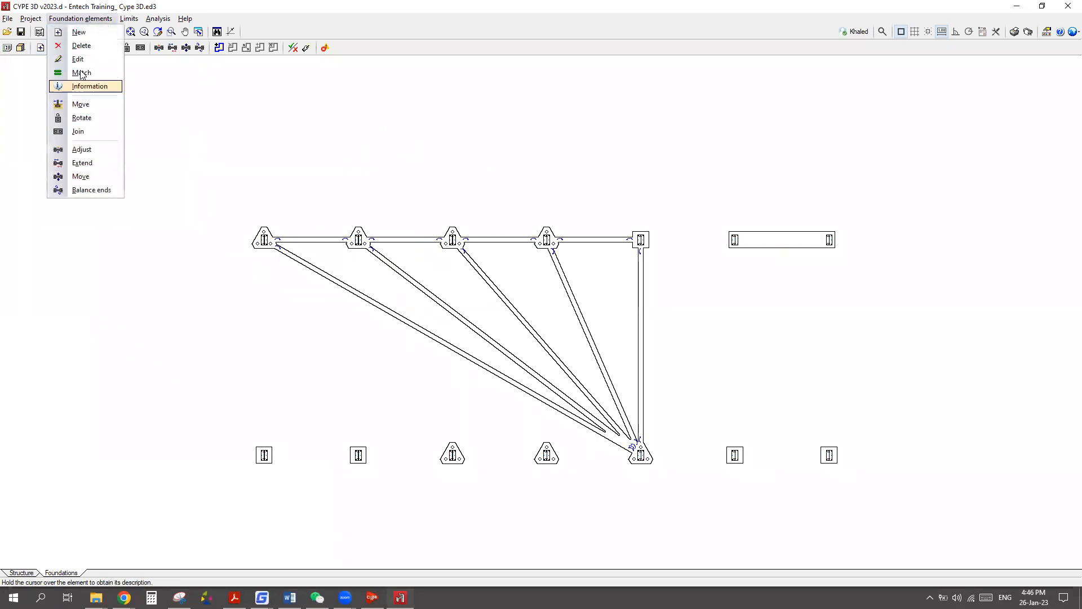
{"action": "mouse_move", "coordinate": [159, 19]}
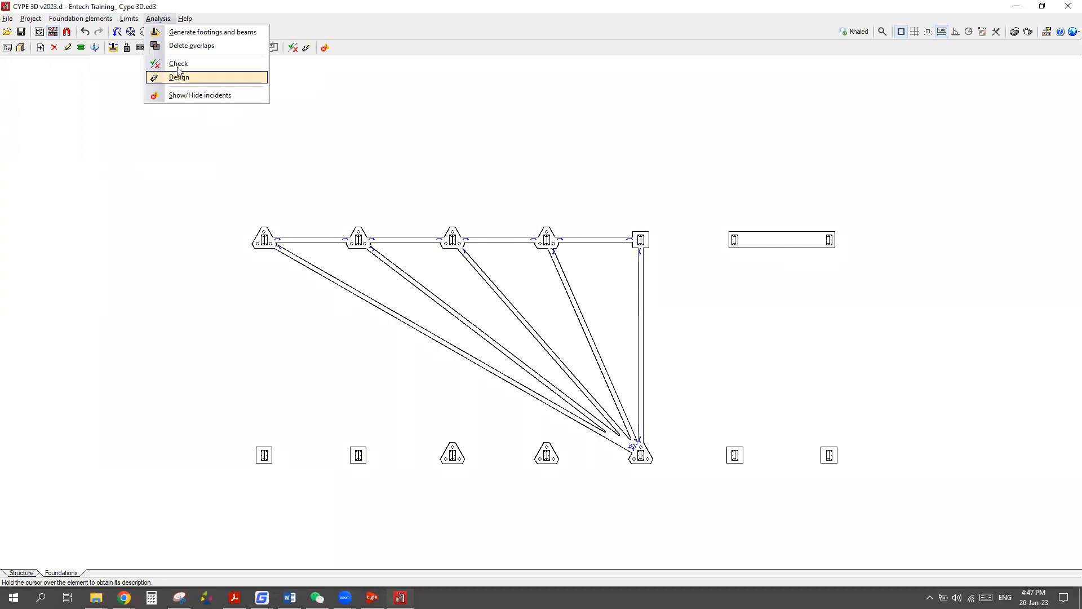
{"action": "left_click", "coordinate": [61, 51]}
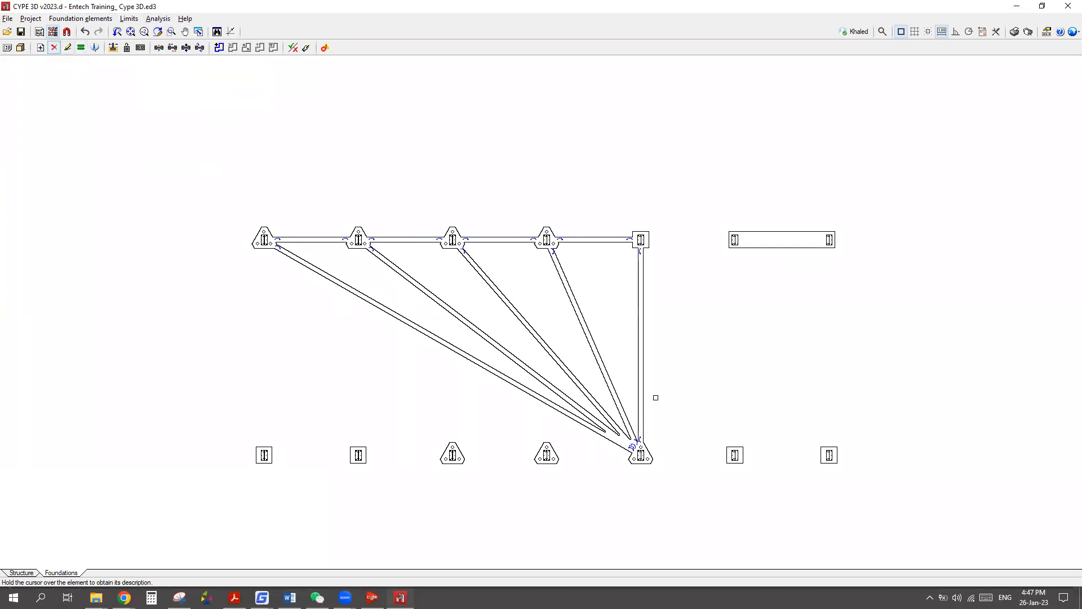
{"action": "left_click", "coordinate": [143, 135]}
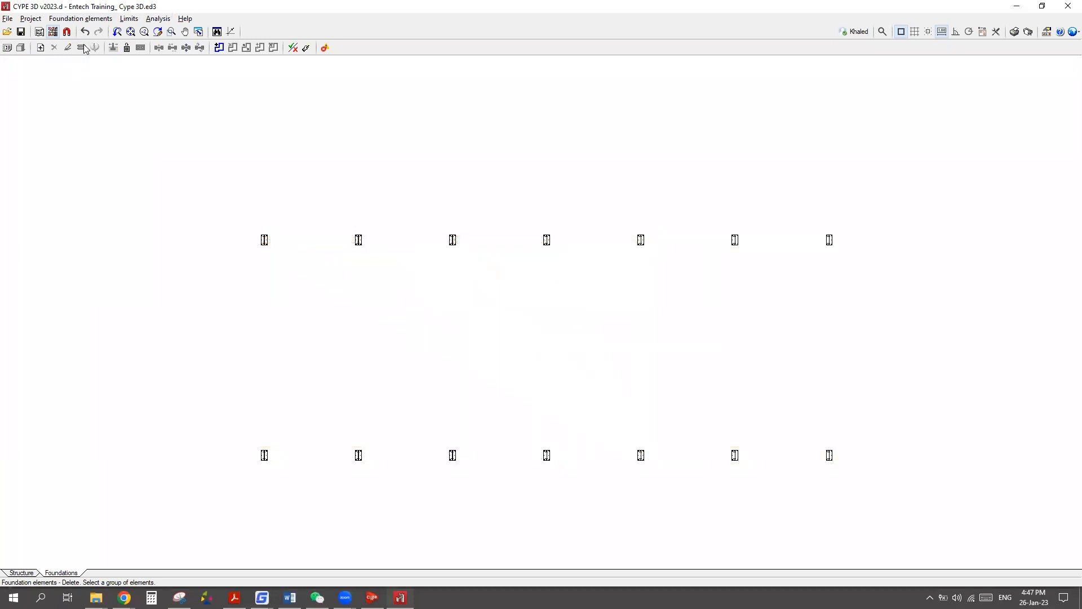
Generate footings and beams automatically for all column bases, with tie beams included.
{"action": "left_click", "coordinate": [83, 20]}
{"action": "left_click", "coordinate": [158, 20]}
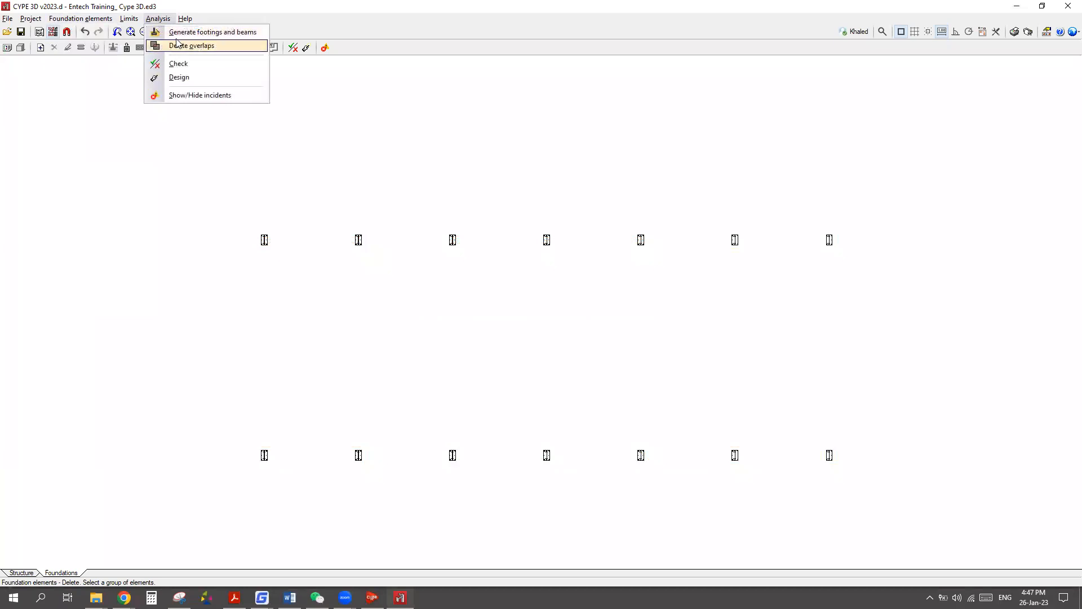
{"action": "left_click", "coordinate": [212, 33]}
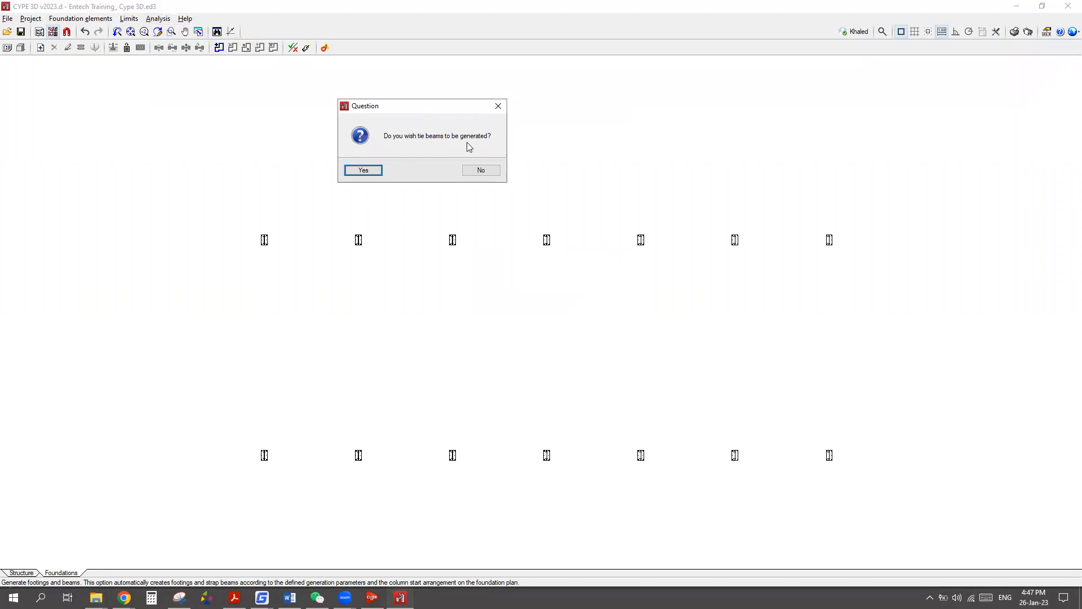
{"action": "left_click", "coordinate": [365, 170]}
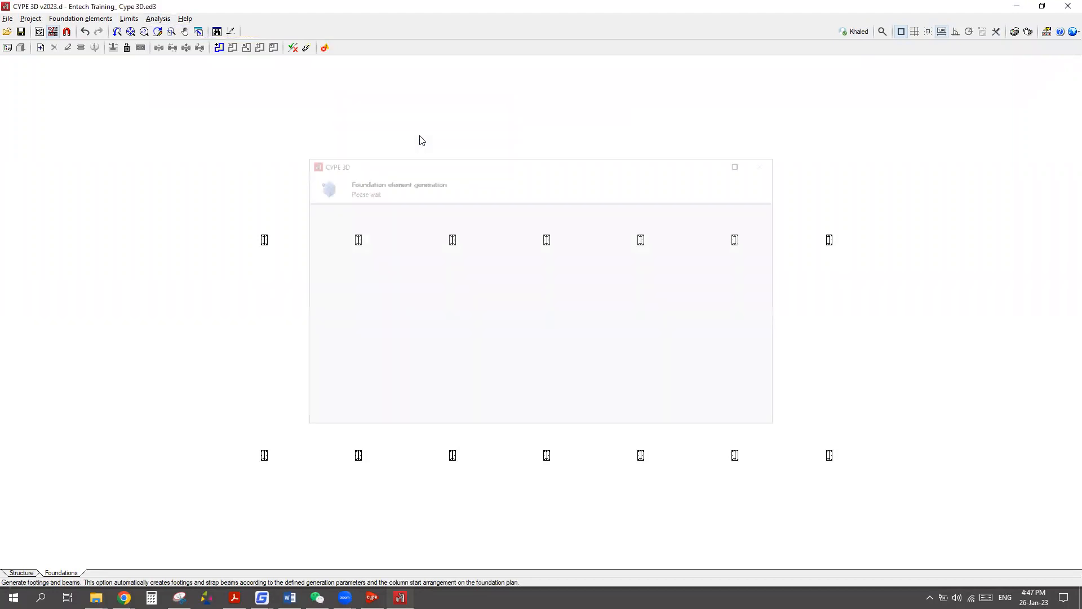
{"action": "scroll", "coordinate": [368, 301], "scroll_direction": "down", "scroll_amount": 3}
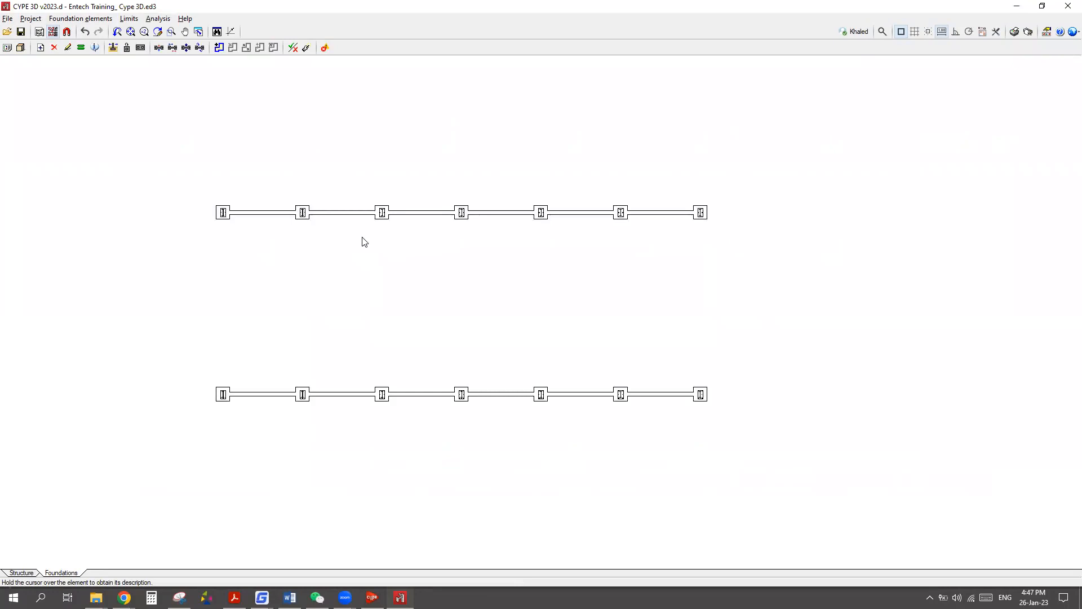
{"action": "scroll", "coordinate": [363, 239], "scroll_direction": "up", "scroll_amount": 1}
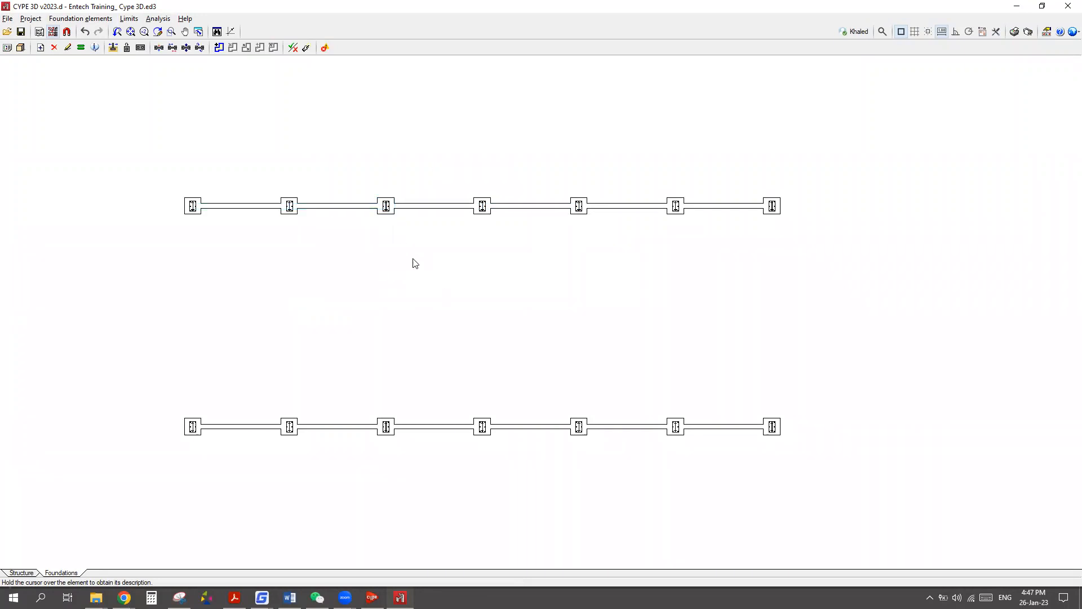
Open the tie beam between the second and third upper-row footings for editing and examine its section and reinforcement detailing.
{"action": "left_click", "coordinate": [96, 19]}
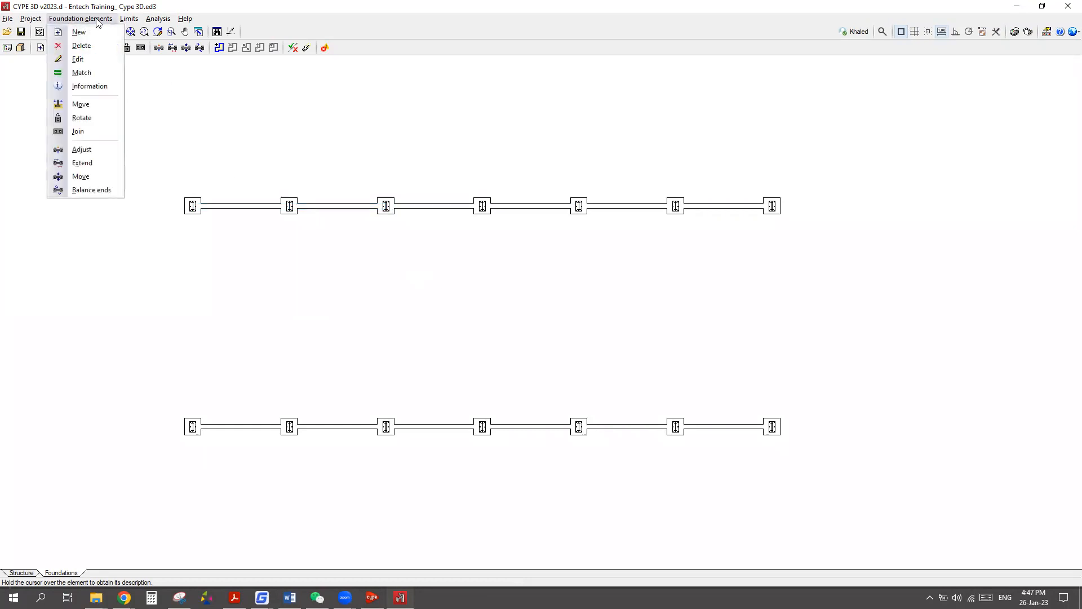
{"action": "left_click", "coordinate": [79, 59]}
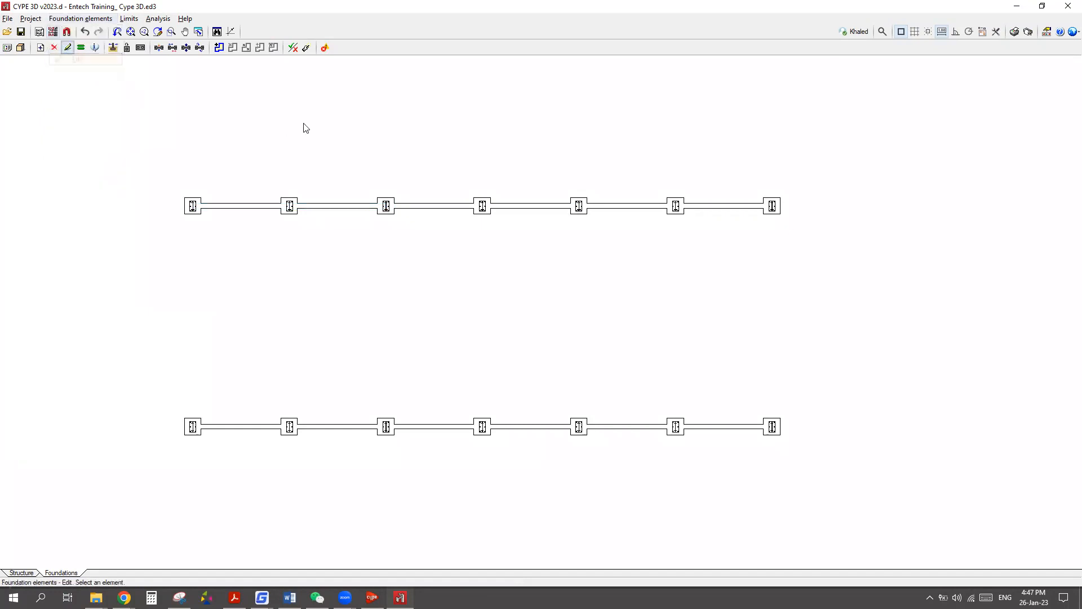
{"action": "left_click", "coordinate": [332, 208]}
{"action": "scroll", "coordinate": [437, 341], "scroll_direction": "down", "scroll_amount": 5}
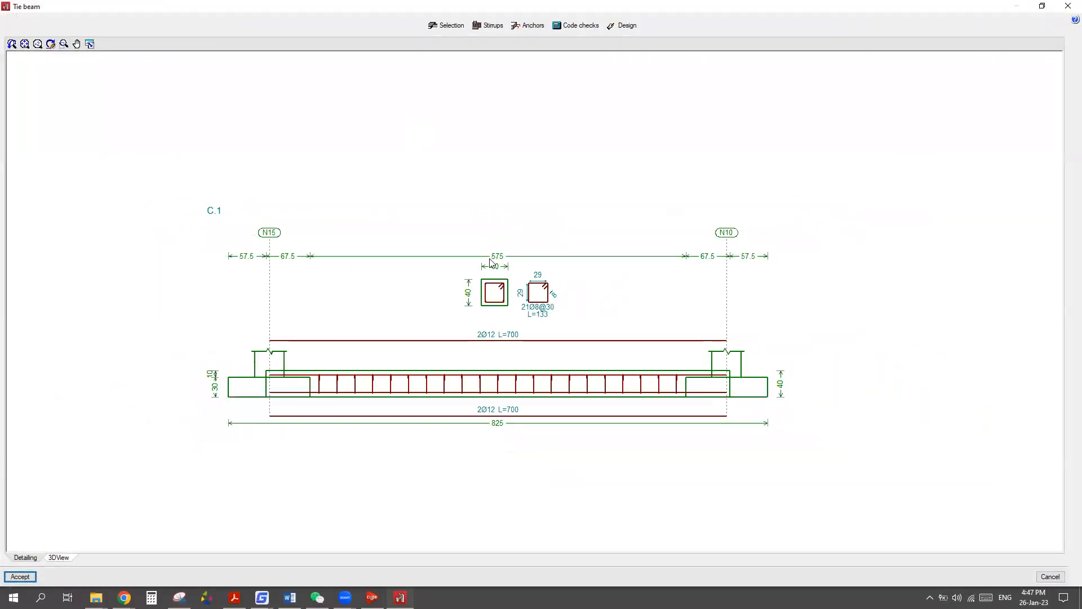
{"action": "scroll", "coordinate": [472, 323], "scroll_direction": "up", "scroll_amount": 2}
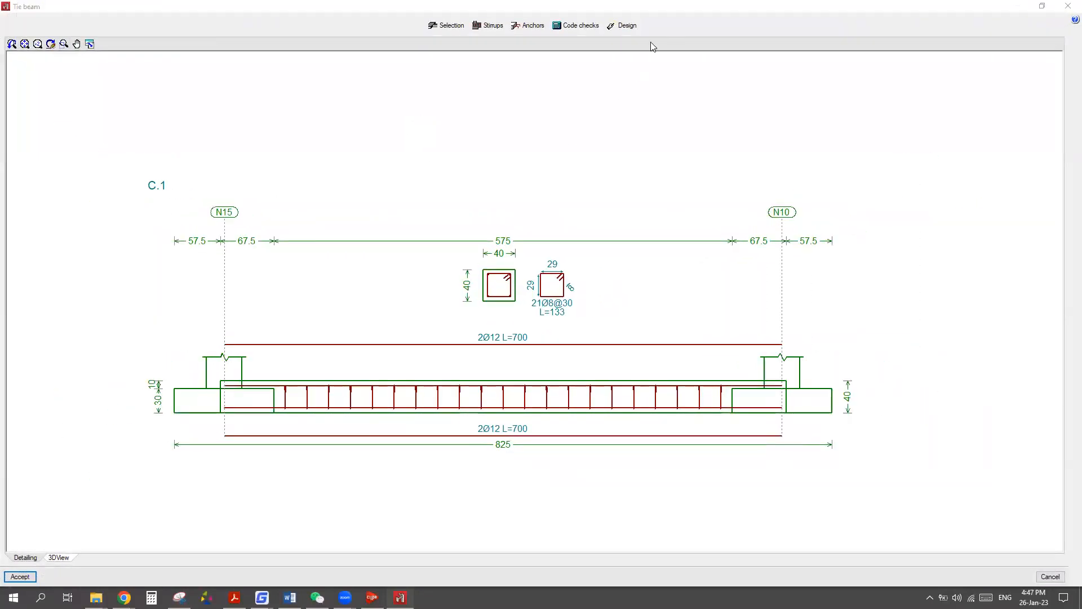
Review the tie beam's code checks, including the details of the maximum stirrup spacing check.
{"action": "scroll", "coordinate": [458, 363], "scroll_direction": "up", "scroll_amount": 4}
{"action": "scroll", "coordinate": [208, 375], "scroll_direction": "down", "scroll_amount": 3}
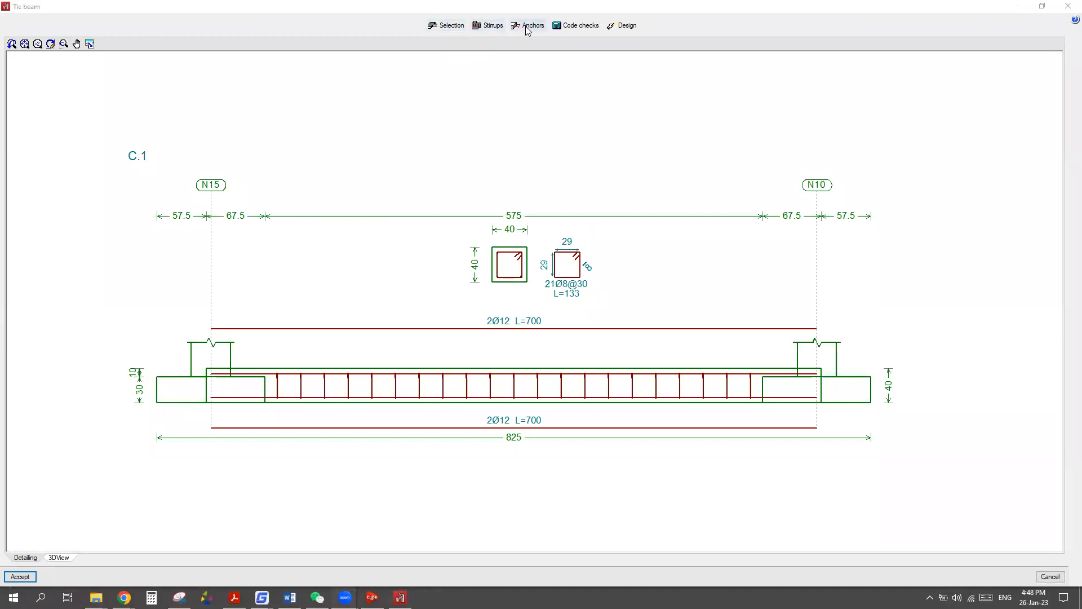
{"action": "left_click", "coordinate": [569, 27]}
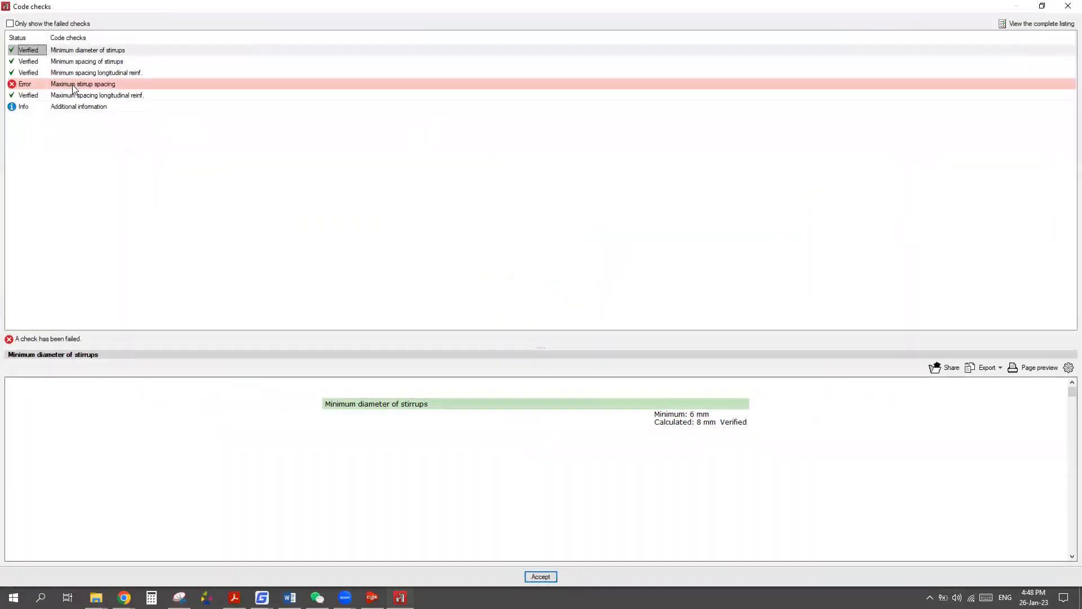
{"action": "left_click", "coordinate": [79, 84]}
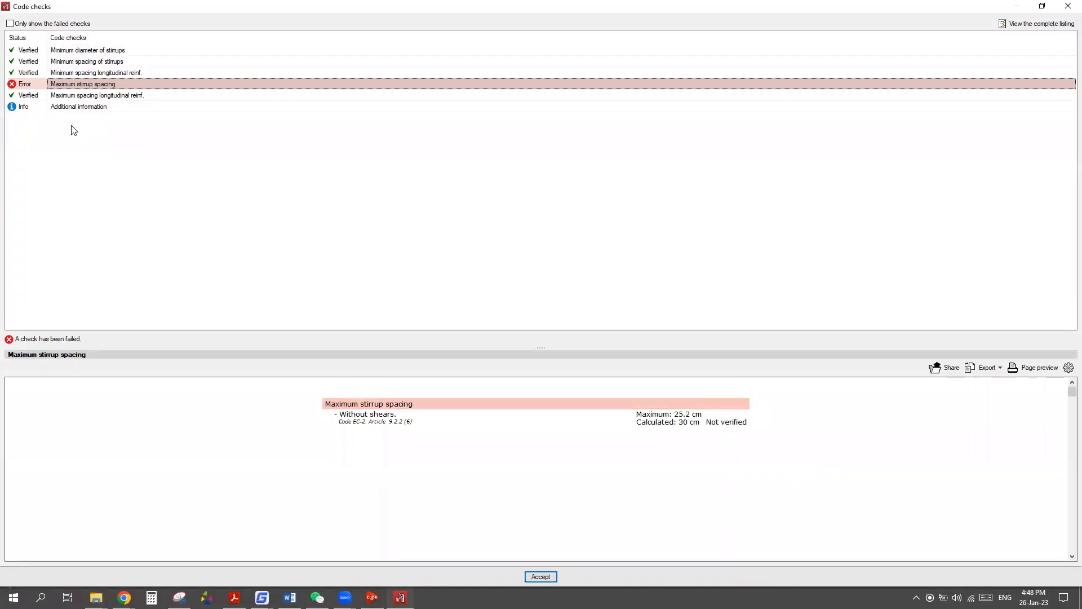
{"action": "left_click", "coordinate": [1067, 6]}
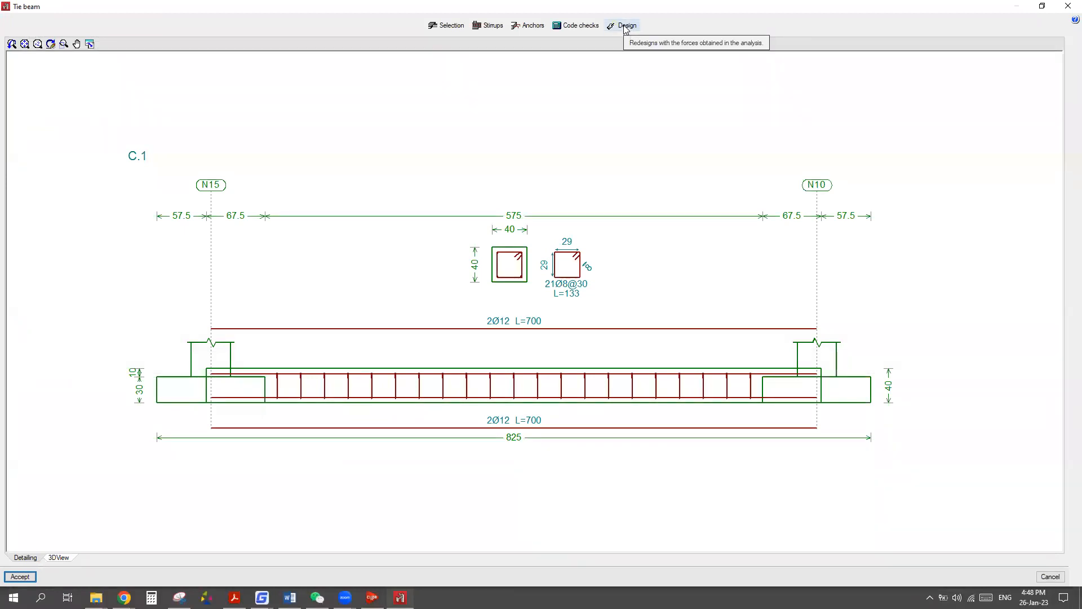
Redesign the tie beam's reinforcement with the forces obtained in the analysis.
{"action": "scroll", "coordinate": [521, 473], "scroll_direction": "up", "scroll_amount": 5}
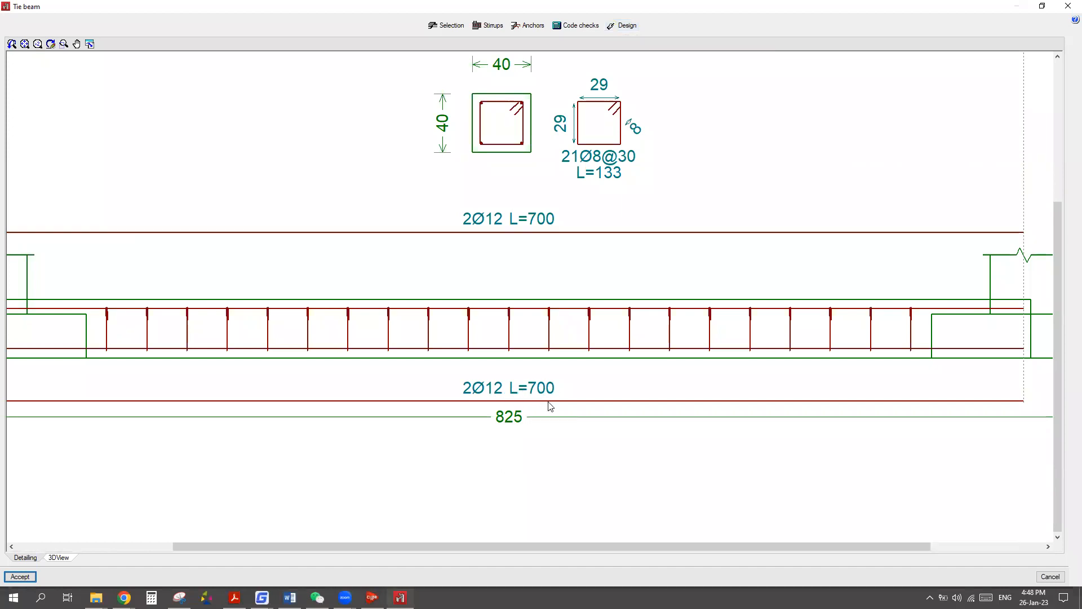
{"action": "scroll", "coordinate": [550, 406], "scroll_direction": "down", "scroll_amount": 3}
{"action": "scroll", "coordinate": [541, 310], "scroll_direction": "up", "scroll_amount": 3}
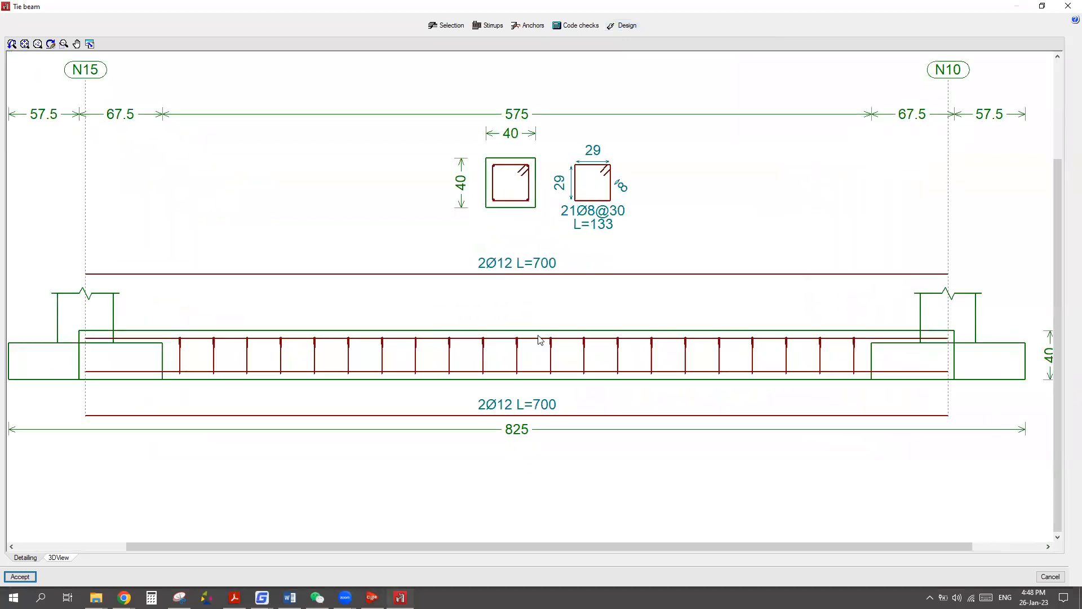
{"action": "scroll", "coordinate": [541, 341], "scroll_direction": "up", "scroll_amount": 1}
{"action": "scroll", "coordinate": [609, 201], "scroll_direction": "up", "scroll_amount": 3}
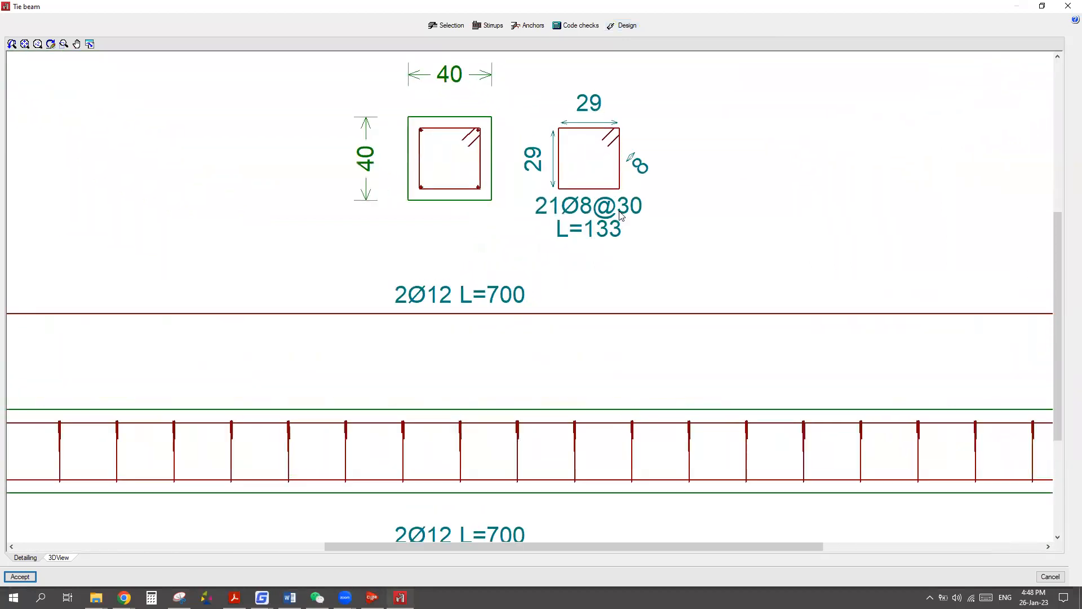
{"action": "scroll", "coordinate": [620, 214], "scroll_direction": "up", "scroll_amount": 1}
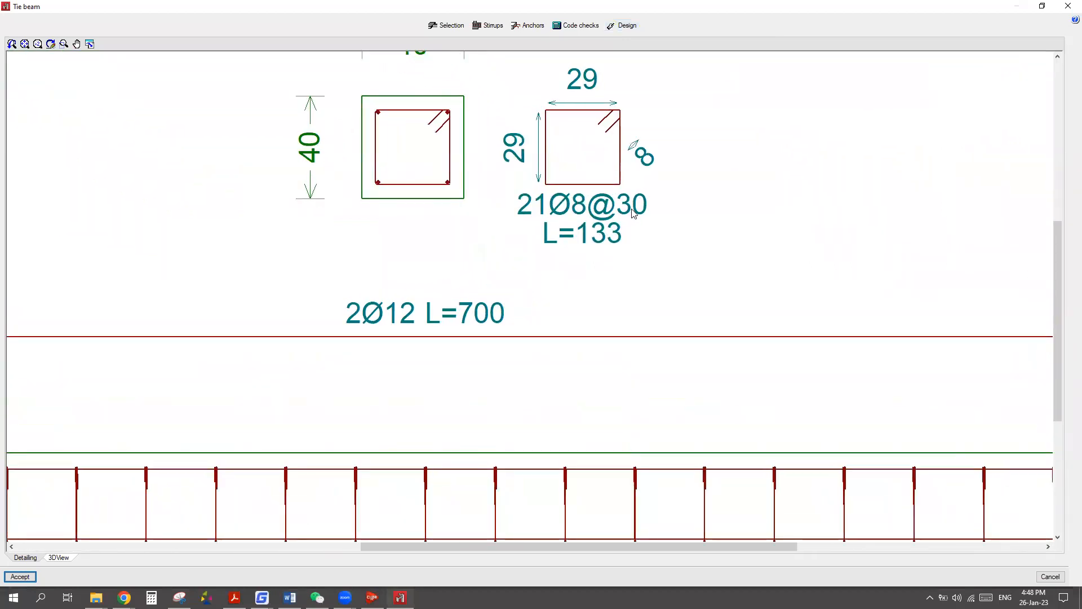
{"action": "scroll", "coordinate": [558, 285], "scroll_direction": "down", "scroll_amount": 4}
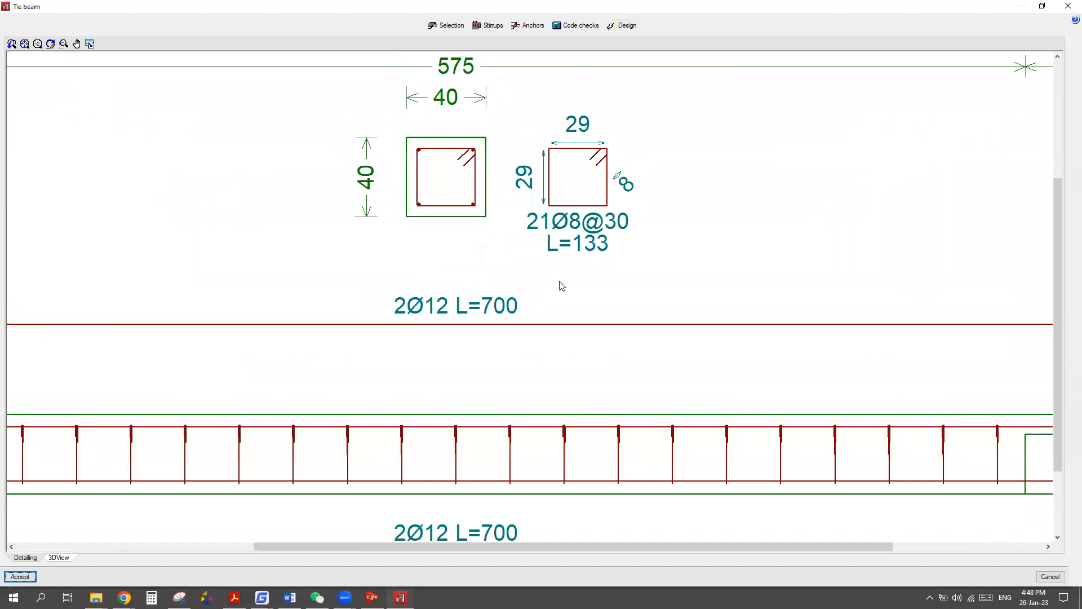
{"action": "left_click", "coordinate": [626, 27]}
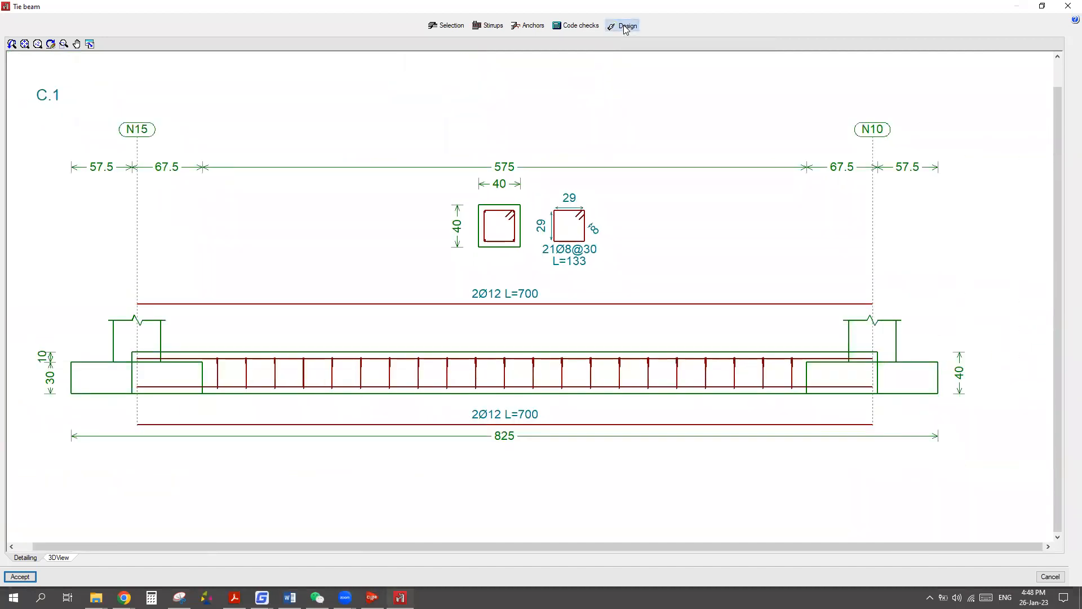
Examine the stirrups and the upper and lower longitudinal bars in the redesigned tie beam's detailing drawing.
{"action": "scroll", "coordinate": [617, 280], "scroll_direction": "up", "scroll_amount": 4}
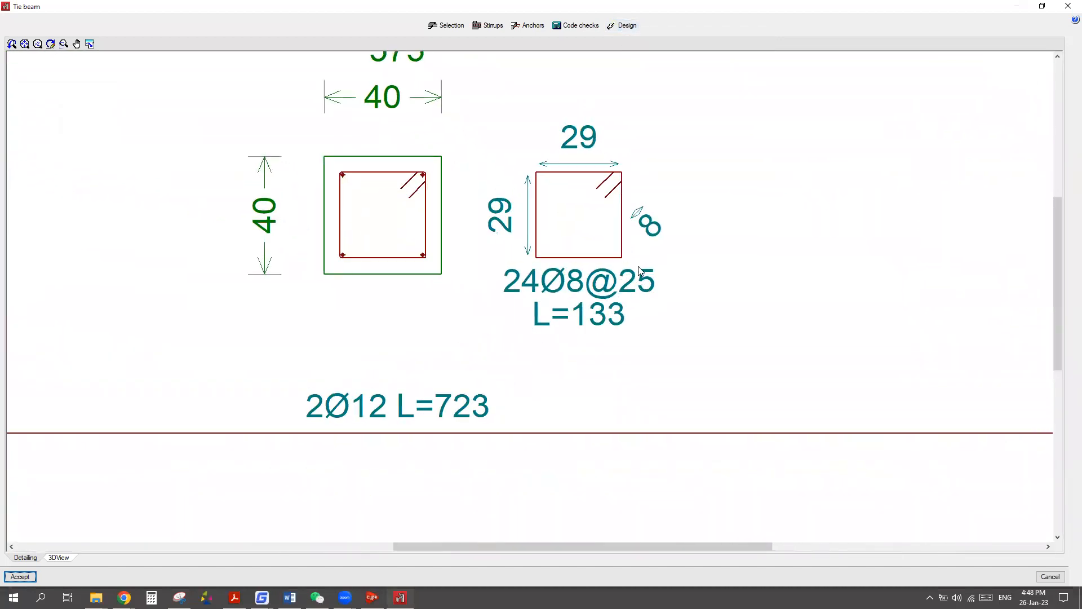
{"action": "scroll", "coordinate": [609, 265], "scroll_direction": "down", "scroll_amount": 5}
{"action": "scroll", "coordinate": [558, 451], "scroll_direction": "up", "scroll_amount": 5}
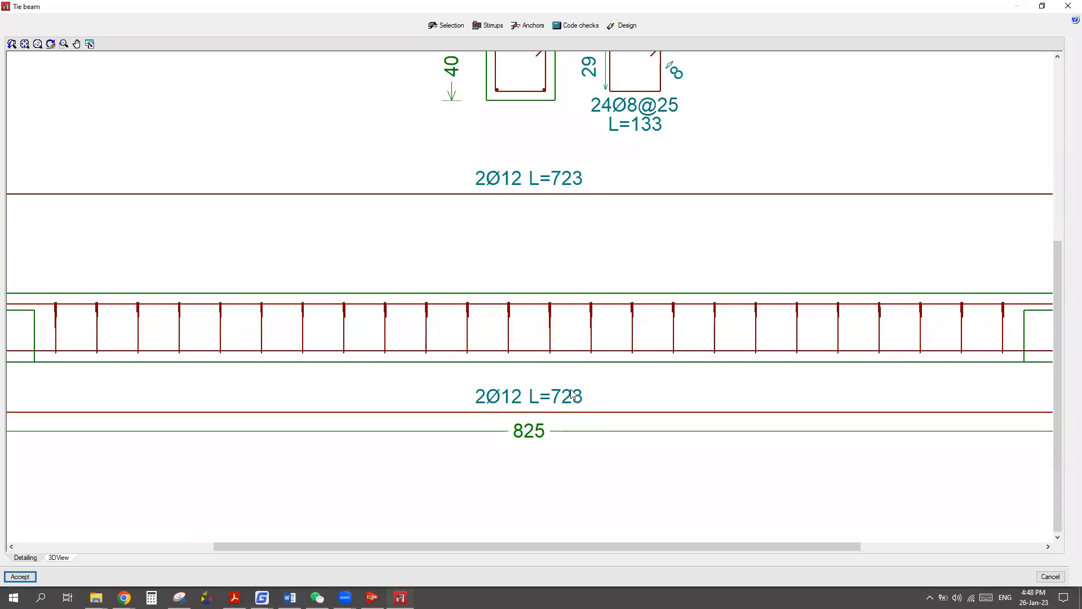
{"action": "scroll", "coordinate": [517, 346], "scroll_direction": "down", "scroll_amount": 3}
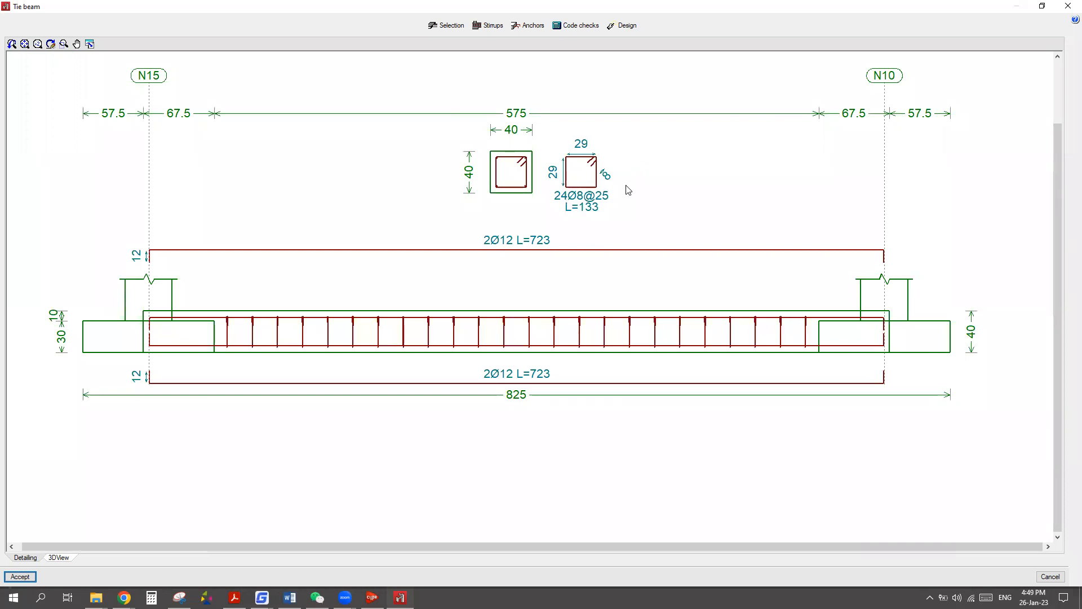
{"action": "scroll", "coordinate": [591, 198], "scroll_direction": "up", "scroll_amount": 5}
{"action": "scroll", "coordinate": [591, 198], "scroll_direction": "down", "scroll_amount": 7}
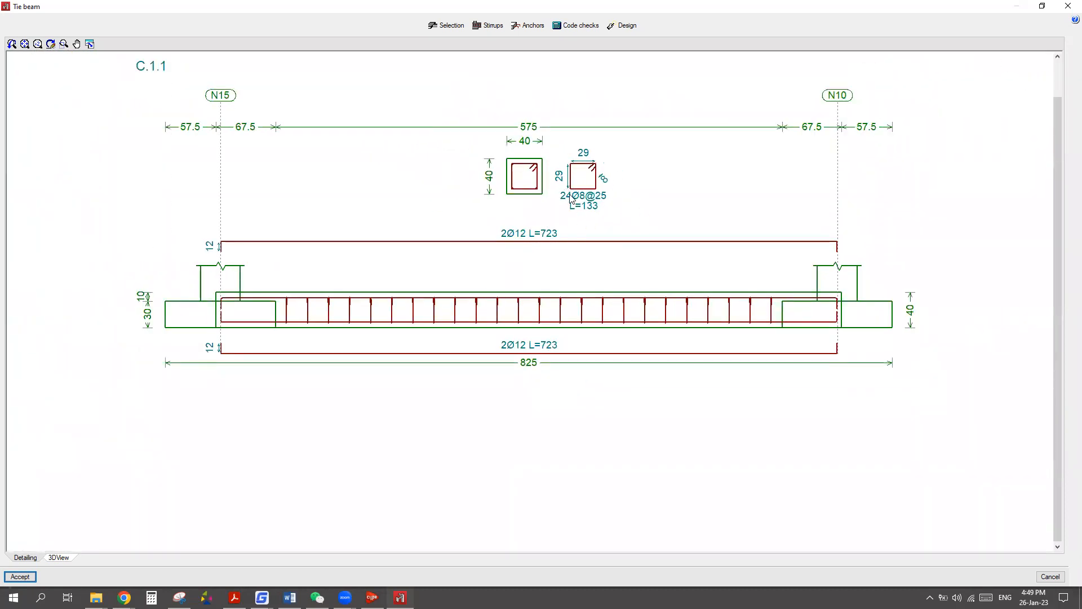
Inspect the tie beam's reinforcement cage in the 3D view and close the beam editor without accepting.
{"action": "left_click", "coordinate": [59, 558]}
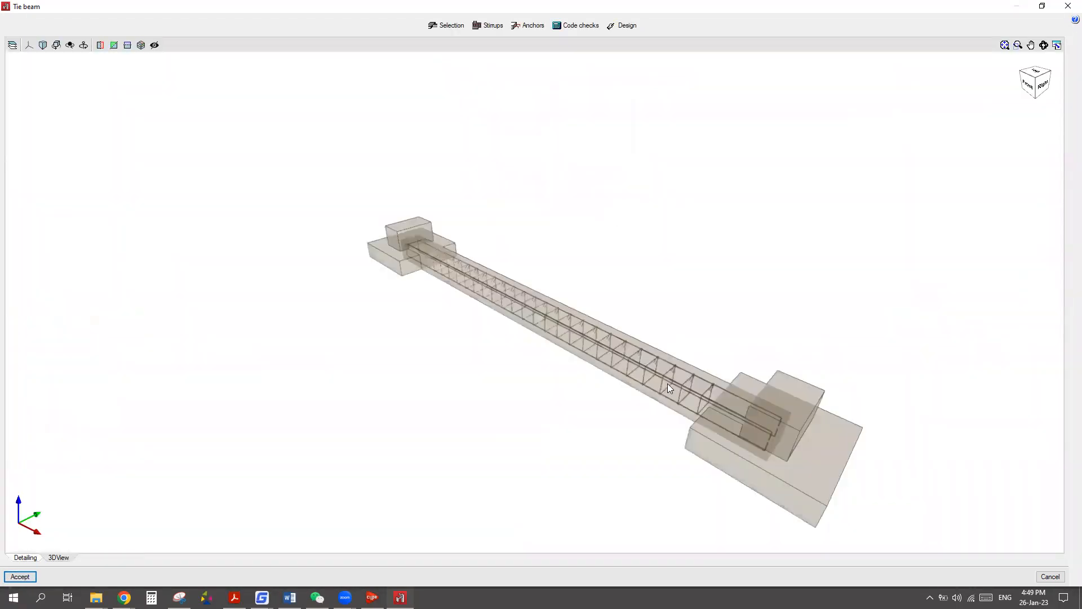
{"action": "scroll", "coordinate": [652, 392], "scroll_direction": "up", "scroll_amount": 3}
{"action": "left_click", "coordinate": [59, 558]}
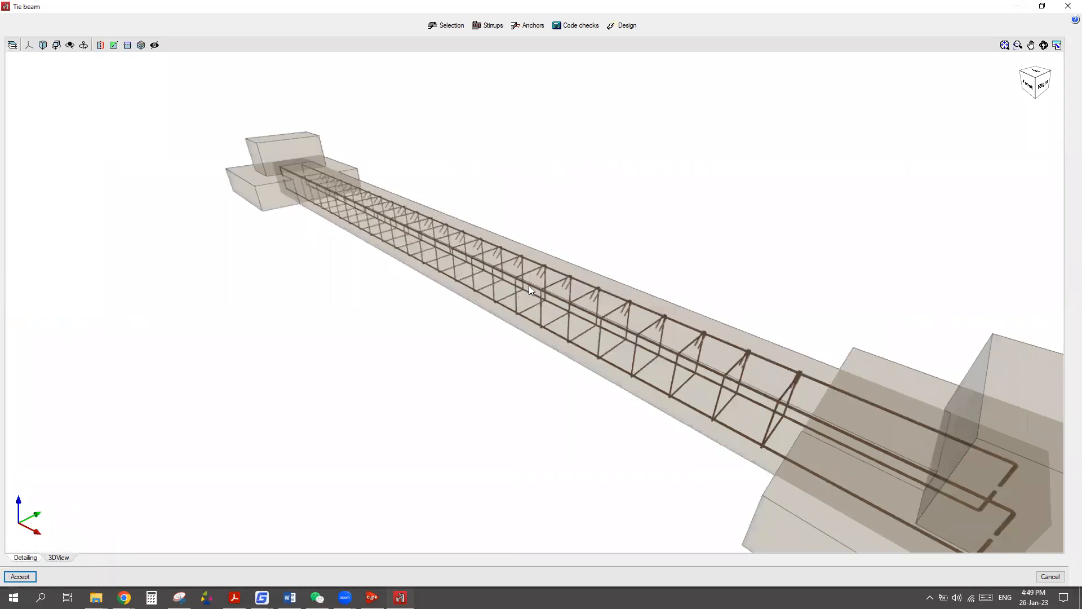
{"action": "scroll", "coordinate": [529, 285], "scroll_direction": "up", "scroll_amount": 5}
{"action": "left_click_drag", "start_coordinate": [466, 242], "coordinate": [547, 407]}
{"action": "left_click", "coordinate": [1067, 6]}
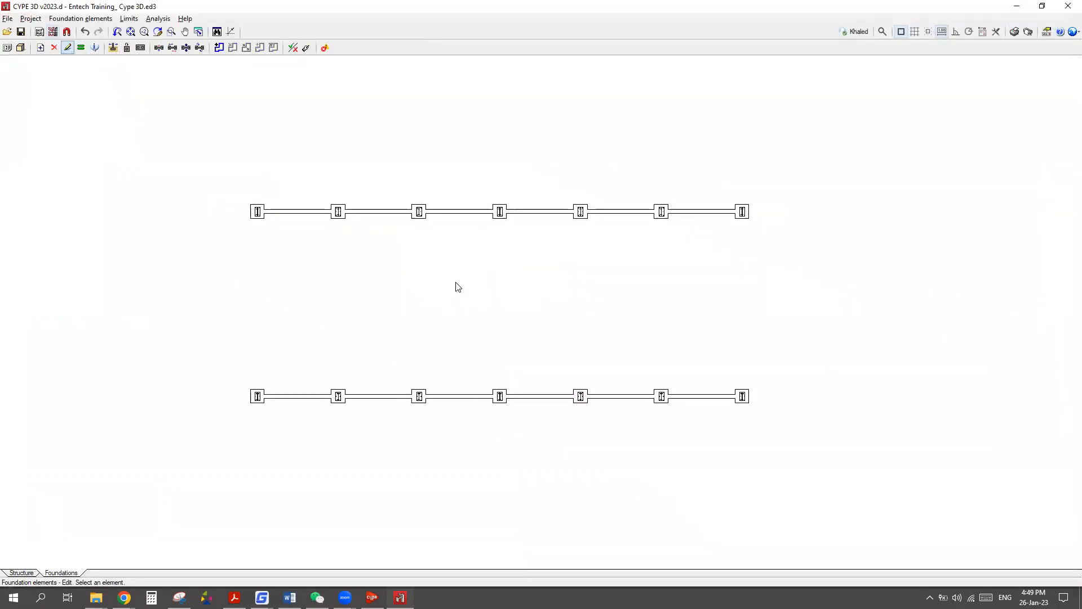
Open the second footing of the lower row for editing and review its code check errors.
{"action": "scroll", "coordinate": [399, 310], "scroll_direction": "up", "scroll_amount": 1}
{"action": "scroll", "coordinate": [339, 446], "scroll_direction": "up", "scroll_amount": 3}
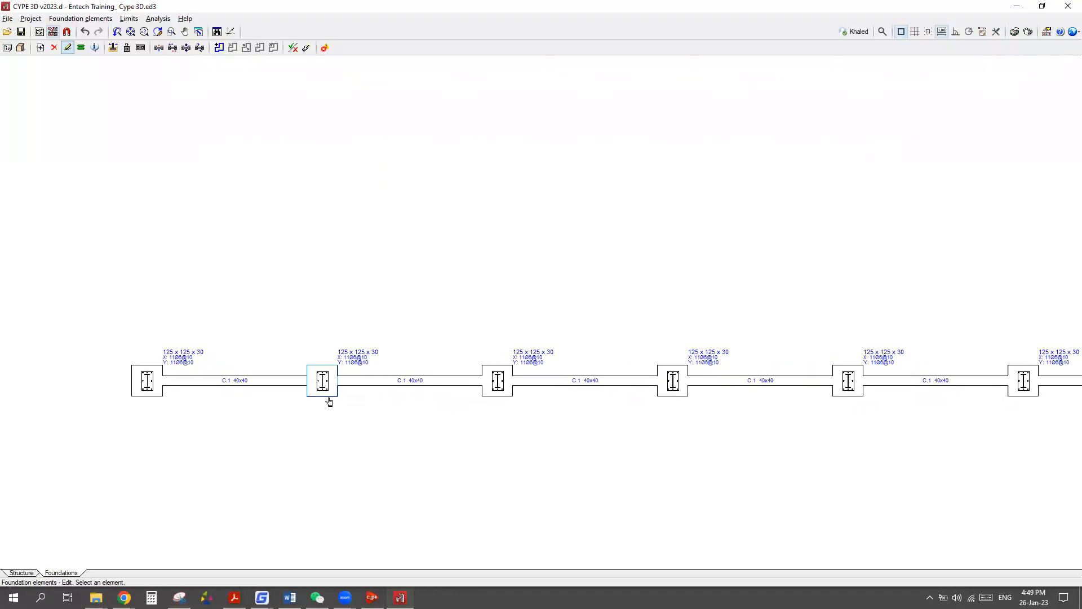
{"action": "left_click", "coordinate": [327, 382]}
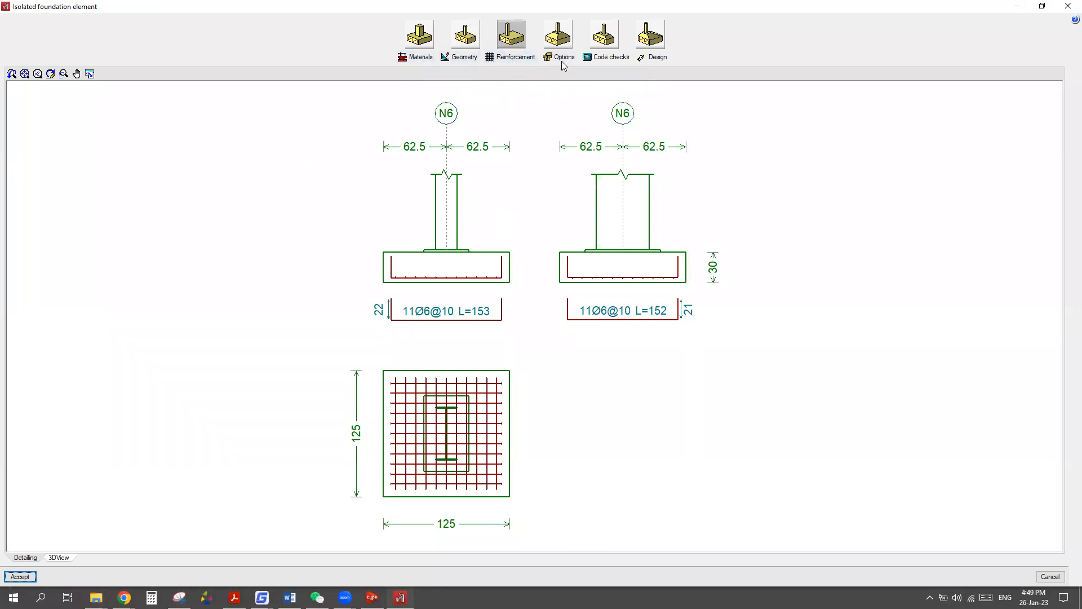
{"action": "left_click", "coordinate": [614, 61]}
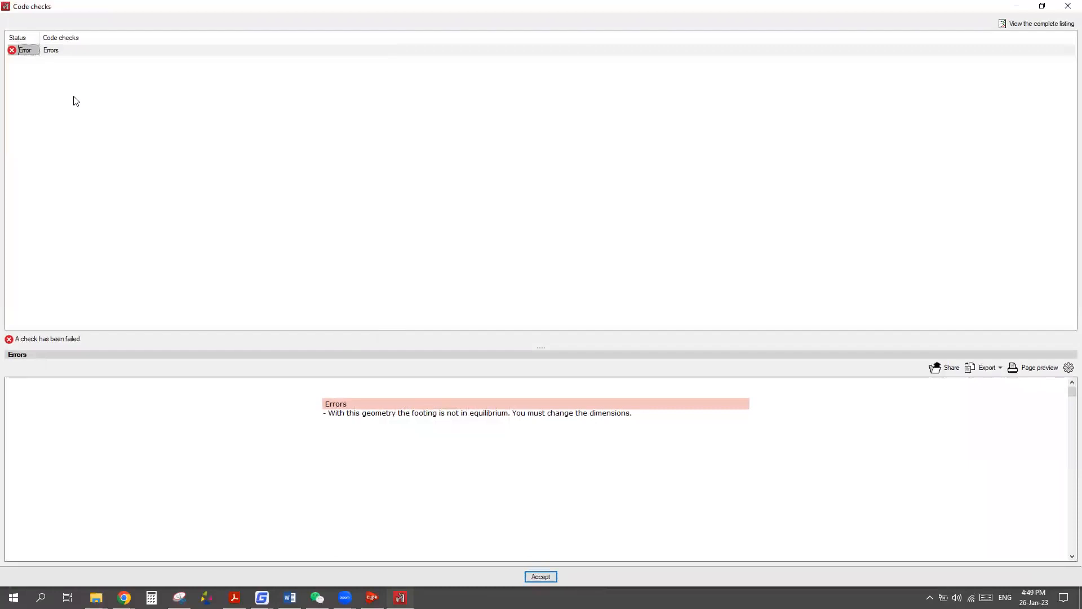
{"action": "left_click", "coordinate": [79, 49]}
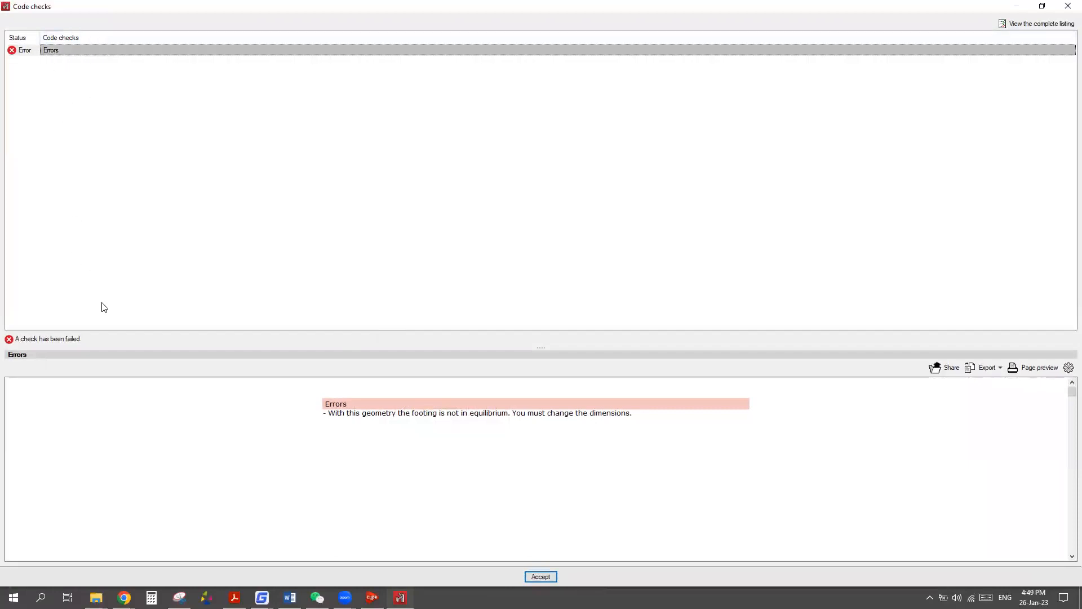
{"action": "left_click", "coordinate": [1068, 6]}
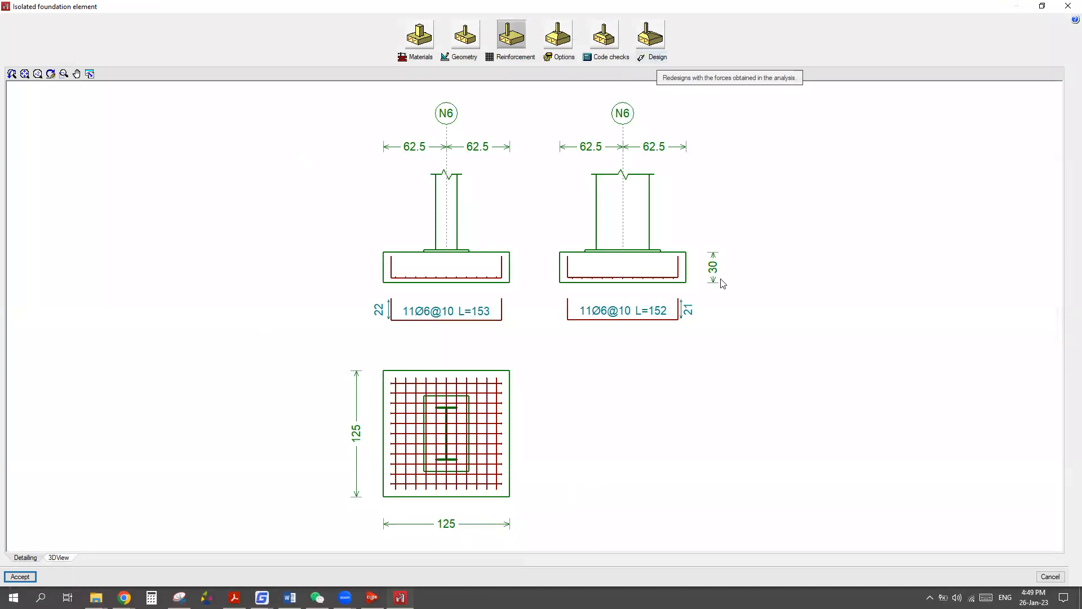
{"action": "scroll", "coordinate": [723, 283], "scroll_direction": "up", "scroll_amount": 1}
{"action": "scroll", "coordinate": [786, 187], "scroll_direction": "down", "scroll_amount": 2}
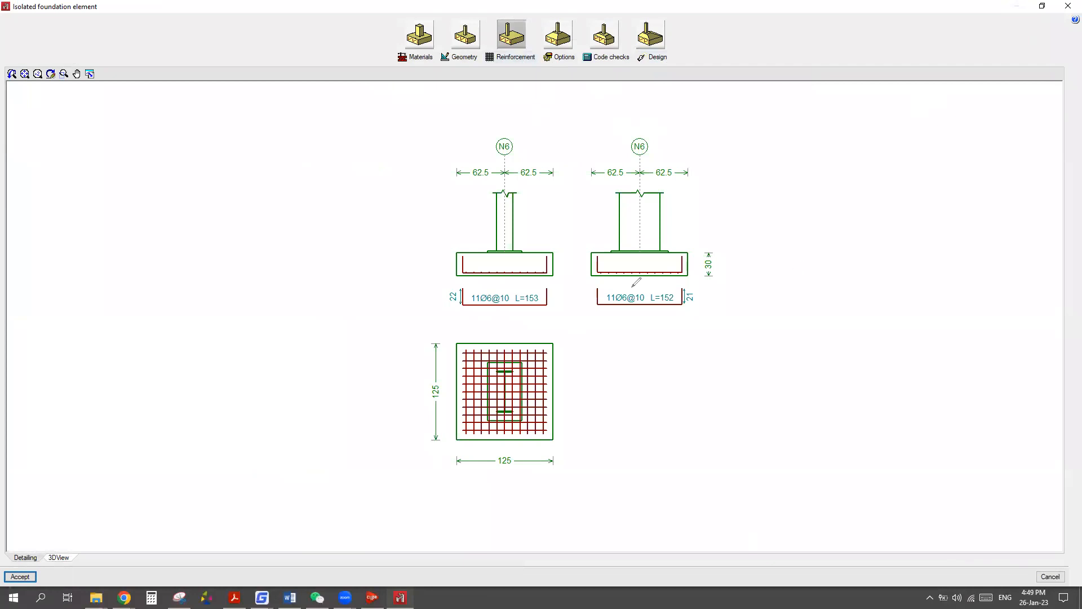
{"action": "left_click_drag", "start_coordinate": [628, 258], "coordinate": [606, 335]}
{"action": "left_click_drag", "start_coordinate": [658, 257], "coordinate": [691, 328]}
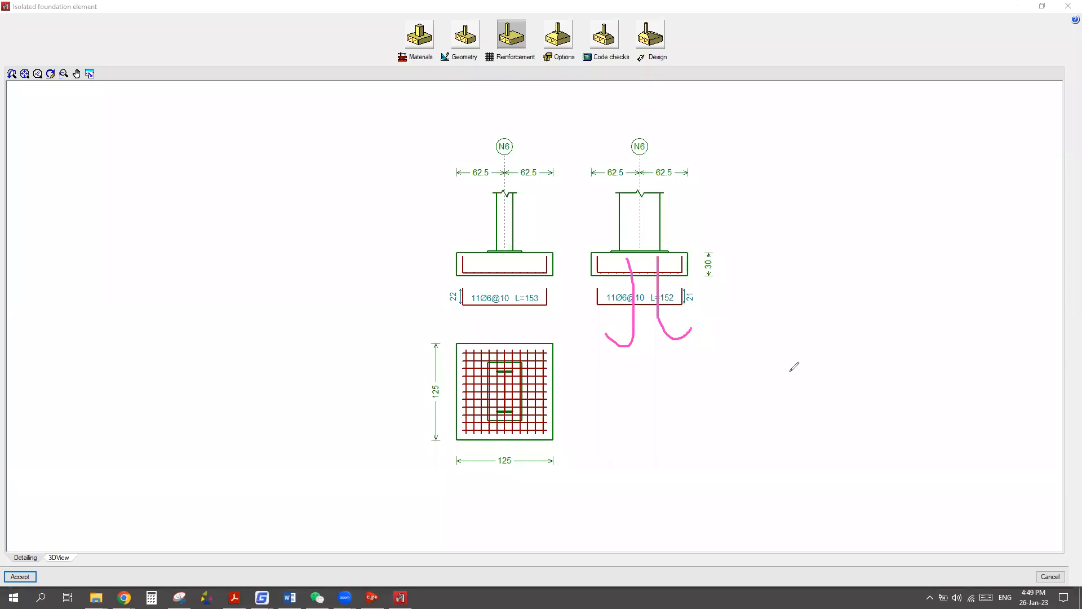
{"action": "left_click_drag", "start_coordinate": [708, 240], "coordinate": [716, 244]}
{"action": "key", "text": "Escape"}
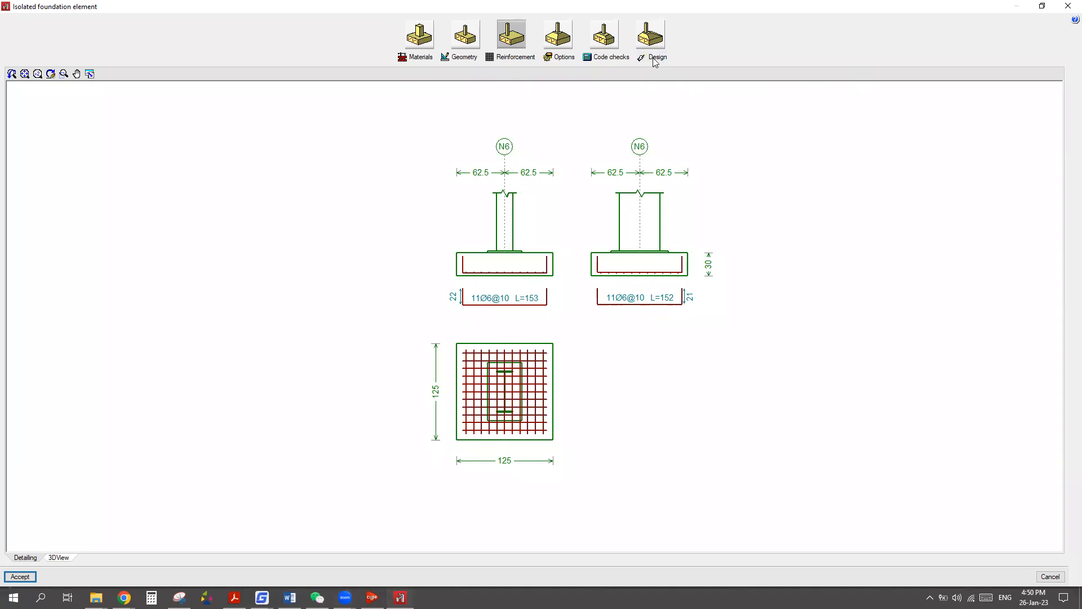
Run a Complete design of the footing and examine its new dimensions and reinforcement.
{"action": "left_click", "coordinate": [654, 59]}
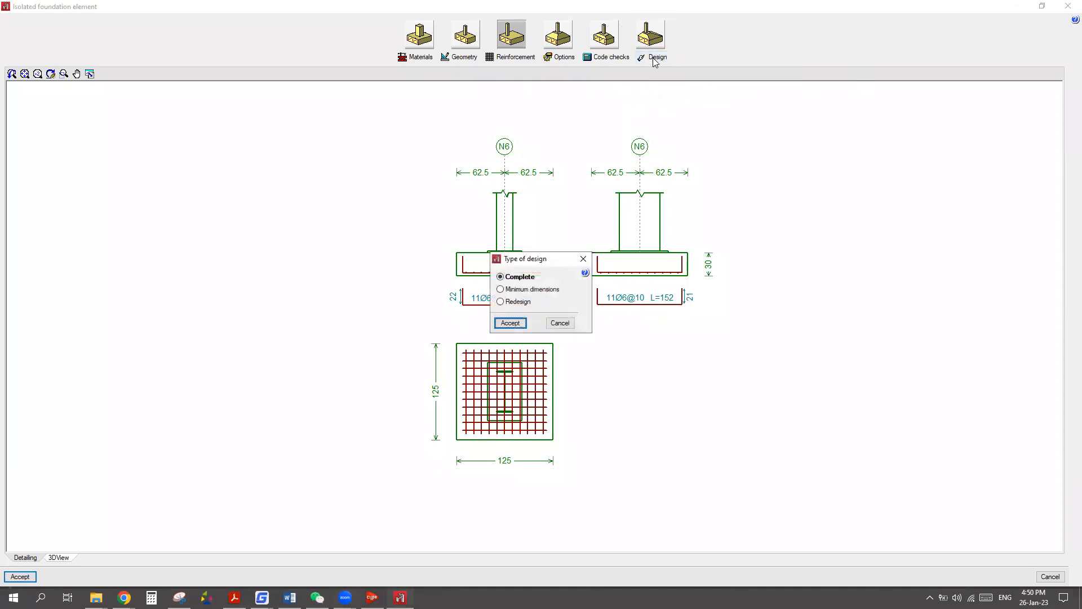
{"action": "left_click", "coordinate": [512, 322]}
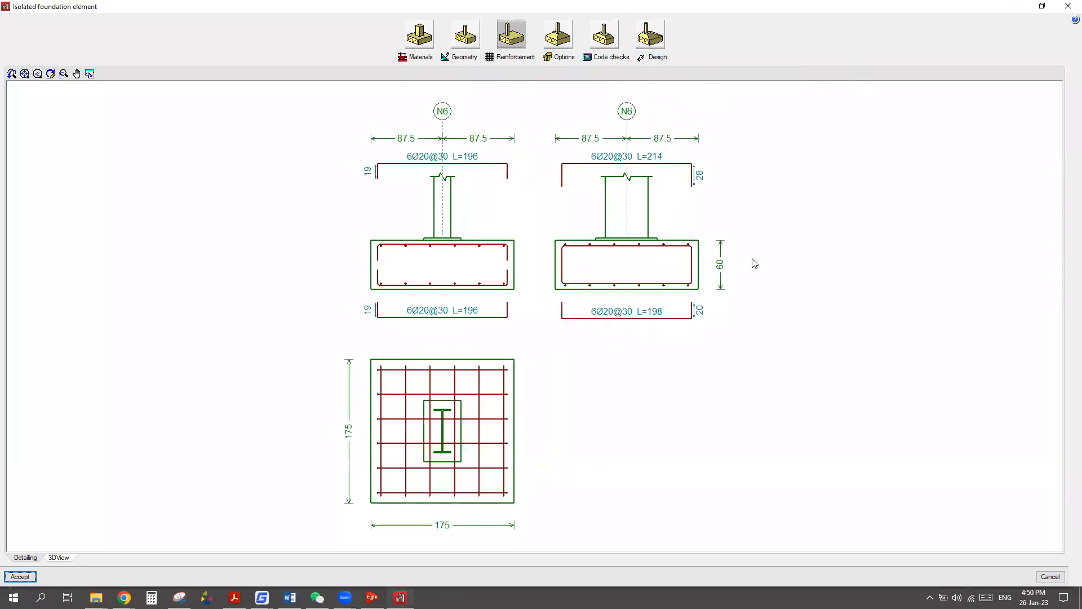
{"action": "scroll", "coordinate": [711, 263], "scroll_direction": "up", "scroll_amount": 3}
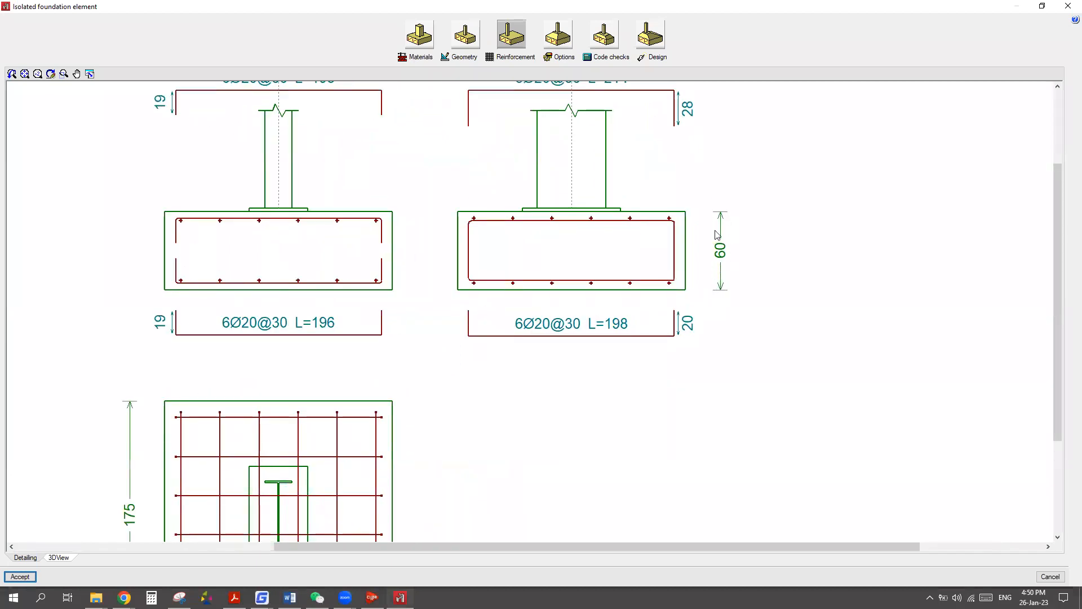
{"action": "scroll", "coordinate": [725, 259], "scroll_direction": "down", "scroll_amount": 3}
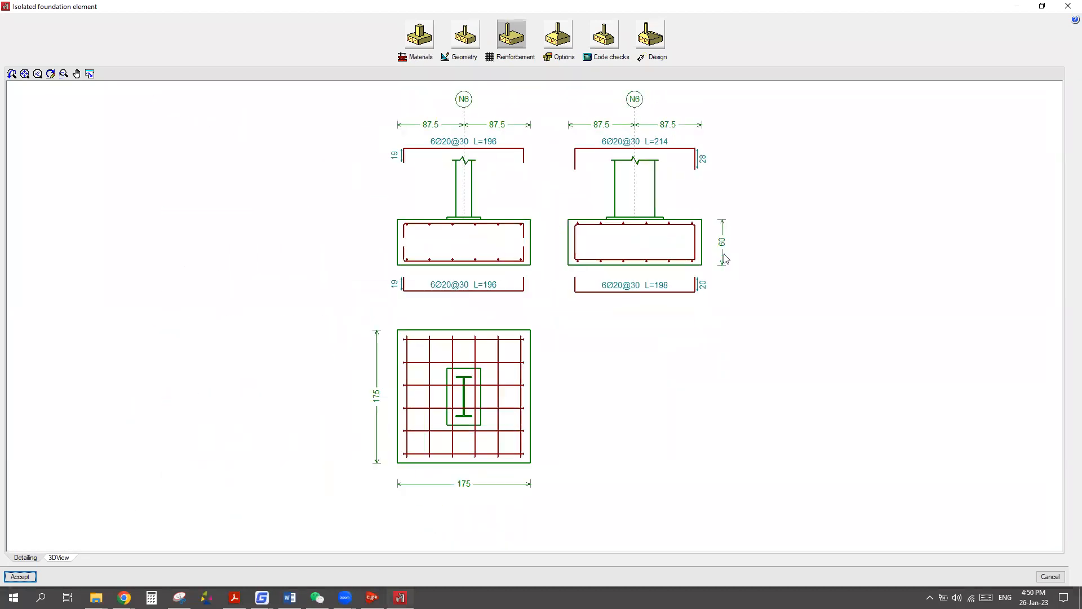
Review the redesigned footing's code checks down to anchorage length and accept the footing.
{"action": "left_click", "coordinate": [610, 57]}
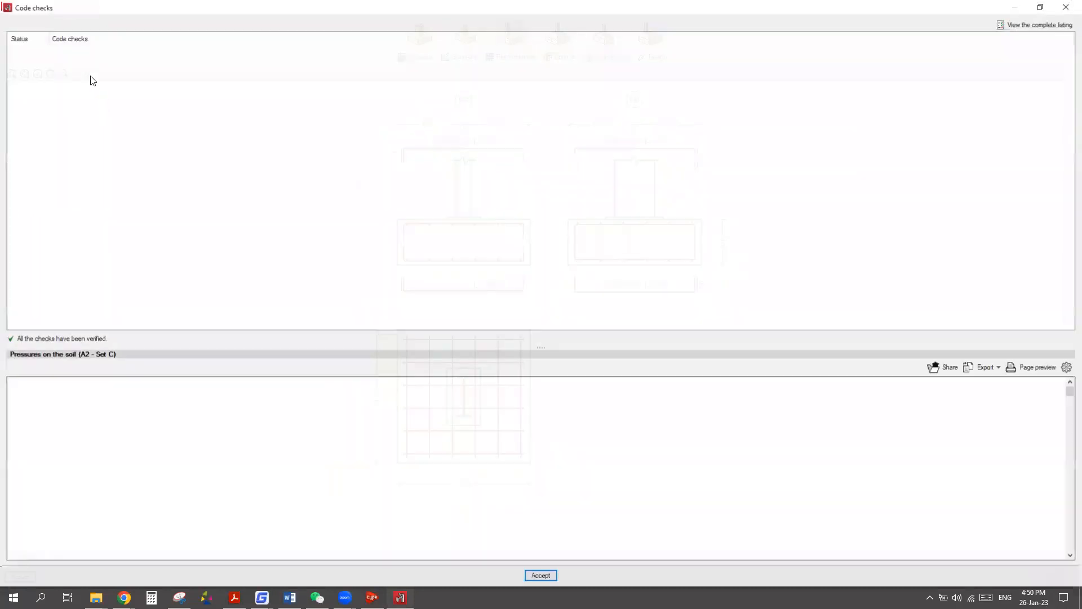
{"action": "left_click_drag", "start_coordinate": [85, 62], "coordinate": [71, 178]}
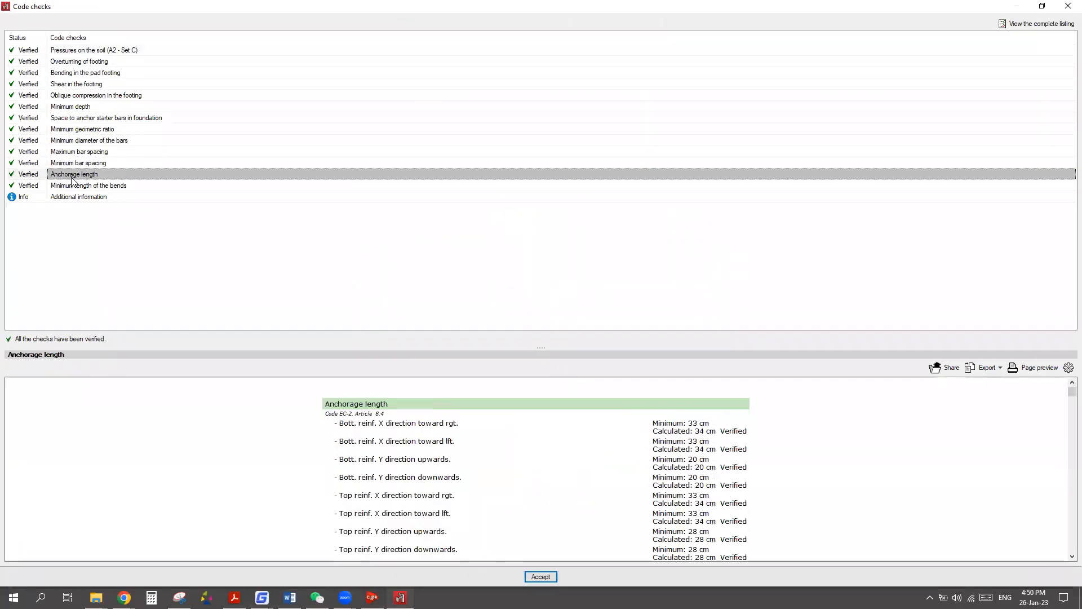
{"action": "left_click", "coordinate": [1068, 8]}
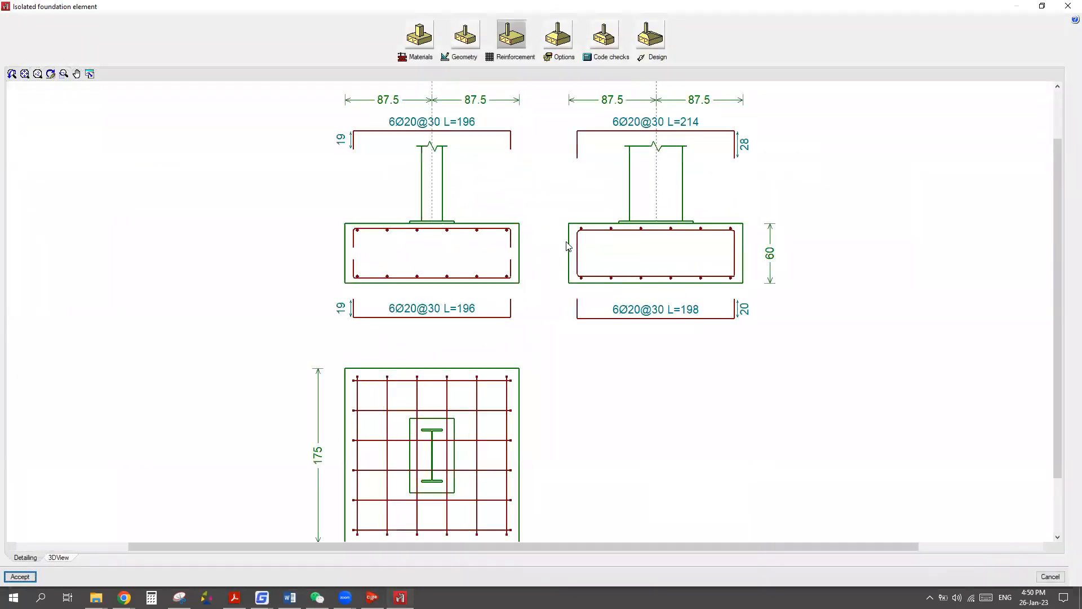
{"action": "left_click", "coordinate": [19, 577]}
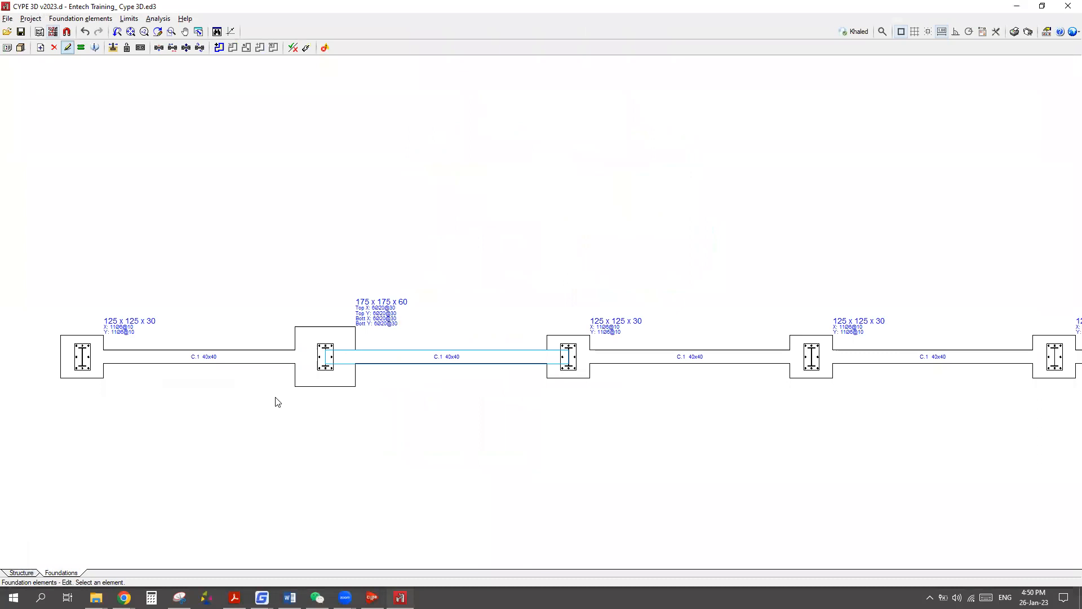
Display the 3D model of the whole portal-frame structure together with its footings and tie beams.
{"action": "scroll", "coordinate": [442, 304], "scroll_direction": "down", "scroll_amount": 2}
{"action": "scroll", "coordinate": [355, 376], "scroll_direction": "down", "scroll_amount": 1}
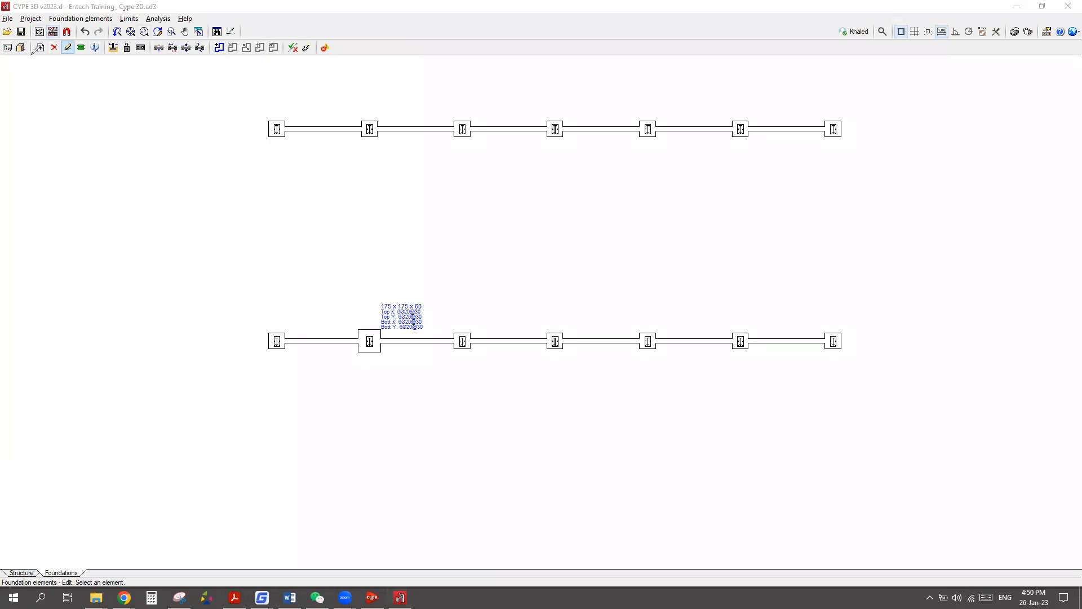
{"action": "mouse_move", "coordinate": [91, 133]}
{"action": "left_mouse_down"}
{"action": "mouse_move", "coordinate": [27, 55]}
{"action": "mouse_move", "coordinate": [24, 88]}
{"action": "mouse_move", "coordinate": [75, 69]}
{"action": "left_mouse_up"}
{"action": "left_click", "coordinate": [23, 49]}
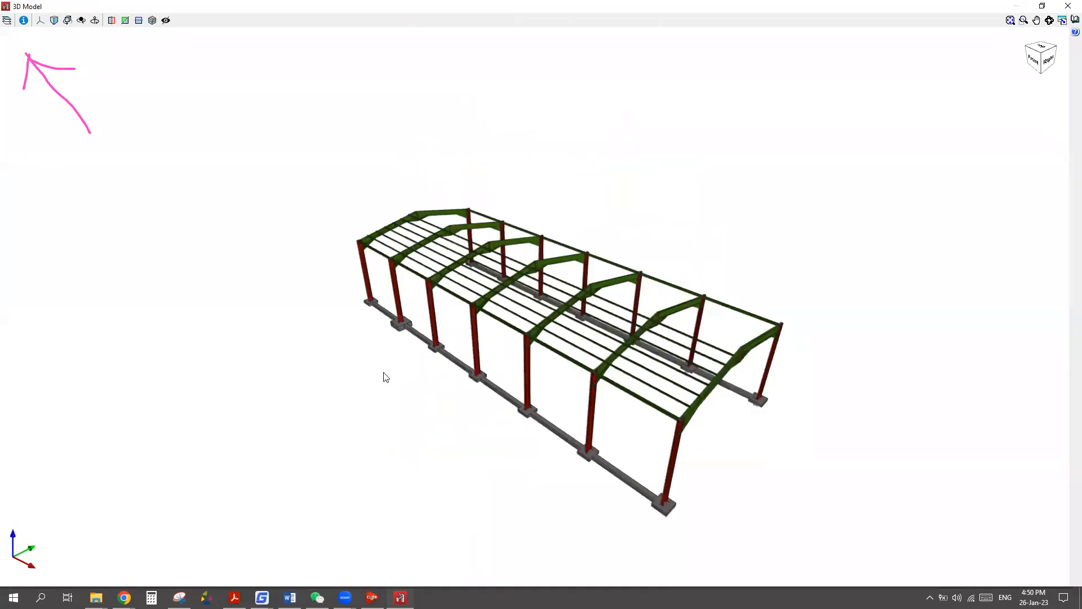
Examine the enlarged second footing, its column base and the adjoining tie beams up close from several angles.
{"action": "scroll", "coordinate": [404, 345], "scroll_direction": "up", "scroll_amount": 6}
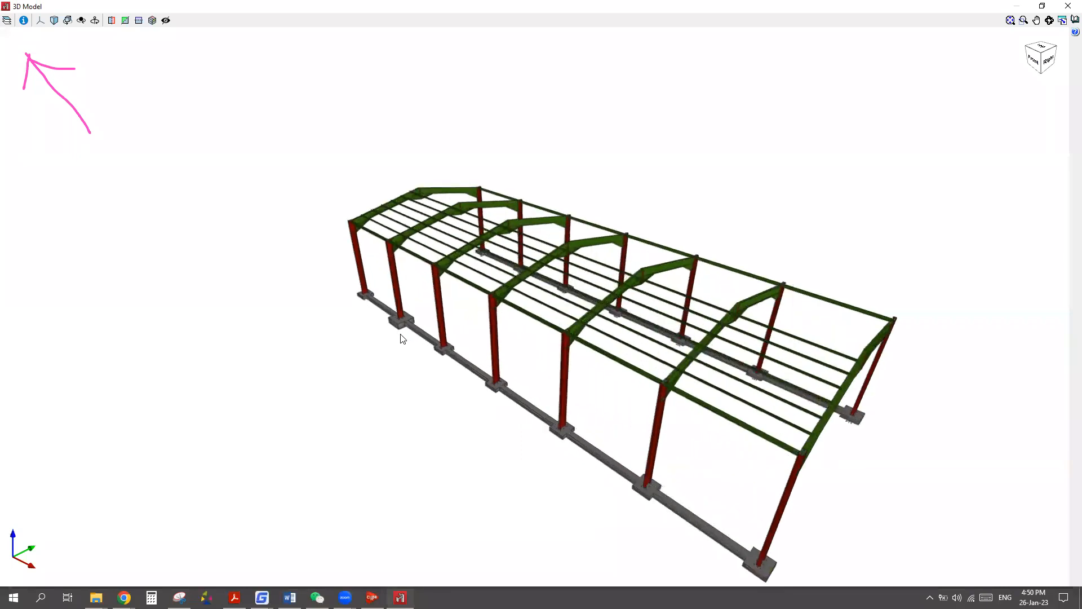
{"action": "scroll", "coordinate": [401, 326], "scroll_direction": "up", "scroll_amount": 8}
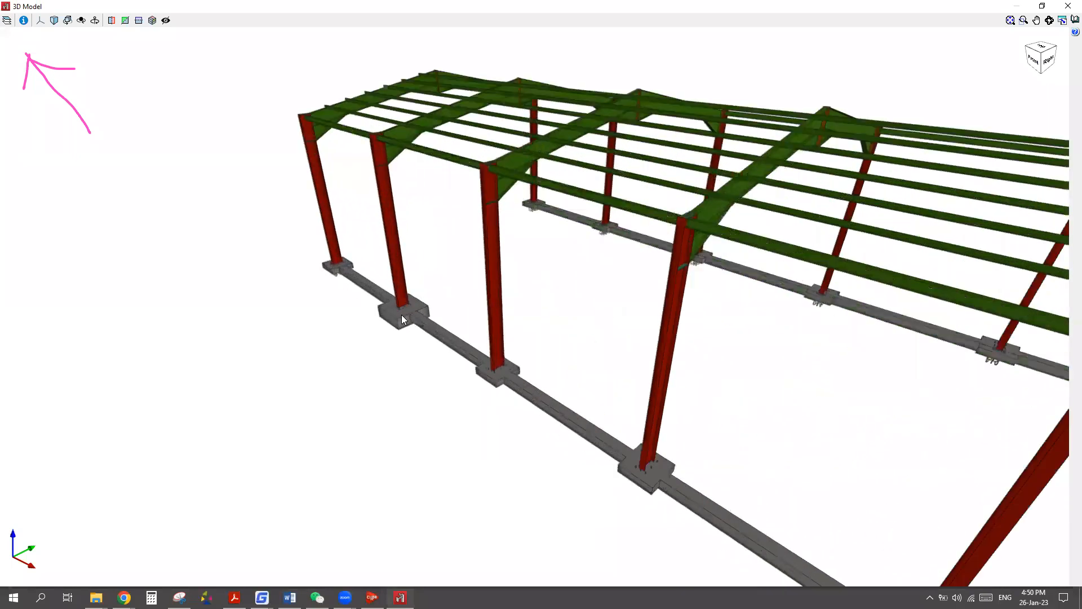
{"action": "mouse_move", "coordinate": [349, 235]}
{"action": "middle_mouse_down"}
{"action": "mouse_move", "coordinate": [363, 220]}
{"action": "mouse_move", "coordinate": [480, 243]}
{"action": "middle_mouse_up"}
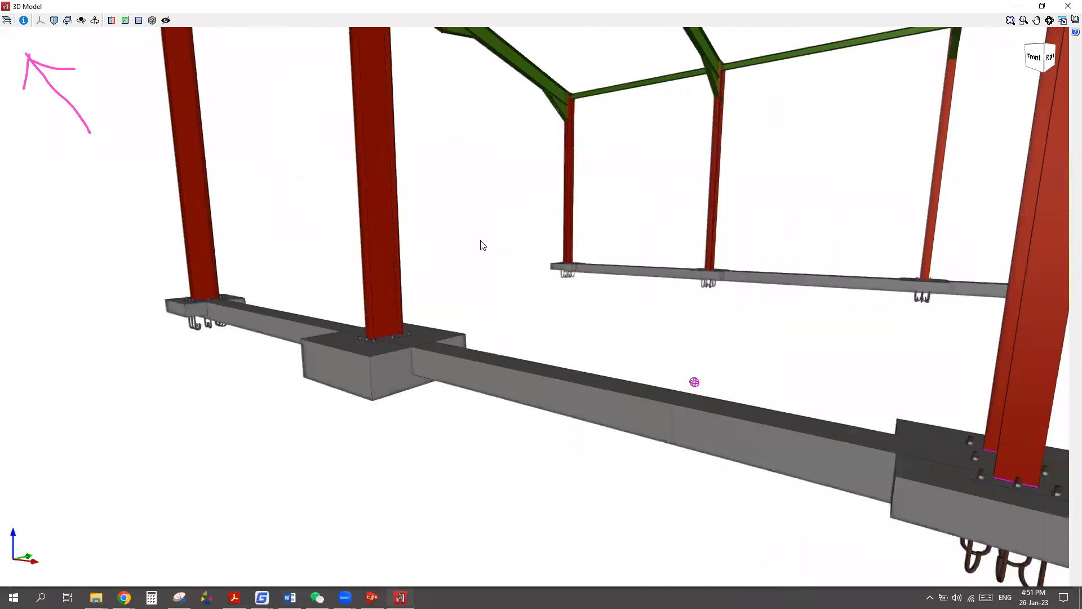
{"action": "middle_click_drag", "start_coordinate": [195, 360], "coordinate": [207, 329]}
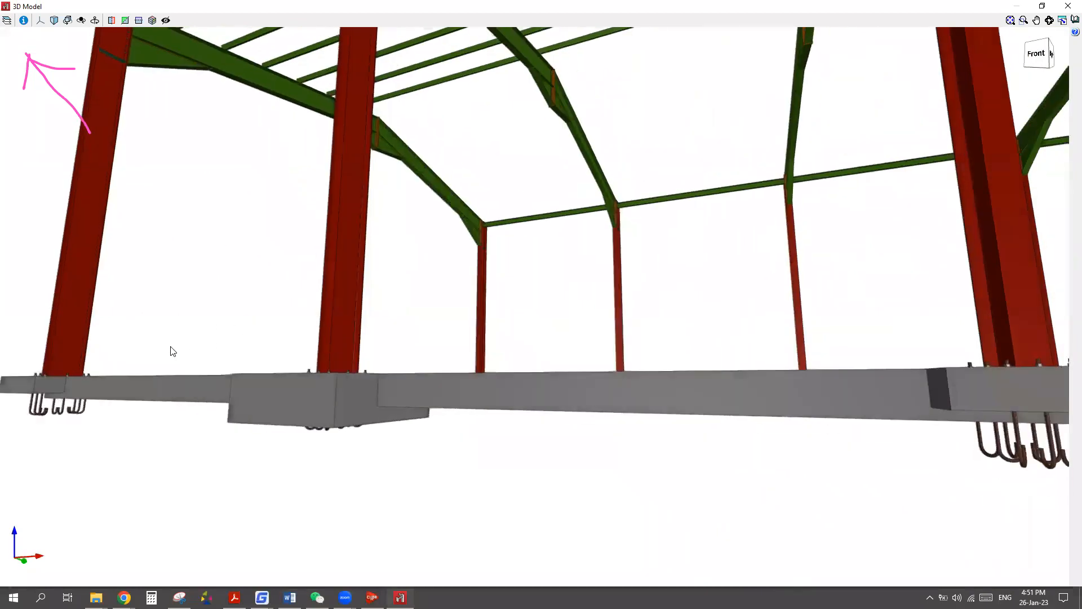
{"action": "scroll", "coordinate": [204, 328], "scroll_direction": "down", "scroll_amount": 3}
{"action": "scroll", "coordinate": [206, 343], "scroll_direction": "up", "scroll_amount": 4}
{"action": "middle_click_drag", "start_coordinate": [246, 330], "coordinate": [605, 345]}
{"action": "scroll", "coordinate": [522, 319], "scroll_direction": "up", "scroll_amount": 3}
{"action": "scroll", "coordinate": [476, 322], "scroll_direction": "up", "scroll_amount": 3}
{"action": "scroll", "coordinate": [604, 345], "scroll_direction": "down", "scroll_amount": 1}
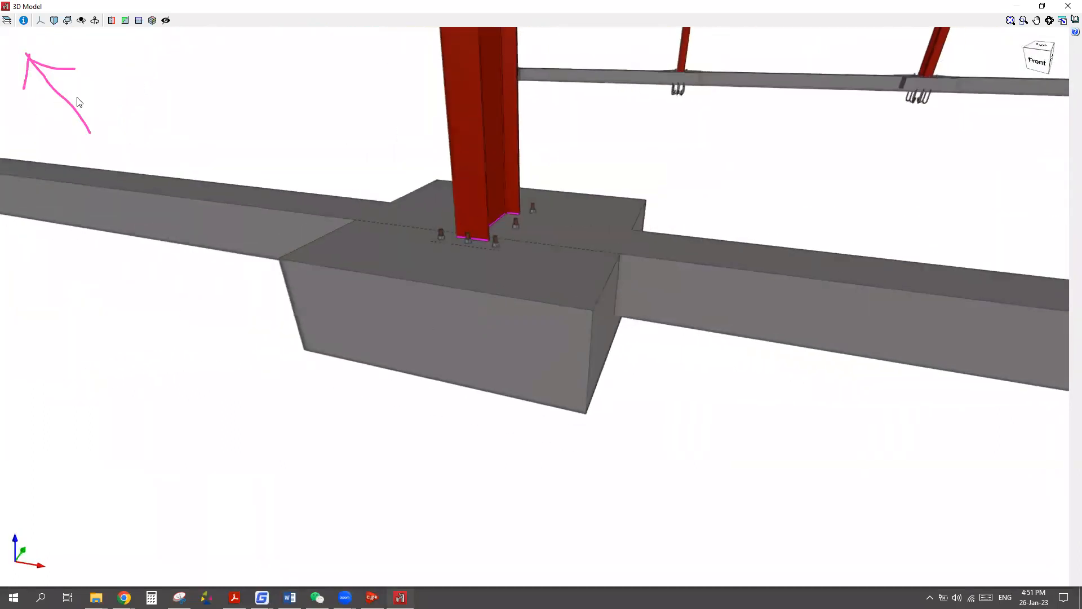
Show the 3D element display settings at full name width and expand the Baseplates, Footing and Foundation beams categories.
{"action": "left_click", "coordinate": [7, 21]}
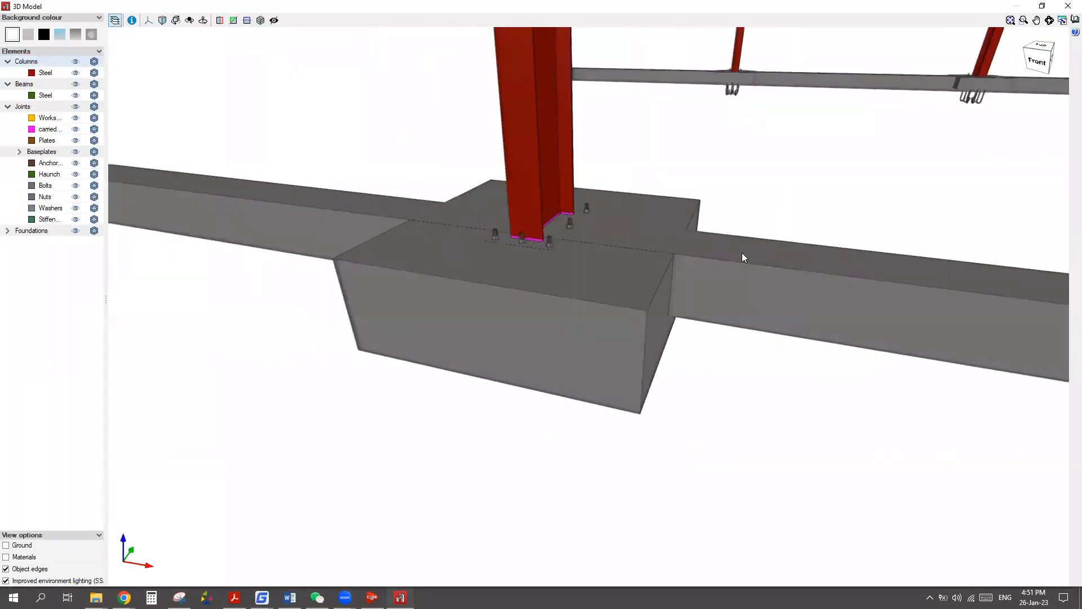
{"action": "scroll", "coordinate": [741, 252], "scroll_direction": "down", "scroll_amount": 5}
{"action": "scroll", "coordinate": [366, 308], "scroll_direction": "down", "scroll_amount": 4}
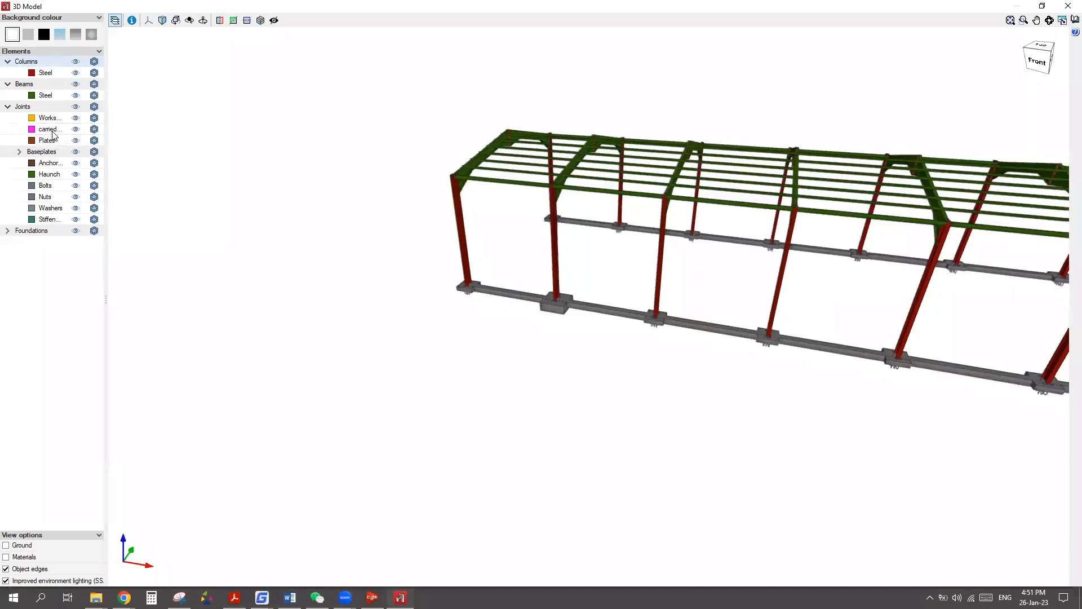
{"action": "left_click_drag", "start_coordinate": [106, 137], "coordinate": [229, 159]}
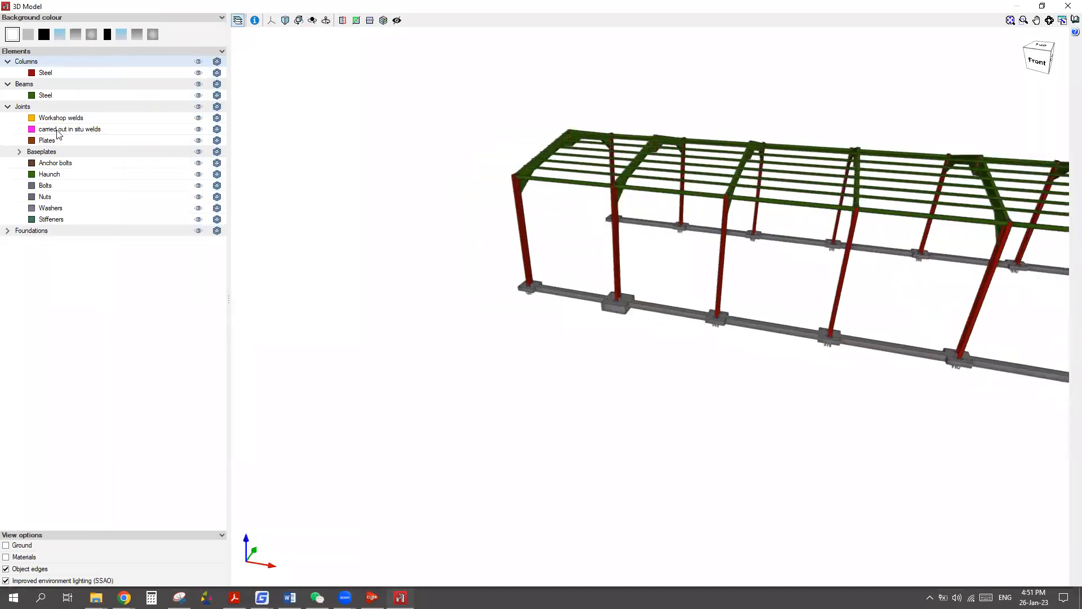
{"action": "left_click", "coordinate": [19, 152]}
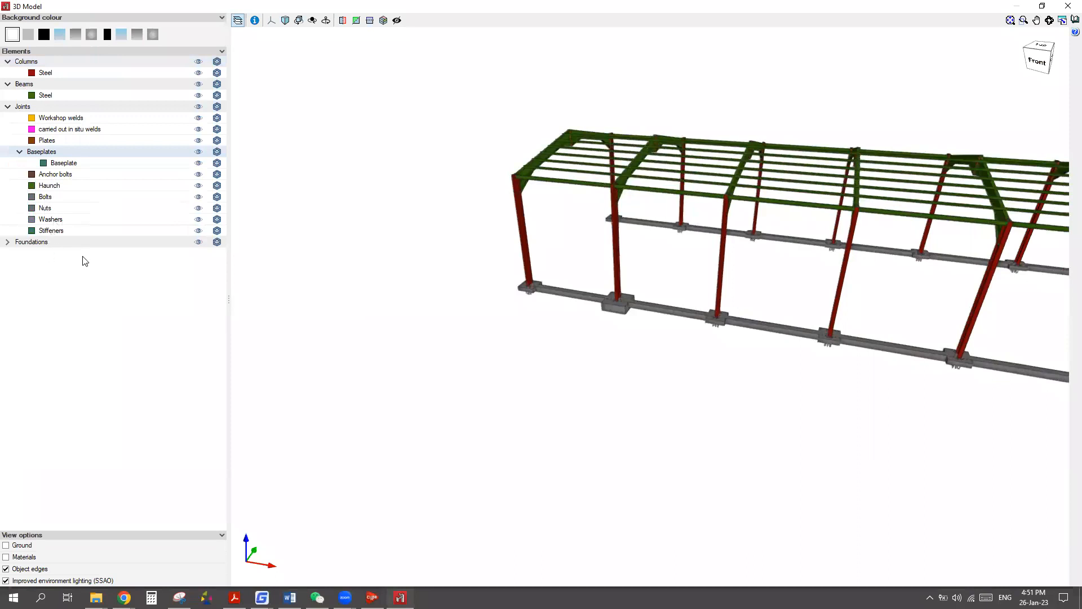
{"action": "left_click", "coordinate": [7, 243]}
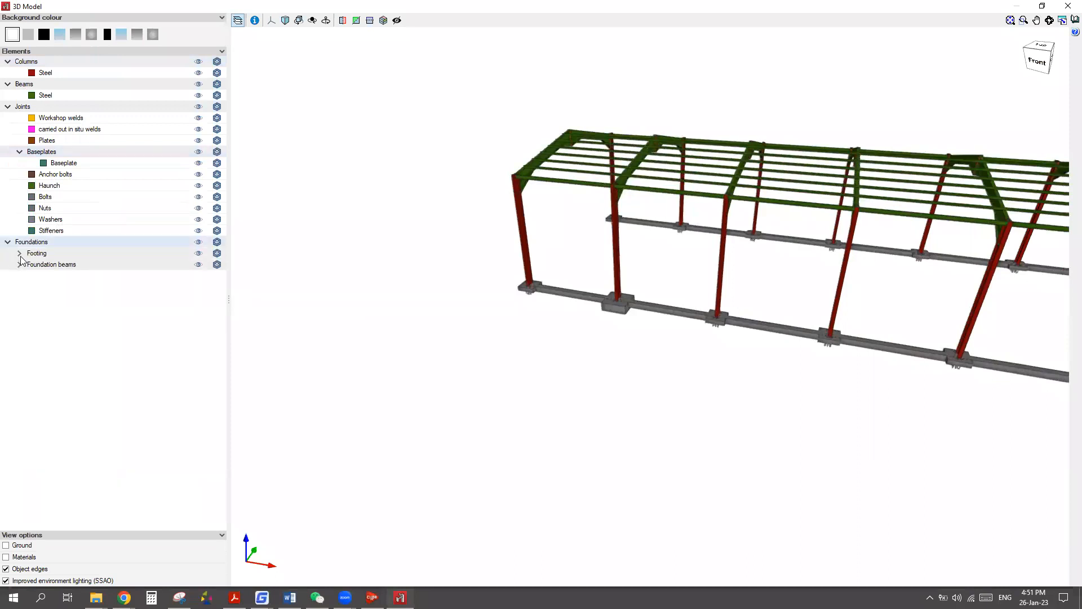
{"action": "left_click", "coordinate": [19, 253]}
{"action": "left_click", "coordinate": [19, 287]}
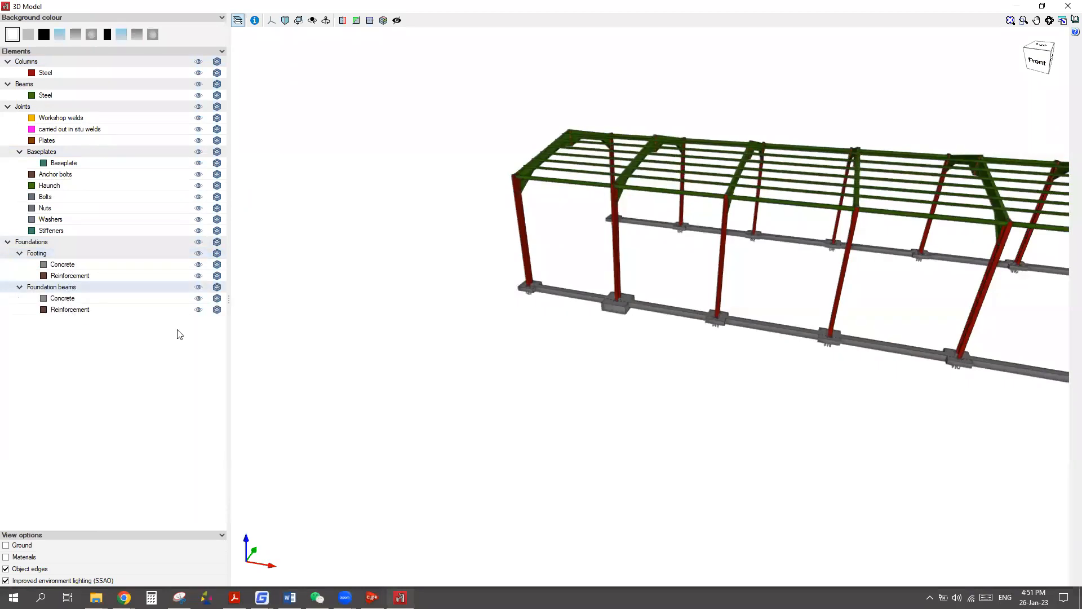
Set all foundations to outline-only display so the reinforcement inside the footings and tie beams shows.
{"action": "scroll", "coordinate": [622, 314], "scroll_direction": "up", "scroll_amount": 3}
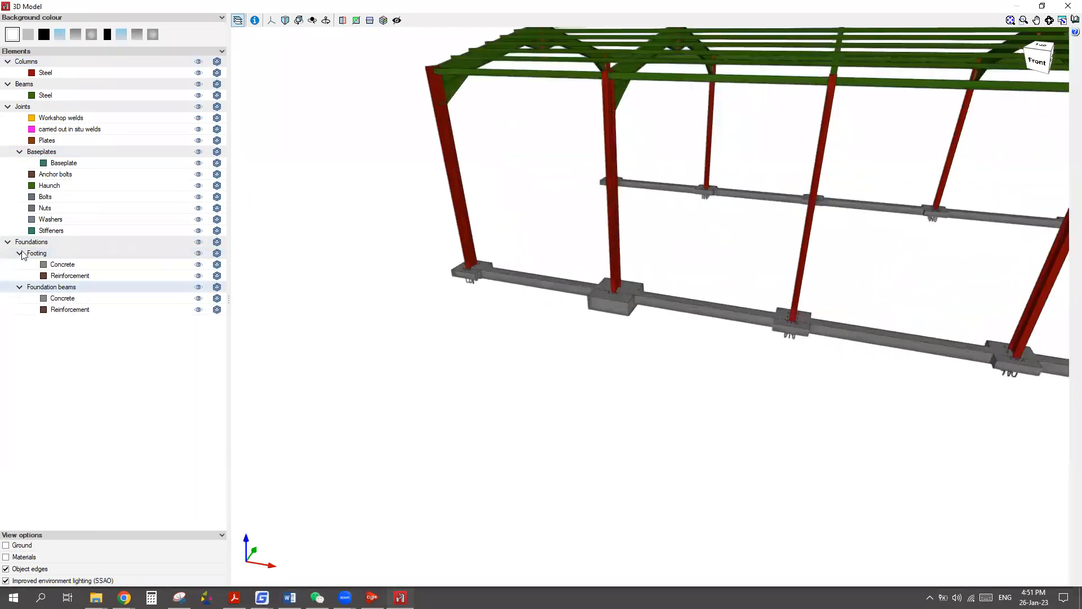
{"action": "left_click", "coordinate": [217, 242]}
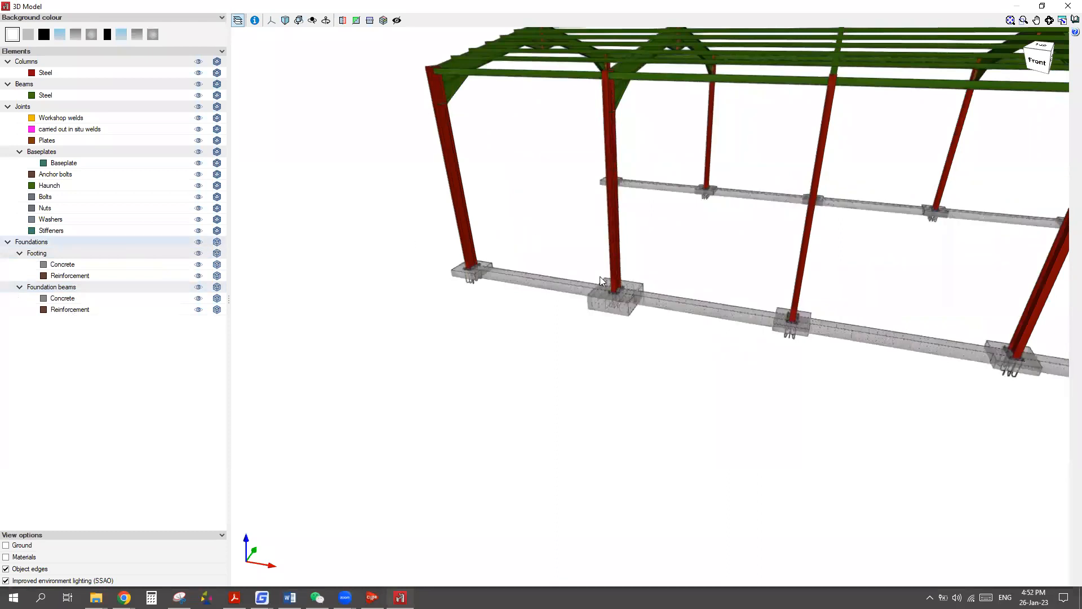
{"action": "scroll", "coordinate": [628, 297], "scroll_direction": "up", "scroll_amount": 4}
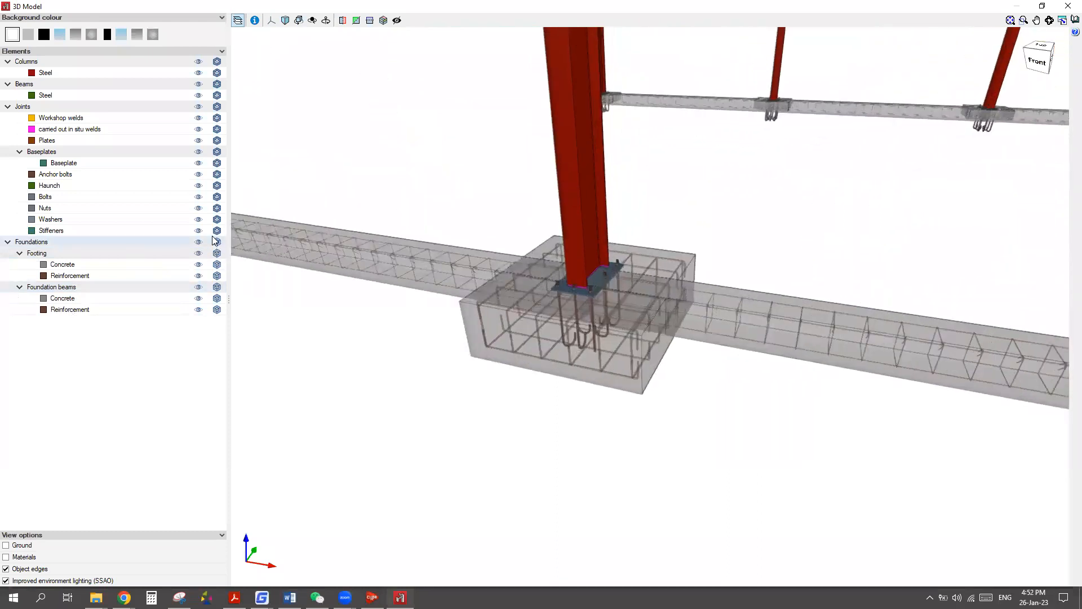
{"action": "left_click", "coordinate": [217, 242]}
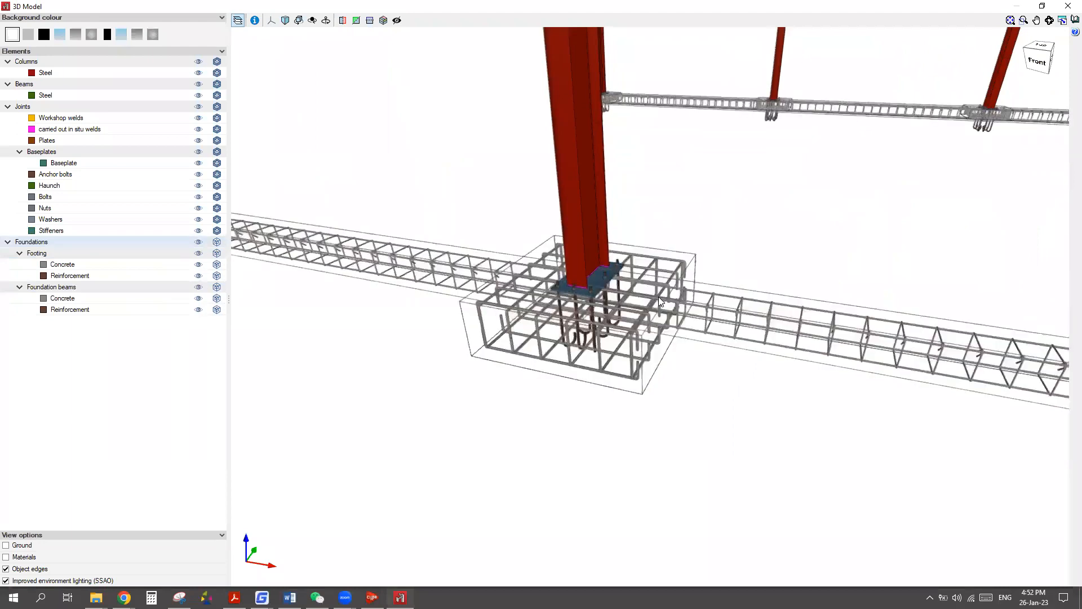
Examine the footing reinforcement cage, baseplate anchor bolts and tie beam bars from above and below.
{"action": "scroll", "coordinate": [593, 313], "scroll_direction": "up", "scroll_amount": 1}
{"action": "scroll", "coordinate": [593, 313], "scroll_direction": "down", "scroll_amount": 4}
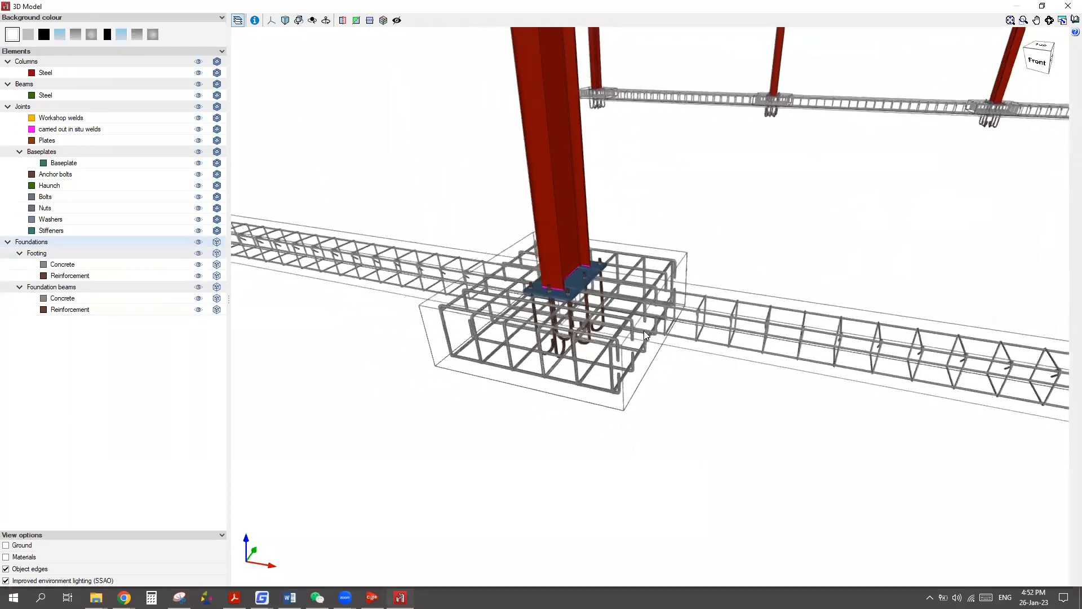
{"action": "middle_click_drag", "start_coordinate": [562, 320], "coordinate": [654, 268]}
{"action": "scroll", "coordinate": [653, 268], "scroll_direction": "up", "scroll_amount": 5}
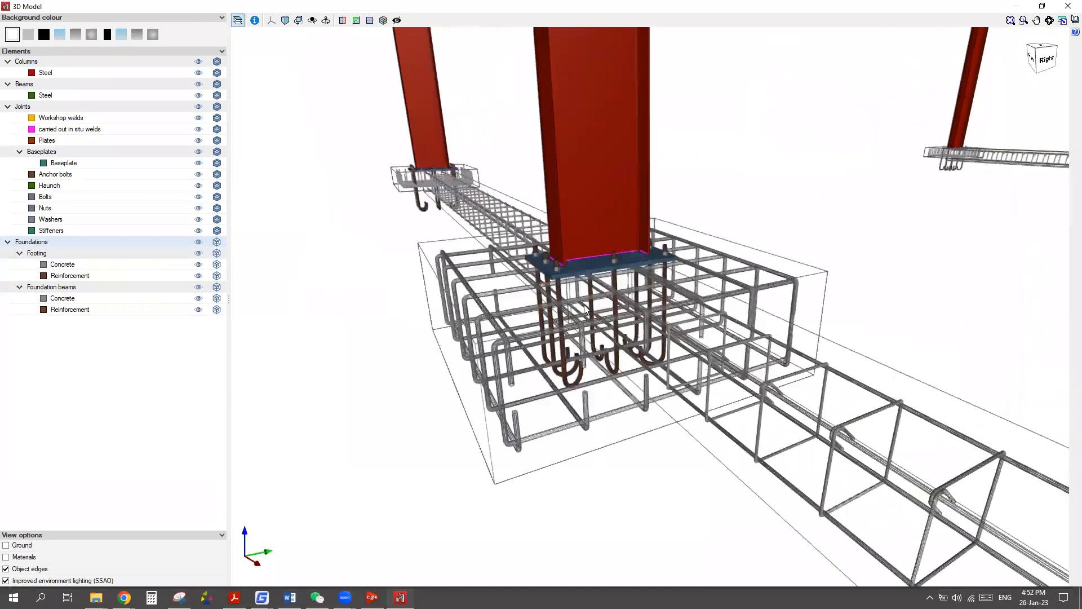
{"action": "scroll", "coordinate": [572, 339], "scroll_direction": "down", "scroll_amount": 5}
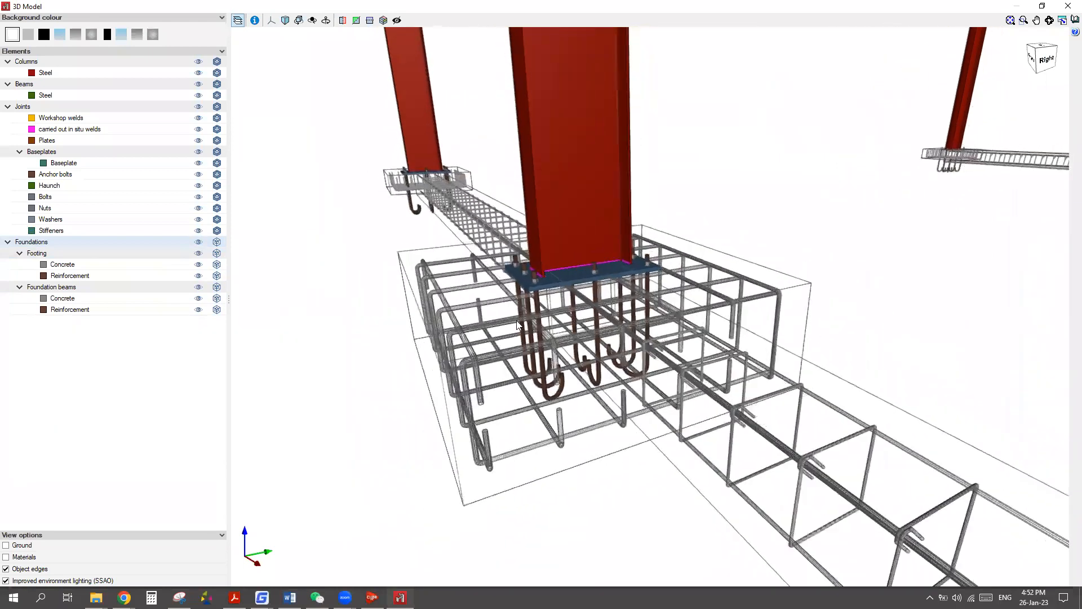
{"action": "scroll", "coordinate": [468, 296], "scroll_direction": "down", "scroll_amount": 8}
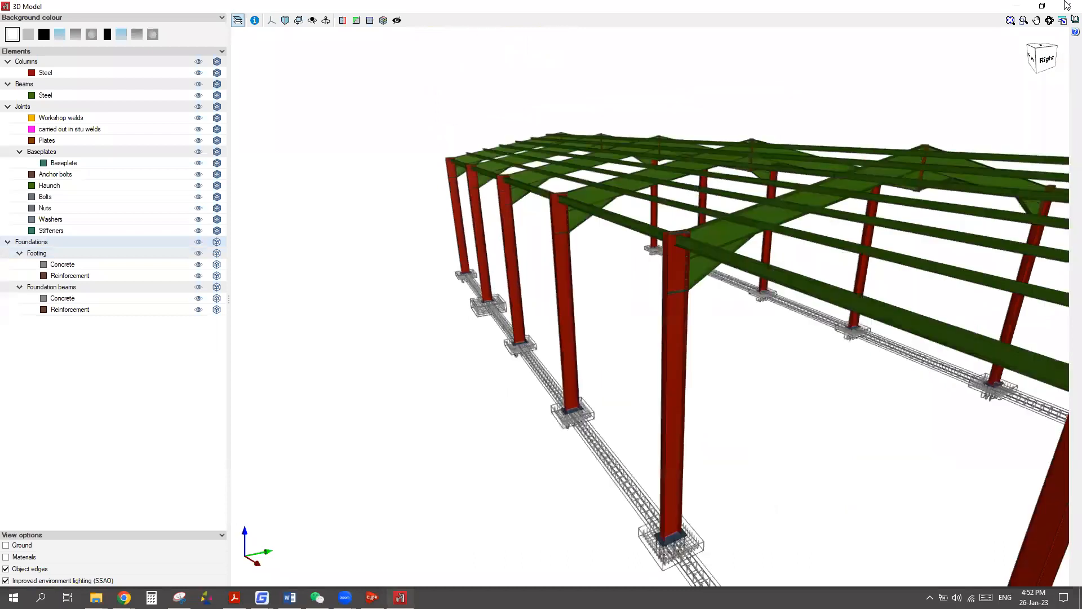
{"action": "scroll", "coordinate": [538, 401], "scroll_direction": "up", "scroll_amount": 6}
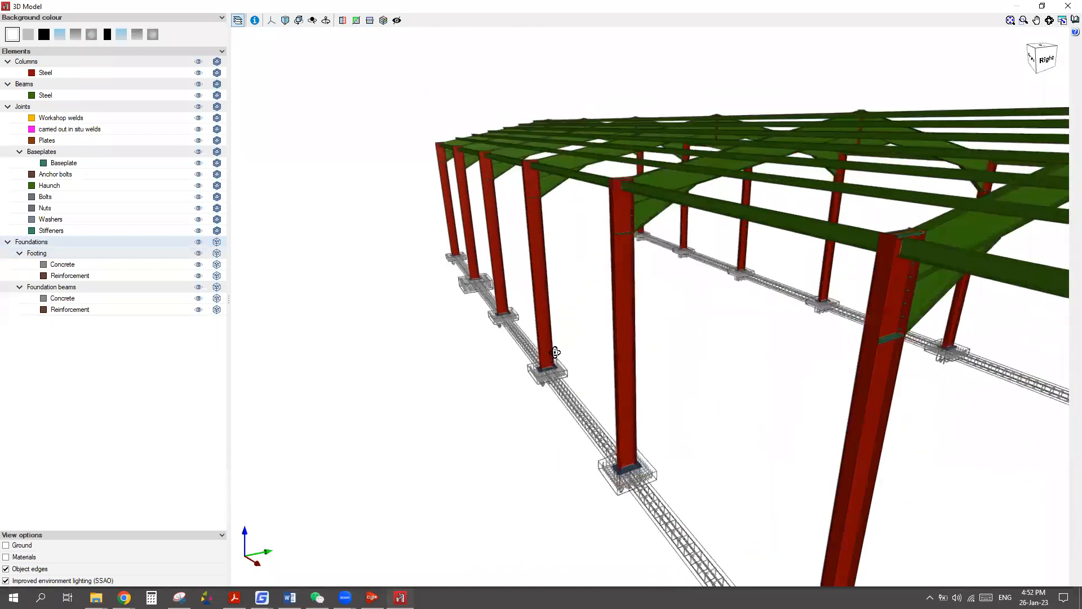
{"action": "middle_click_drag", "start_coordinate": [570, 356], "coordinate": [477, 315]}
{"action": "scroll", "coordinate": [478, 320], "scroll_direction": "up", "scroll_amount": 6}
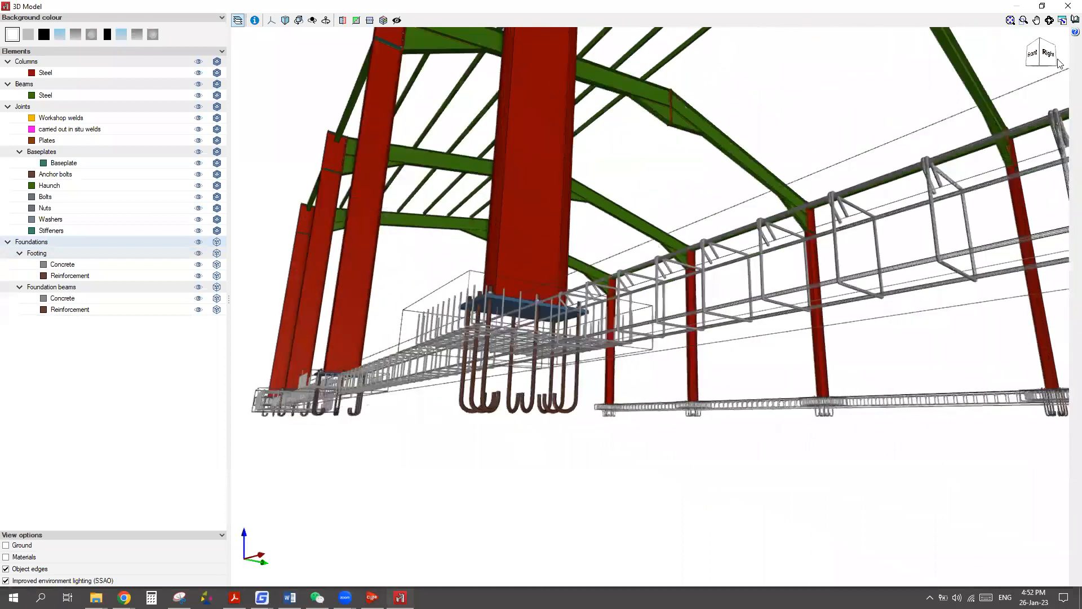
{"action": "scroll", "coordinate": [663, 273], "scroll_direction": "down", "scroll_amount": 1}
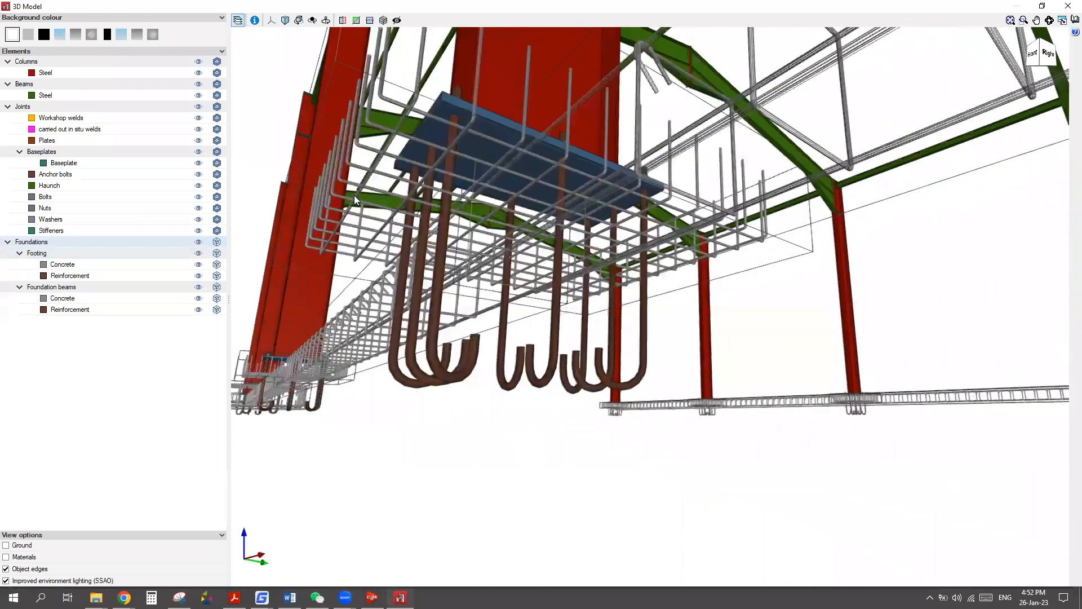
Run the Design analysis on all footings and tie beams of the foundation plan.
{"action": "left_click", "coordinate": [158, 18]}
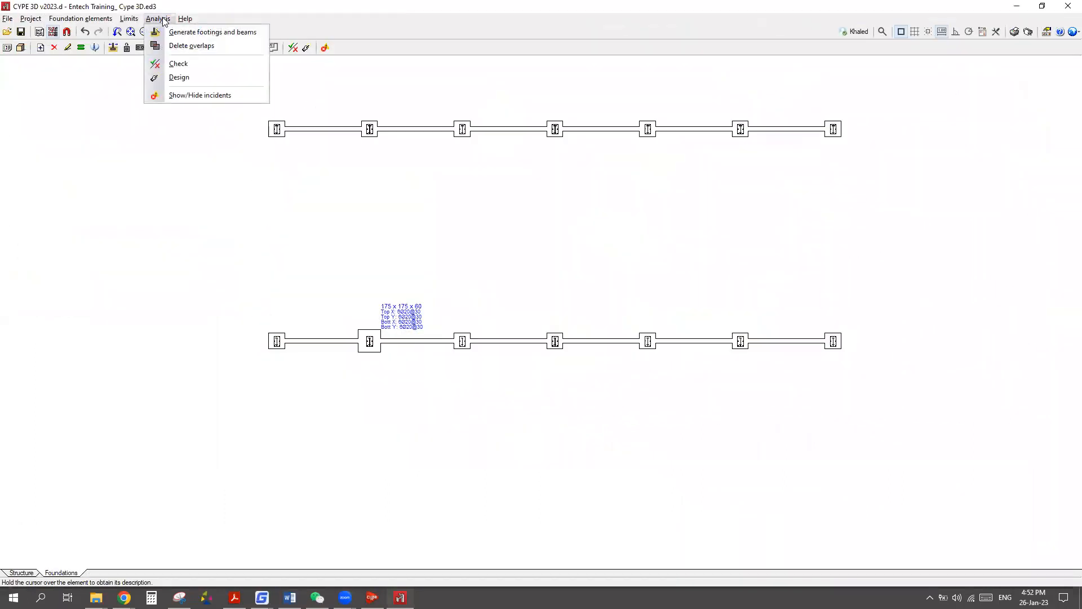
{"action": "left_click", "coordinate": [178, 78]}
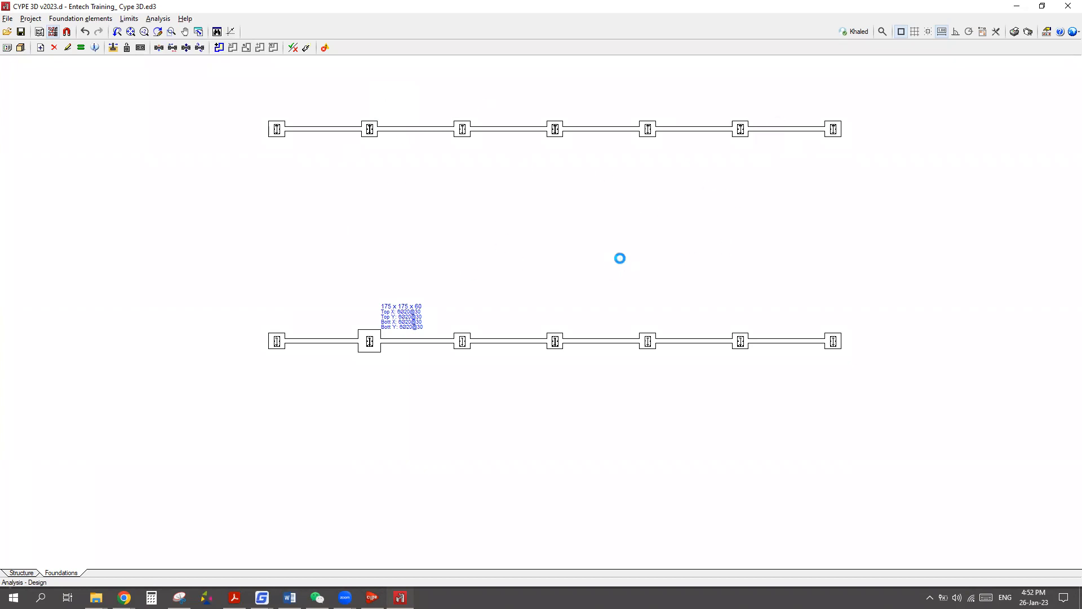
{"action": "left_click", "coordinate": [482, 345]}
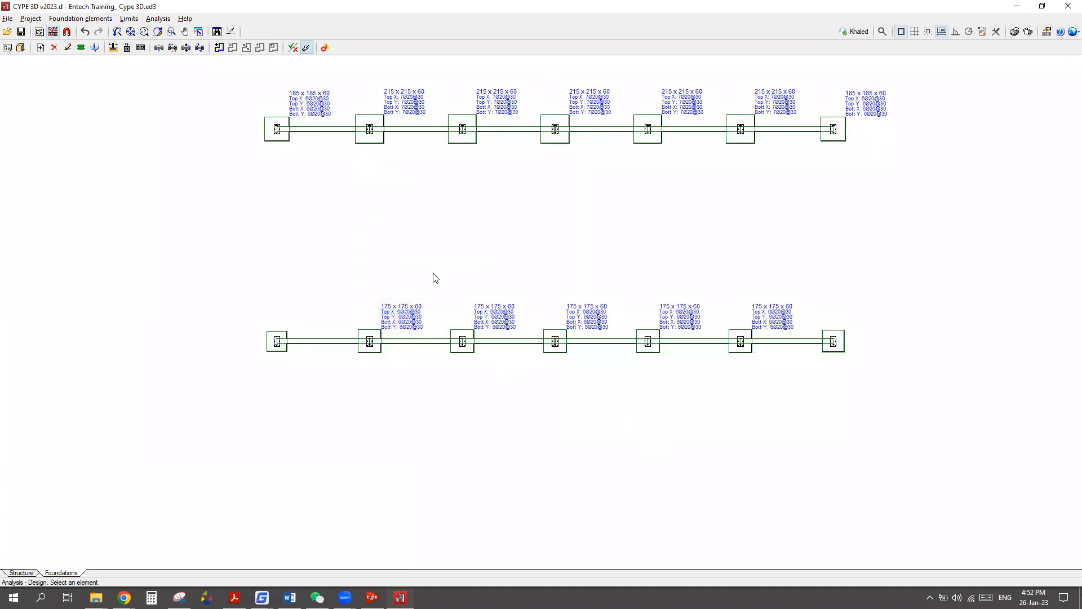
Reopen the 3D view and inspect the redesigned footings and tie beams along both column rows.
{"action": "left_click", "coordinate": [21, 49]}
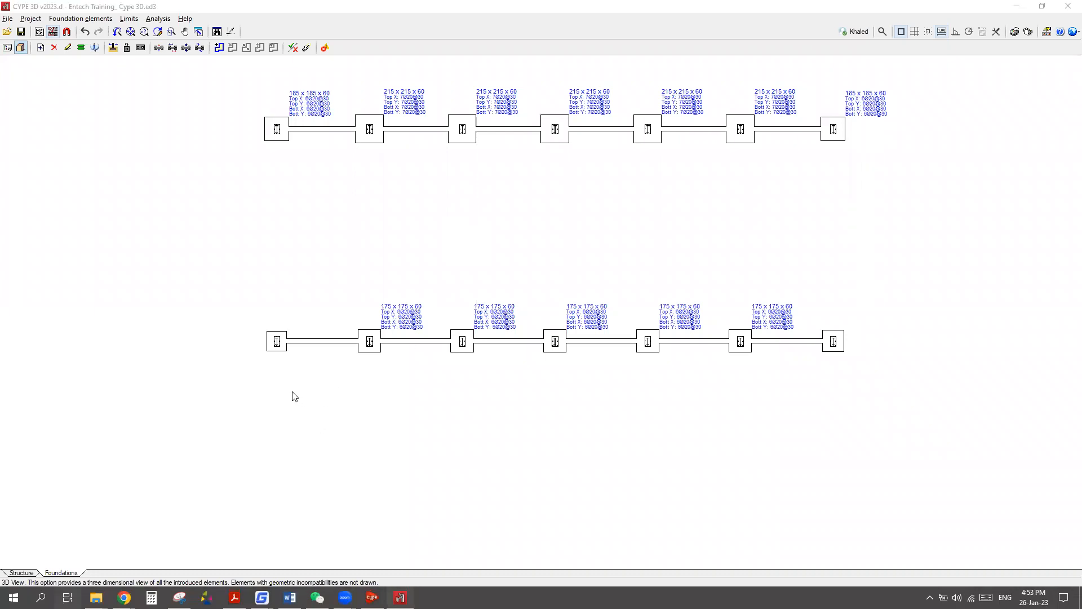
{"action": "key", "text": "super+Tab"}
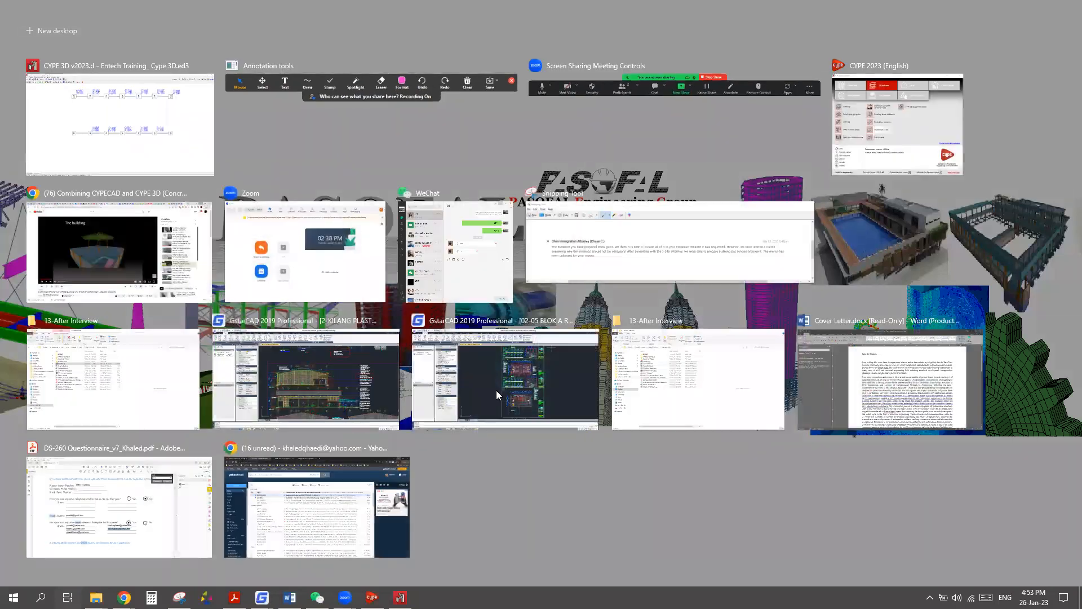
{"action": "key", "text": "Escape"}
{"action": "scroll", "coordinate": [492, 380], "scroll_direction": "up", "scroll_amount": 6}
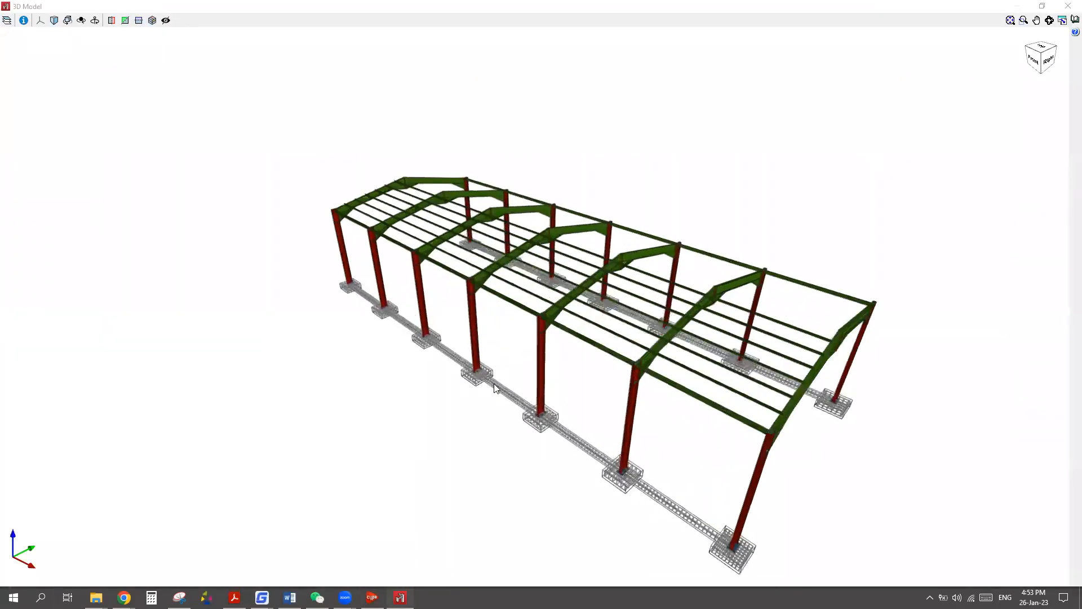
{"action": "scroll", "coordinate": [492, 379], "scroll_direction": "up", "scroll_amount": 5}
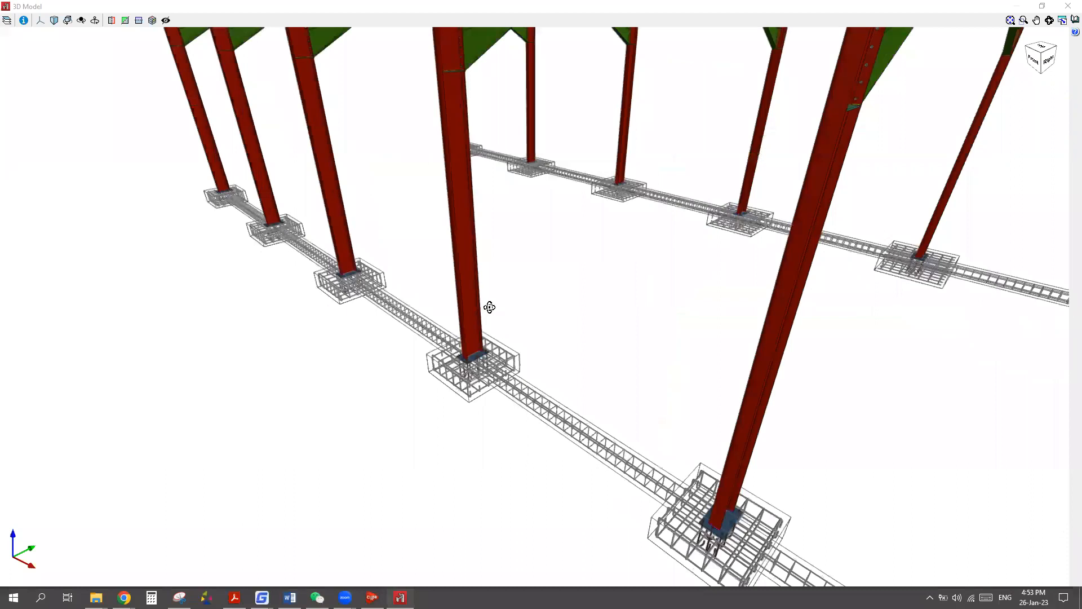
{"action": "mouse_move", "coordinate": [500, 314]}
{"action": "left_mouse_down"}
{"action": "mouse_move", "coordinate": [607, 333]}
{"action": "mouse_move", "coordinate": [749, 319]}
{"action": "mouse_move", "coordinate": [803, 346]}
{"action": "mouse_move", "coordinate": [653, 380]}
{"action": "mouse_move", "coordinate": [465, 393]}
{"action": "left_mouse_up"}
{"action": "middle_click_drag", "start_coordinate": [418, 394], "coordinate": [449, 372]}
{"action": "scroll", "coordinate": [530, 365], "scroll_direction": "down", "scroll_amount": 10}
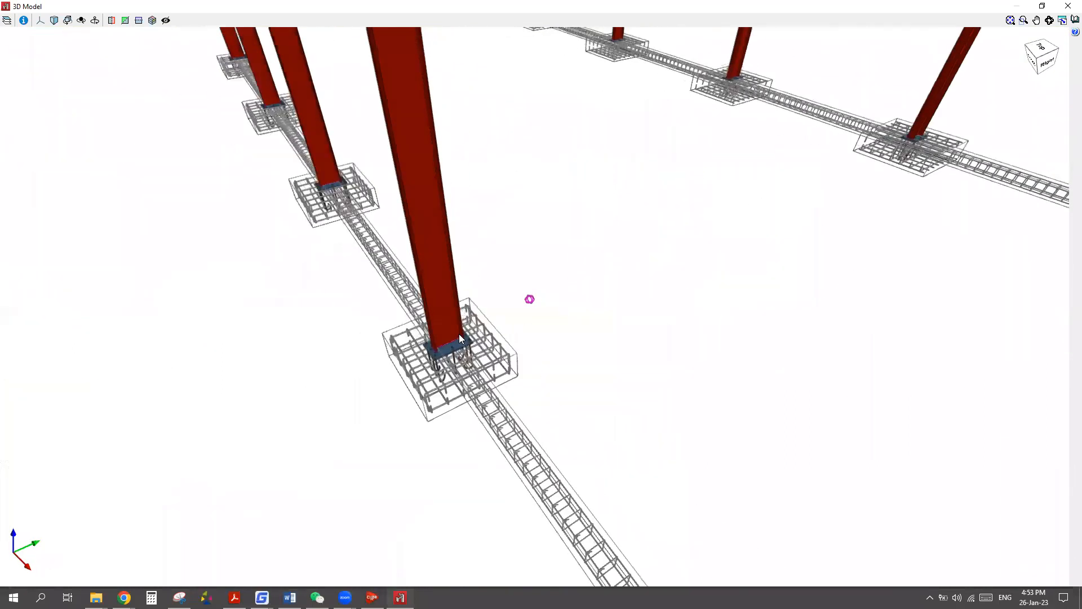
{"action": "scroll", "coordinate": [510, 422], "scroll_direction": "down", "scroll_amount": 10}
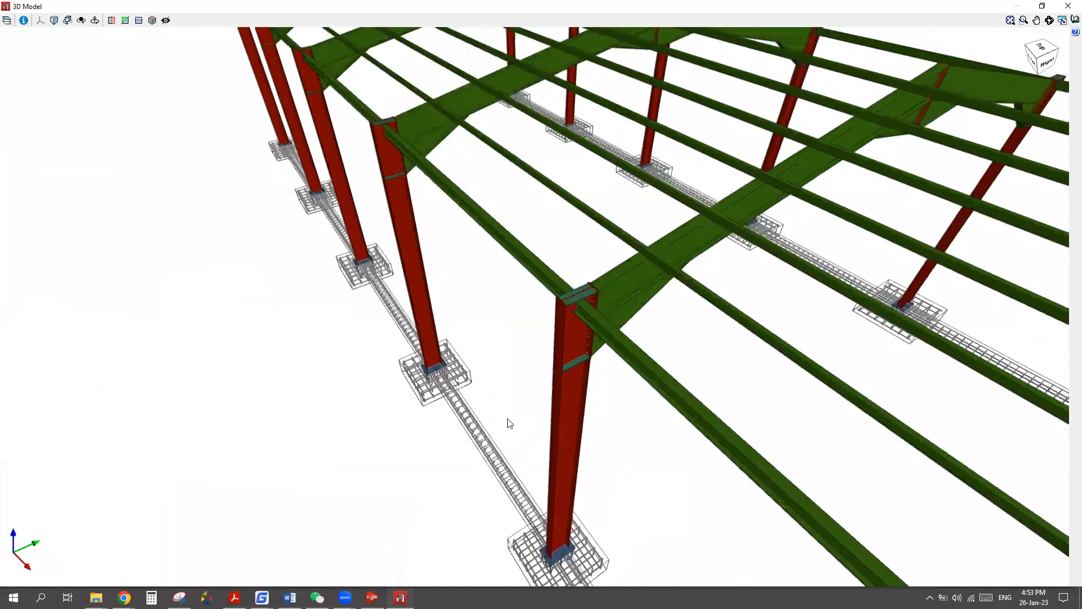
{"action": "middle_click_drag", "start_coordinate": [440, 358], "coordinate": [435, 336]}
{"action": "scroll", "coordinate": [434, 335], "scroll_direction": "up", "scroll_amount": 4}
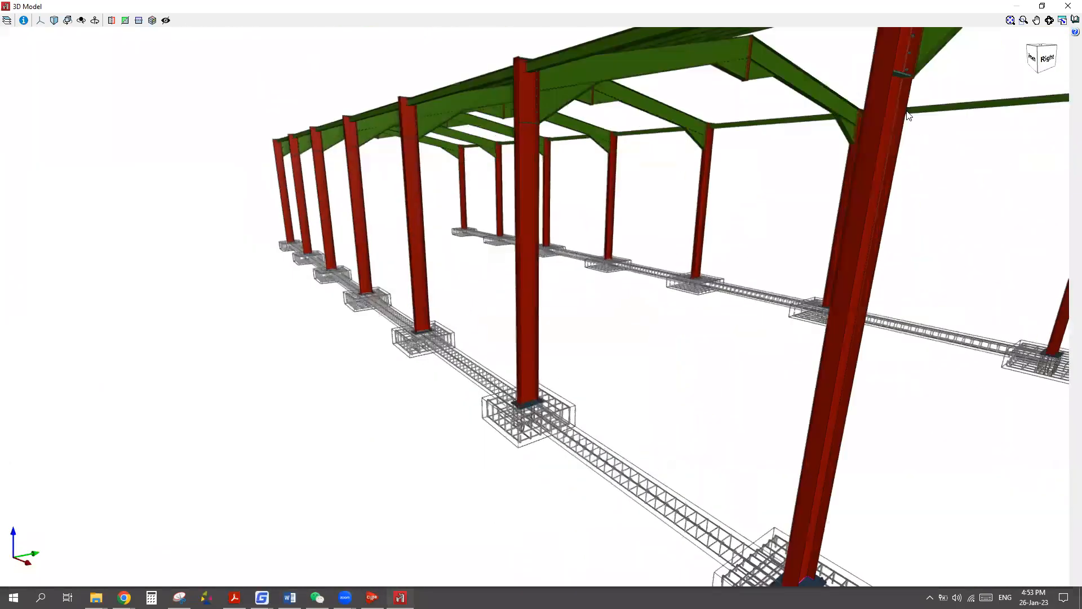
Close the 3D view, accept the drawings incidents report and add a Foundation floor plan drawing to the project drawings.
{"action": "left_click", "coordinate": [1067, 8]}
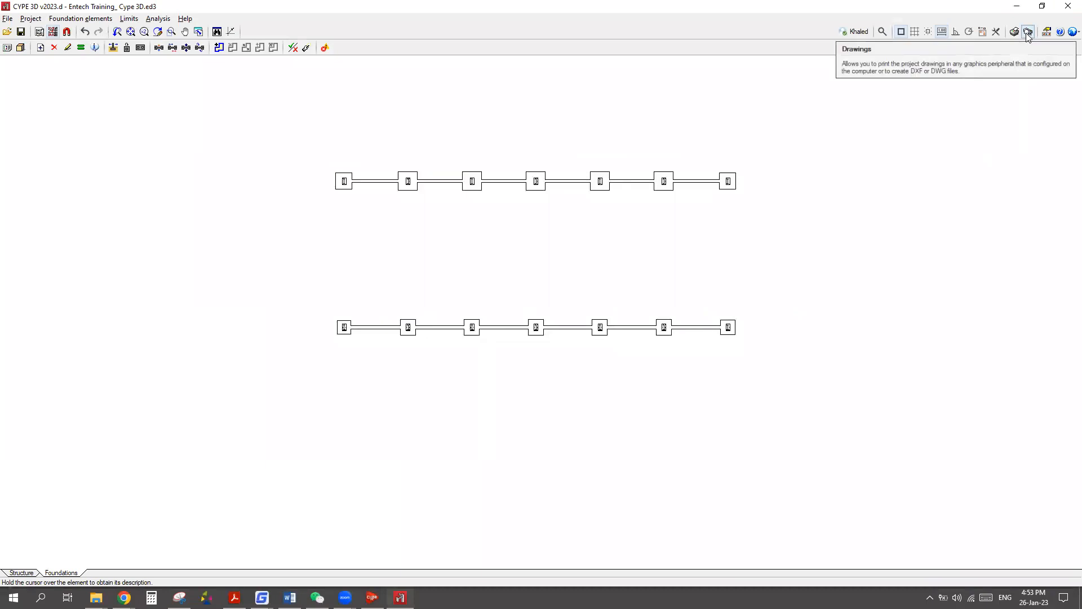
{"action": "left_click", "coordinate": [1028, 33]}
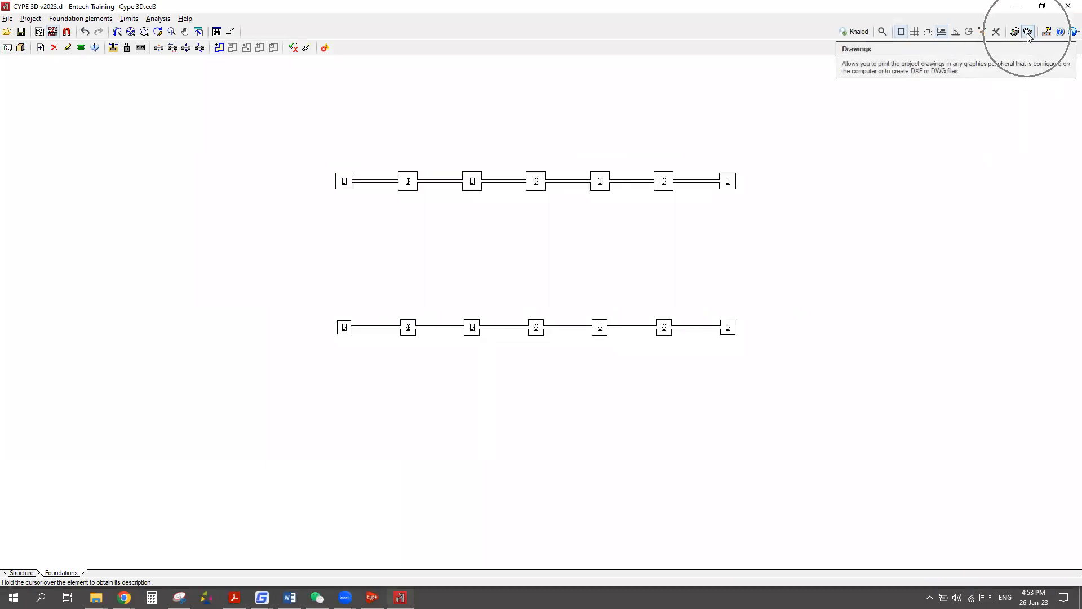
{"action": "left_click", "coordinate": [770, 277]}
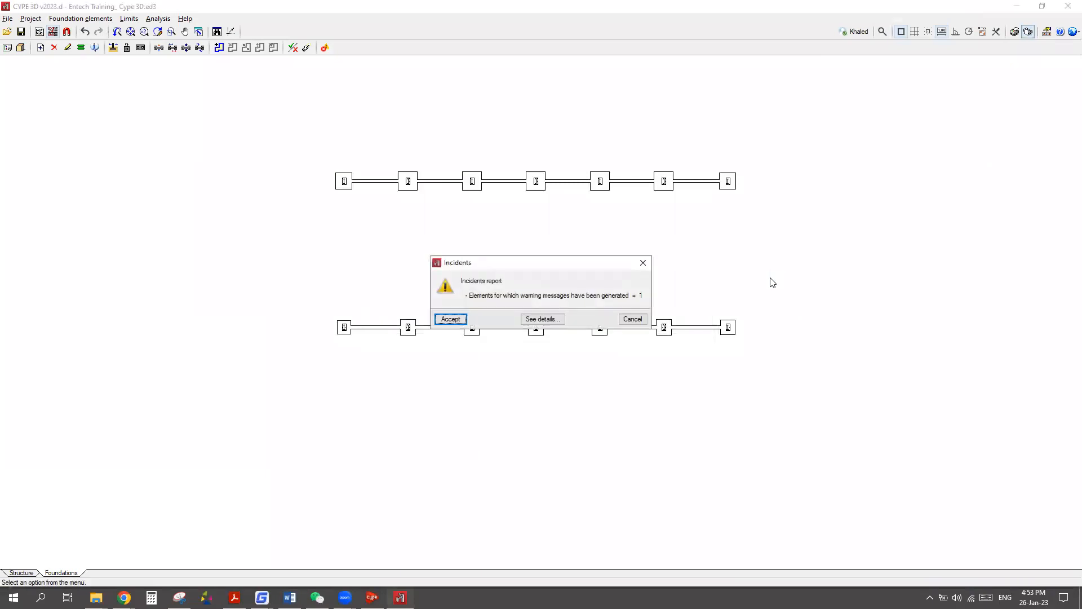
{"action": "left_click", "coordinate": [449, 320]}
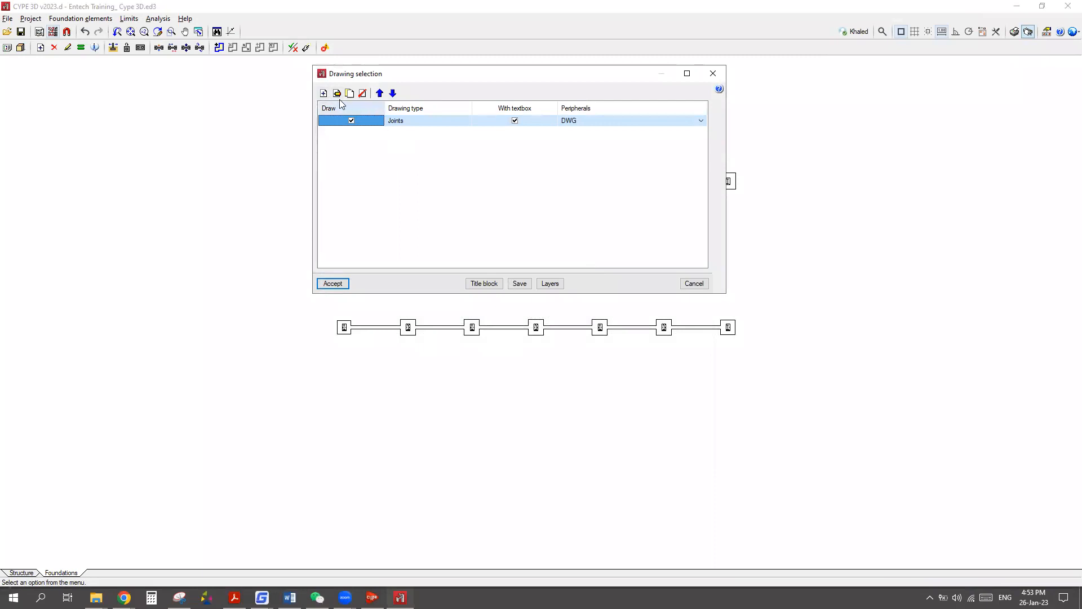
{"action": "left_click", "coordinate": [324, 93]}
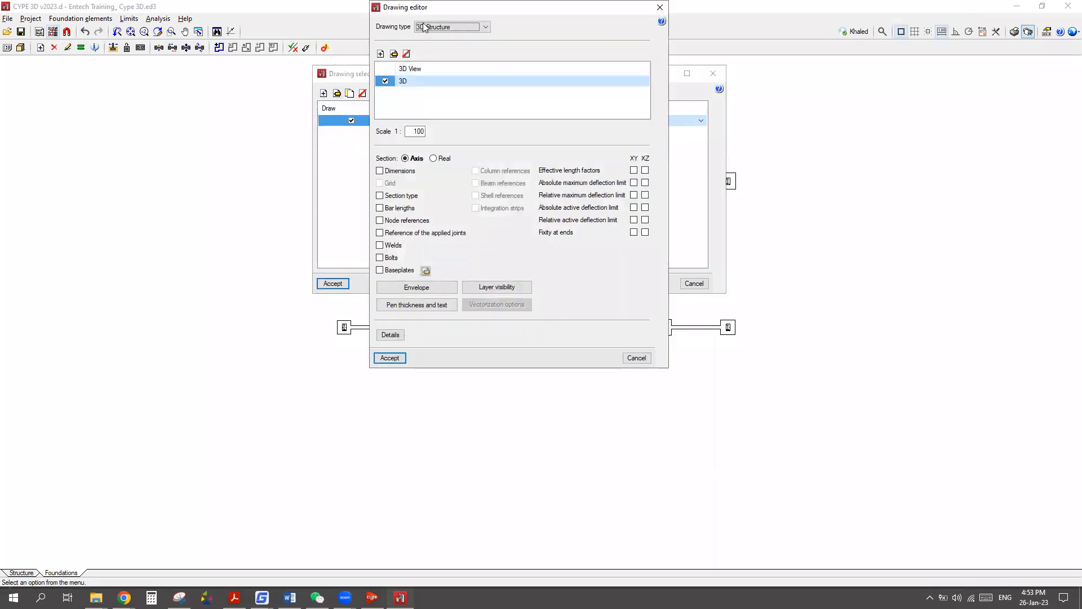
{"action": "left_click", "coordinate": [282, 105]}
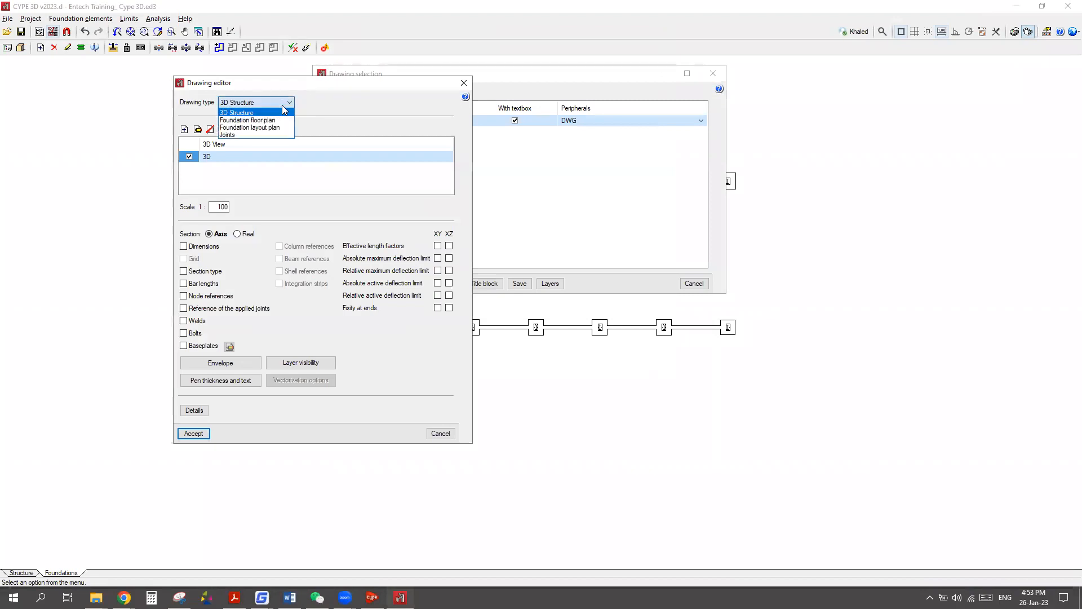
{"action": "left_click", "coordinate": [251, 120]}
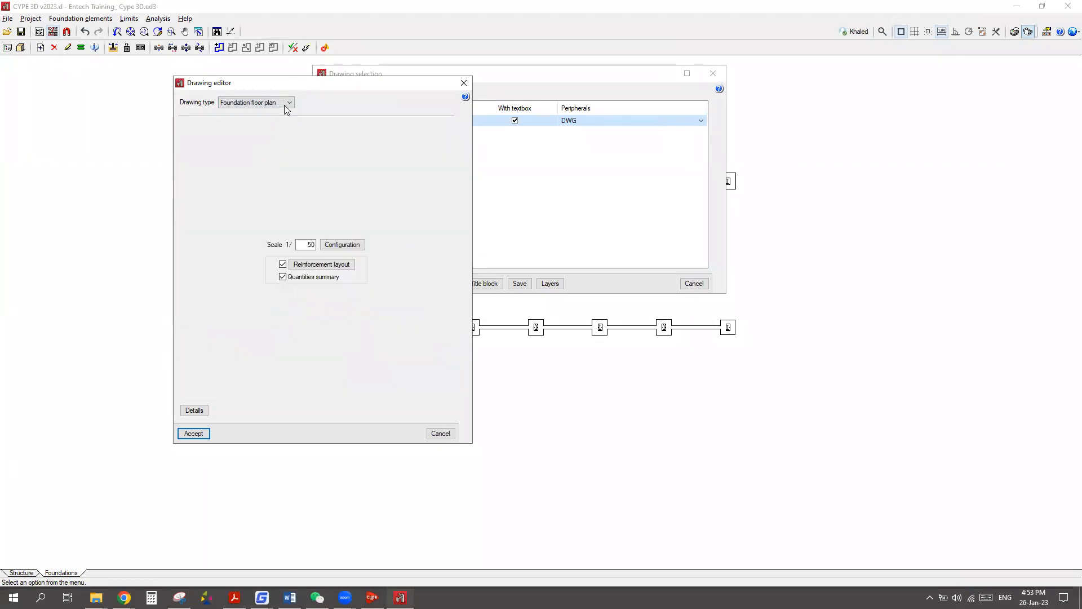
Configure the columns in the foundation floor plan to be drawn filled, with elevation and dimensions.
{"action": "double_click", "coordinate": [305, 245]}
{"action": "left_click_drag", "start_coordinate": [301, 243], "coordinate": [308, 244]}
{"action": "left_click", "coordinate": [341, 246]}
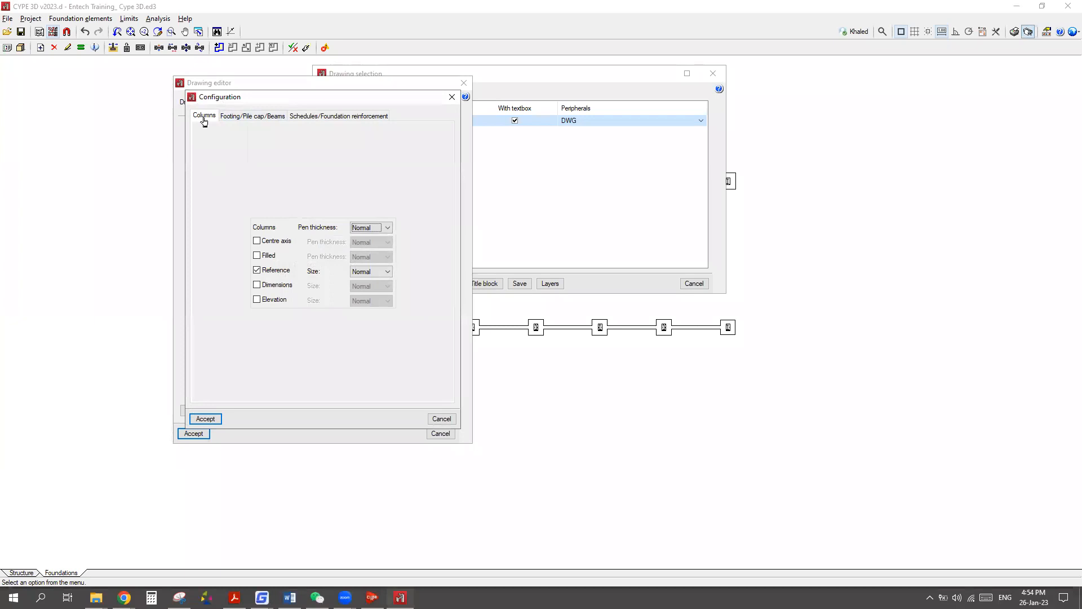
{"action": "left_click", "coordinate": [257, 255]}
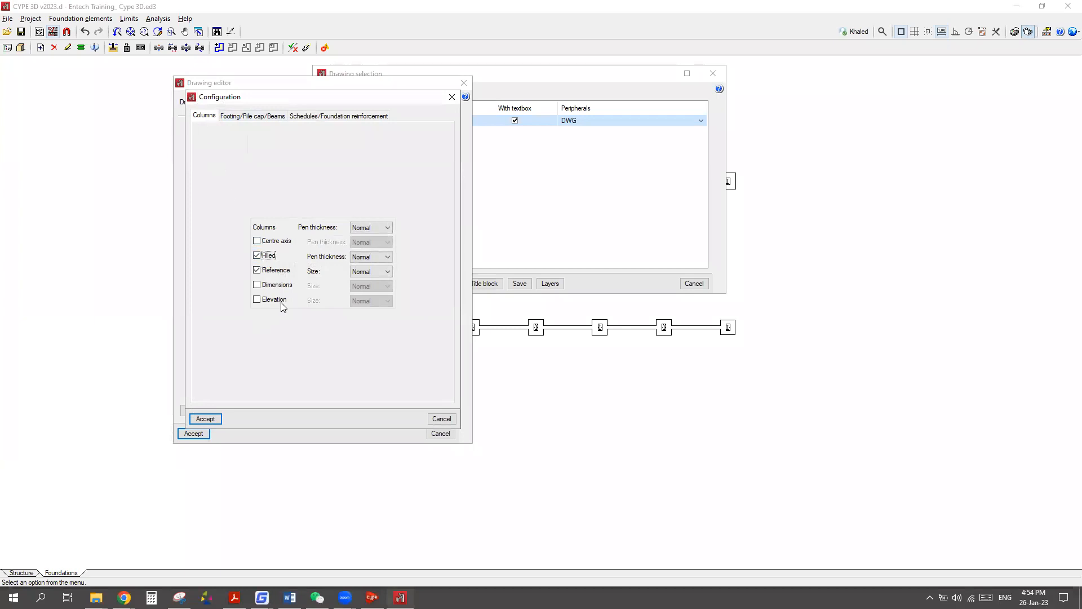
{"action": "left_click", "coordinate": [257, 300]}
{"action": "left_click", "coordinate": [257, 284]}
Include the footing schedule and the baseplates' anchorage and 3D details in the foundation drawing, and accept the configuration.
{"action": "left_click", "coordinate": [243, 117]}
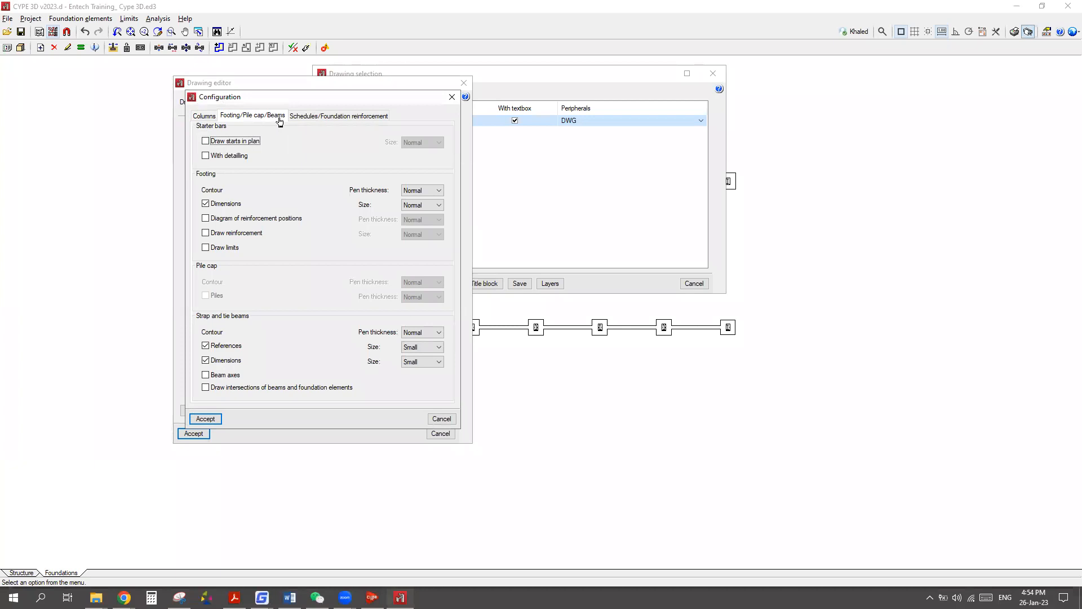
{"action": "left_click", "coordinate": [321, 117]}
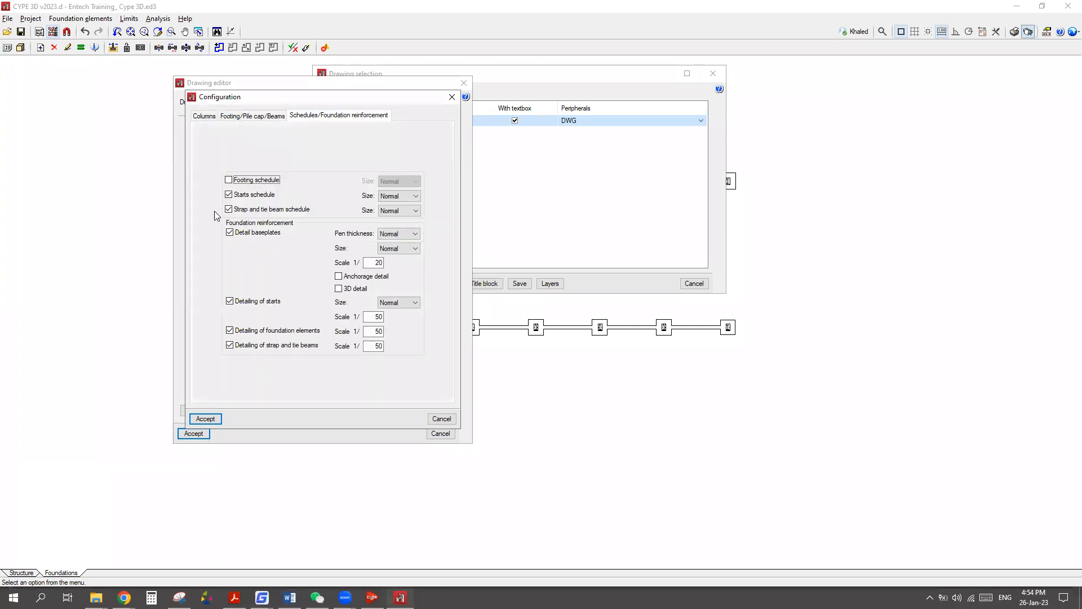
{"action": "left_click", "coordinate": [338, 276]}
{"action": "left_click", "coordinate": [338, 288]}
{"action": "left_click", "coordinate": [229, 180]}
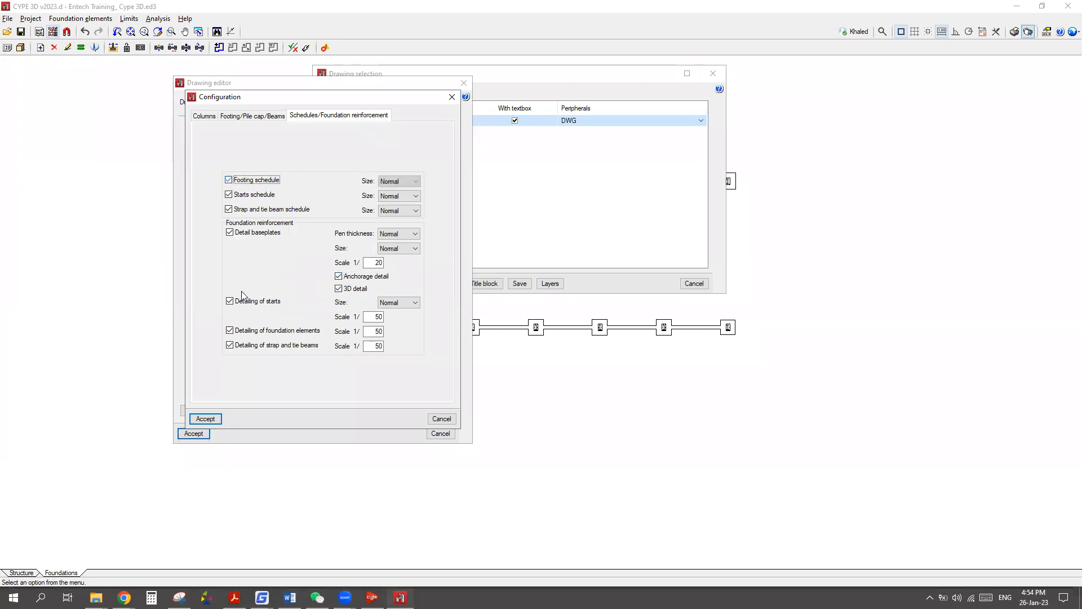
{"action": "left_click", "coordinate": [211, 419]}
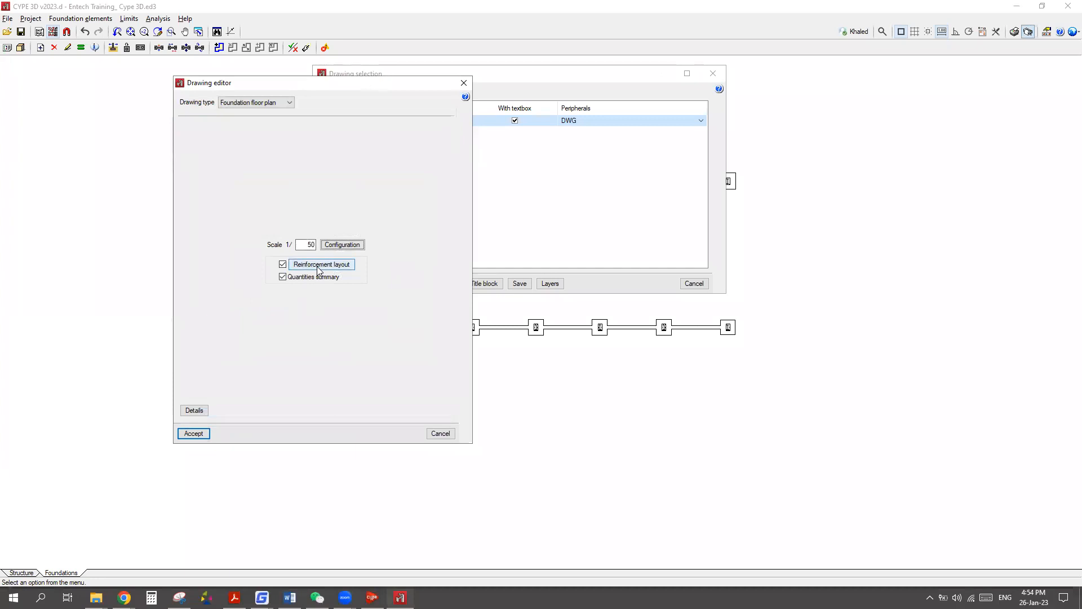
Check the bar labelling settings of the reinforcement layout and accept the Foundation floor plan drawing.
{"action": "left_click", "coordinate": [319, 265]}
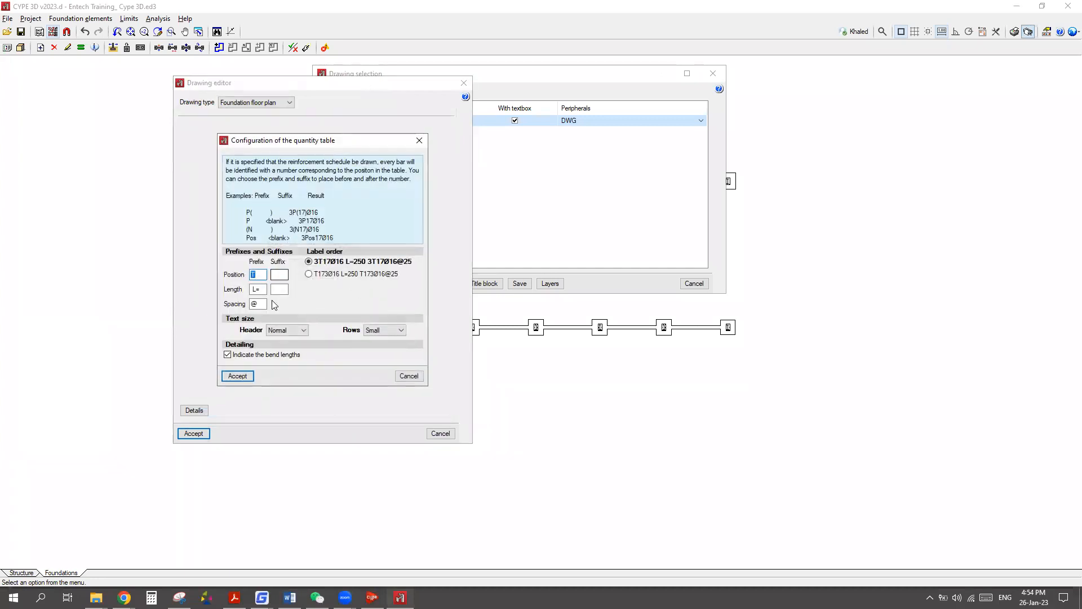
{"action": "left_click", "coordinate": [409, 376]}
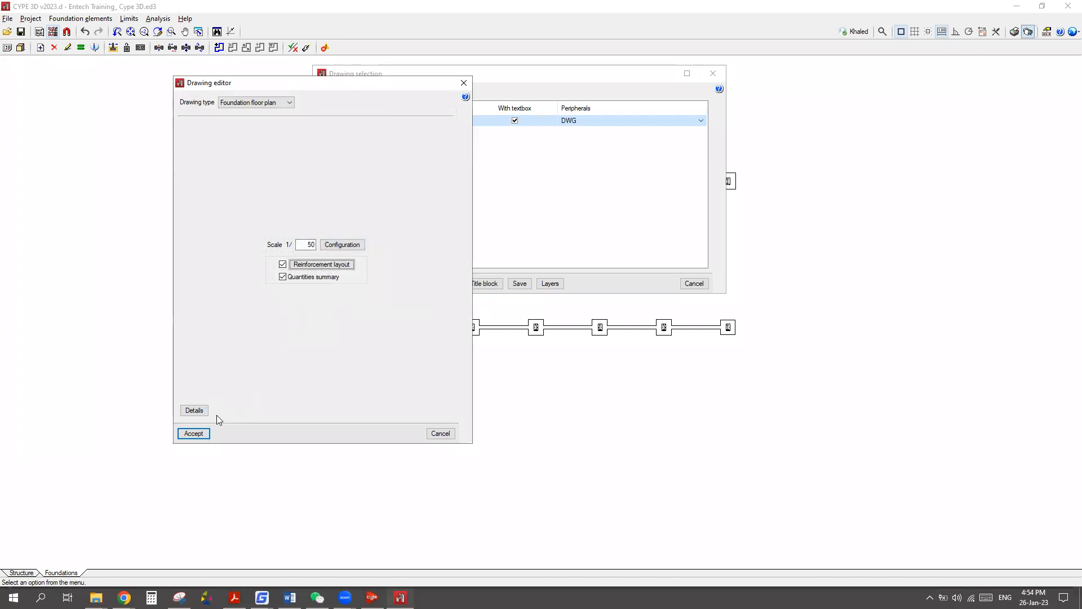
{"action": "left_click", "coordinate": [193, 434]}
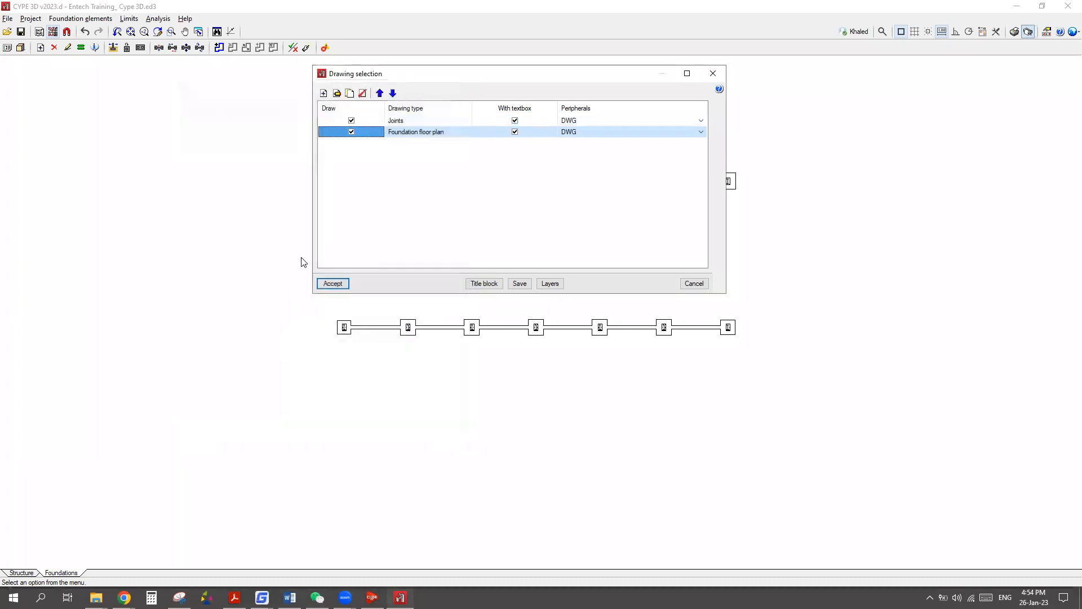
Generate the drawings without Joints, keeping the previous composition settings, and display all sheets in full detail.
{"action": "left_click", "coordinate": [352, 121]}
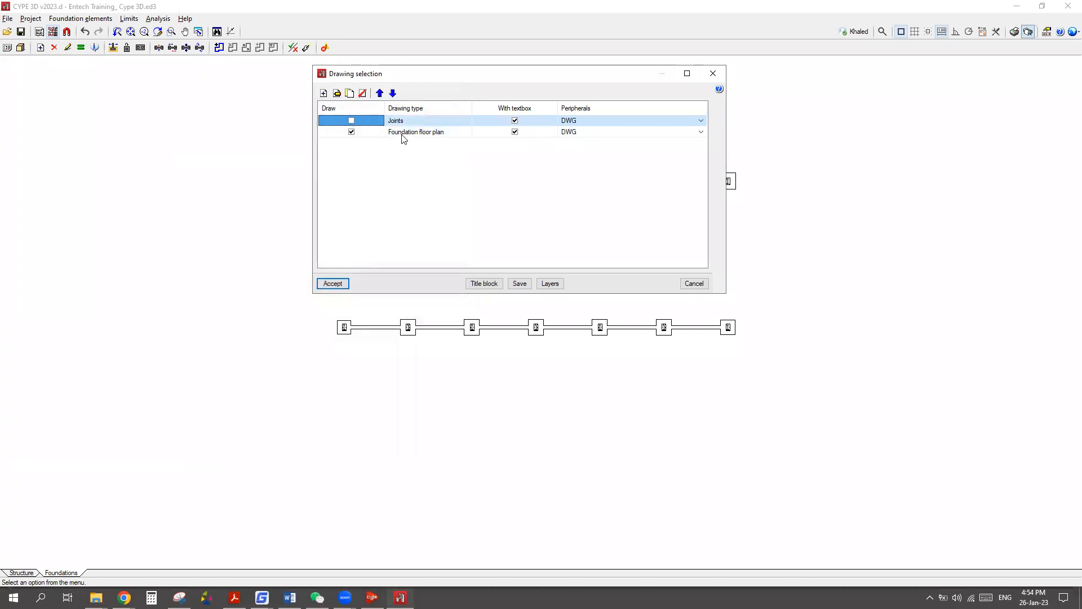
{"action": "left_click", "coordinate": [334, 283]}
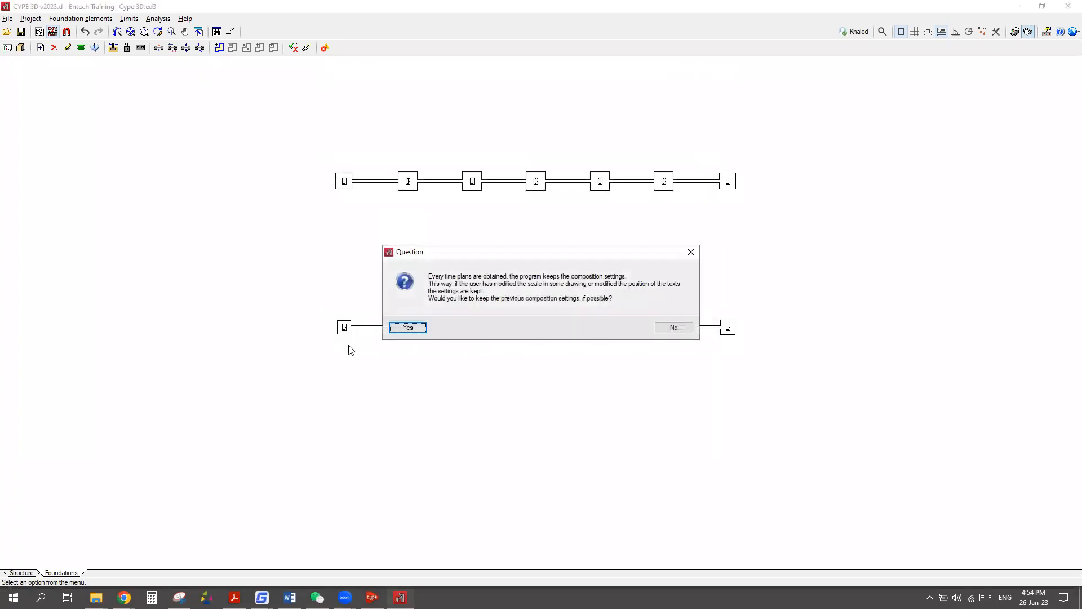
{"action": "left_click", "coordinate": [401, 329]}
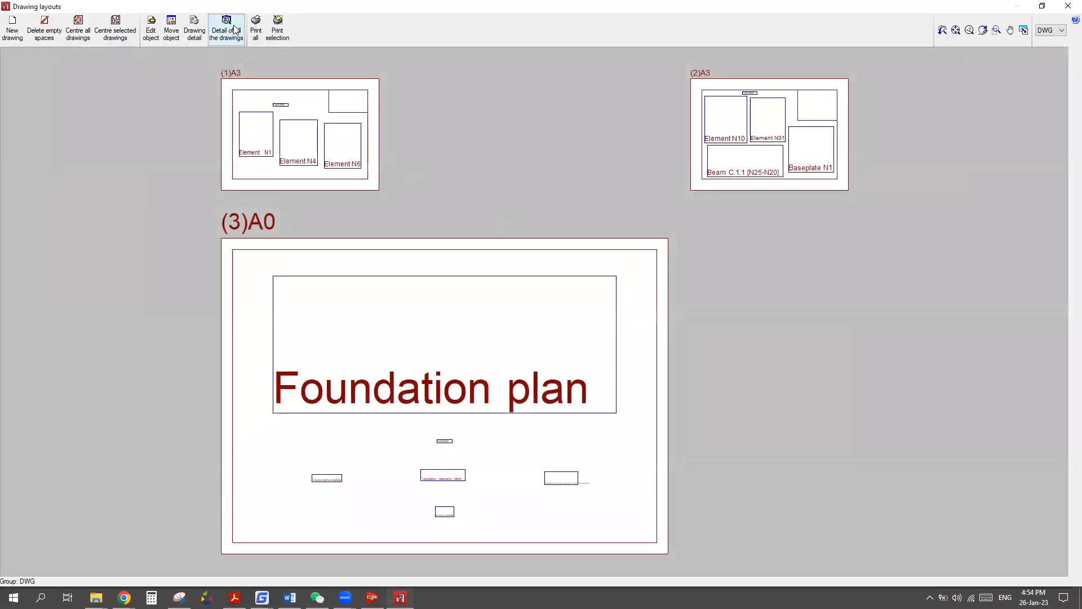
{"action": "left_click", "coordinate": [227, 32]}
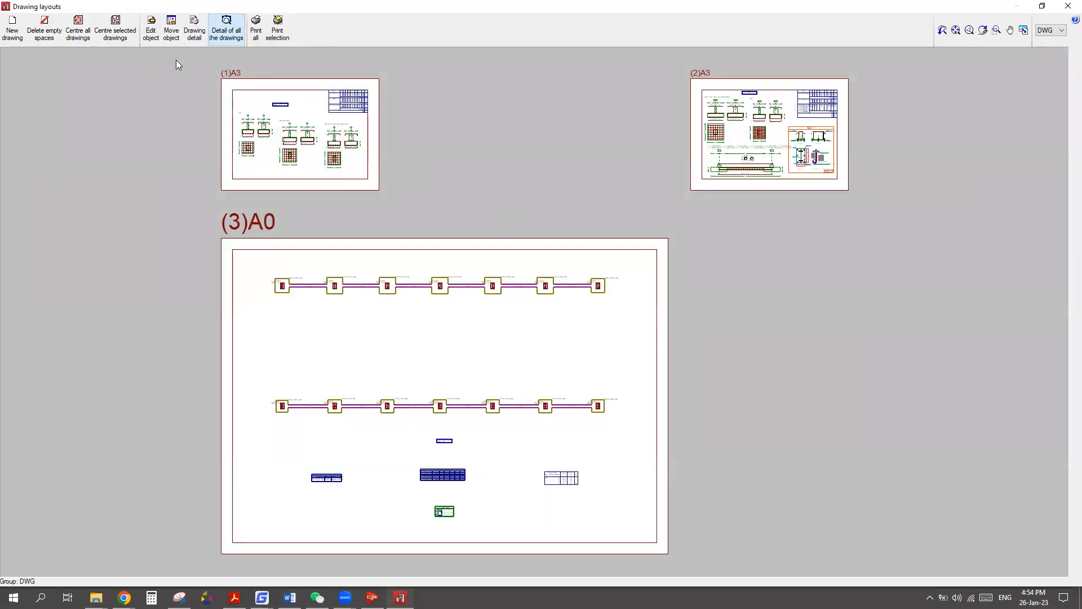
Examine the reinforcement schedule of the footings on the first A3 sheet.
{"action": "left_click", "coordinate": [996, 31]}
{"action": "left_click", "coordinate": [231, 103]}
{"action": "left_click", "coordinate": [360, 179]}
{"action": "scroll", "coordinate": [222, 162], "scroll_direction": "up", "scroll_amount": 3}
{"action": "scroll", "coordinate": [178, 398], "scroll_direction": "down", "scroll_amount": 3}
{"action": "scroll", "coordinate": [361, 319], "scroll_direction": "down", "scroll_amount": 2}
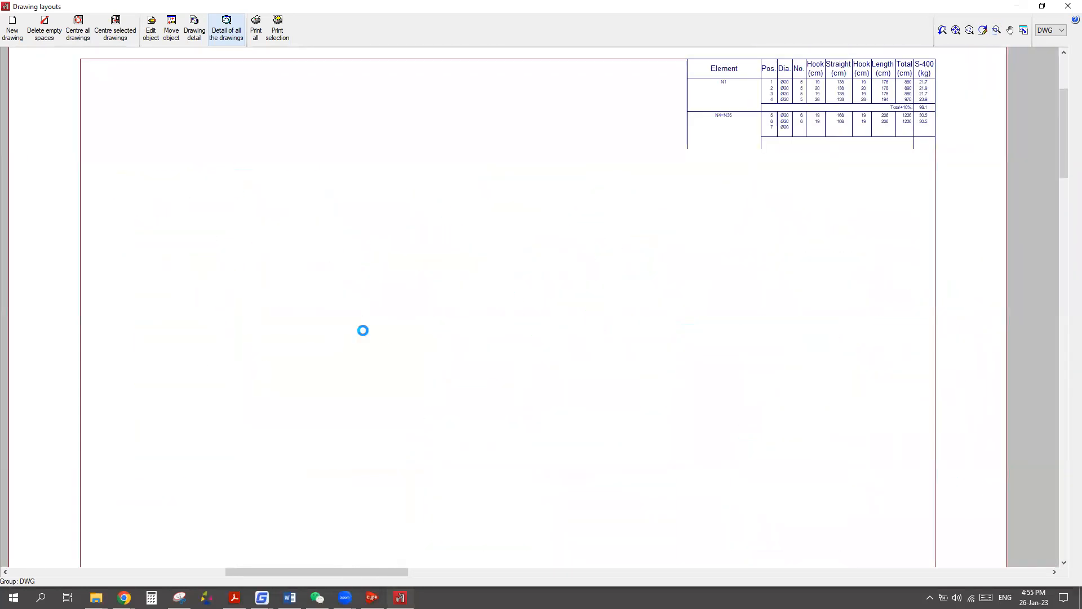
{"action": "scroll", "coordinate": [741, 169], "scroll_direction": "up", "scroll_amount": 4}
{"action": "scroll", "coordinate": [743, 171], "scroll_direction": "up", "scroll_amount": 2}
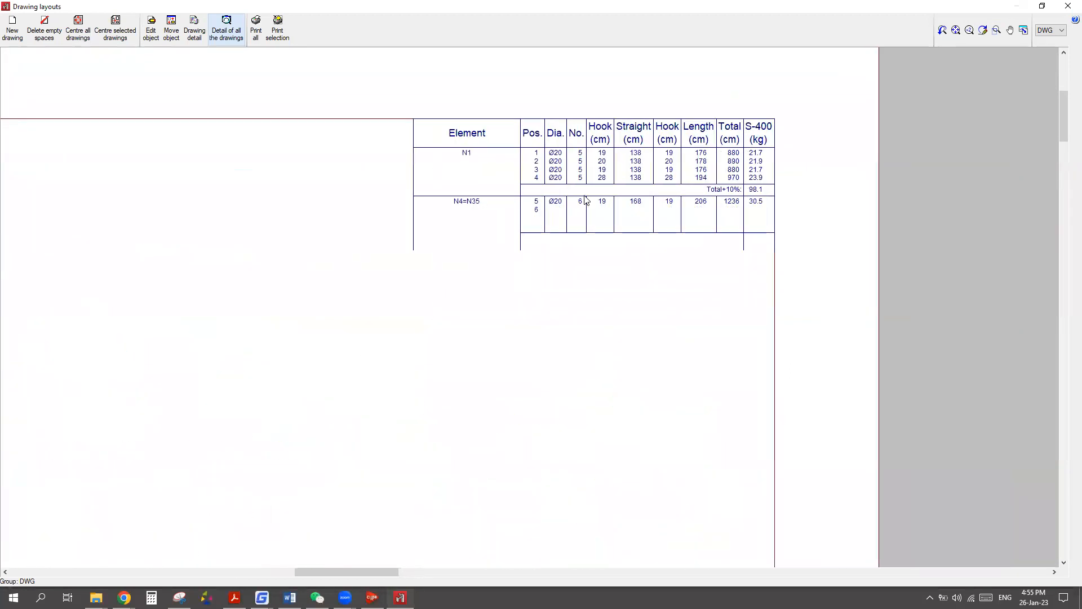
{"action": "scroll", "coordinate": [593, 181], "scroll_direction": "down", "scroll_amount": 1}
{"action": "scroll", "coordinate": [524, 215], "scroll_direction": "down", "scroll_amount": 3}
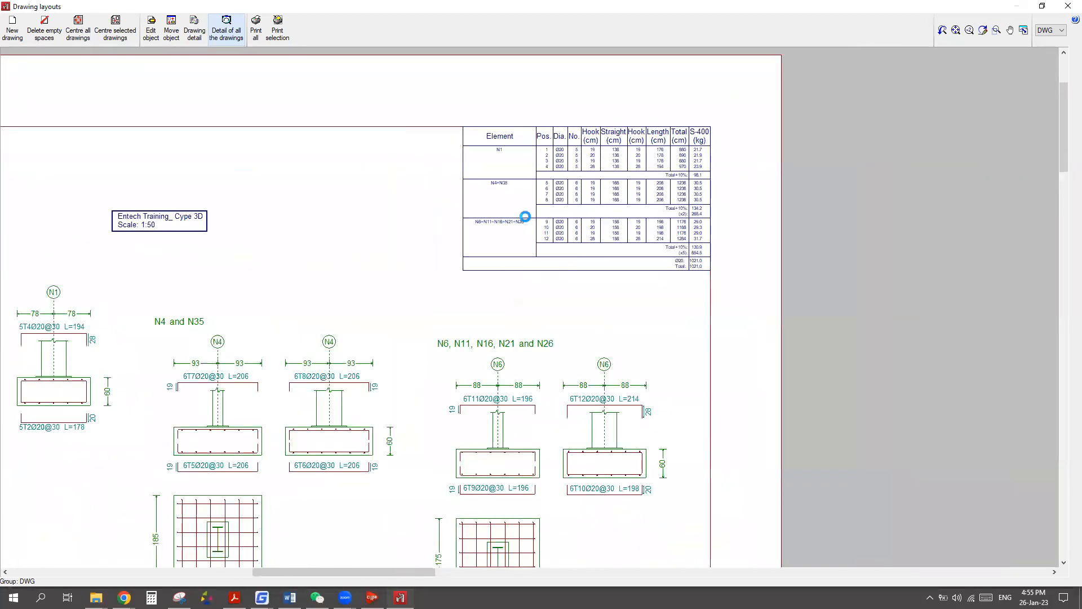
Examine the footing sections and plans for bar labels, hook lengths and dimensions, and close the drawing layouts.
{"action": "scroll", "coordinate": [484, 430], "scroll_direction": "up", "scroll_amount": 3}
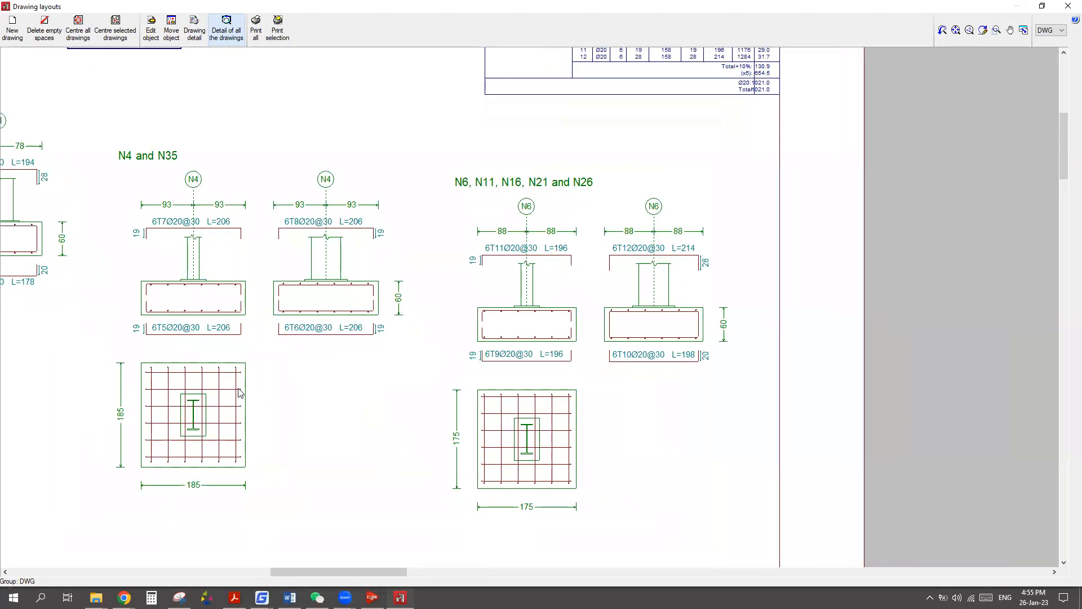
{"action": "scroll", "coordinate": [170, 381], "scroll_direction": "down", "scroll_amount": 3}
{"action": "scroll", "coordinate": [460, 362], "scroll_direction": "up", "scroll_amount": 3}
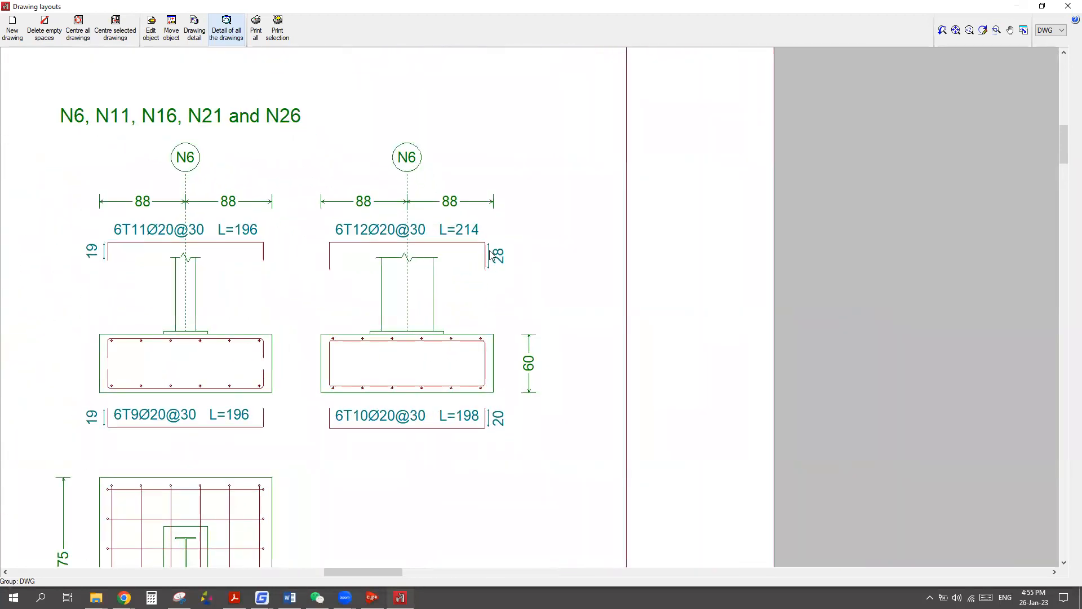
{"action": "scroll", "coordinate": [496, 248], "scroll_direction": "up", "scroll_amount": 2}
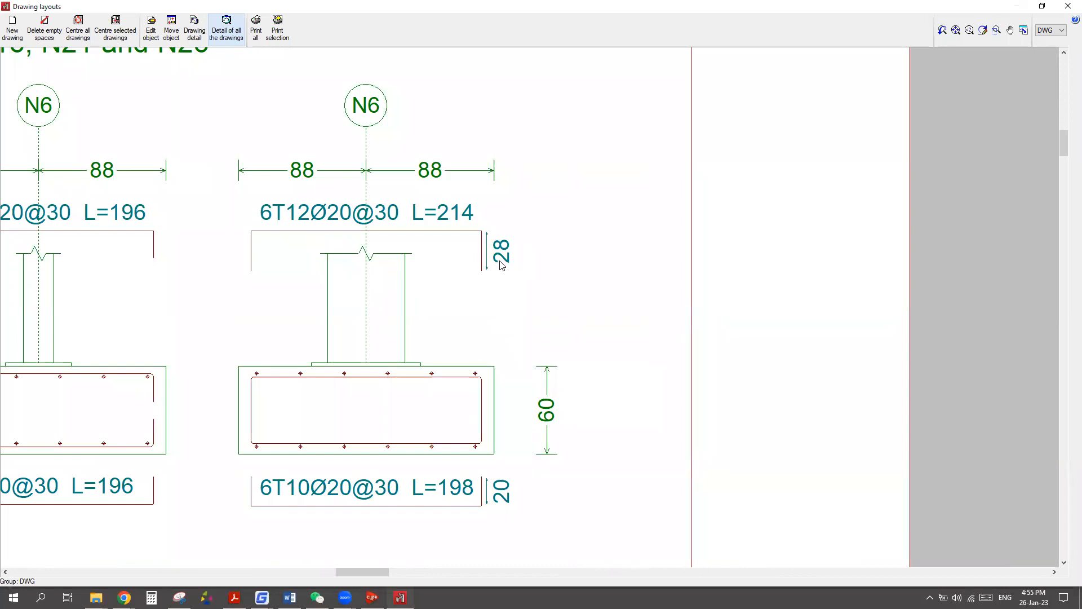
{"action": "scroll", "coordinate": [580, 290], "scroll_direction": "down", "scroll_amount": 3}
{"action": "scroll", "coordinate": [580, 355], "scroll_direction": "up", "scroll_amount": 3}
{"action": "scroll", "coordinate": [575, 299], "scroll_direction": "down", "scroll_amount": 5}
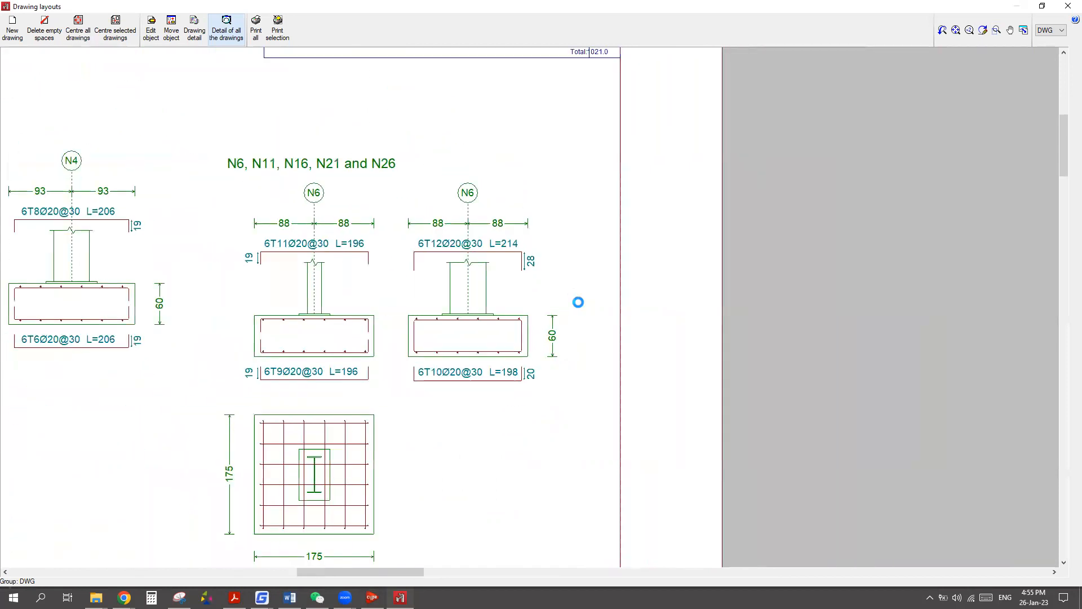
{"action": "left_click", "coordinate": [1068, 6]}
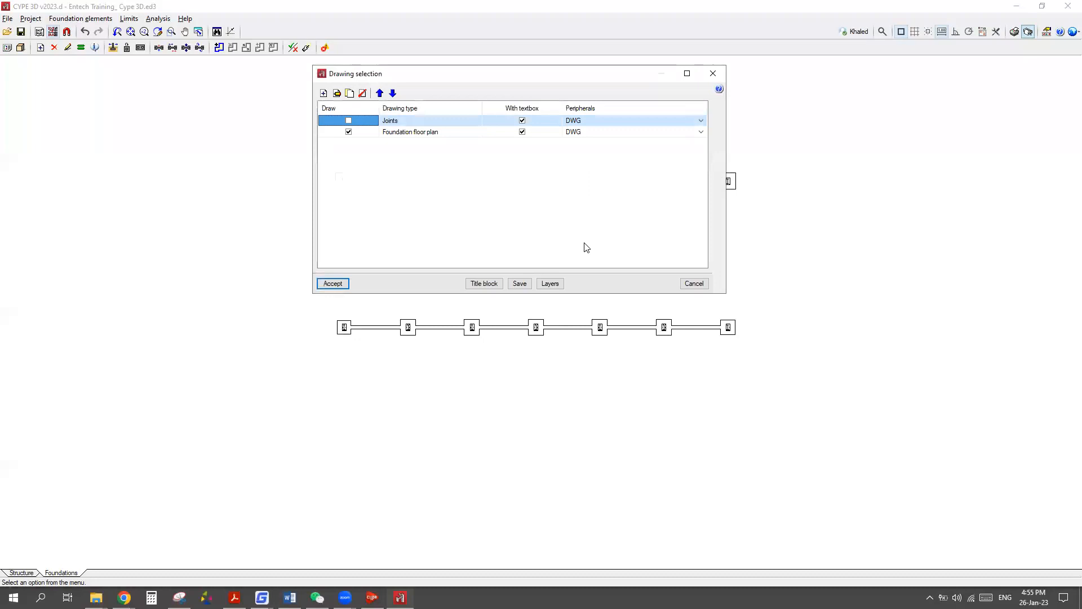
Review the Foundation floor plan's column configuration and leave the drawing selection without generating drawings again.
{"action": "double_click", "coordinate": [411, 131]}
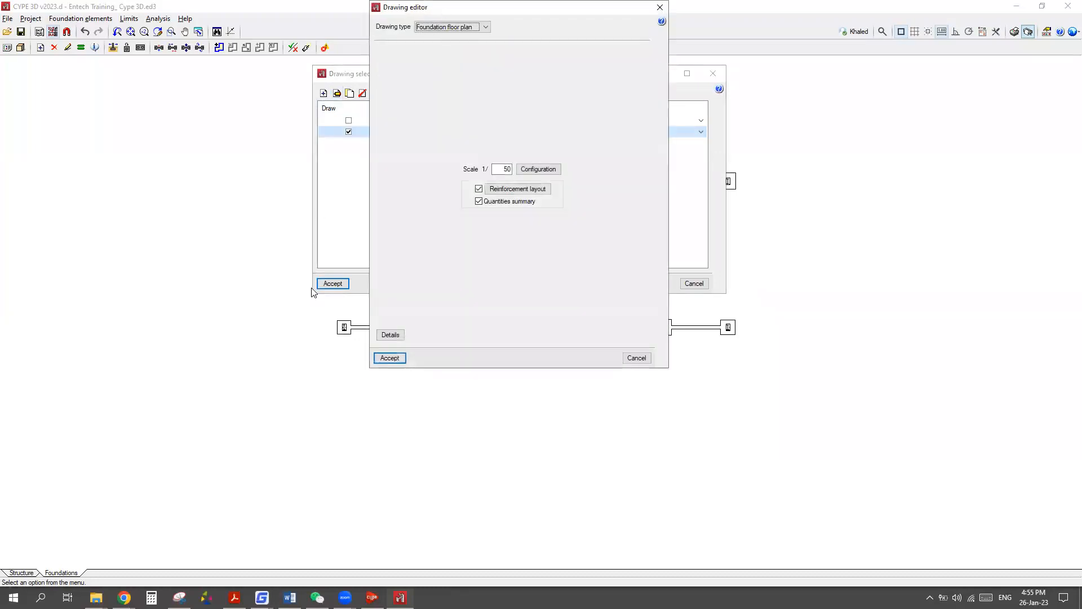
{"action": "left_click", "coordinate": [424, 260]}
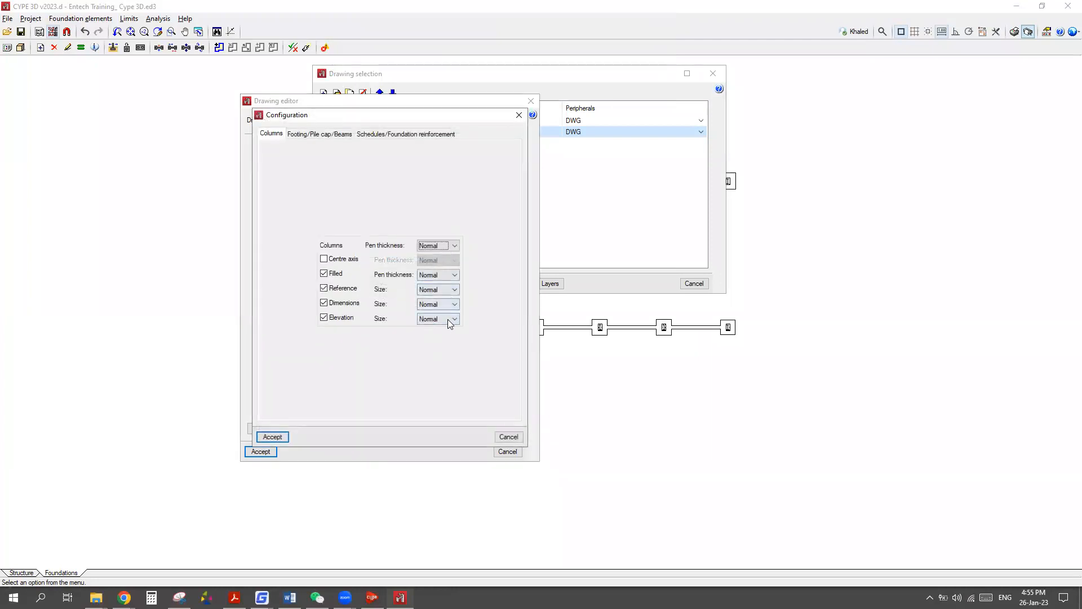
{"action": "left_click", "coordinate": [519, 115]}
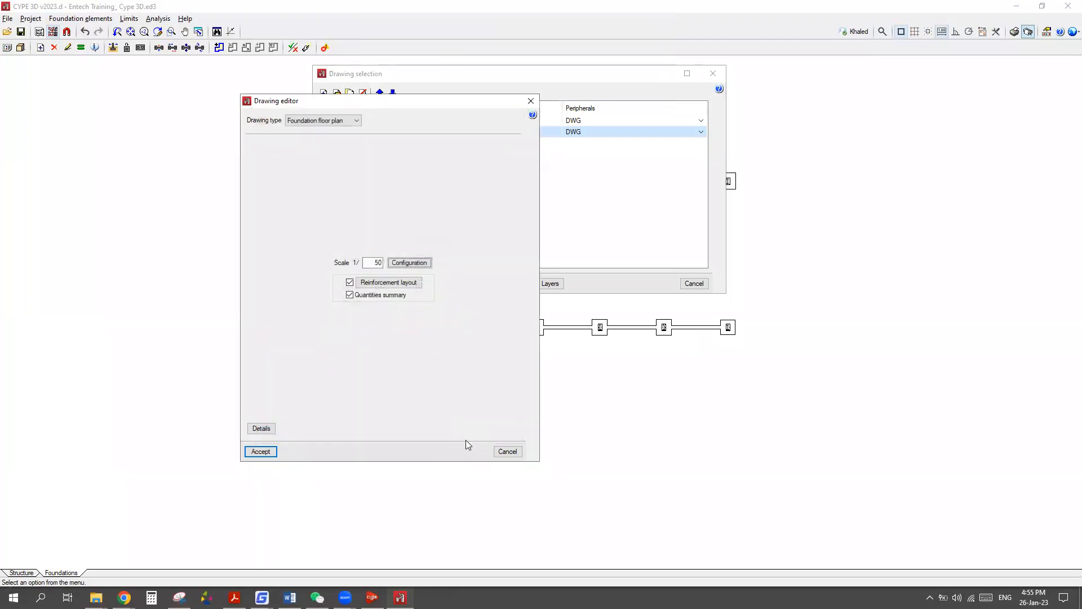
{"action": "left_click", "coordinate": [500, 449]}
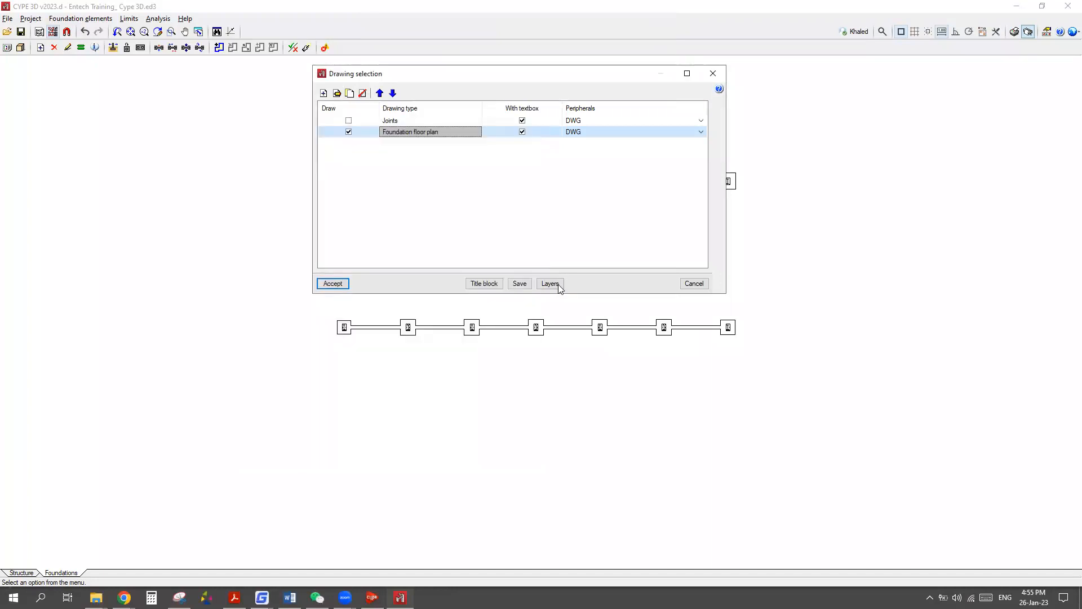
{"action": "left_click", "coordinate": [694, 284]}
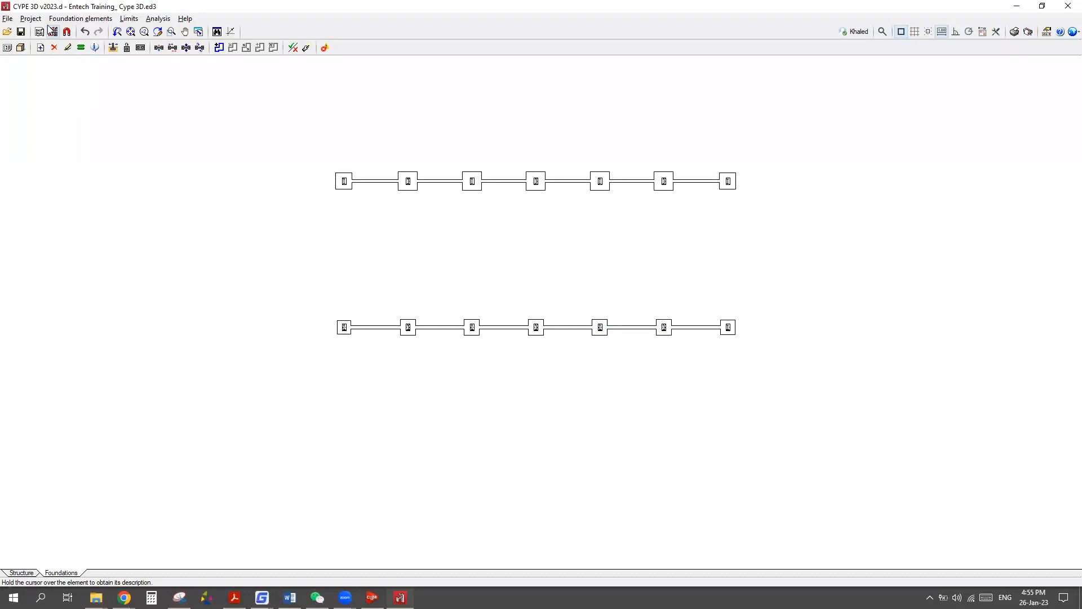
Set the structure's dimensioning units to millimetres for both dimensions and reinforcement, leaving lengths in metres.
{"action": "left_click", "coordinate": [31, 19]}
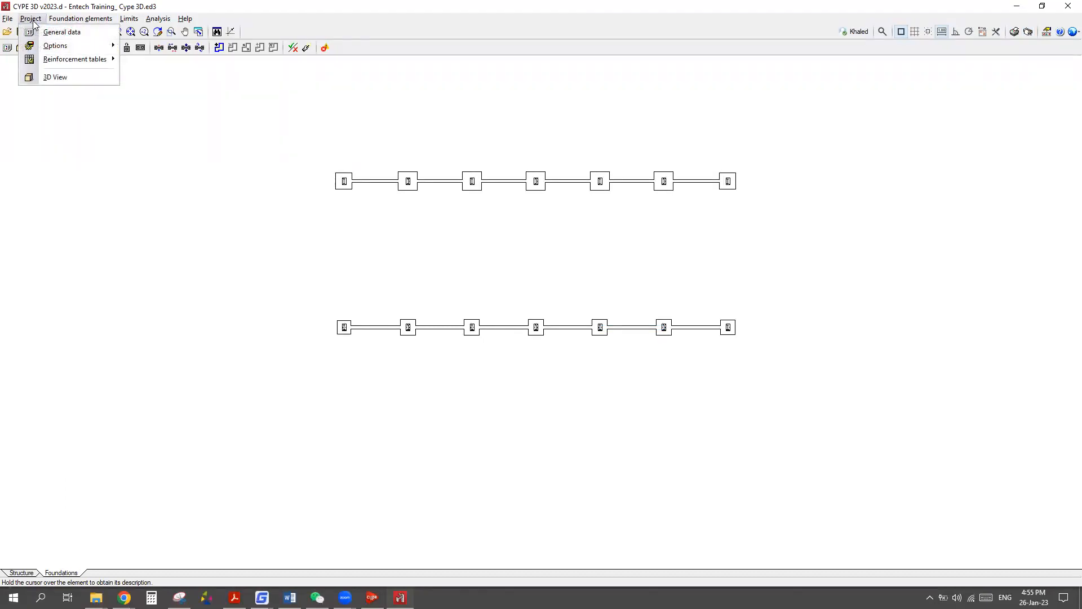
{"action": "mouse_move", "coordinate": [47, 51]}
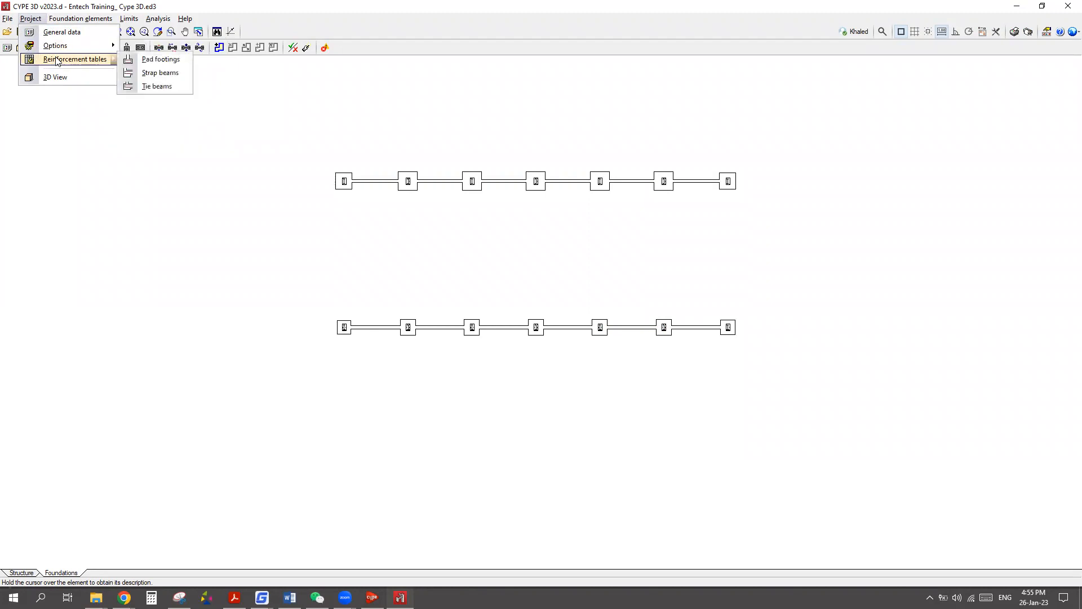
{"action": "left_click", "coordinate": [17, 573]}
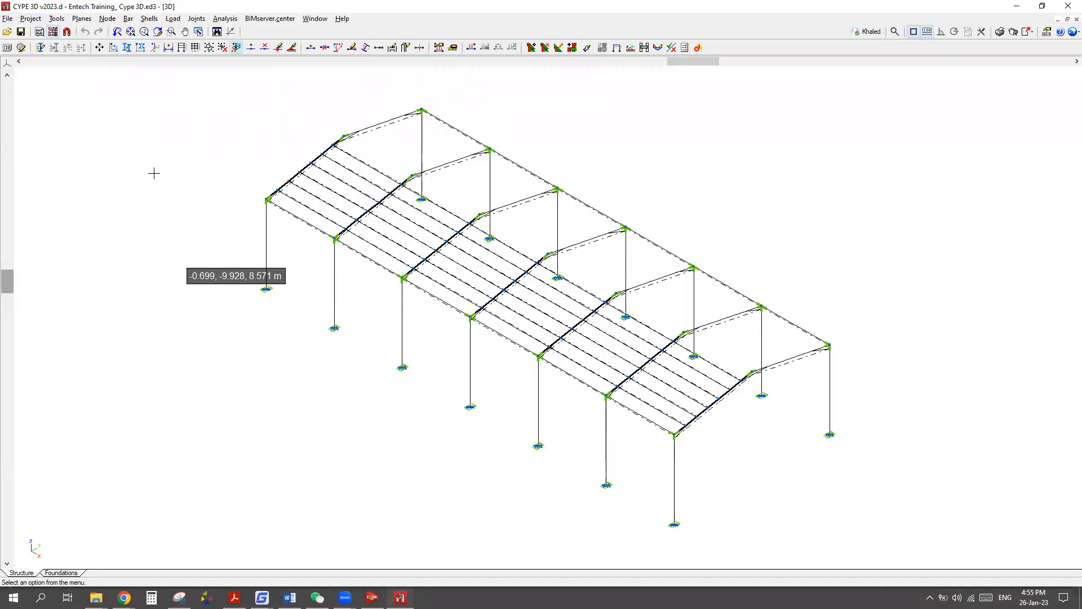
{"action": "left_click", "coordinate": [39, 20]}
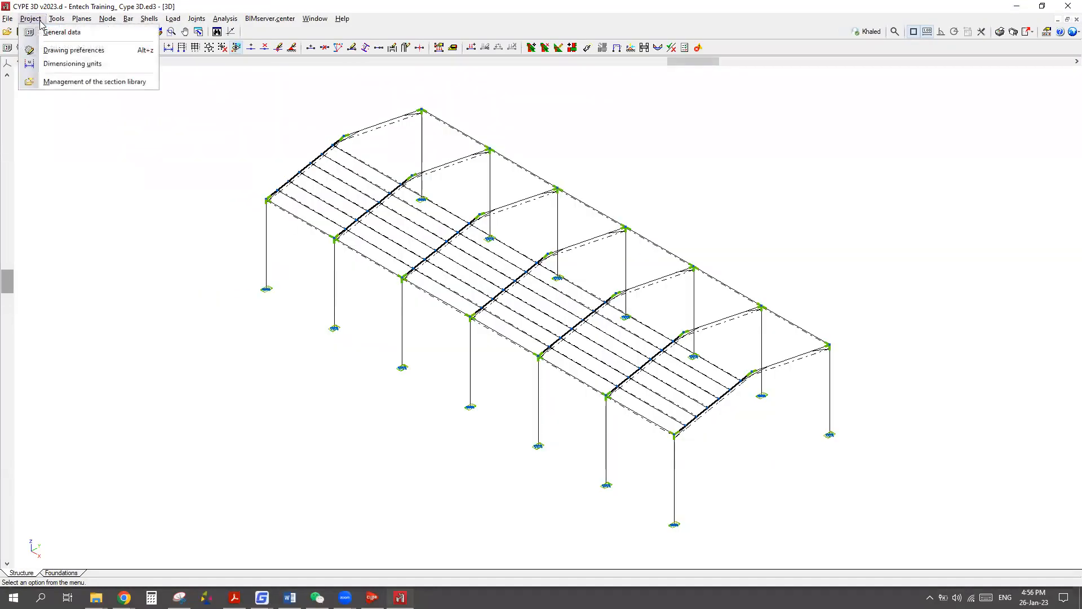
{"action": "left_click", "coordinate": [81, 65]}
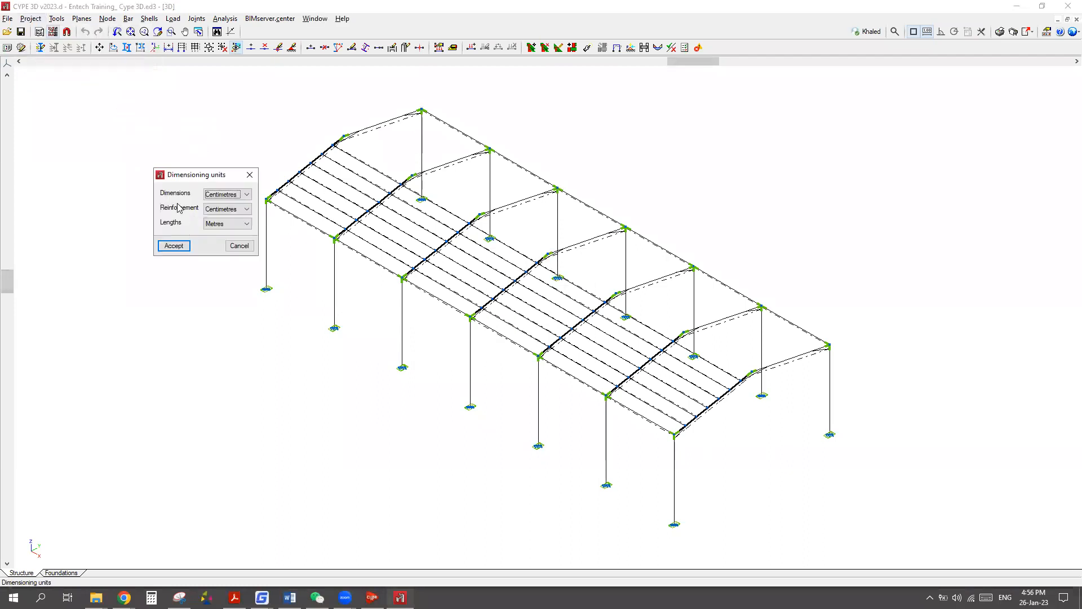
{"action": "left_click", "coordinate": [247, 209]}
{"action": "left_click", "coordinate": [232, 234]}
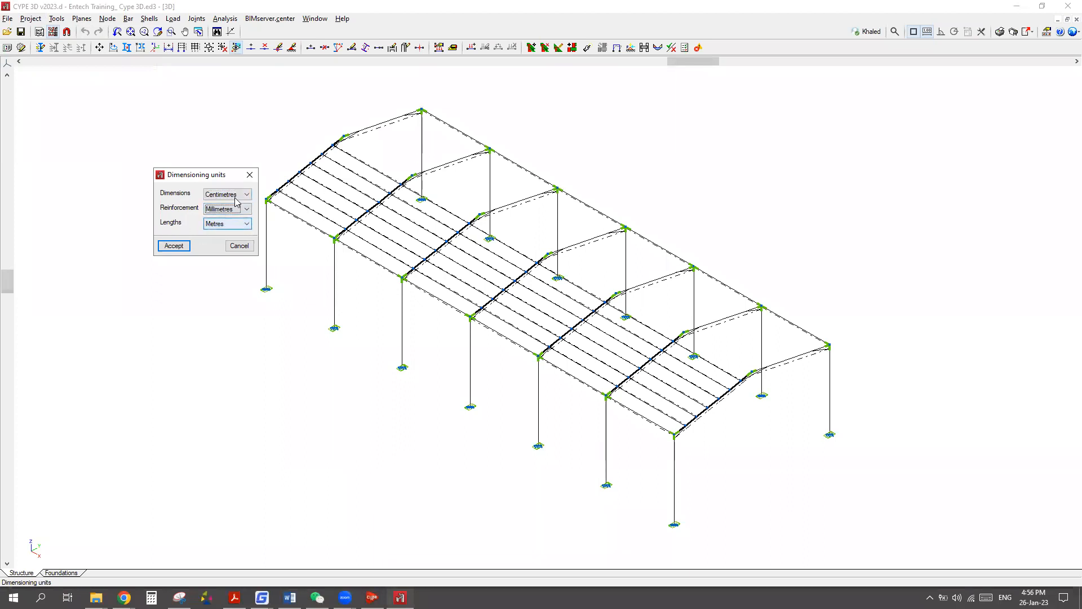
{"action": "left_click", "coordinate": [244, 195]}
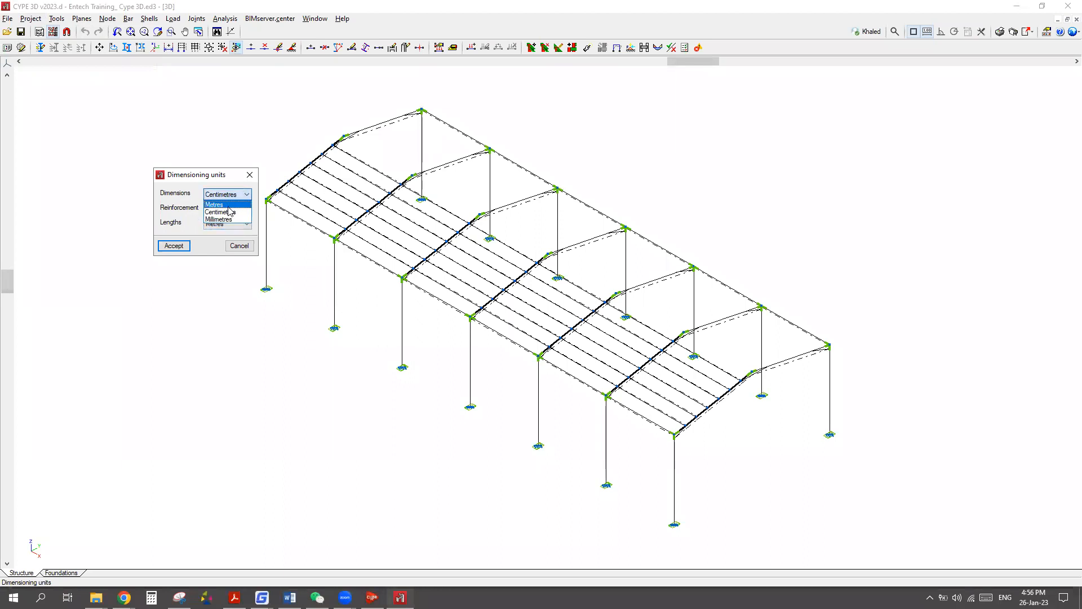
{"action": "left_click", "coordinate": [227, 219]}
{"action": "left_click", "coordinate": [174, 245]}
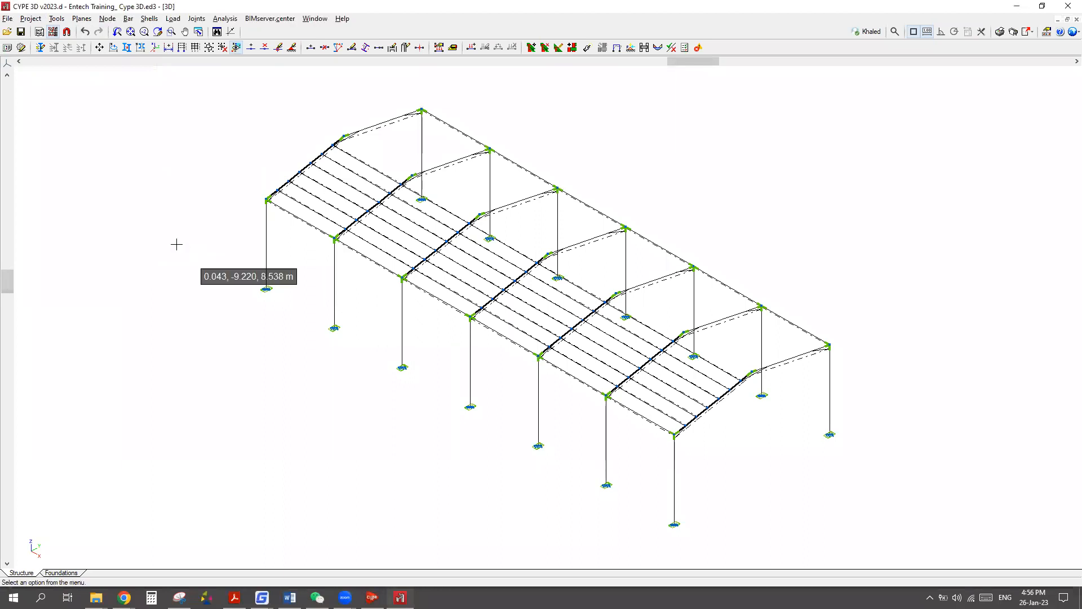
Generate the Foundation floor plan drawings with the previous composition settings kept, and display all sheets in full detail.
{"action": "left_click", "coordinate": [31, 19]}
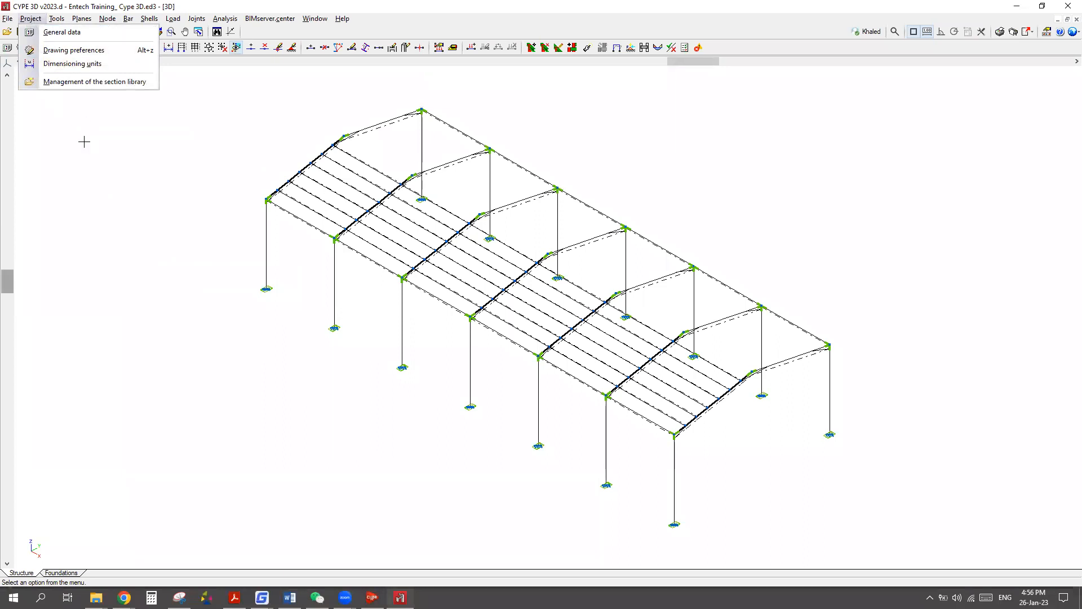
{"action": "left_click", "coordinate": [84, 141]}
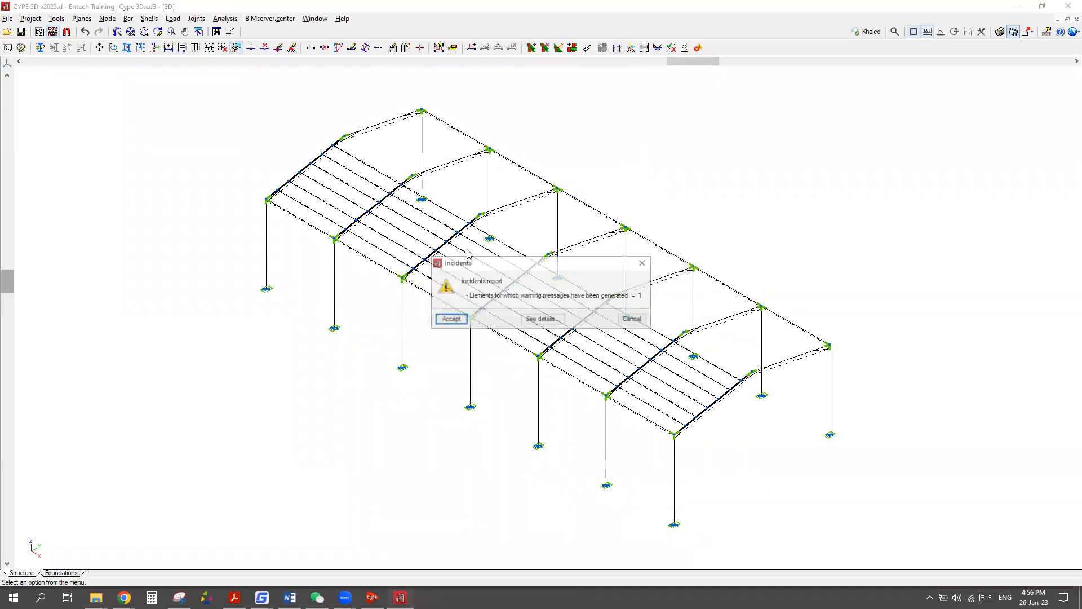
{"action": "key", "text": "Return"}
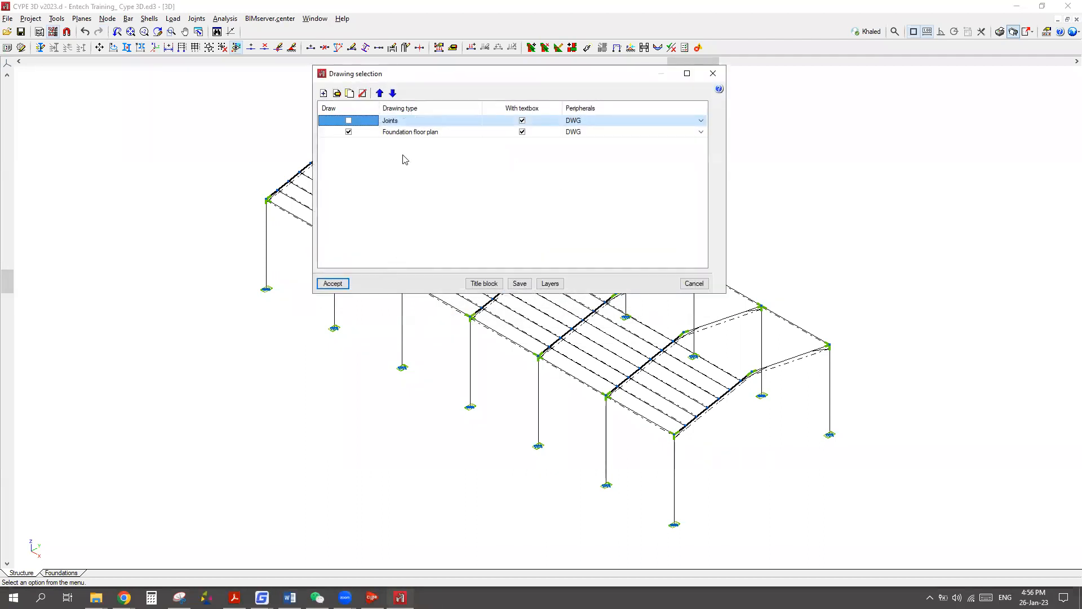
{"action": "left_click", "coordinate": [411, 135]}
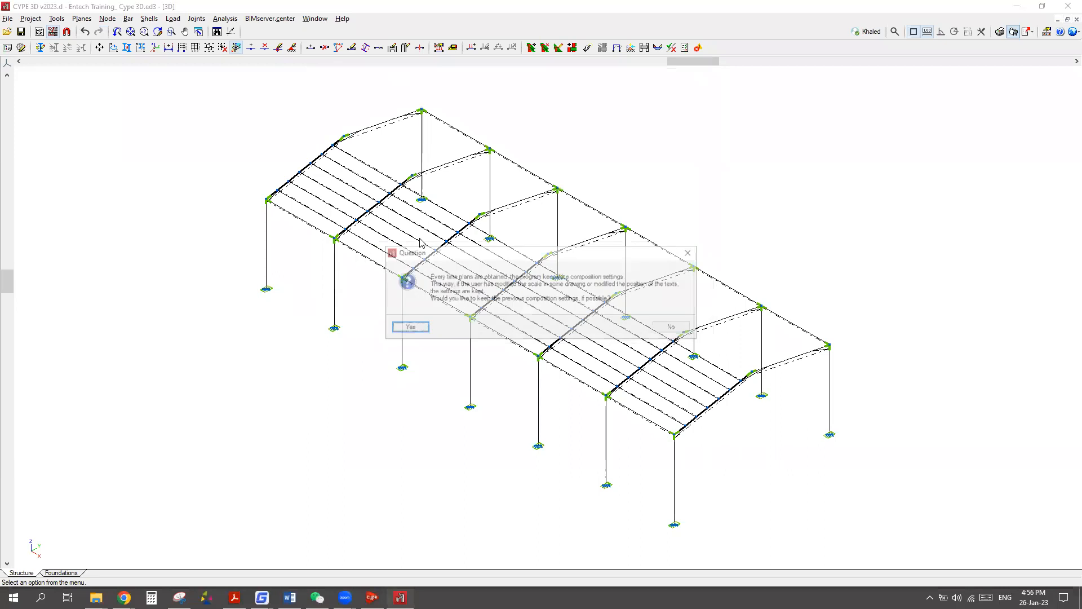
{"action": "left_click", "coordinate": [407, 328]}
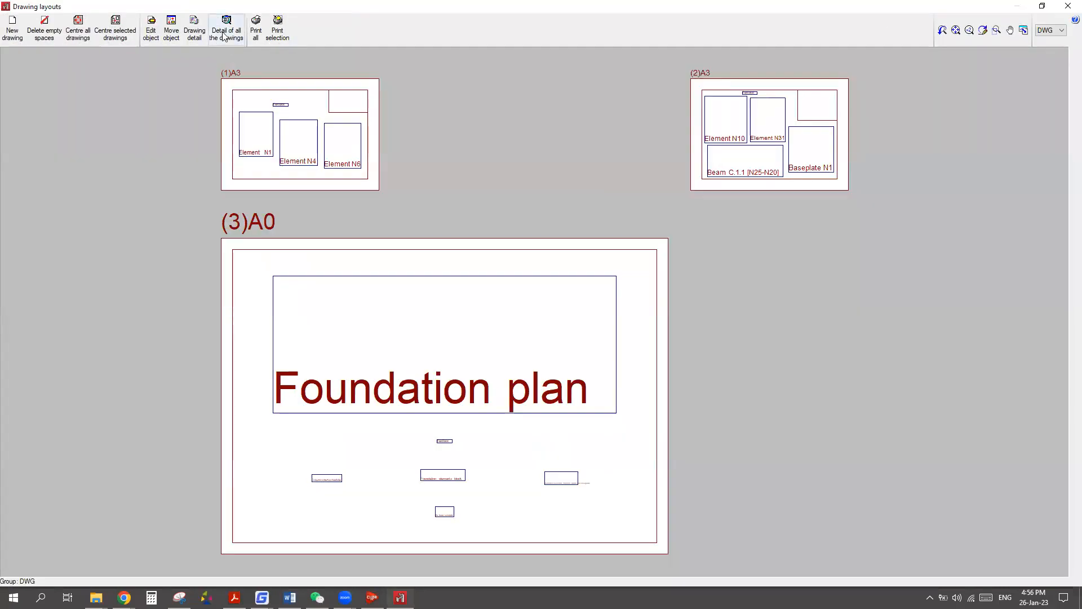
{"action": "left_click", "coordinate": [224, 35]}
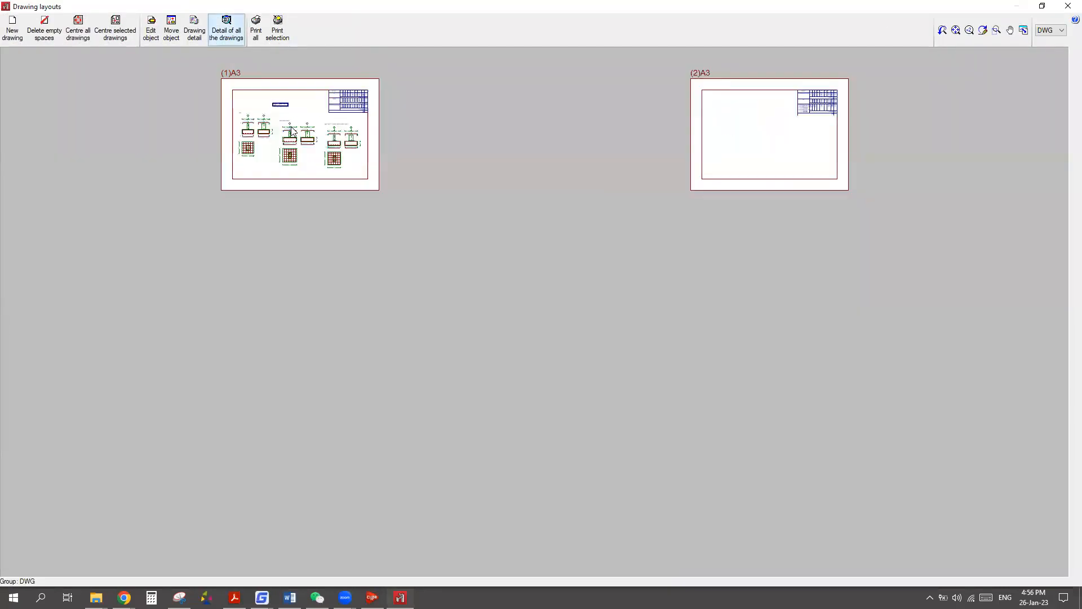
Check the units of the bar lengths and dimensions in the footing details on the first A3 sheet, and close the layouts.
{"action": "scroll", "coordinate": [348, 143], "scroll_direction": "up", "scroll_amount": 2}
{"action": "scroll", "coordinate": [348, 143], "scroll_direction": "up", "scroll_amount": 6}
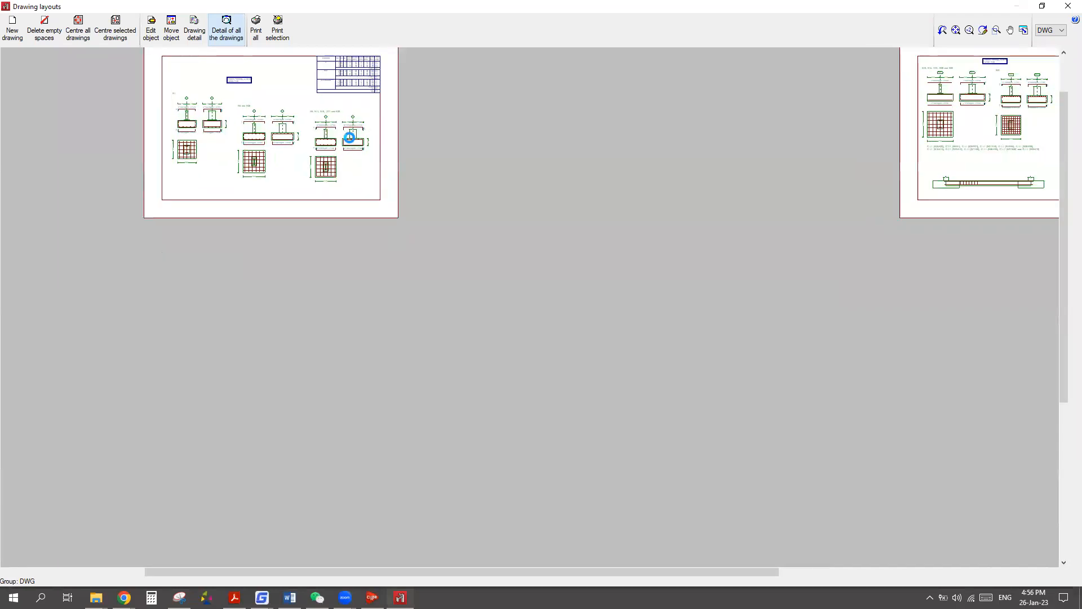
{"action": "scroll", "coordinate": [404, 169], "scroll_direction": "up", "scroll_amount": 1}
{"action": "scroll", "coordinate": [406, 172], "scroll_direction": "up", "scroll_amount": 4}
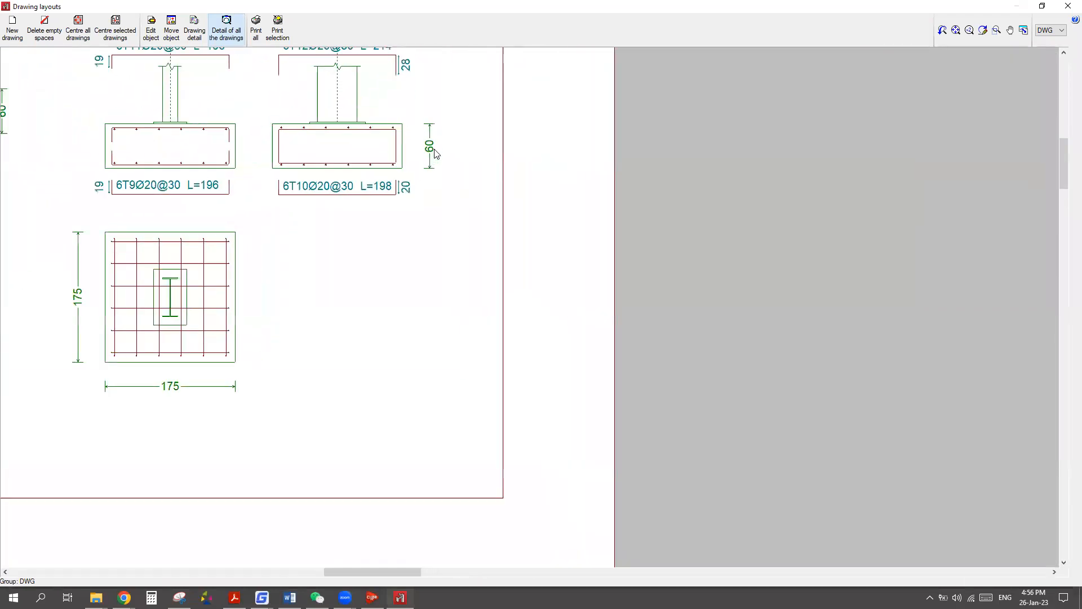
{"action": "scroll", "coordinate": [427, 213], "scroll_direction": "down", "scroll_amount": 6}
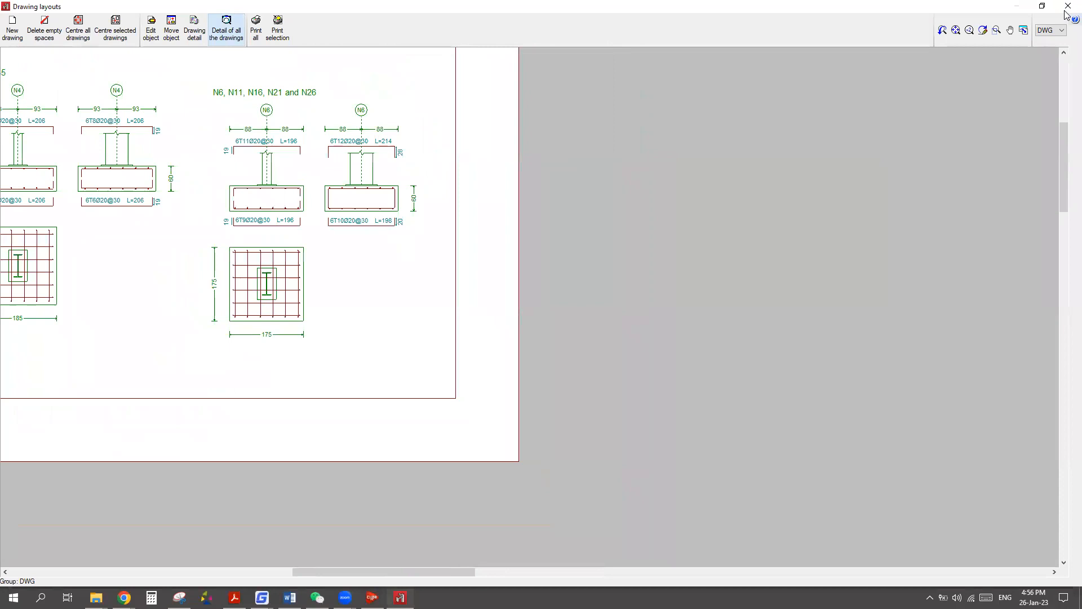
{"action": "left_click", "coordinate": [1067, 10]}
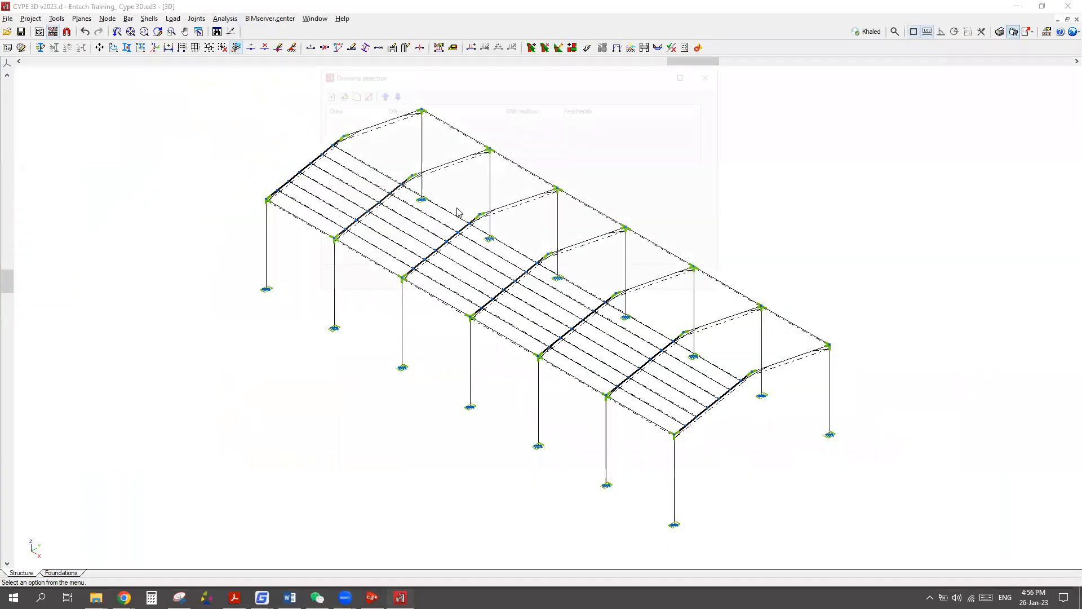
Inspect the pen thickness options for filled columns in the Foundation floor plan configuration, and leave the drawing selection without changes.
{"action": "left_click", "coordinate": [337, 94]}
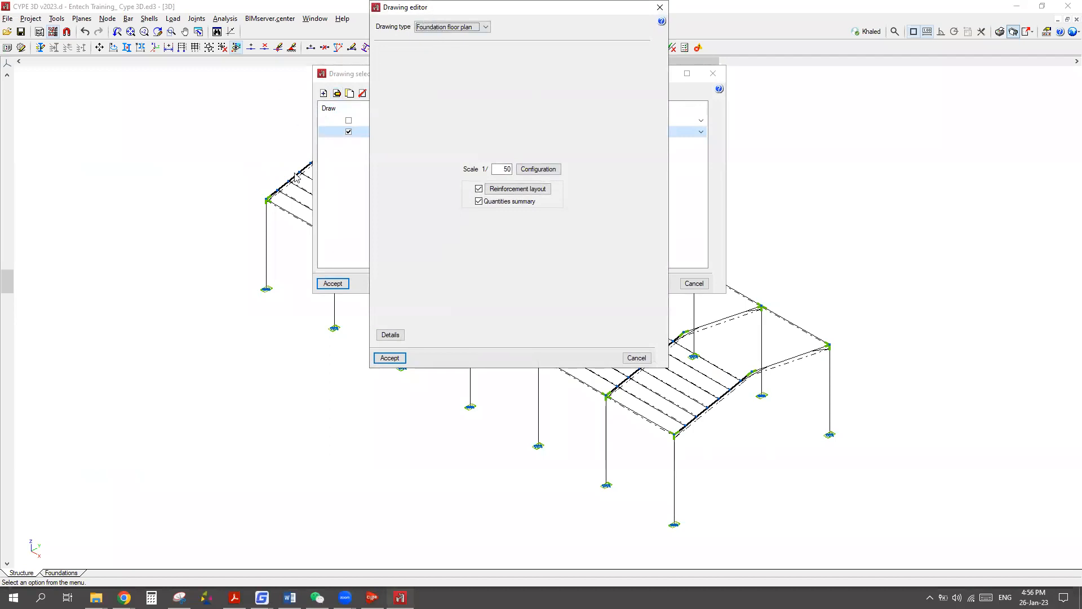
{"action": "left_click", "coordinate": [386, 249]}
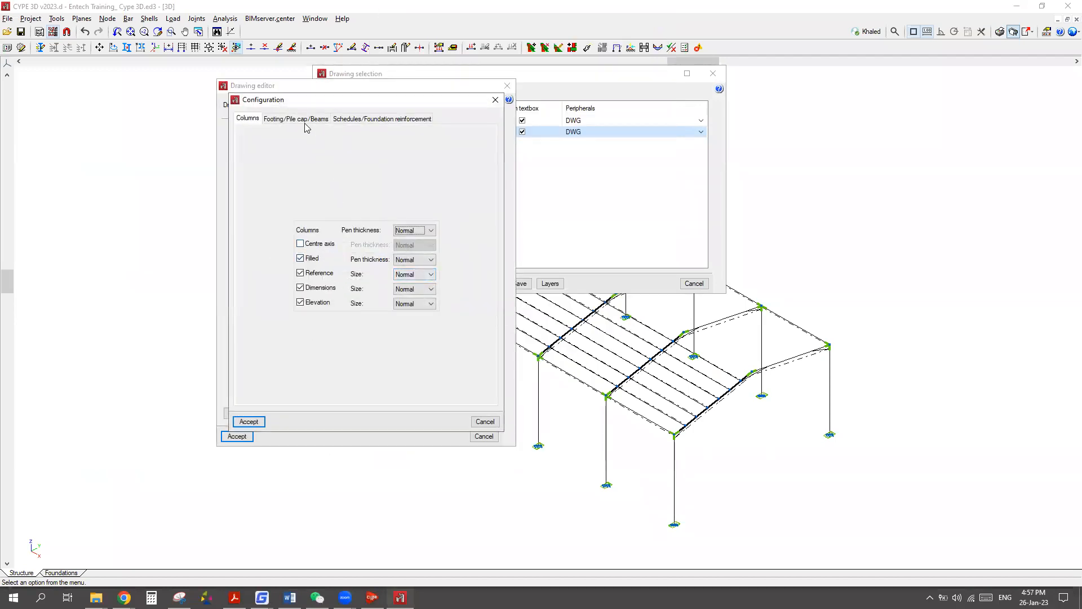
{"action": "left_click", "coordinate": [422, 261]}
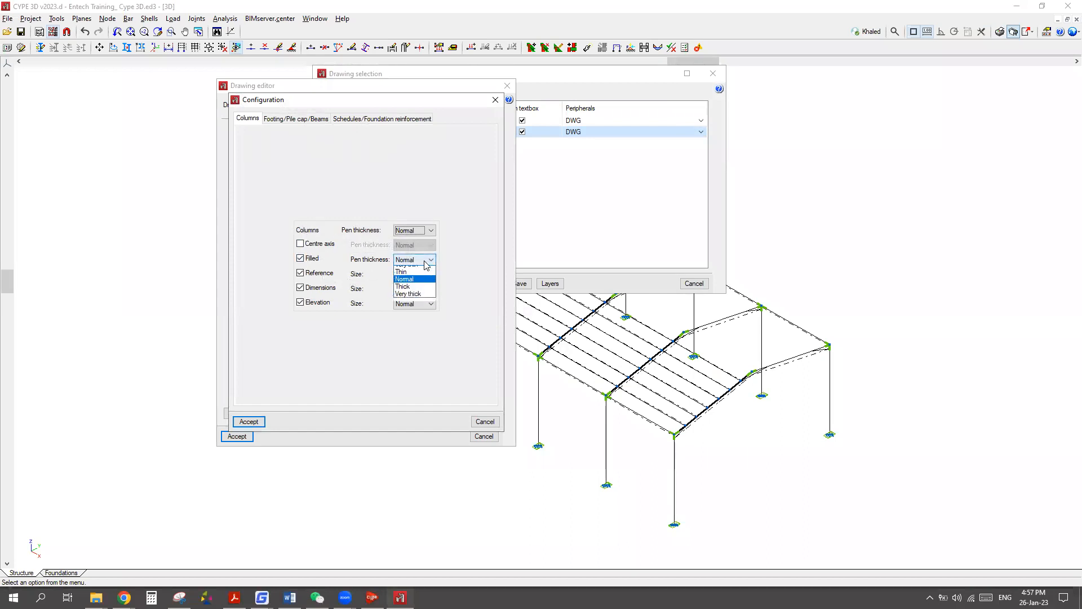
{"action": "left_click", "coordinate": [425, 261]}
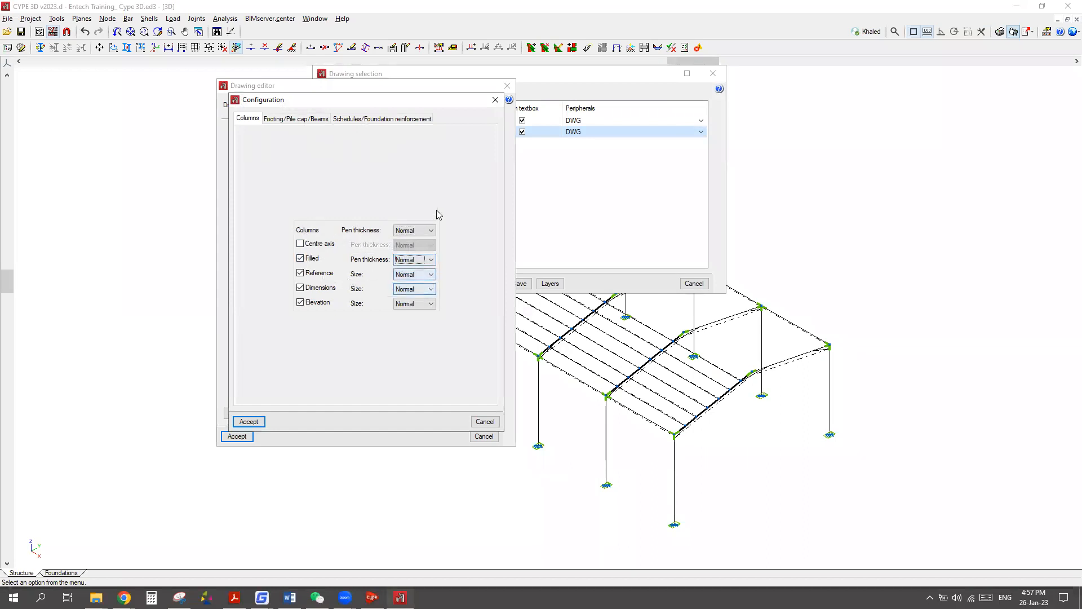
{"action": "left_click", "coordinate": [495, 100]}
{"action": "left_click", "coordinate": [507, 86]}
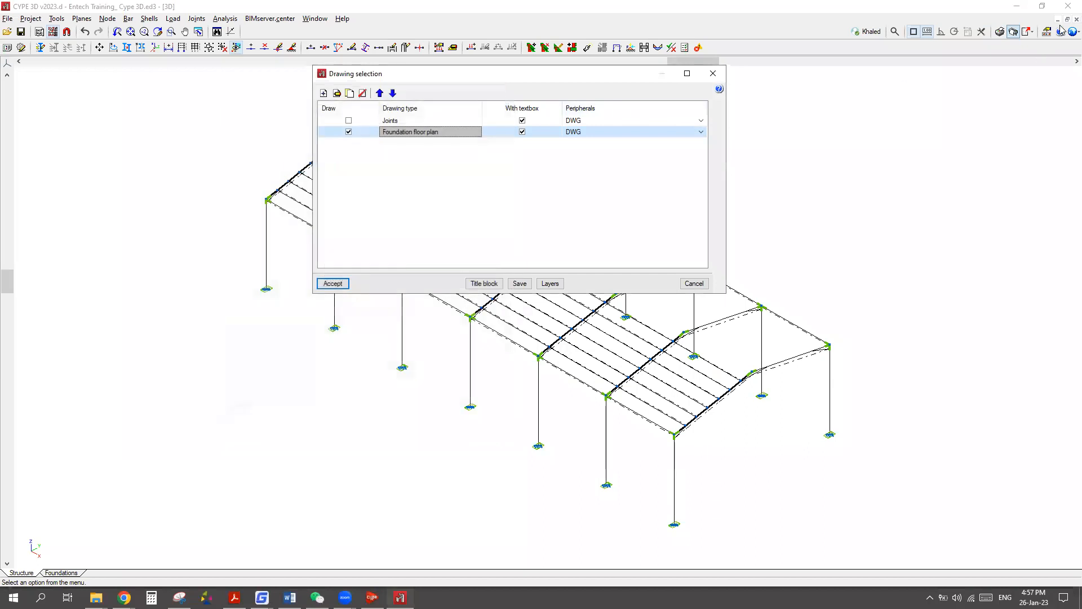
{"action": "left_click", "coordinate": [713, 74]}
Change the program's units of measurement from the International System to M.K.S.
{"action": "left_click", "coordinate": [1073, 31]}
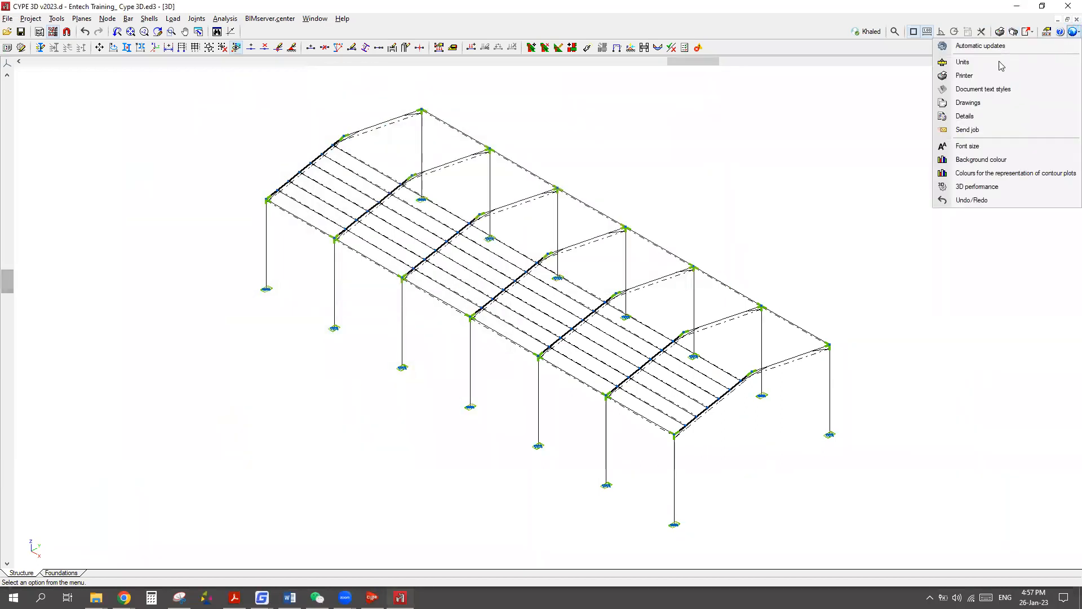
{"action": "left_click", "coordinate": [964, 62]}
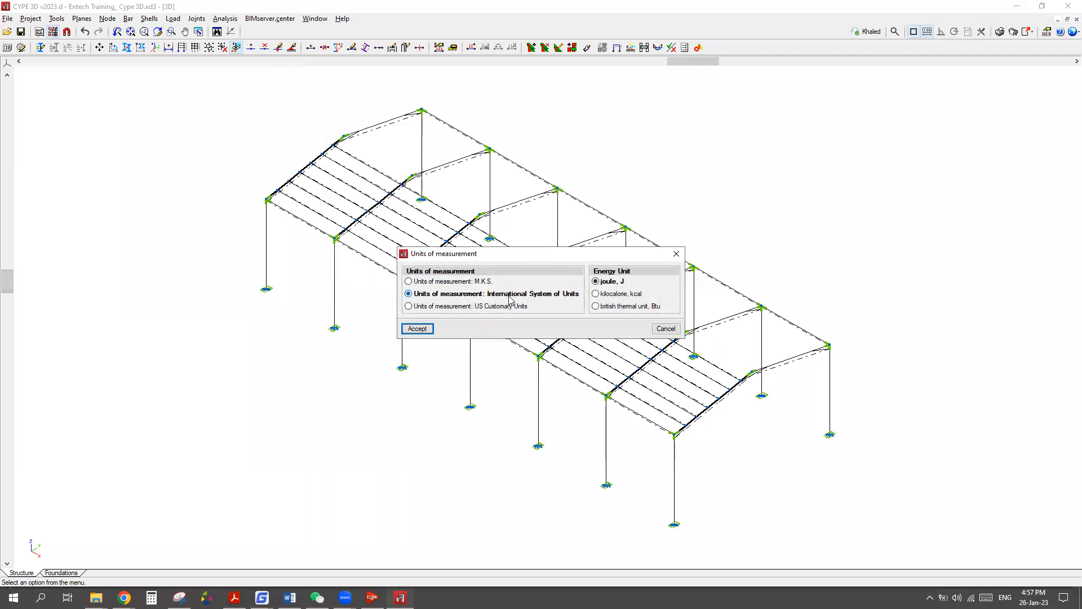
{"action": "left_click", "coordinate": [451, 282]}
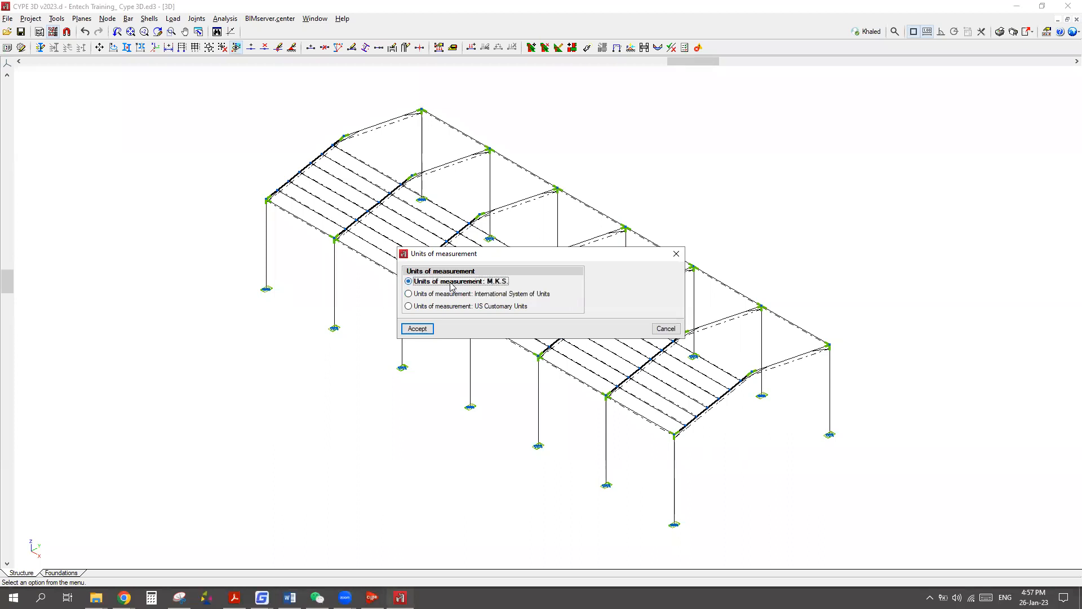
{"action": "left_click", "coordinate": [418, 329]}
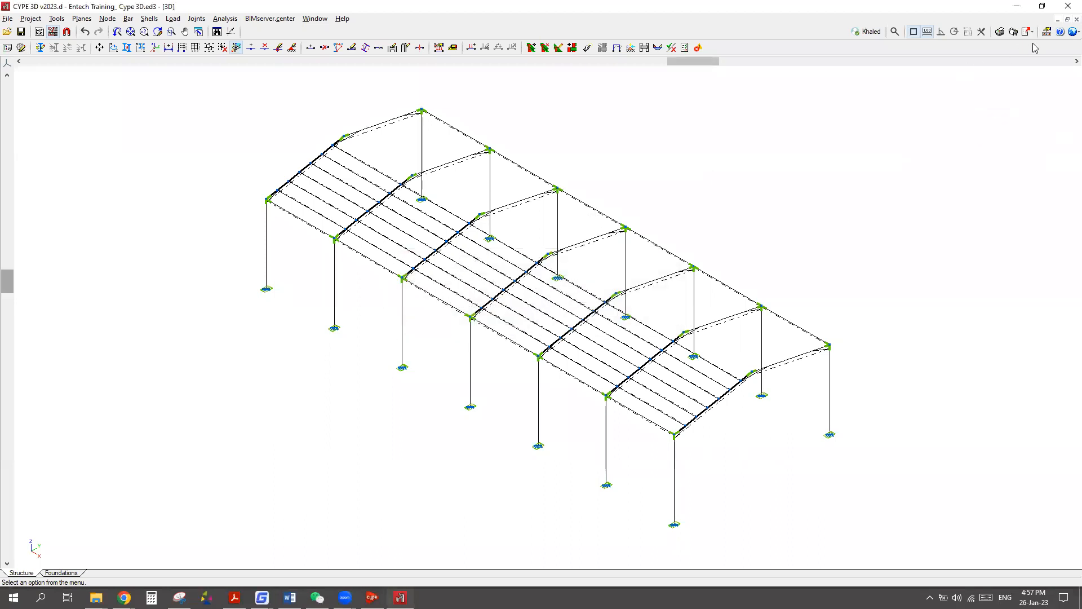
Regenerate the foundation drawings in M.K.S. units without Joints, keeping the previous composition settings, and show every sheet in full detail.
{"action": "left_click", "coordinate": [1013, 31]}
{"action": "key", "text": "ctrl+s"}
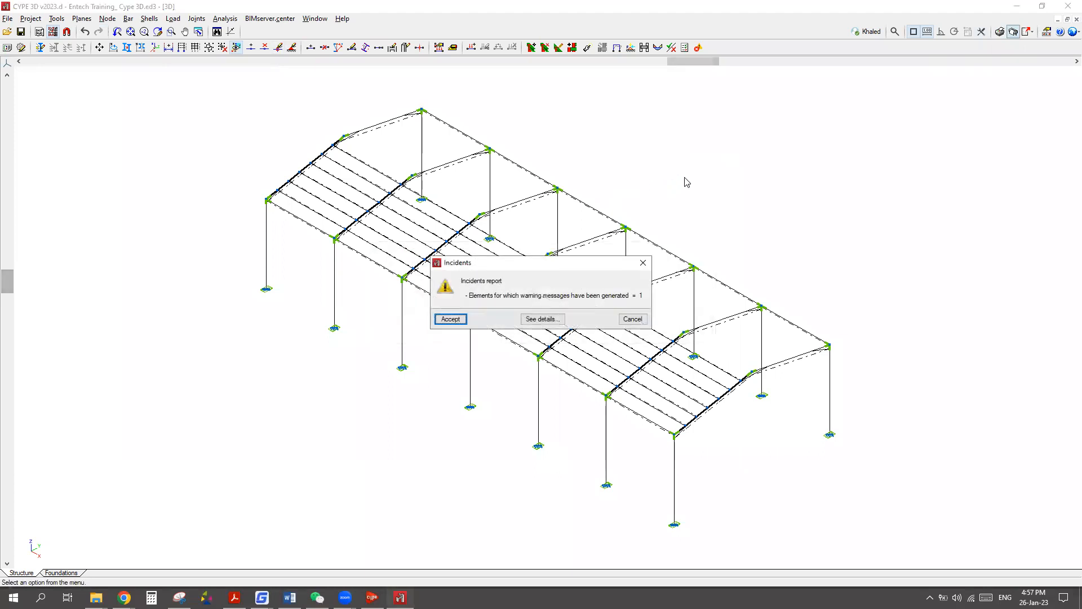
{"action": "left_click", "coordinate": [450, 318]}
{"action": "left_click", "coordinate": [340, 285]}
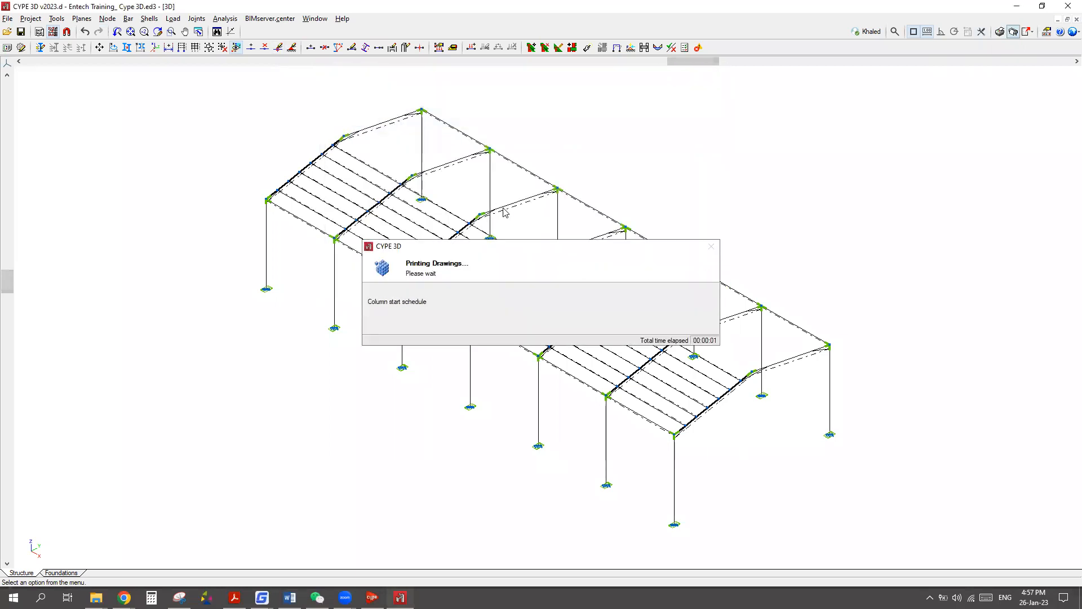
{"action": "left_click", "coordinate": [407, 327]}
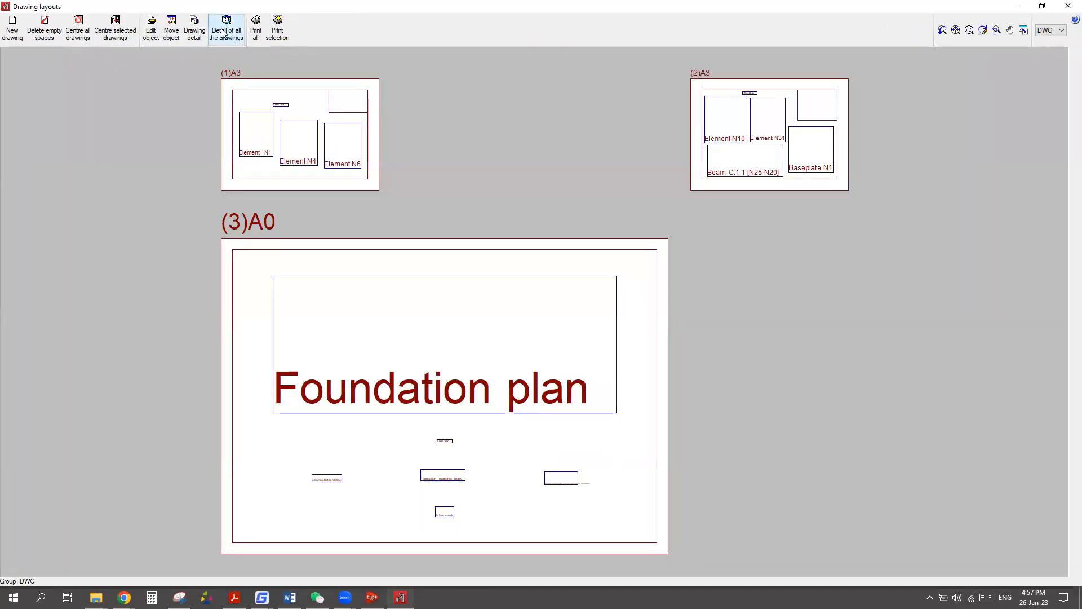
{"action": "left_click", "coordinate": [226, 31]}
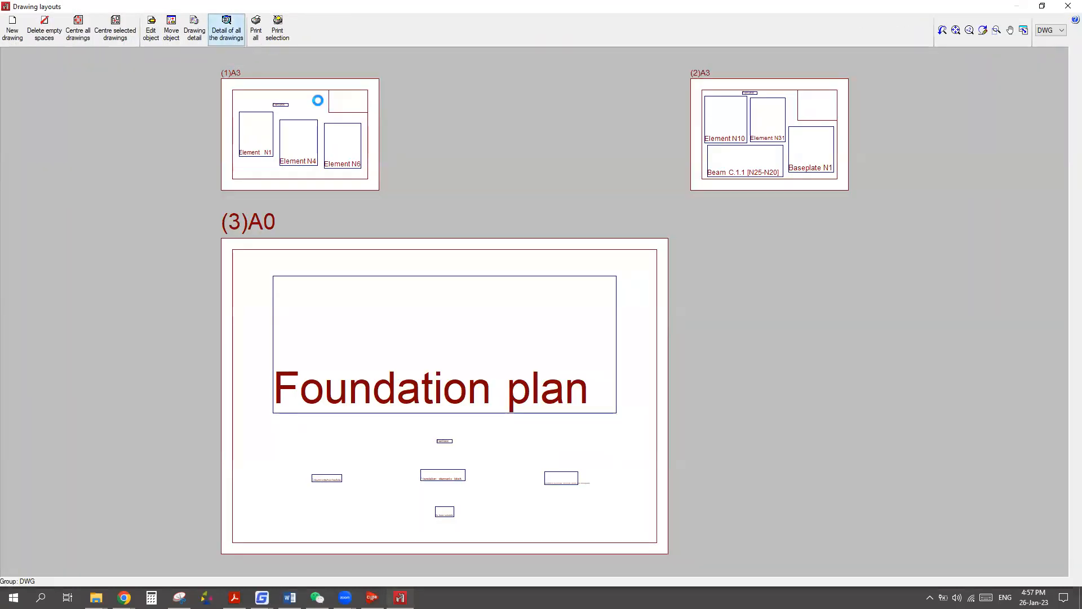
Zoom in on the footing details of the first A3 sheet to check their dimension units, and close the layouts and drawing selection.
{"action": "left_click", "coordinate": [997, 30]}
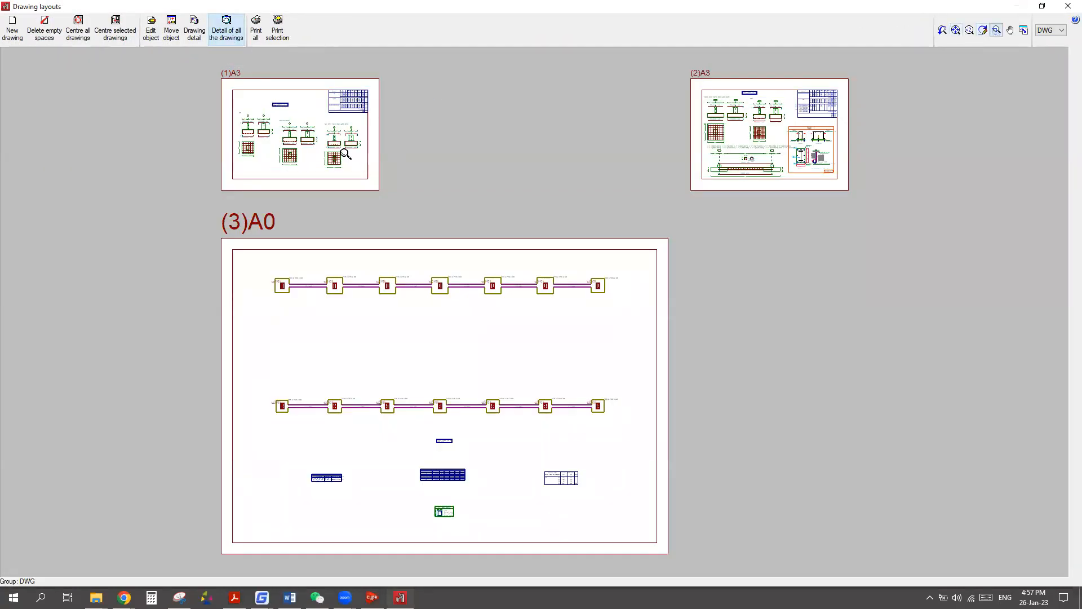
{"action": "left_click", "coordinate": [247, 115]}
{"action": "left_click", "coordinate": [368, 167]}
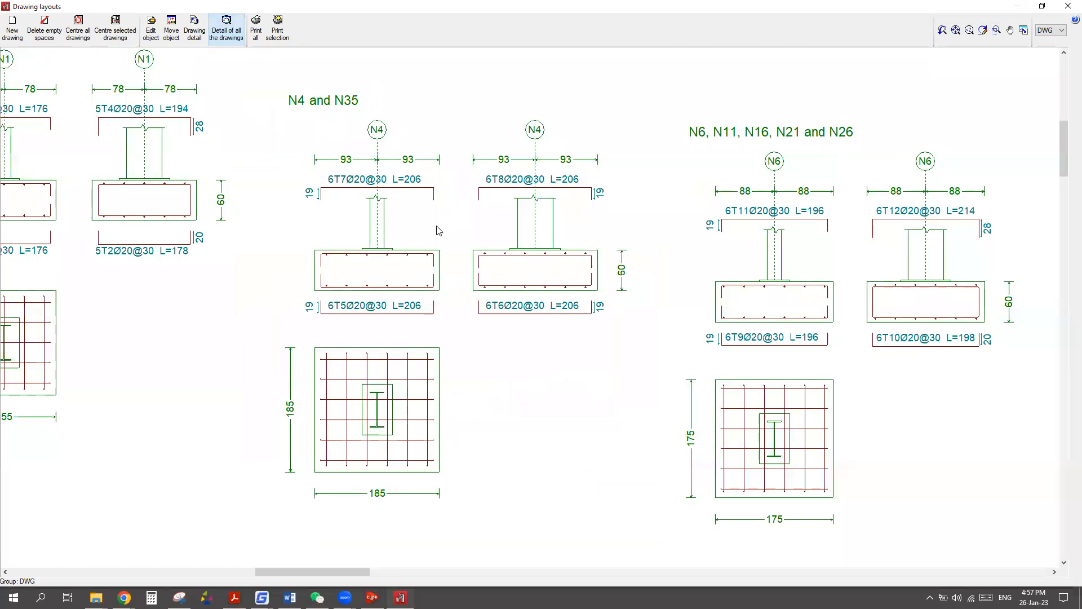
{"action": "left_click", "coordinate": [1068, 6]}
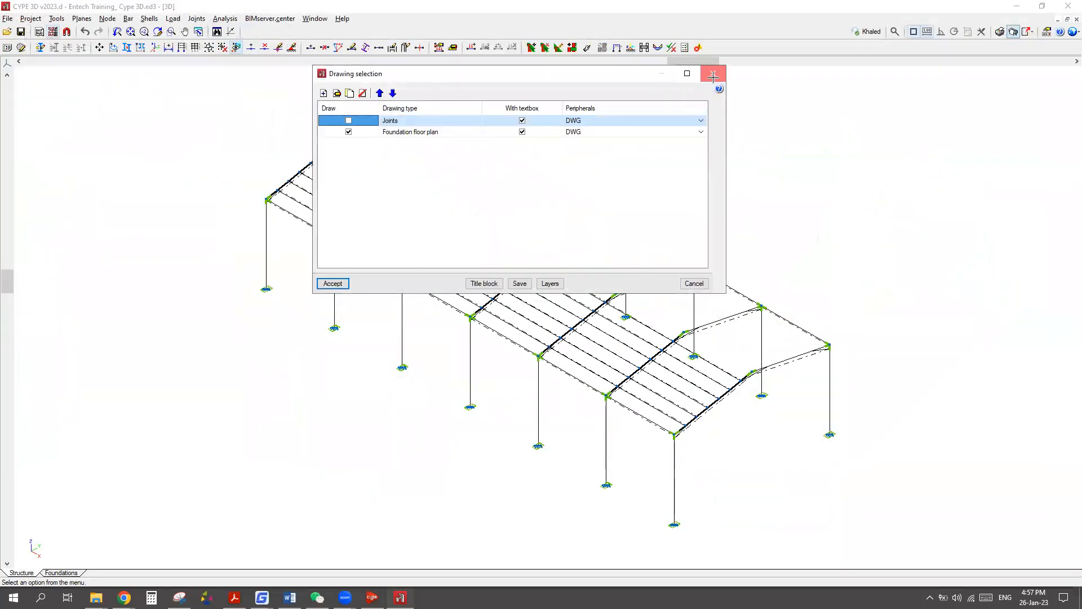
{"action": "left_click", "coordinate": [713, 75]}
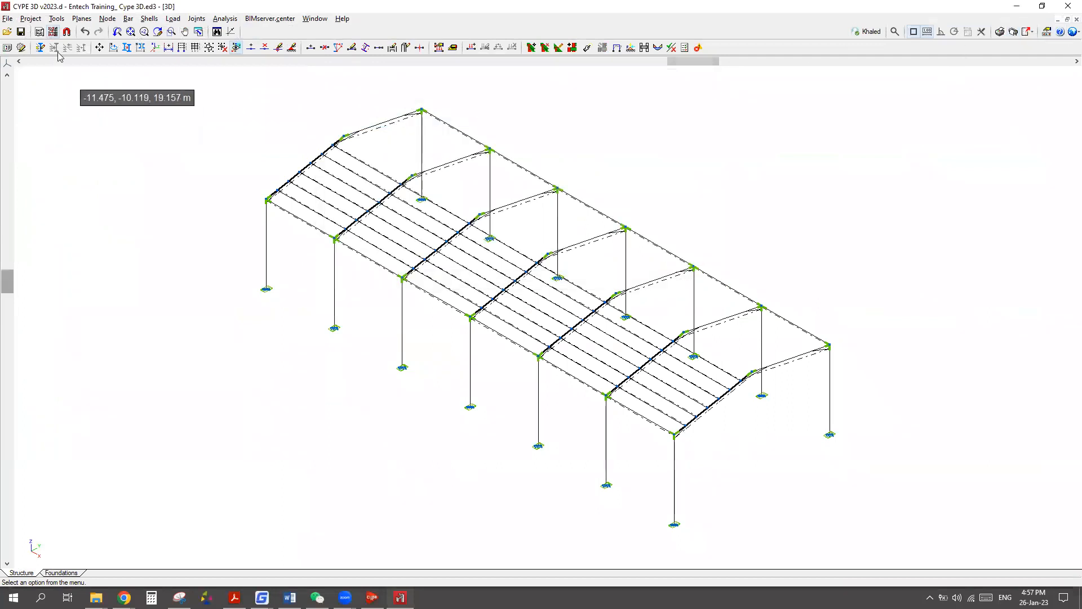
Reopen the Foundation floor plan drawing for editing and inspect the text size options of its reinforcement quantity table, leaving them without changes.
{"action": "left_click", "coordinate": [1013, 33]}
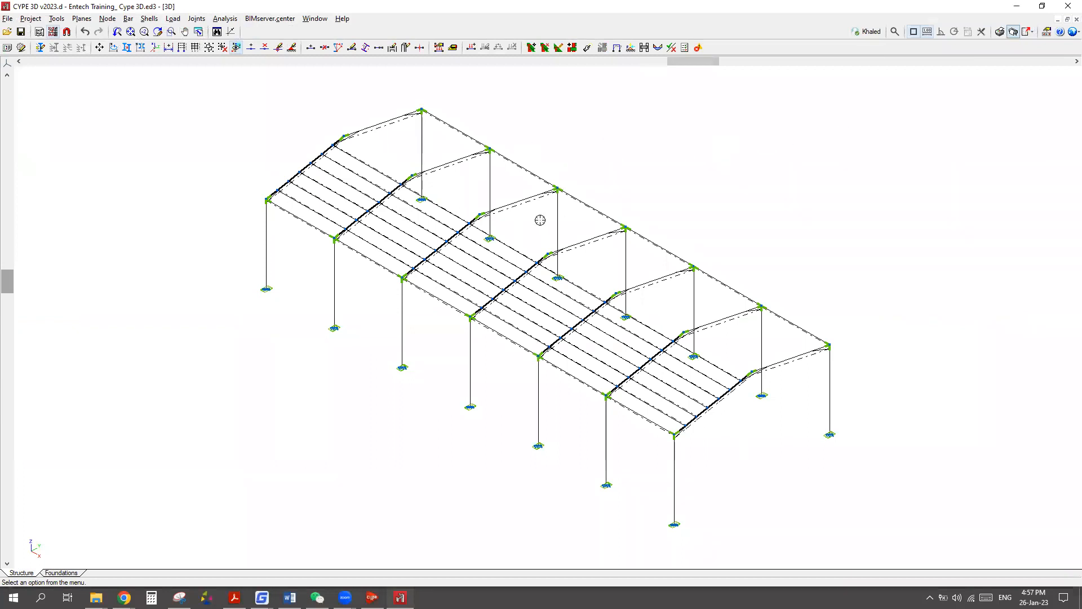
{"action": "left_click", "coordinate": [437, 162]}
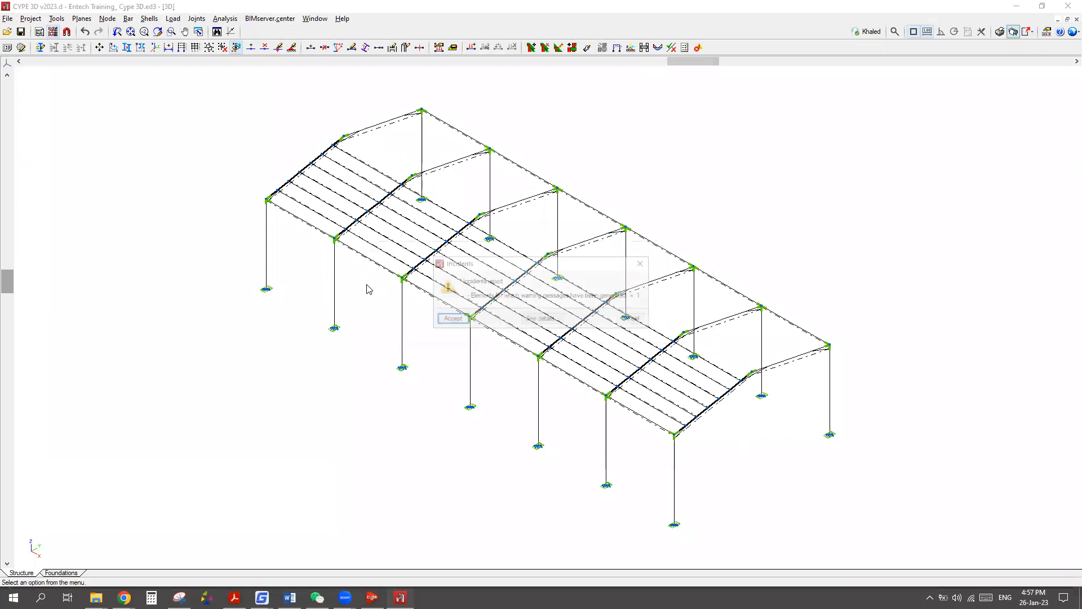
{"action": "left_click", "coordinate": [451, 319]}
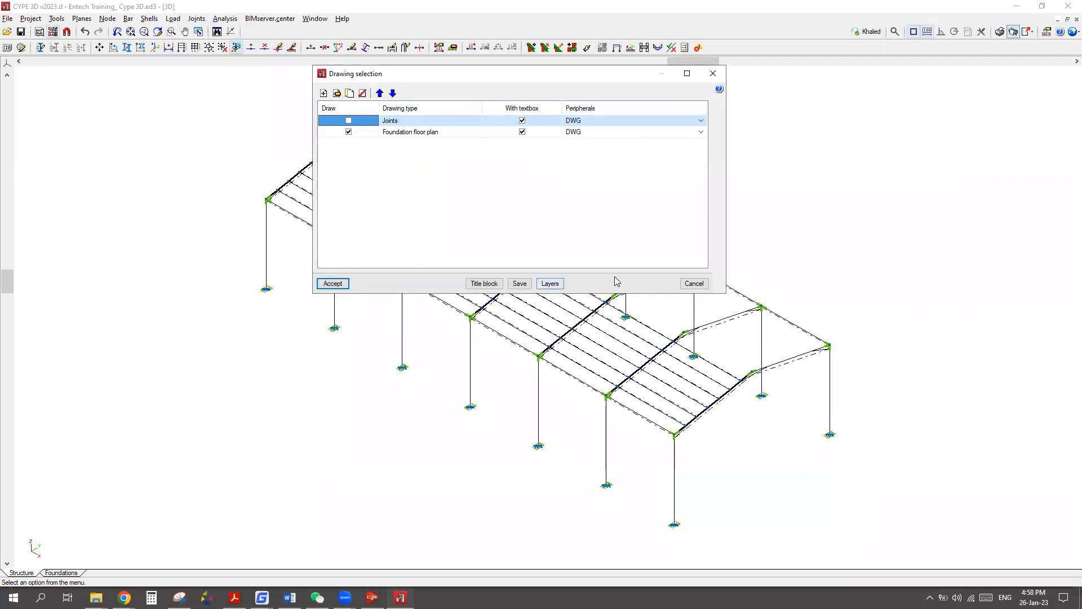
{"action": "left_click", "coordinate": [396, 133]}
{"action": "left_click", "coordinate": [337, 94]}
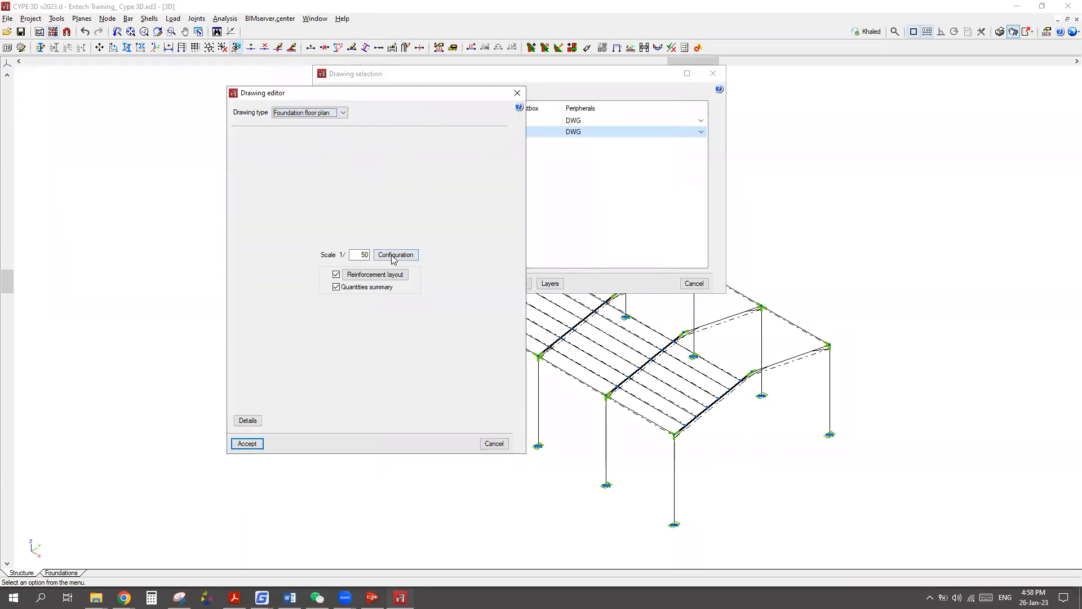
{"action": "left_click", "coordinate": [393, 273]}
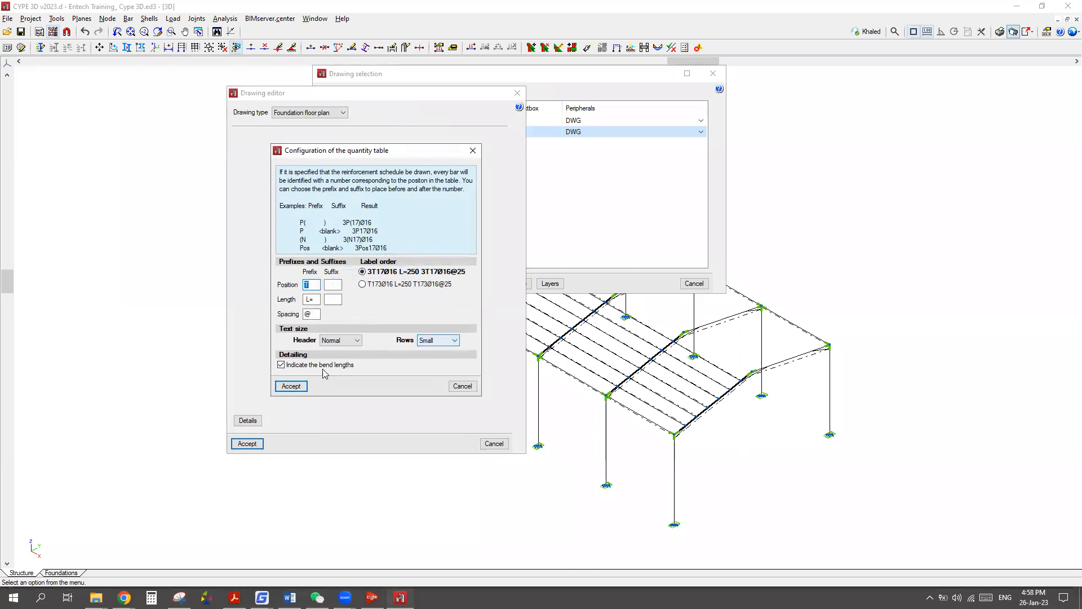
{"action": "left_click", "coordinate": [451, 343]}
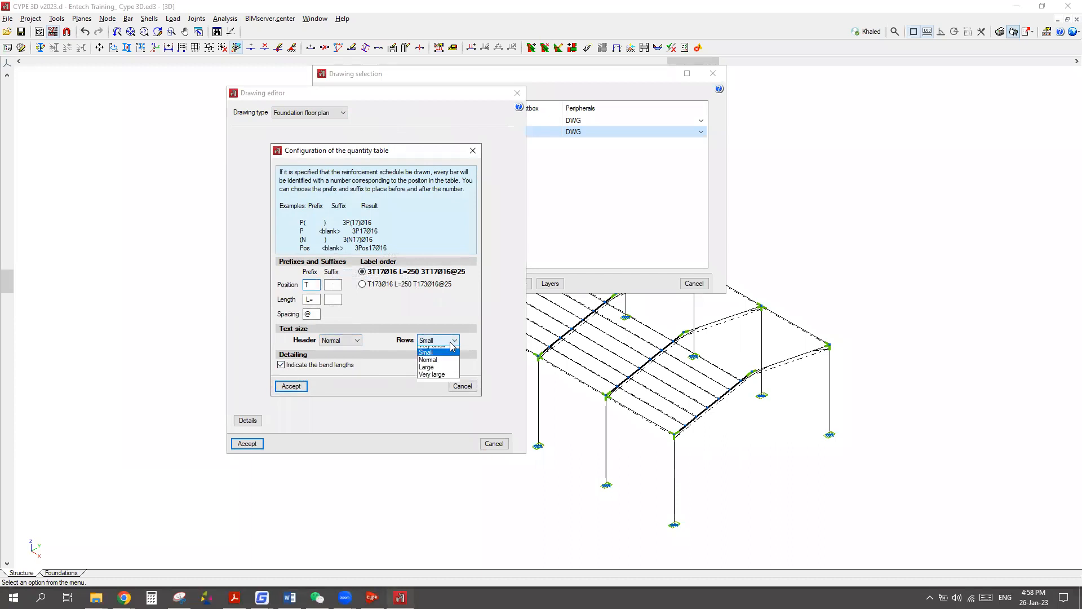
{"action": "left_click", "coordinate": [434, 355]}
{"action": "left_click", "coordinate": [357, 343]}
{"action": "left_click", "coordinate": [337, 363]}
{"action": "left_click", "coordinate": [462, 386]}
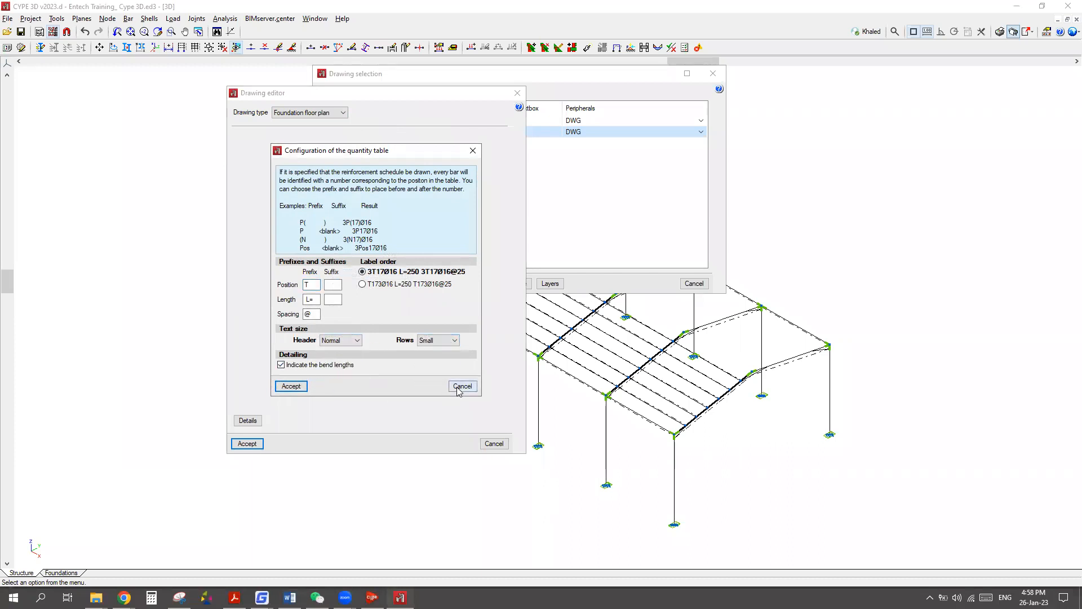
Review the Foundation floor plan configuration for columns, footings and beams, and schedules, and leave the drawing selection without changes.
{"action": "left_click", "coordinate": [397, 255]}
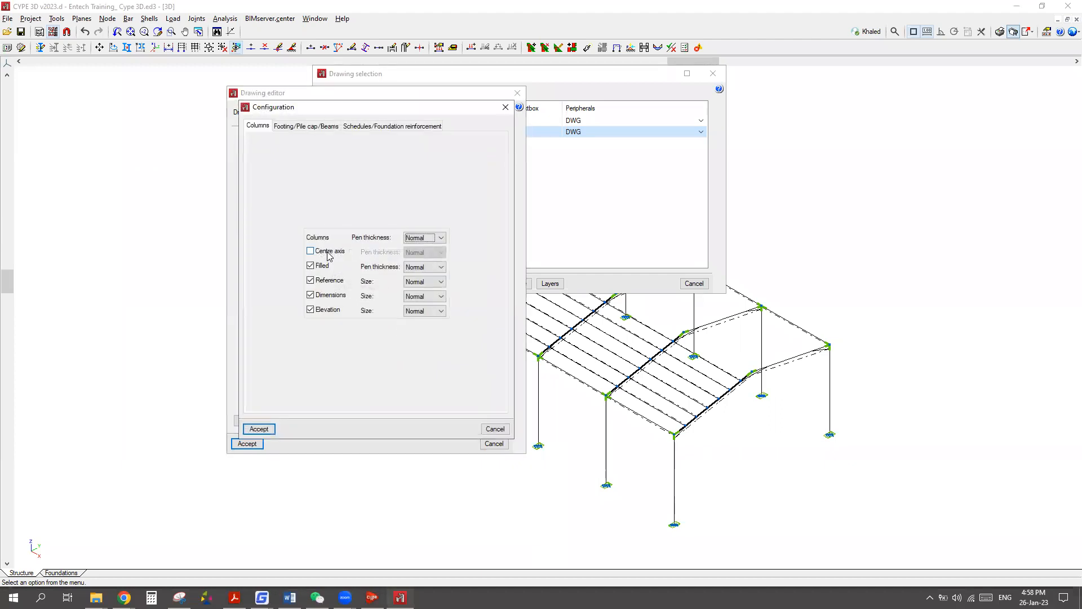
{"action": "left_click", "coordinate": [319, 126]}
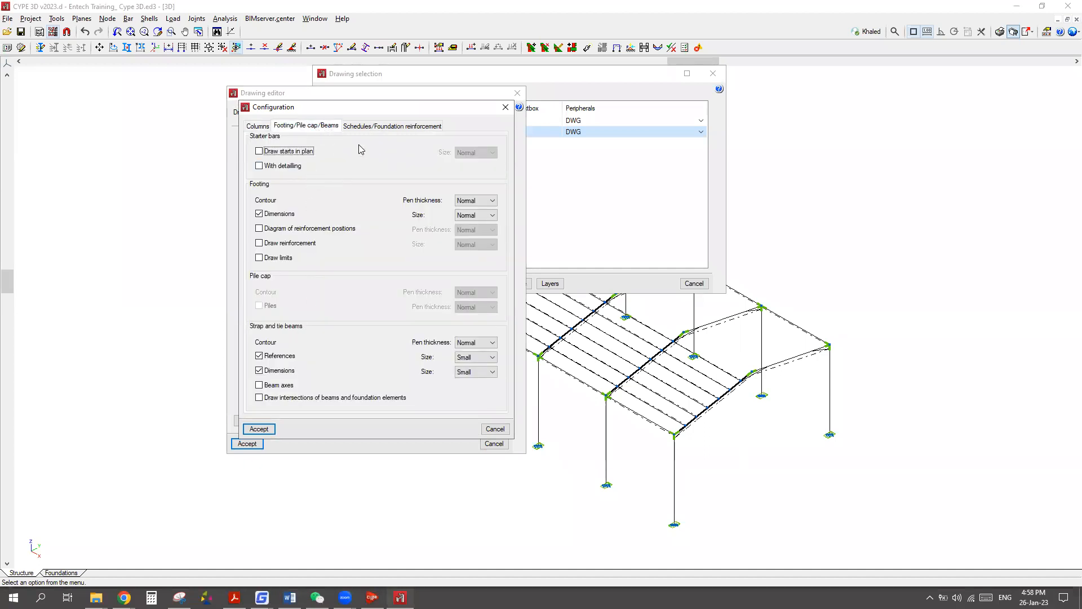
{"action": "left_click", "coordinate": [363, 128]}
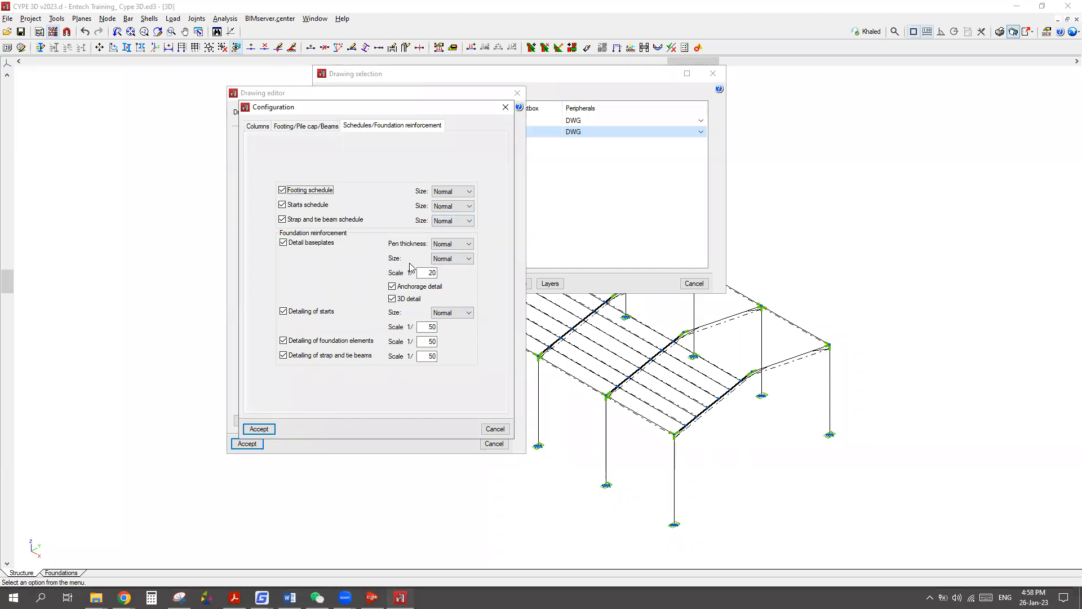
{"action": "left_click", "coordinate": [505, 108]}
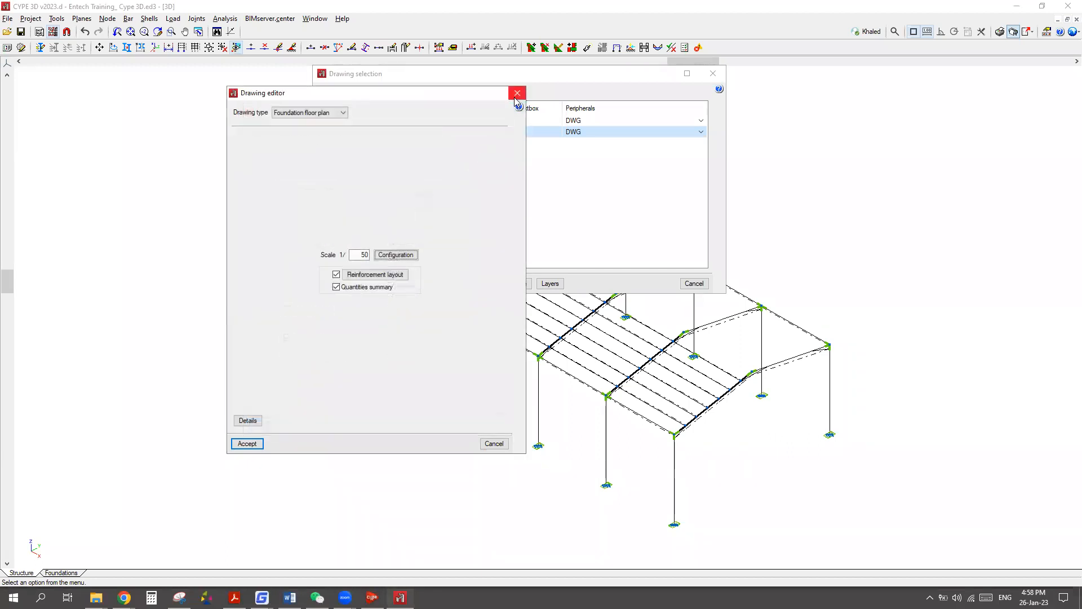
{"action": "left_click", "coordinate": [518, 93]}
{"action": "left_click", "coordinate": [713, 74]}
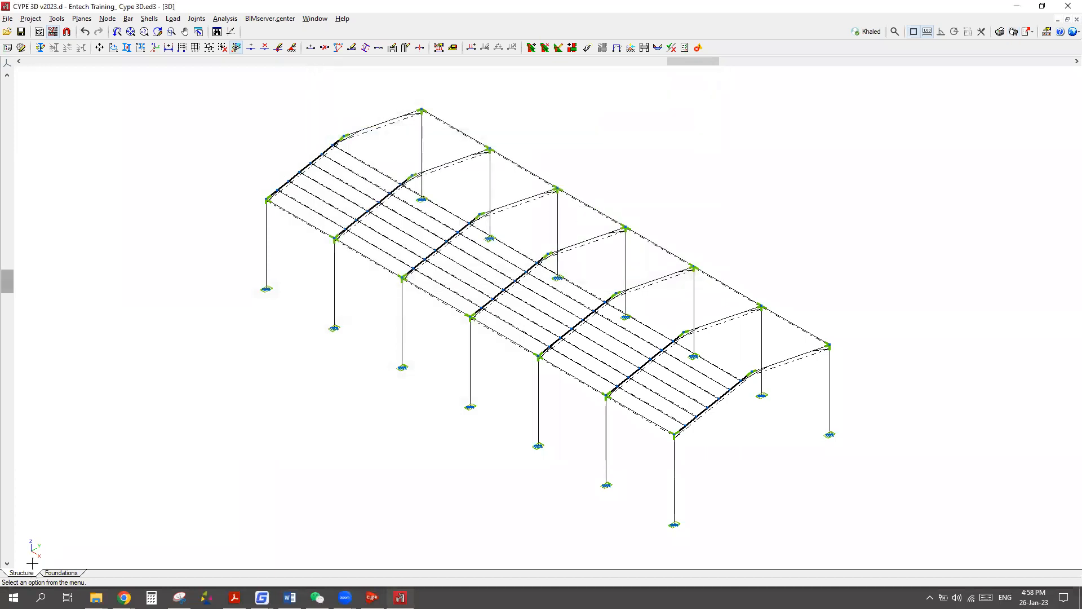
Change the project's dimensioning units and close the unit settings.
{"action": "left_click", "coordinate": [30, 18]}
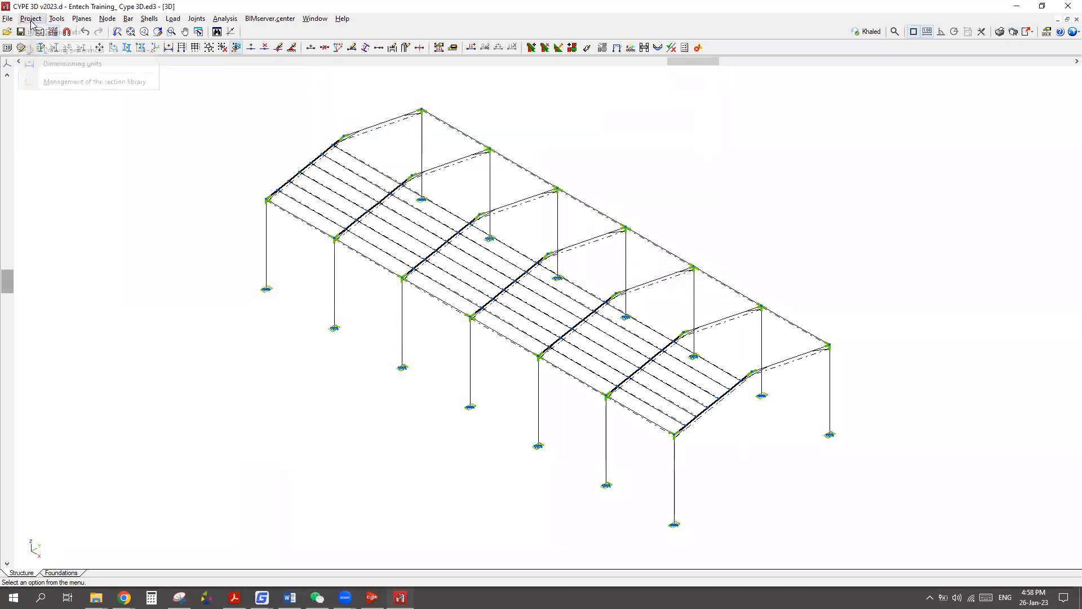
{"action": "left_click", "coordinate": [58, 69]}
{"action": "left_click", "coordinate": [568, 309]}
{"action": "left_click", "coordinate": [562, 332]}
{"action": "left_click", "coordinate": [508, 326]}
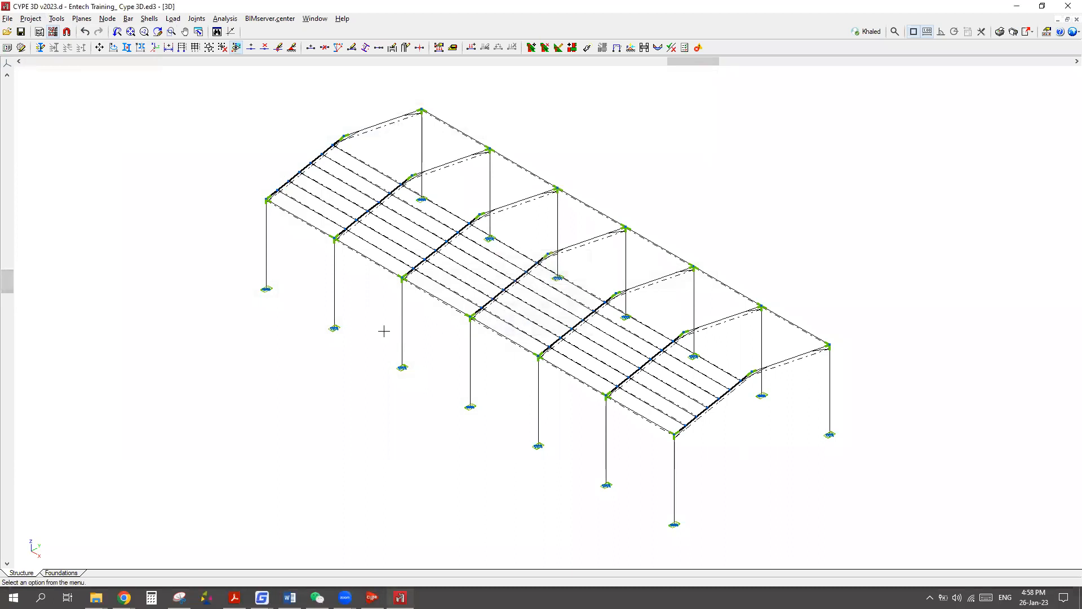
Regenerate the foundation drawings without Joints, show all sheets in full detail, check the footing dimensions on the first A3 sheet, and close the layouts.
{"action": "left_click", "coordinate": [1013, 31]}
{"action": "key", "text": "ctrl+s"}
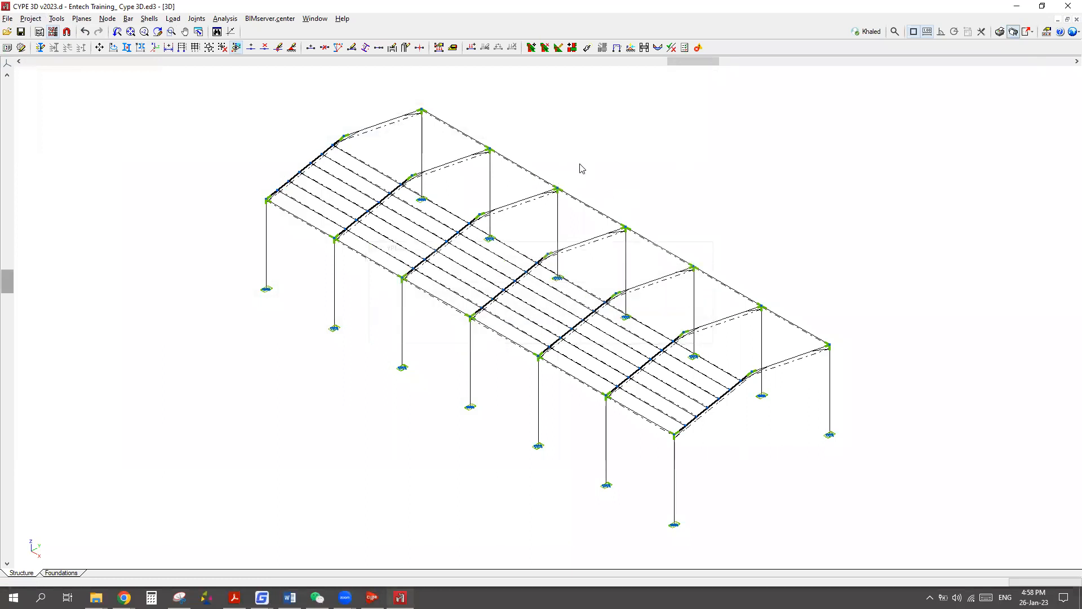
{"action": "left_click", "coordinate": [458, 318]}
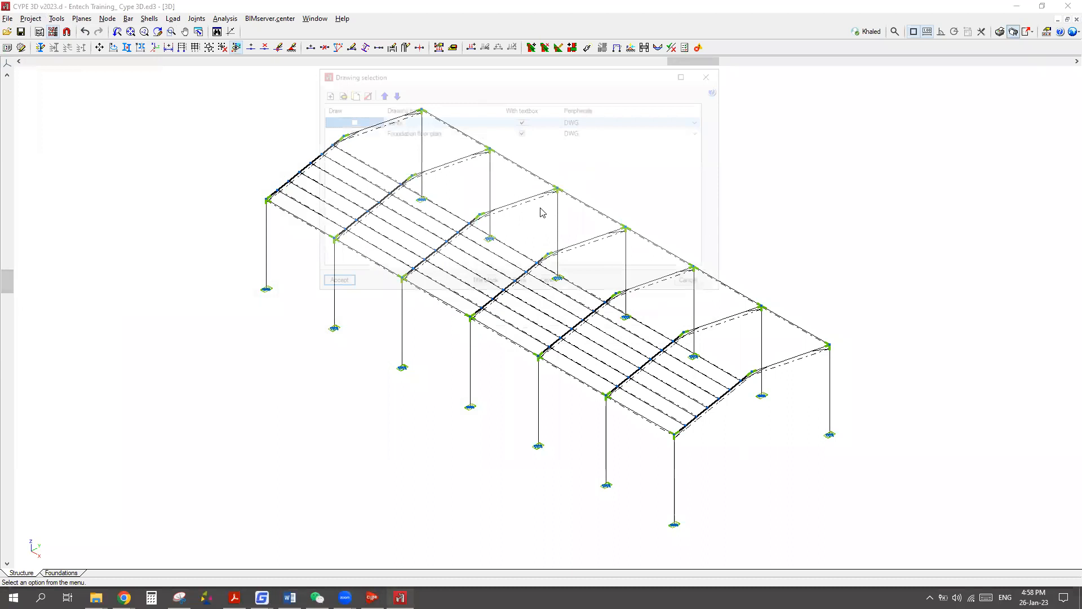
{"action": "left_click", "coordinate": [336, 283]}
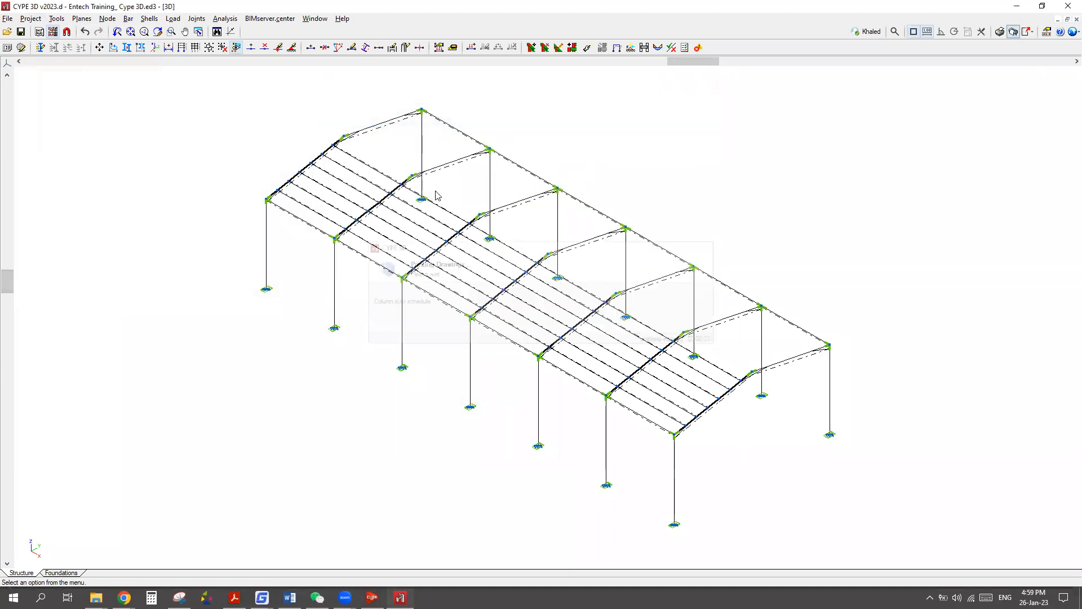
{"action": "left_click", "coordinate": [407, 328]}
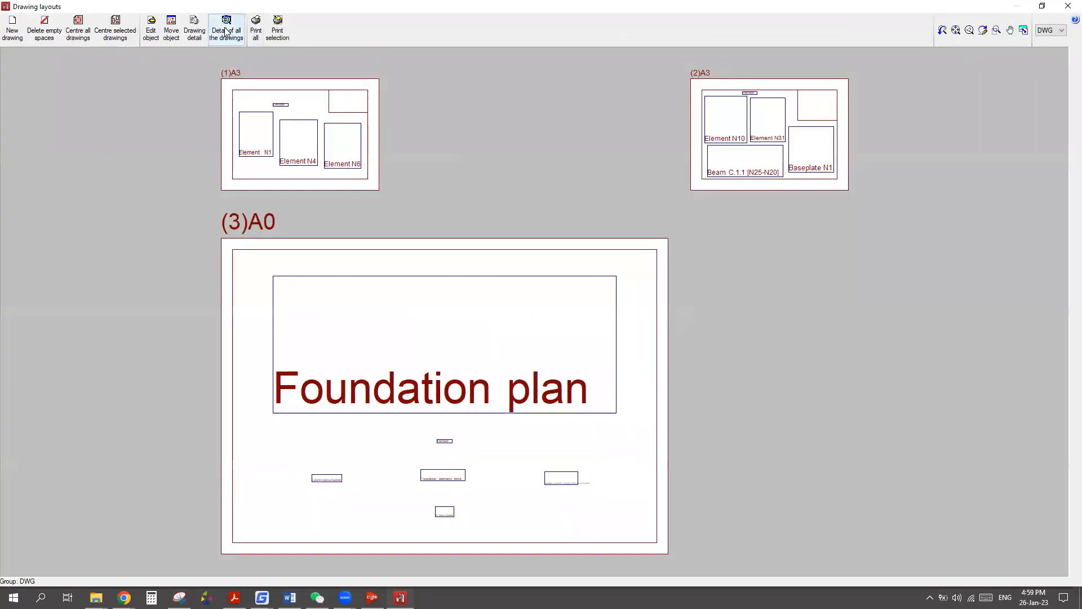
{"action": "left_click", "coordinate": [225, 32]}
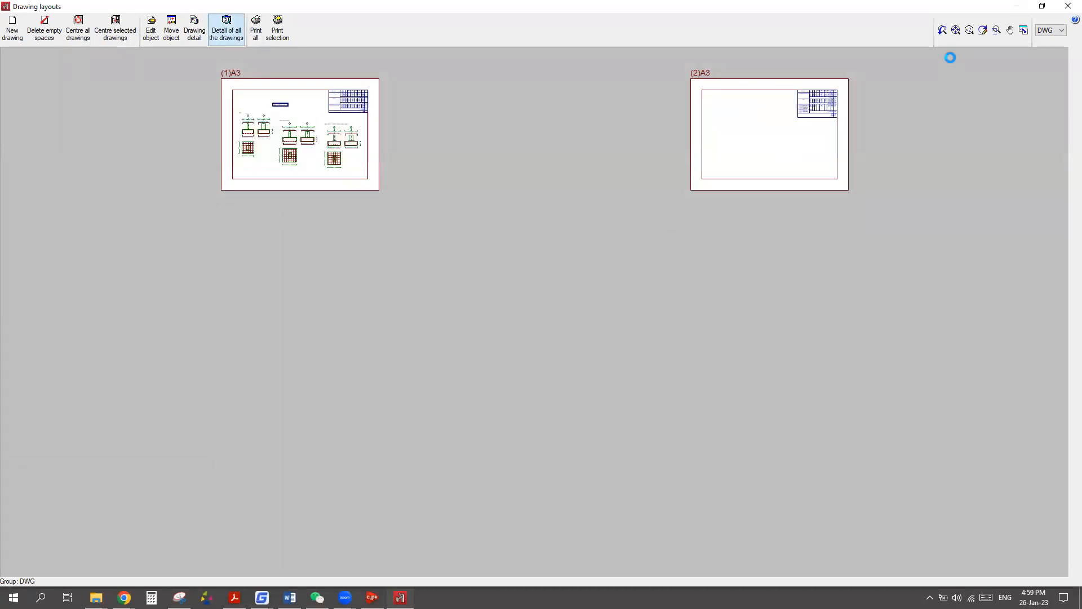
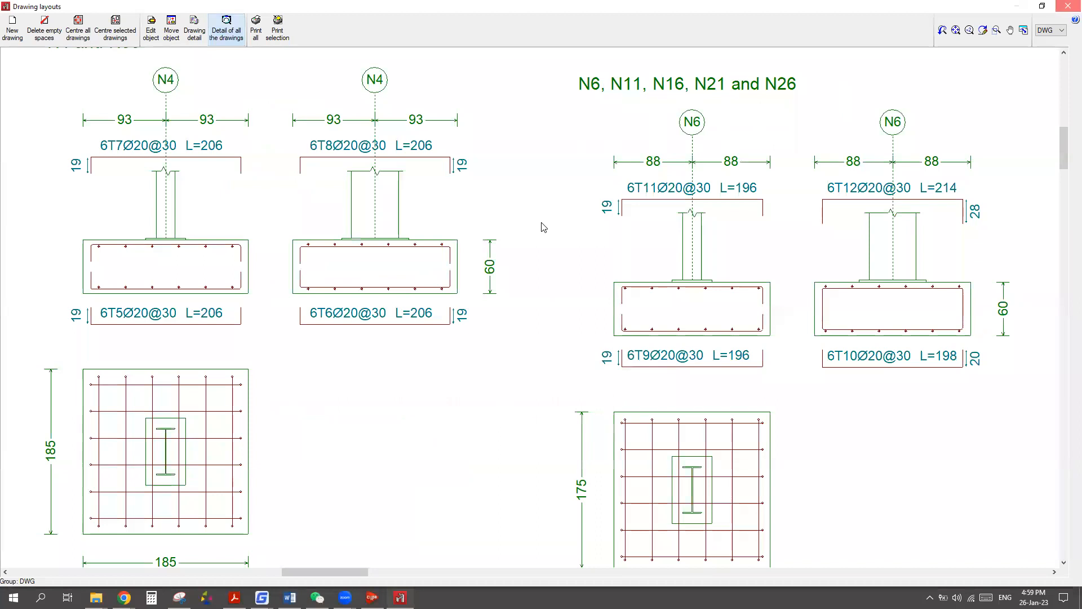
{"action": "key", "text": "Escape"}
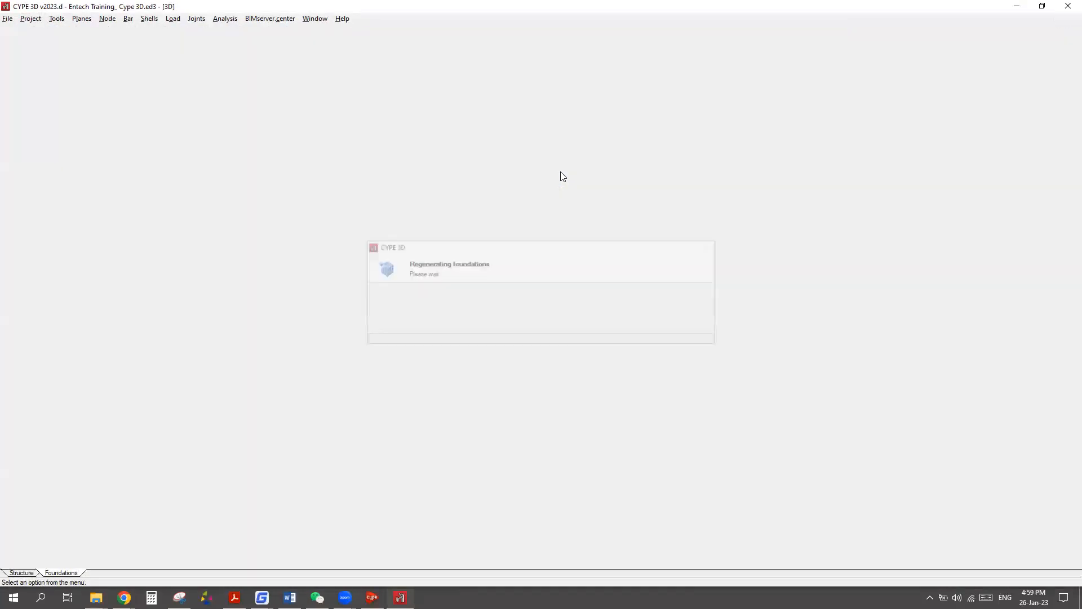
In the foundations model, review the pad footing options from general and perimeter reinforcement to types, stiffness criteria and pressure increment, without changes.
{"action": "left_click", "coordinate": [30, 18]}
{"action": "mouse_move", "coordinate": [53, 46]}
{"action": "left_click", "coordinate": [165, 87]}
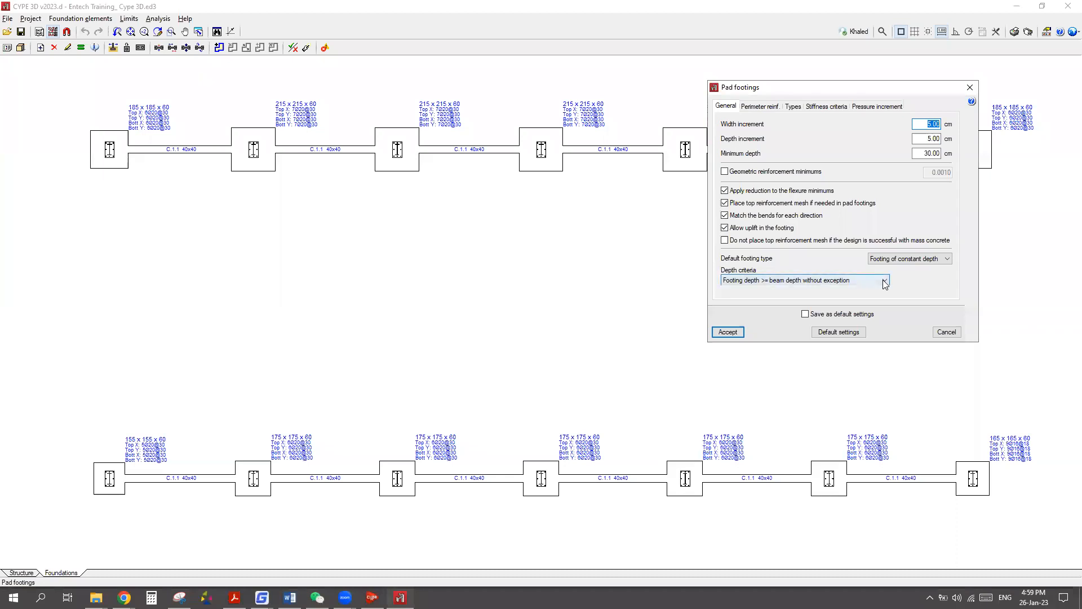
{"action": "left_click", "coordinate": [884, 280]}
{"action": "left_click", "coordinate": [763, 108]}
{"action": "left_click", "coordinate": [761, 107]}
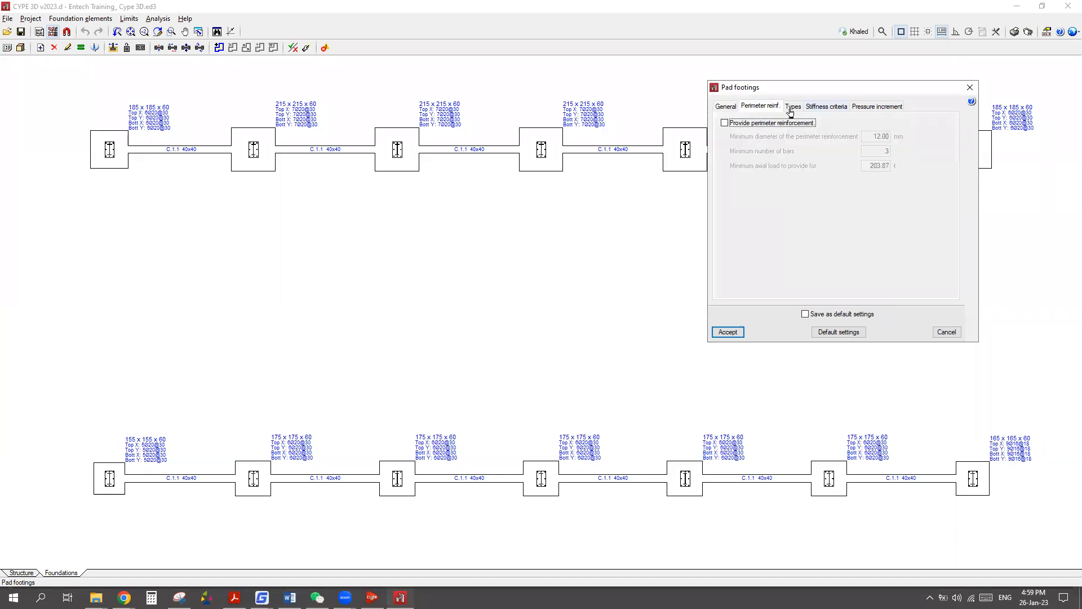
{"action": "left_click", "coordinate": [792, 108]}
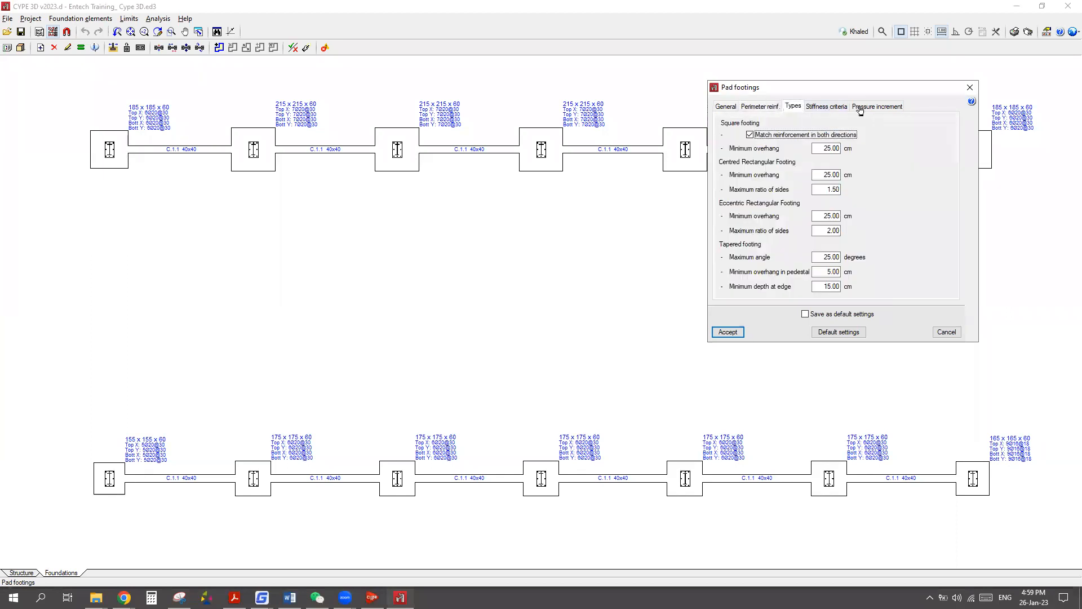
{"action": "left_click", "coordinate": [834, 108]}
{"action": "left_click", "coordinate": [873, 109]}
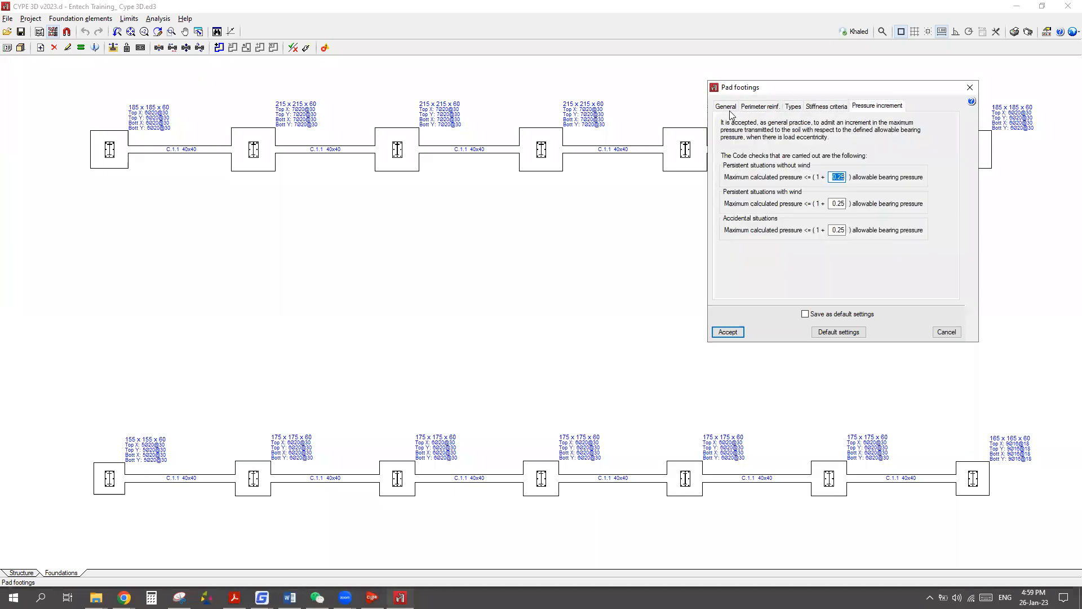
{"action": "left_click", "coordinate": [729, 108]}
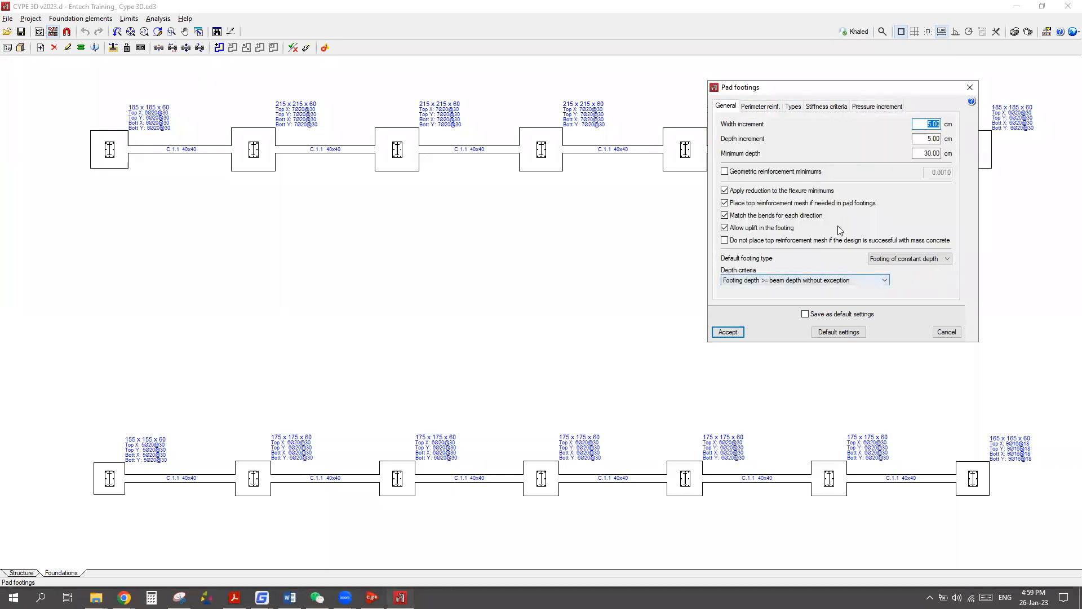
{"action": "left_click", "coordinate": [970, 88]}
Check the foundation general data and the pad footing reinforcement table settings for a dimension unit option, and close both without changes.
{"action": "left_click", "coordinate": [35, 18]}
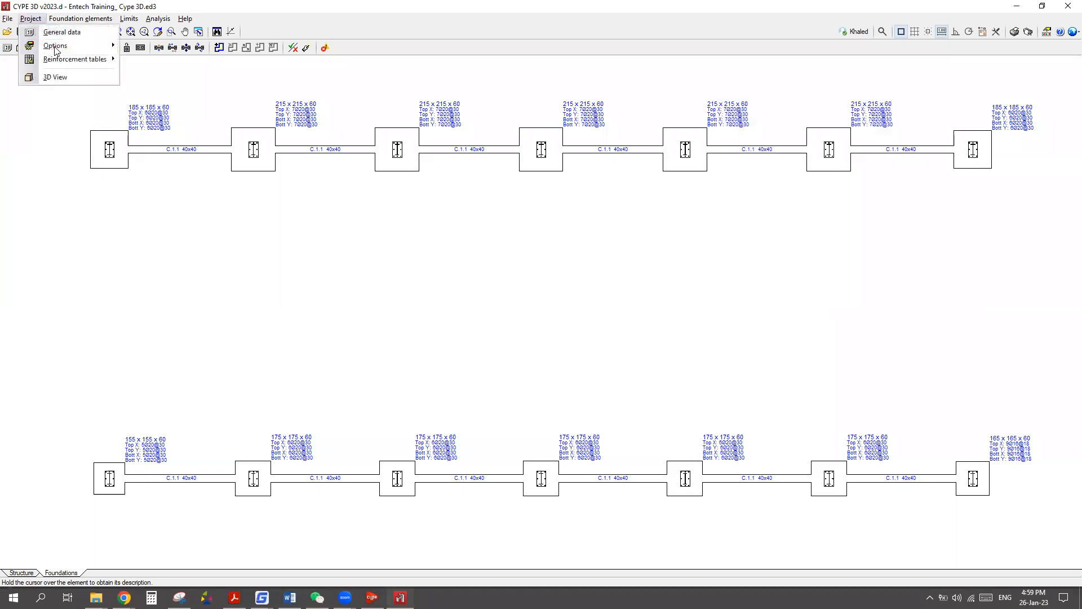
{"action": "left_click", "coordinate": [59, 33]}
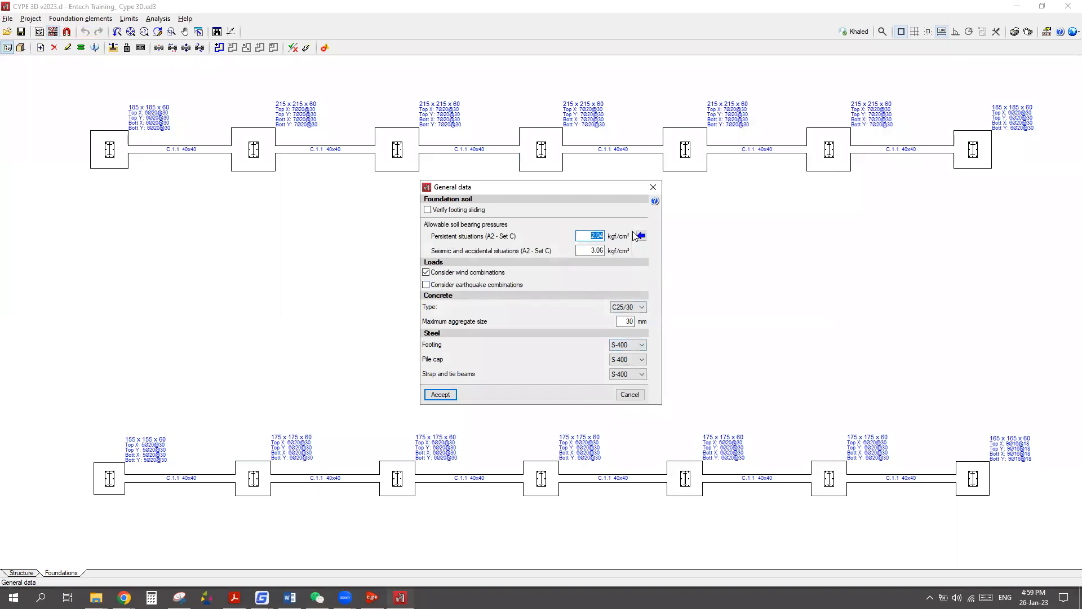
{"action": "left_click", "coordinate": [652, 190]}
{"action": "left_click", "coordinate": [31, 18]}
{"action": "mouse_move", "coordinate": [56, 64]}
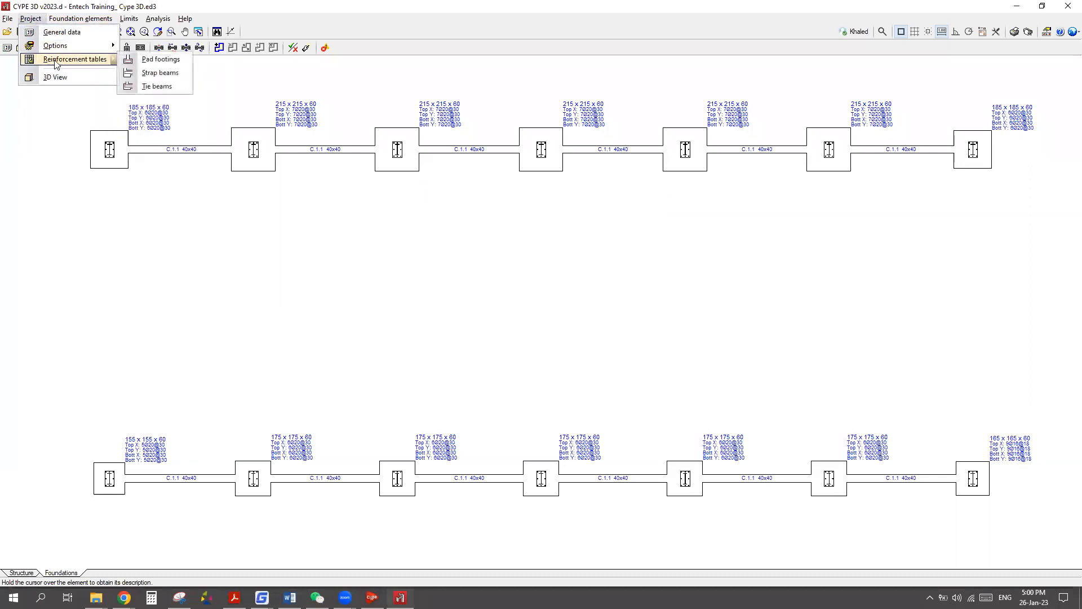
{"action": "left_click", "coordinate": [152, 60]}
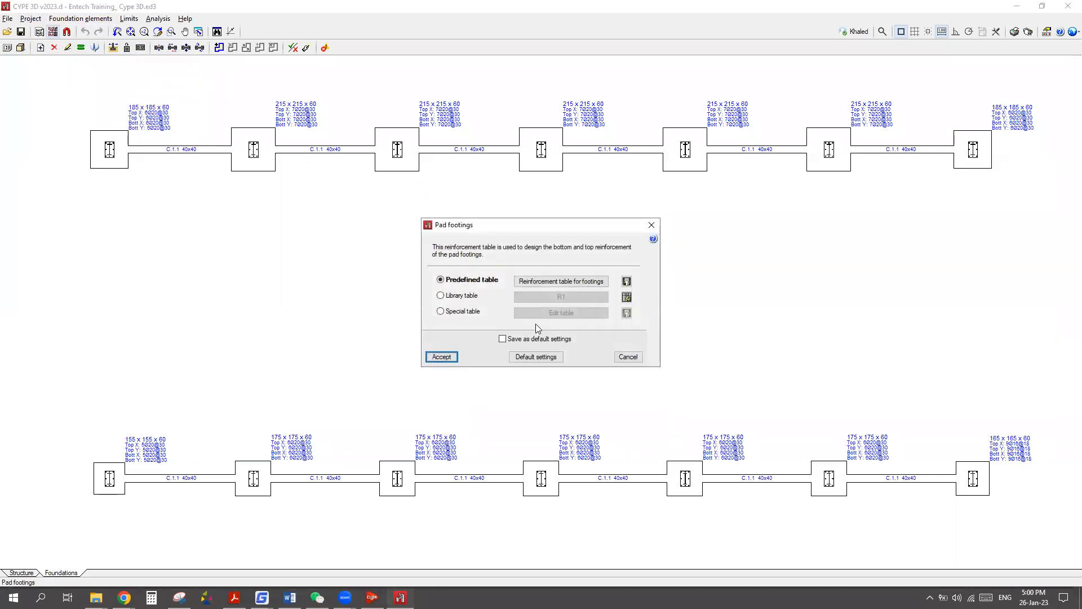
{"action": "left_click", "coordinate": [649, 226]}
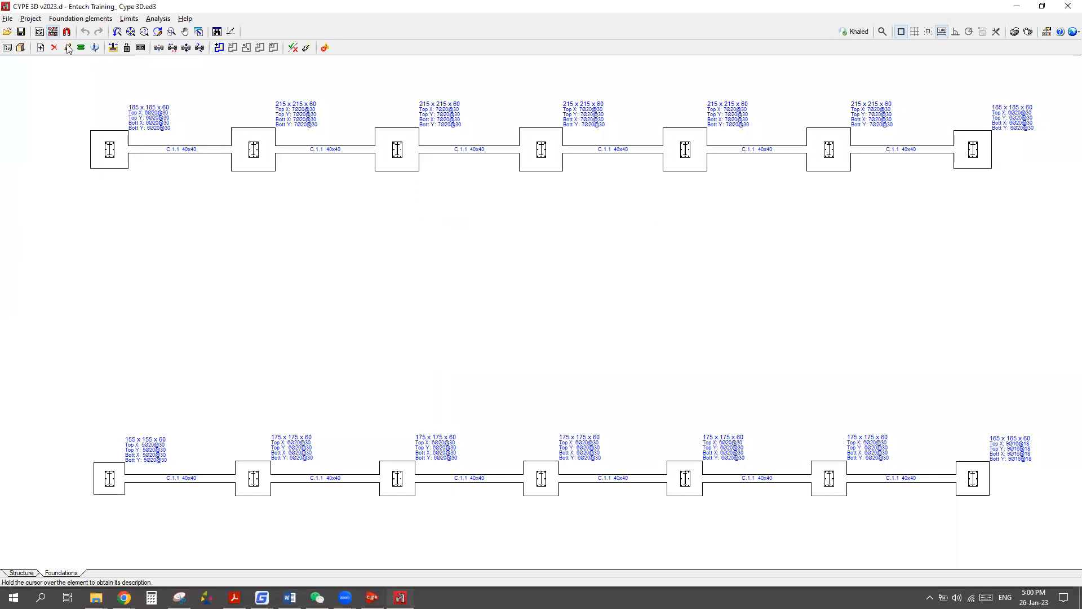
Recheck the general pad footing options for a unit setting and close them without changes.
{"action": "left_click", "coordinate": [31, 18]}
{"action": "mouse_move", "coordinate": [50, 46]}
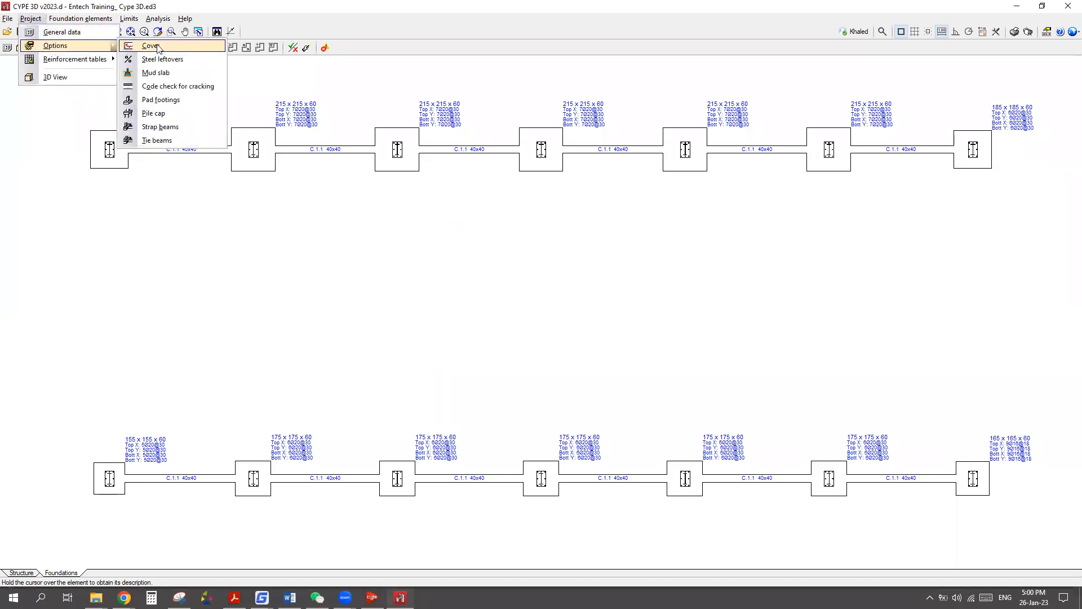
{"action": "left_click", "coordinate": [163, 102]}
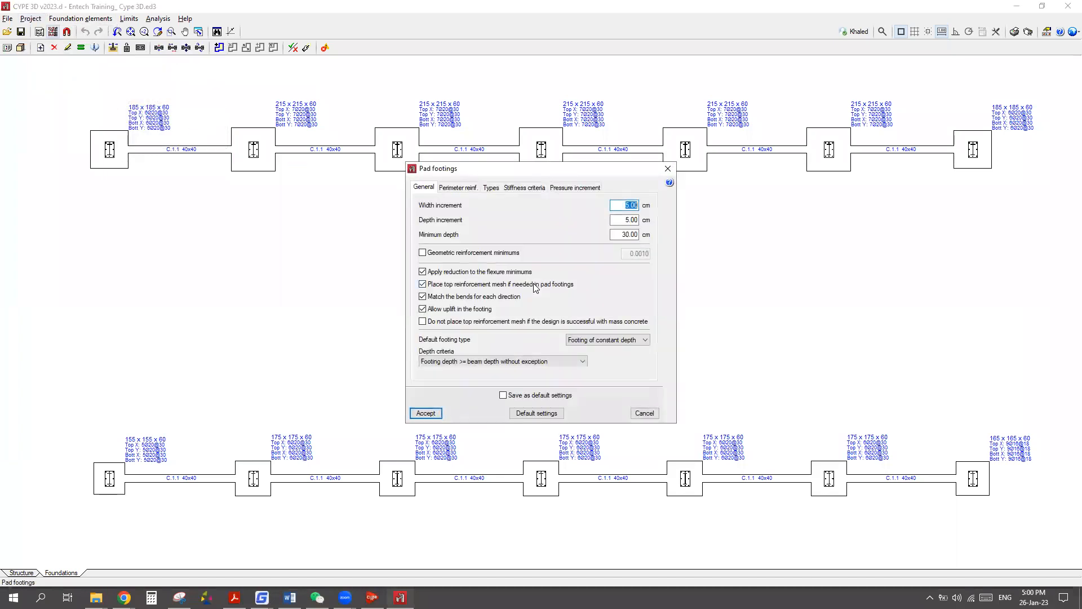
{"action": "left_click", "coordinate": [666, 171]}
Check the drawing configuration's page formats and sheet sizes for a dimension unit option.
{"action": "left_click", "coordinate": [1074, 32]}
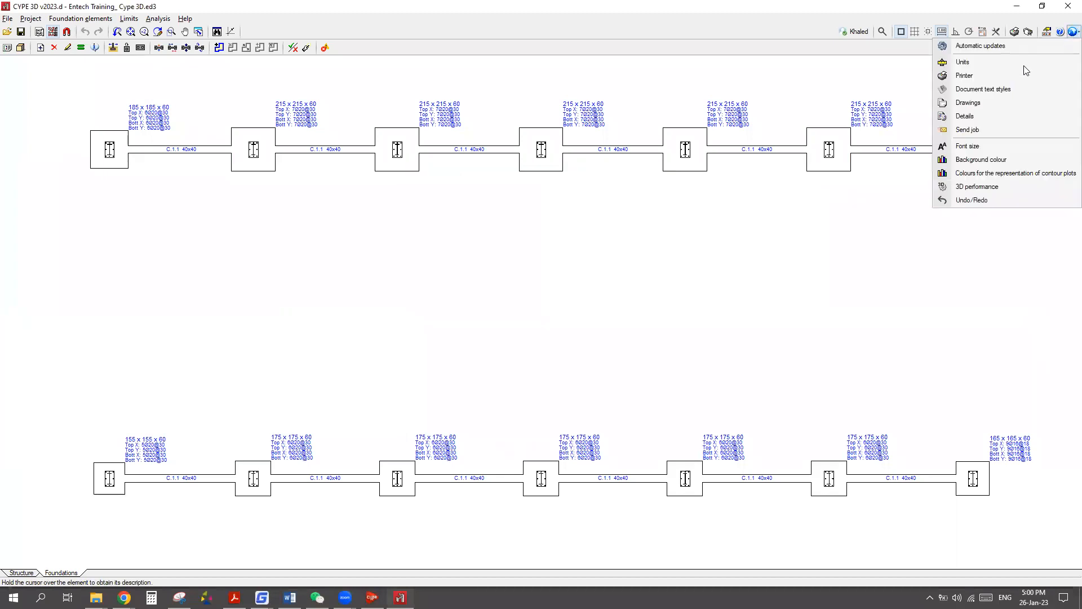
{"action": "left_click", "coordinate": [969, 103]}
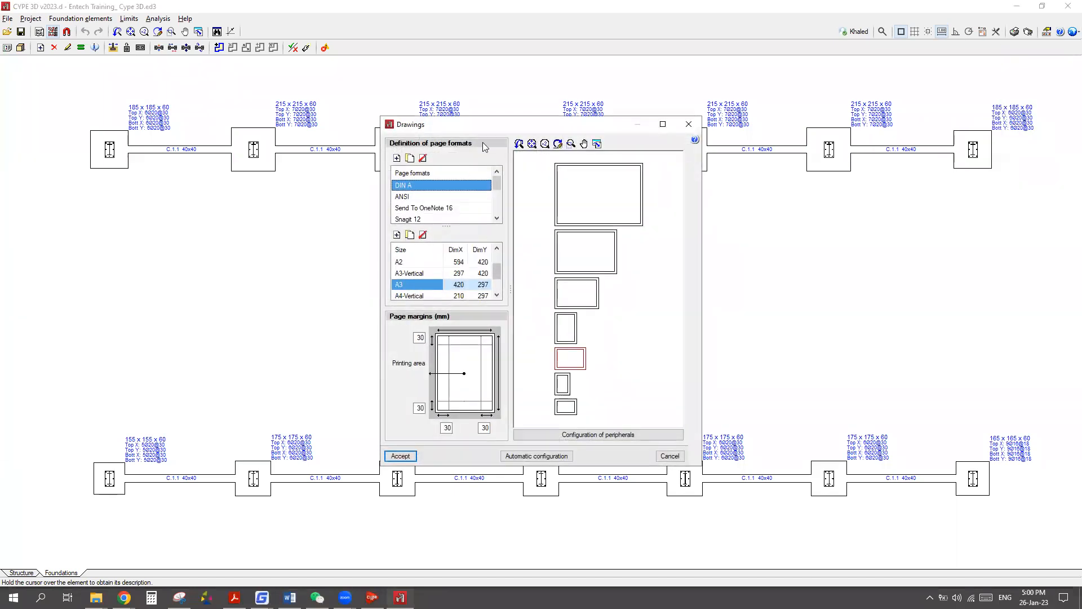
{"action": "left_click_drag", "start_coordinate": [495, 119], "coordinate": [379, 91]}
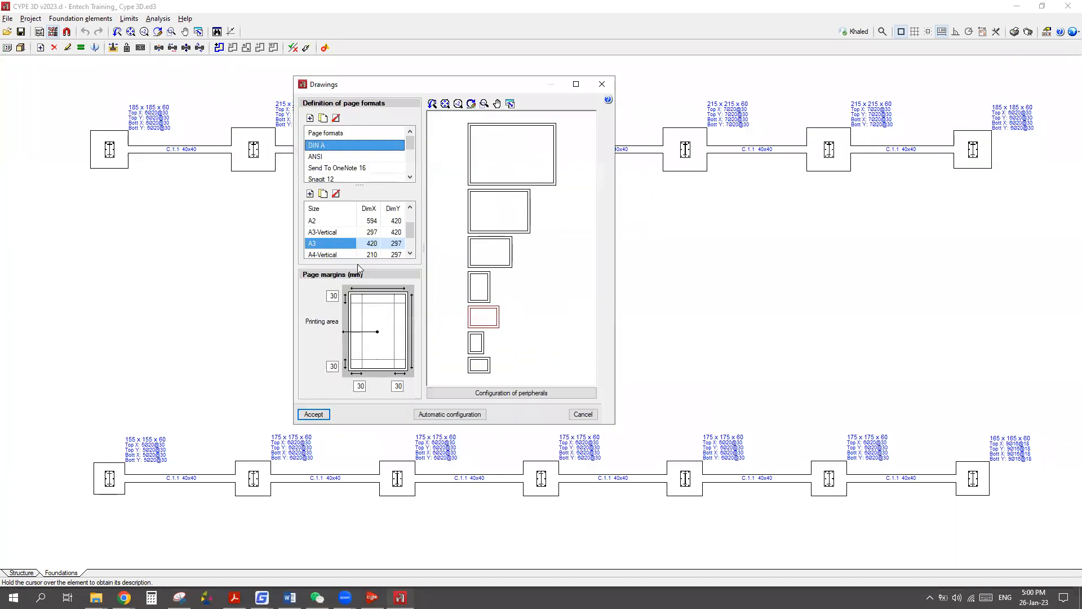
{"action": "left_click", "coordinate": [410, 177]}
{"action": "left_click", "coordinate": [410, 177]}
{"action": "left_click", "coordinate": [410, 178]}
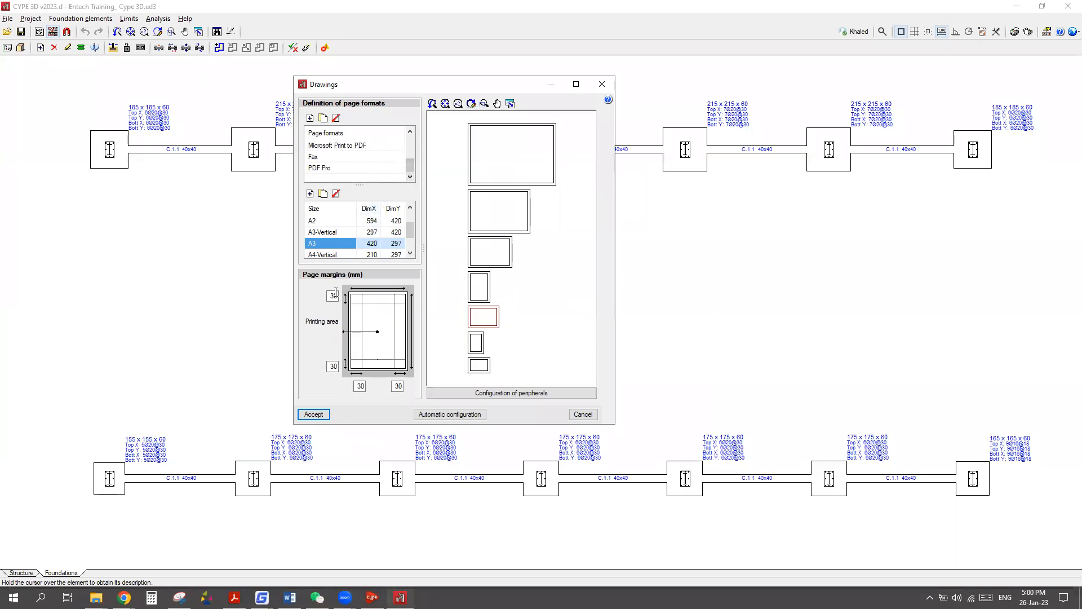
{"action": "scroll", "coordinate": [340, 245], "scroll_direction": "up", "scroll_amount": 2}
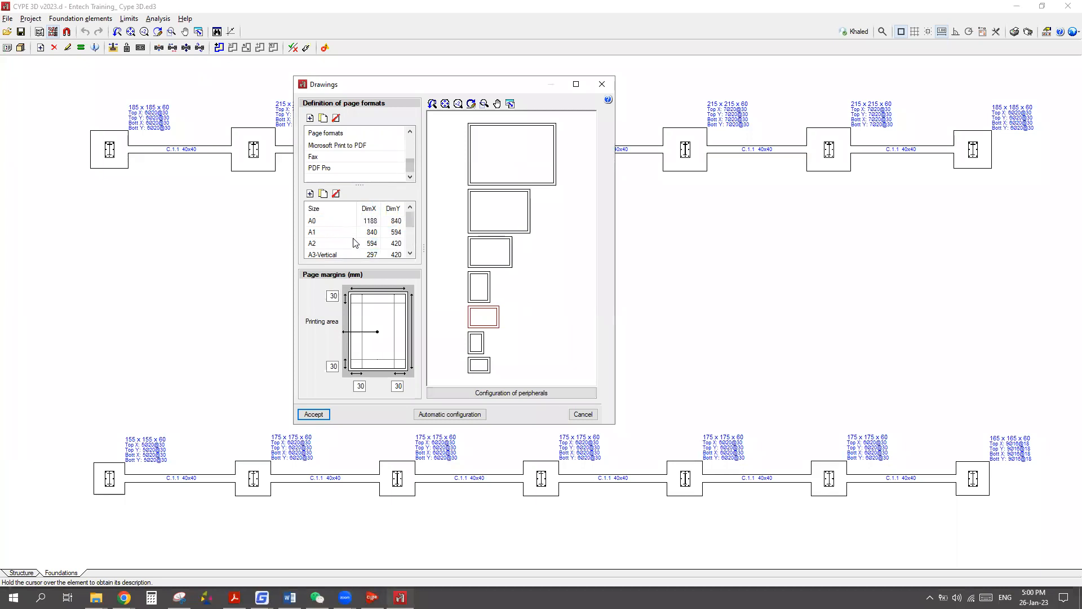
{"action": "scroll", "coordinate": [357, 242], "scroll_direction": "down", "scroll_amount": 2}
{"action": "scroll", "coordinate": [356, 243], "scroll_direction": "up", "scroll_amount": 2}
Review the drawing peripherals, decline the automatic configuration of formats and peripherals, and close the drawing configuration without changes.
{"action": "left_click", "coordinate": [510, 394]}
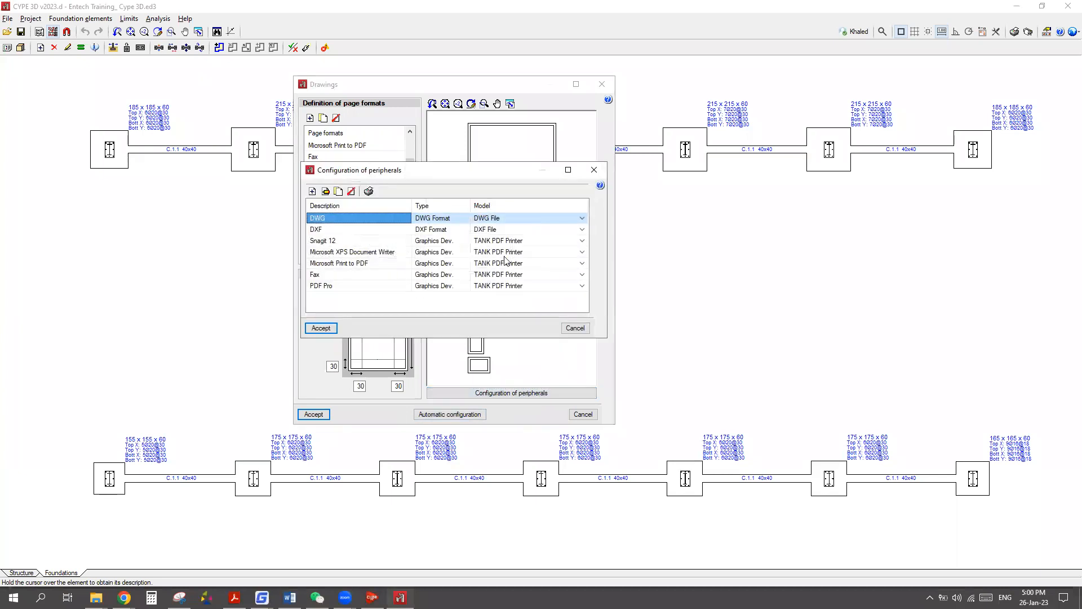
{"action": "left_click", "coordinate": [593, 170]}
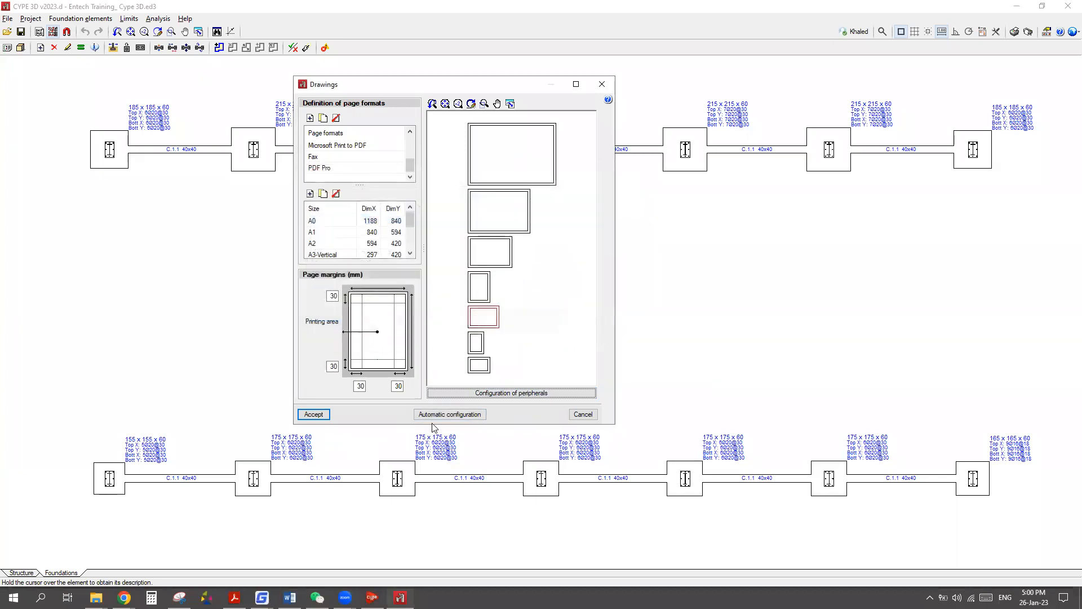
{"action": "mouse_move", "coordinate": [445, 418]}
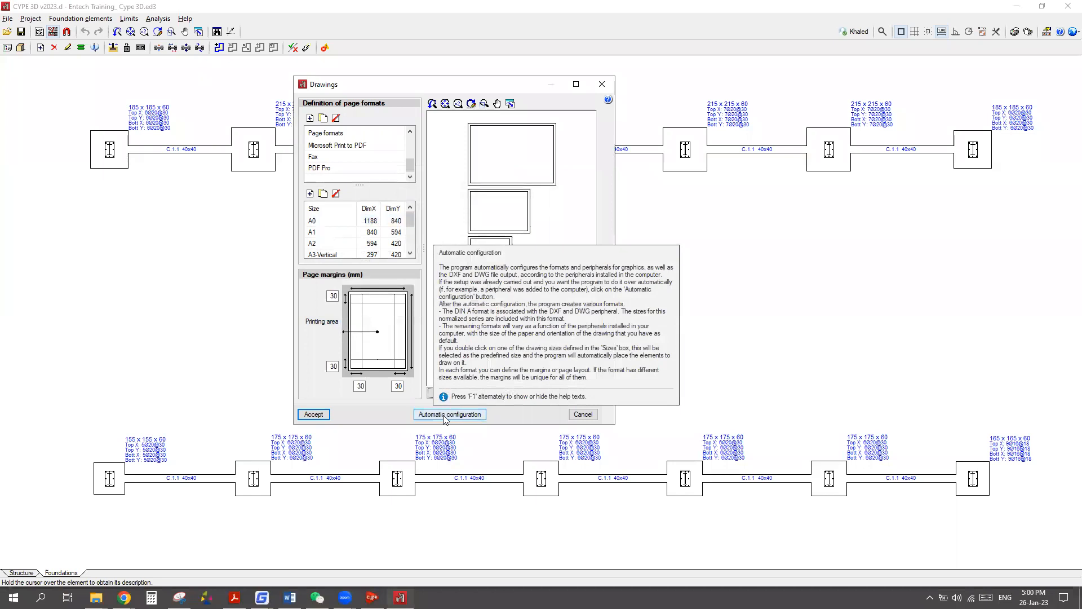
{"action": "left_click", "coordinate": [445, 415]}
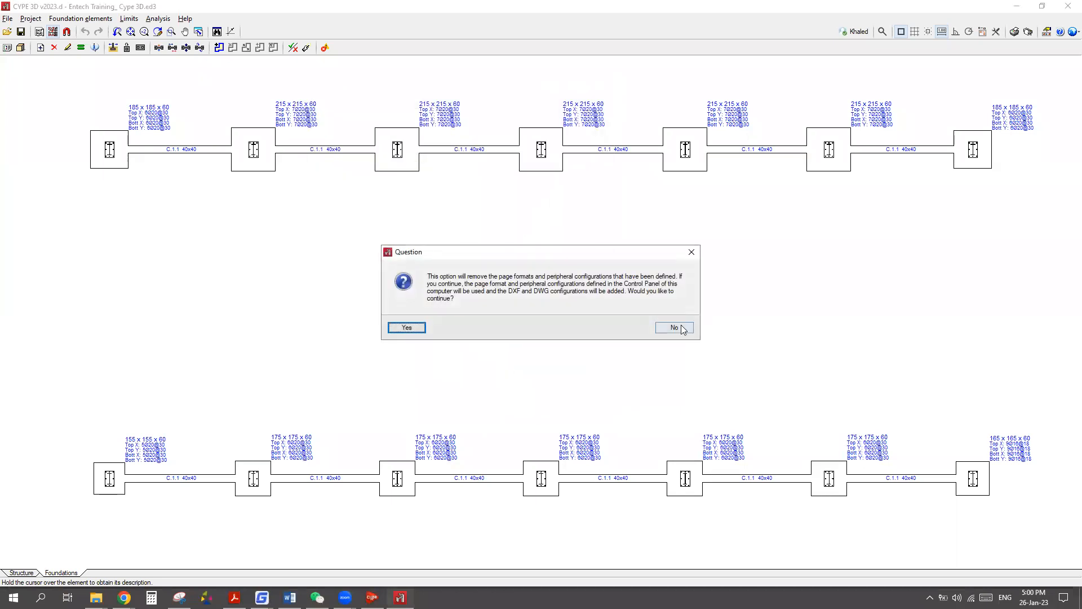
{"action": "left_click", "coordinate": [675, 329]}
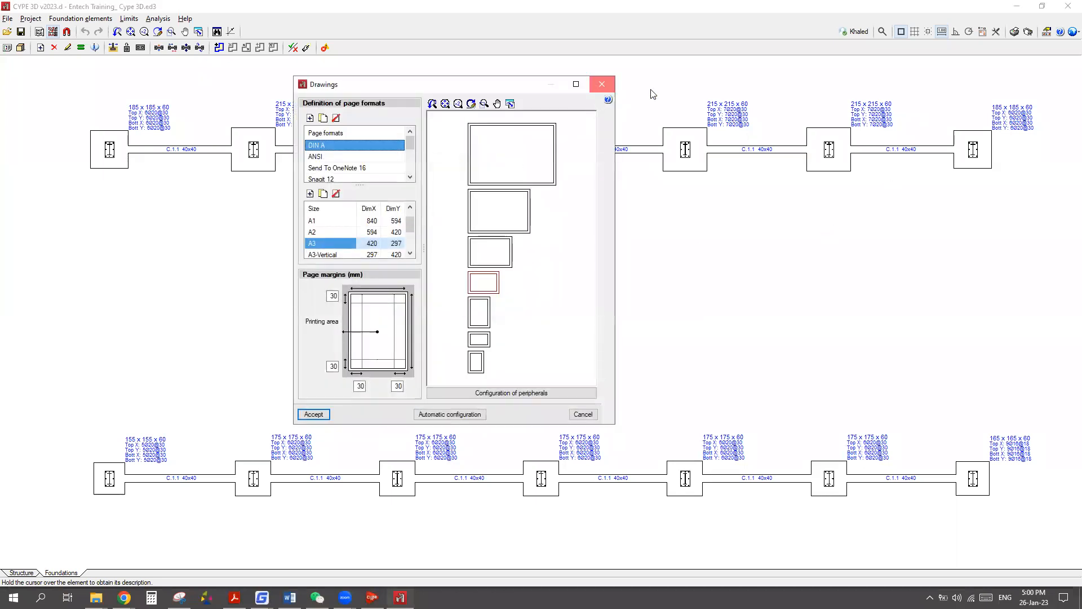
Look through the details library and the printer page setup for a unit option, closing both without changes.
{"action": "left_click", "coordinate": [1074, 31]}
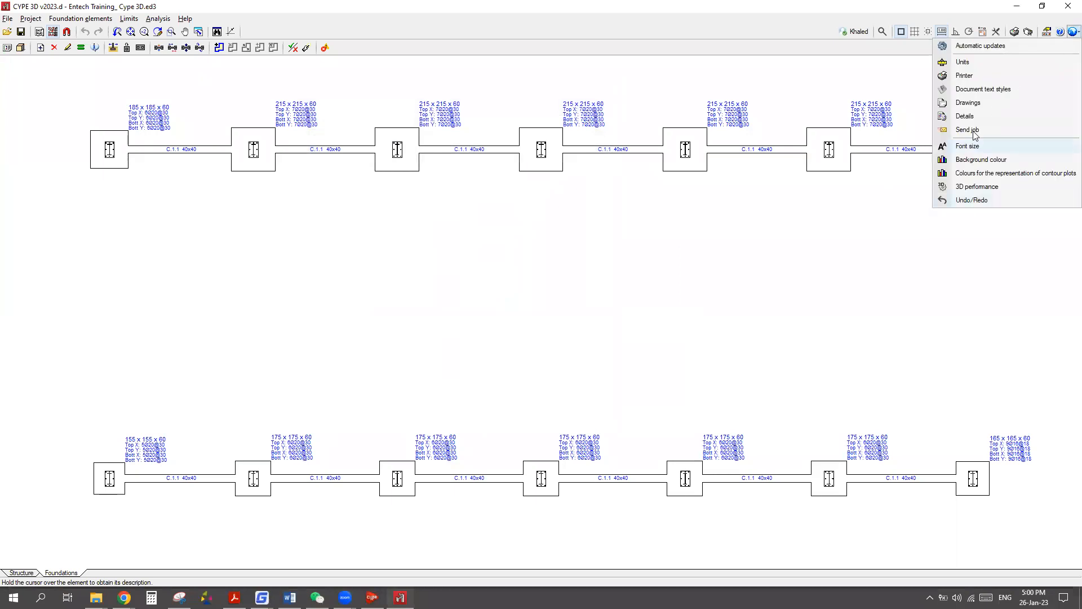
{"action": "left_click", "coordinate": [965, 116]}
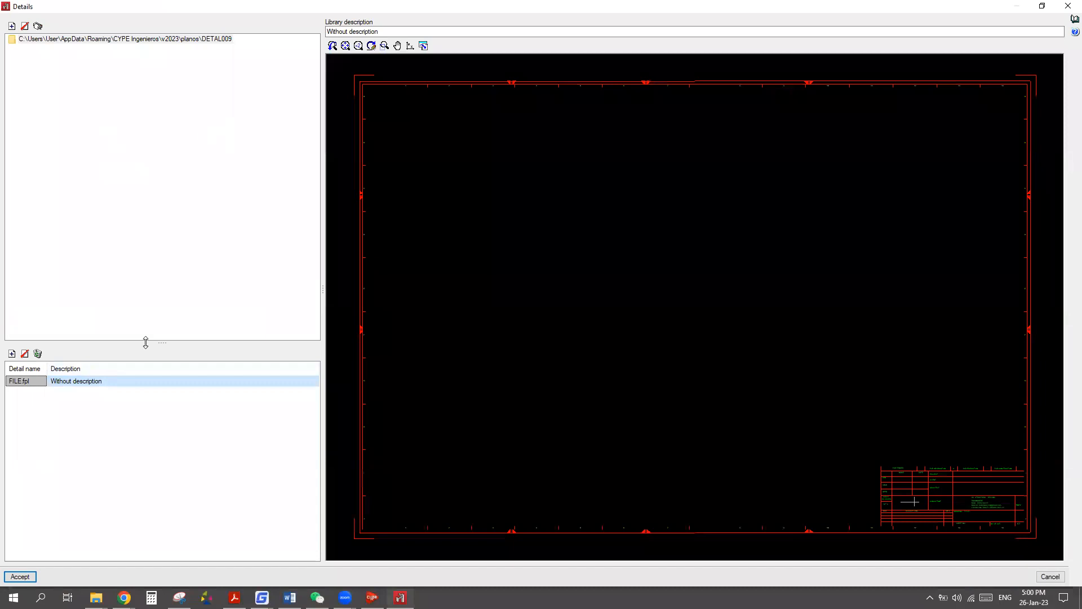
{"action": "left_click", "coordinate": [1069, 6]}
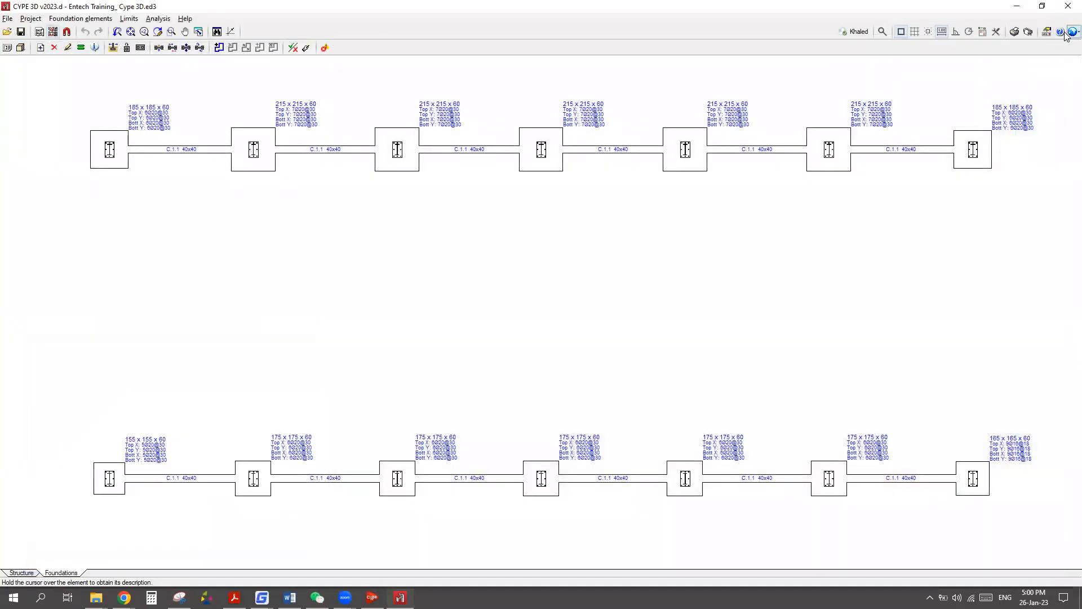
{"action": "left_click", "coordinate": [1072, 32]}
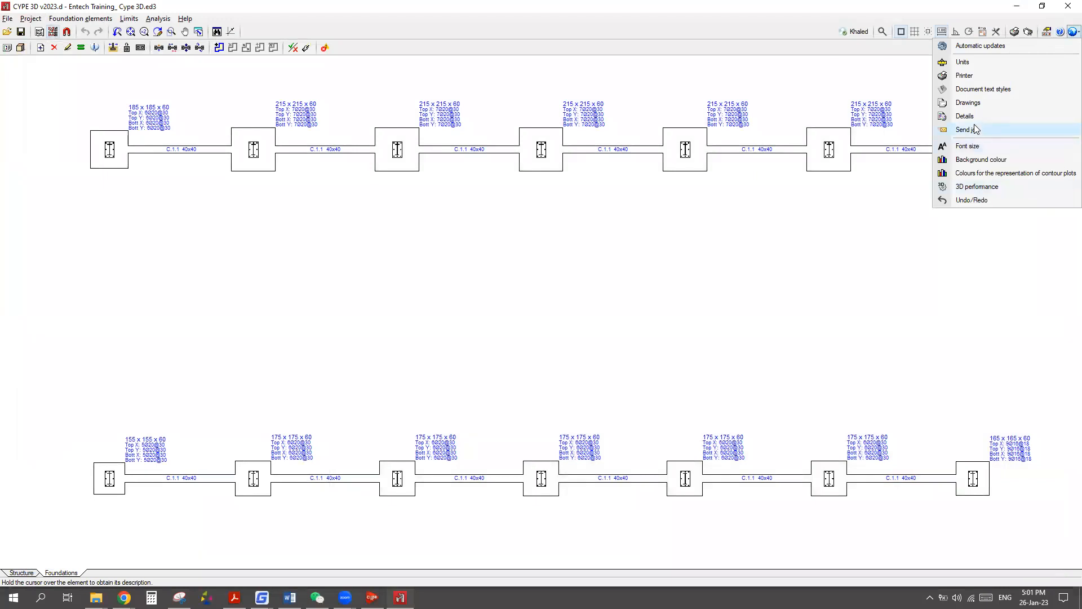
{"action": "left_click", "coordinate": [969, 78]}
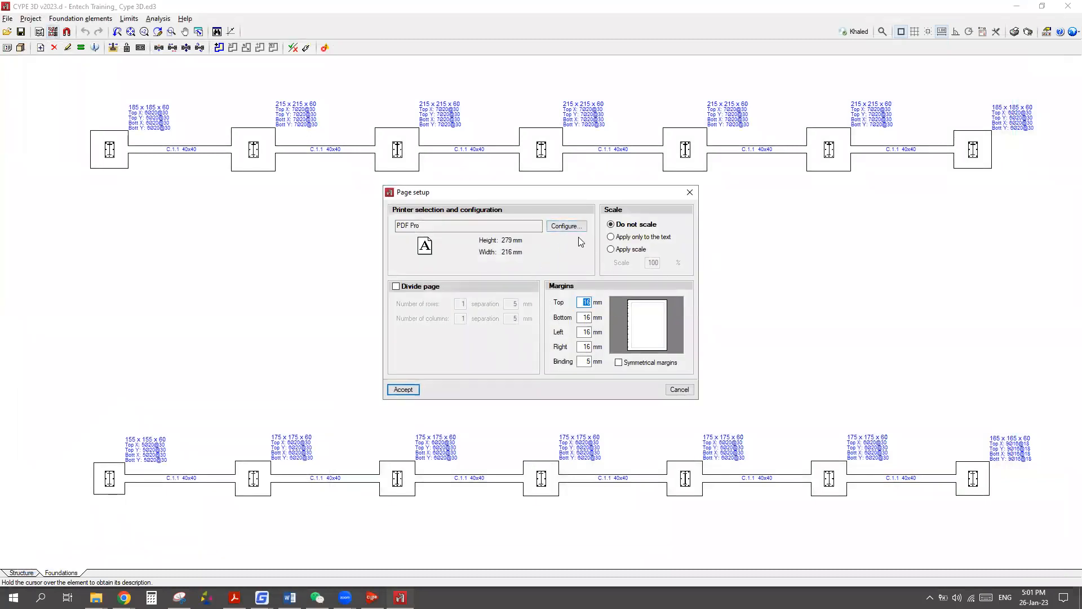
{"action": "left_click", "coordinate": [690, 192]}
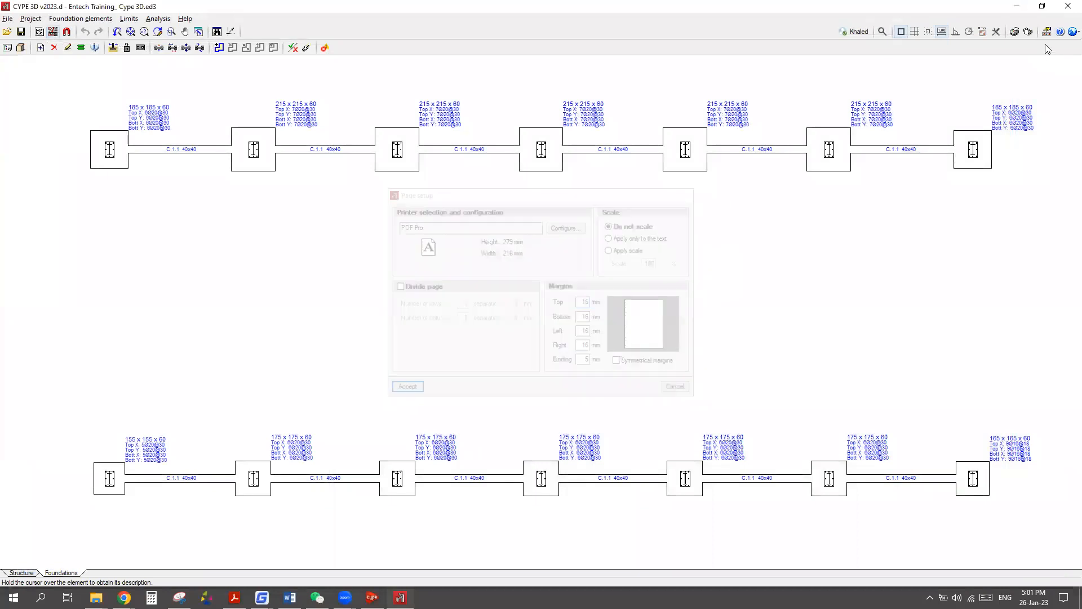
Check the program's general Units setting and close it, and look over the remaining general configuration options.
{"action": "left_click", "coordinate": [1069, 32]}
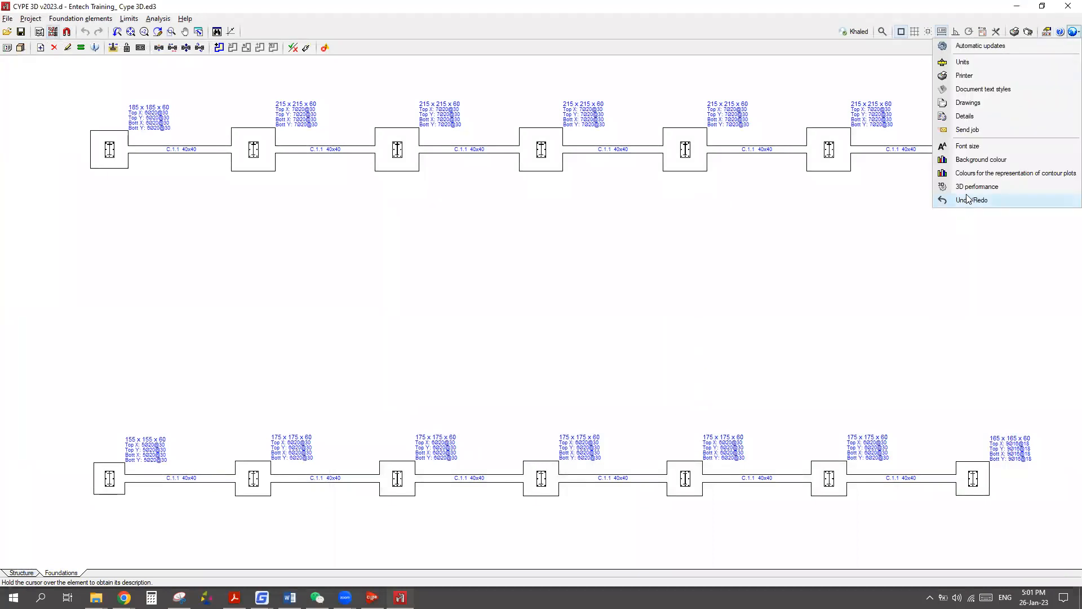
{"action": "left_click", "coordinate": [964, 62]}
{"action": "left_click", "coordinate": [511, 297]}
{"action": "key", "text": "Return"}
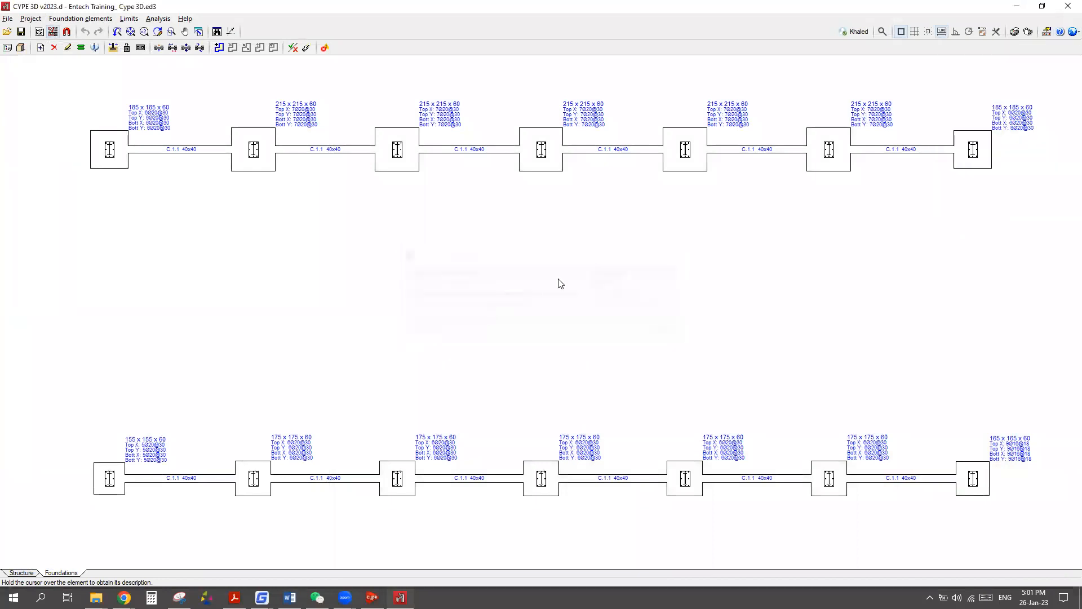
{"action": "left_click", "coordinate": [1067, 33]}
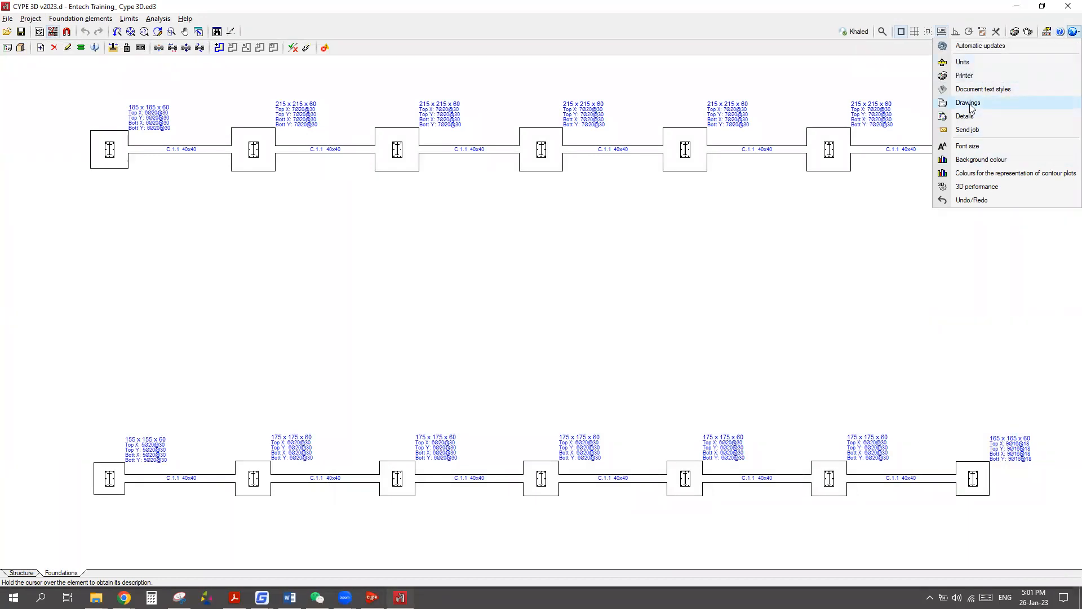
{"action": "left_click", "coordinate": [1009, 19]}
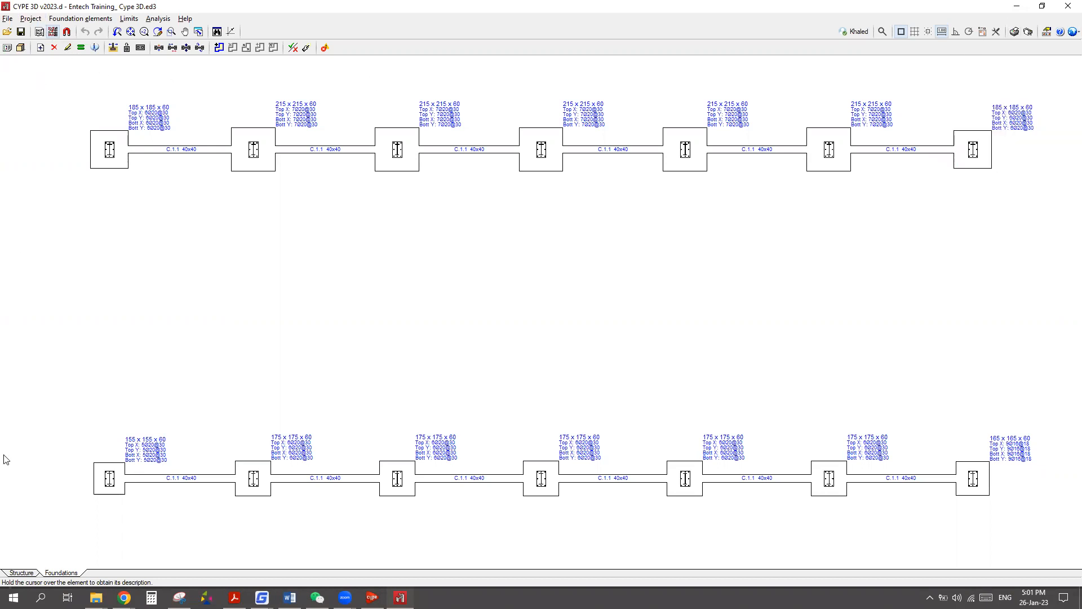
Switch to the structure model and check its drawing preferences for a unit option, closing them without changes.
{"action": "left_click", "coordinate": [17, 572]}
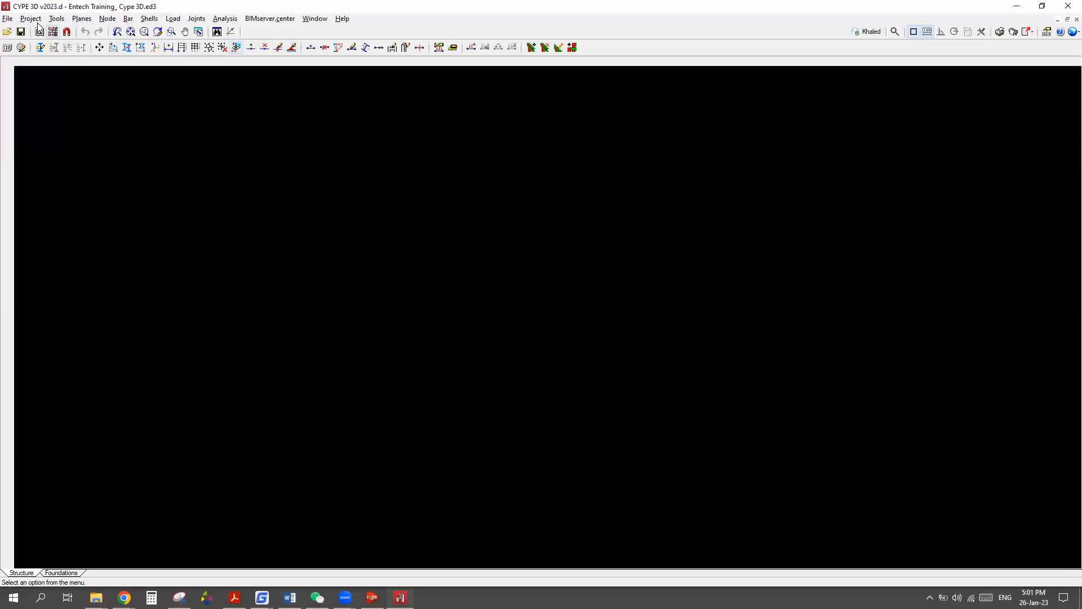
{"action": "left_click", "coordinate": [34, 20]}
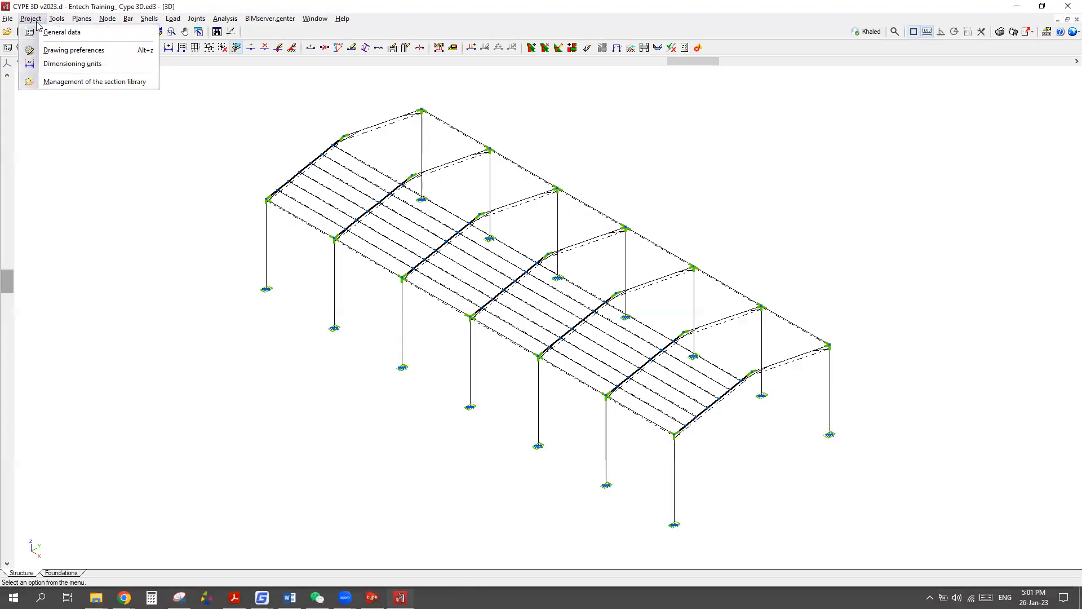
{"action": "left_click", "coordinate": [61, 51]}
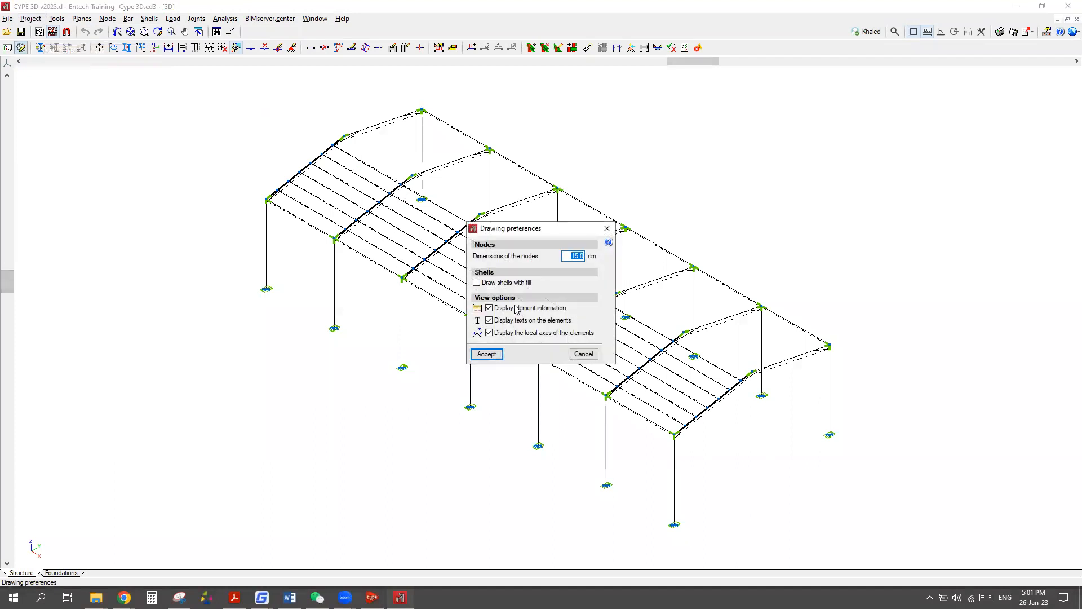
{"action": "left_click", "coordinate": [607, 228]}
In the structure's general data, check the foundation pad footing options, including perimeter reinforcement, for a unit setting and leave them unchanged.
{"action": "left_click", "coordinate": [30, 18]}
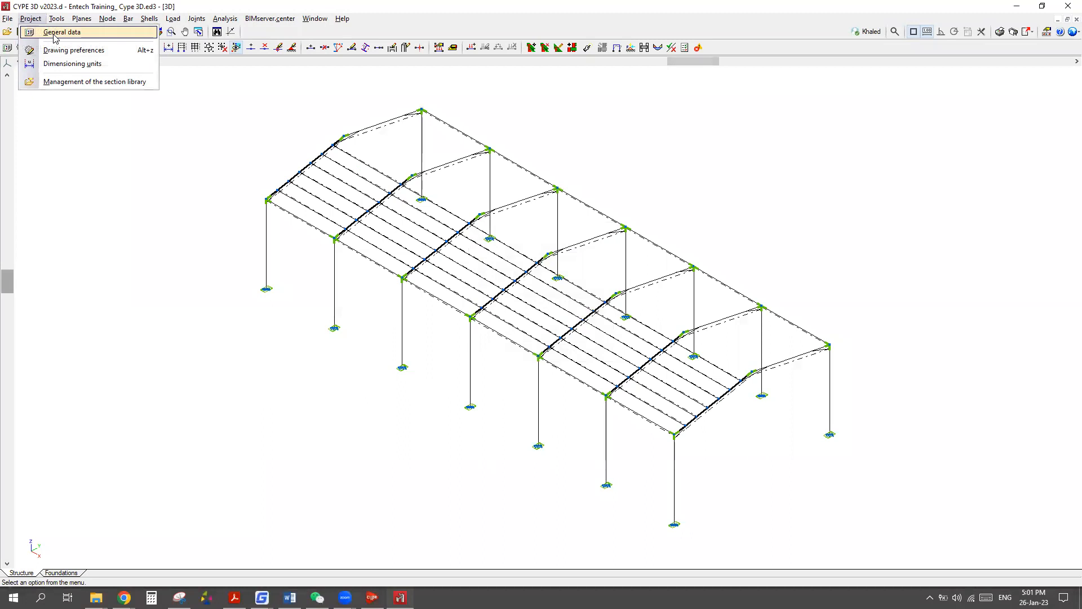
{"action": "left_click", "coordinate": [54, 33]}
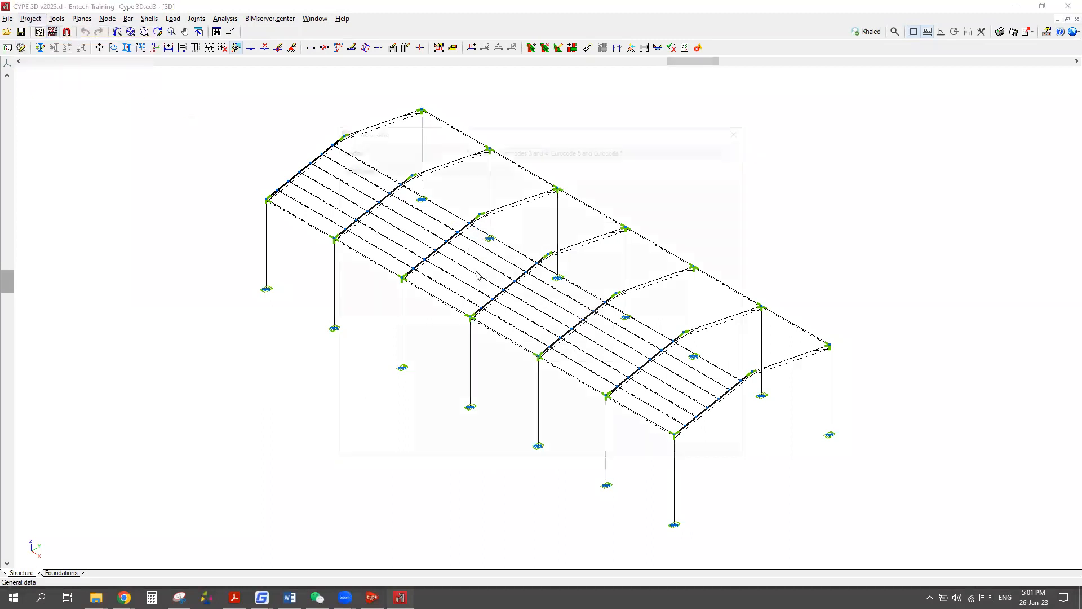
{"action": "left_click", "coordinate": [462, 417]}
{"action": "left_click", "coordinate": [531, 280]}
{"action": "left_click", "coordinate": [544, 302]}
{"action": "left_click", "coordinate": [649, 140]}
{"action": "left_click", "coordinate": [541, 281]}
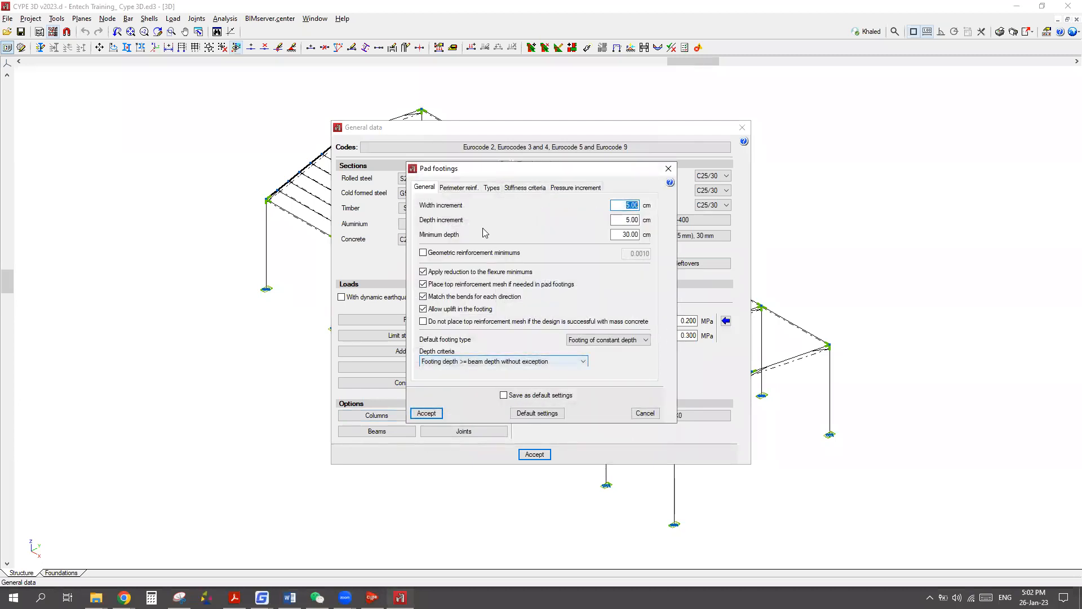
{"action": "left_click", "coordinate": [462, 189]}
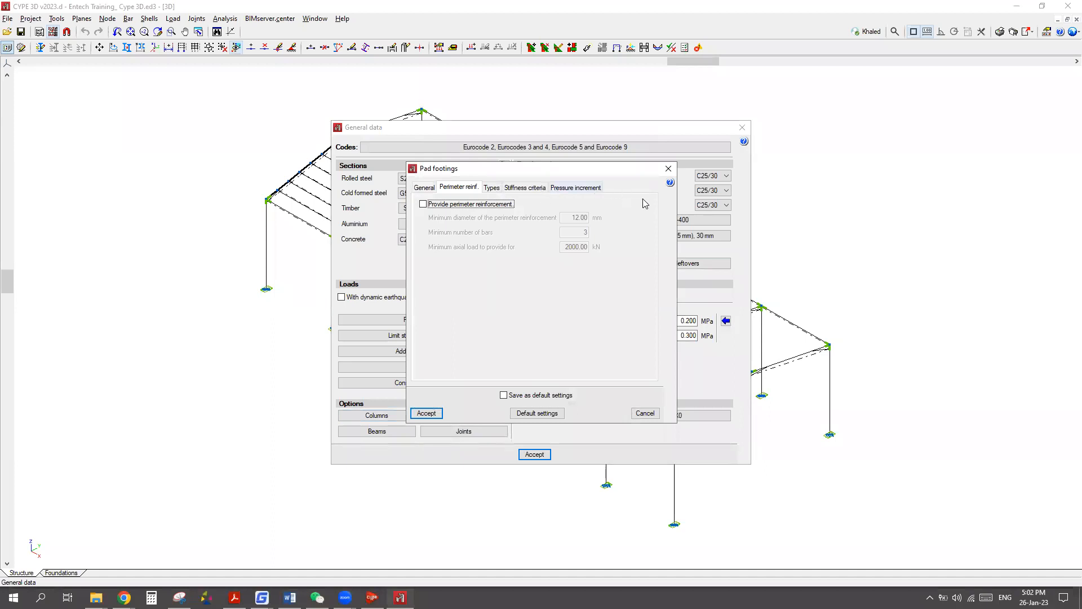
{"action": "left_click", "coordinate": [423, 204]}
{"action": "left_click", "coordinate": [424, 206]}
{"action": "left_click", "coordinate": [669, 169]}
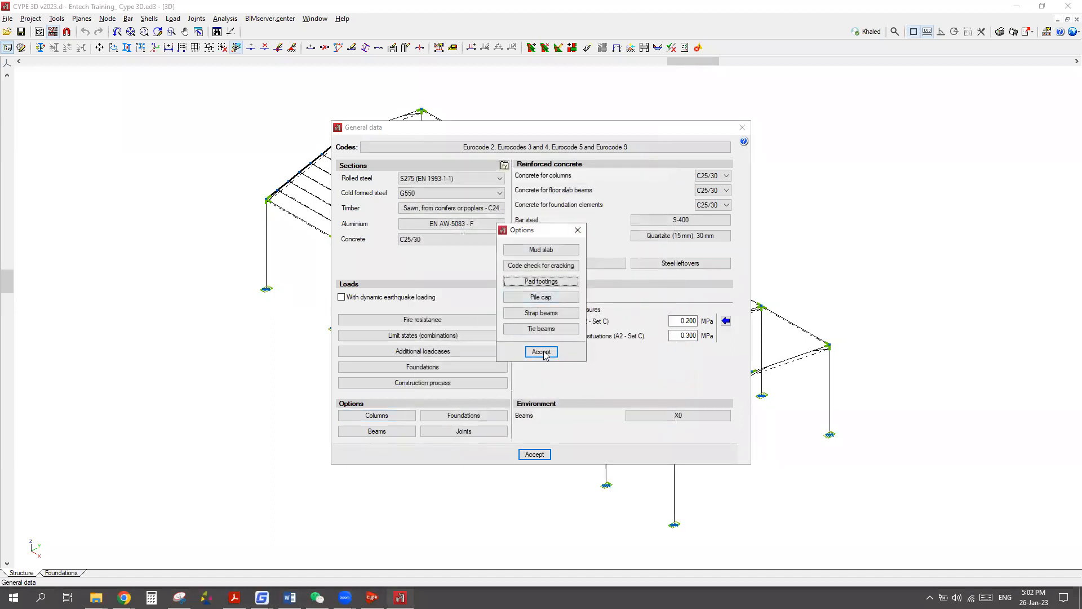
Check the foundation reinforcement table categories for a unit option, and close the general data without changes.
{"action": "left_click", "coordinate": [543, 352]}
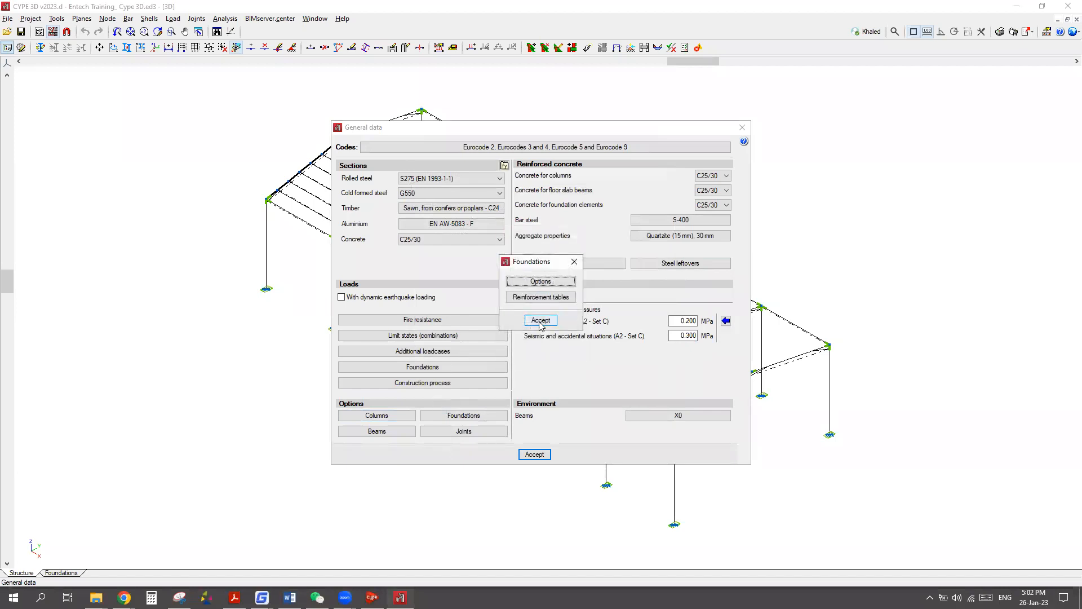
{"action": "left_click", "coordinate": [544, 298]}
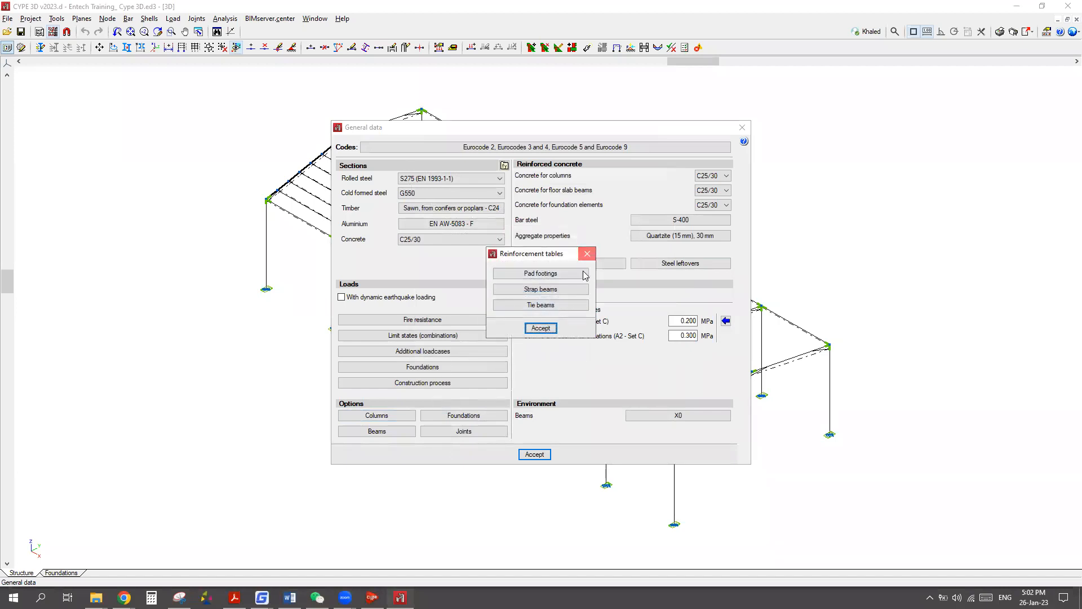
{"action": "left_click", "coordinate": [587, 254]}
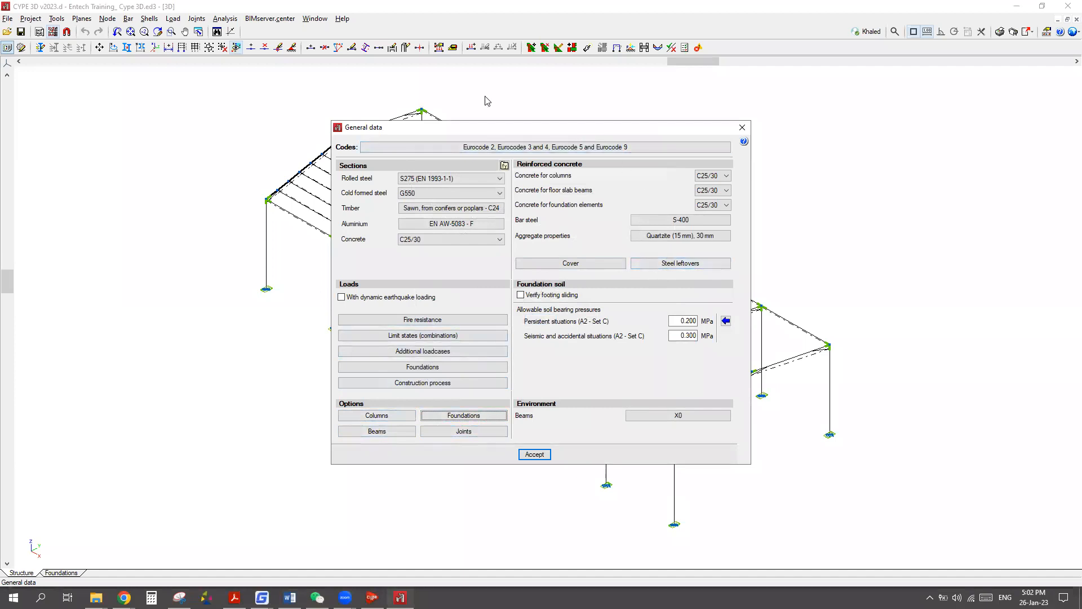
{"action": "left_click_drag", "start_coordinate": [488, 127], "coordinate": [381, 93]}
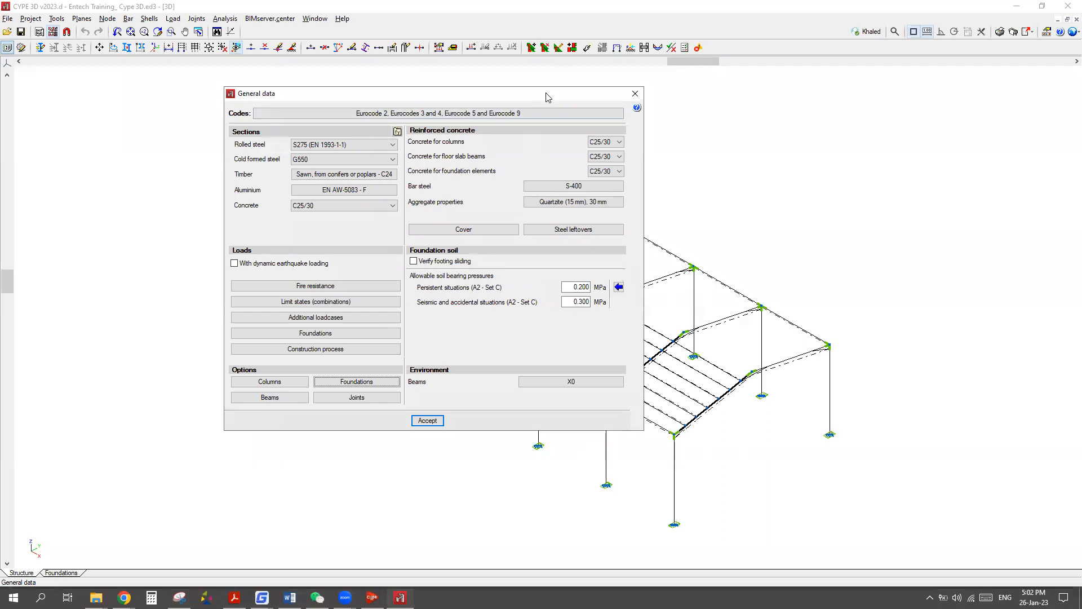
{"action": "left_click_drag", "start_coordinate": [546, 97], "coordinate": [782, 83]}
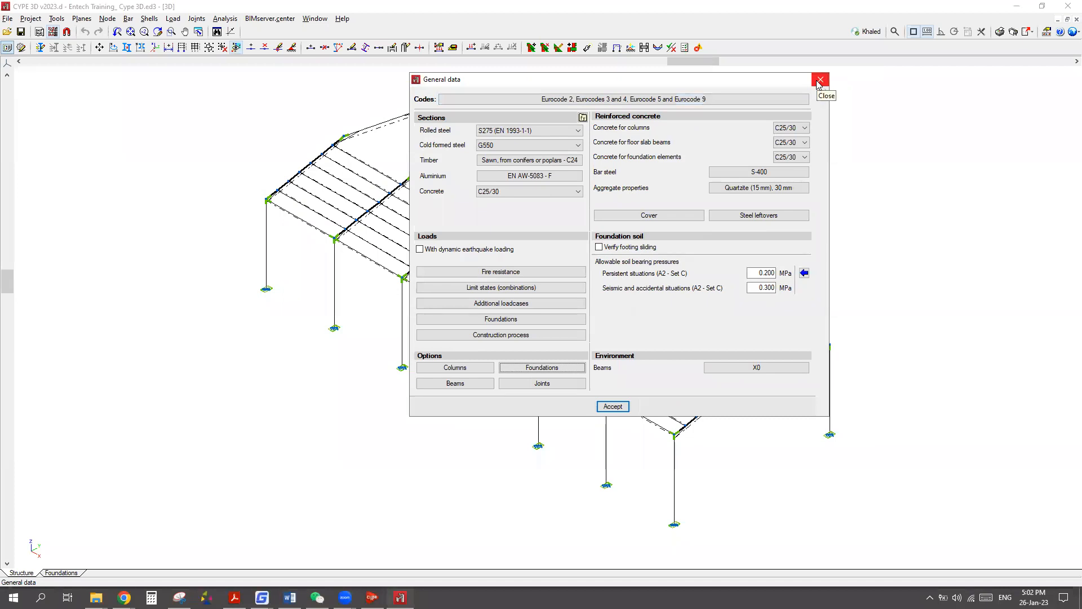
{"action": "left_click", "coordinate": [819, 80]}
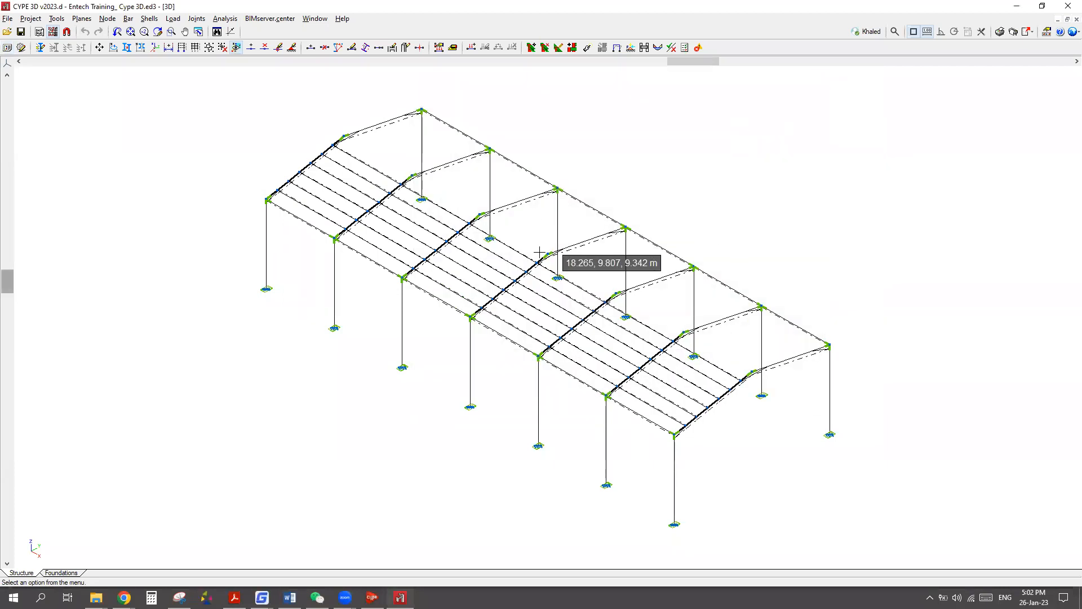
{"action": "scroll", "coordinate": [484, 339], "scroll_direction": "down", "scroll_amount": 2}
{"action": "scroll", "coordinate": [498, 253], "scroll_direction": "up", "scroll_amount": 3}
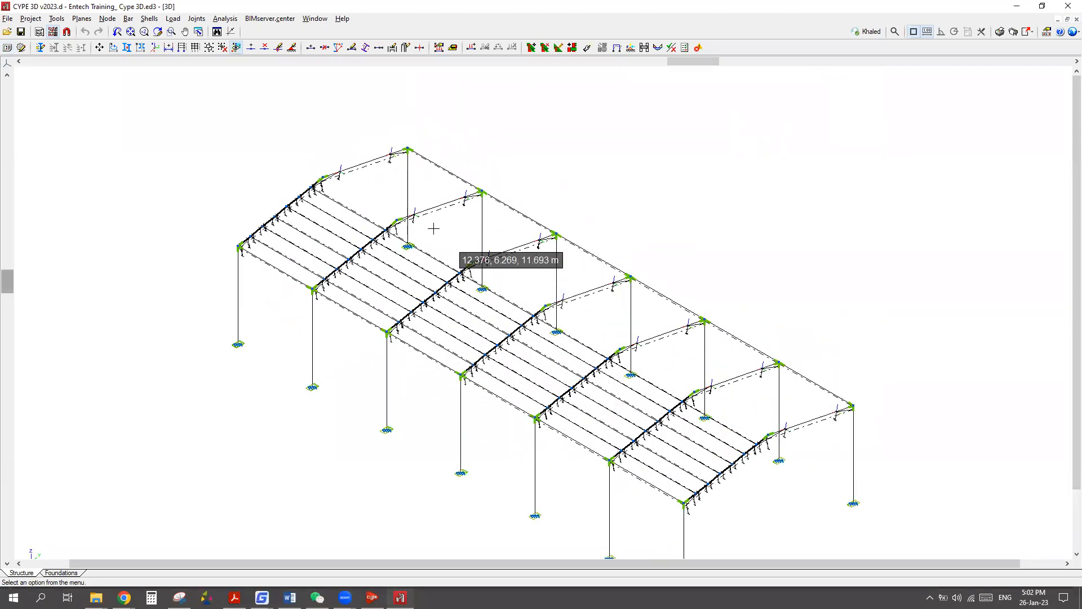
Return to the foundations plan and check the element types available for a new foundation, closing the list without adding any.
{"action": "scroll", "coordinate": [433, 227], "scroll_direction": "down", "scroll_amount": 1}
{"action": "scroll", "coordinate": [501, 265], "scroll_direction": "up", "scroll_amount": 1}
{"action": "scroll", "coordinate": [498, 225], "scroll_direction": "down", "scroll_amount": 2}
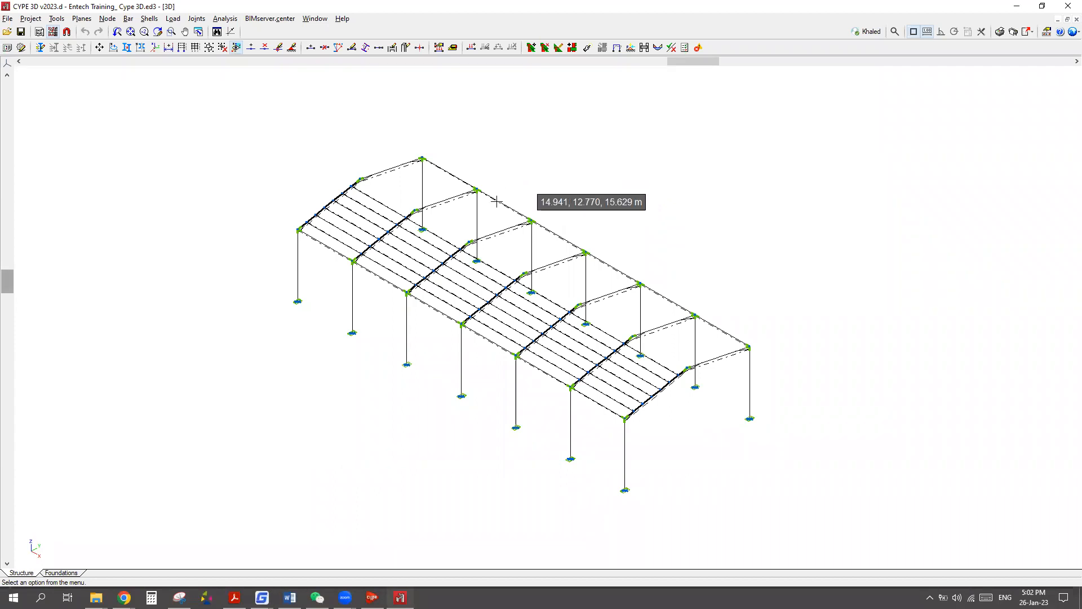
{"action": "scroll", "coordinate": [443, 367], "scroll_direction": "up", "scroll_amount": 2}
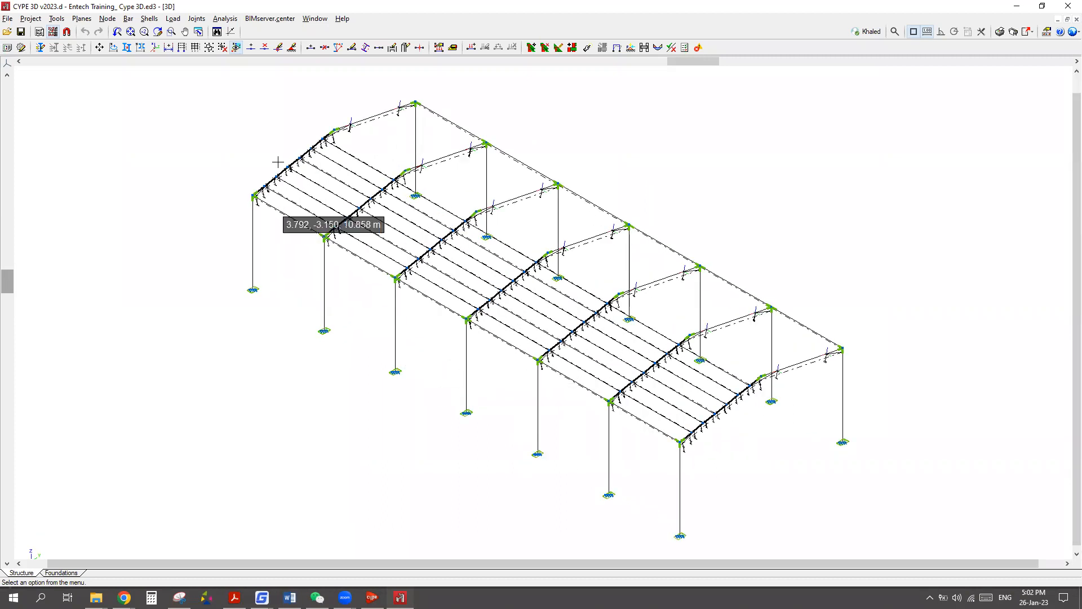
{"action": "left_click", "coordinate": [61, 573]}
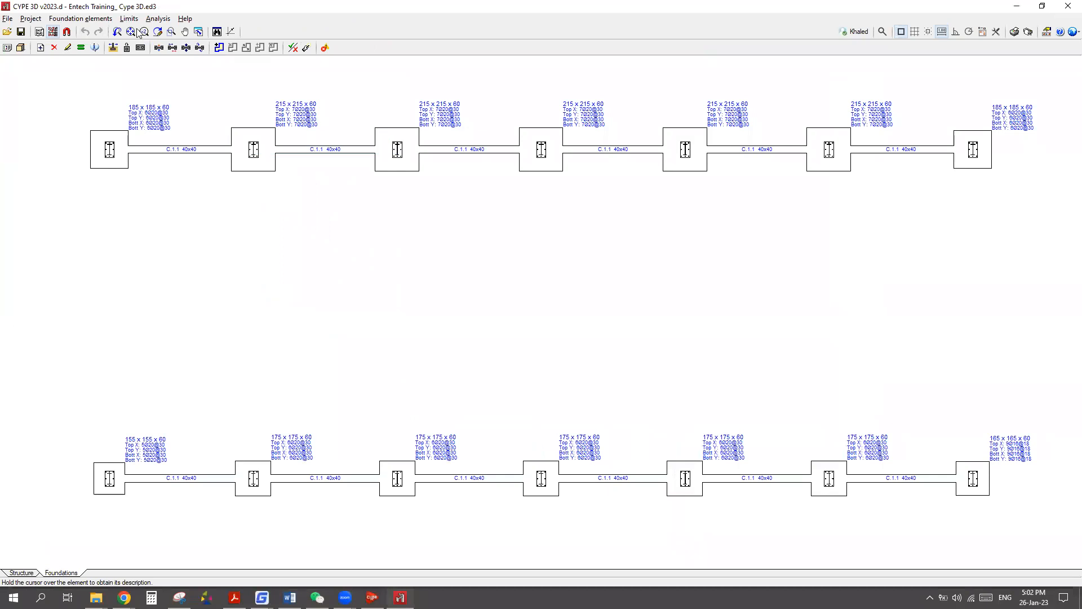
{"action": "left_click", "coordinate": [80, 18]}
{"action": "left_click", "coordinate": [75, 34]}
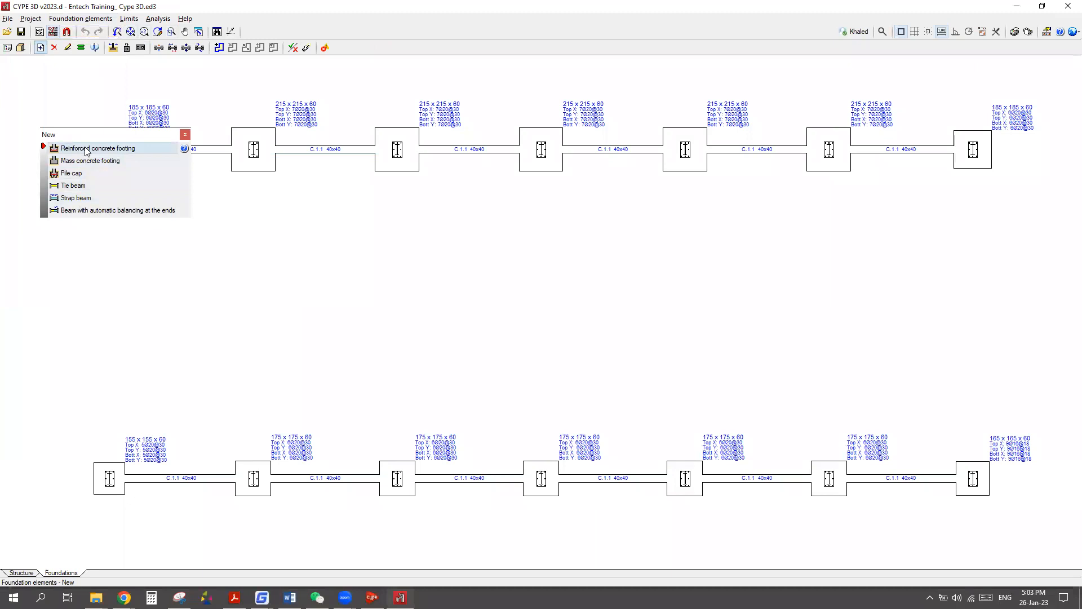
{"action": "left_click", "coordinate": [77, 175]}
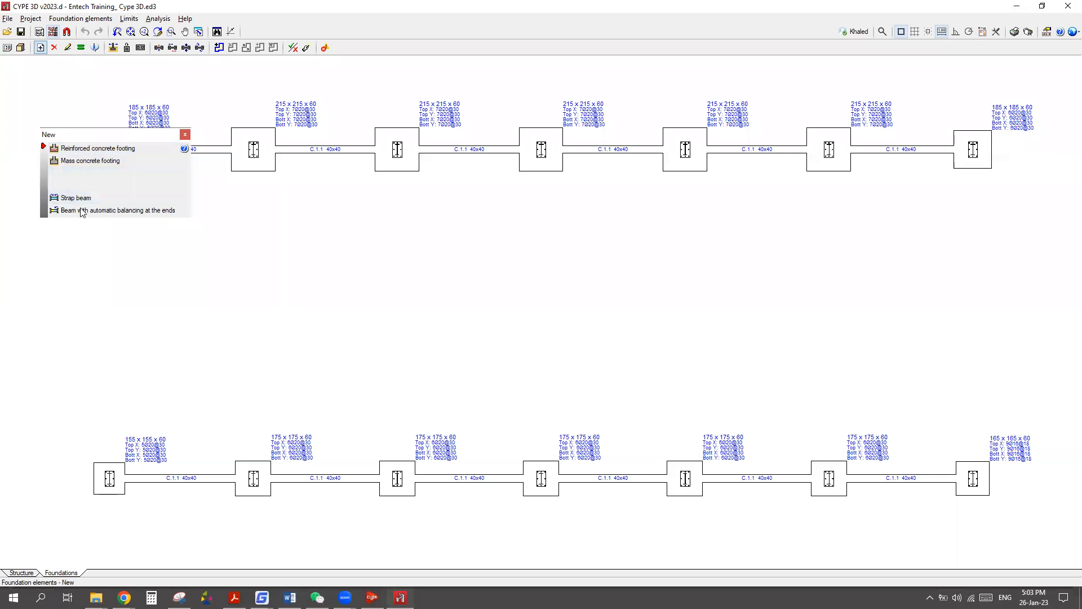
{"action": "left_click", "coordinate": [184, 136]}
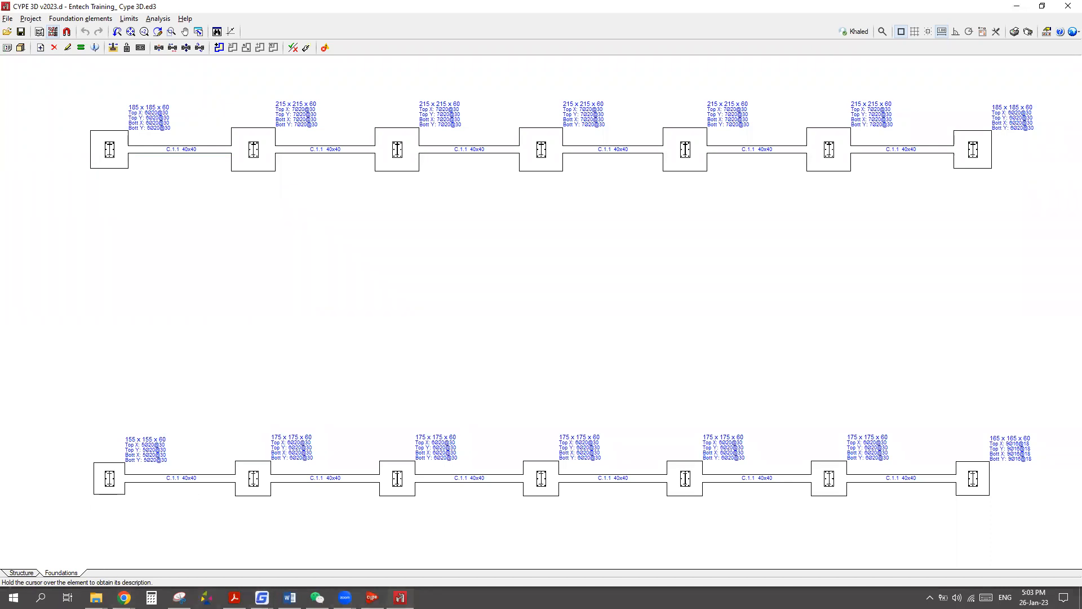
Bring up the CYPE launcher, start CYPECAD, open the most recent training job and close its analysis error report.
{"action": "left_click", "coordinate": [930, 597]}
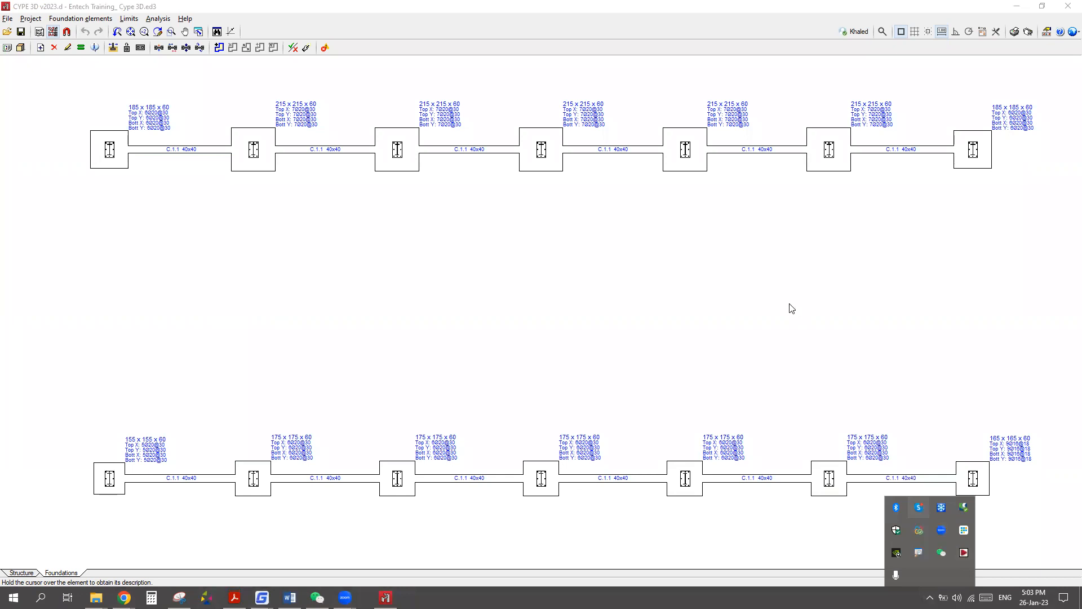
{"action": "mouse_move", "coordinate": [971, 474]}
{"action": "left_click", "coordinate": [964, 552]}
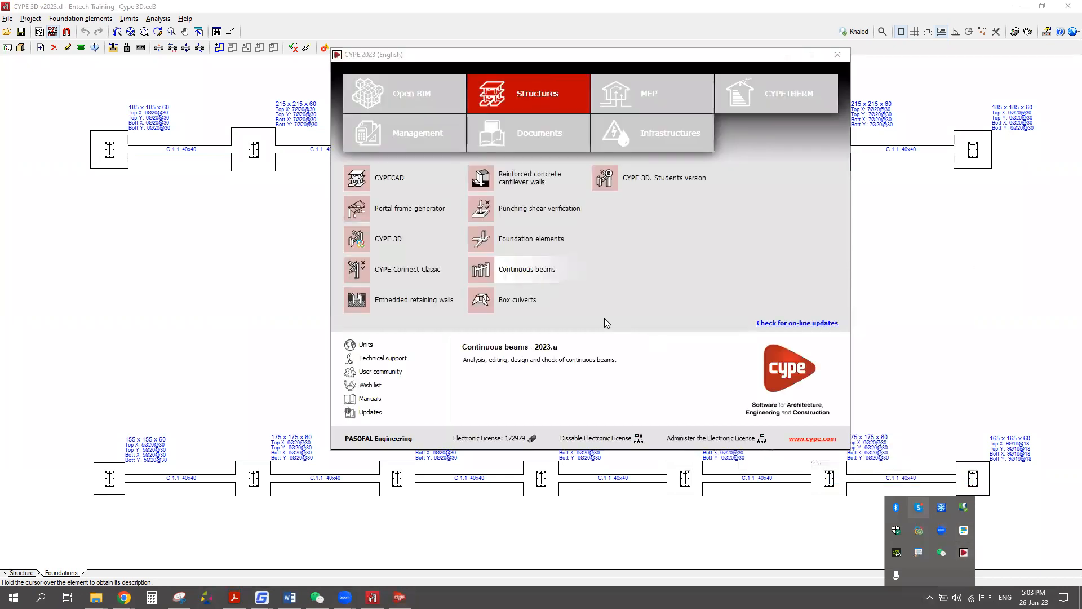
{"action": "left_click", "coordinate": [393, 182]}
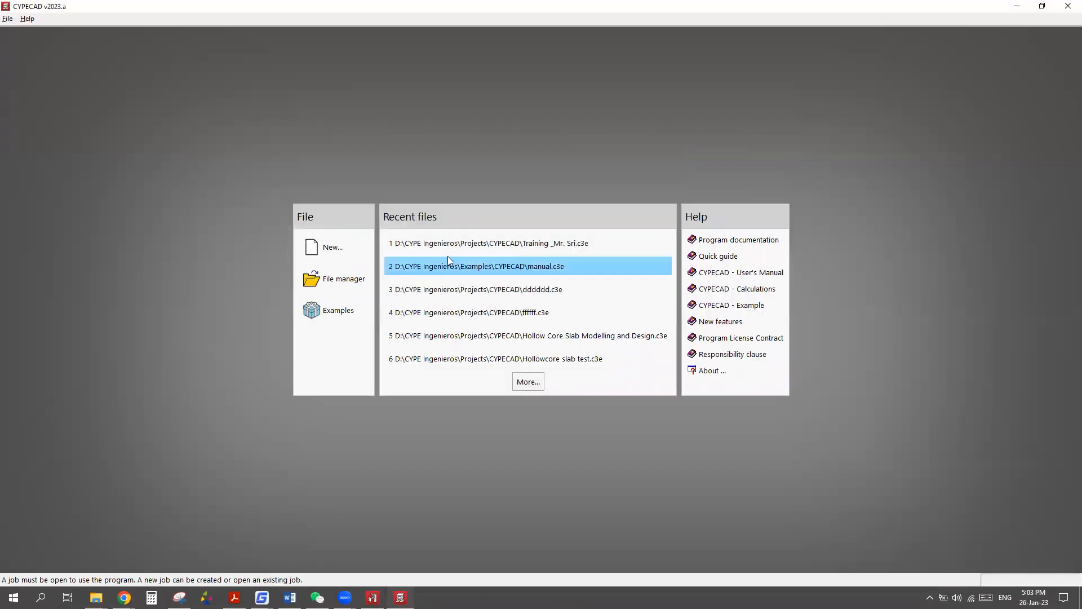
{"action": "left_click", "coordinate": [519, 245]}
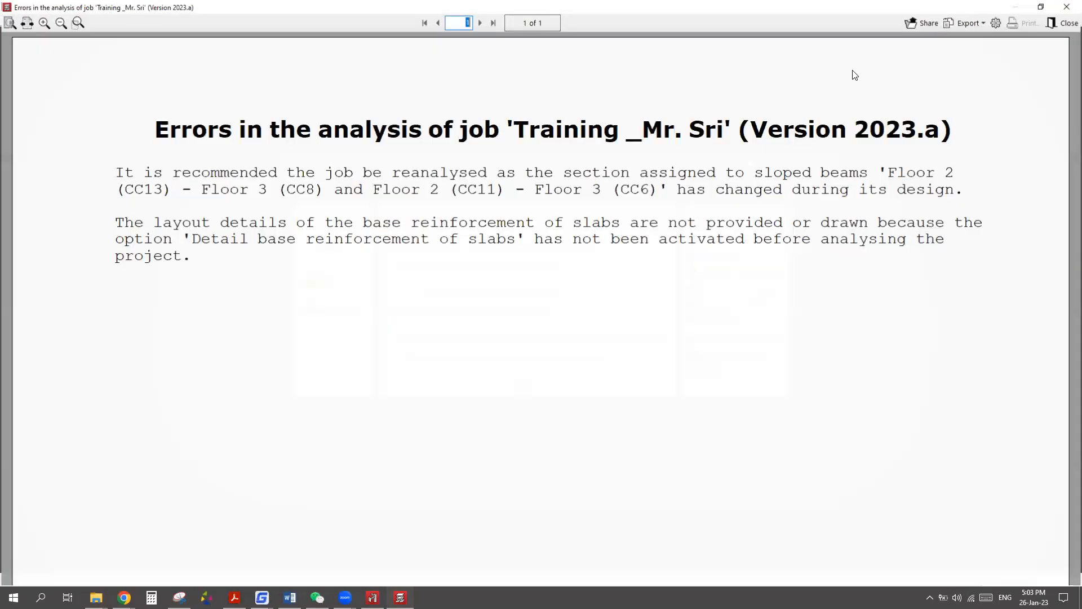
{"action": "left_click", "coordinate": [1069, 6]}
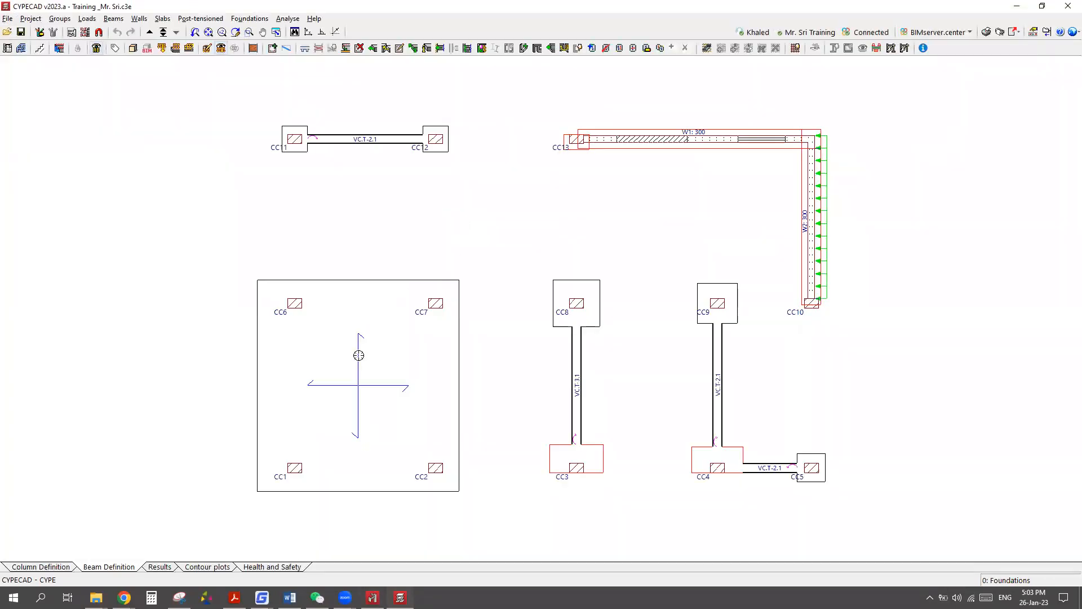
Examine the foundation plan and the building's 3D view, looking closely at the raft slab and pad footings, and close the 3D view.
{"action": "scroll", "coordinate": [359, 355], "scroll_direction": "up", "scroll_amount": 1}
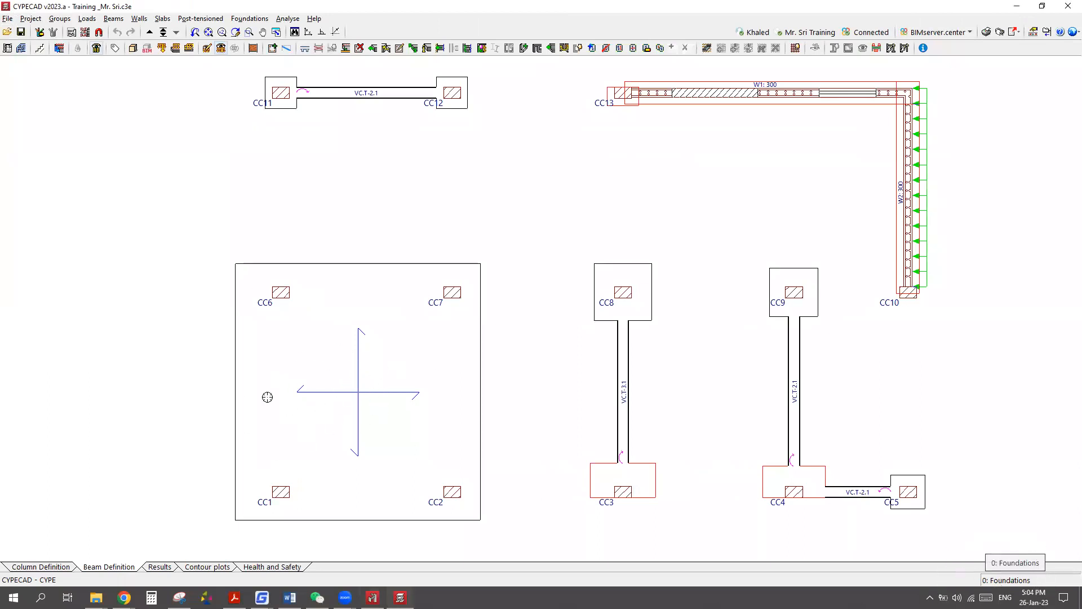
{"action": "scroll", "coordinate": [329, 382], "scroll_direction": "up", "scroll_amount": 1}
{"action": "scroll", "coordinate": [308, 343], "scroll_direction": "down", "scroll_amount": 1}
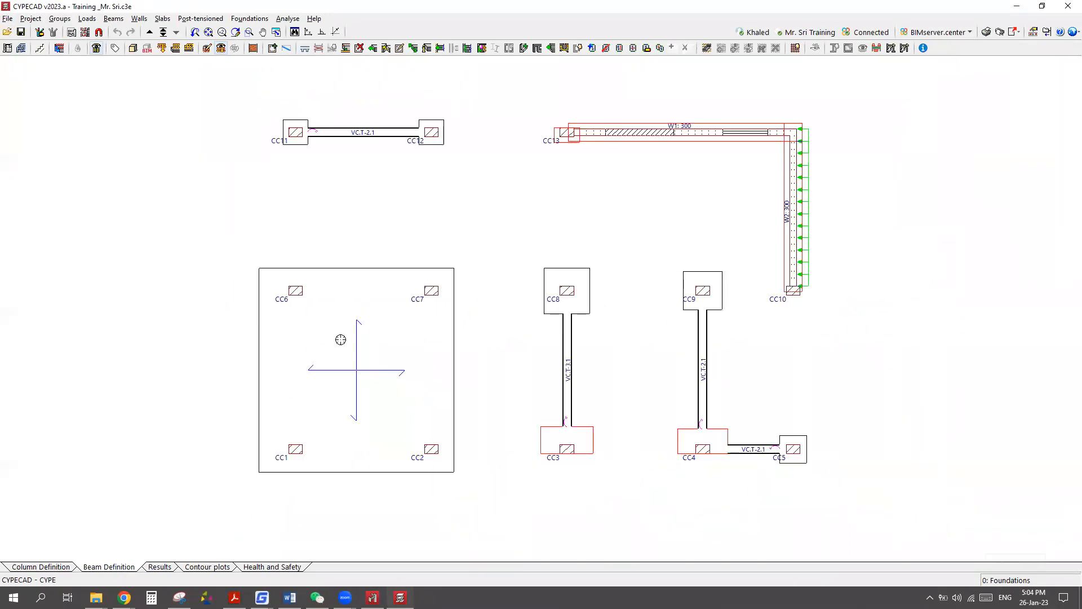
{"action": "left_click", "coordinate": [133, 50]}
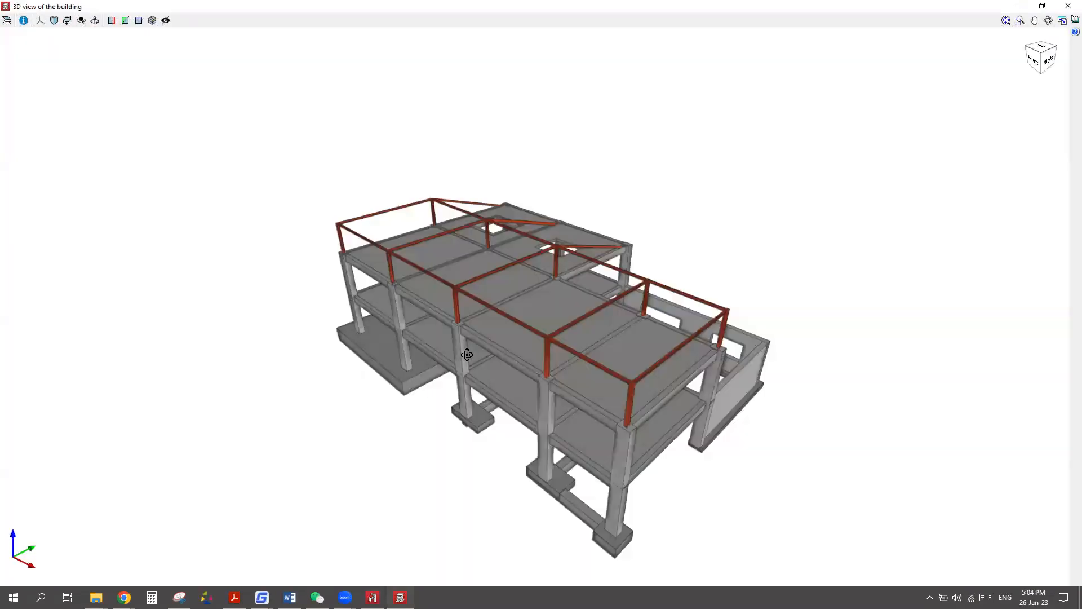
{"action": "left_click_drag", "start_coordinate": [509, 334], "coordinate": [472, 329]}
{"action": "scroll", "coordinate": [428, 391], "scroll_direction": "up", "scroll_amount": 5}
{"action": "scroll", "coordinate": [439, 382], "scroll_direction": "up", "scroll_amount": 2}
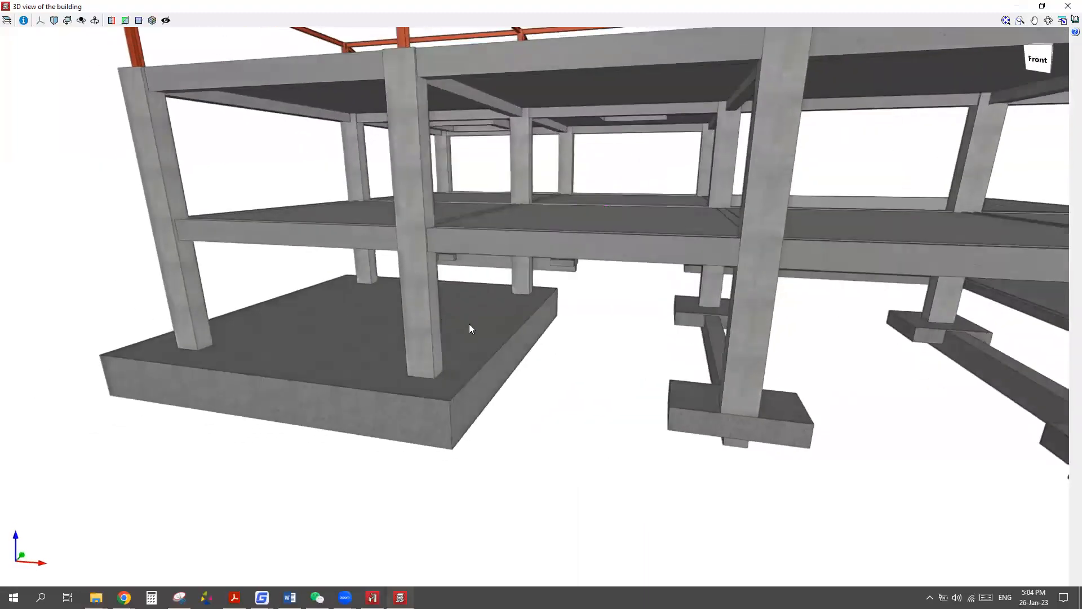
{"action": "left_click", "coordinate": [1068, 5]}
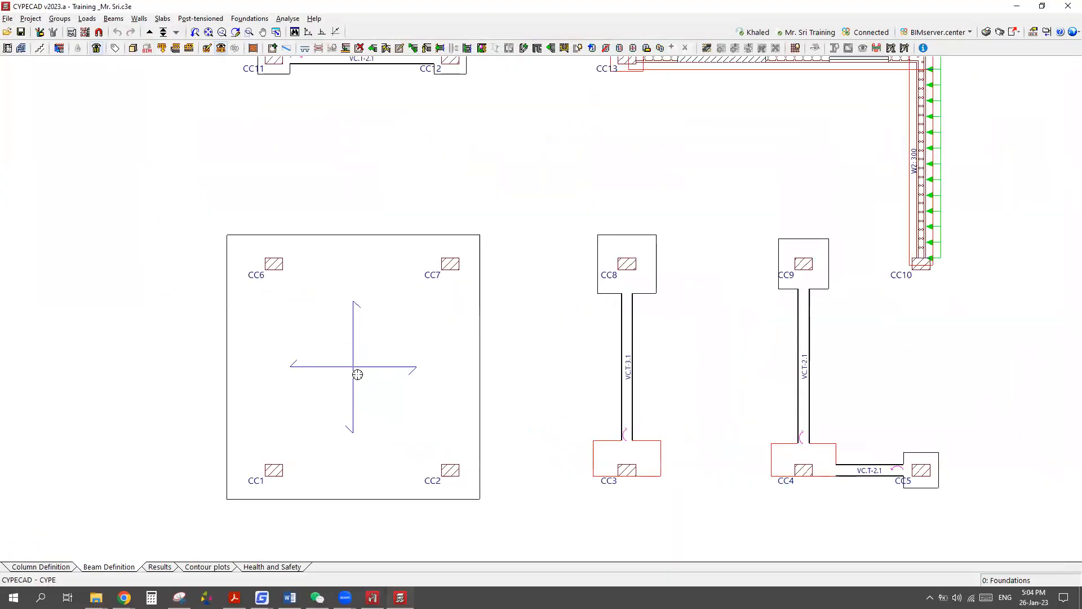
Switch to the analysis results, check the reinforcement view settings for flat and waffle slabs, and accept them unchanged.
{"action": "left_click", "coordinate": [158, 568]}
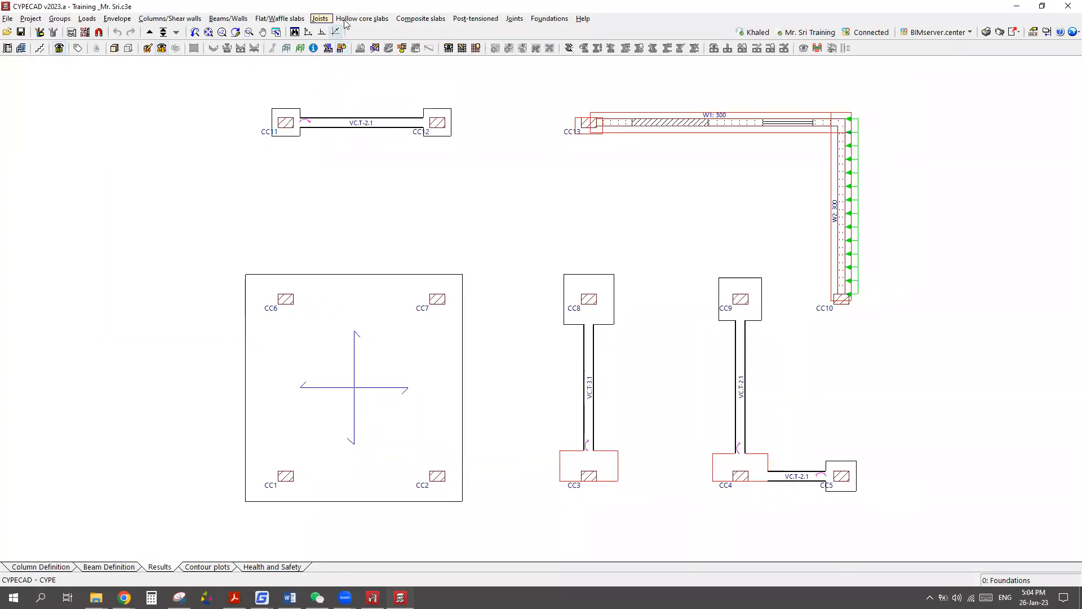
{"action": "left_click", "coordinate": [288, 19]}
{"action": "left_click", "coordinate": [282, 34]}
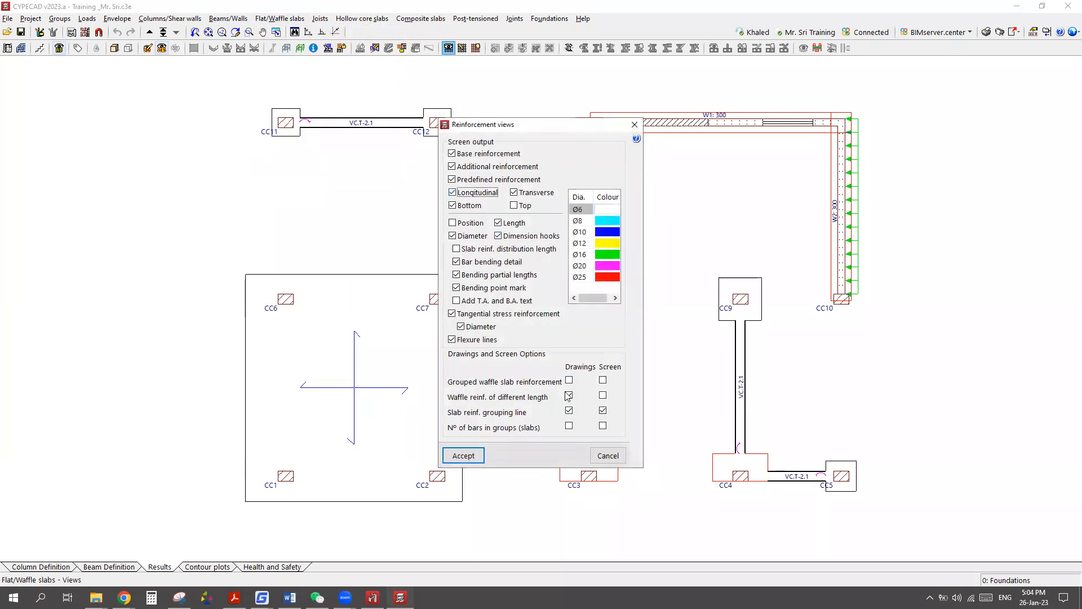
{"action": "key", "text": "Return"}
{"action": "scroll", "coordinate": [379, 386], "scroll_direction": "up", "scroll_amount": 2}
{"action": "scroll", "coordinate": [421, 334], "scroll_direction": "down", "scroll_amount": 3}
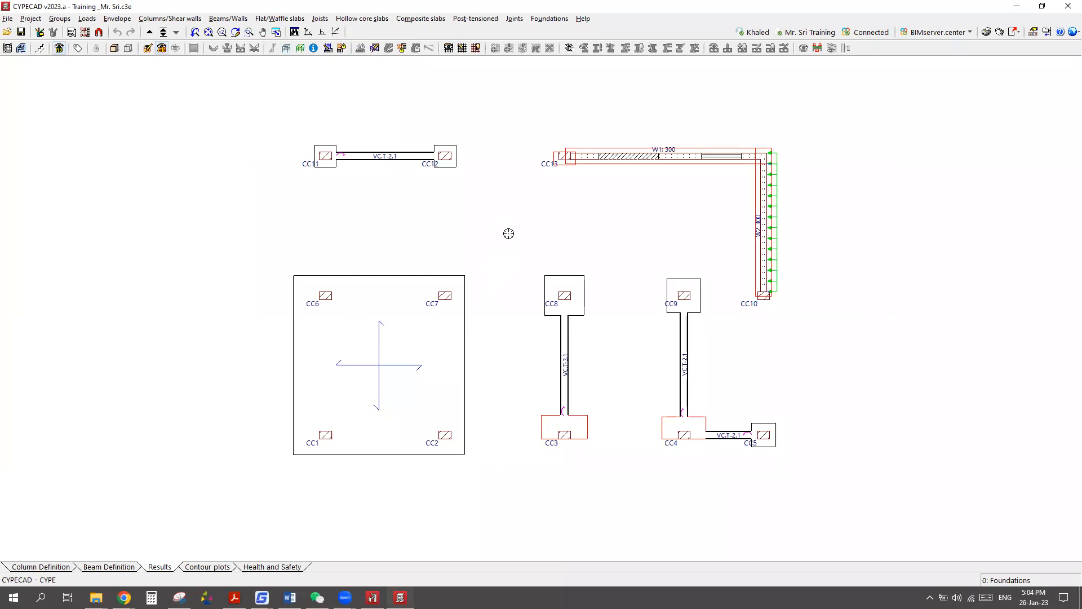
Check the integrated 3D structure options, including importing a job from CYPE 3D, and close them without choosing any.
{"action": "left_click", "coordinate": [32, 19]}
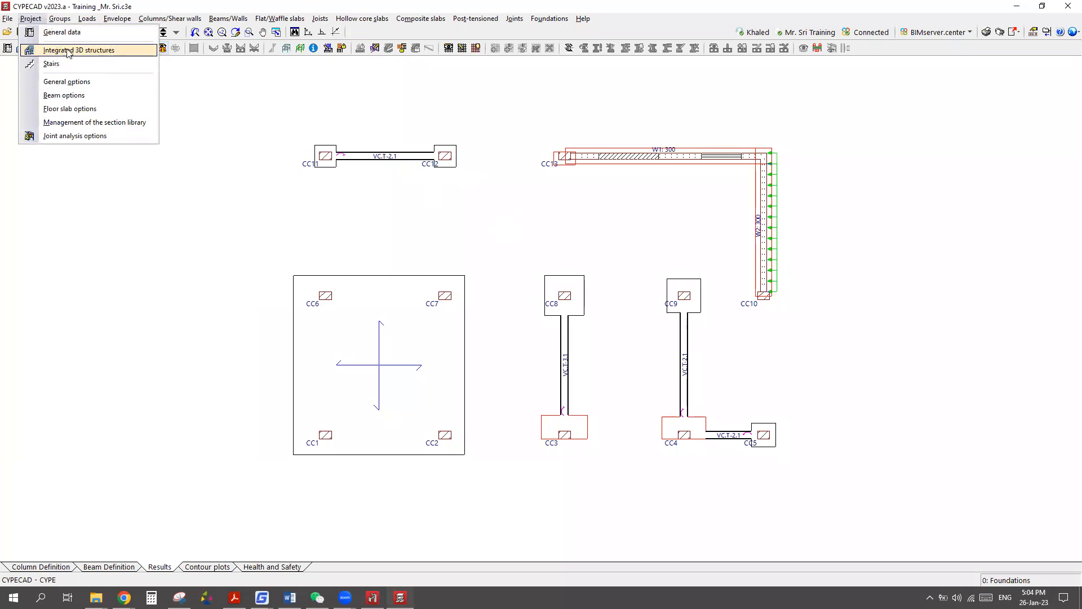
{"action": "left_click", "coordinate": [79, 54]}
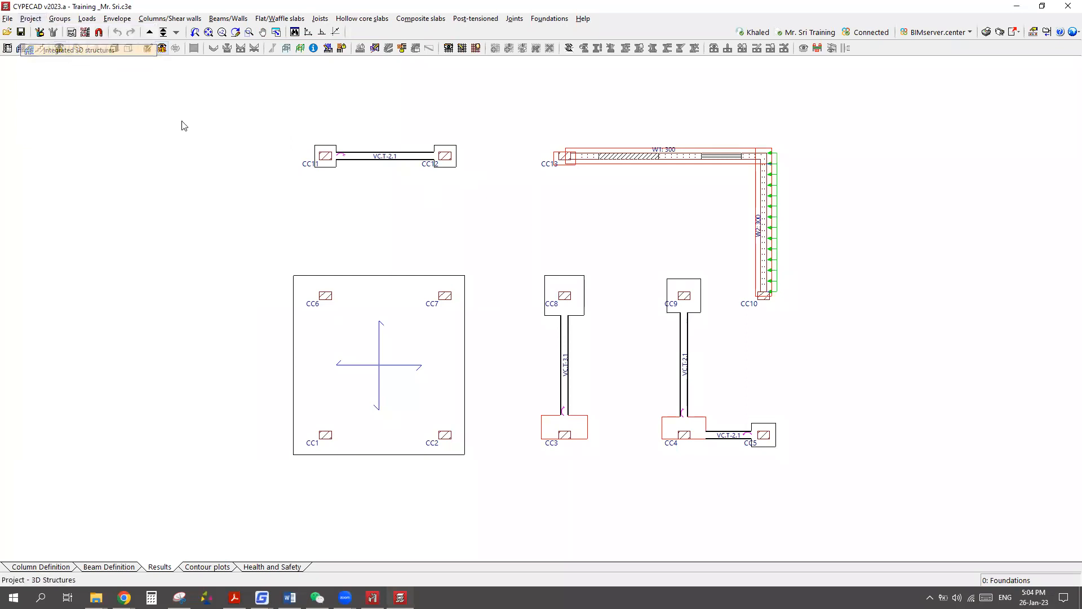
{"action": "left_click_drag", "start_coordinate": [86, 70], "coordinate": [227, 85]}
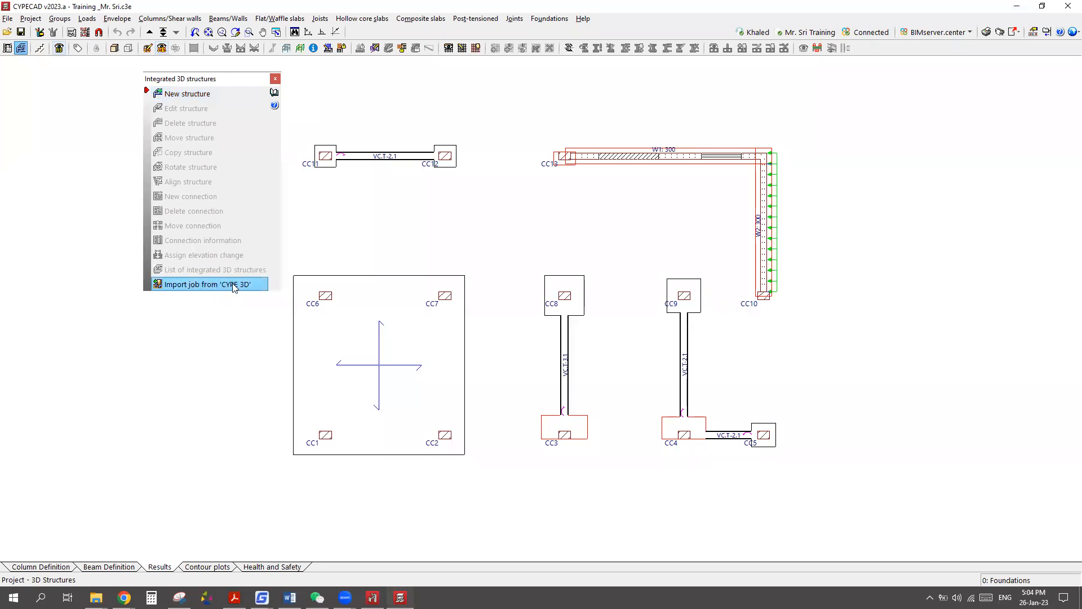
{"action": "left_click", "coordinate": [275, 79]}
{"action": "scroll", "coordinate": [326, 251], "scroll_direction": "down", "scroll_amount": 1}
{"action": "scroll", "coordinate": [328, 258], "scroll_direction": "down", "scroll_amount": 3}
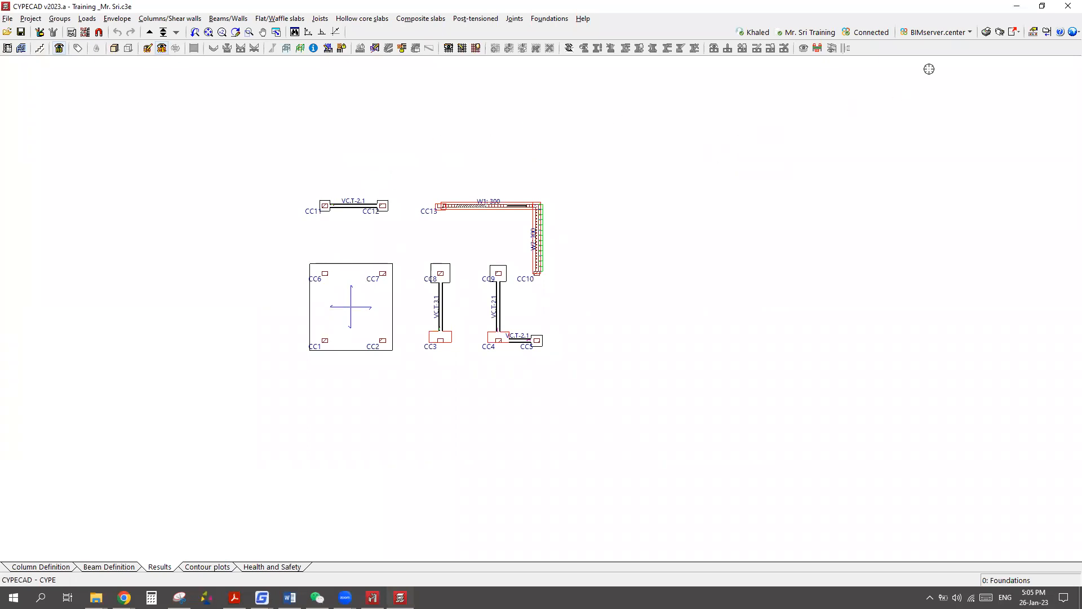
Switch back to the CYPE 3D foundations plan, request the job's reports and accept the incidents notice.
{"action": "left_click", "coordinate": [1017, 6]}
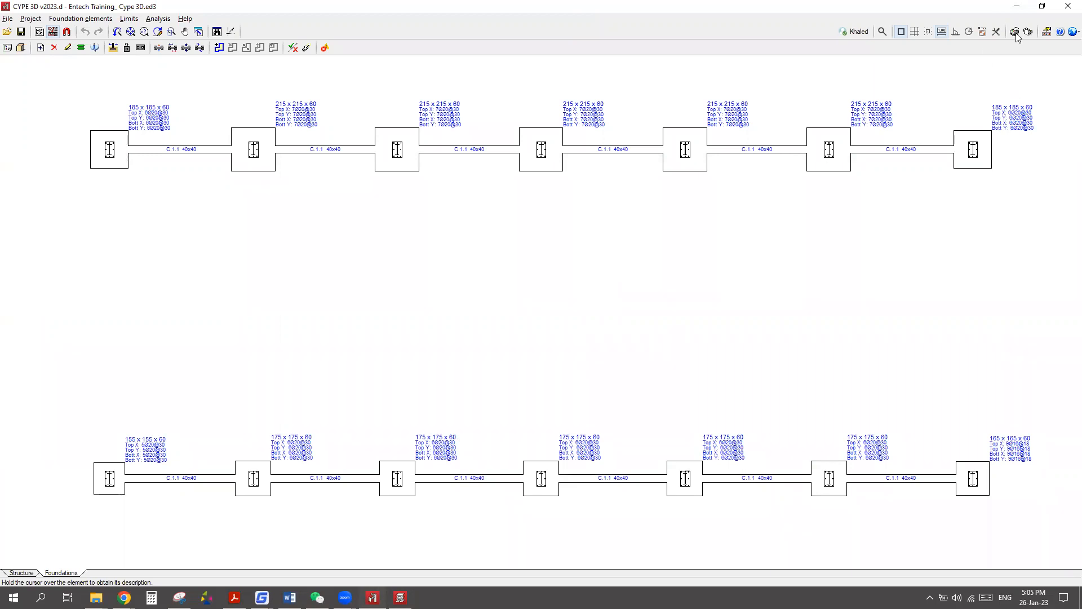
{"action": "left_click", "coordinate": [880, 34]}
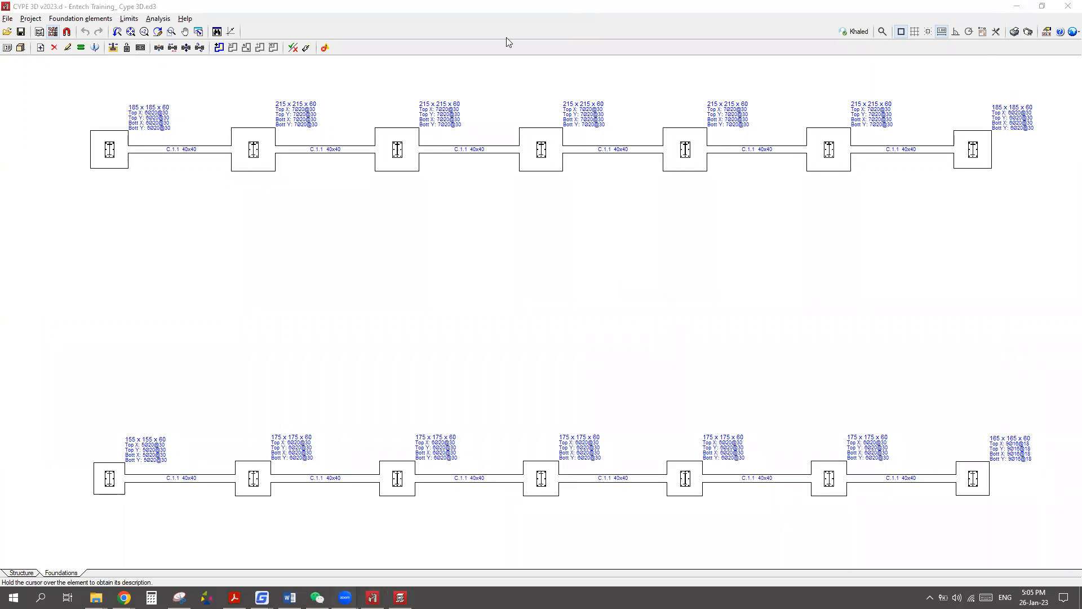
{"action": "left_click", "coordinate": [8, 19]}
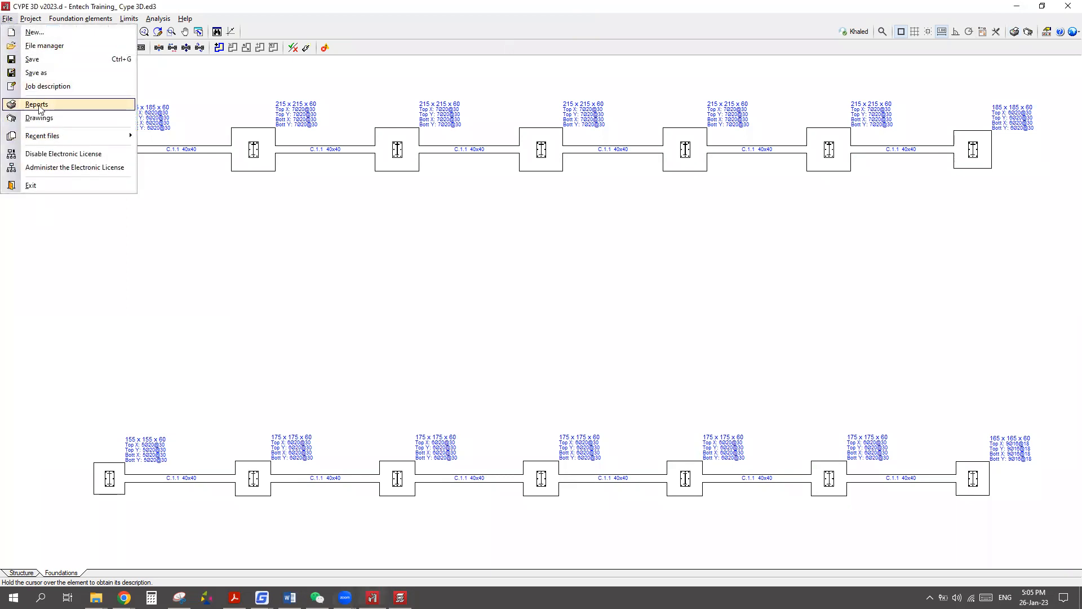
{"action": "left_click", "coordinate": [327, 104]}
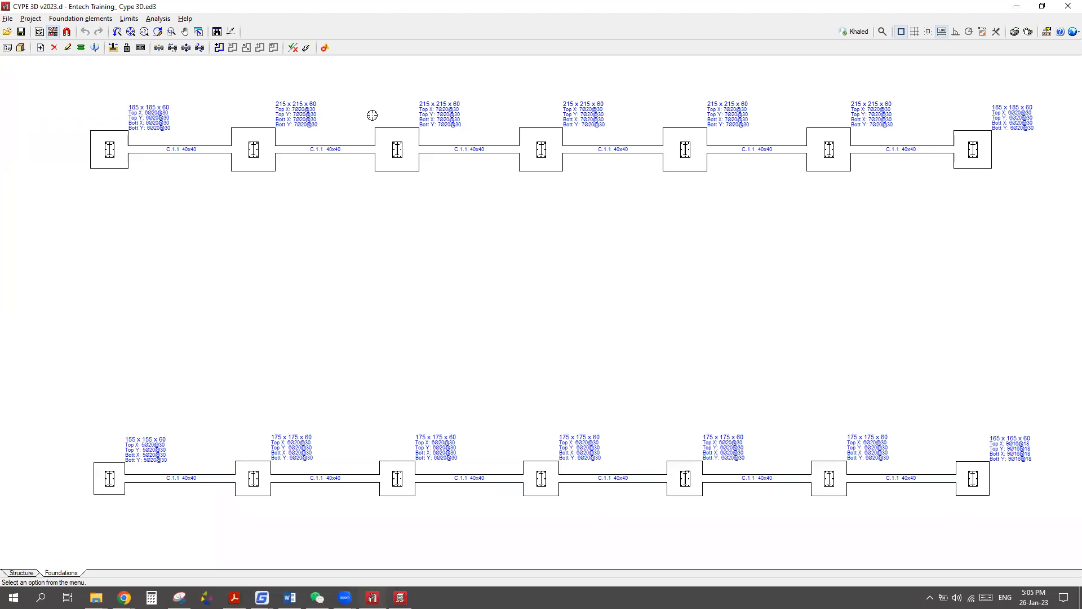
{"action": "key", "text": "ctrl+s"}
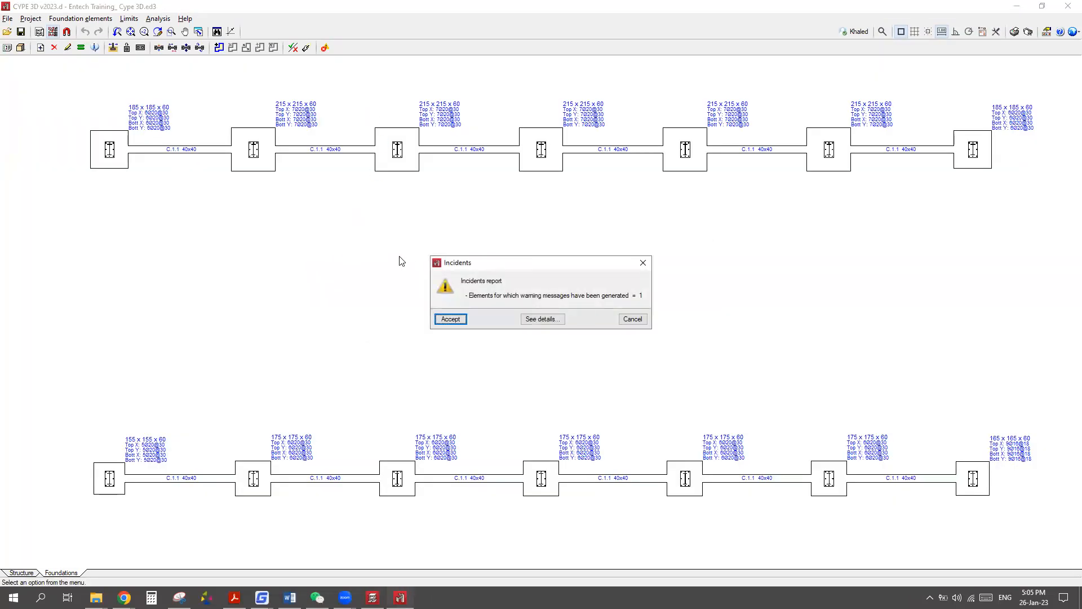
{"action": "left_click", "coordinate": [465, 320]}
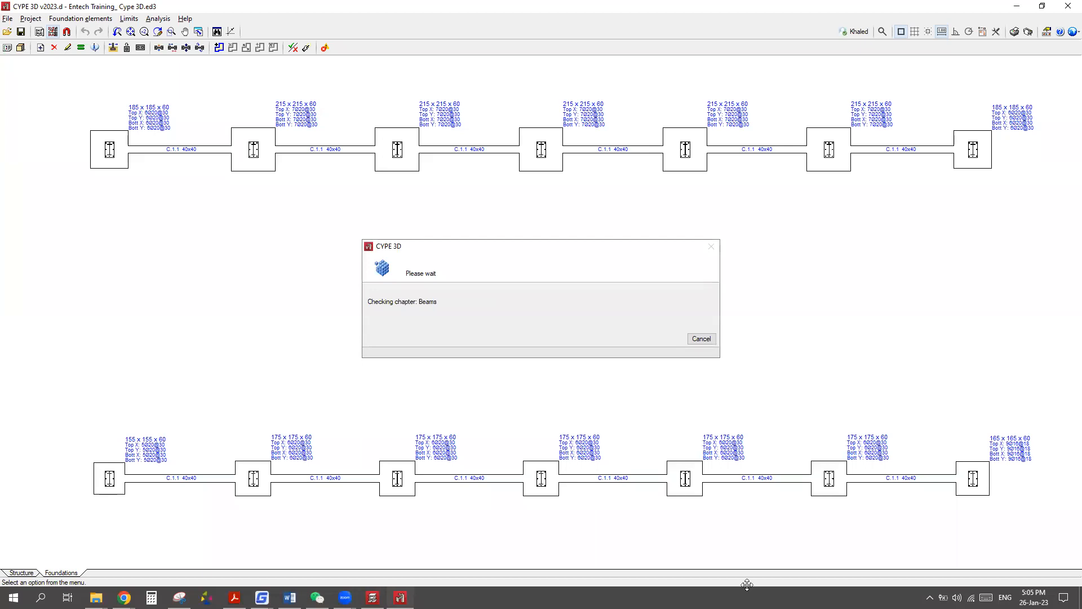
Exclude the Index, Codes considered, Project situations, structure Geometry and Foundations chapters from the report.
{"action": "left_click", "coordinate": [305, 113]}
{"action": "left_click", "coordinate": [316, 139]}
{"action": "left_click", "coordinate": [327, 158]}
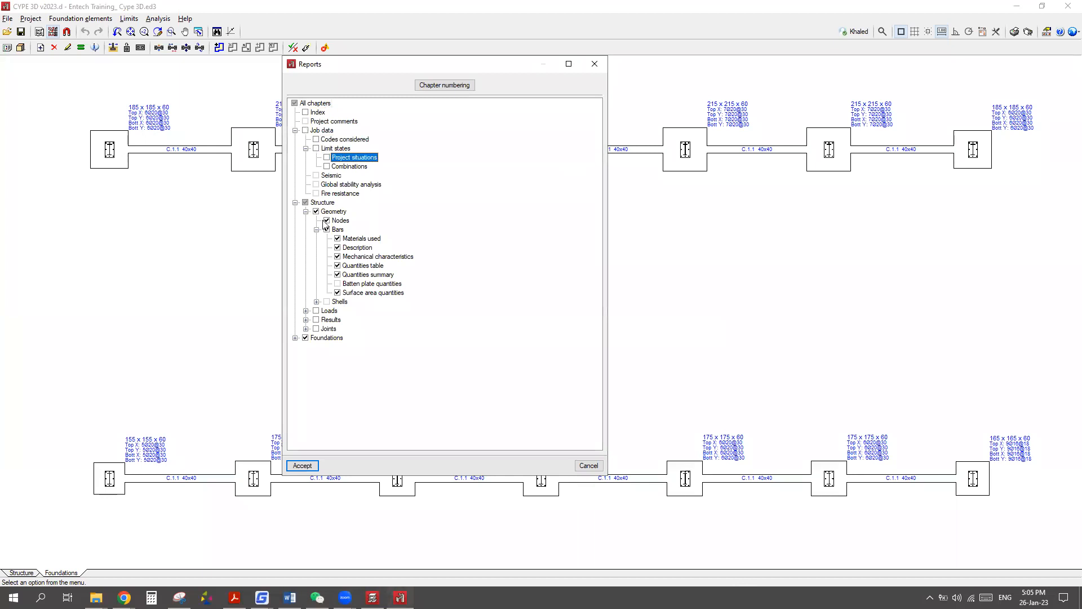
{"action": "left_click", "coordinate": [316, 211]}
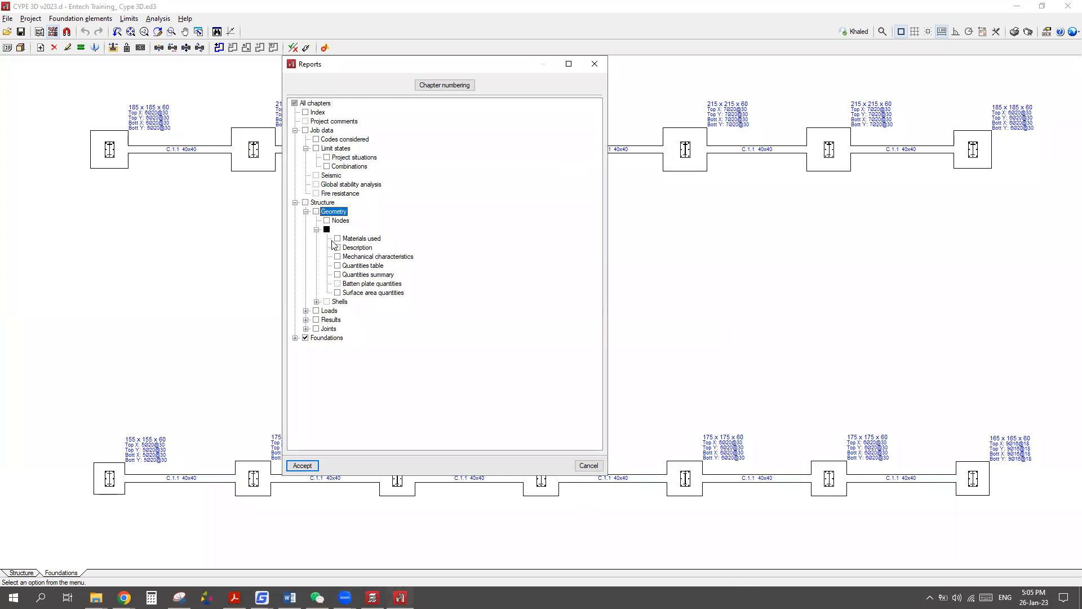
{"action": "left_click", "coordinate": [305, 338]}
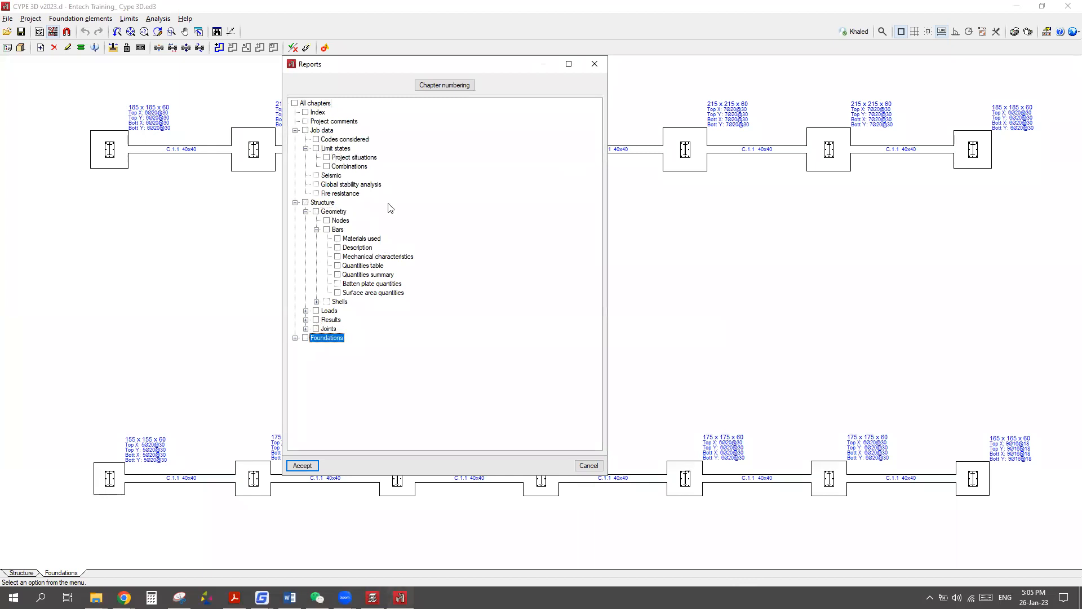
Include only the bars' Quantities summary, generate the report and look through its page.
{"action": "left_click", "coordinate": [337, 275]}
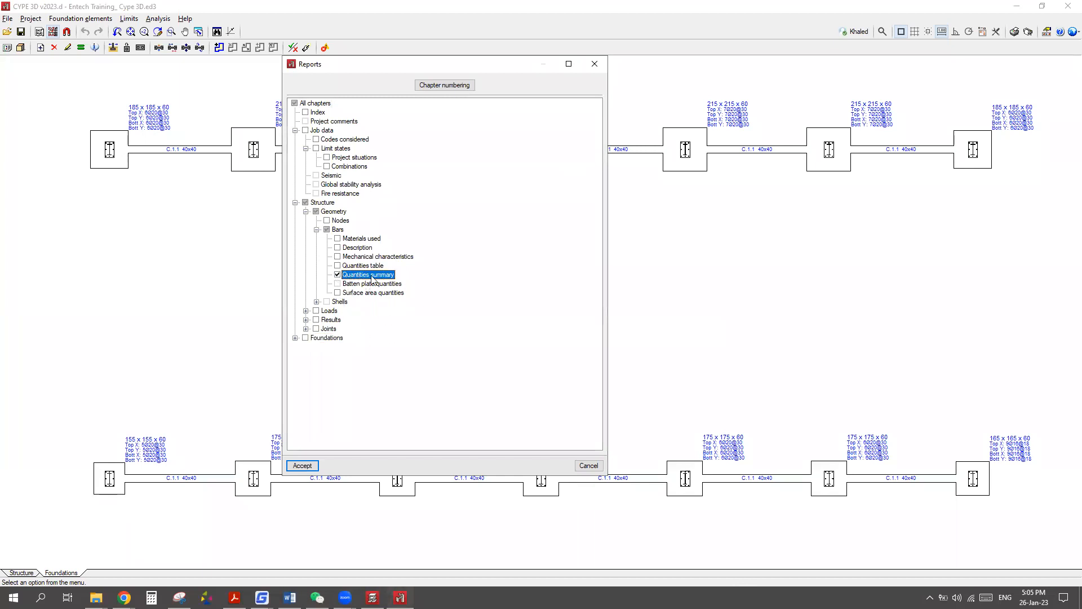
{"action": "left_click", "coordinate": [303, 467]}
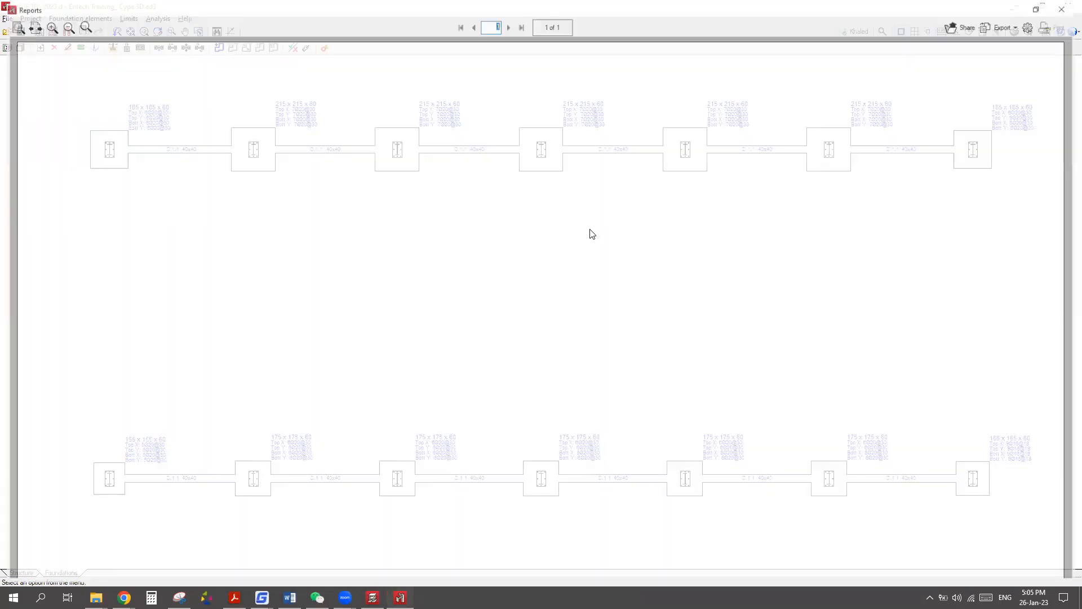
{"action": "scroll", "coordinate": [555, 284], "scroll_direction": "down", "scroll_amount": 7}
{"action": "scroll", "coordinate": [558, 296], "scroll_direction": "up", "scroll_amount": 2}
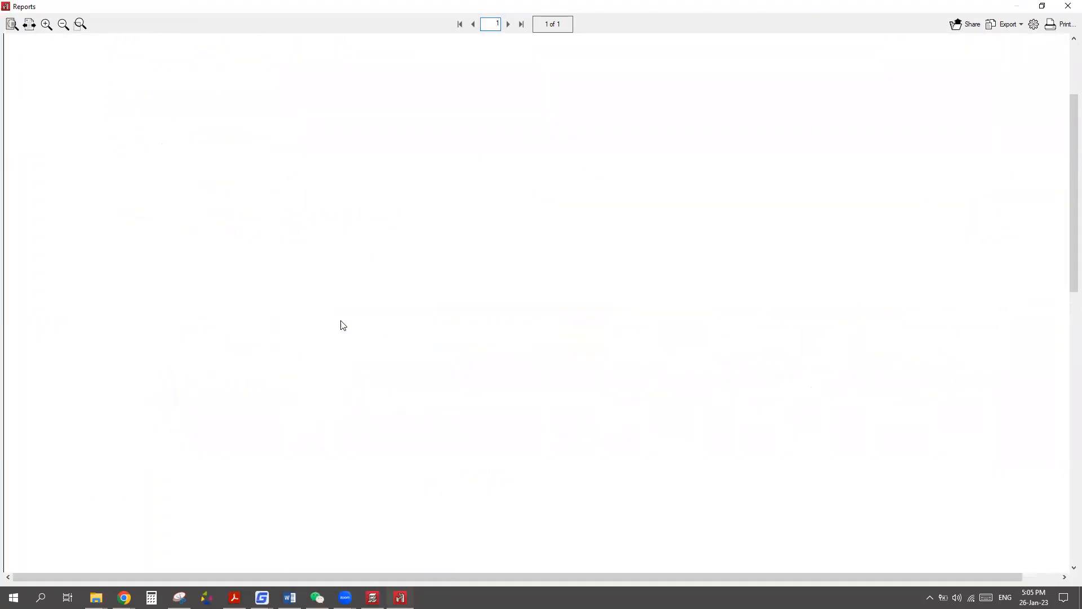
Close the quantities report and replace the bars' Quantities summary with the node reactions' Envelope in the chapter selection.
{"action": "left_click", "coordinate": [1067, 7]}
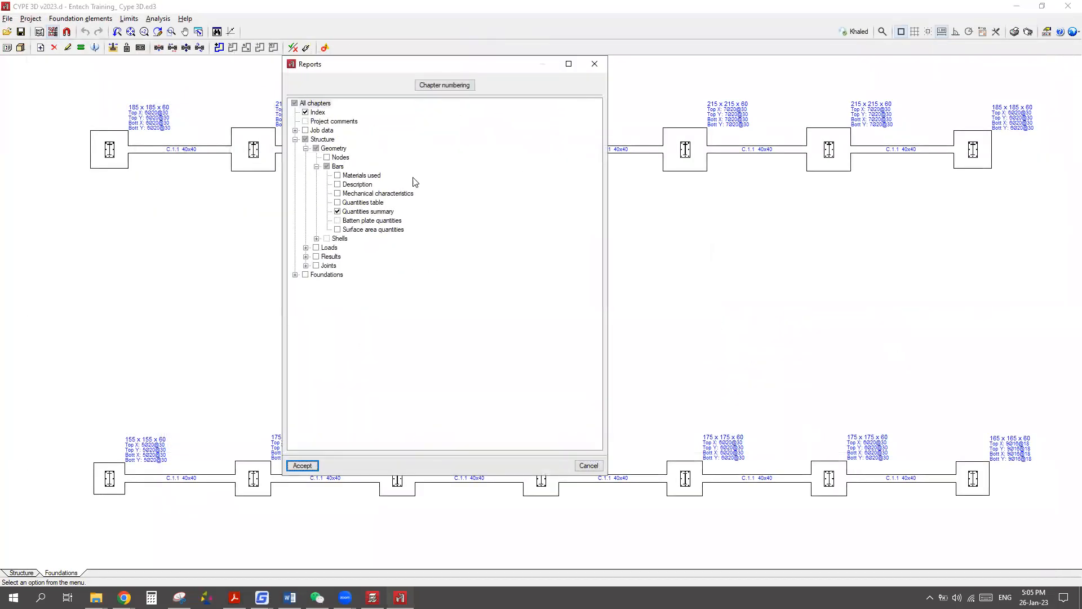
{"action": "left_click", "coordinate": [337, 211]}
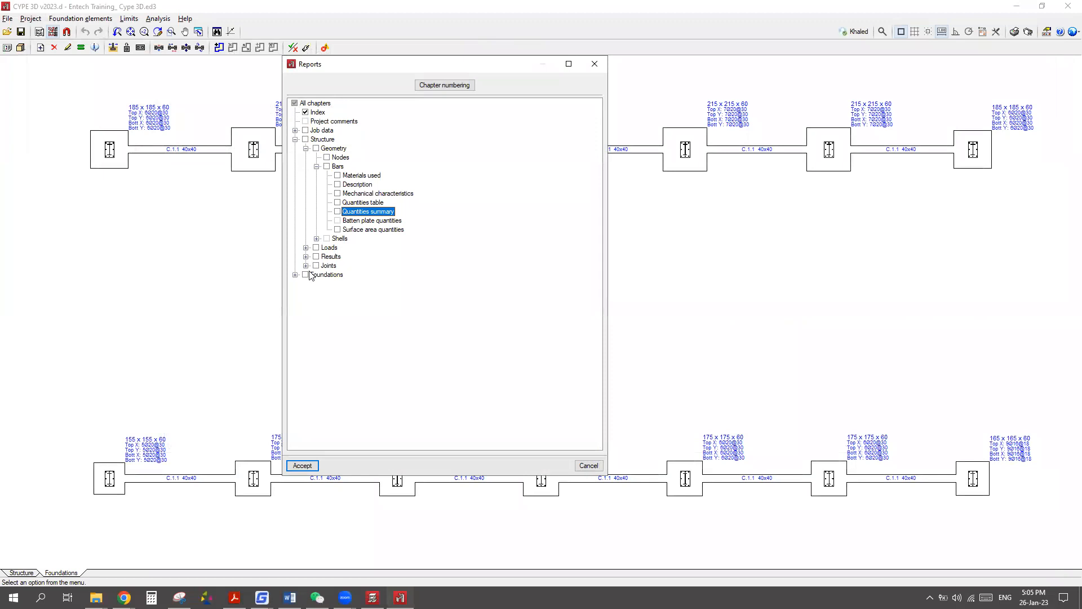
{"action": "left_click", "coordinate": [307, 256]}
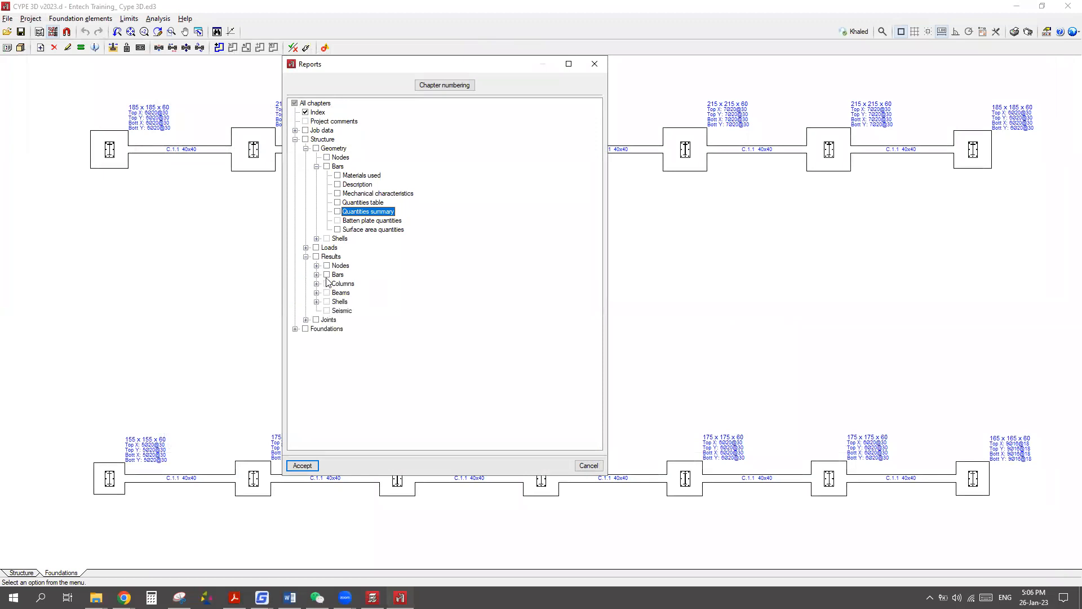
{"action": "left_click", "coordinate": [317, 265]}
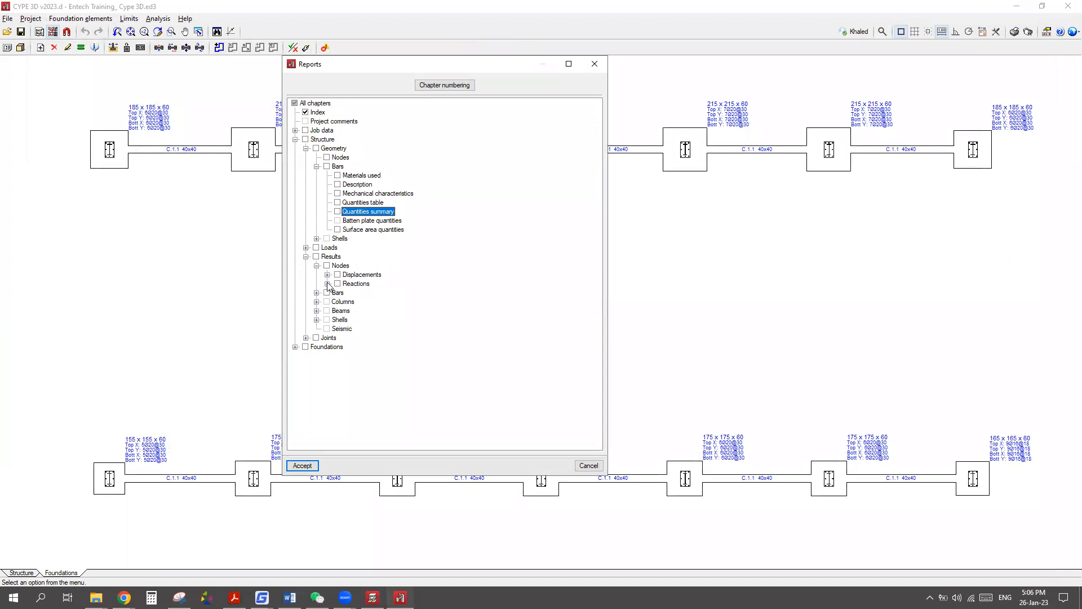
{"action": "left_click", "coordinate": [328, 284]}
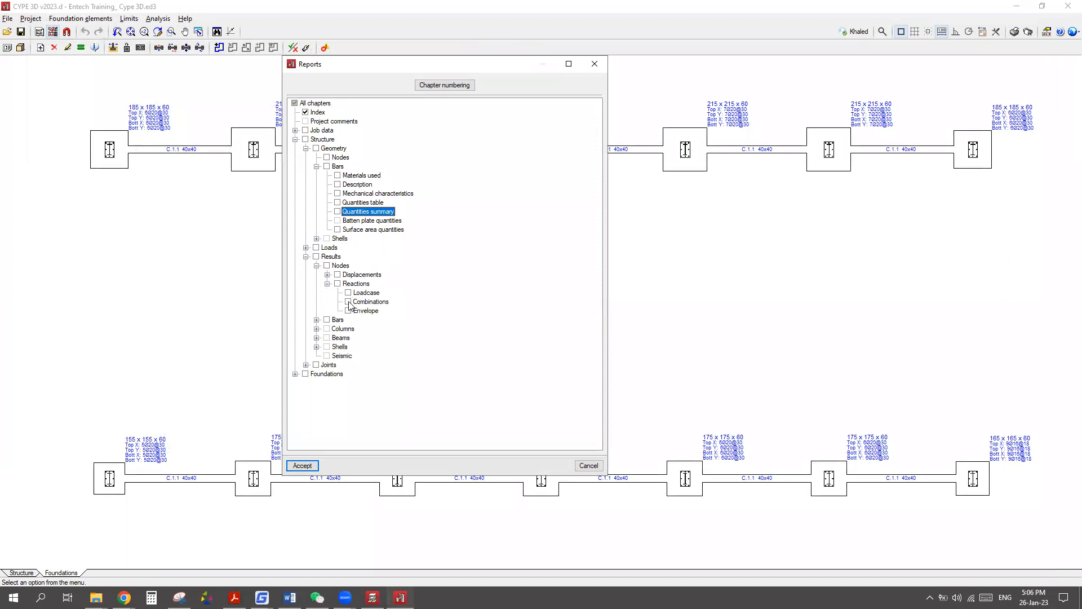
{"action": "left_click", "coordinate": [348, 302]}
{"action": "left_click", "coordinate": [349, 310]}
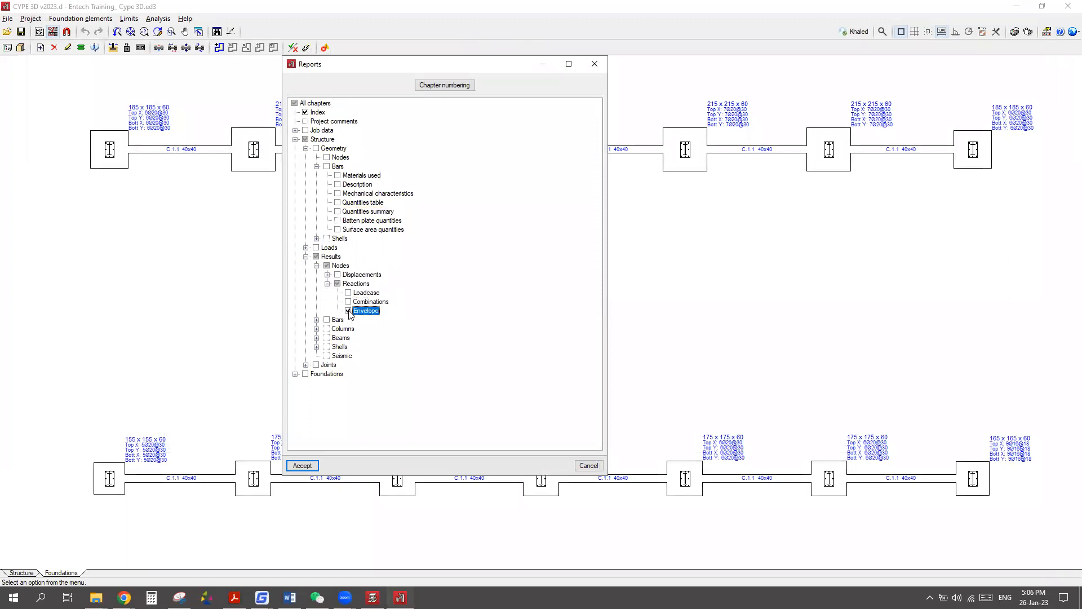
Generate the report, look through its node reaction envelopes table, and close it.
{"action": "left_click", "coordinate": [302, 465]}
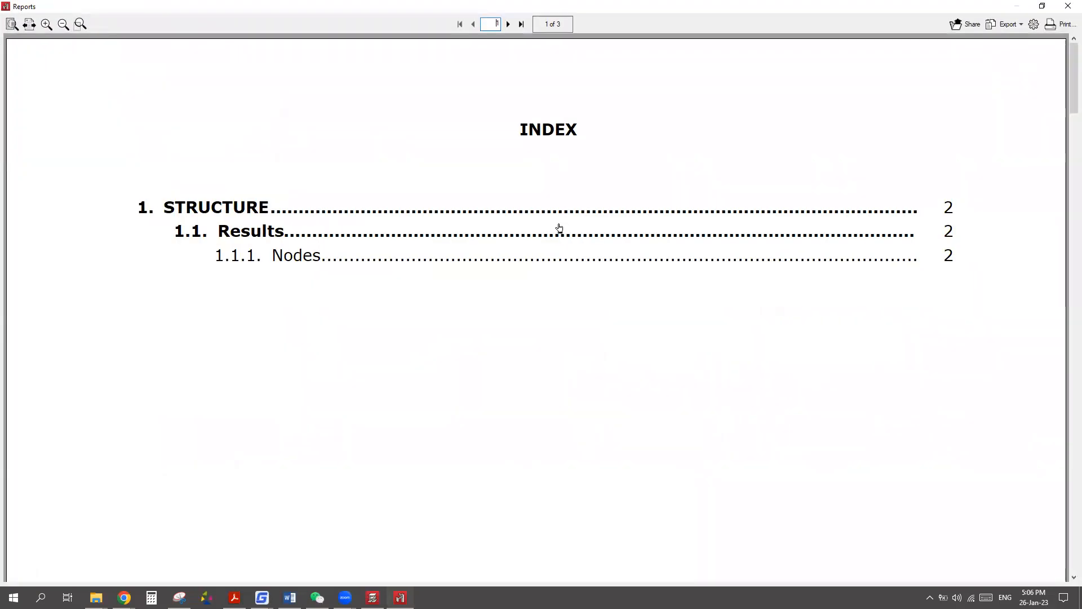
{"action": "scroll", "coordinate": [573, 211], "scroll_direction": "down", "scroll_amount": 15}
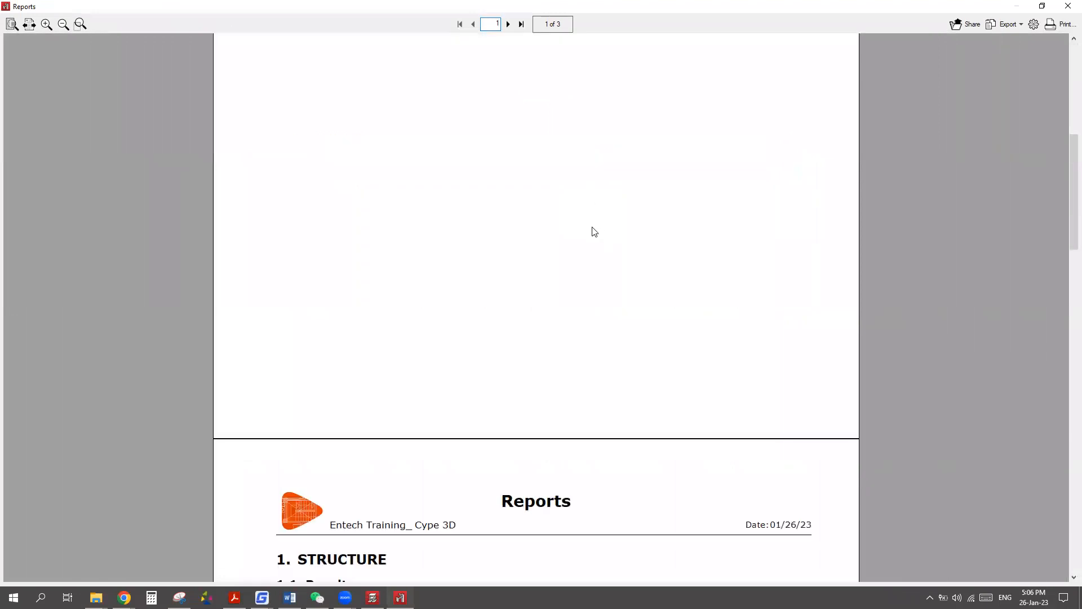
{"action": "scroll", "coordinate": [522, 245], "scroll_direction": "up", "scroll_amount": 2, "text": "ctrl"}
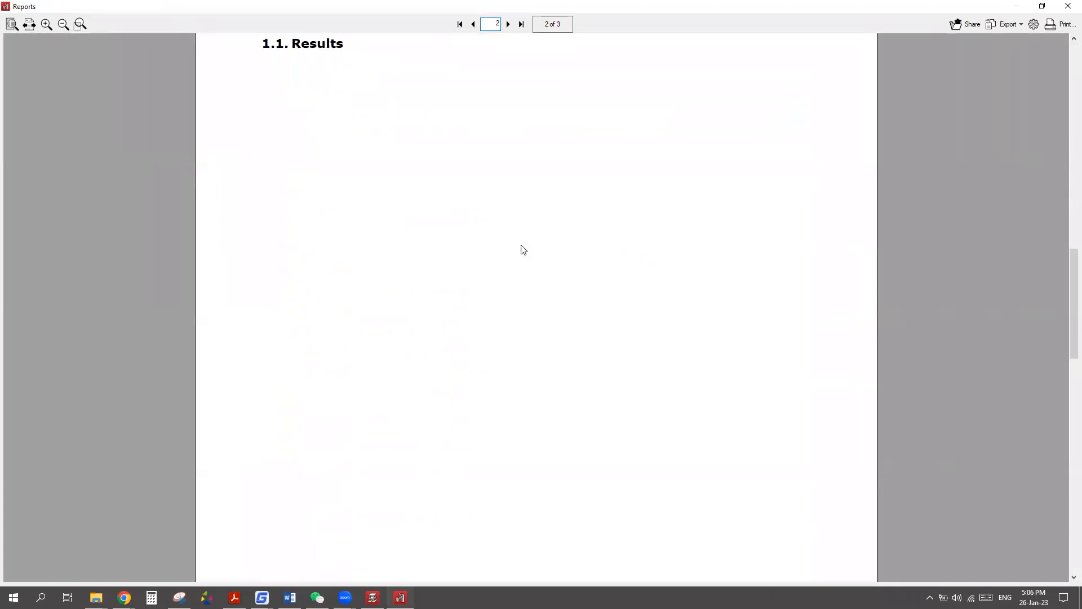
{"action": "scroll", "coordinate": [697, 237], "scroll_direction": "up", "scroll_amount": 1, "text": "ctrl"}
{"action": "scroll", "coordinate": [698, 240], "scroll_direction": "down", "scroll_amount": 20}
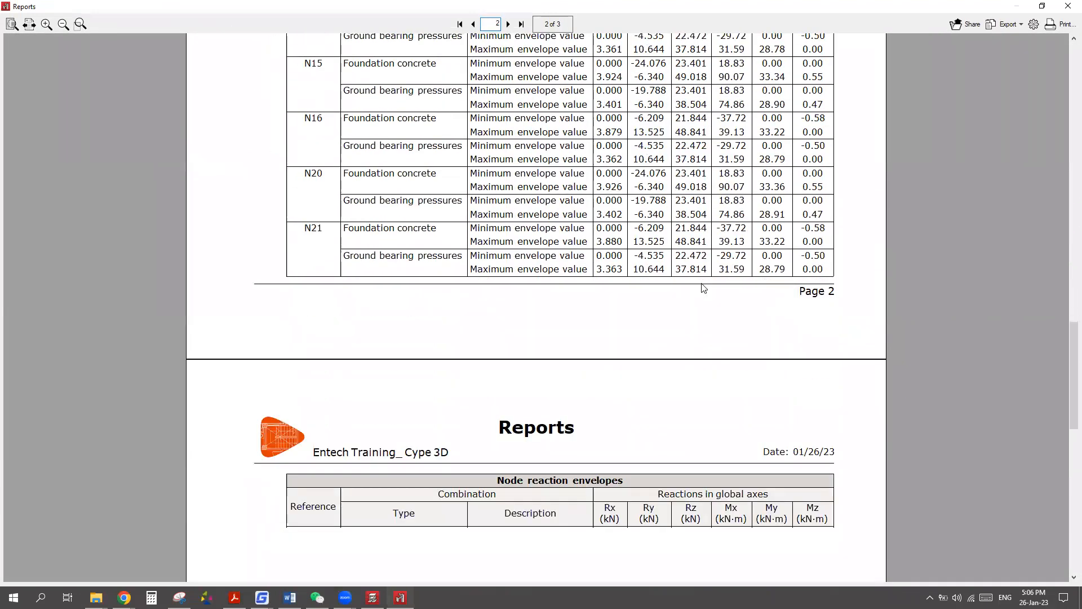
{"action": "scroll", "coordinate": [710, 295], "scroll_direction": "up", "scroll_amount": 3}
{"action": "left_click", "coordinate": [1068, 6]}
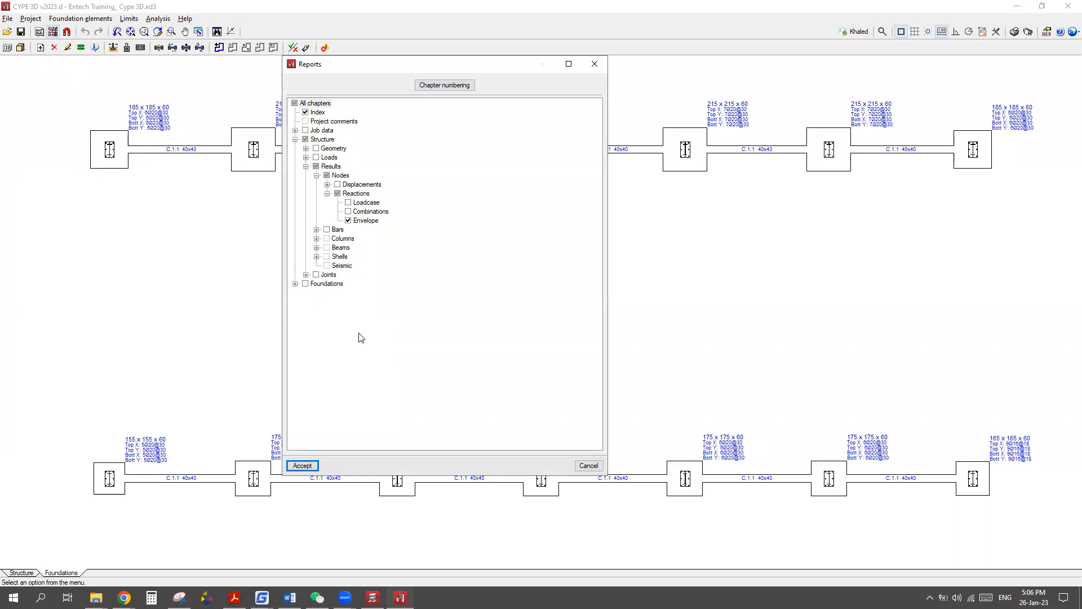
Check which report chapters are available for joints, isolated foundation elements and foundation beams, then leave the report selection.
{"action": "left_click", "coordinate": [306, 275]}
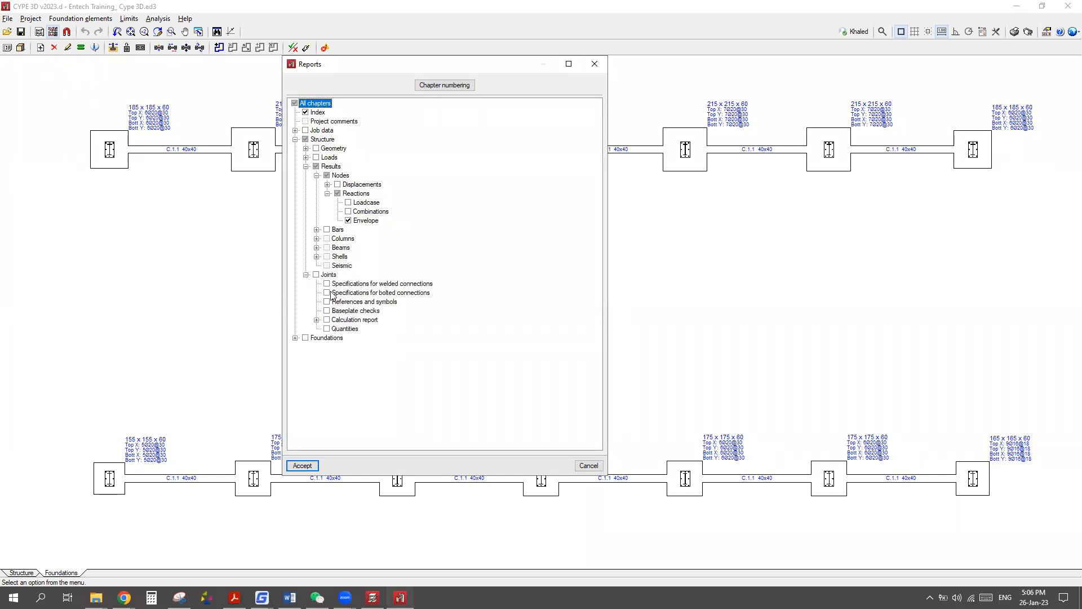
{"action": "left_click", "coordinate": [295, 339]}
{"action": "left_click", "coordinate": [306, 347]}
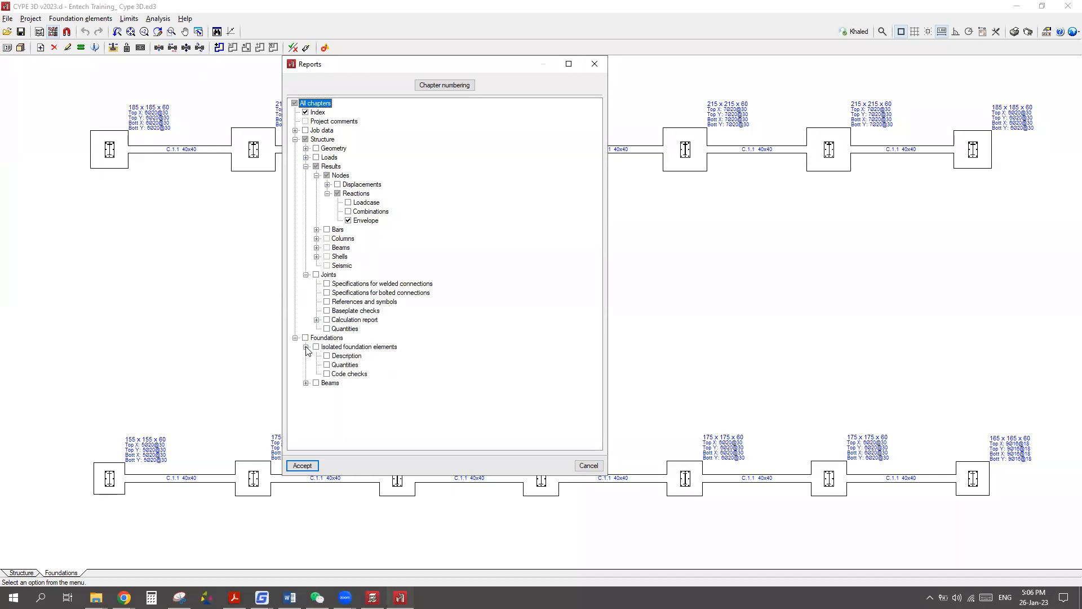
{"action": "left_click", "coordinate": [306, 383]}
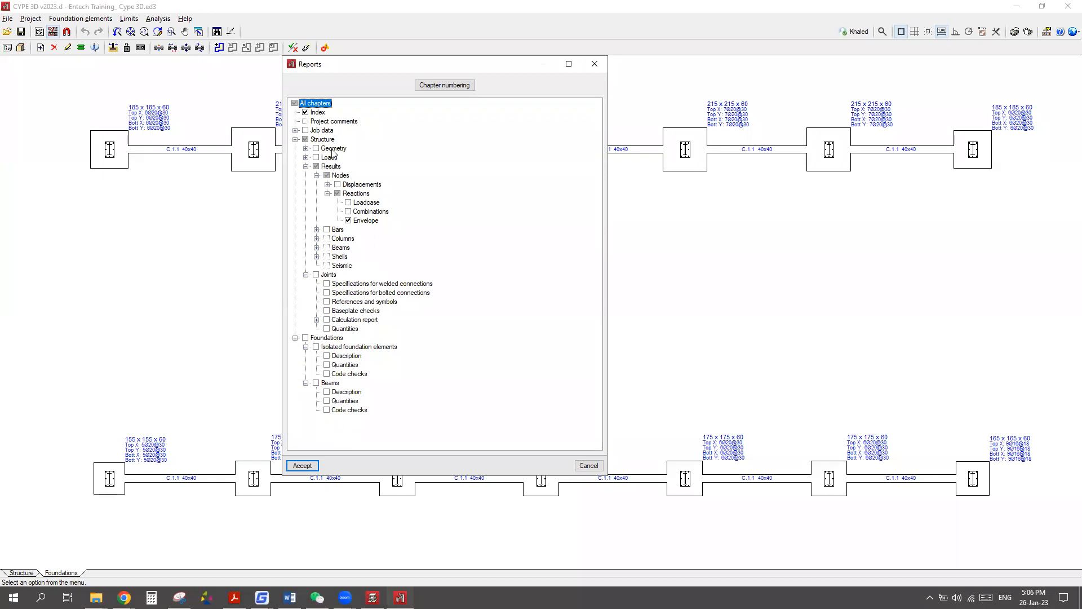
{"action": "left_click", "coordinate": [597, 64]}
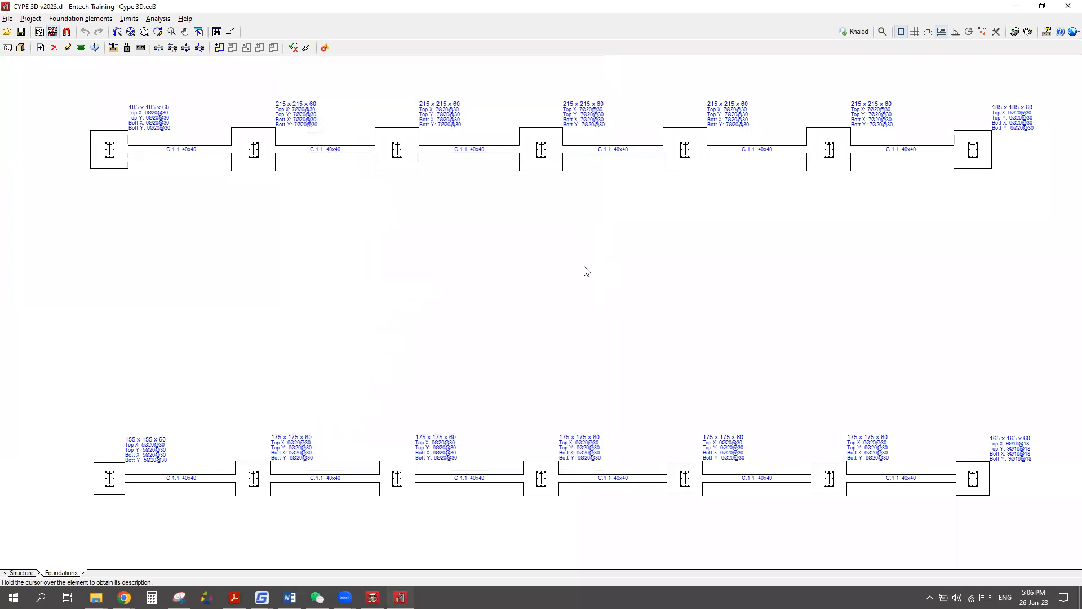